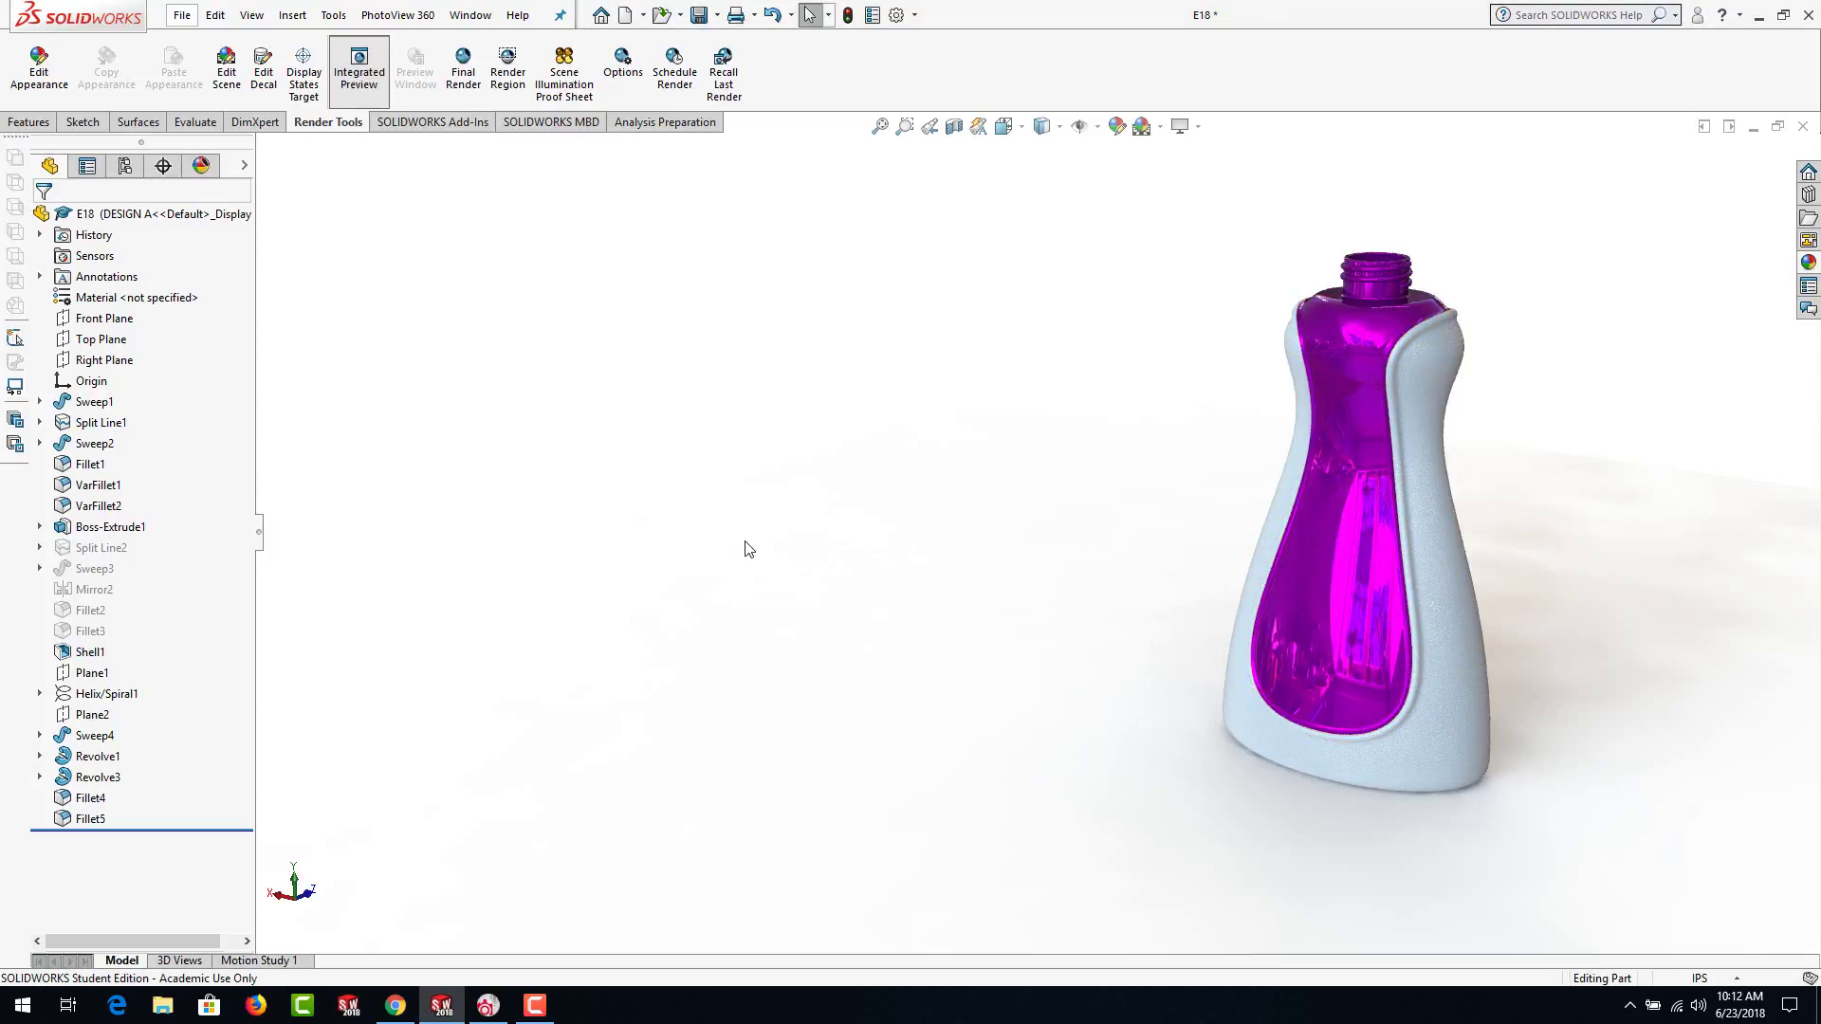
Examine the finished bottle's base fillet, swept grip edge and threaded neck from several angles
scroll(1451, 496, "down", 3)
scroll(1549, 415, "up", 3)
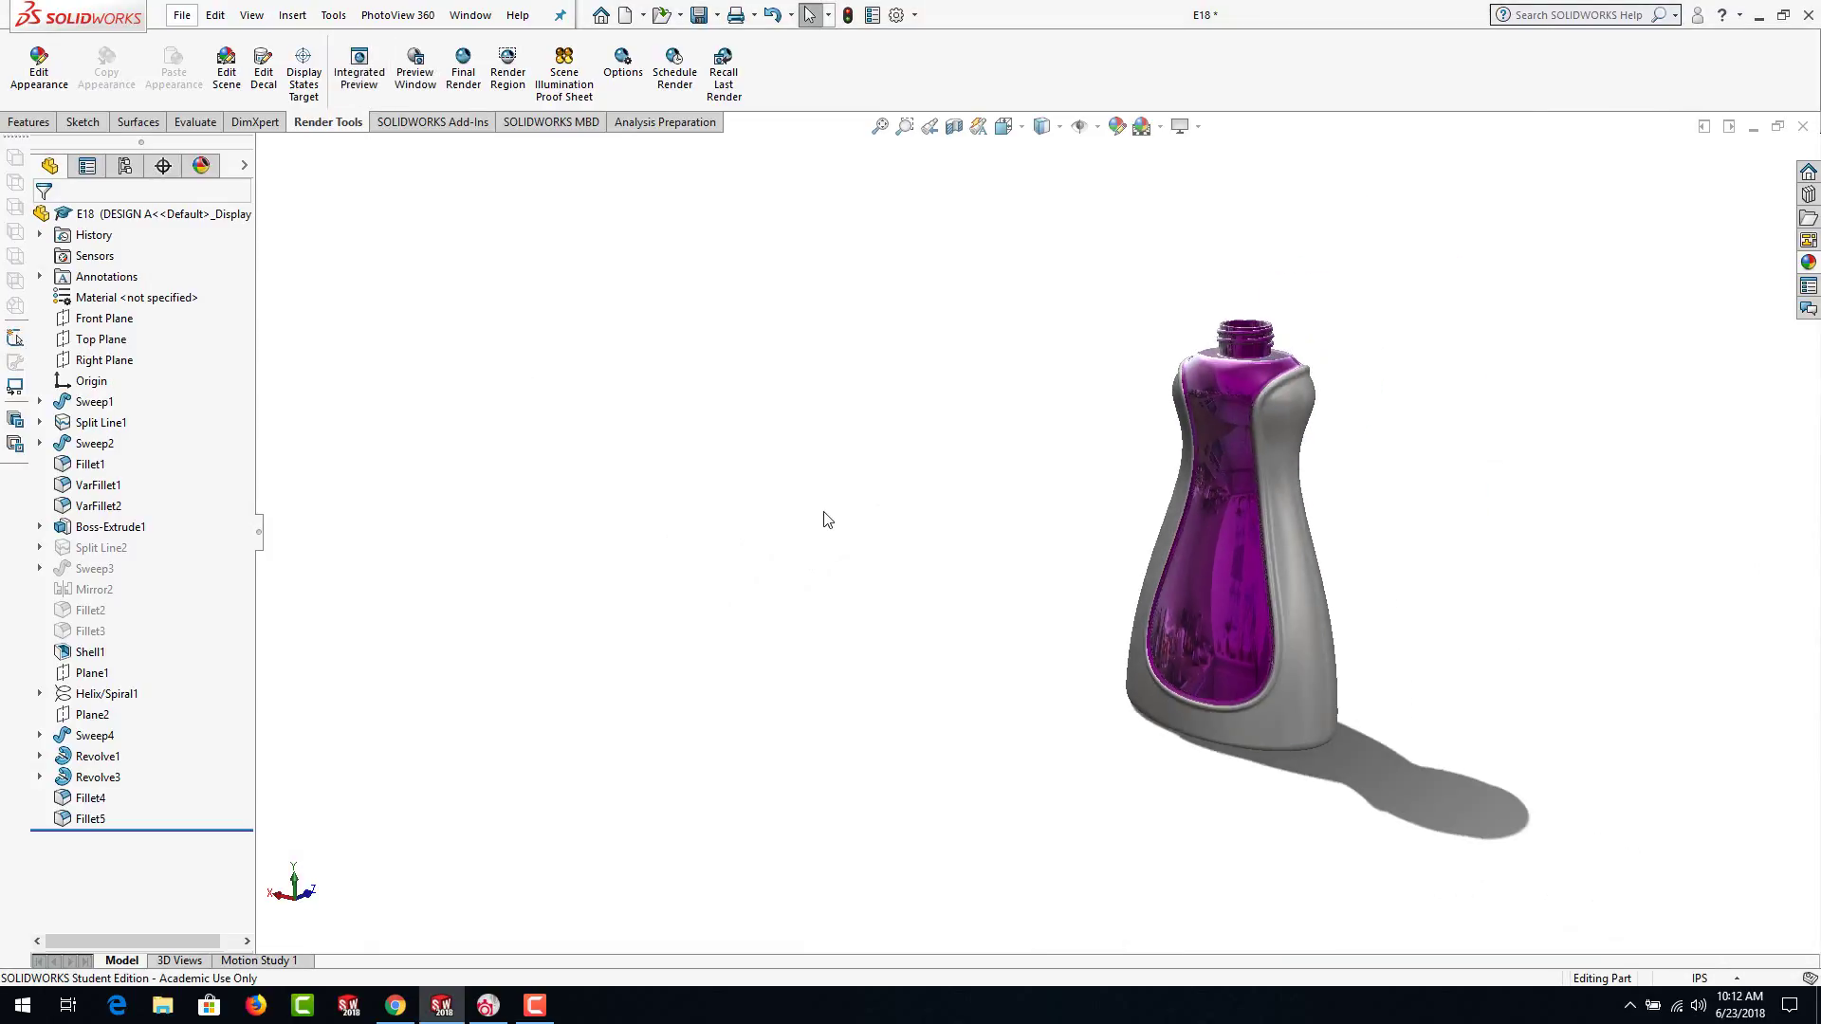
middle_click_drag(1390, 484, 1028, 865)
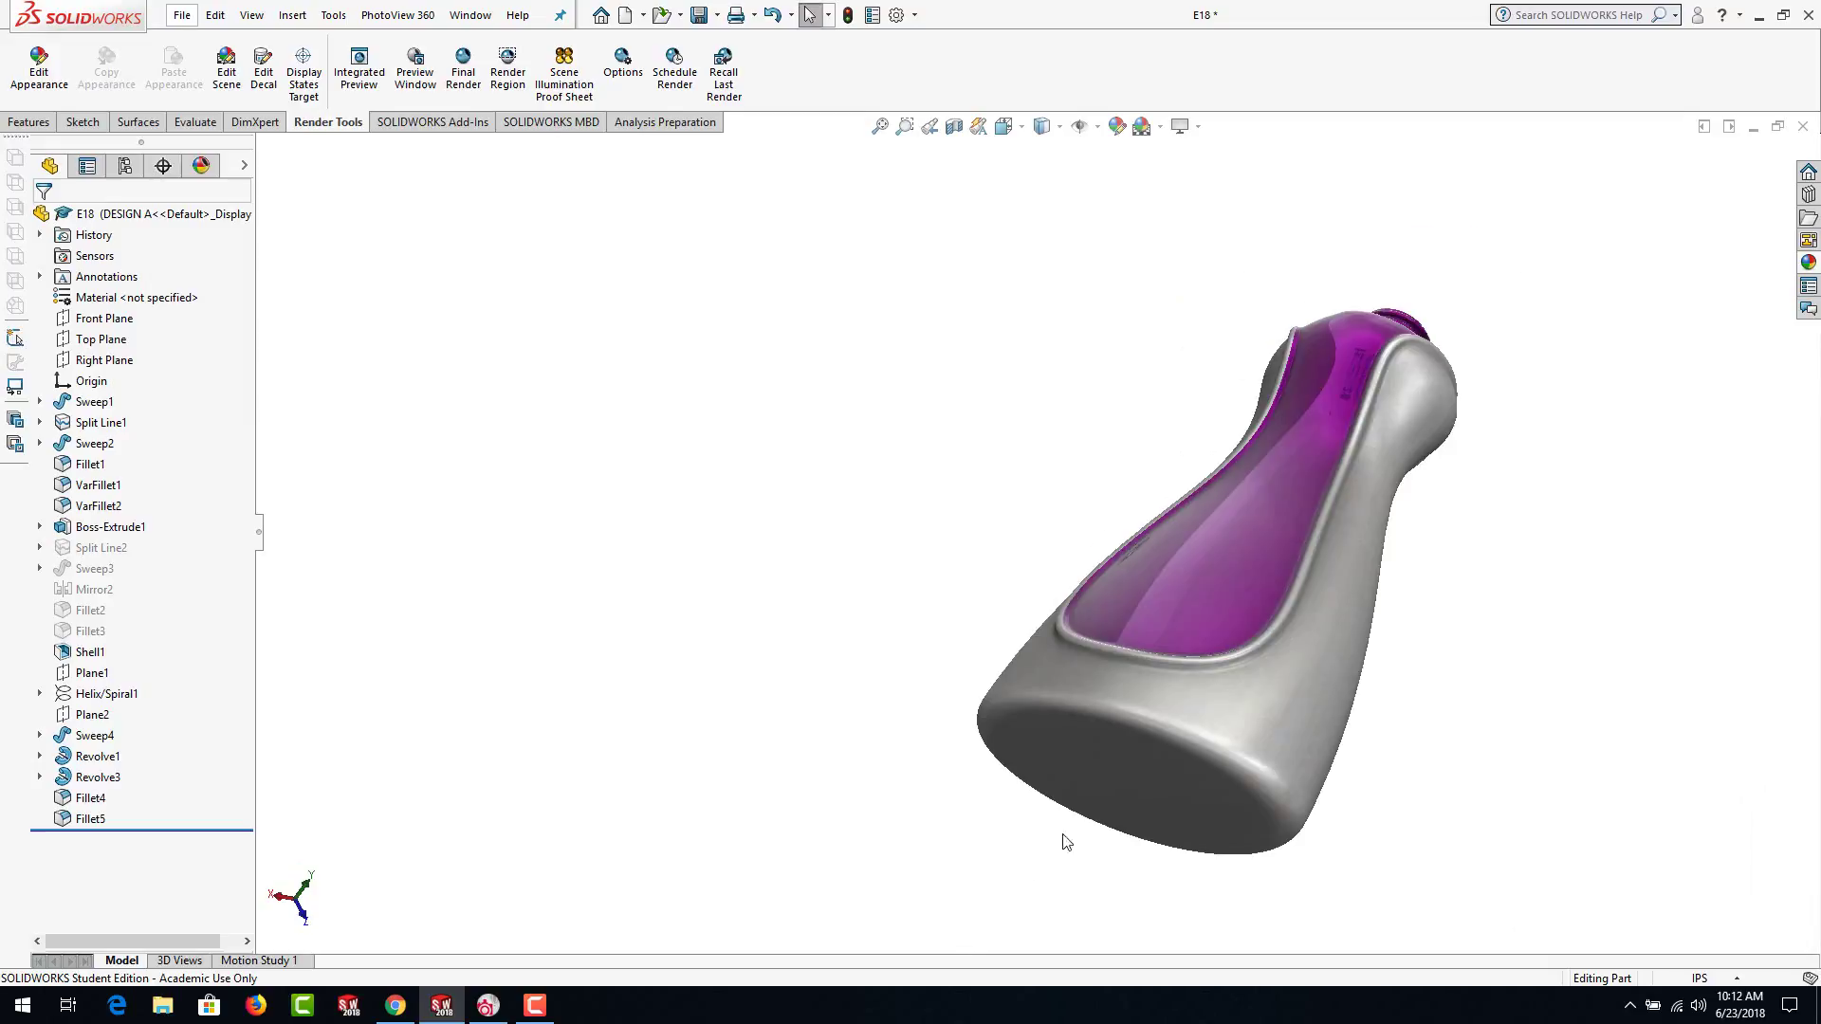
scroll(1341, 728, "down", 3)
left_click(1346, 720)
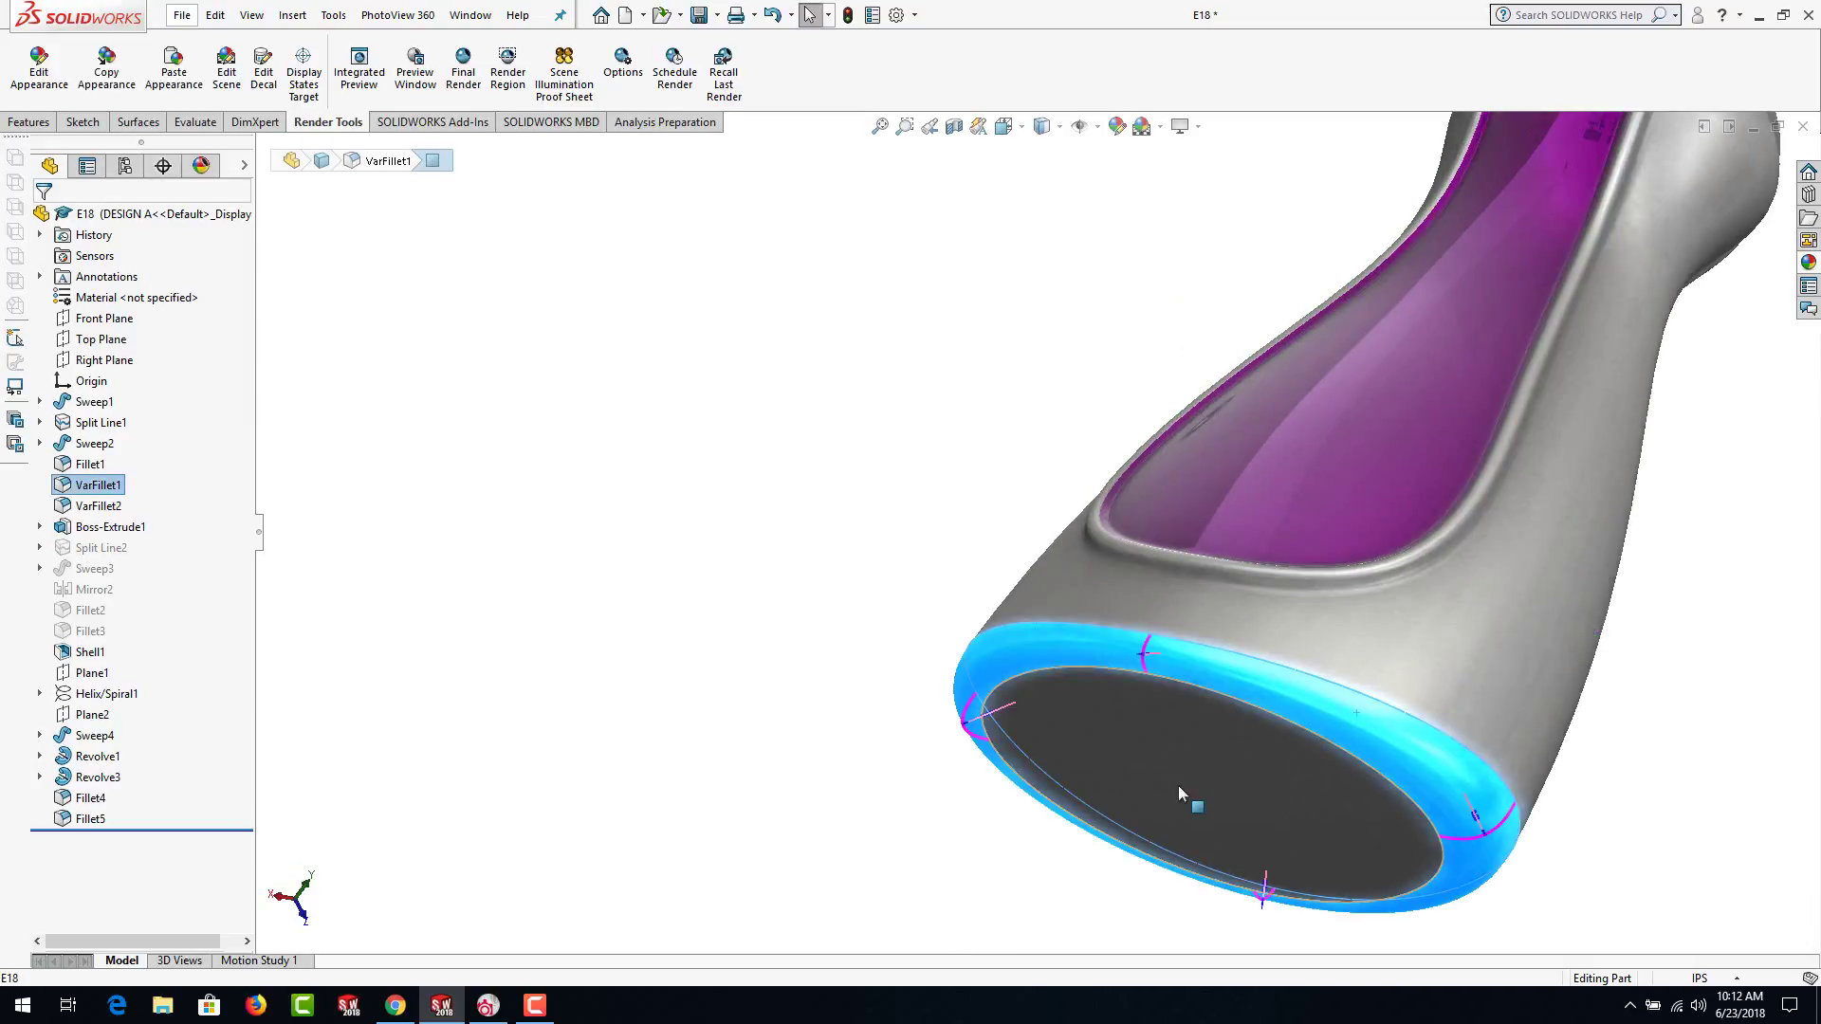
scroll(1344, 418, "up", 3)
middle_click_drag(1347, 417, 1293, 630)
scroll(1430, 301, "down", 3)
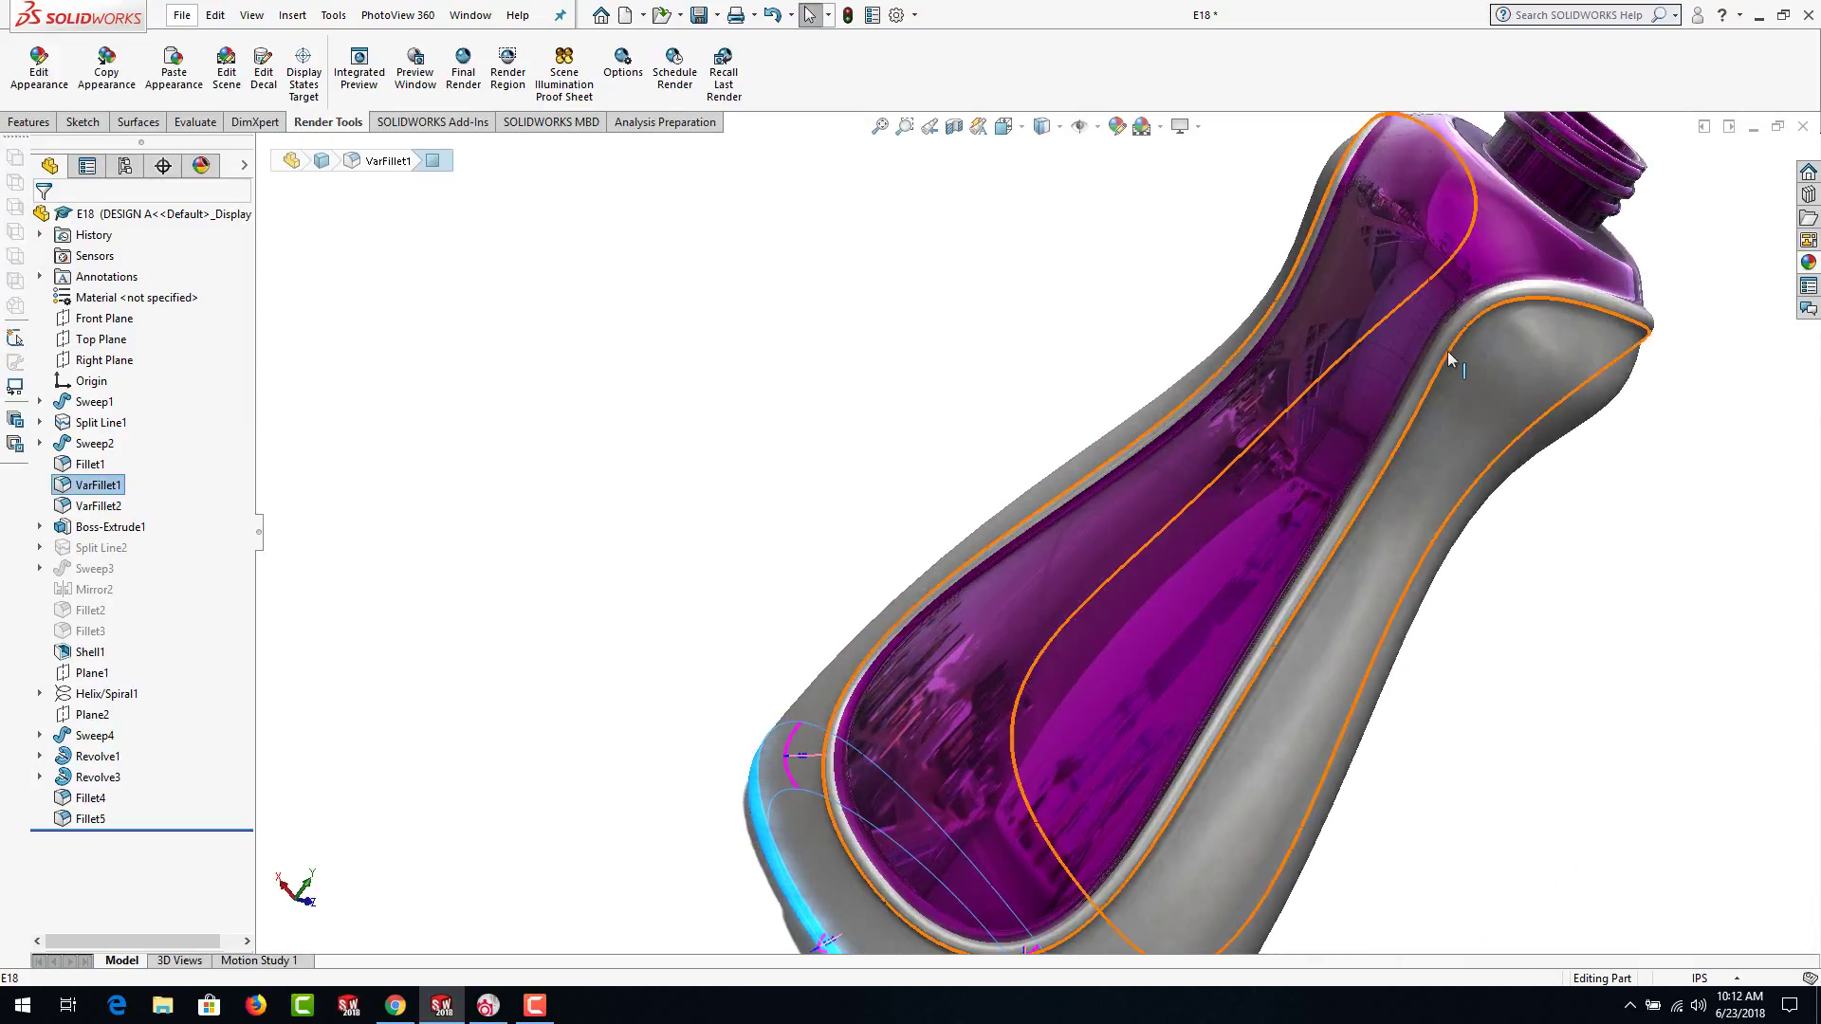
left_click(1437, 349)
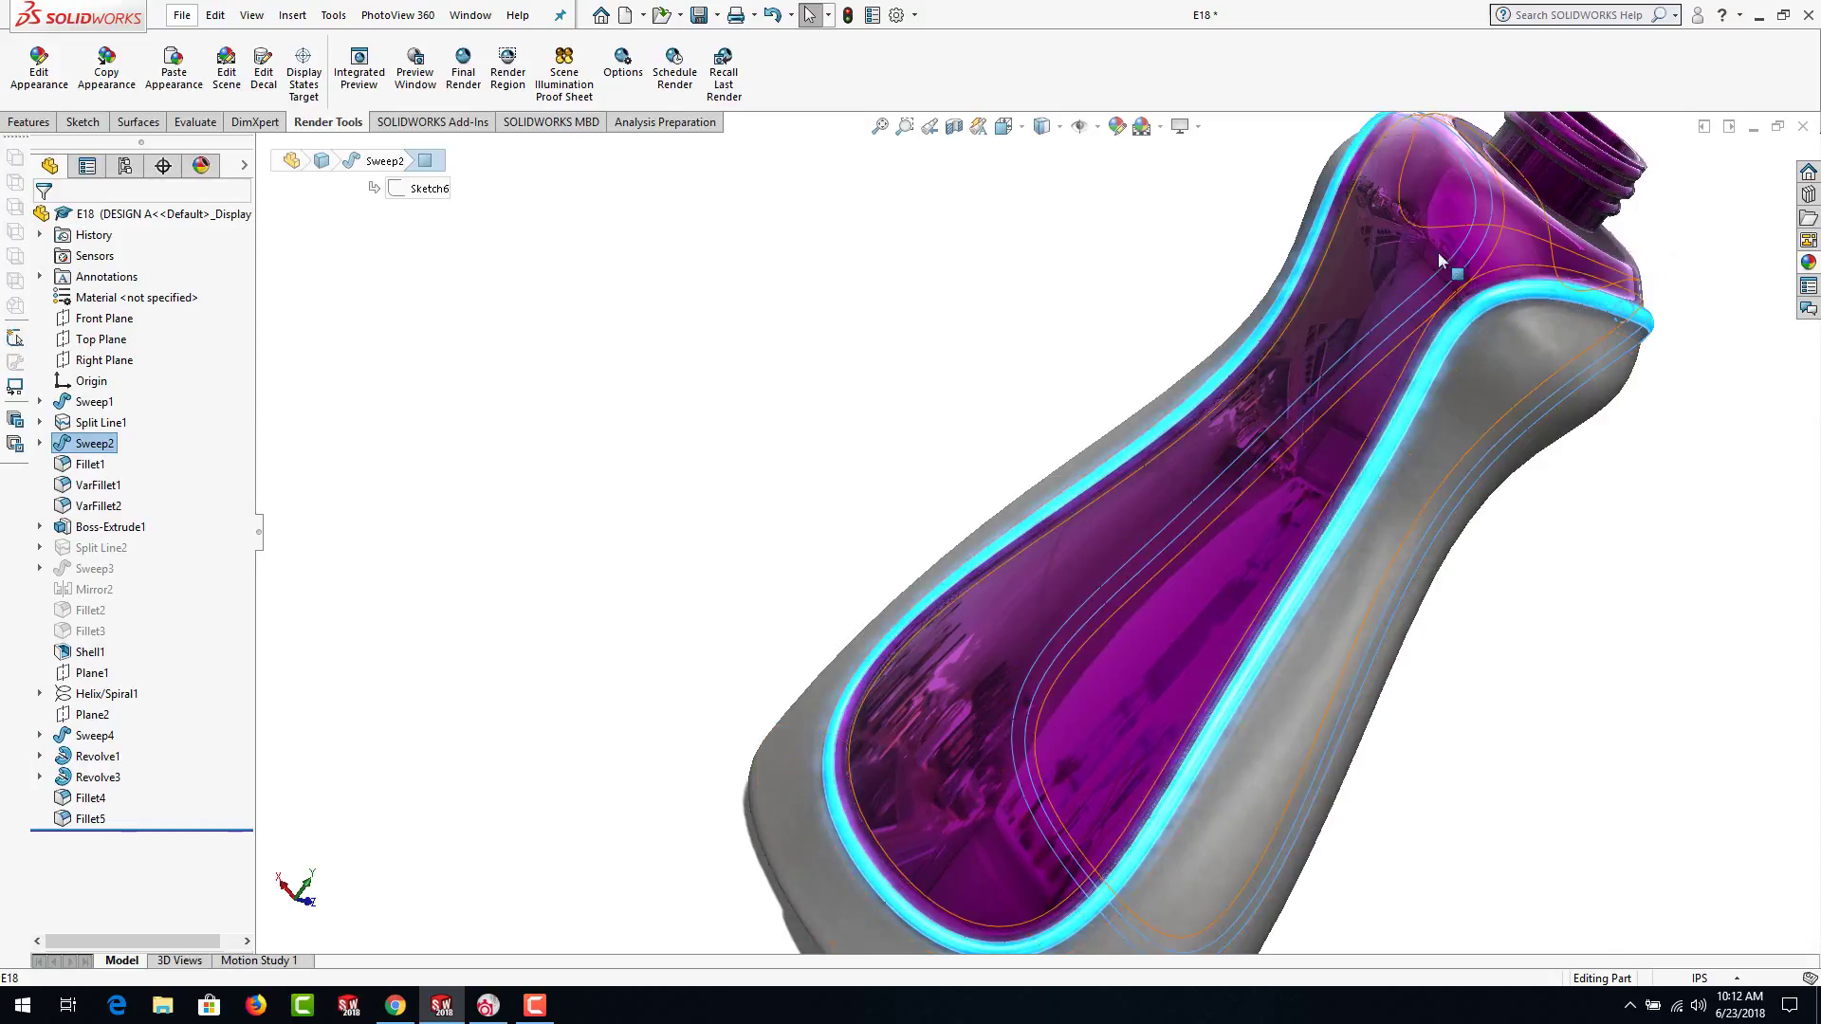
middle_click_drag(1468, 349, 1609, 257)
scroll(1609, 257, "down", 4)
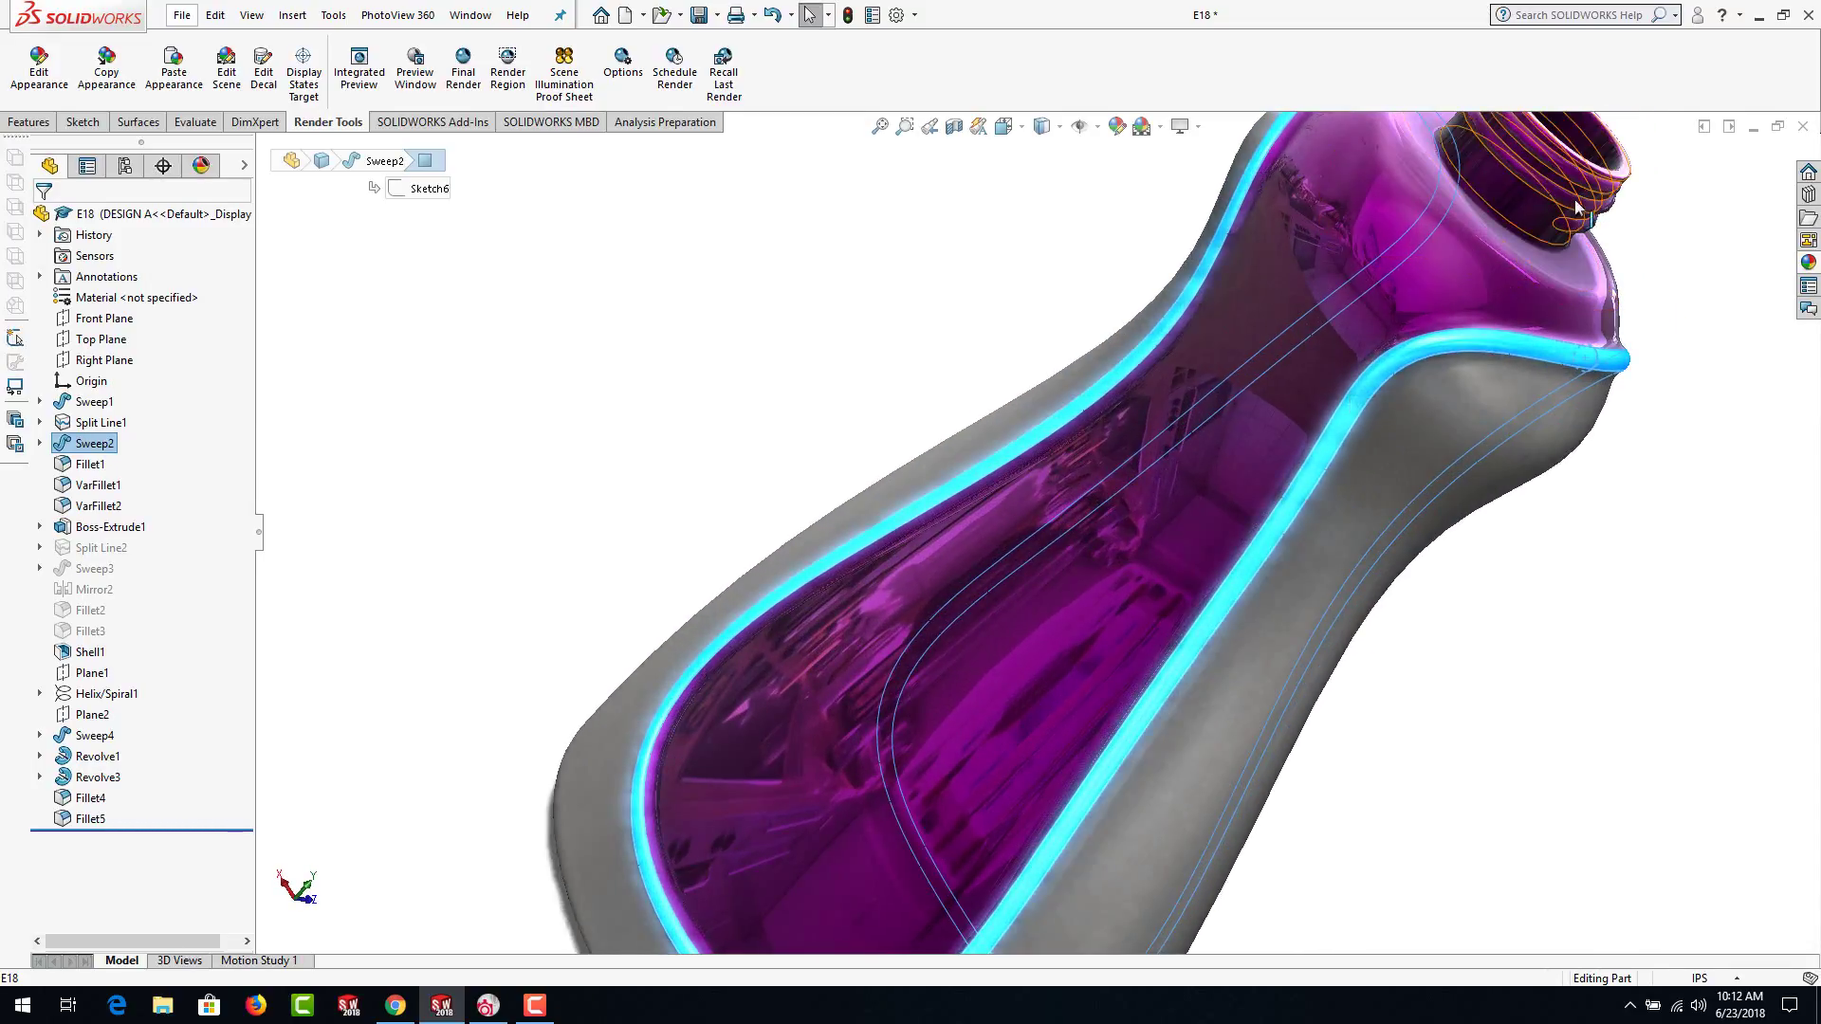
left_click(1574, 208)
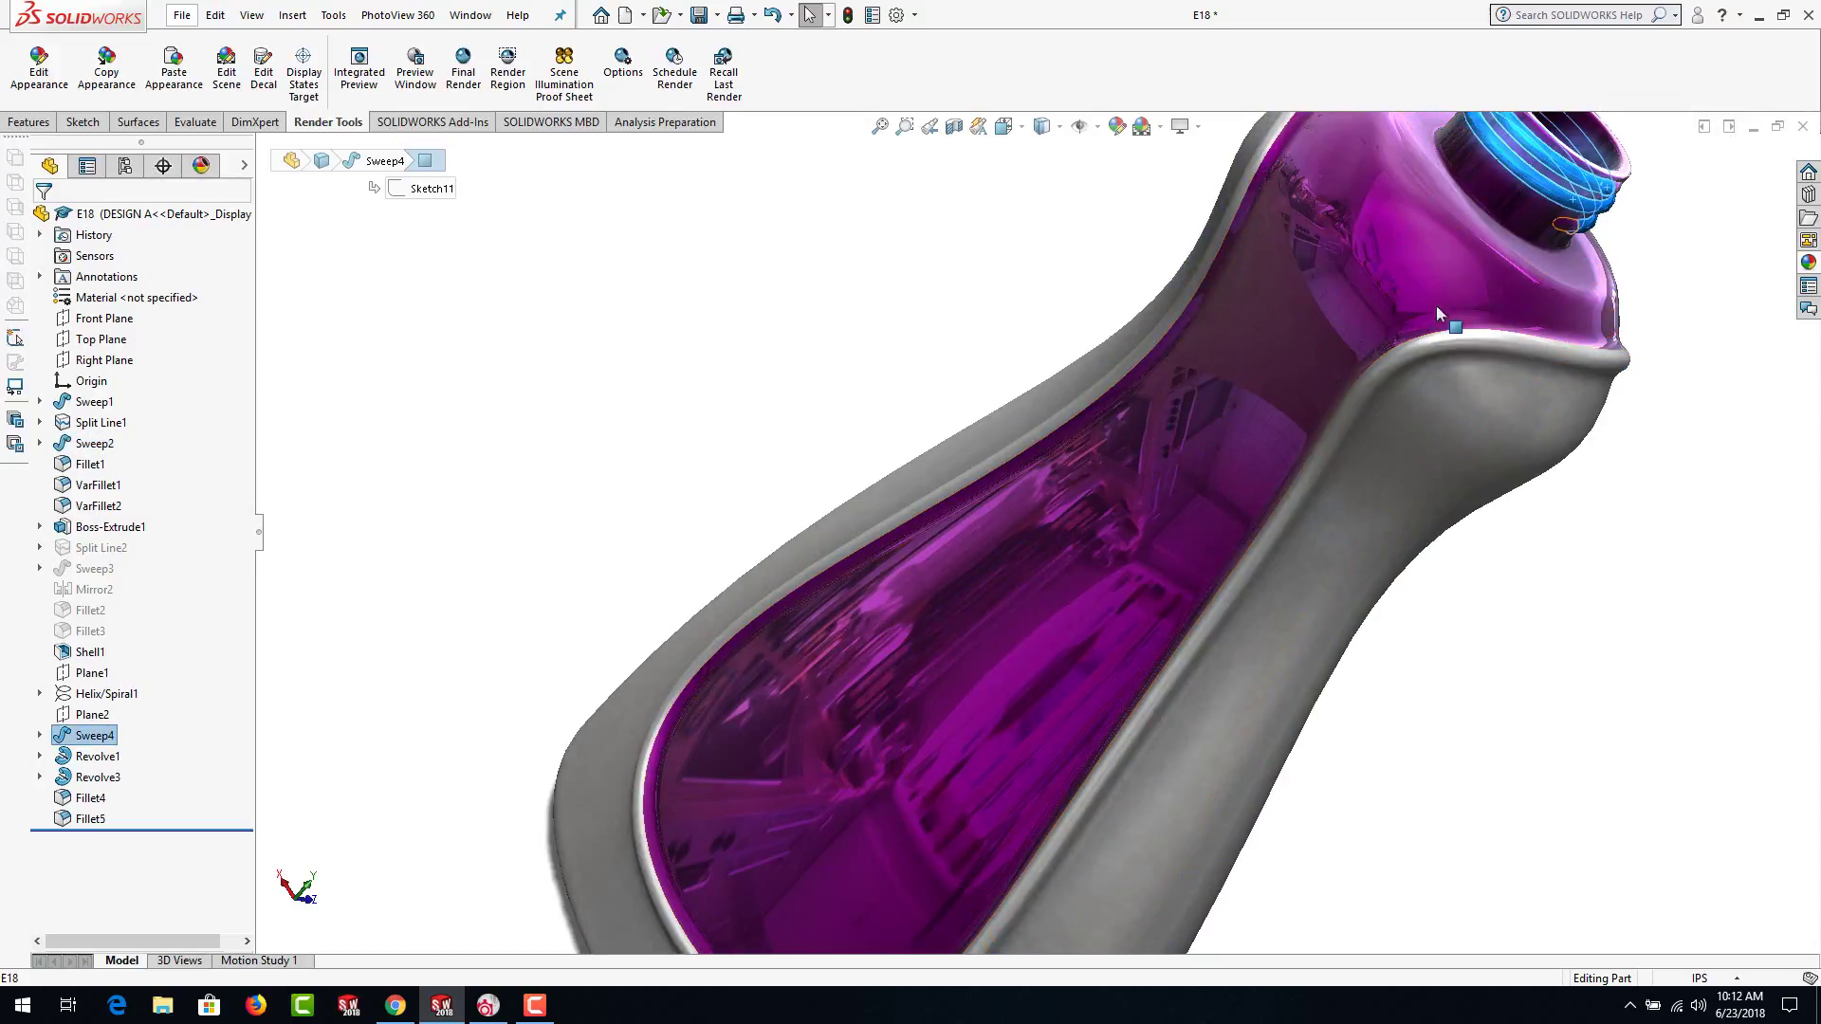
left_click(823, 427)
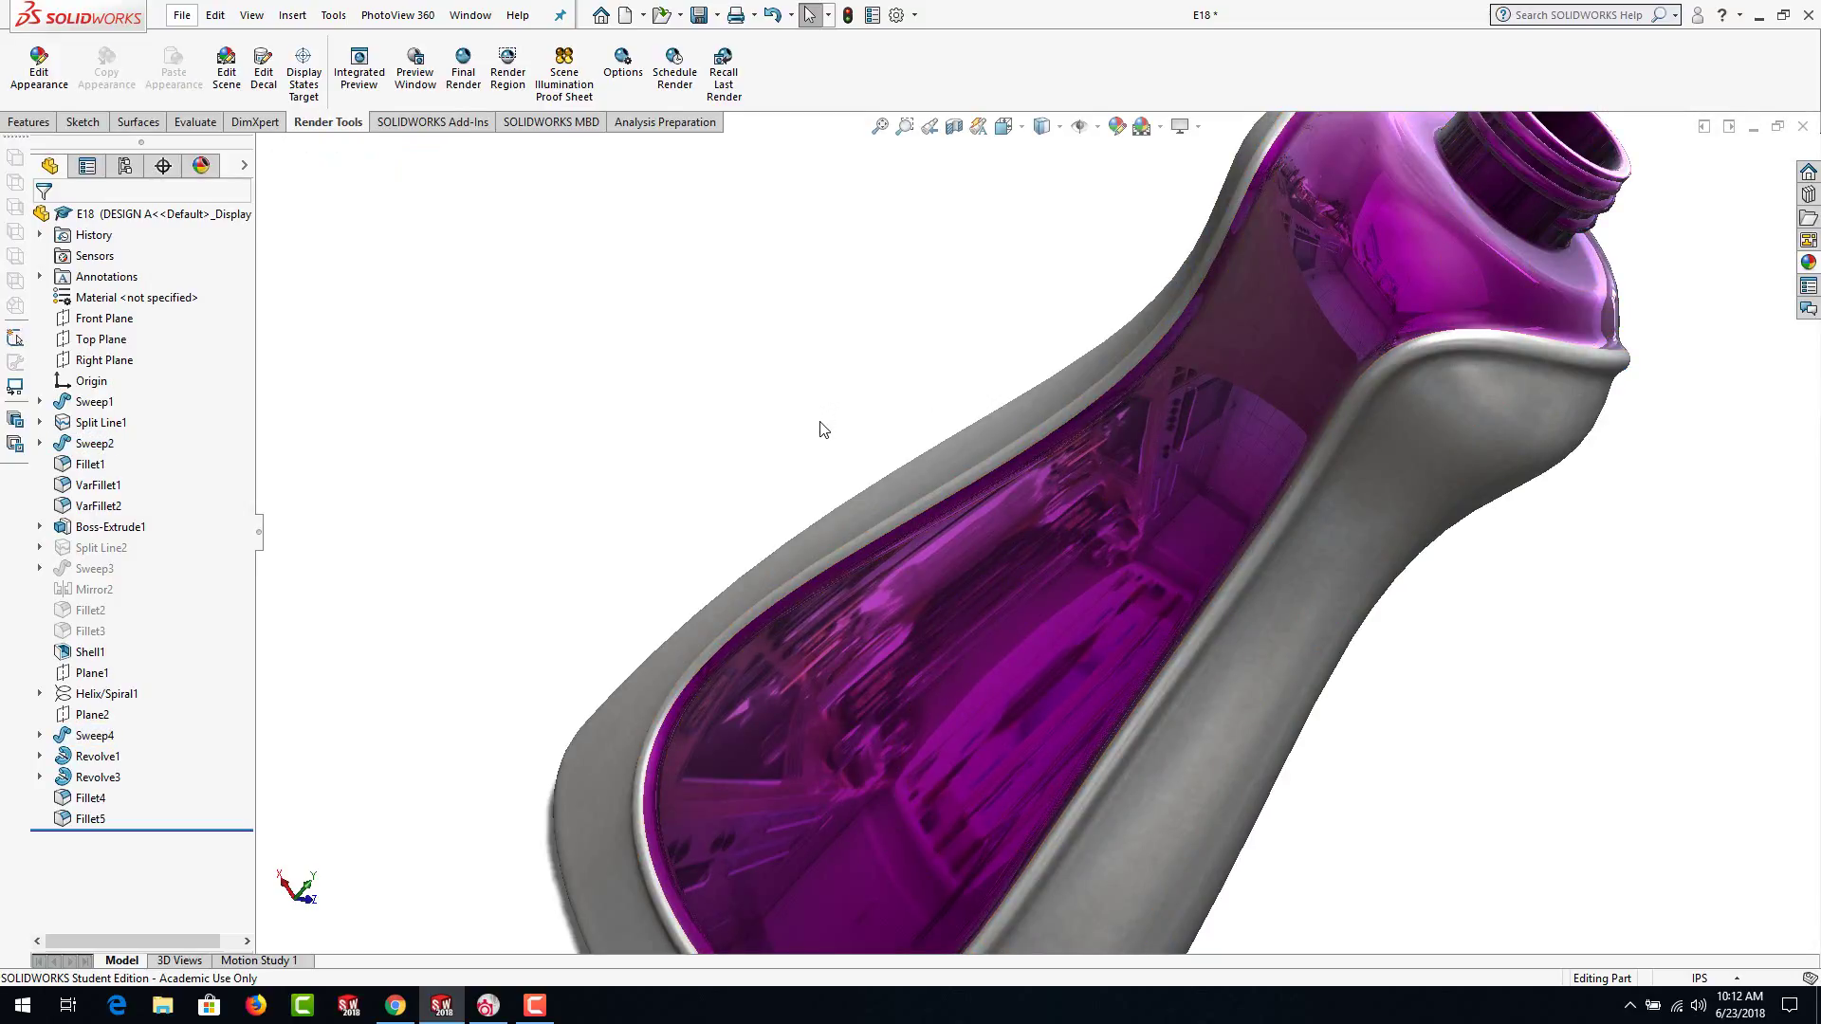
scroll(692, 515, "up", 2)
mouse_move(804, 520)
middle_mouse_down()
mouse_move(924, 517)
mouse_move(873, 459)
mouse_move(1012, 329)
mouse_move(1004, 427)
mouse_move(800, 449)
mouse_move(1208, 398)
mouse_move(910, 471)
mouse_move(765, 466)
mouse_move(800, 516)
middle_mouse_up()
scroll(838, 398, "up", 2)
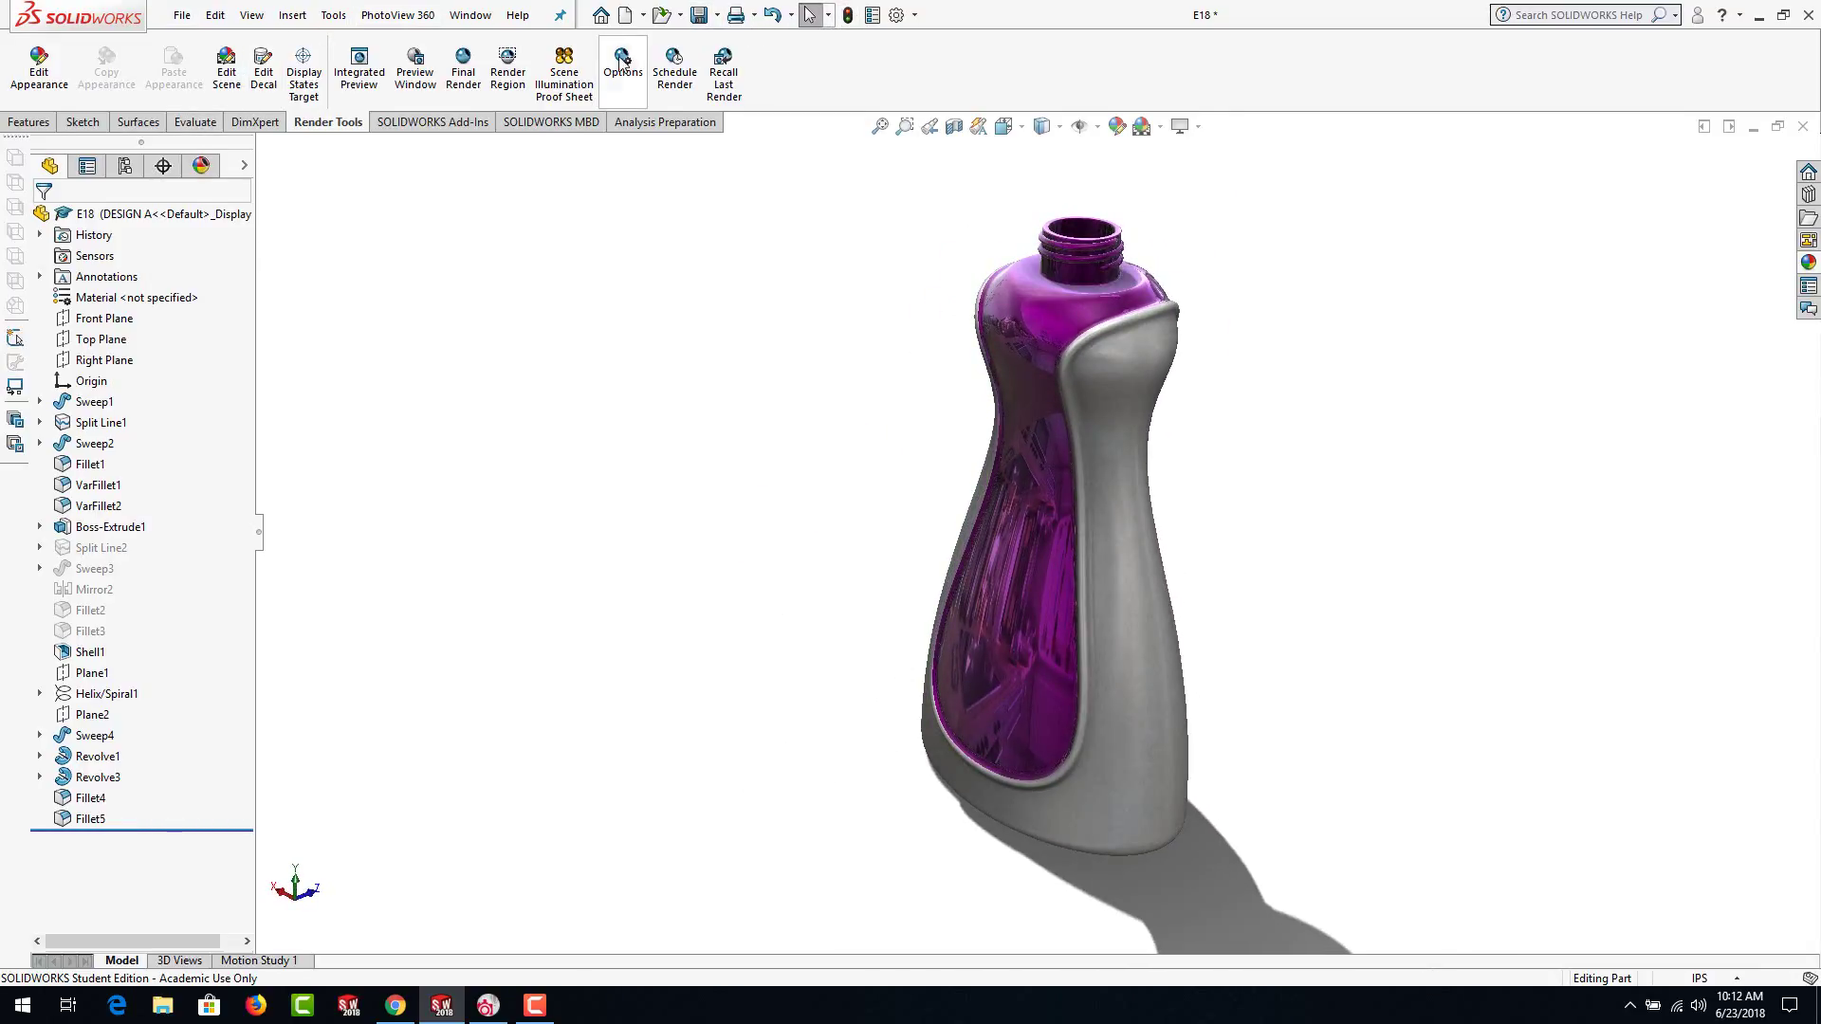
Create a new part document
left_click(181, 15)
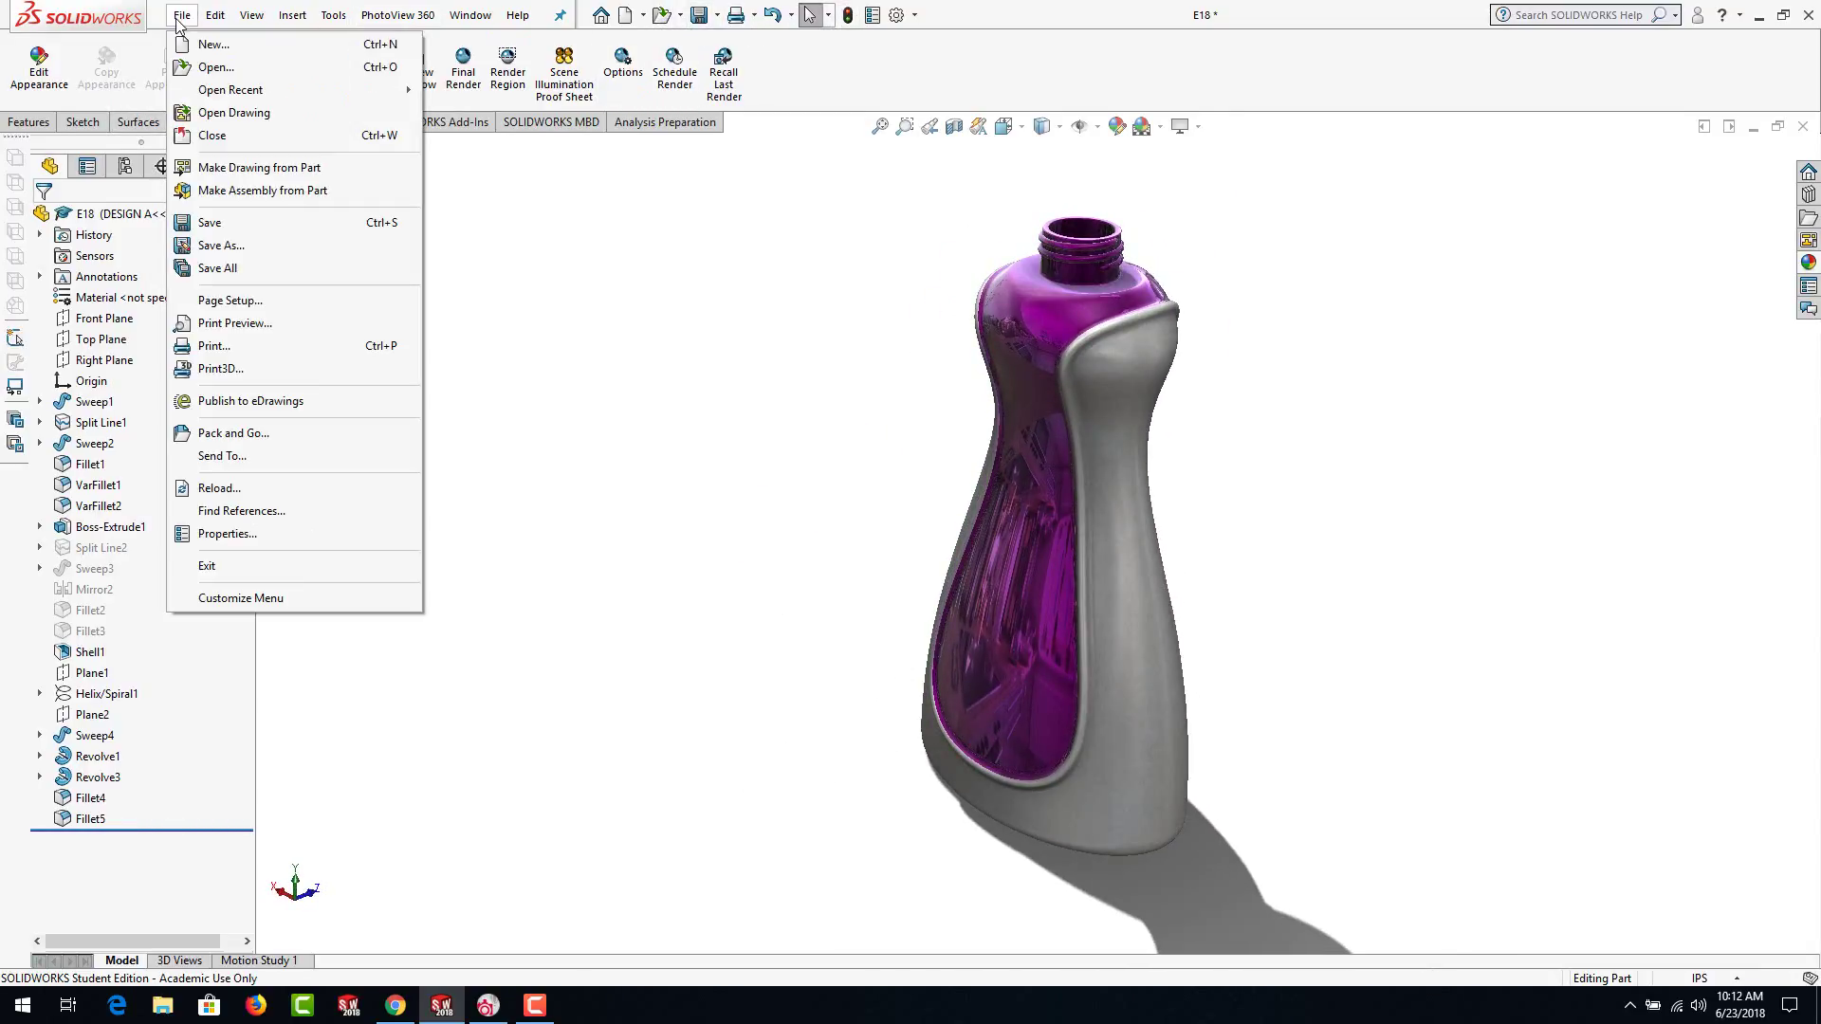
left_click(194, 46)
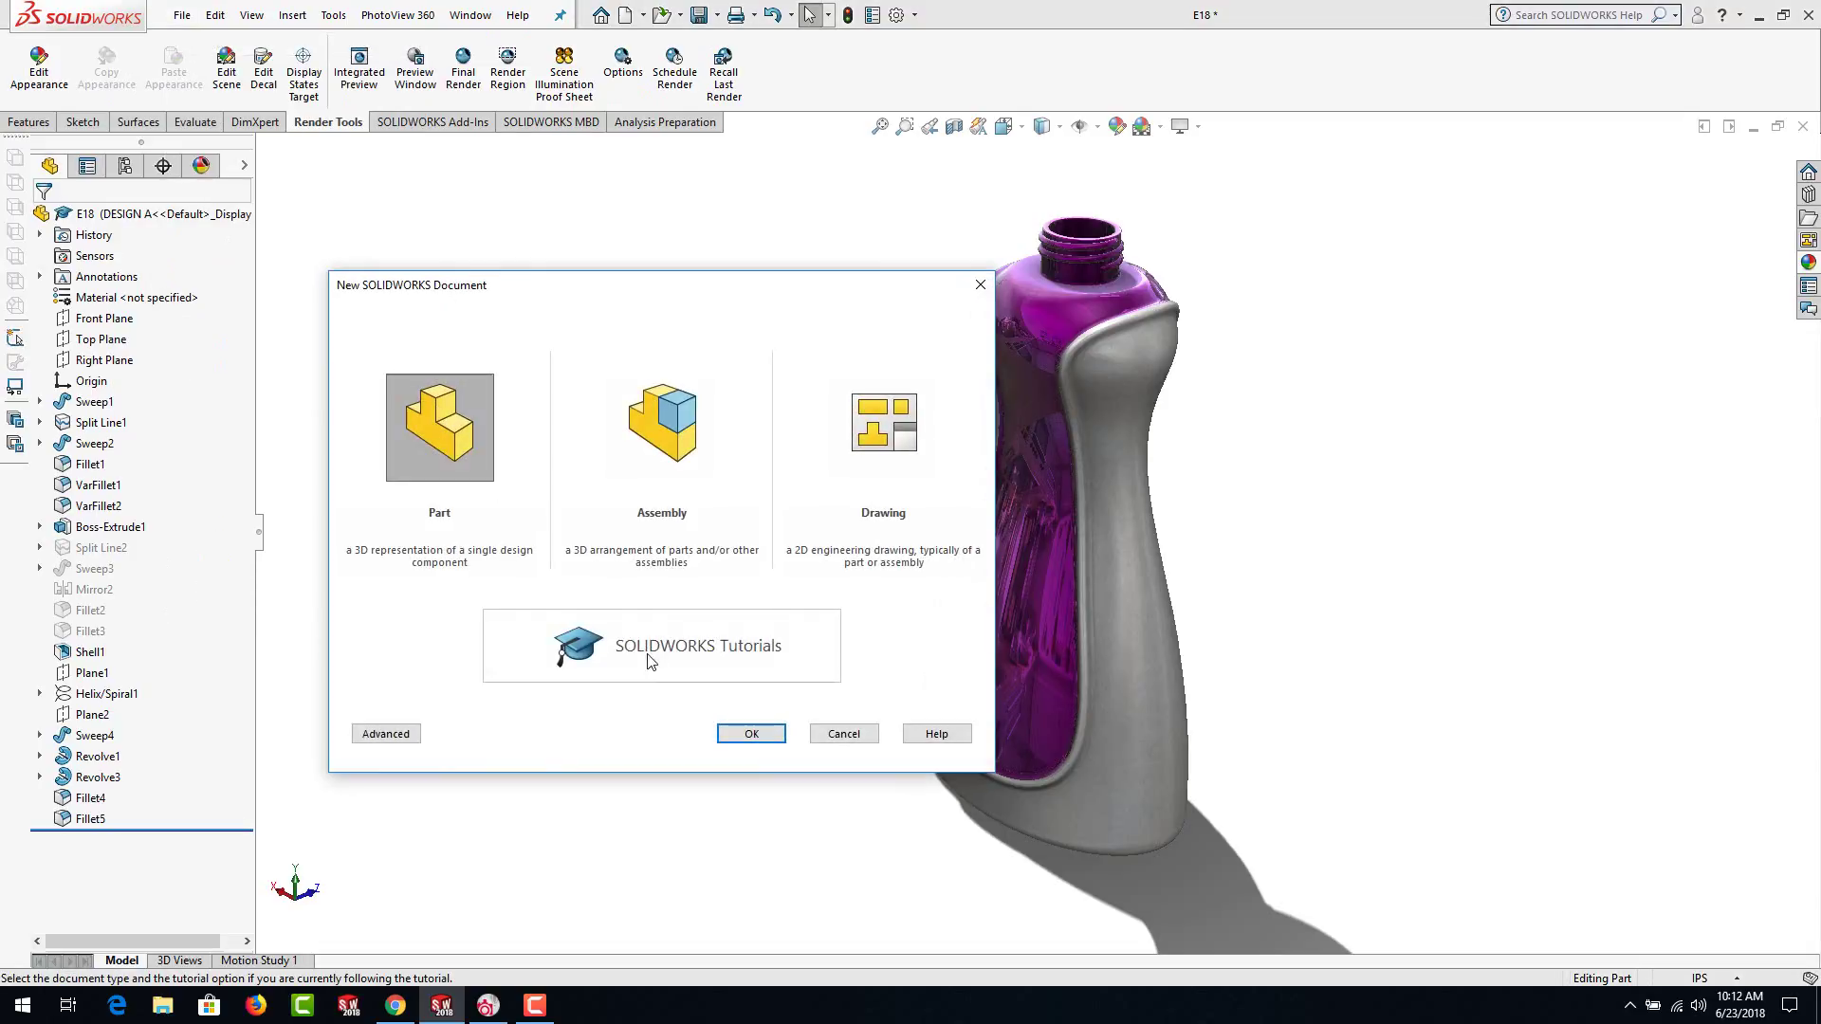
left_click(749, 735)
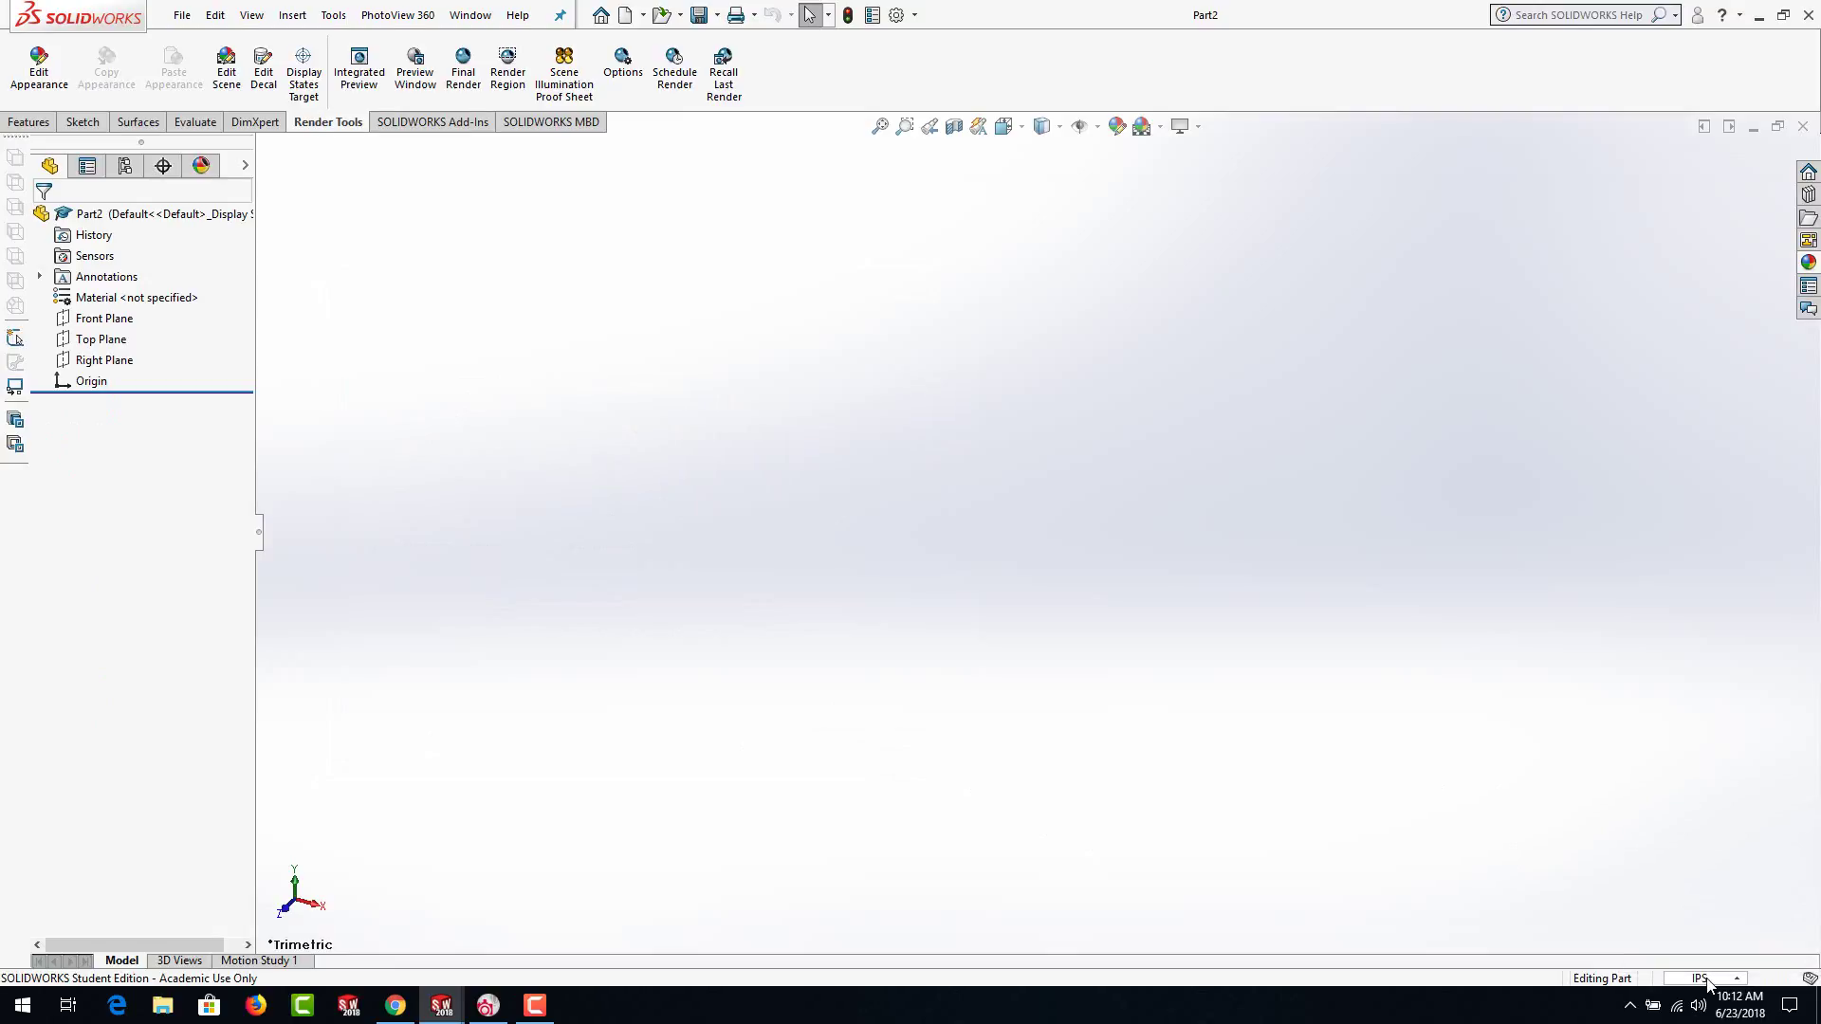
Start a sketch on the Front Plane and draw a vertical line about 3.56 in long upward from the origin
left_click(122, 321)
left_click(157, 288)
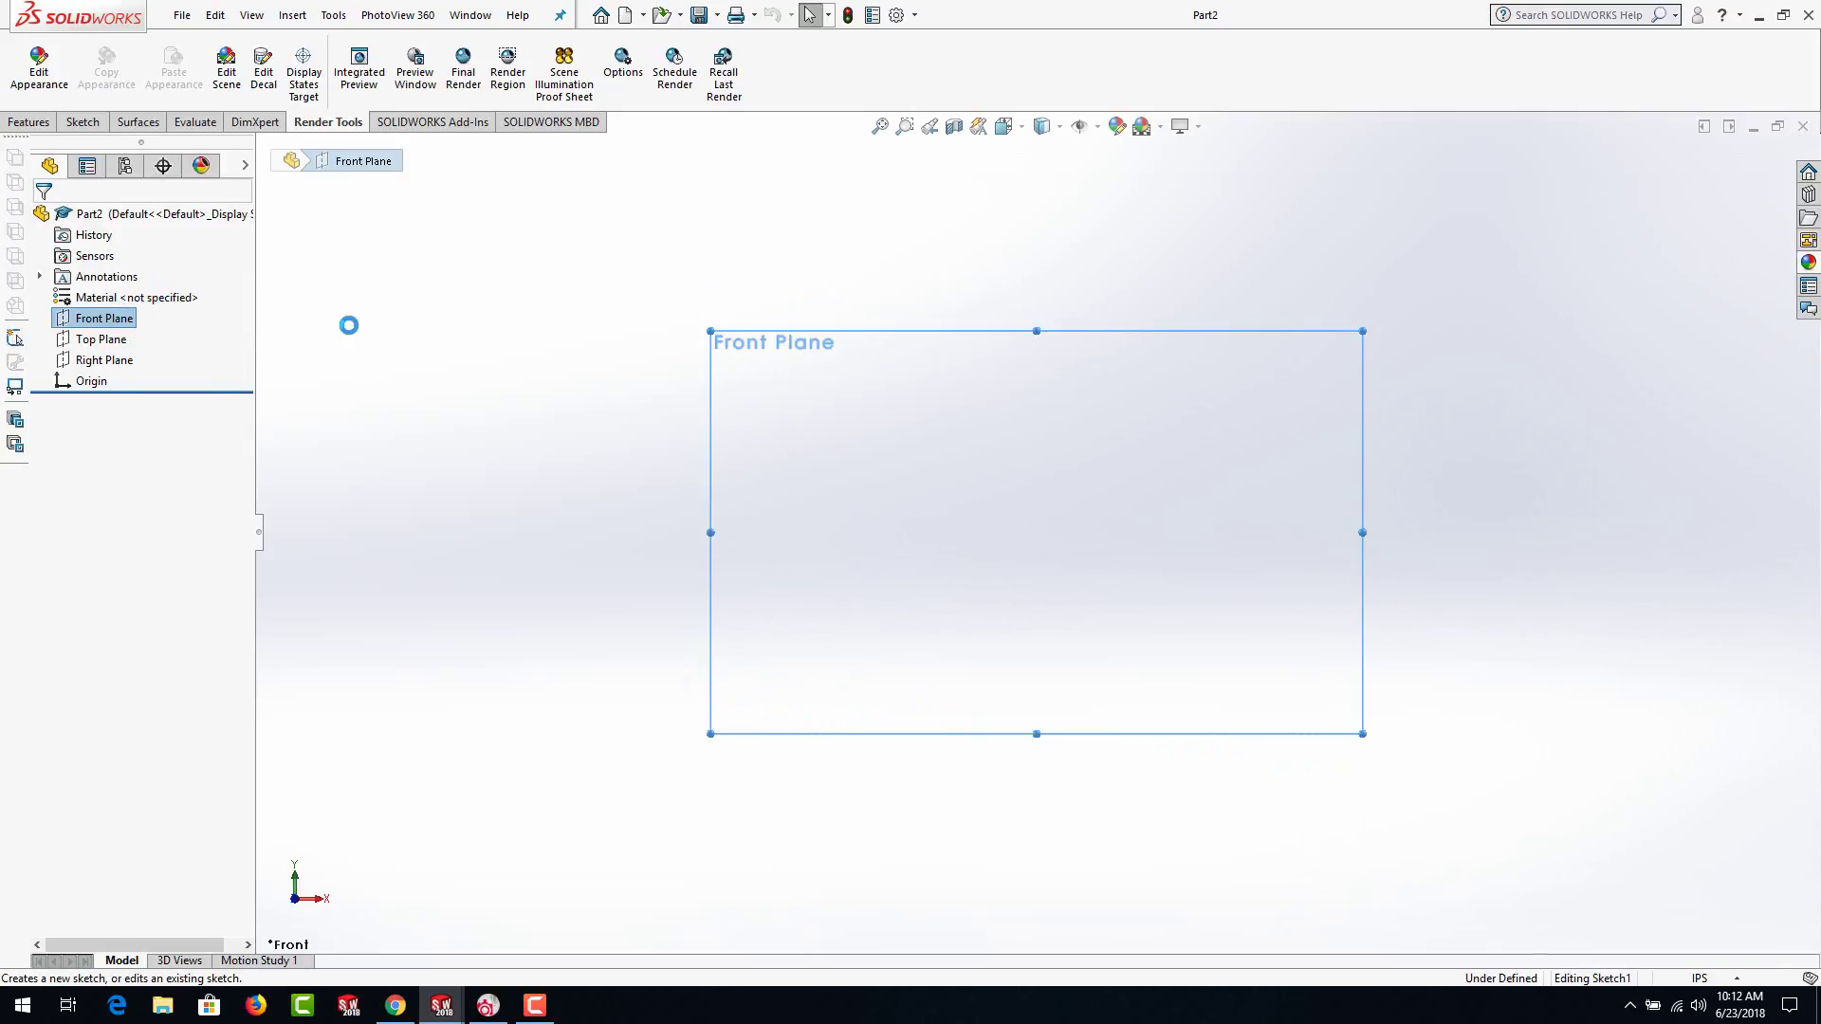
left_click(123, 47)
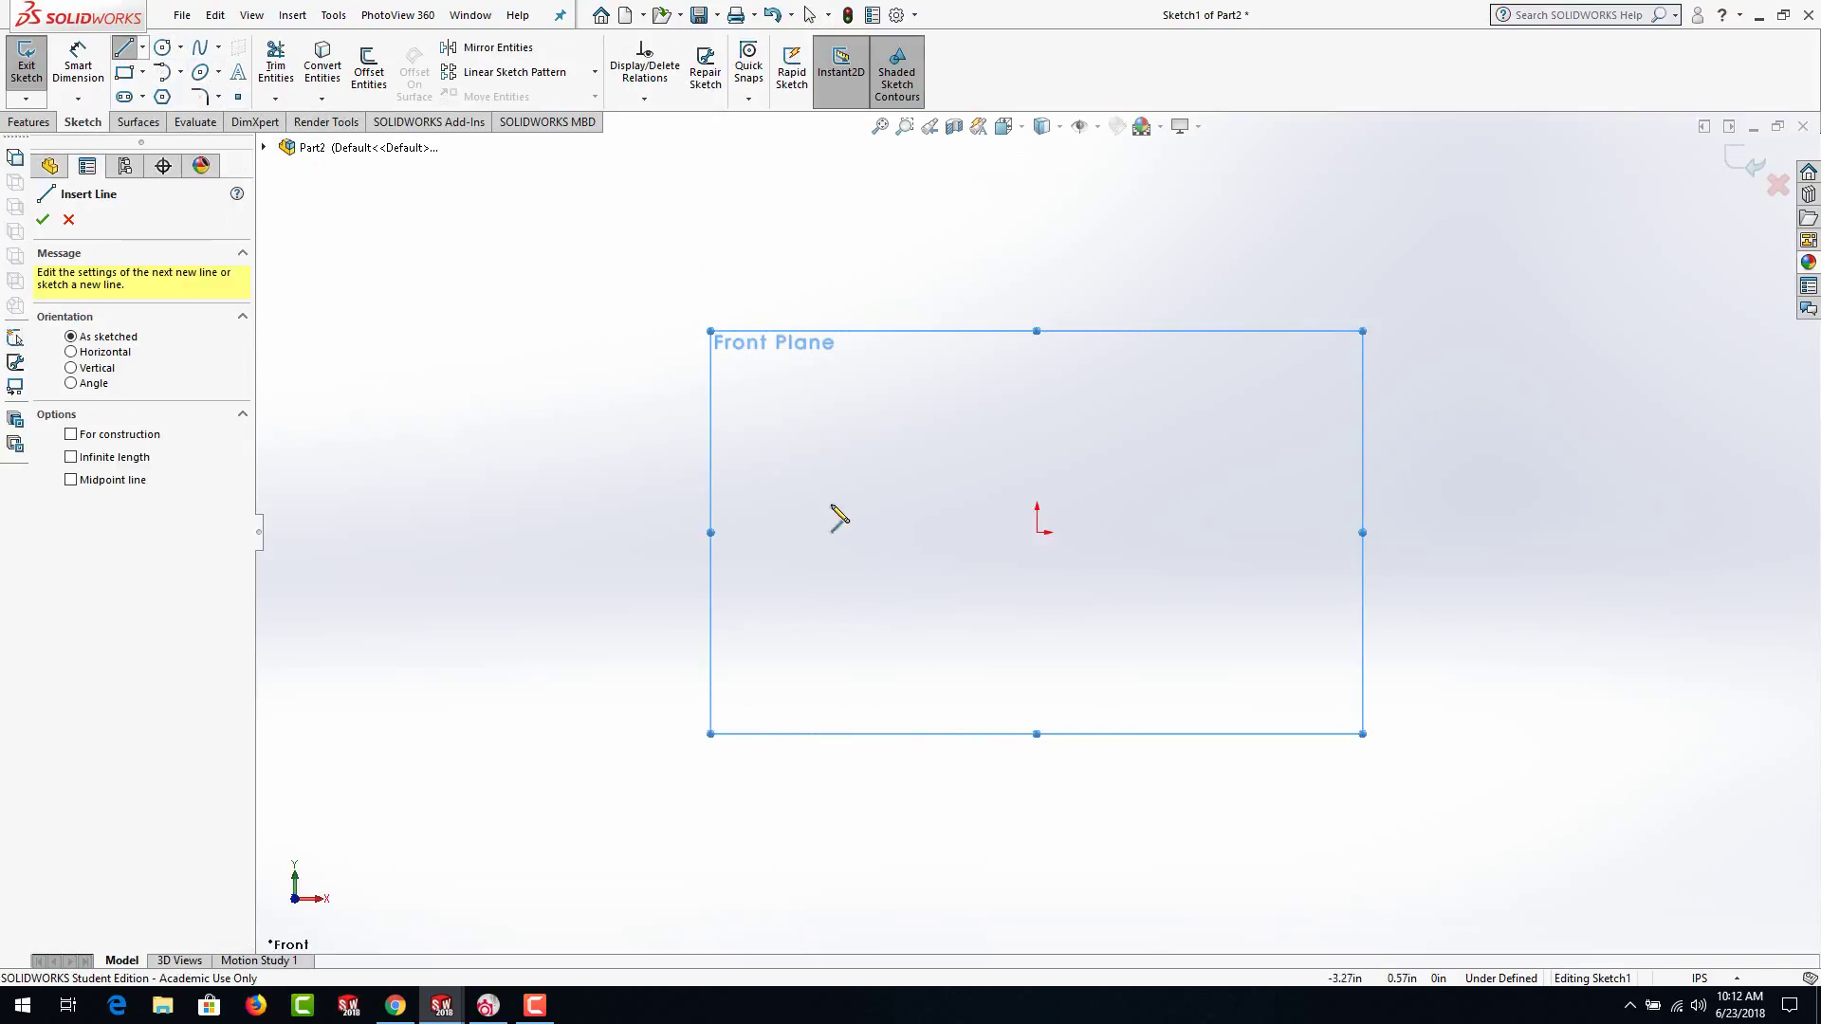
left_click(1037, 531)
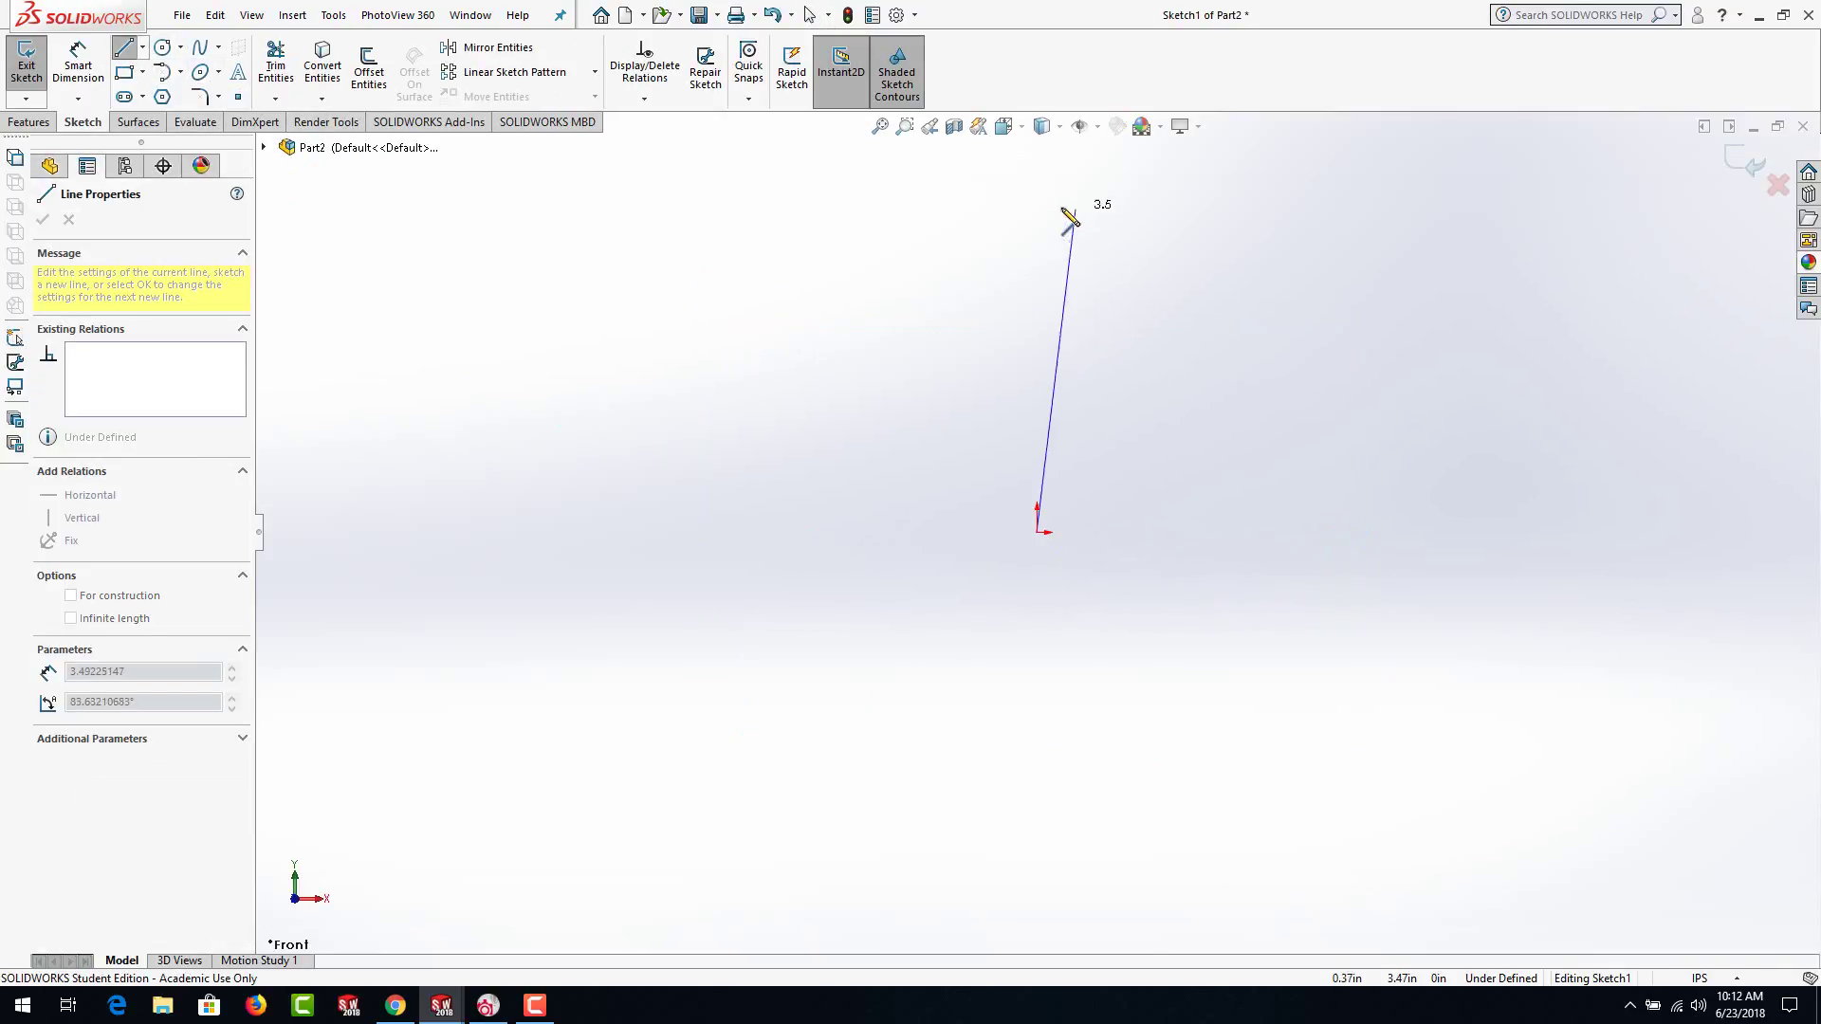
left_click(1037, 201)
key("Escape")
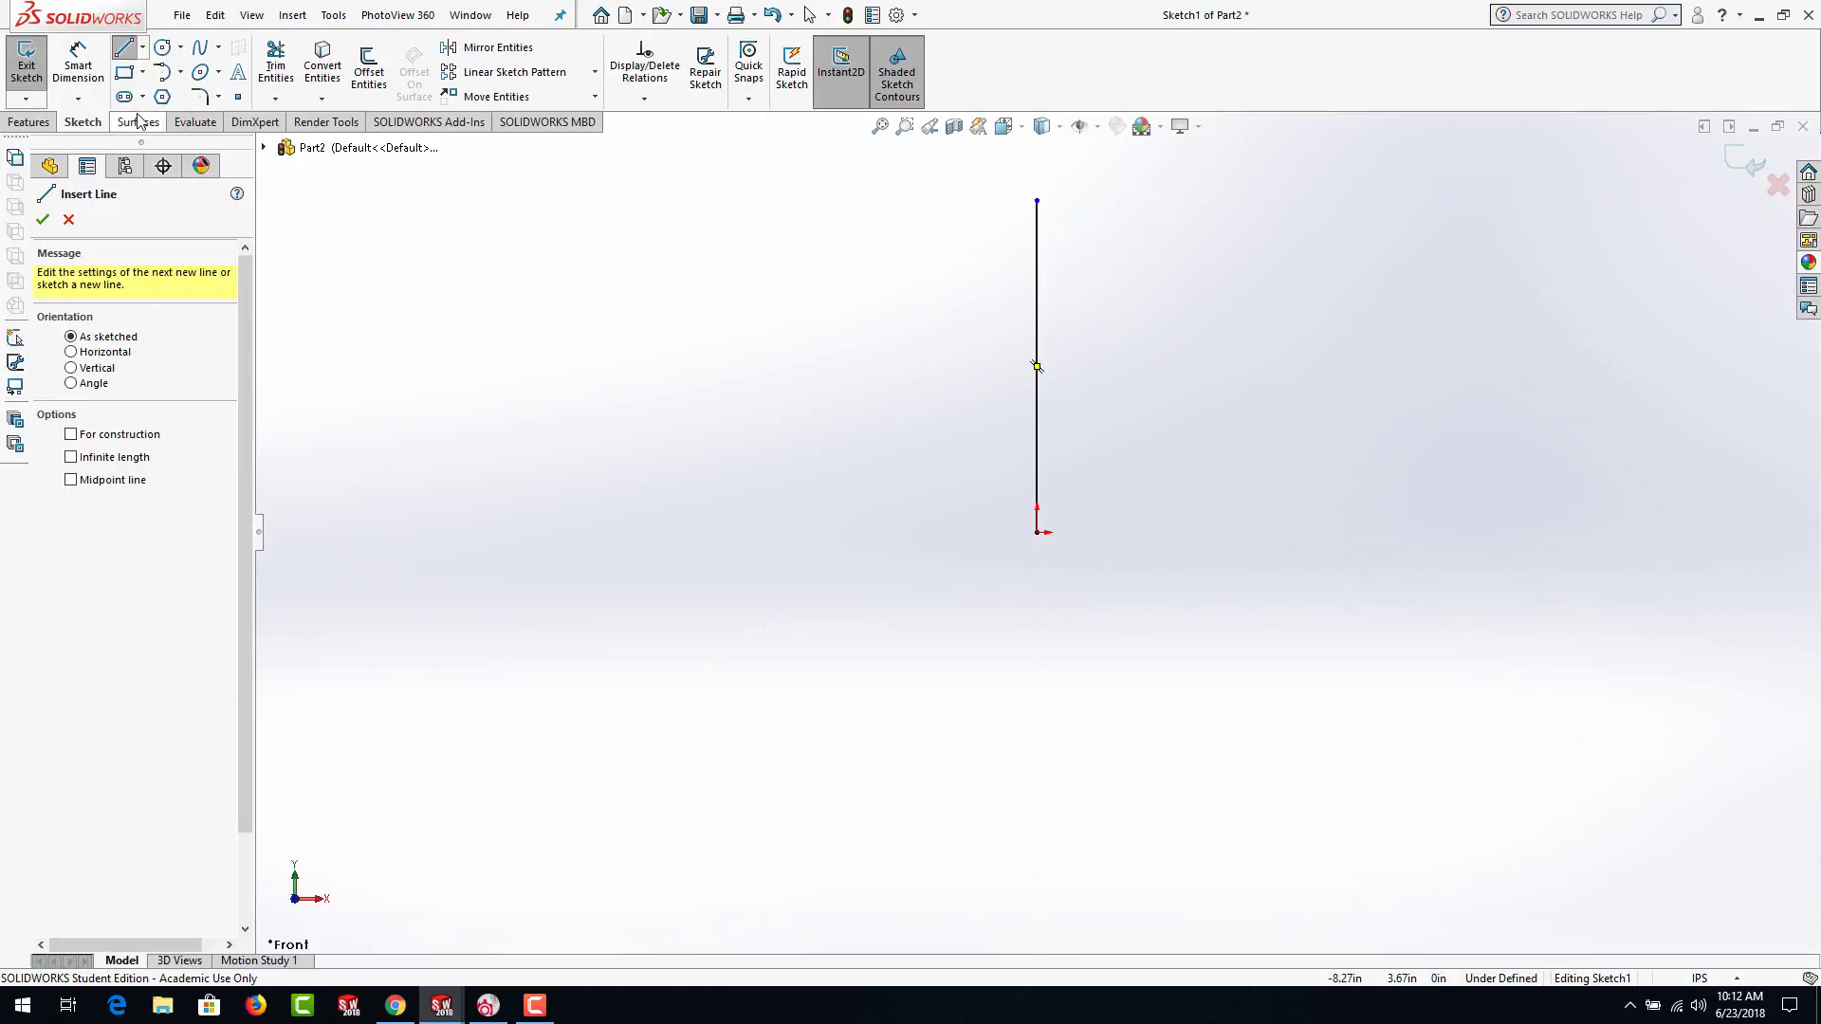
Dimension the vertical line's length to 10 in and exit the sketch
left_click(82, 62)
left_click(1037, 360)
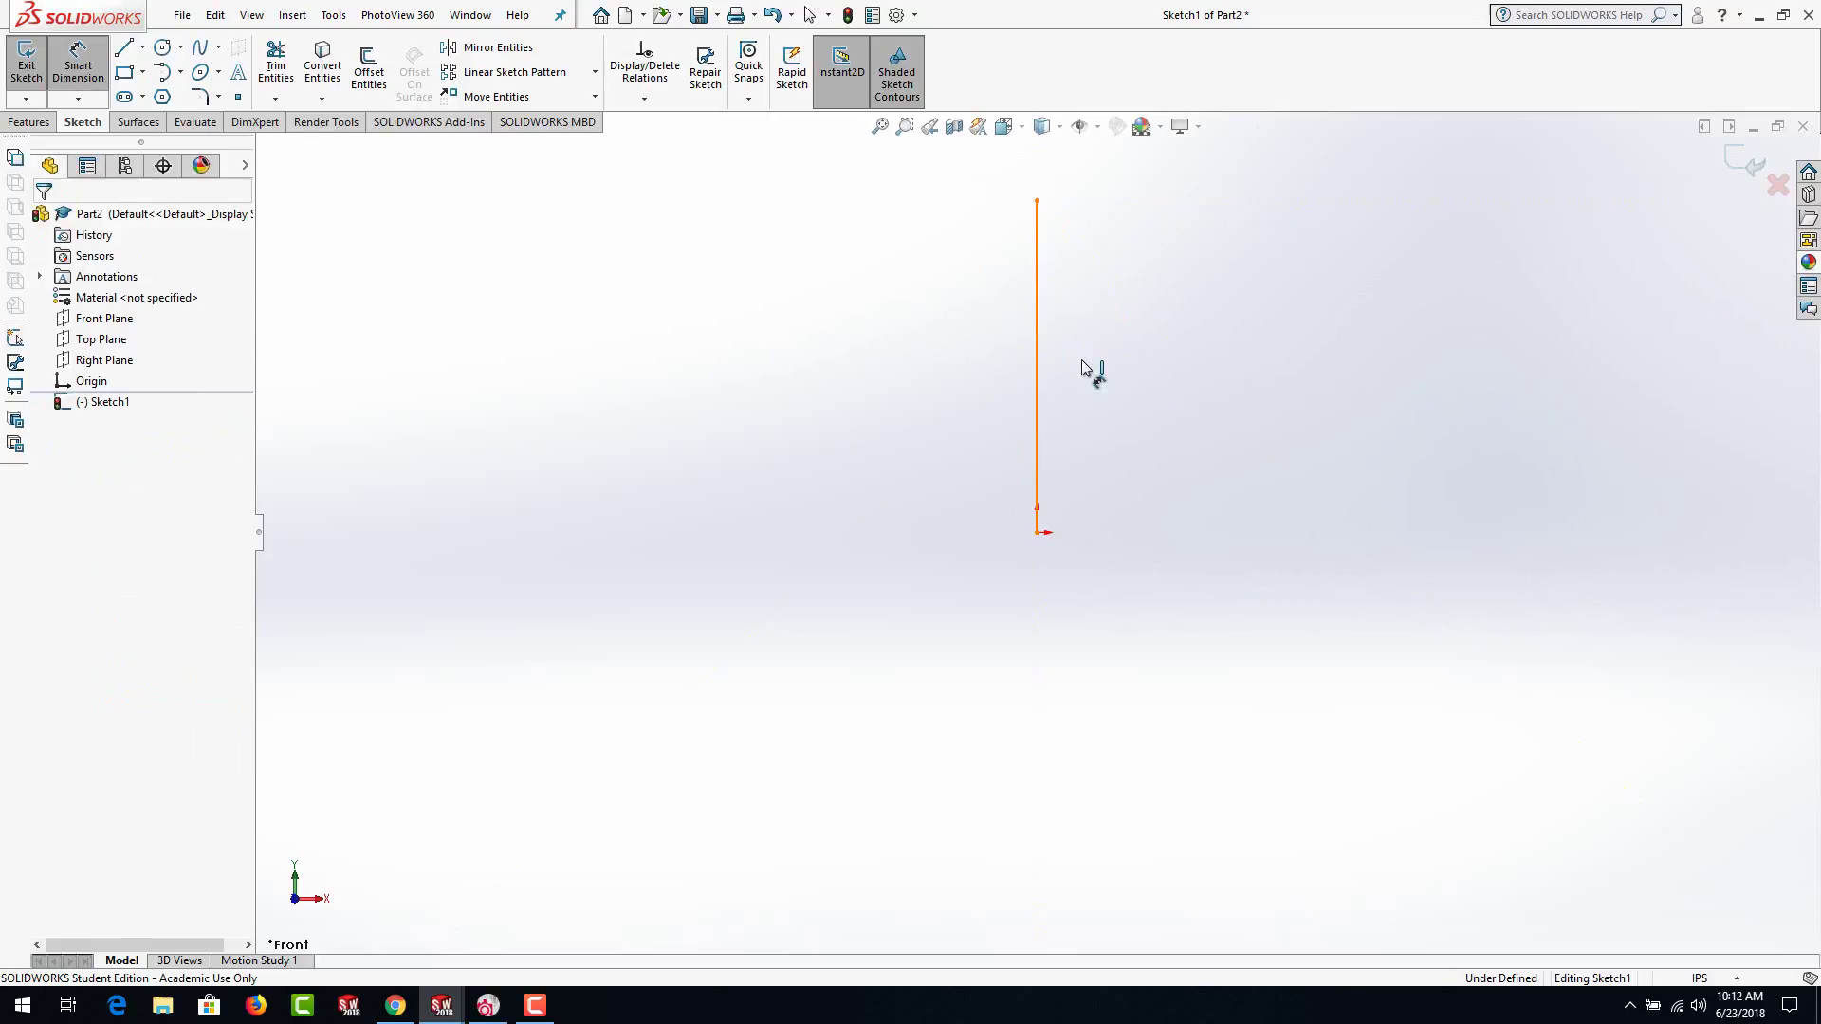
left_click(1091, 369)
type("10")
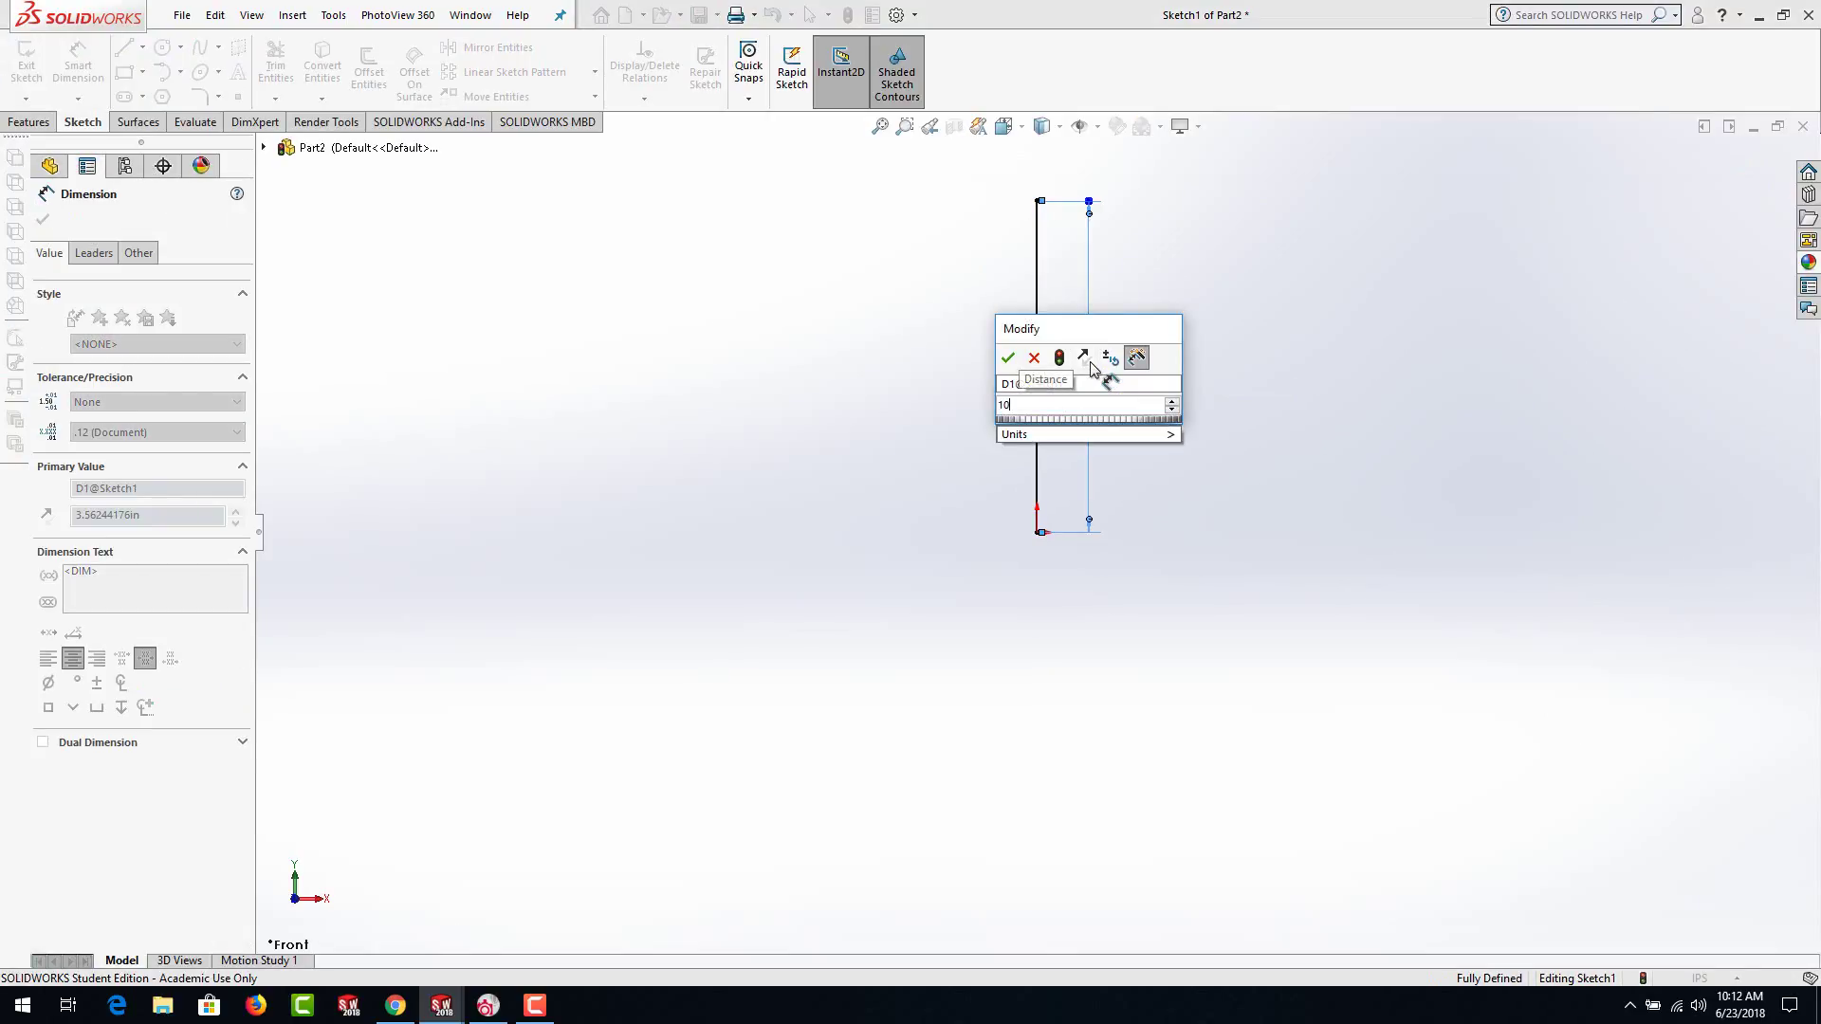
key("Return")
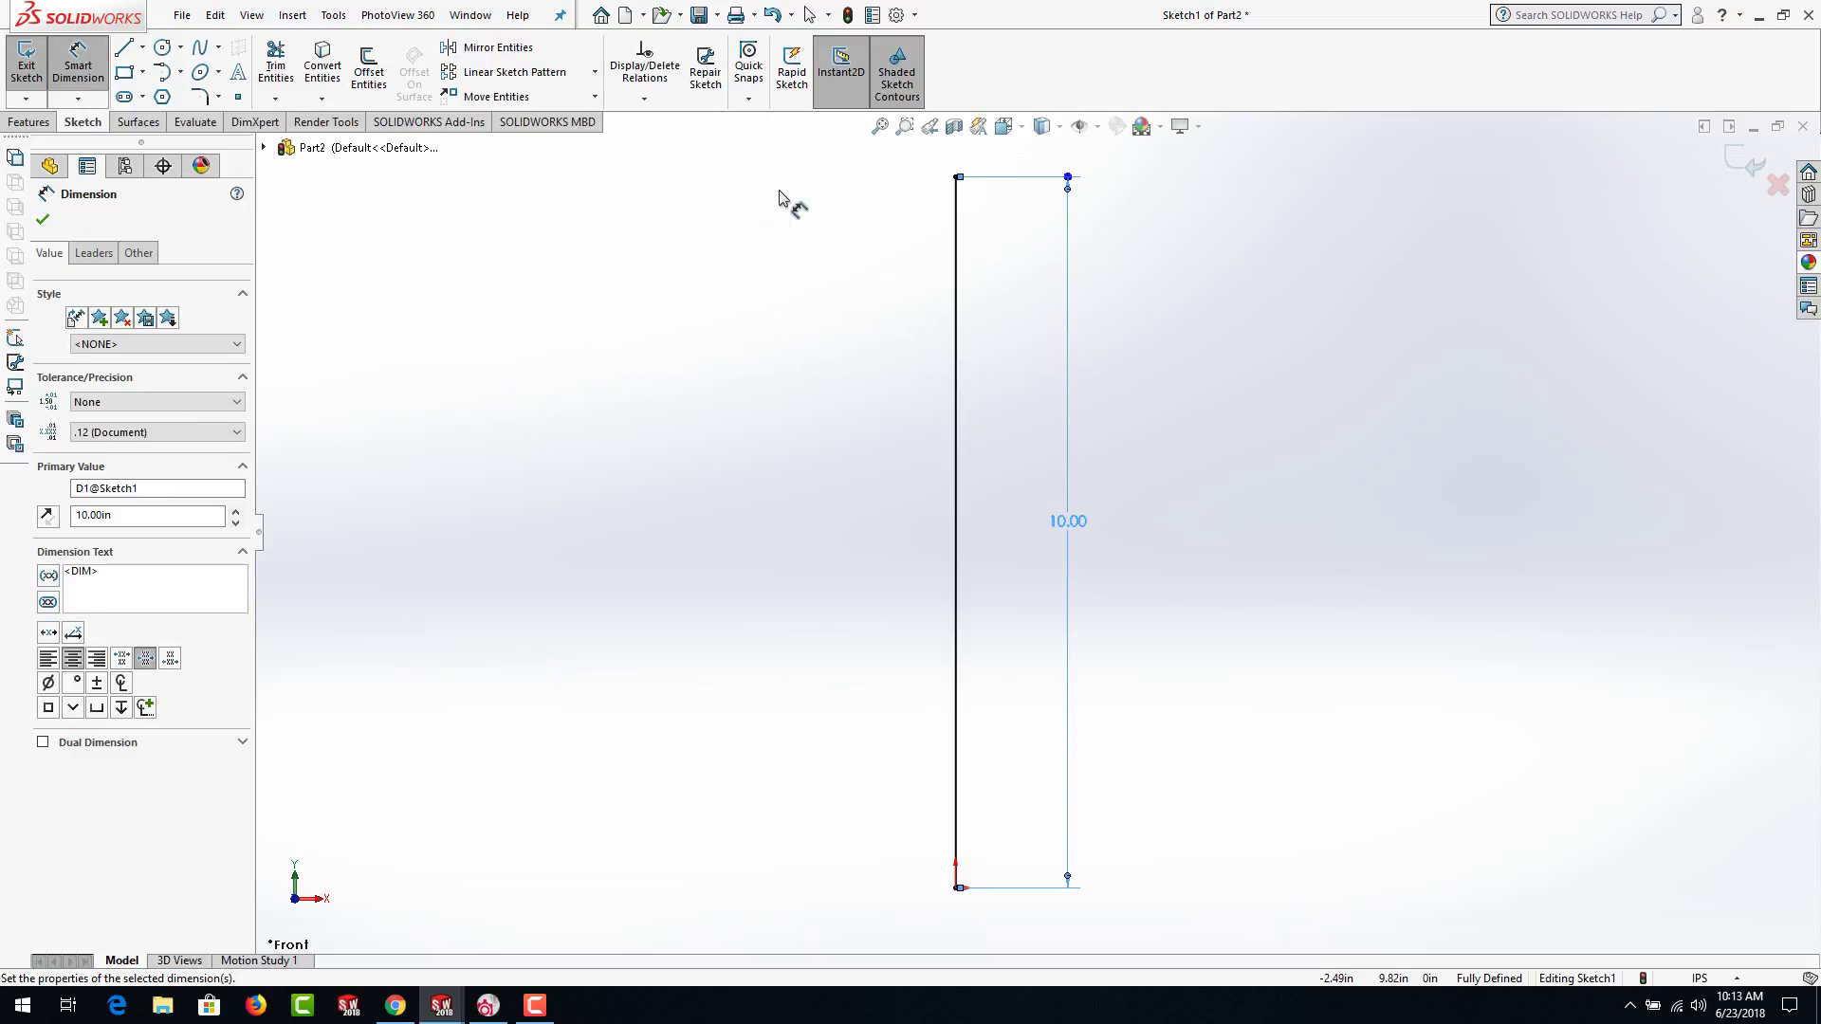
left_click(27, 68)
left_click(741, 406)
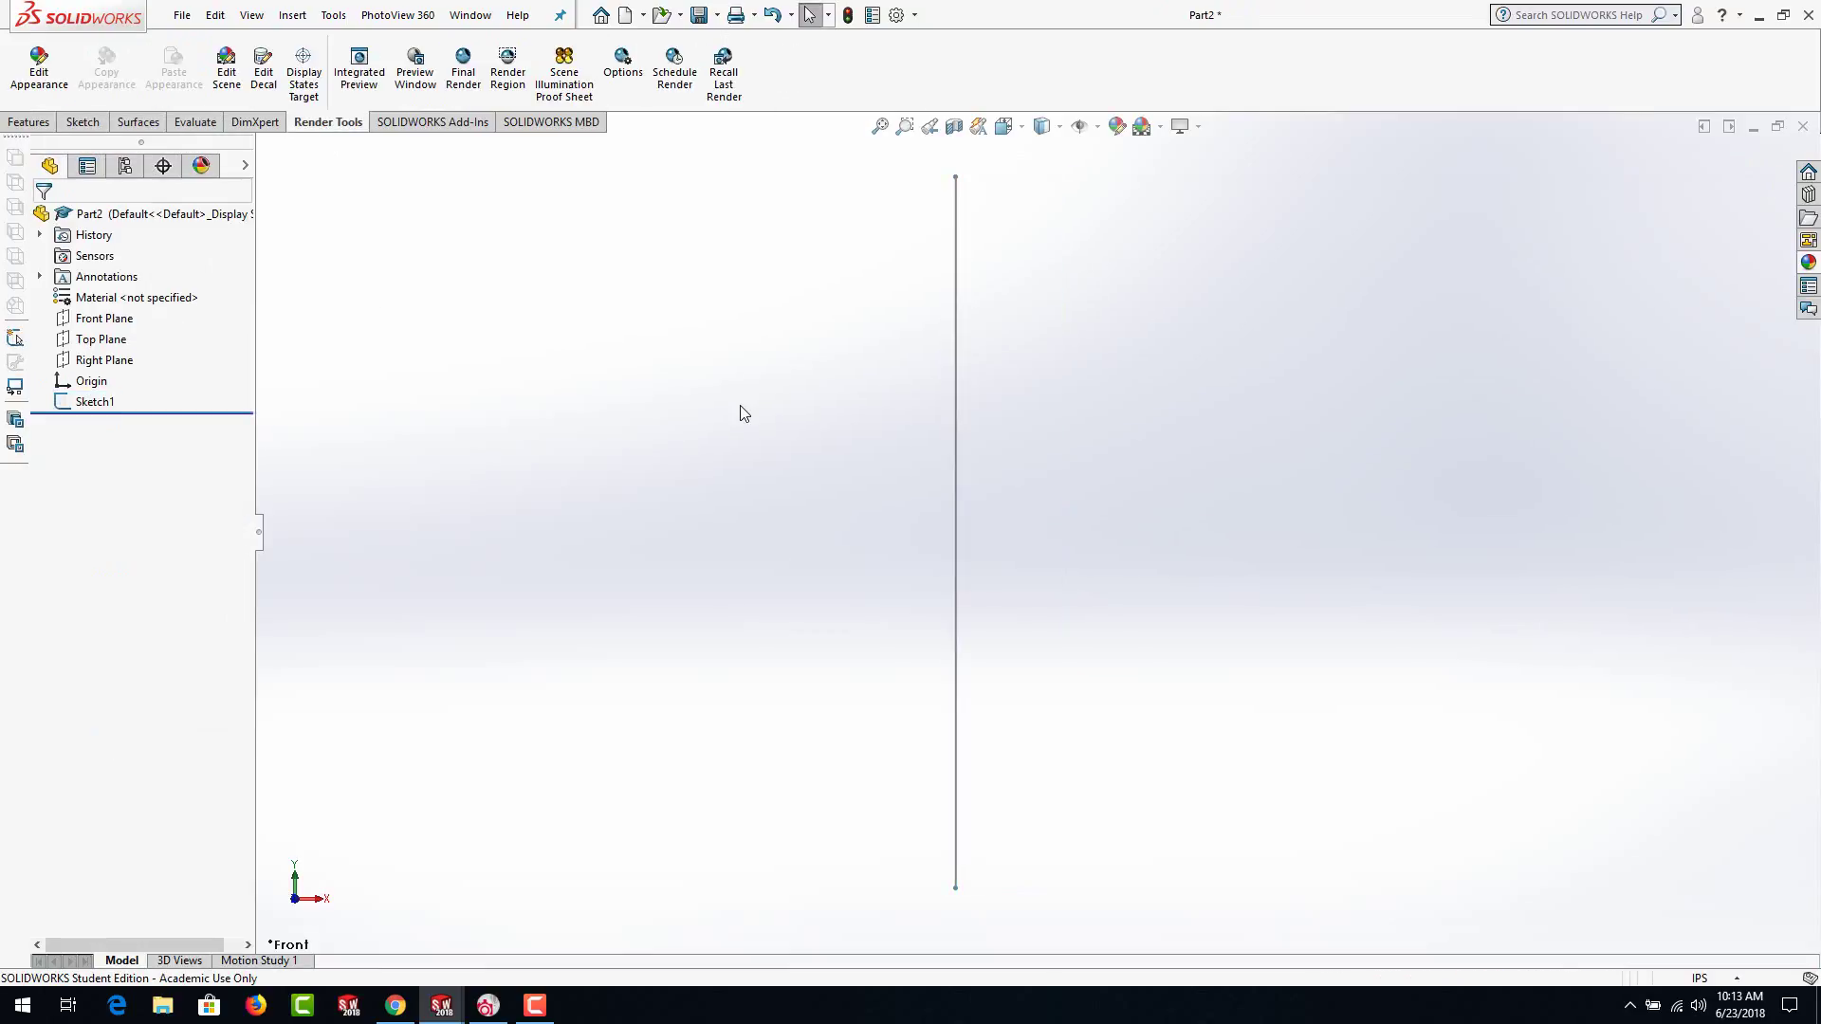
Start a second Front Plane sketch and draw a horizontal centerline about 2.28 in long from the origin in the negative X direction
left_click(107, 323)
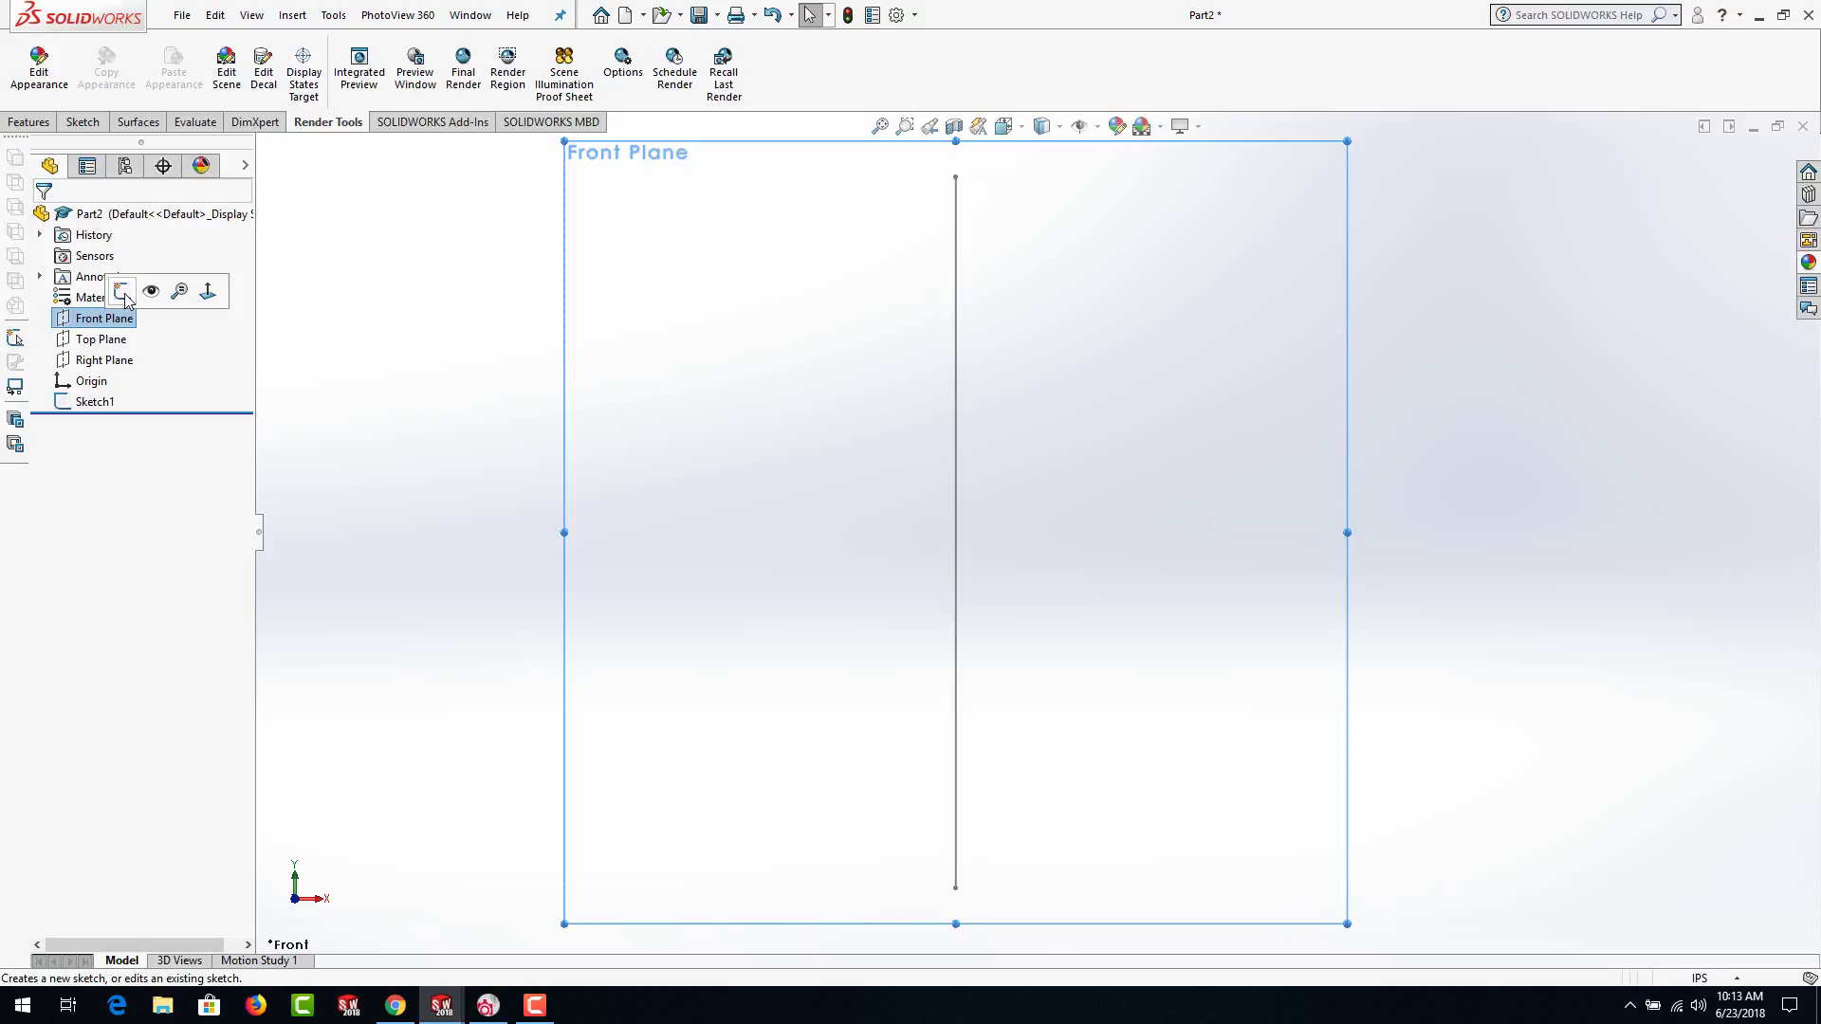
left_click(122, 292)
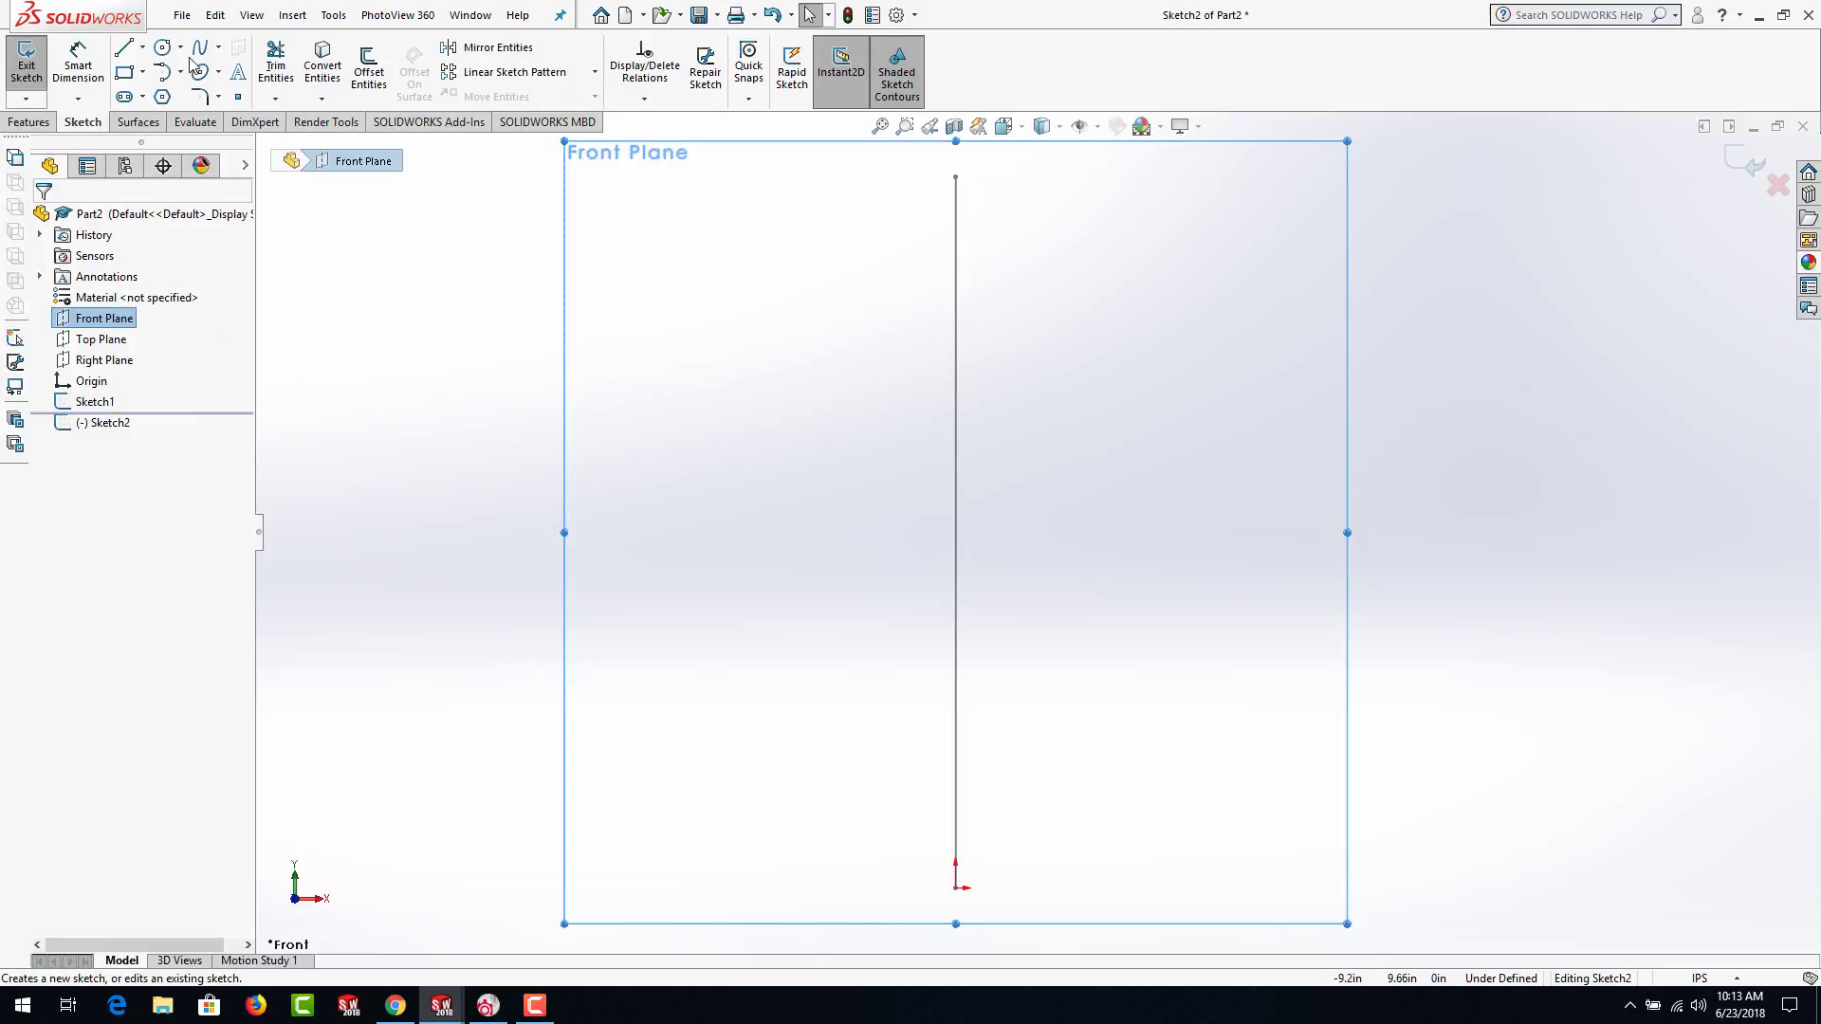
left_click(142, 46)
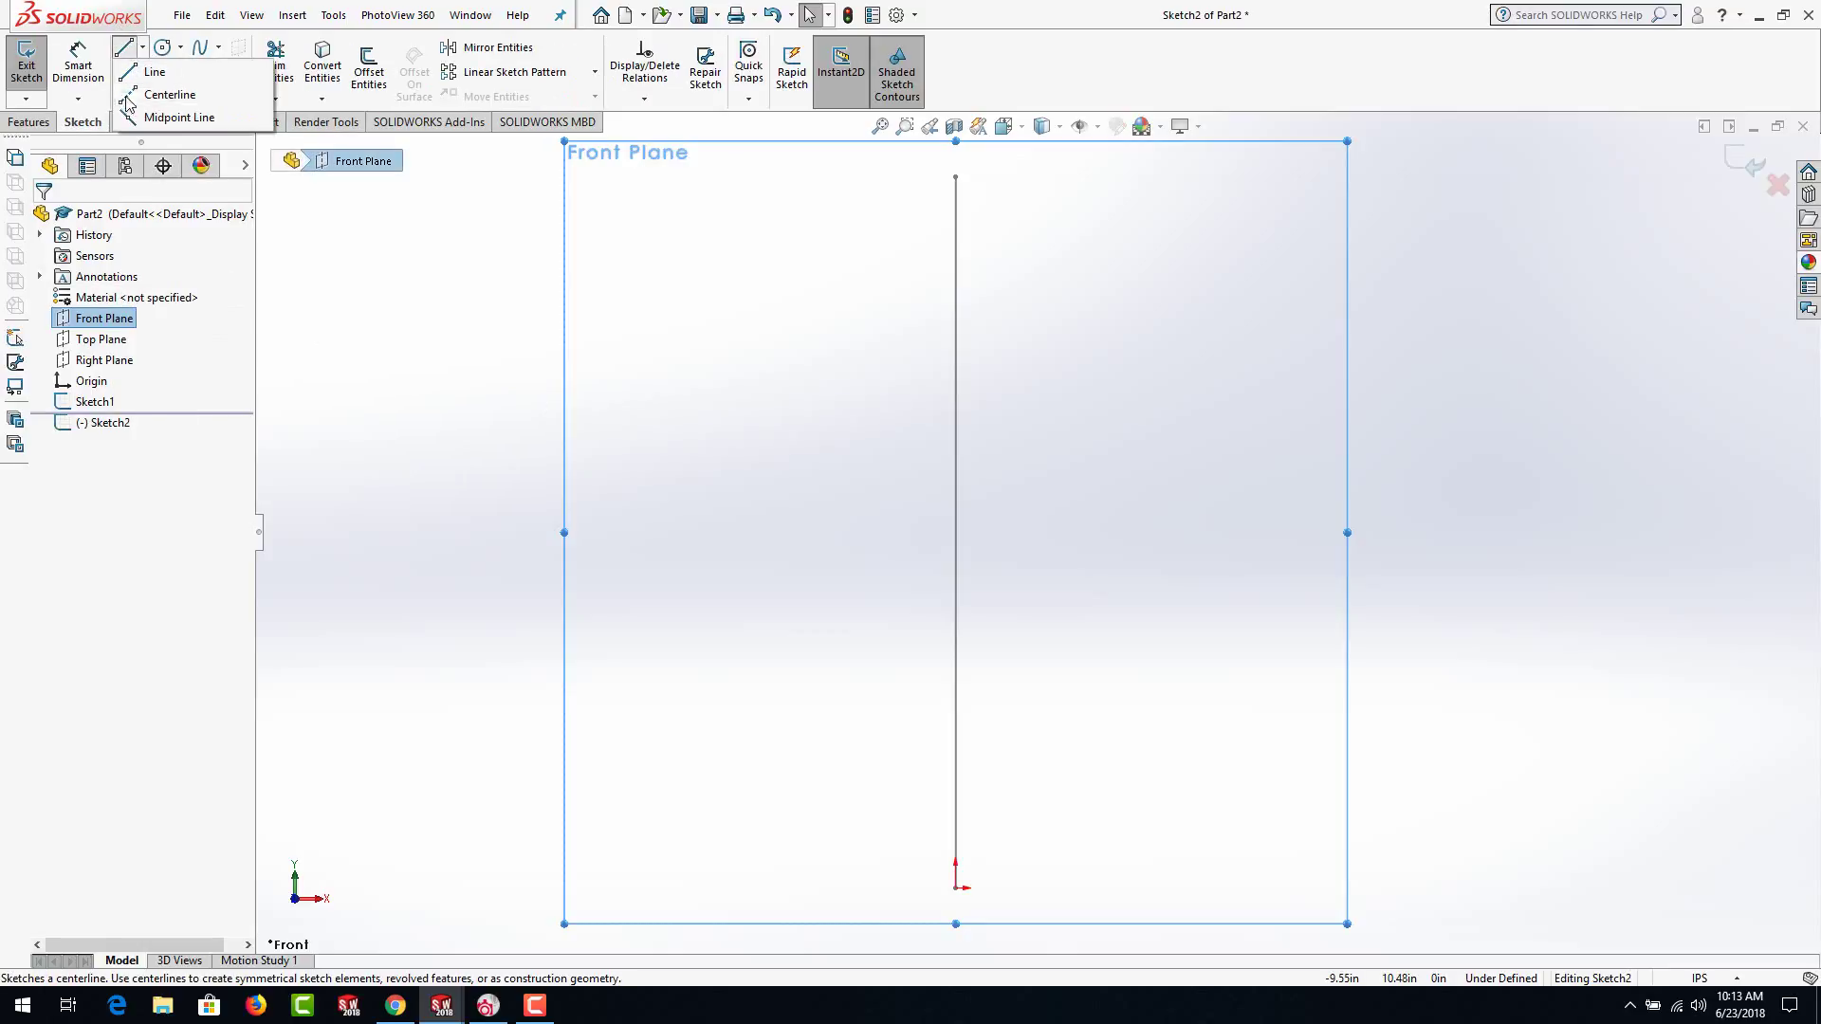
left_click(157, 90)
left_click(955, 888)
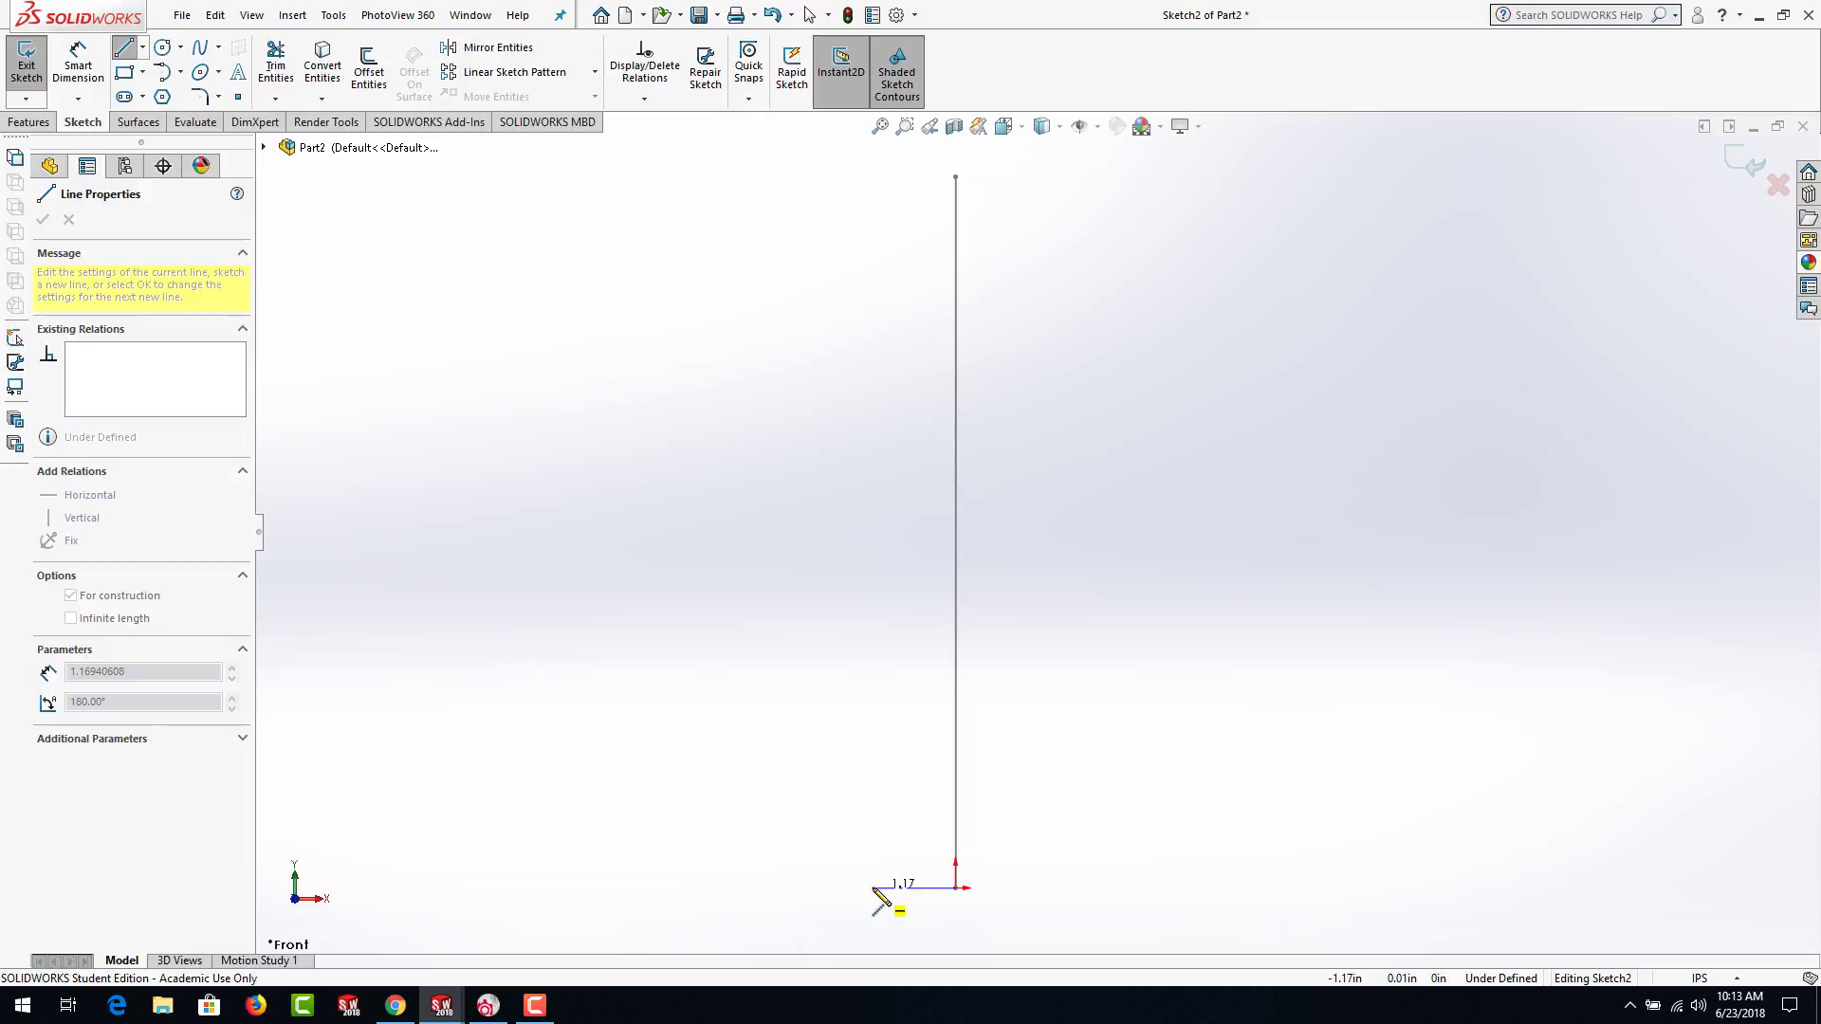
left_click(795, 888)
key("Escape")
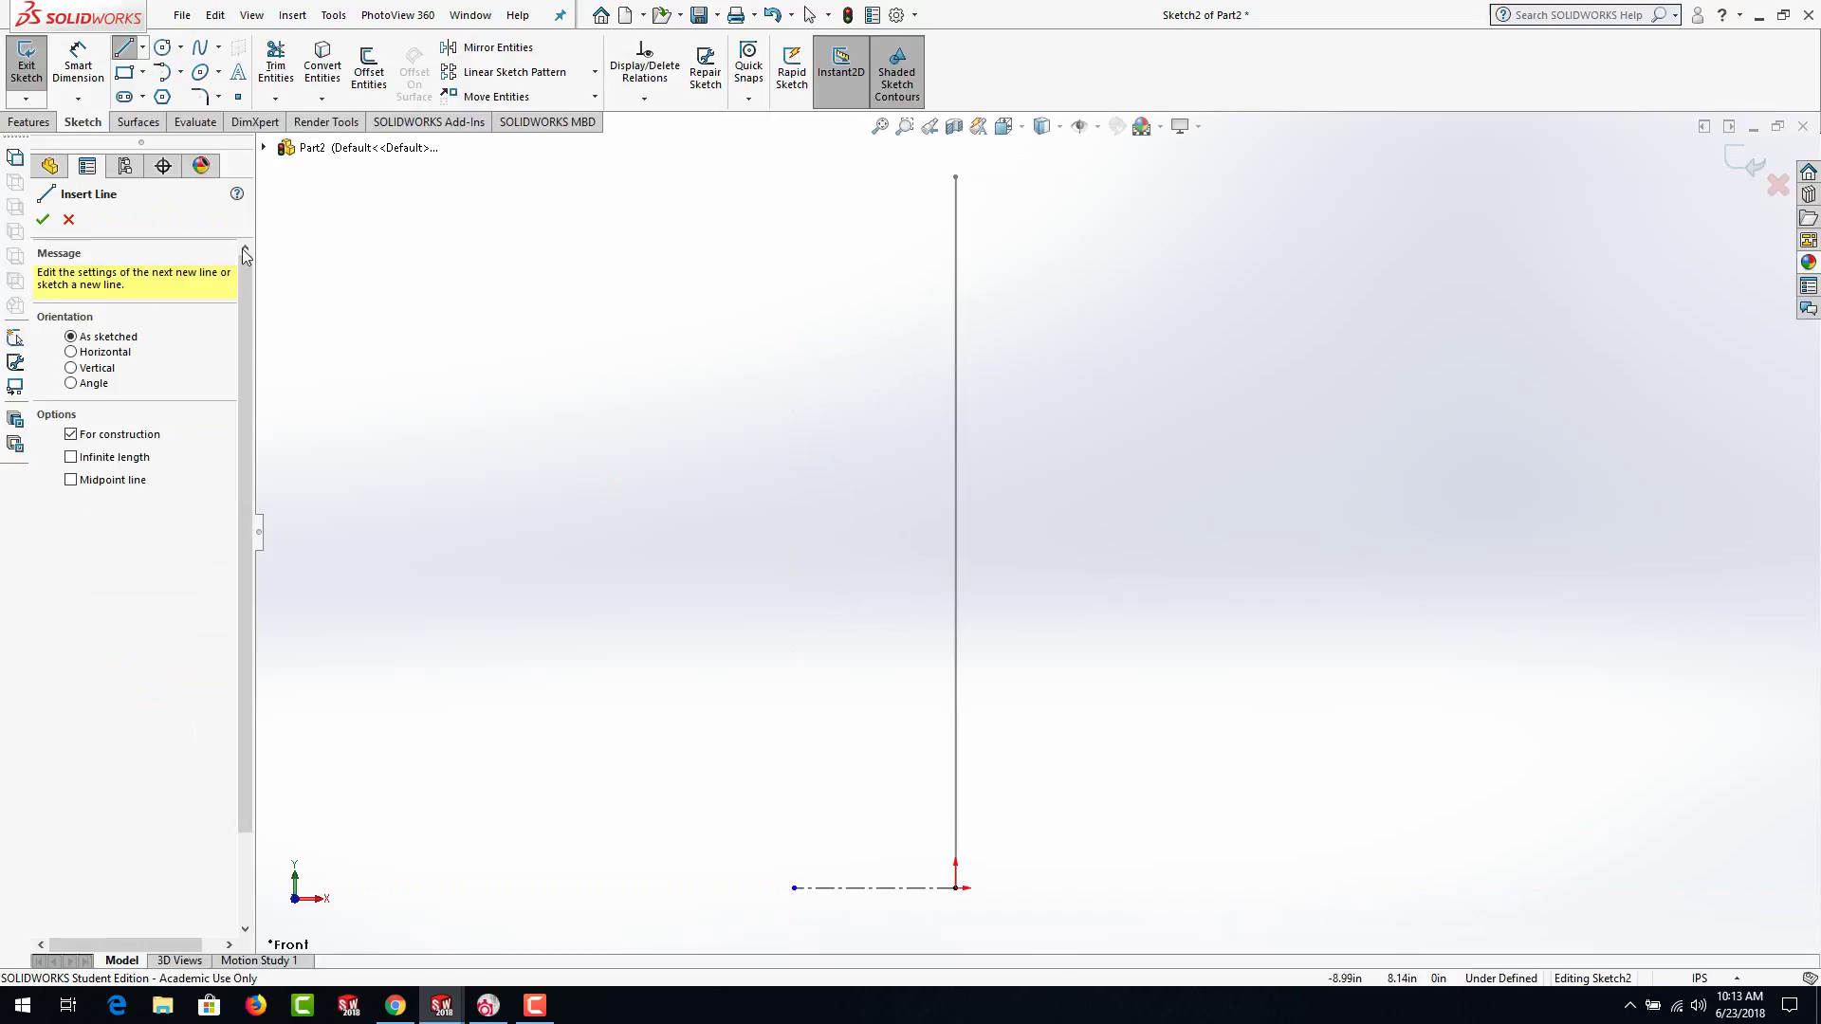
Dimension the horizontal centerline's length to 3 in
left_click(92, 80)
left_click(869, 889)
left_click(870, 917)
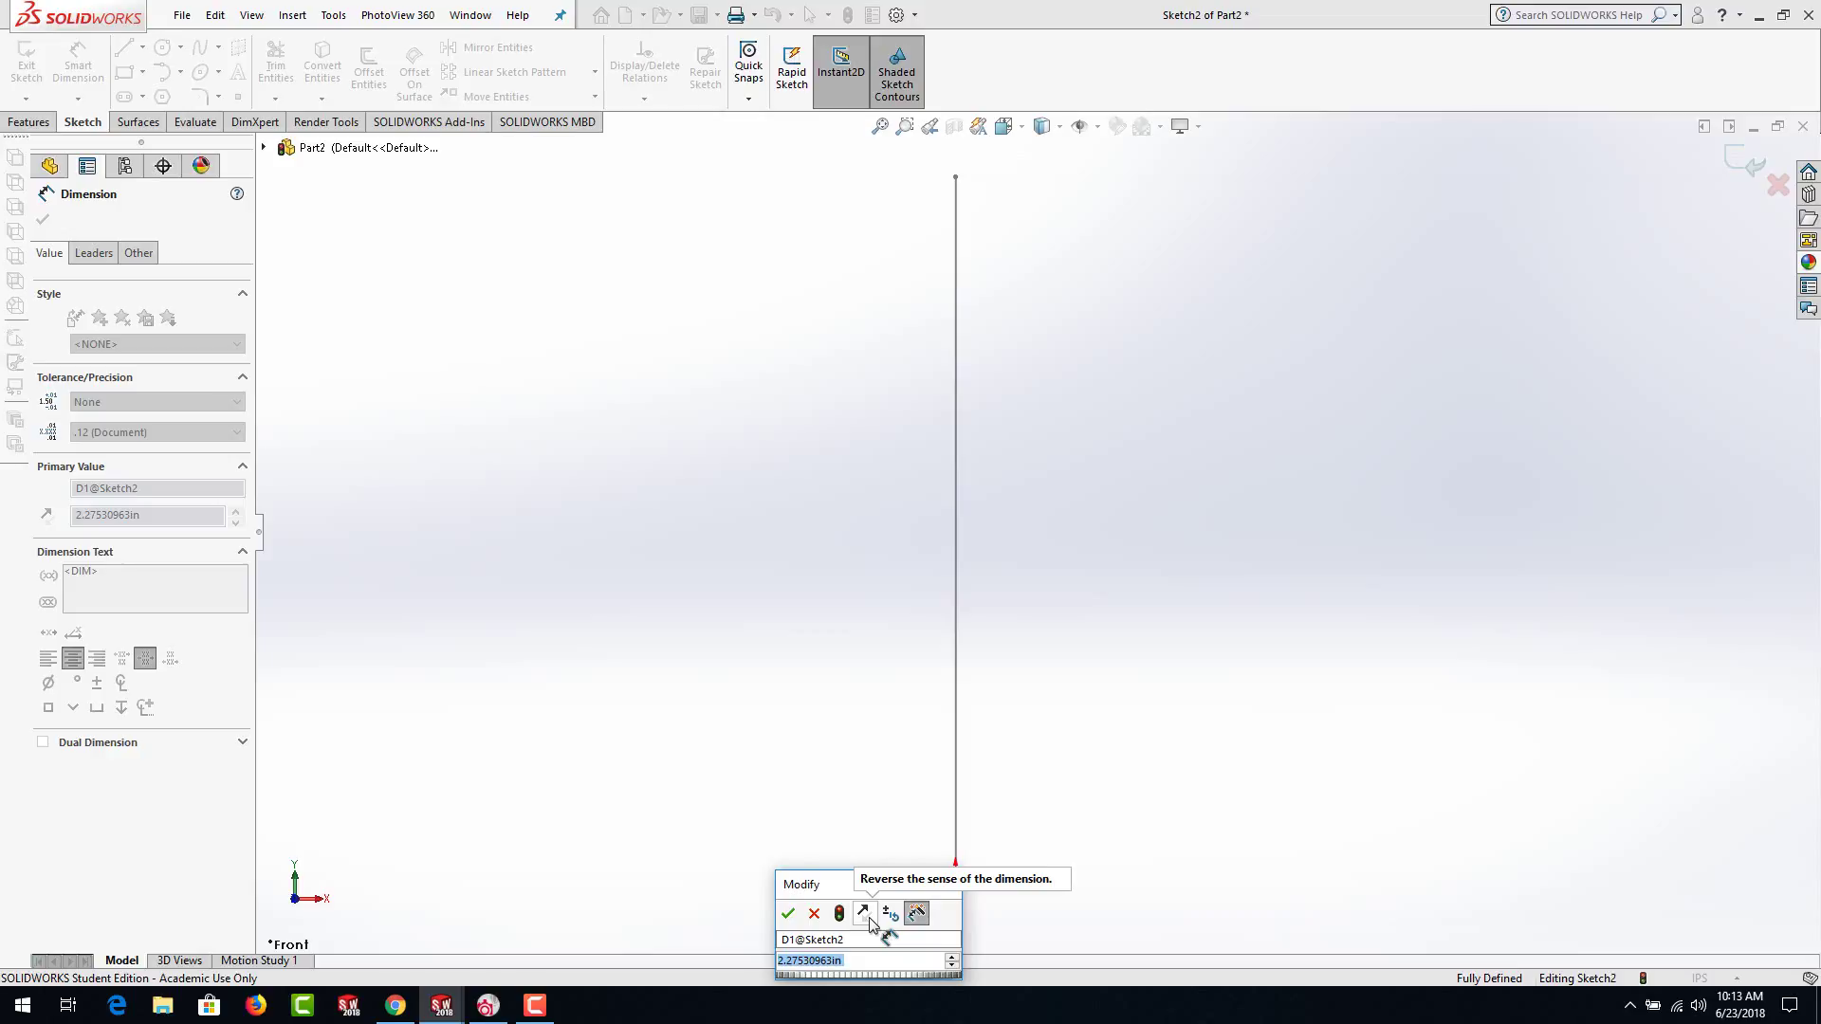
type("3")
key("Return")
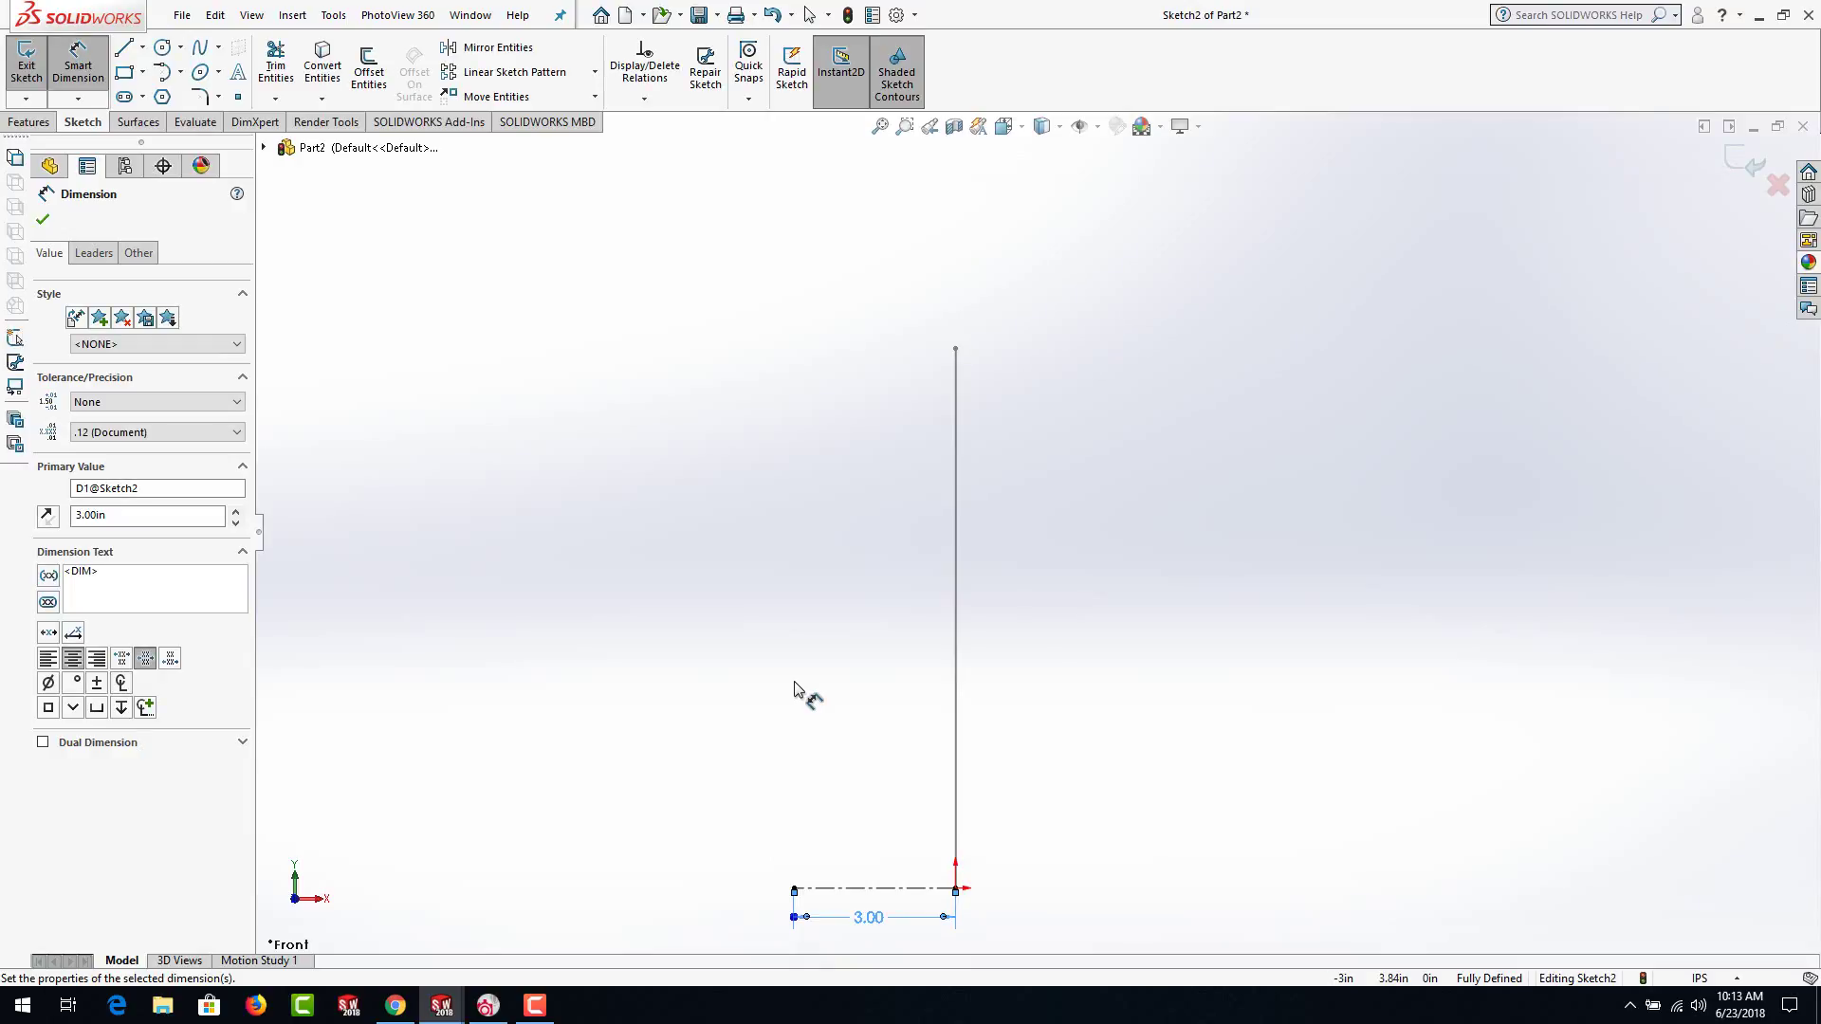
Draw a Bezier style spline with six control vertices from the centerline's outer endpoint up to about the height of the 10 in line
left_click(219, 49)
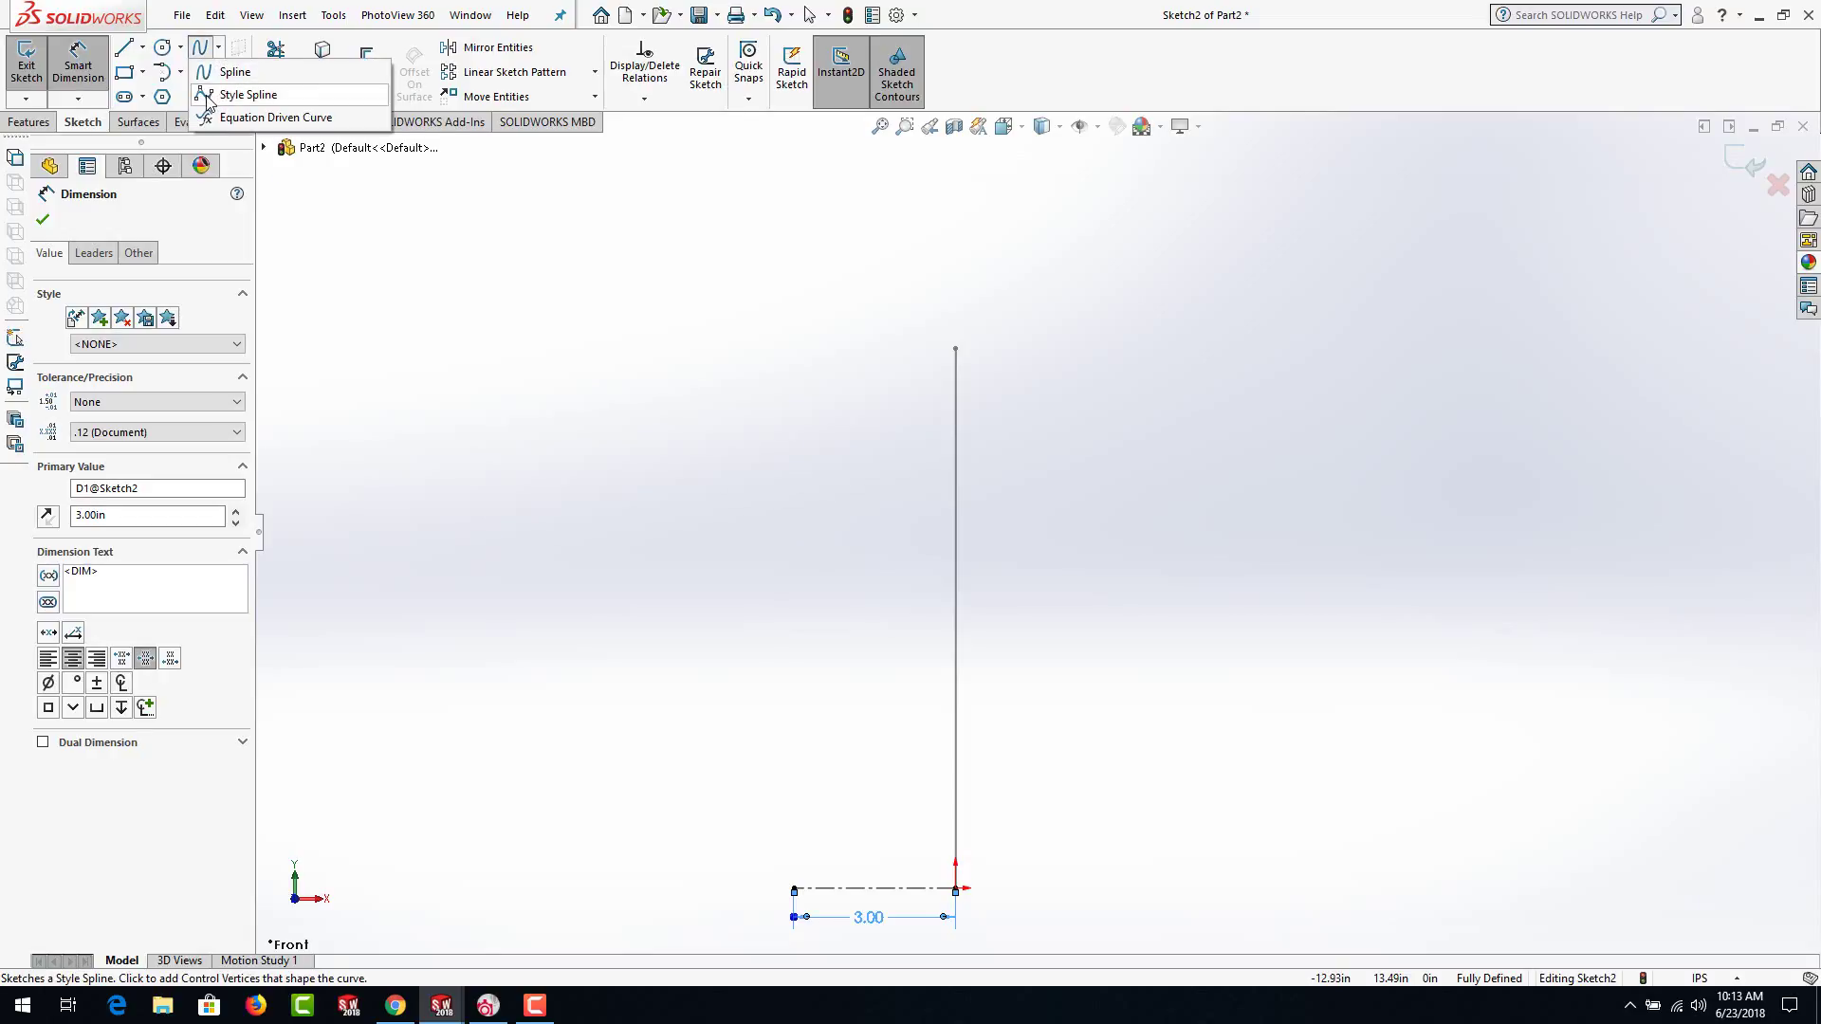
left_click(208, 95)
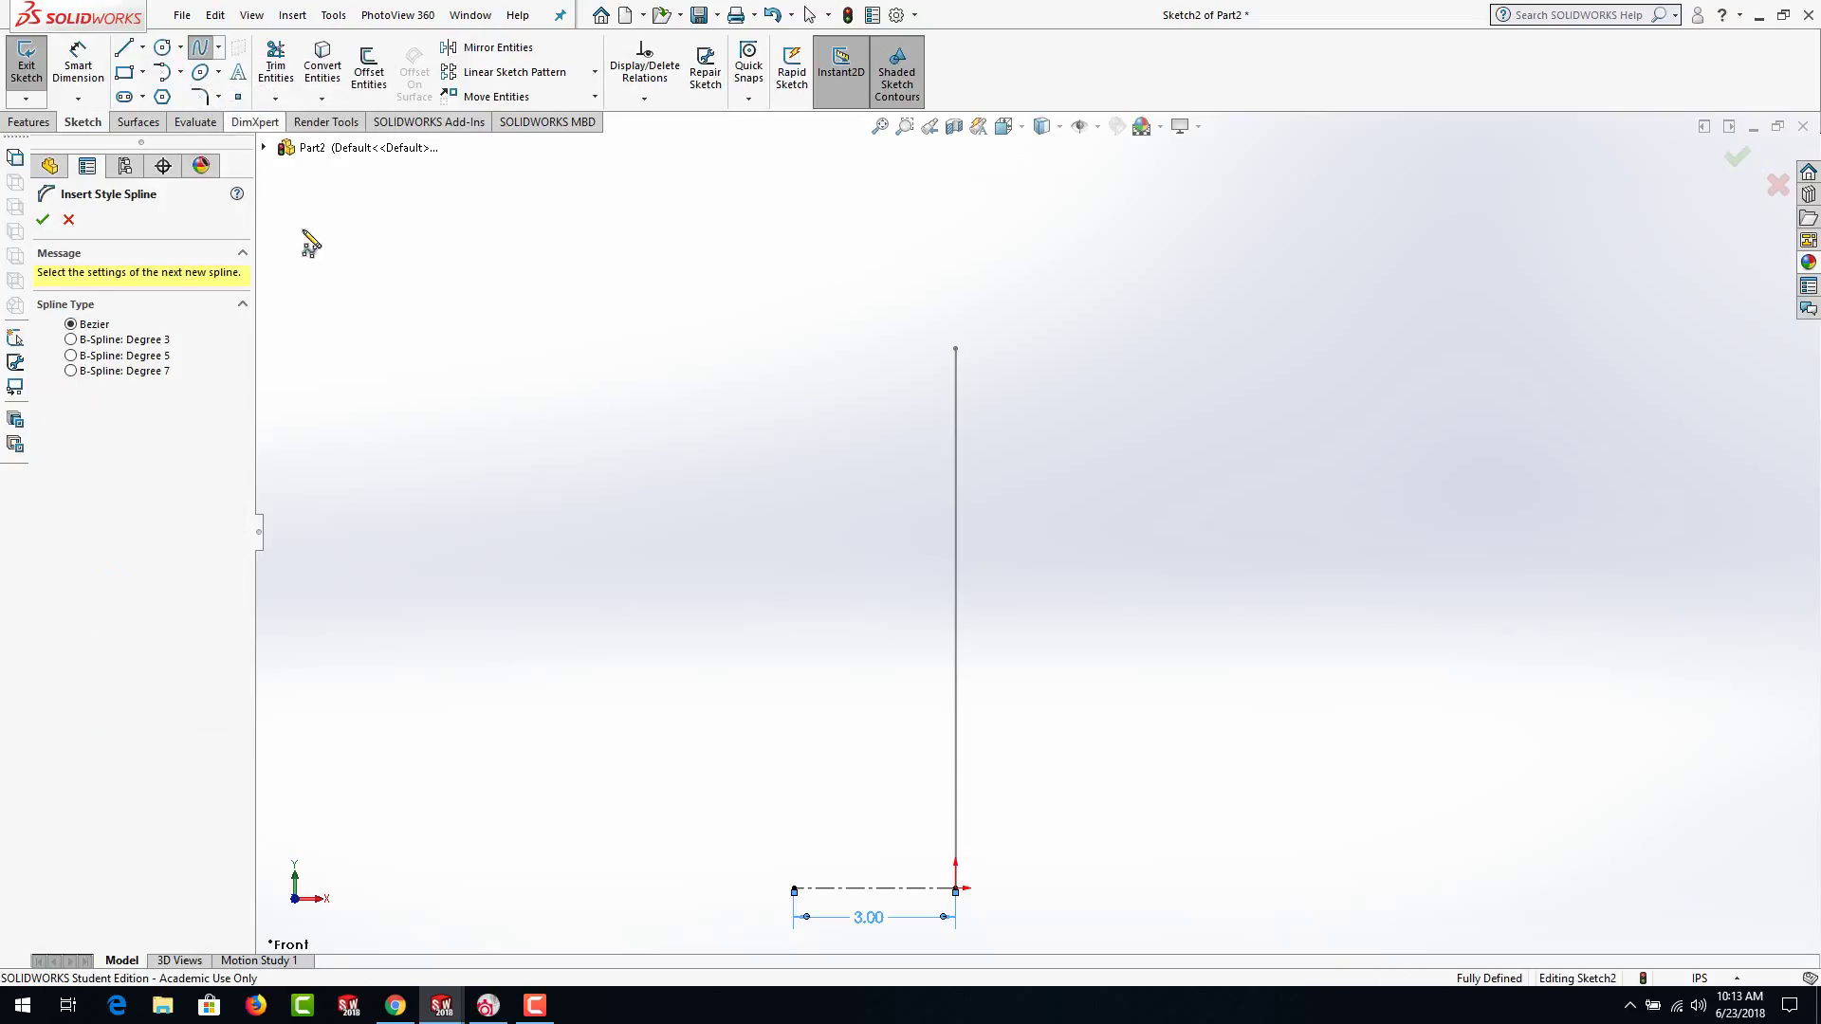
left_click(794, 890)
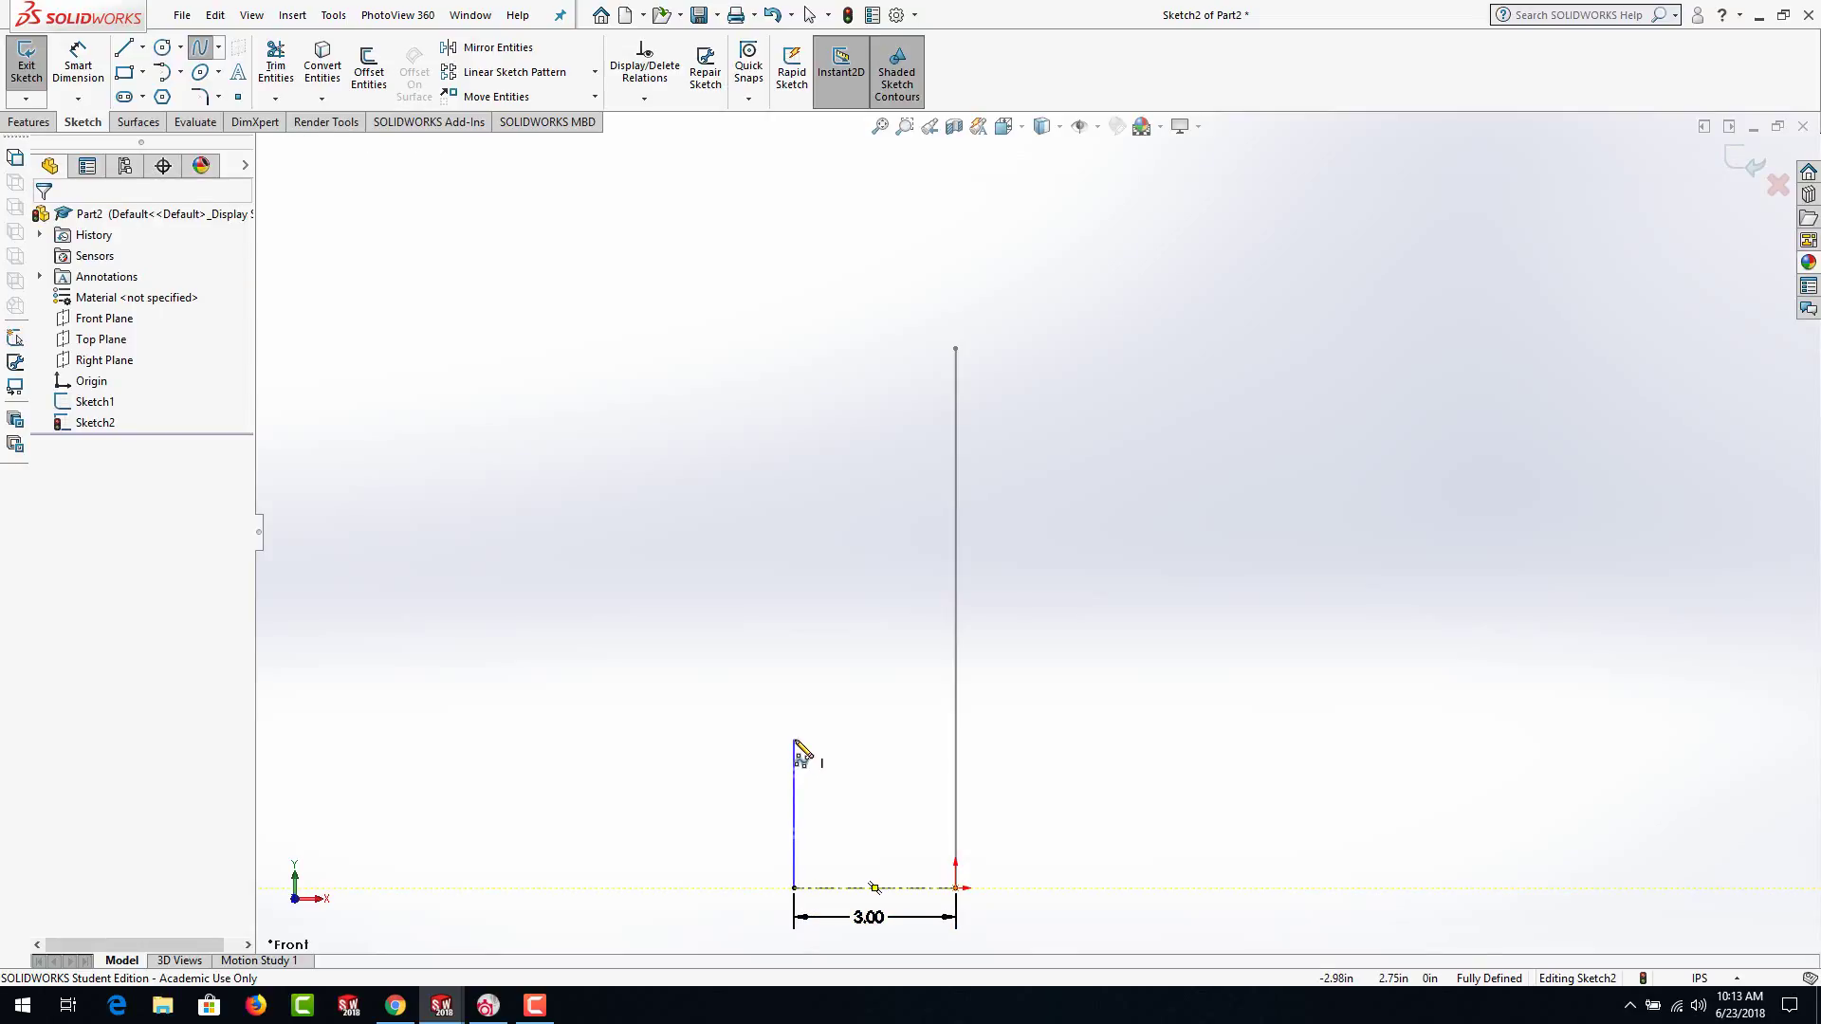
left_click(794, 743)
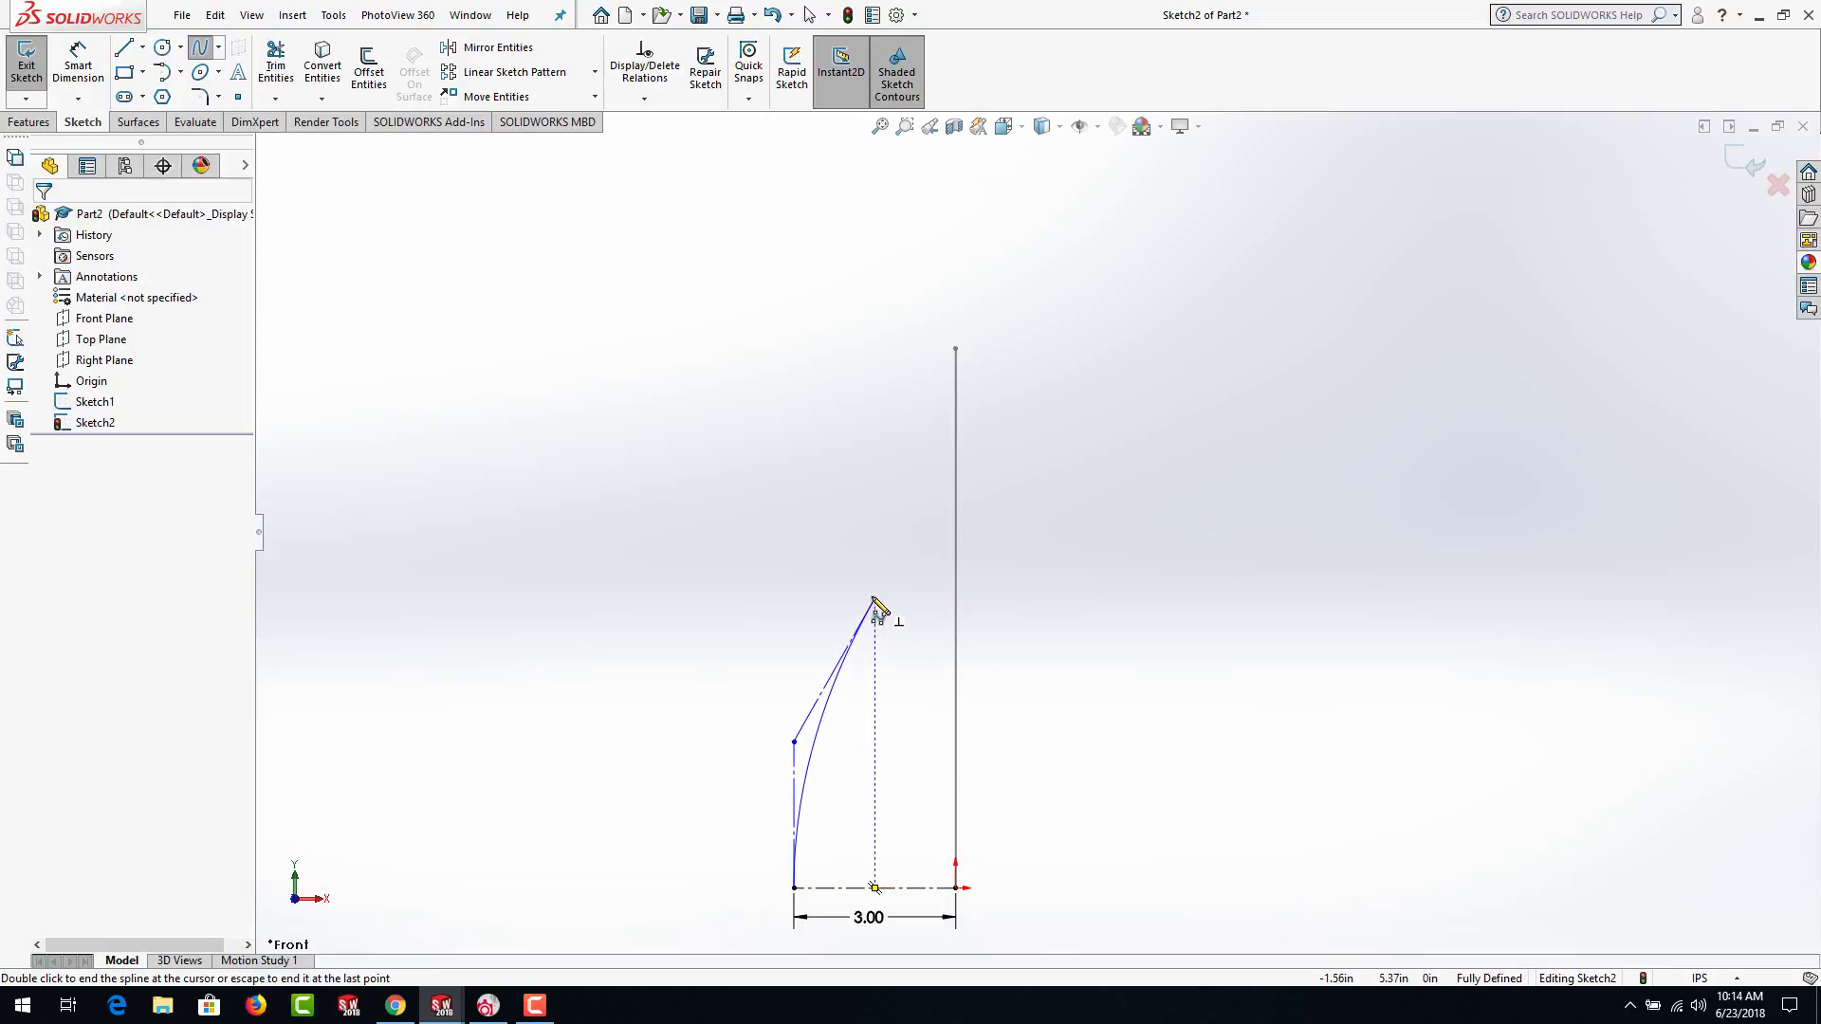
left_click(874, 533)
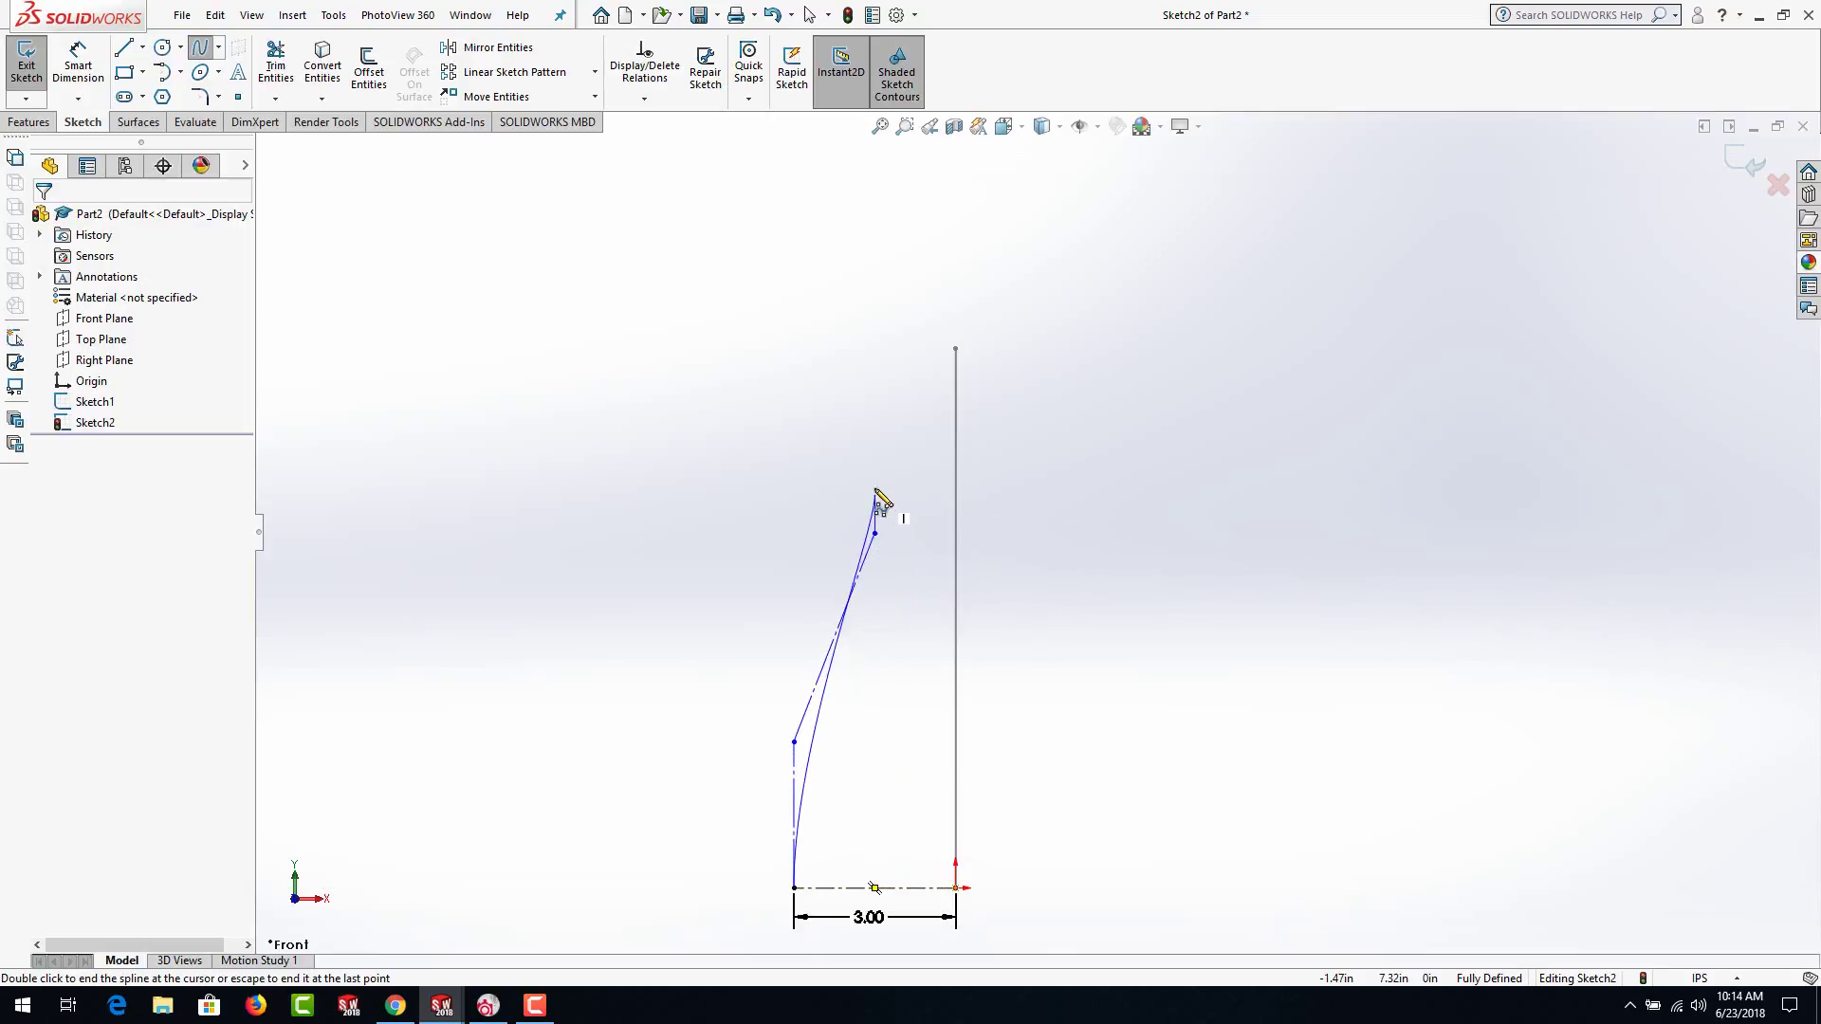
left_click(850, 455)
left_click(831, 398)
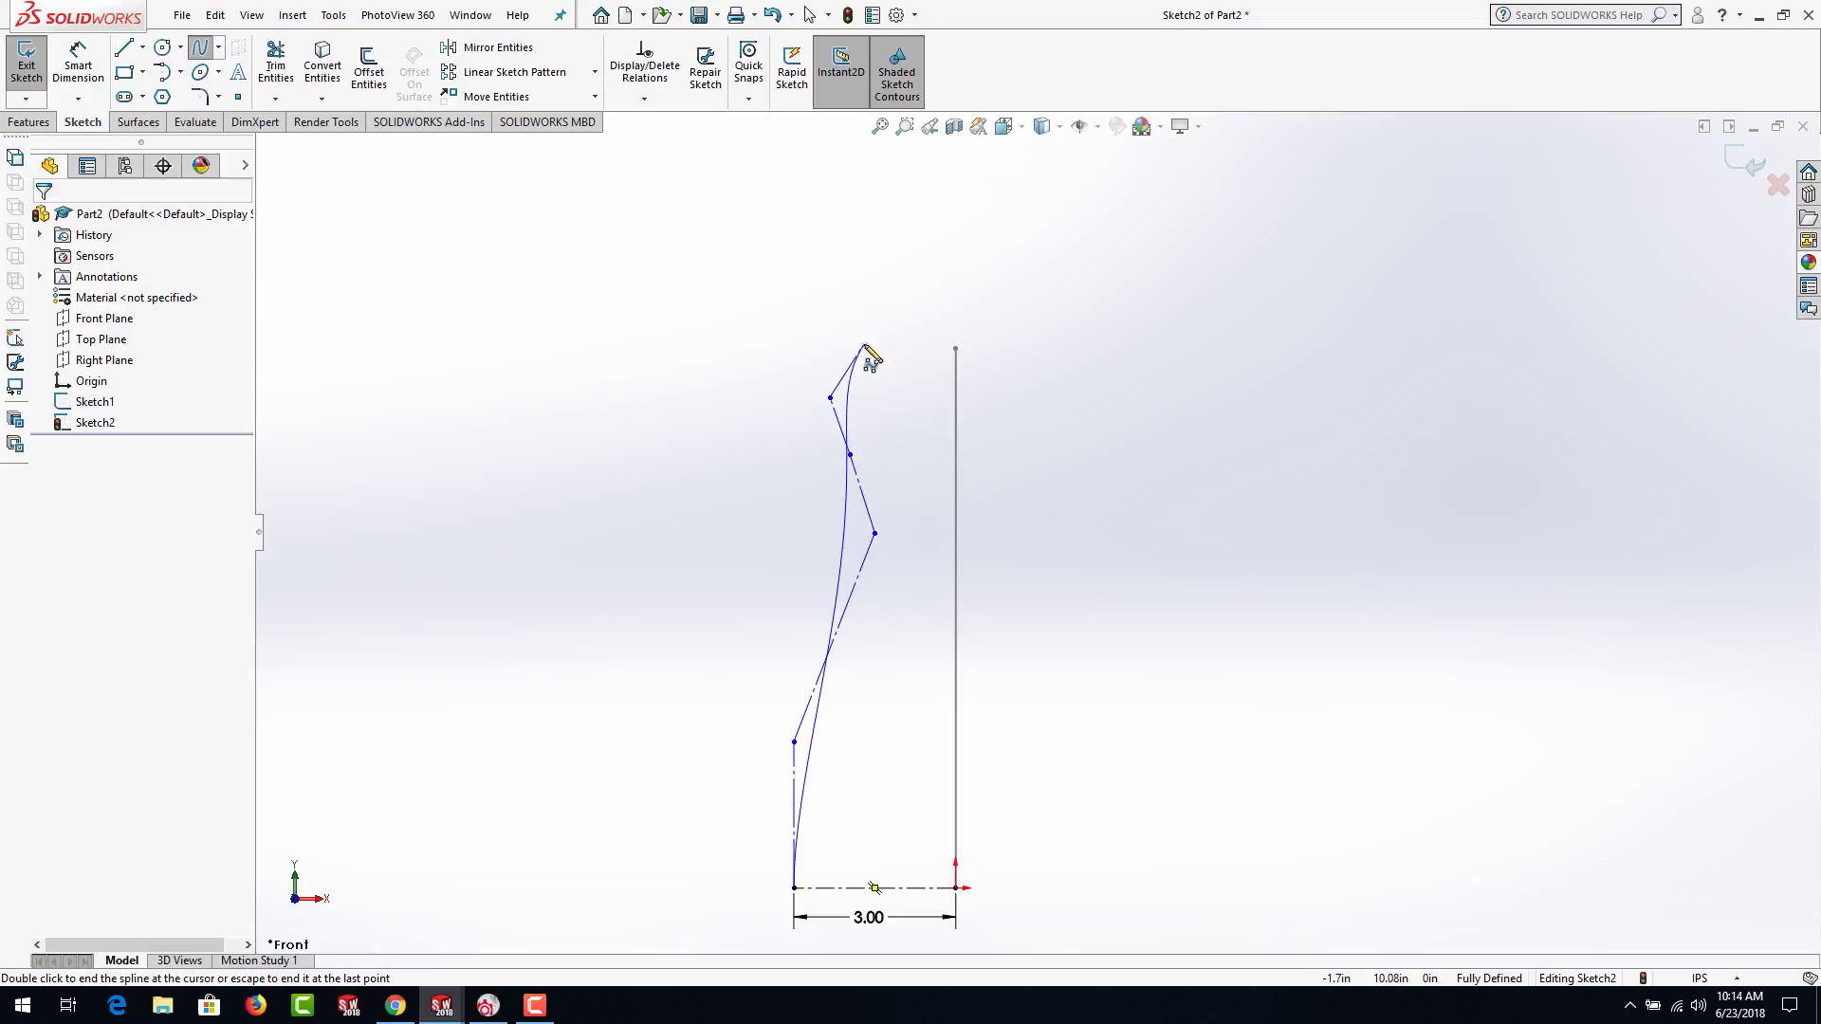
left_click(864, 338)
key("Escape")
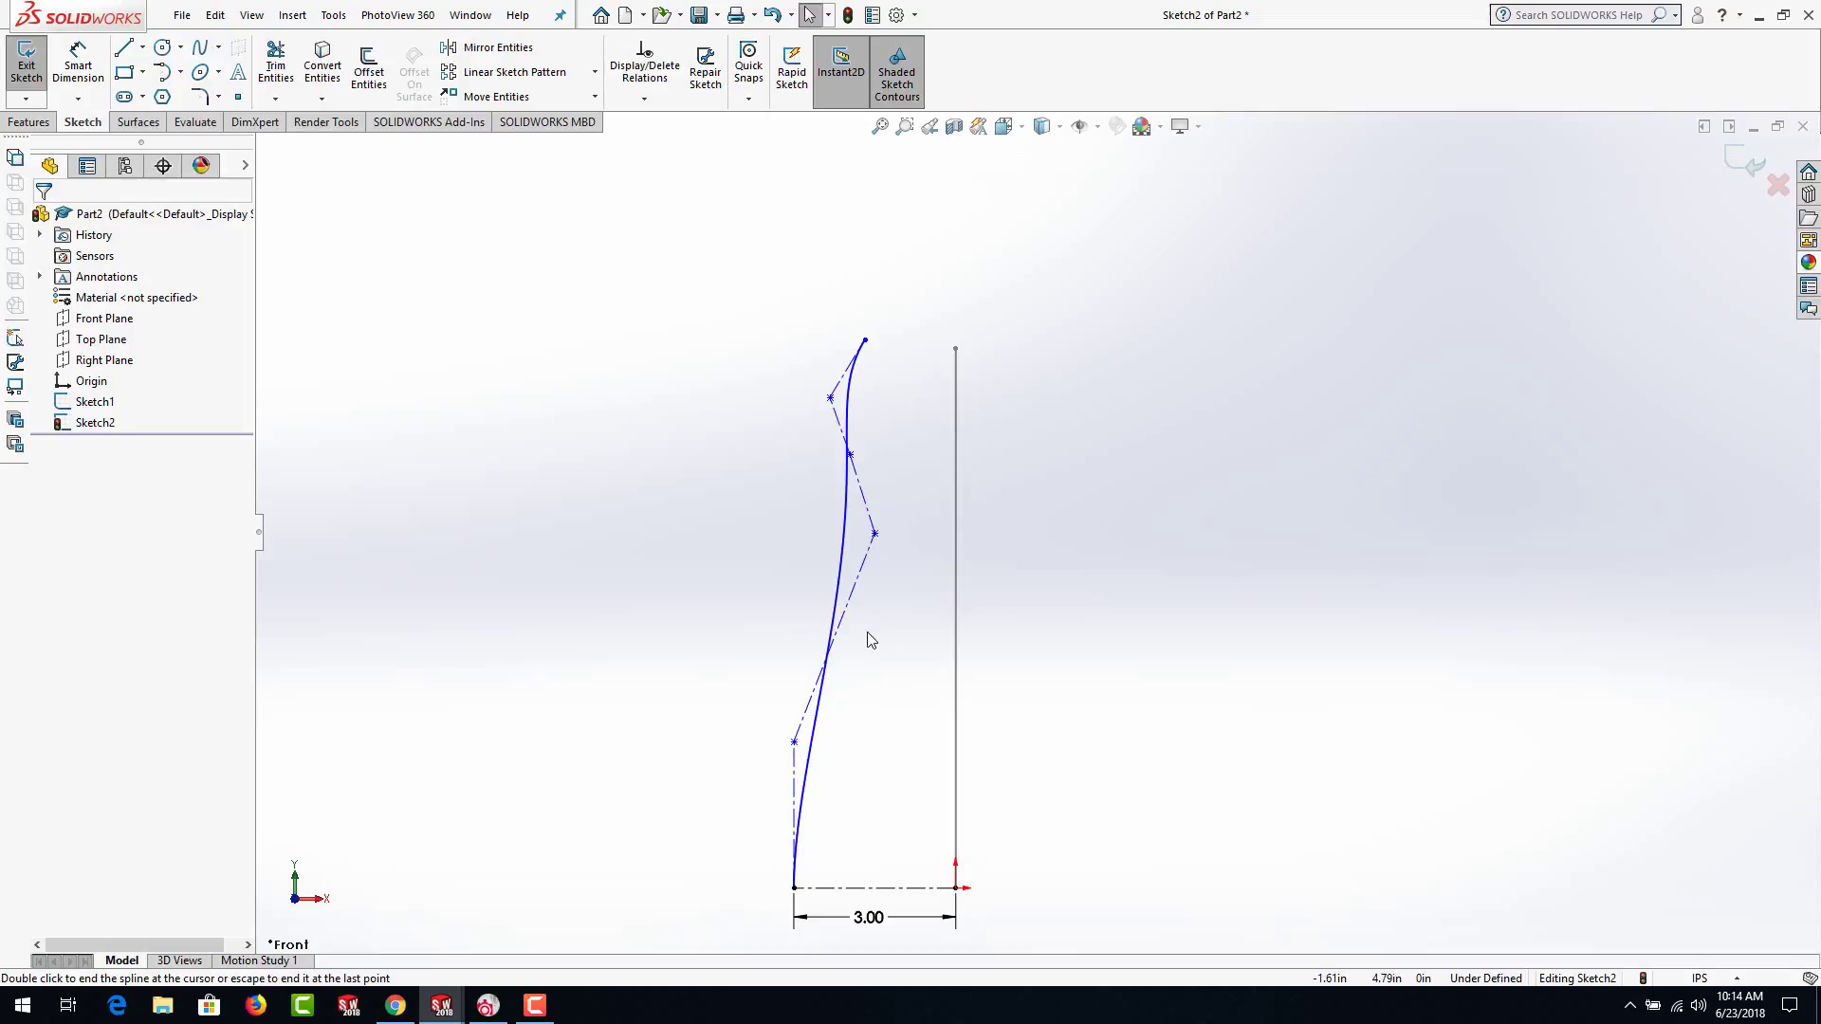
Move the spline's waist vertex inward and its upper vertex outward, and insert two control vertices in the polygon segments around the waist
left_click_drag(879, 545, 914, 555)
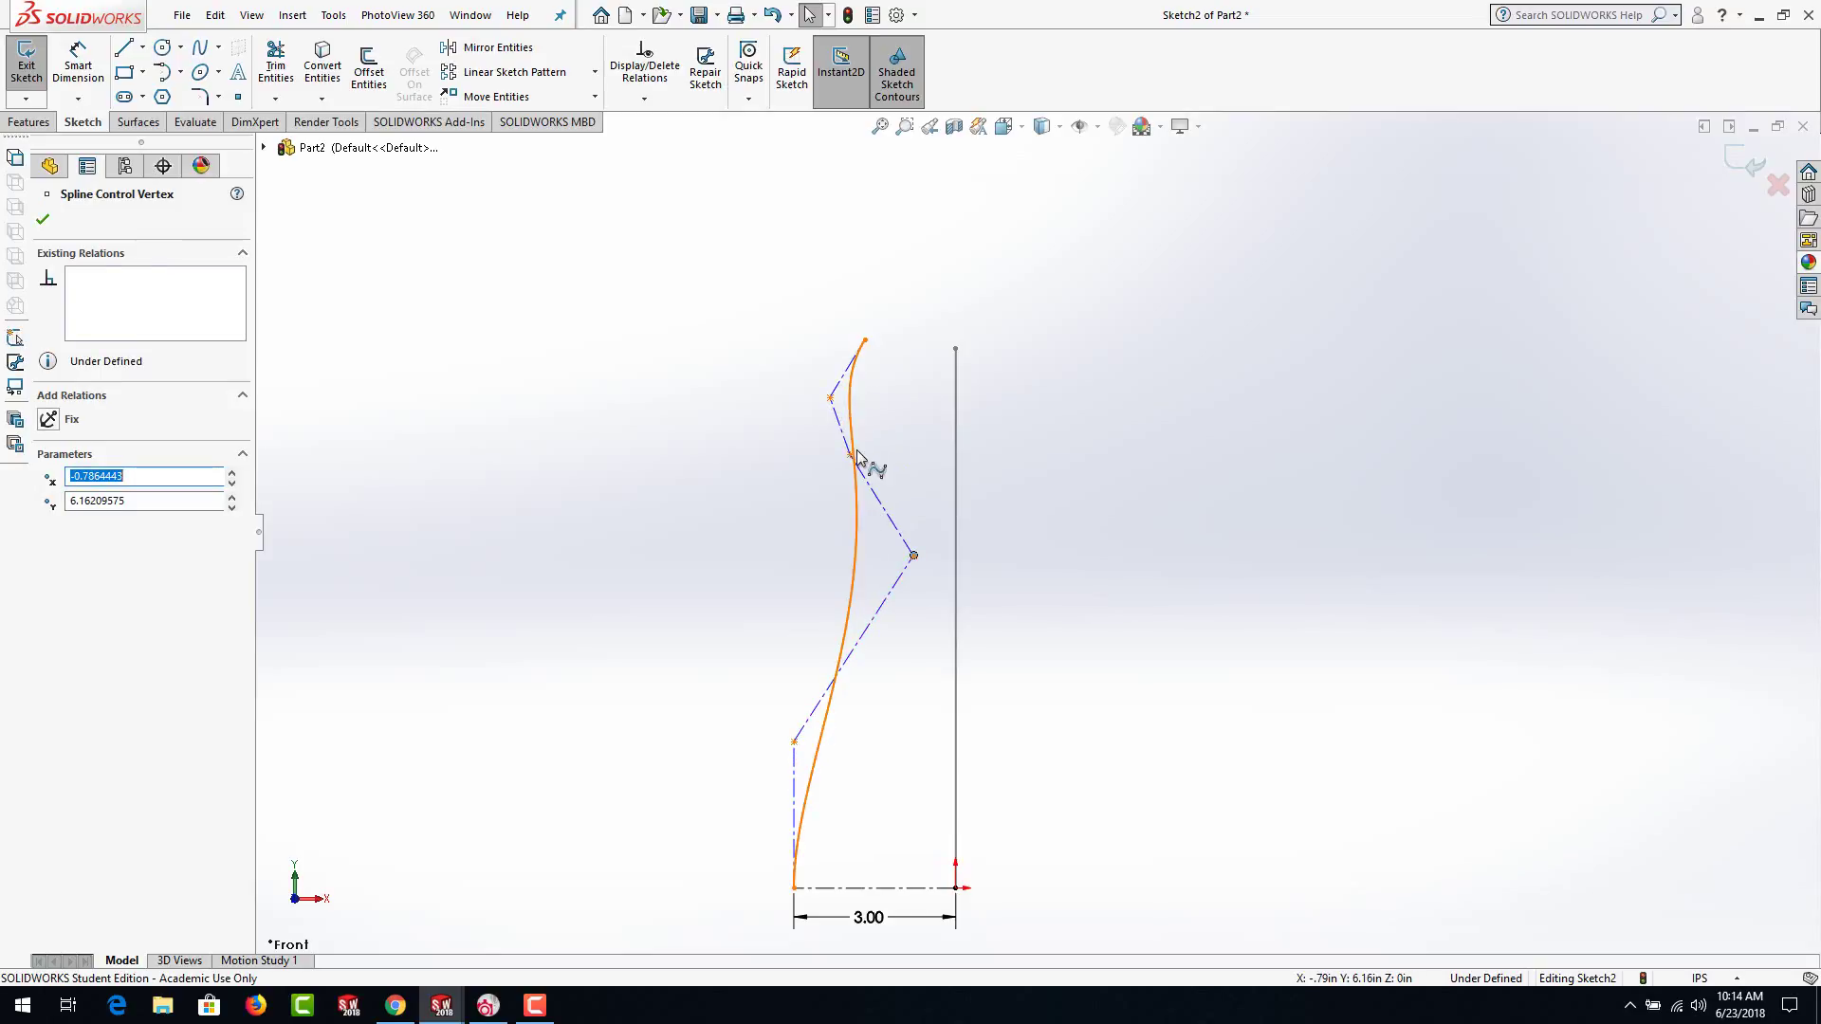
left_click_drag(831, 405, 803, 399)
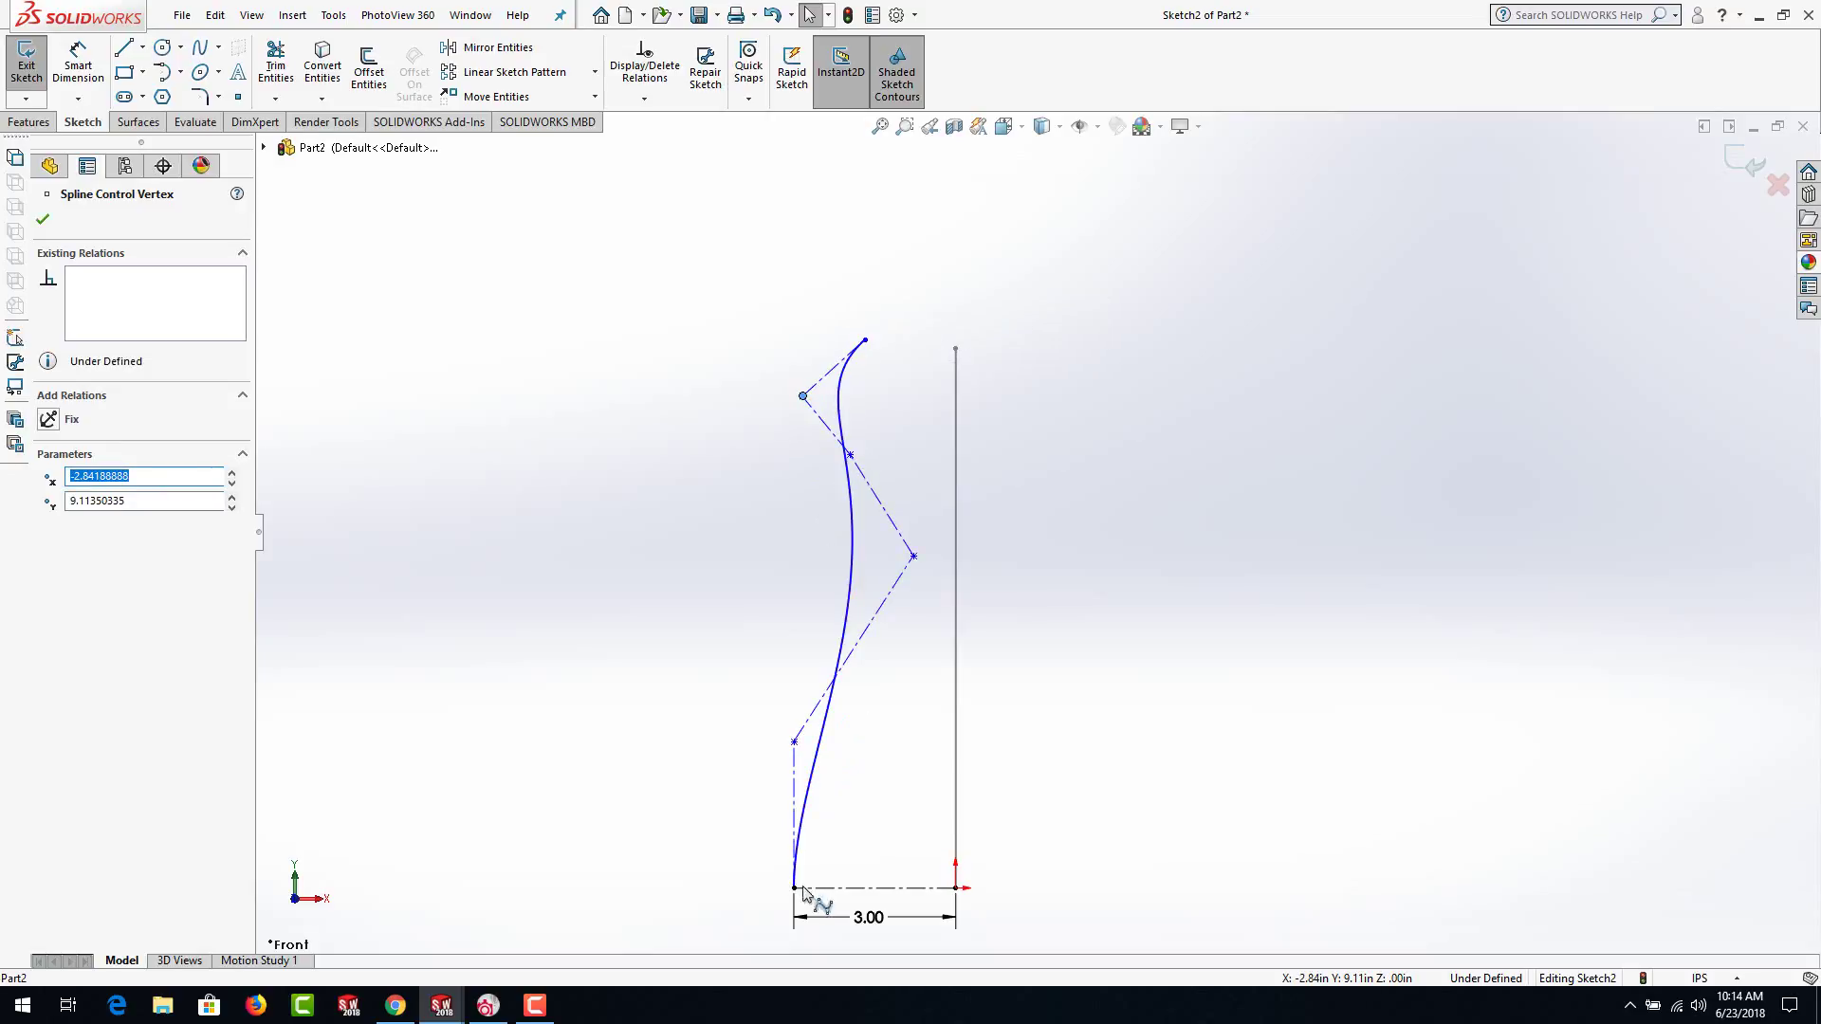
right_click(883, 613)
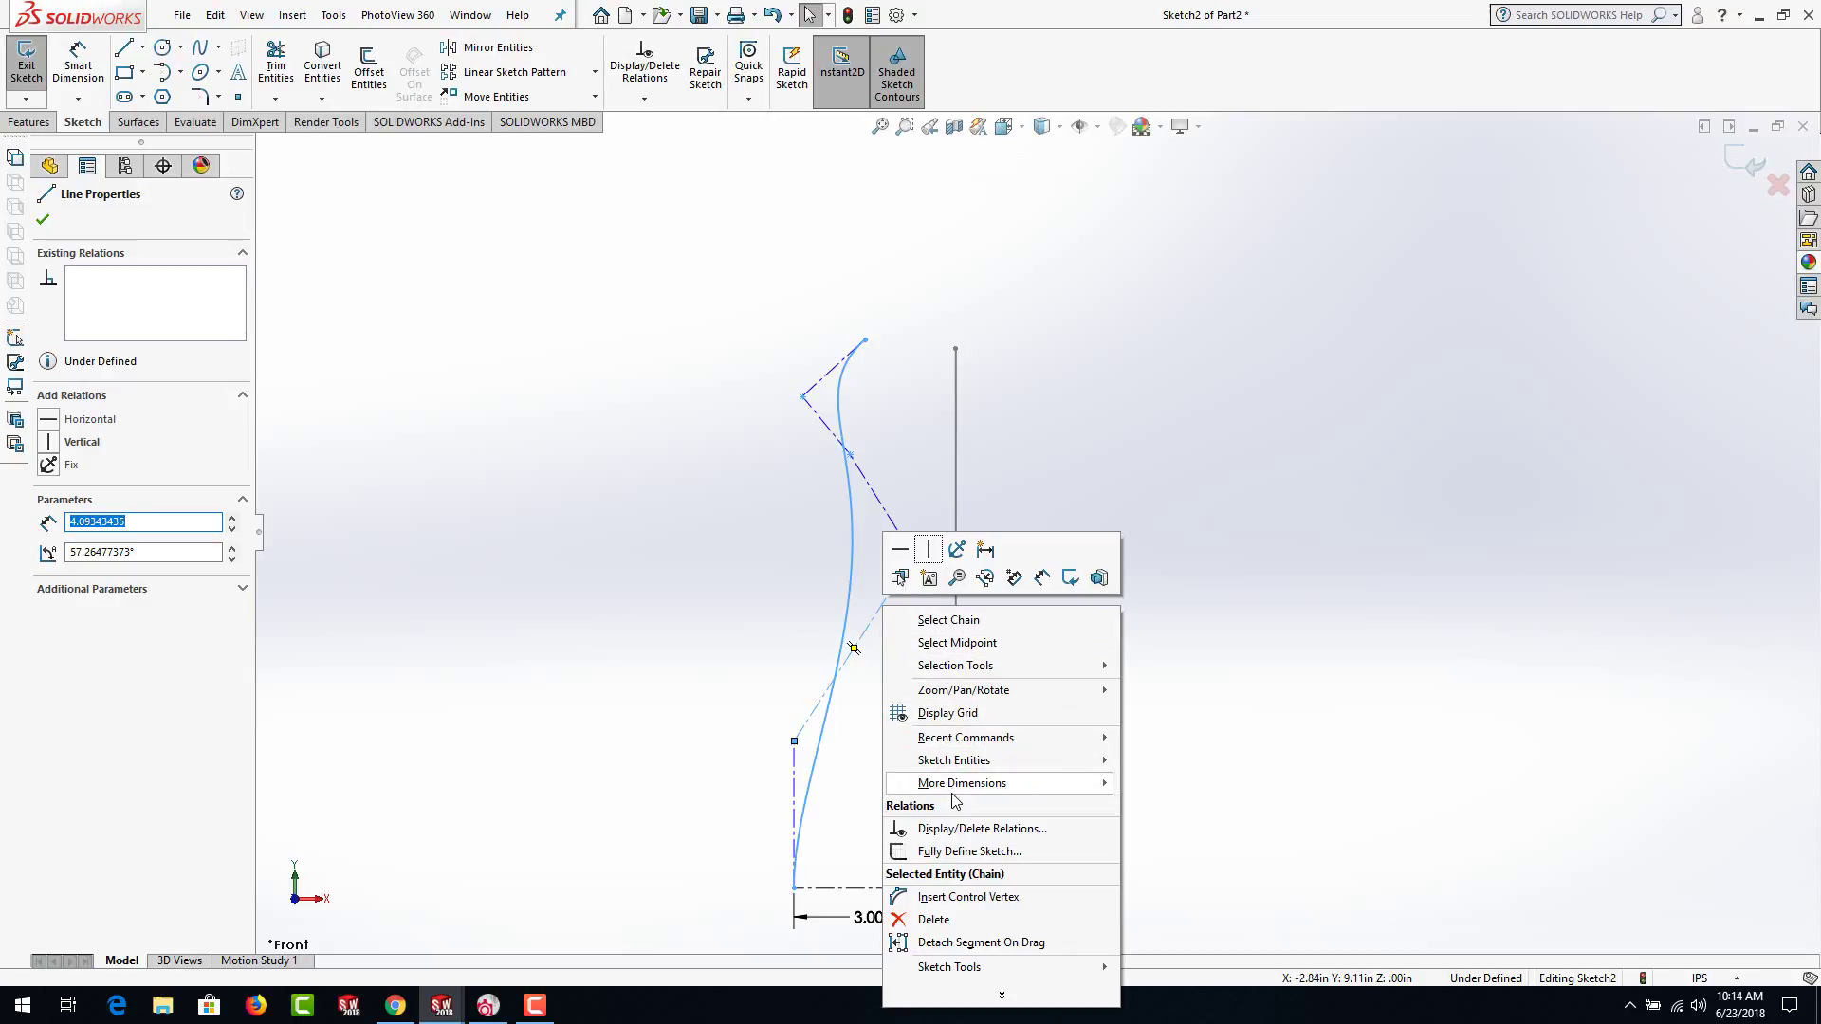
left_click(960, 897)
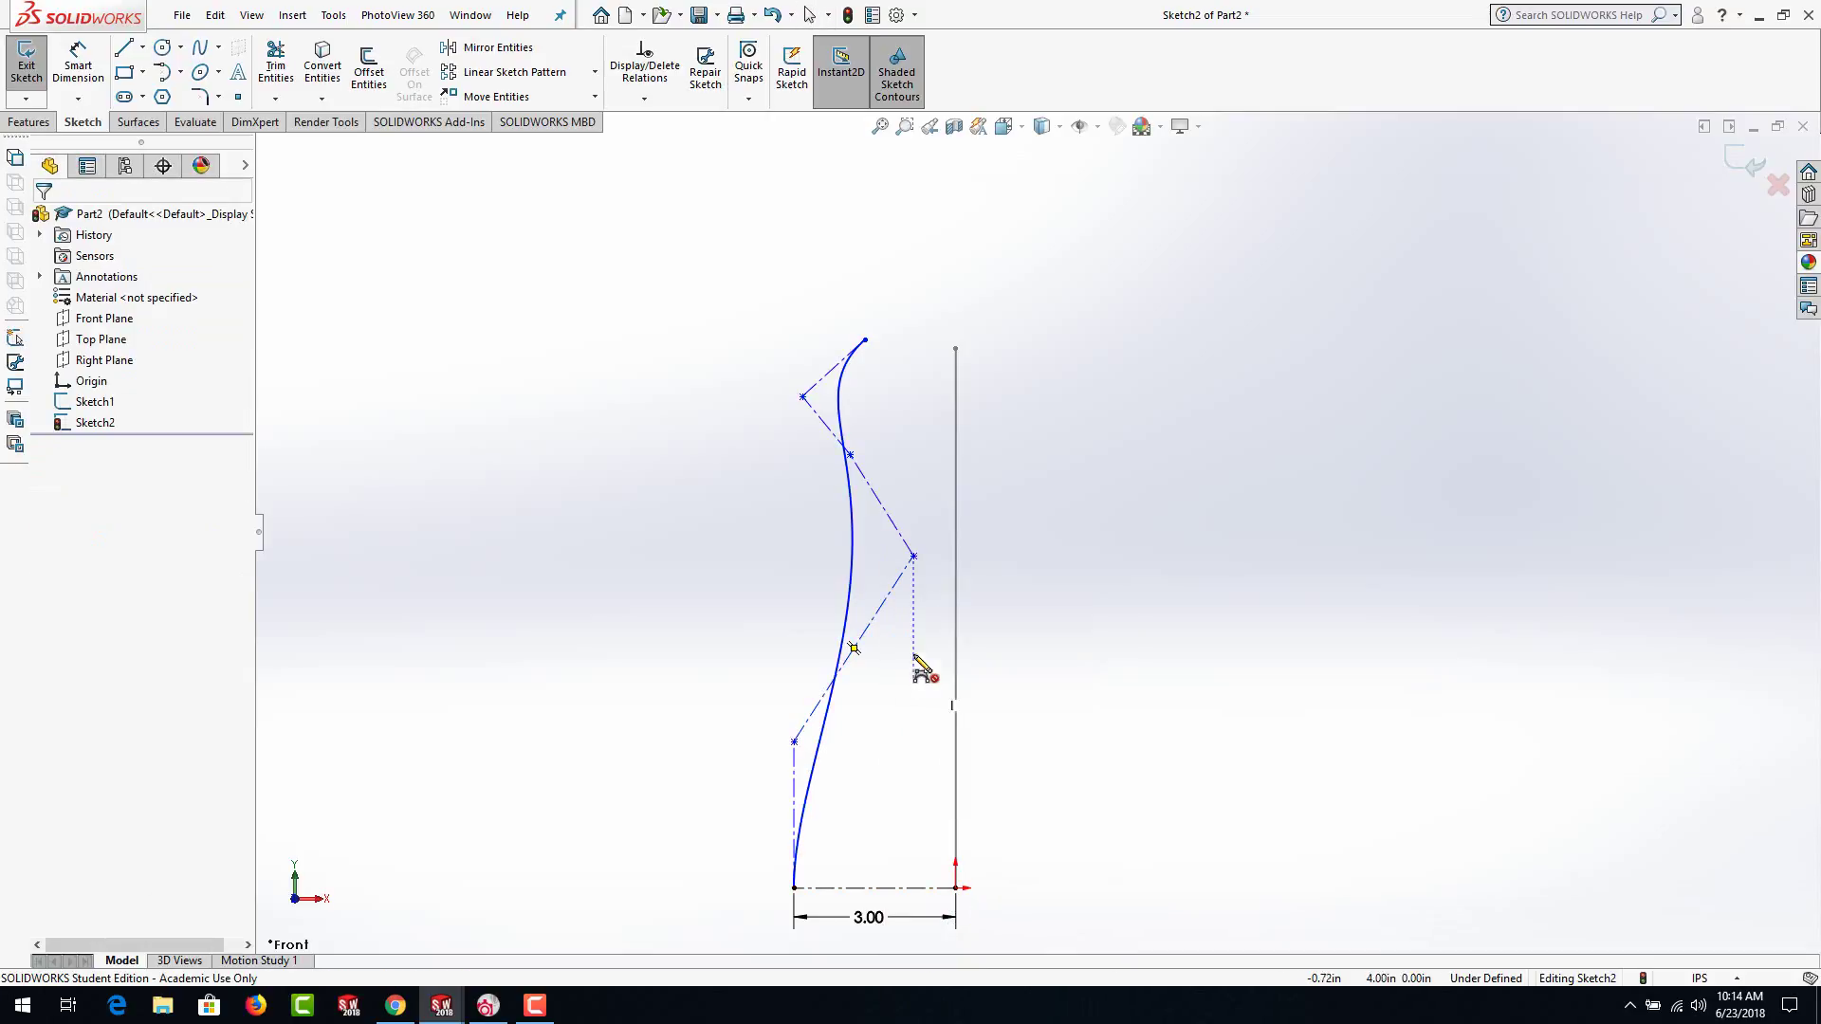
left_click(875, 616)
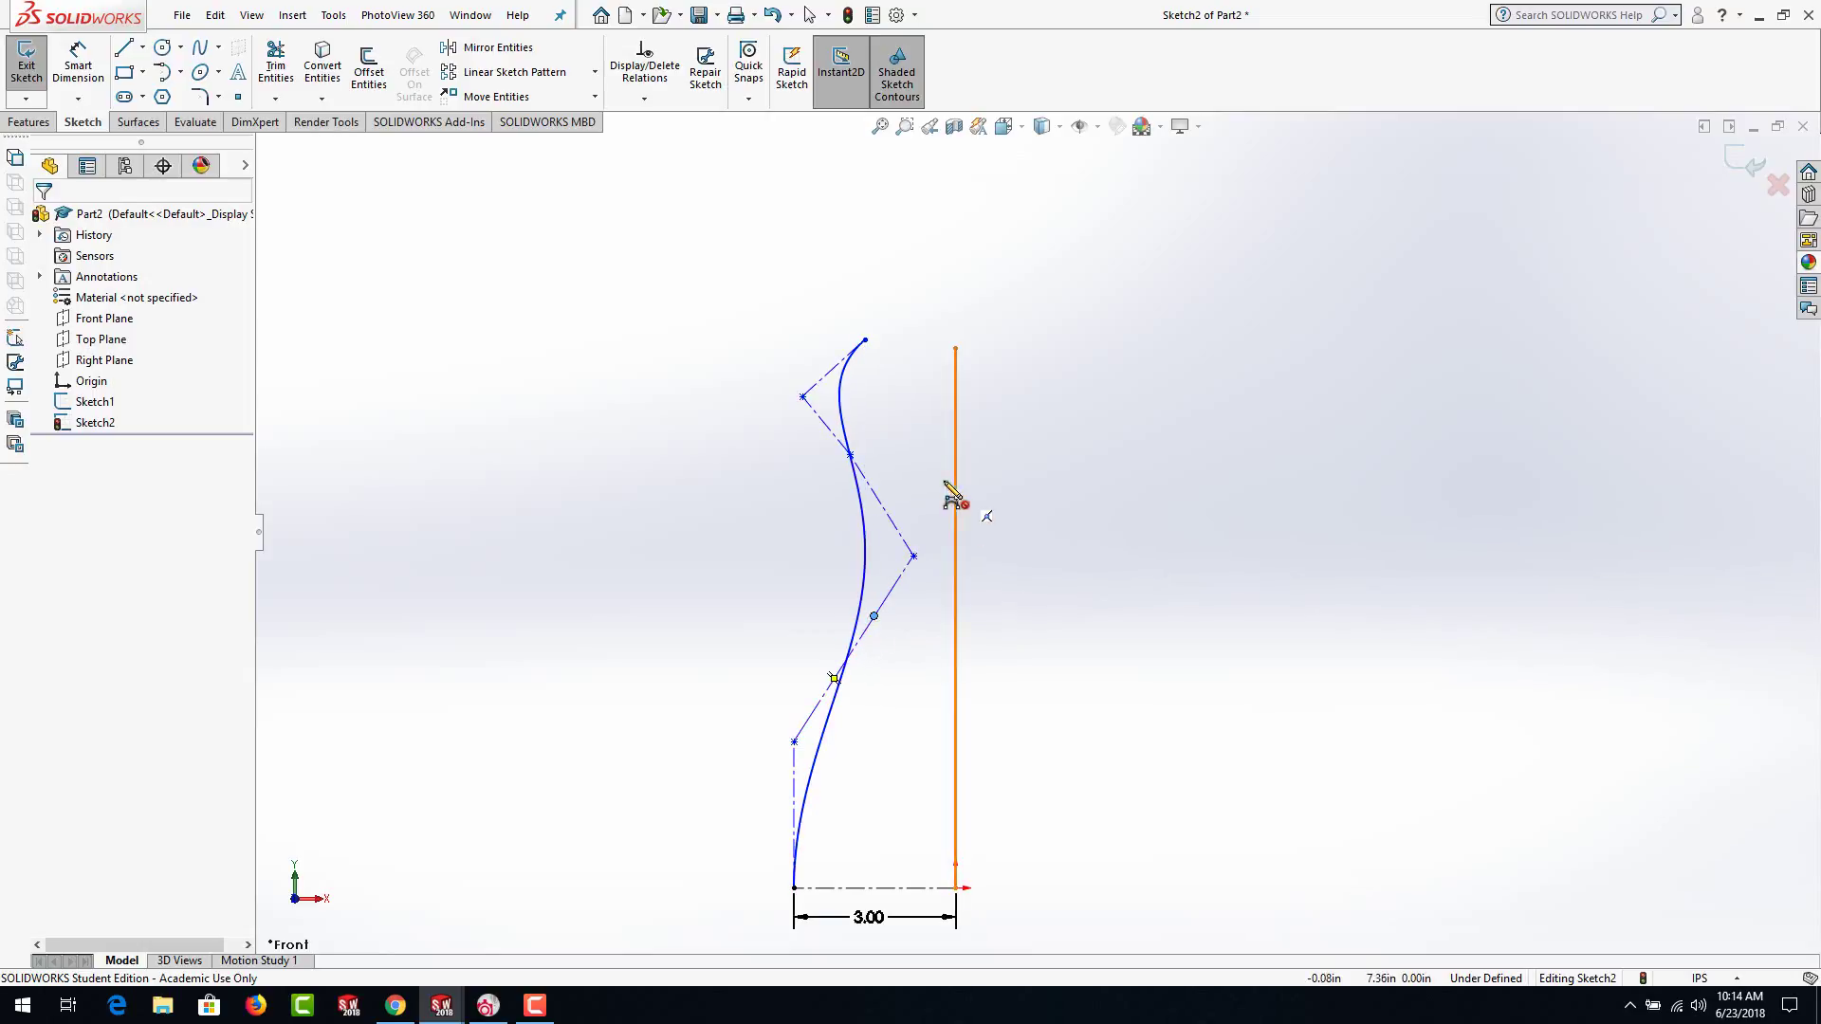
left_click(868, 482)
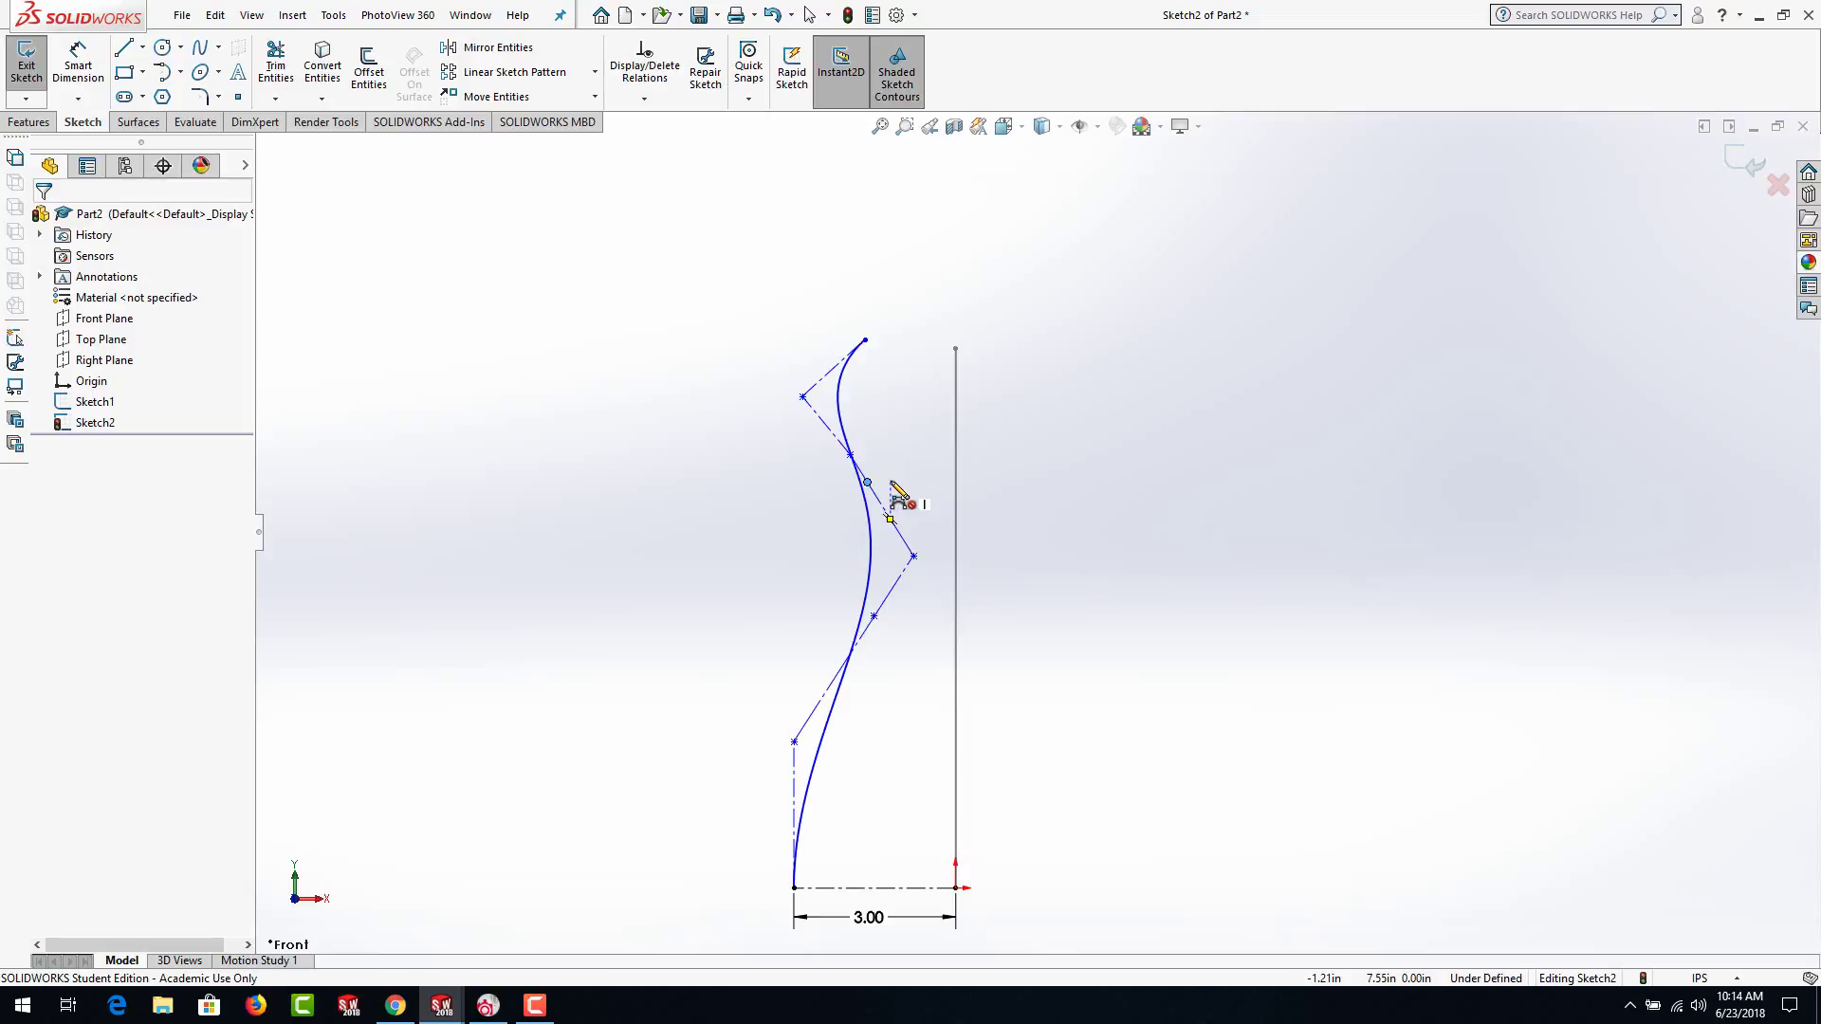
key("Escape")
Reshape the waist by moving the lower inserted vertex outward and up, and the upper one inward to about X -1.17, Y 7.76 in
left_click_drag(874, 618, 810, 624)
mouse_move(871, 486)
left_mouse_down()
mouse_move(905, 457)
mouse_move(892, 470)
left_mouse_up()
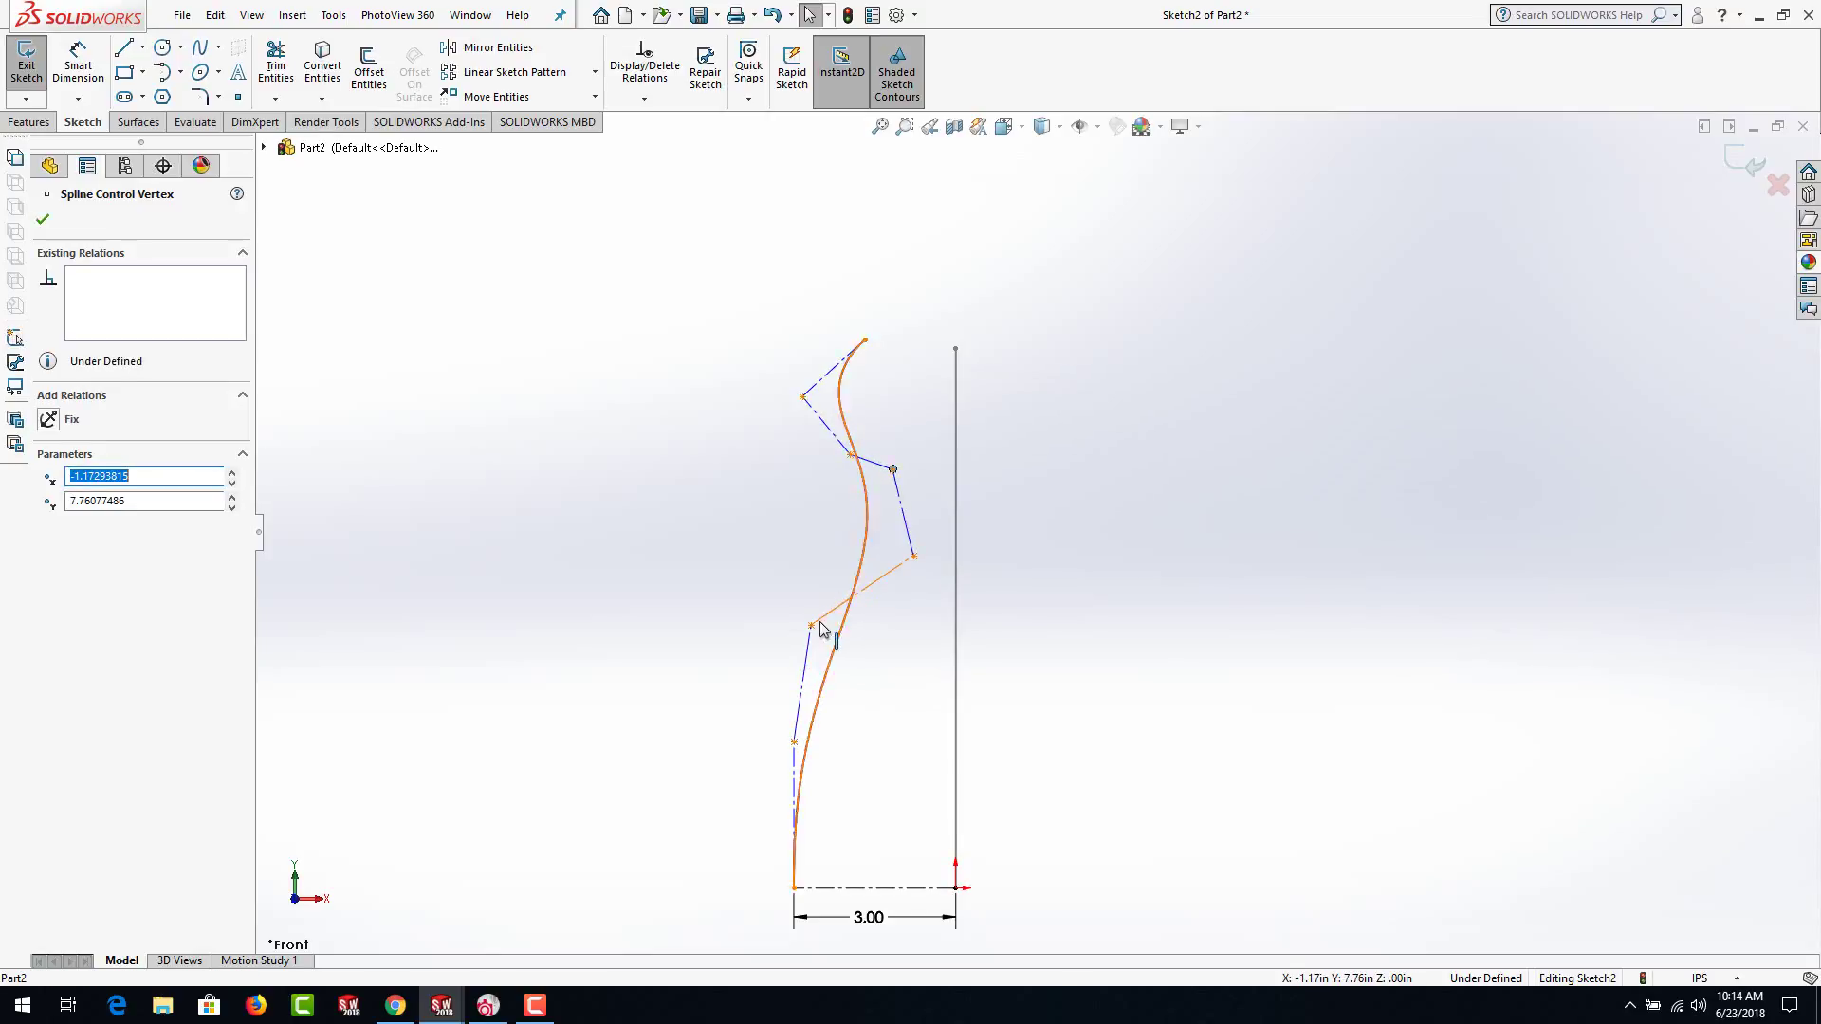
left_click_drag(811, 624, 803, 590)
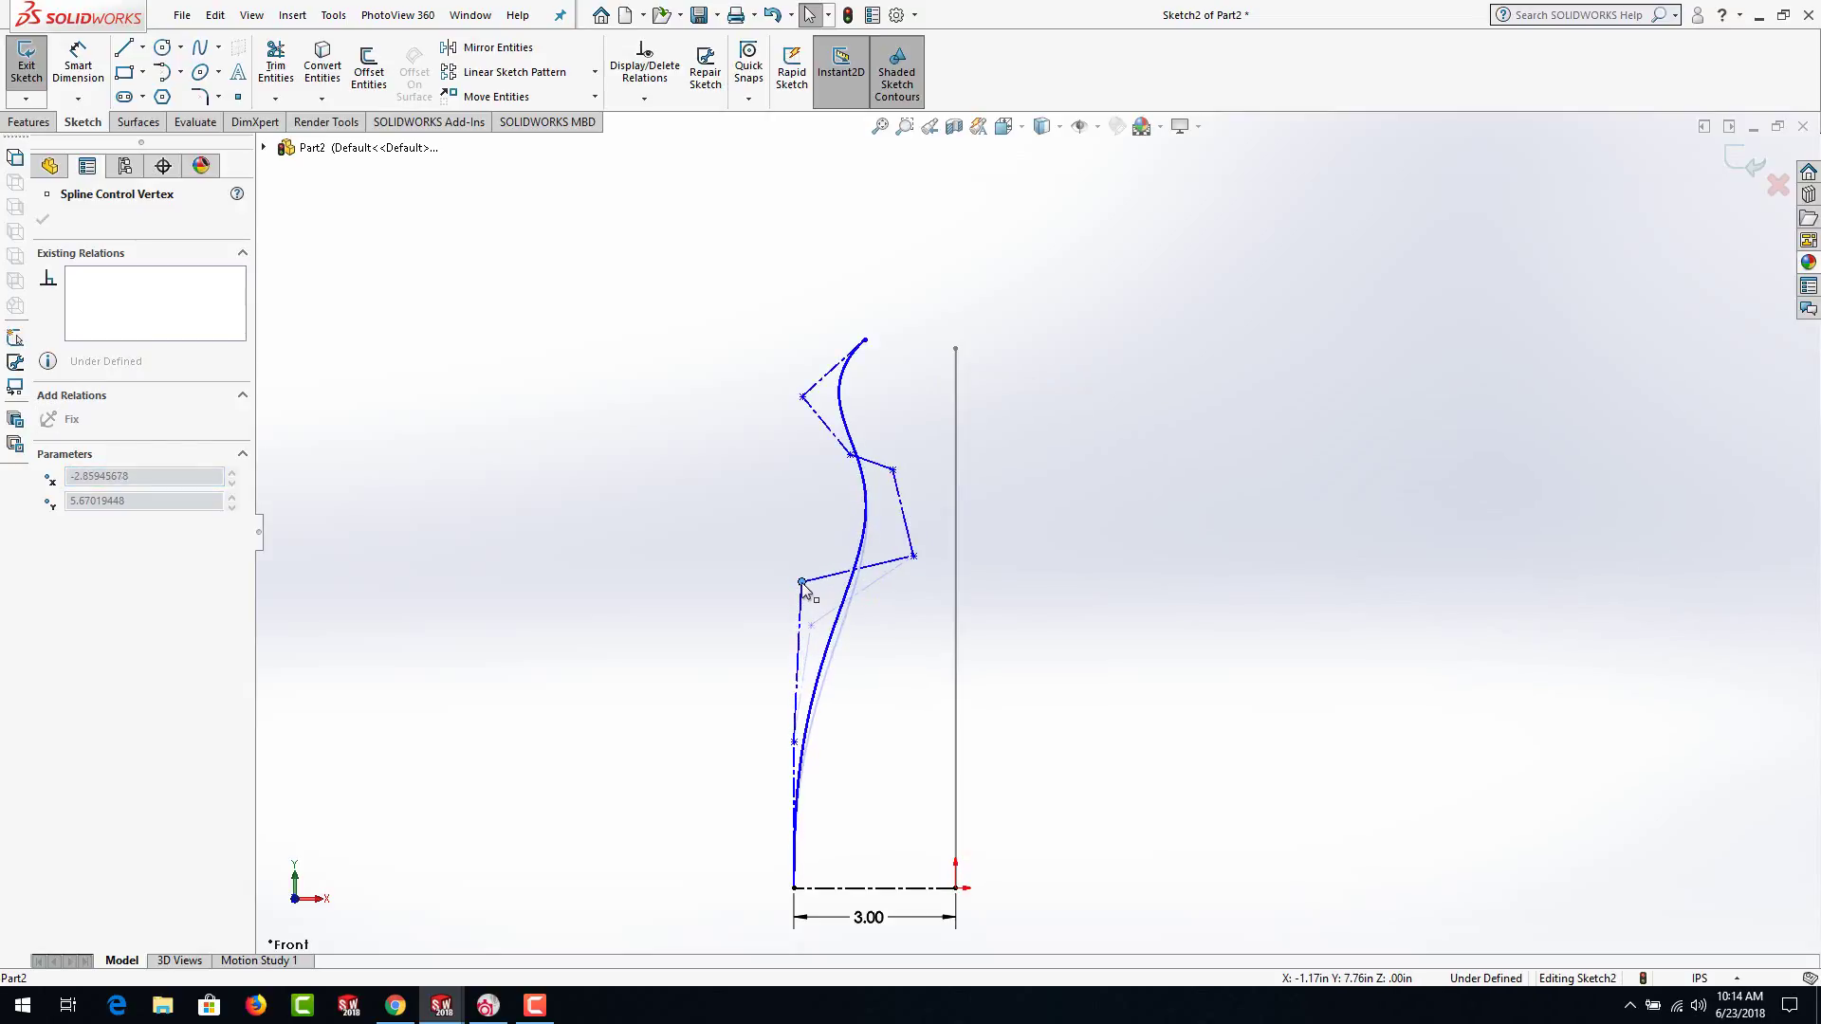
left_click(679, 745)
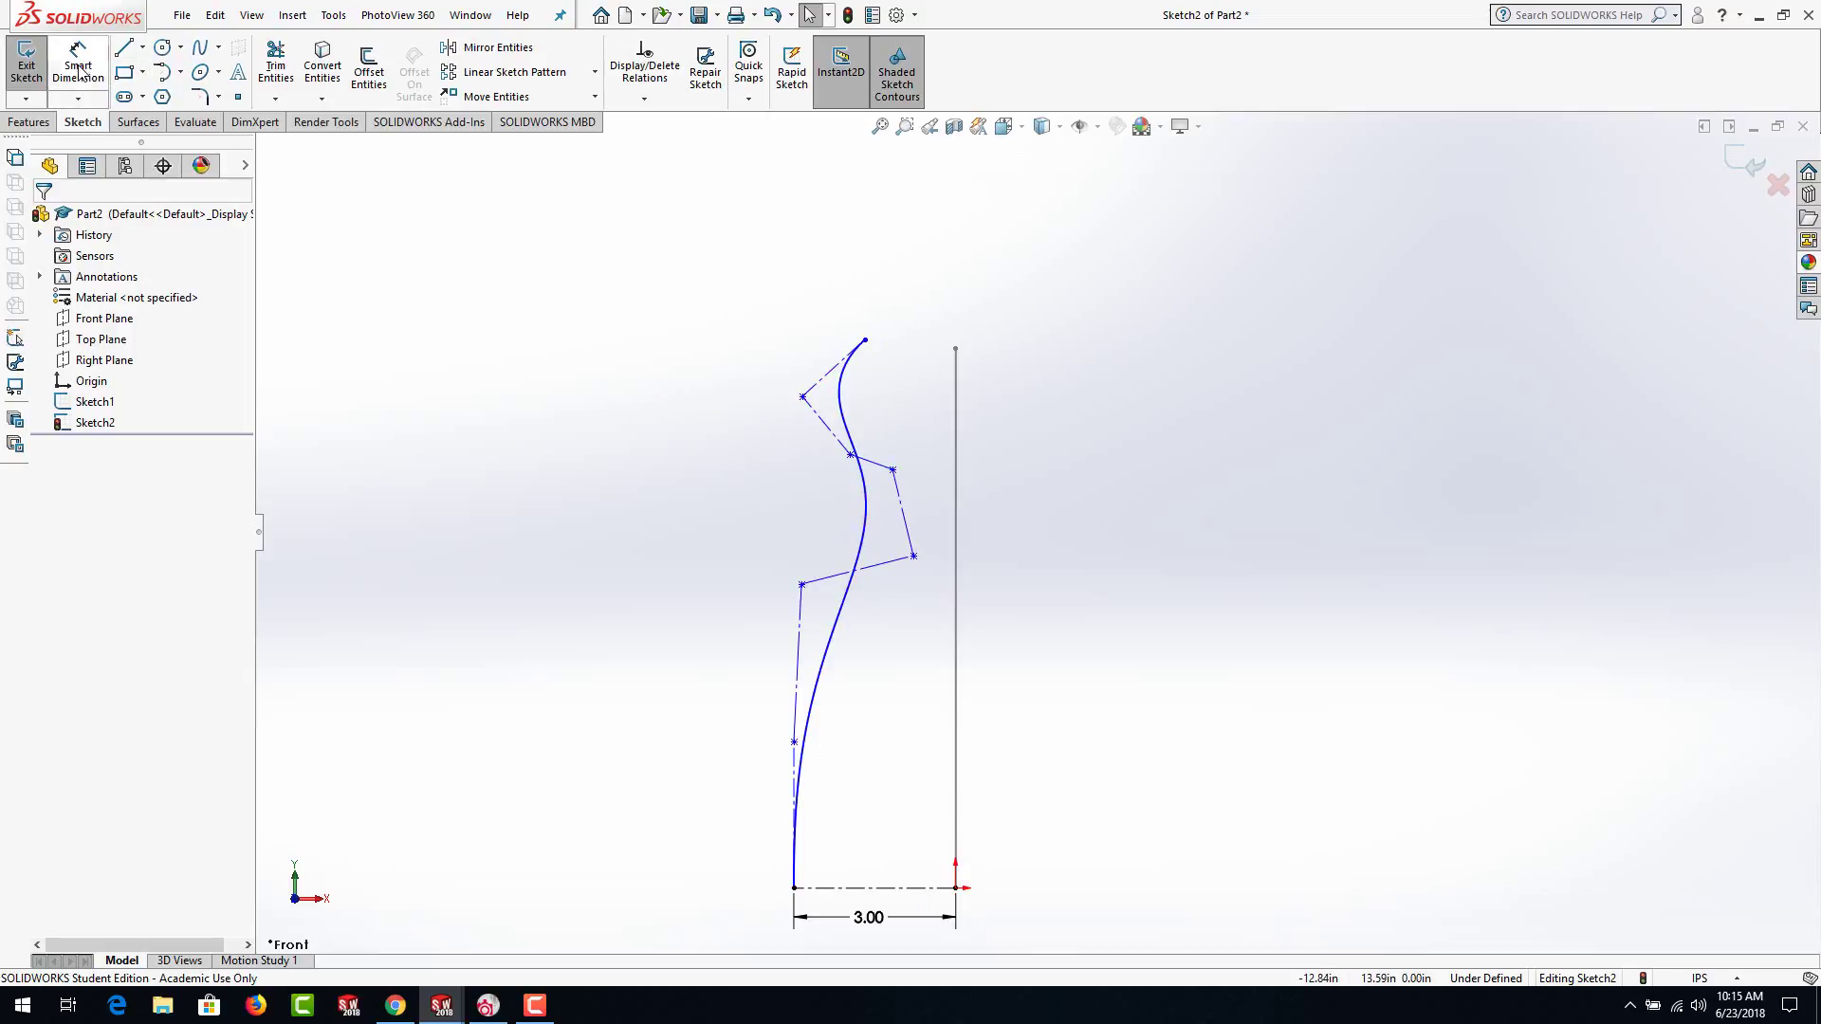
Dimension the distance from the spline's top endpoint to the vertical path line as 1 in
left_click(78, 66)
left_click(866, 341)
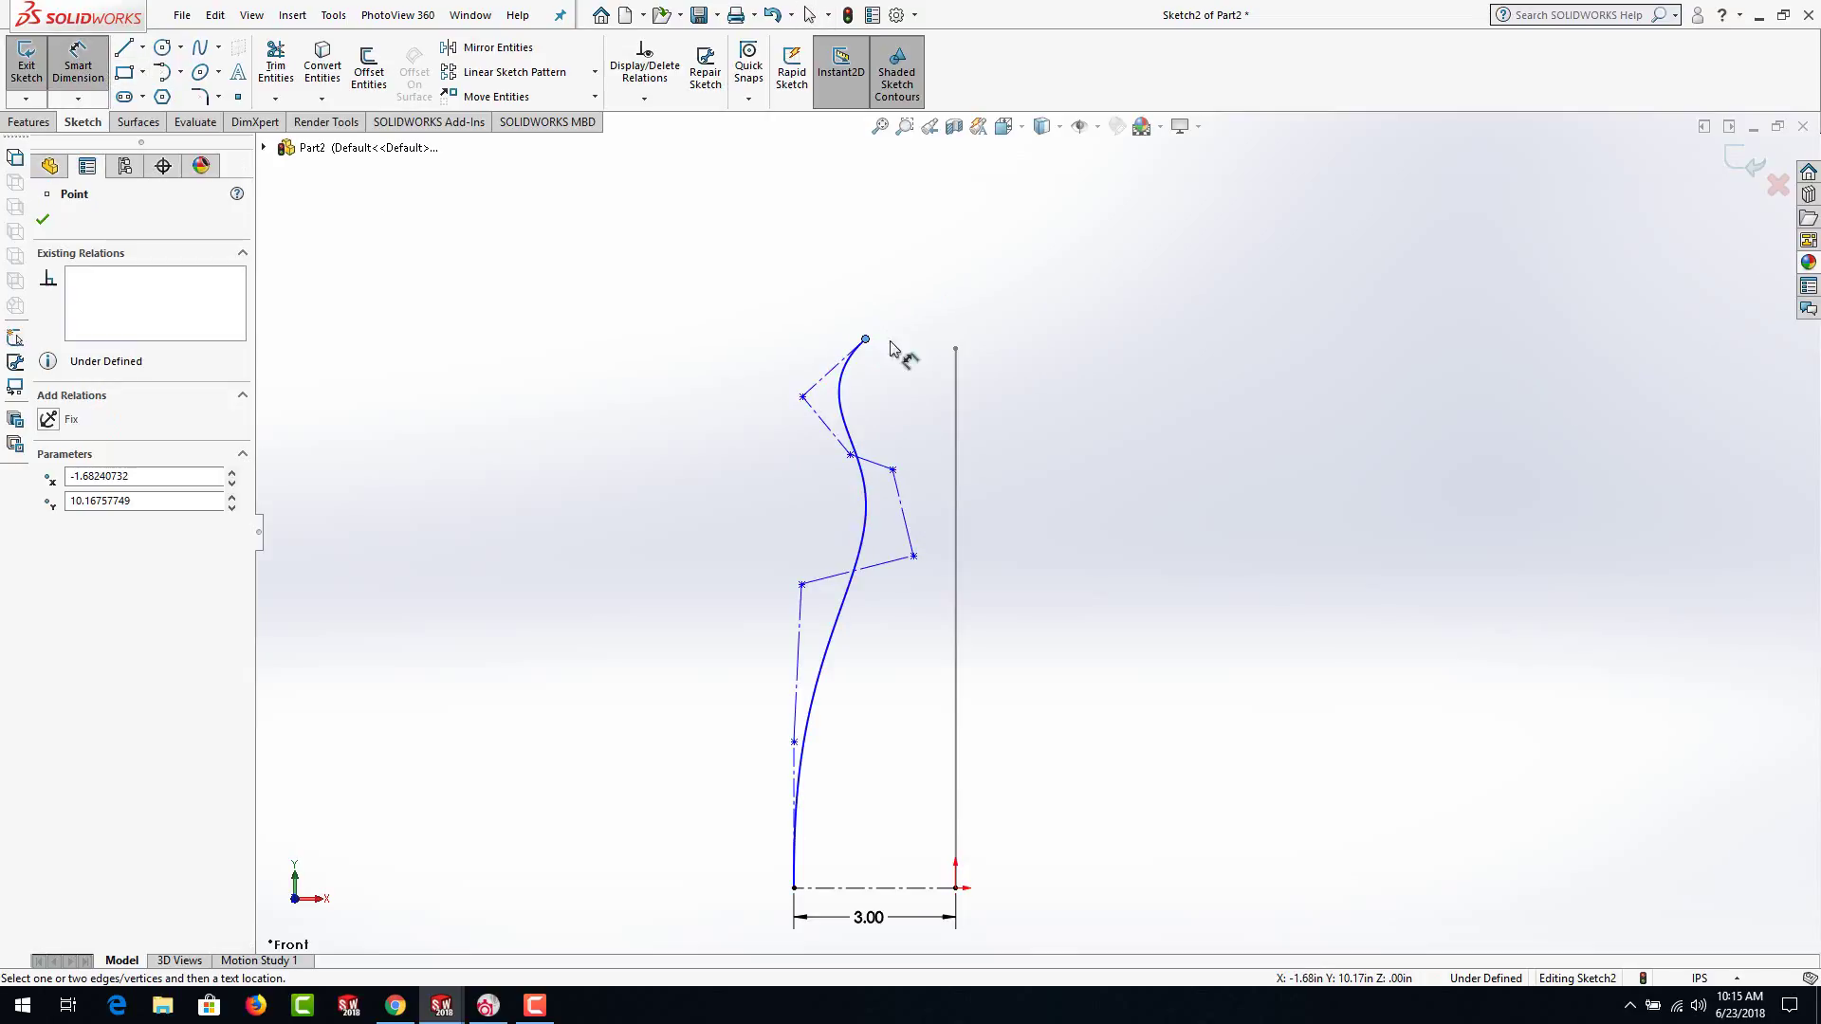
left_click(956, 380)
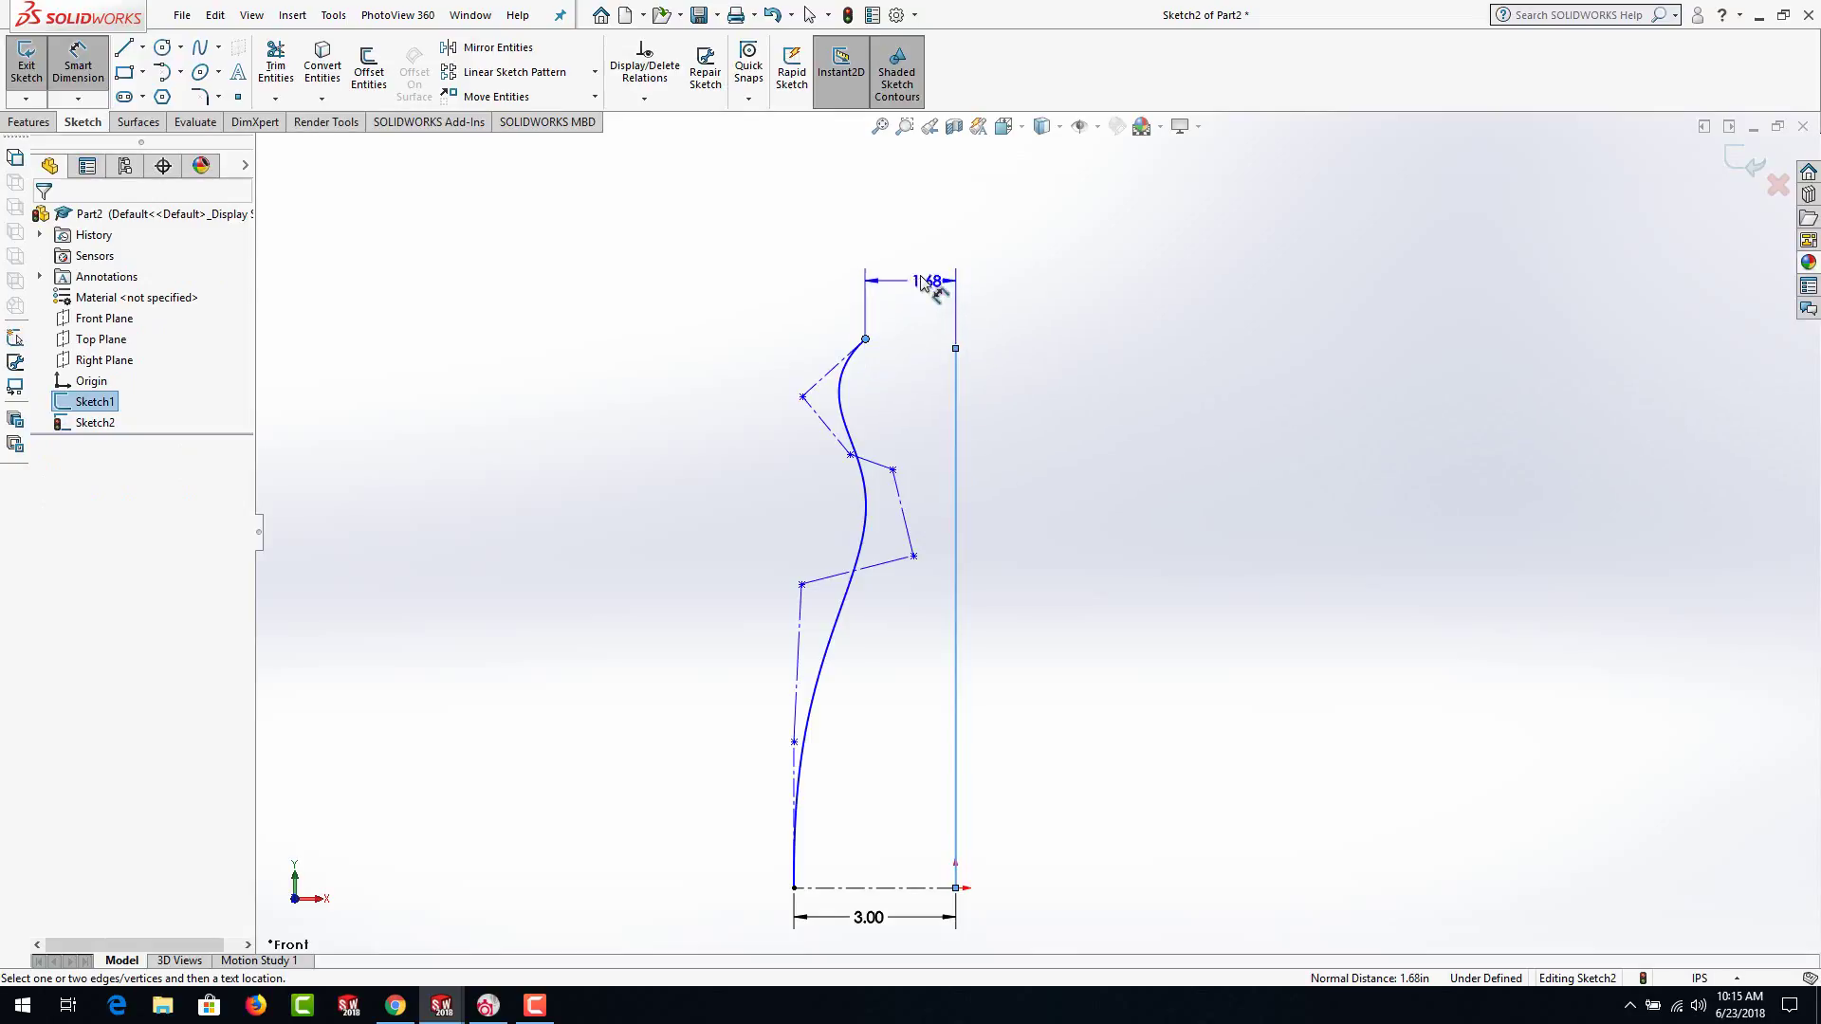
left_click(916, 273)
type("1")
key("Return")
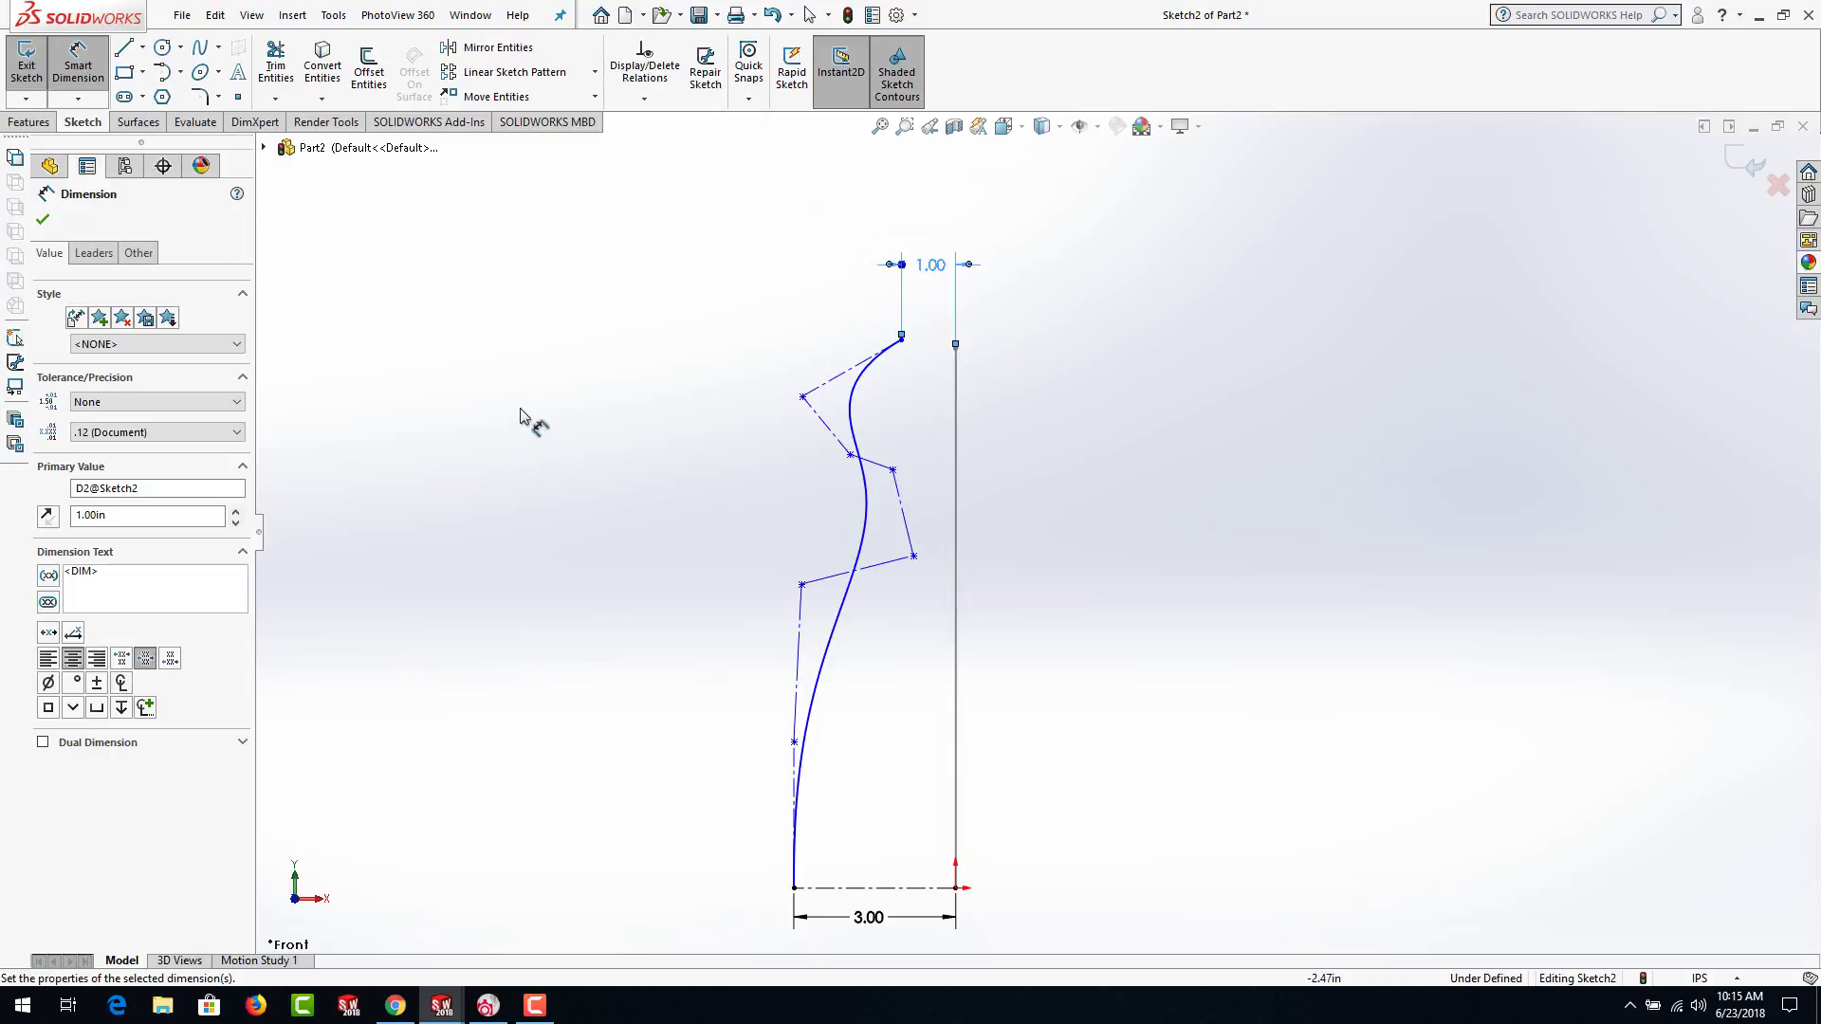
key("Escape")
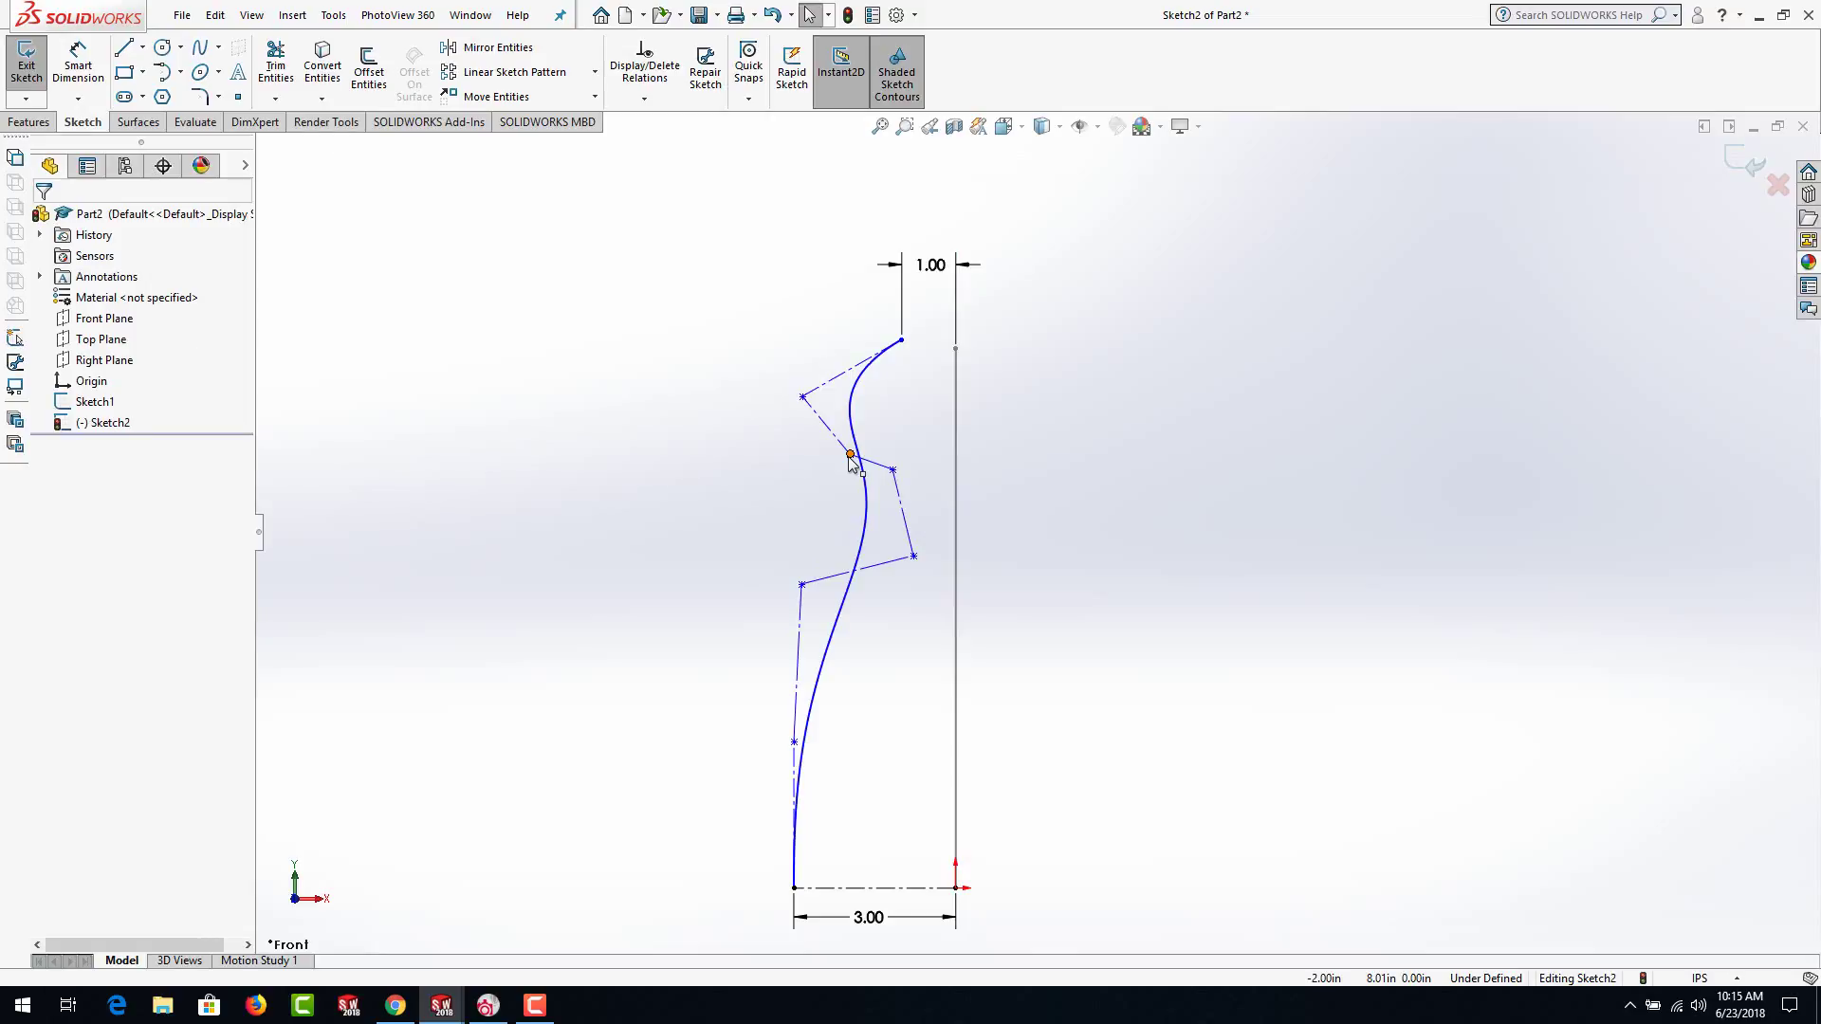
Refine the upper curve by lowering three control vertices, placing two at about X -0.94, Y 7.06 in and X -2.00, Y 7.50 in
left_click_drag(893, 470, 865, 534)
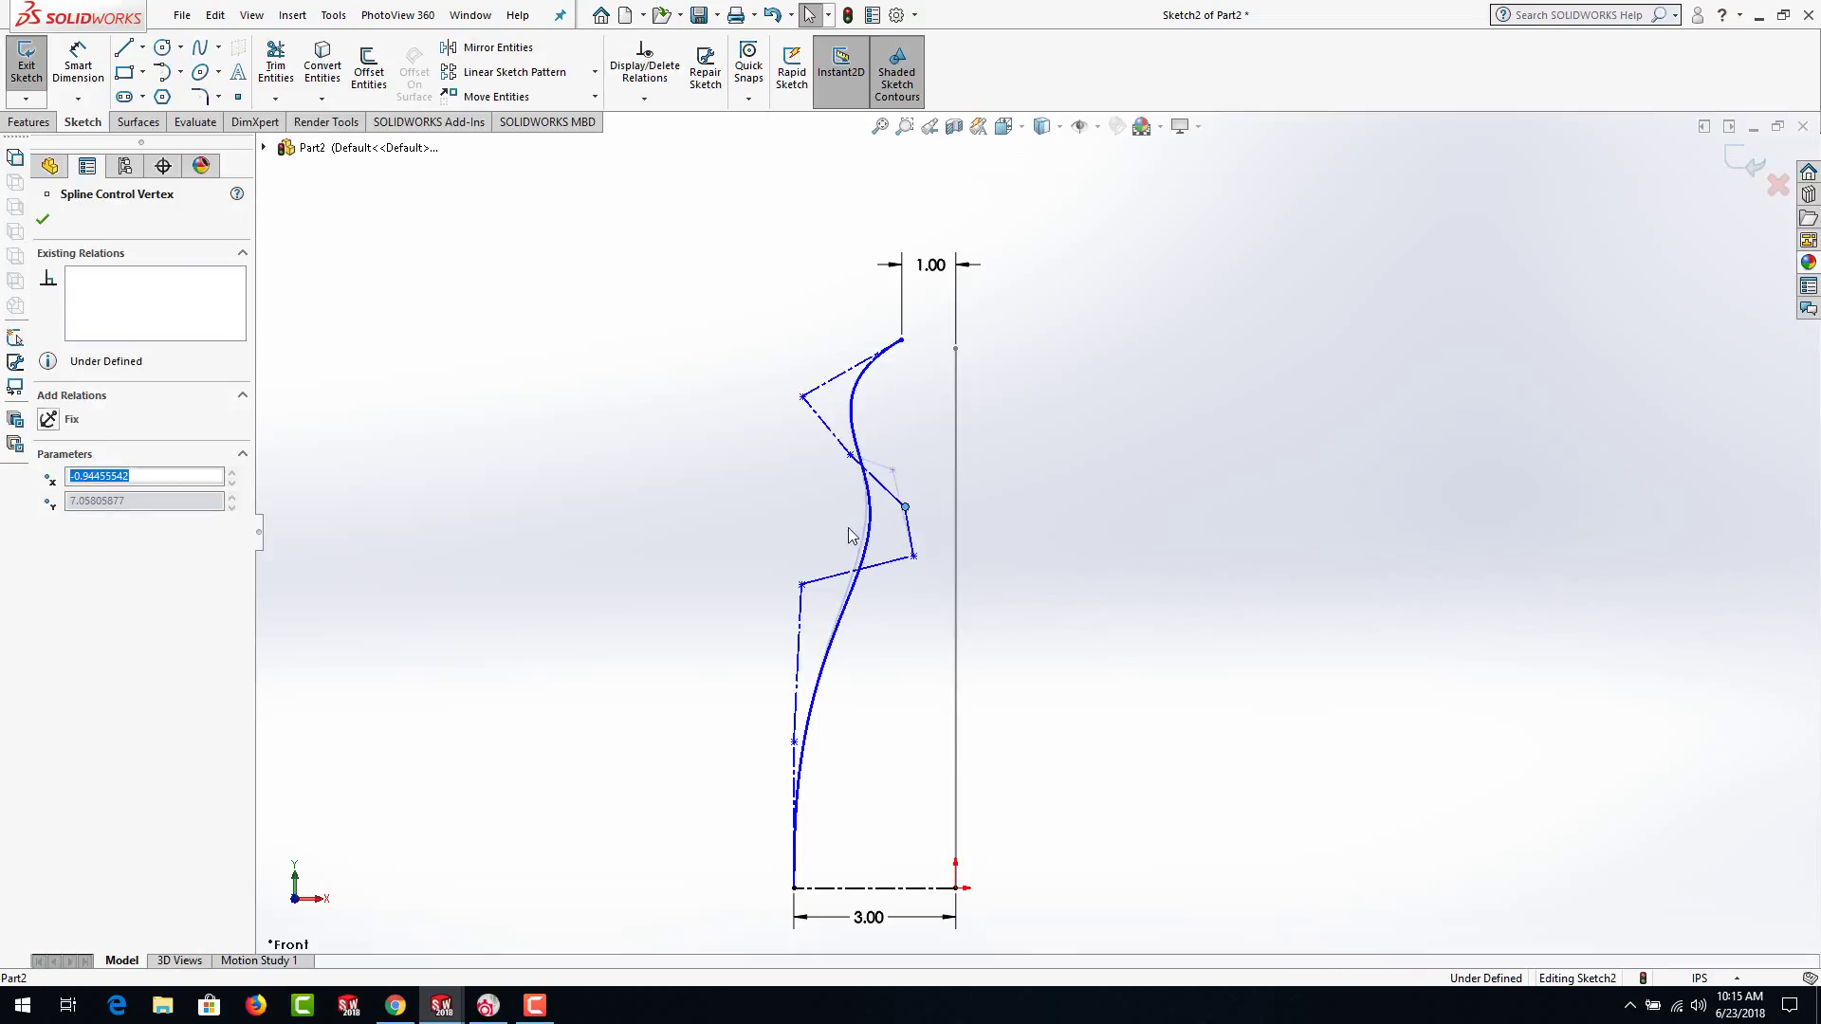
left_click(710, 504)
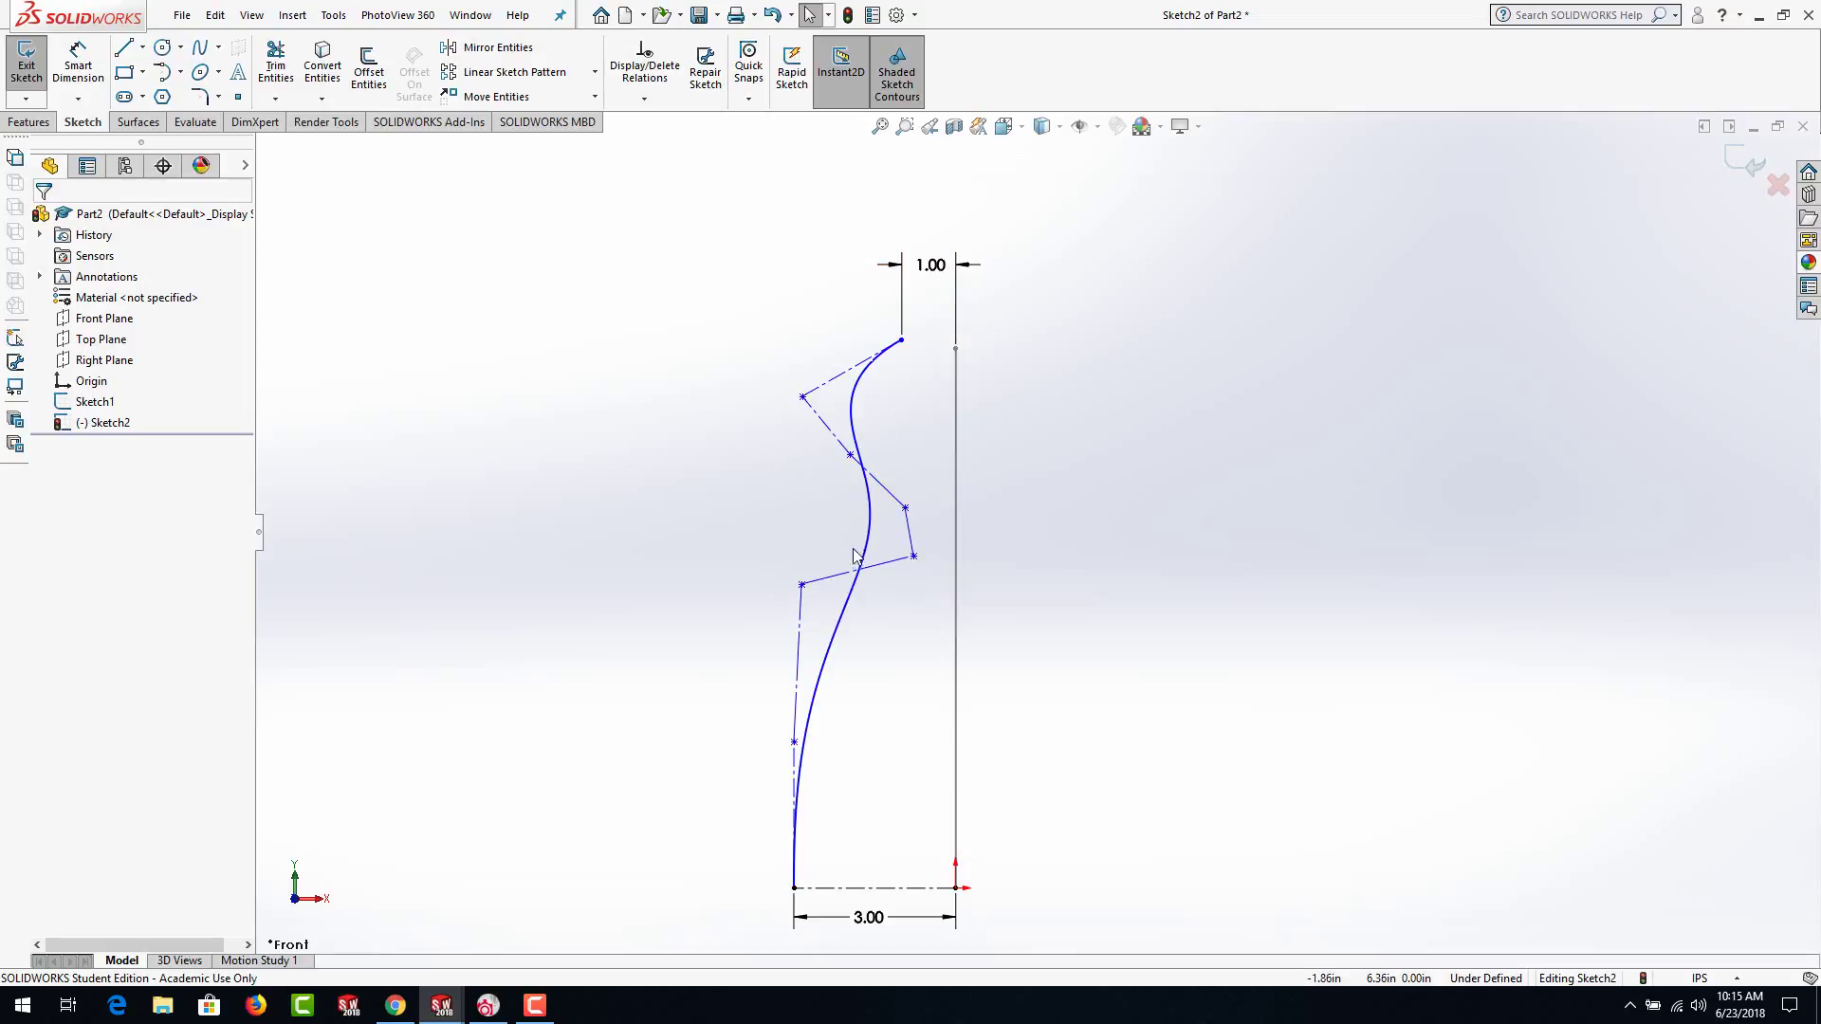
left_click_drag(850, 456, 848, 482)
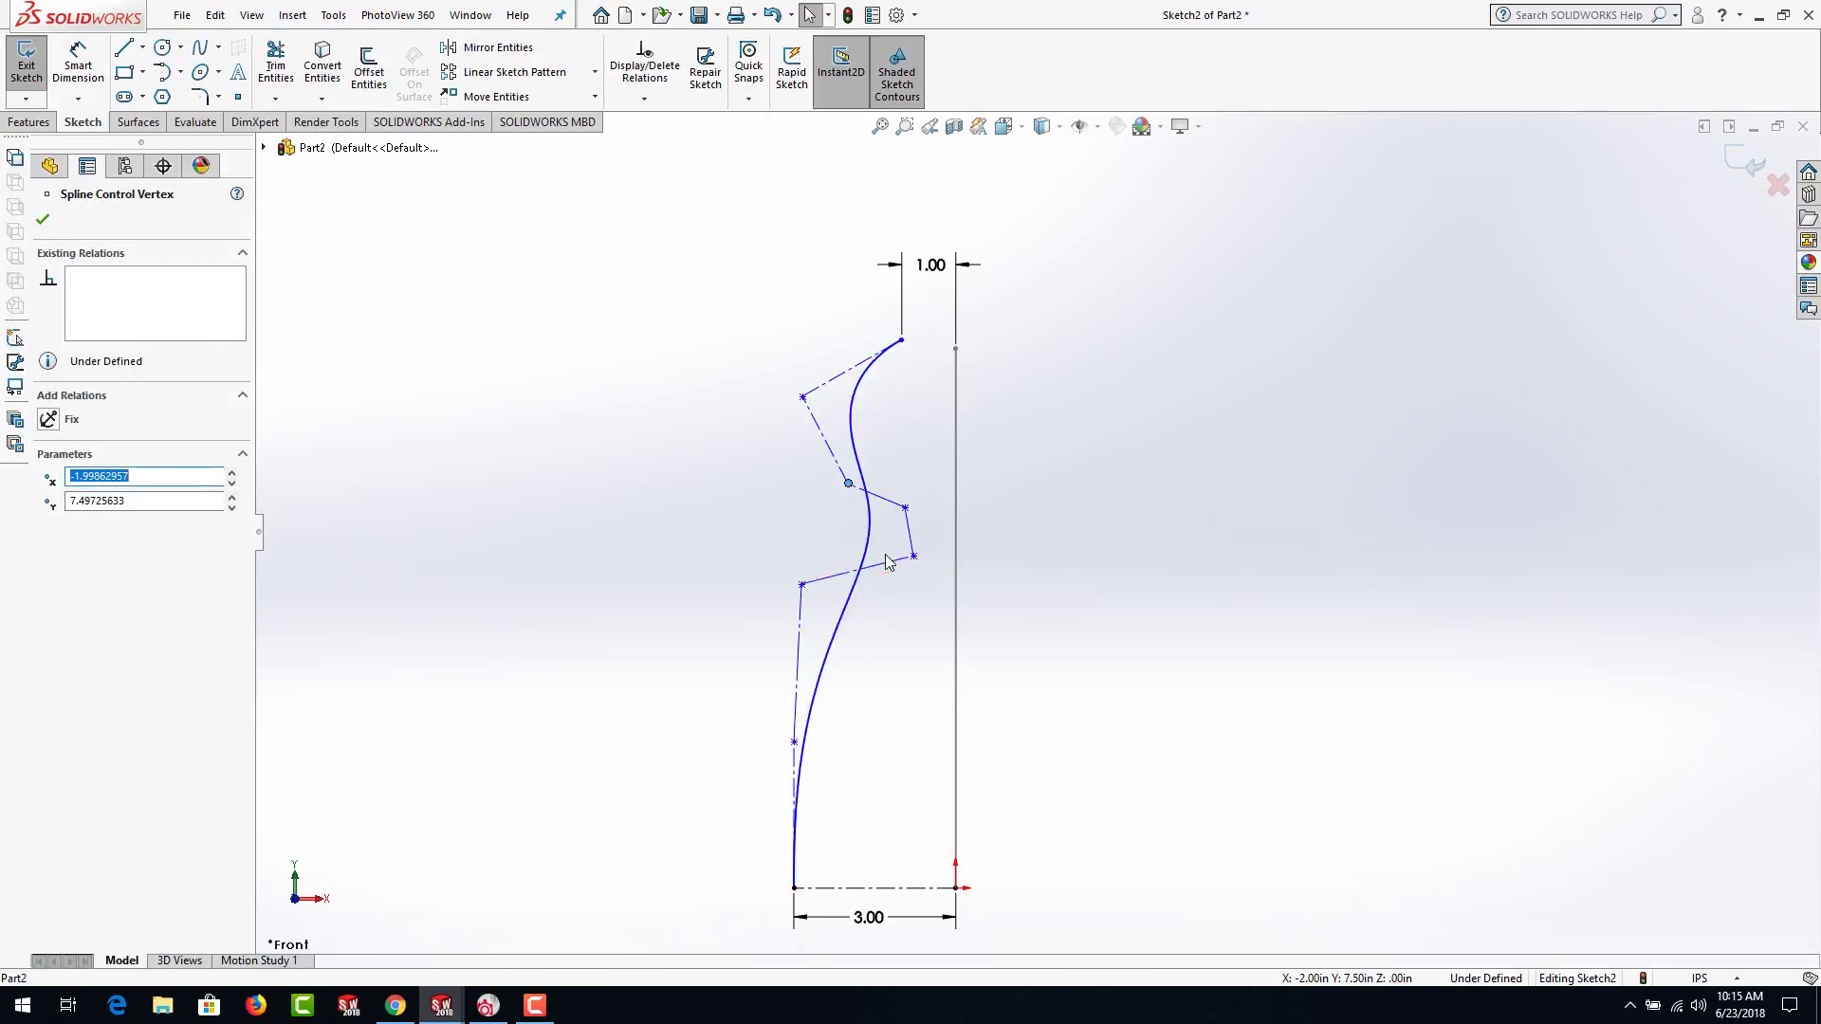
left_click(891, 603)
left_click_drag(811, 397, 817, 410)
left_click(650, 480)
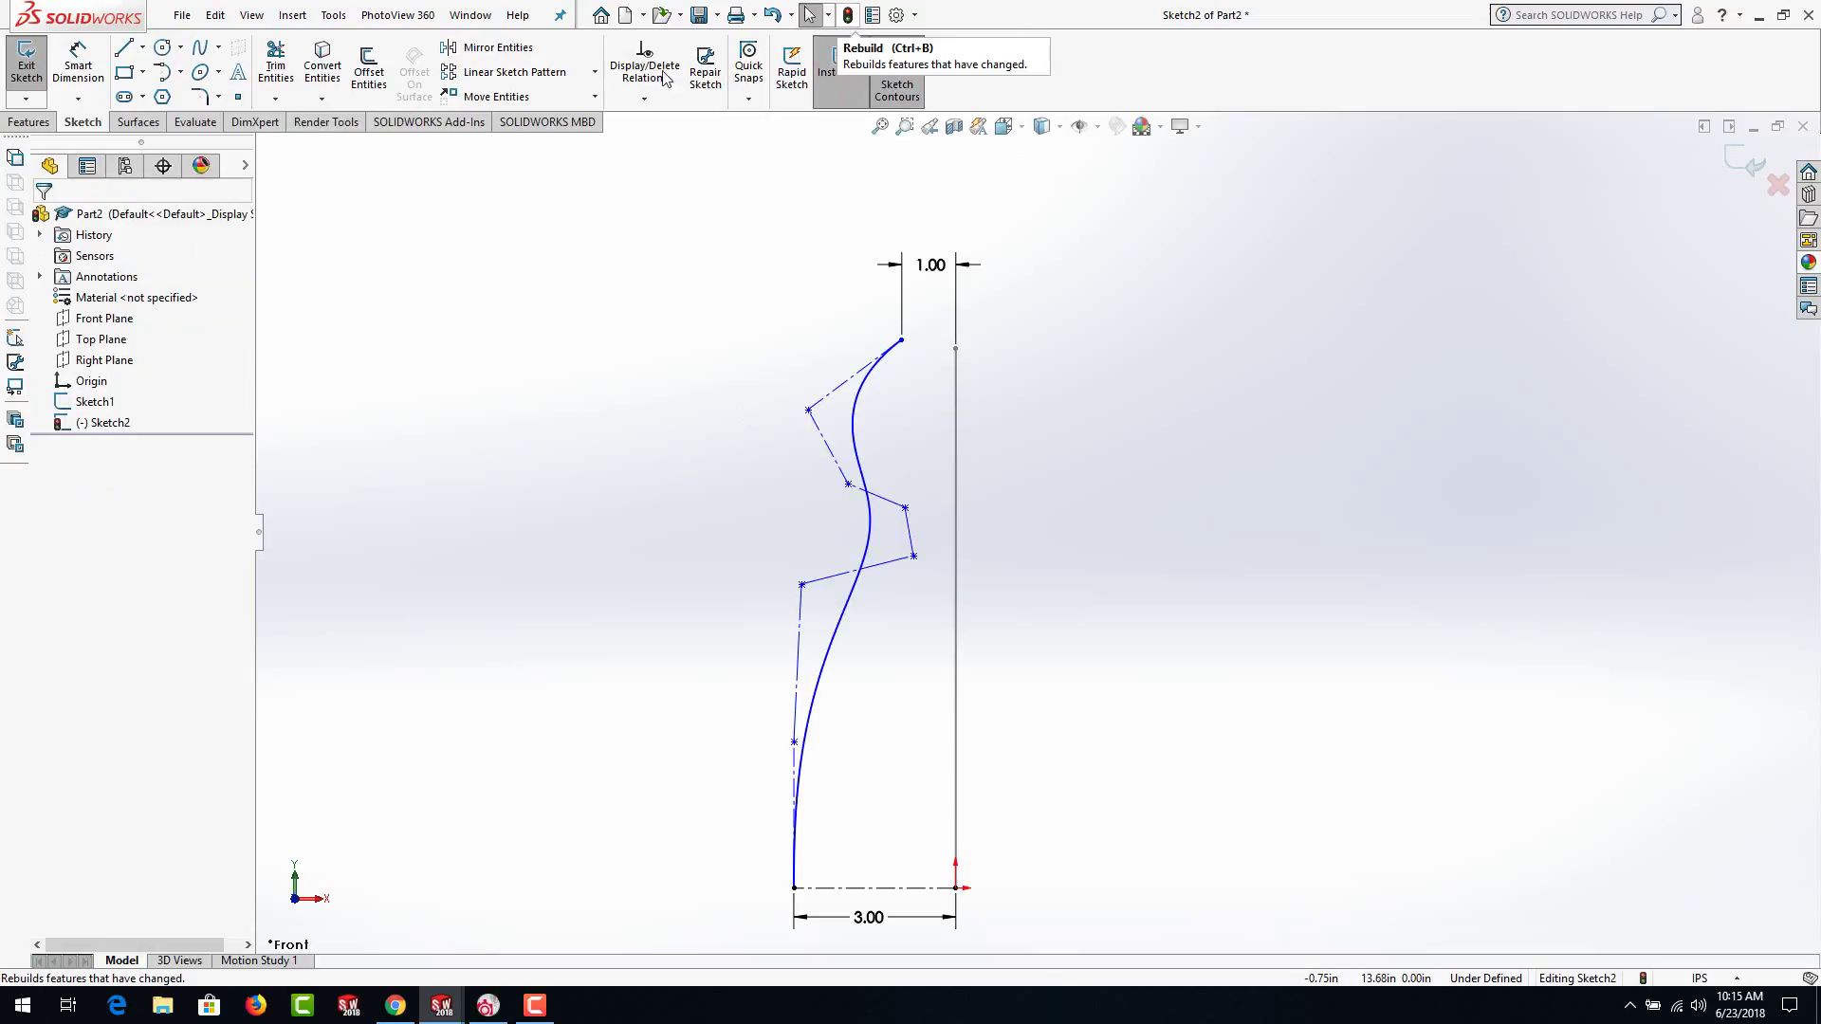
Exit the profile sketch and start a new sketch on the Right Plane, seen in the Right view
left_click(25, 74)
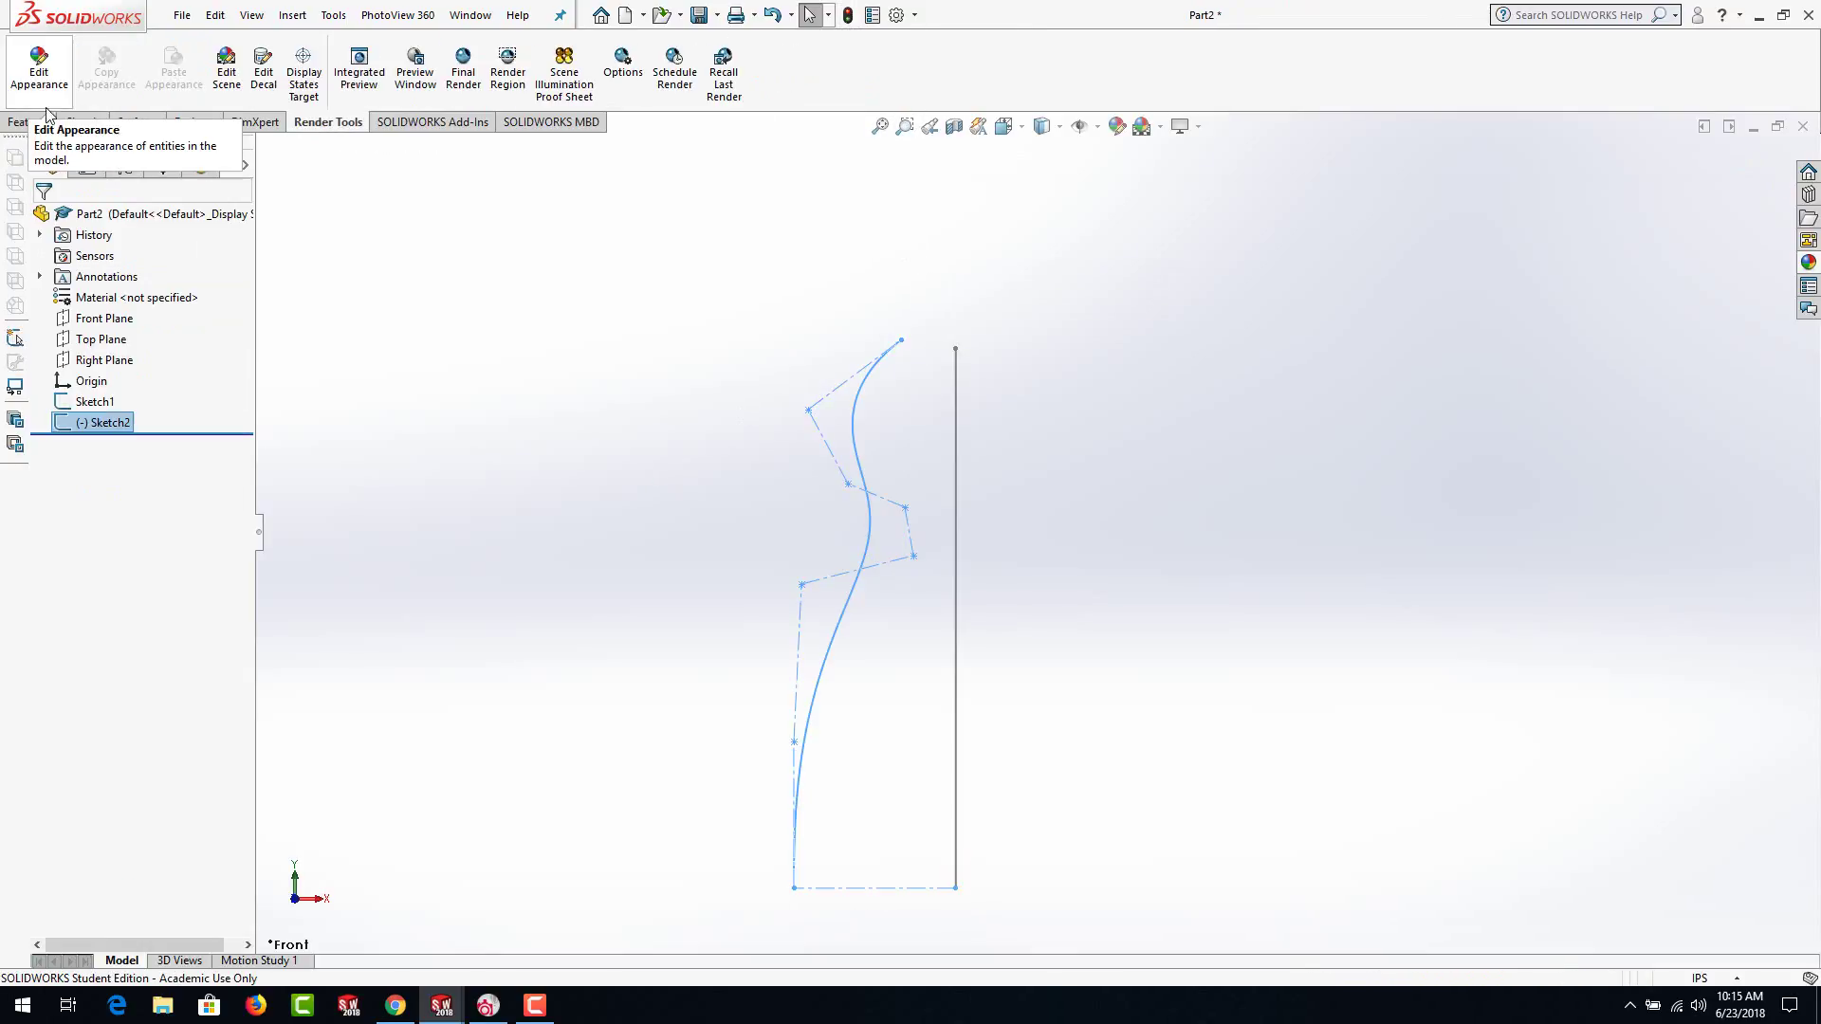
left_click(104, 361)
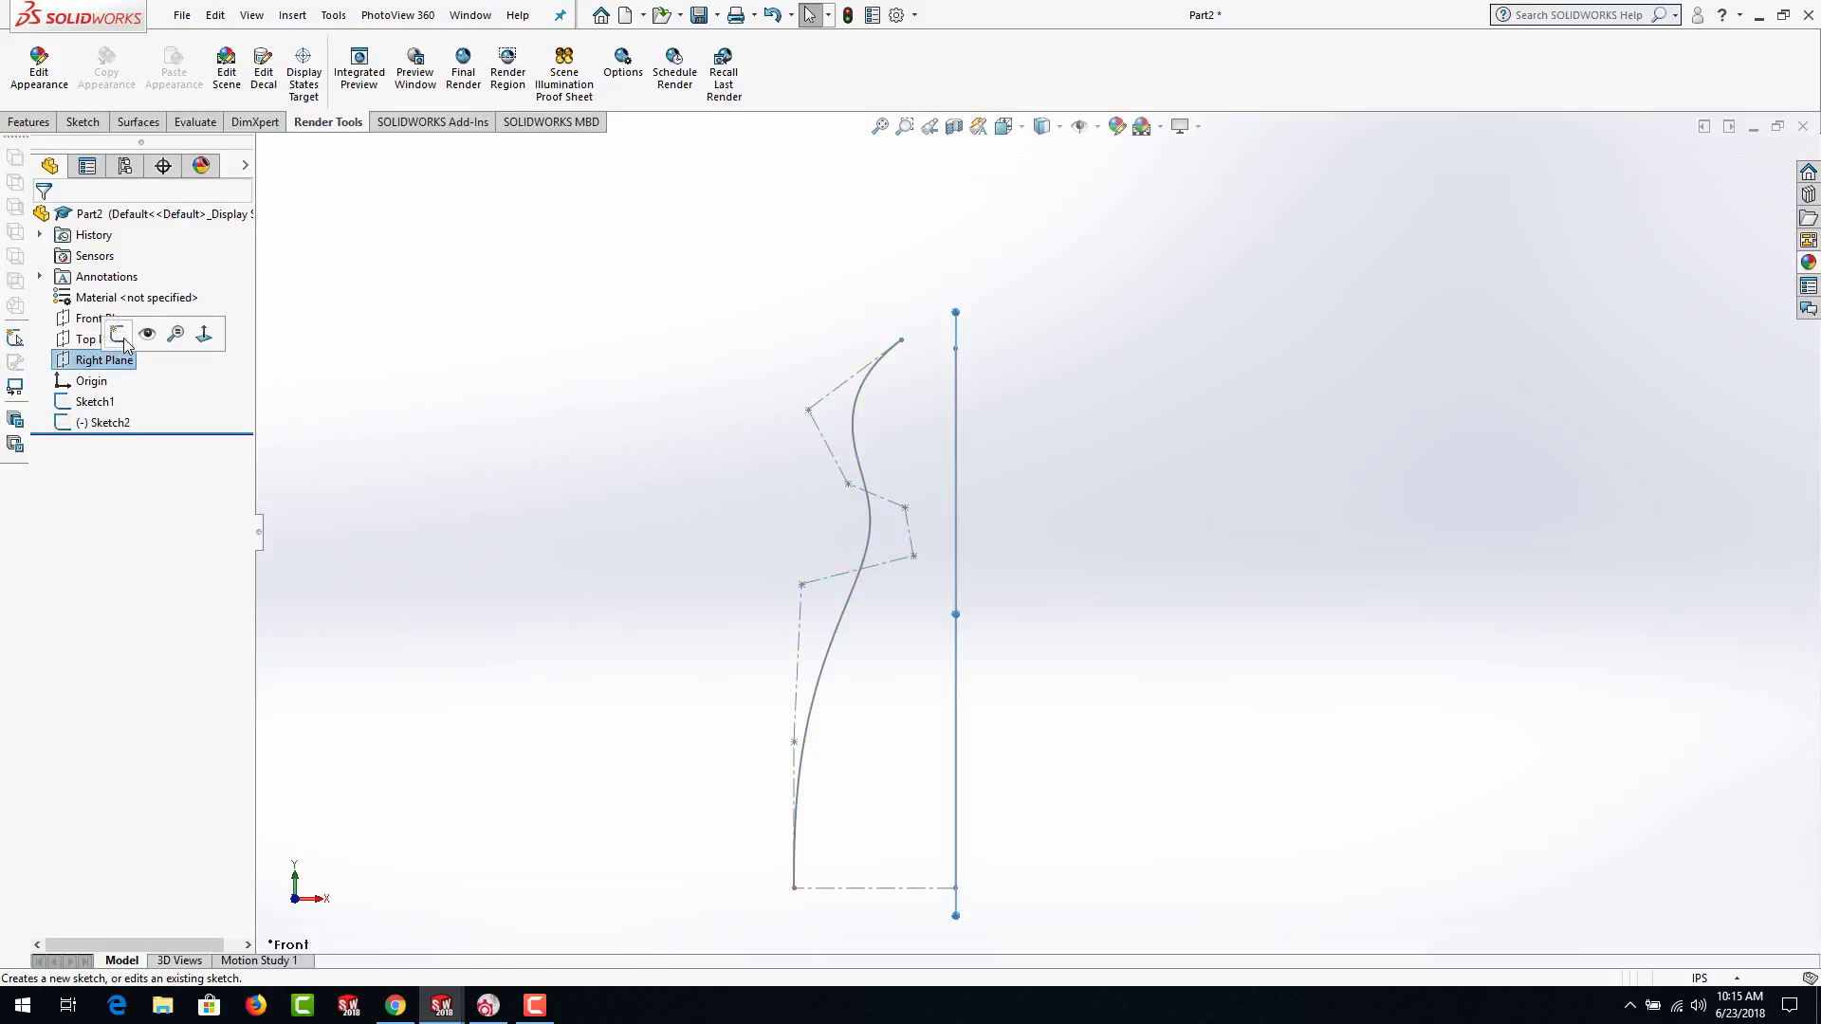
left_click(117, 334)
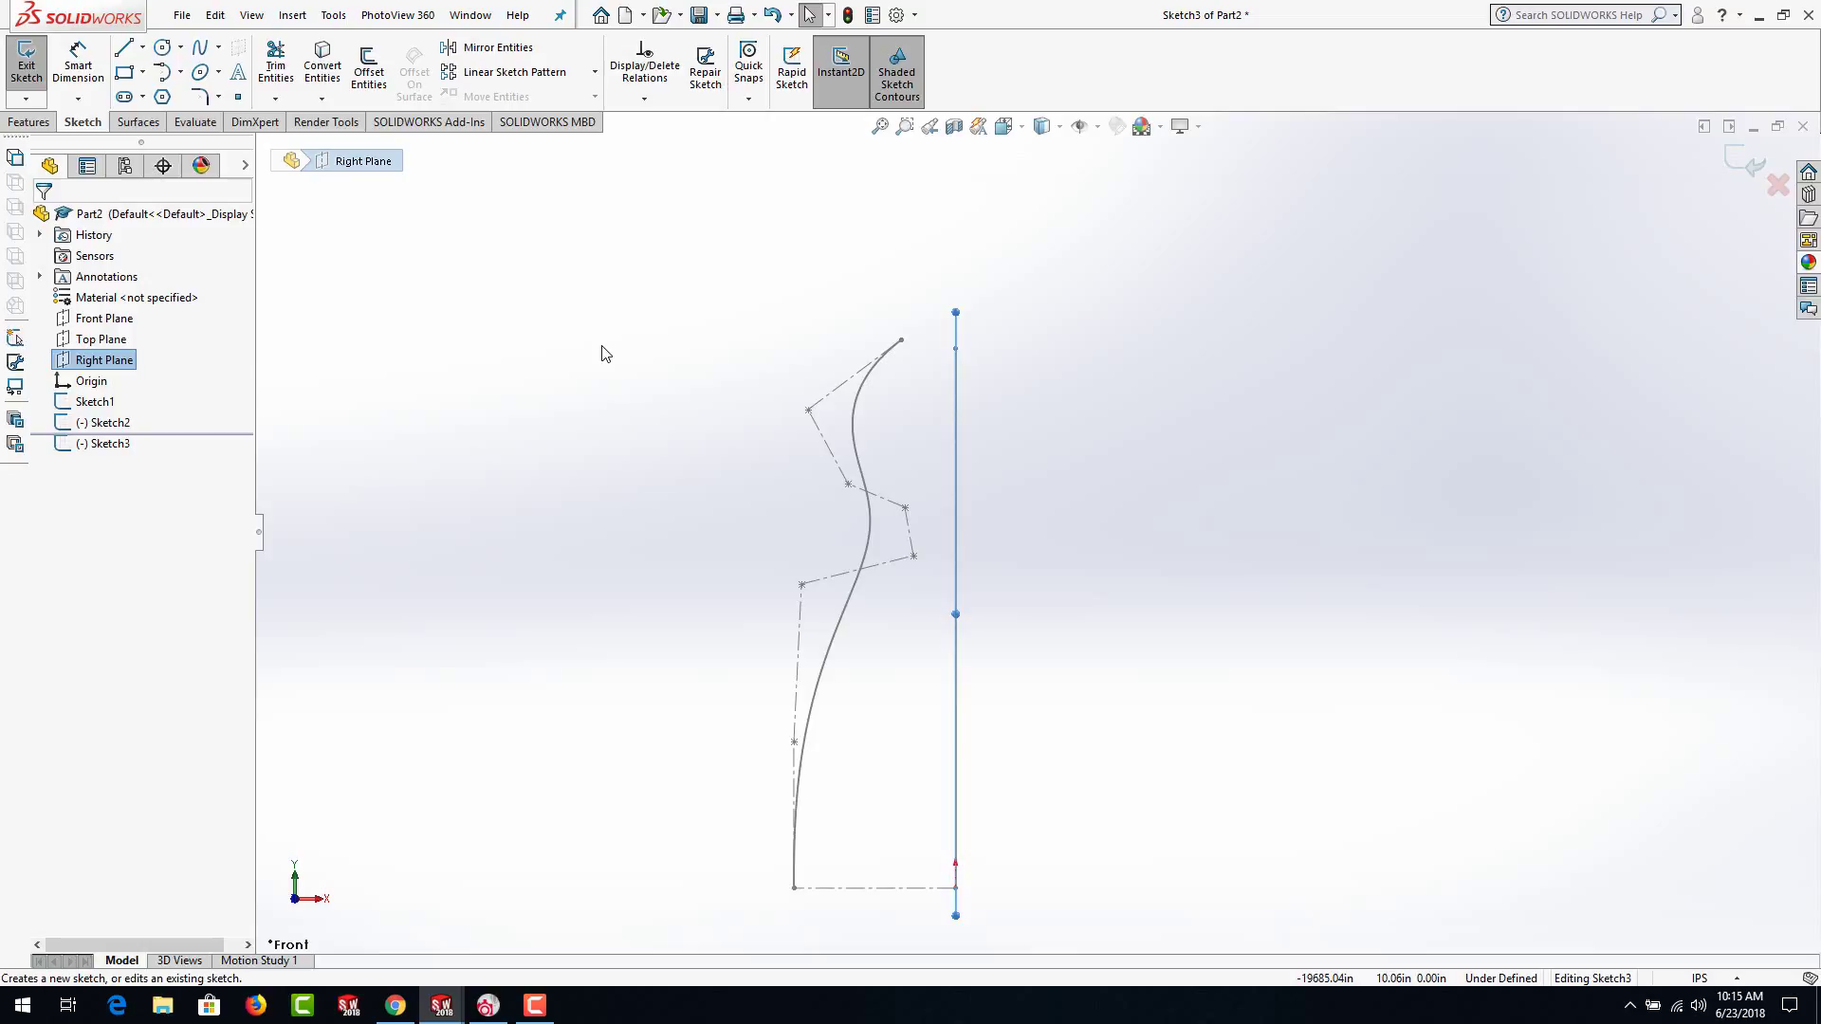
key("space")
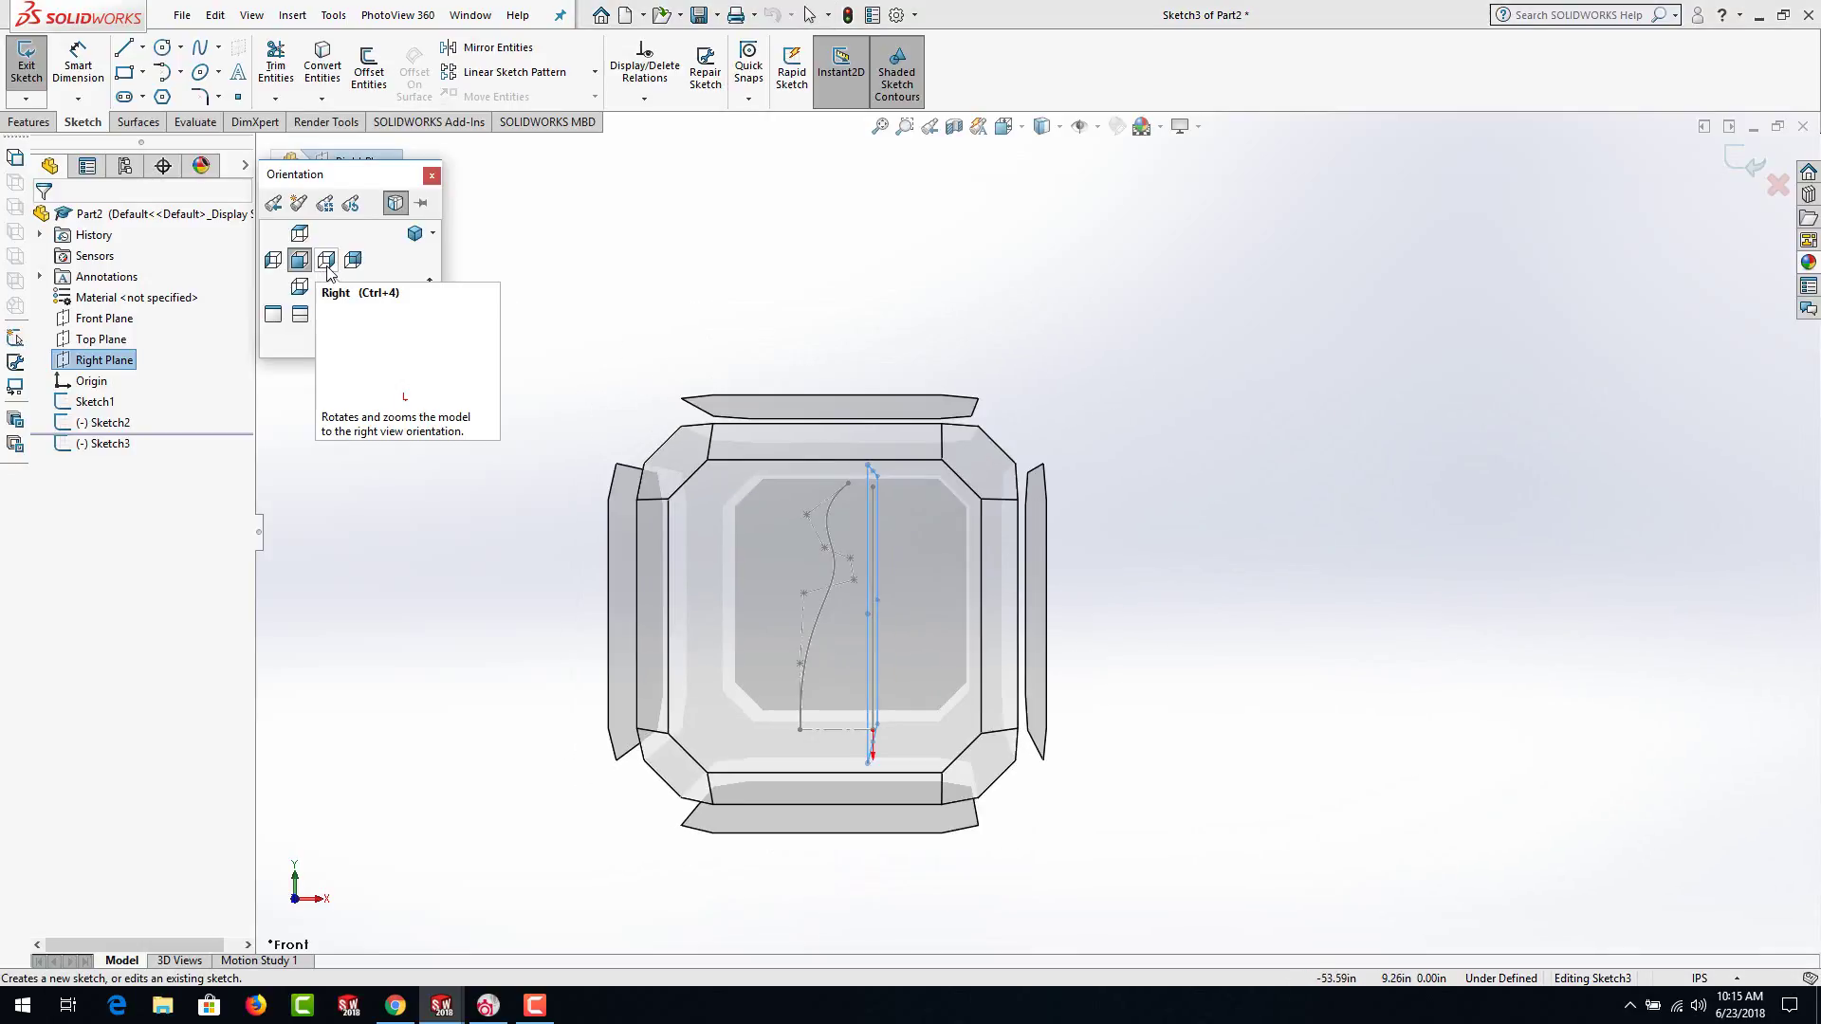
left_click(326, 260)
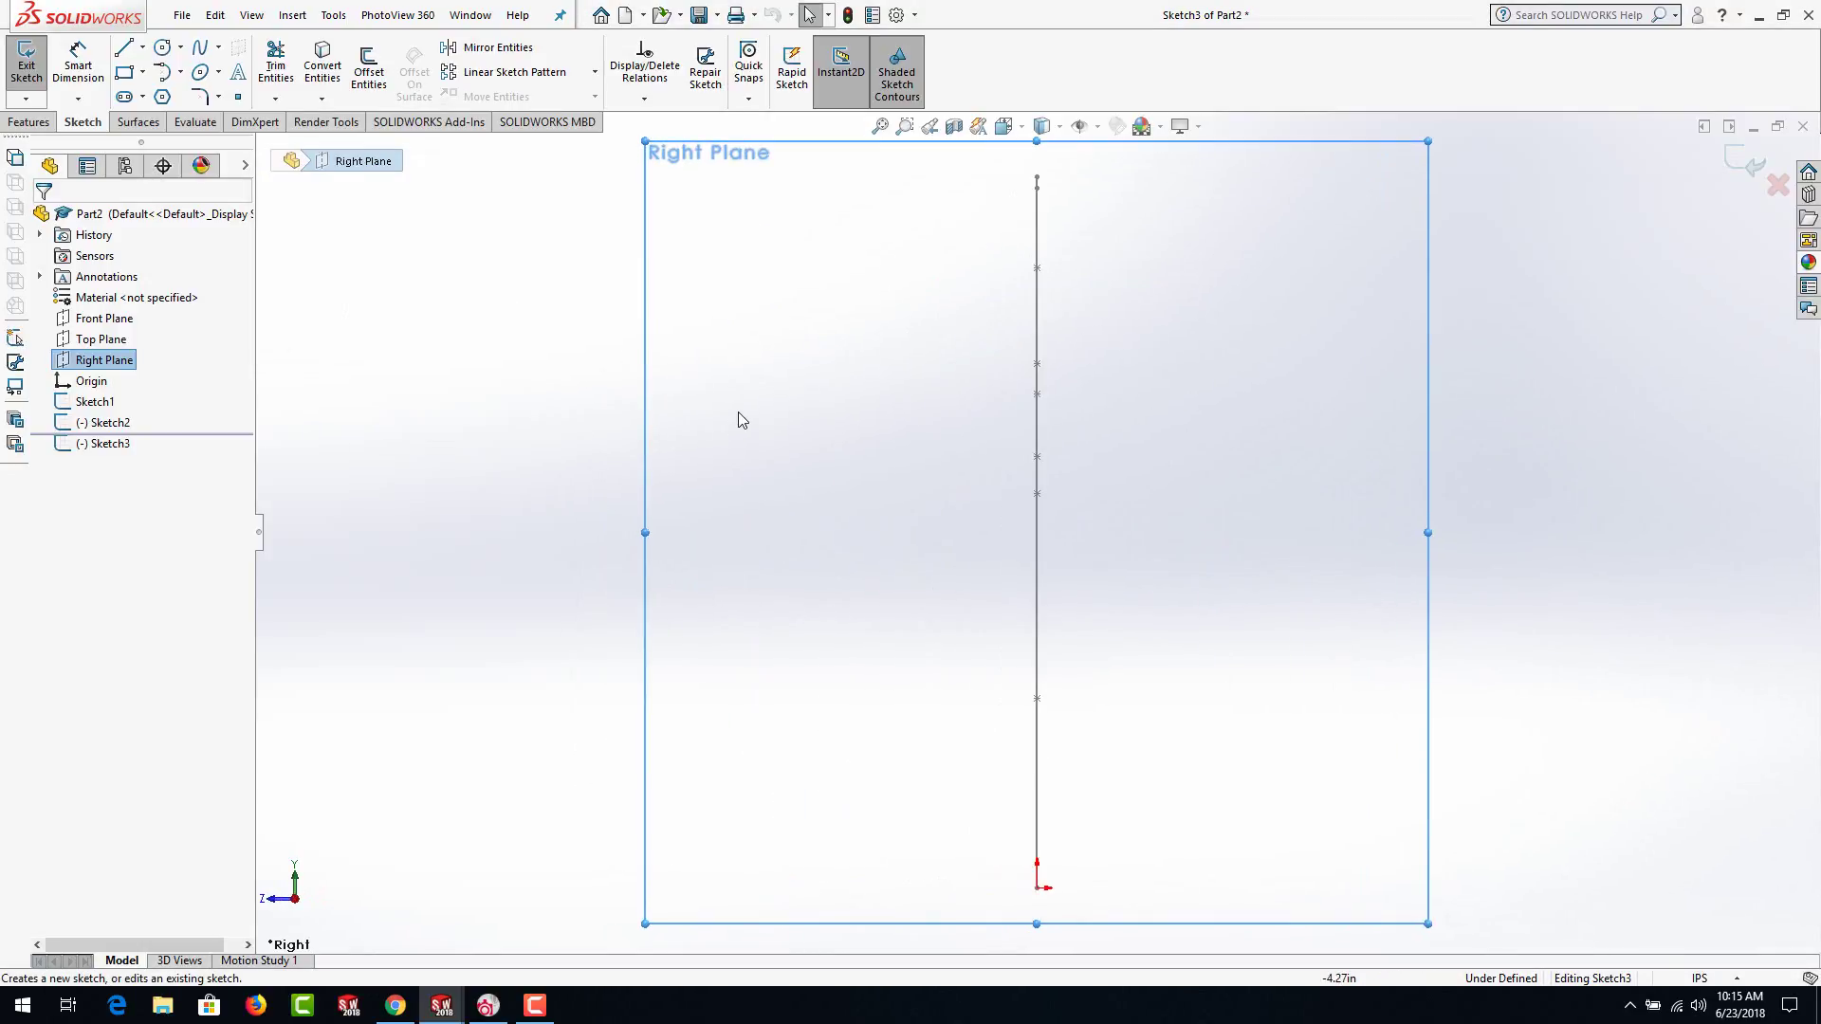
Draw a horizontal centerline from the origin in the positive Z direction and dimension its length to 1.5 in
left_click(143, 47)
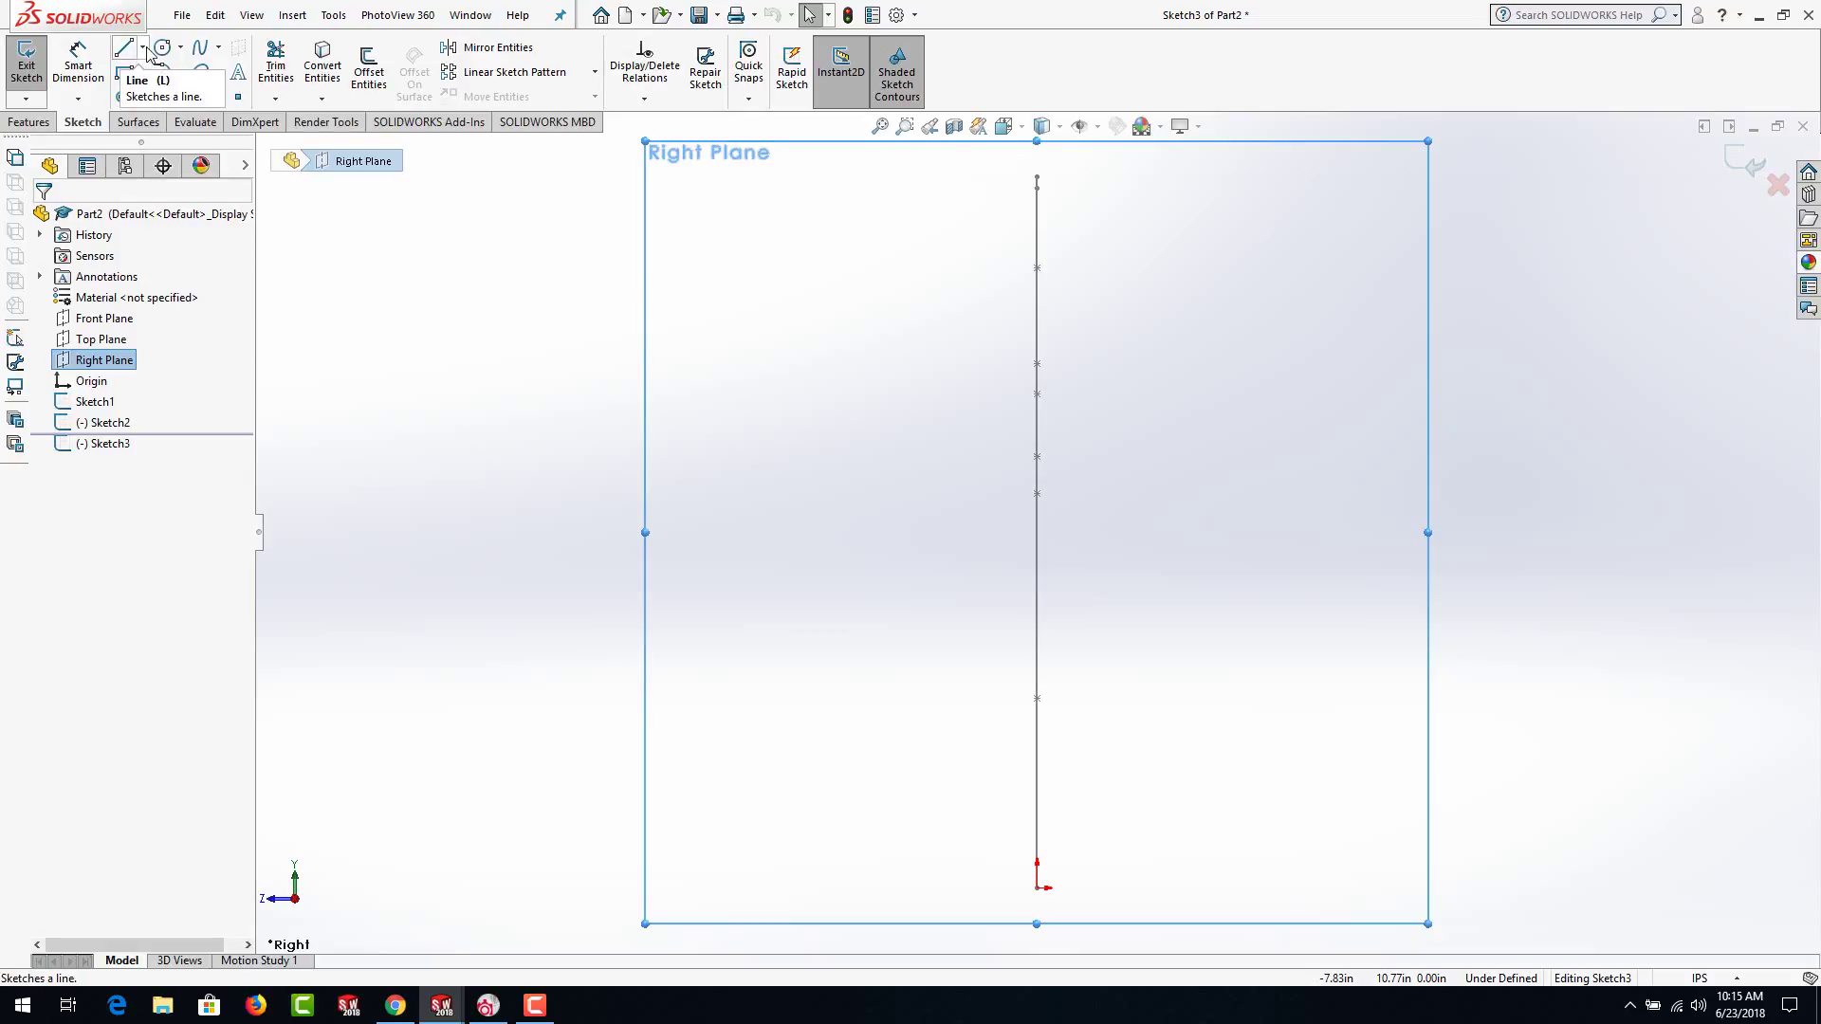
left_click(169, 90)
left_click(1040, 888)
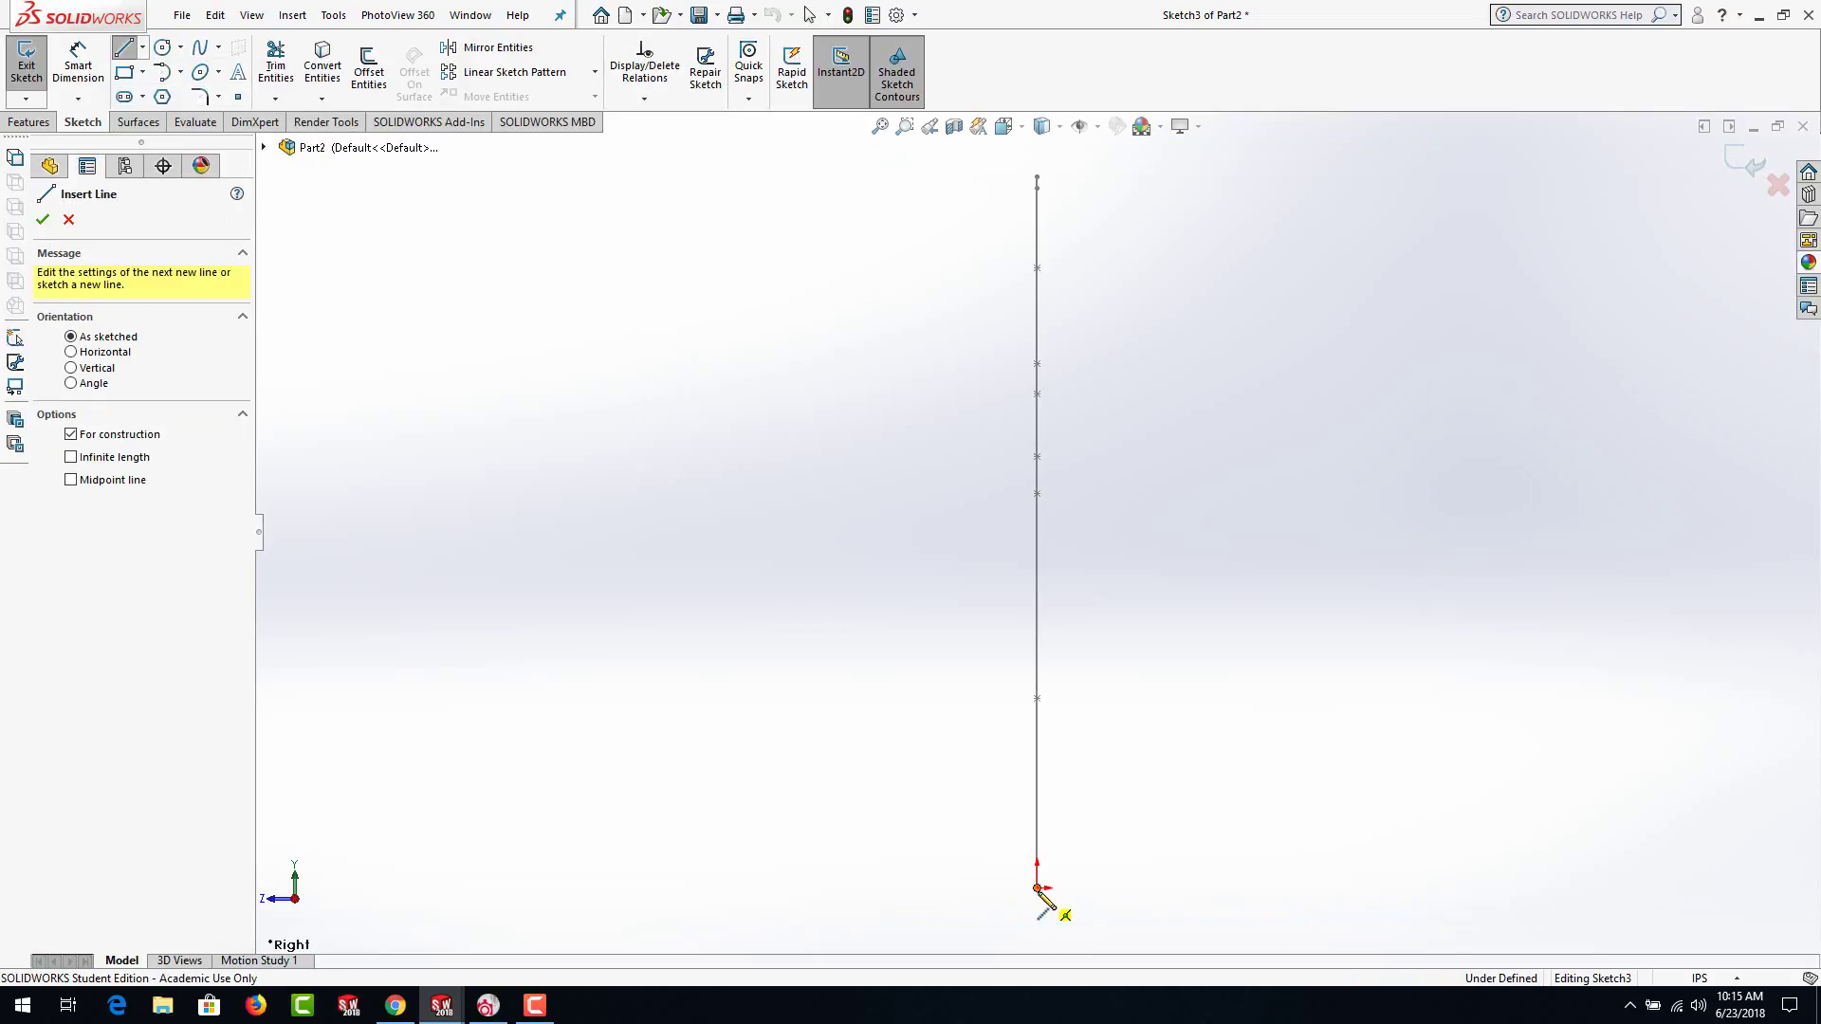
double_click(917, 888)
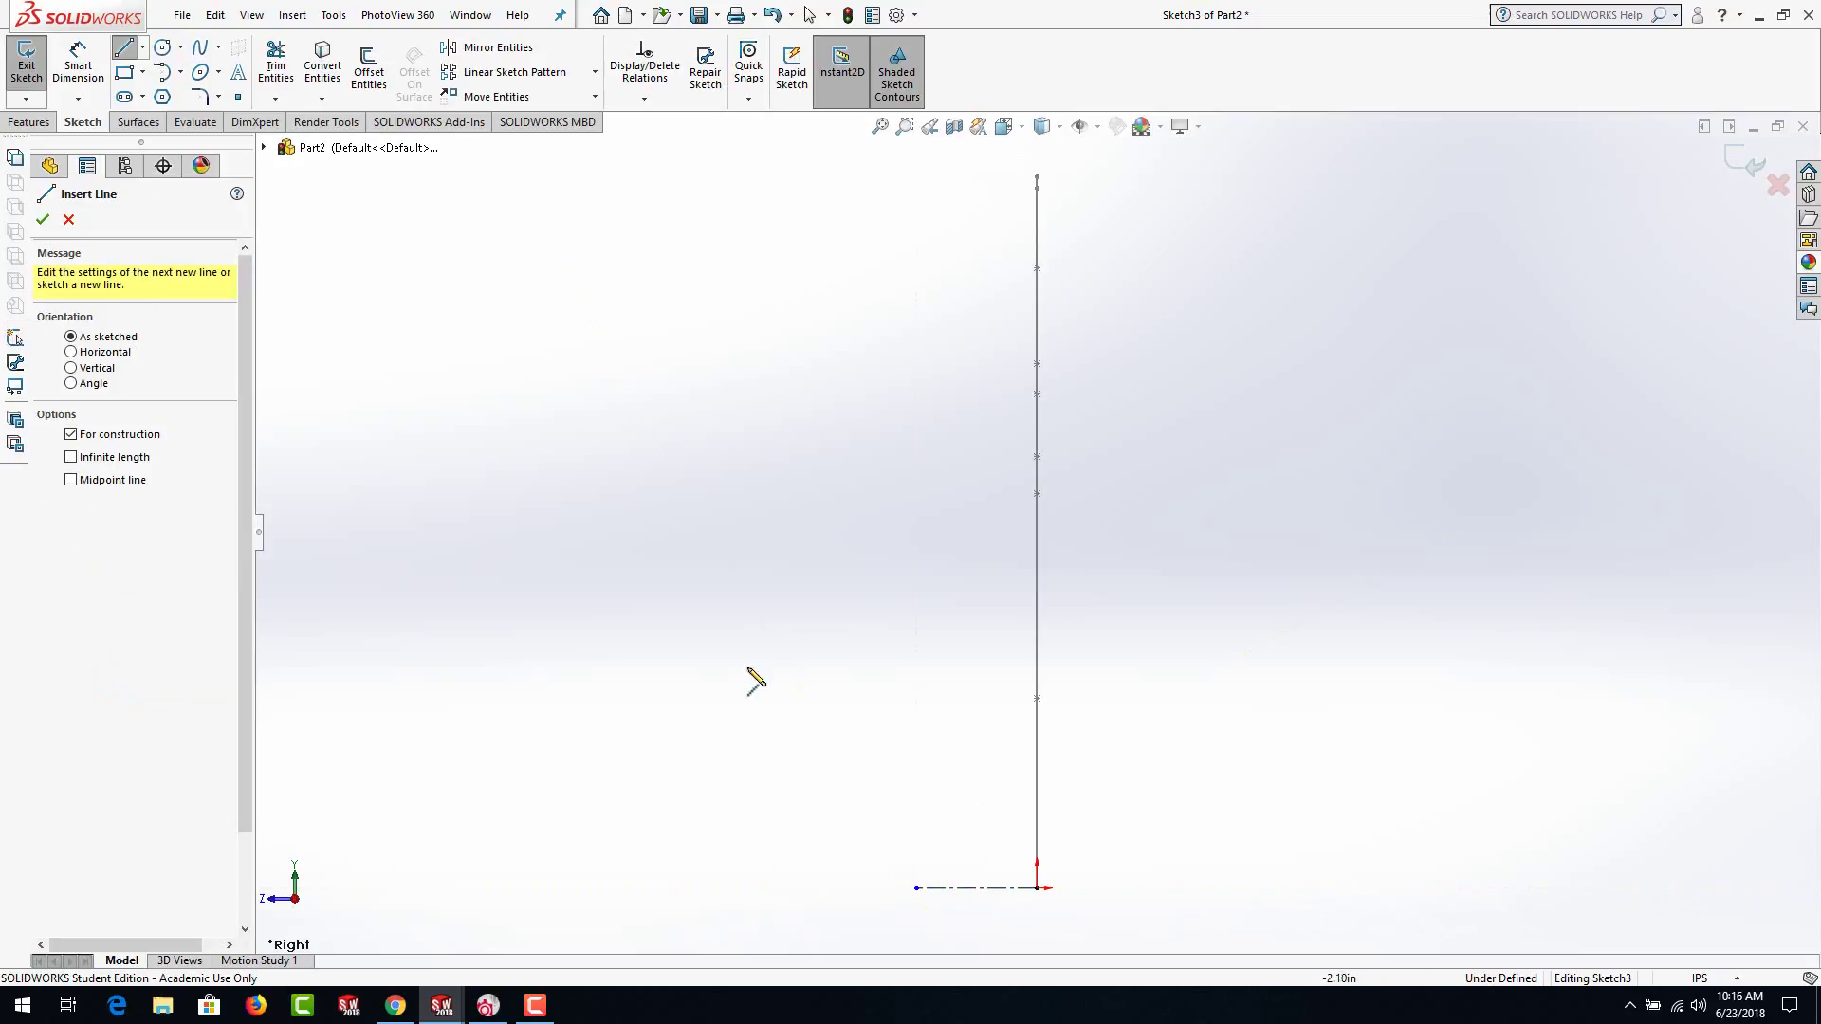
left_click(81, 66)
left_click(977, 888)
left_click(987, 924)
type("1.5")
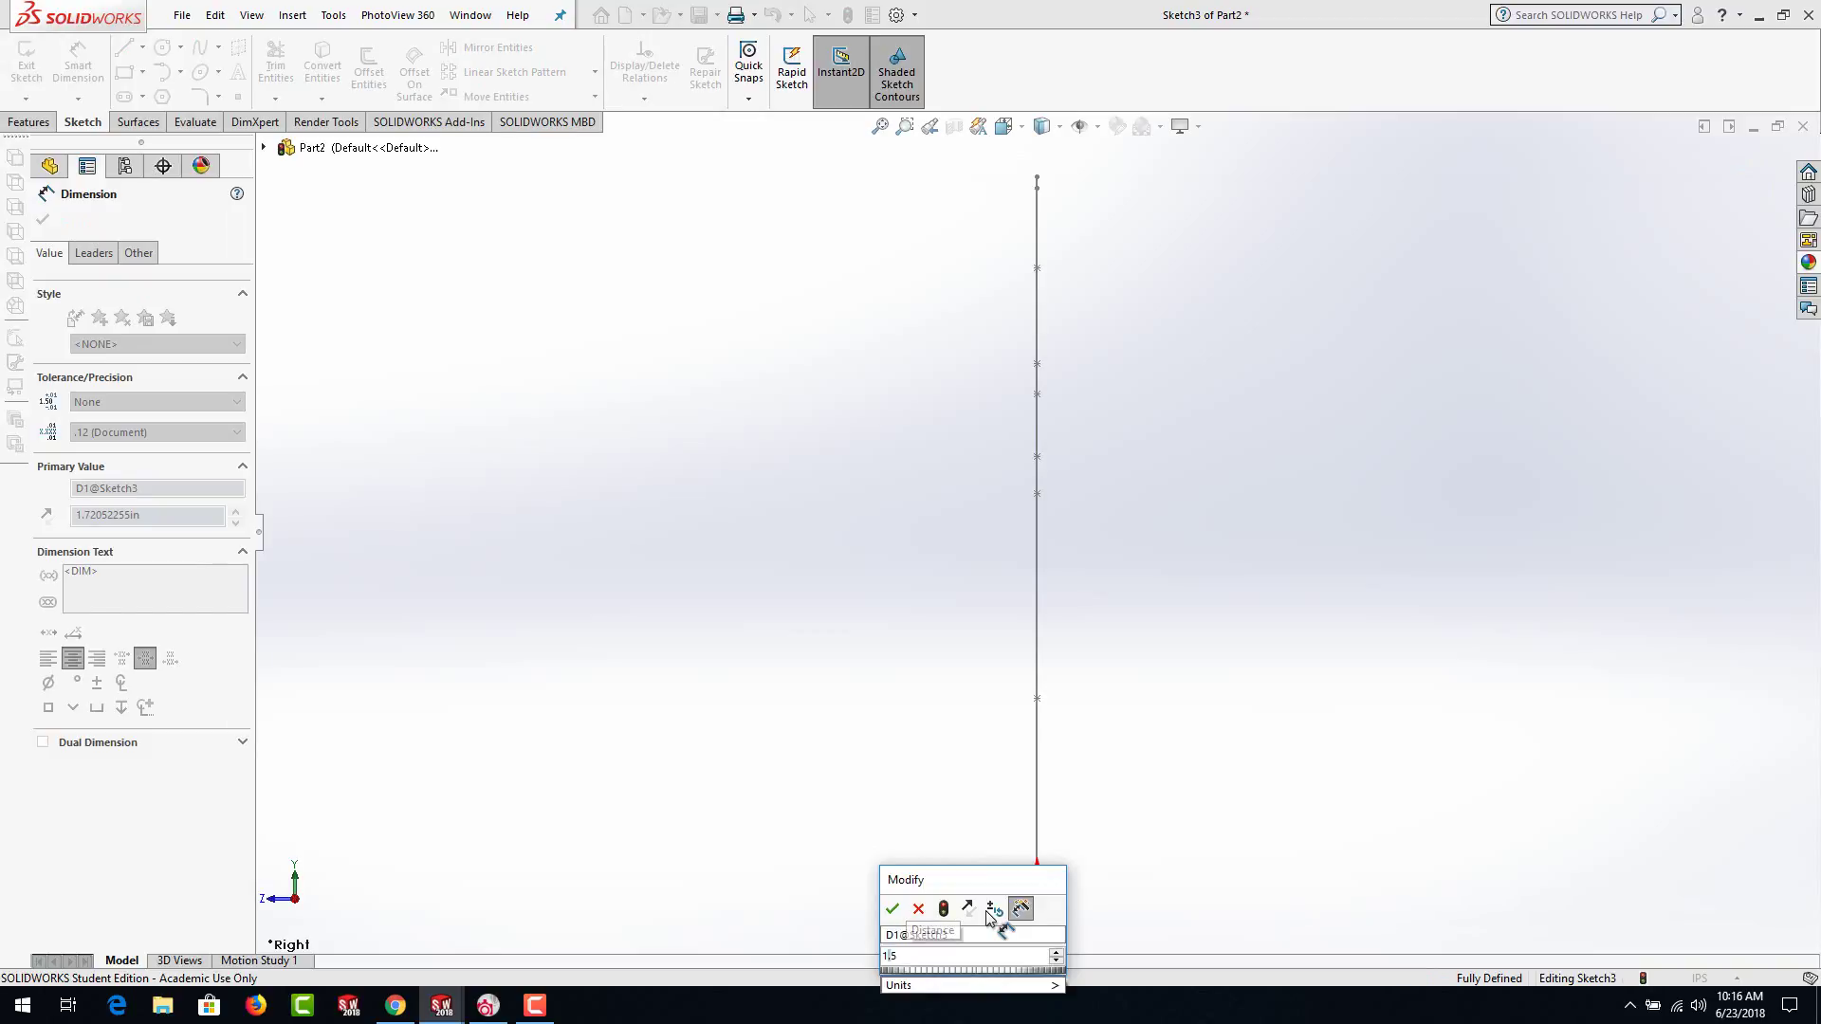
key("Return")
left_click(953, 744)
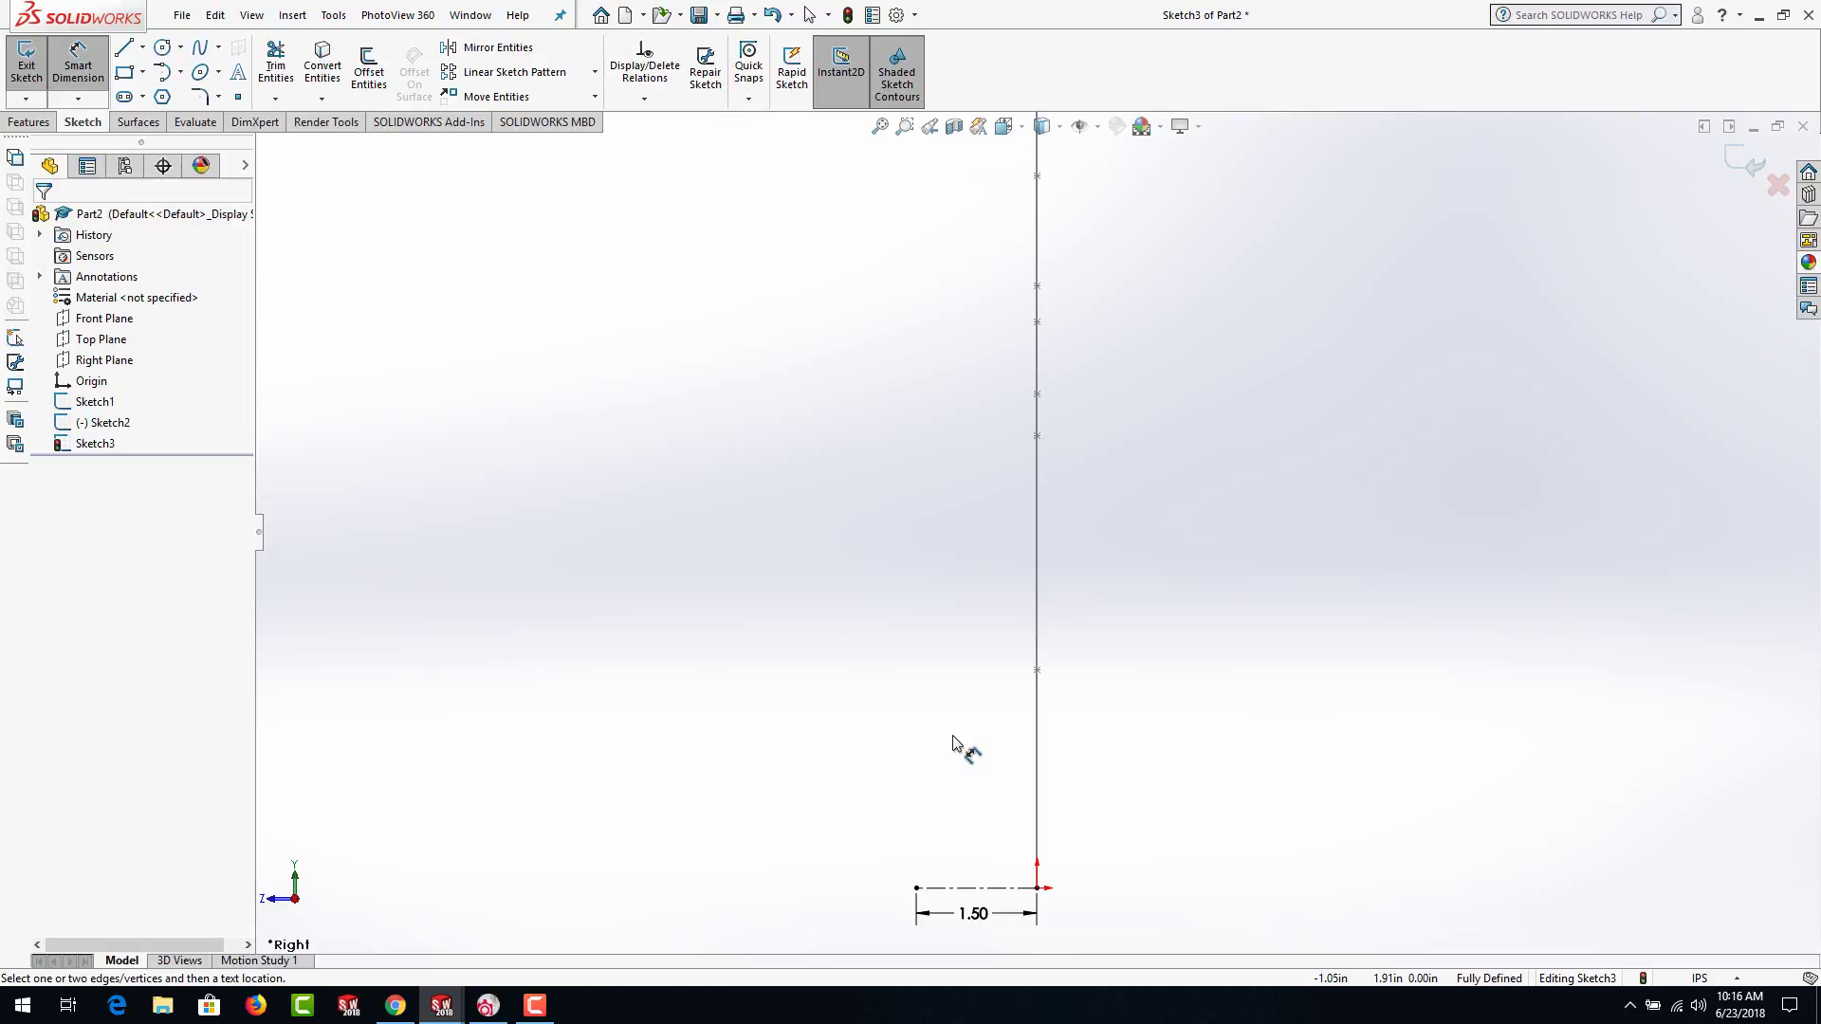
Draw a Bezier style spline with six control vertices from the centerline's outer endpoint up to about the top of the path line
left_click(219, 49)
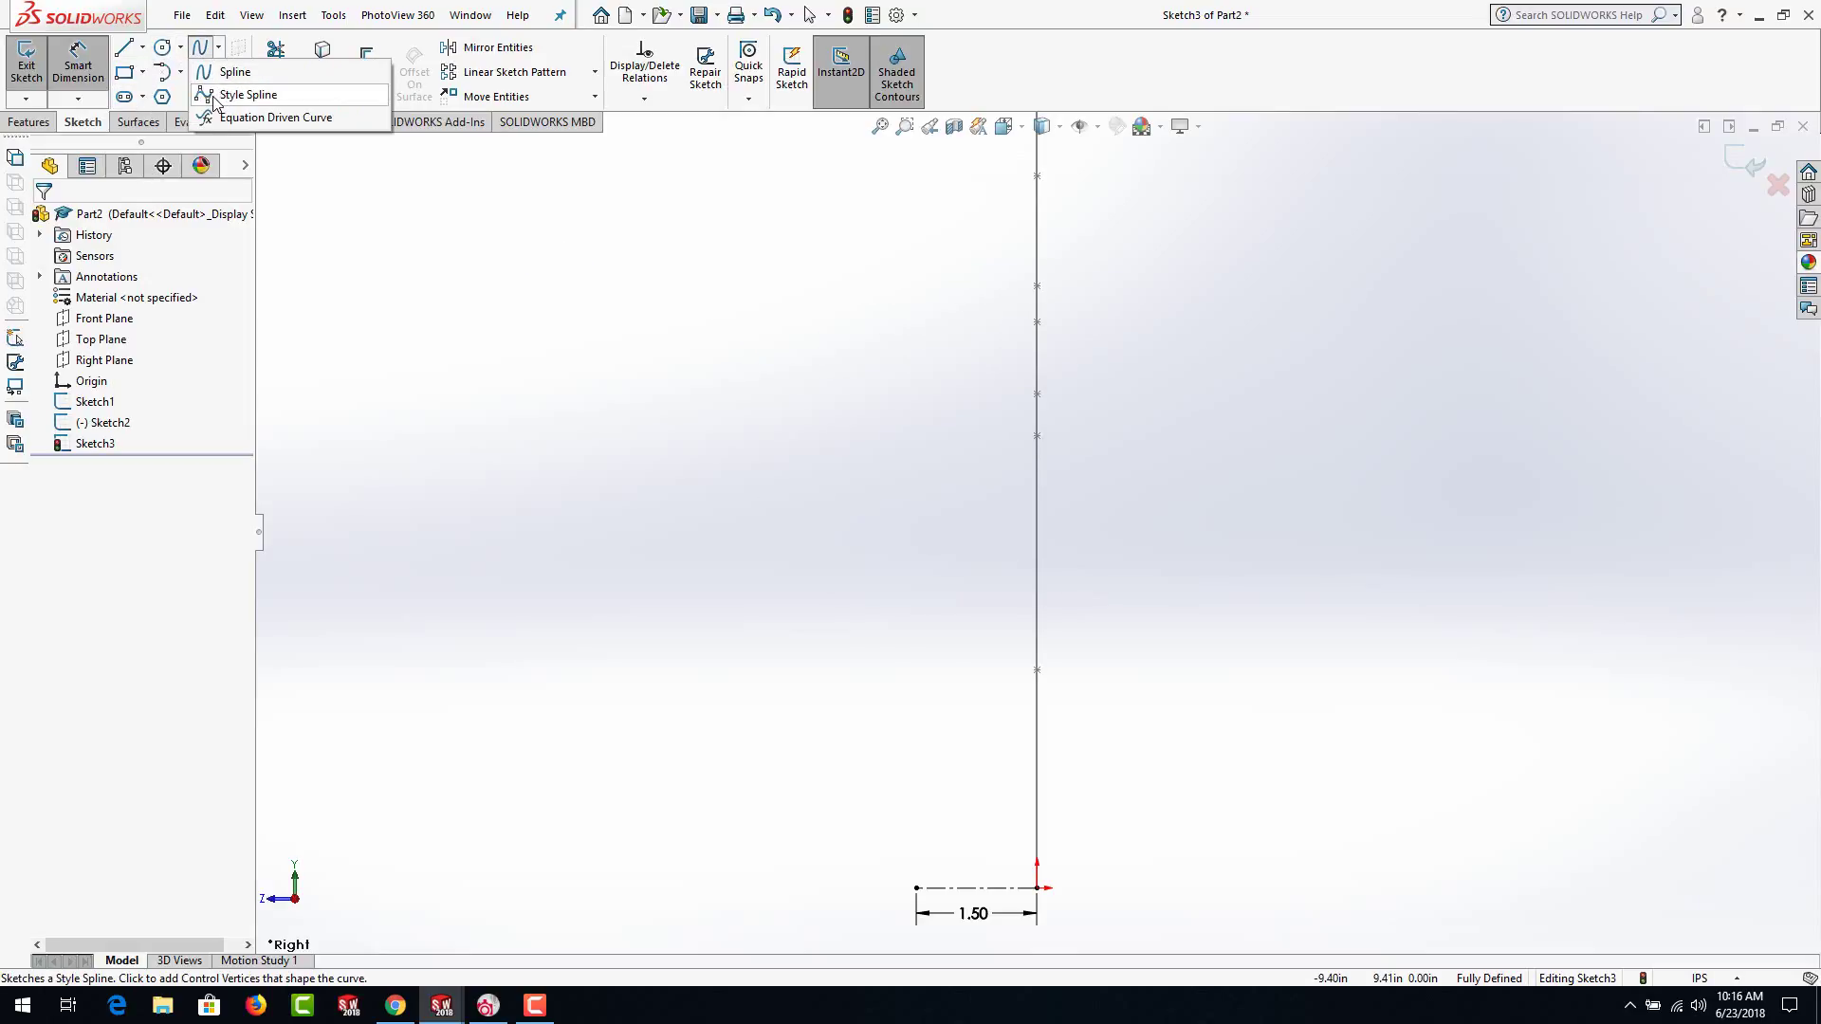
left_click(214, 96)
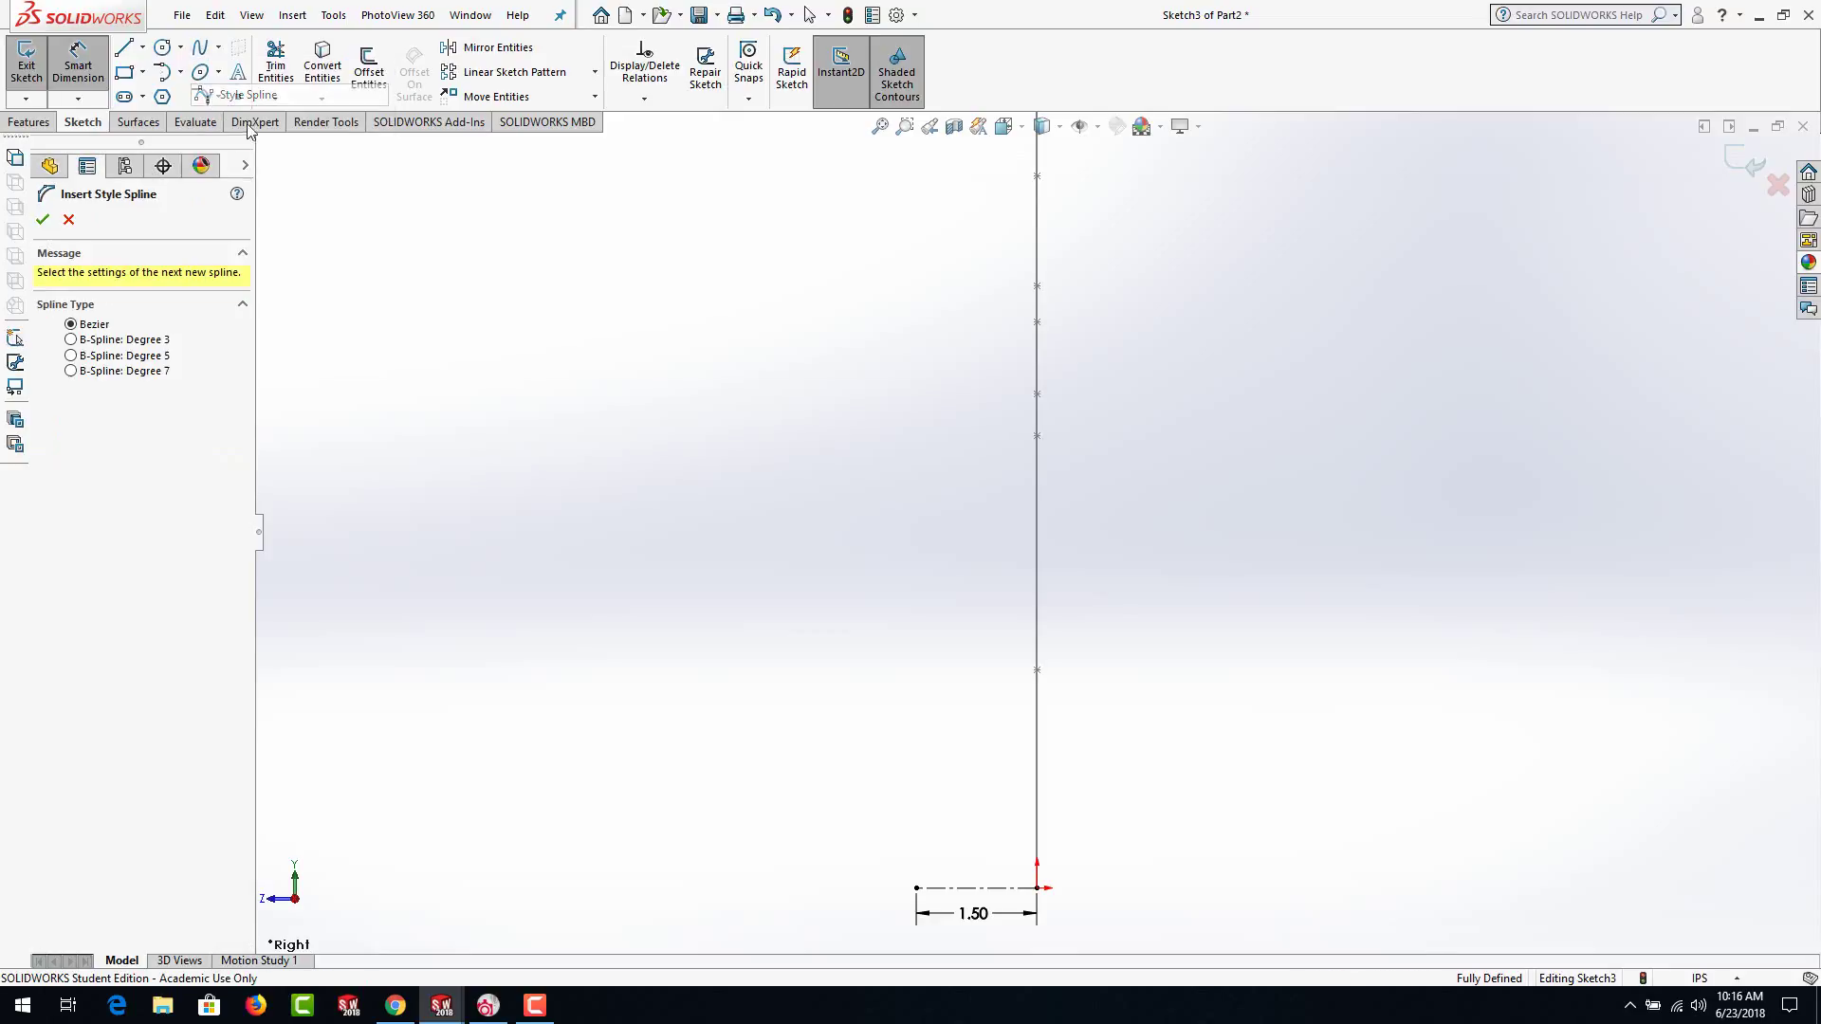
left_click(916, 888)
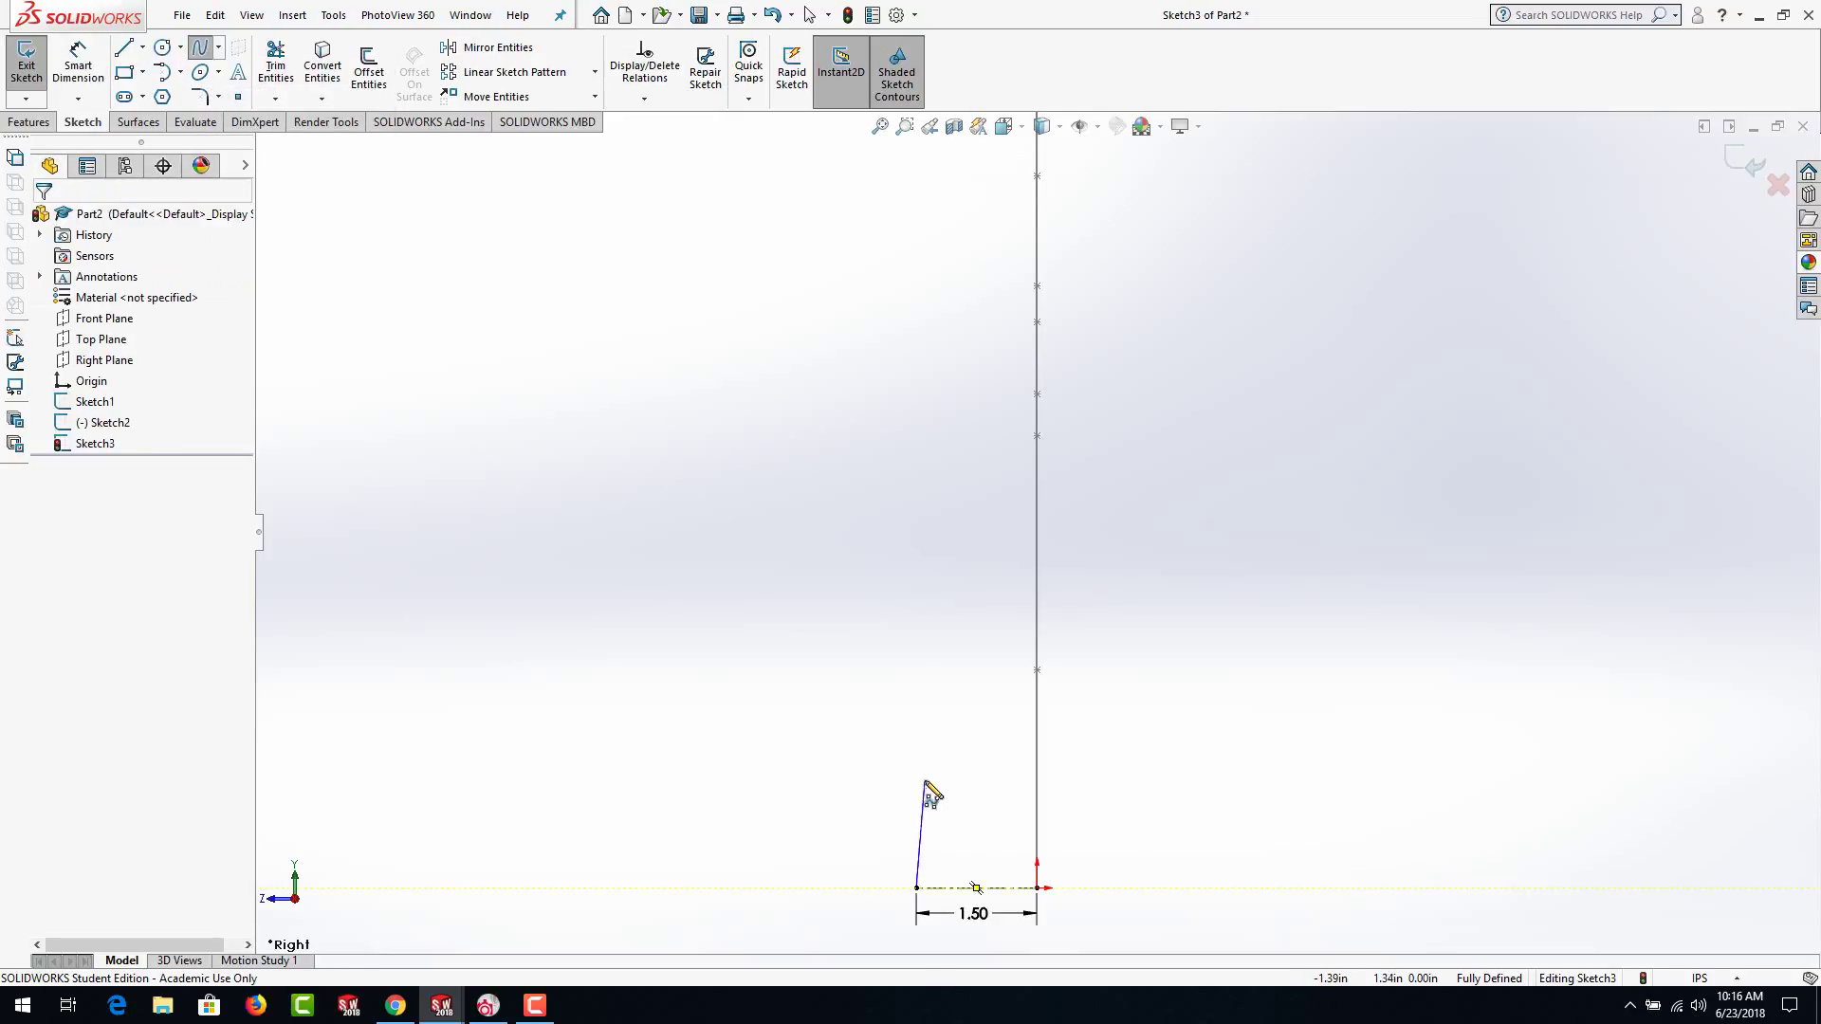
left_click(916, 725)
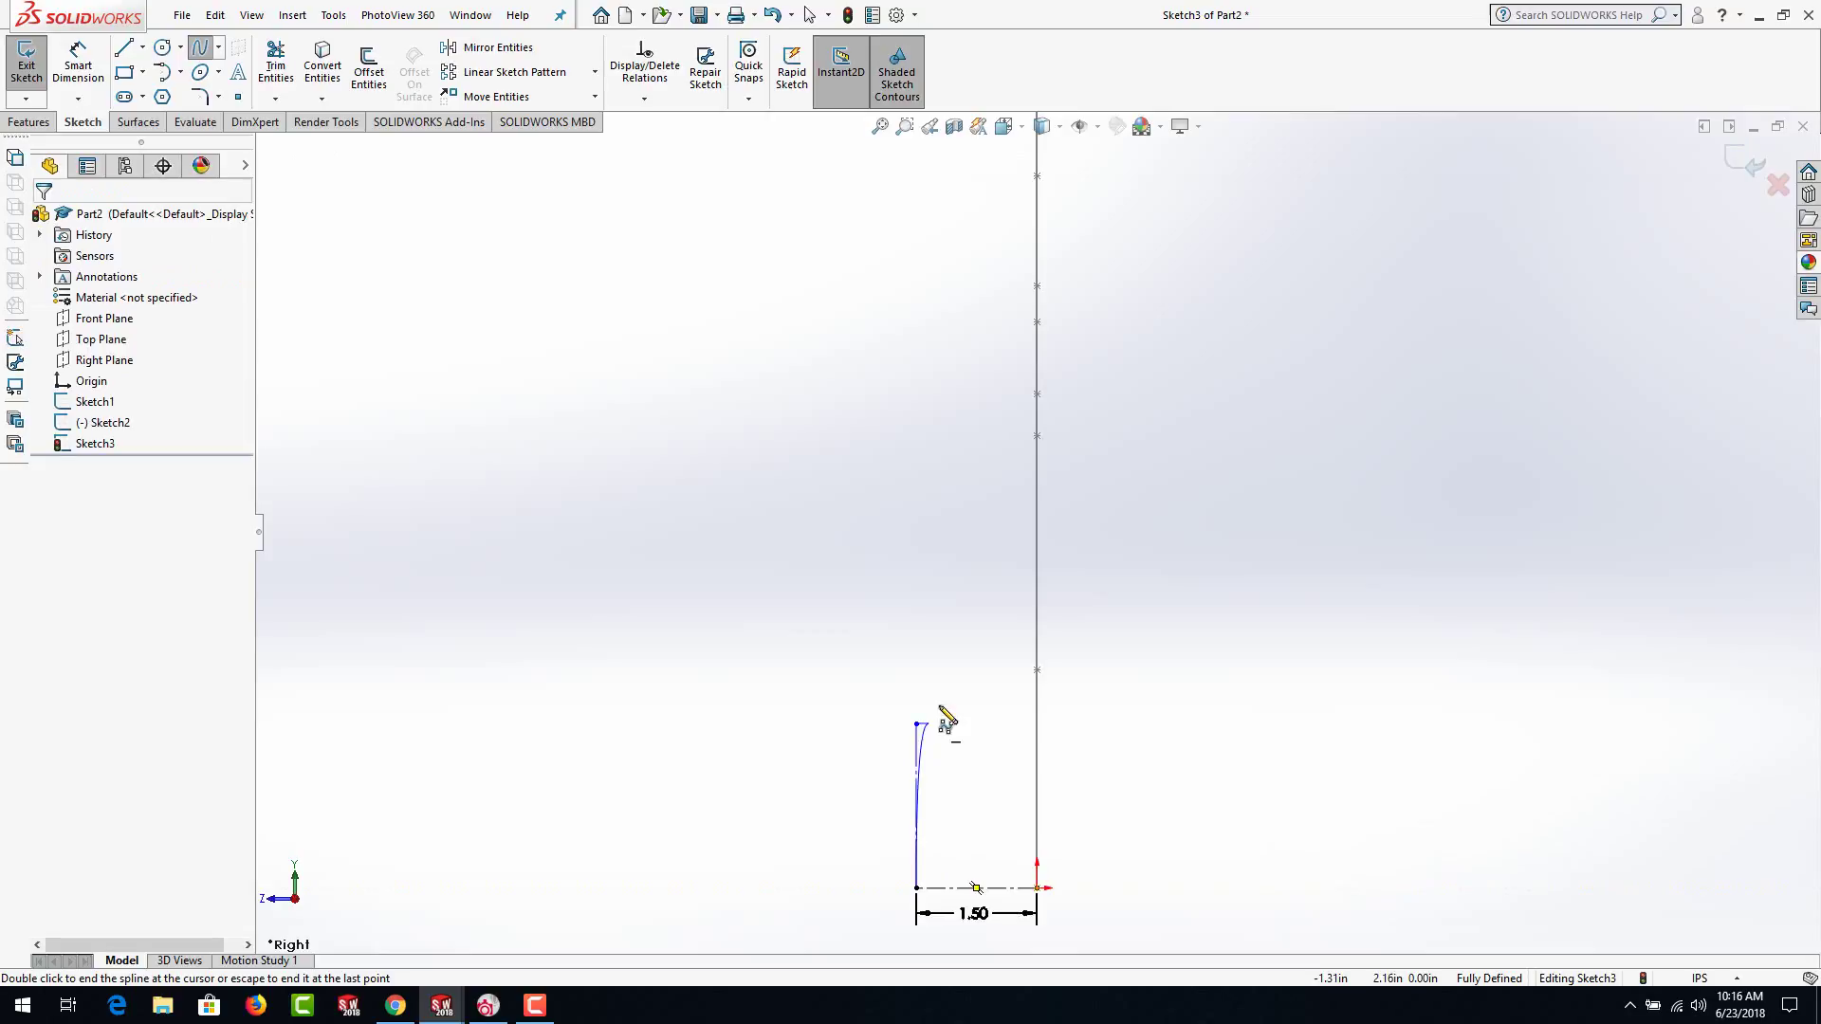
left_click(977, 456)
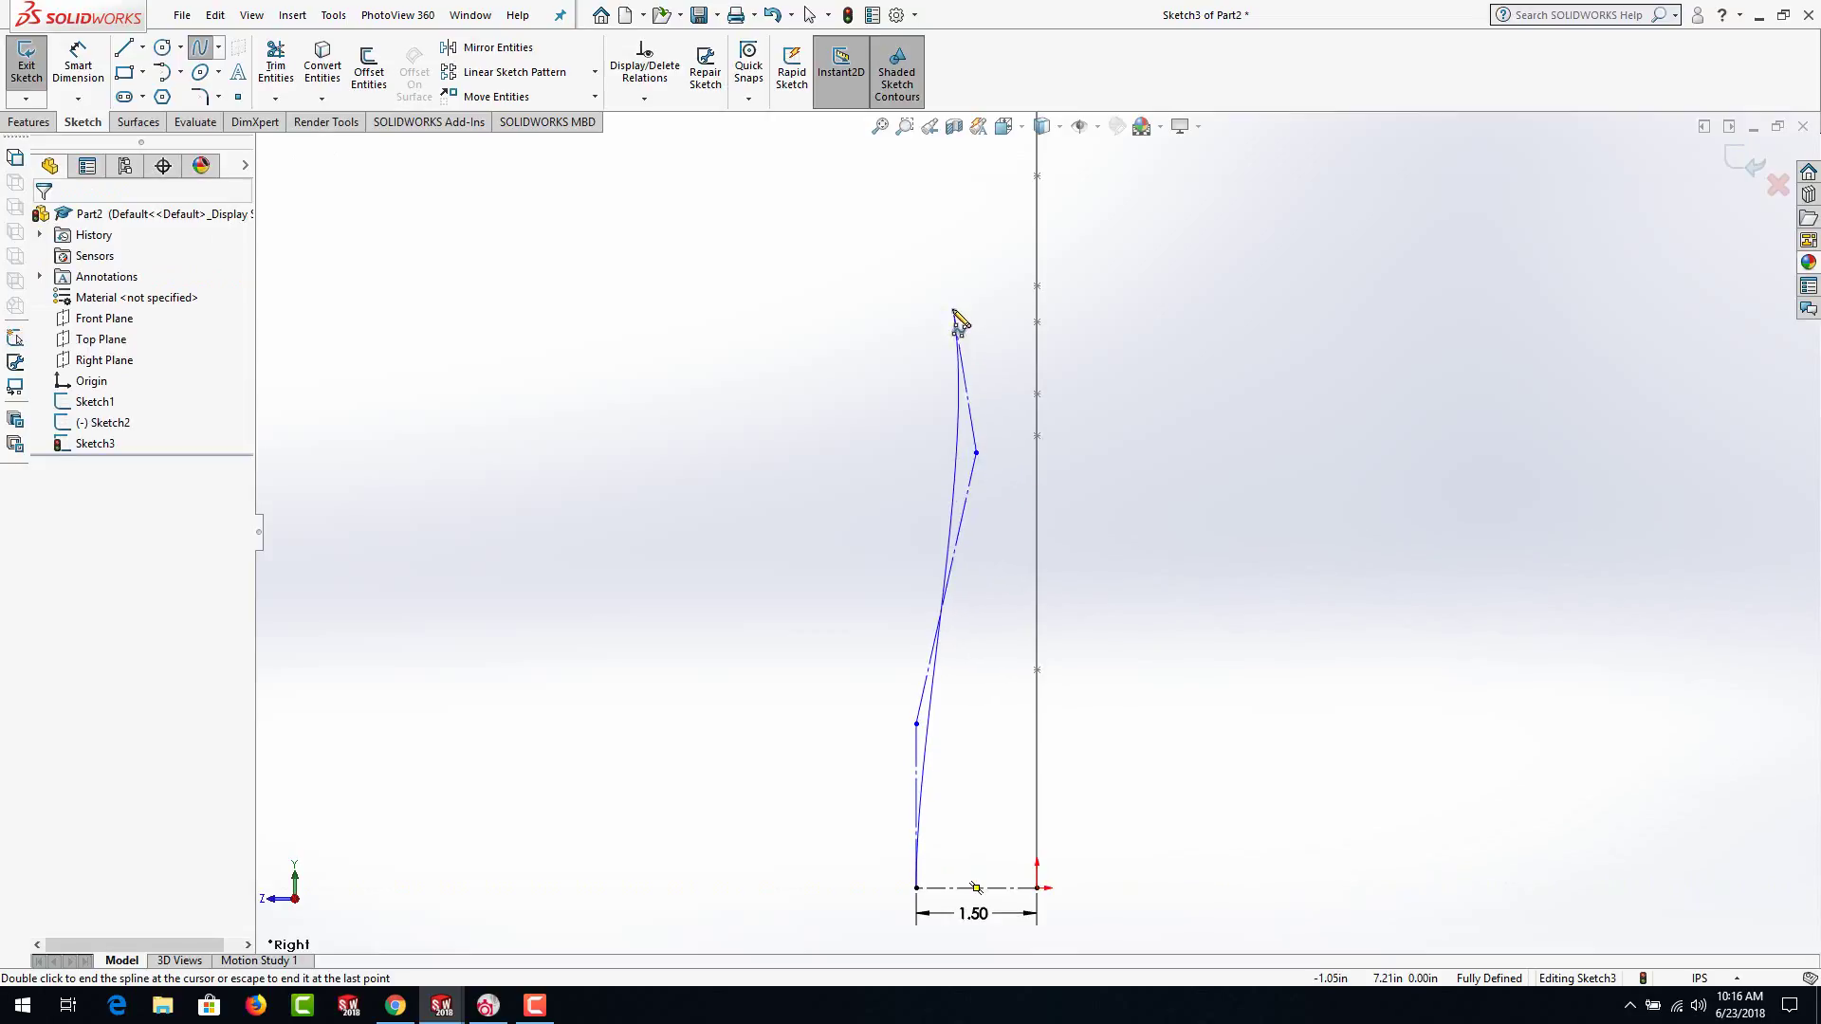
left_click(953, 296)
scroll(910, 398, "up", 2)
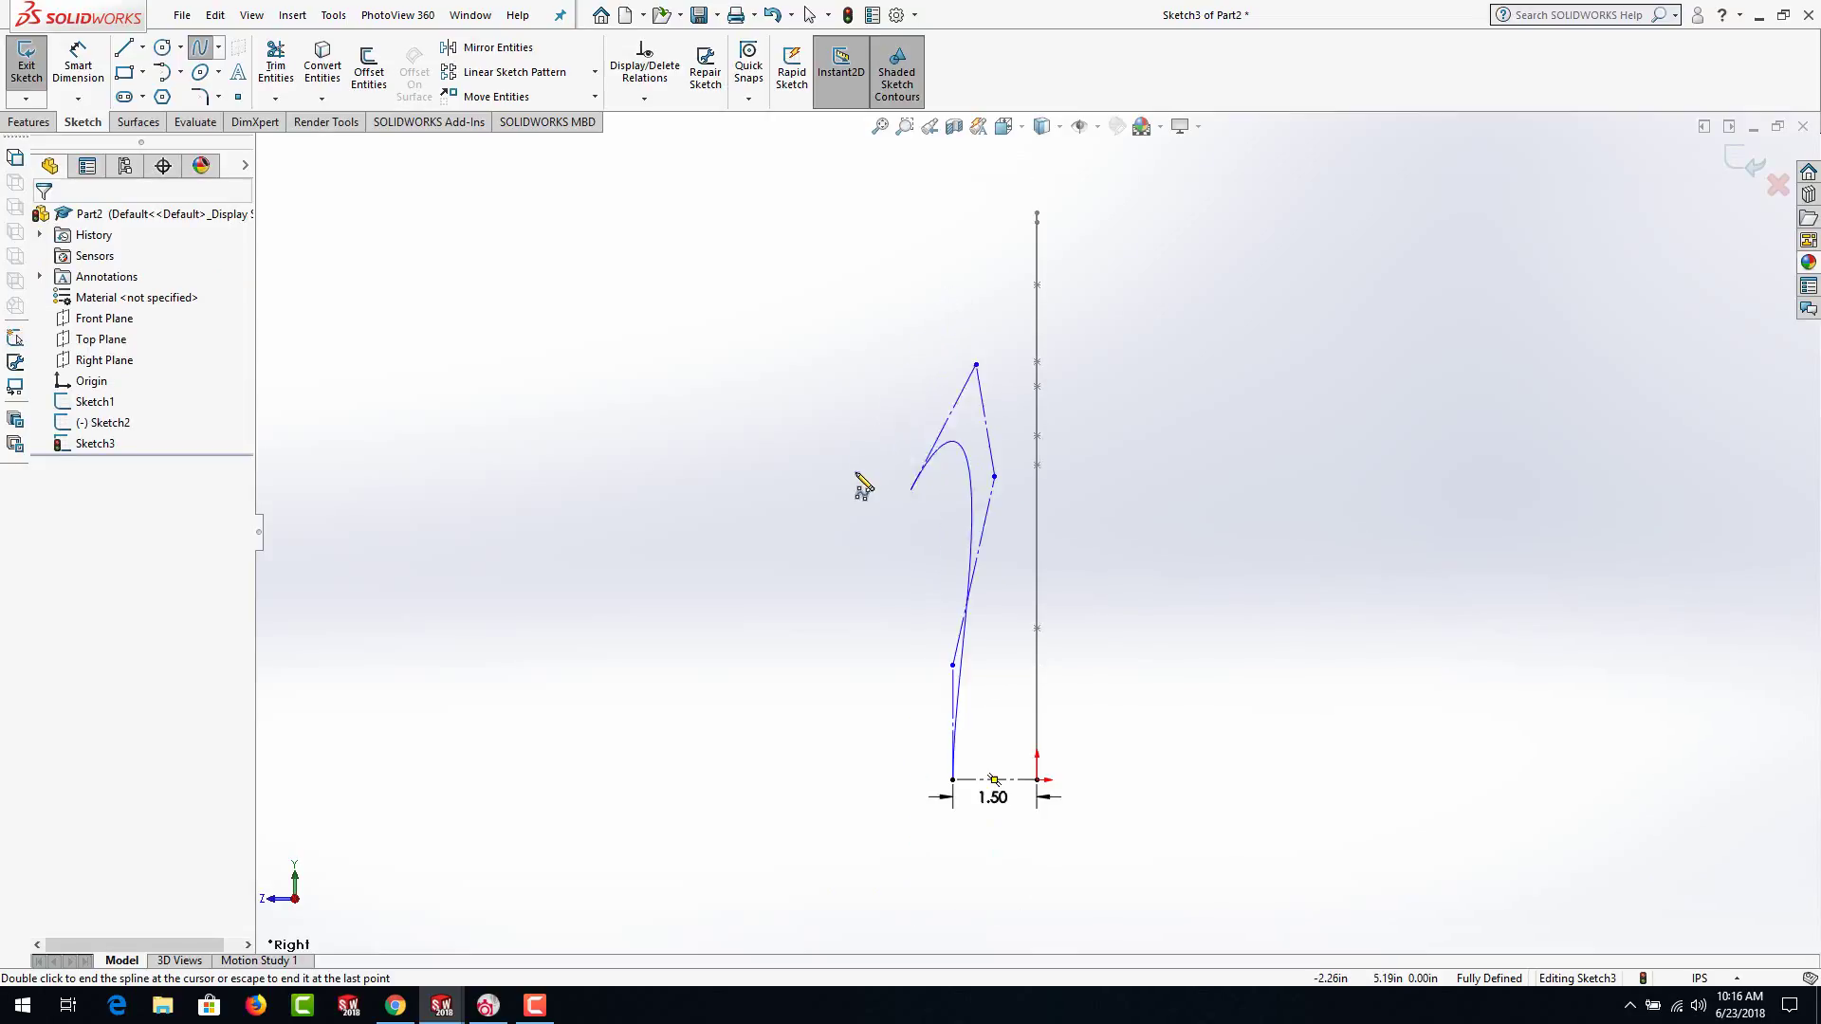
left_click(942, 277)
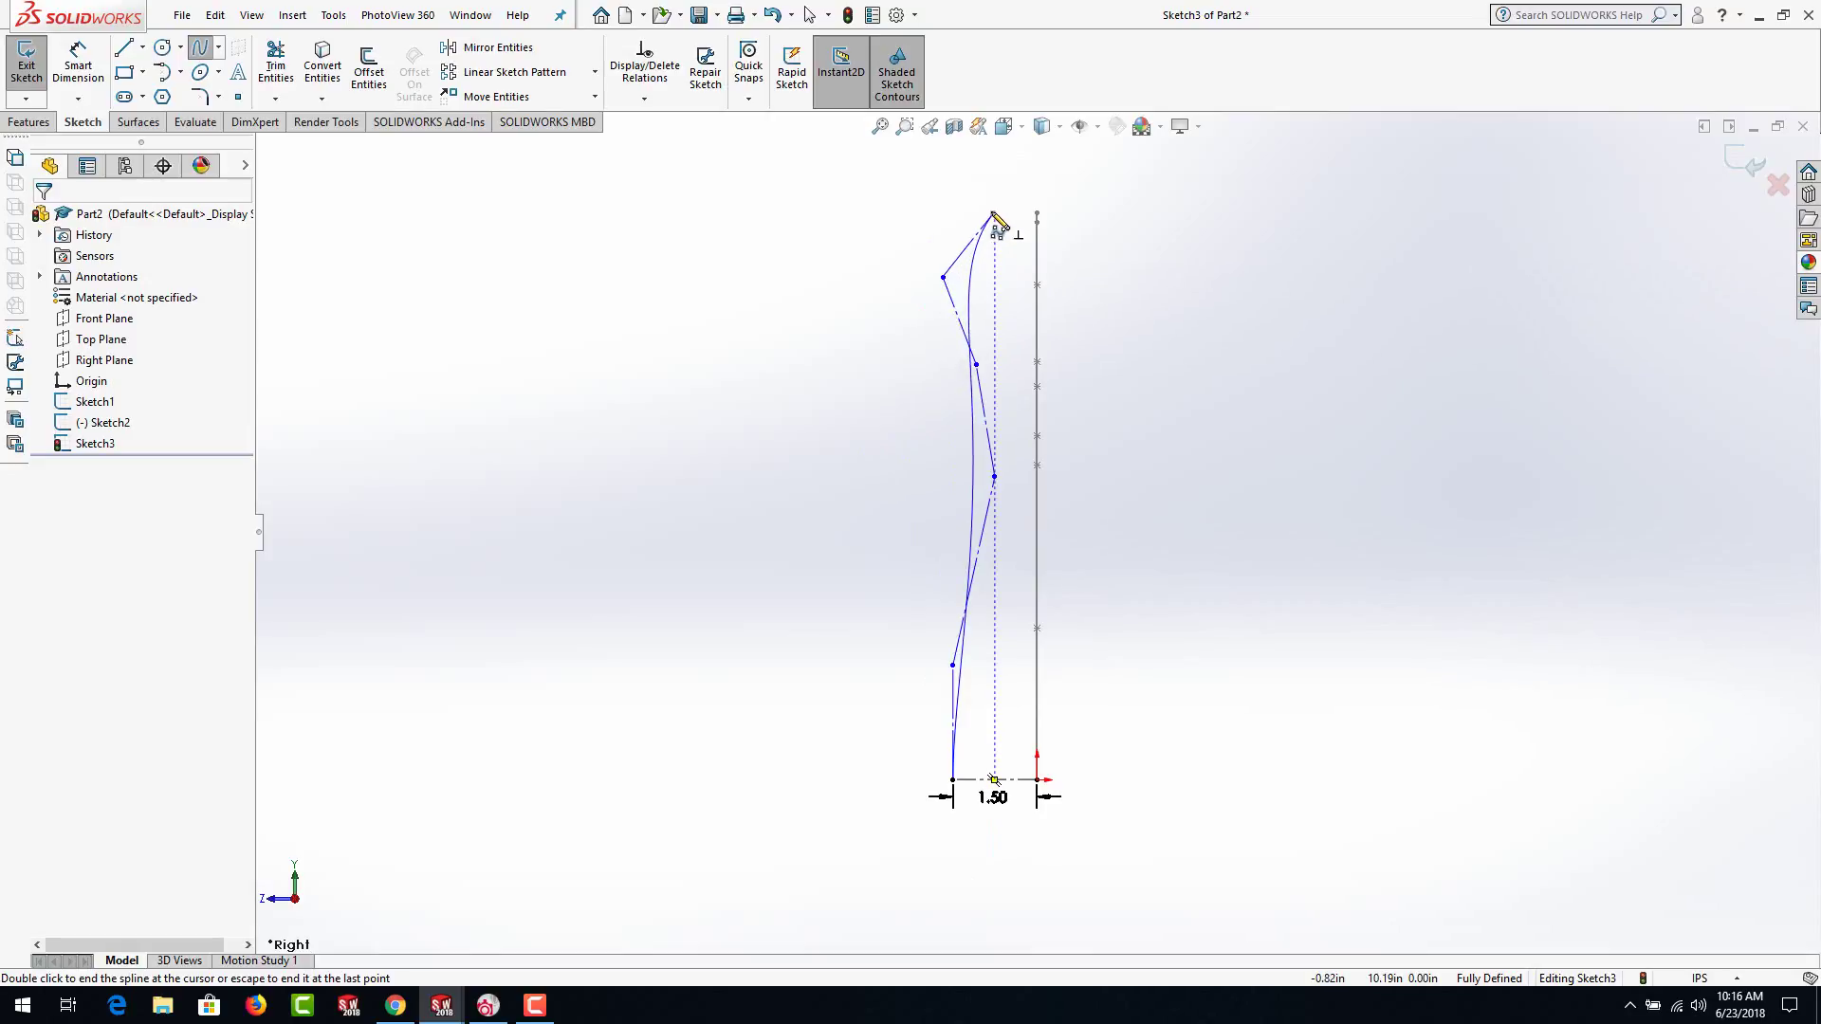
left_click(993, 210)
key("Escape")
Move the new spline's two middle control vertices inward and down, the lower one to about Z 0.62, Y 5.09 in
scroll(1012, 304, "down", 1)
left_click_drag(969, 377, 985, 410)
left_click_drag(991, 512, 1001, 534)
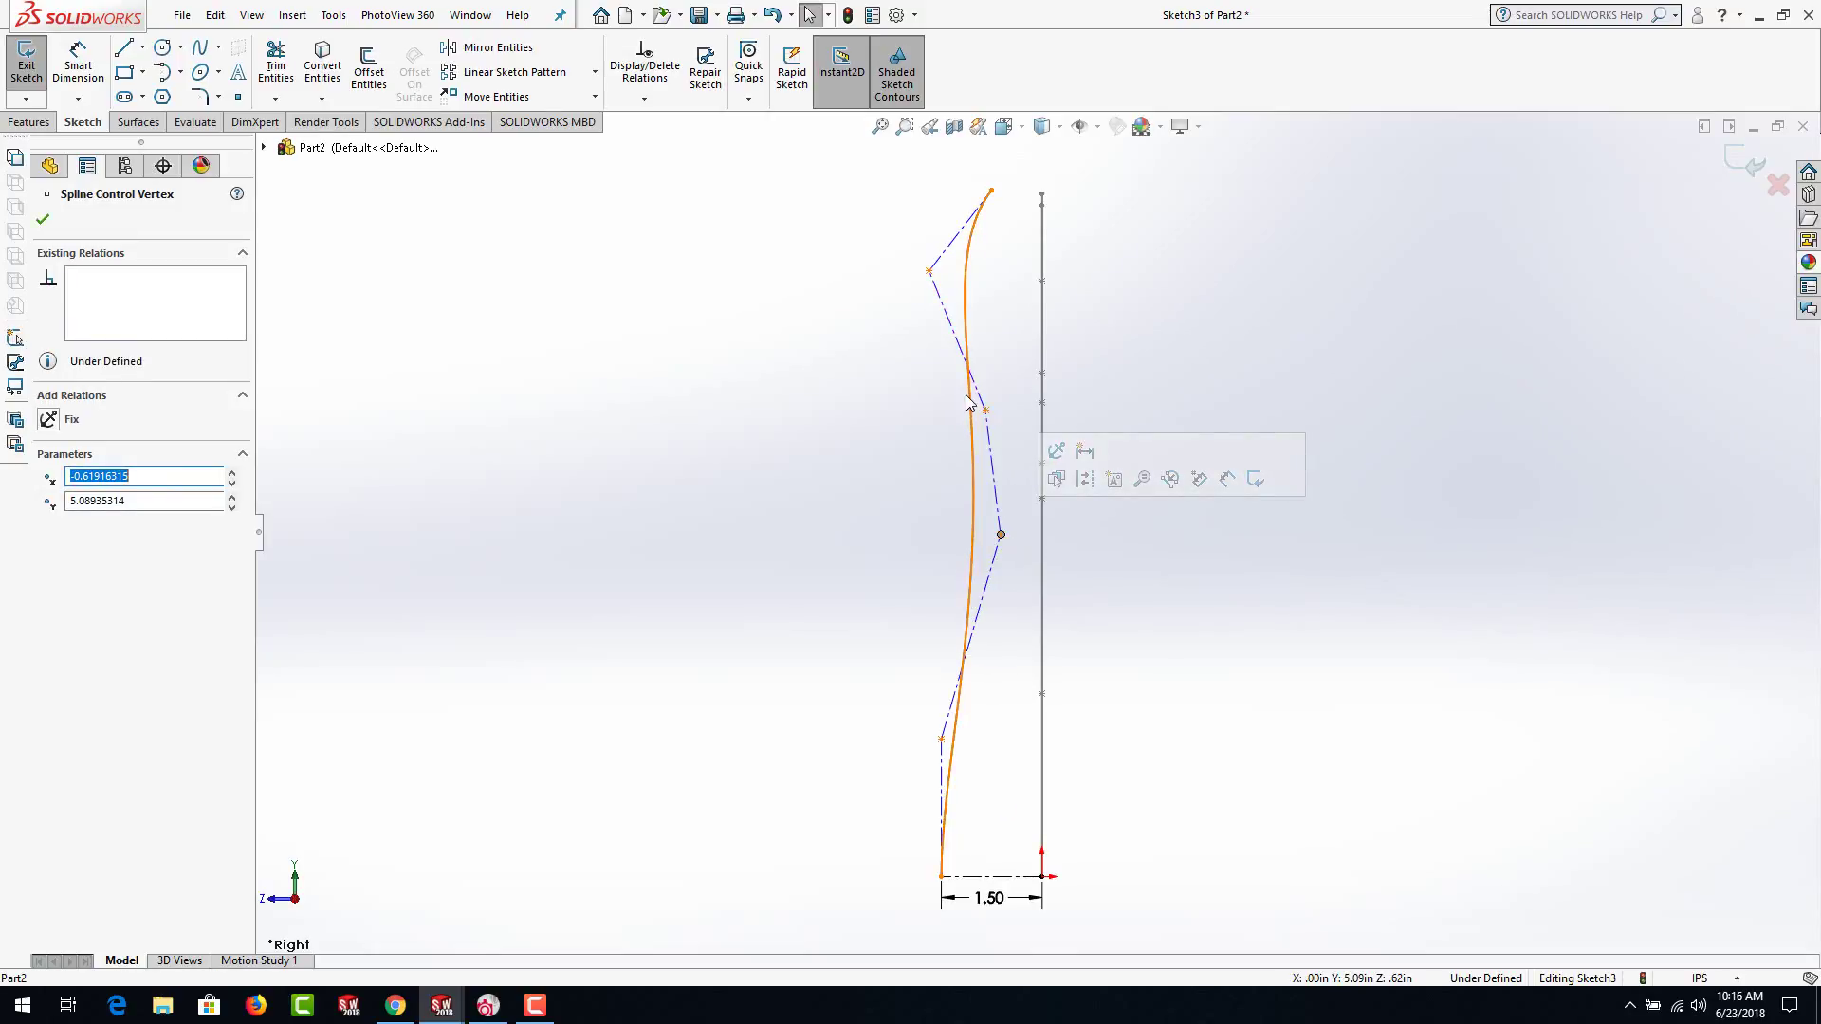
Insert two control vertices on the Right Plane style spline's control polygon, near Y 8.5 in and near Y 4.3 in
right_click(951, 319)
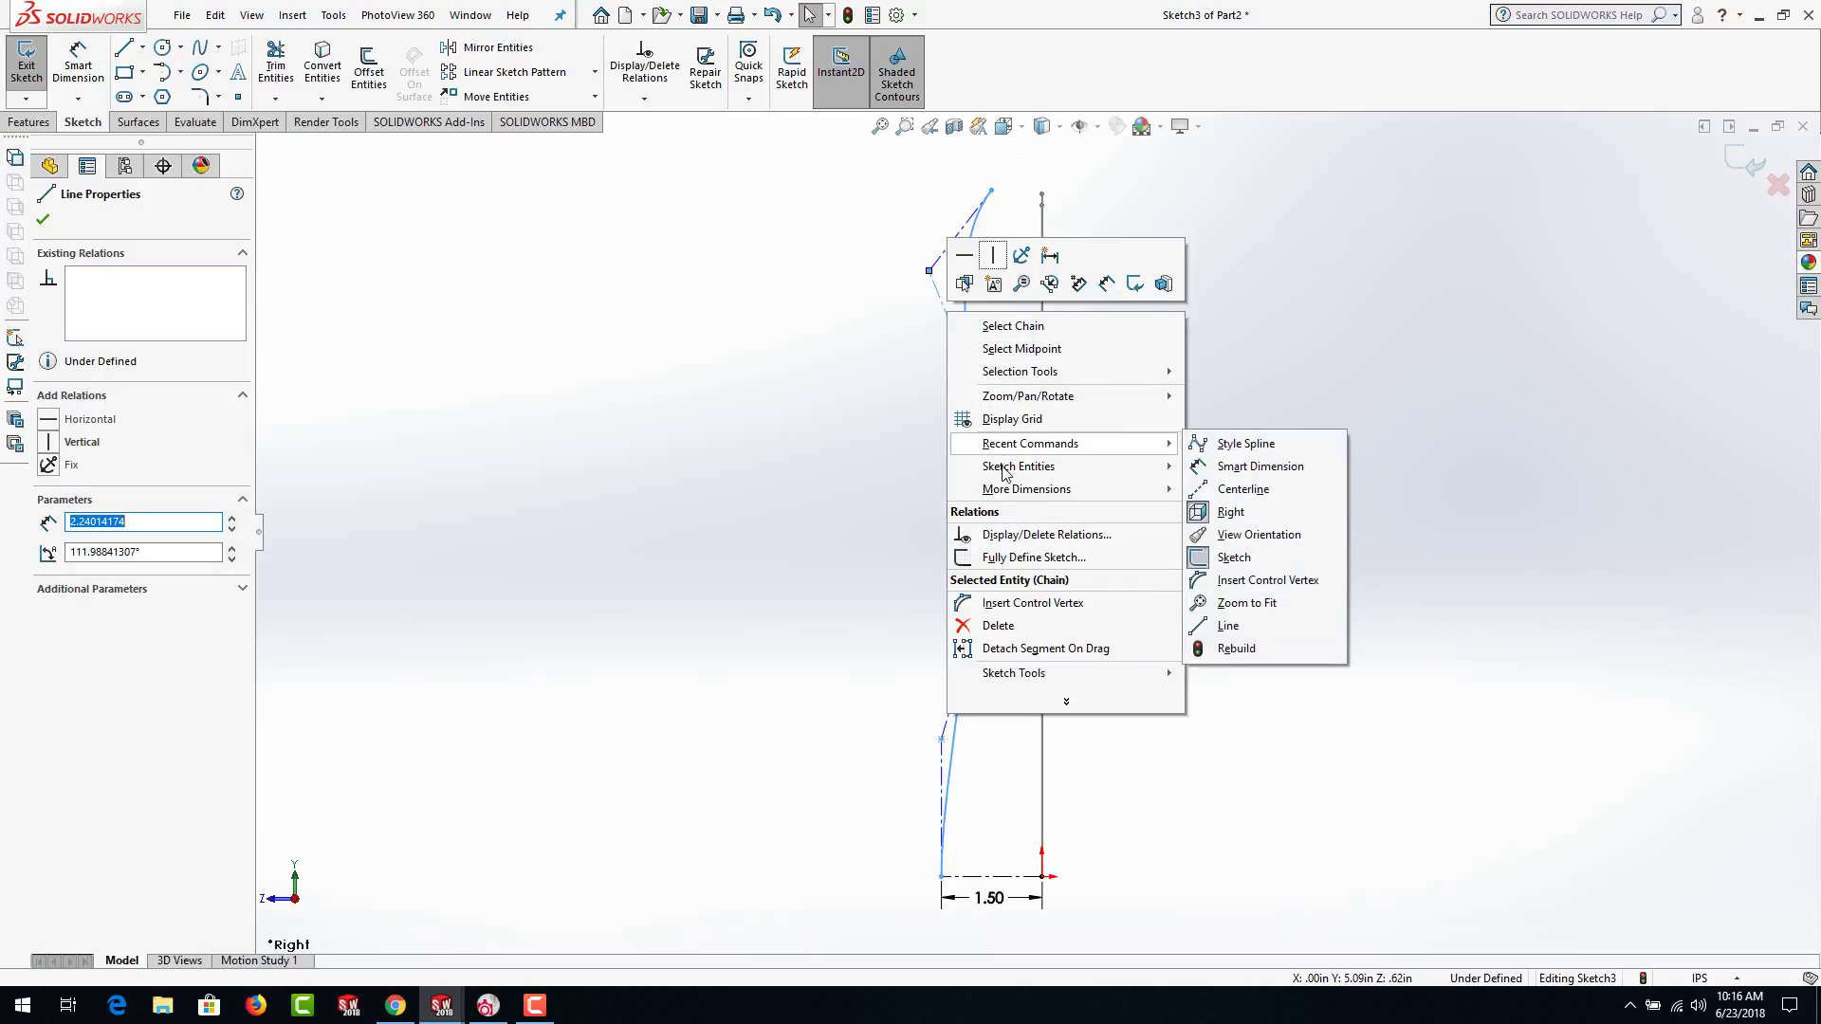
left_click(1010, 602)
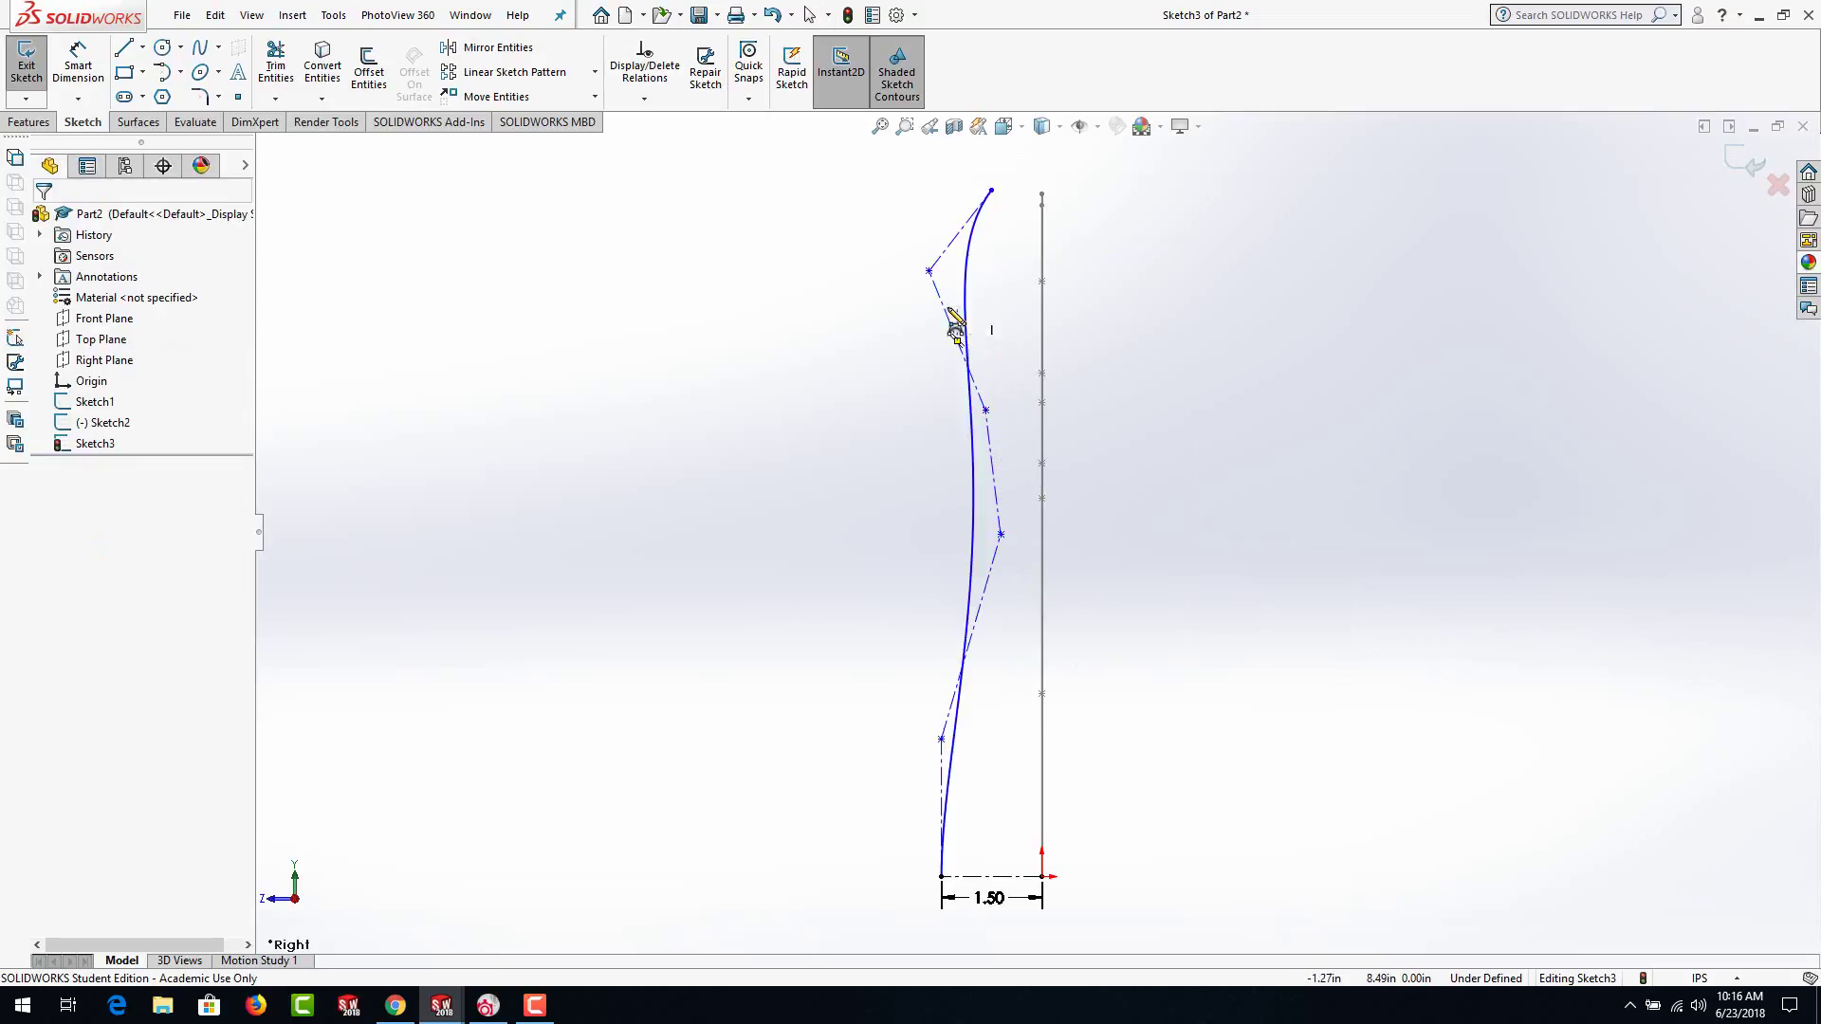
left_click(949, 318)
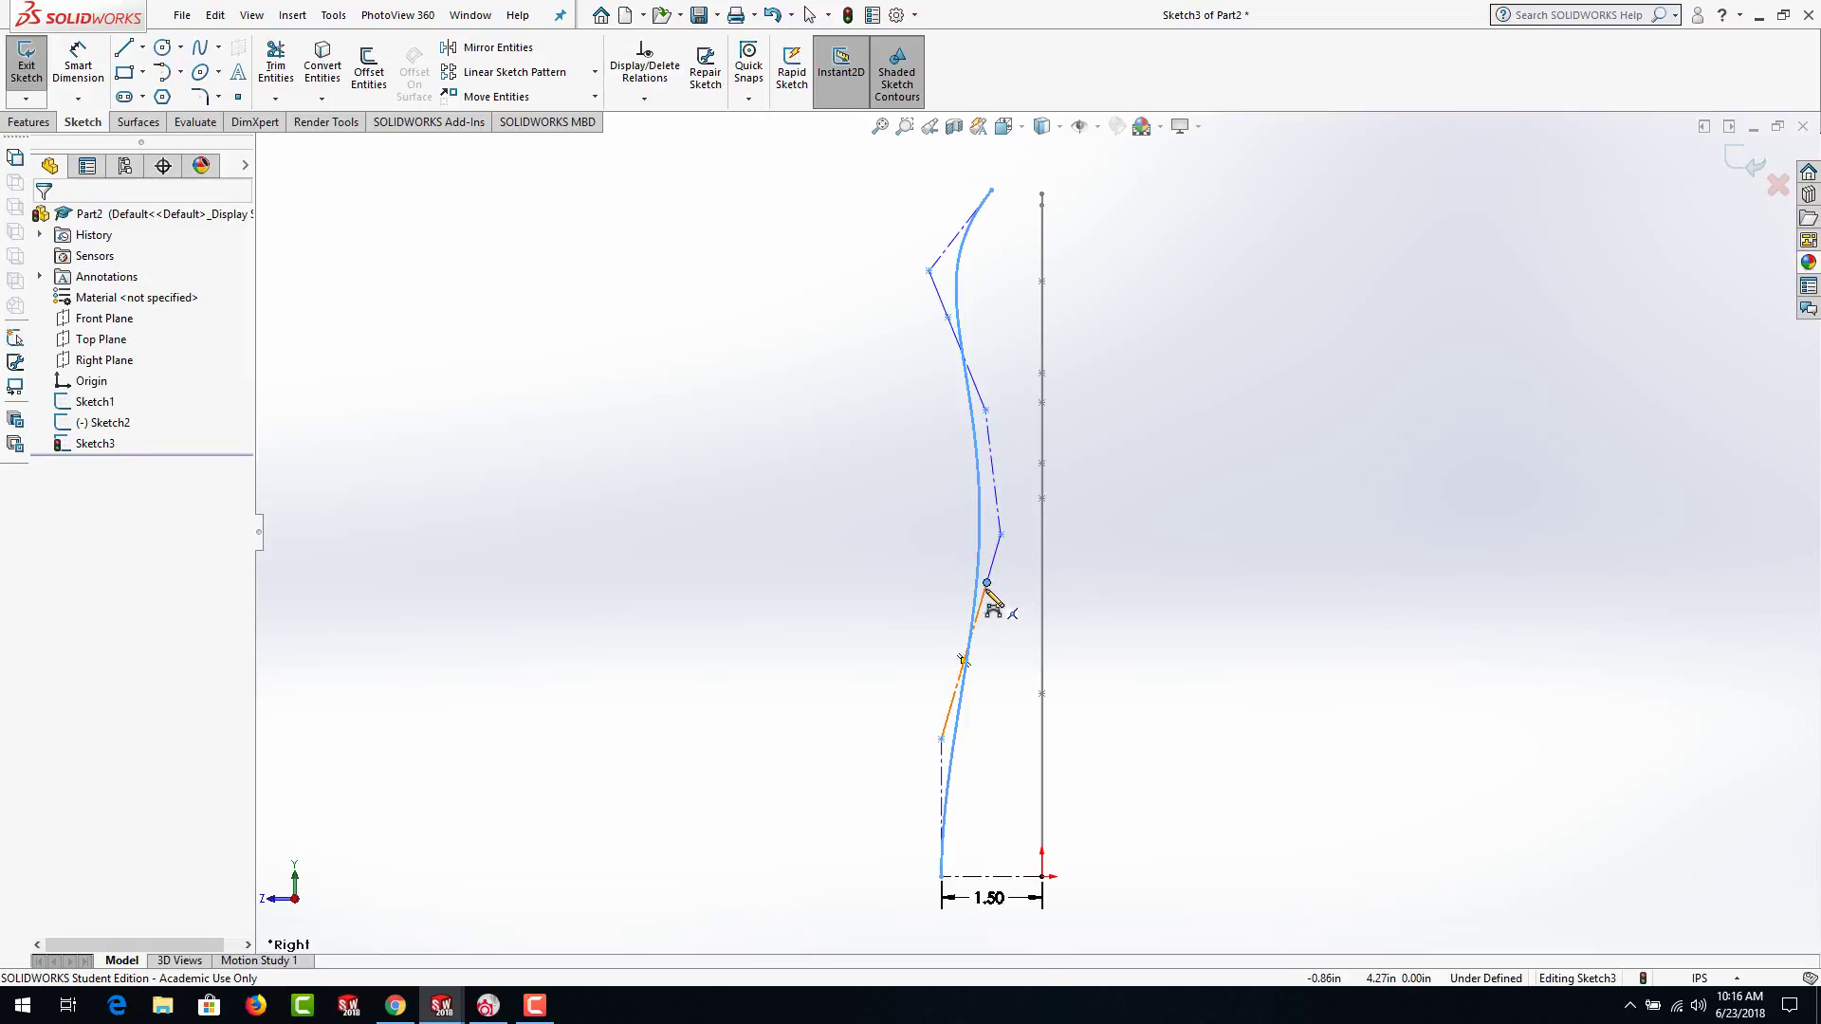
left_click(987, 584)
Move the new lower control vertex outward to about Z 1.79, Y 4.06 in, and the two vertices above it inward and up
left_click_drag(986, 584, 922, 603)
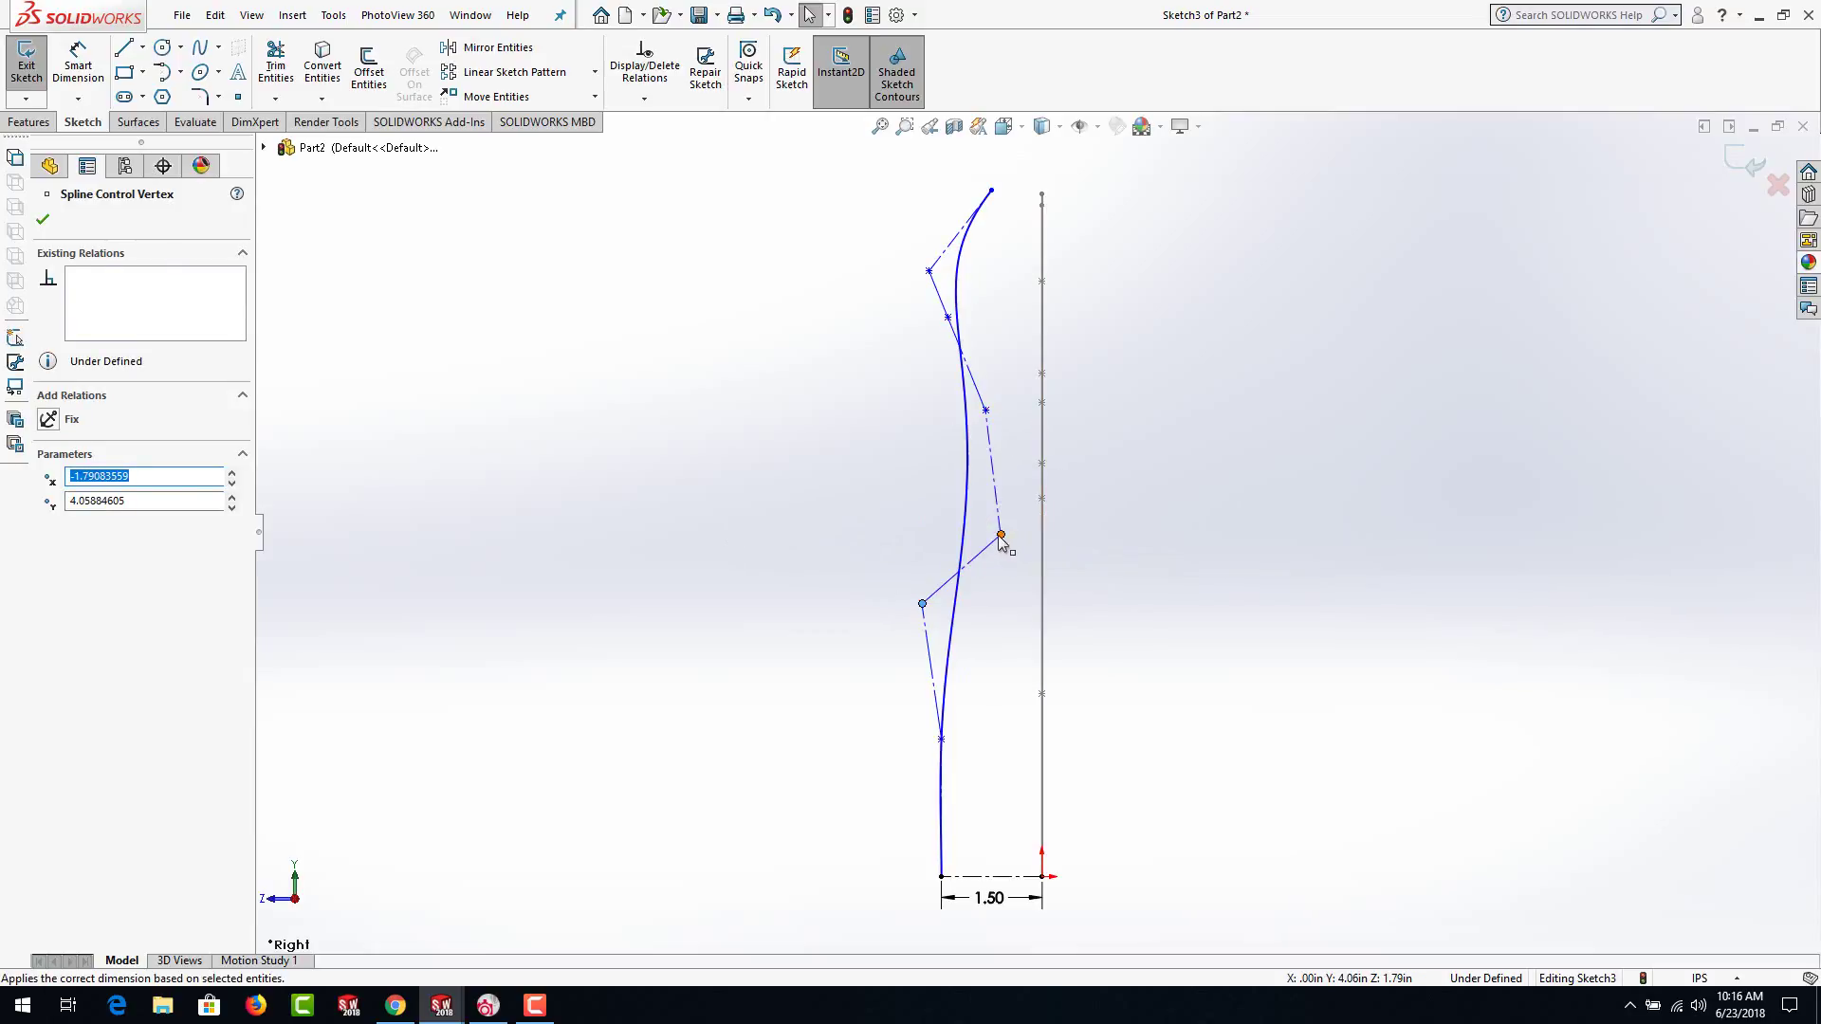
left_click_drag(1002, 537, 1027, 521)
left_click_drag(987, 410, 1014, 388)
Dimension the horizontal distance from the spline's top endpoint to the vertical path line to 1 in
left_click(78, 68)
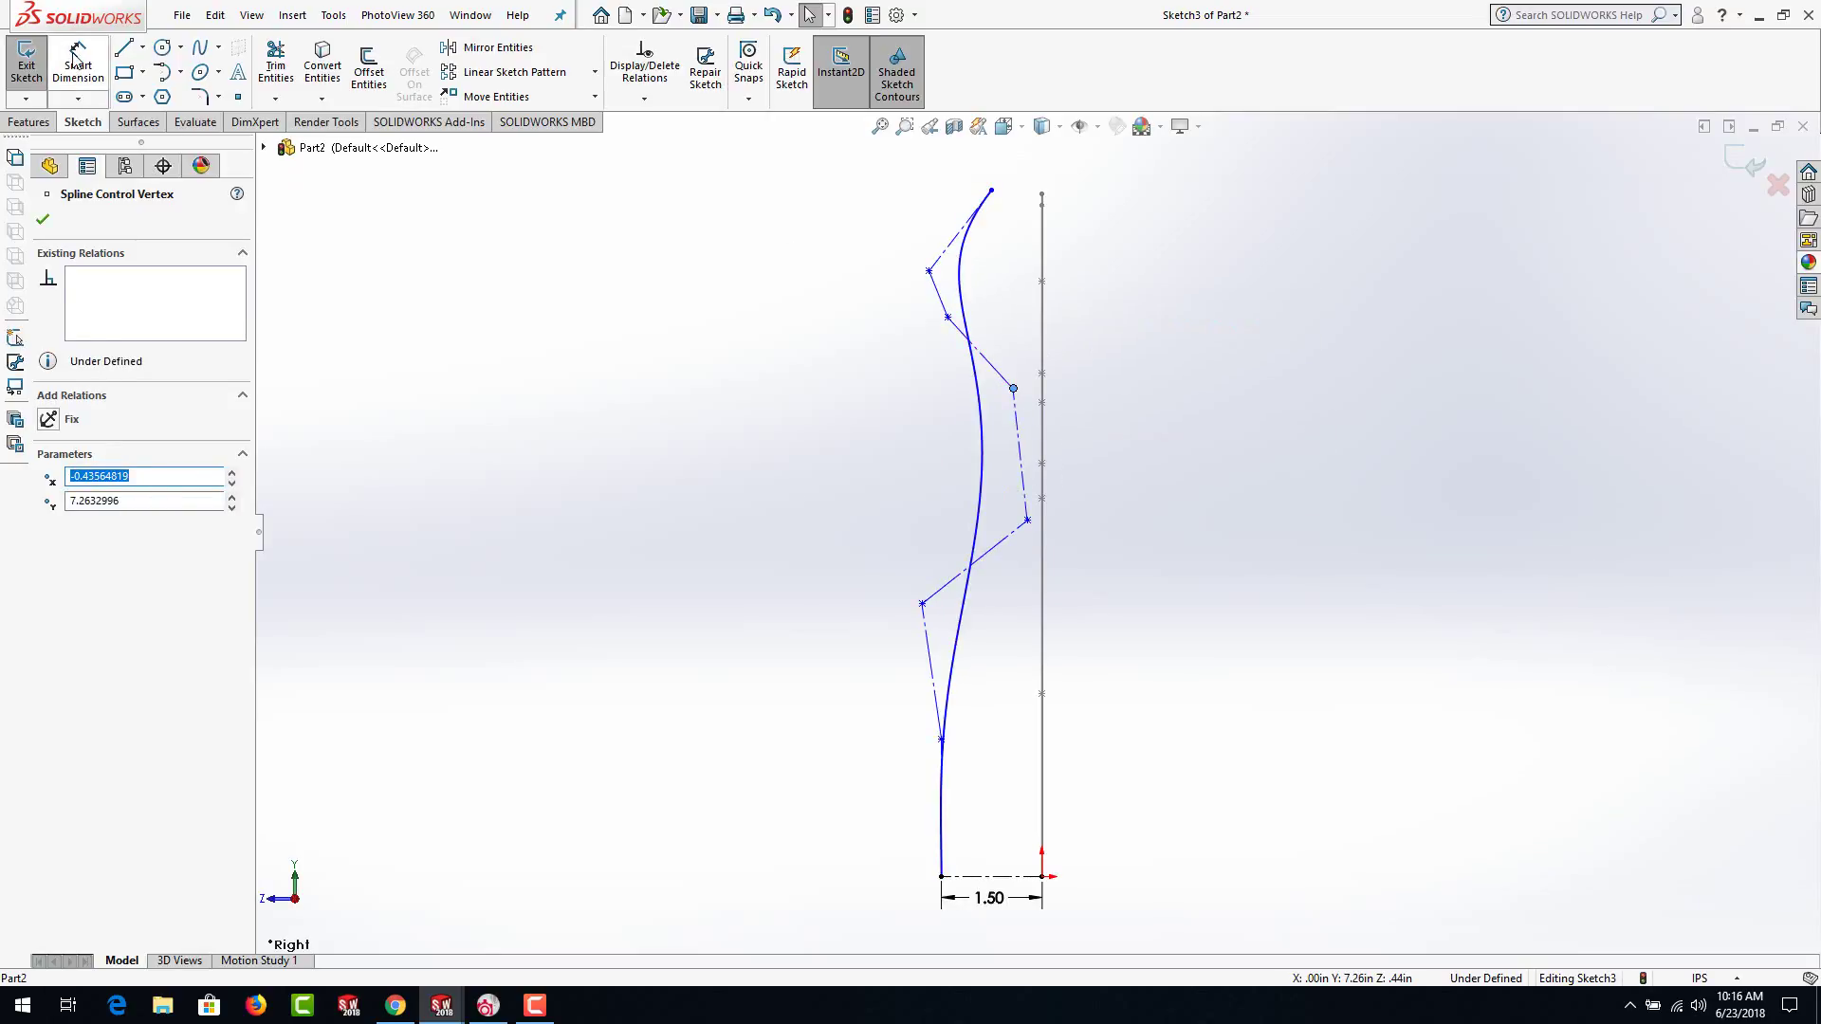
left_click(991, 190)
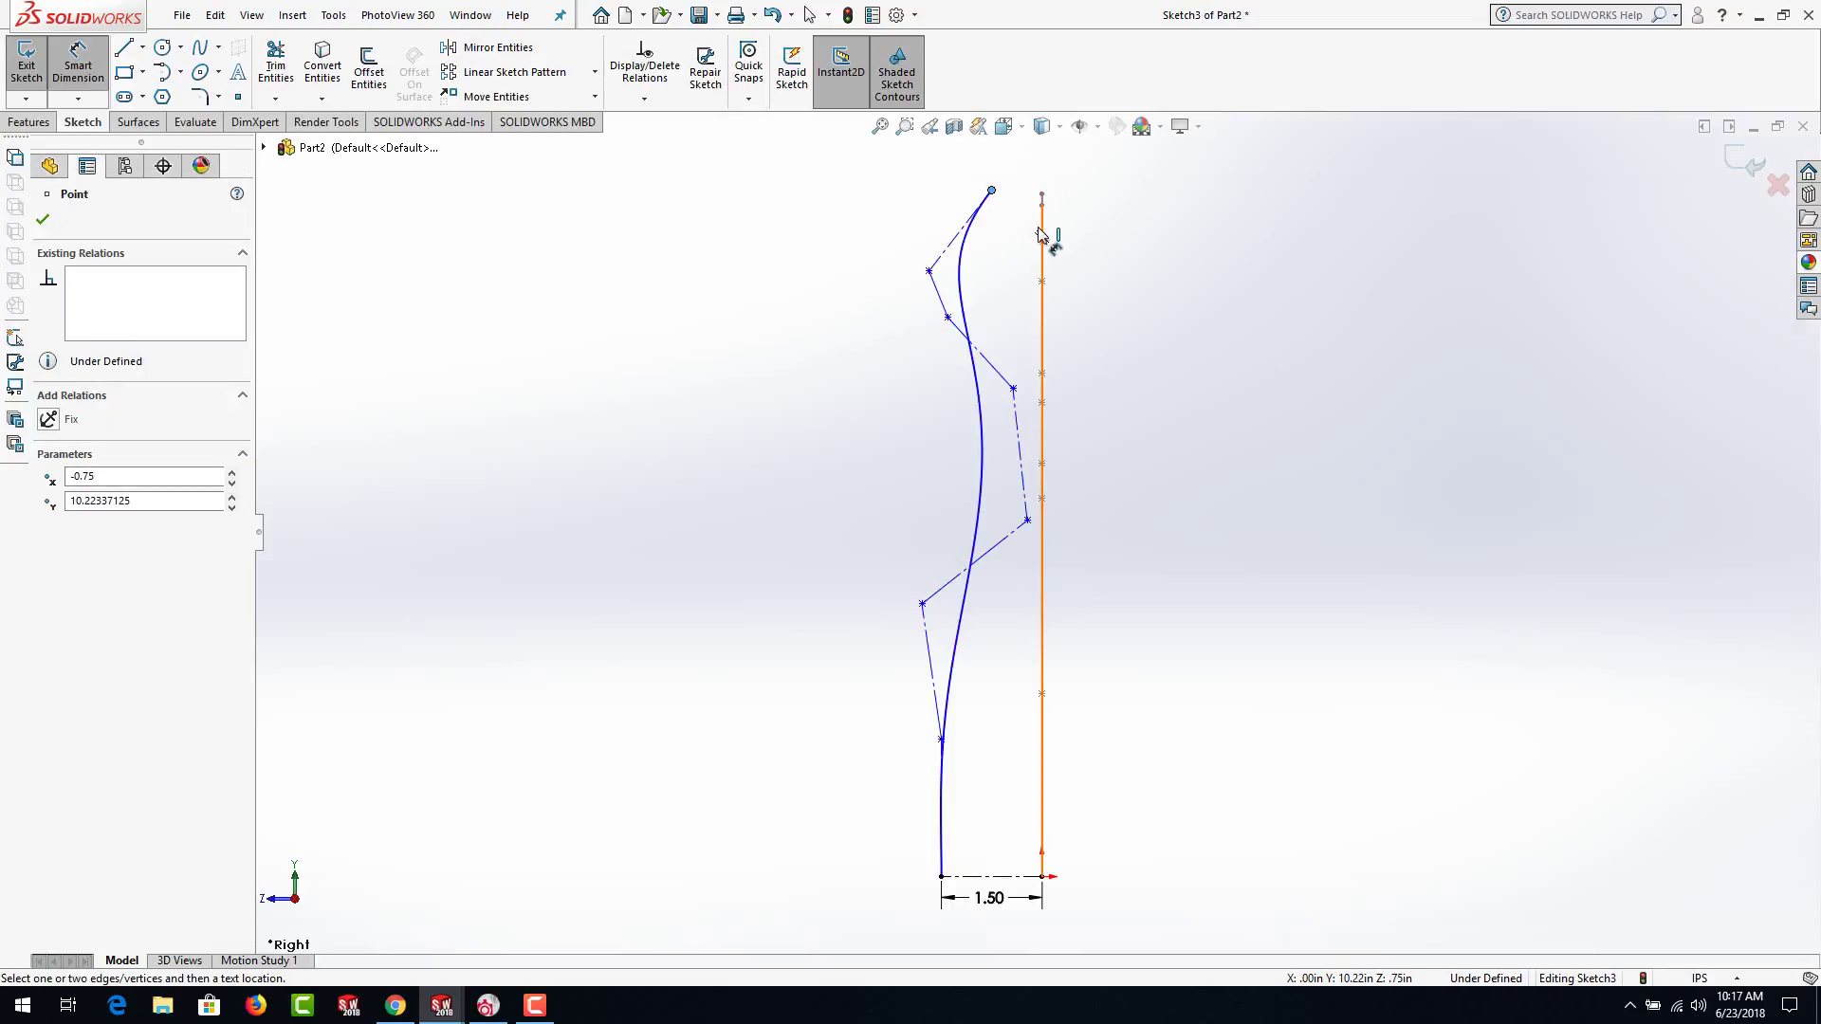
left_click(1043, 287)
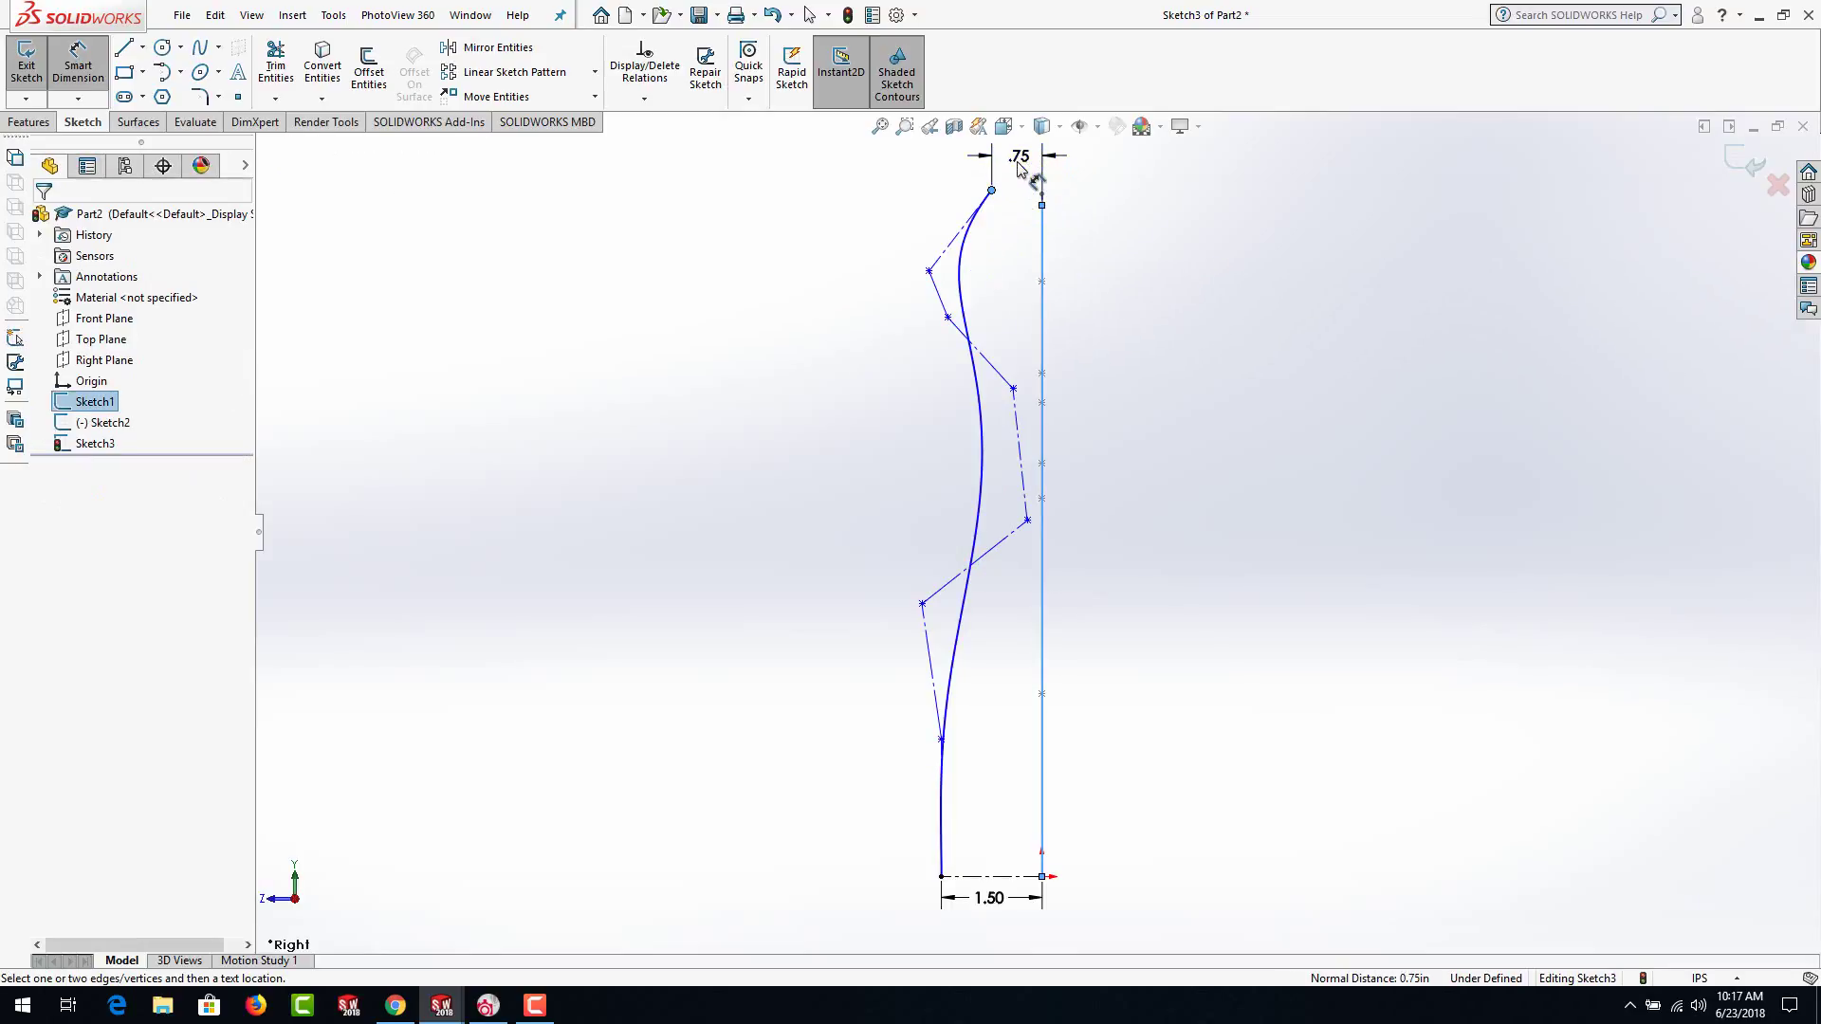
left_click(1030, 167)
type("1")
key("Return")
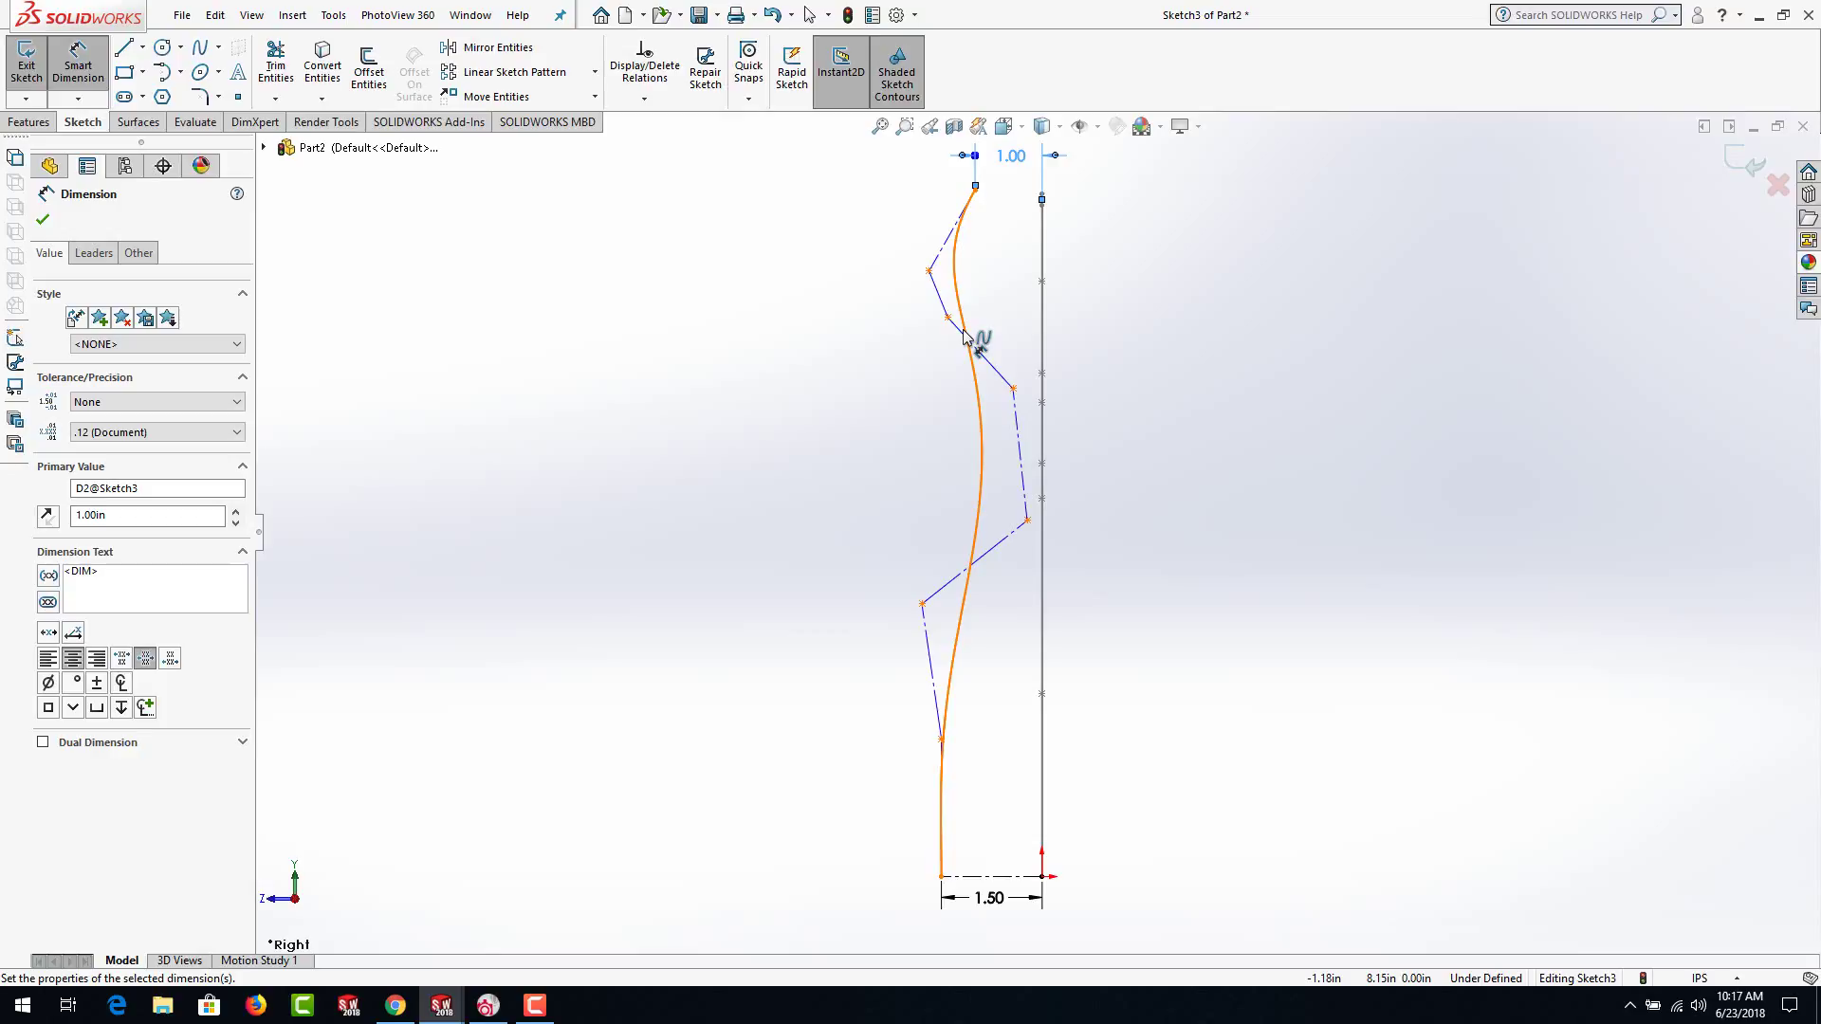
Dimension the vertical distance between the spline's top endpoint and the base centerline, accepting the existing value
left_click(975, 187)
left_click(1041, 876)
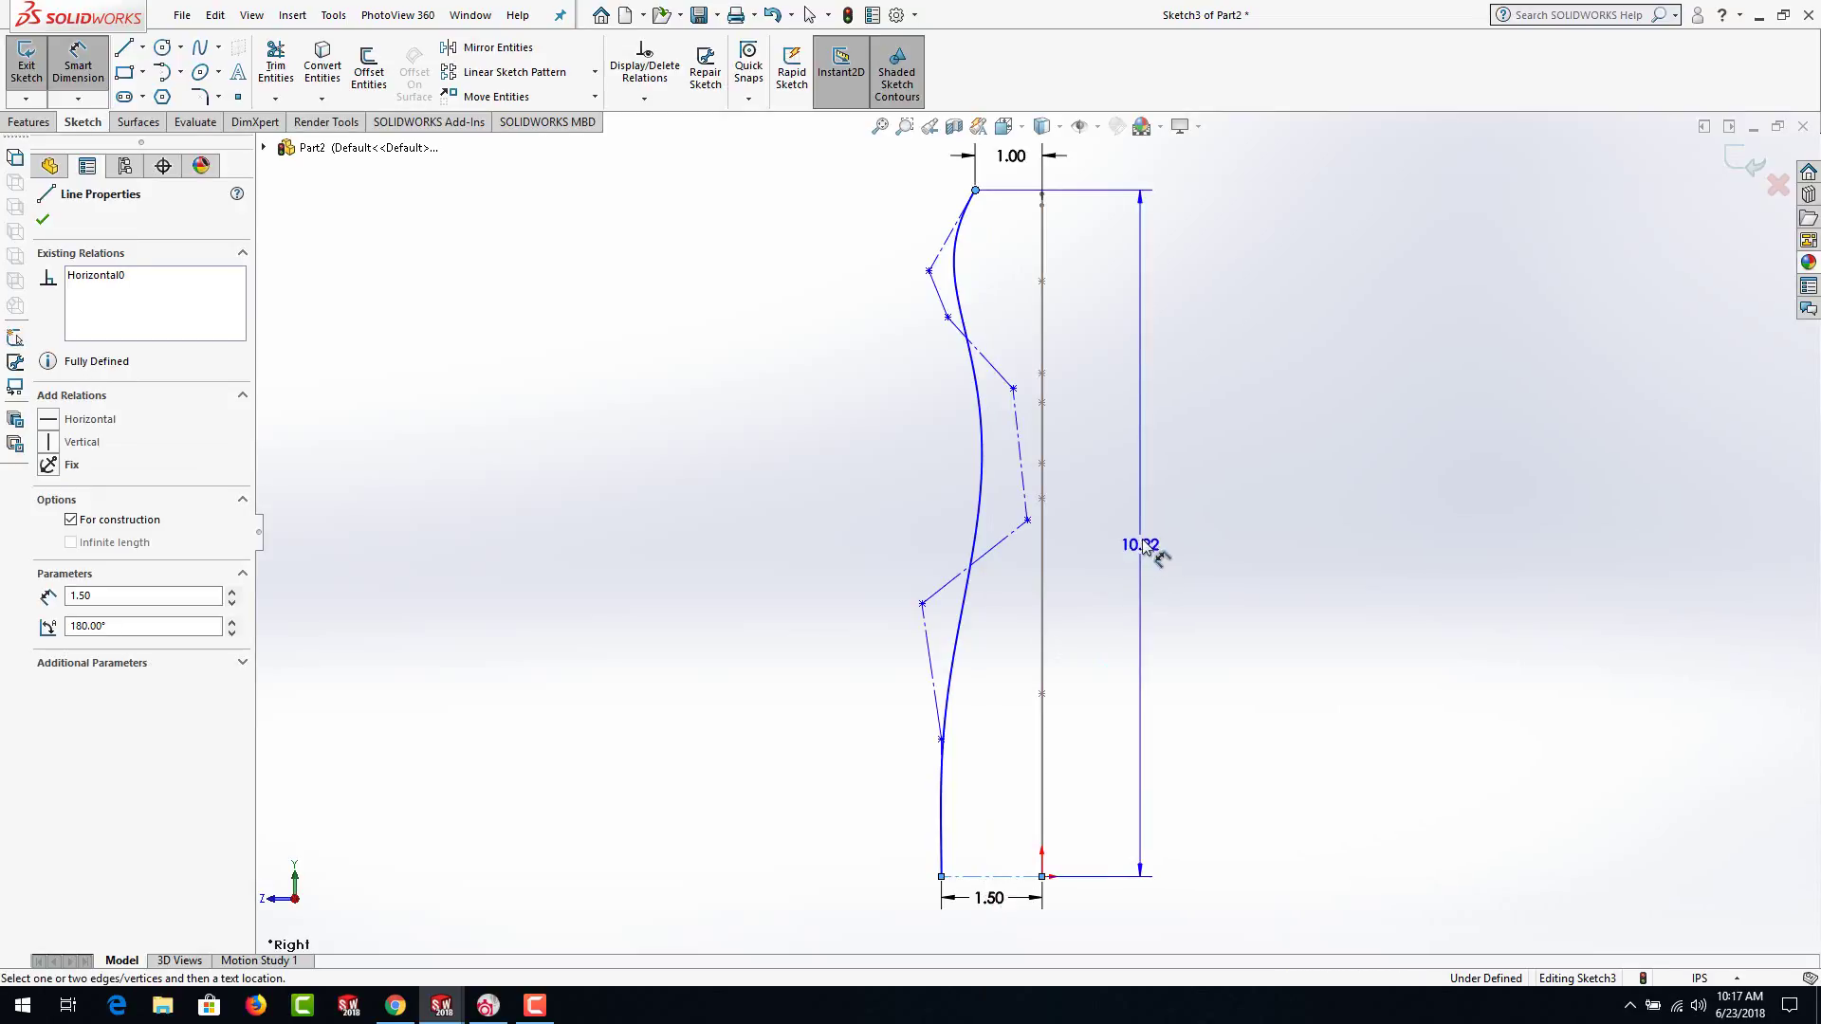
left_click(1141, 542)
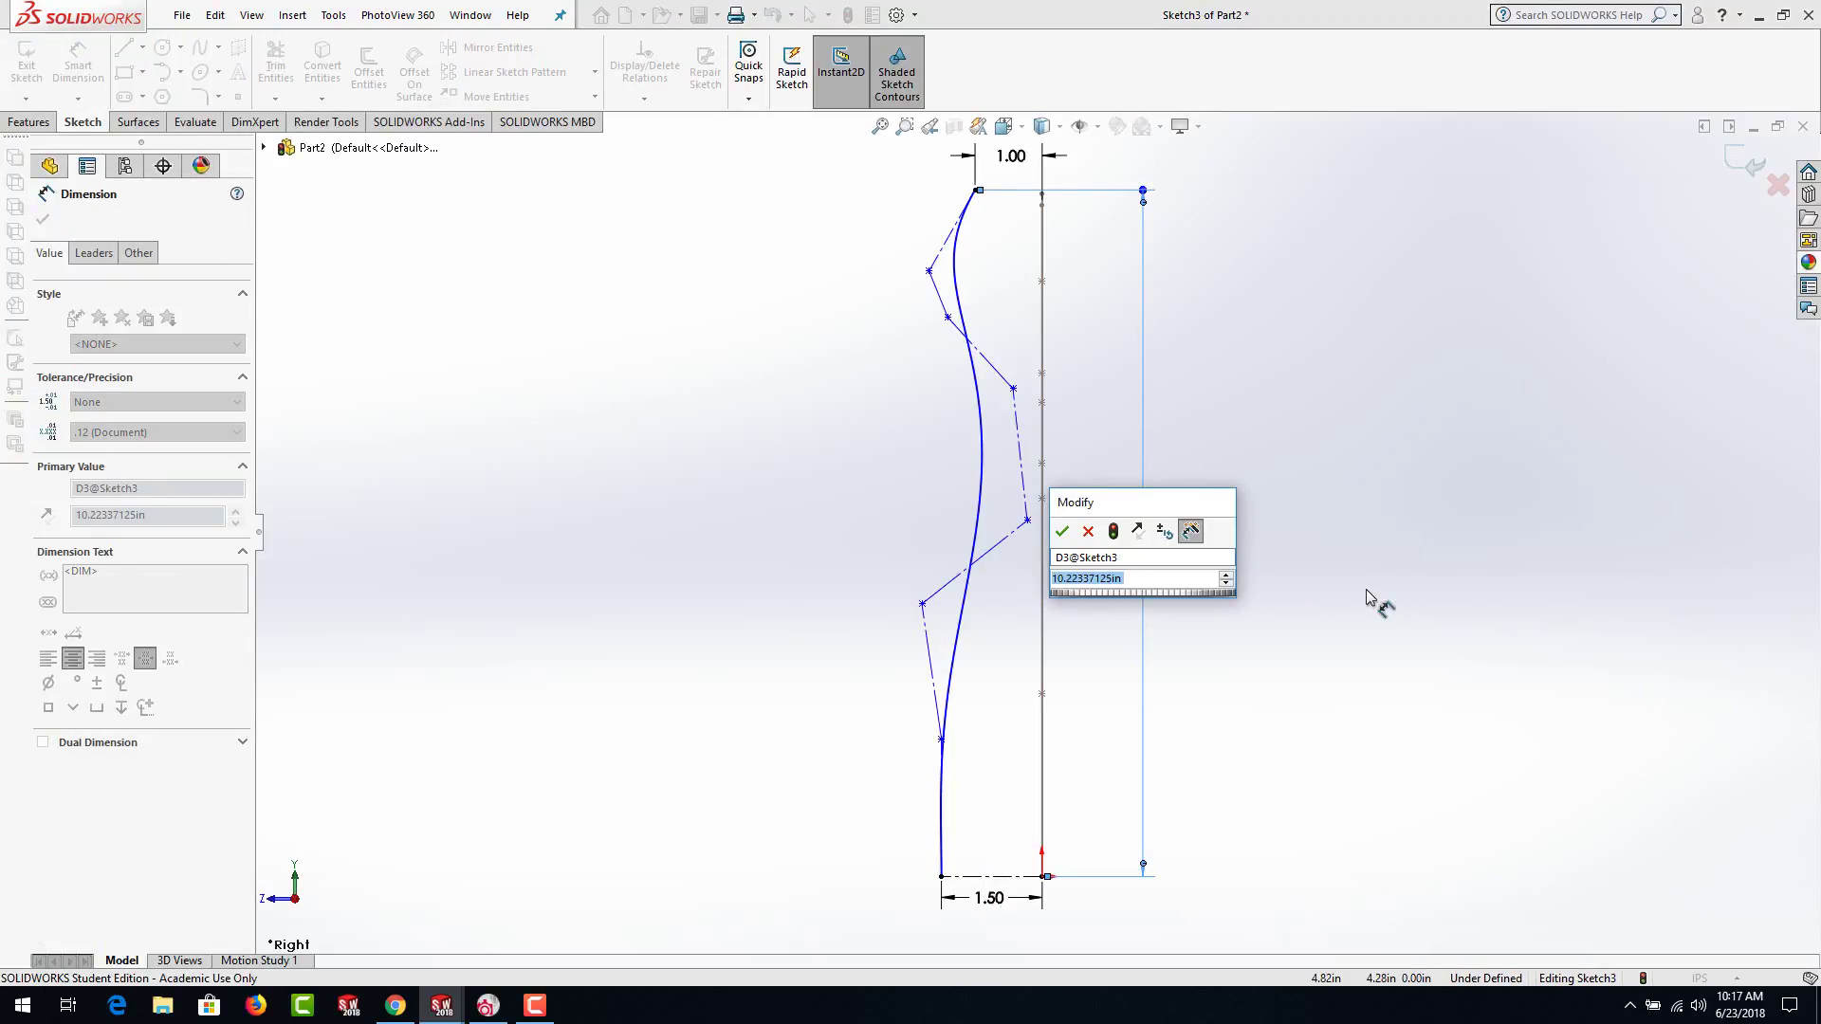
key("Return")
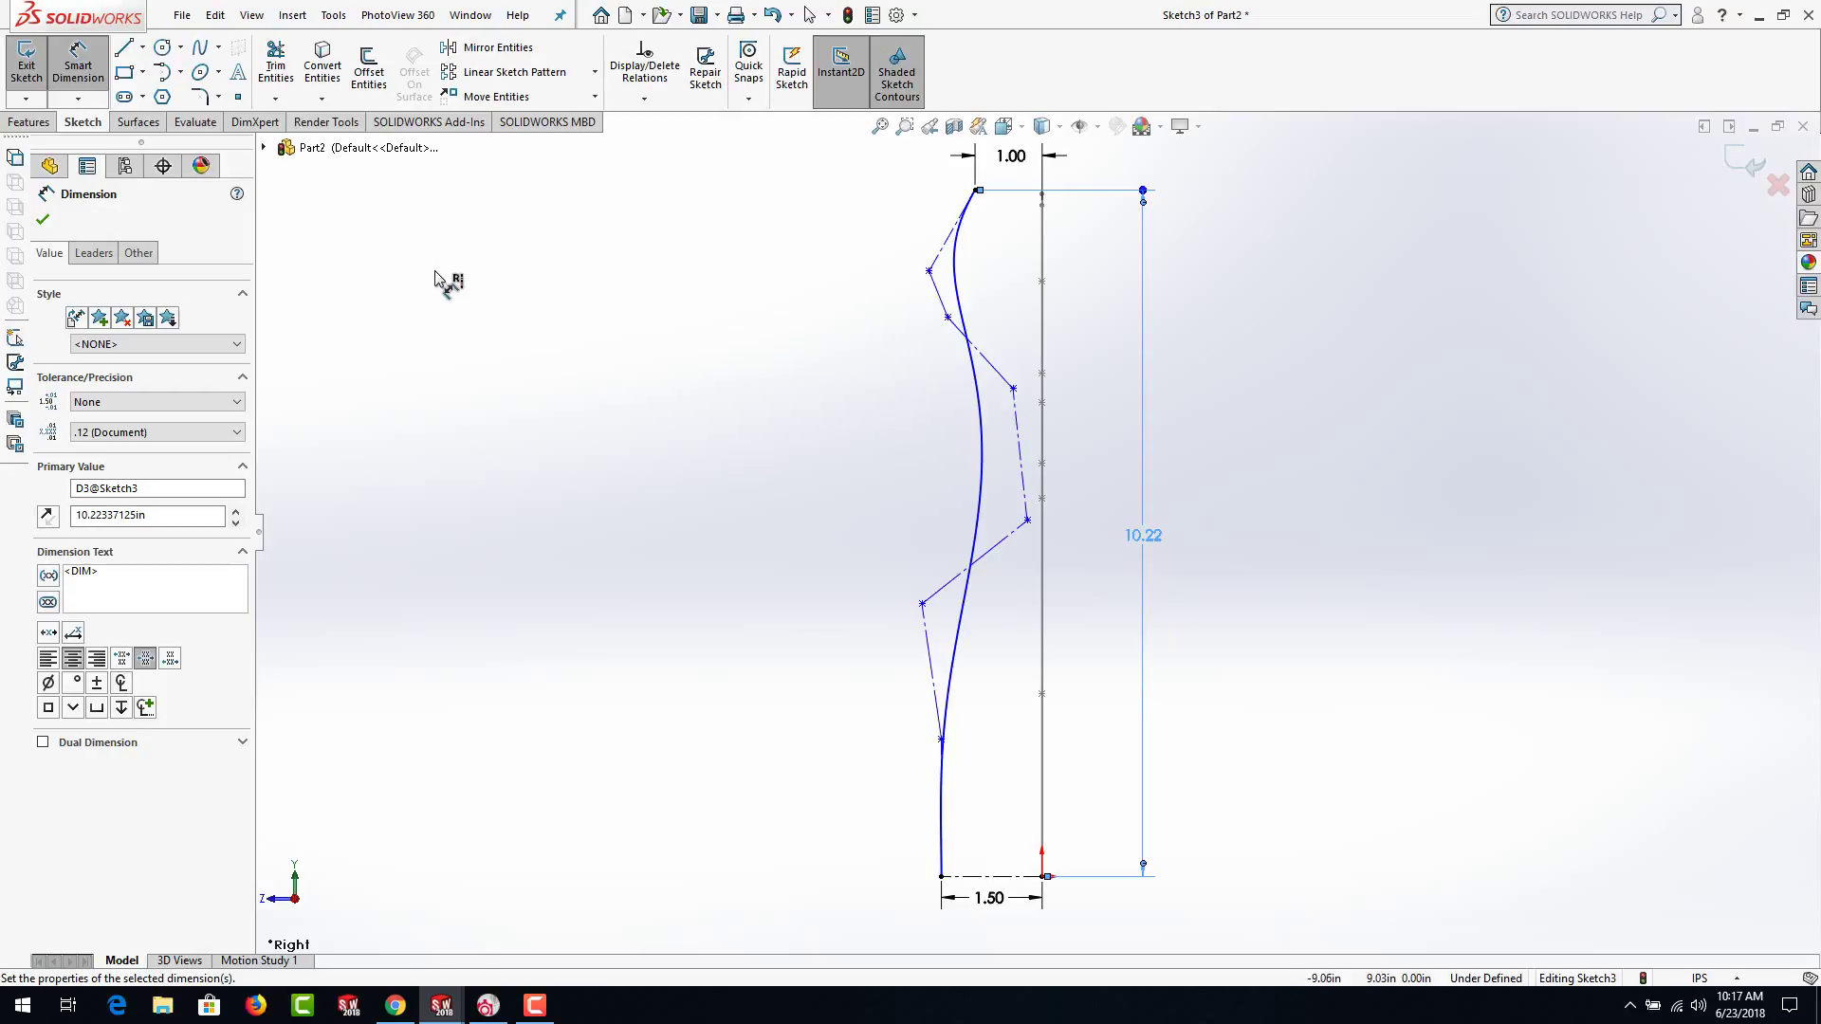
key("Escape")
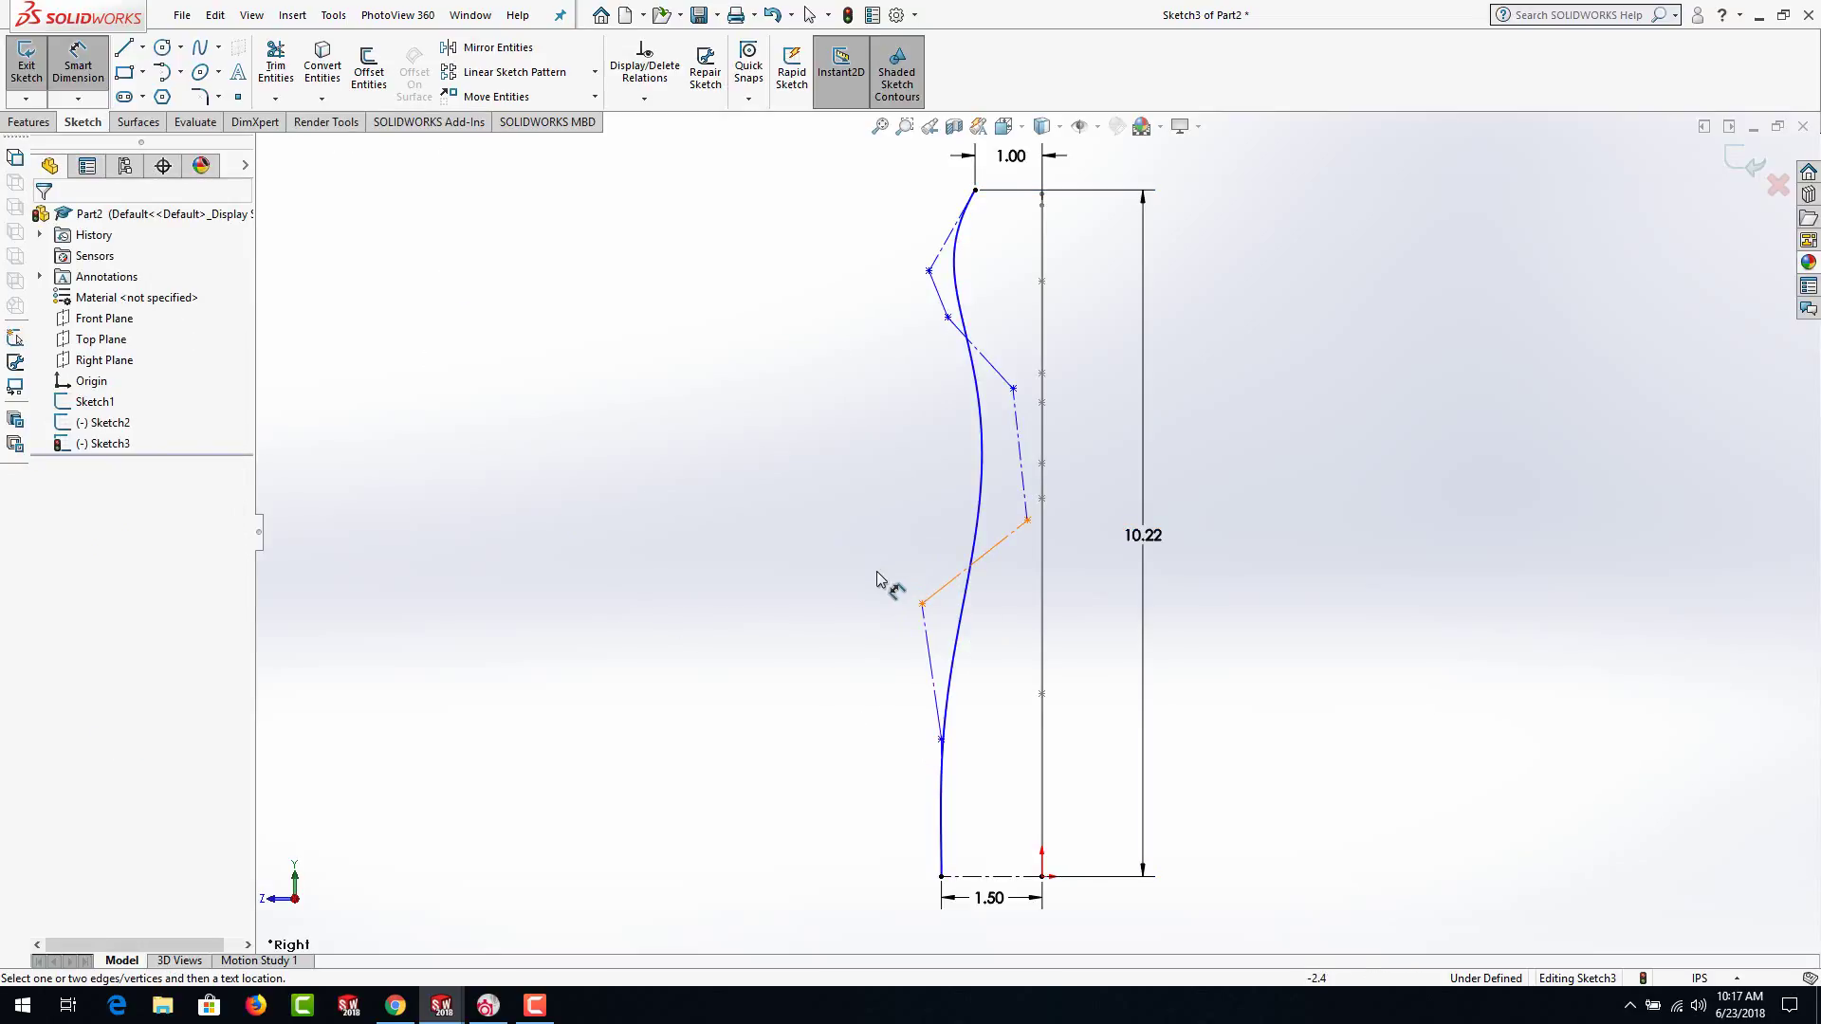
key("Escape")
Raise the lower outer control vertex to just below waist level and move the inner waist vertex to about Z 0.15, Y 6.11 in
left_click_drag(922, 604, 895, 463)
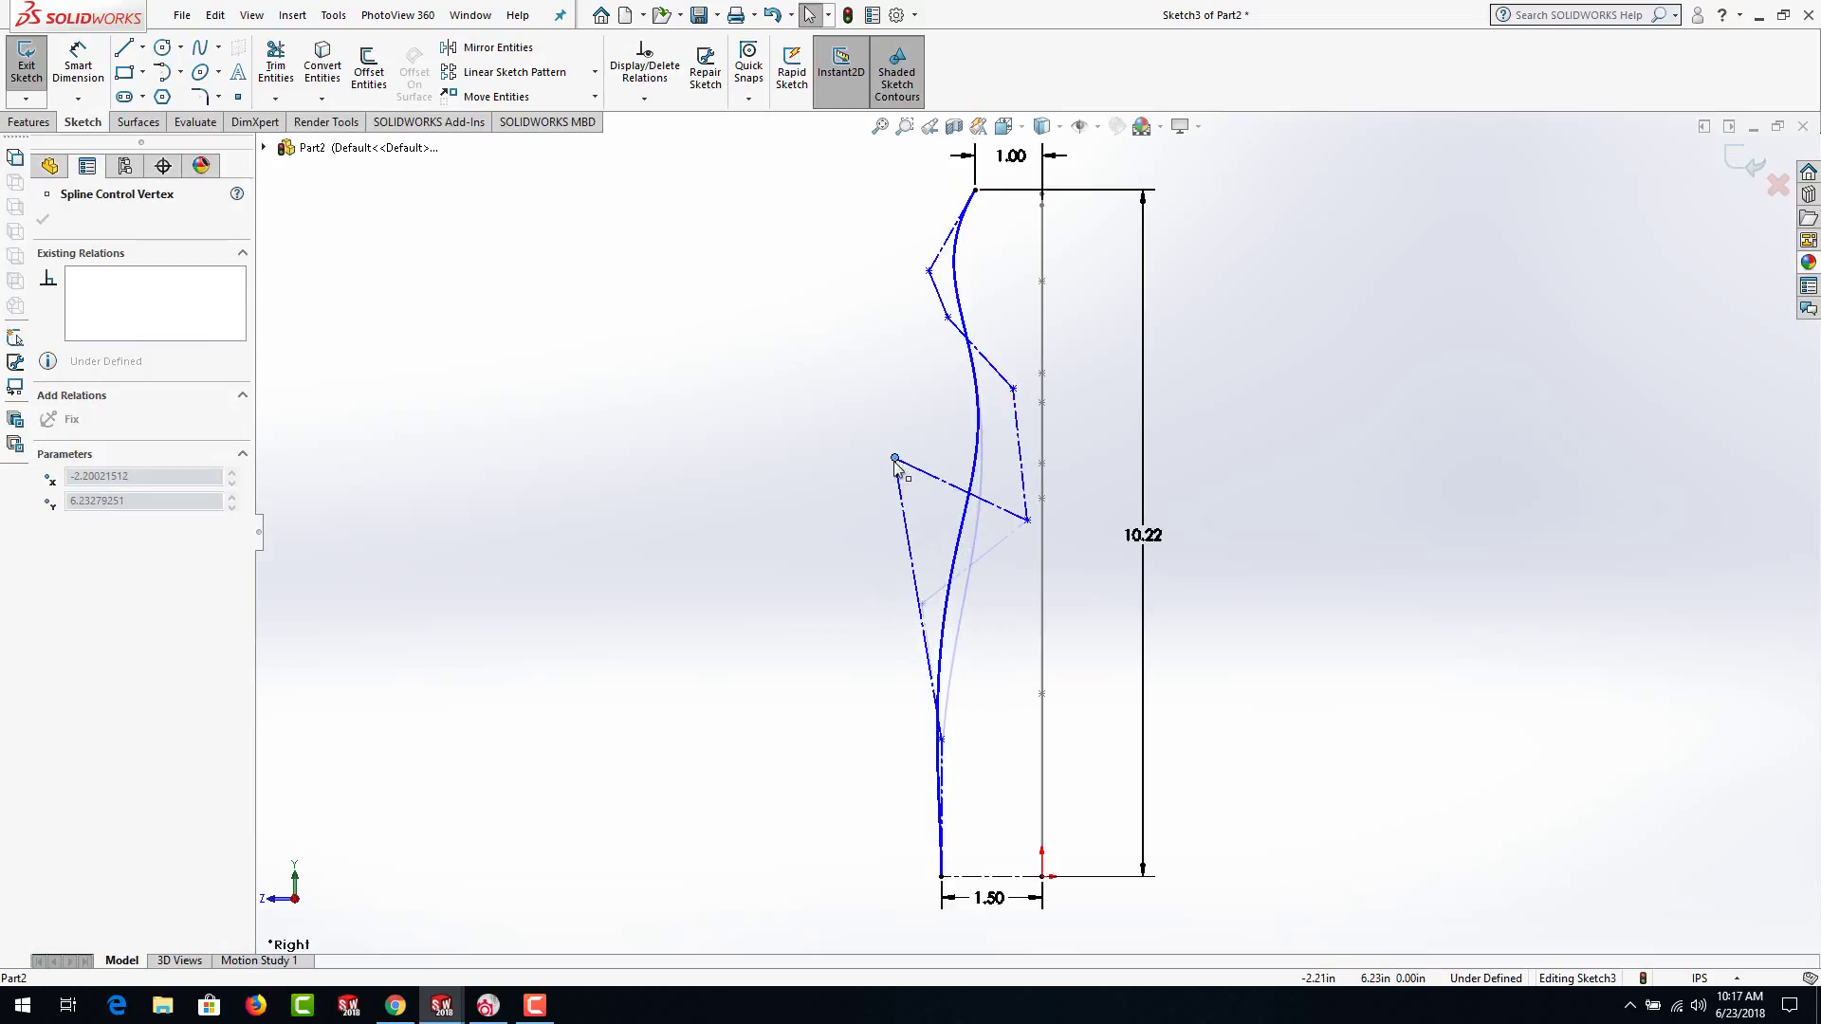
left_click_drag(1027, 520, 1031, 466)
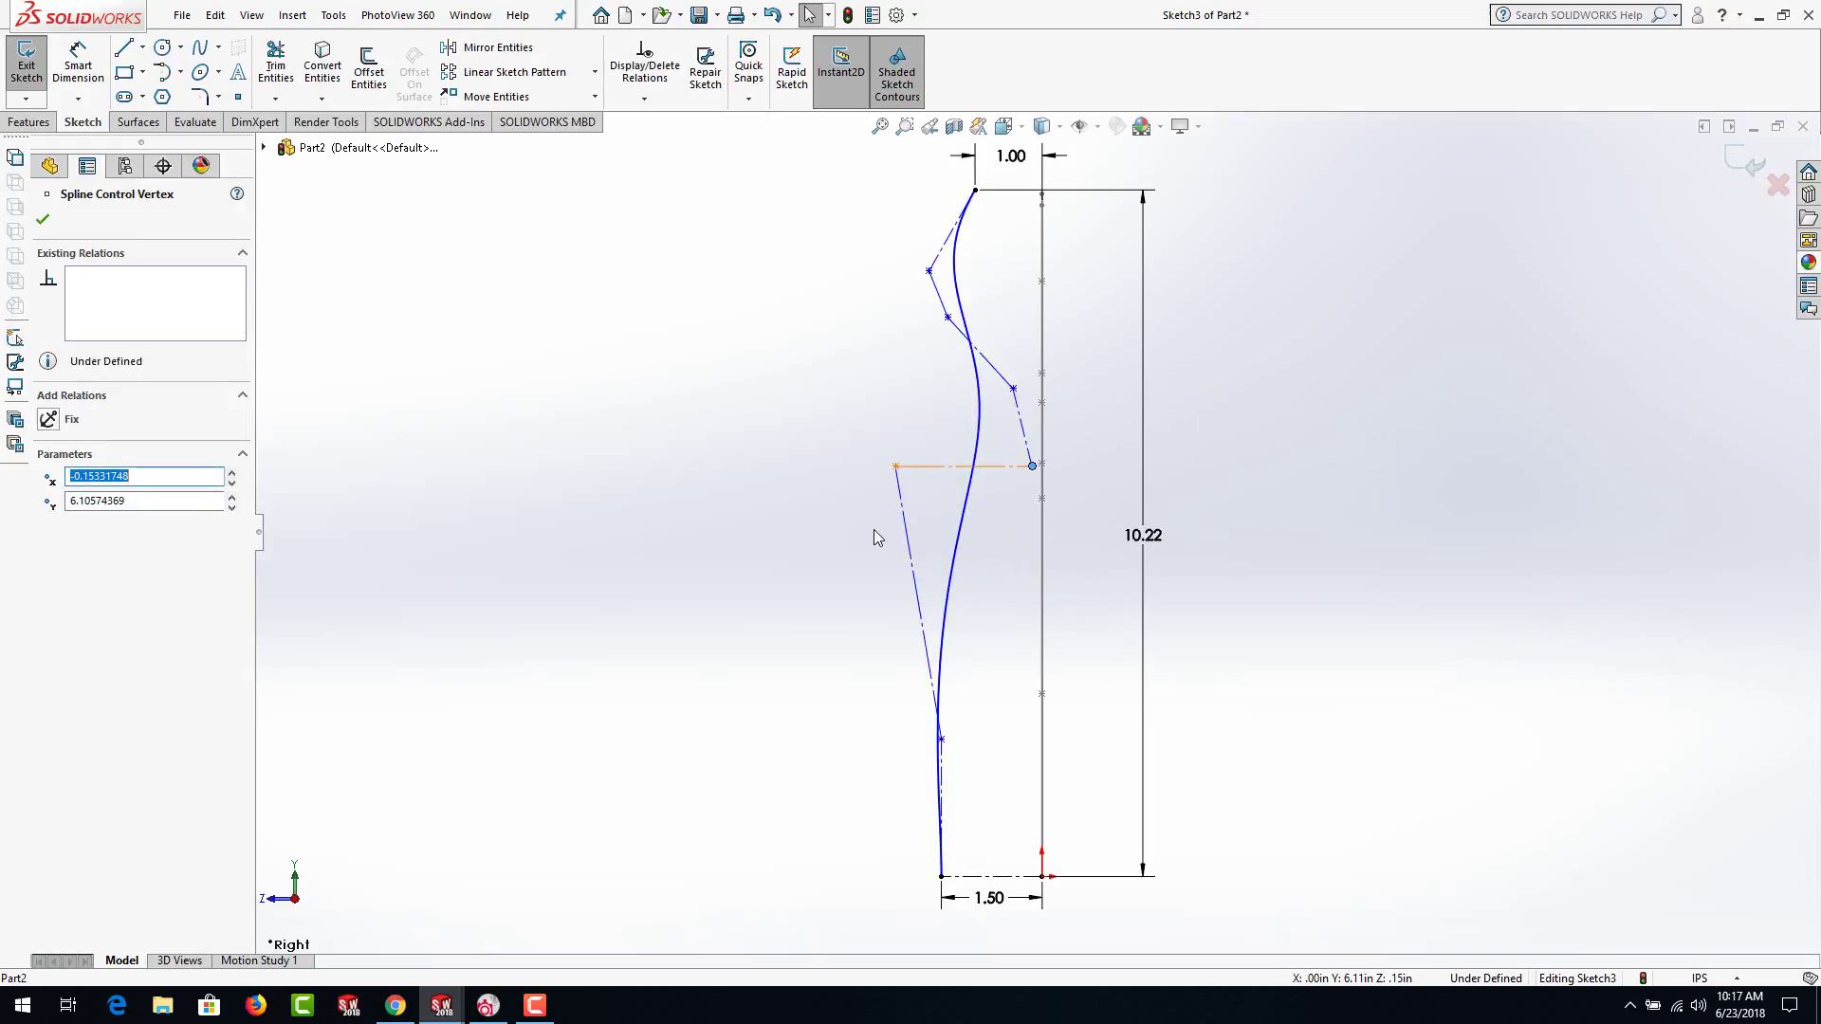
key("Escape")
left_click_drag(897, 466, 922, 482)
key("Escape")
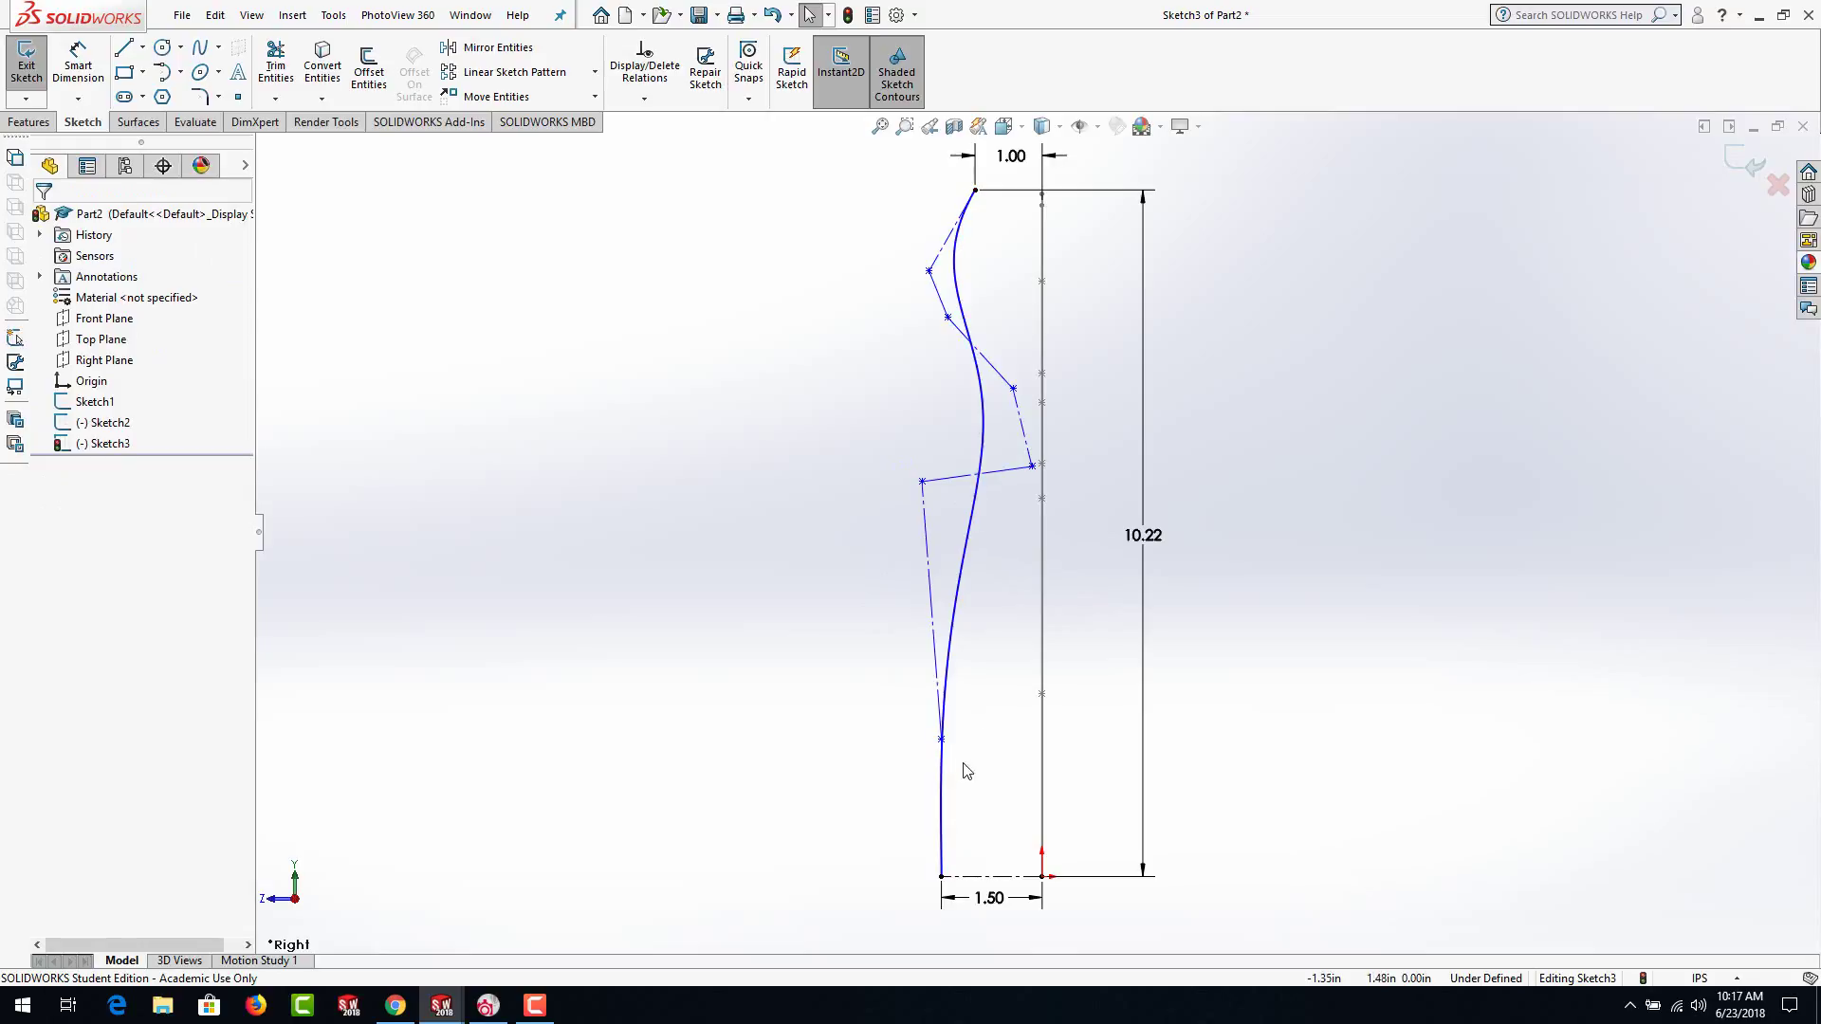
Show the style spline's curvature combs to examine its curvature, and hide them again
right_click(963, 563)
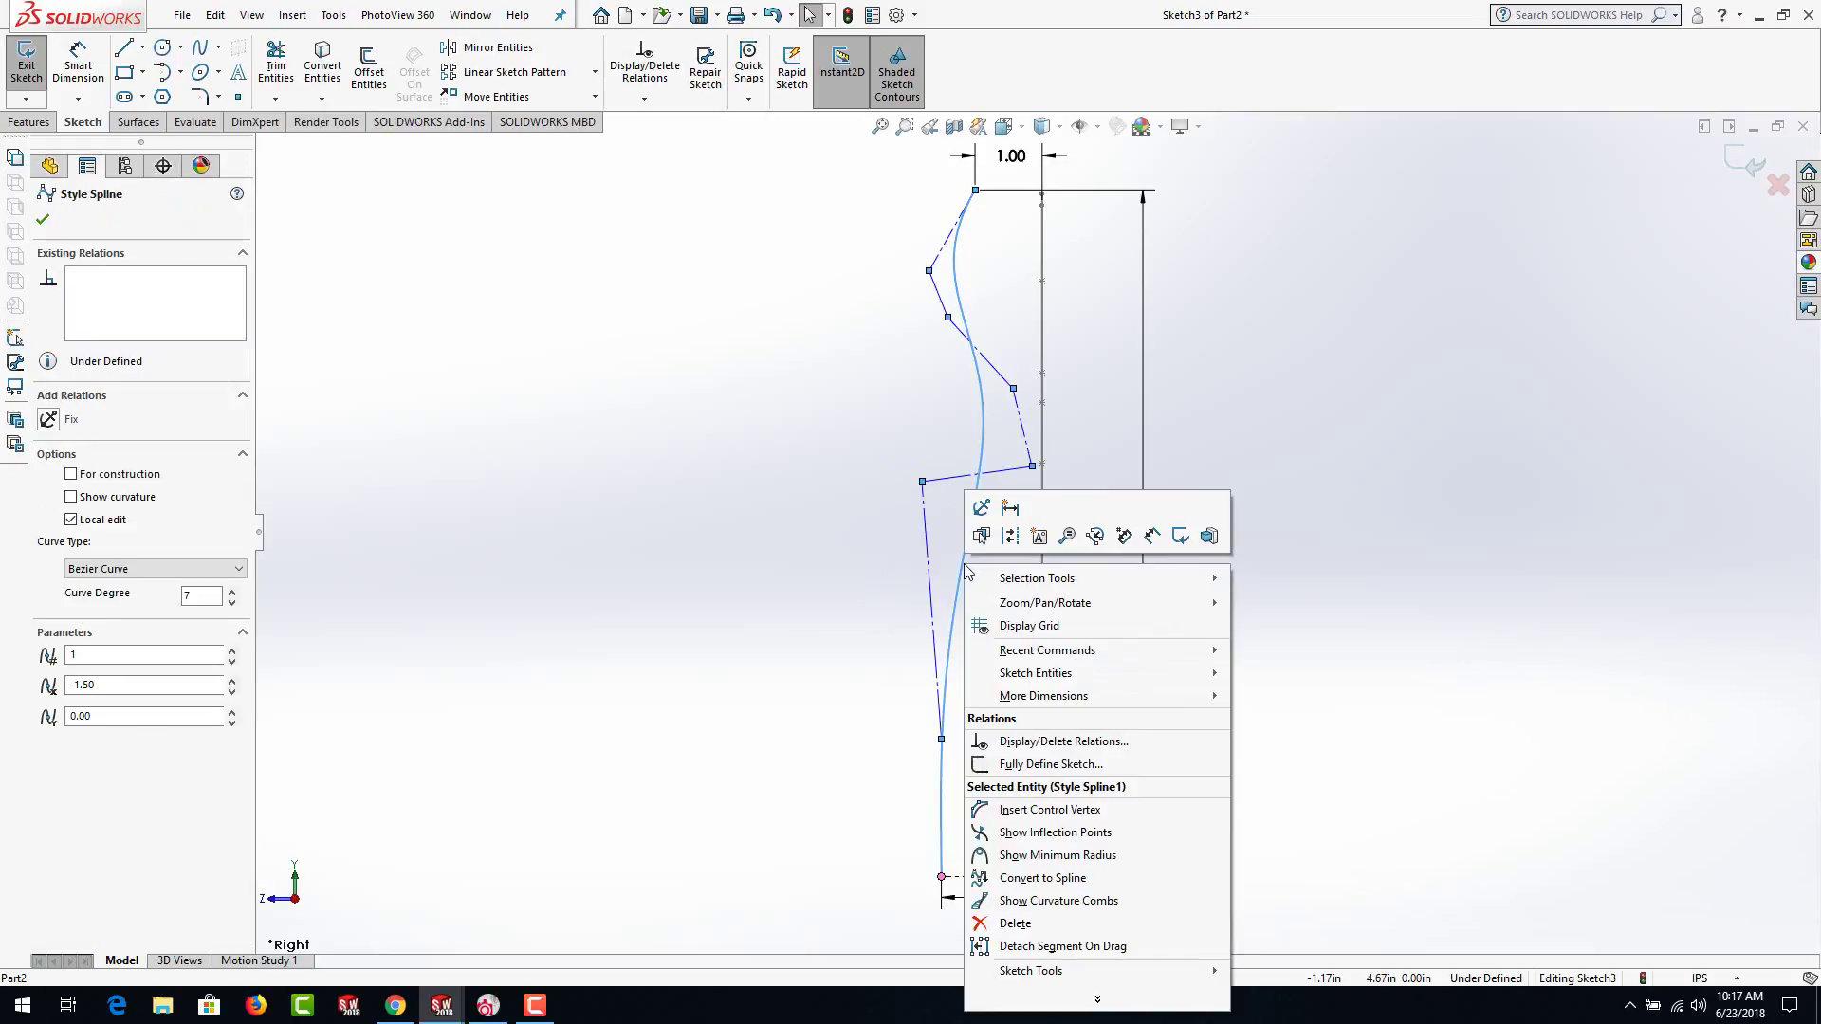
left_click(1029, 901)
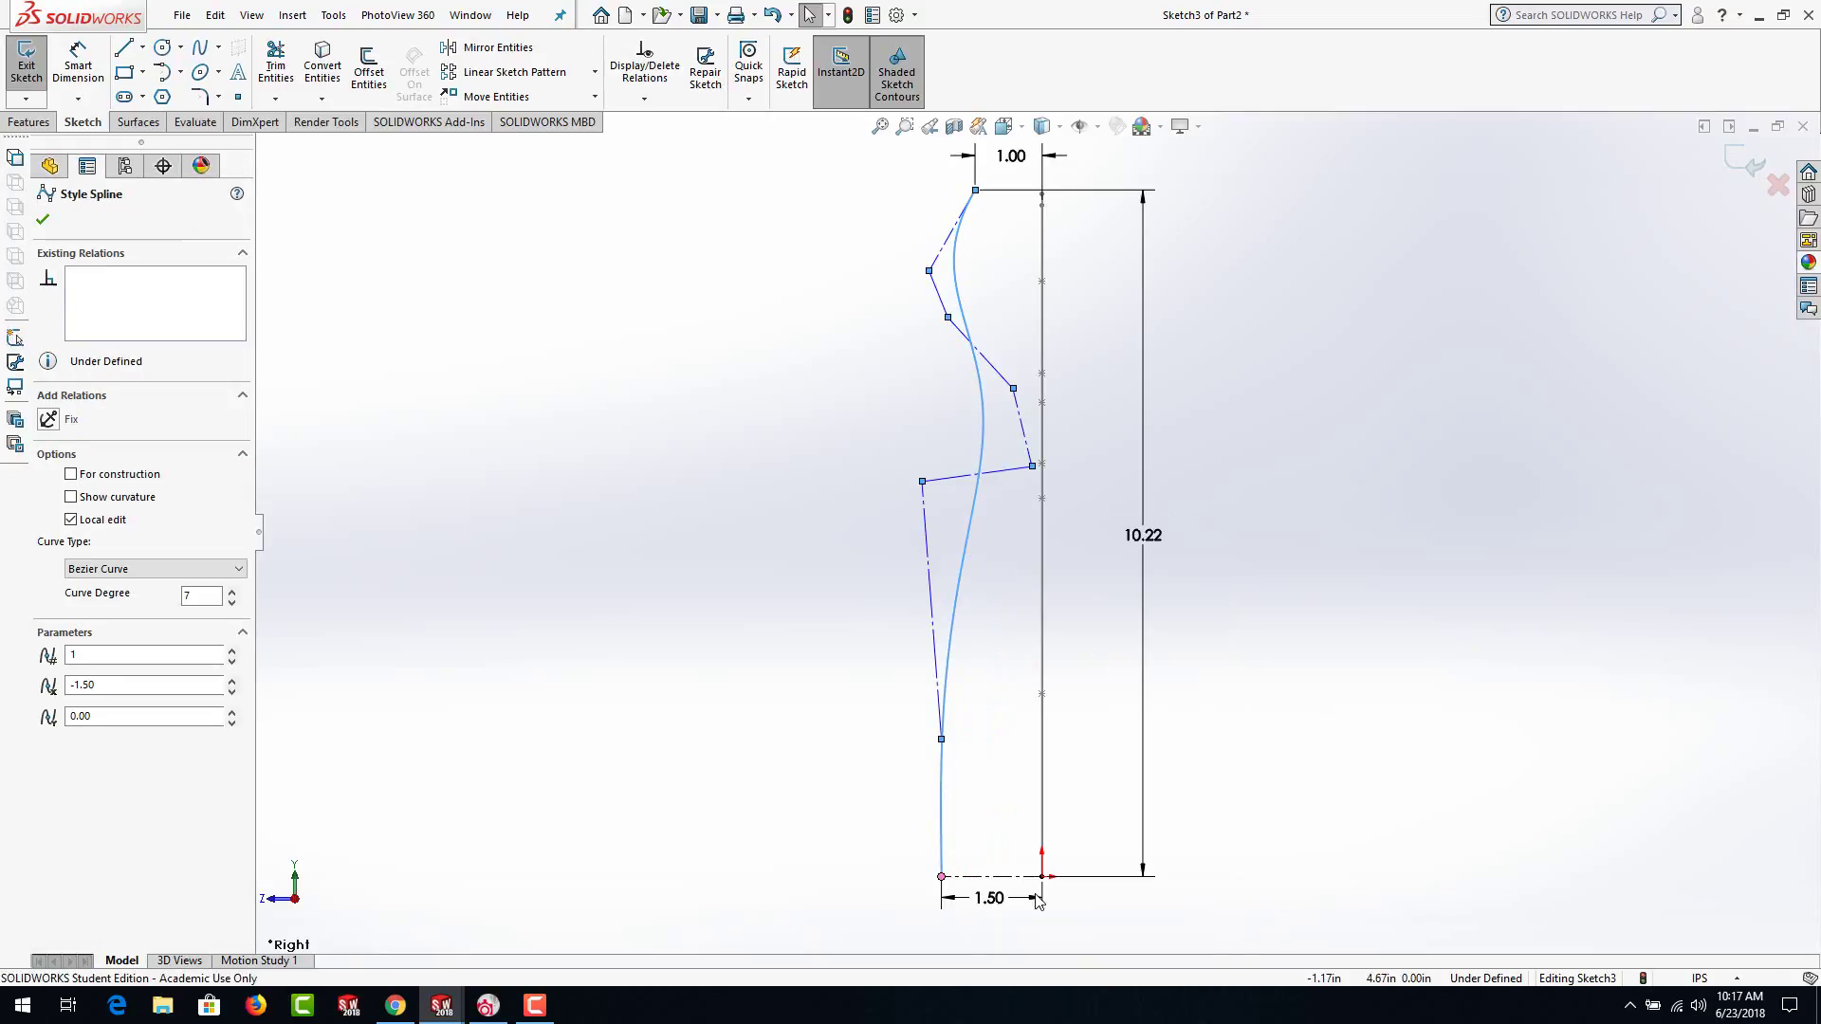
left_click(833, 655)
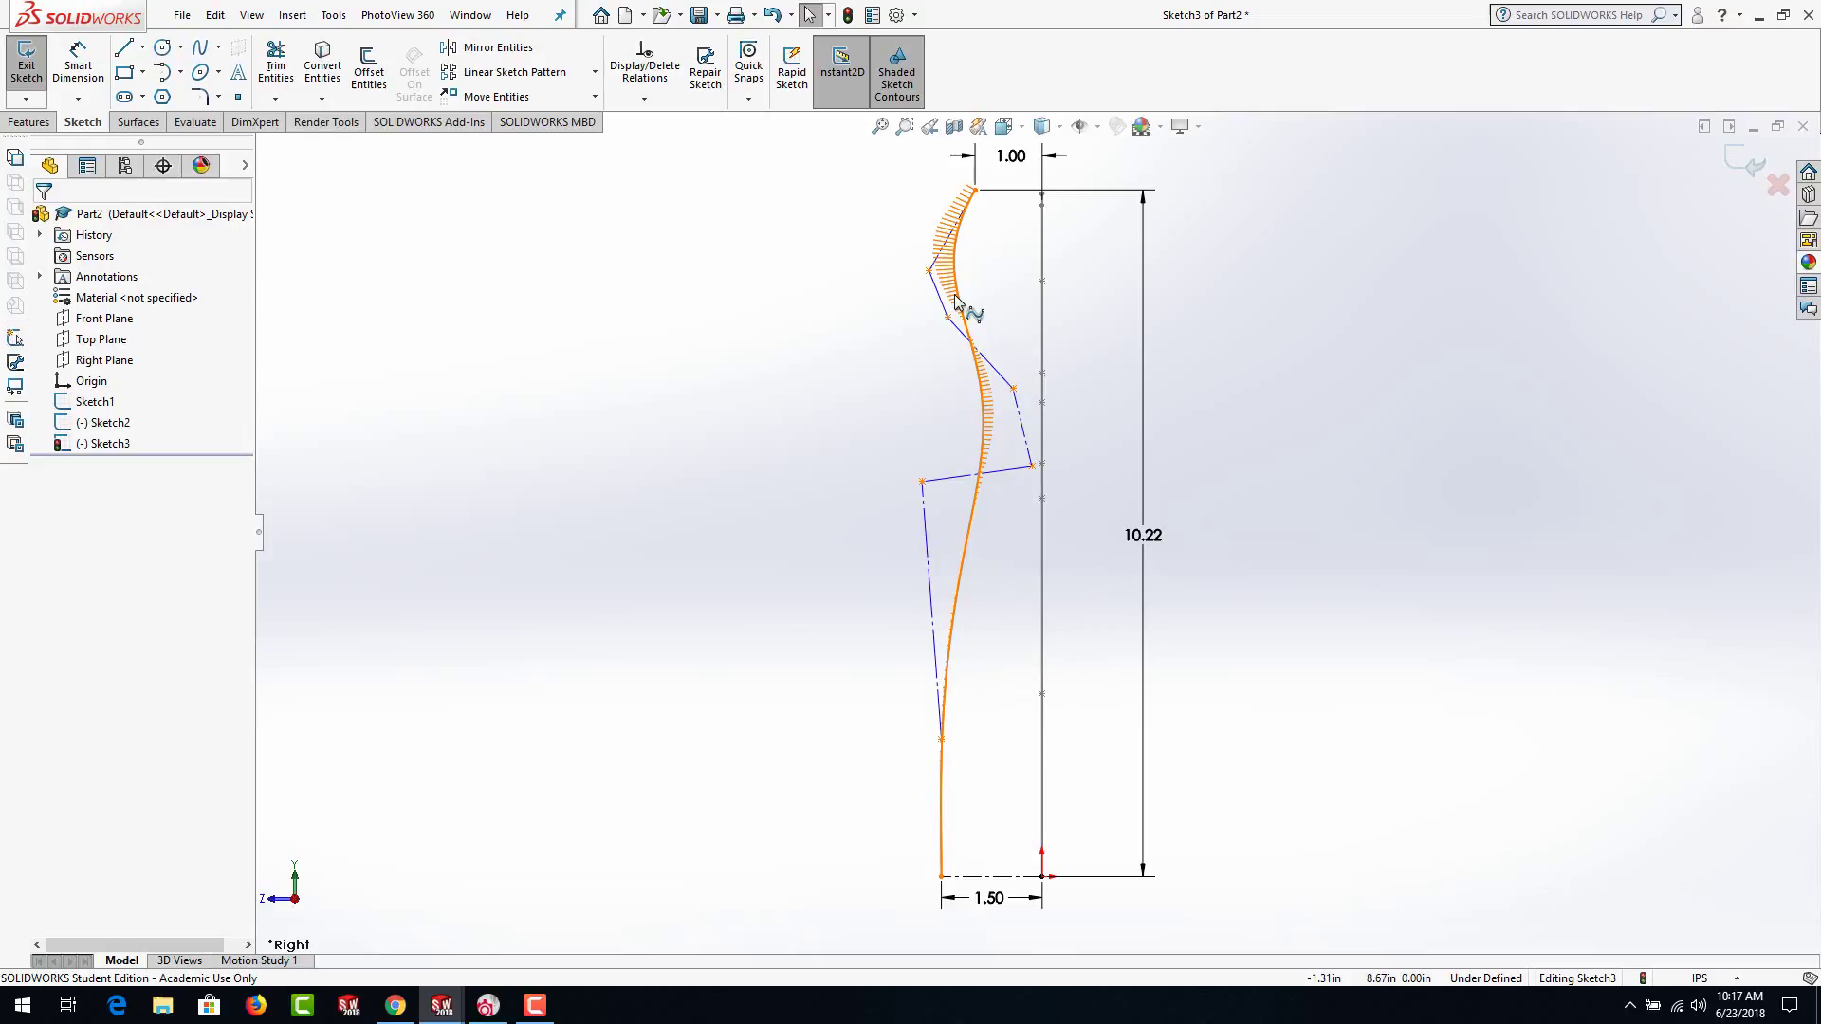
left_click(965, 574)
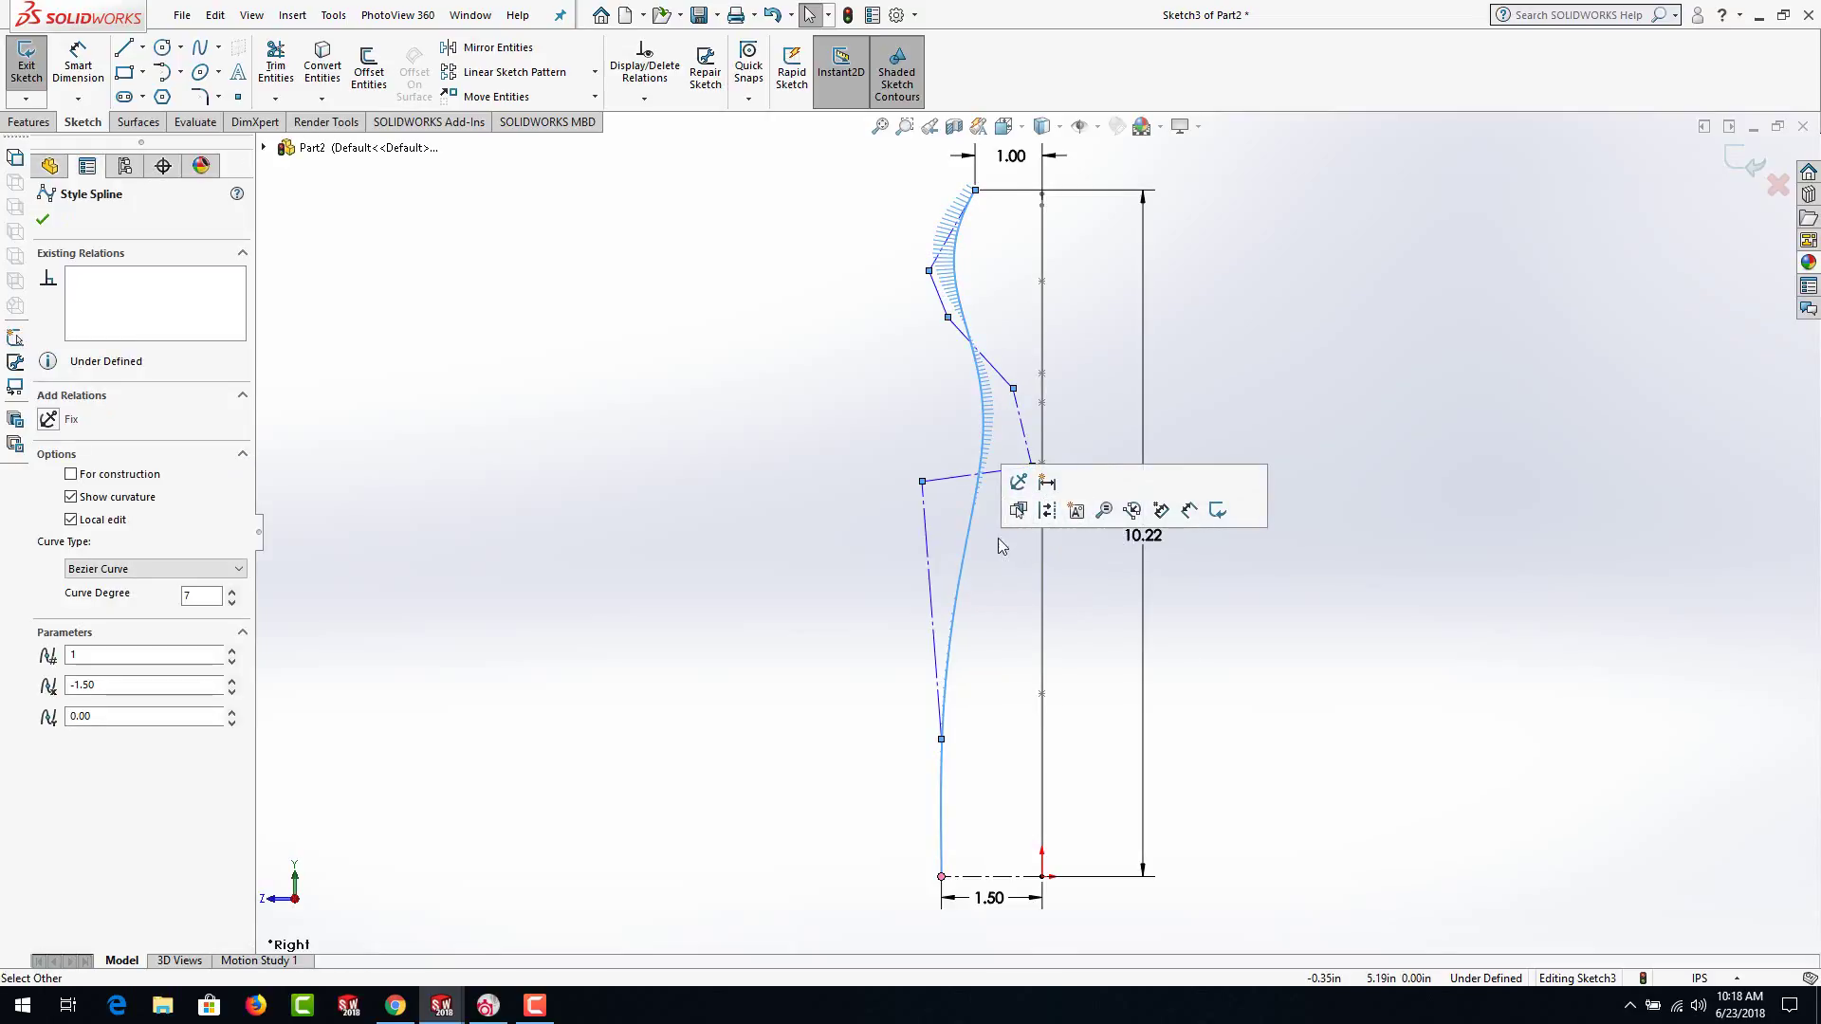
right_click(966, 554)
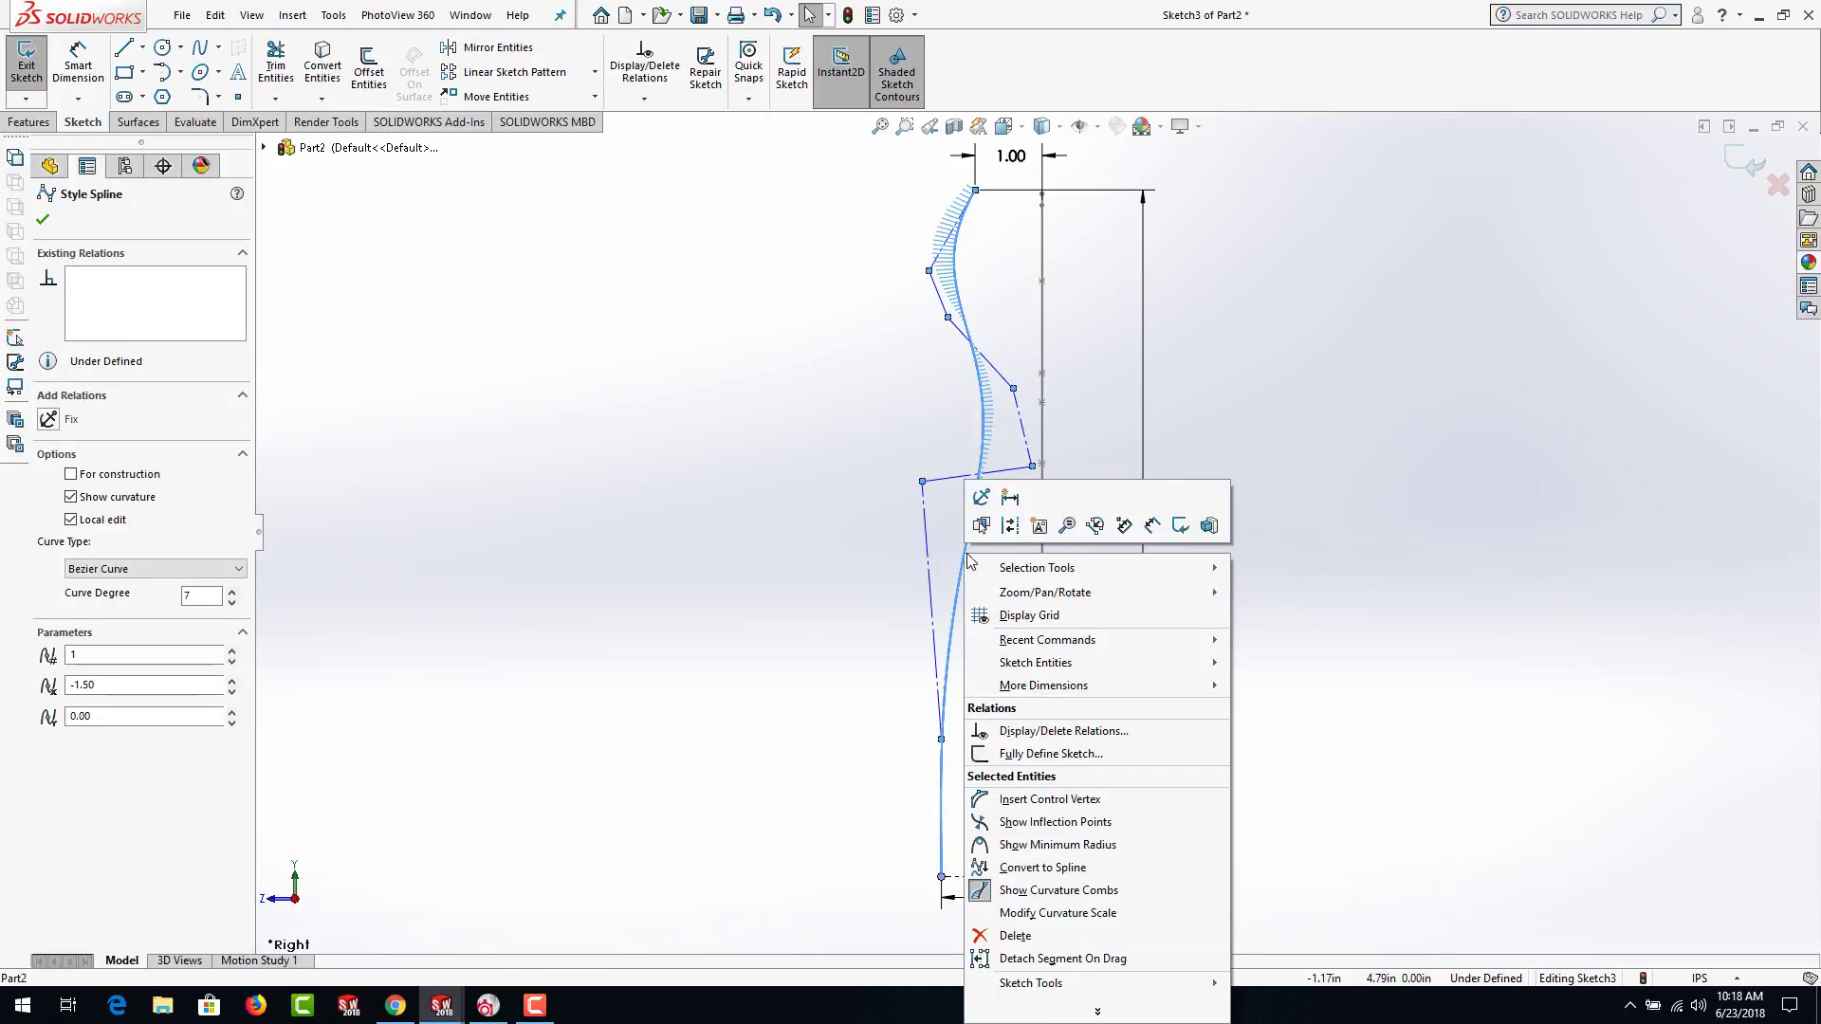
left_click(980, 894)
key("Escape")
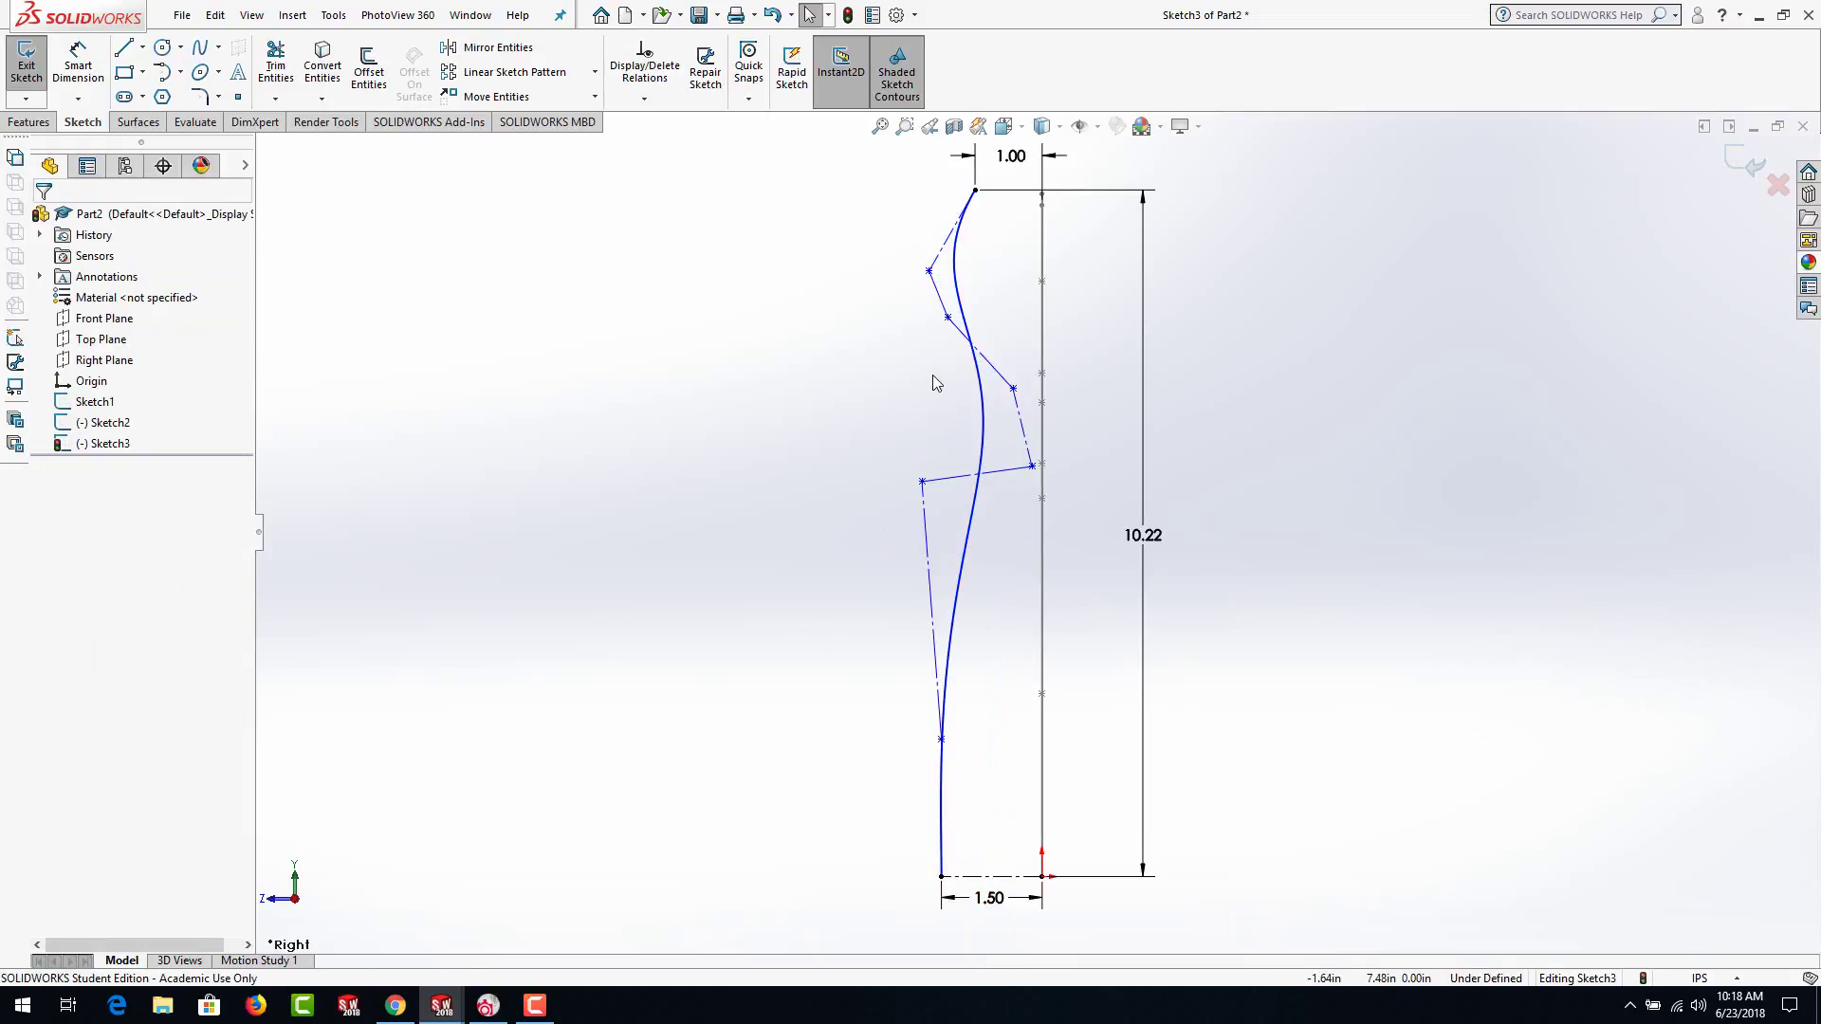
Exit the Right Plane sketch and switch to the isometric view
left_click(847, 15)
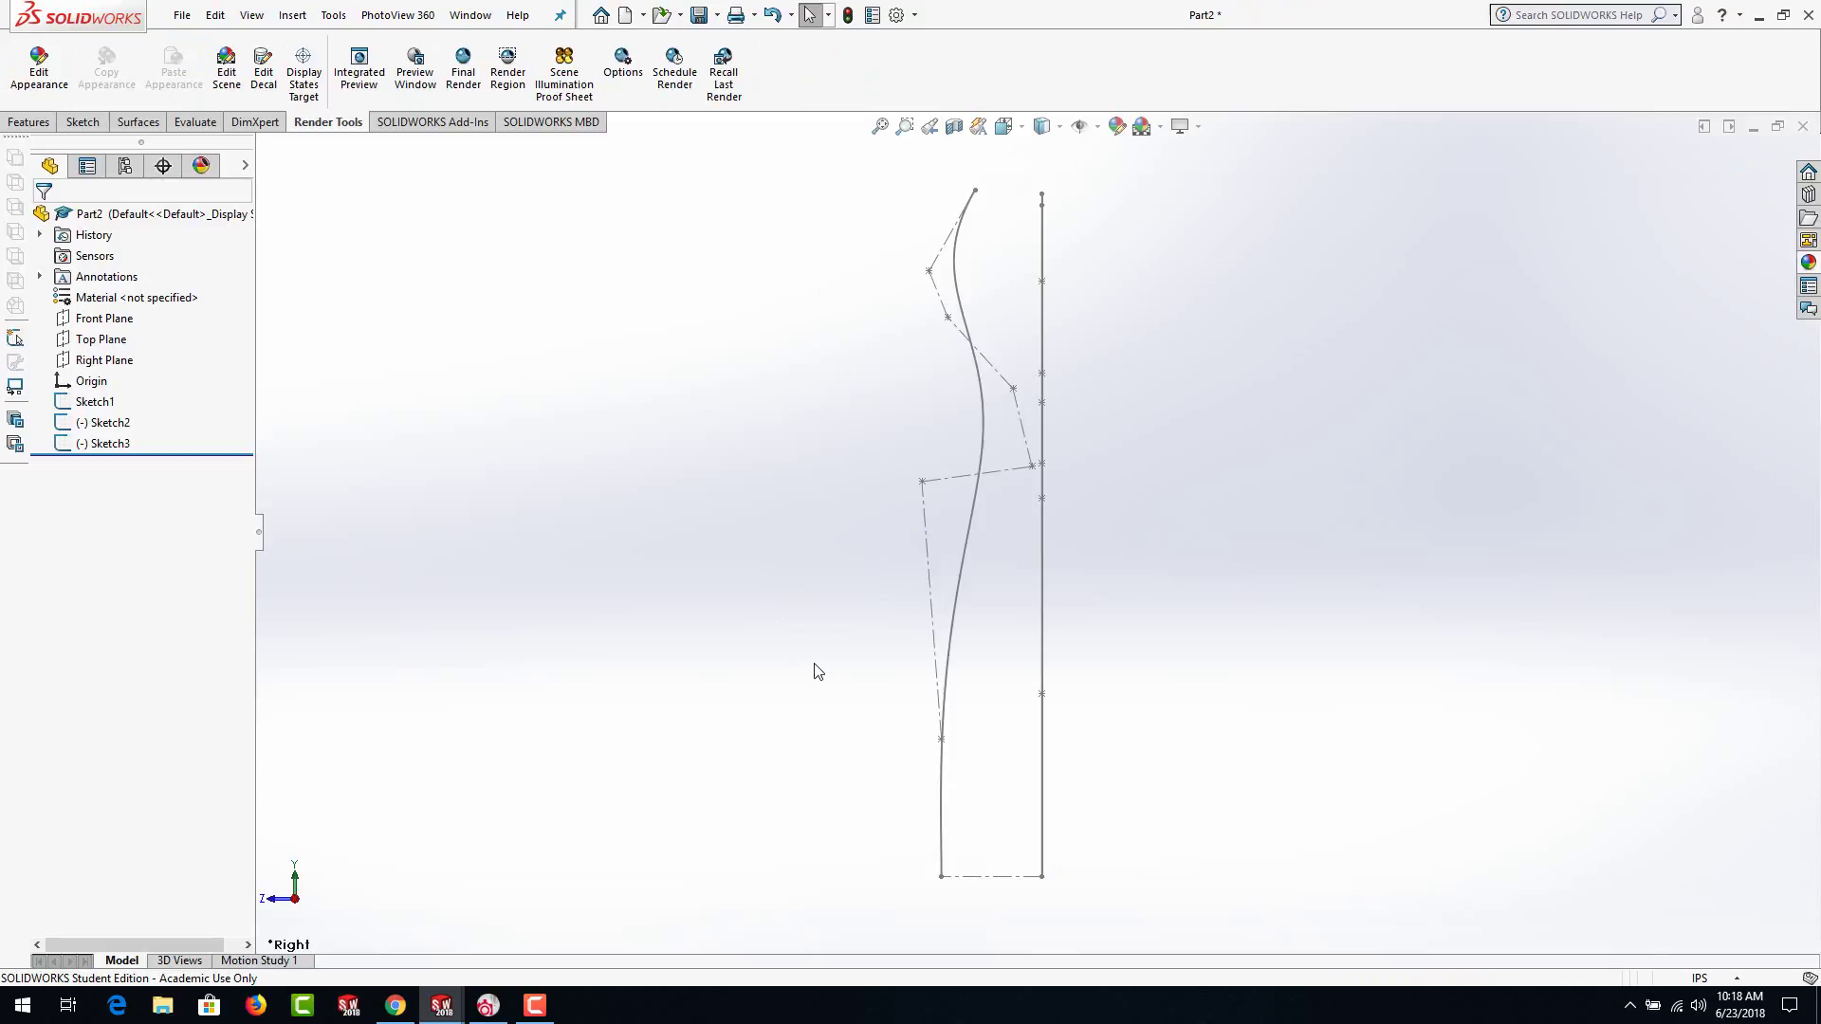
key("space")
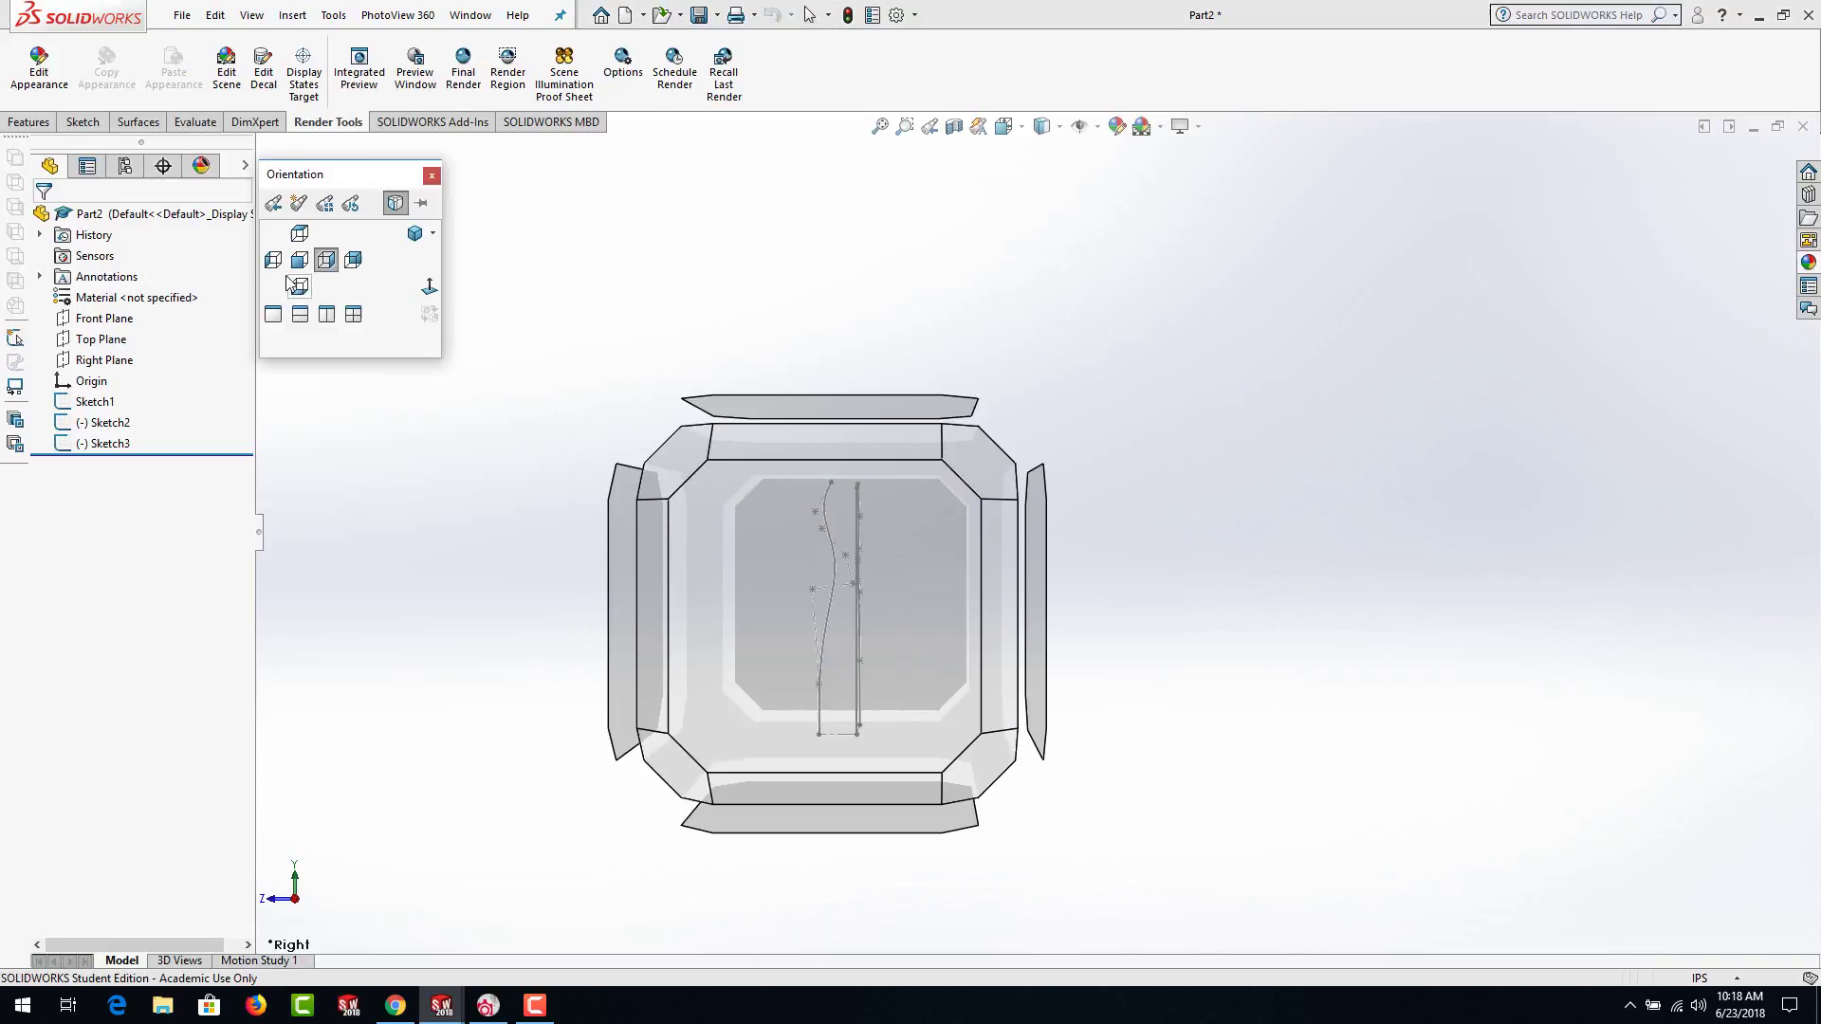
left_click(417, 233)
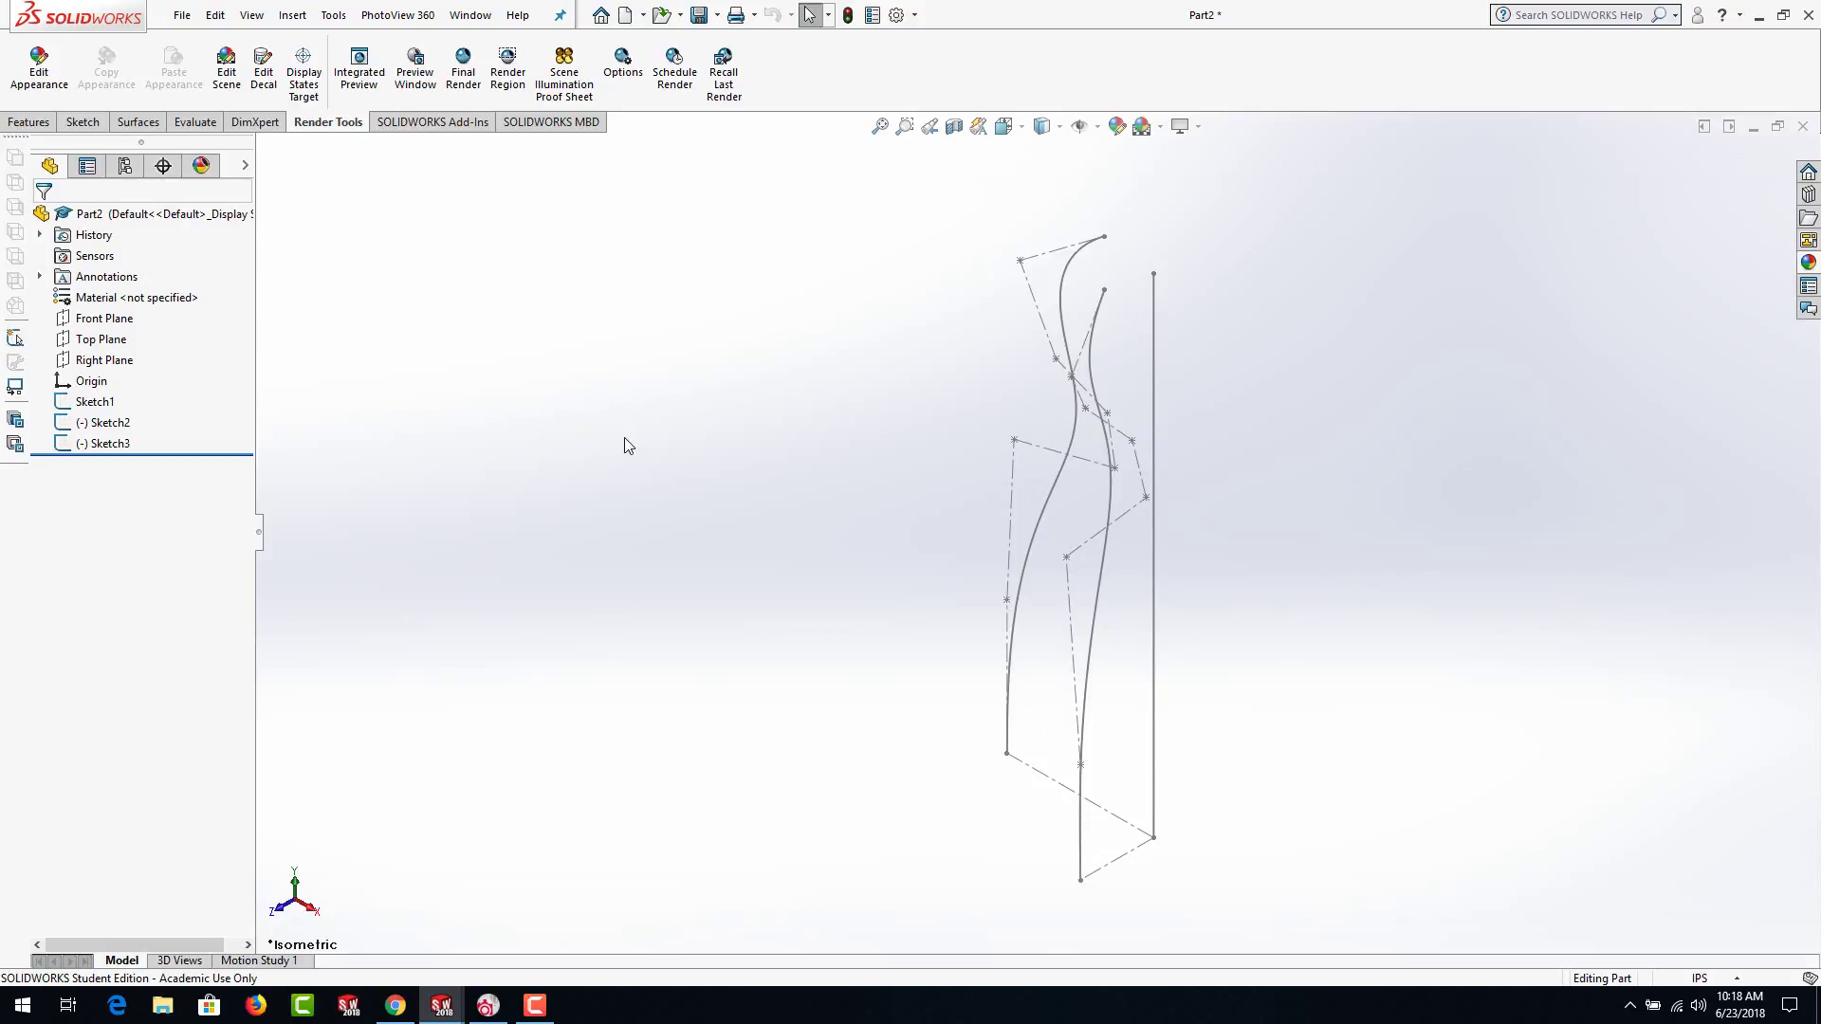
Sketch an ellipse on the Top Plane centered on the origin, with radii of about 3.31 in along X and 1.80 in along Z
left_click(100, 342)
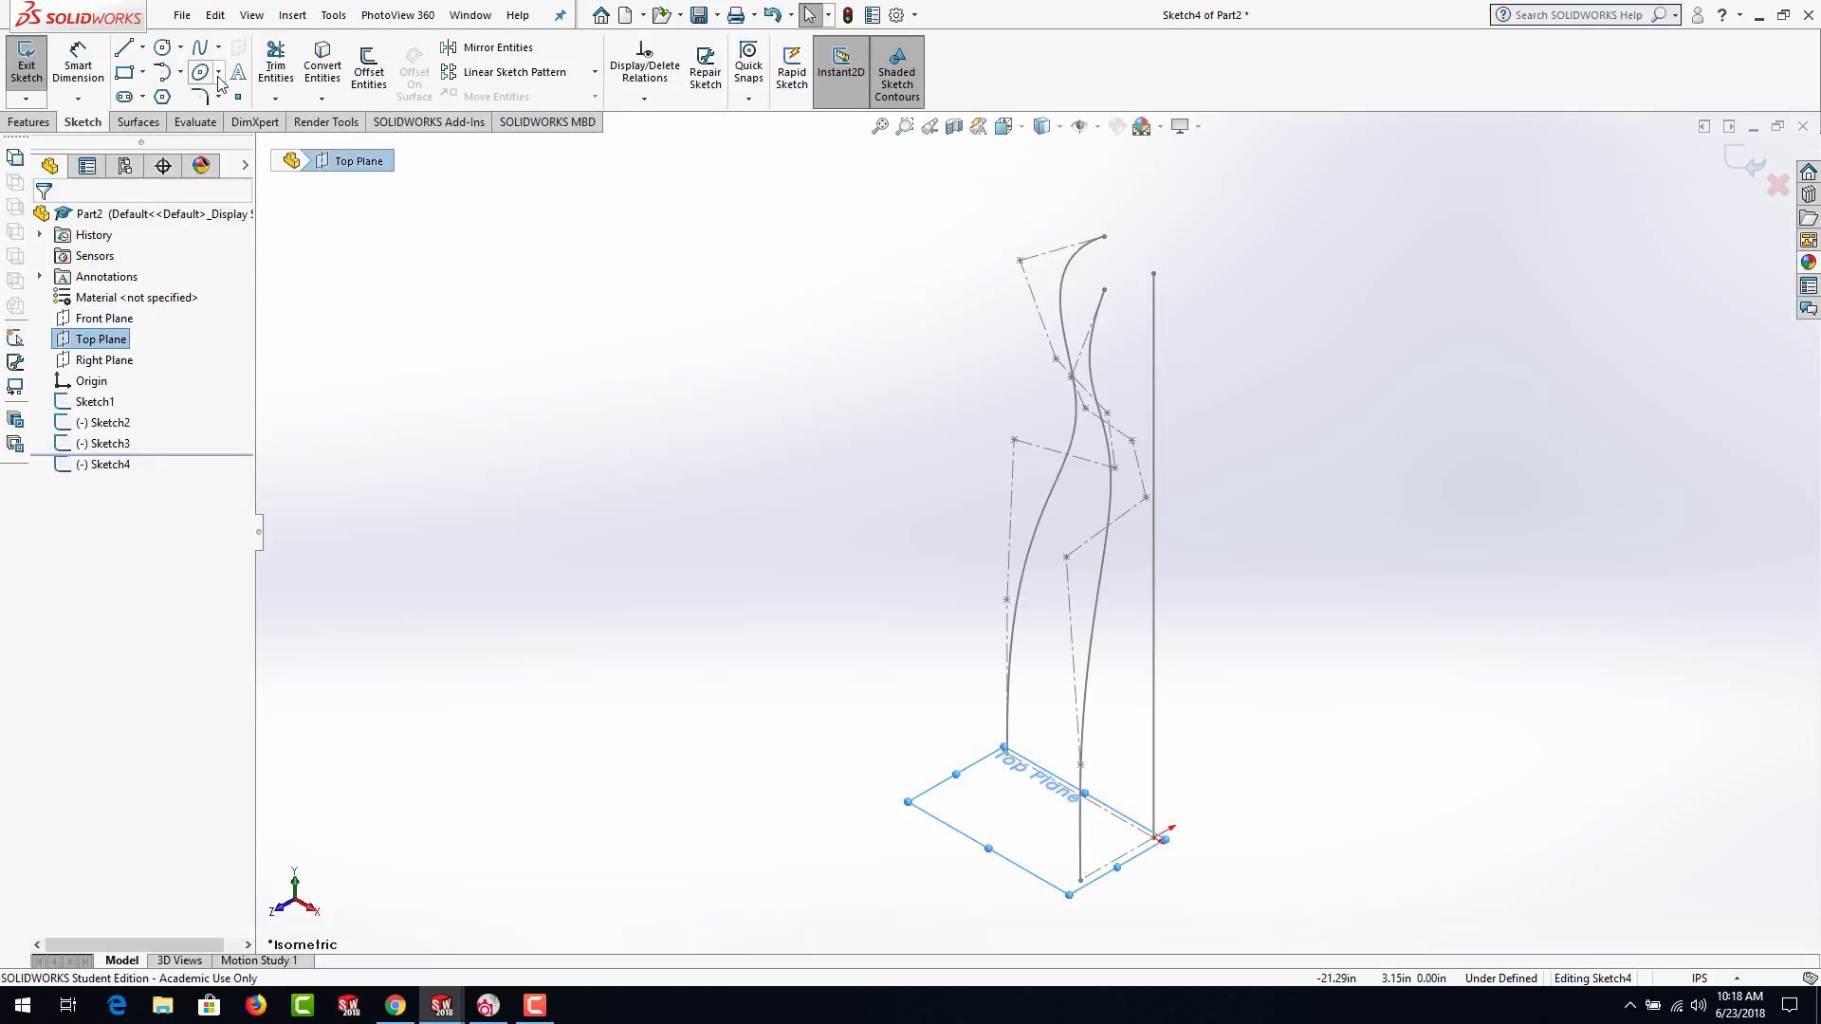
left_click(201, 75)
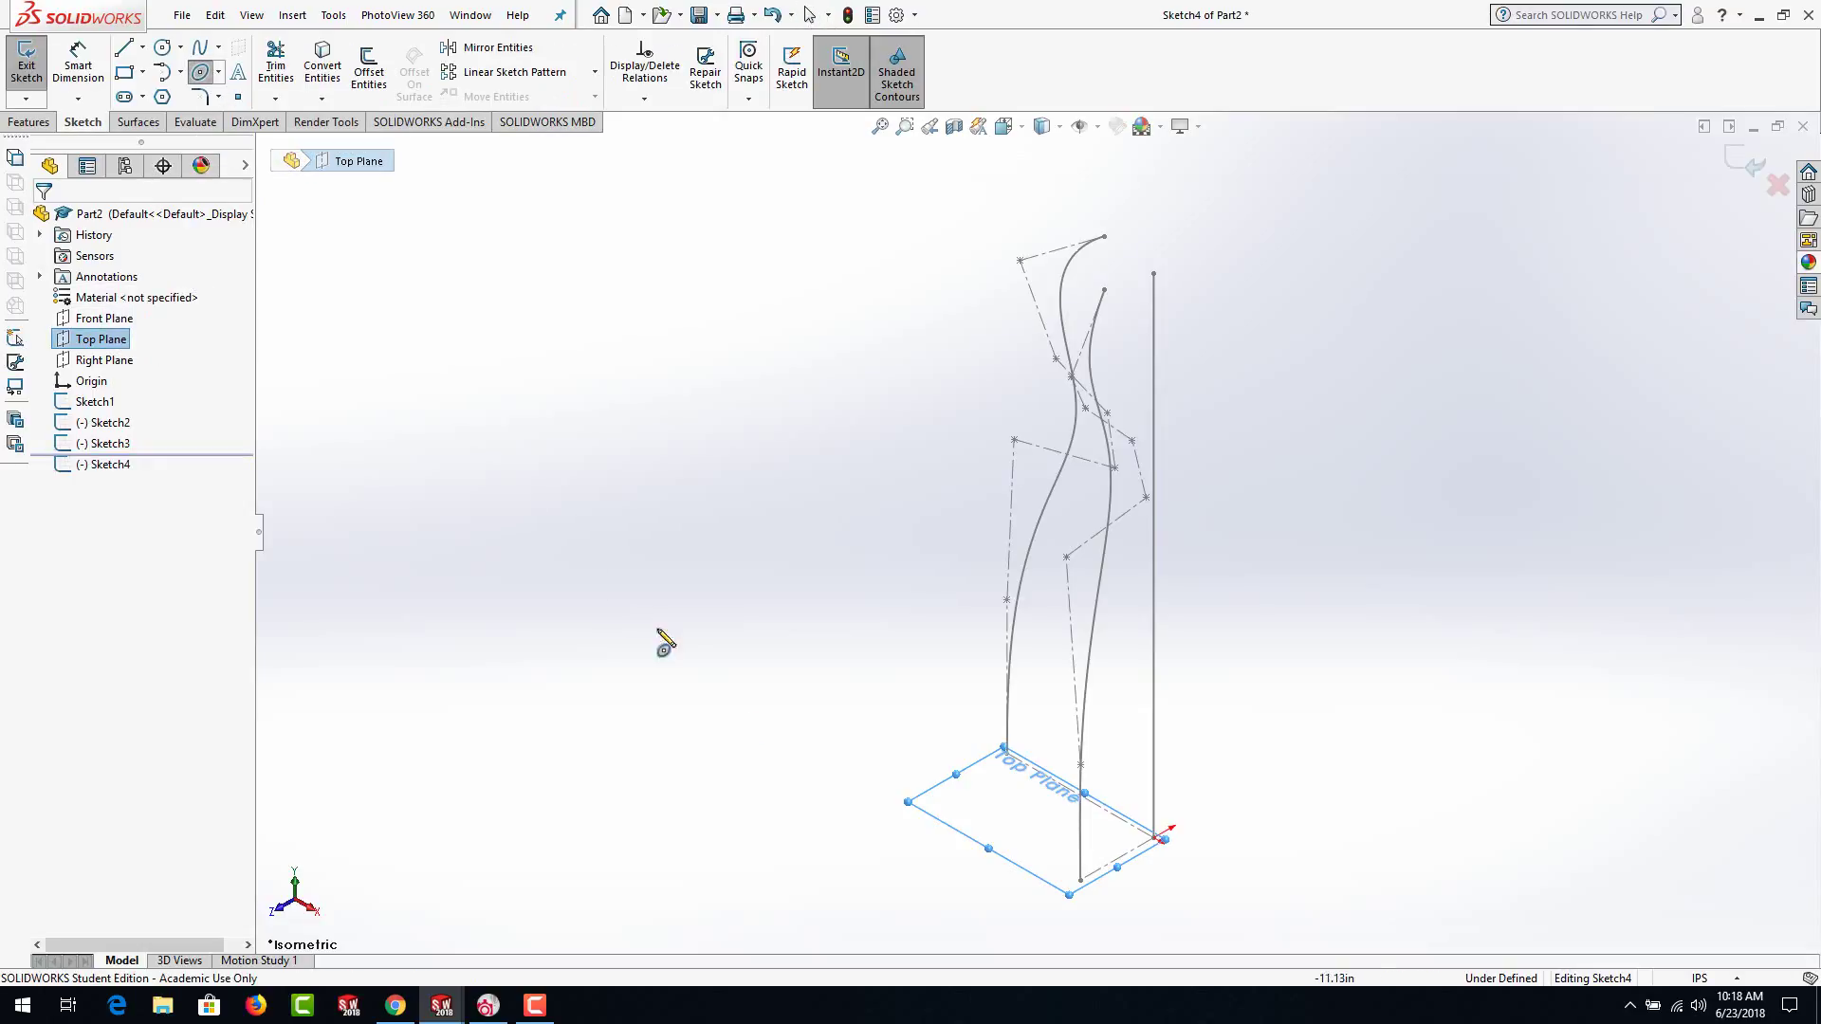
left_click(1155, 840)
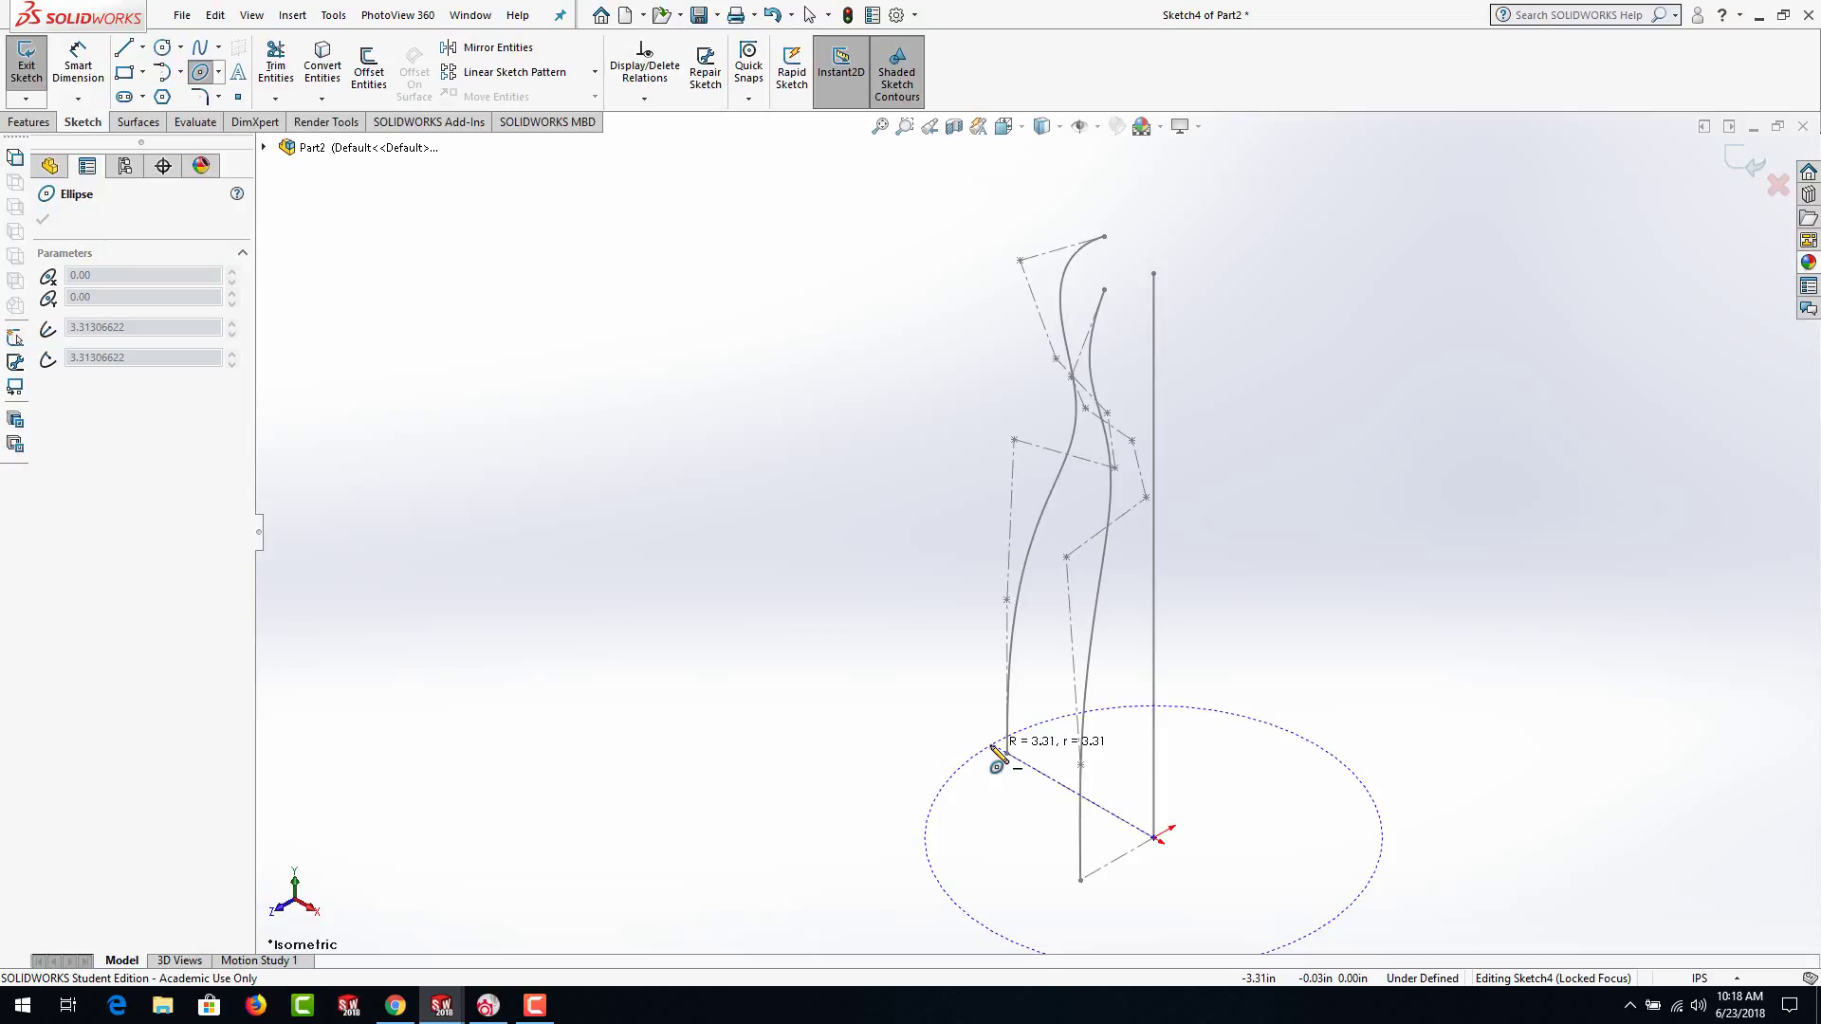
left_click(997, 756)
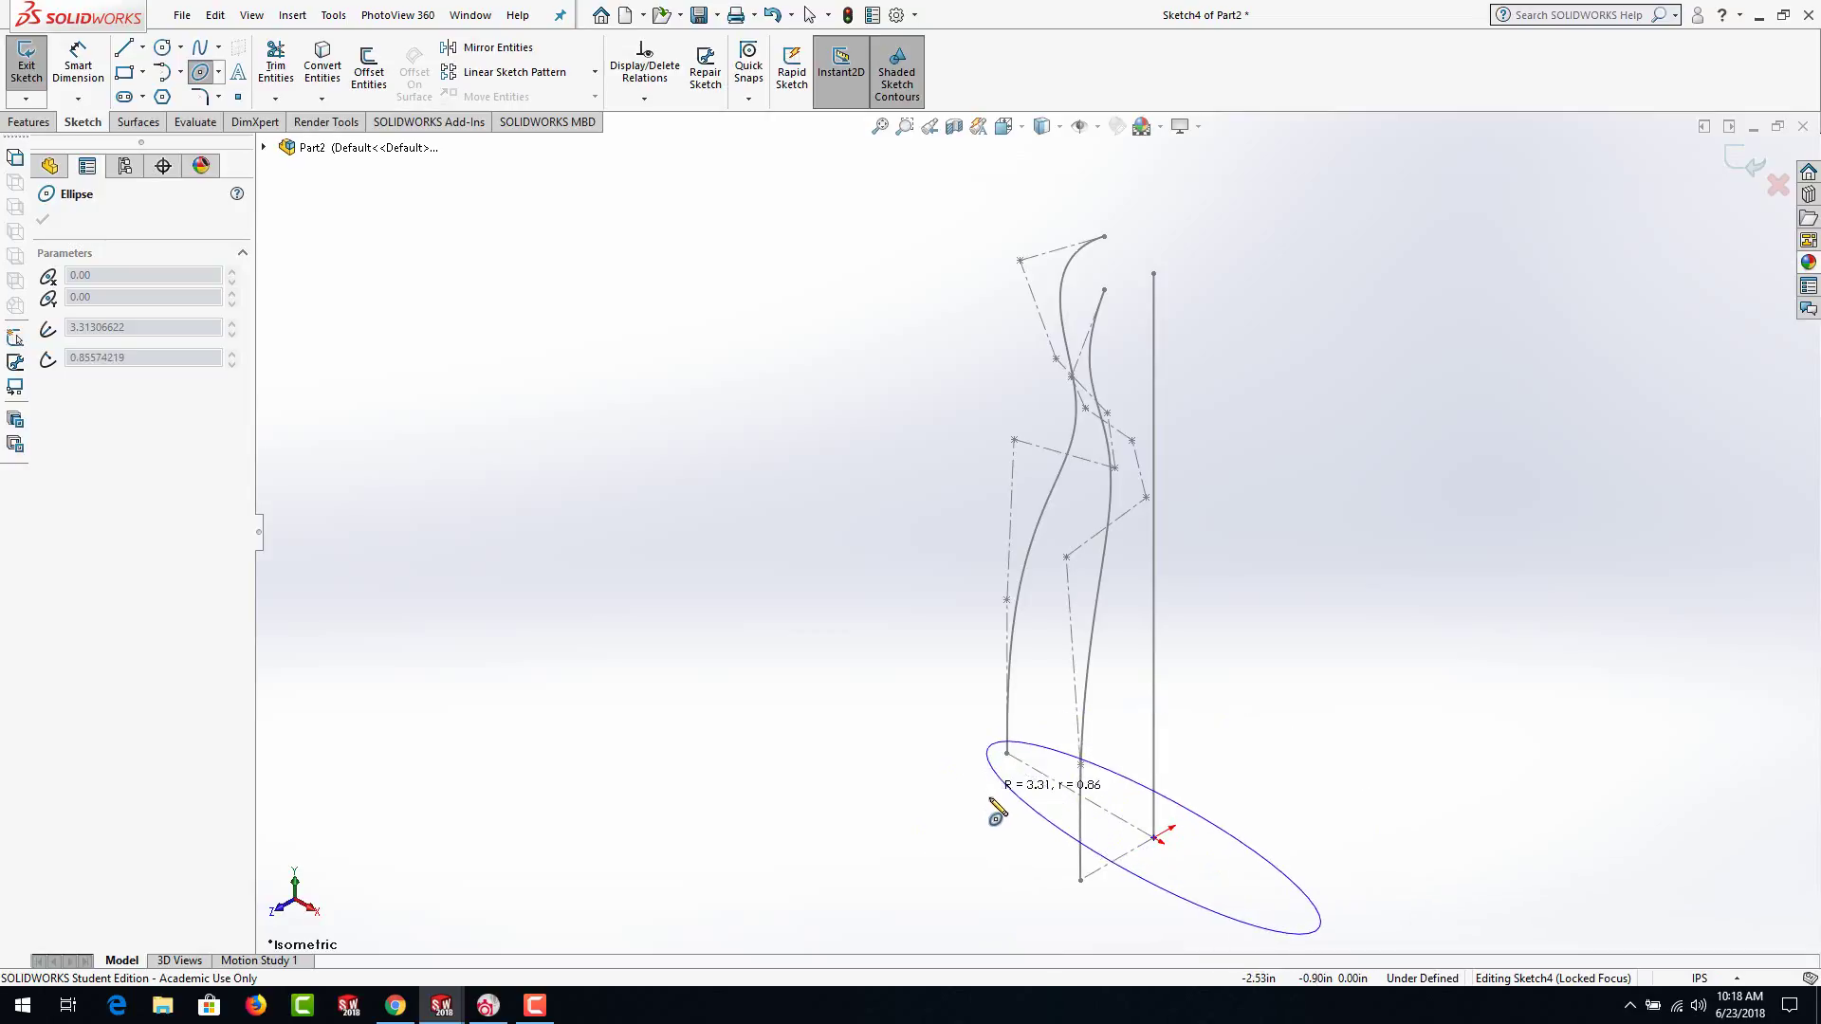
left_click(1067, 897)
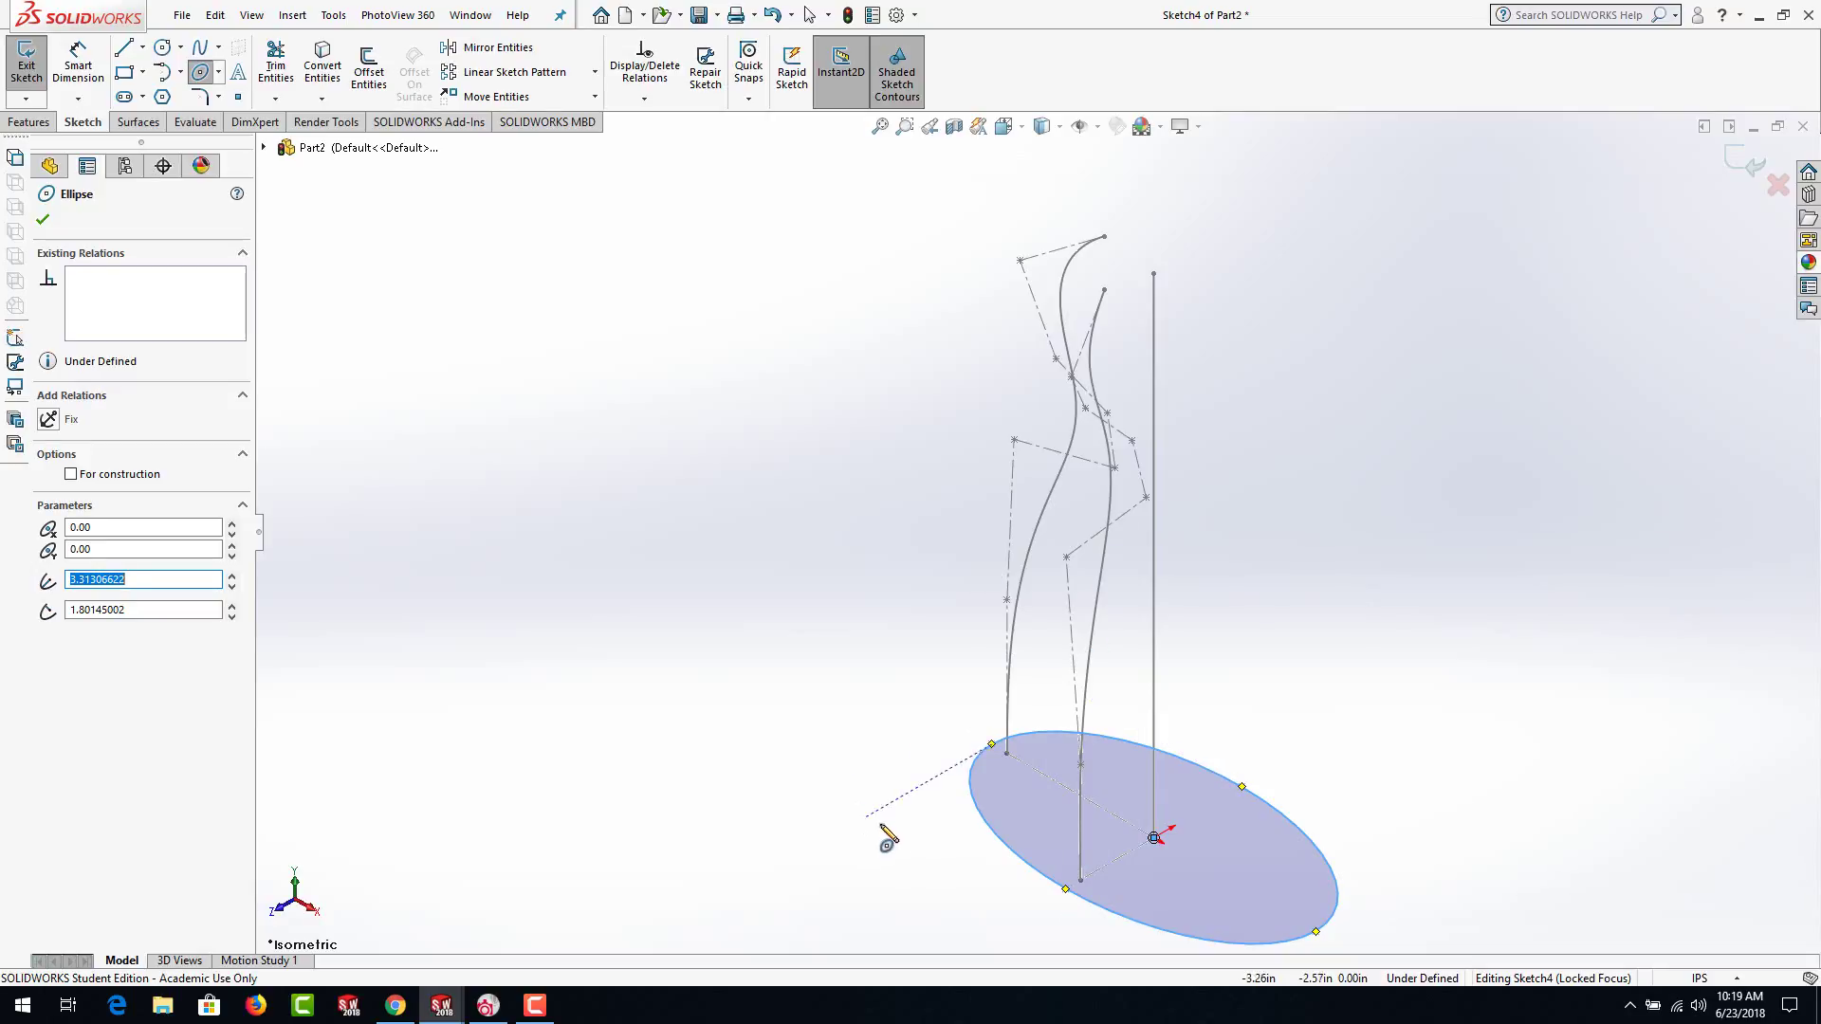
key("Escape")
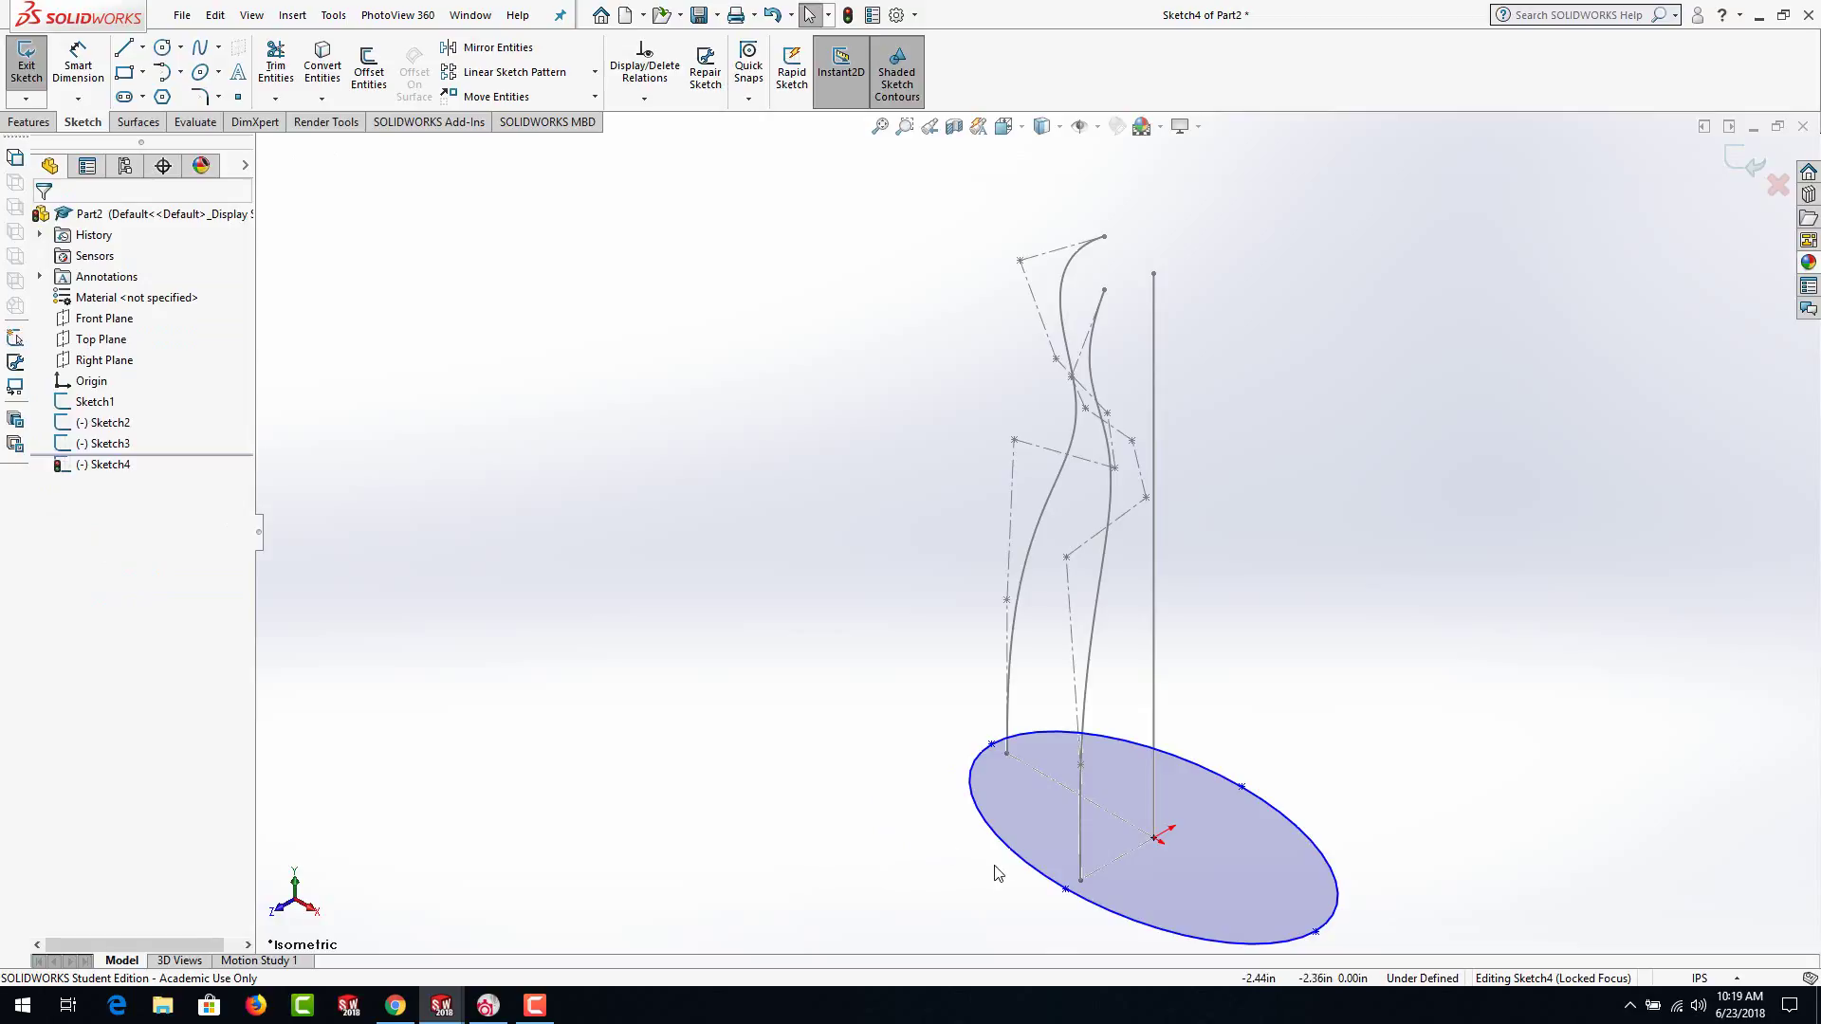
Add a Pierce relation between the ellipse's major-axis point and the Front Plane style spline
left_click(991, 745)
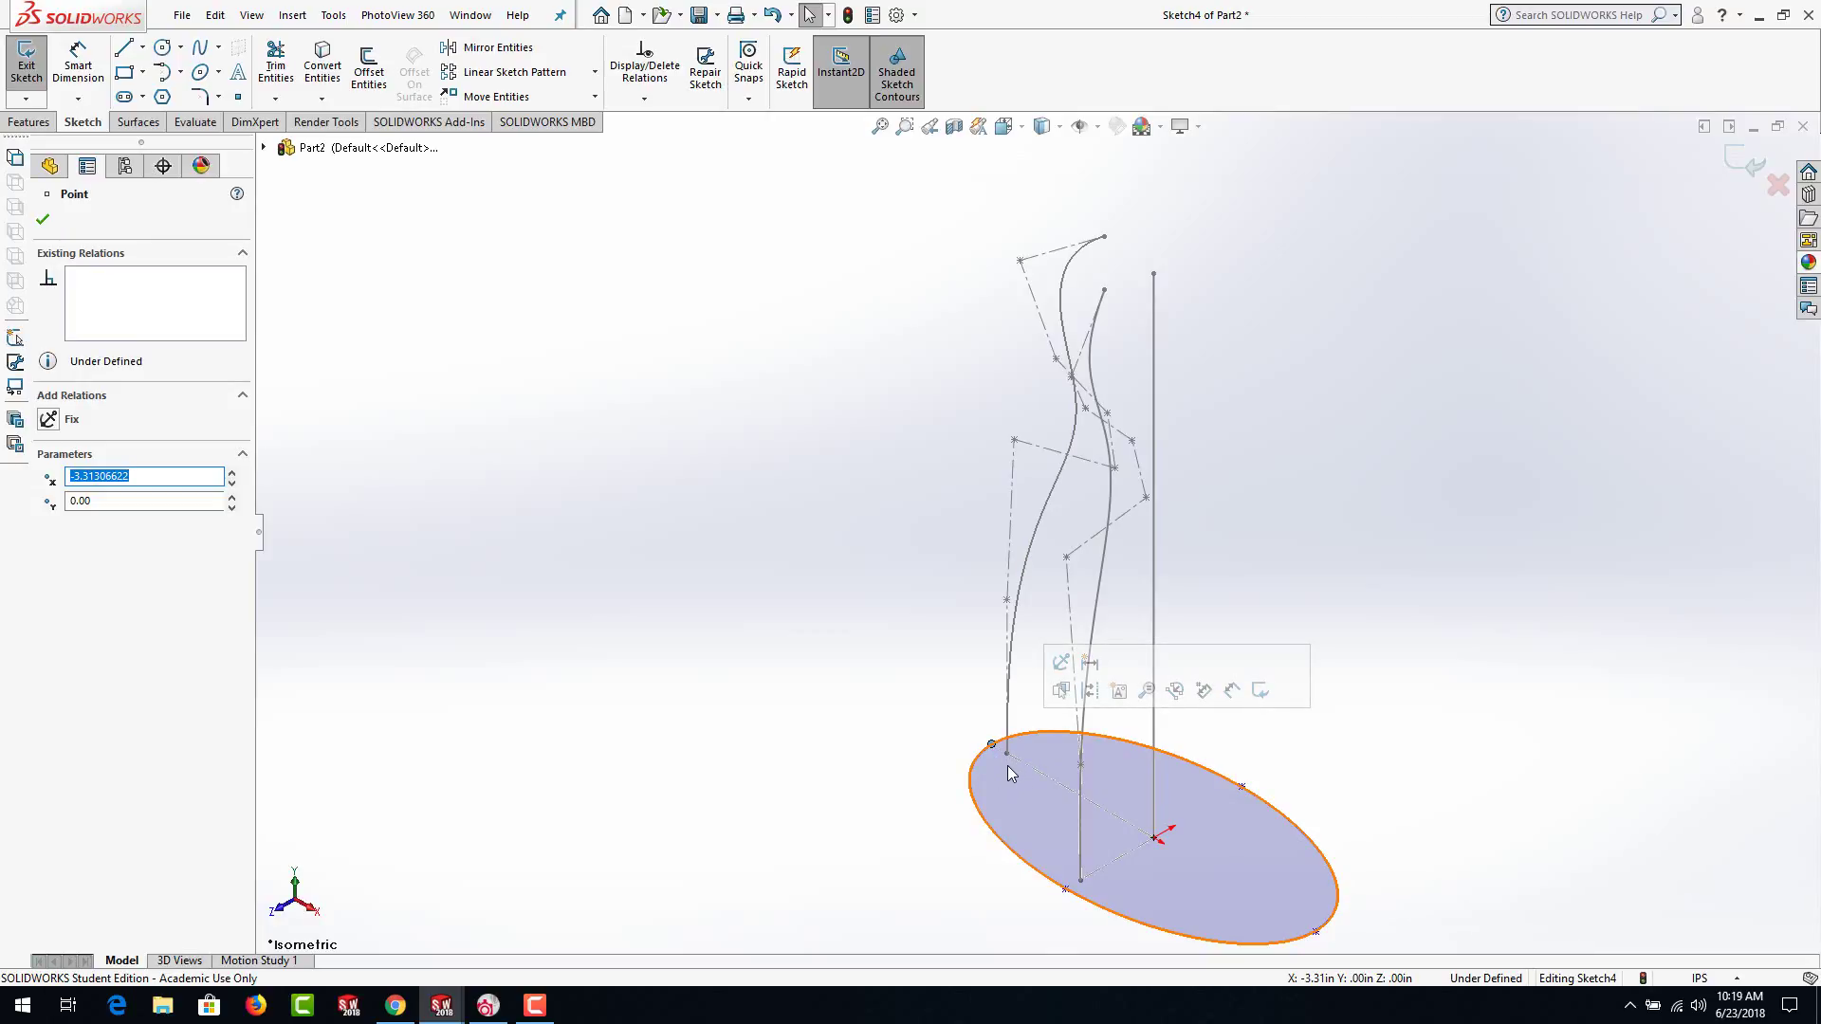
left_click(1007, 760)
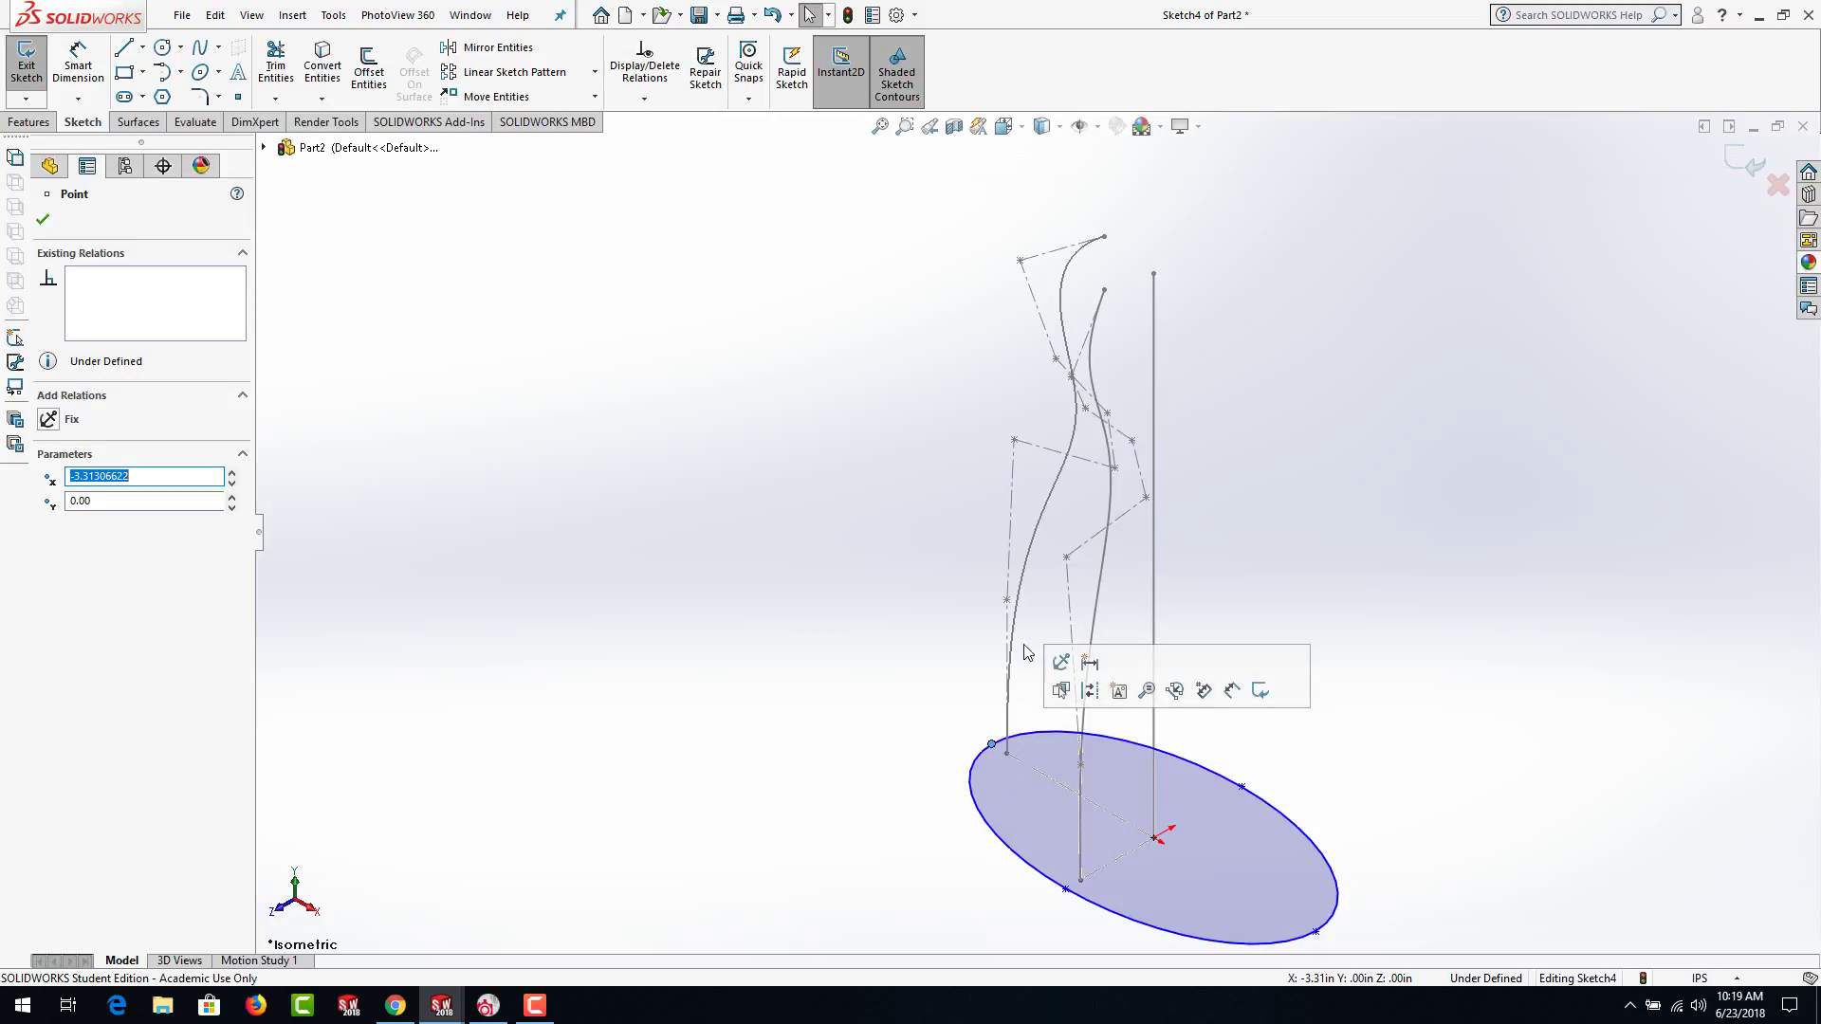
left_click(1032, 592, "ctrl")
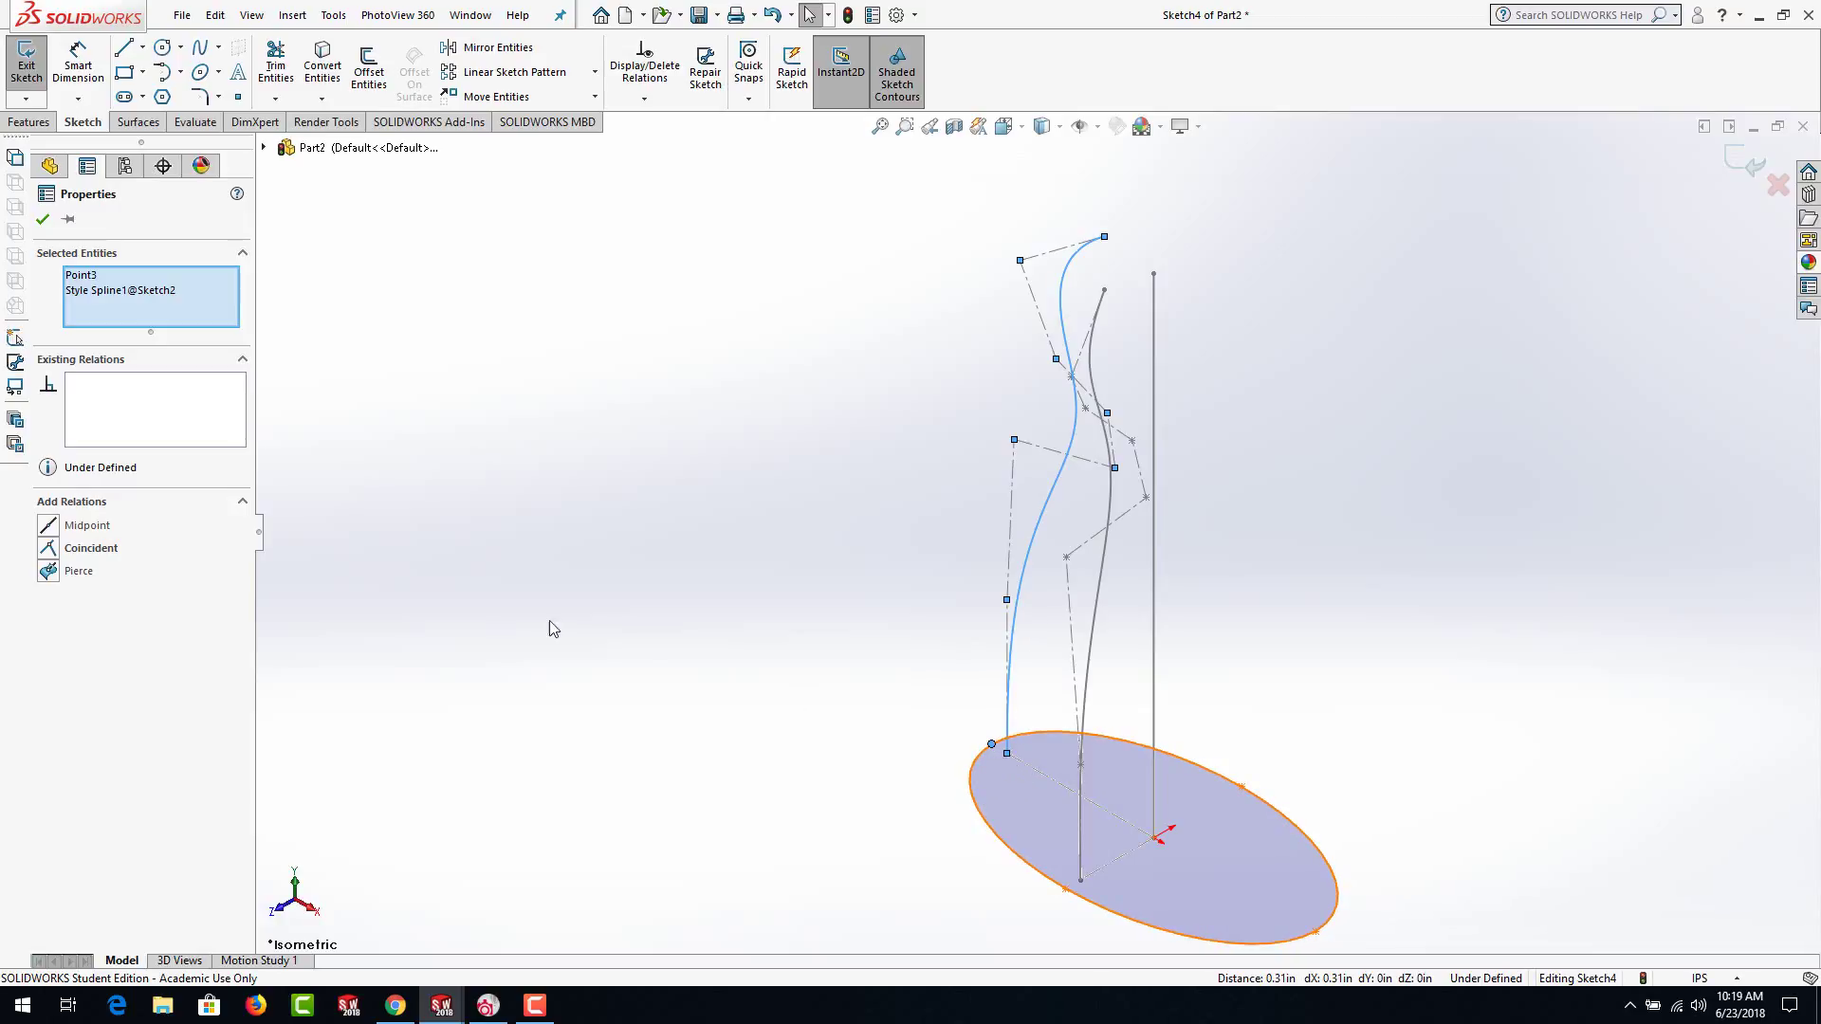
left_click(50, 572)
left_click(711, 633)
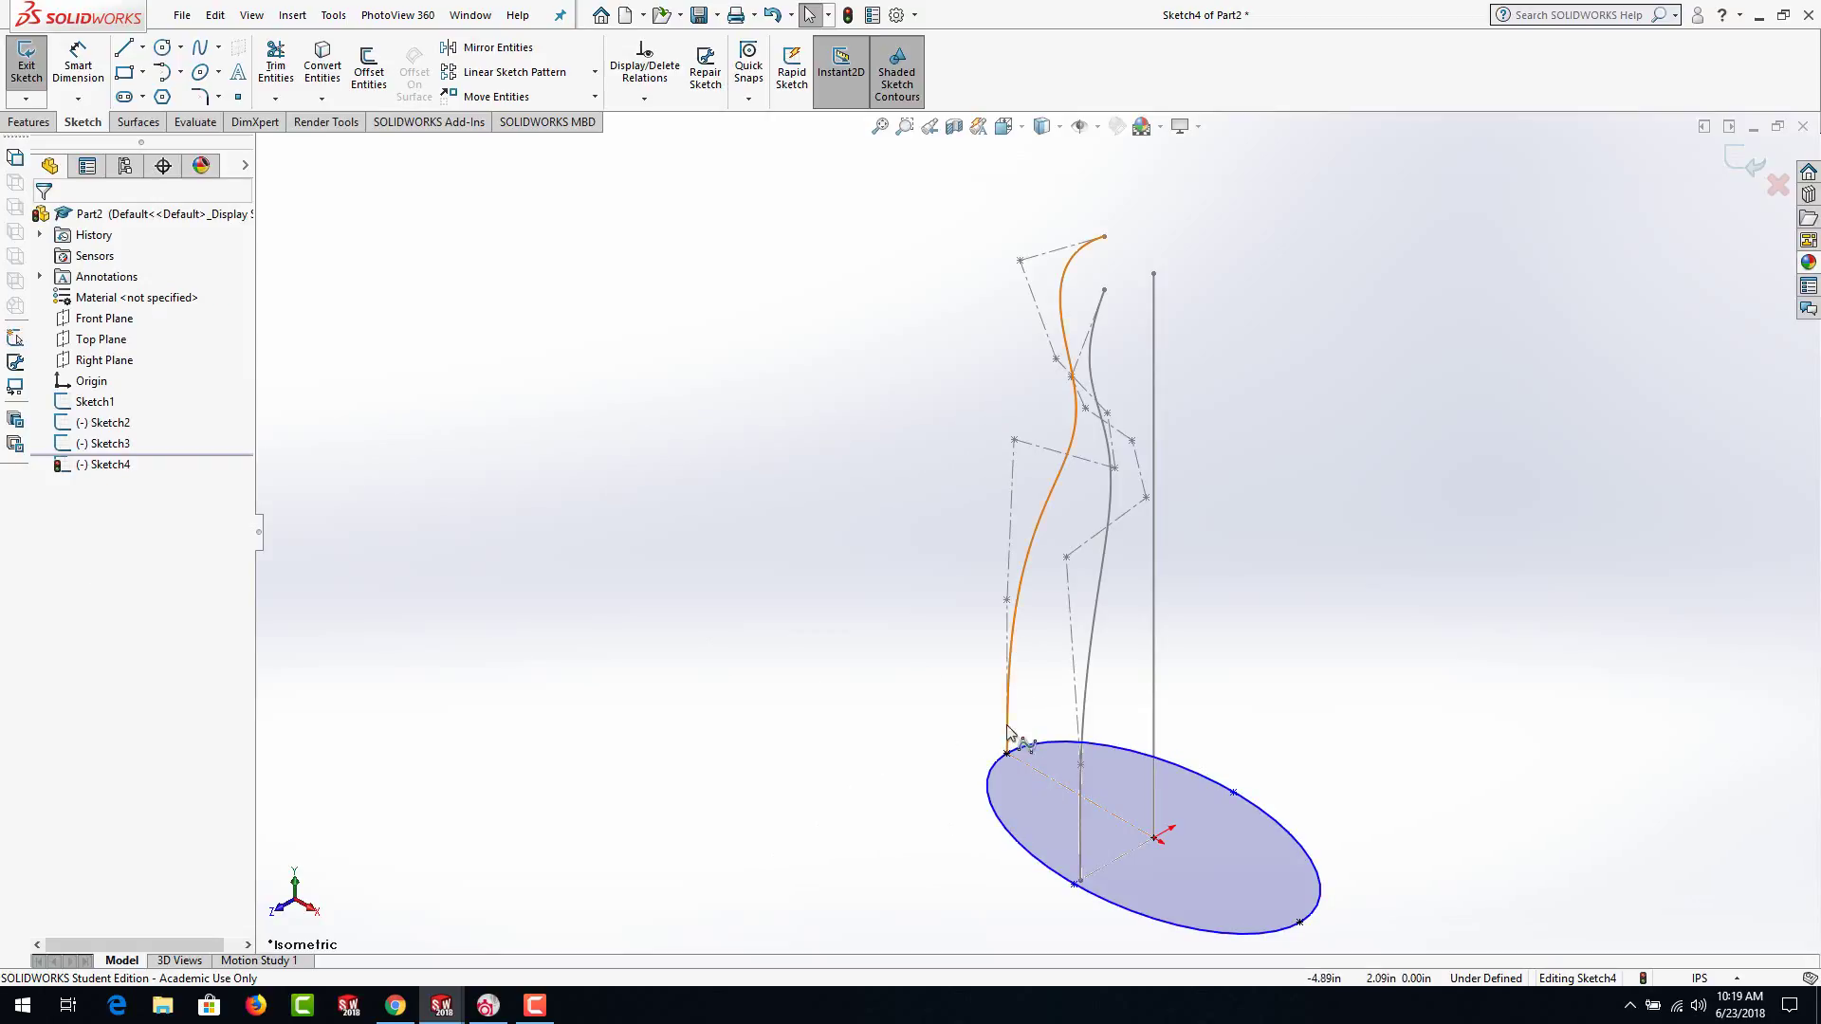
Add a Pierce relation between the ellipse's minor-axis point and the Right Plane style spline, and exit the sketch
left_click(1075, 886)
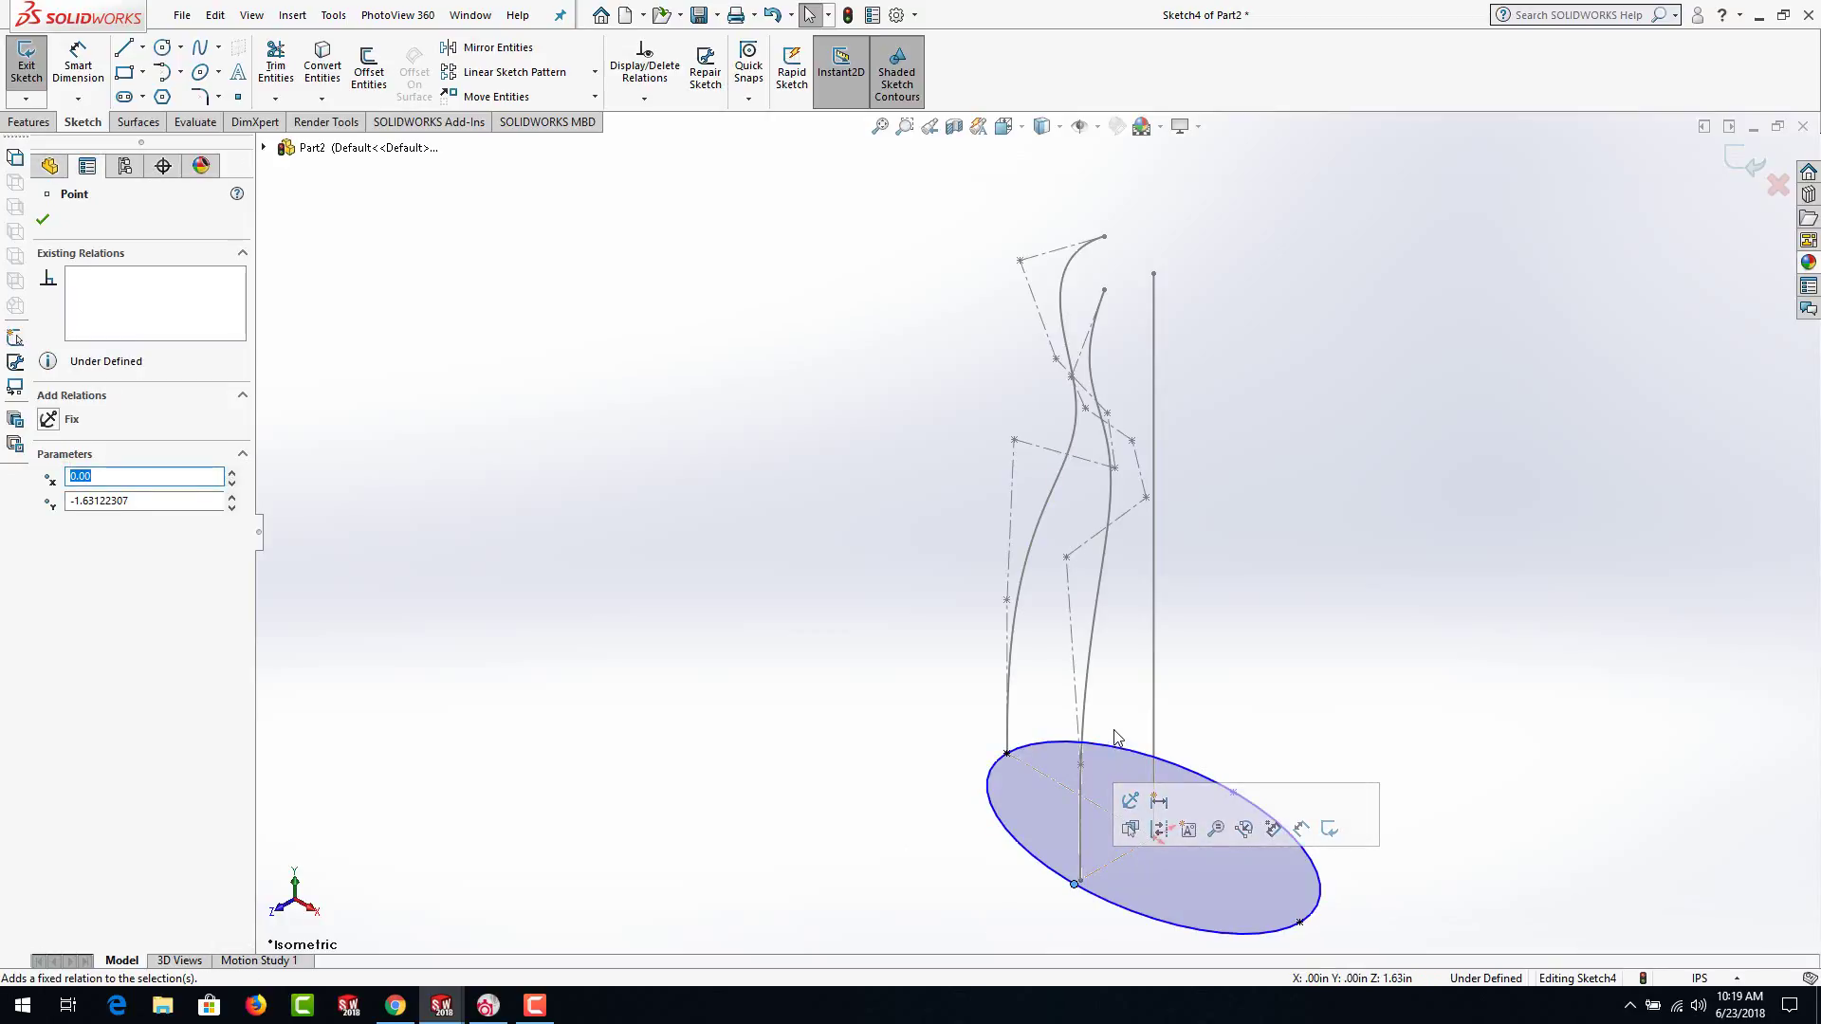
left_click(1089, 697, "ctrl")
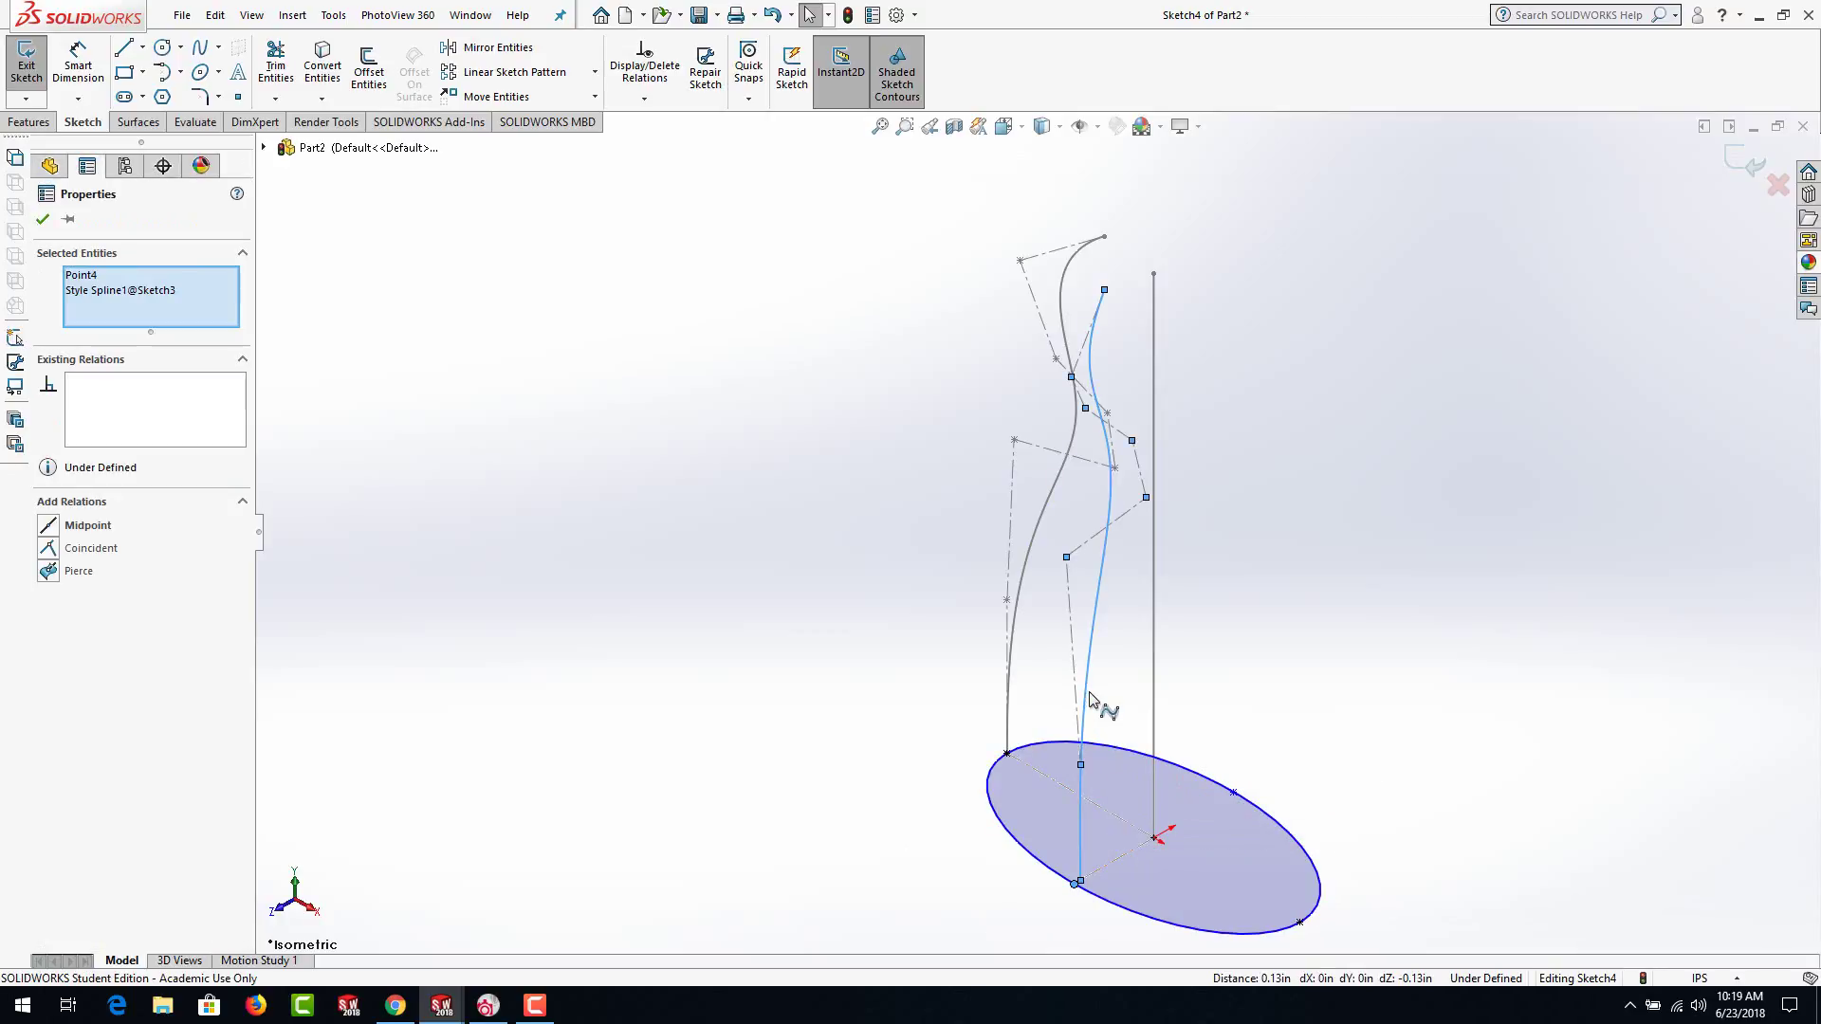
left_click(605, 727)
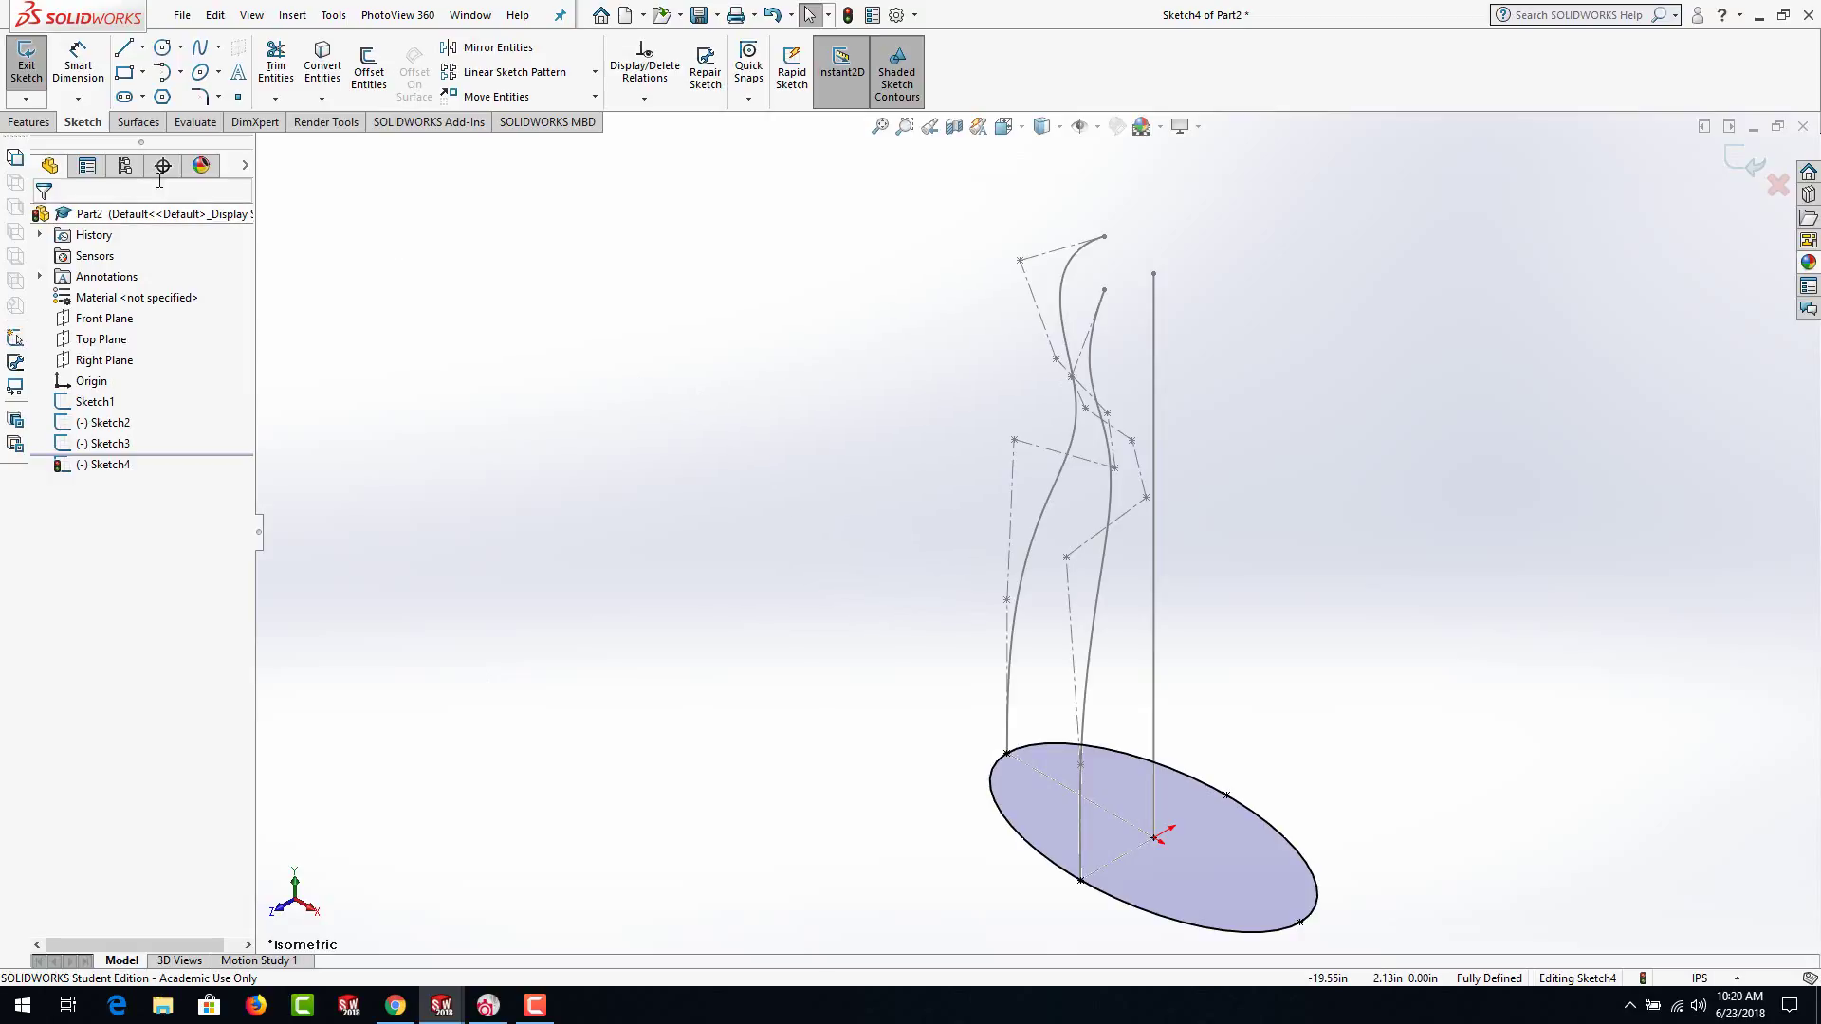
left_click(26, 68)
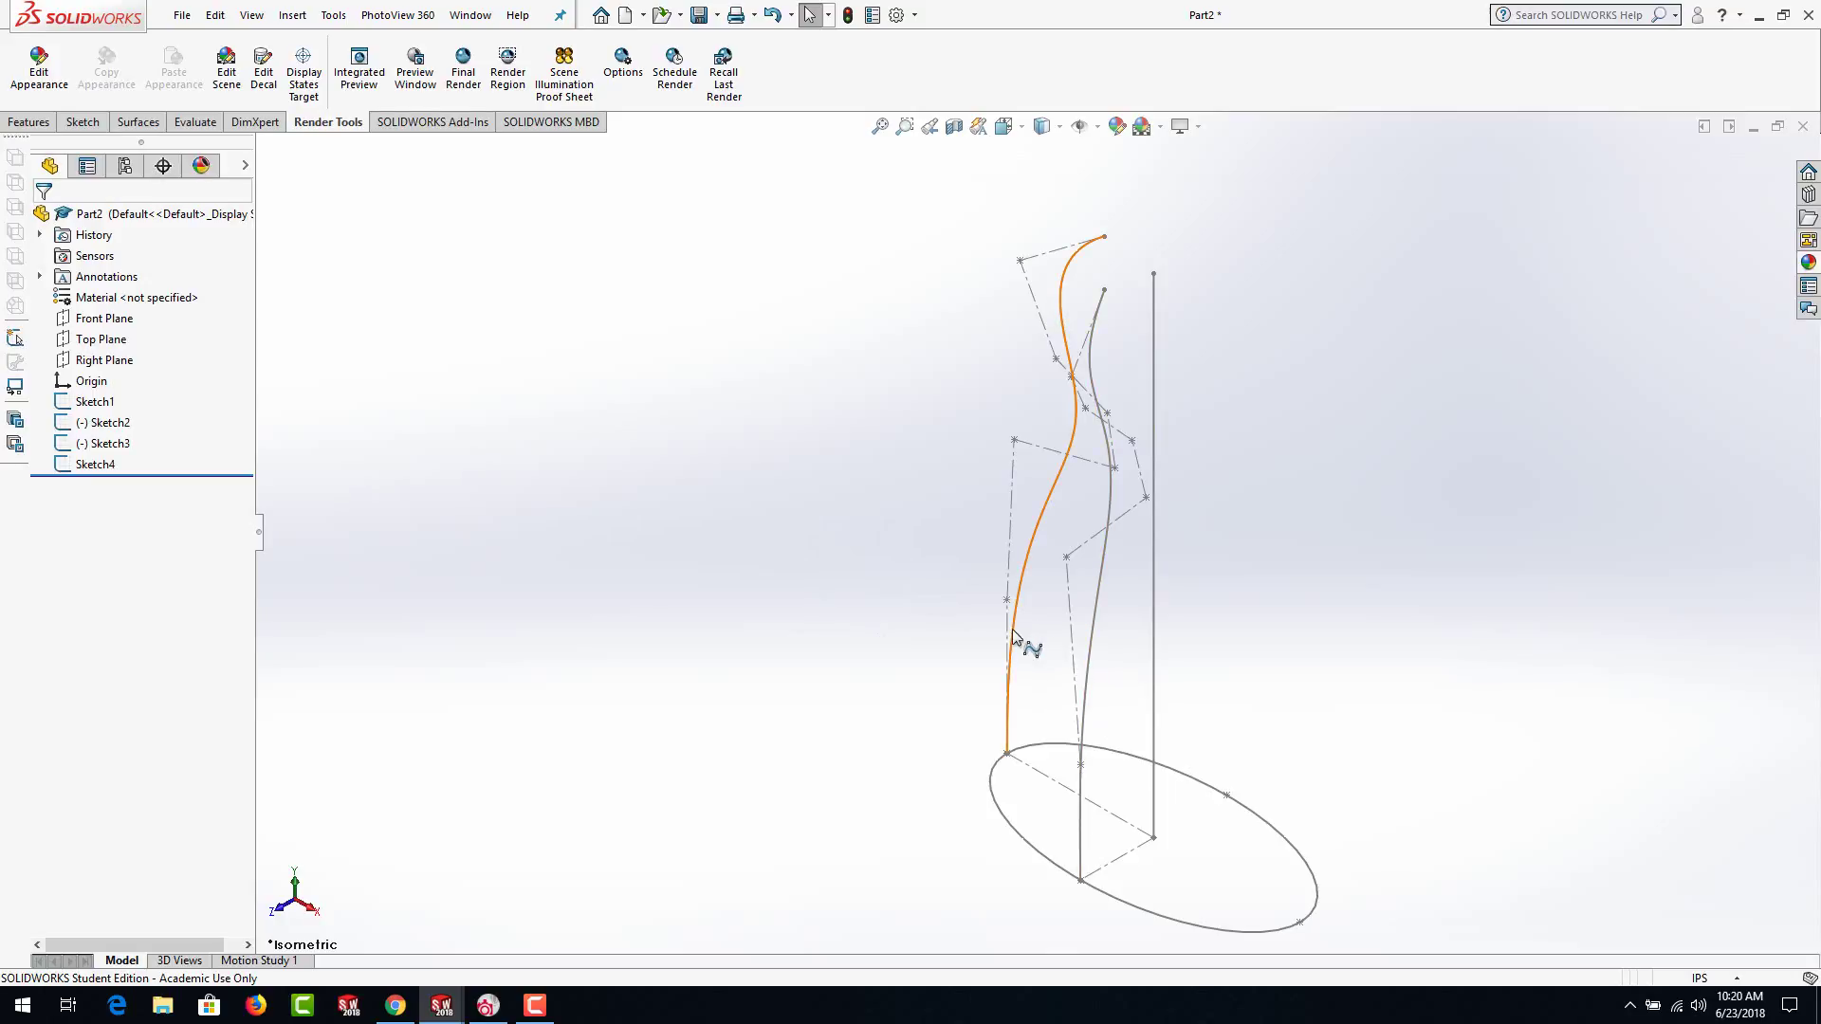
Rename the vertical line sketch as PATH and the Front Plane spline sketch as FRONT GUIDE
left_click(104, 405)
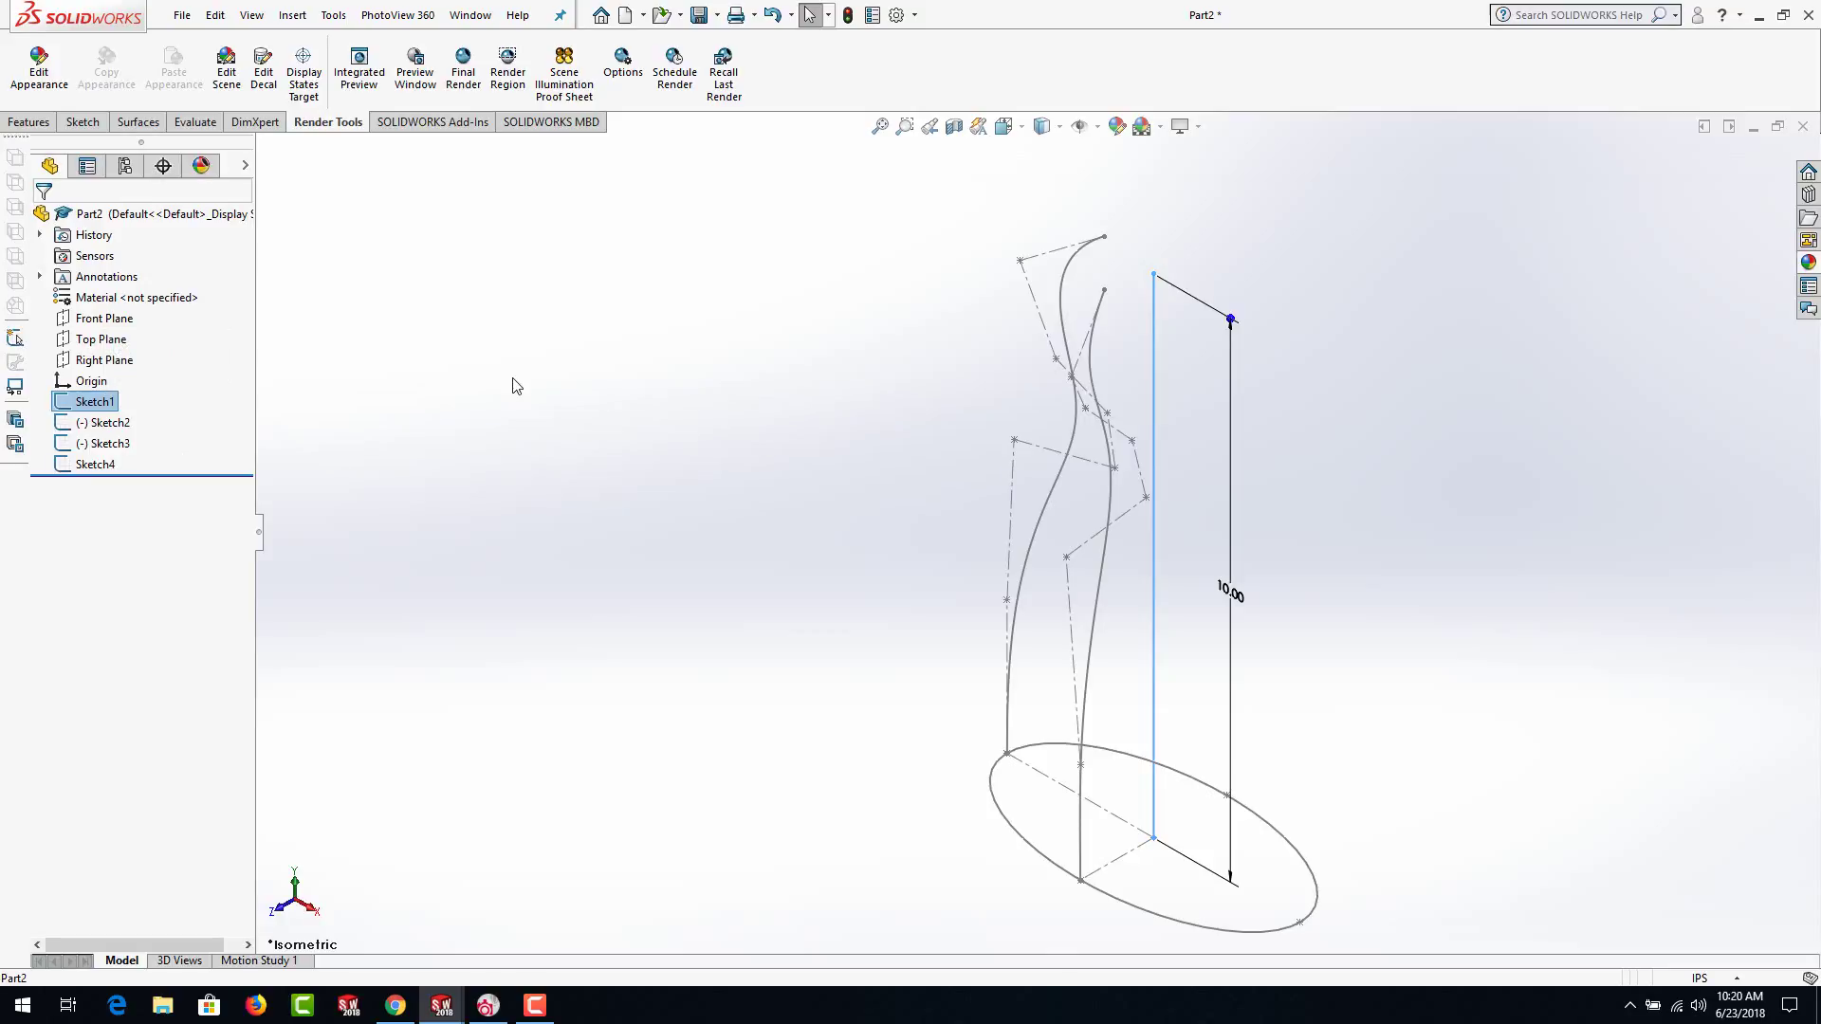
left_click(114, 403)
type("PATH")
left_click(143, 427)
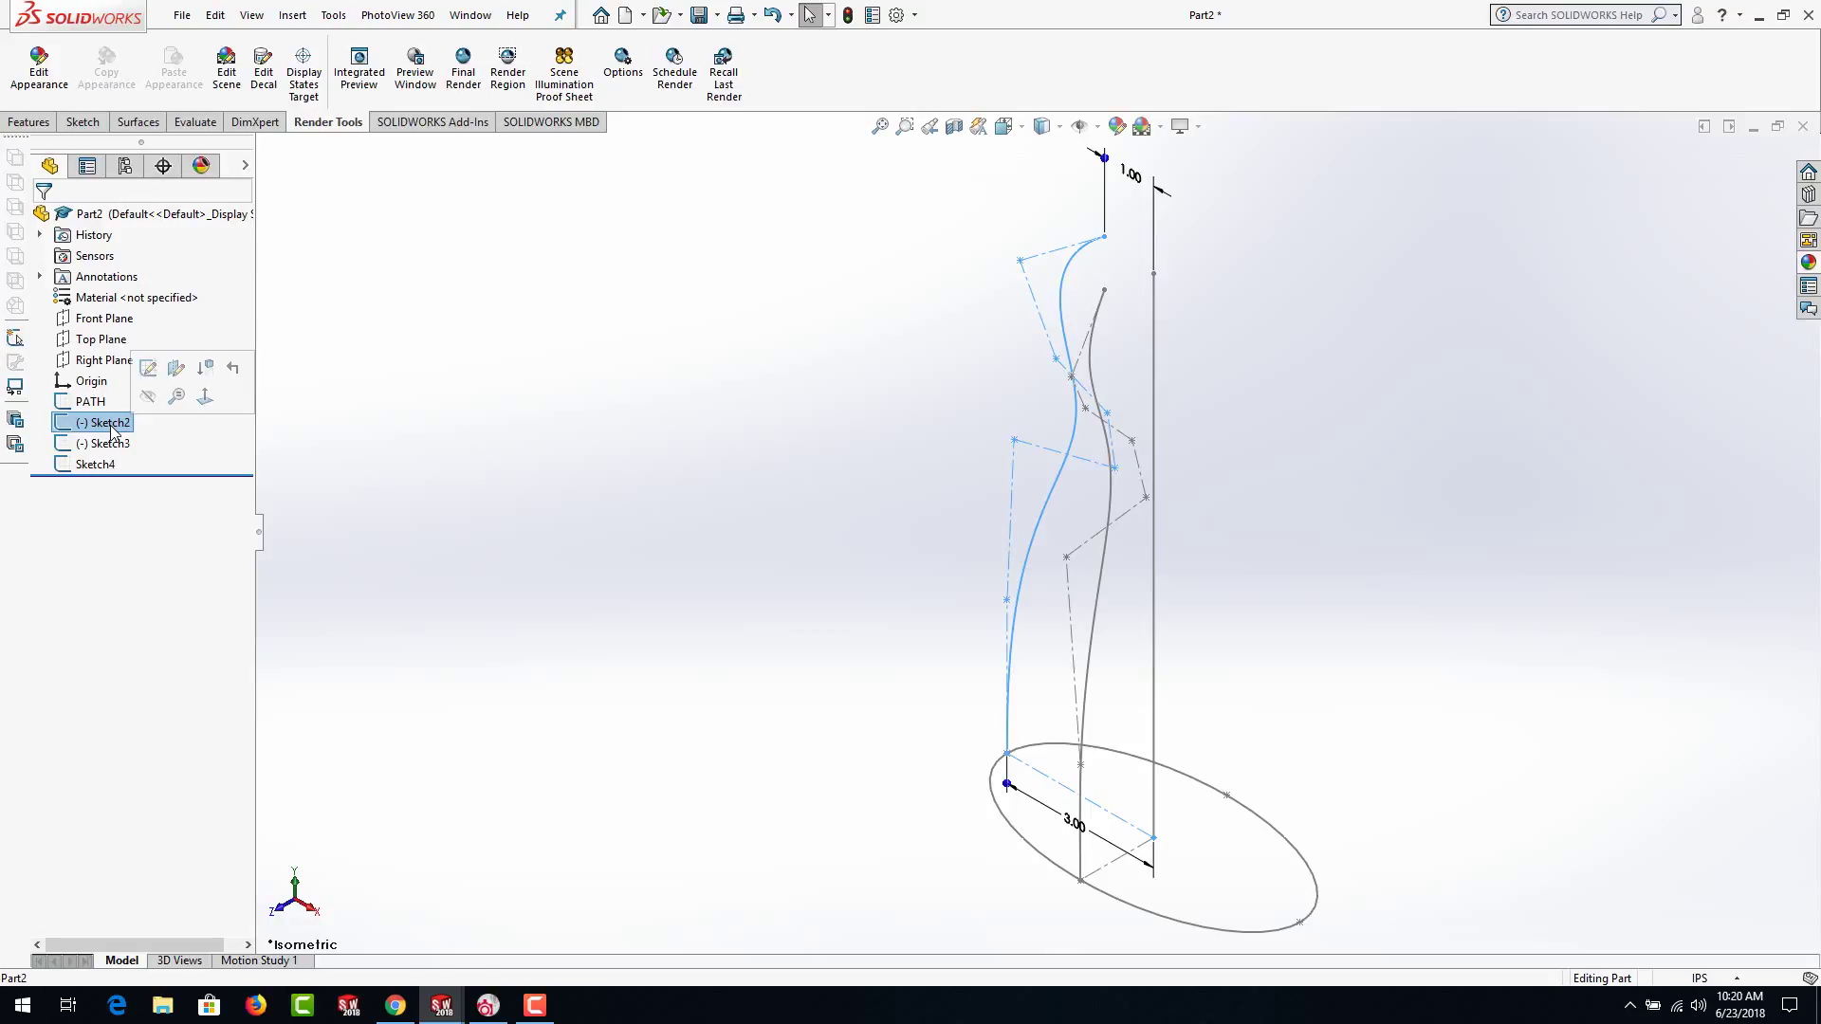
left_click(112, 427)
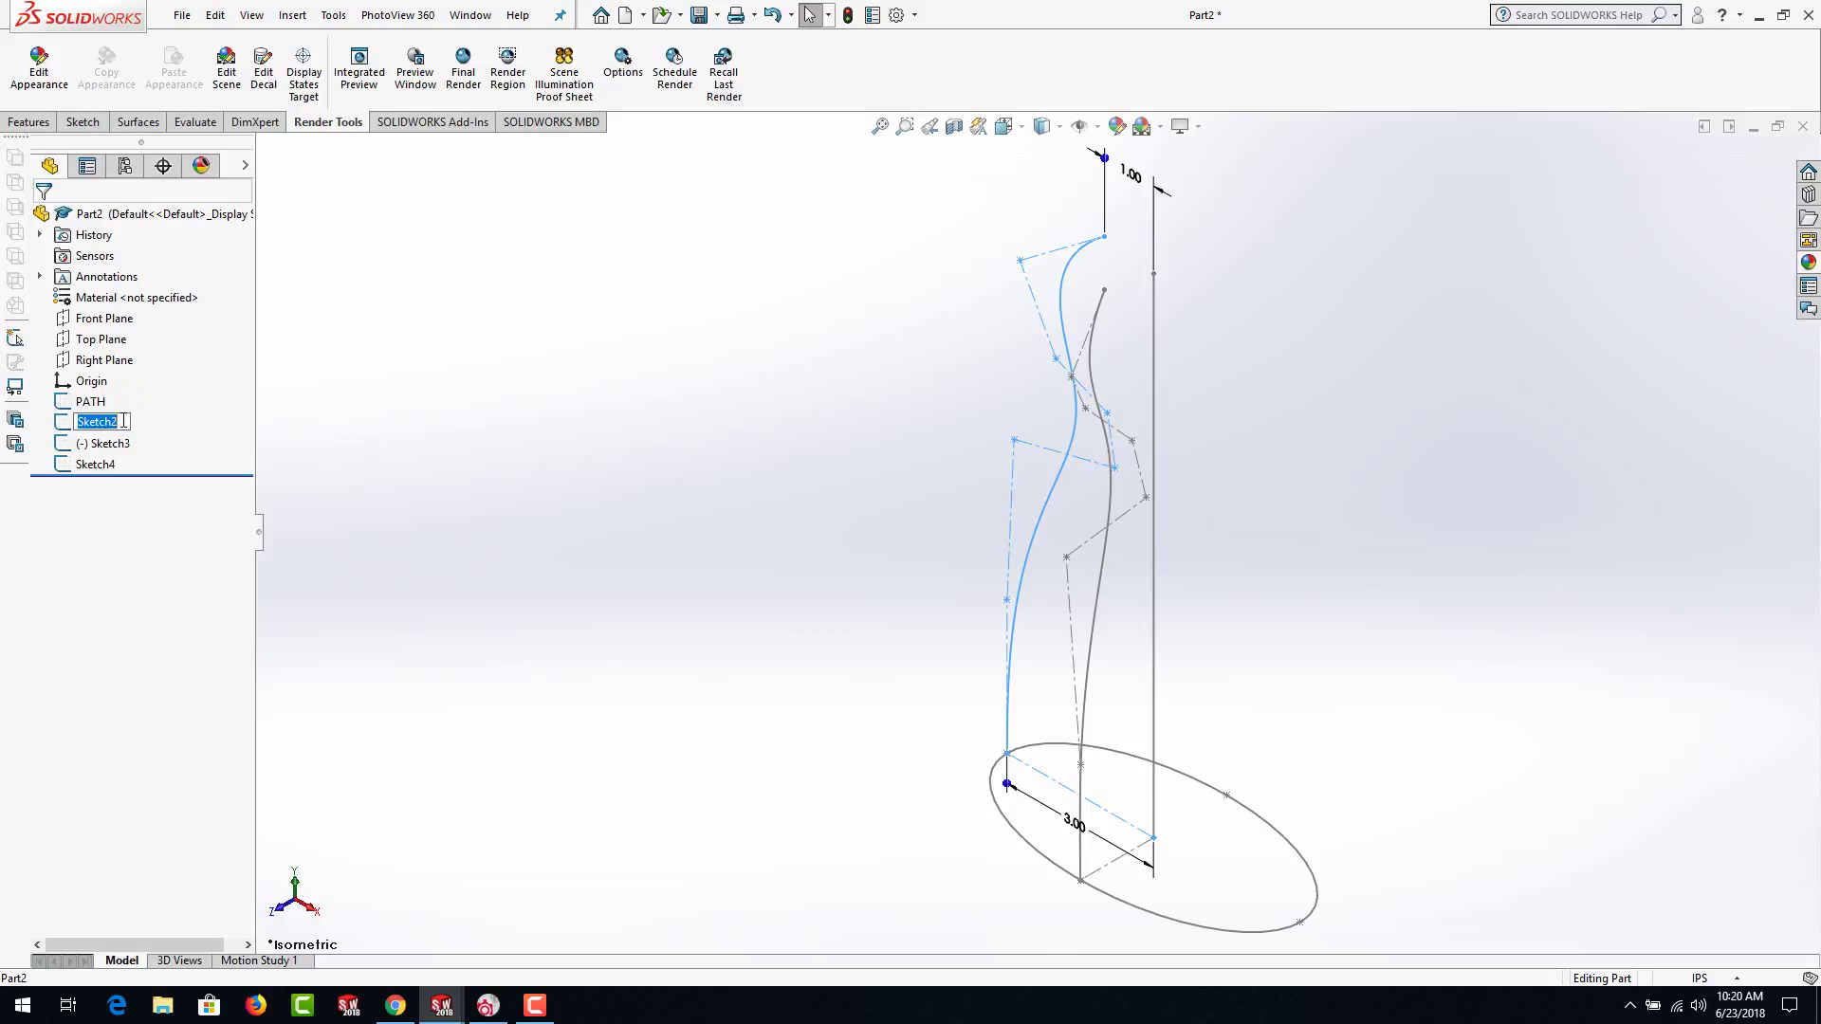
type("FRONT GUIDE")
Rename the Right Plane spline sketch as RIGHT GUIDE and the ellipse sketch as PROFILE
left_click(120, 443)
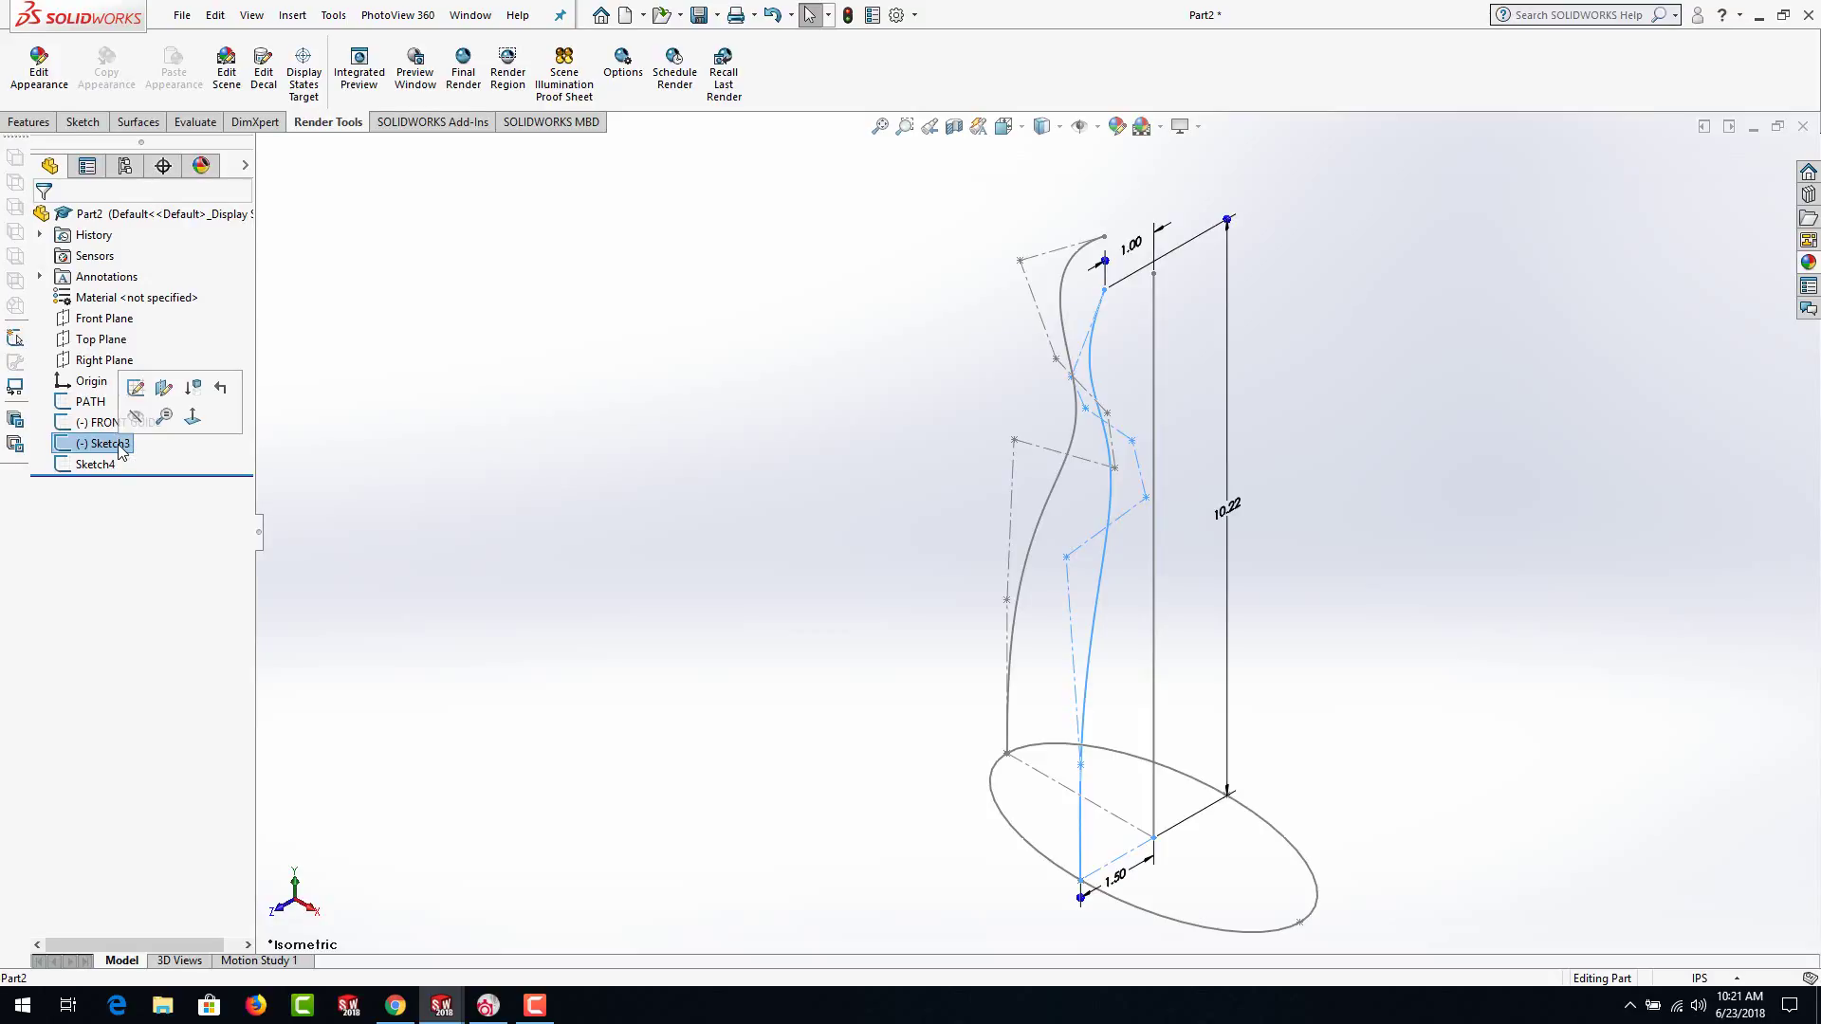
left_click(120, 443)
type("RIG")
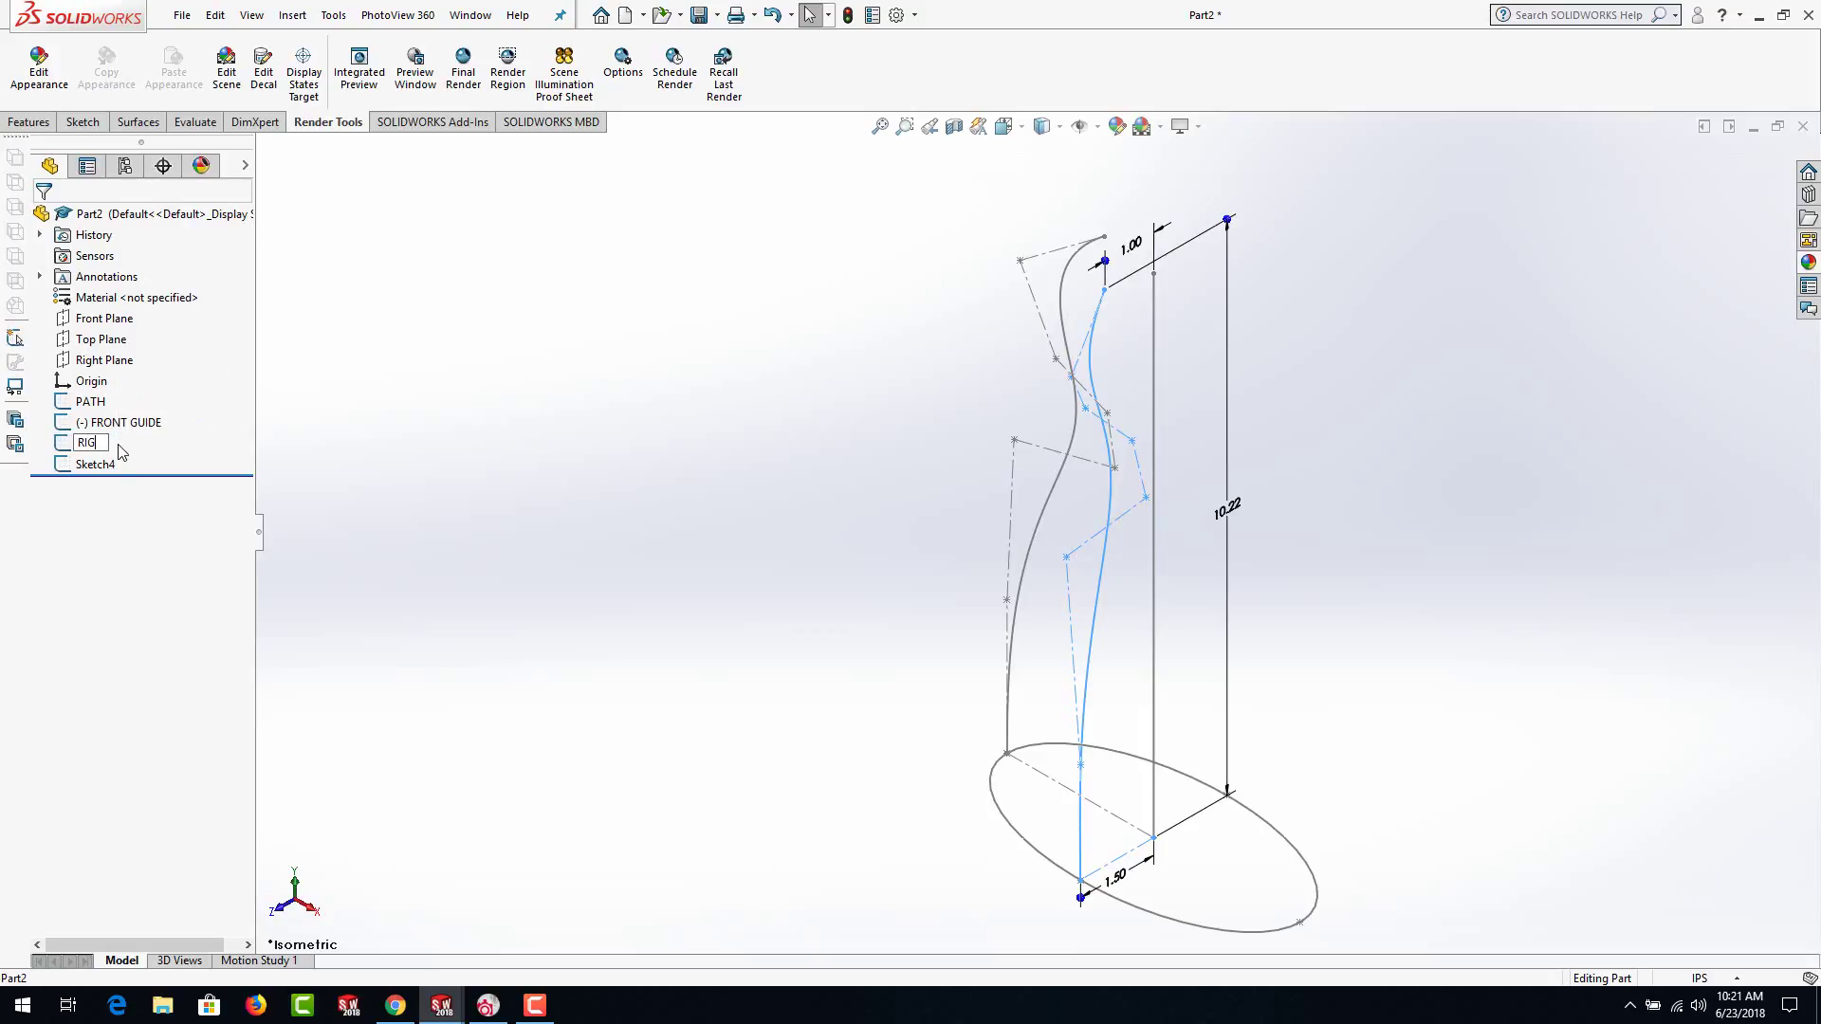
type("H GUIDE")
key("Return")
left_click(98, 465)
left_click(99, 465)
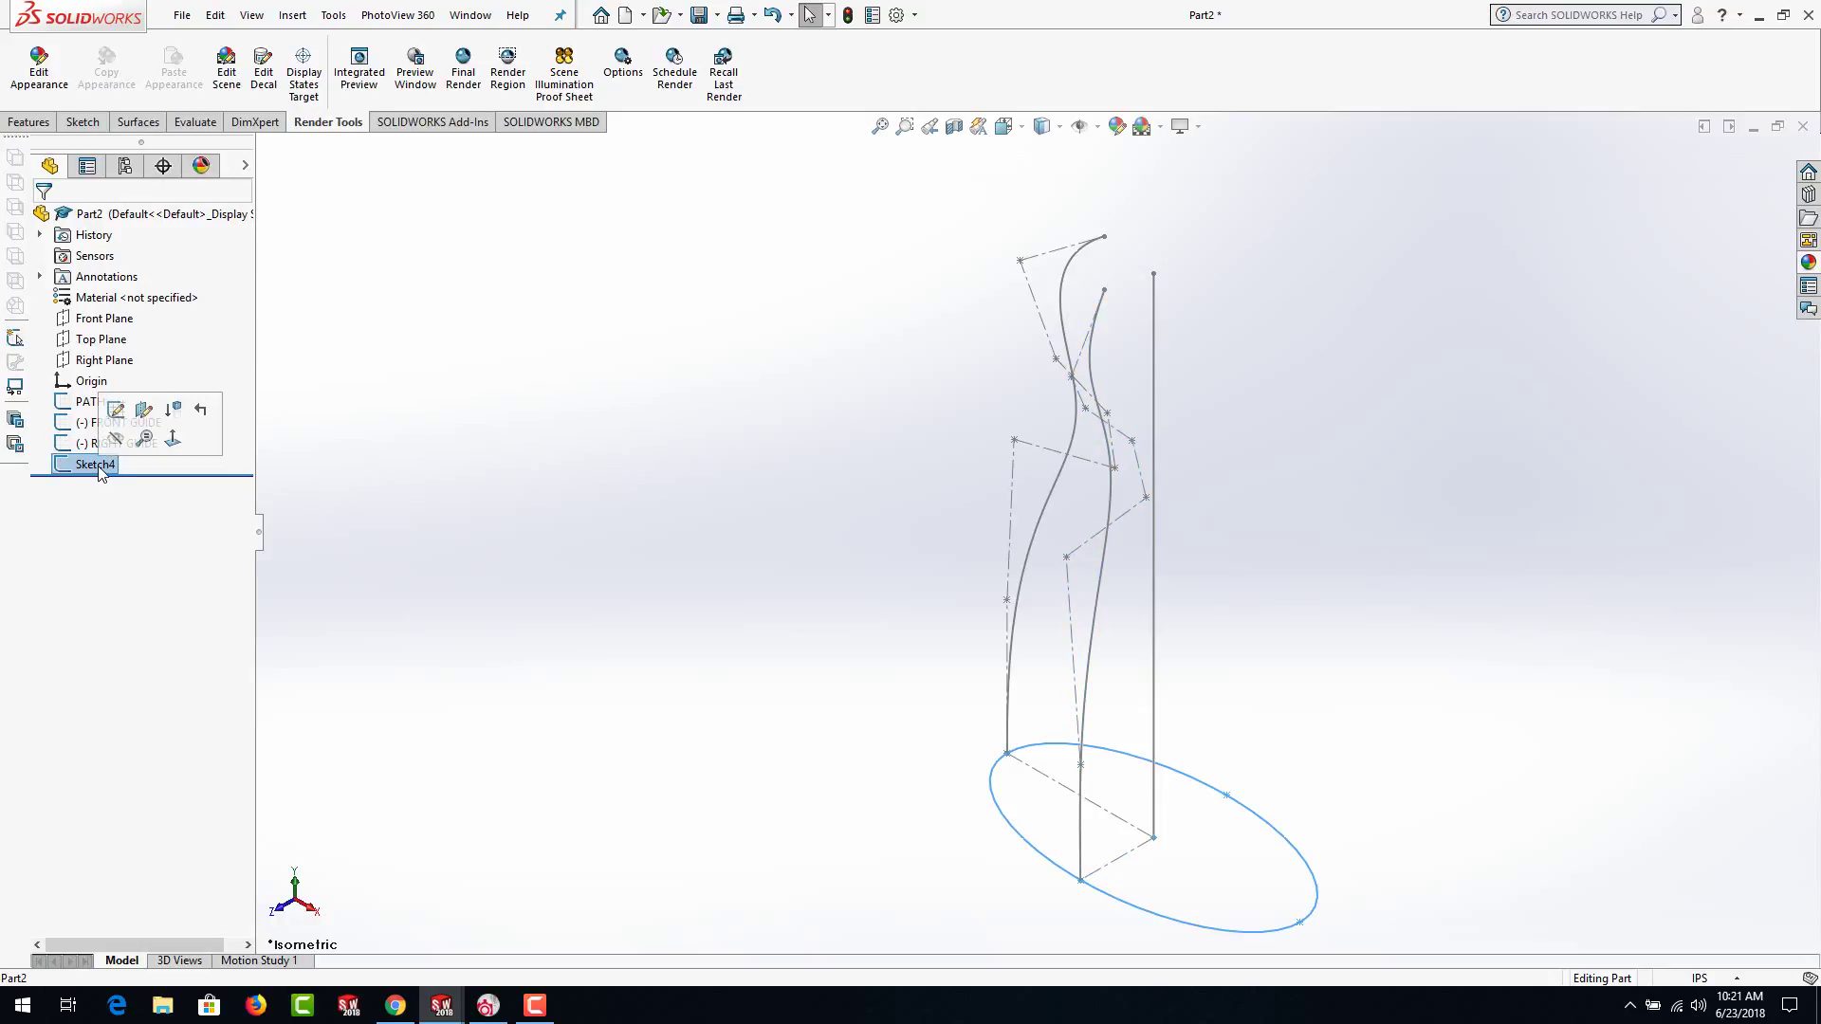
type("PROFILE")
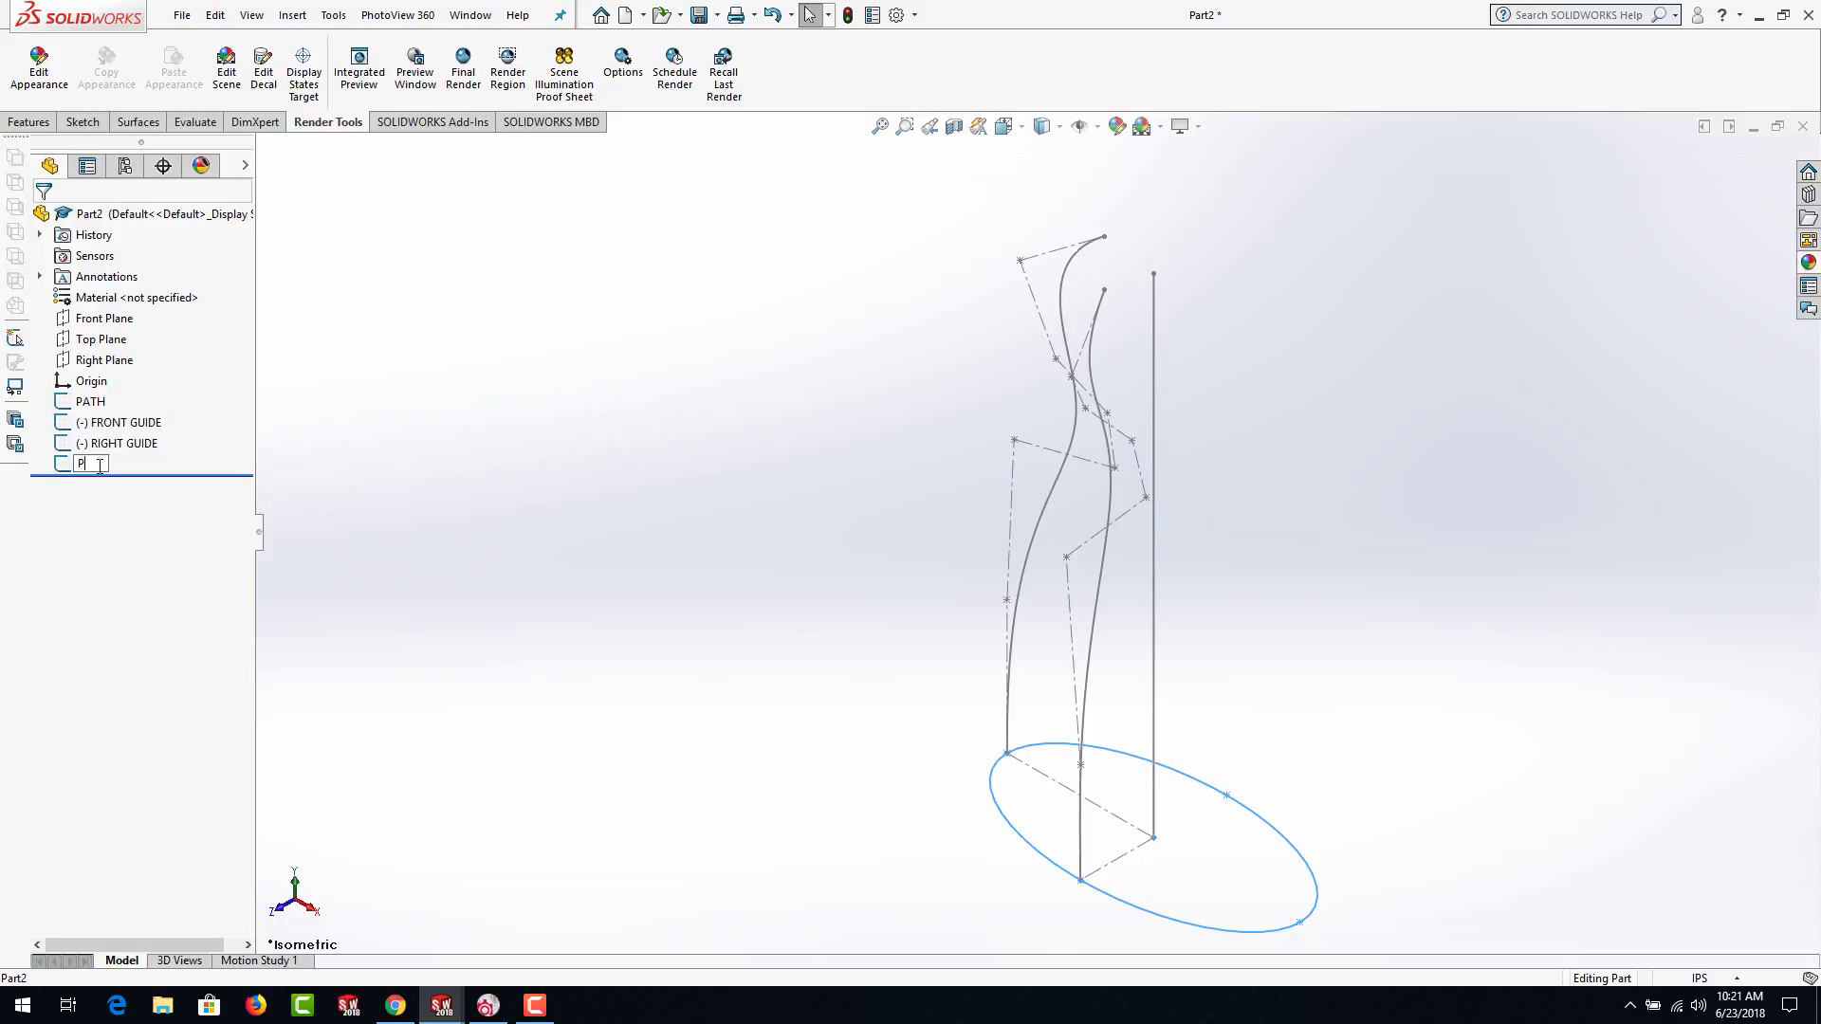
left_click(421, 527)
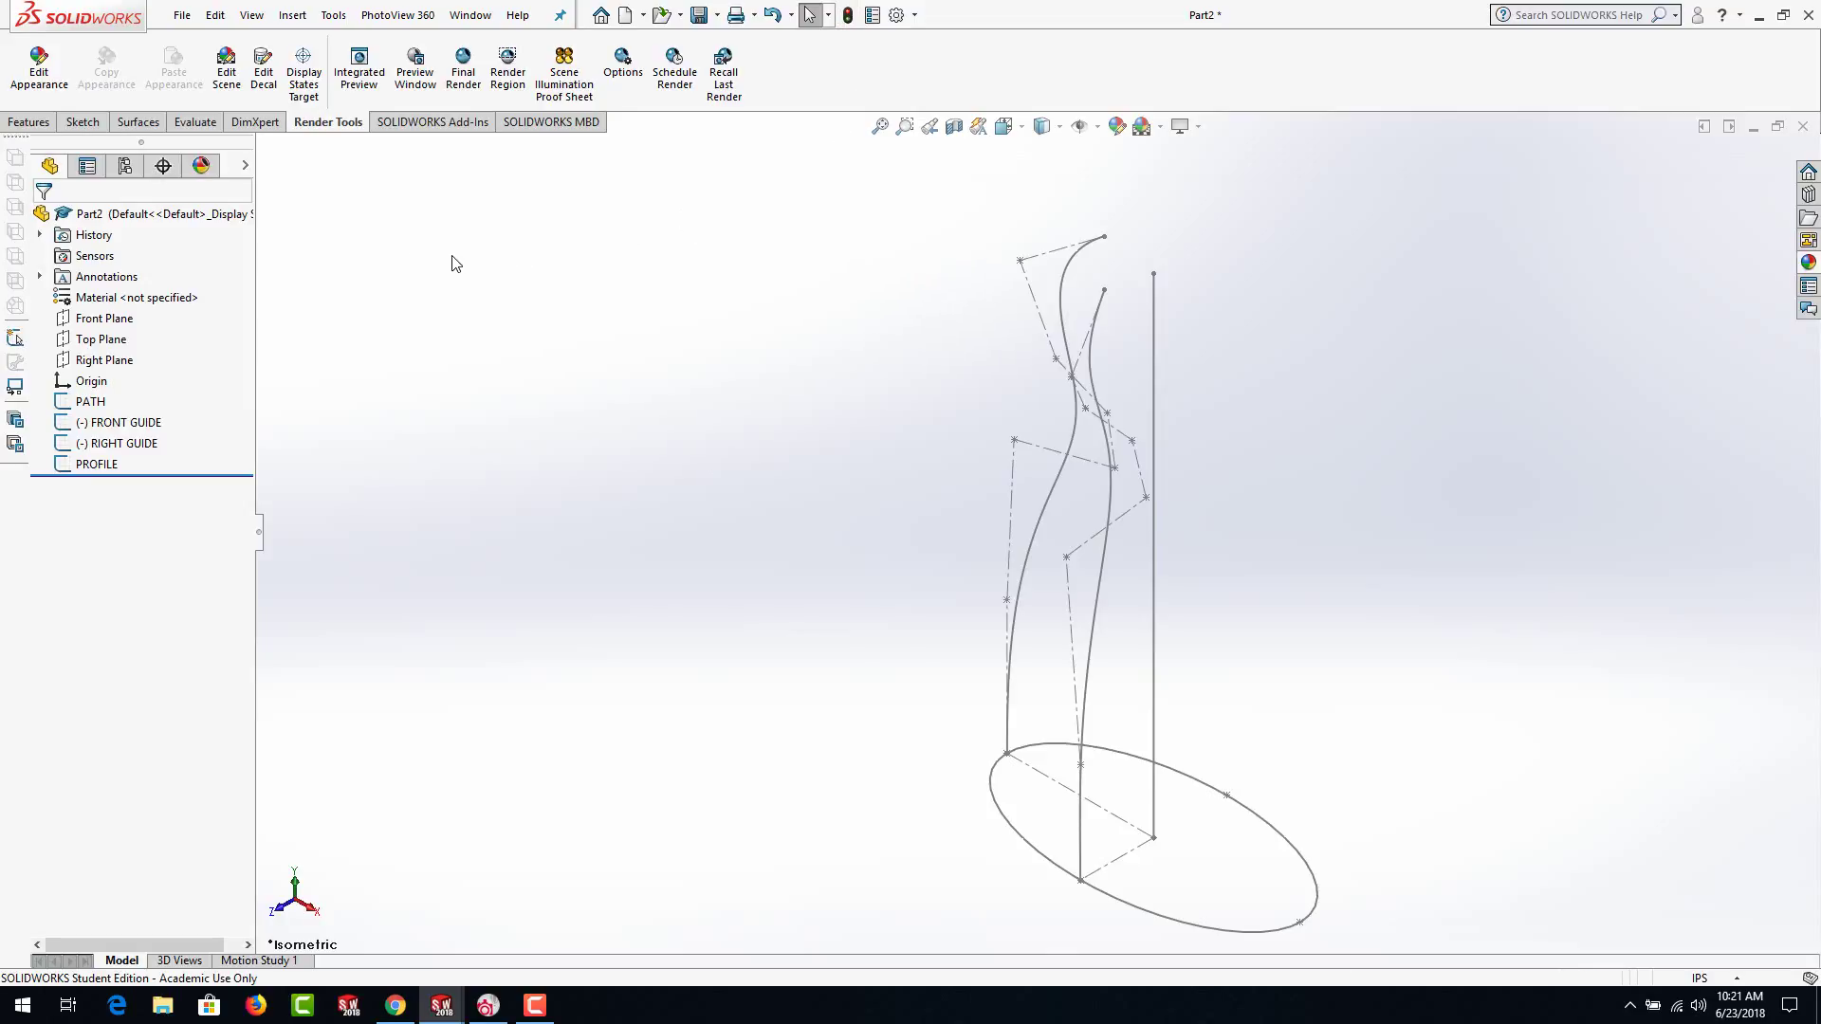
Start a Swept Boss/Base with the PROFILE ellipse as the sketch profile and the PATH line as the path
left_click(28, 123)
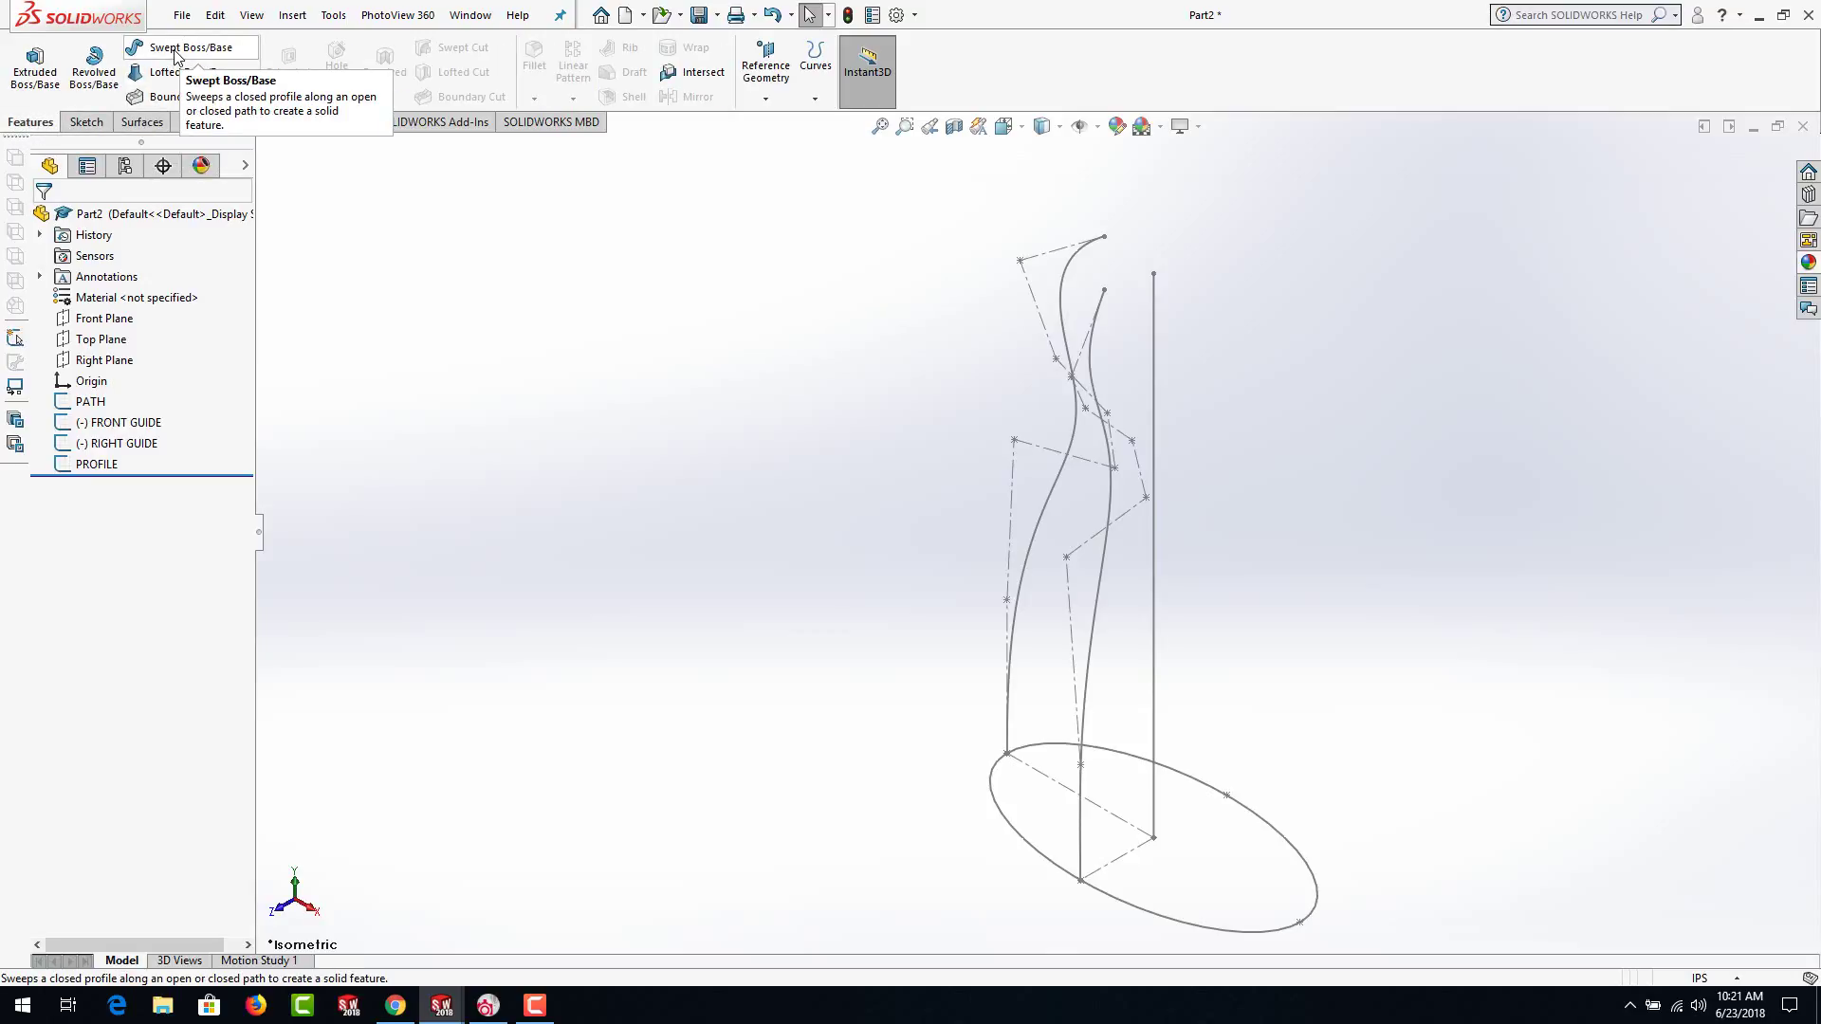
left_click(175, 52)
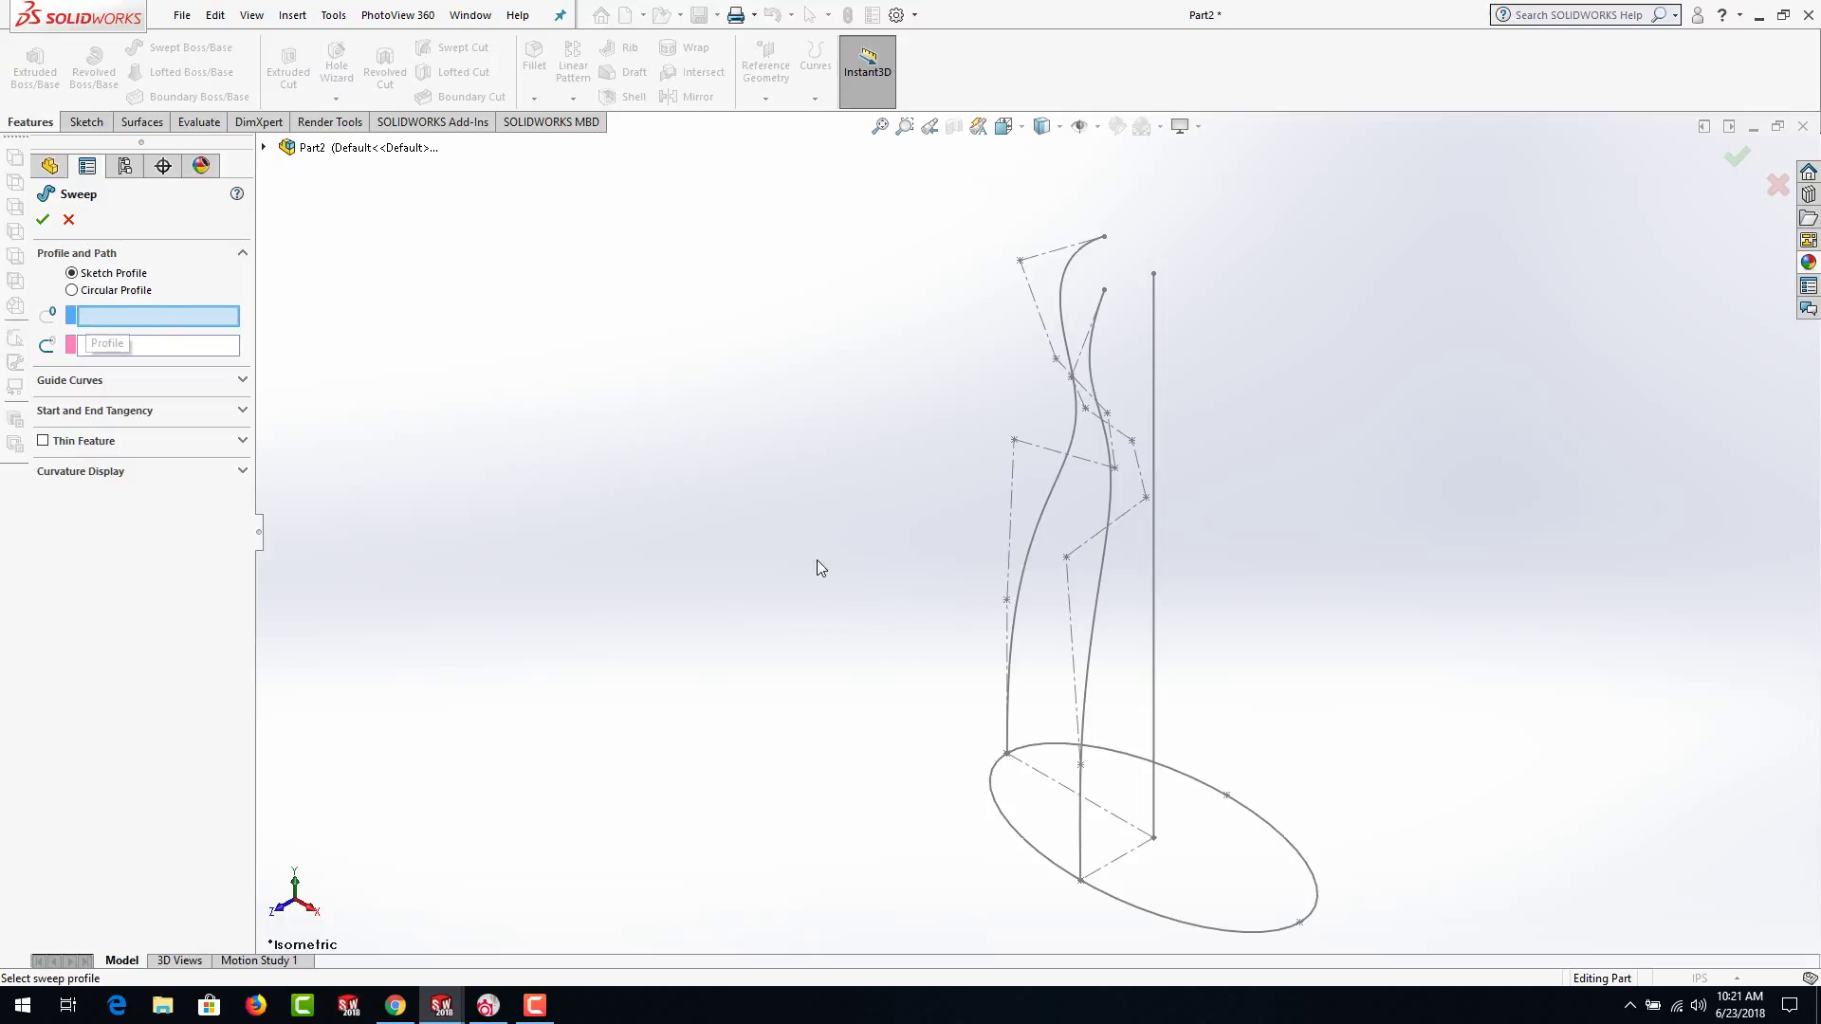
left_click(1023, 845)
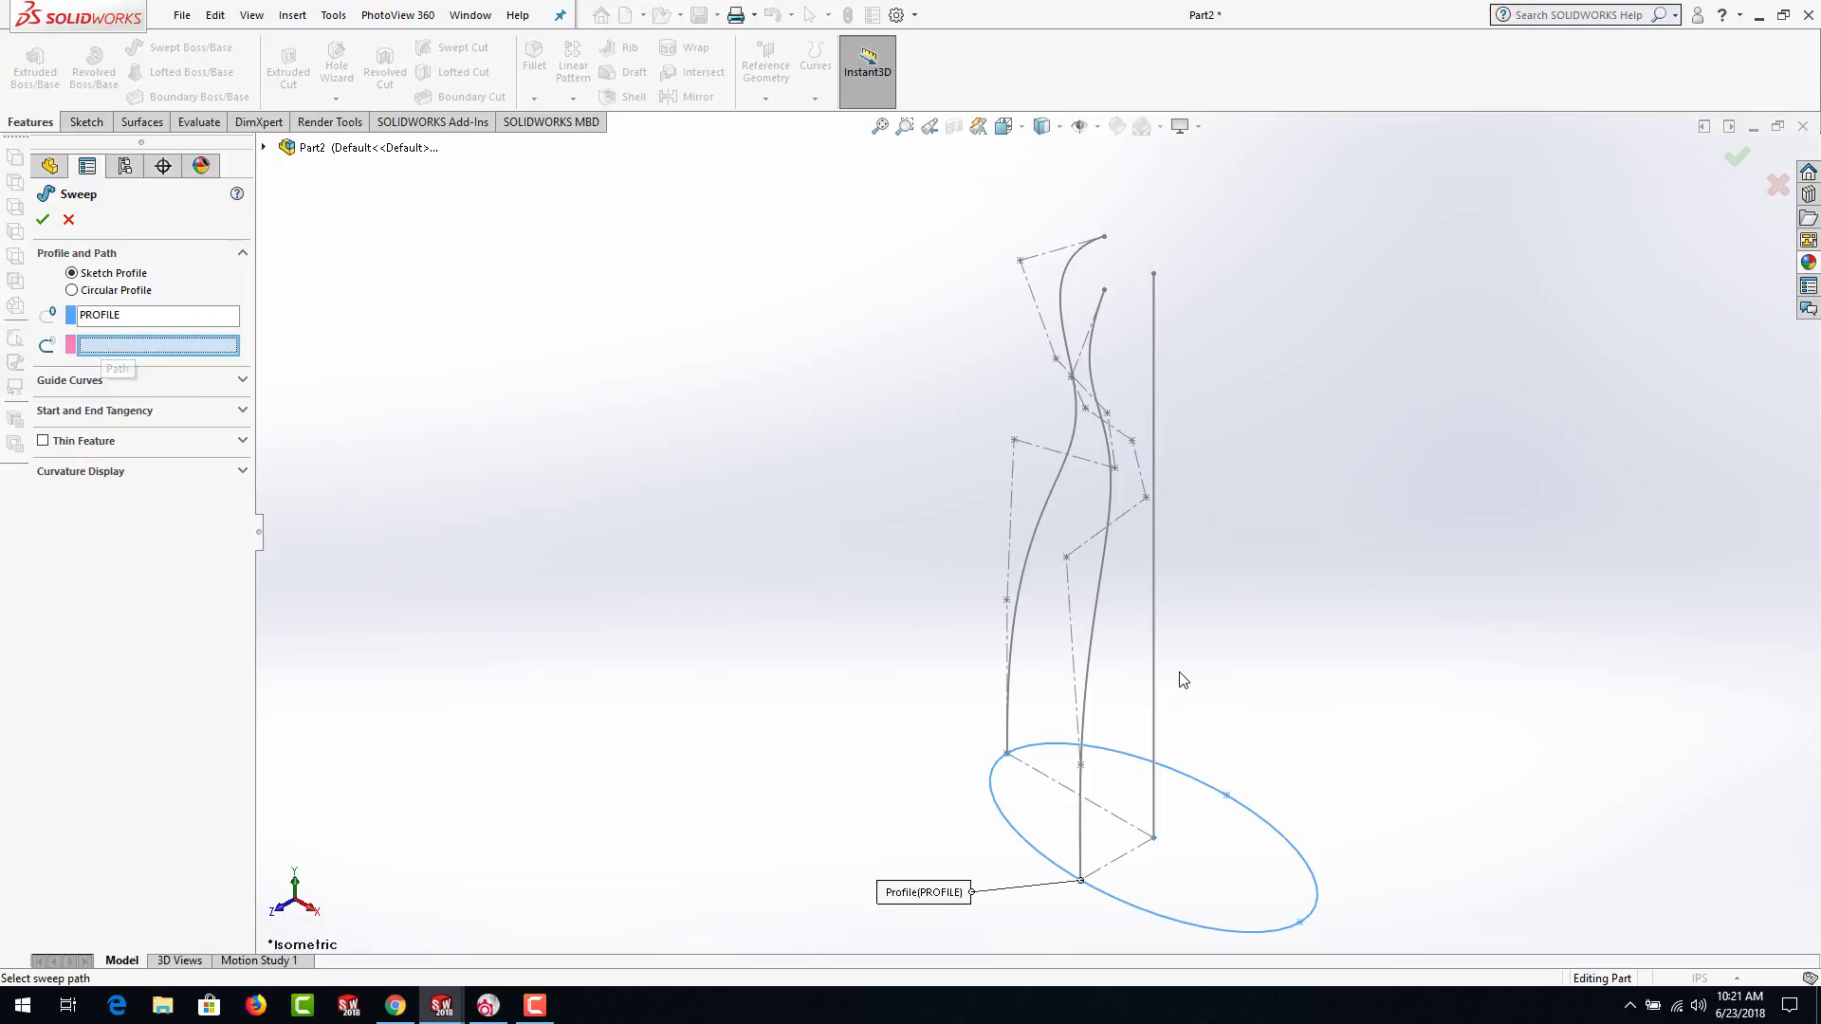
left_click(1154, 645)
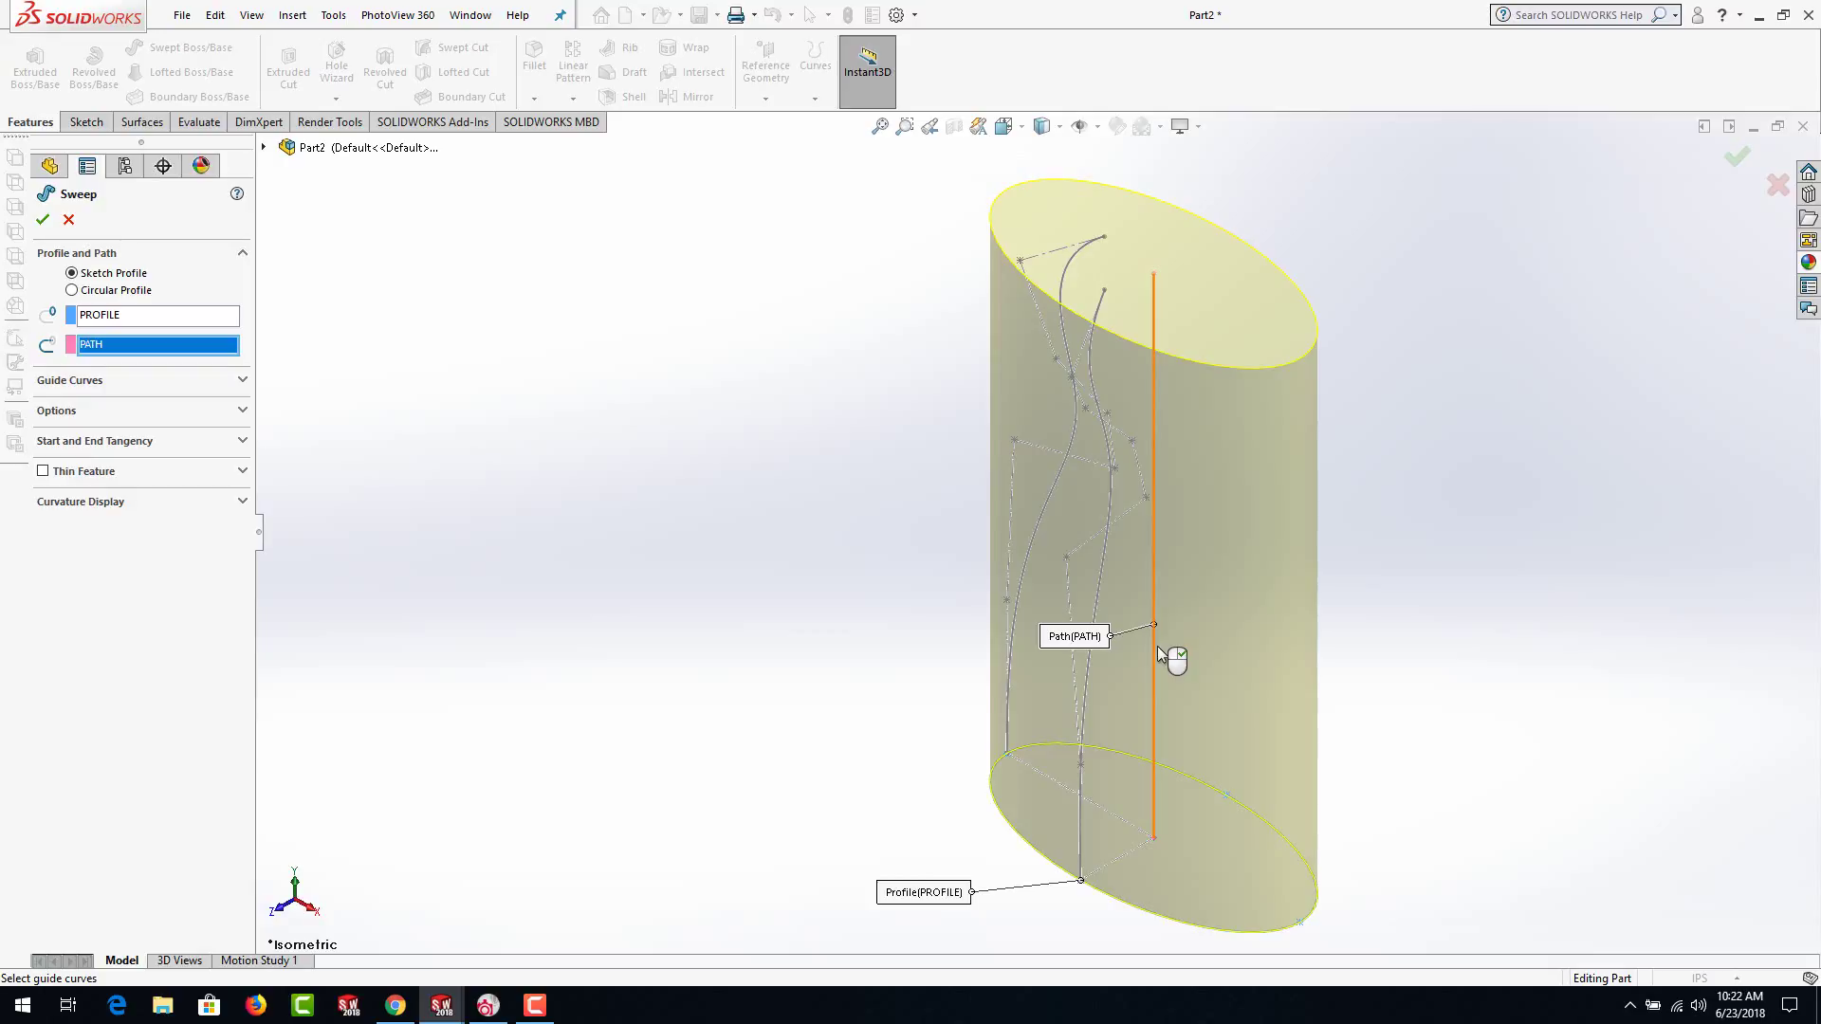
Add FRONT GUIDE and RIGHT GUIDE as the sweep's guide curves and create the bottle body
left_click(239, 385)
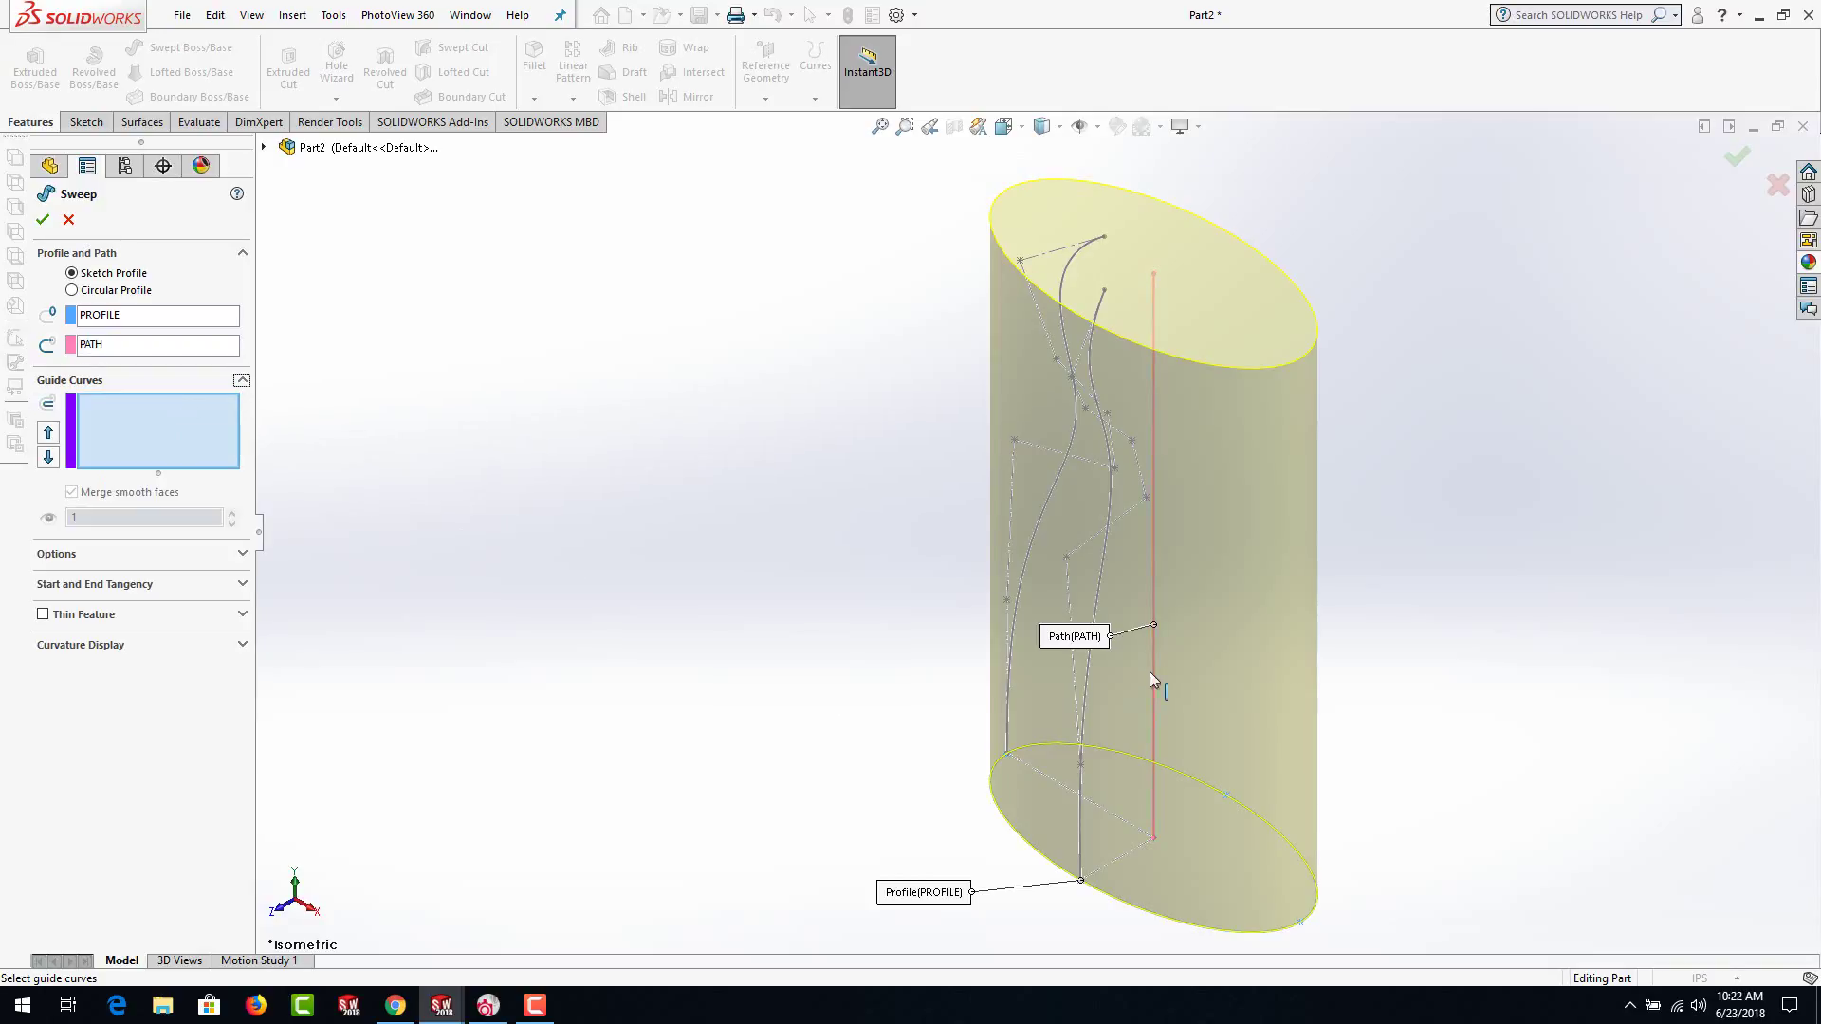
left_click(1032, 561)
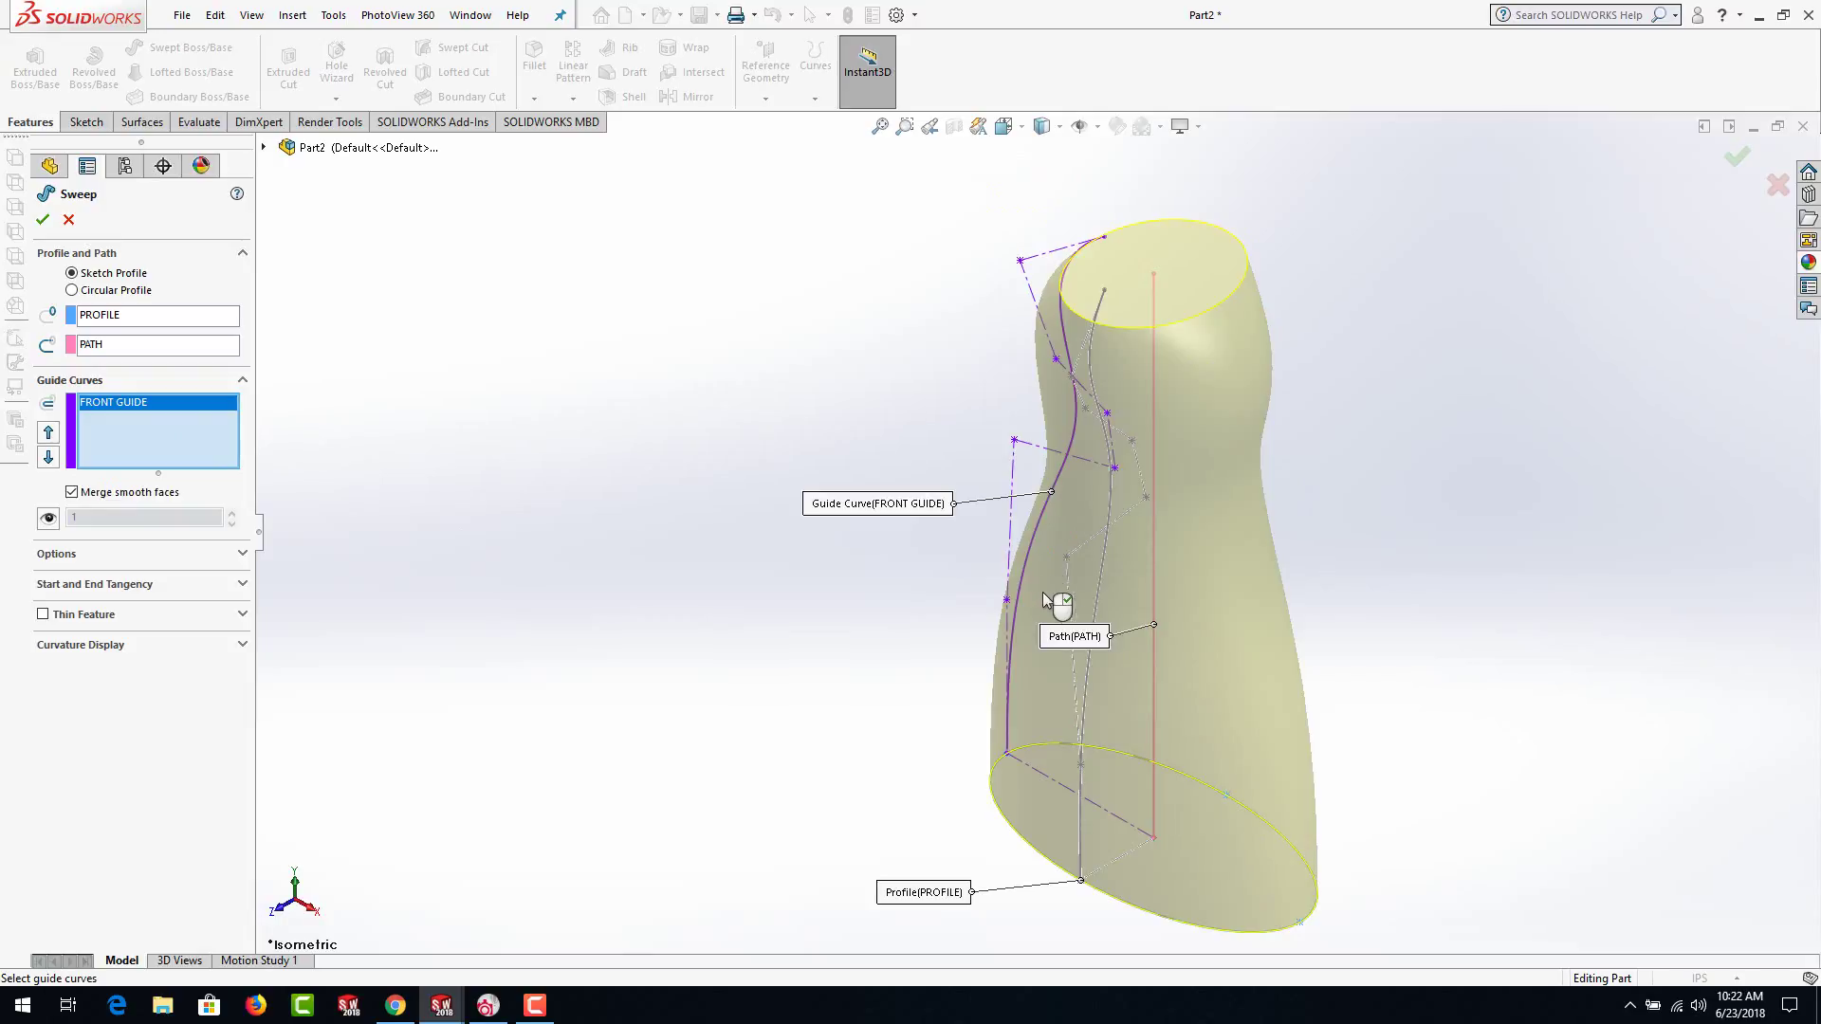
left_click(1097, 595)
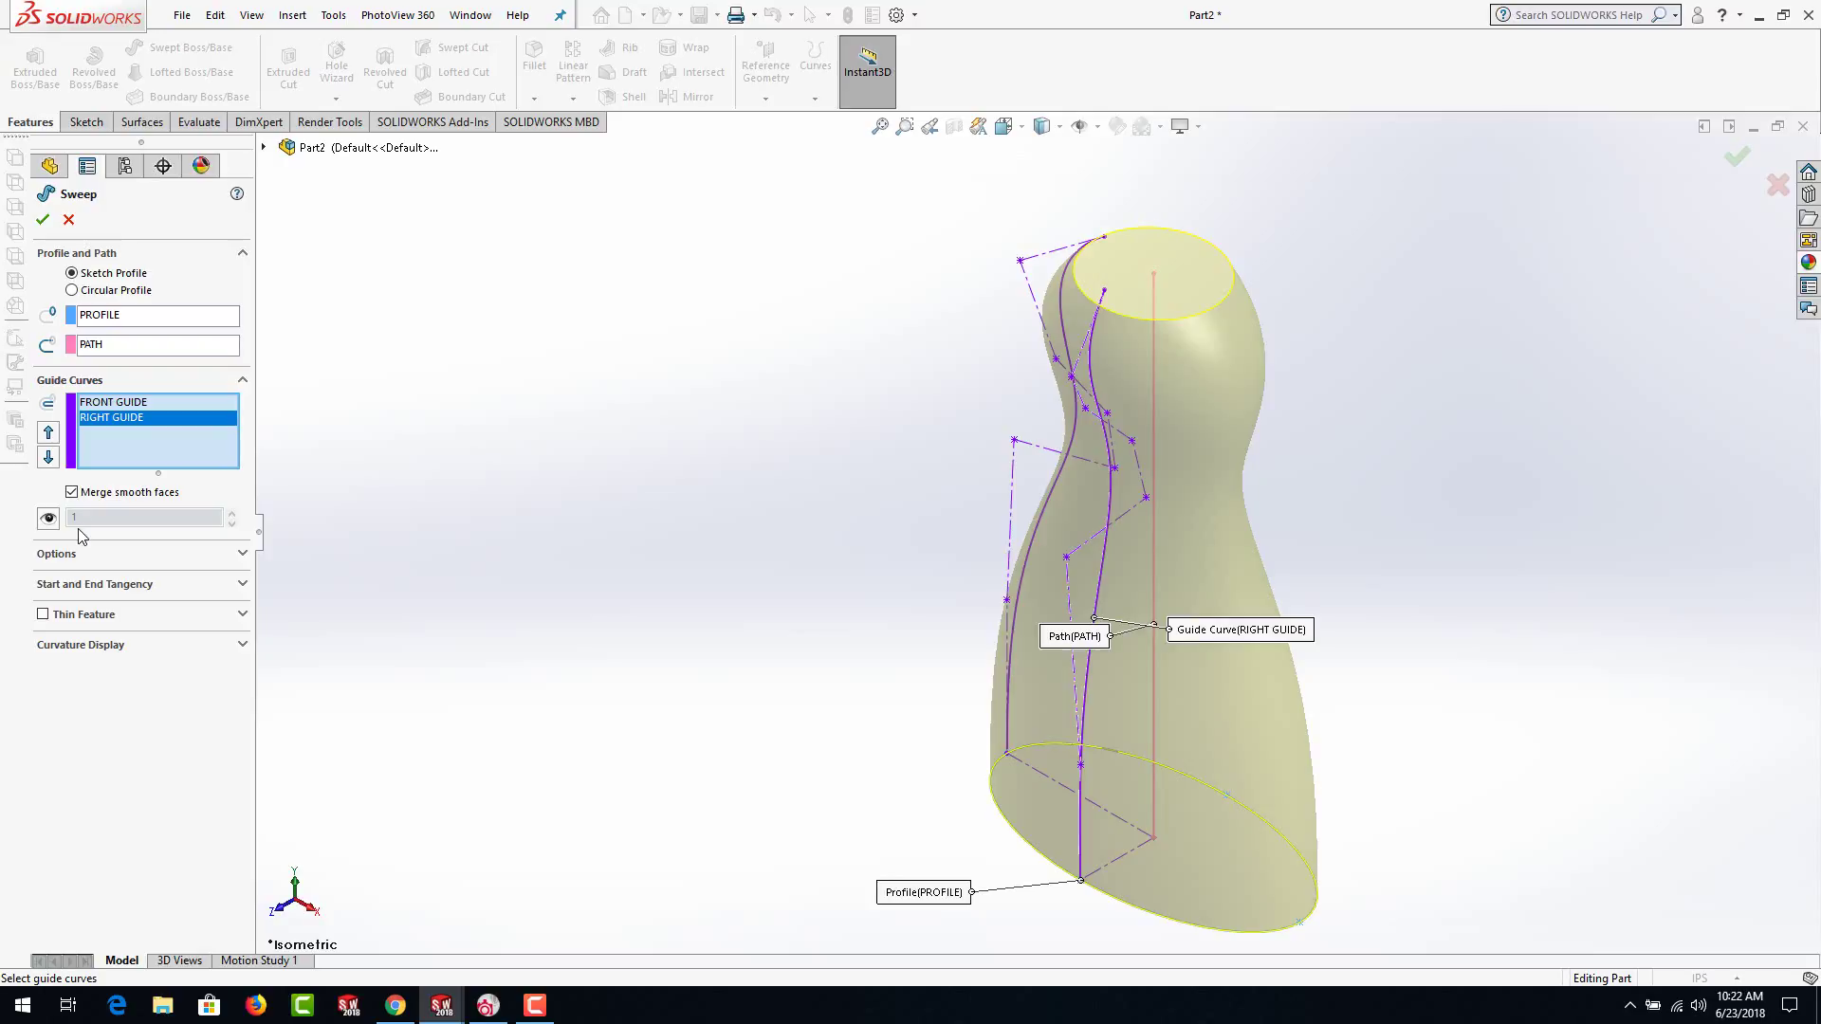
middle_click_drag(829, 609, 870, 548)
left_click(42, 219)
left_click(692, 583)
mouse_move(805, 638)
middle_mouse_down()
mouse_move(866, 382)
mouse_move(814, 598)
mouse_move(748, 683)
mouse_move(663, 699)
mouse_move(747, 682)
mouse_move(784, 622)
mouse_move(800, 469)
middle_mouse_up()
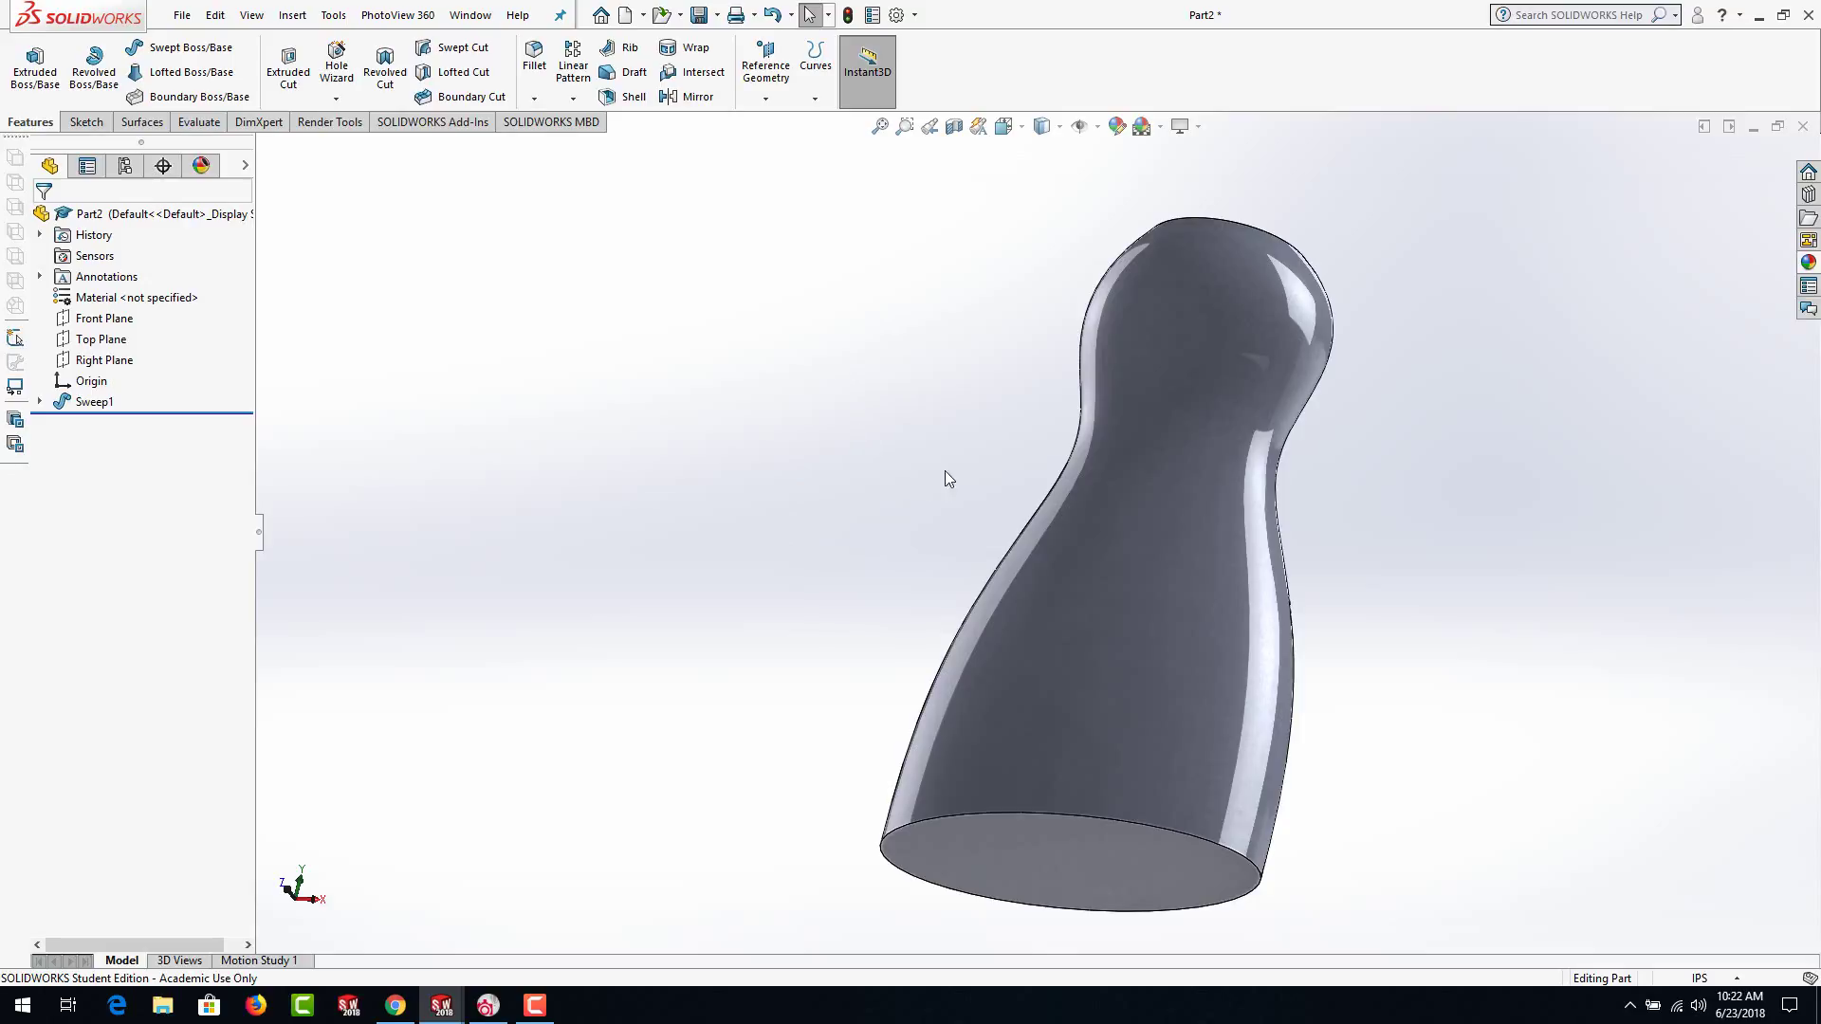
mouse_move(809, 395)
middle_mouse_down()
mouse_move(829, 519)
mouse_move(812, 590)
middle_mouse_up()
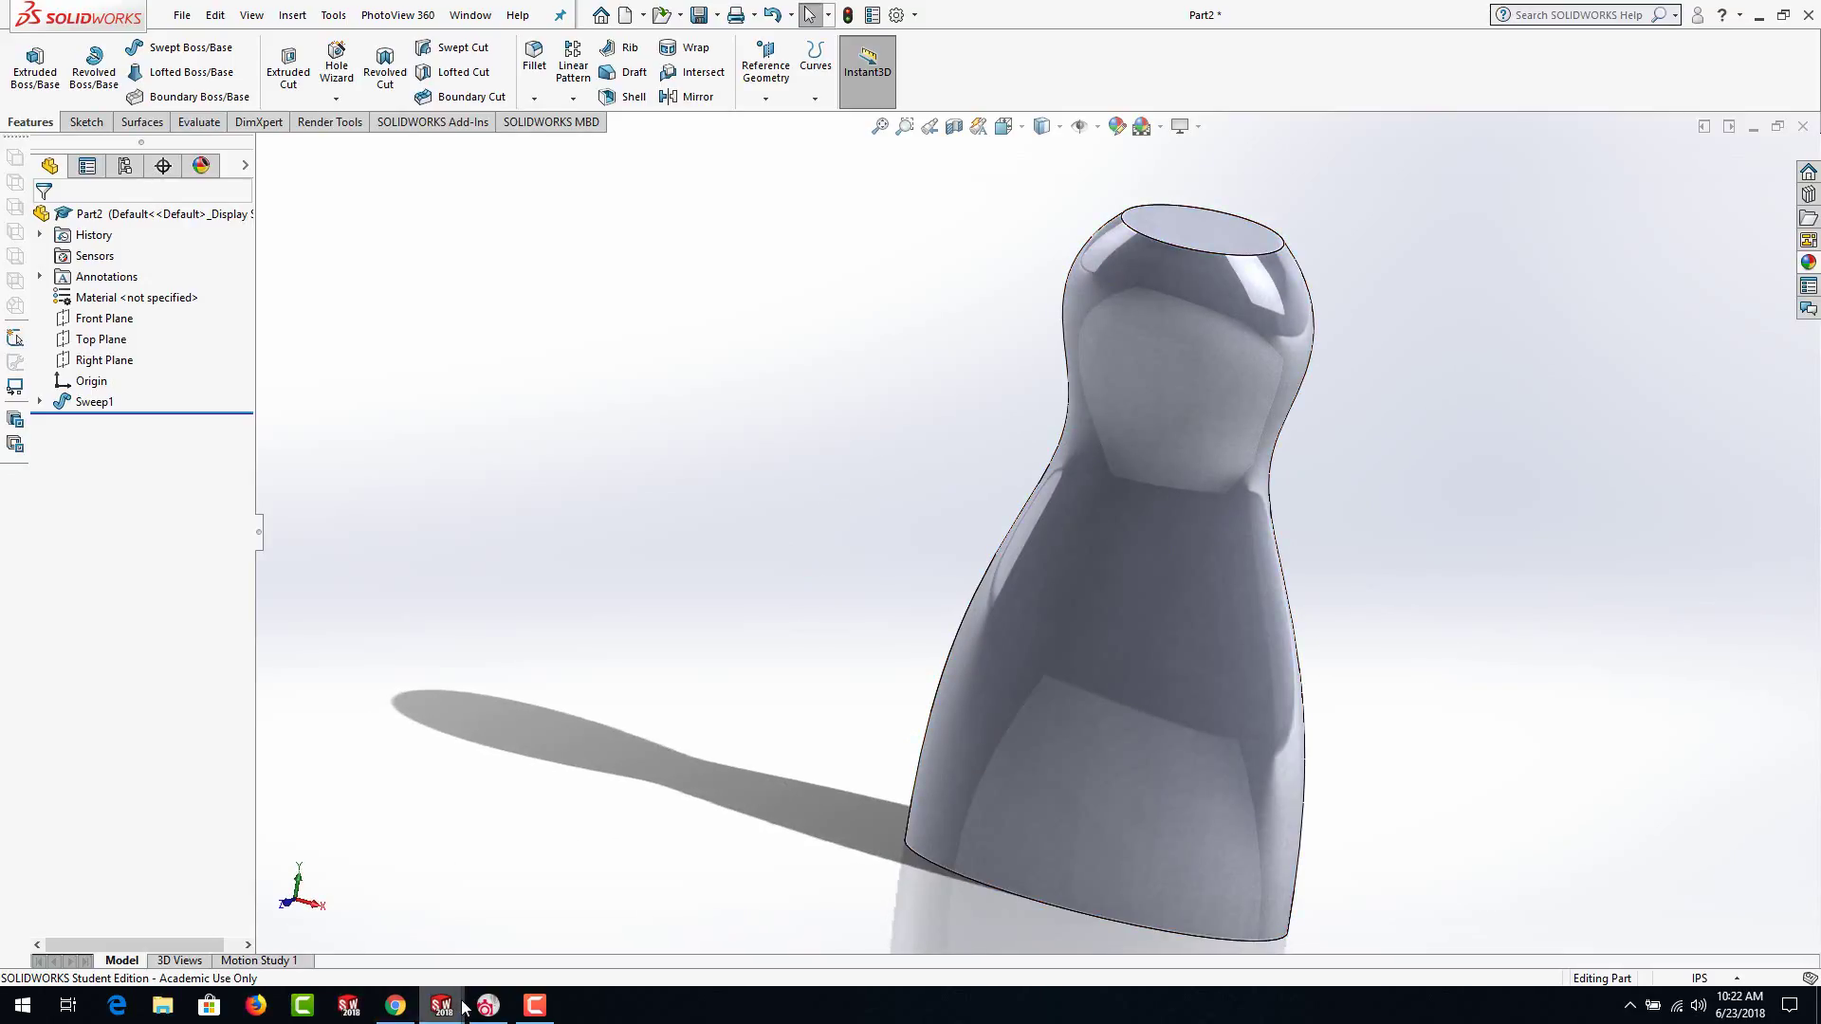
Switch to the E18 part and examine the finished bottle's side panels and raised edge
key("ctrl+Tab")
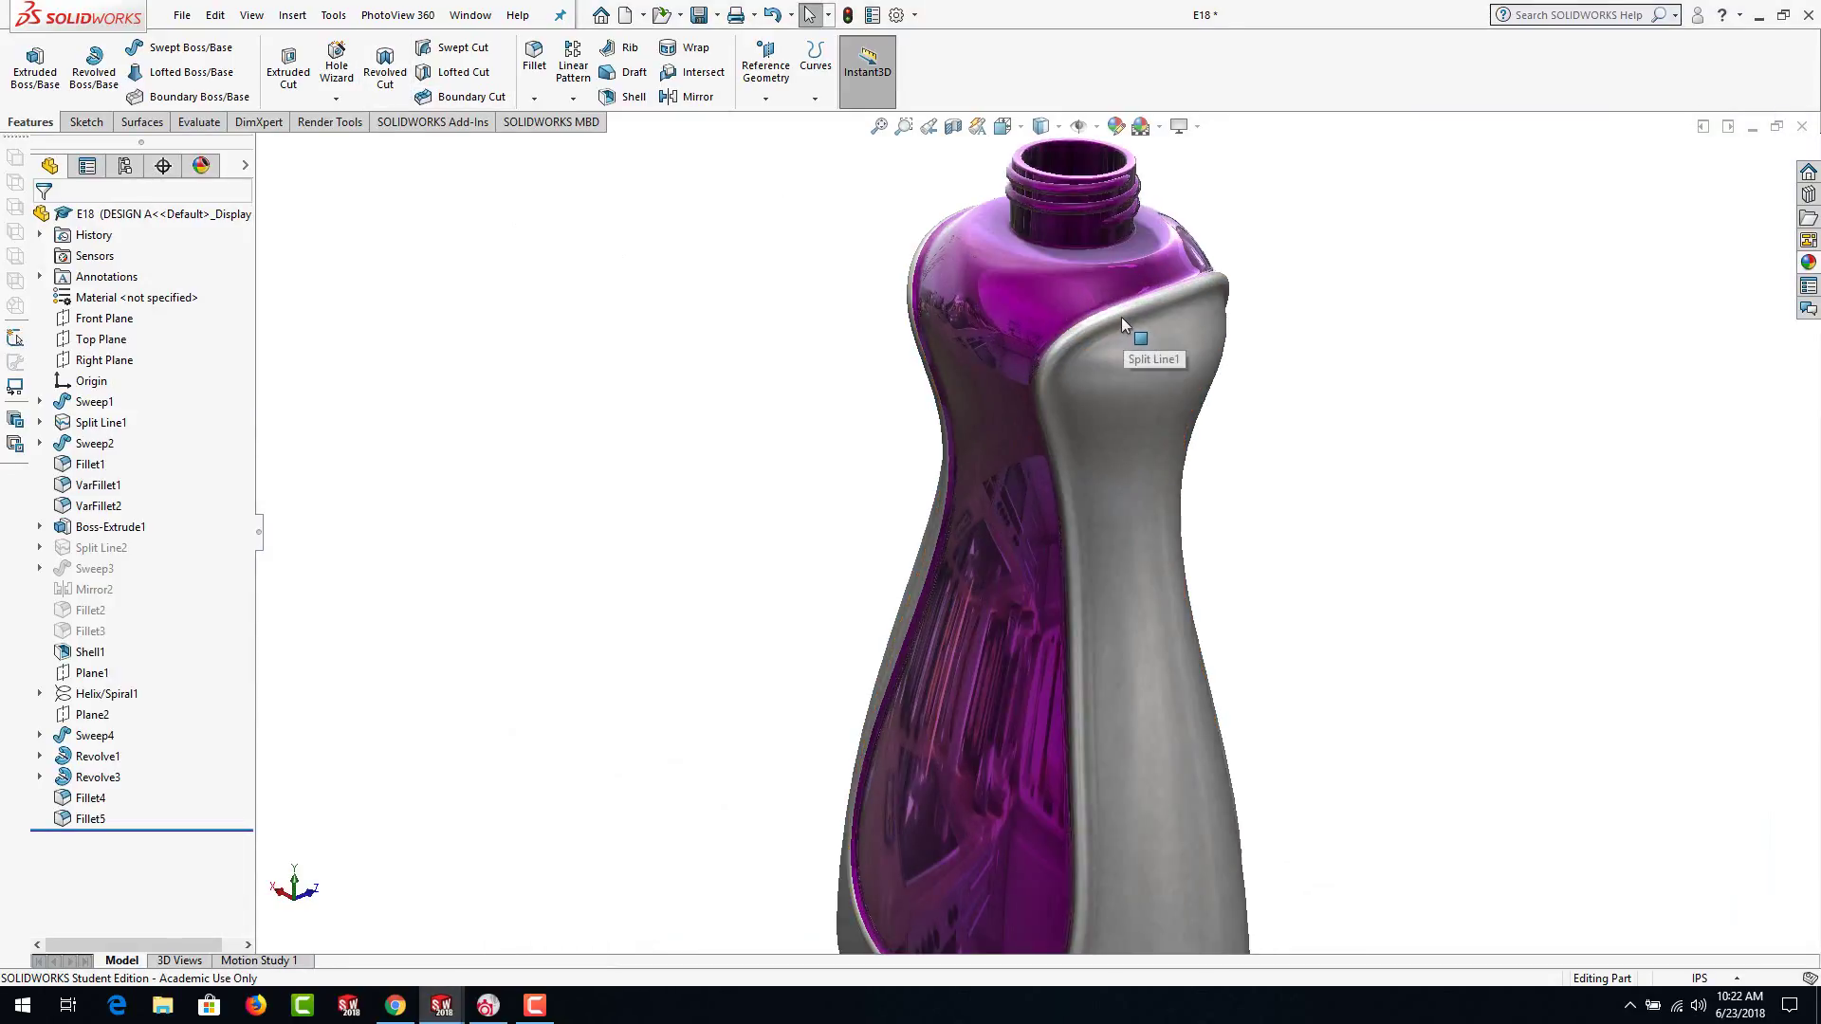
left_click(1121, 317)
middle_click_drag(780, 676, 785, 601)
left_click(786, 600)
middle_click_drag(937, 540, 894, 455)
Alternate between the DESIGN B and DESIGN A configurations of E18 to compare the two bottle designs
left_click(121, 171)
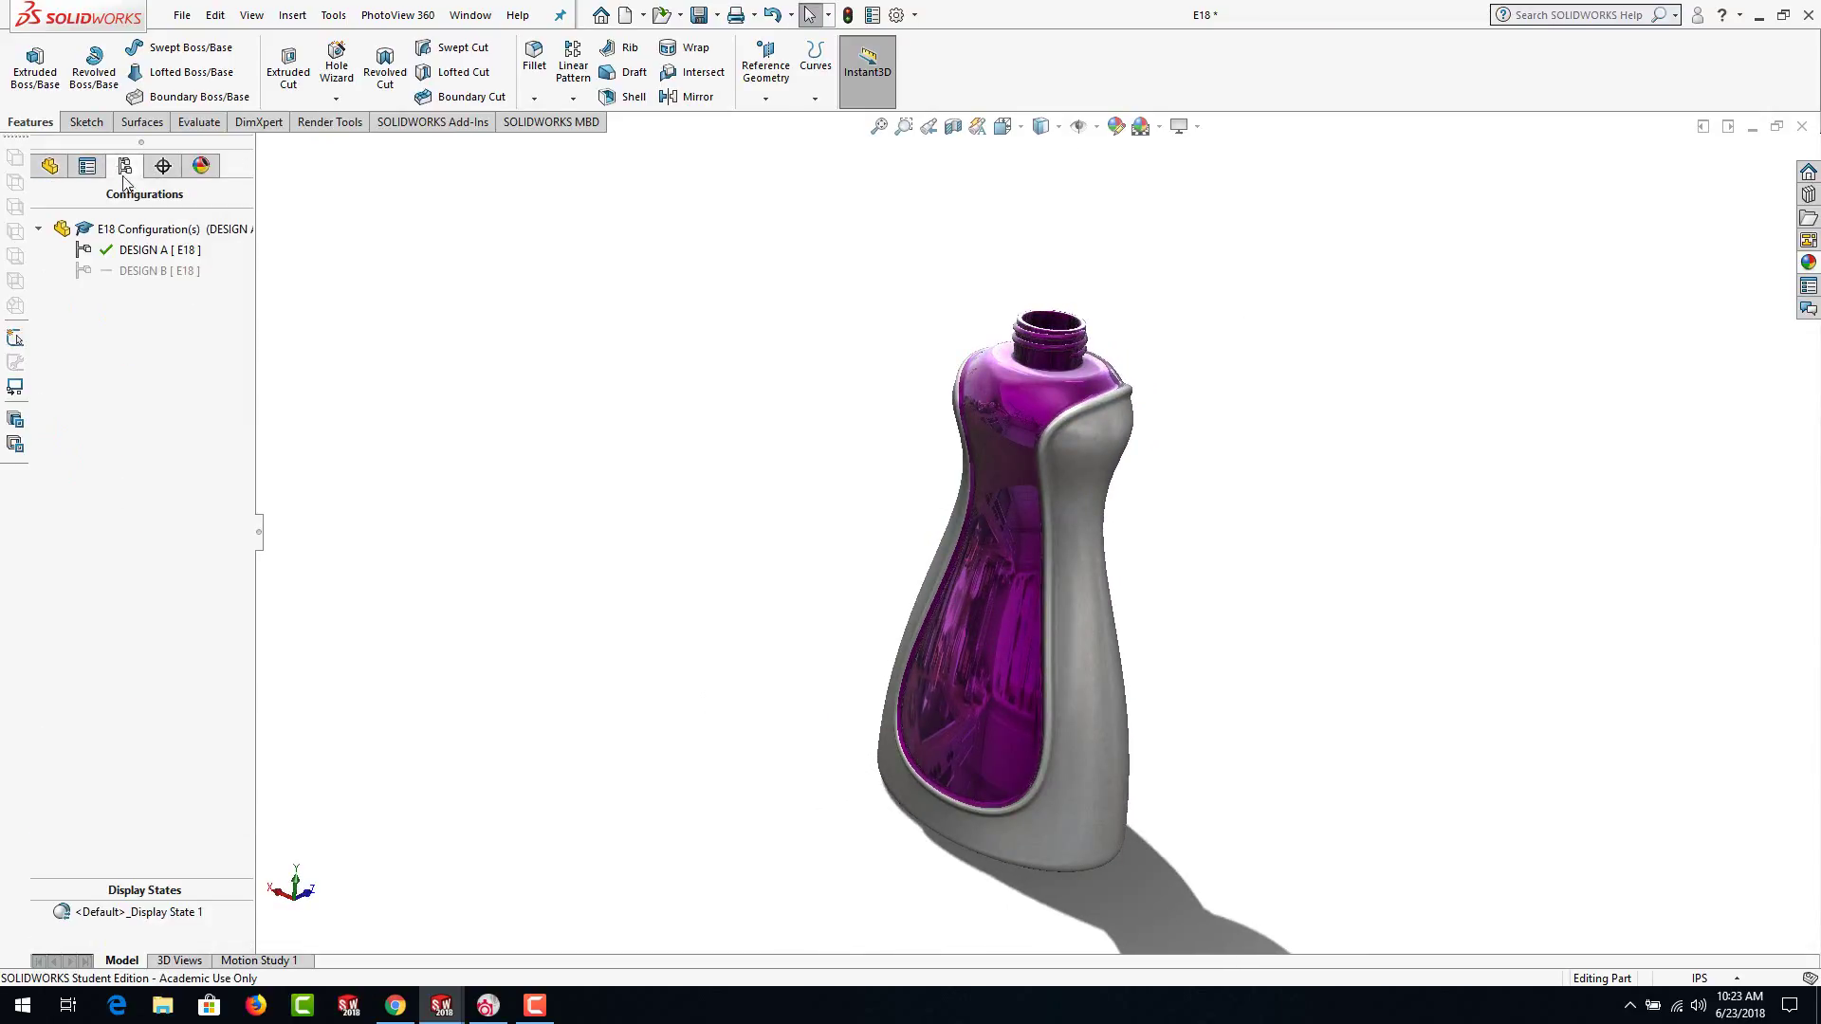
double_click(122, 271)
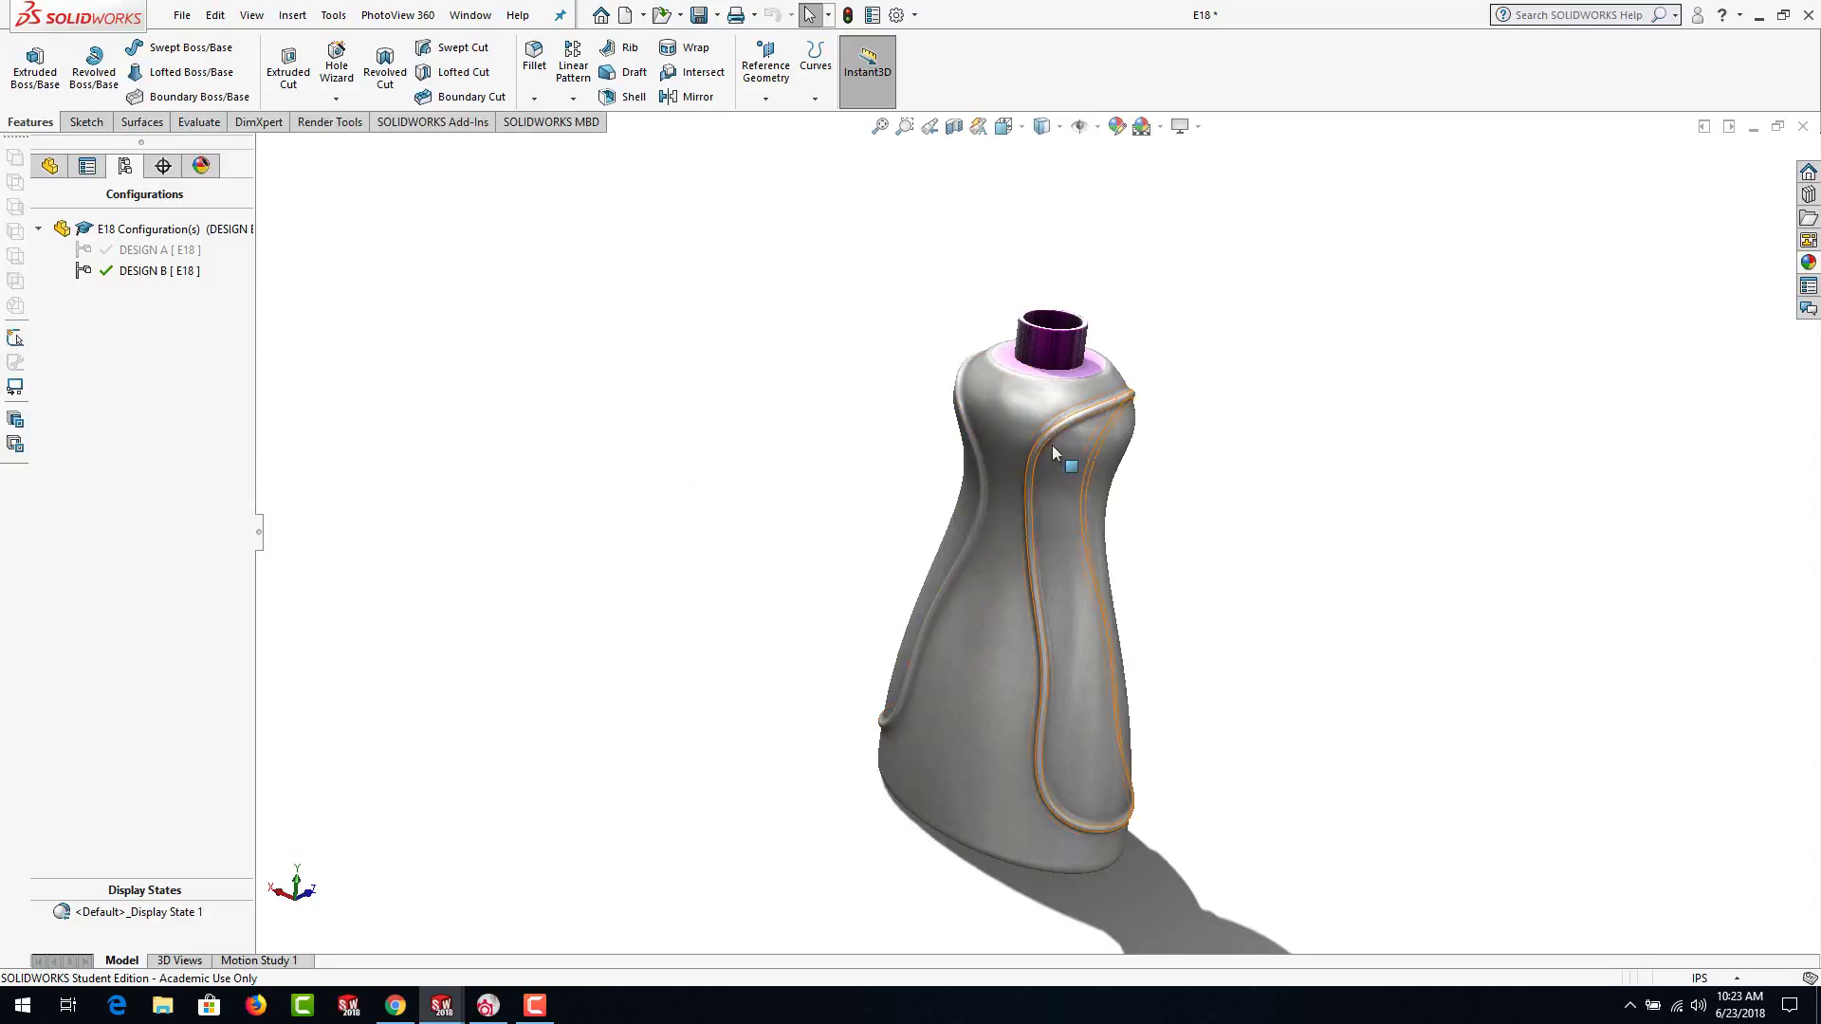
scroll(1068, 412, "down", 2)
middle_click_drag(1068, 412, 1011, 870)
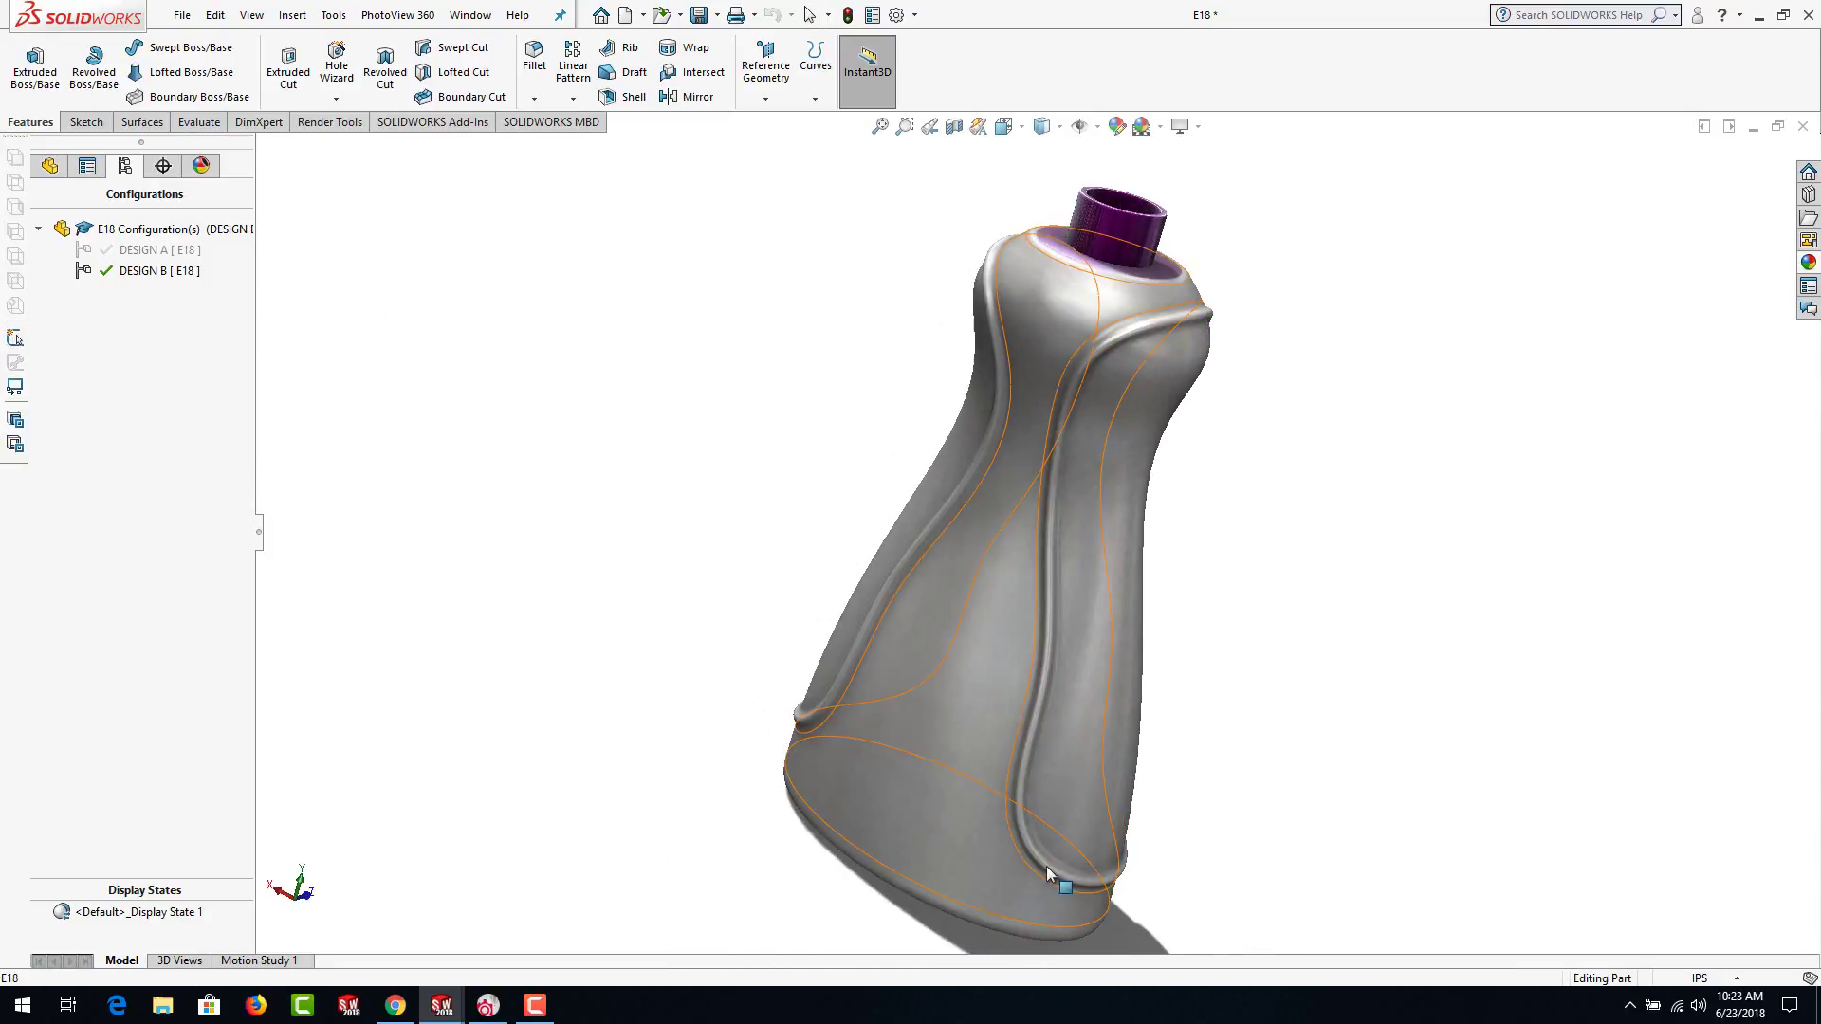
double_click(138, 251)
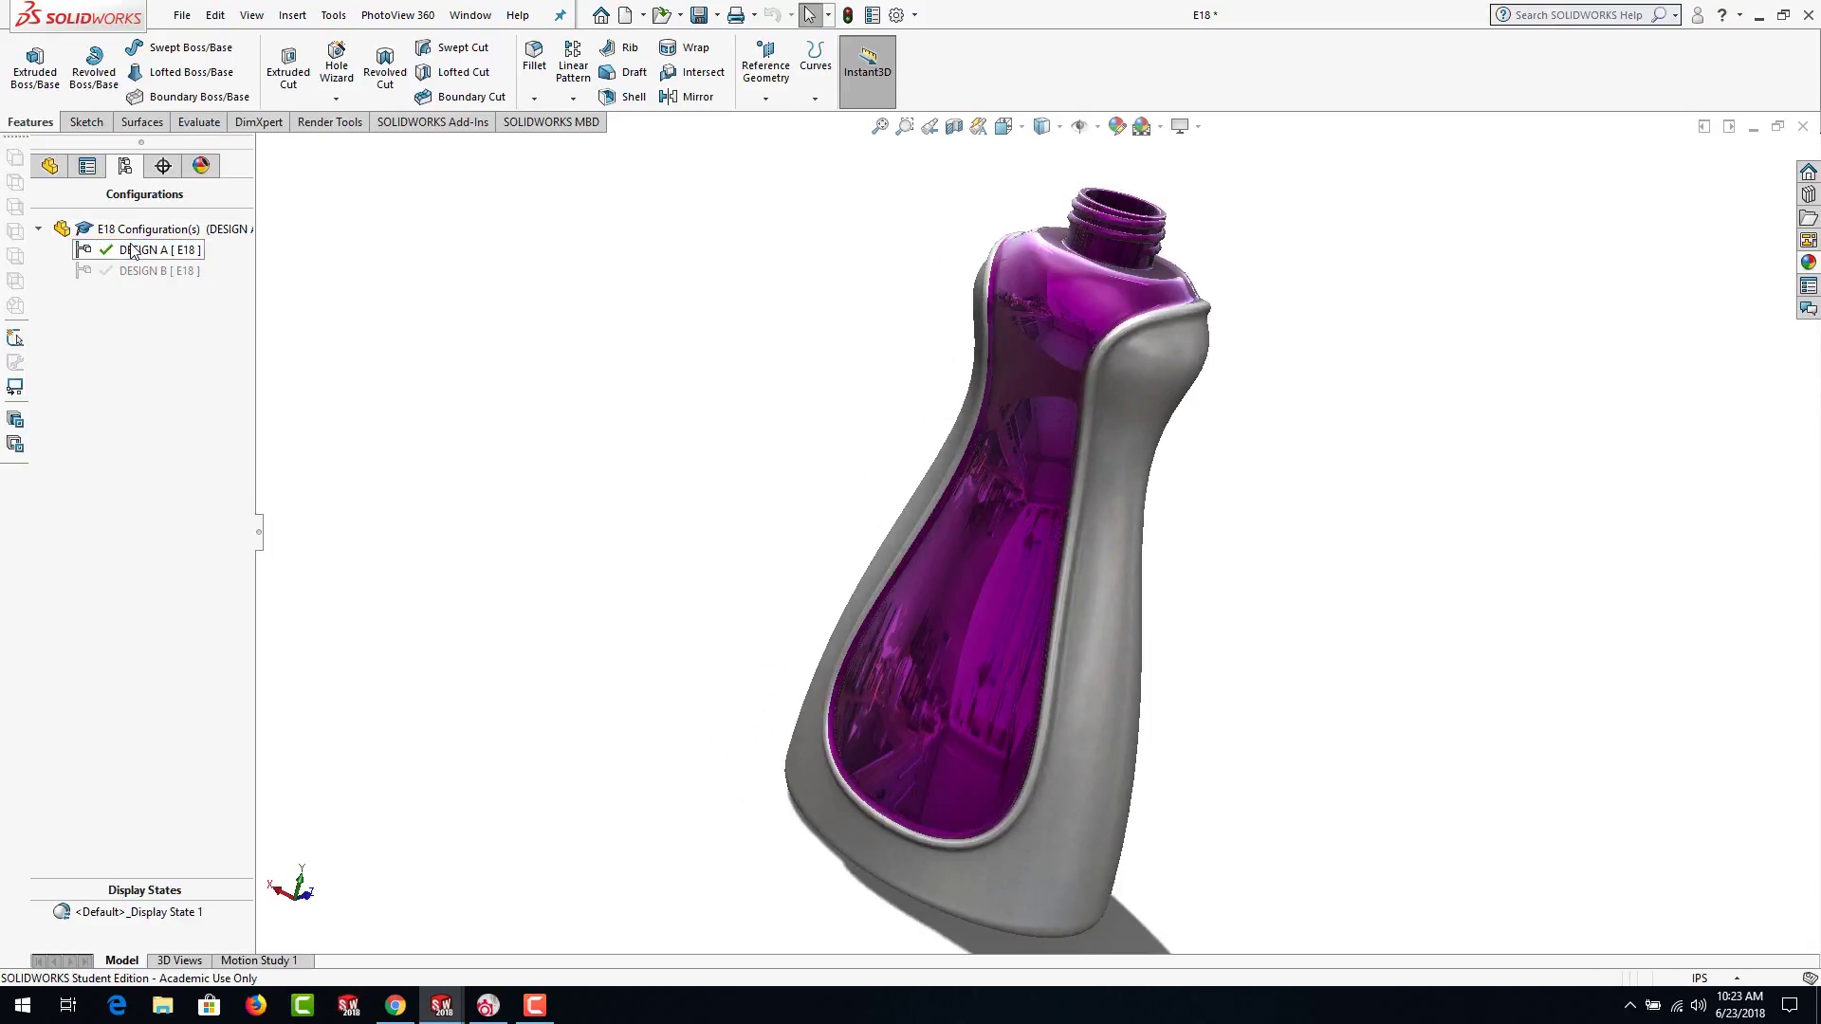
double_click(110, 271)
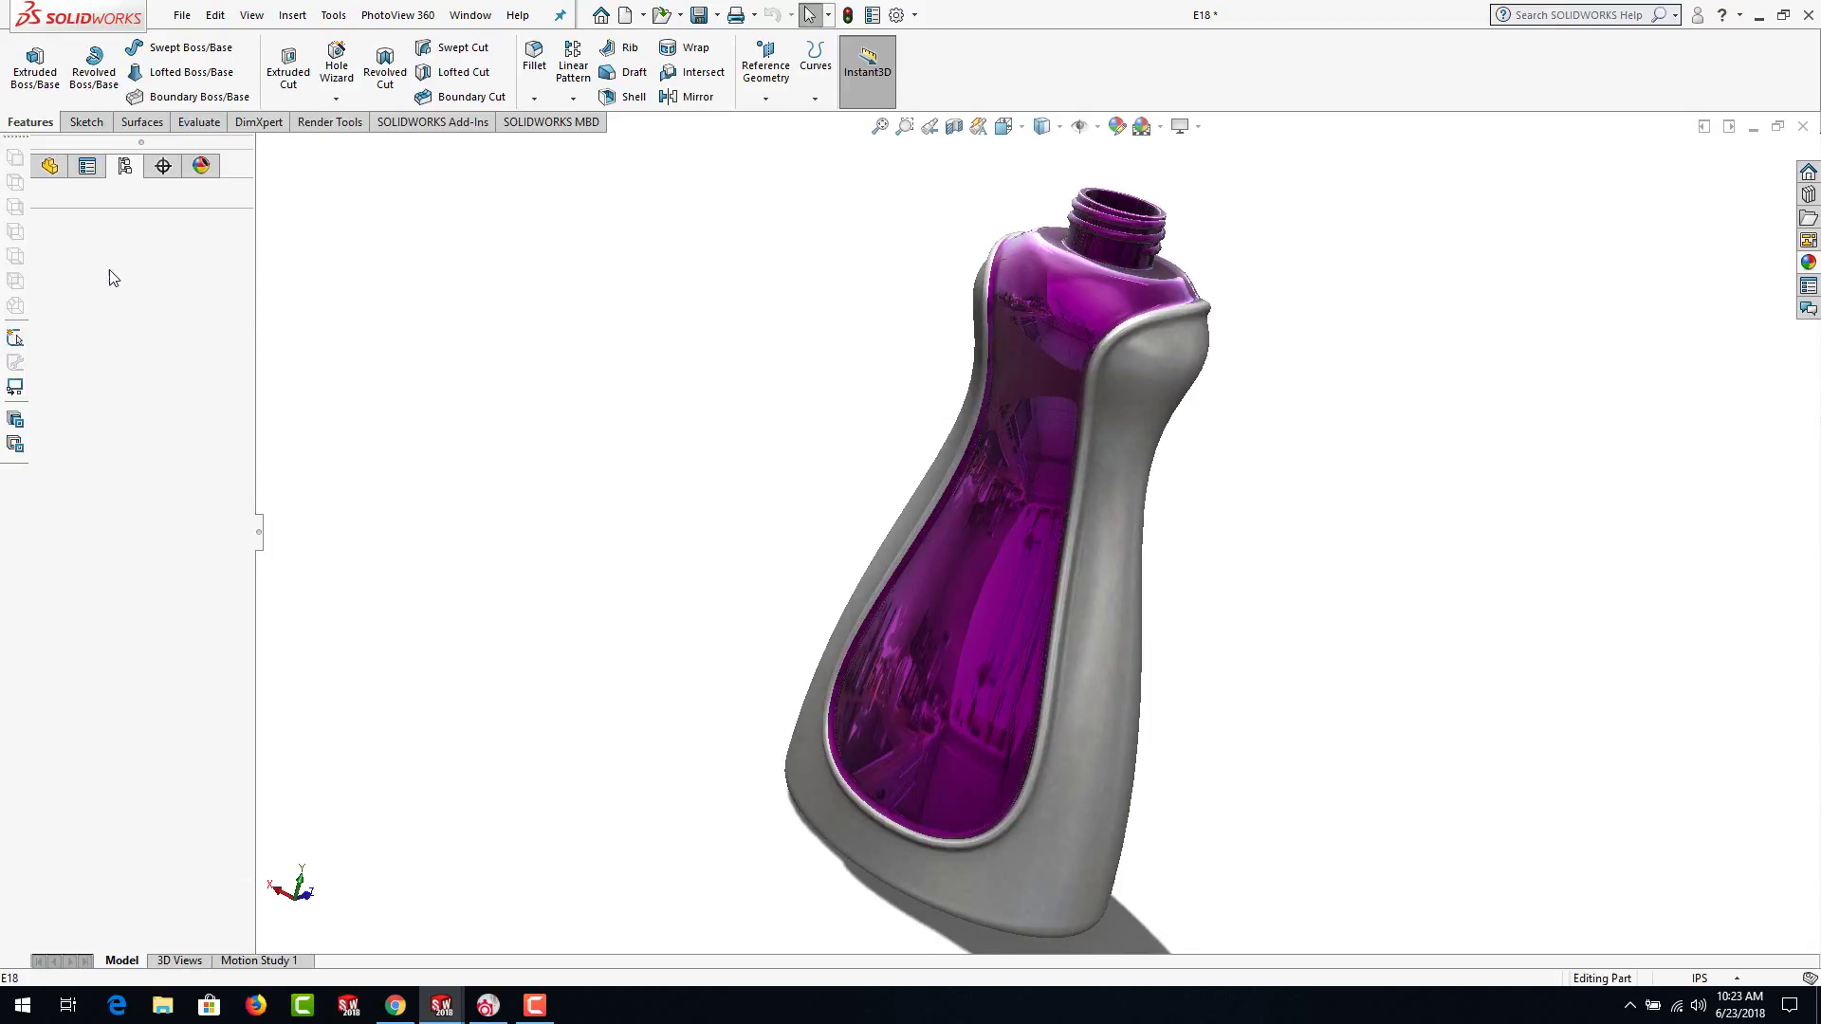
double_click(108, 251)
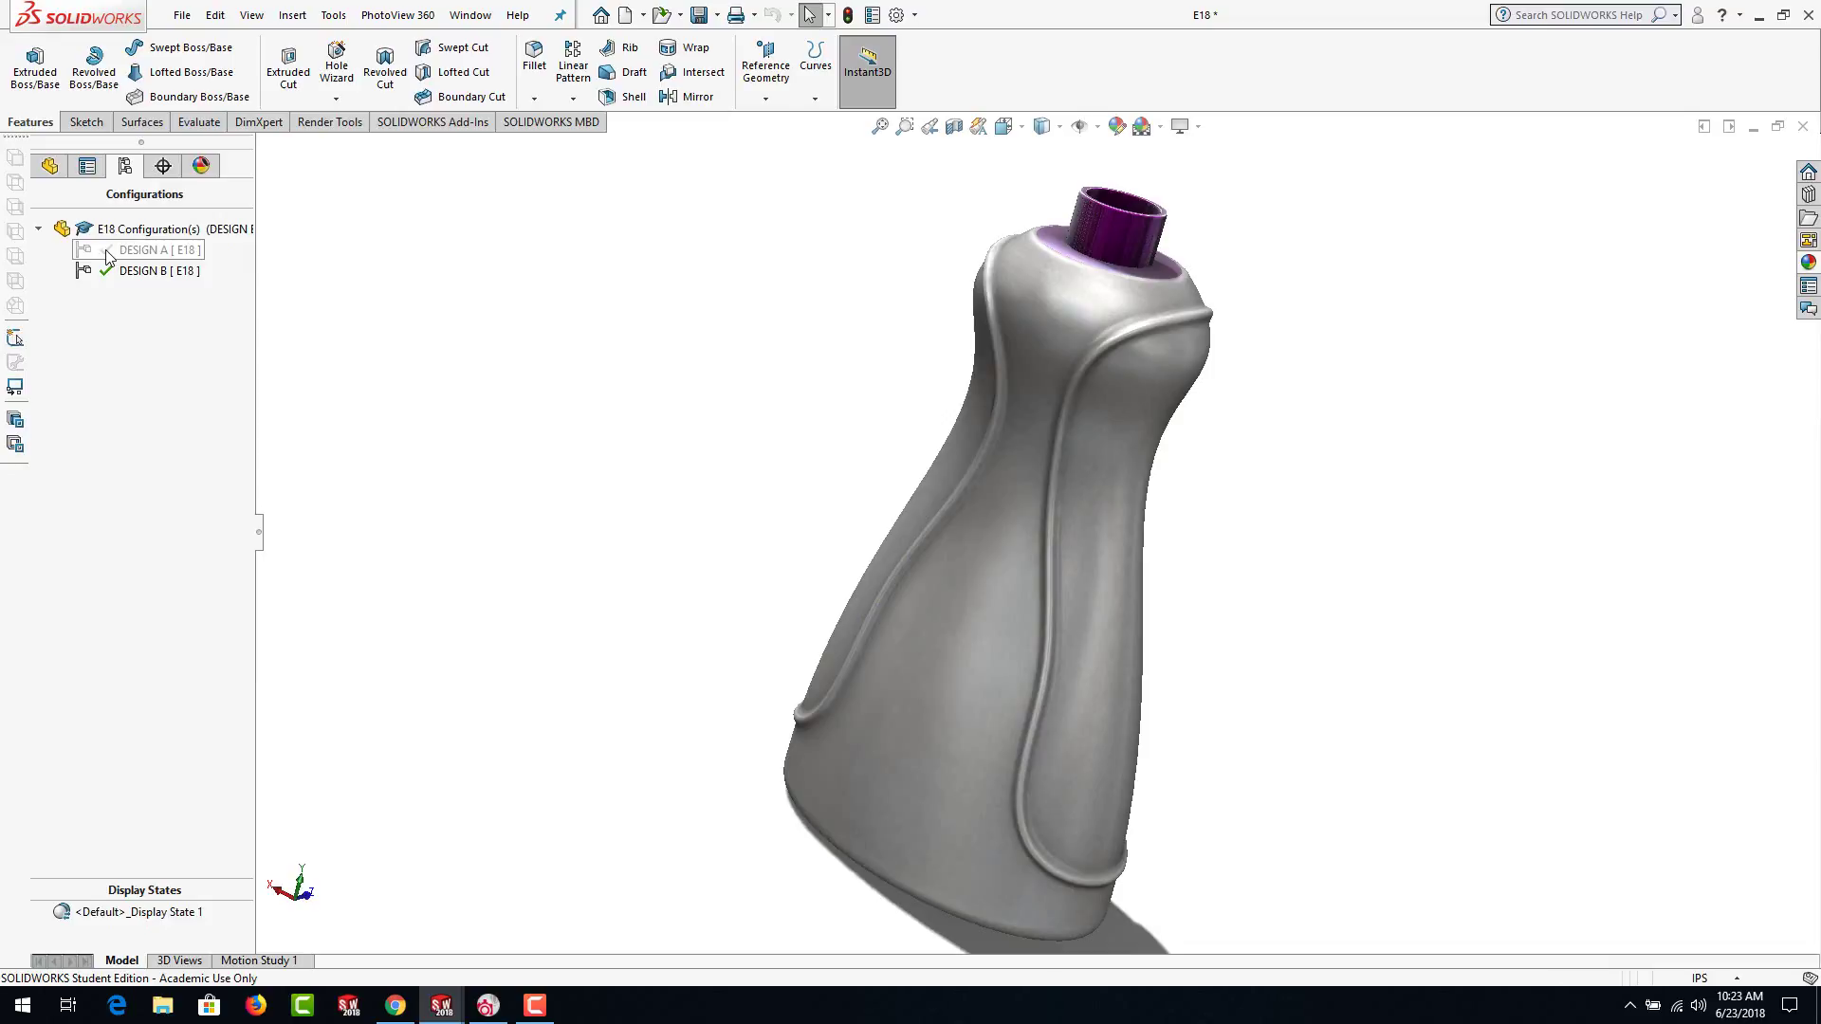
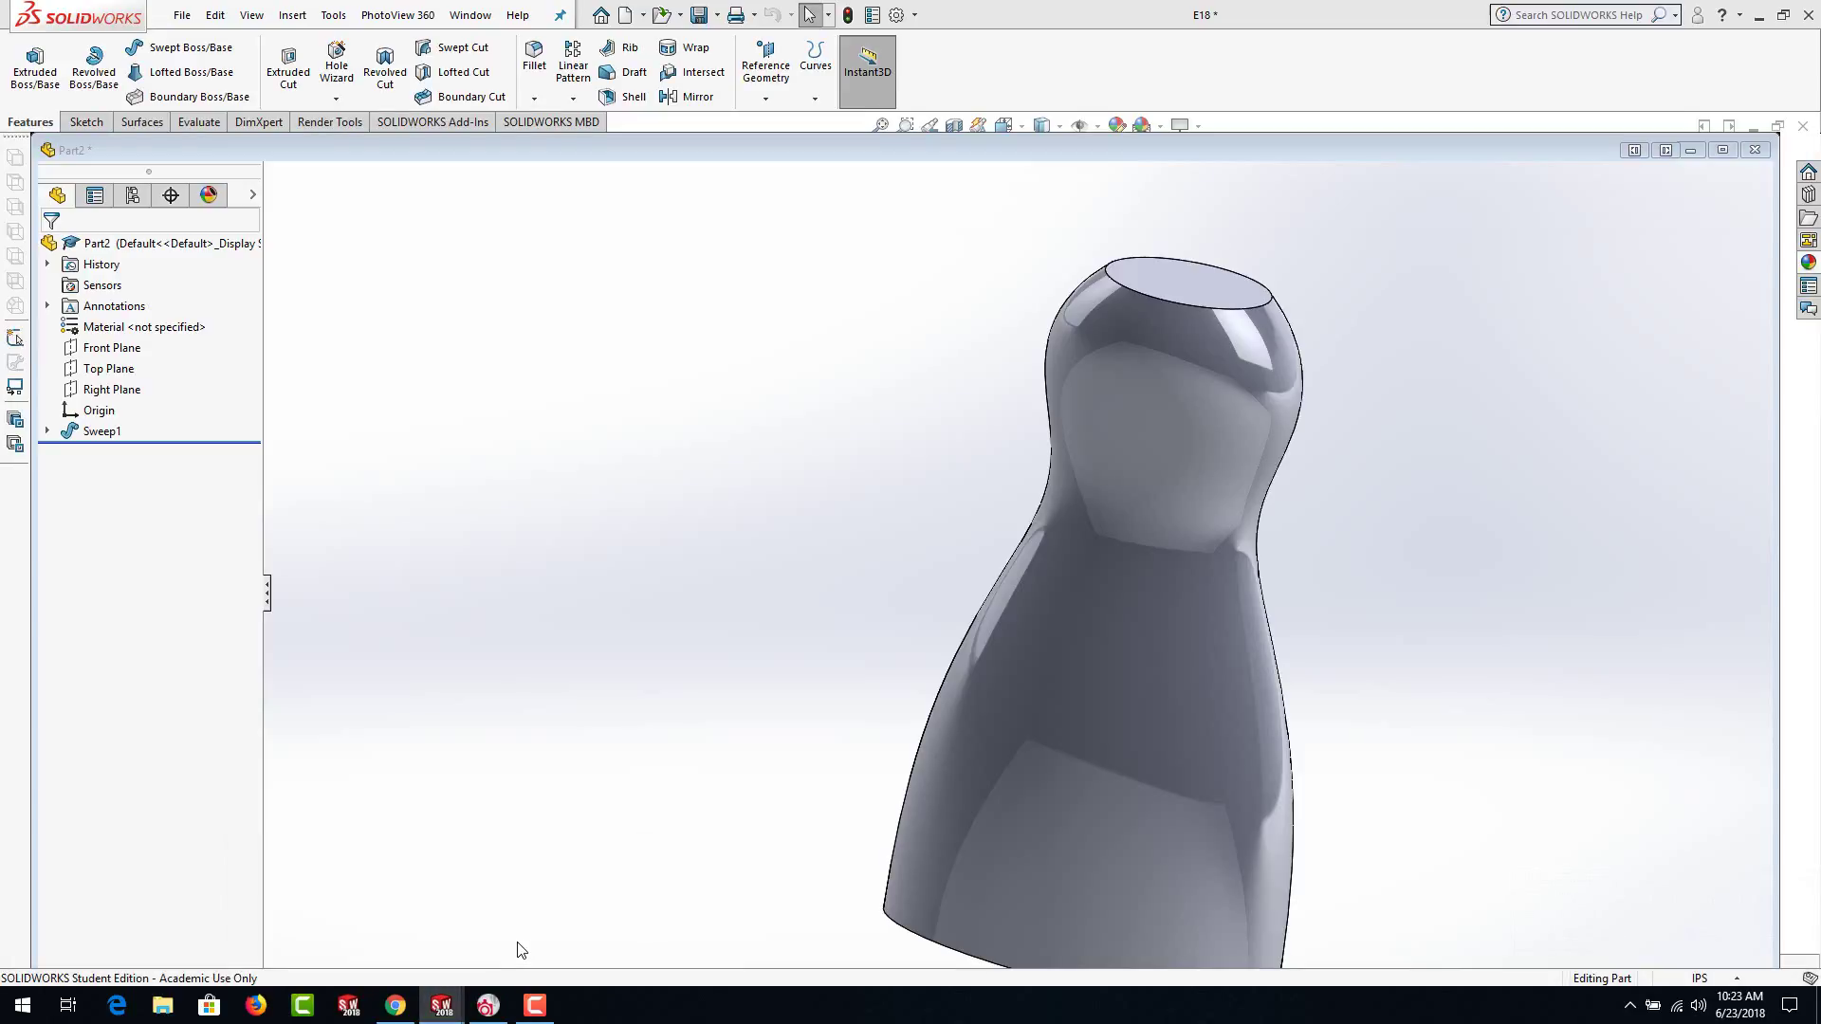
Return to Part2, start a sketch on the Front Plane, and orient the view to the front
mouse_move(833, 500)
middle_mouse_down()
mouse_move(862, 297)
mouse_move(816, 480)
middle_mouse_up()
left_click(95, 320)
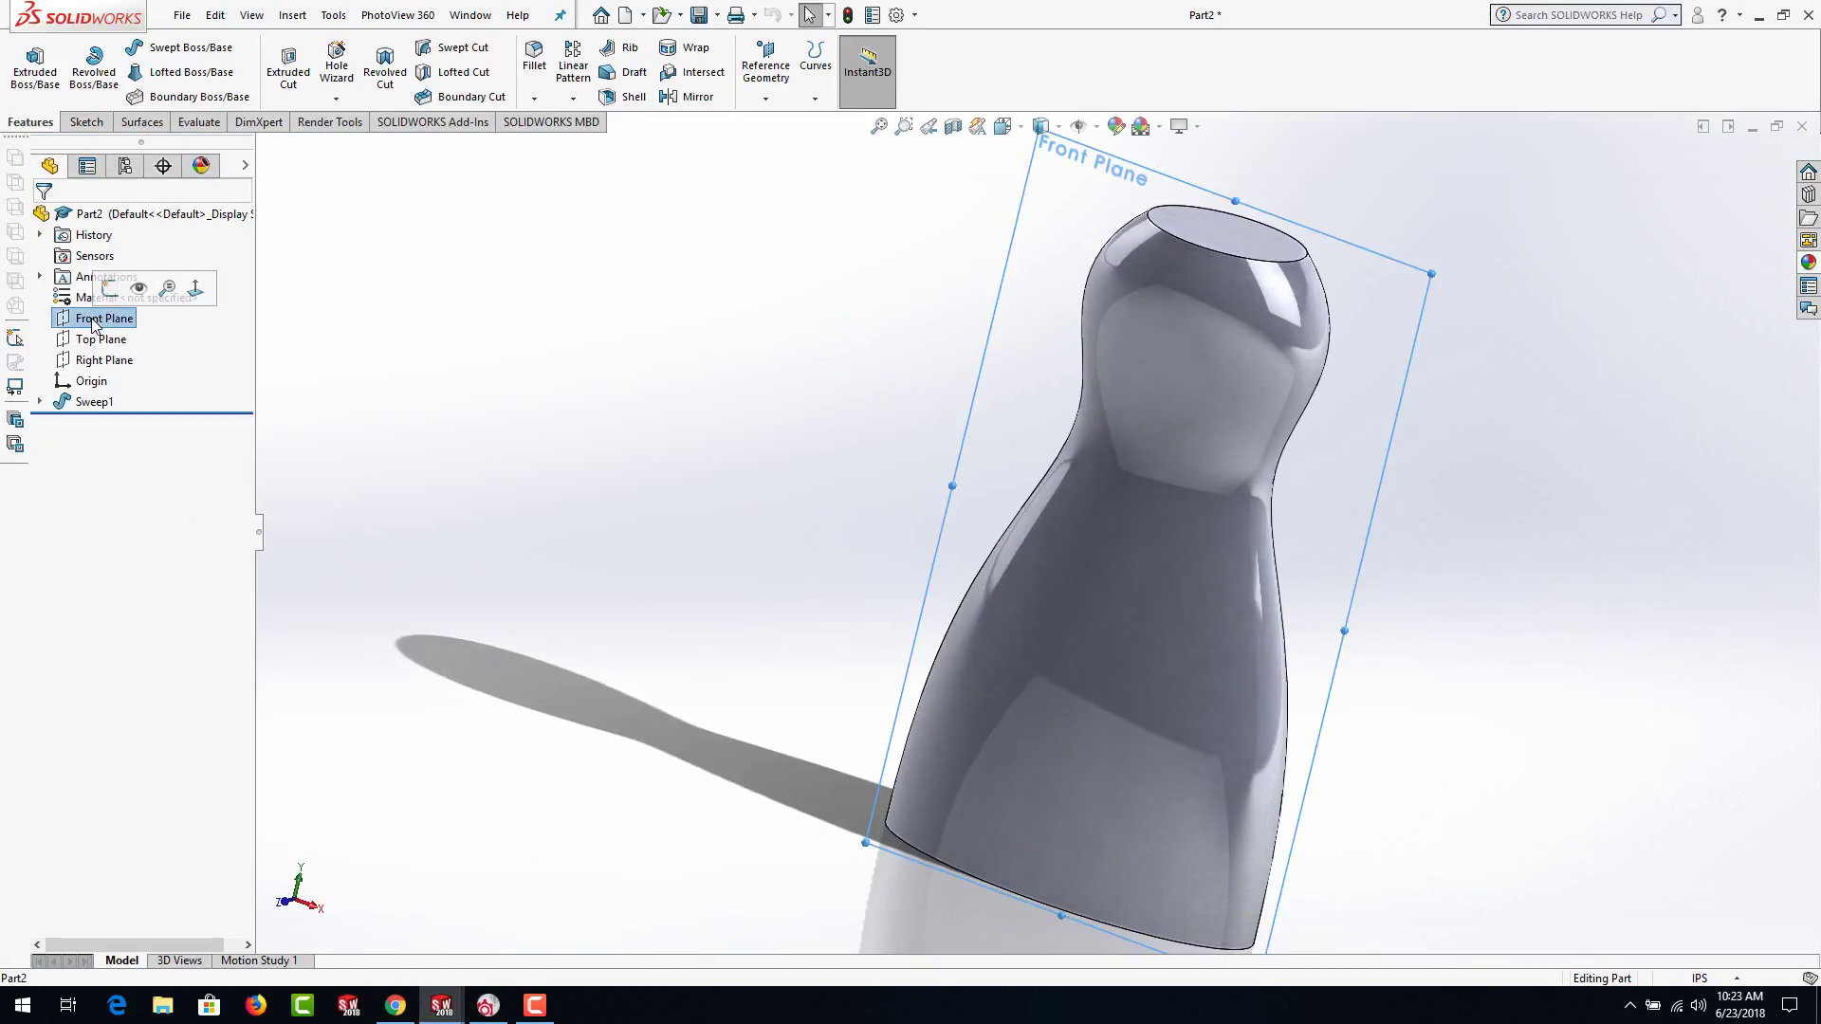
left_click(115, 294)
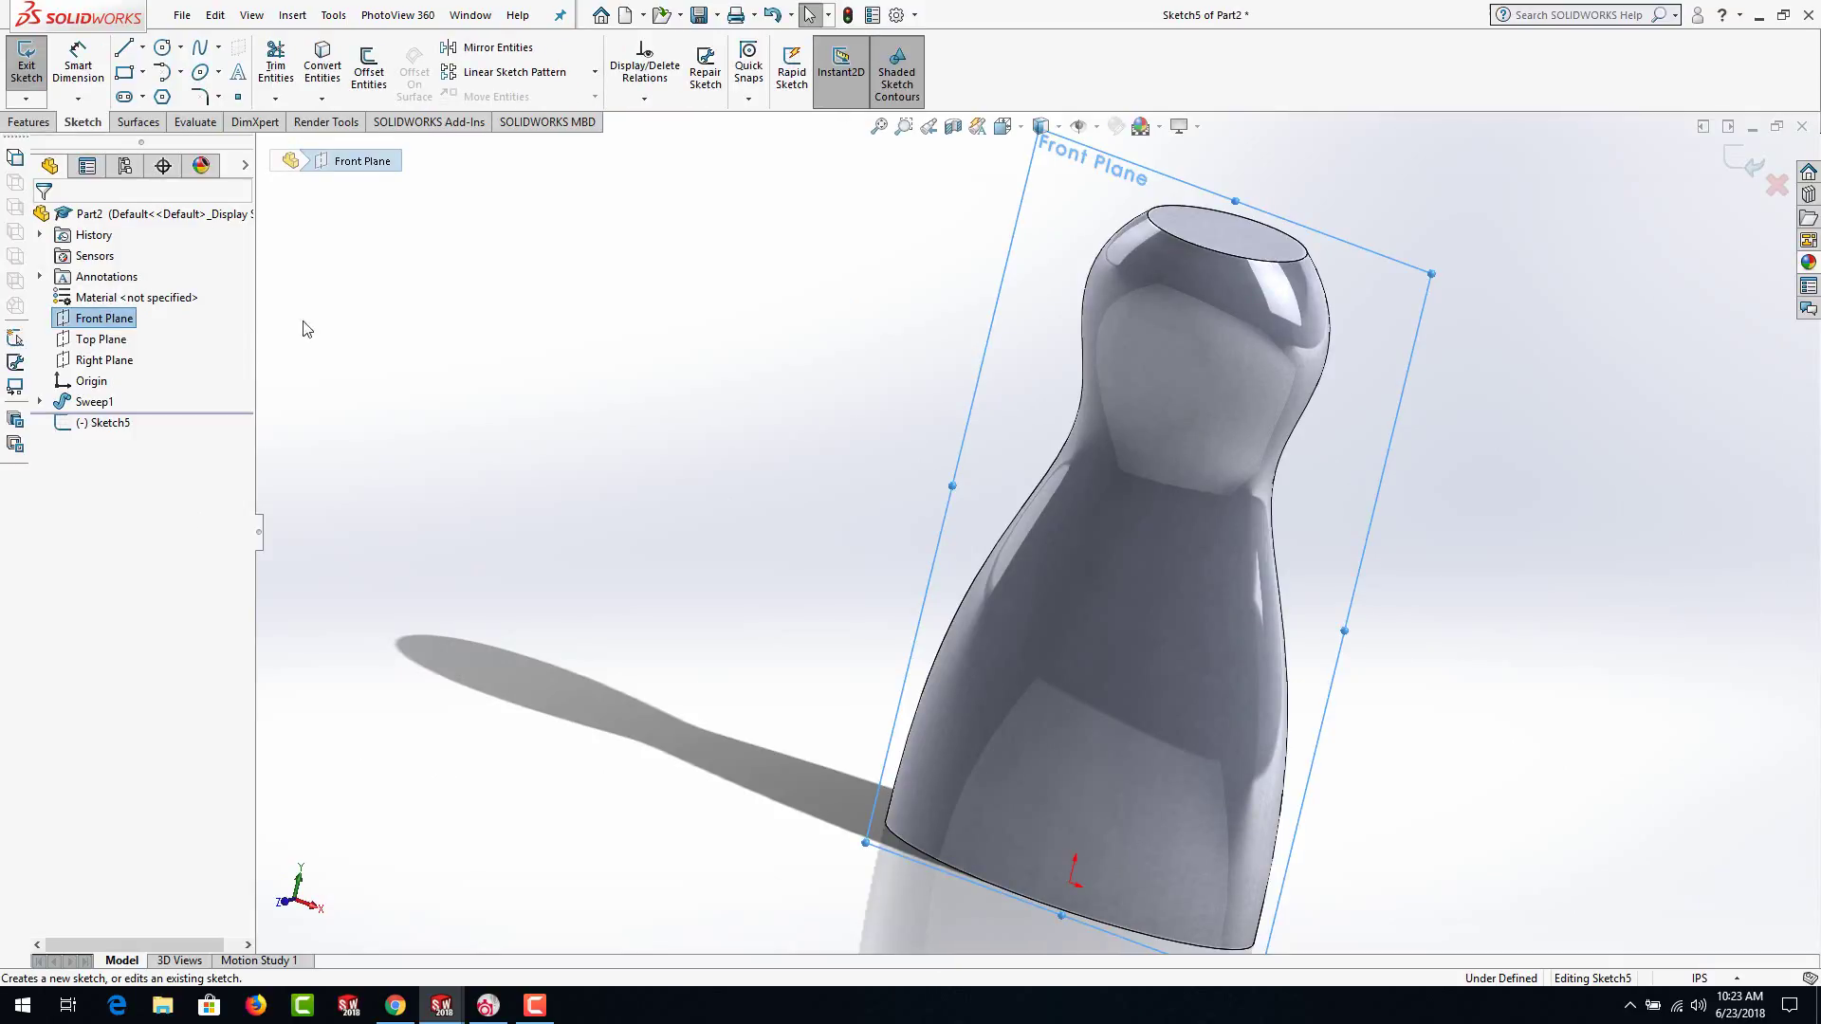
key("space")
left_click(319, 289)
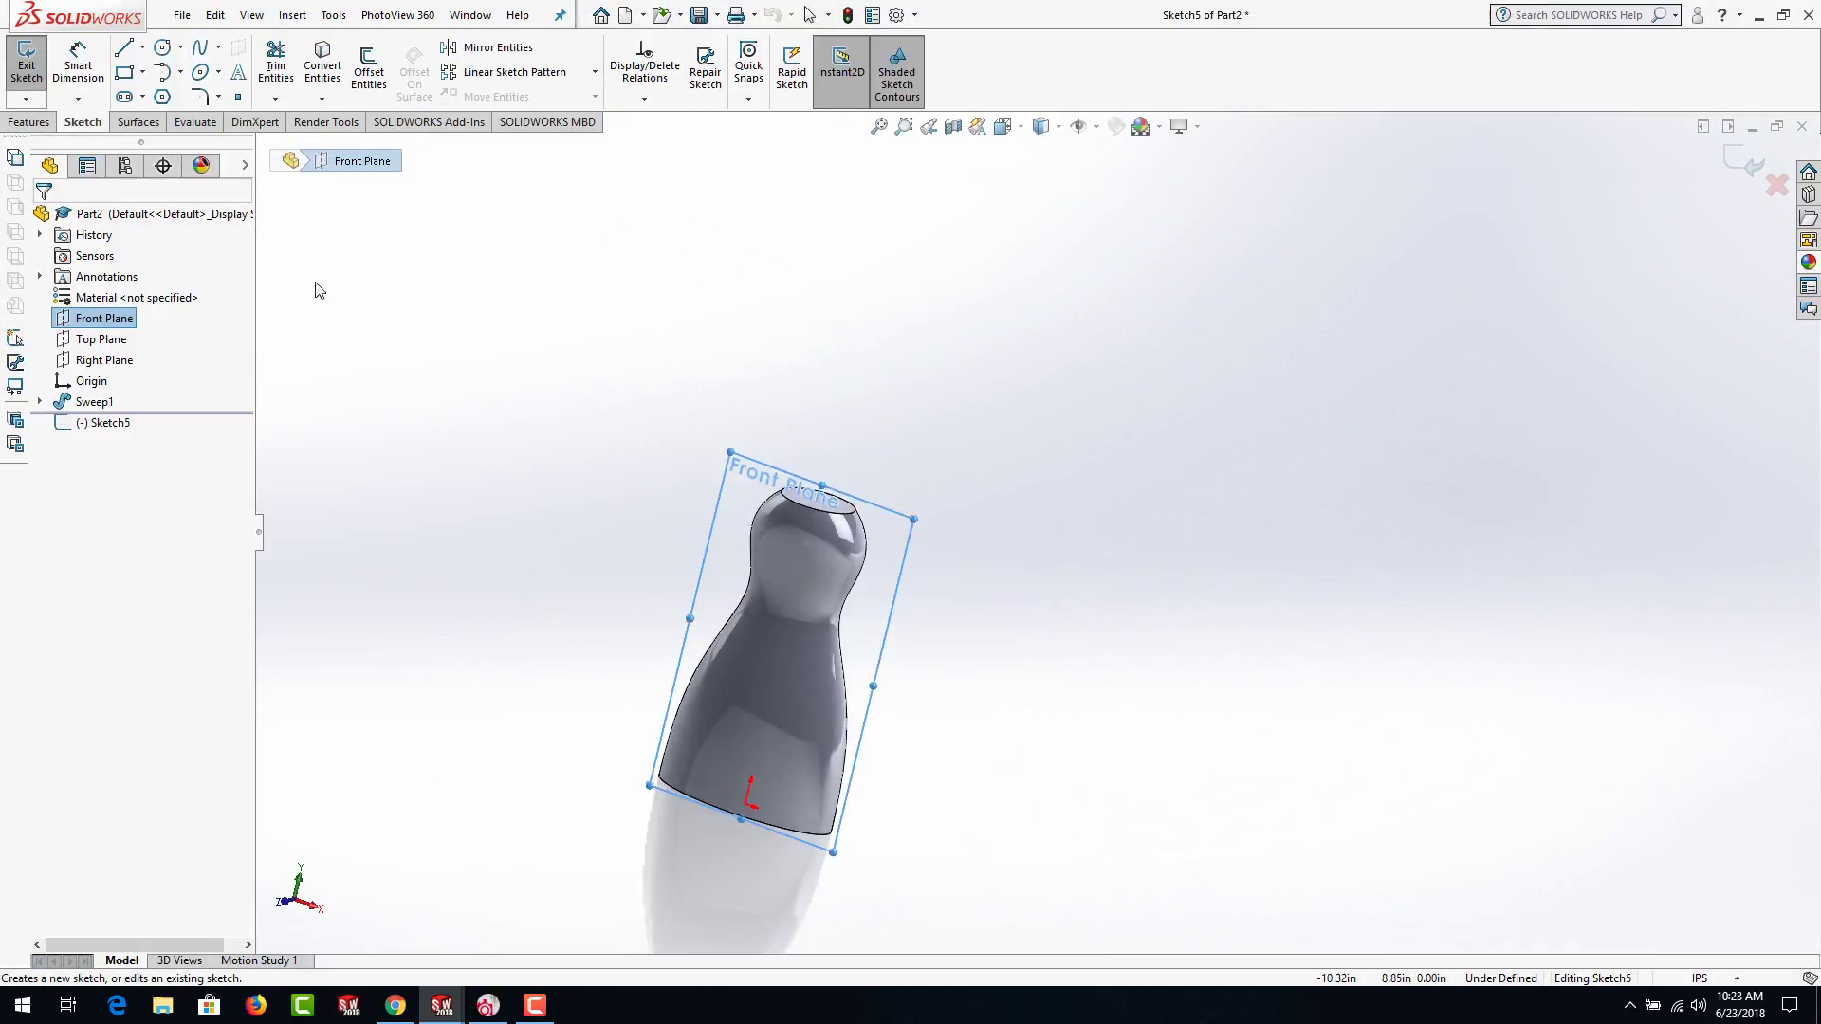
Sketch a seven-point spline from just outside the upper-left of the bottle's head, down across the front, ending directly above the origin
left_click(203, 56)
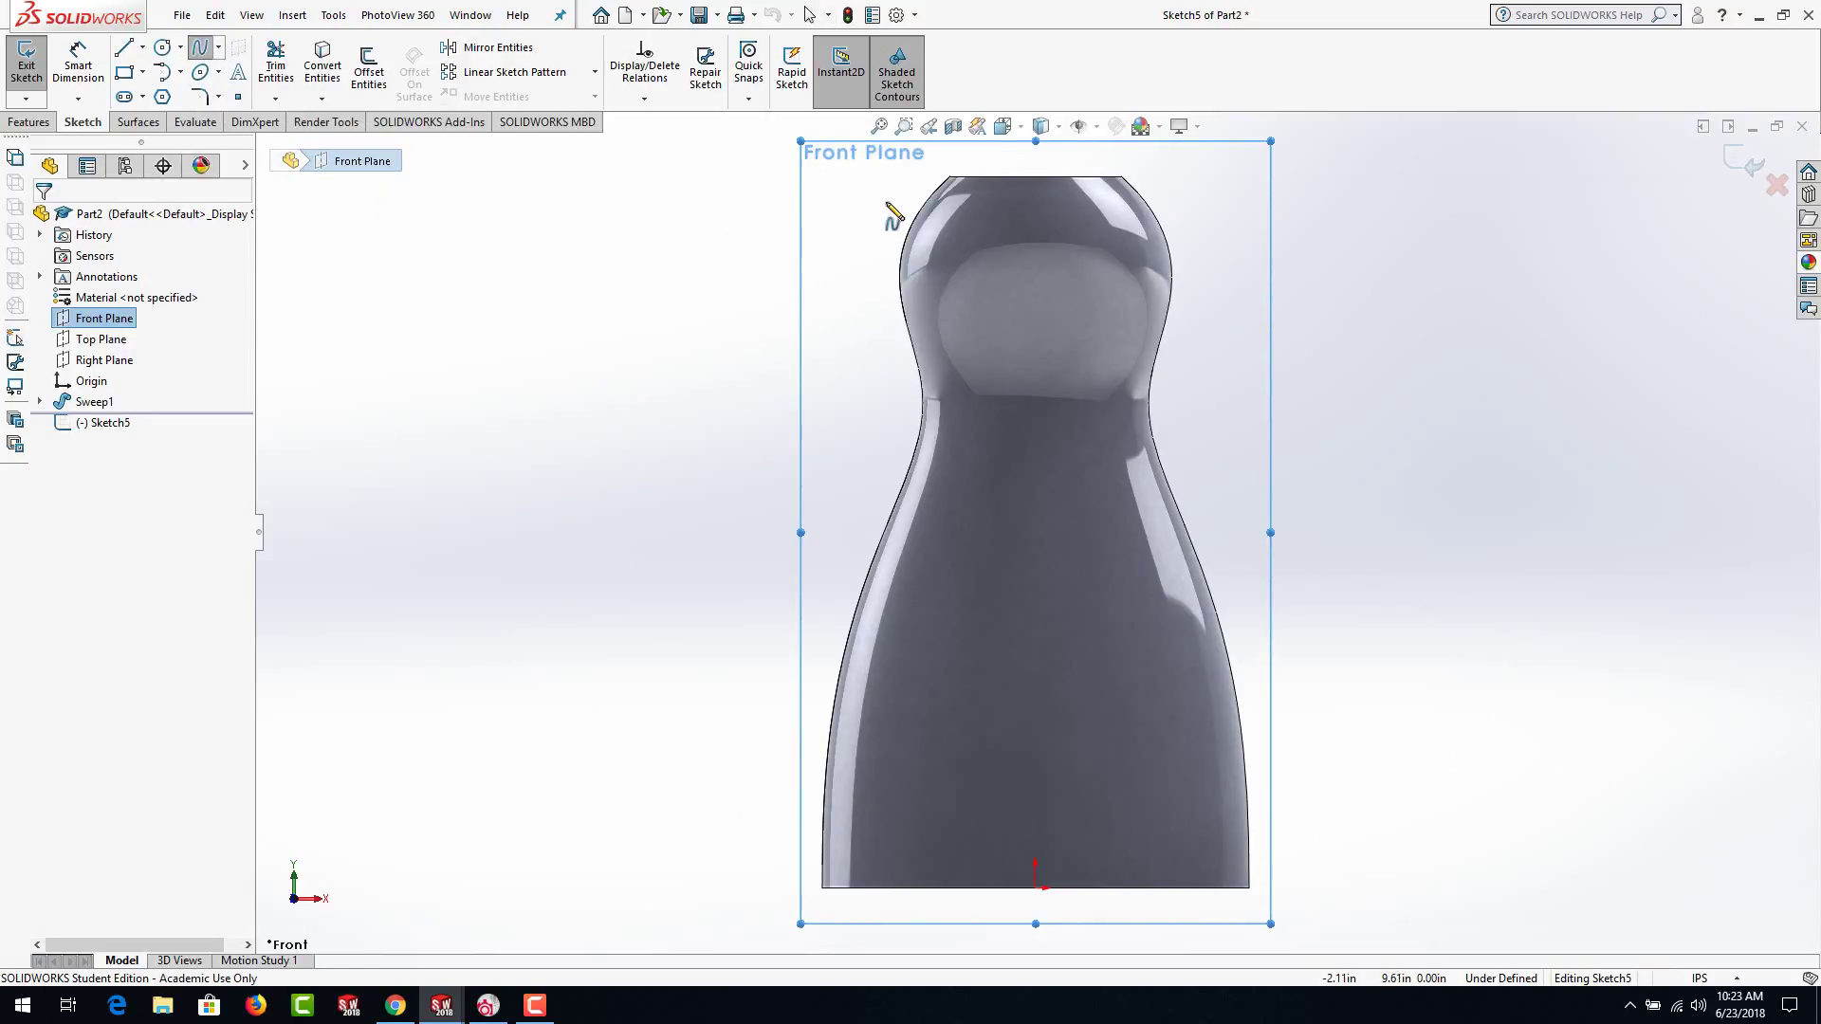
left_click(217, 50)
left_click(217, 49)
left_click(881, 207)
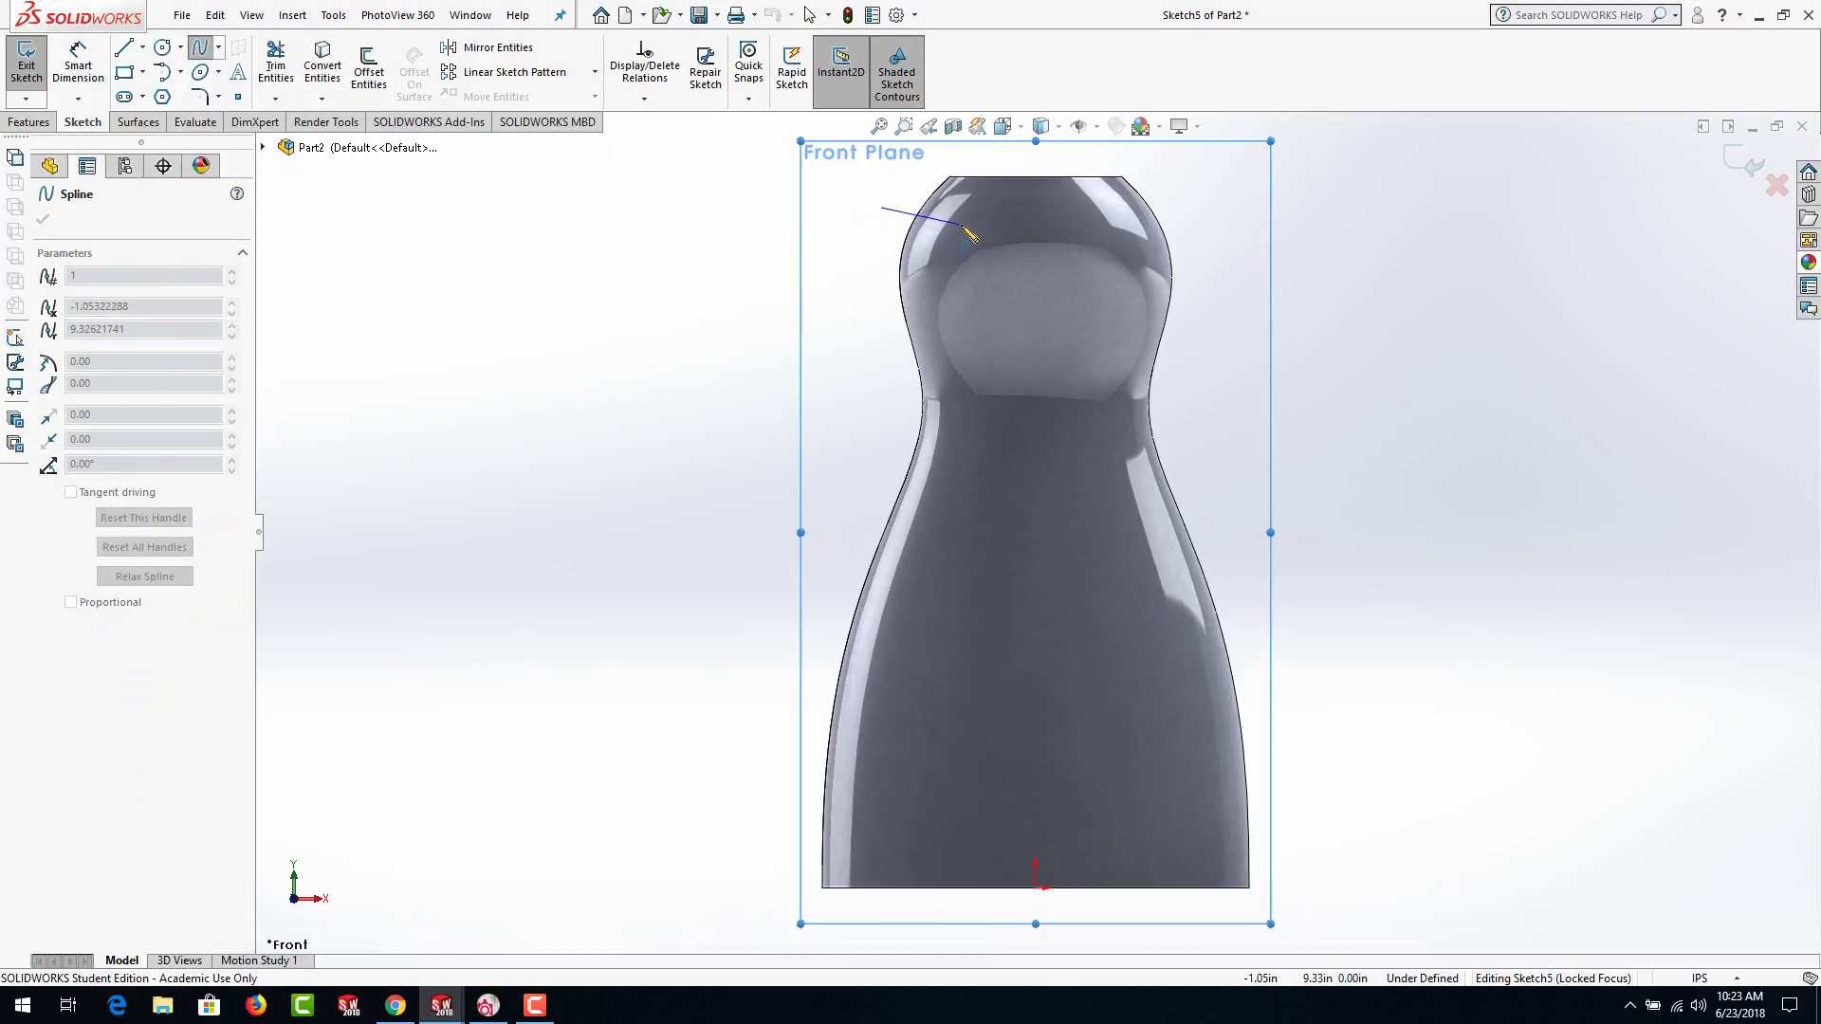
left_click(956, 230)
left_click(981, 328)
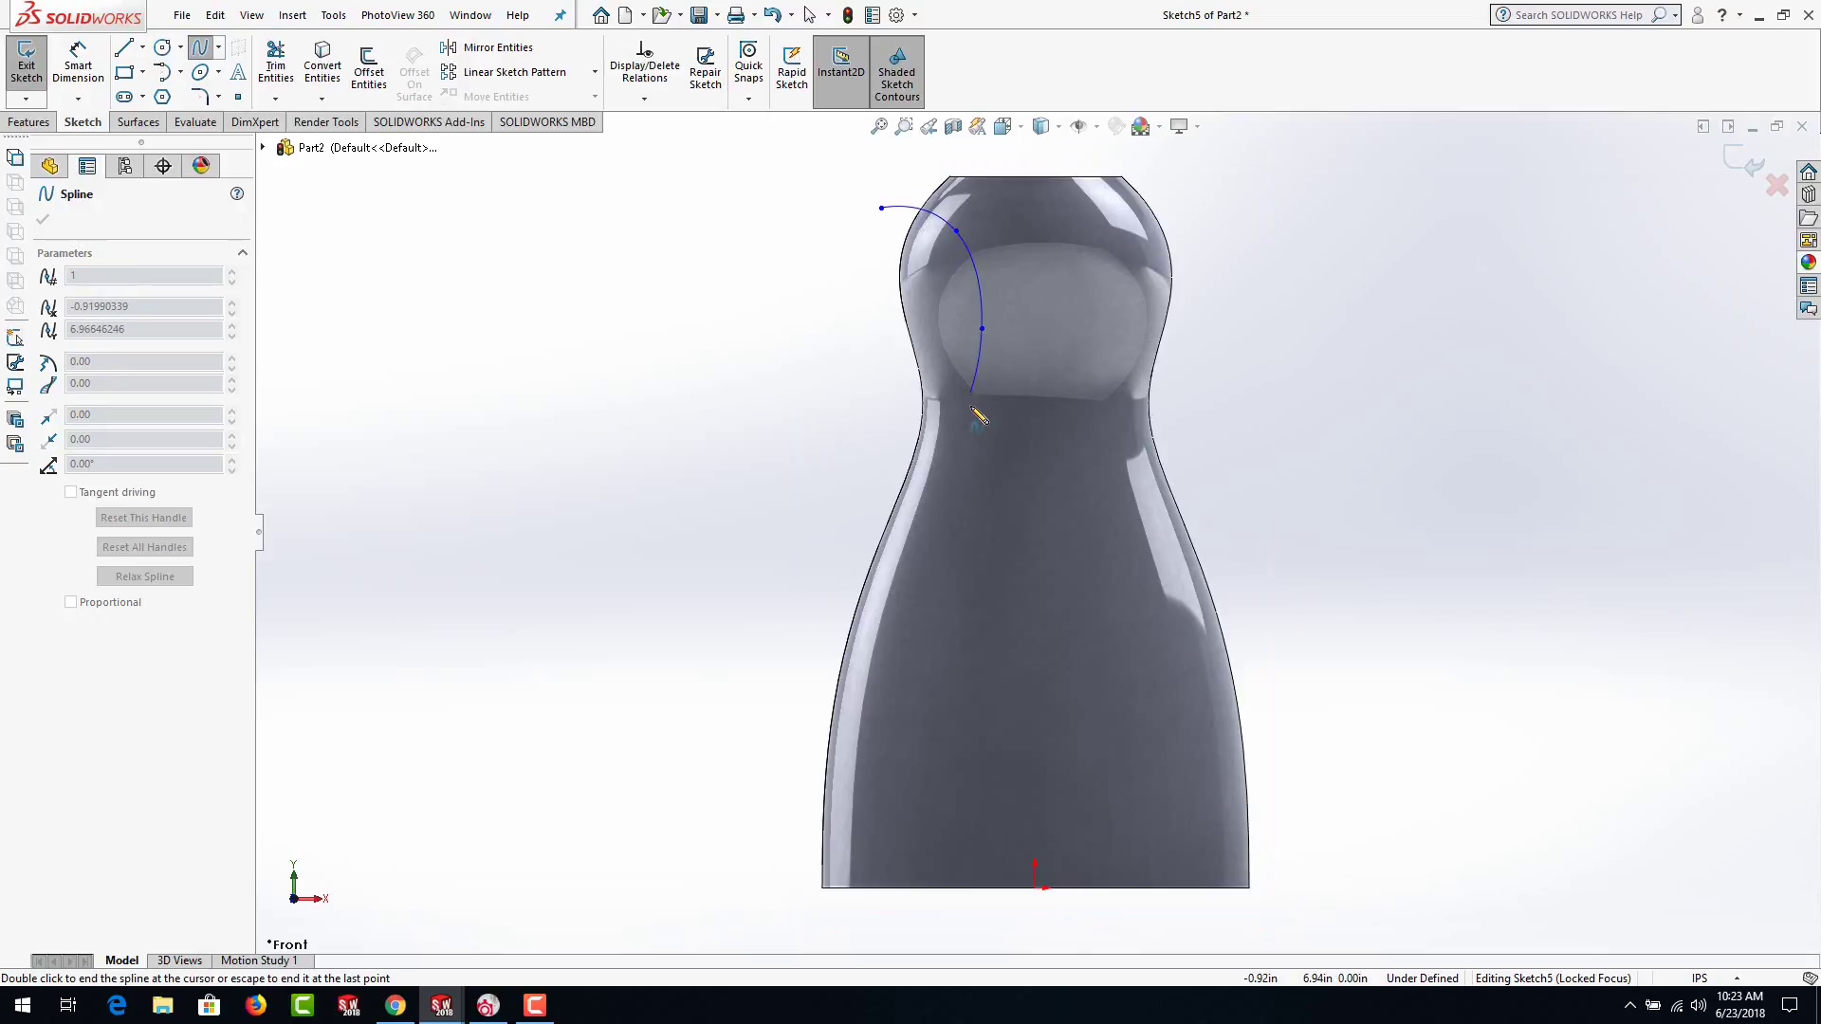
left_click(965, 497)
left_click(942, 759)
double_click(1035, 789)
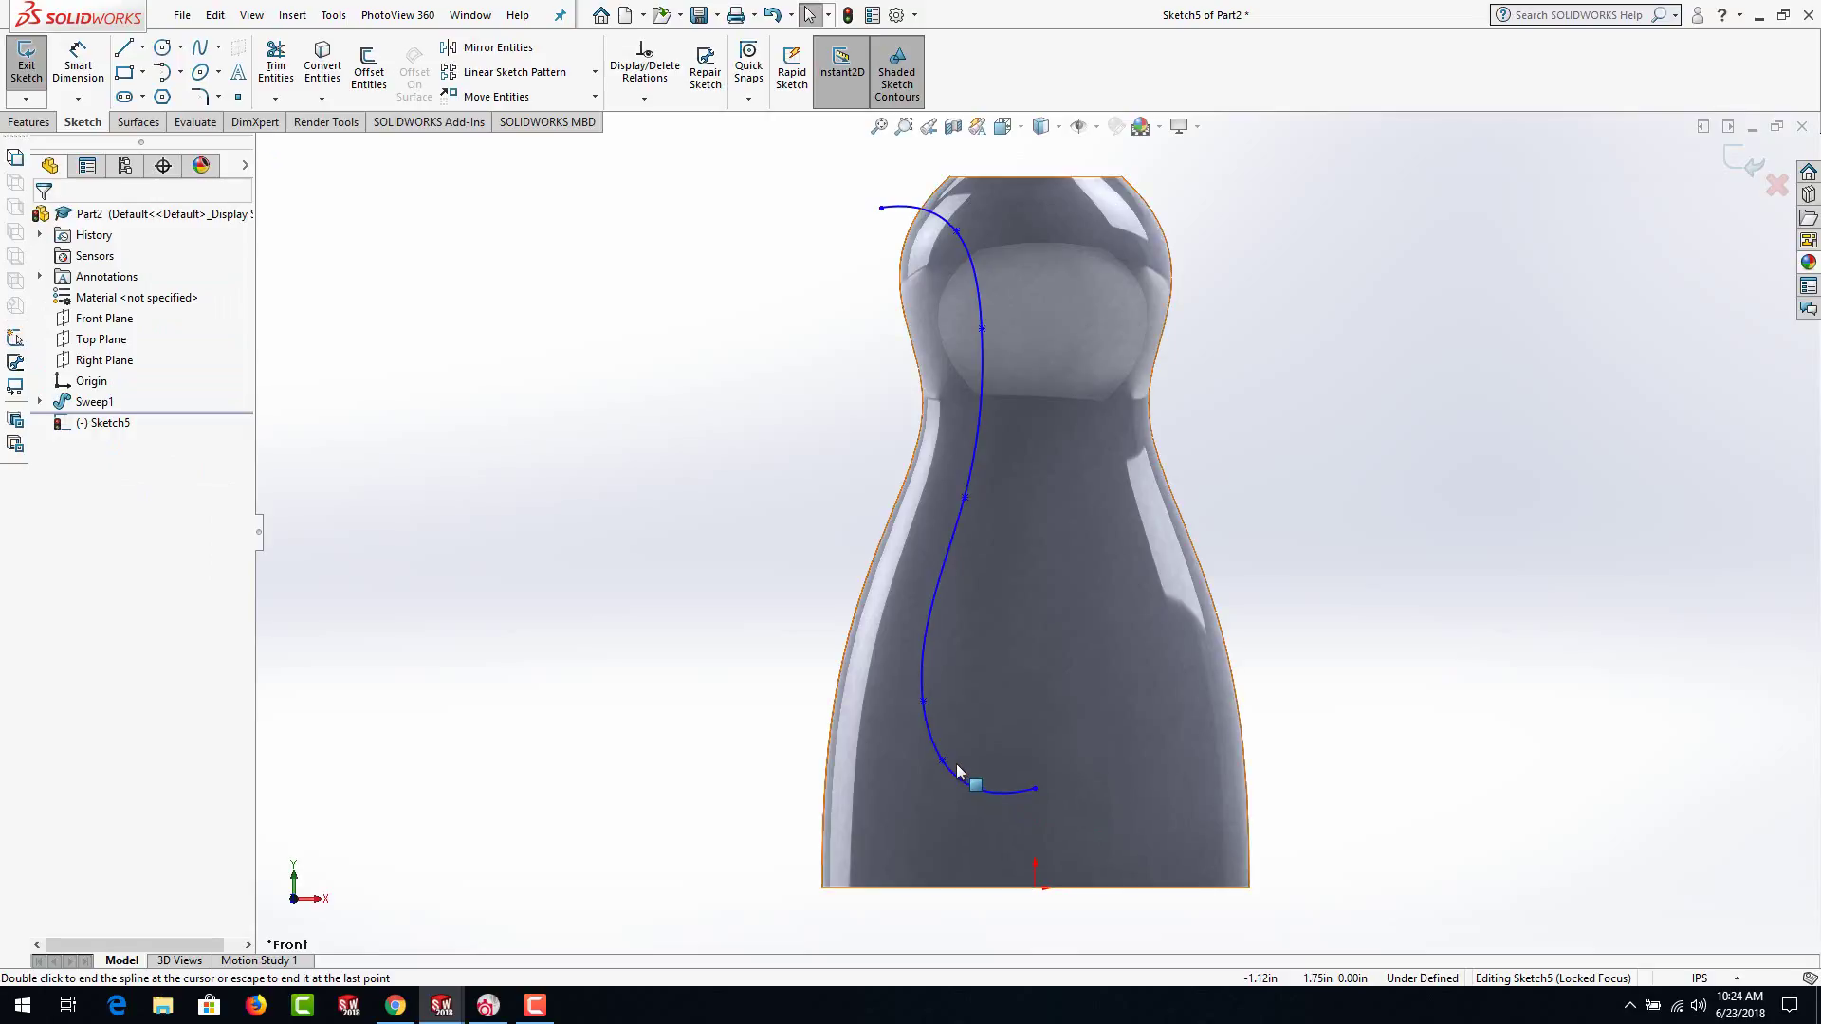
Draw a vertical centerline from the origin up to the spline's lower endpoint
left_click(142, 47)
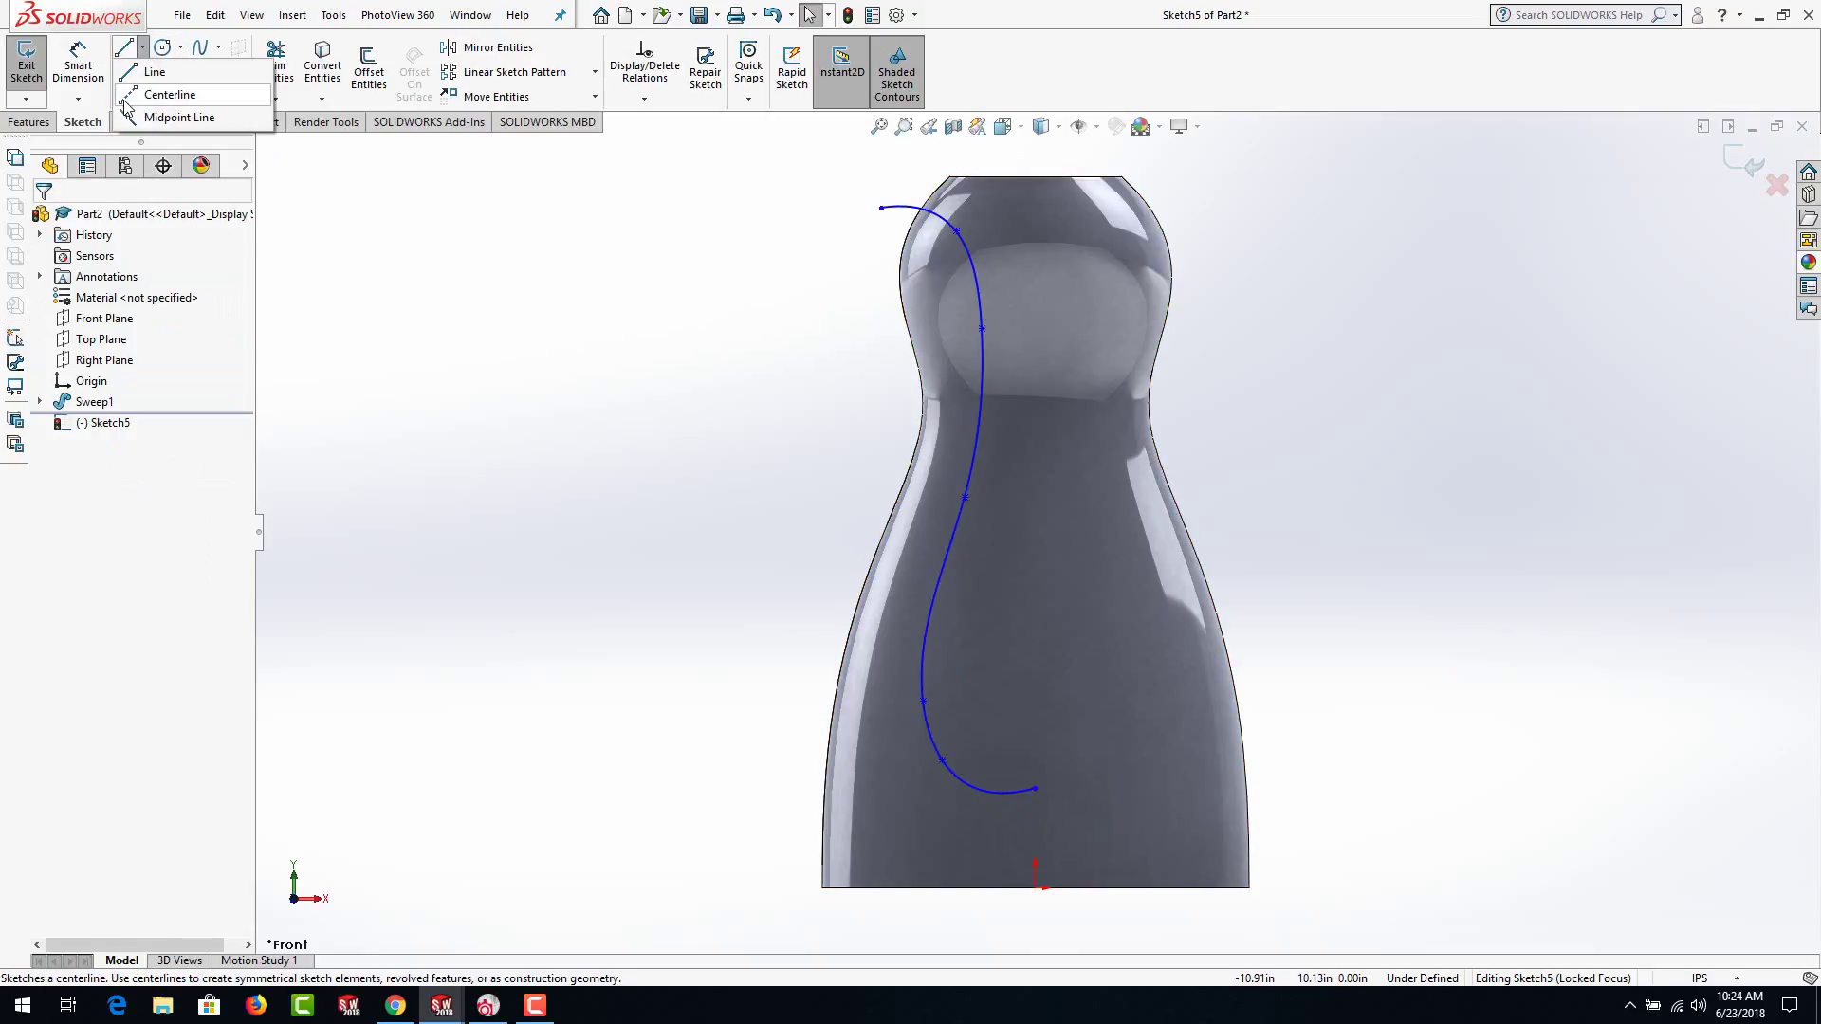
left_click(129, 98)
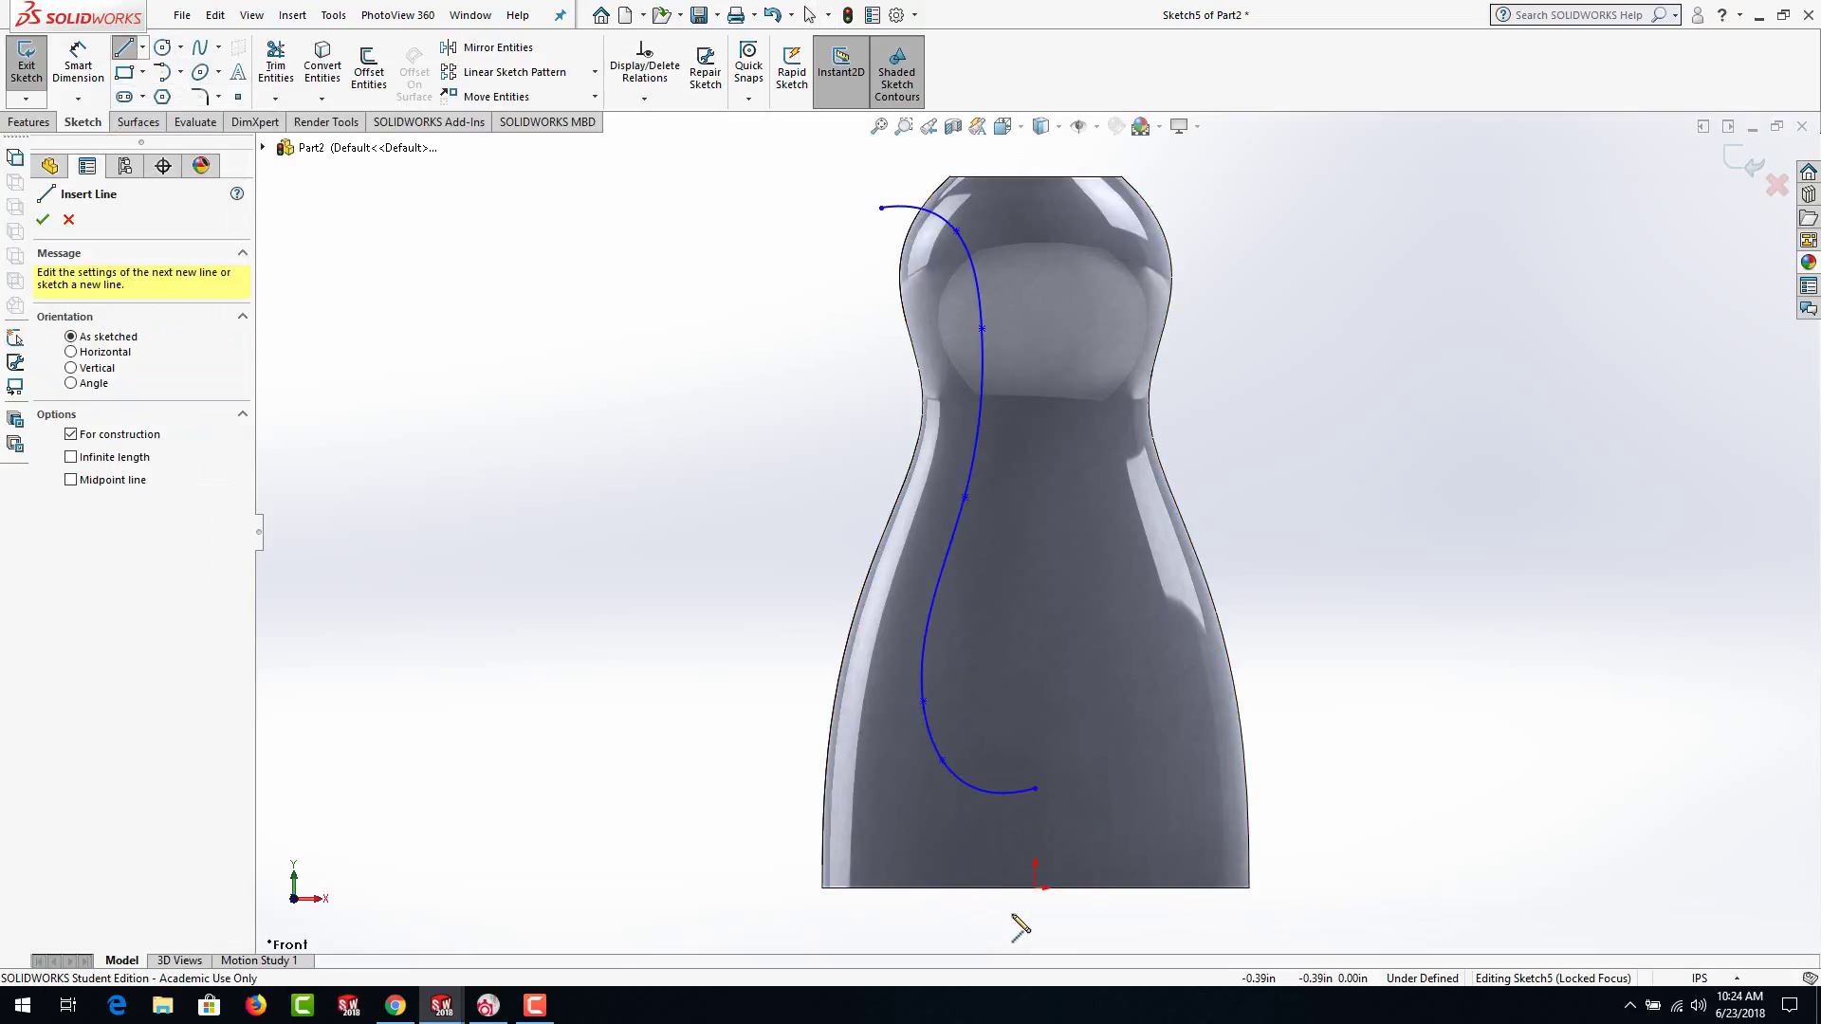
left_click(1039, 886)
left_click(1035, 789)
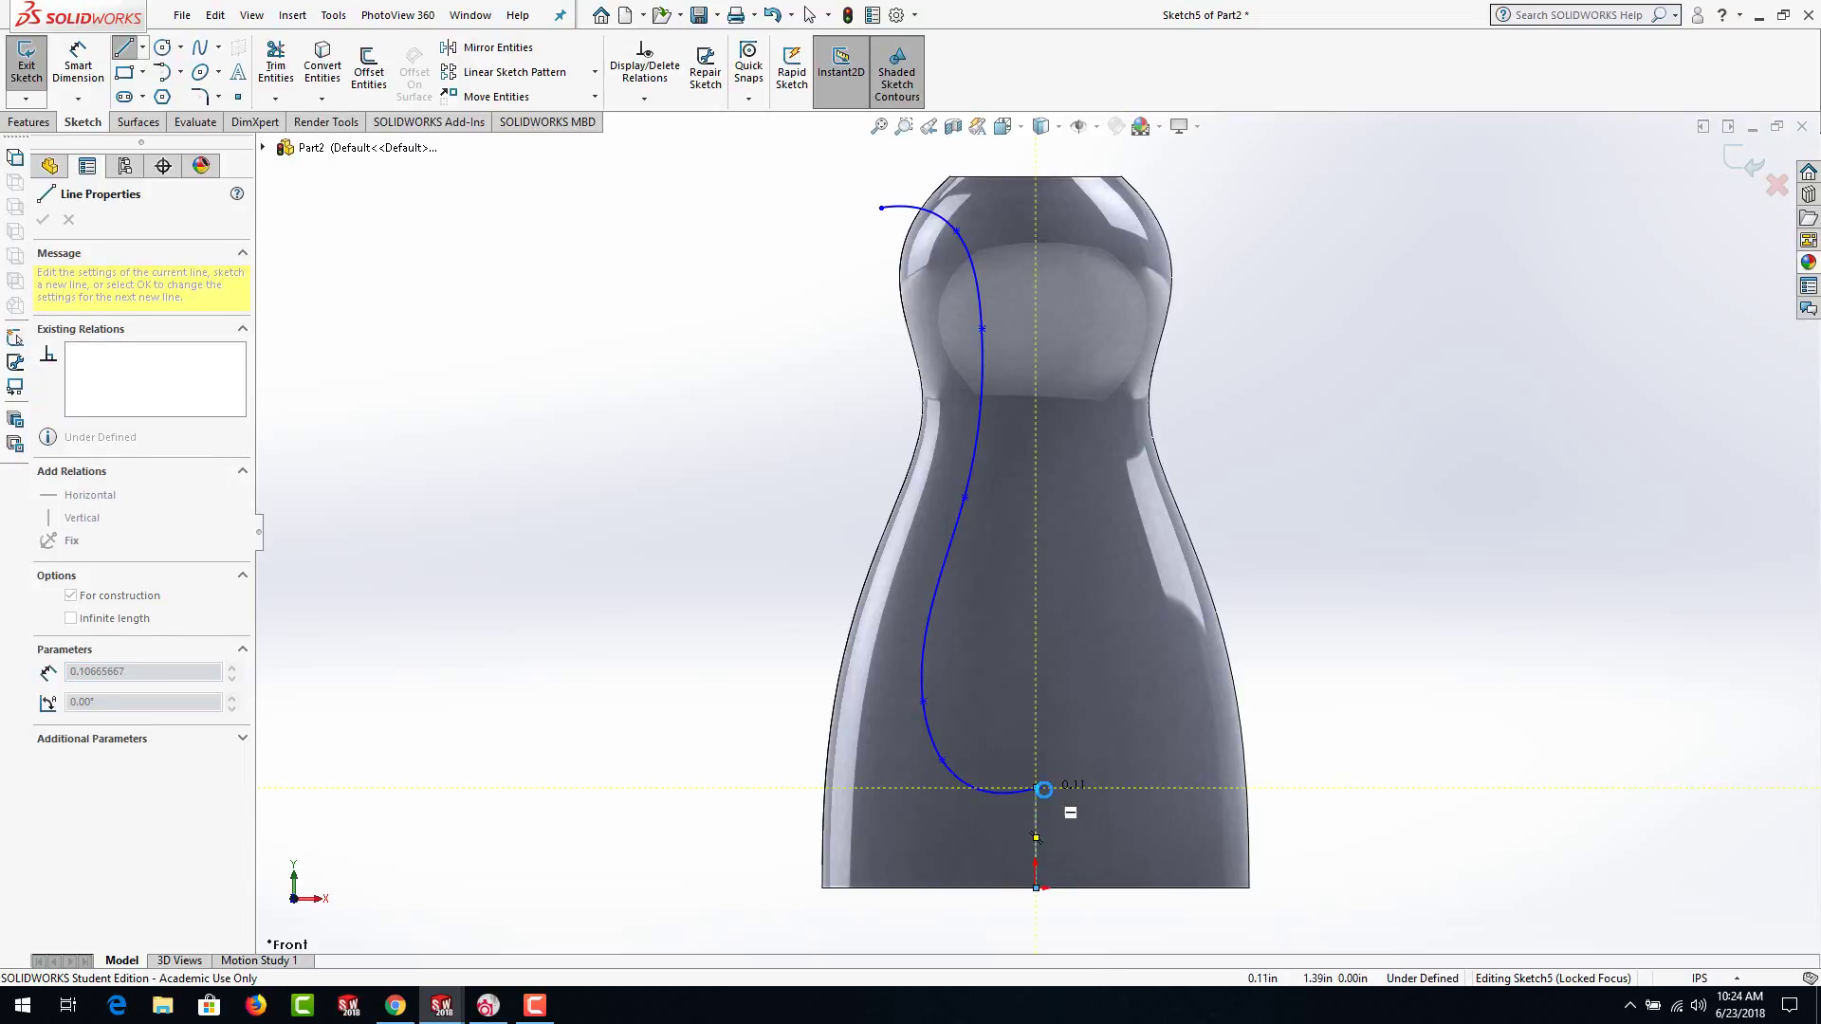
key("Escape")
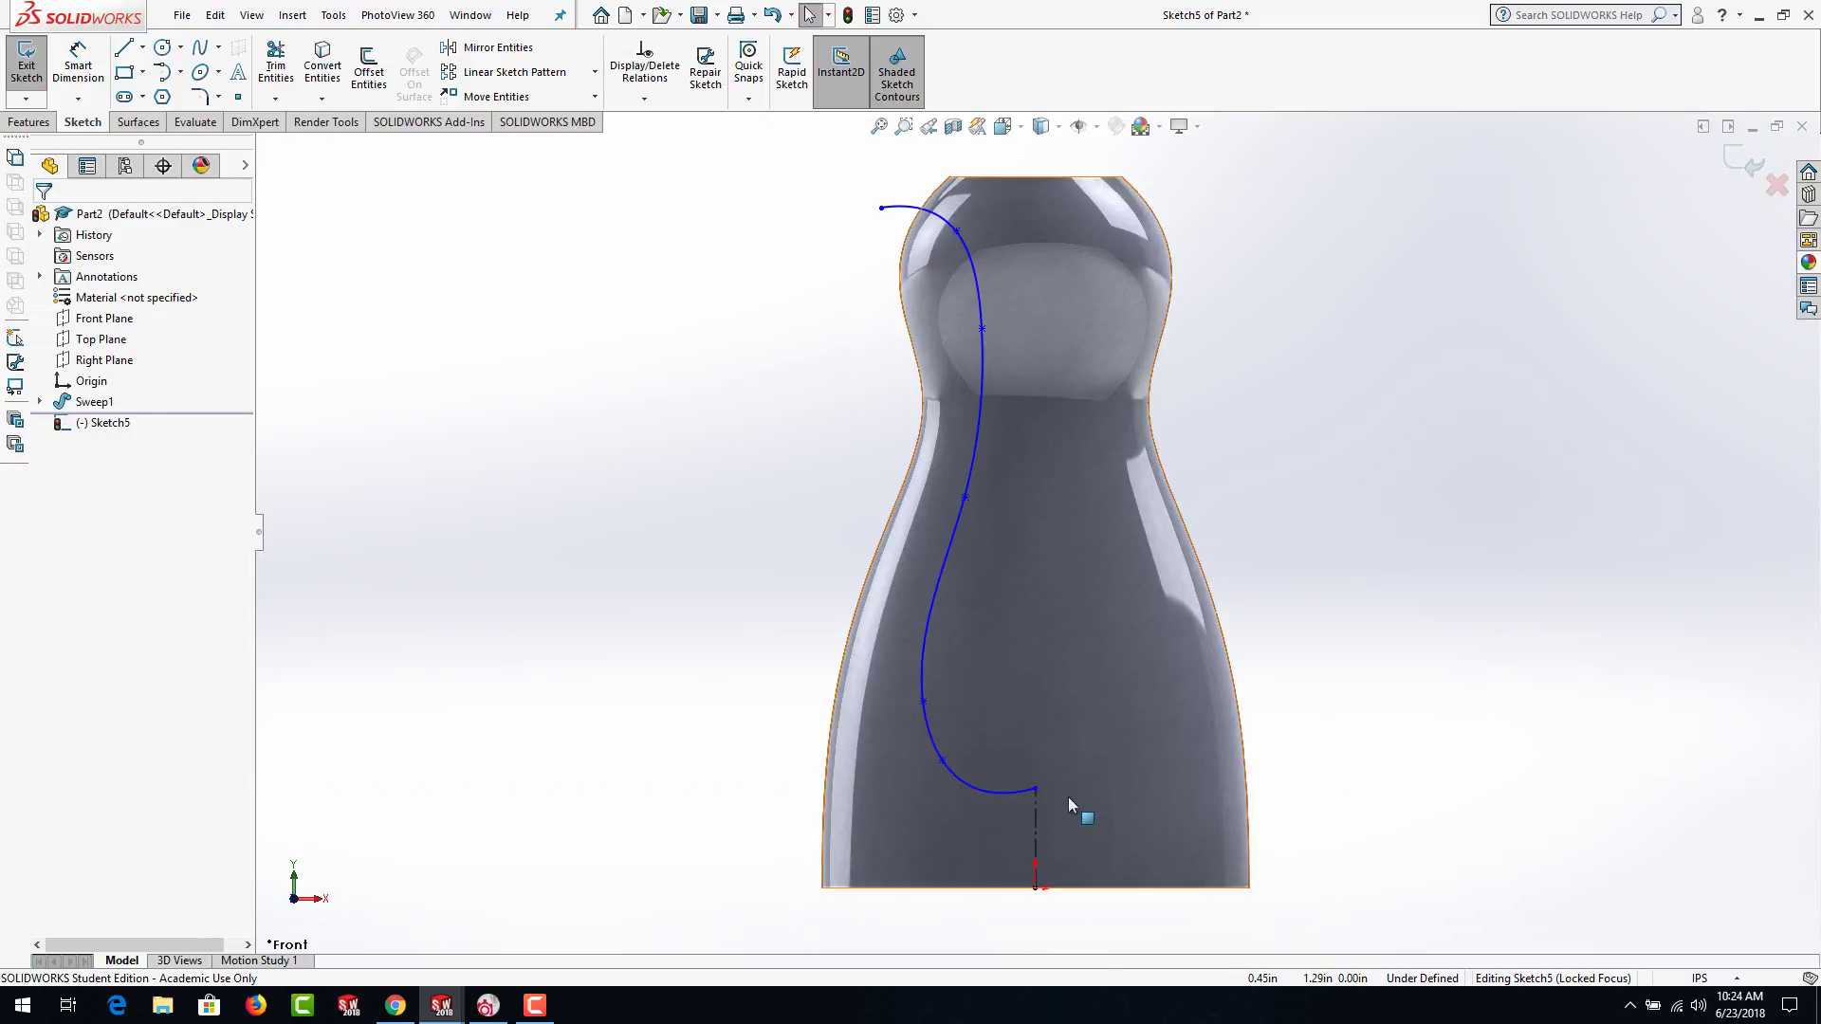
Draw a short horizontal centerline to the right from the spline's lower endpoint
left_click(142, 55)
left_click(133, 95)
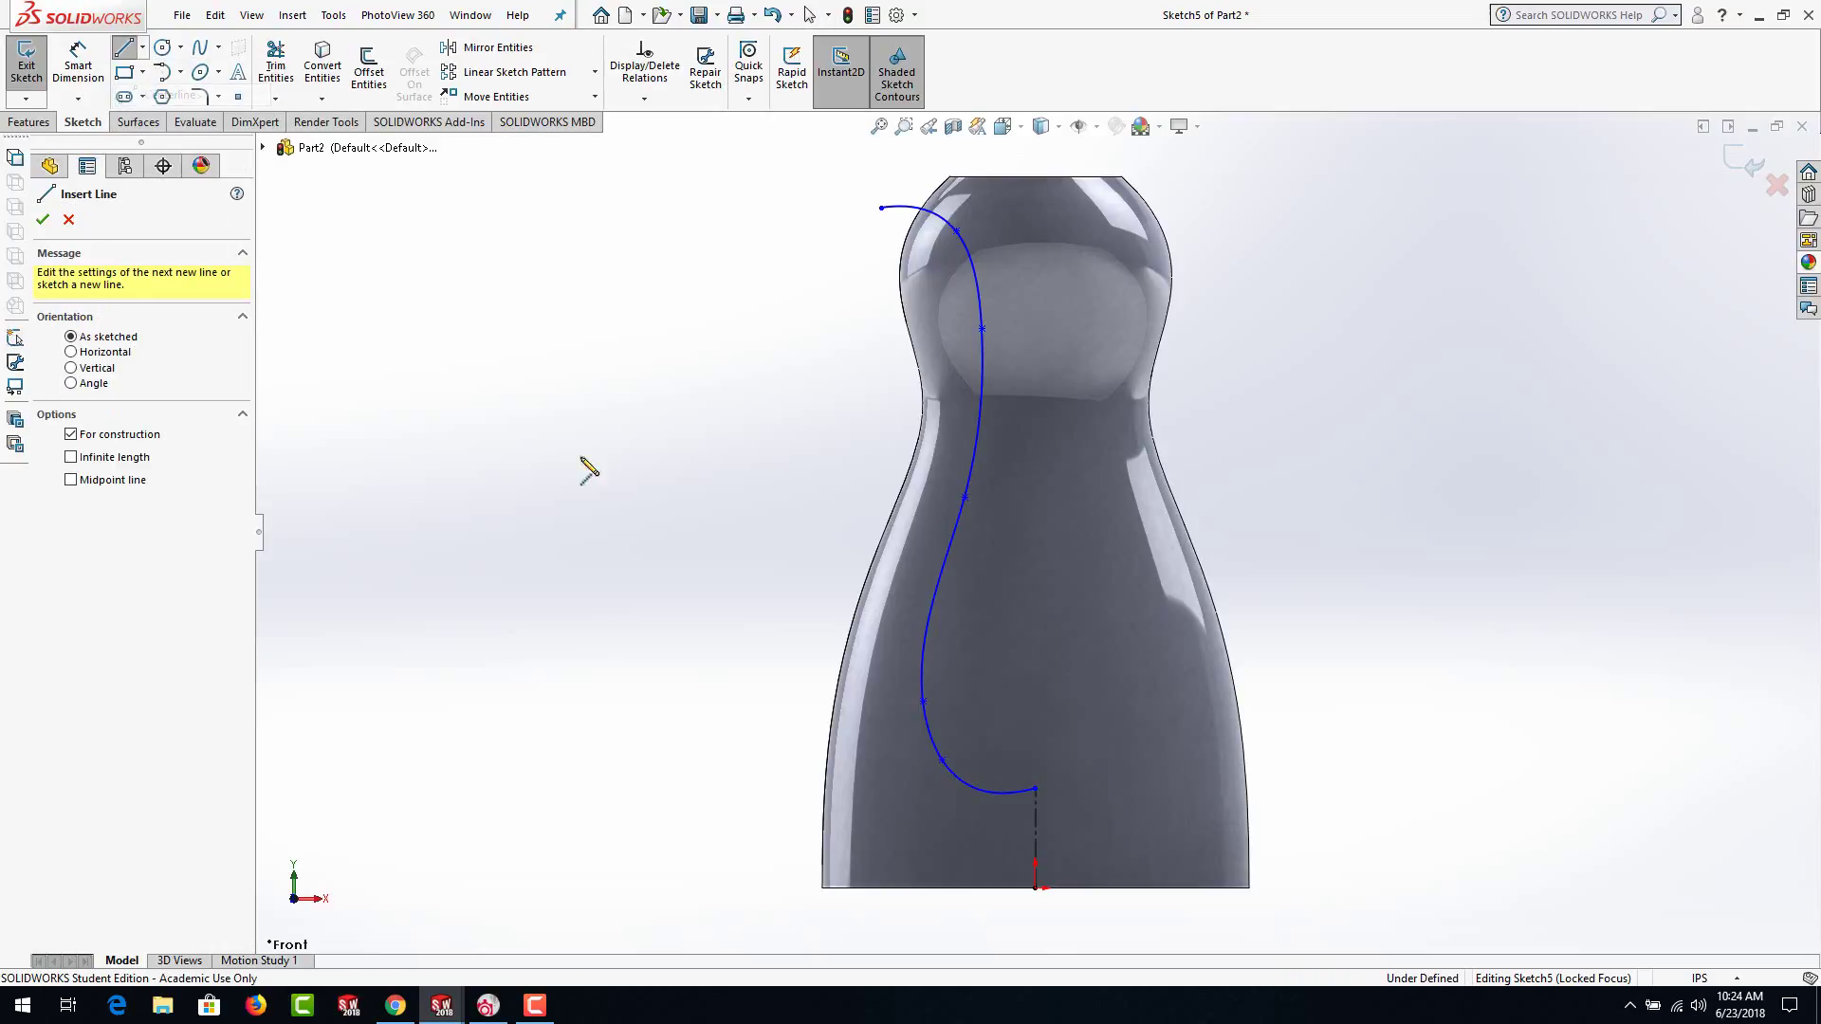
left_click(1036, 788)
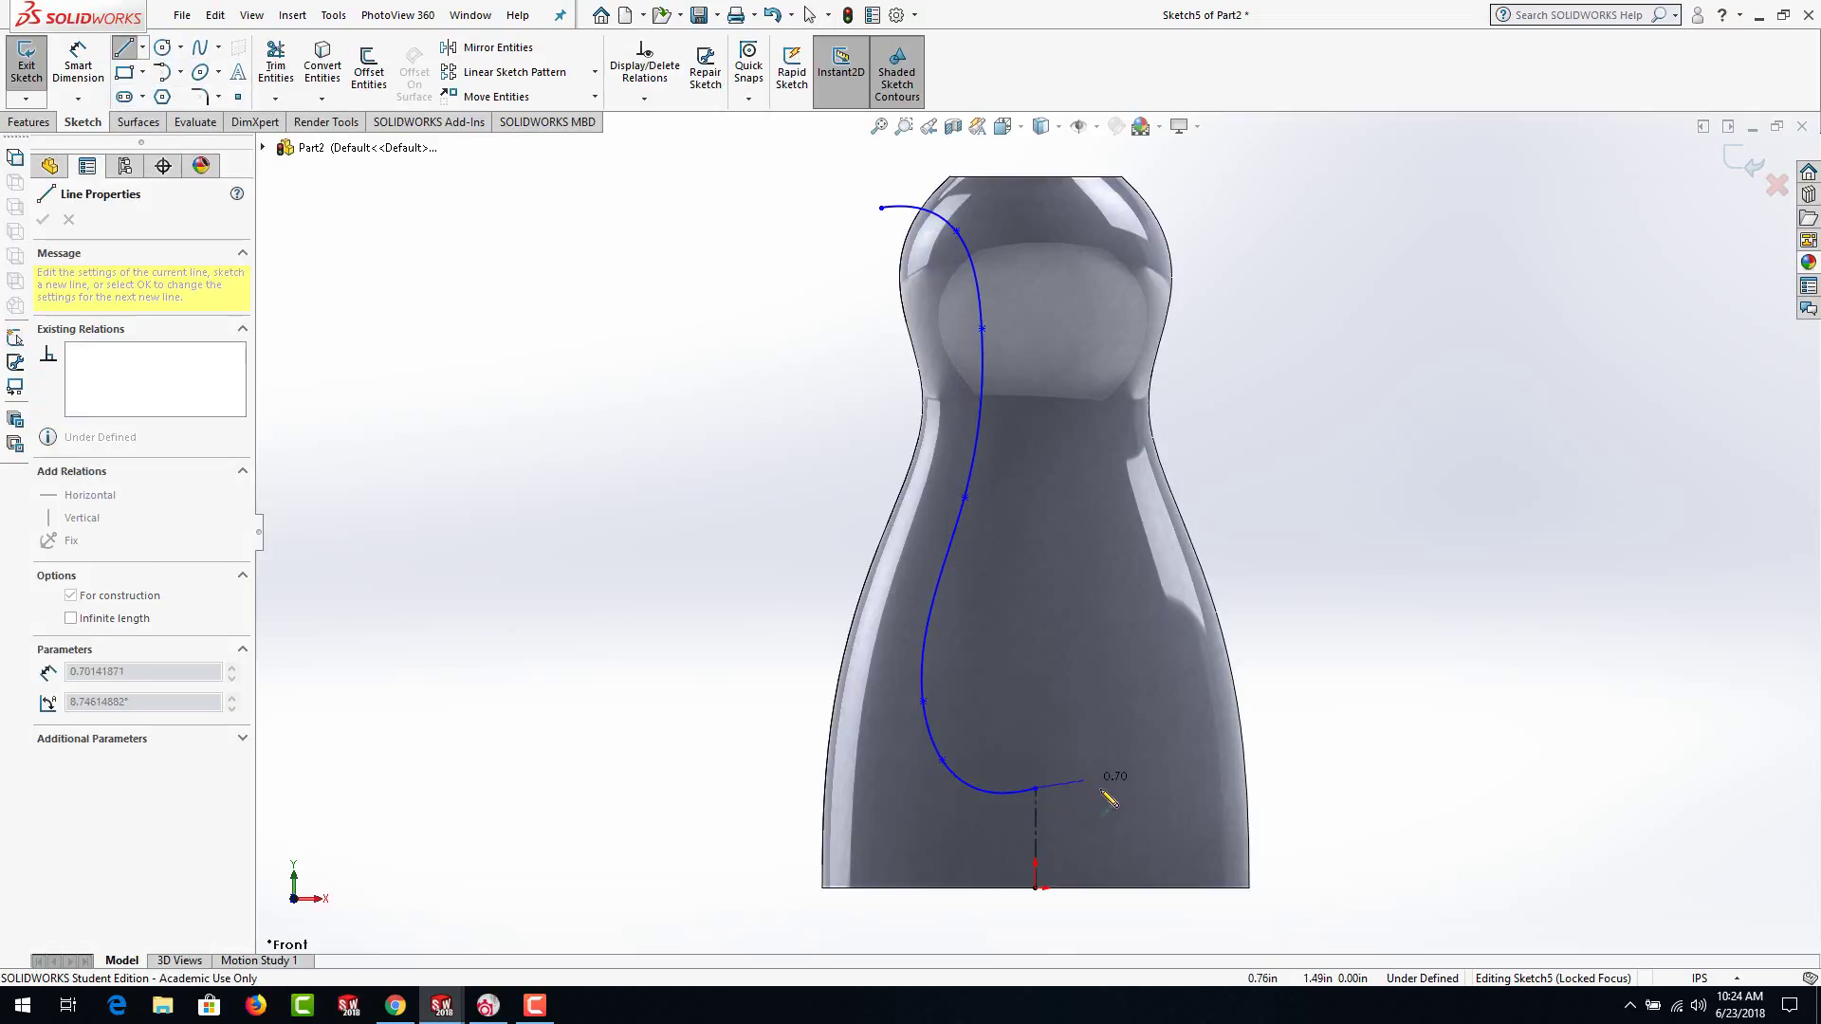
left_click(1126, 789)
key("Escape")
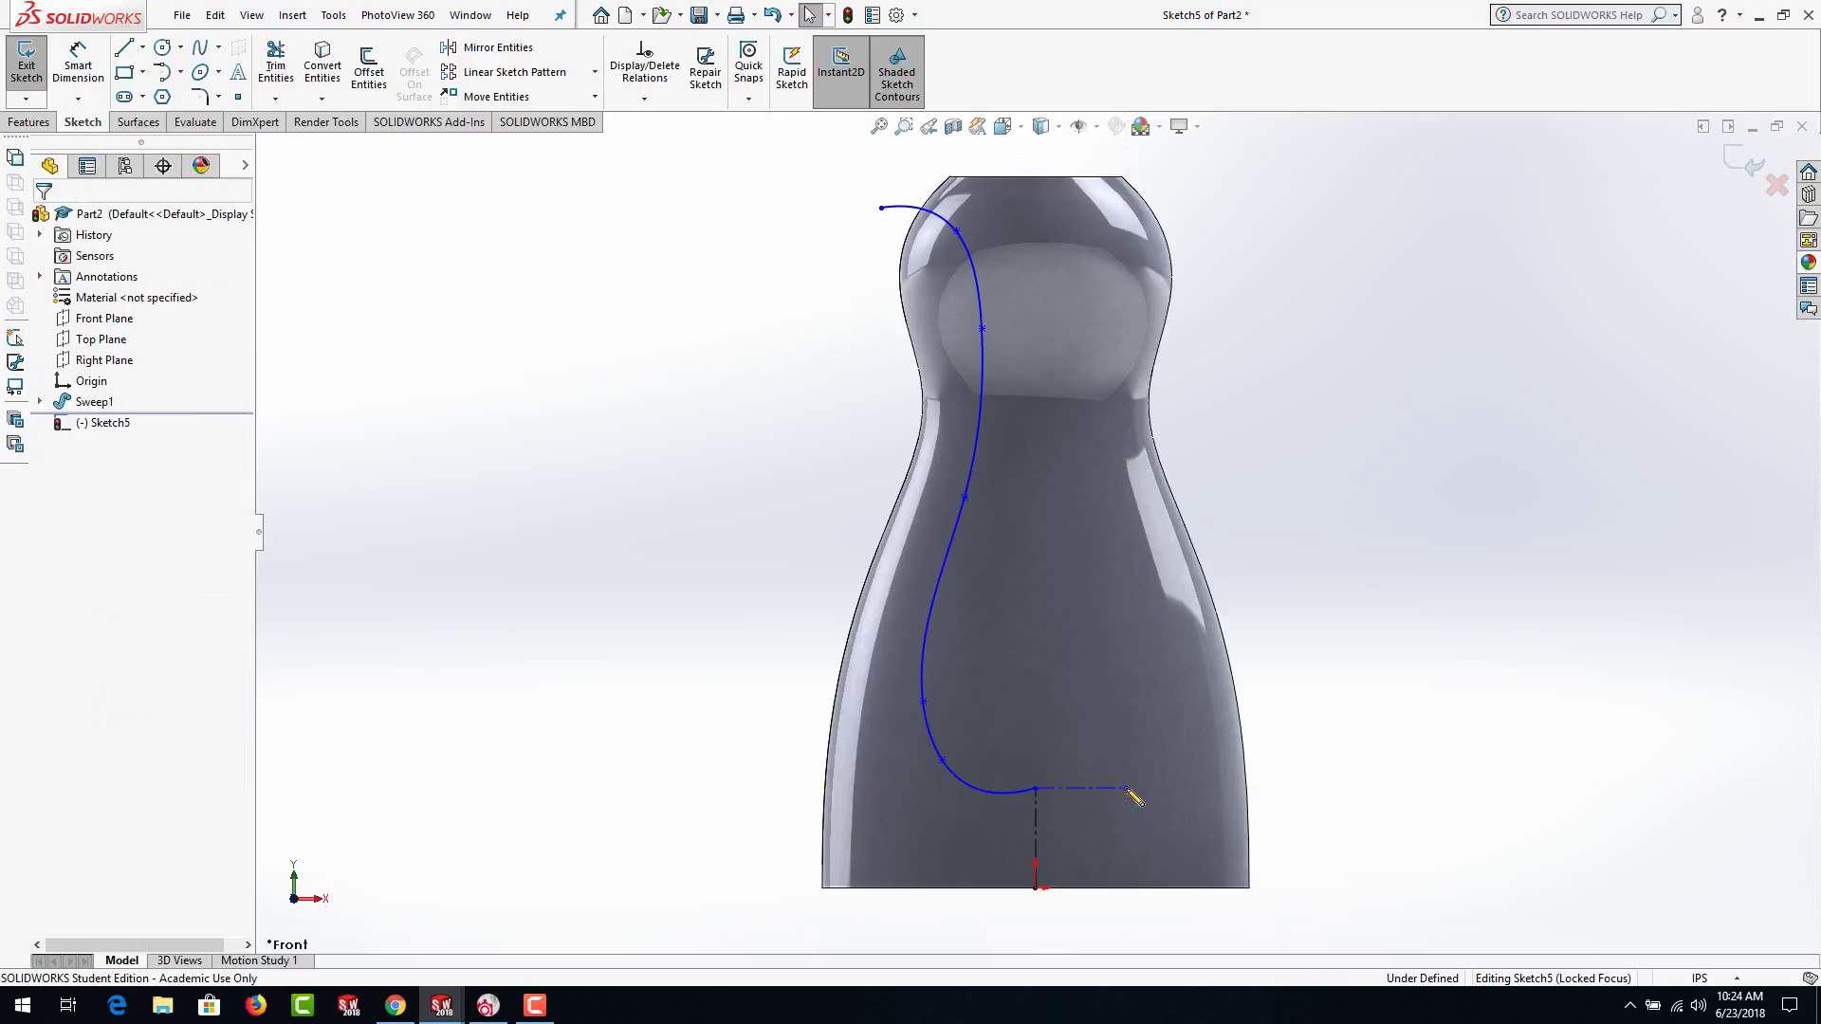
Add an Equal Curvature relation between the horizontal centerline and the spline
left_click(1061, 789)
left_click(1007, 793, "ctrl")
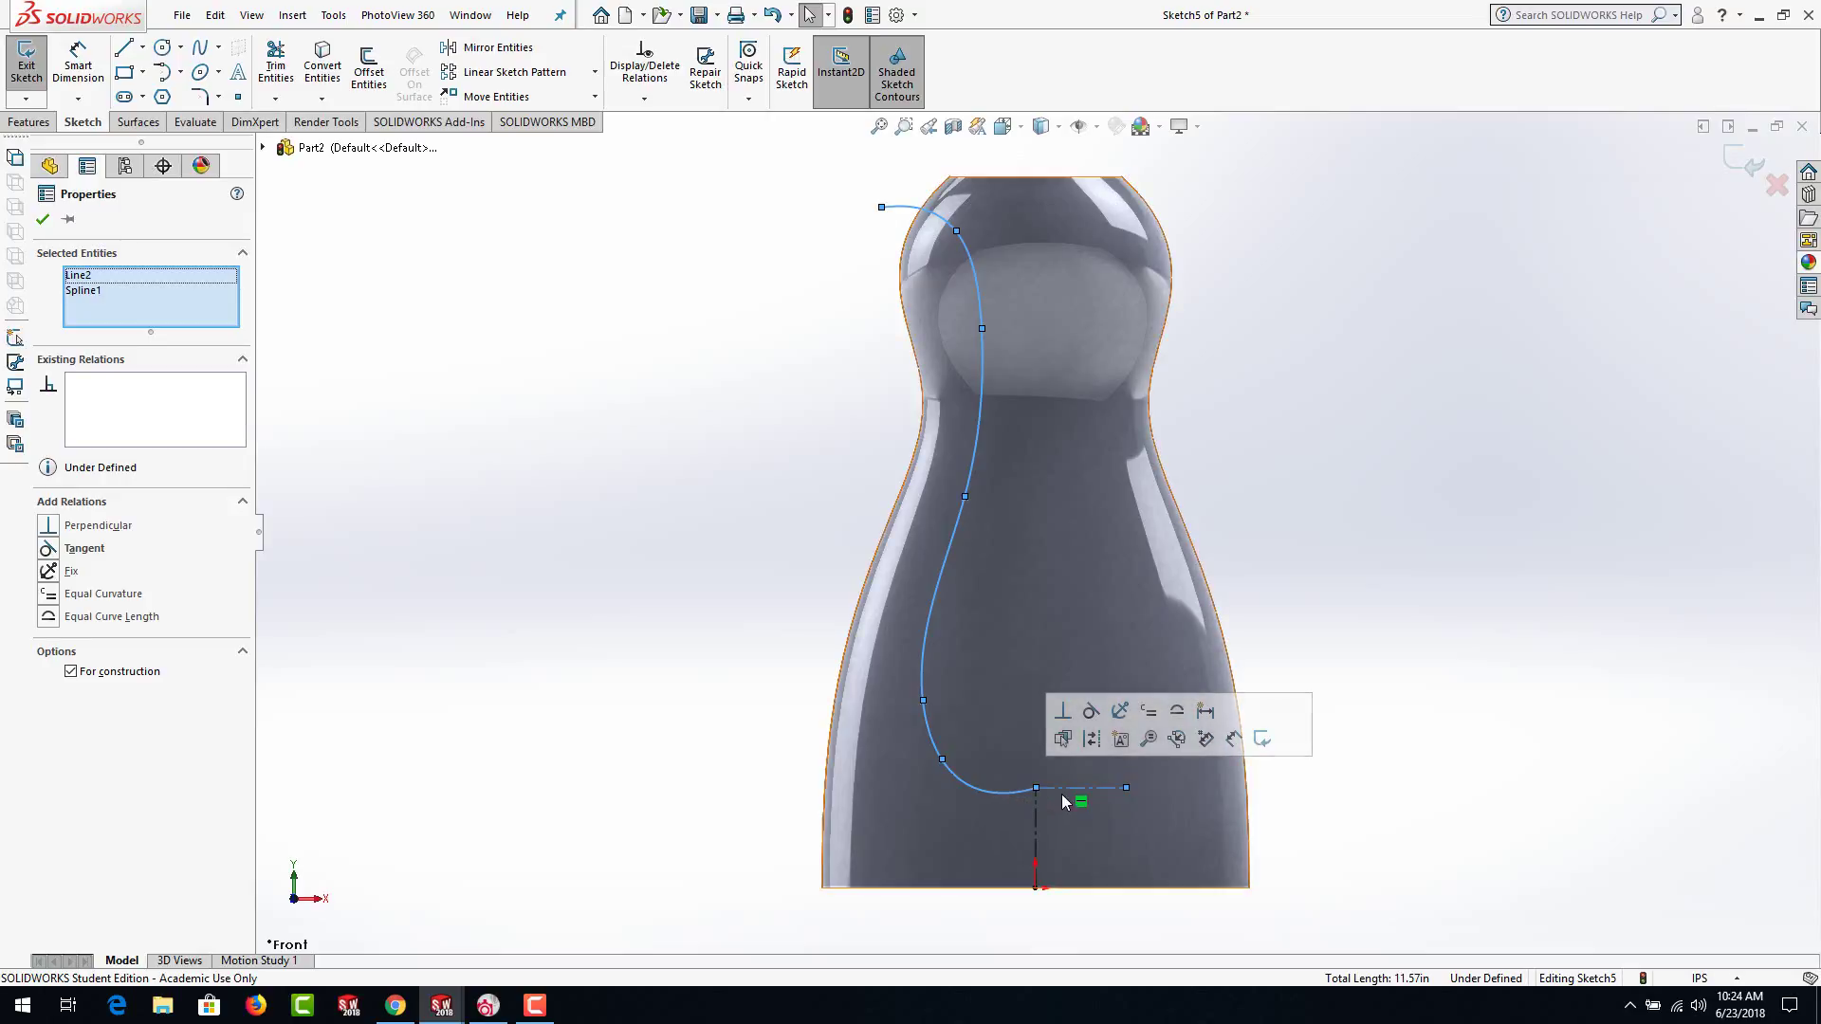
left_click(52, 602)
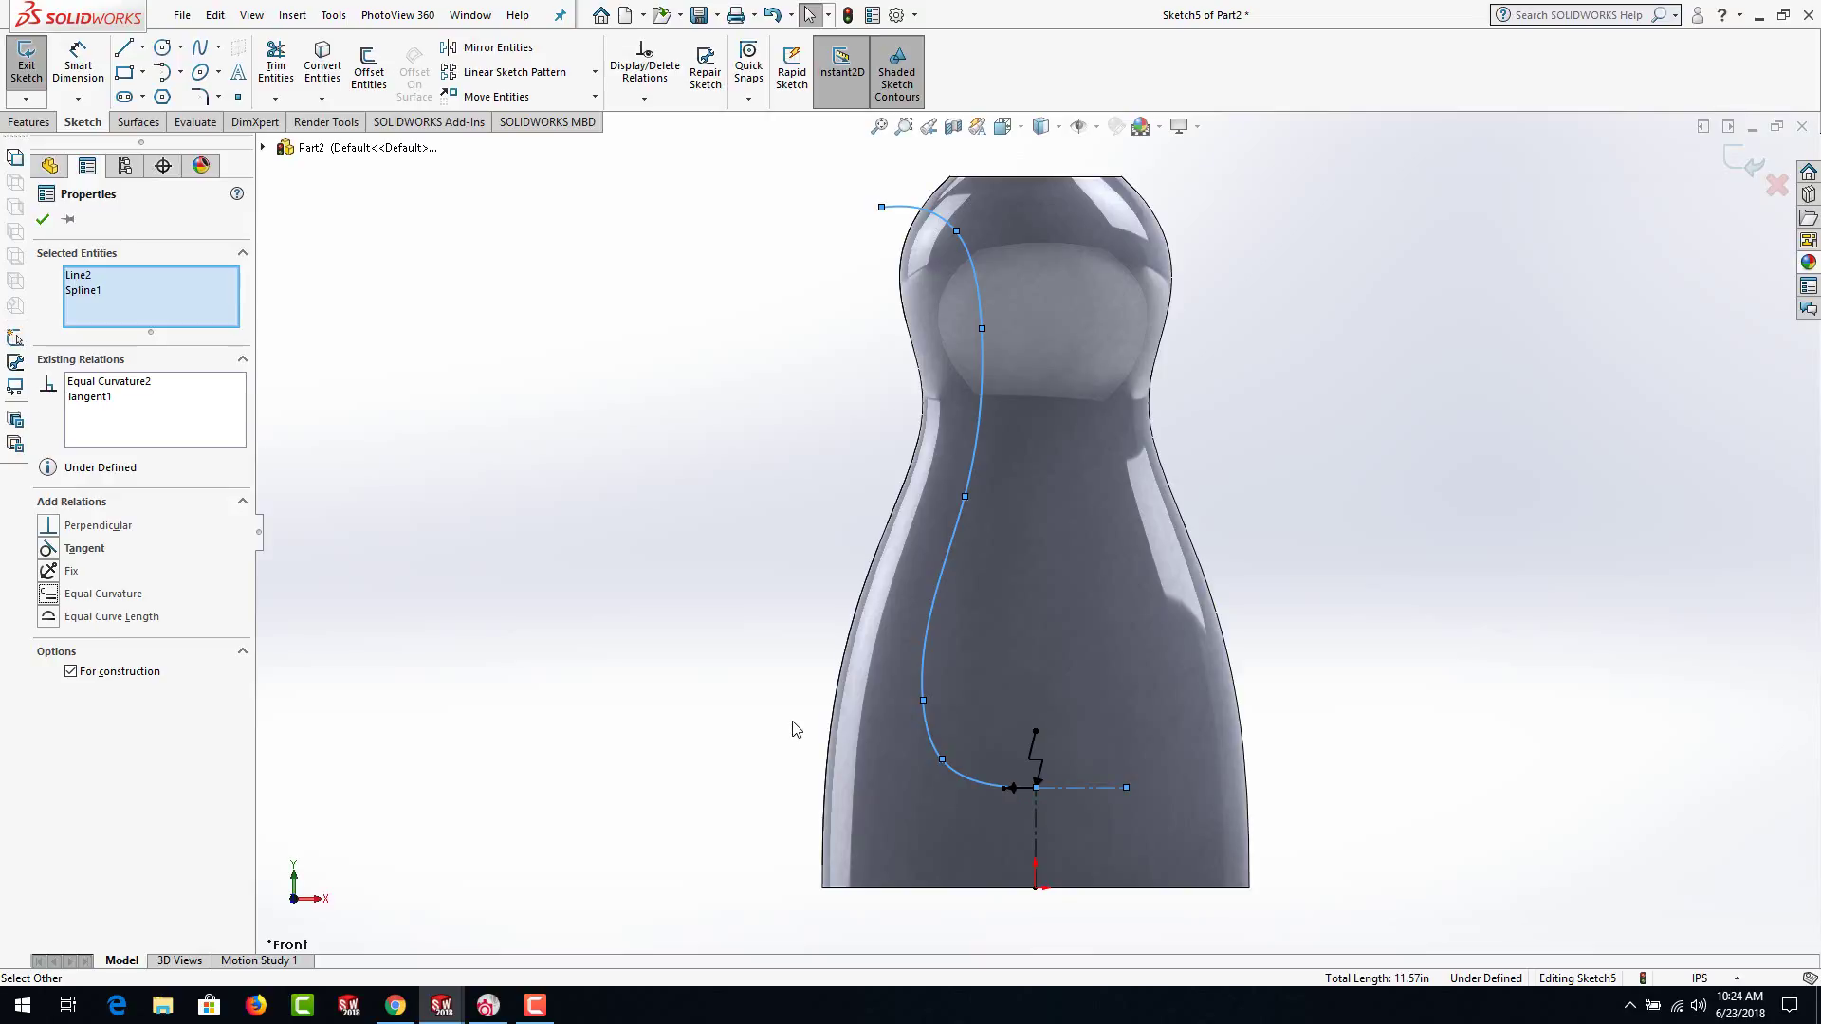
left_click(446, 641)
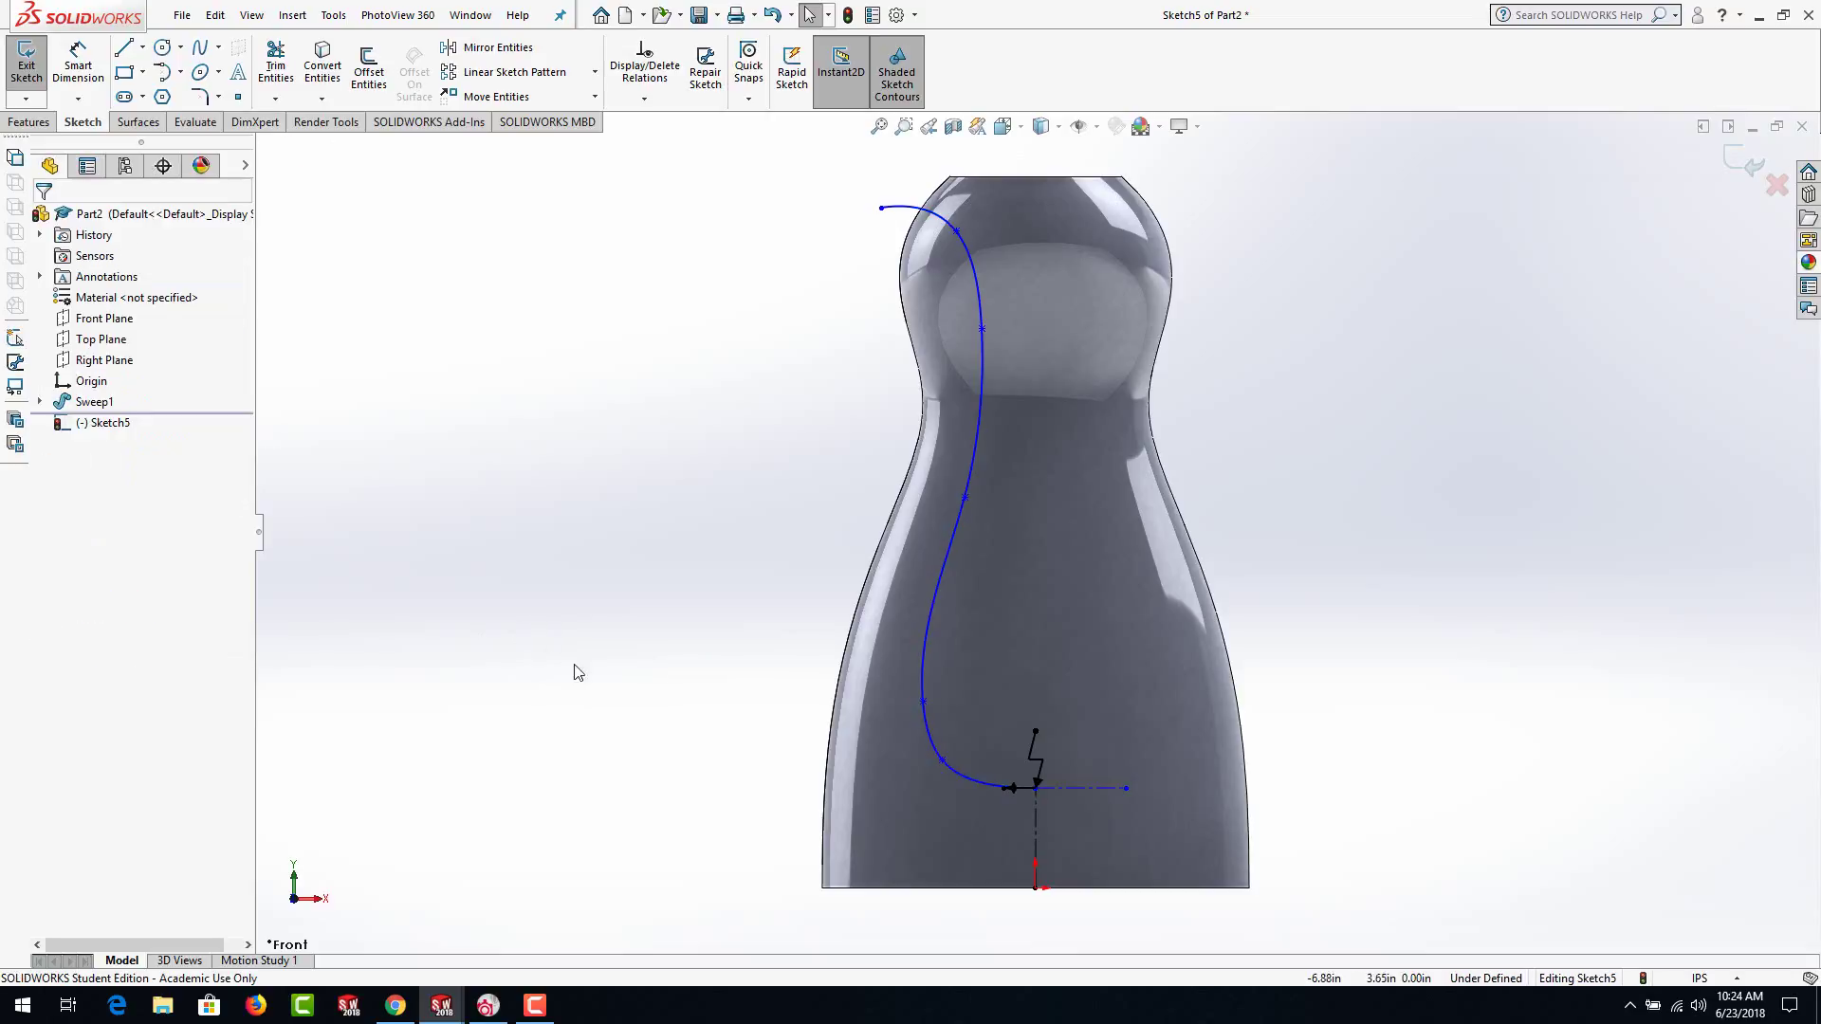
Mirror the spline about the vertical centerline
left_click(930, 742)
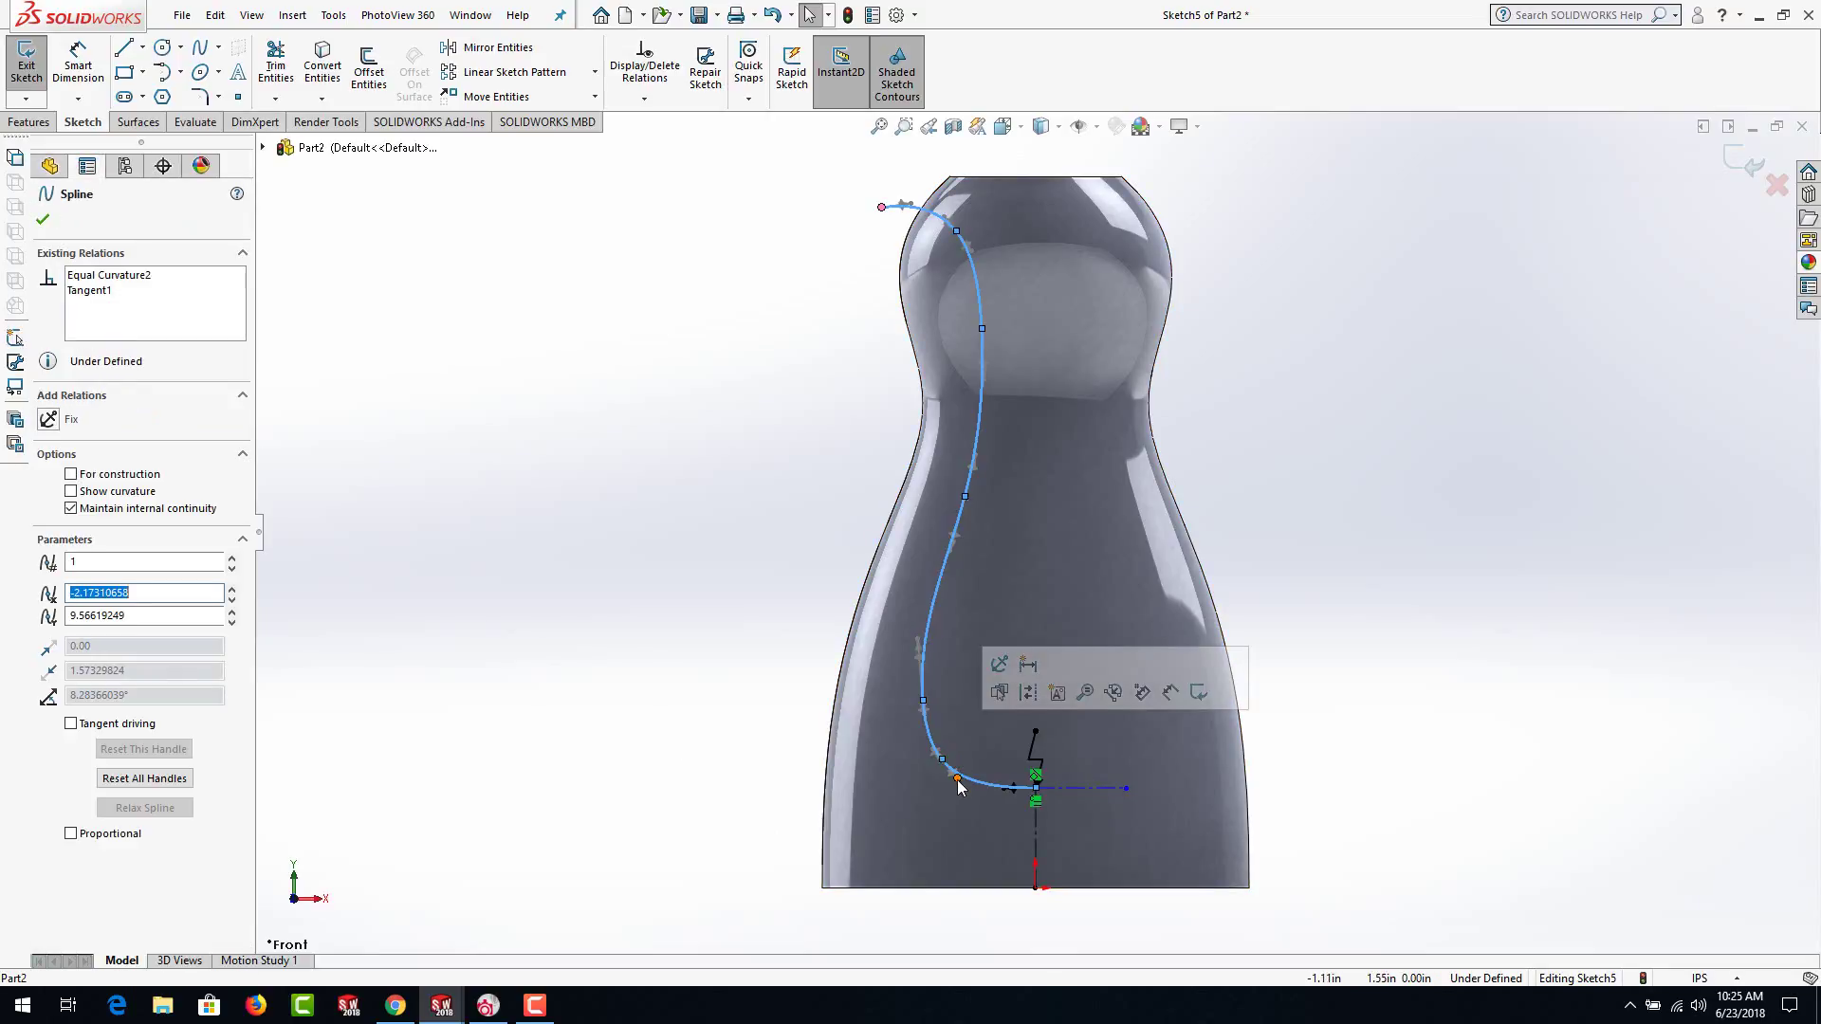
left_click(1035, 819, "ctrl")
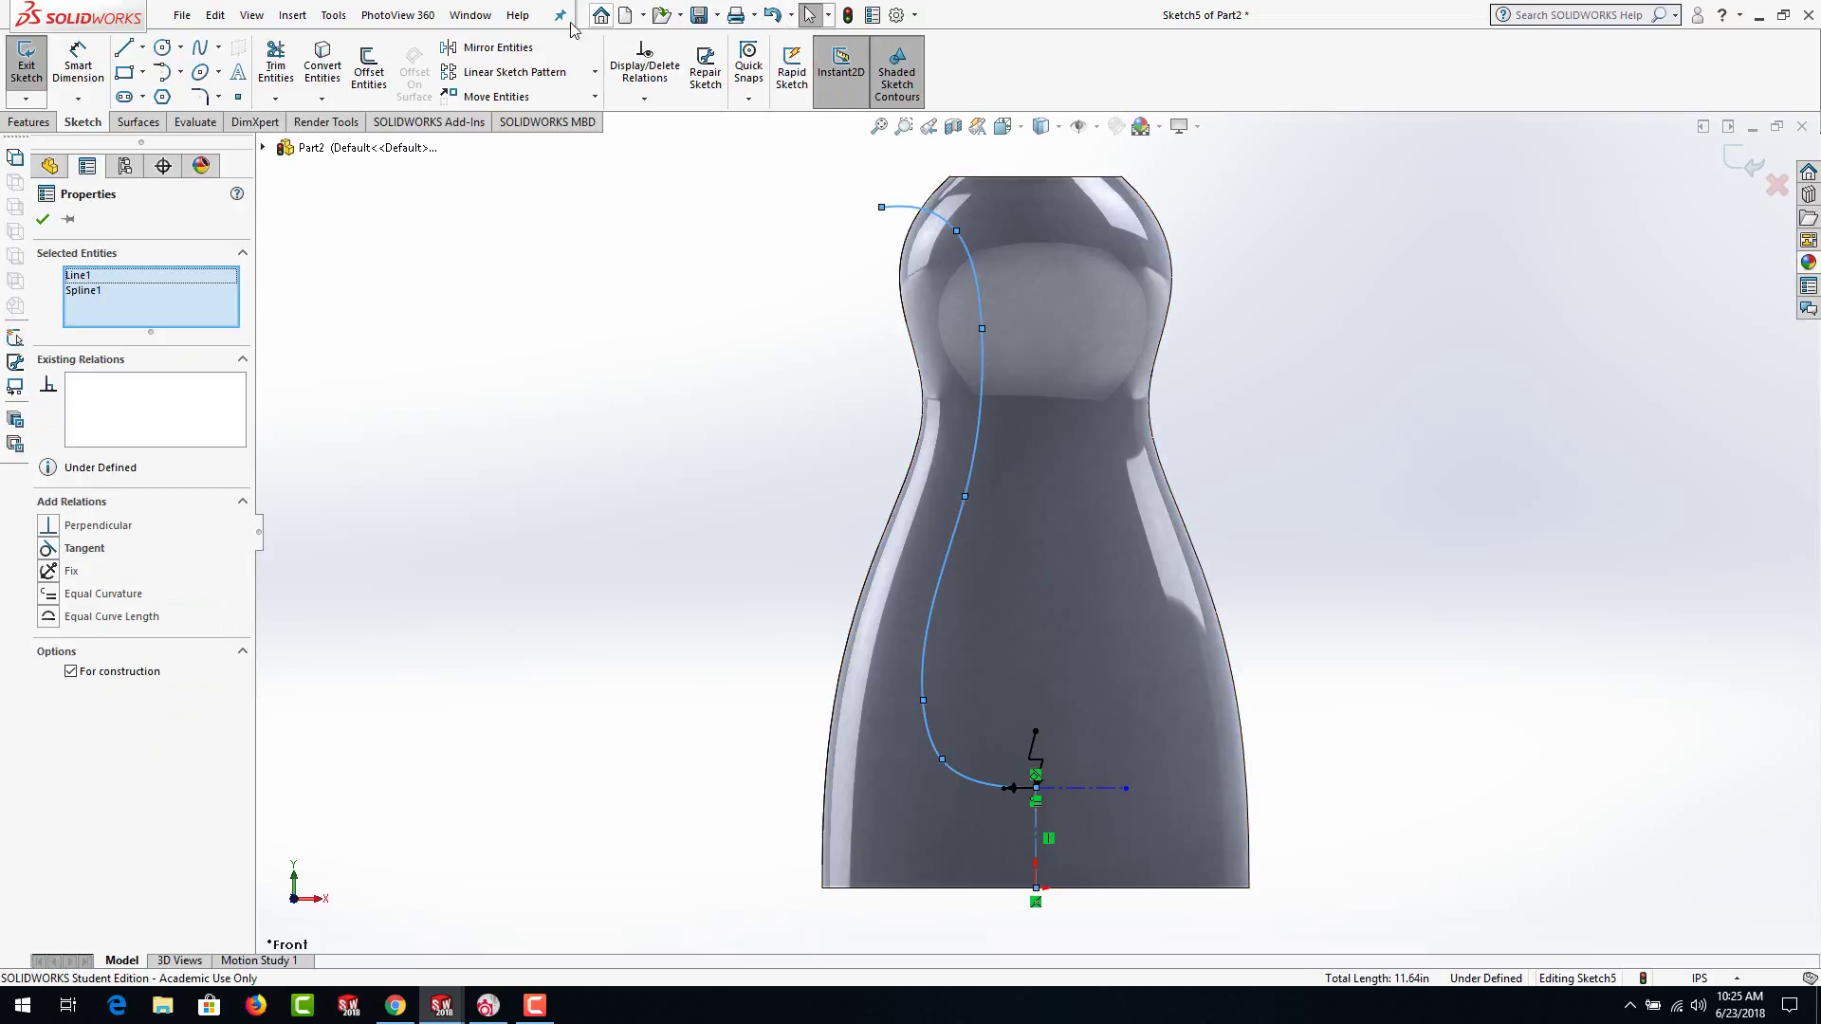
left_click(484, 47)
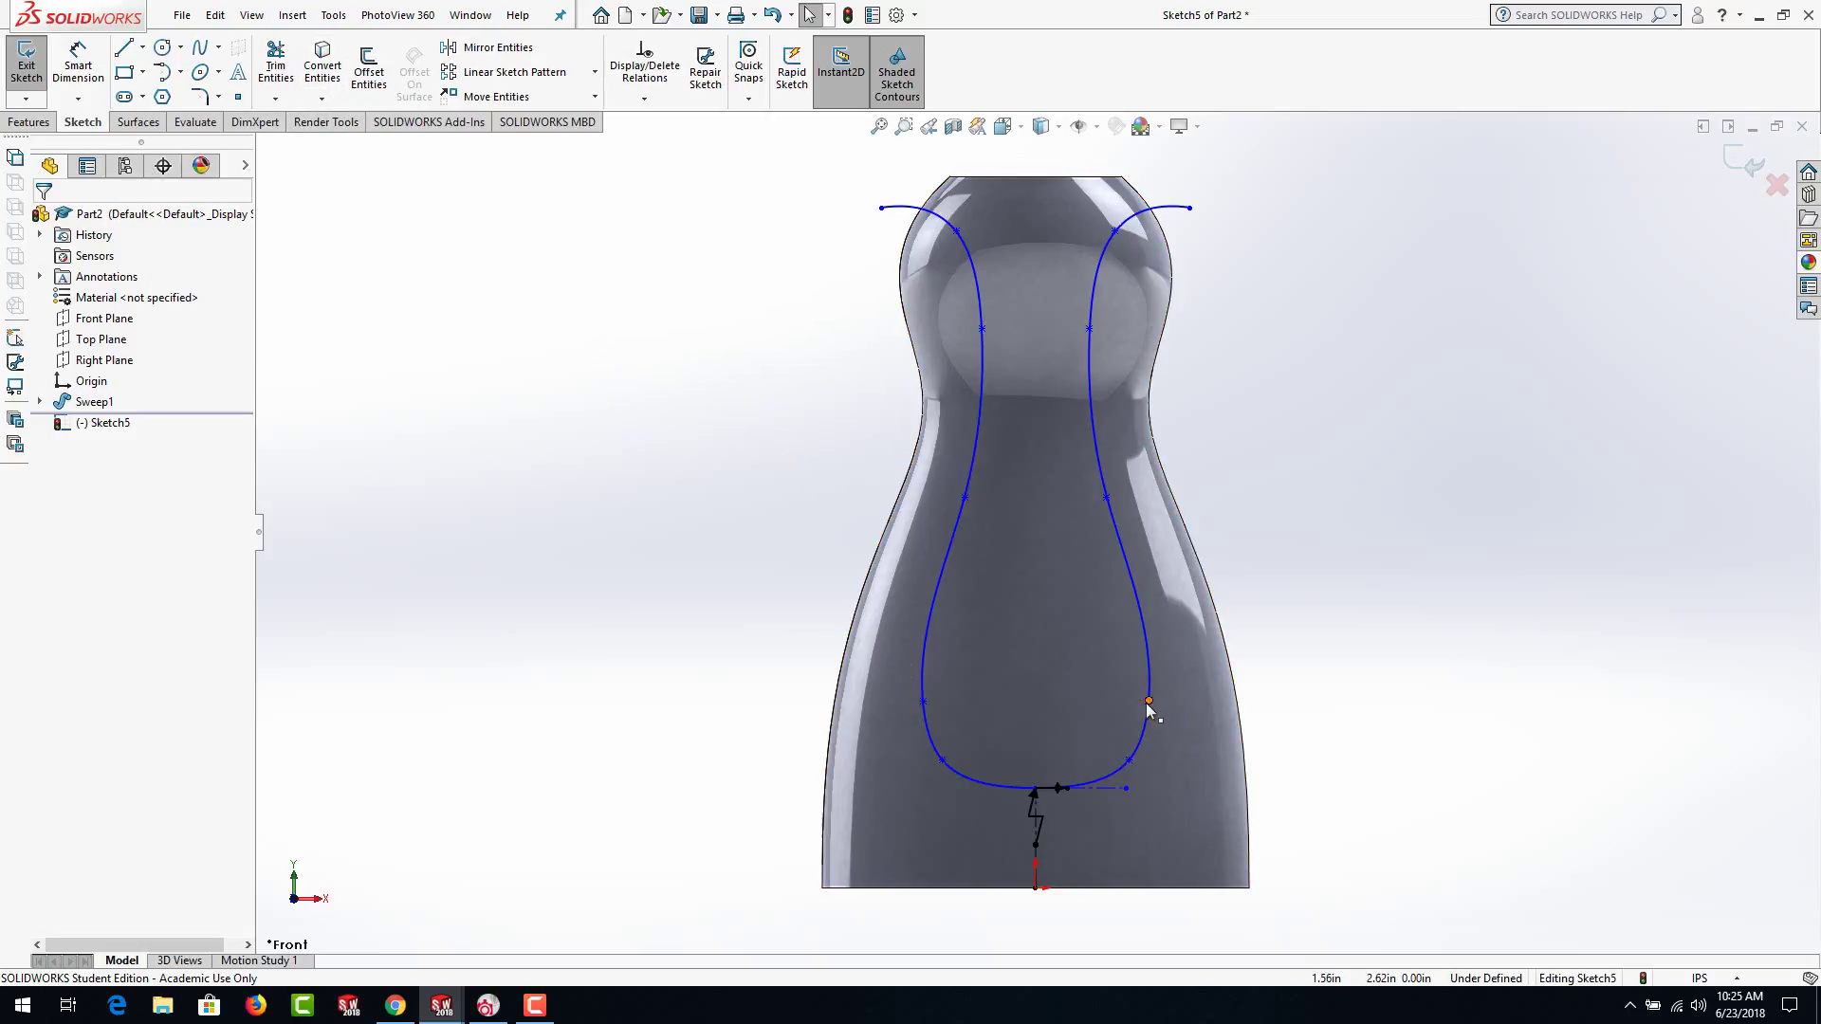
Reshape the mirrored splines by widening the lower bulge to about X 1.64 in and moving the two upper-left points to about (-2.28, 9.90) and (-1.08, 8.95) in
mouse_move(1149, 702)
left_mouse_down()
mouse_move(1179, 716)
mouse_move(1152, 703)
left_mouse_up()
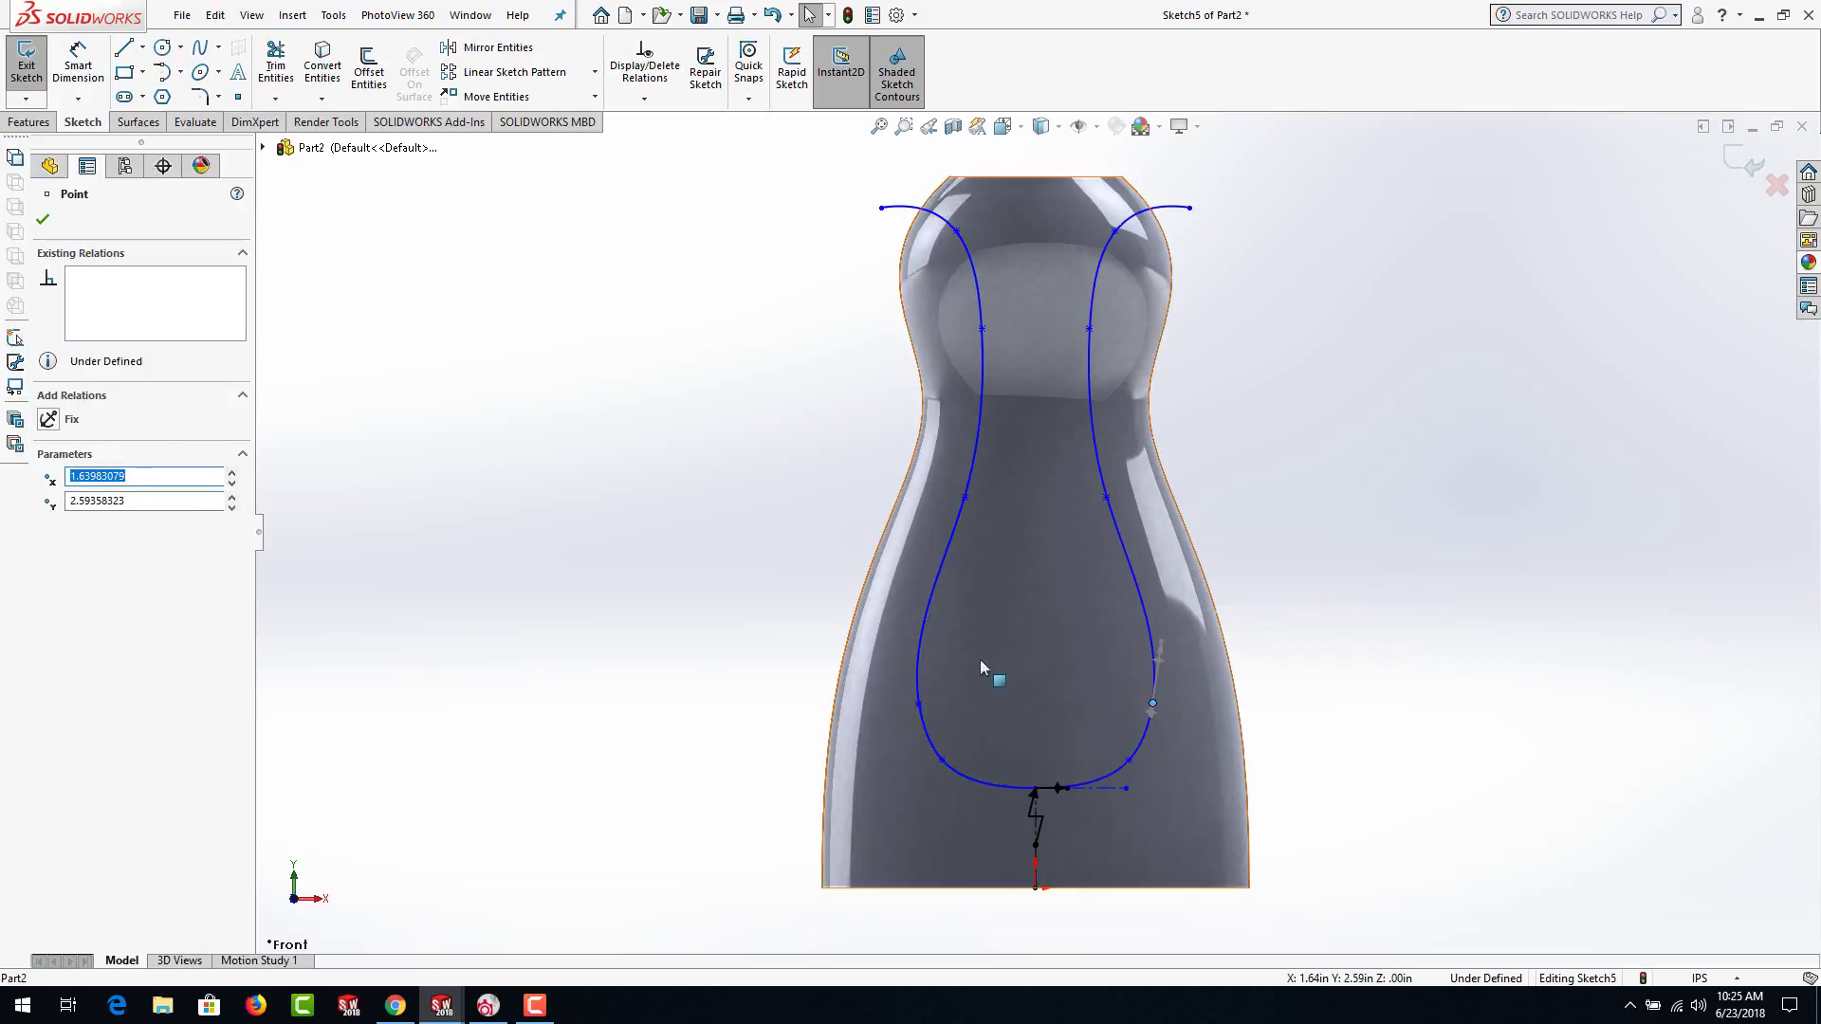
left_click(531, 647)
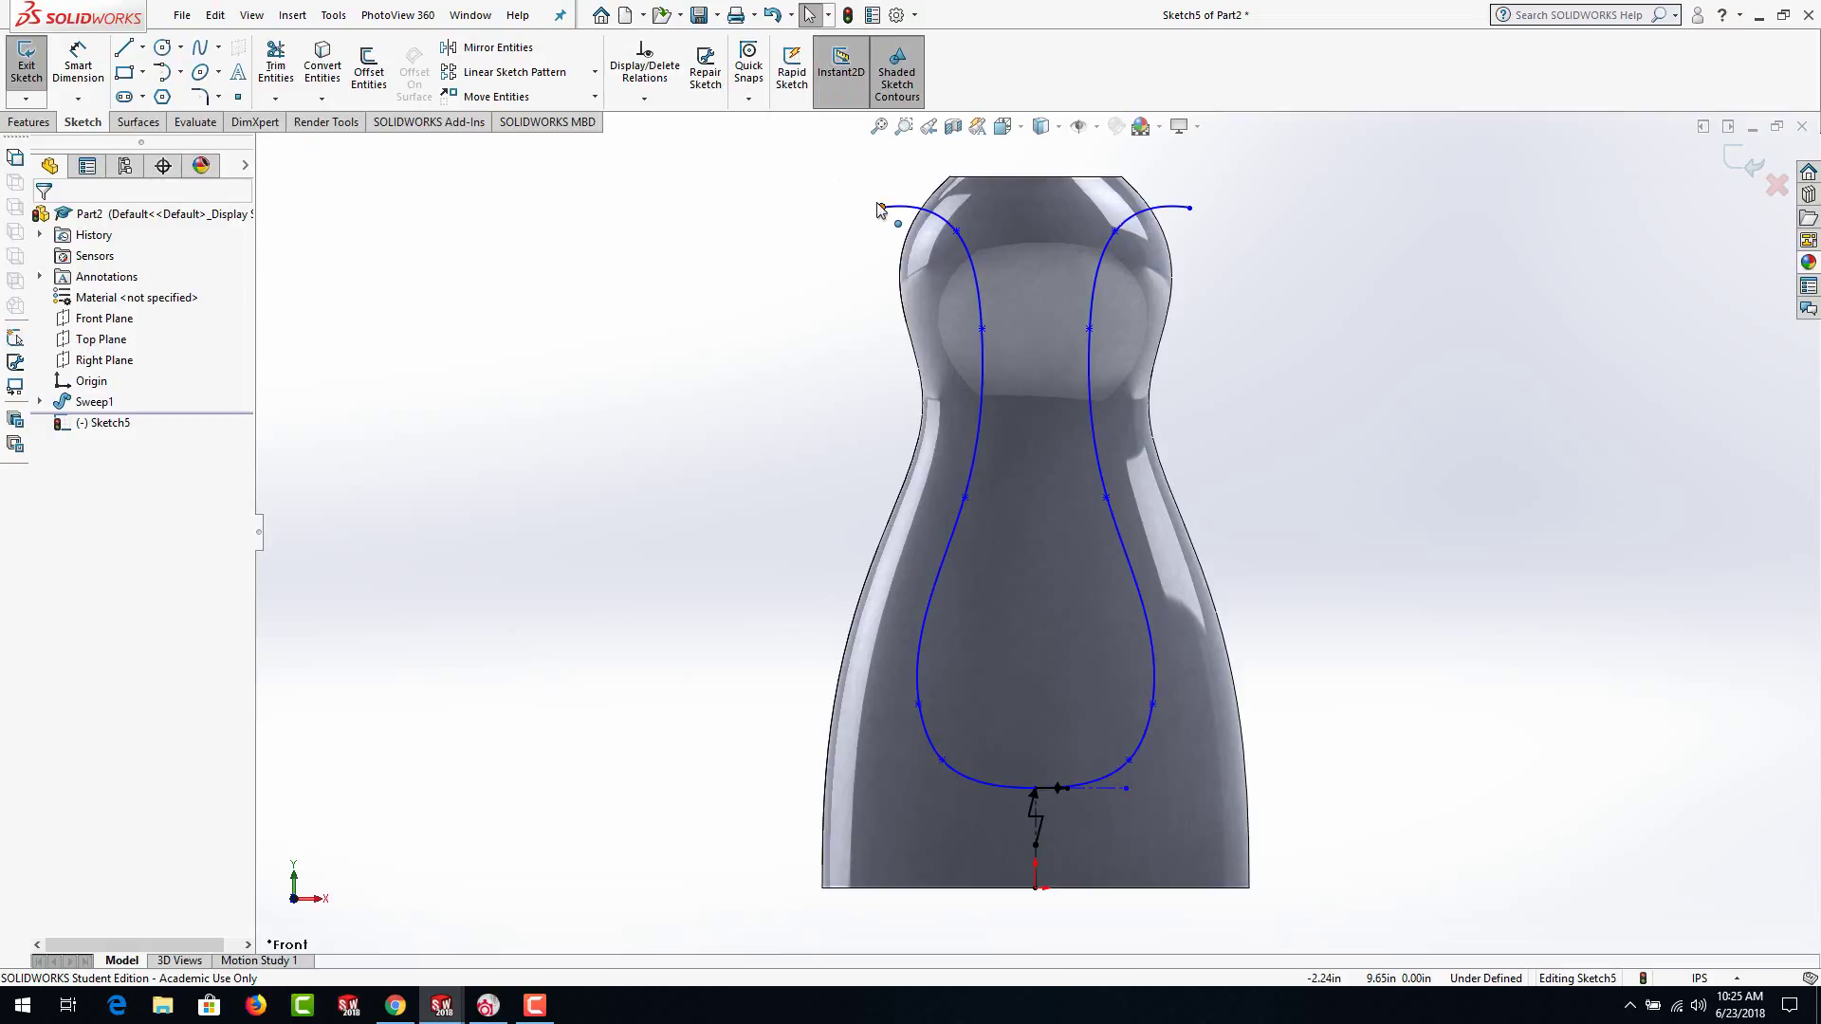
left_click_drag(882, 207, 873, 183)
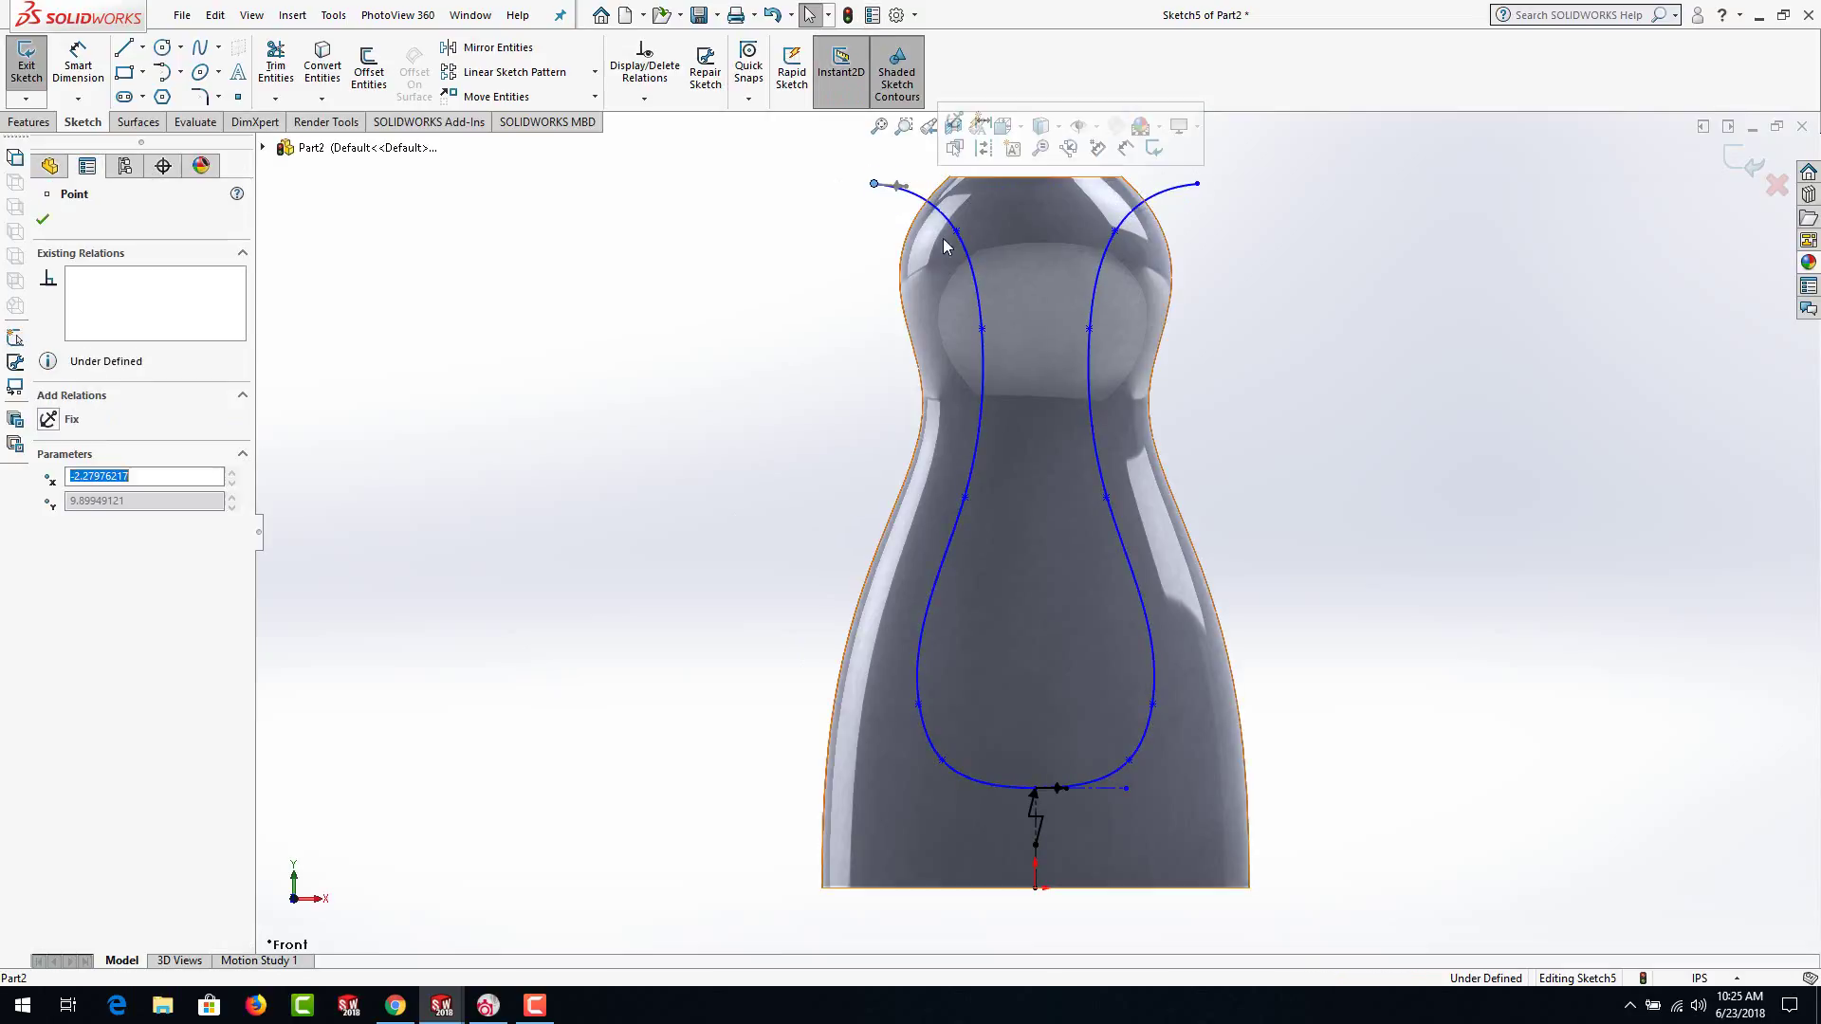
left_click_drag(960, 248, 963, 258)
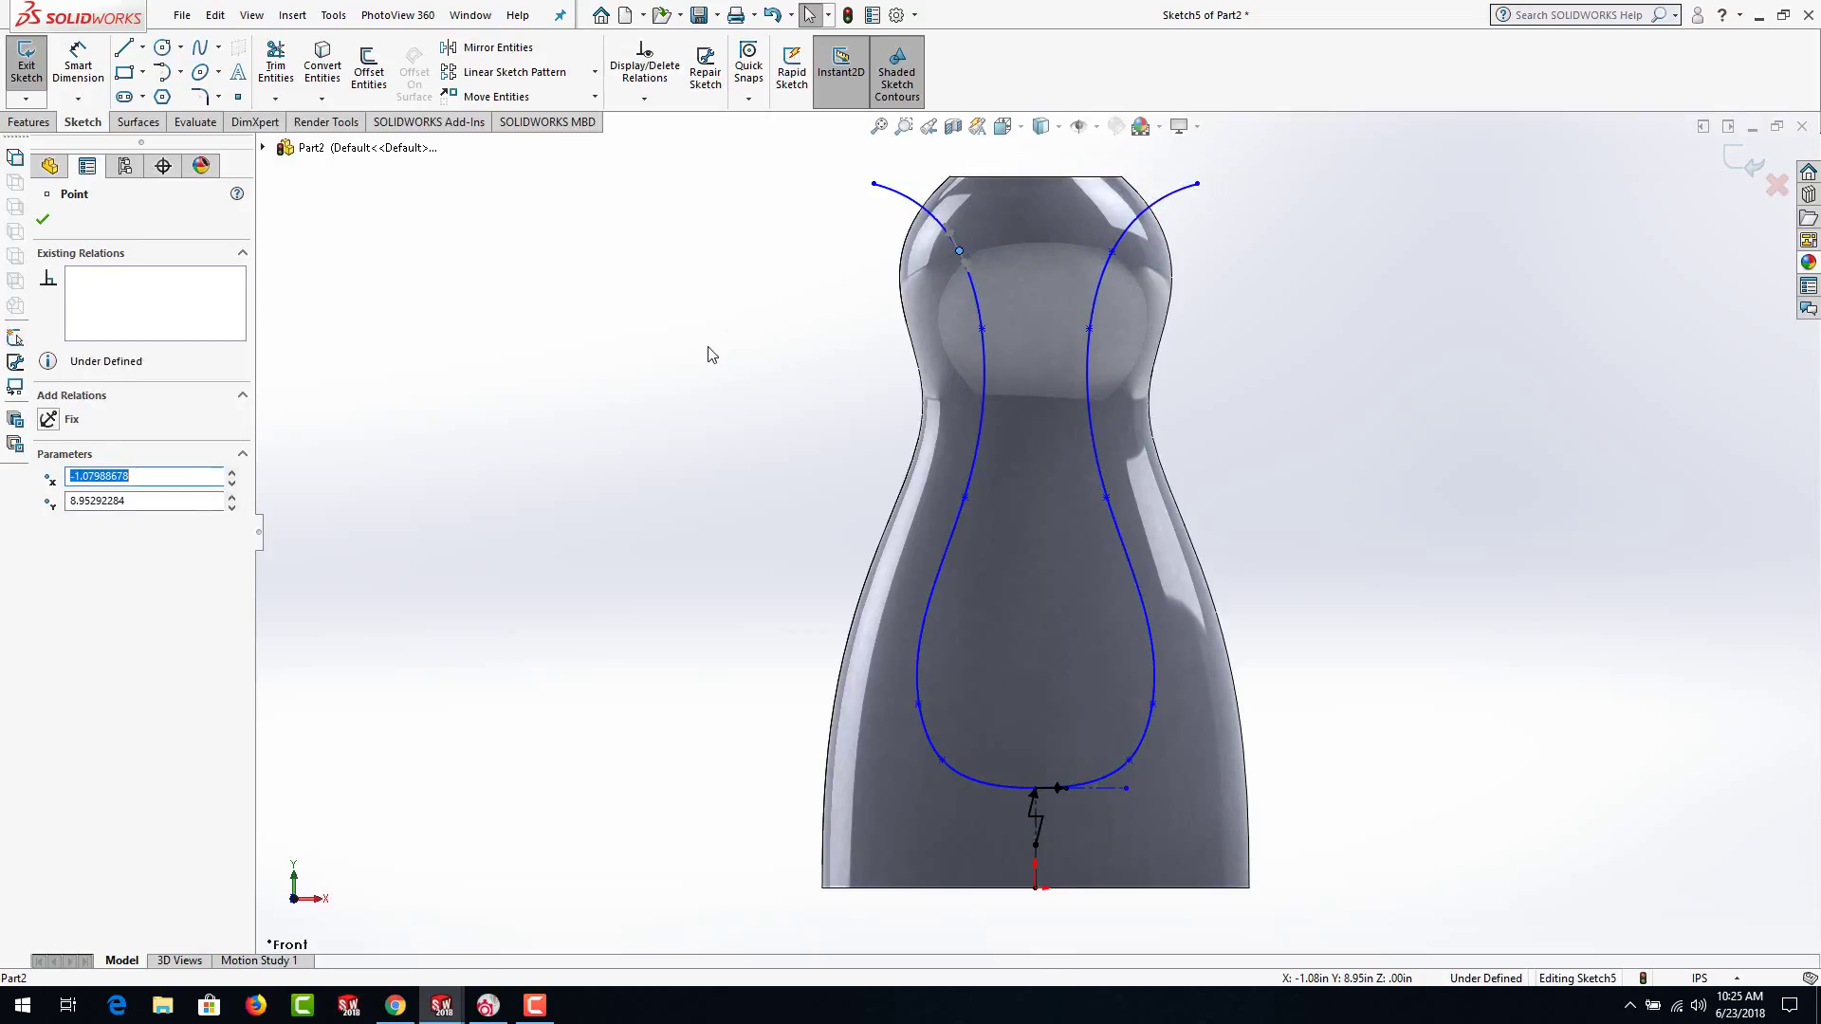
left_click(480, 663)
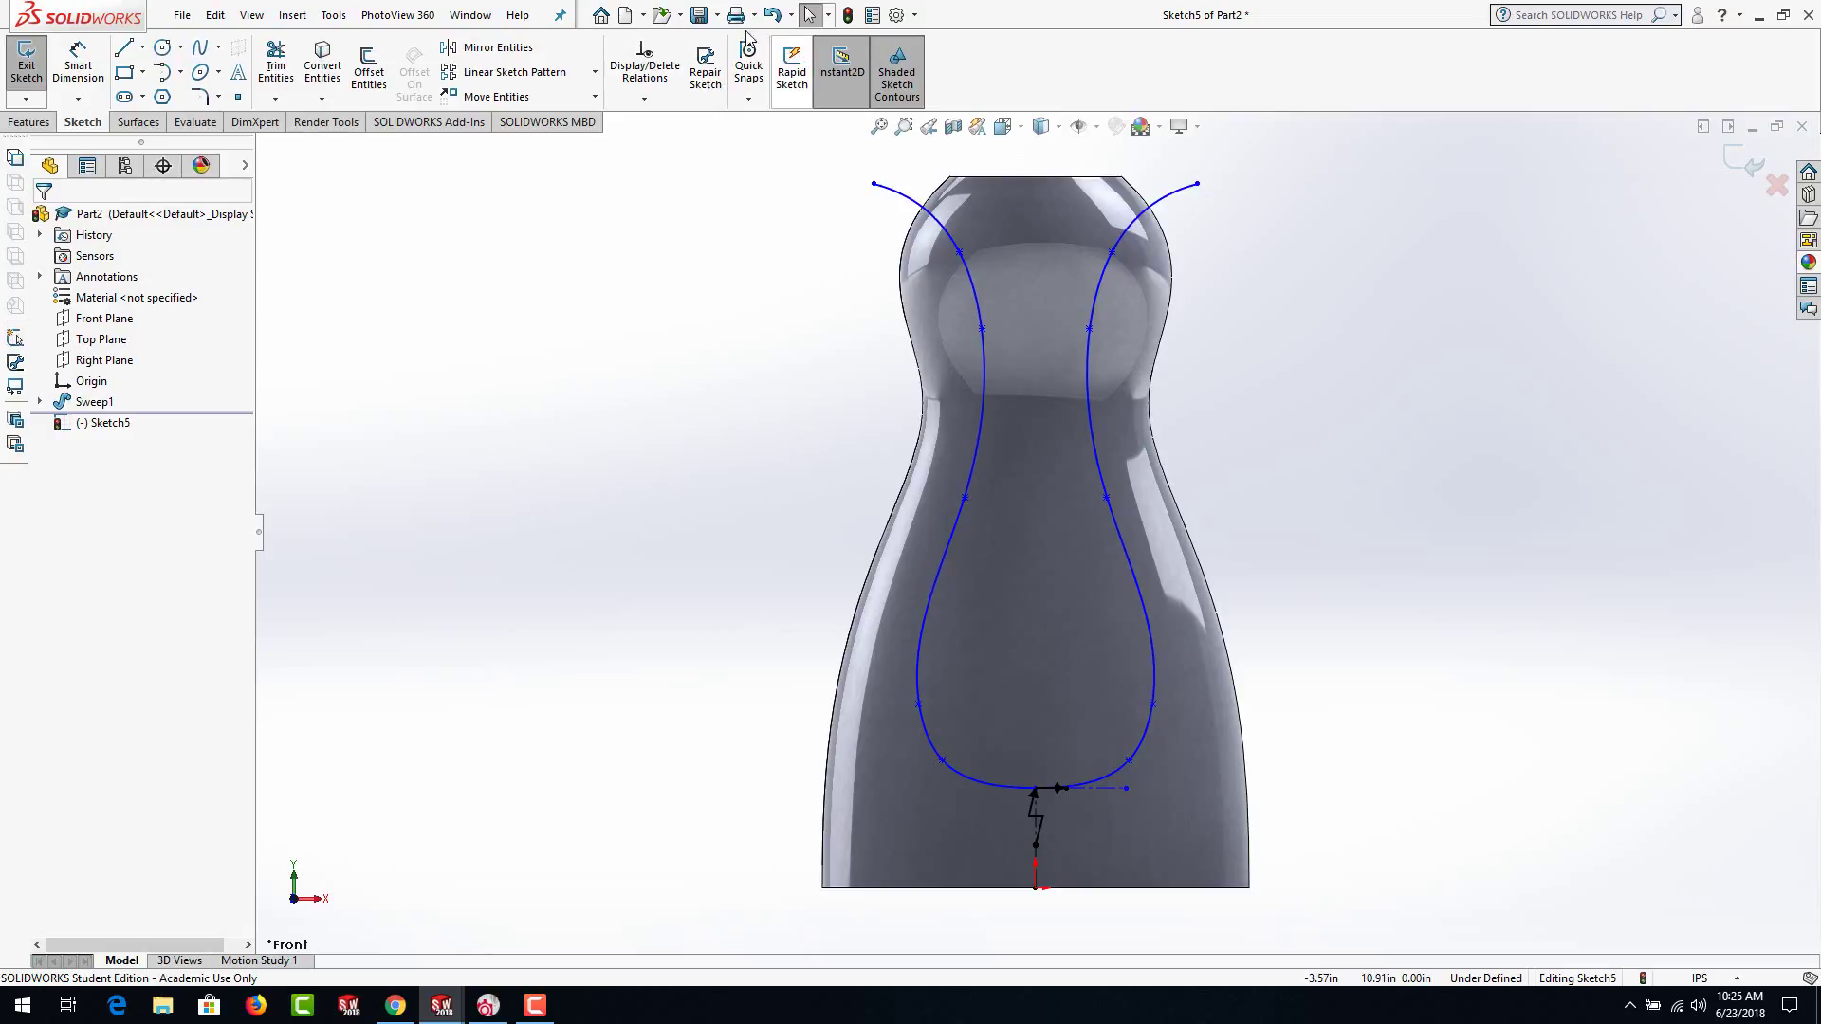
Create a projection split line from the current sketch on the bottle's outer face
left_click(278, 16)
mouse_move(331, 249)
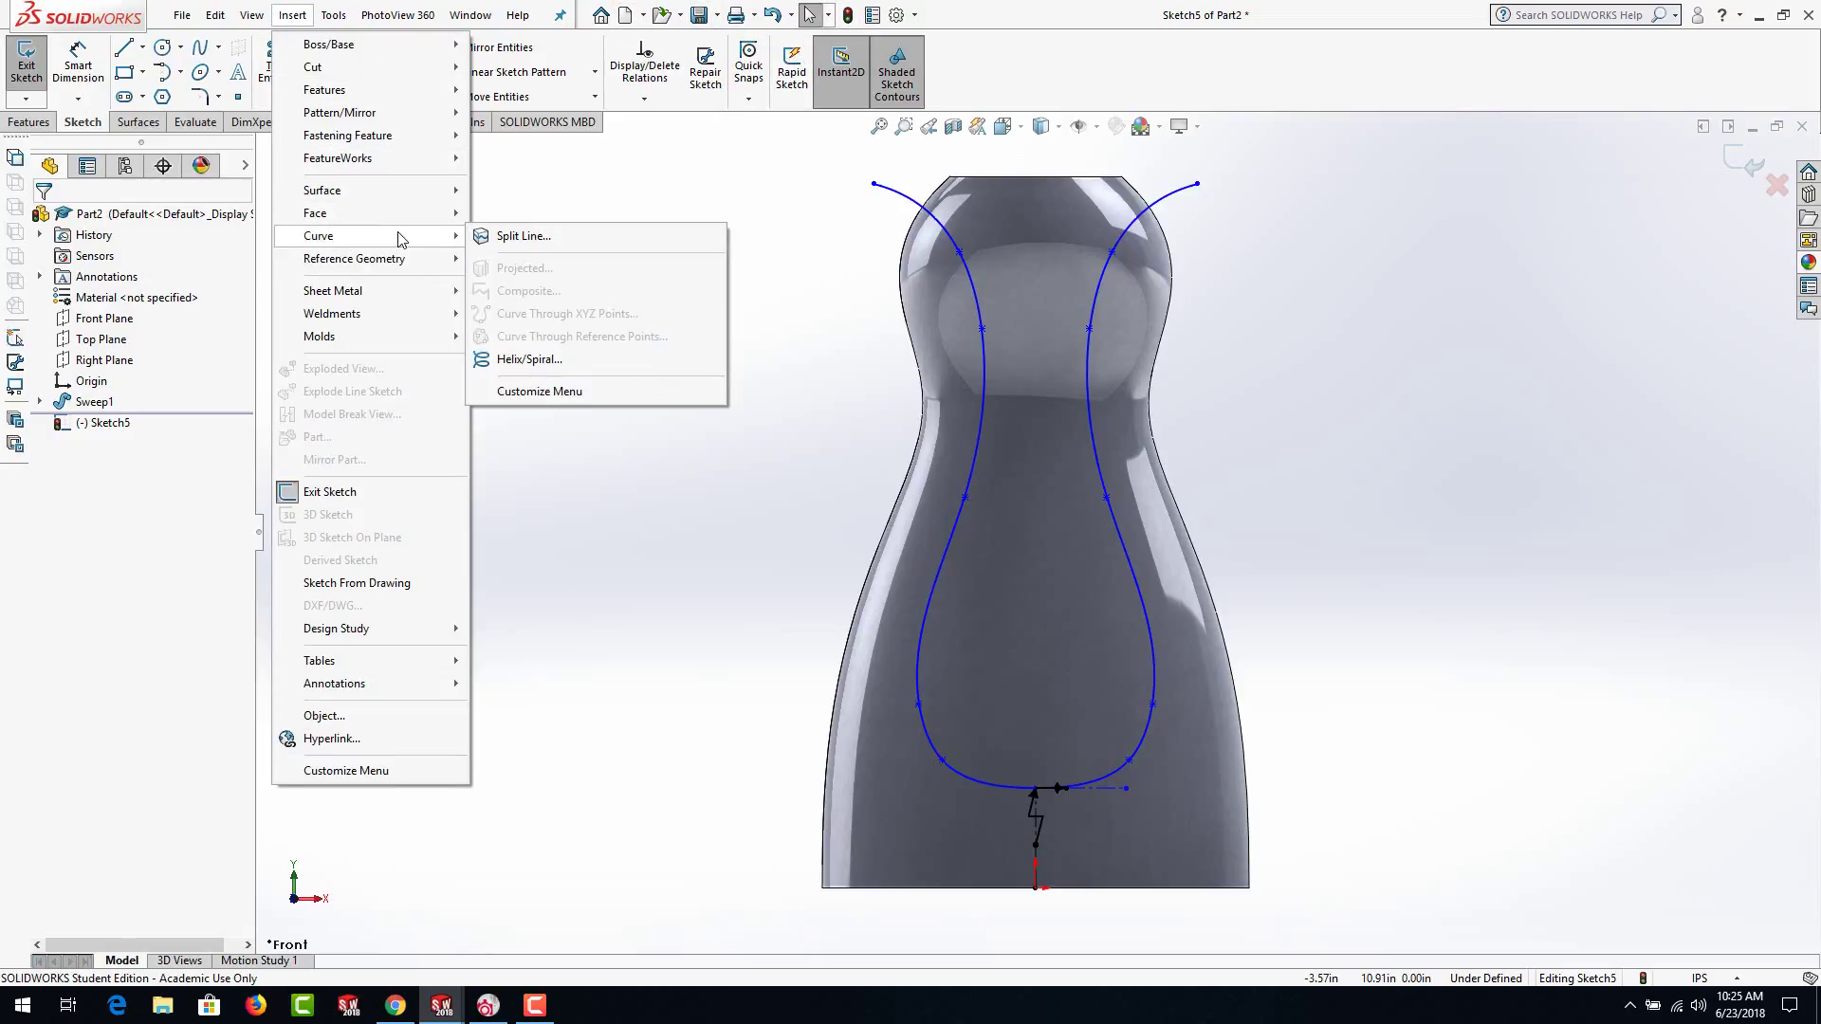
left_click(512, 239)
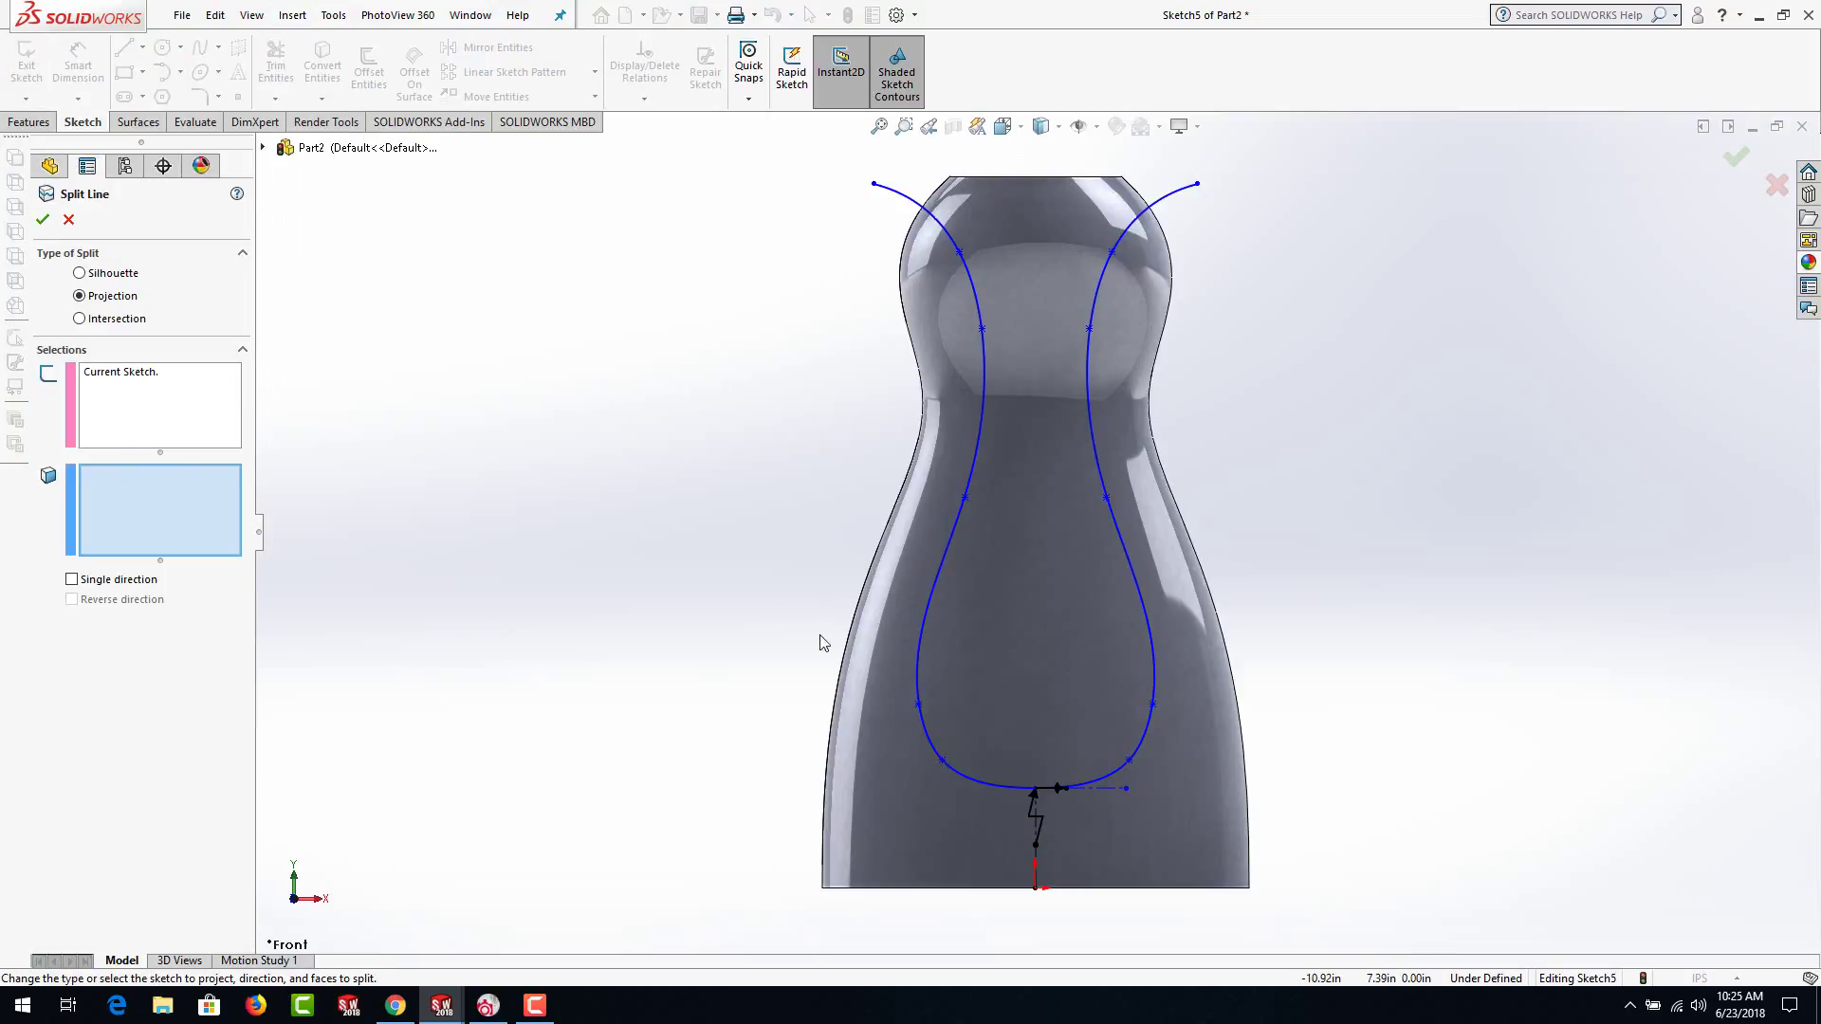
left_click(1007, 596)
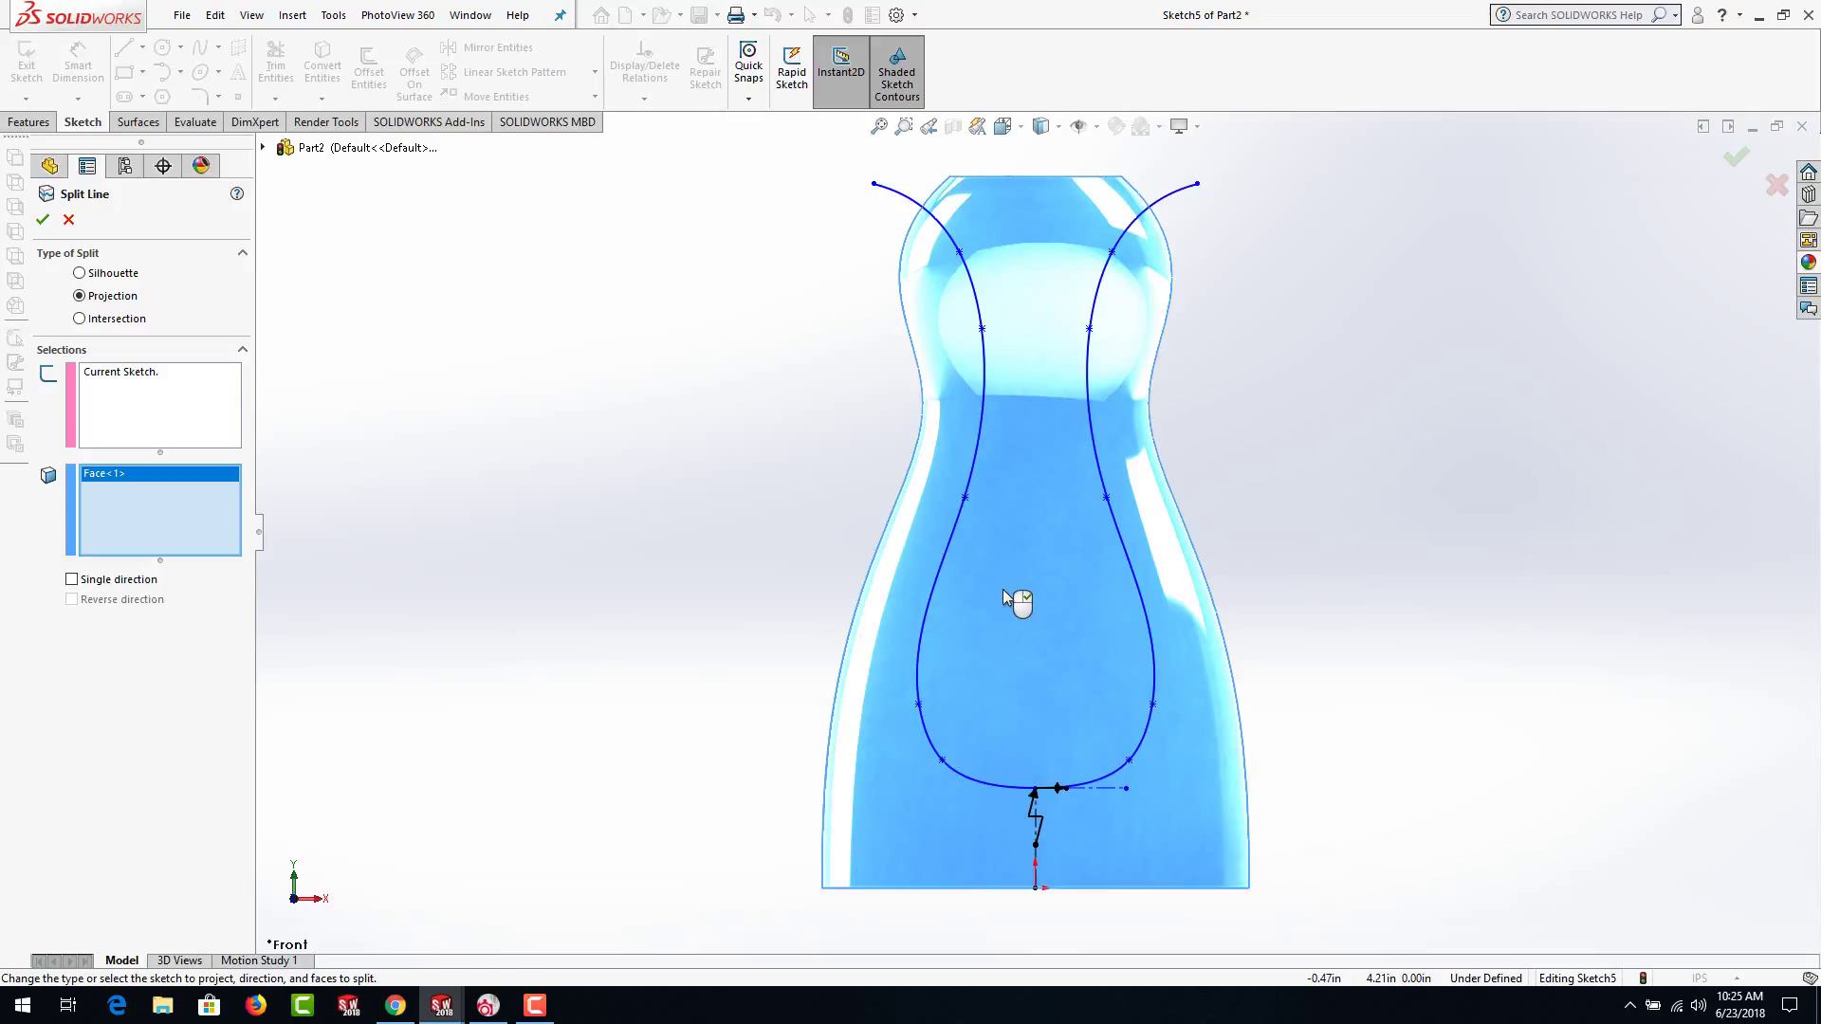
right_click(1003, 589)
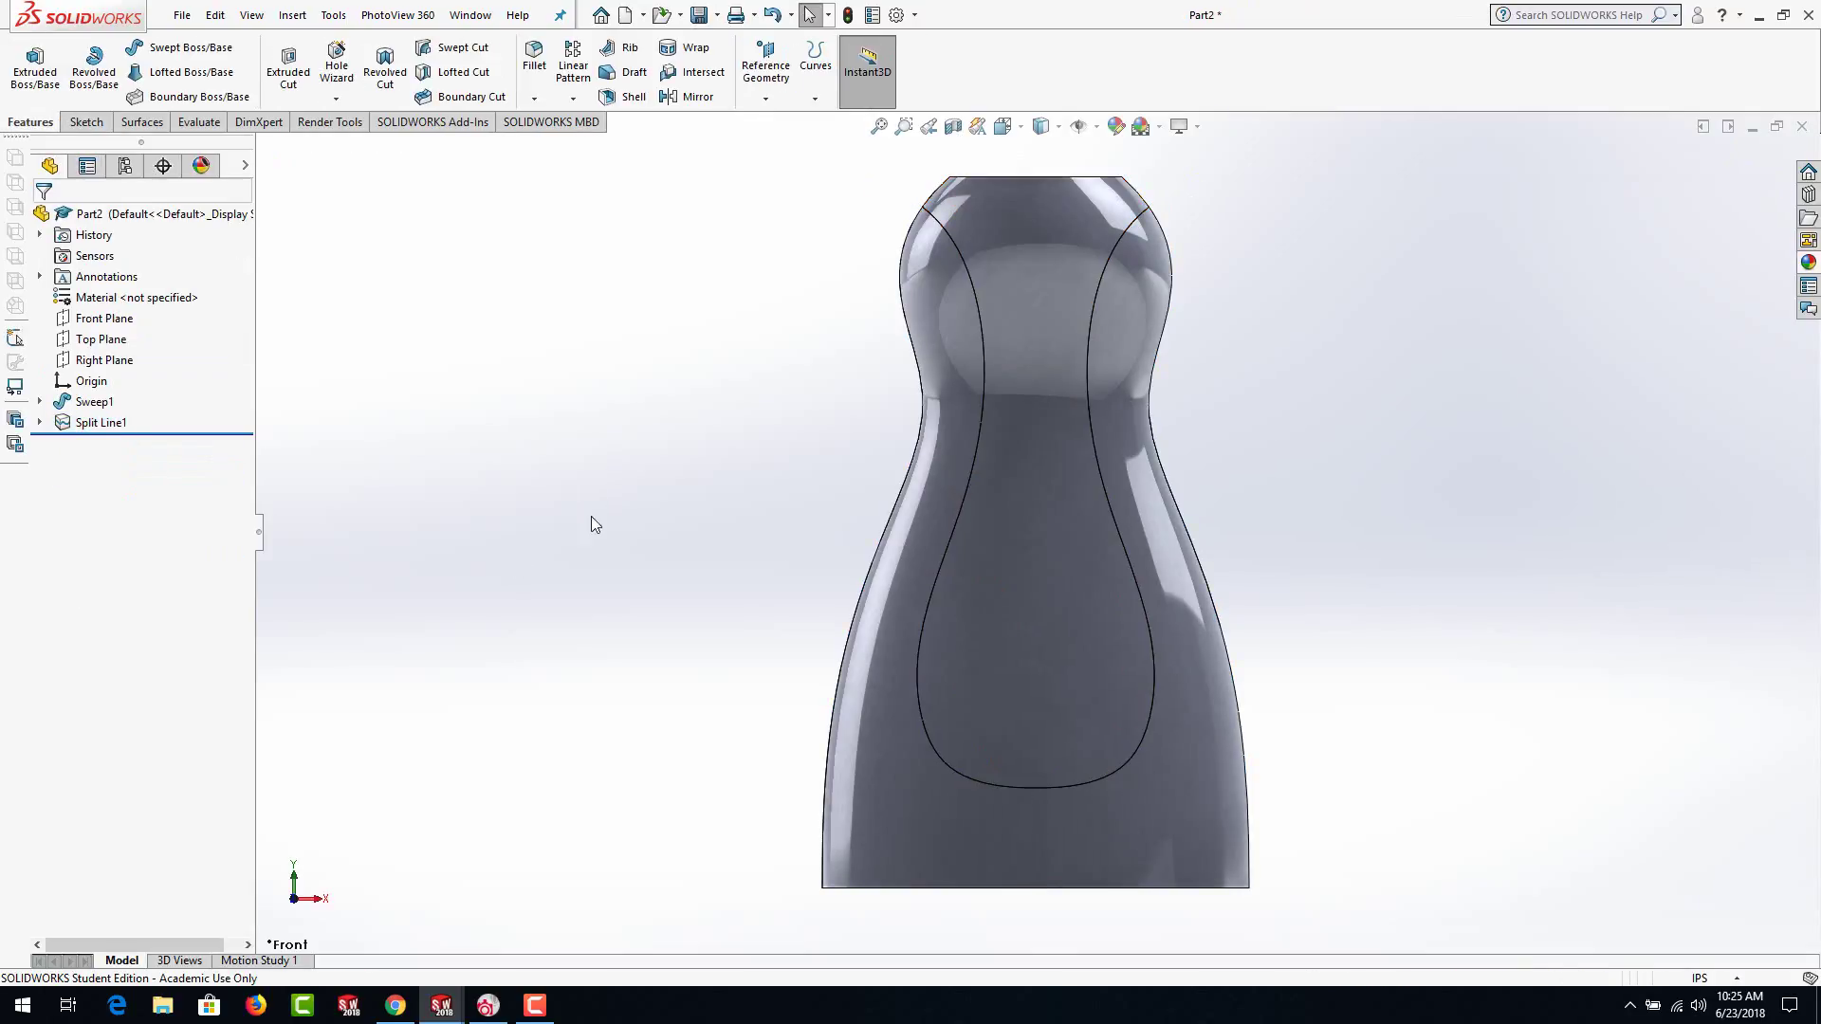
Examine how the split line runs around the bottle's front panel and up to the neck
mouse_move(816, 616)
middle_mouse_down()
mouse_move(805, 781)
mouse_move(870, 845)
mouse_move(1104, 821)
mouse_move(1203, 752)
mouse_move(1246, 411)
middle_mouse_up()
scroll(1139, 219, "down", 3)
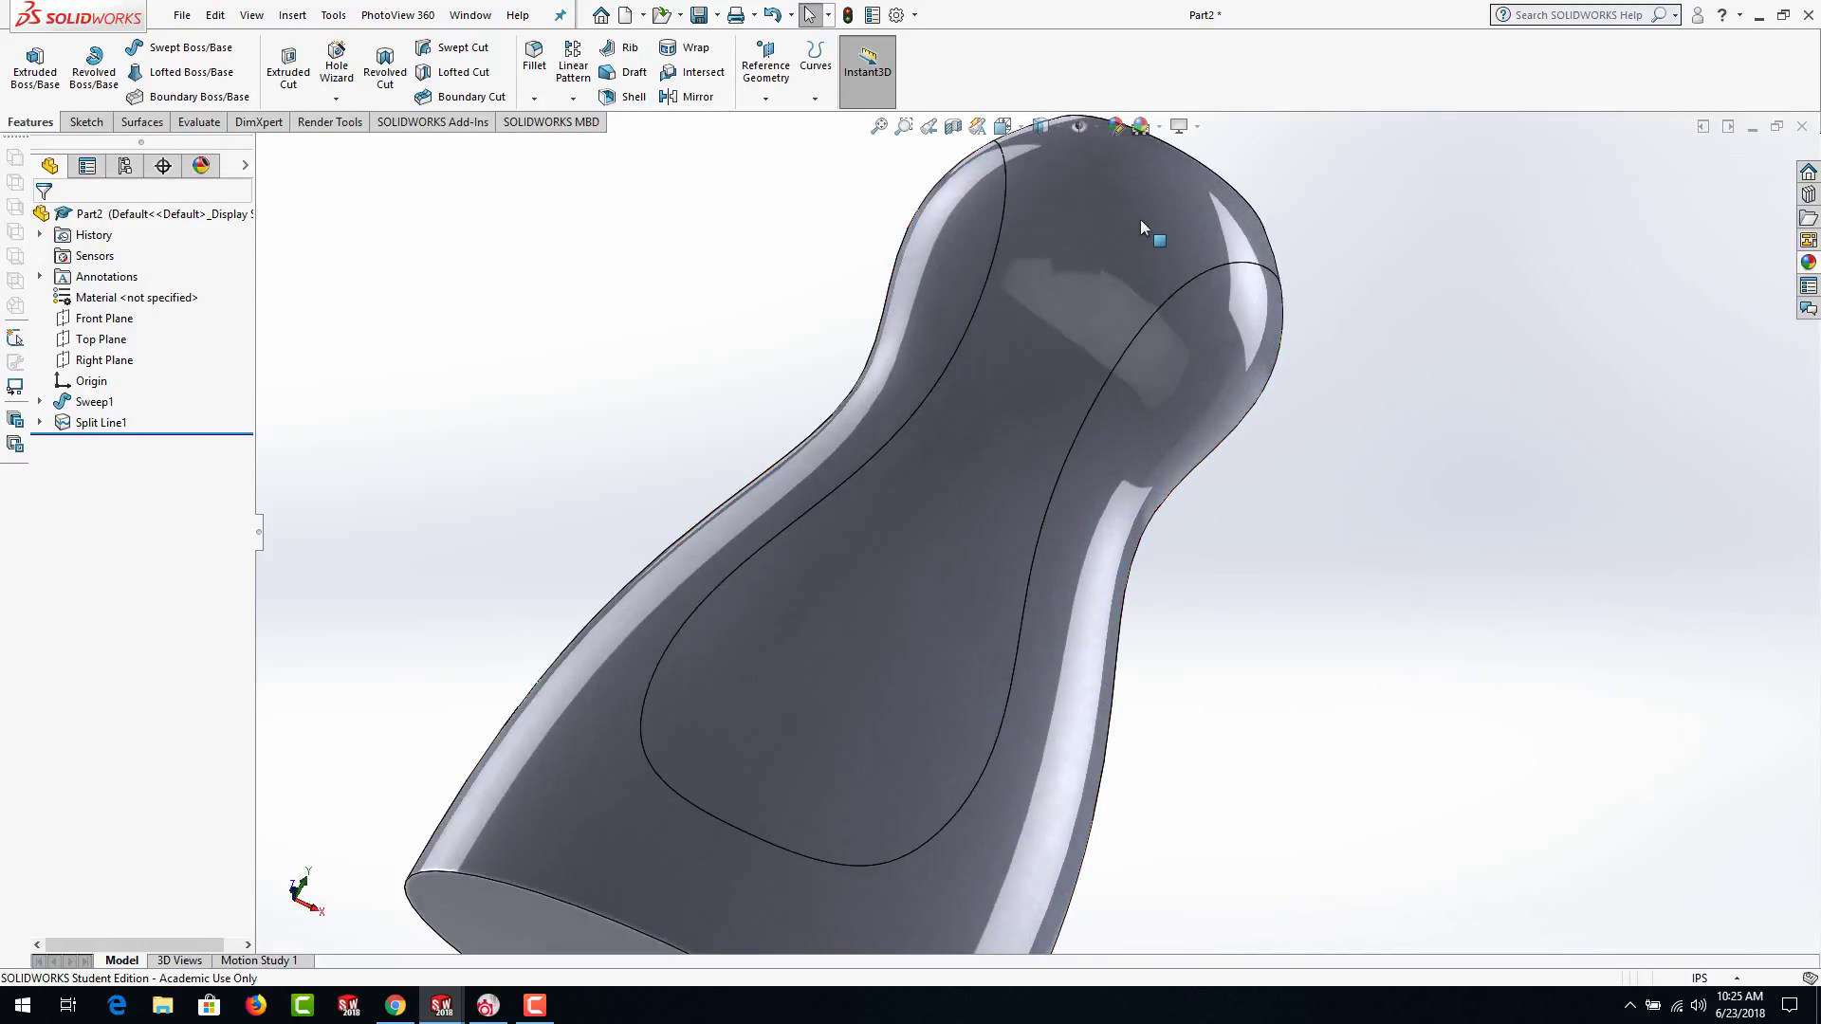
left_click(1147, 237)
left_click(1230, 465)
left_click(1256, 582)
middle_click_drag(981, 345, 986, 596)
scroll(996, 602, "up", 5)
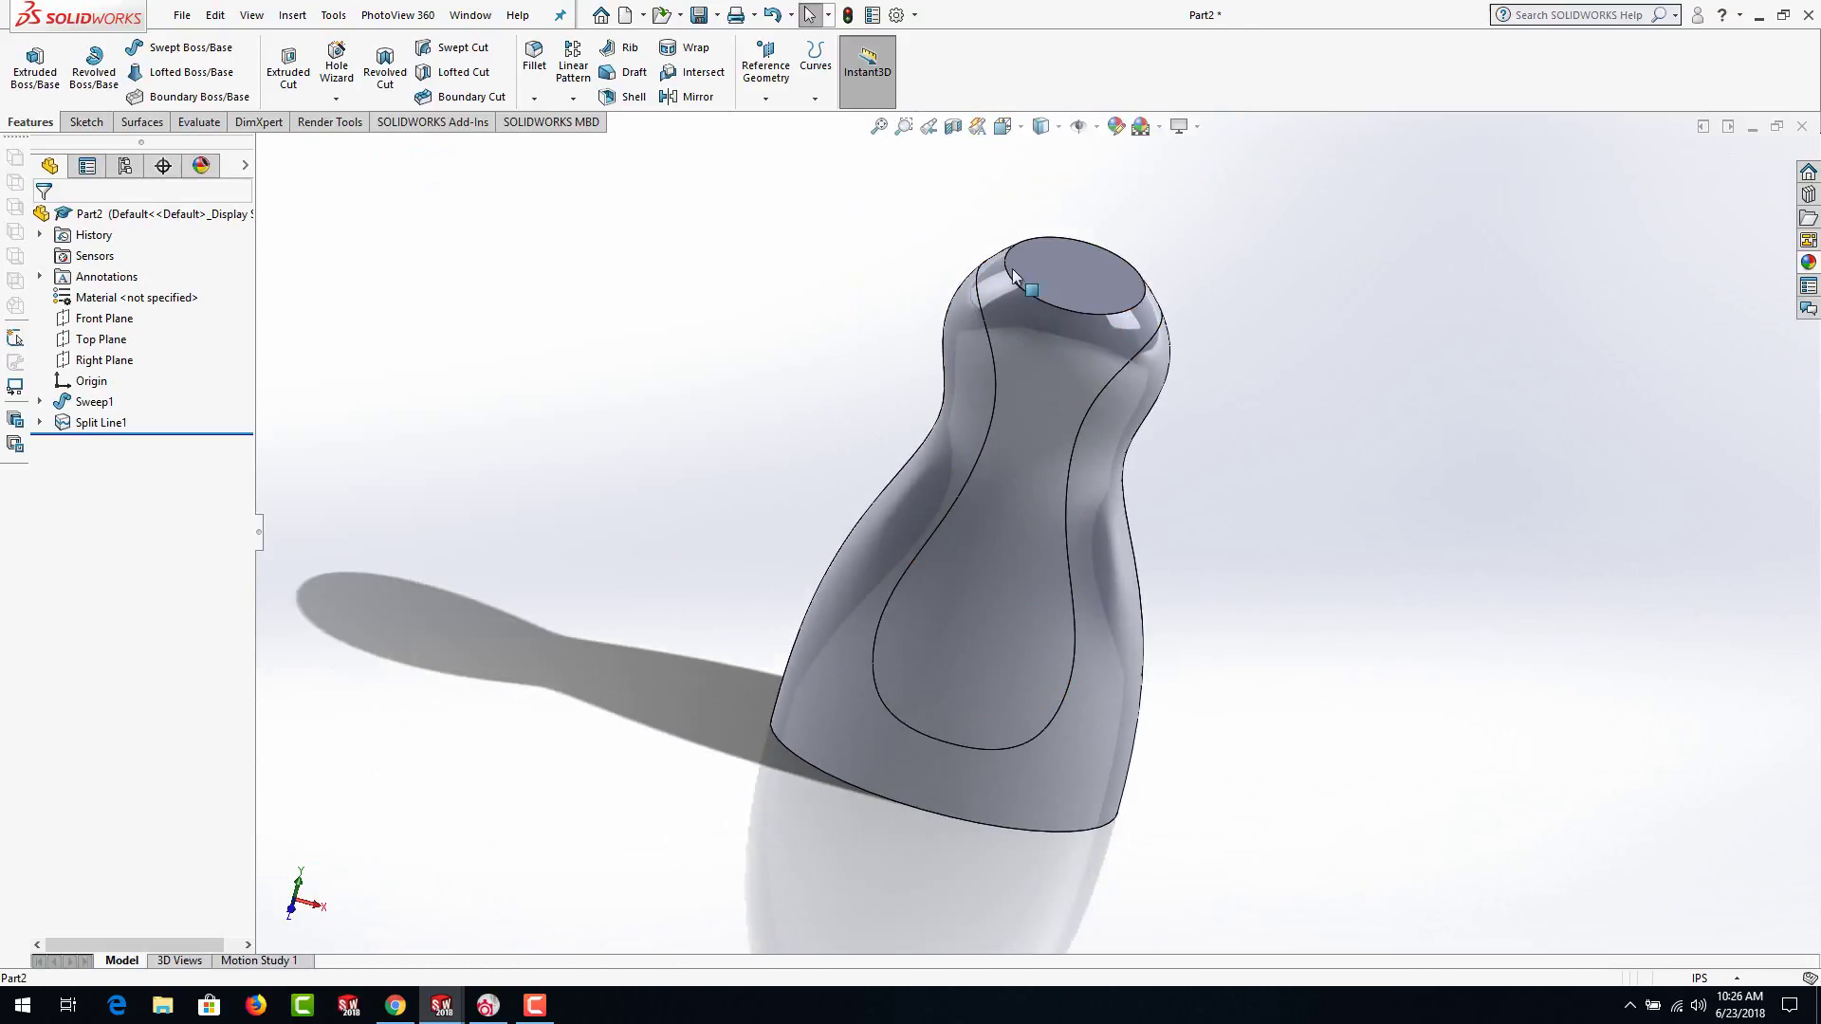
Start a new sketch on the Front Plane and orient the view to the front
left_click(96, 325)
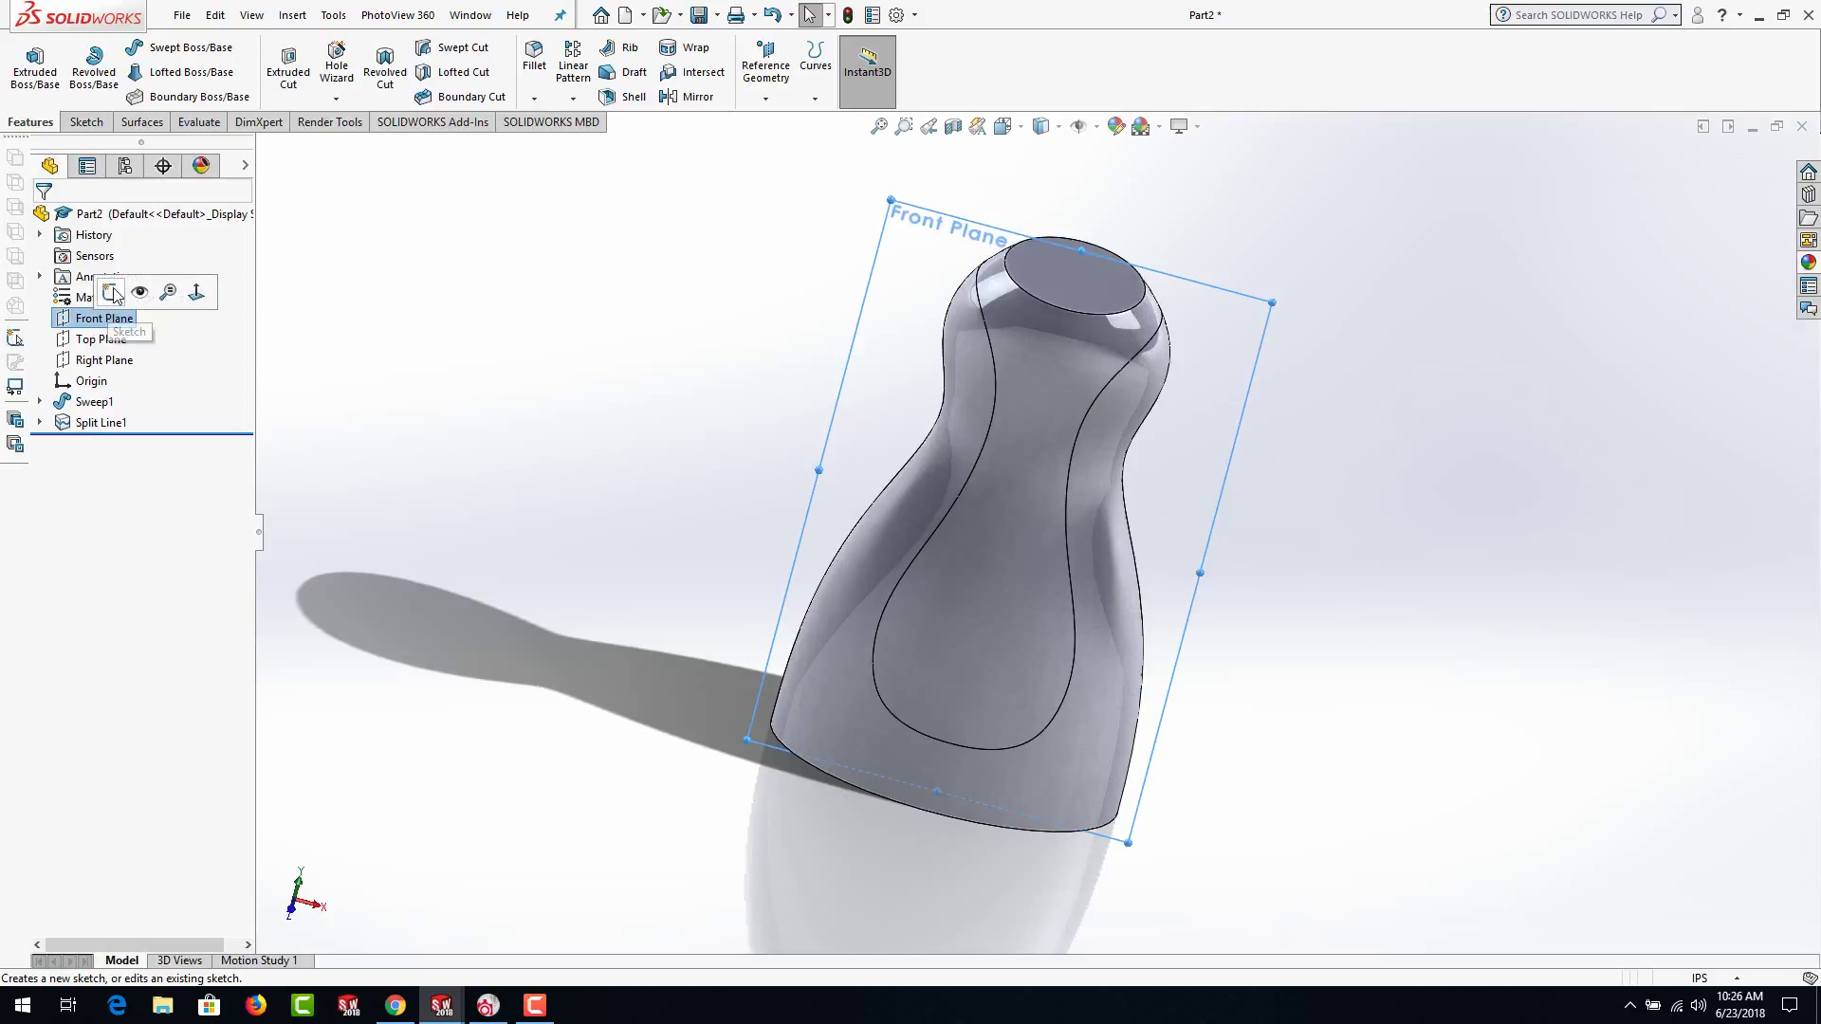
left_click(110, 292)
key("space")
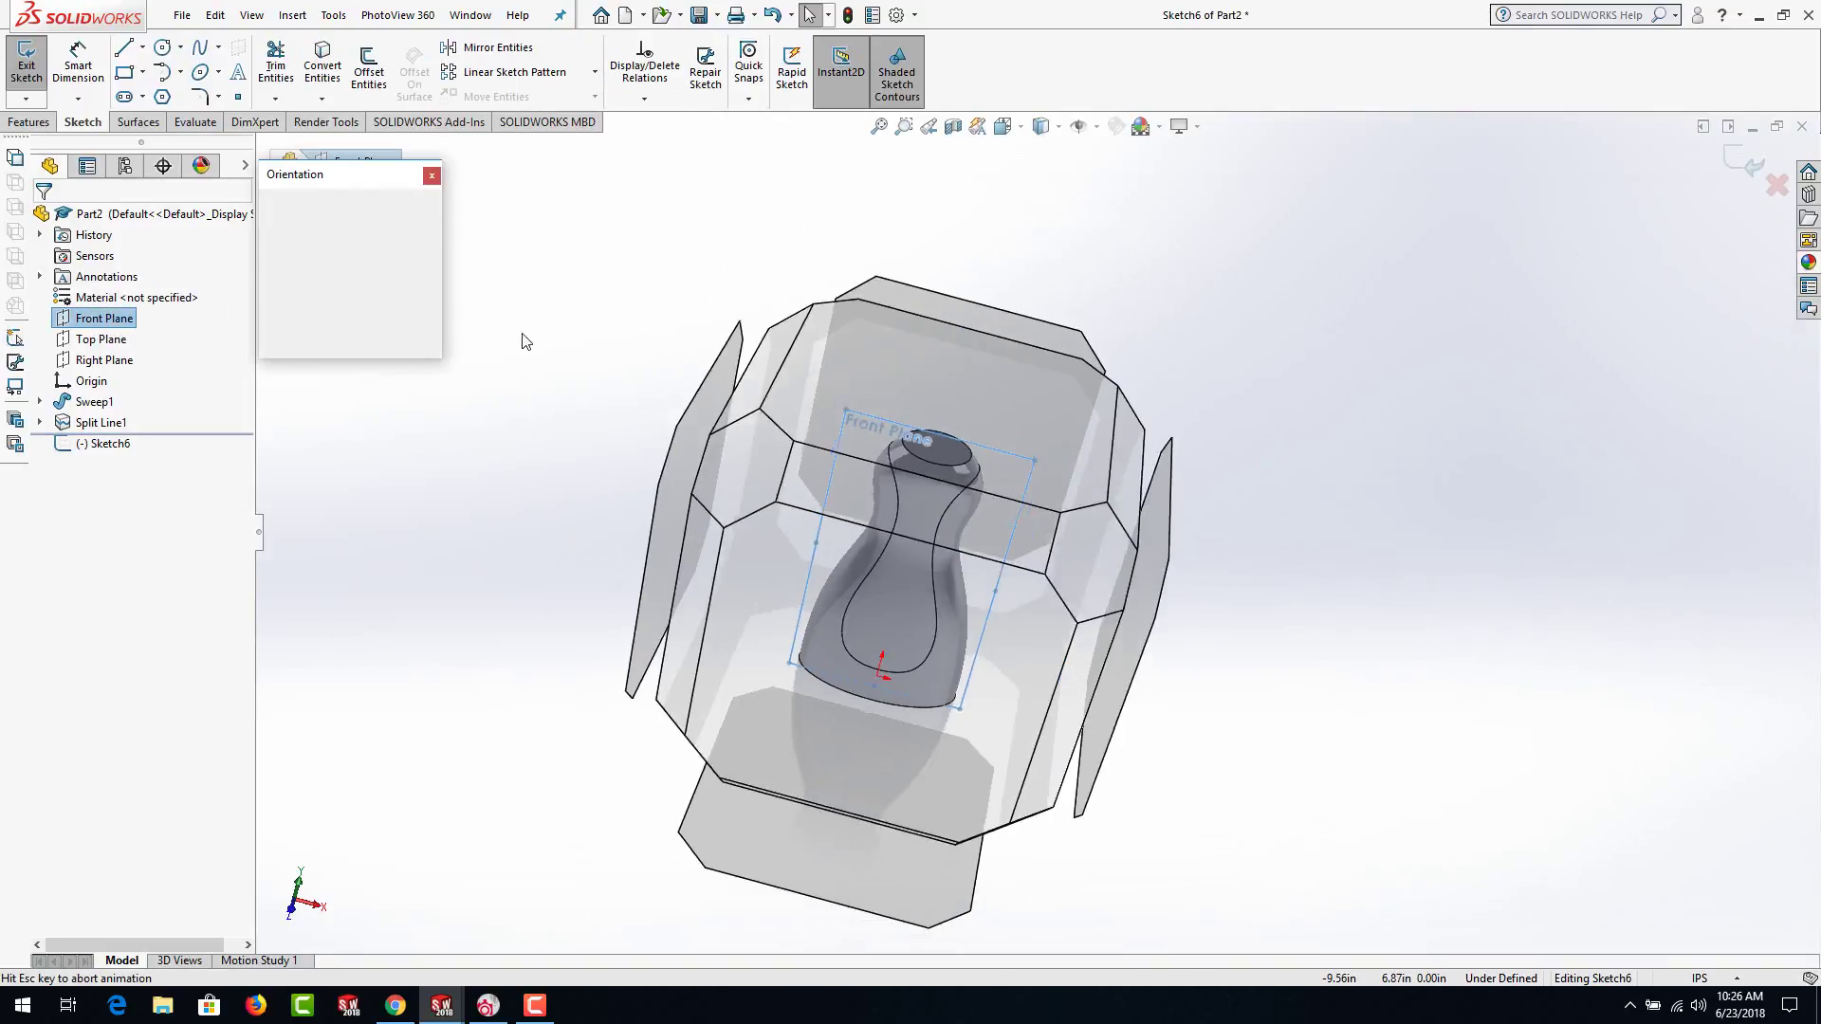
left_click(300, 260)
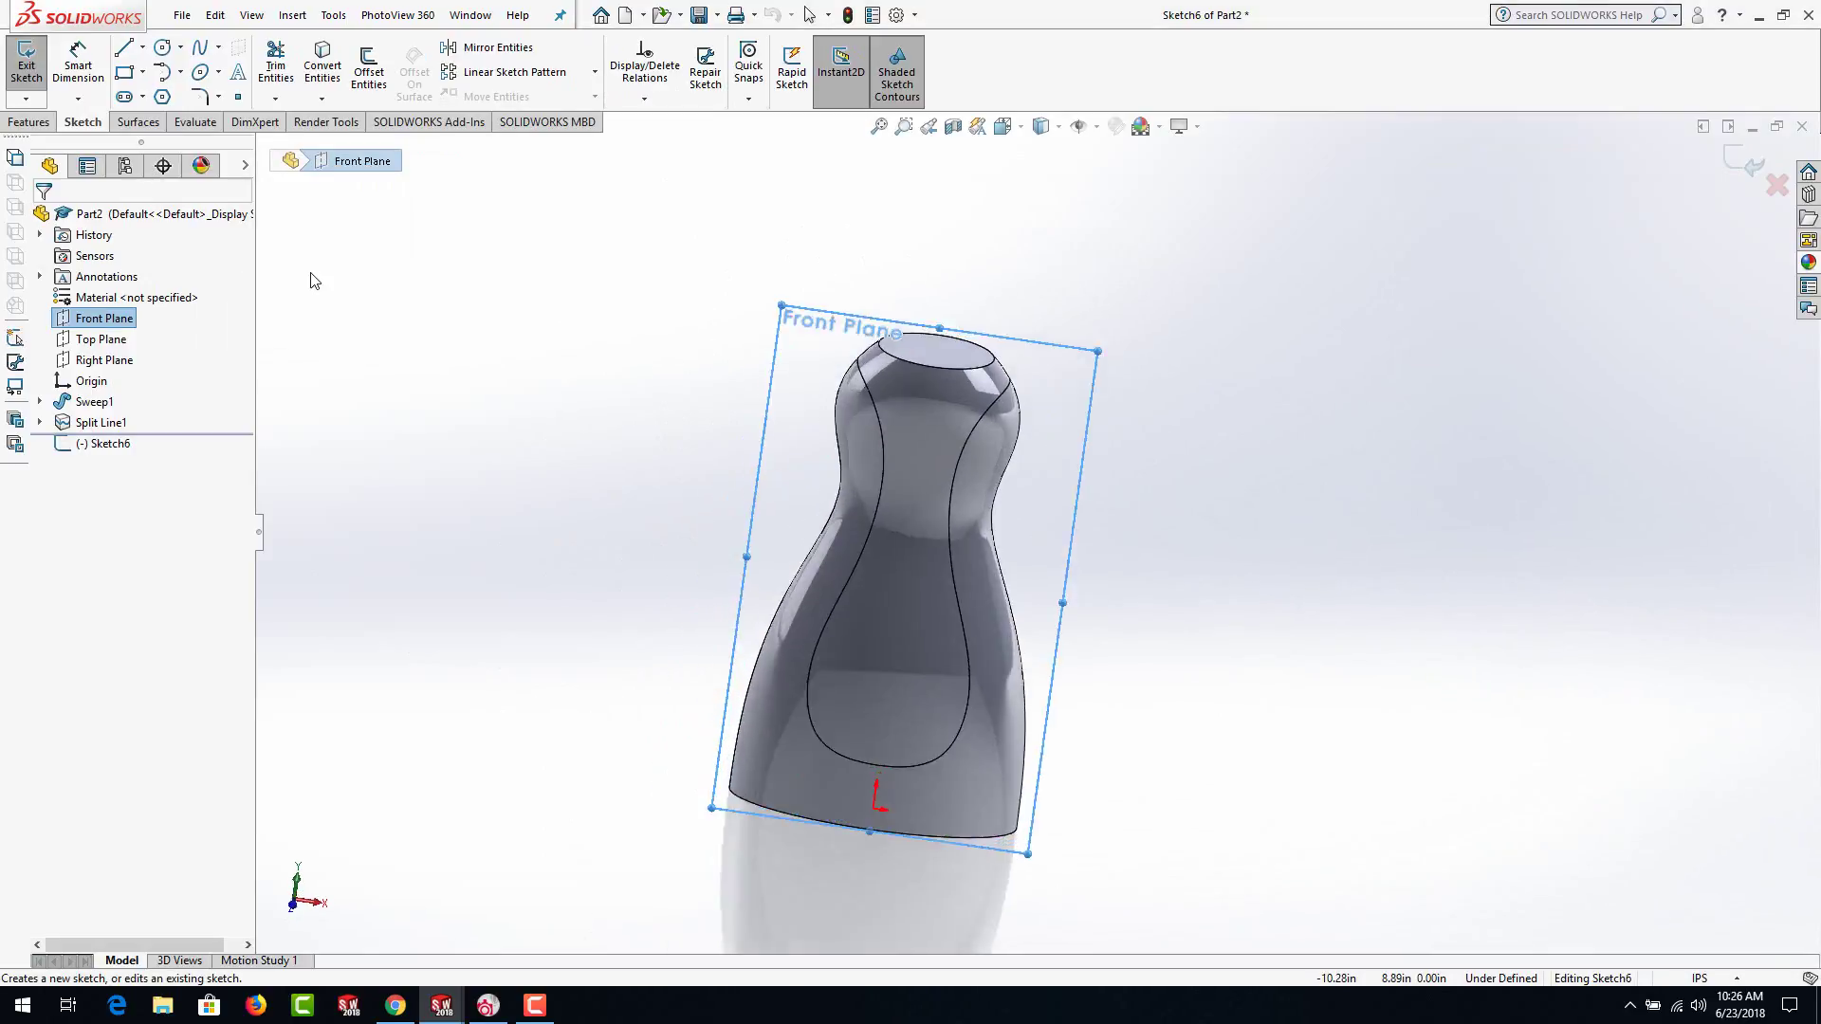
Sketch a circle of about 0.13 in radius centered on the upper-left end of the split line
left_click(164, 46)
scroll(986, 284, "down", 3)
scroll(986, 284, "down", 2)
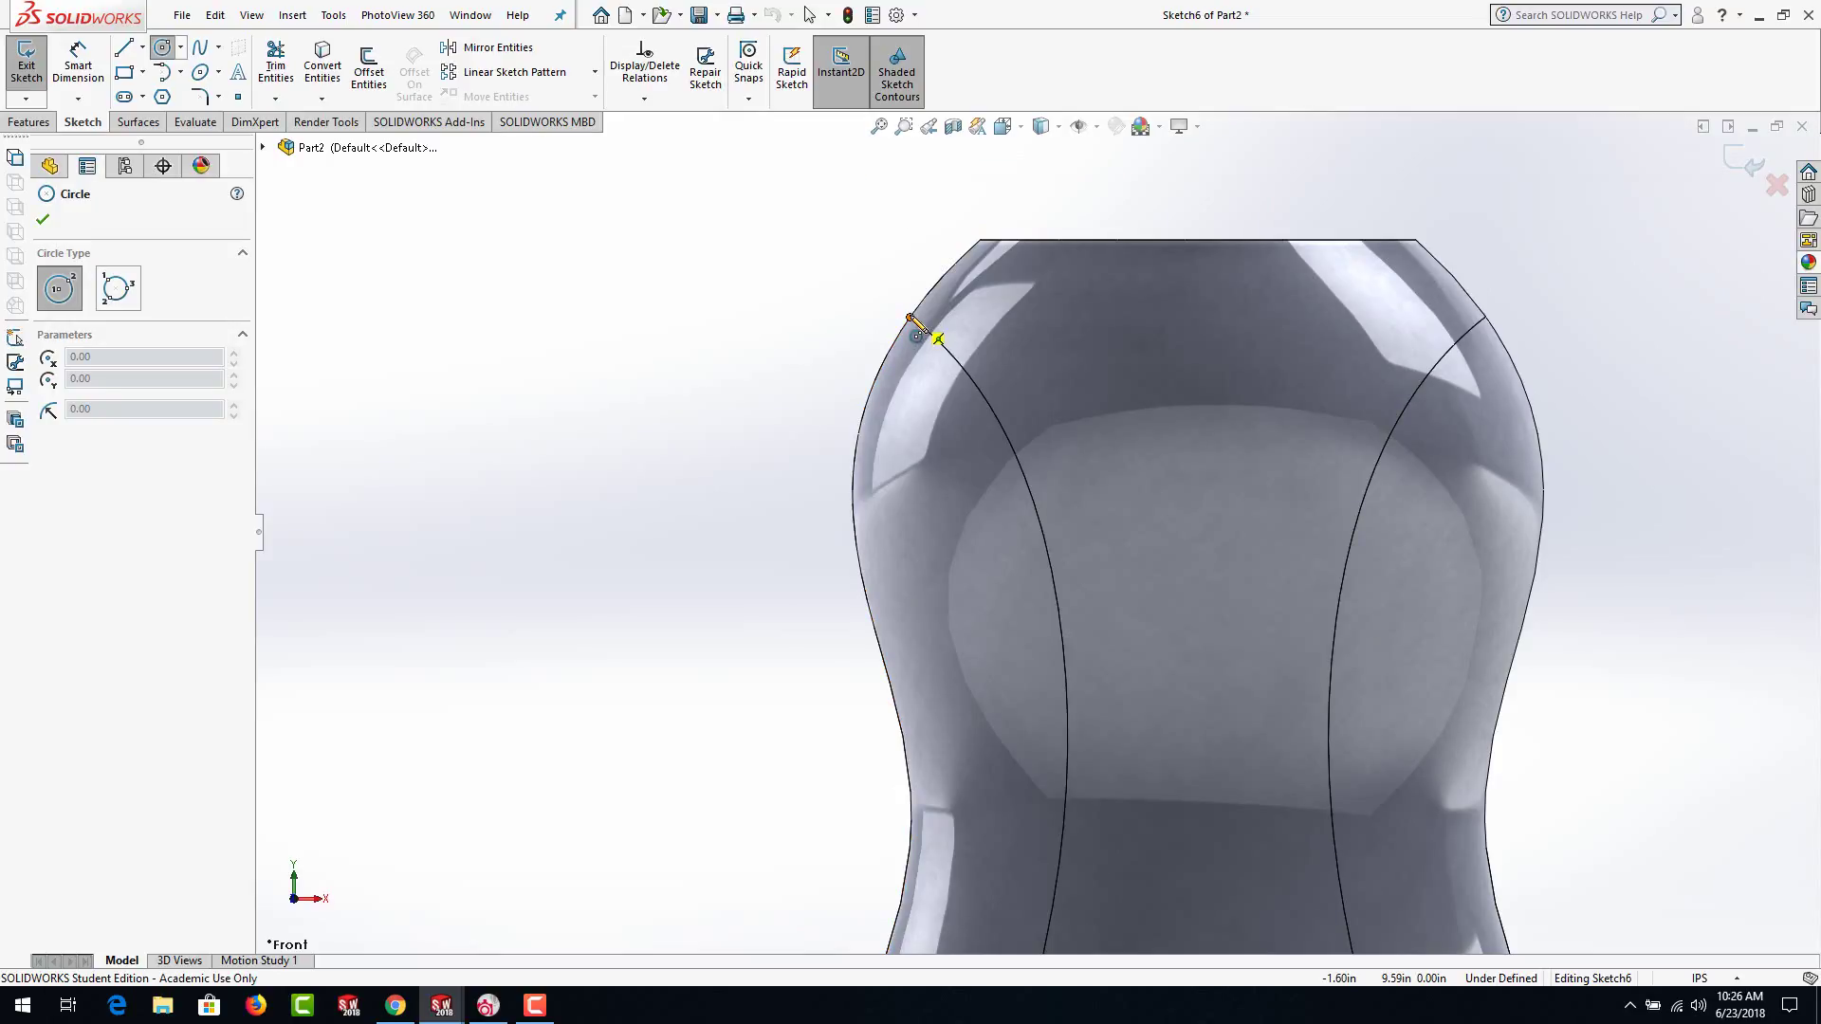
left_click(910, 317)
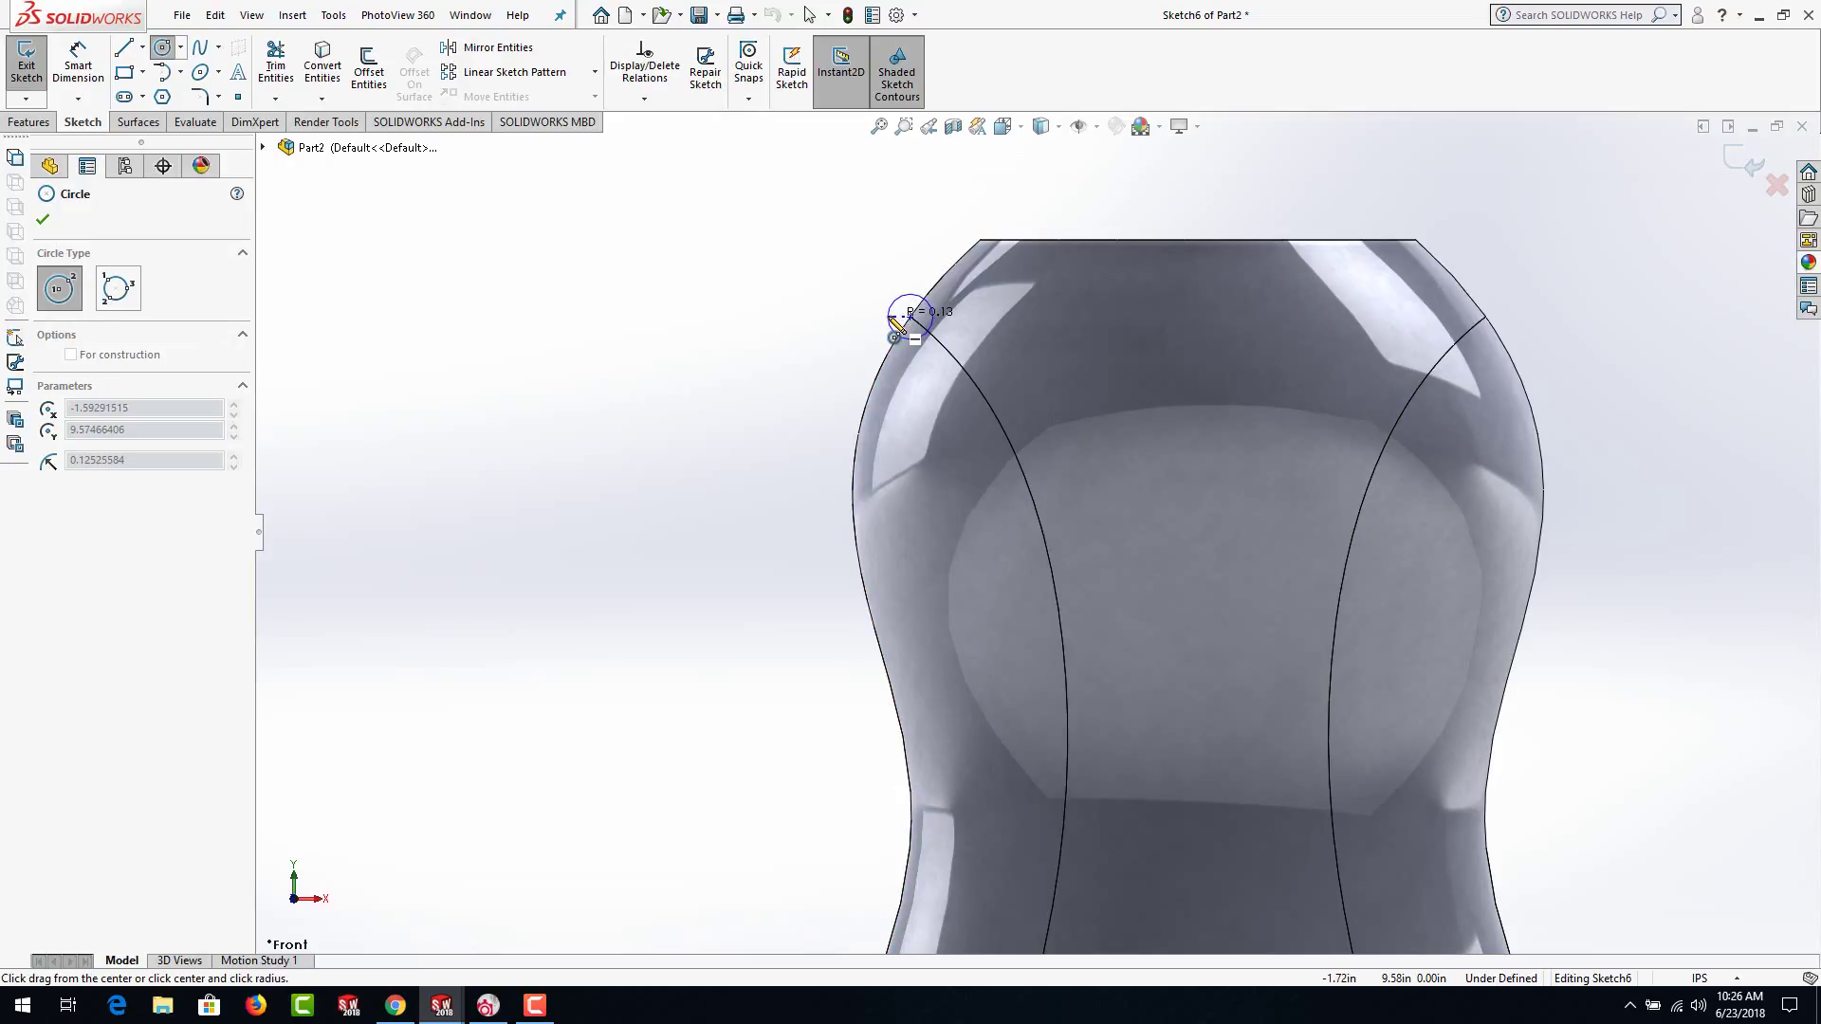
left_click(901, 301)
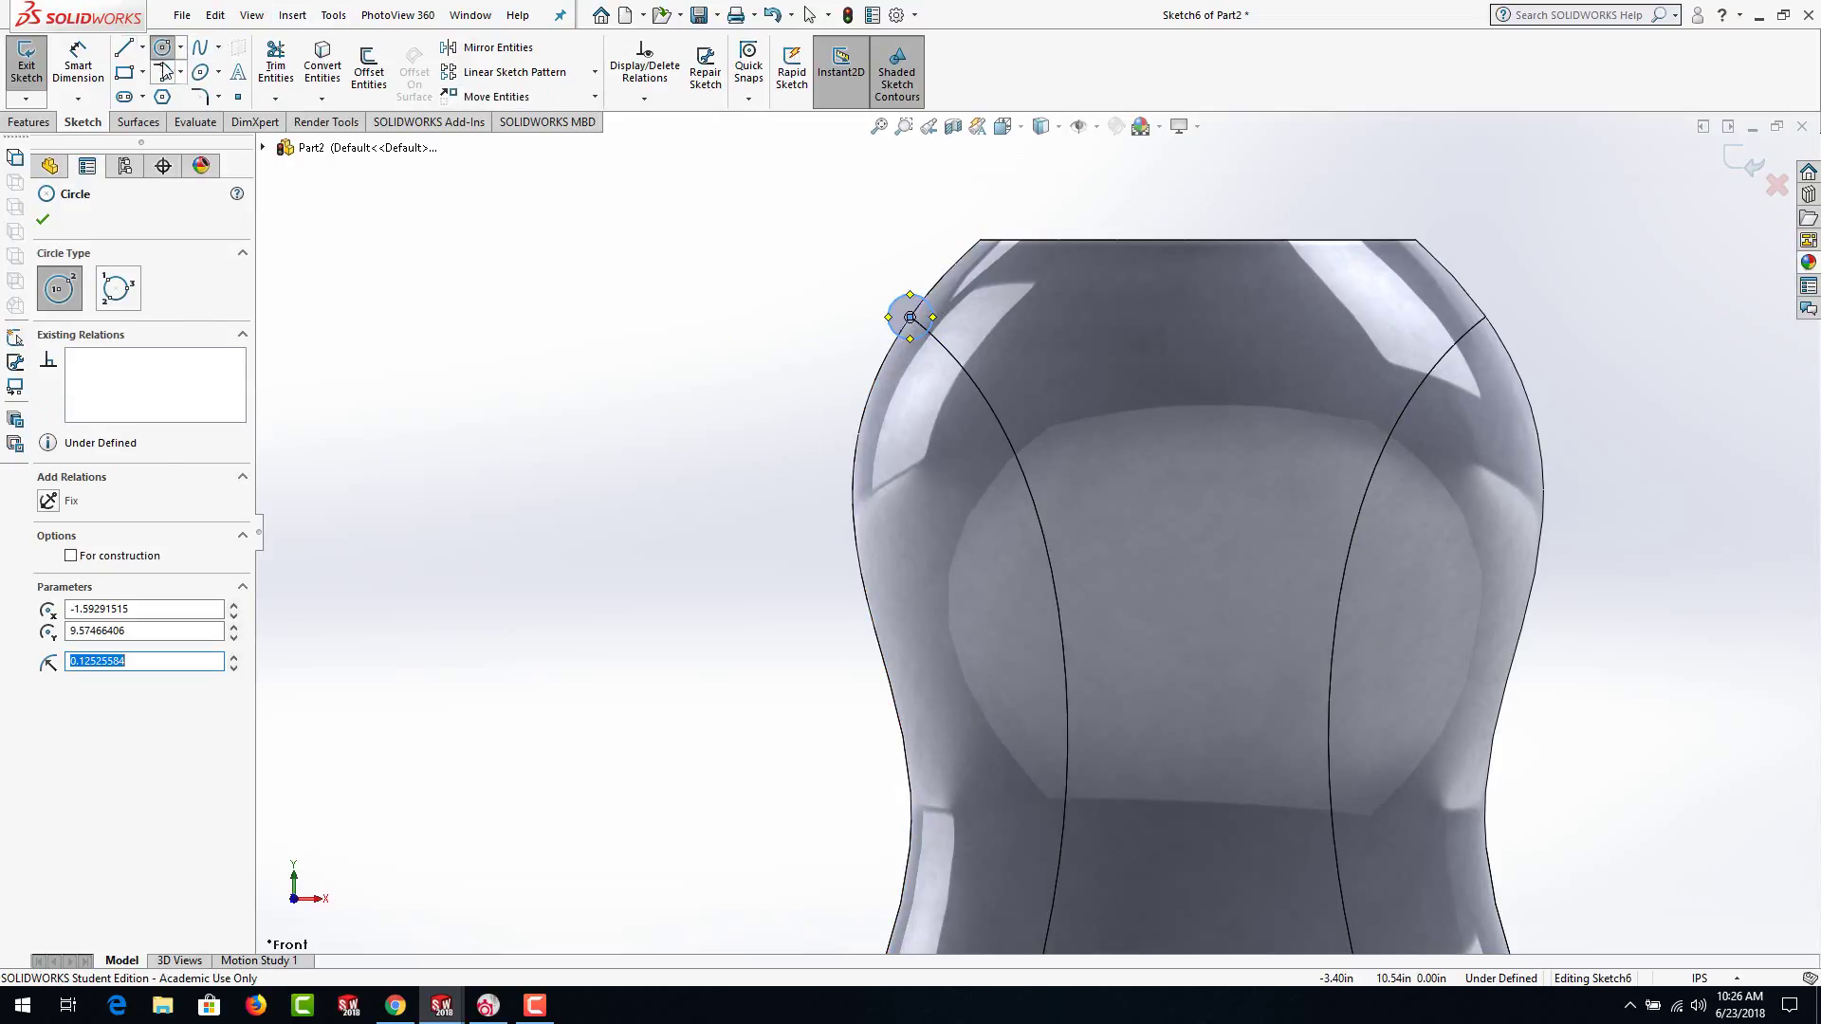
Dimension the circle's diameter at 0.25 in and finish the profile sketch
left_click(77, 66)
left_click(906, 309)
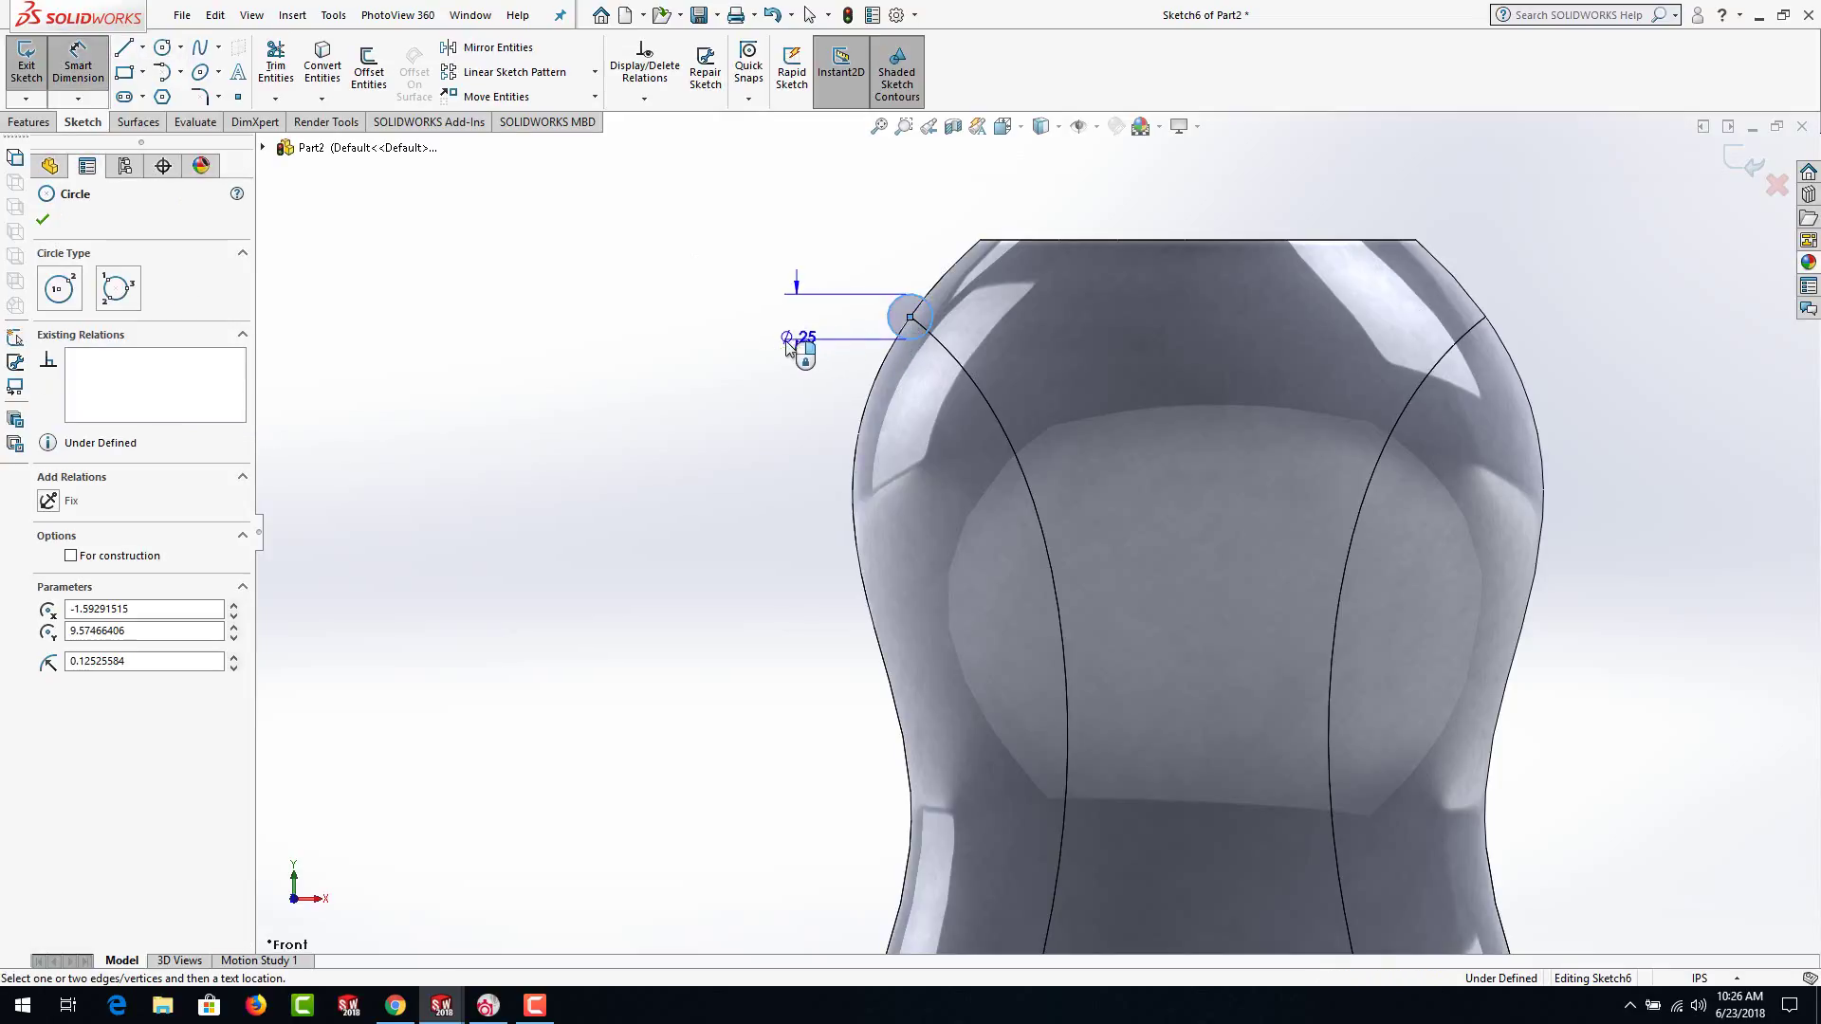
left_click(783, 353)
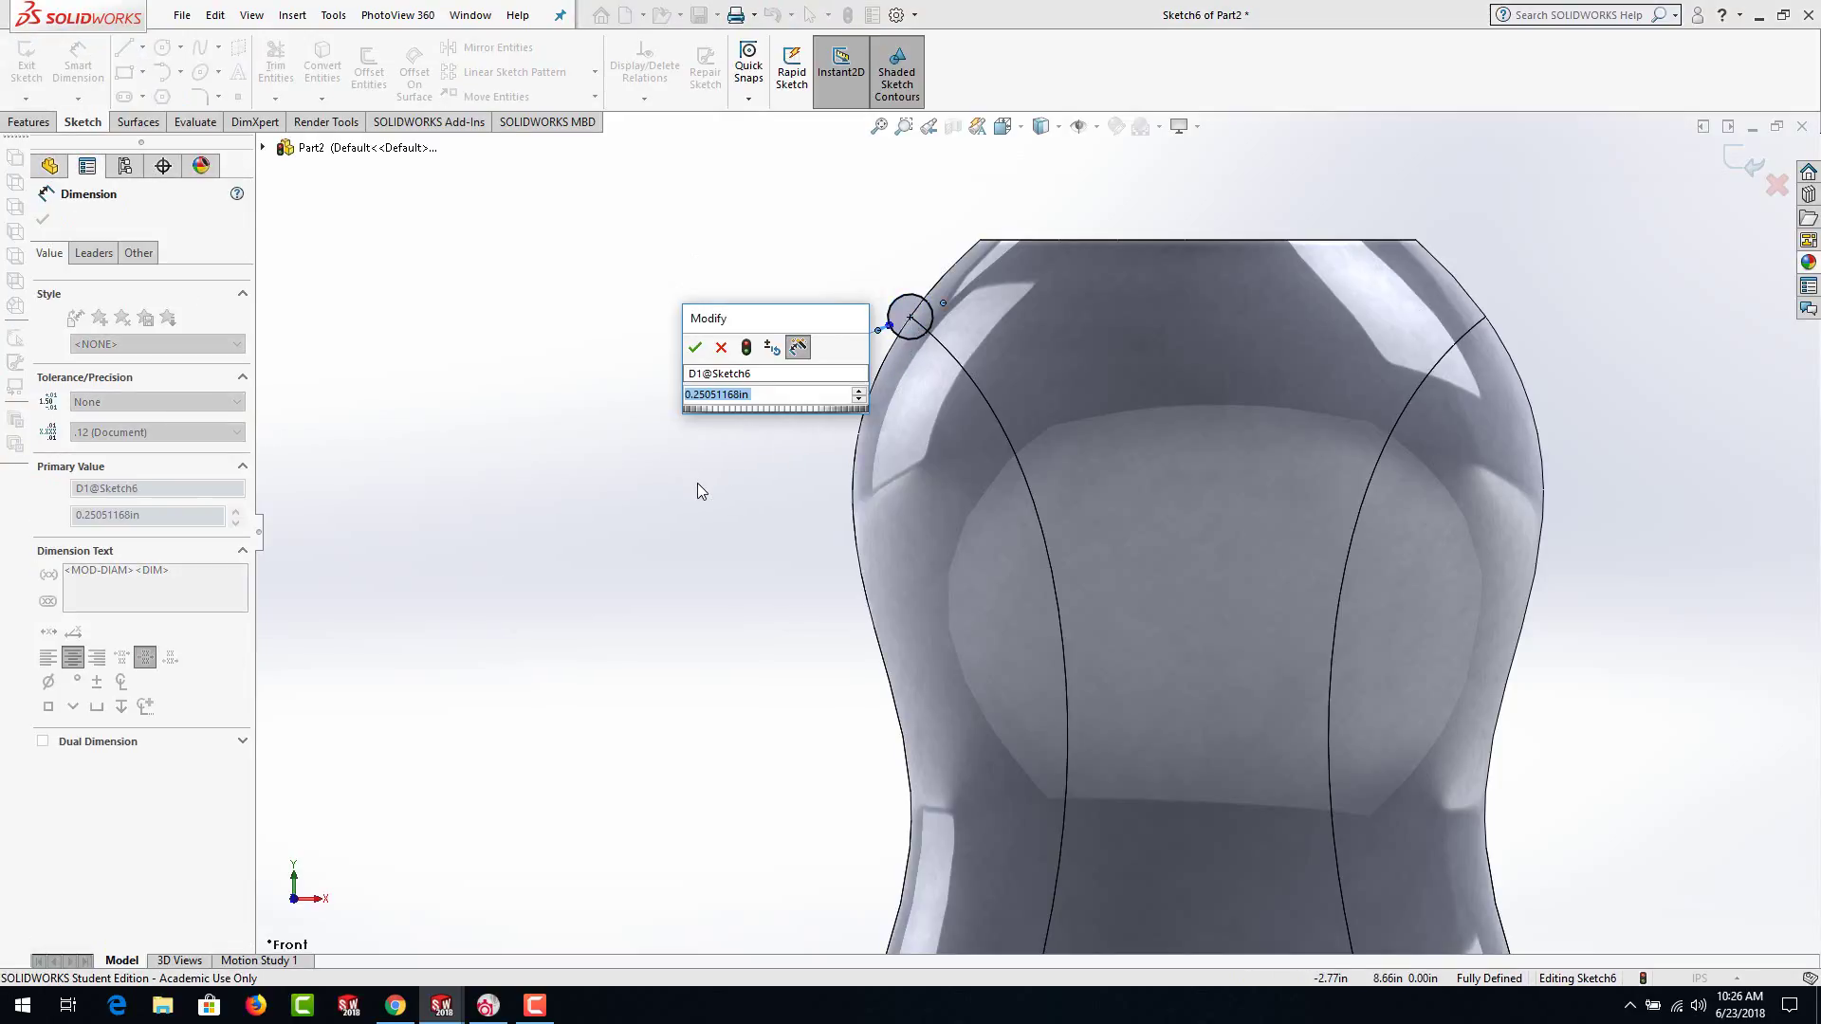
type(".25")
key("Return")
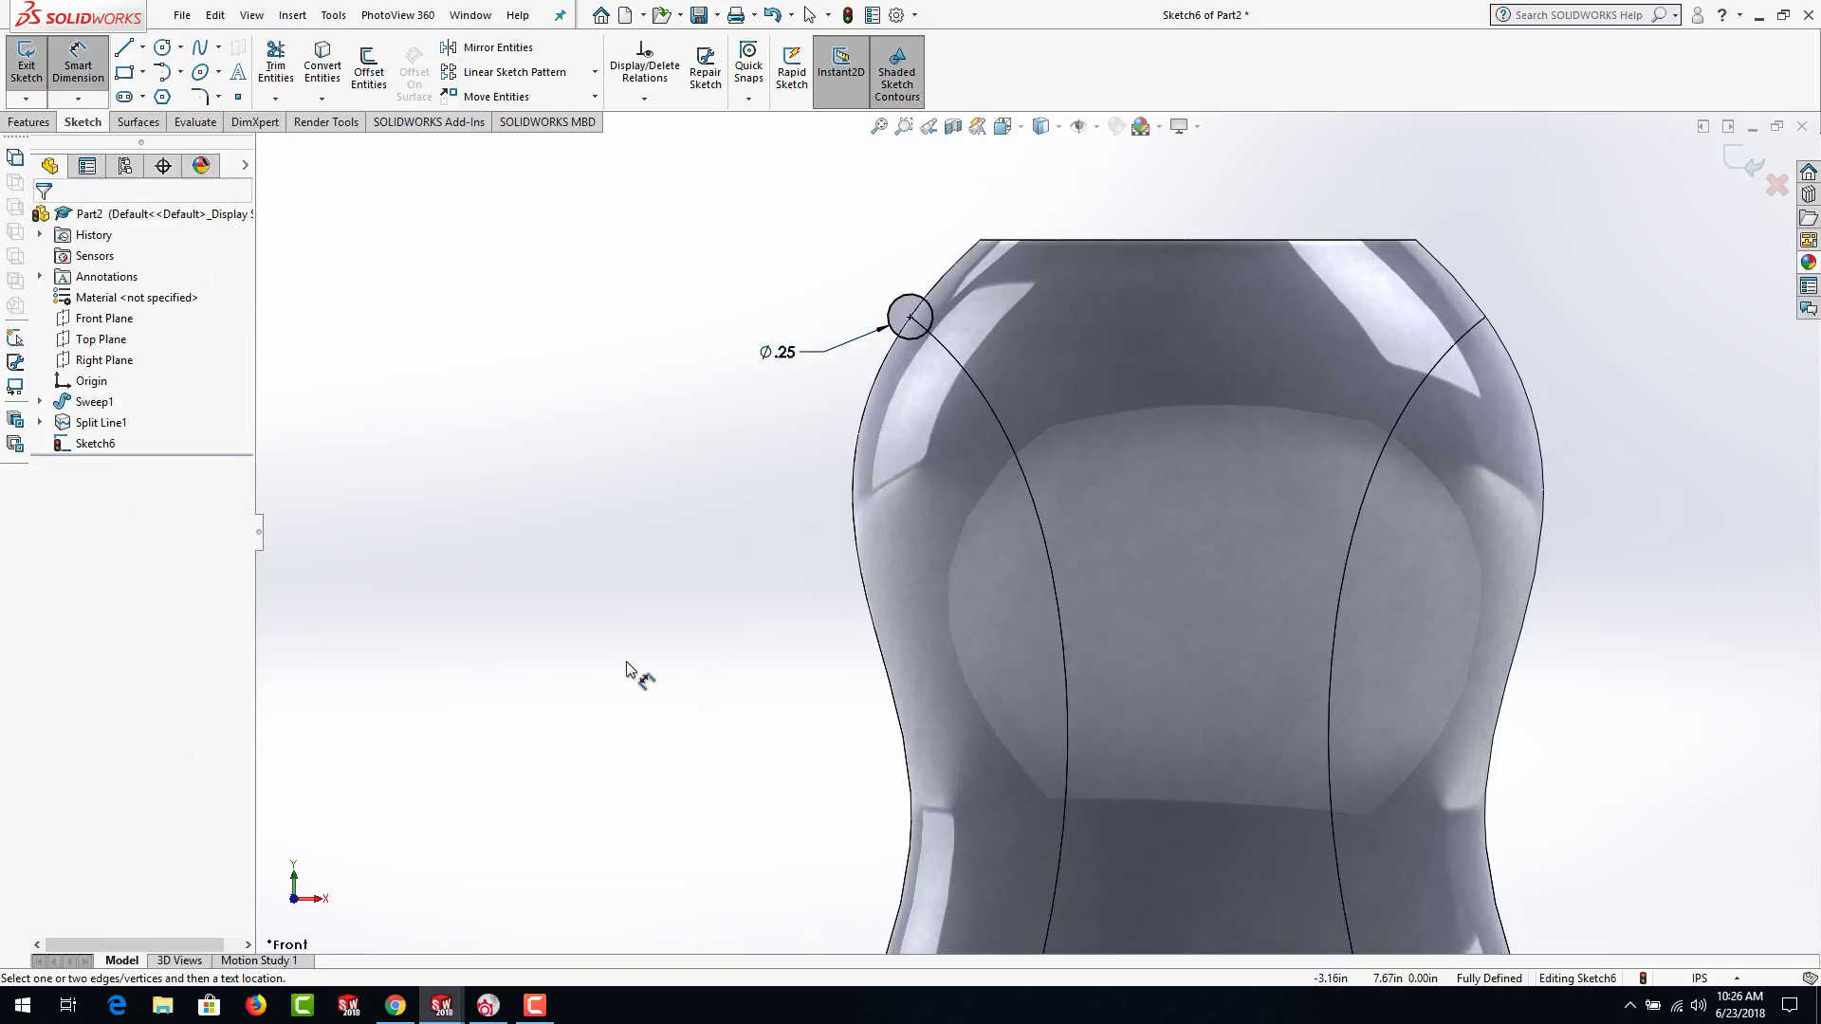
key("f")
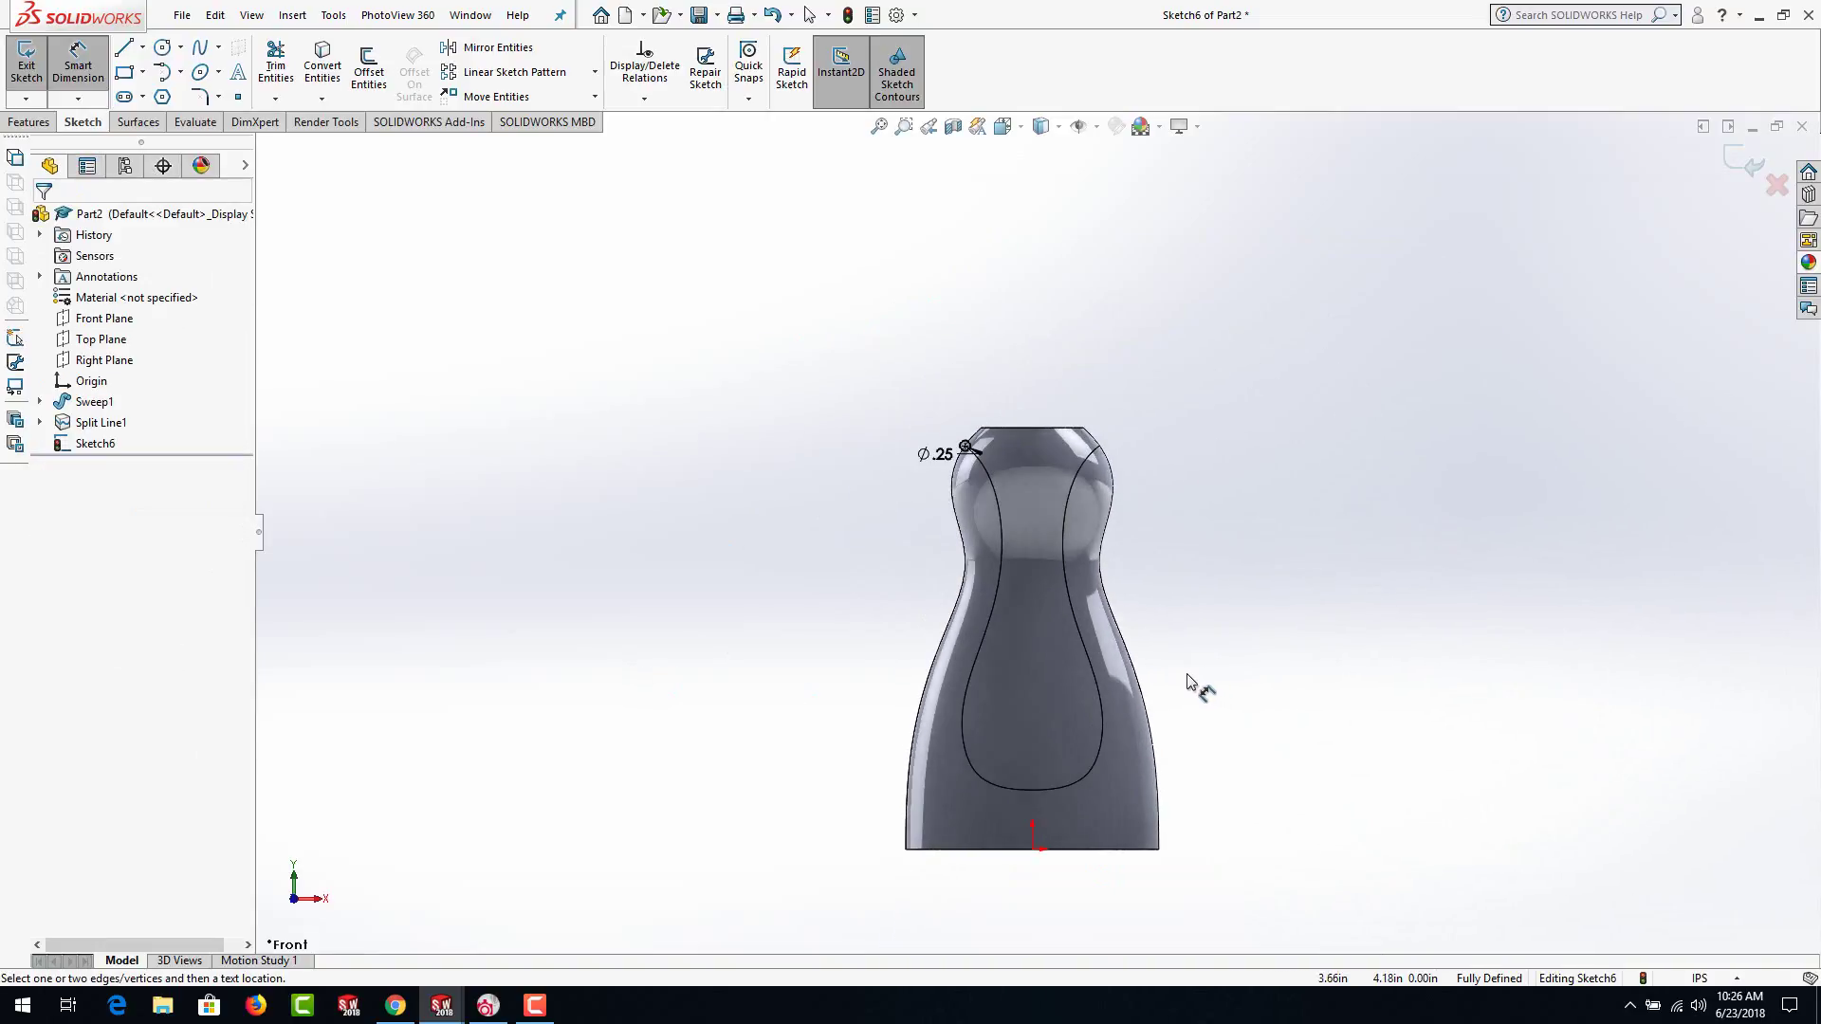
scroll(1193, 683, "down", 1)
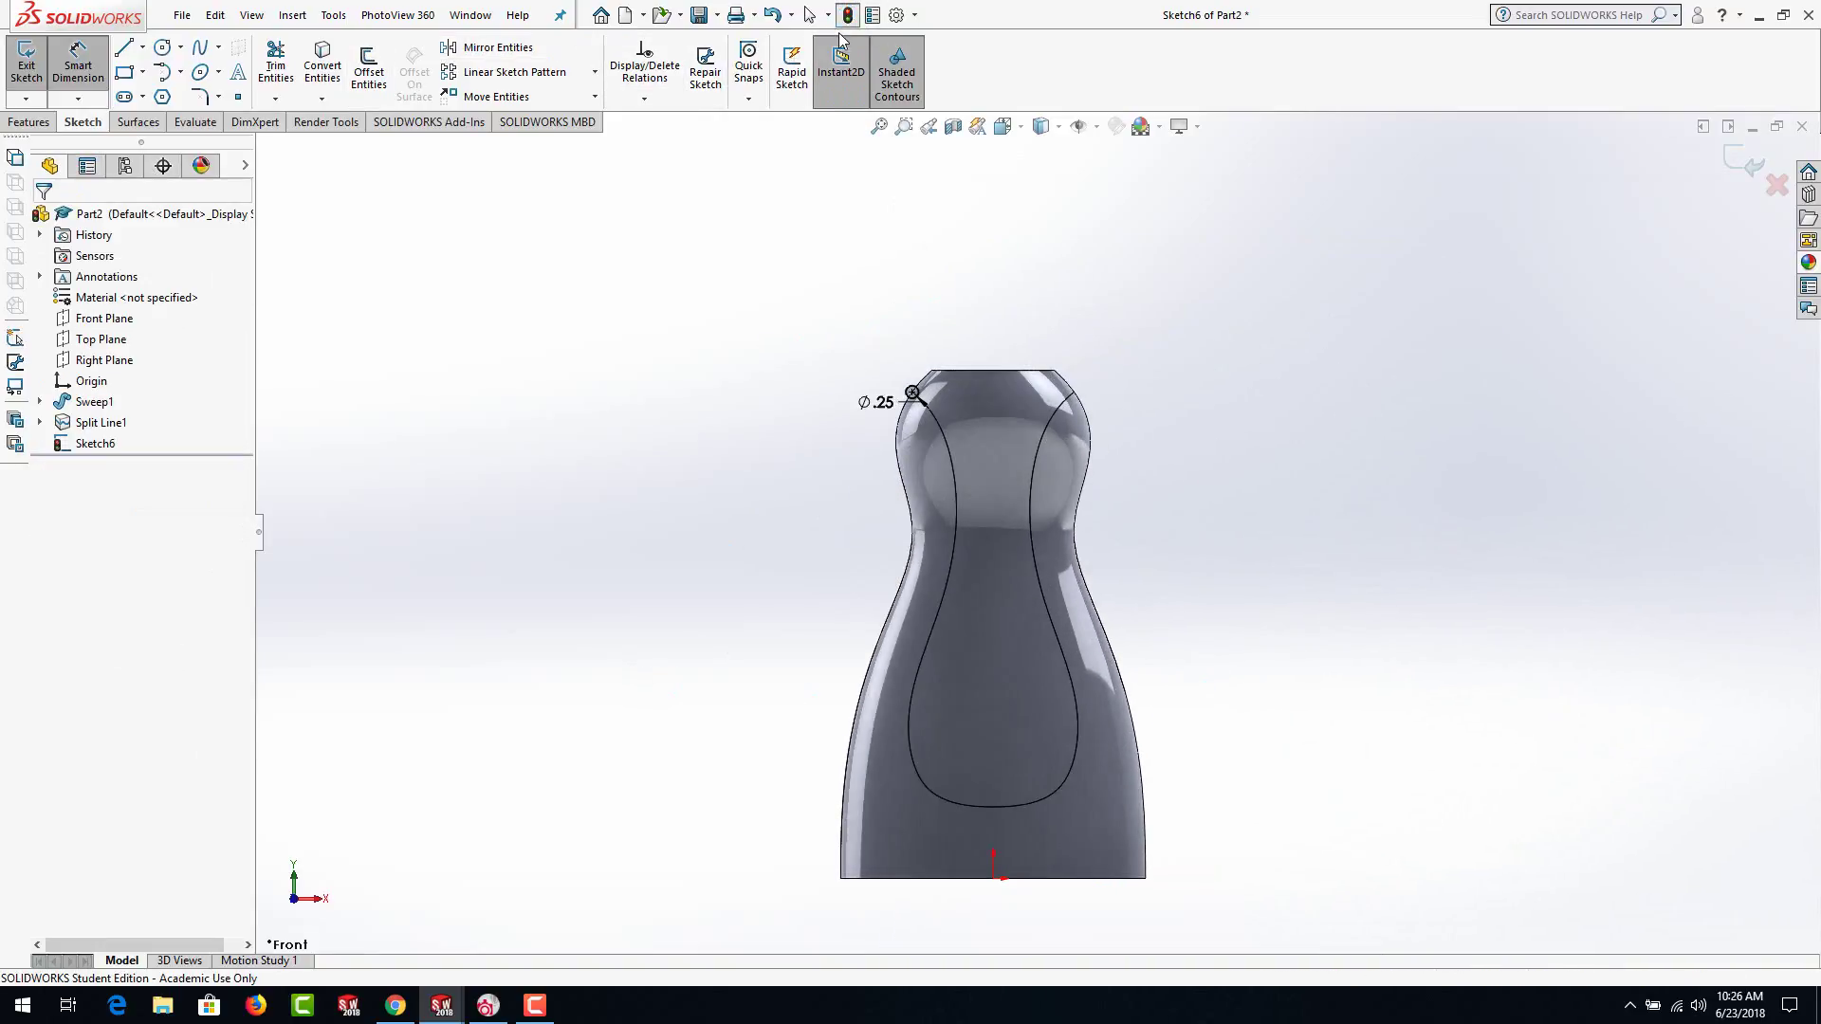
key("ctrl+b")
Start a swept boss using the small circle as profile and the adjoining front split-line edge as path
left_click(292, 19)
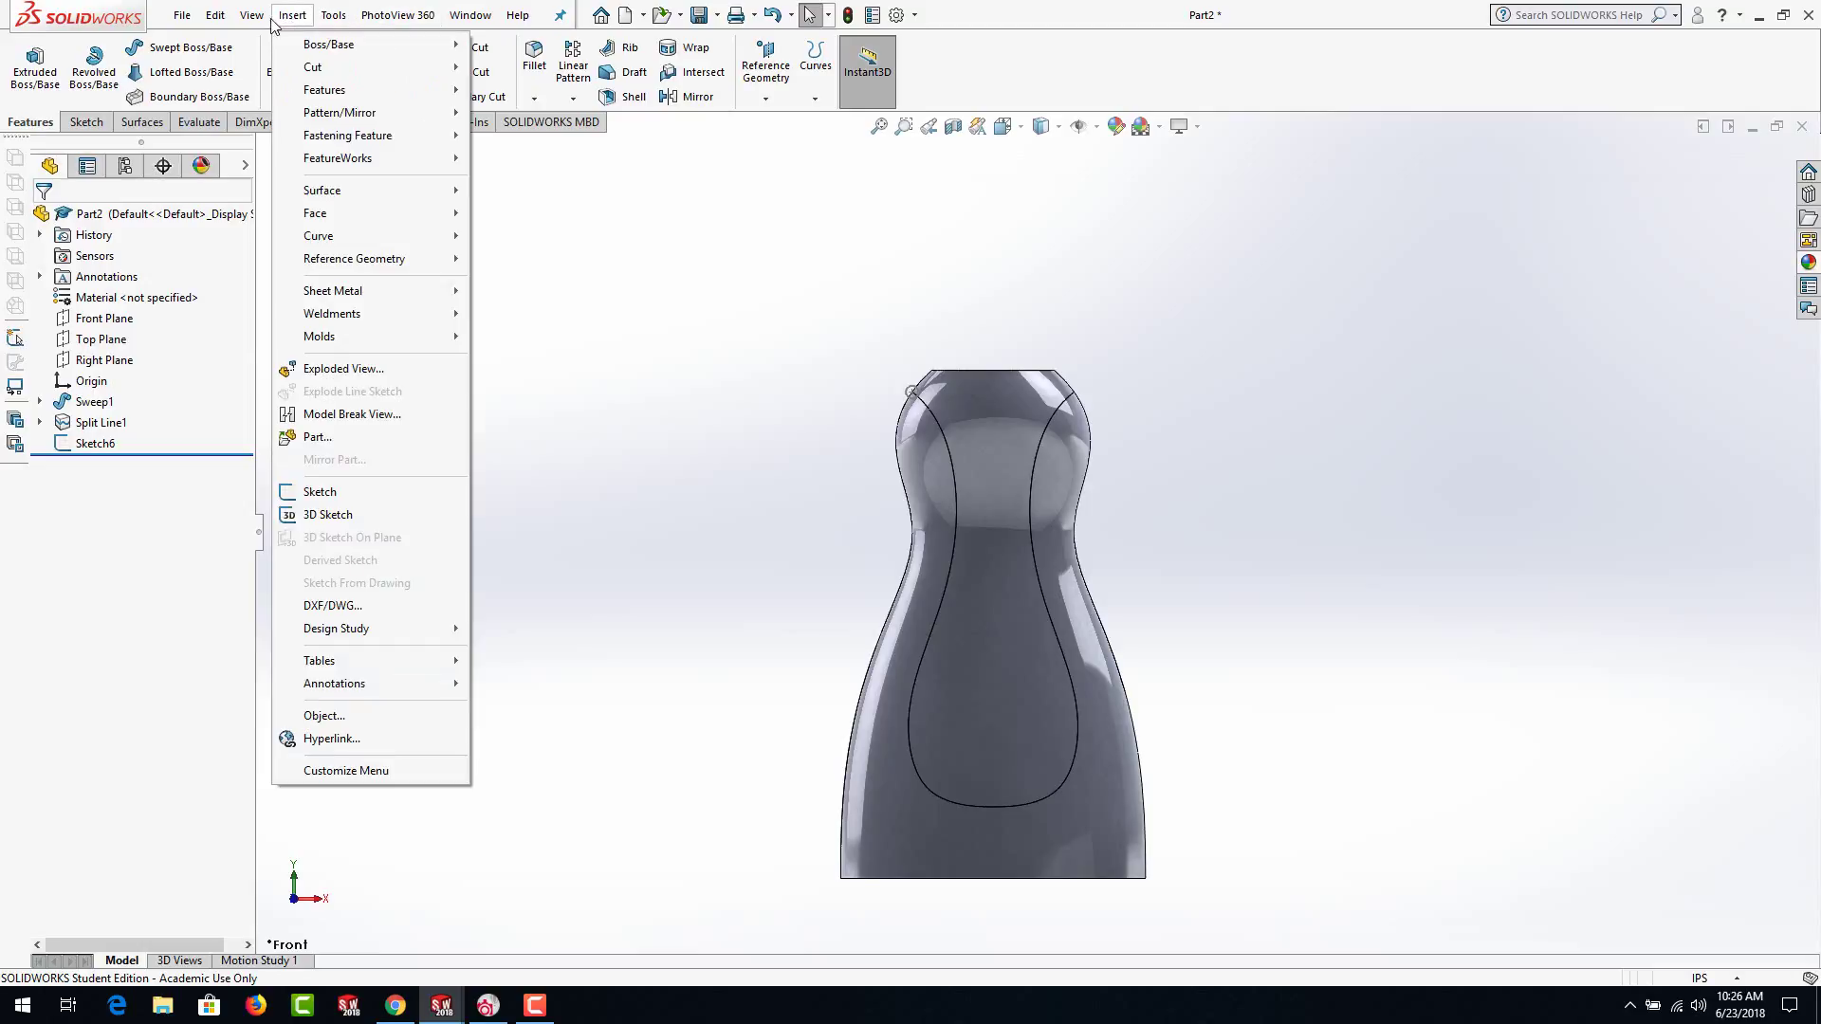
left_click(172, 54)
left_click(172, 55)
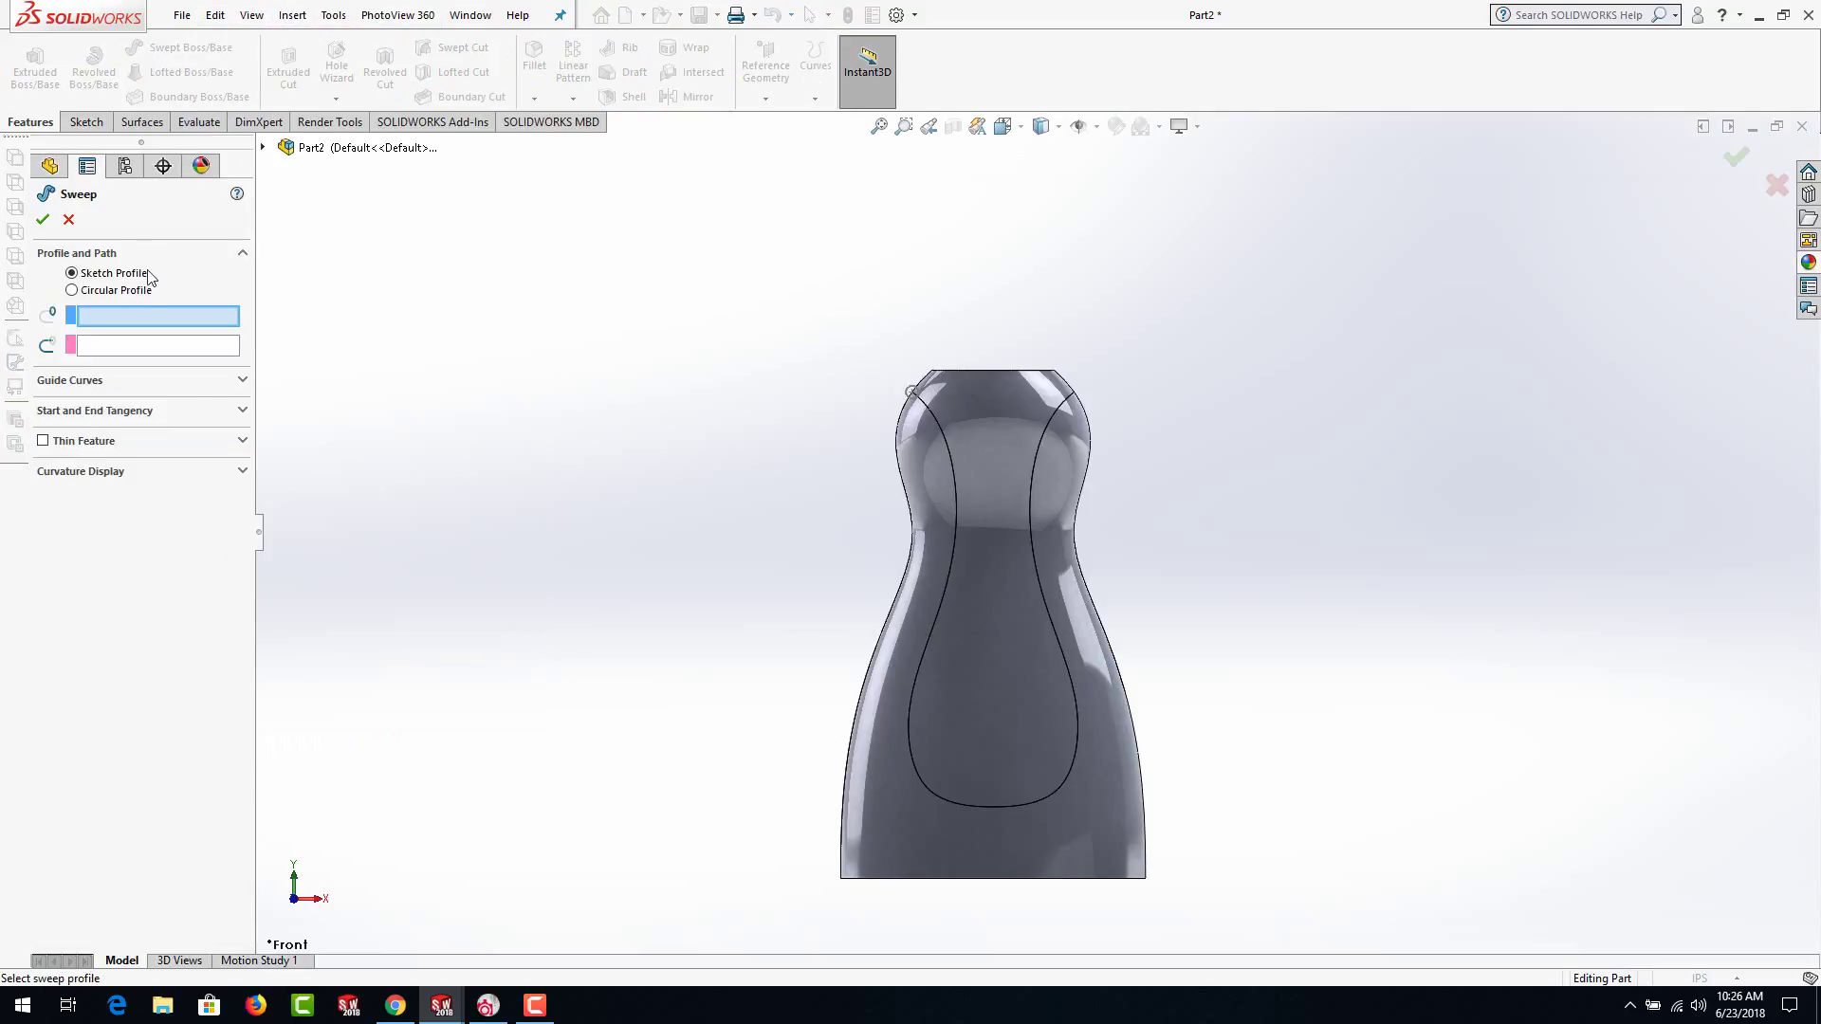
left_click(909, 393)
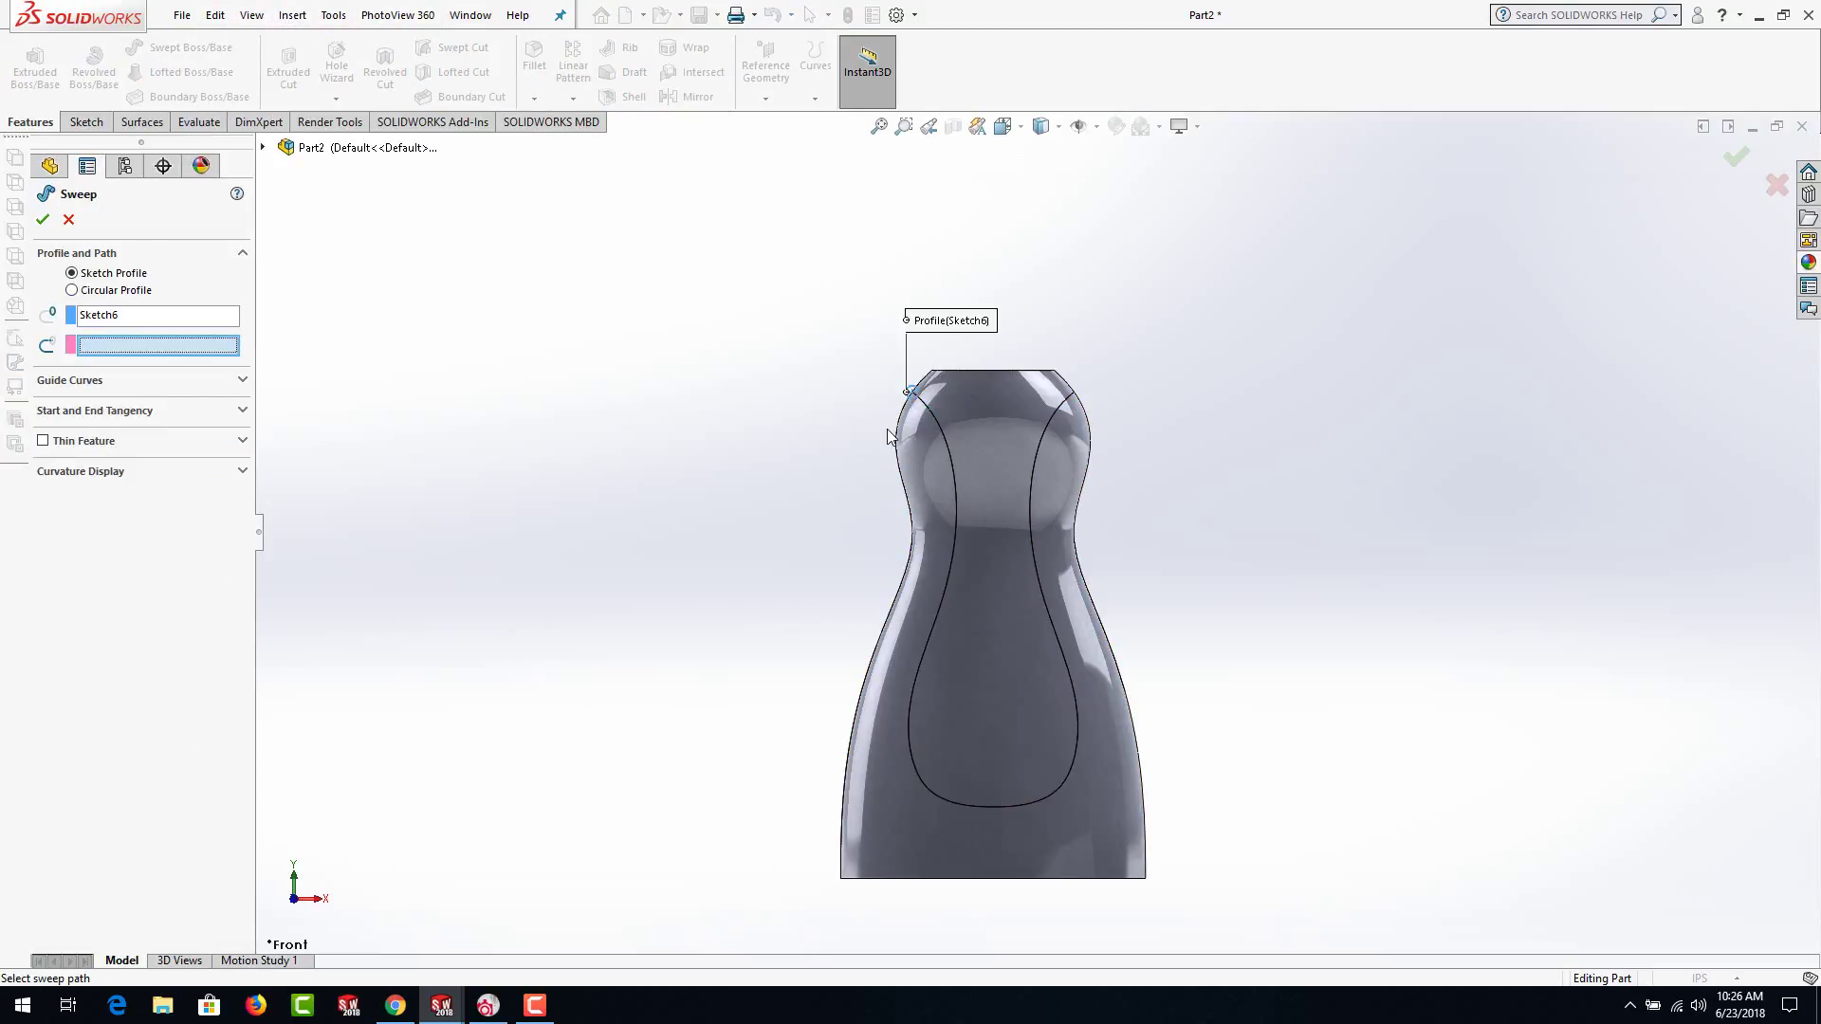
left_click(948, 453)
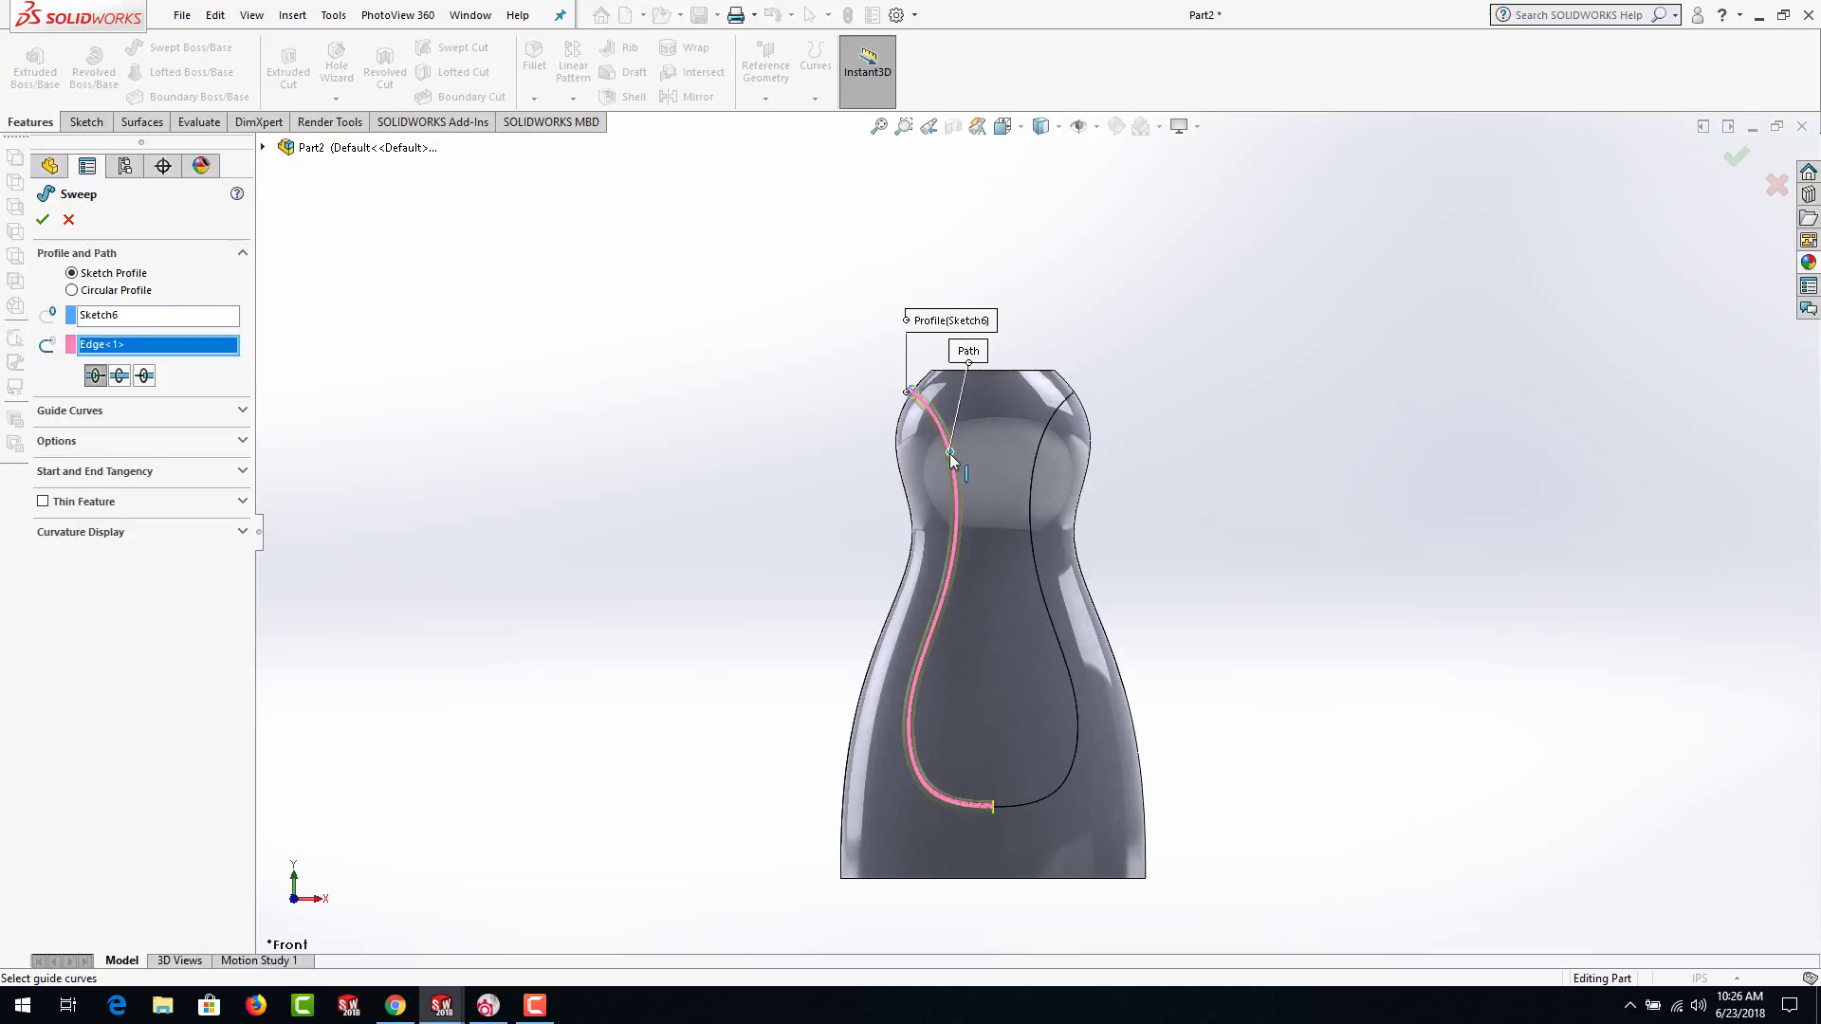
middle_click_drag(885, 652, 1100, 793)
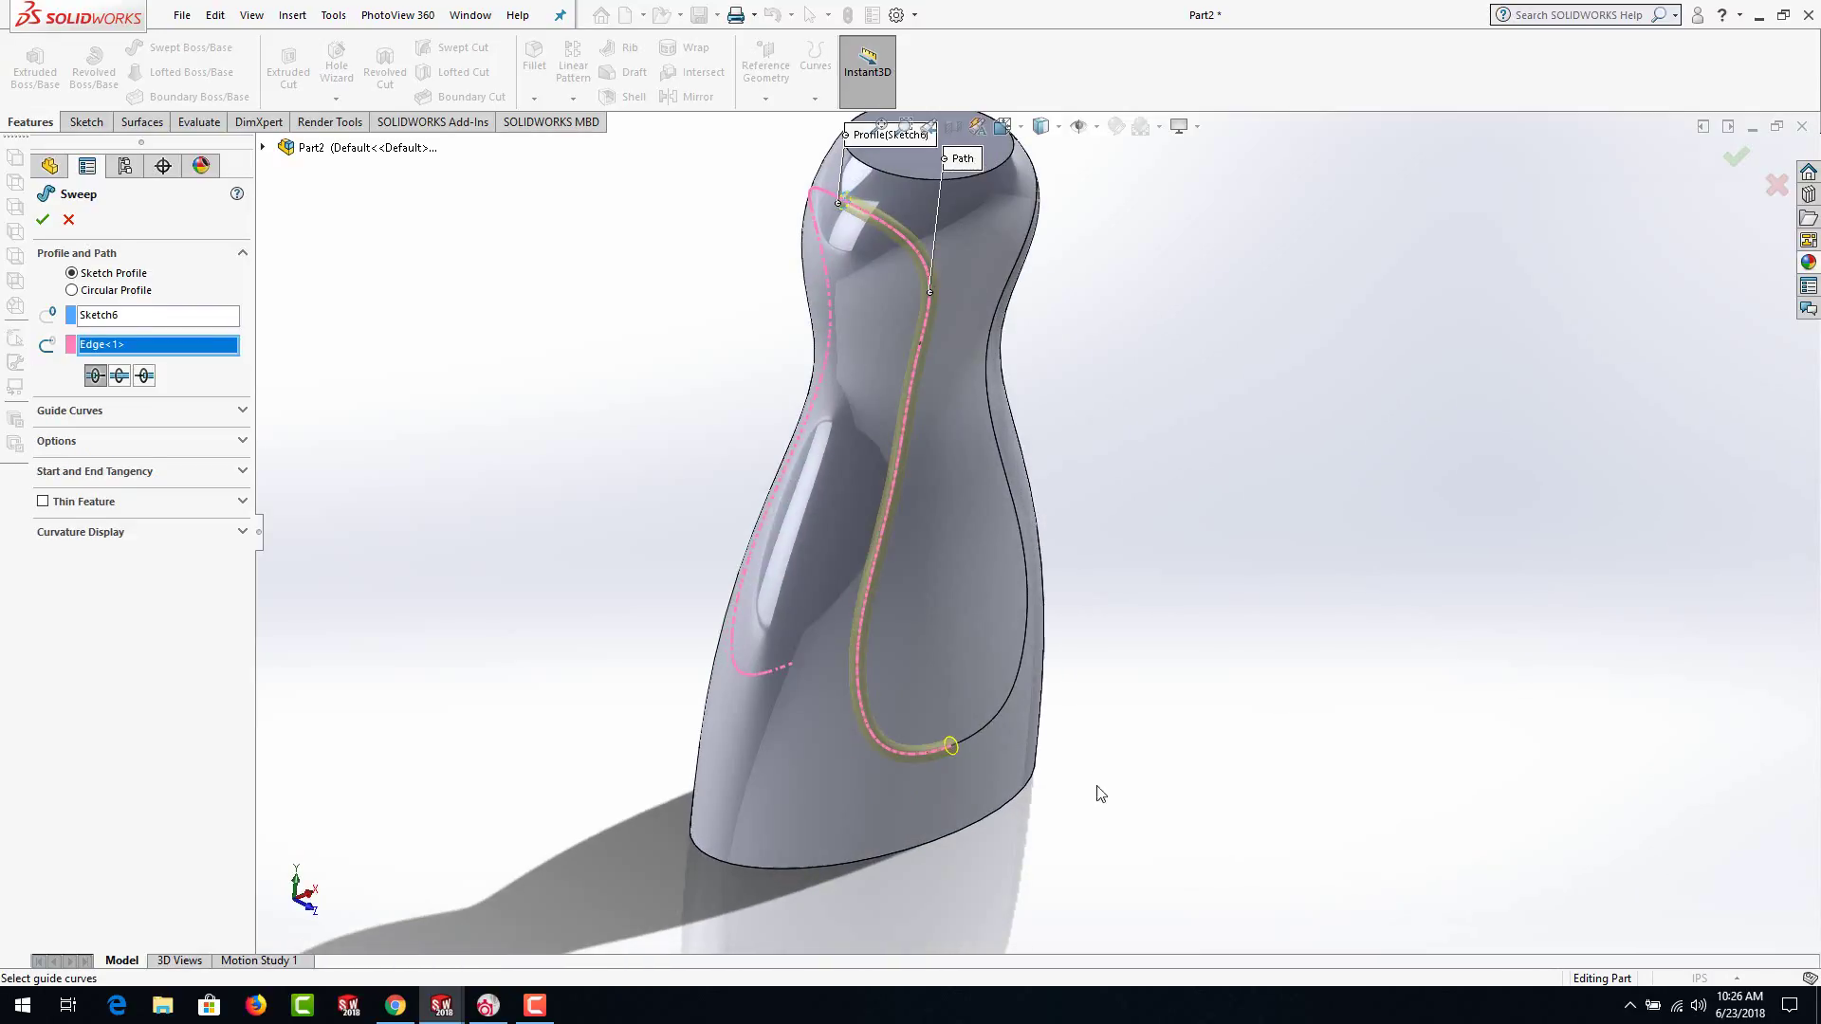
Make the sweep bidirectional with tangent propagation and merged tangent faces, and create it as a raised bead around the bottle
left_click(120, 378)
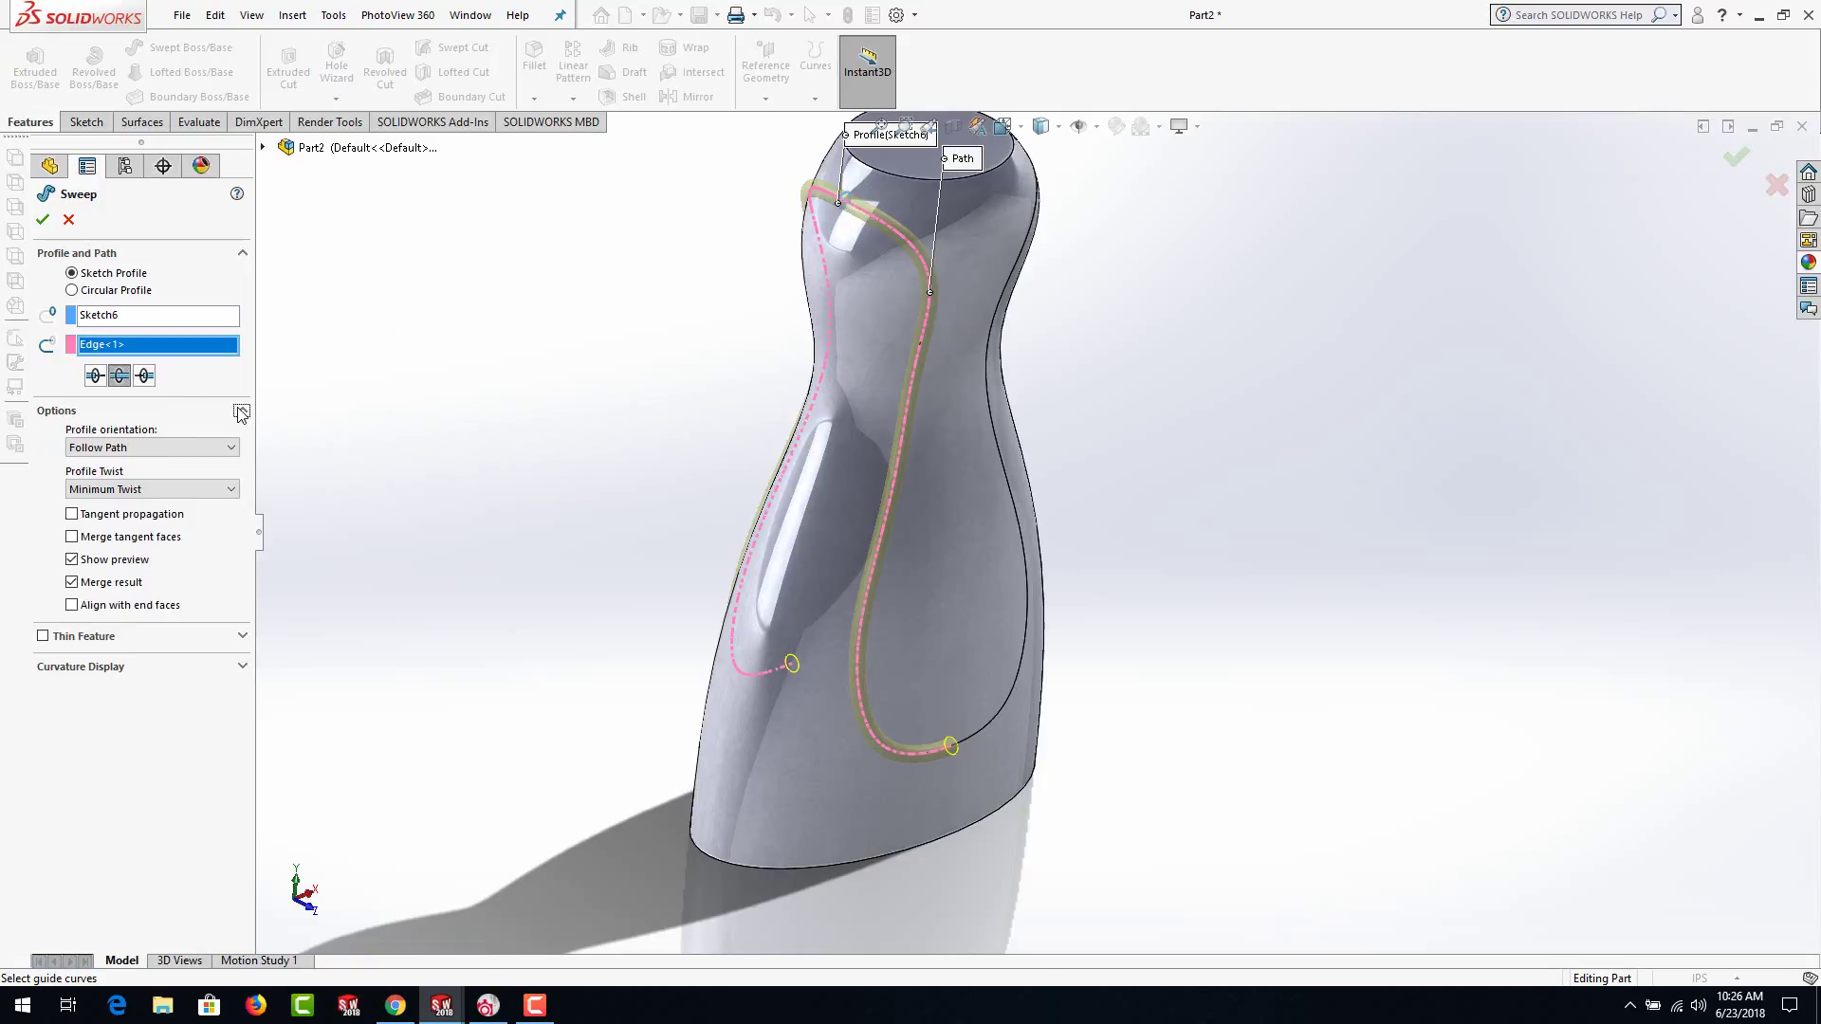
left_click(72, 515)
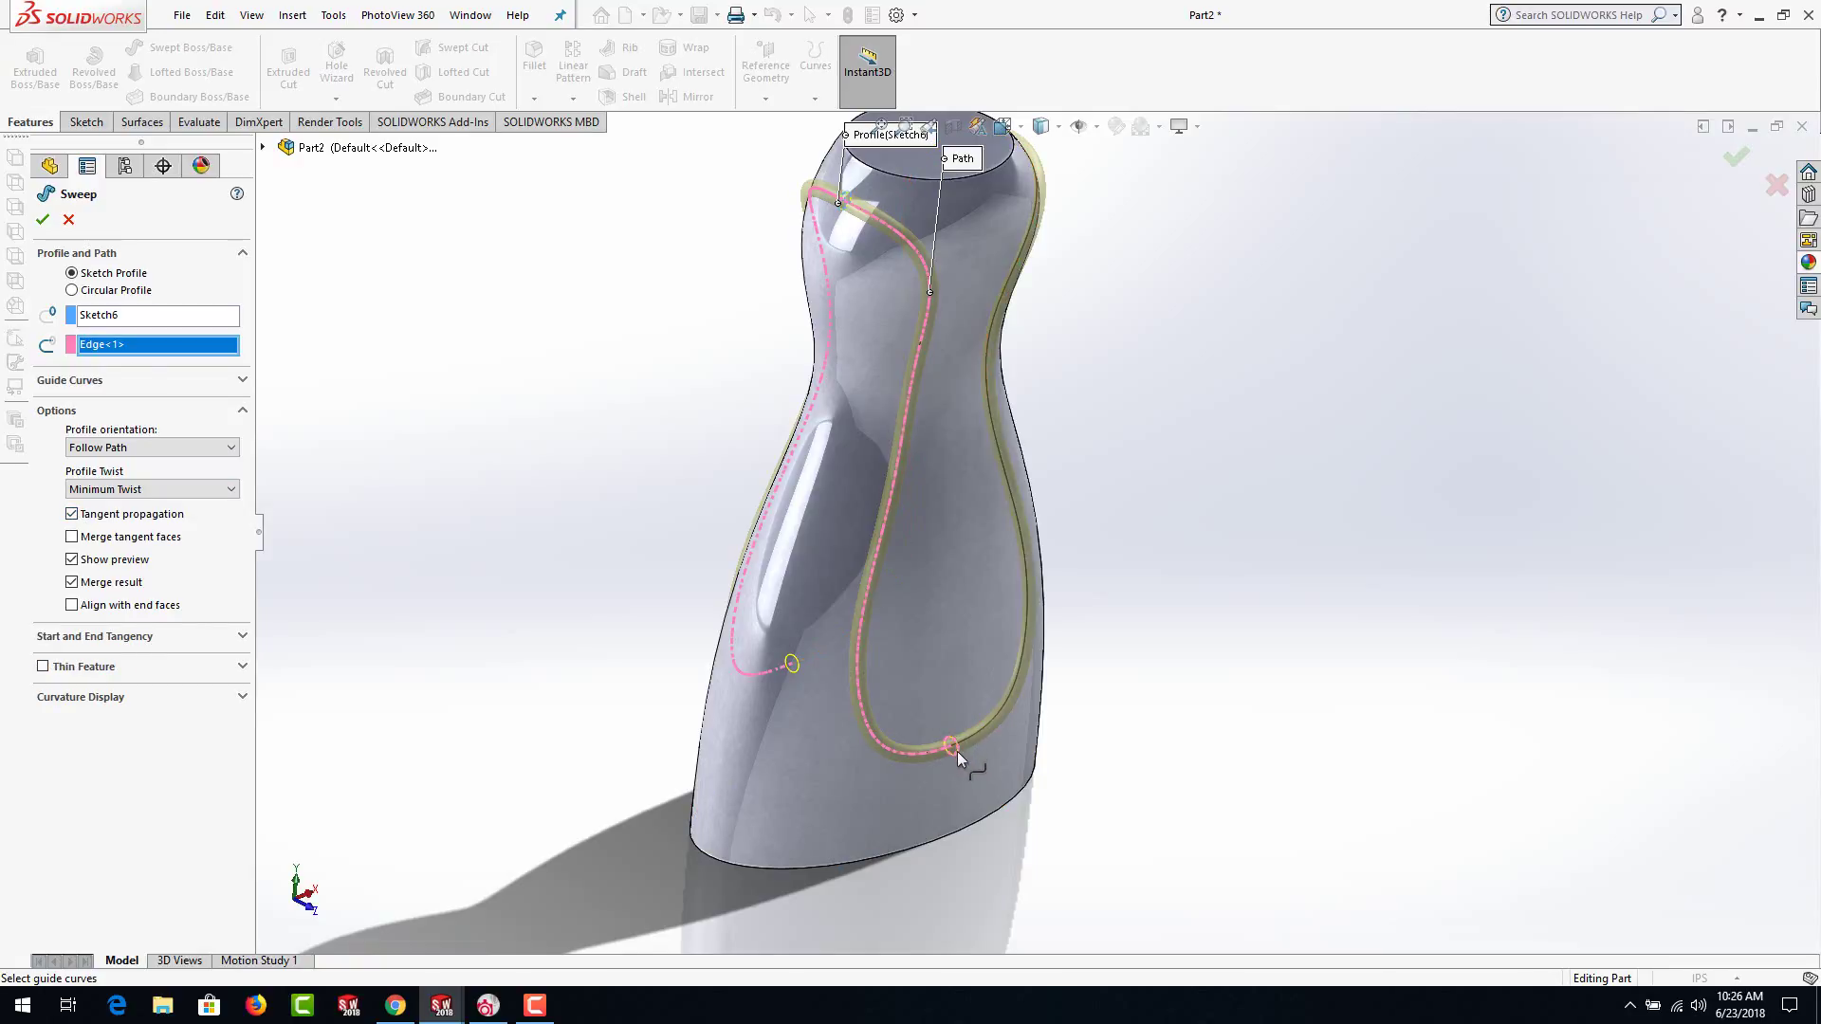
left_click(80, 536)
left_click(44, 221)
middle_click_drag(925, 829, 730, 799)
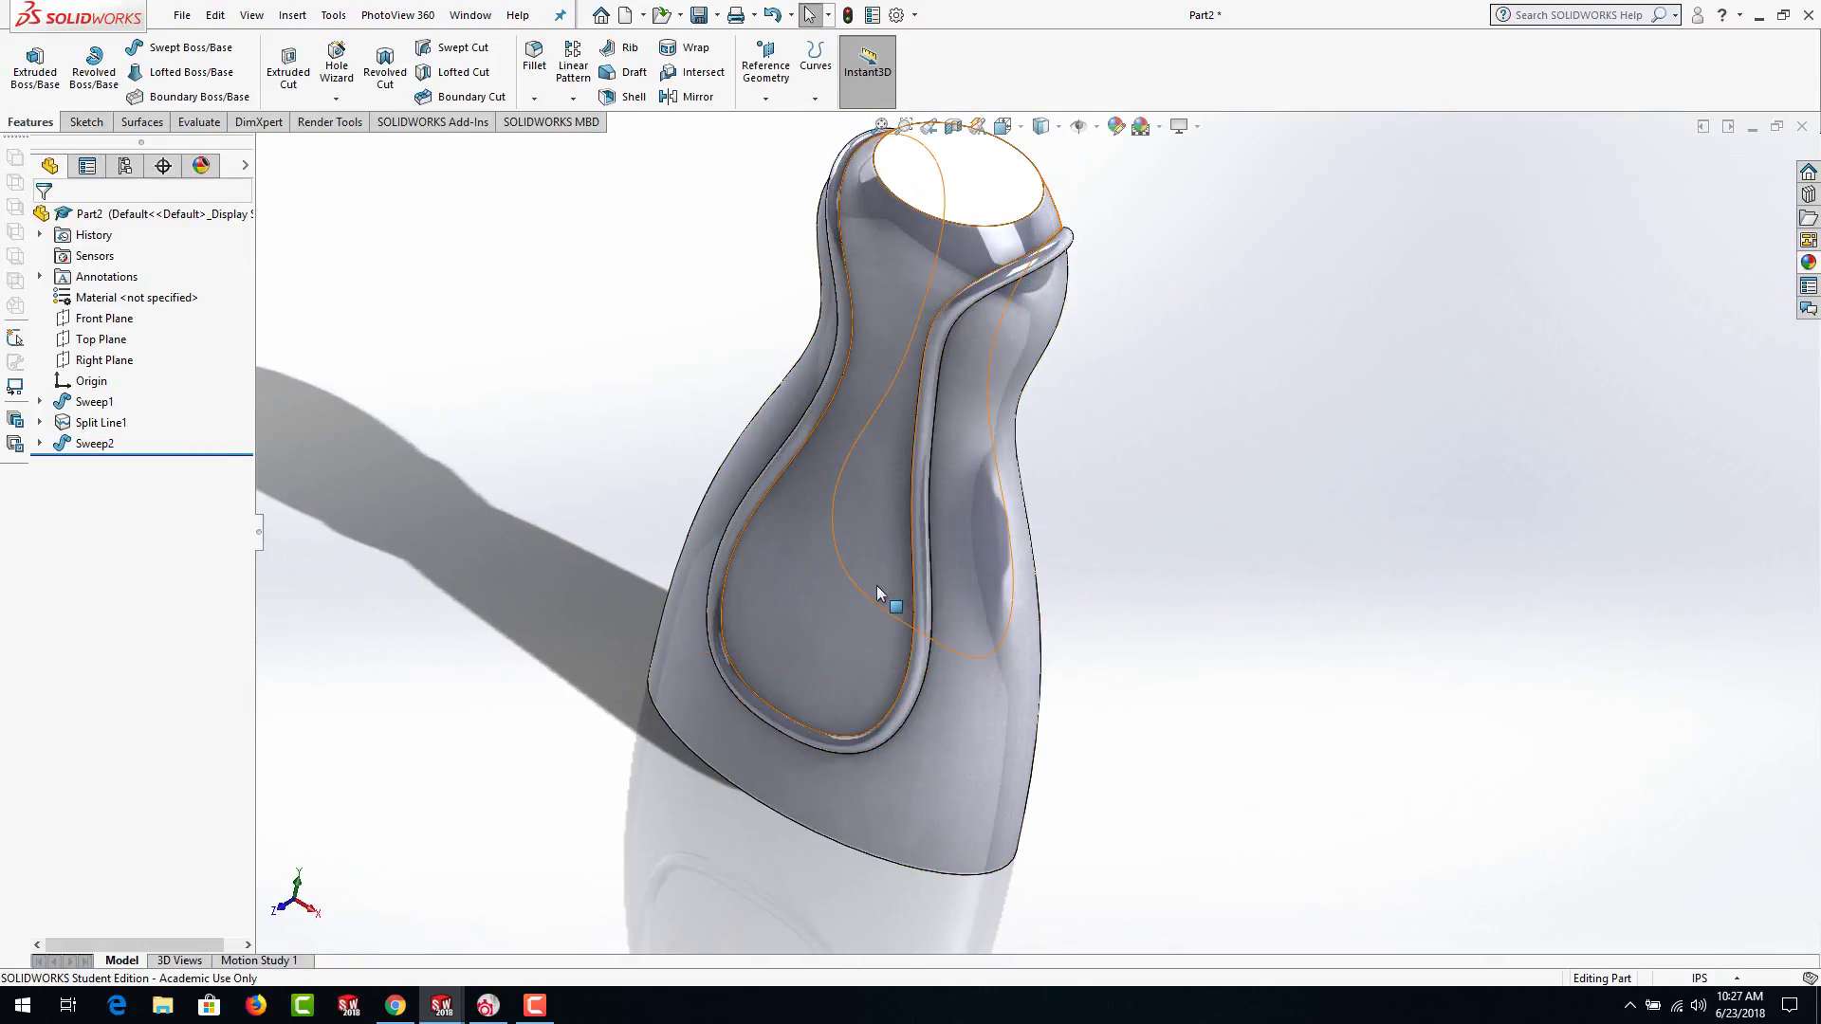
Fillet the swept bead's face with a symmetric 0.10 in radius and a Curvature Continuous profile
left_click(534, 57)
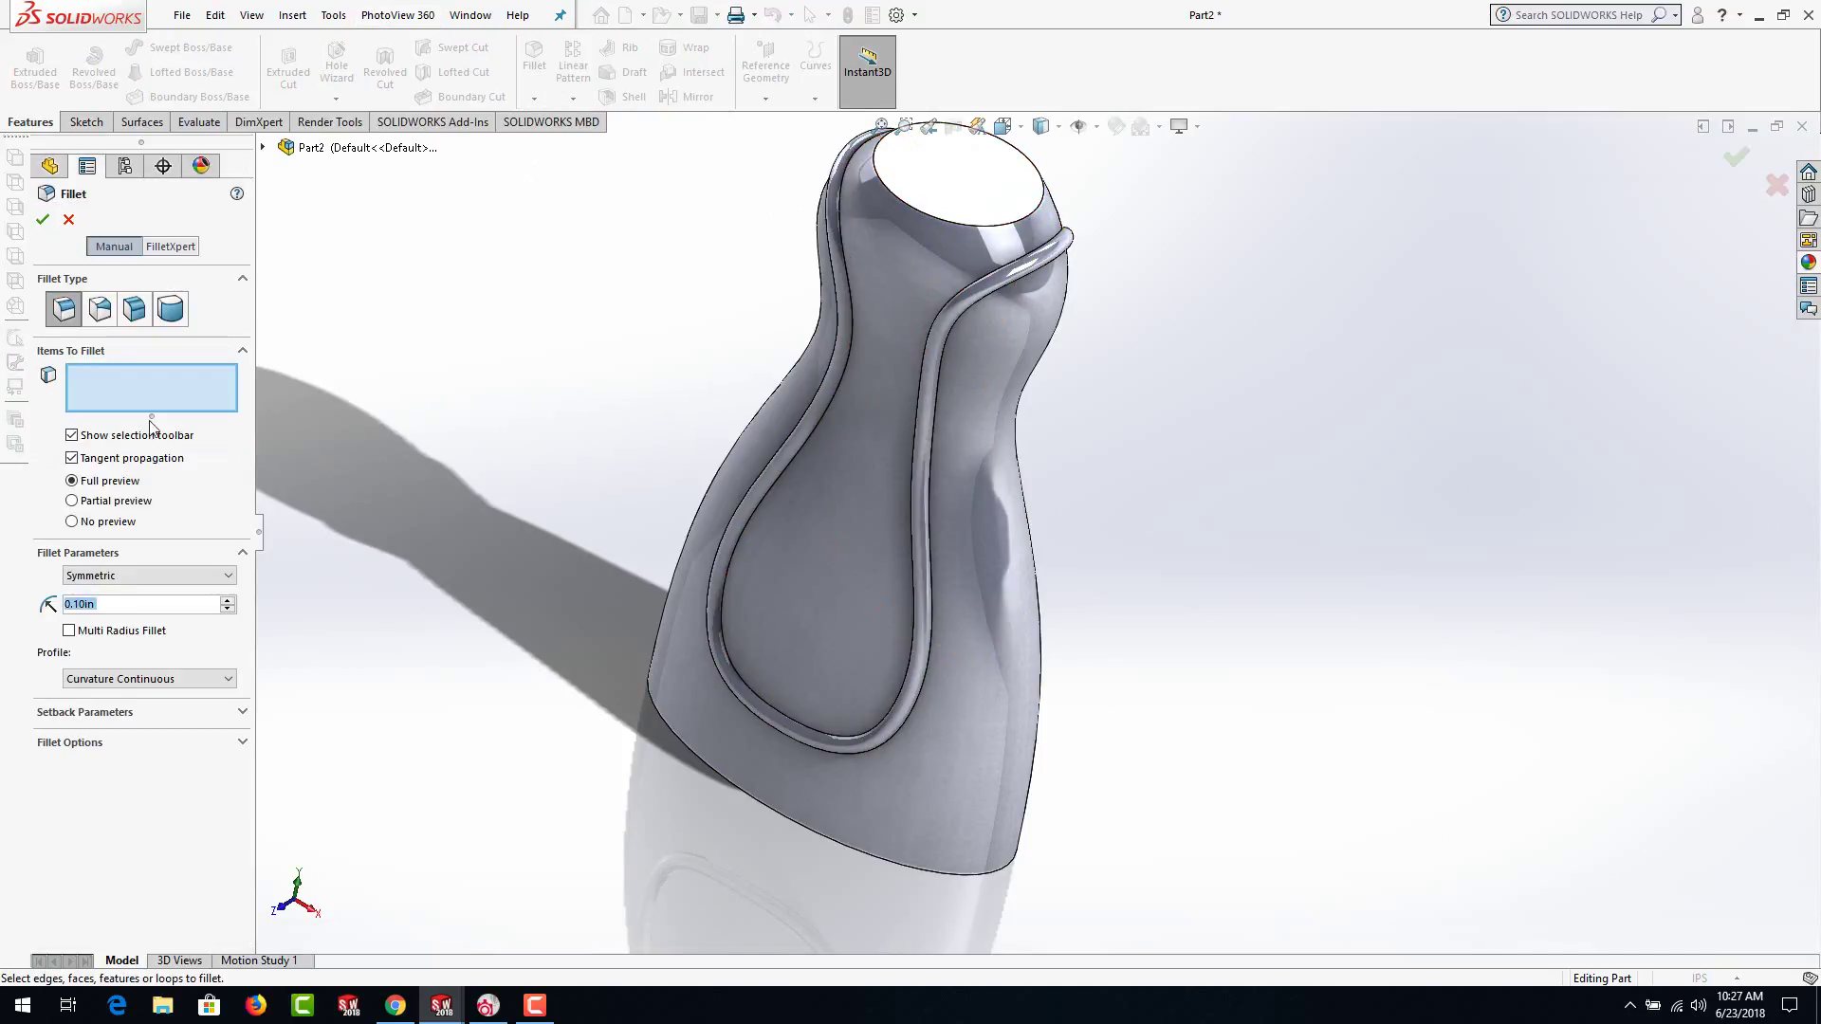
left_click(106, 679)
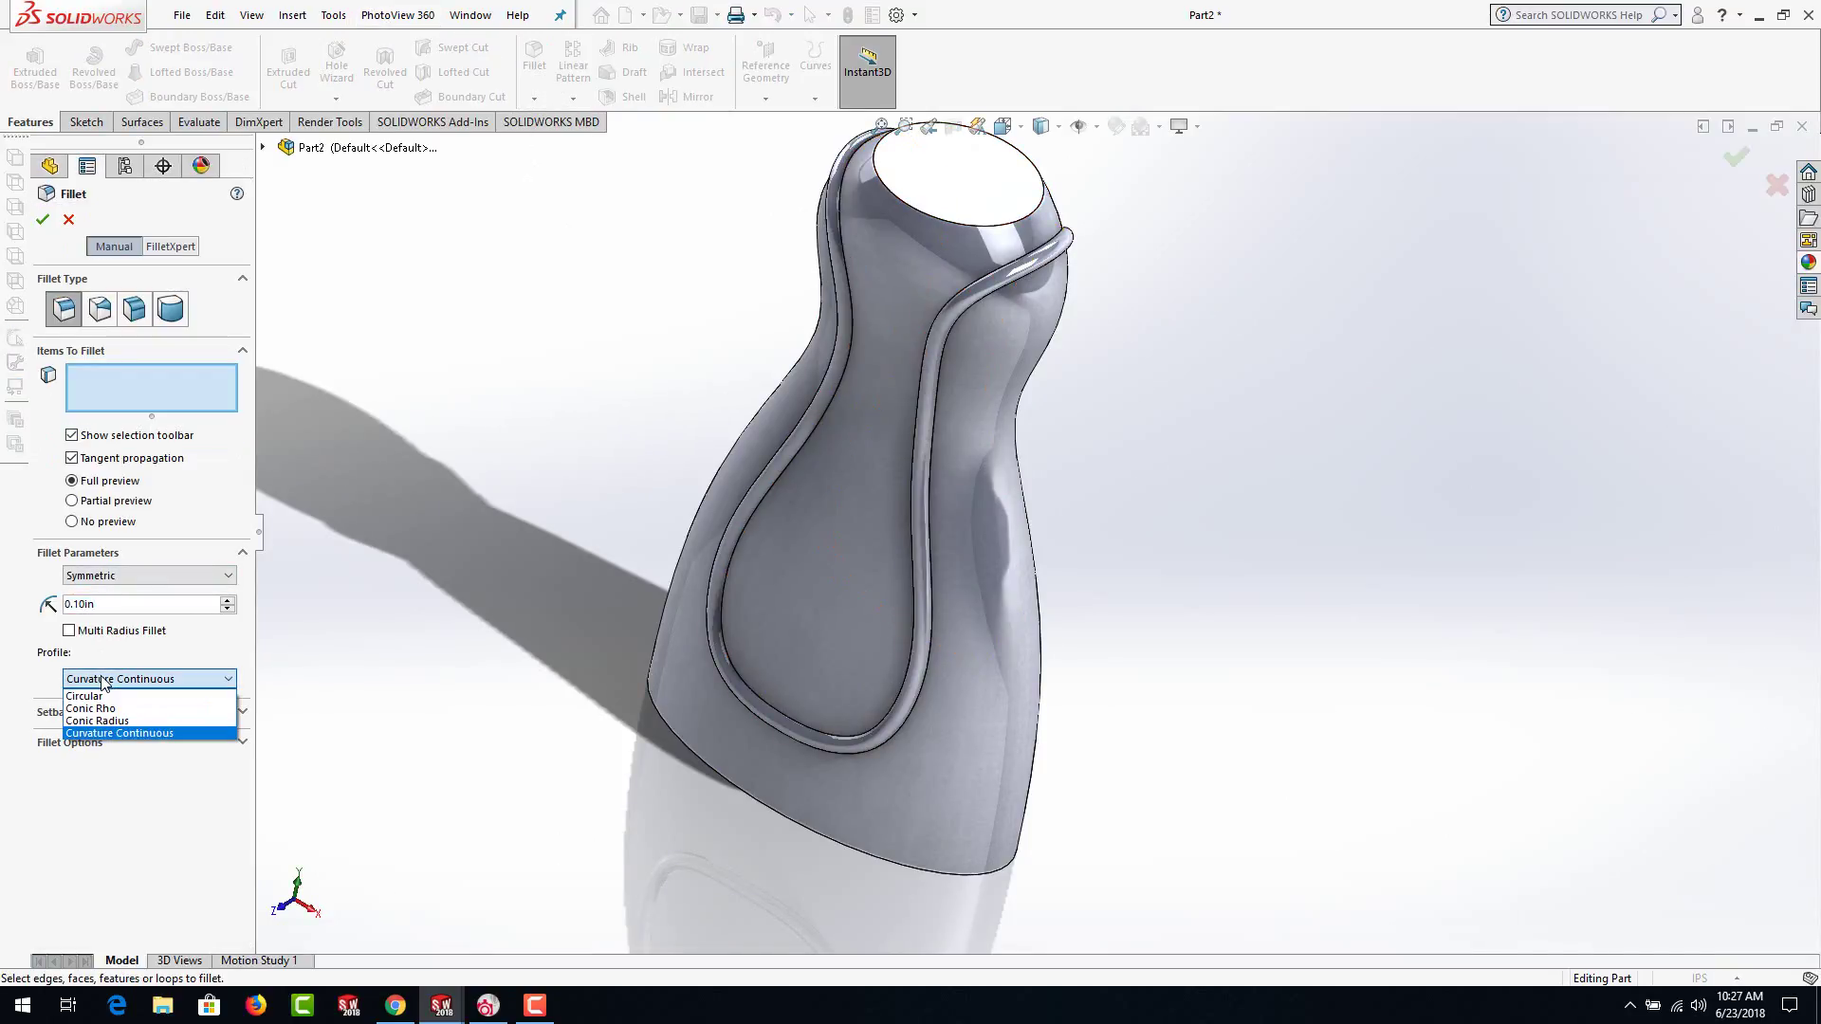
left_click(100, 734)
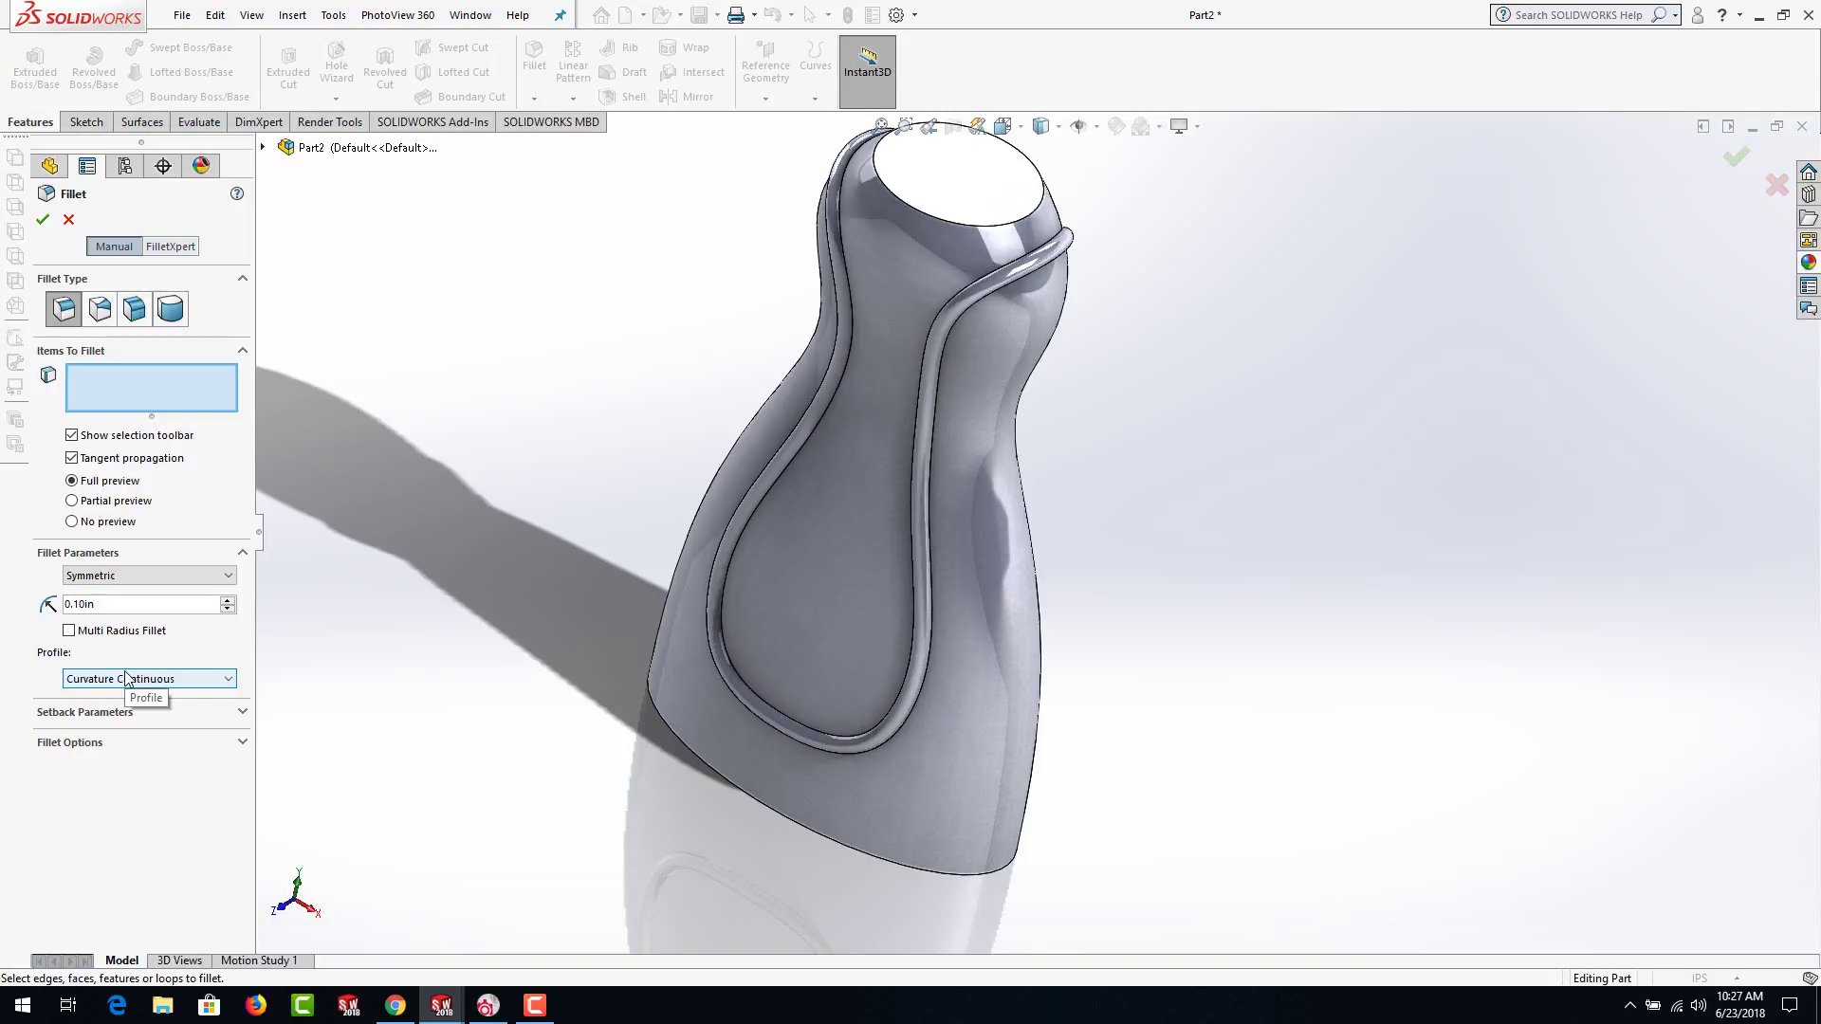
middle_click_drag(562, 559, 607, 389)
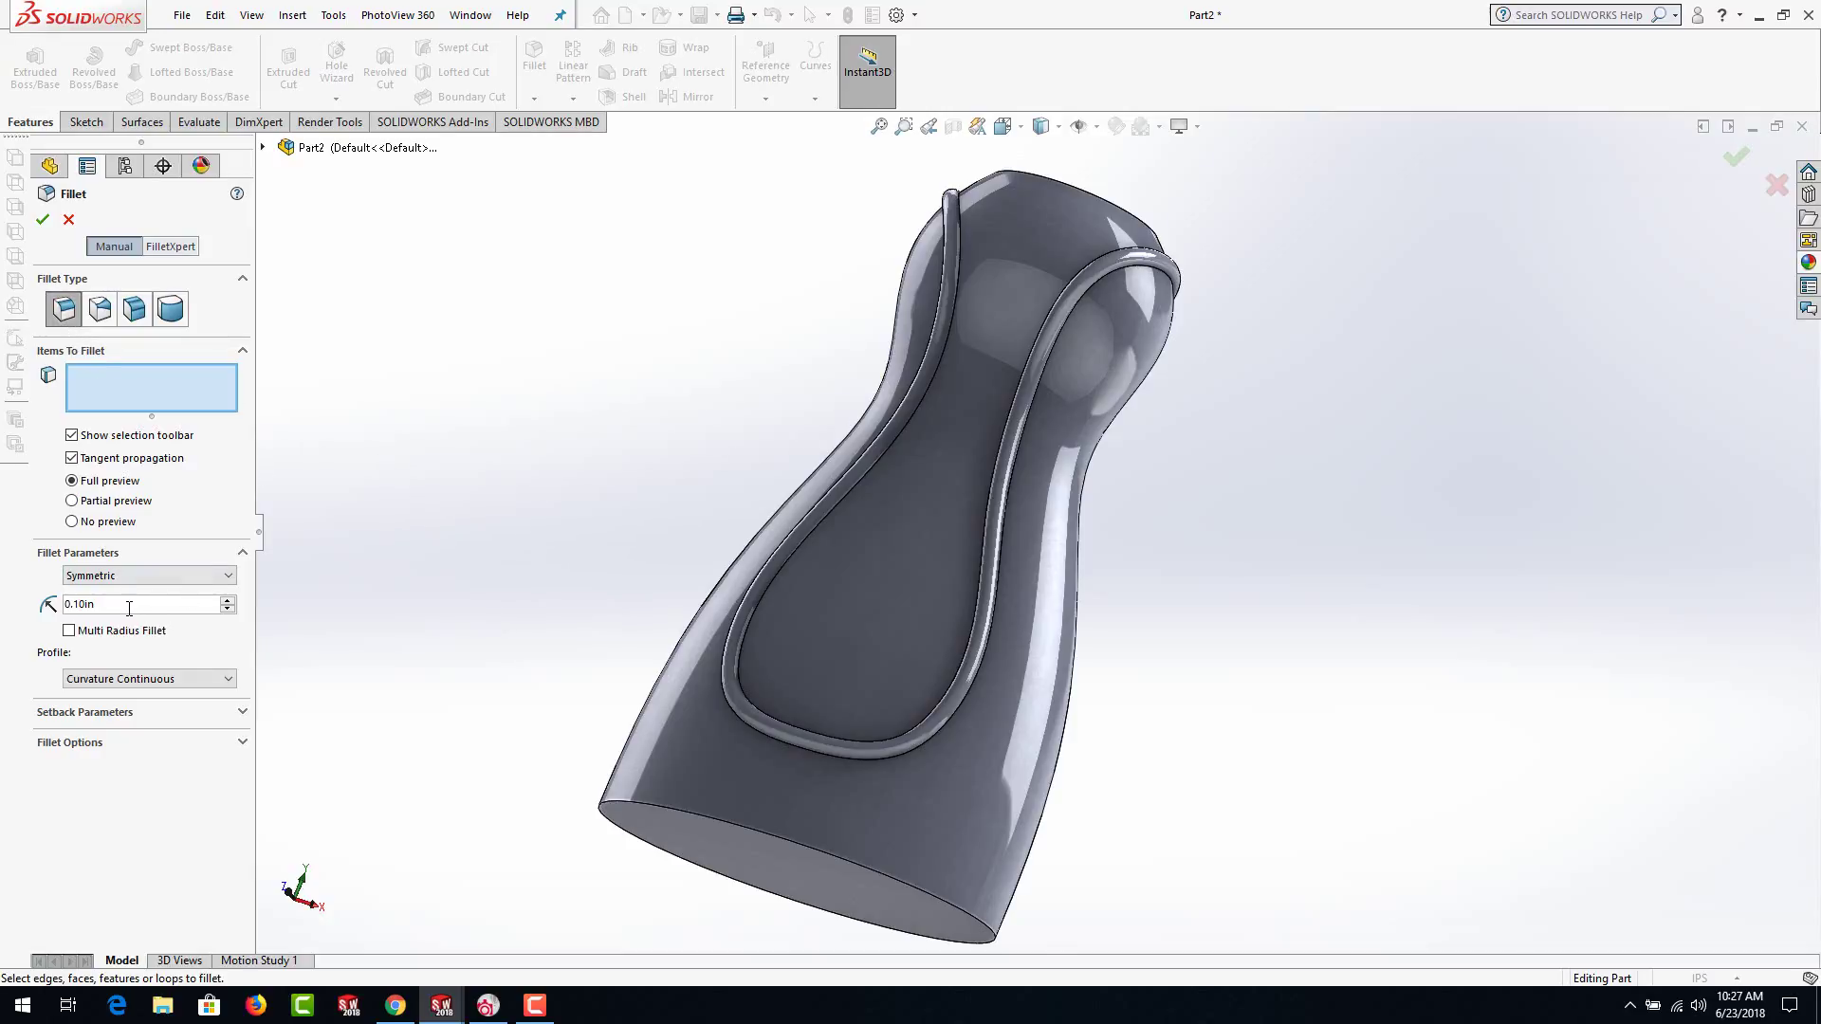
left_click(810, 741)
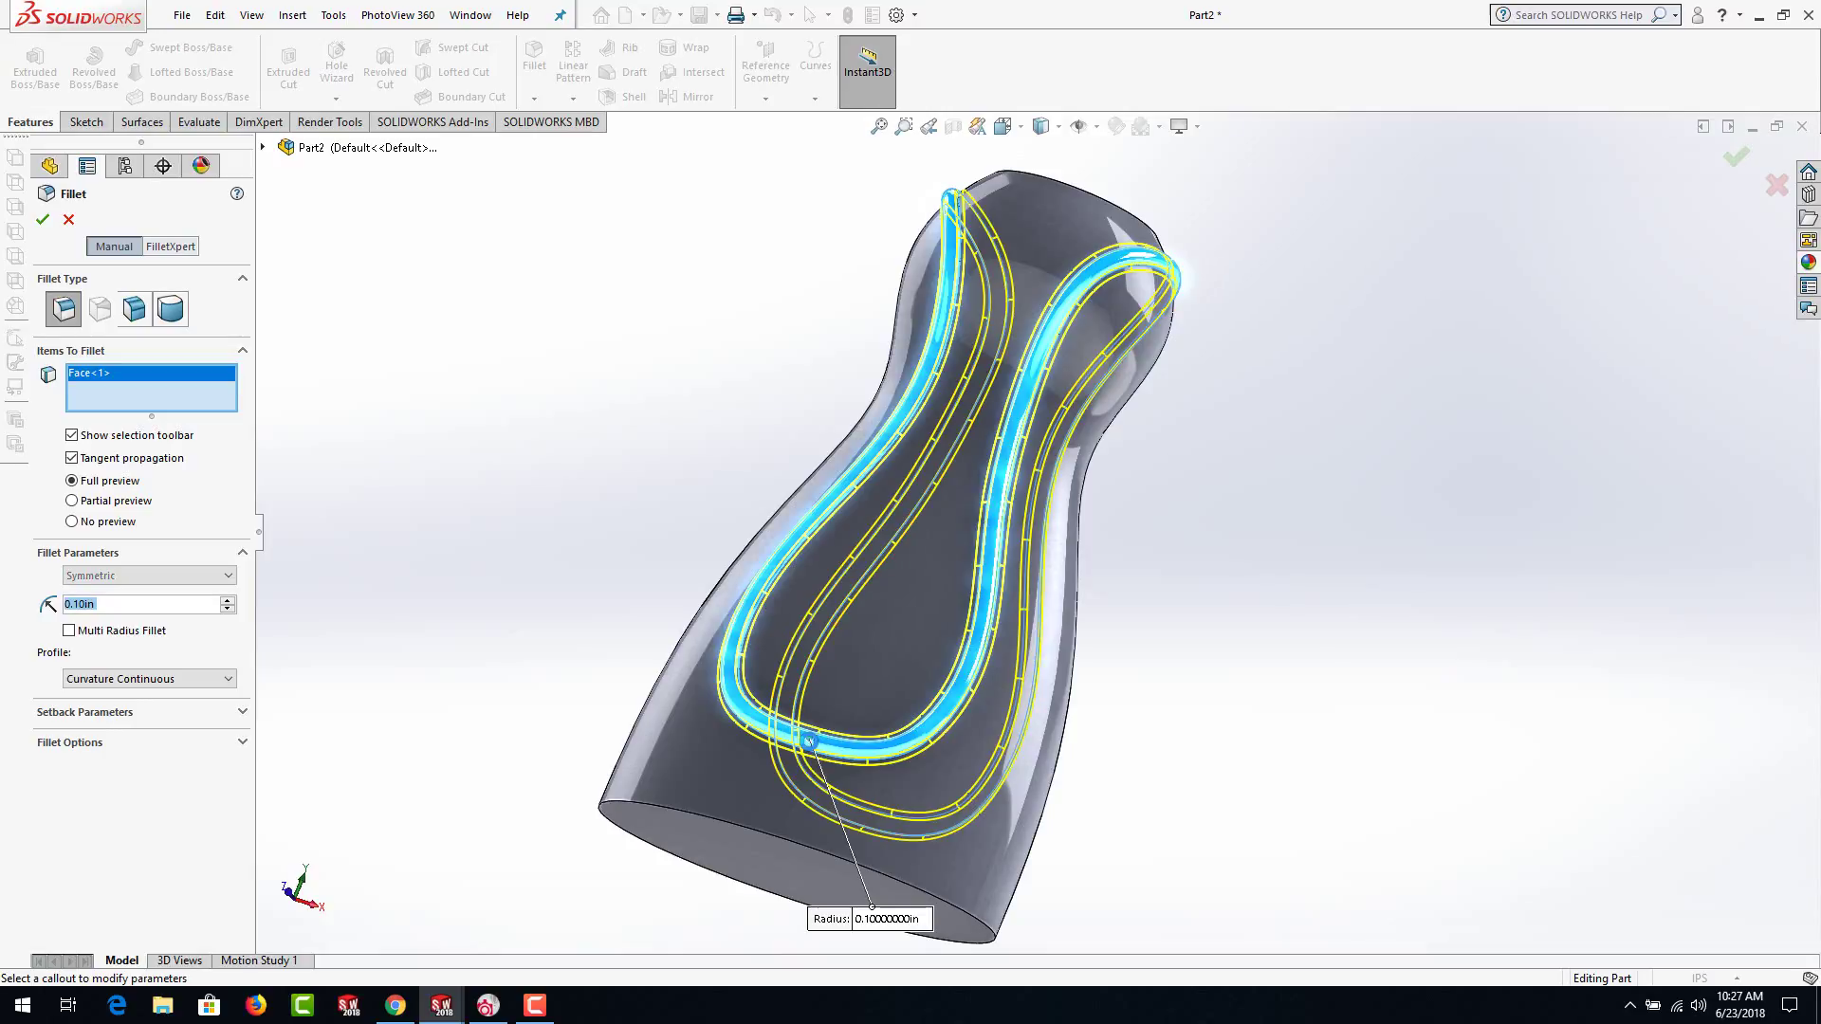
middle_click_drag(1124, 440, 1137, 527)
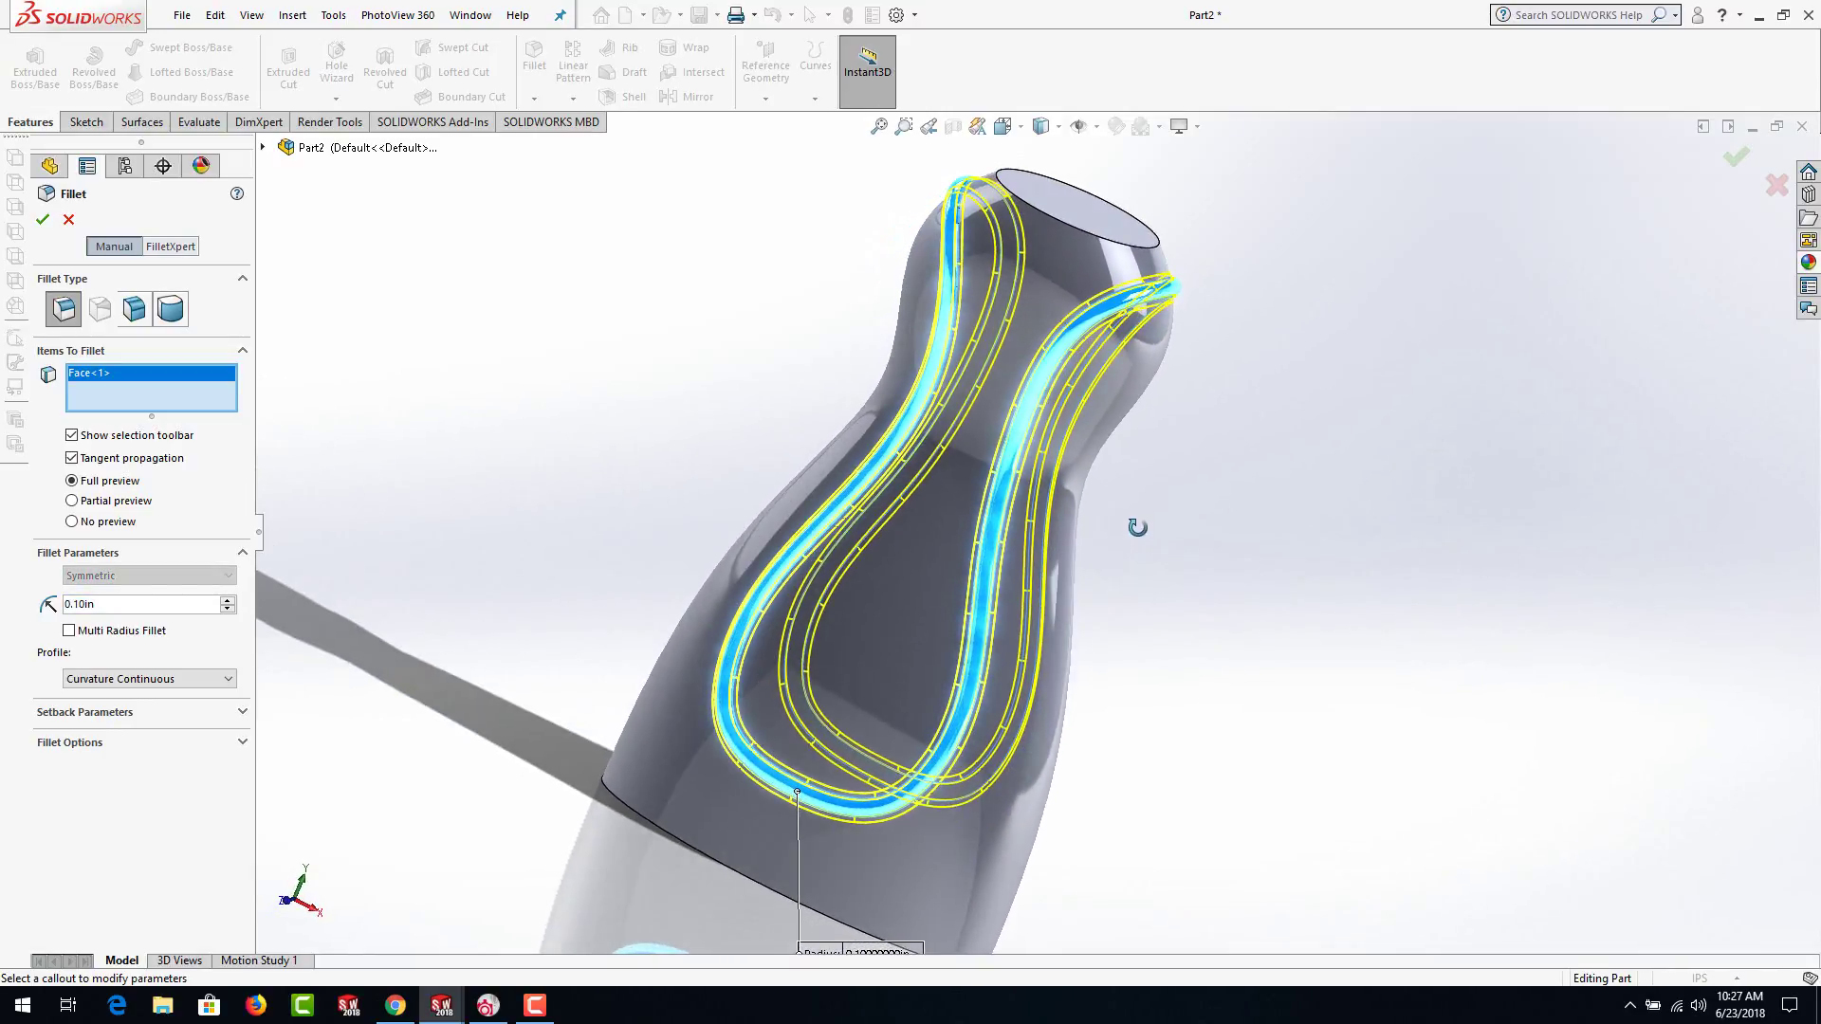
left_click(42, 219)
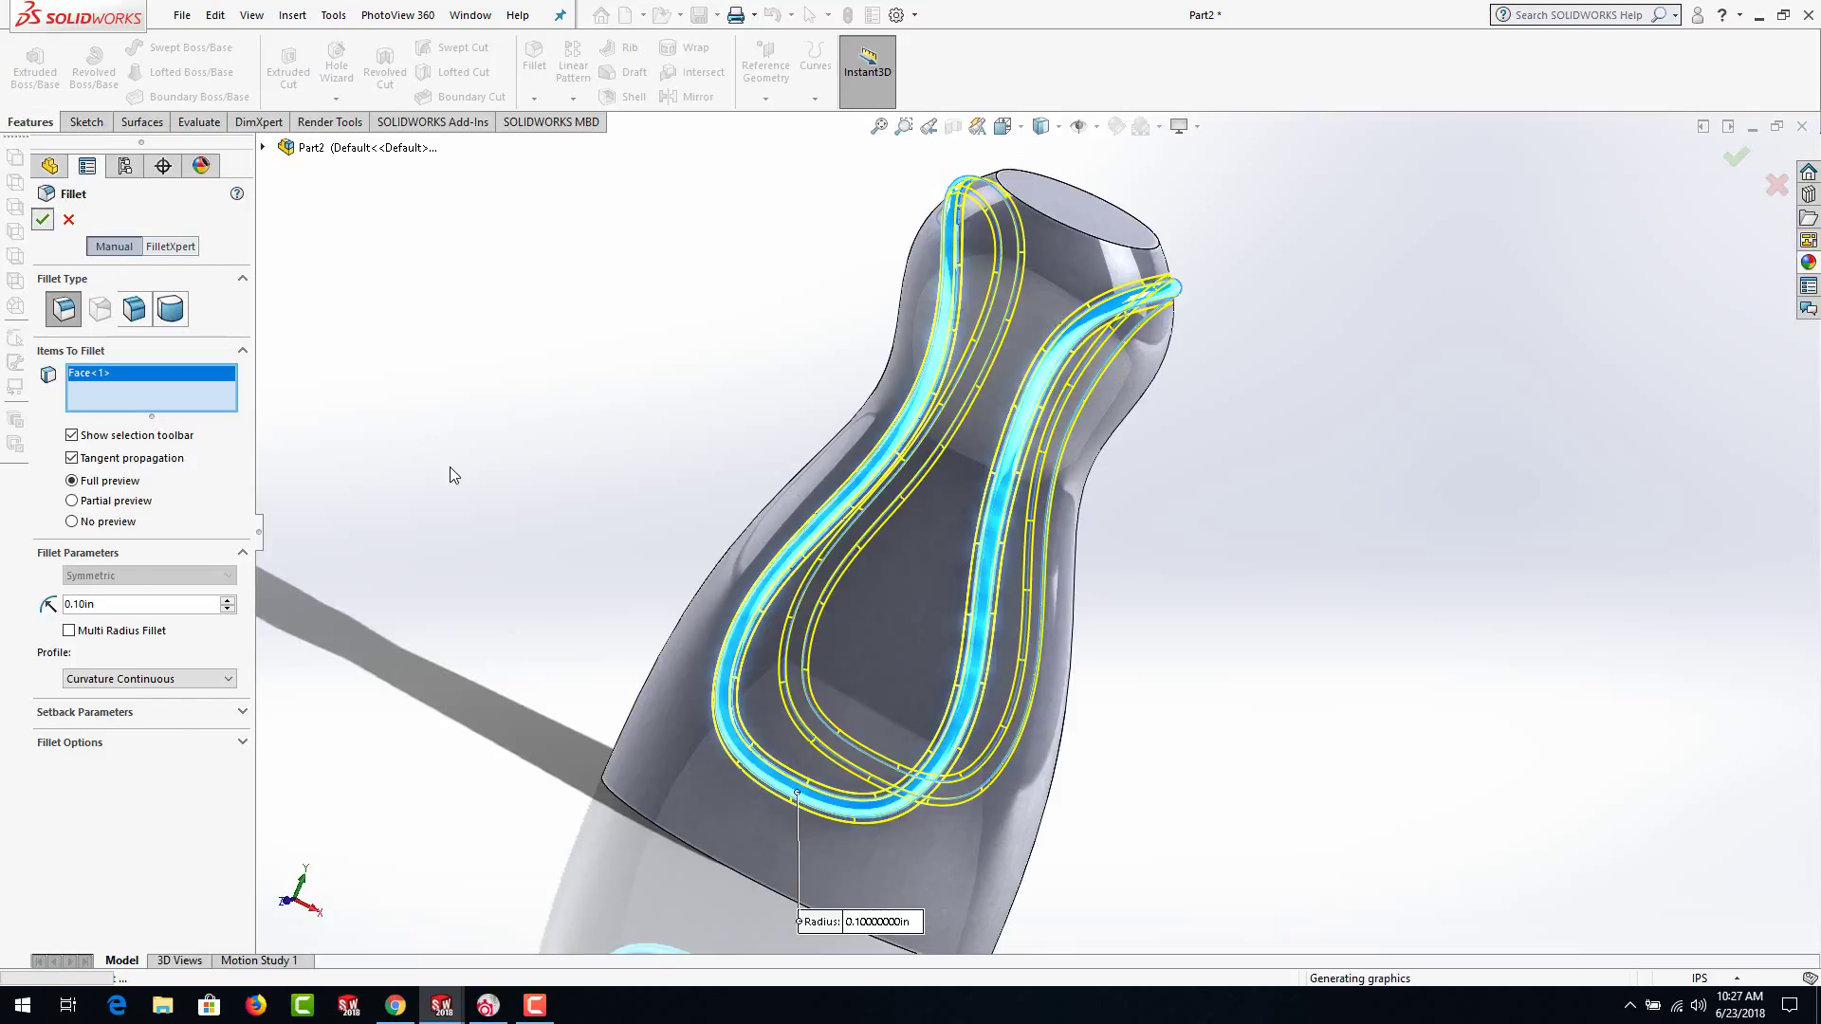
Start a variable size fillet on the bottle's bottom edge and set the radius at its start point to 0.5 in
middle_click_drag(449, 470, 692, 878)
scroll(800, 732, "down", 3)
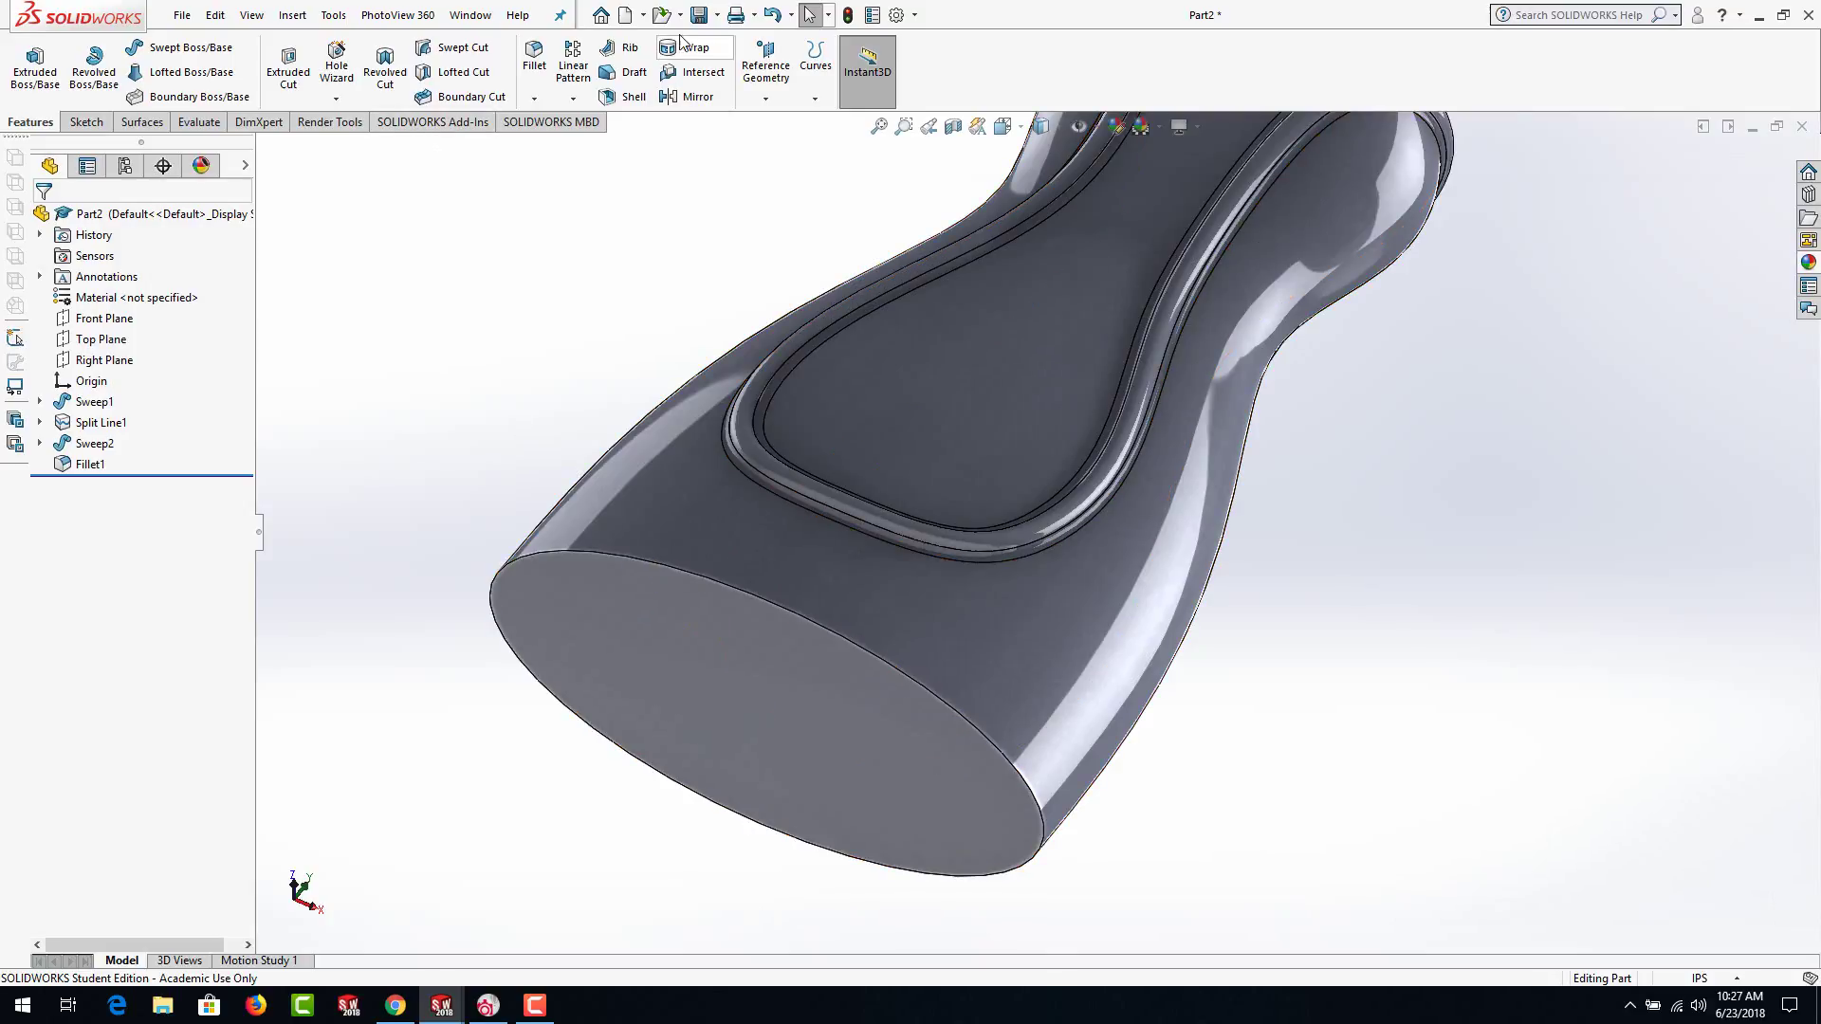
left_click(534, 57)
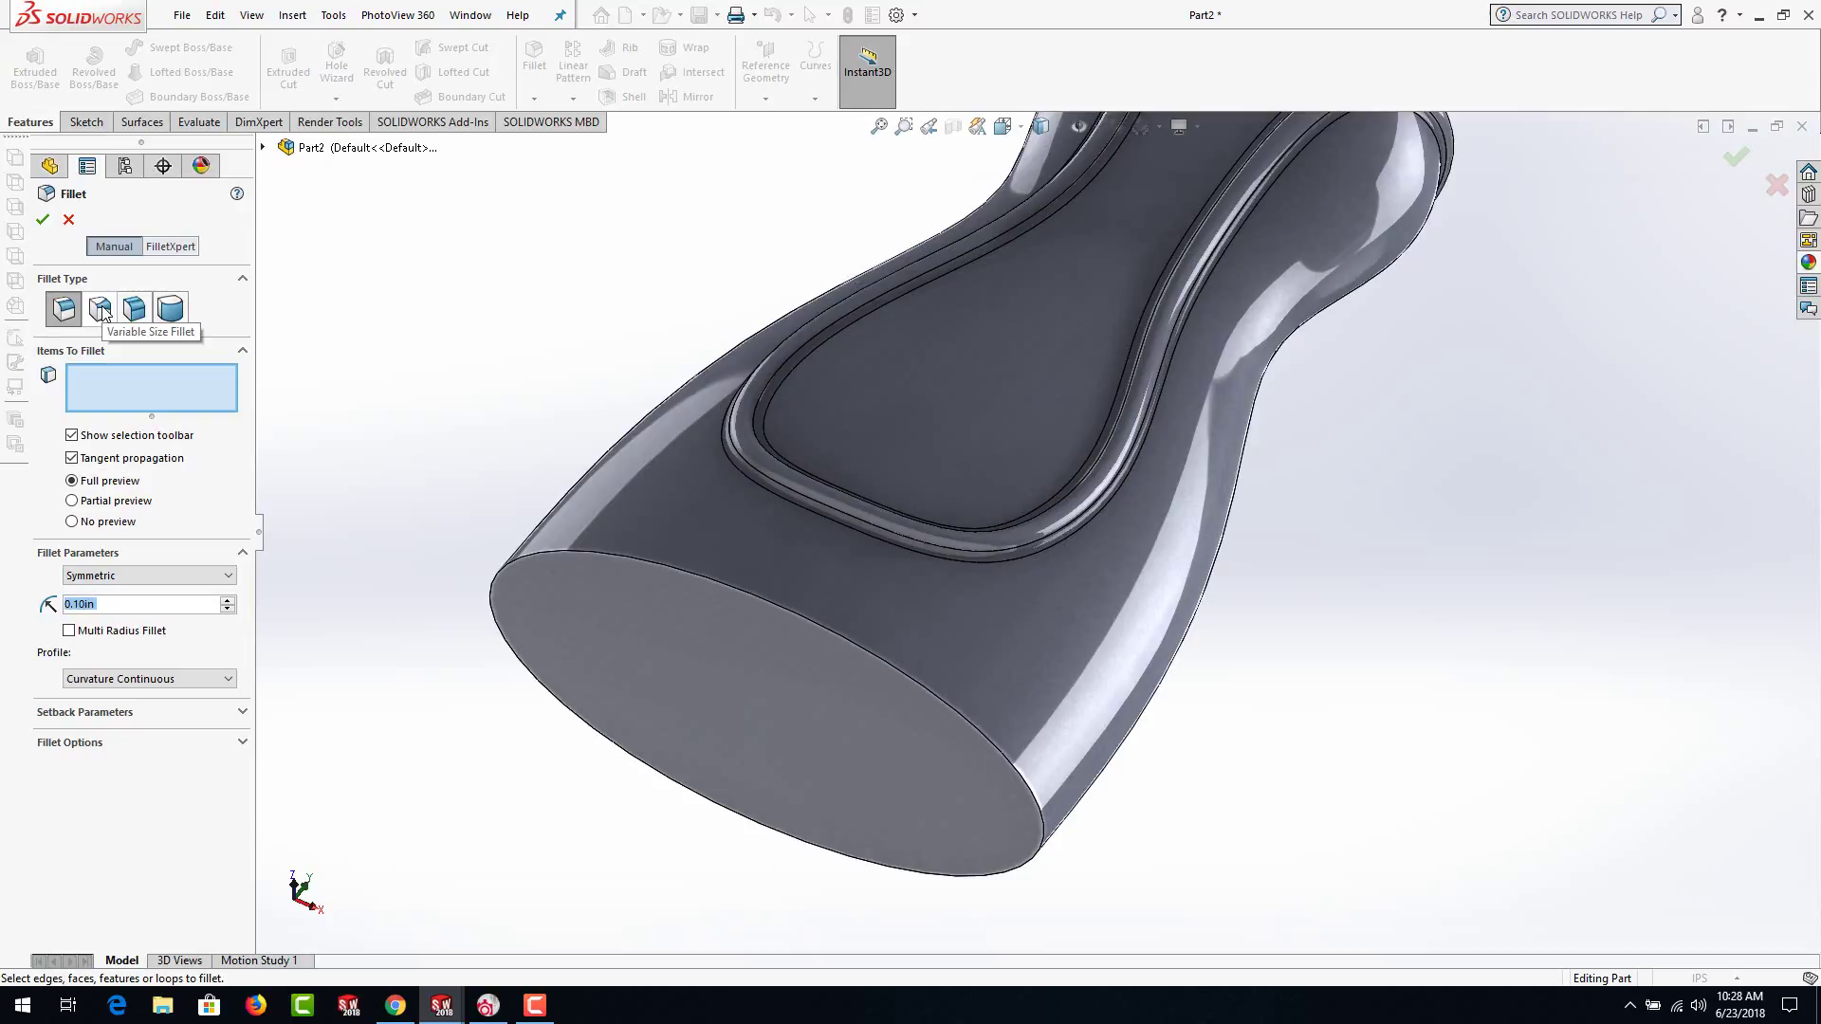
left_click(99, 309)
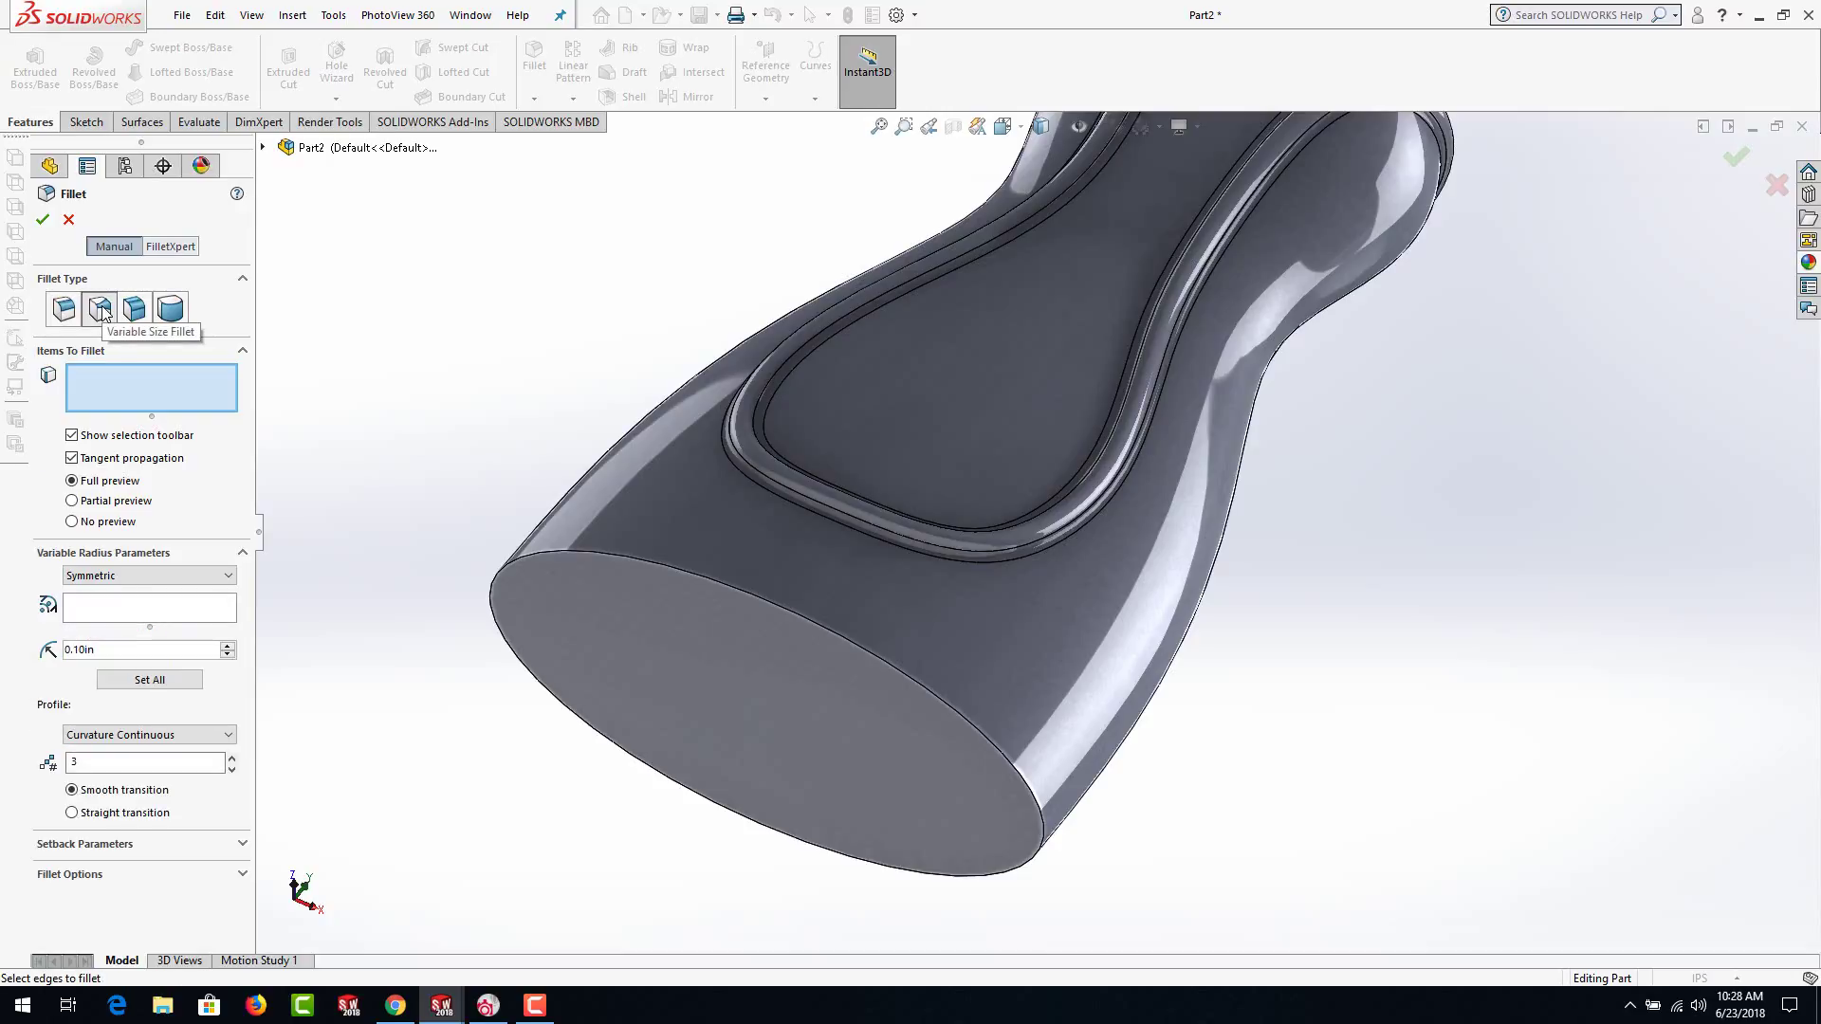
left_click(656, 566)
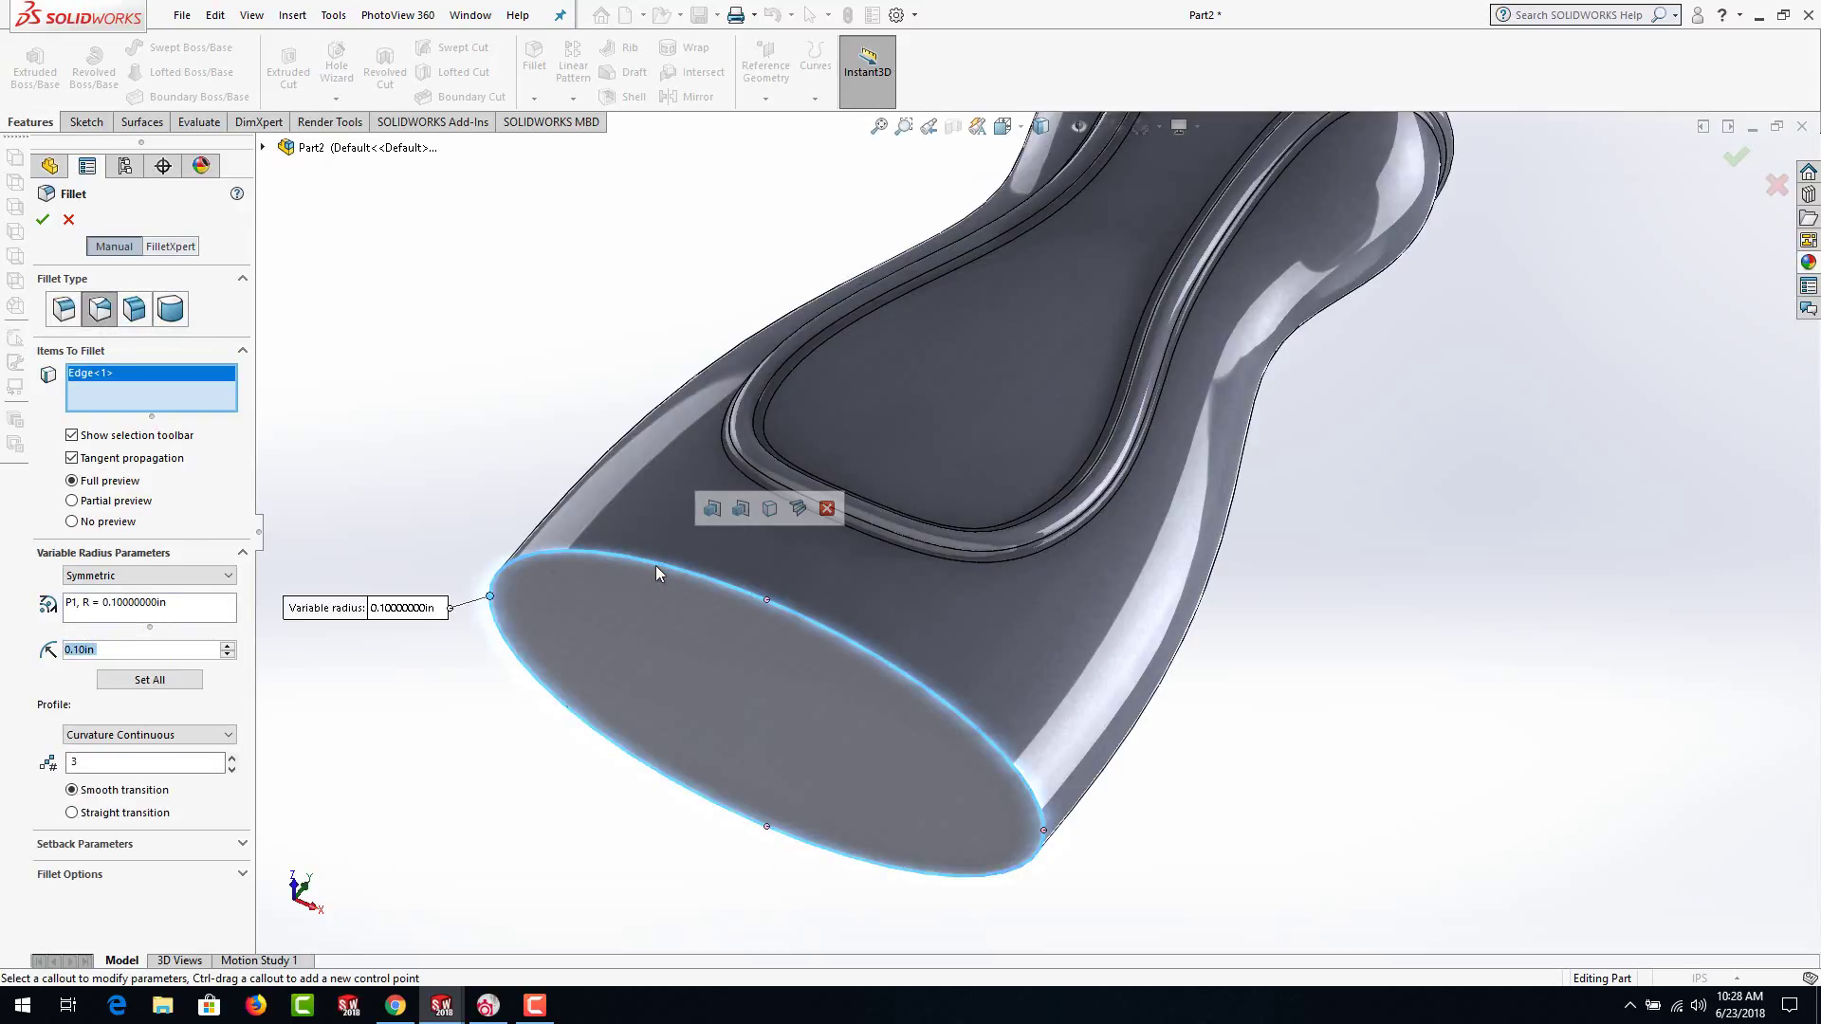
left_click(434, 614)
double_click(403, 609)
type(".")
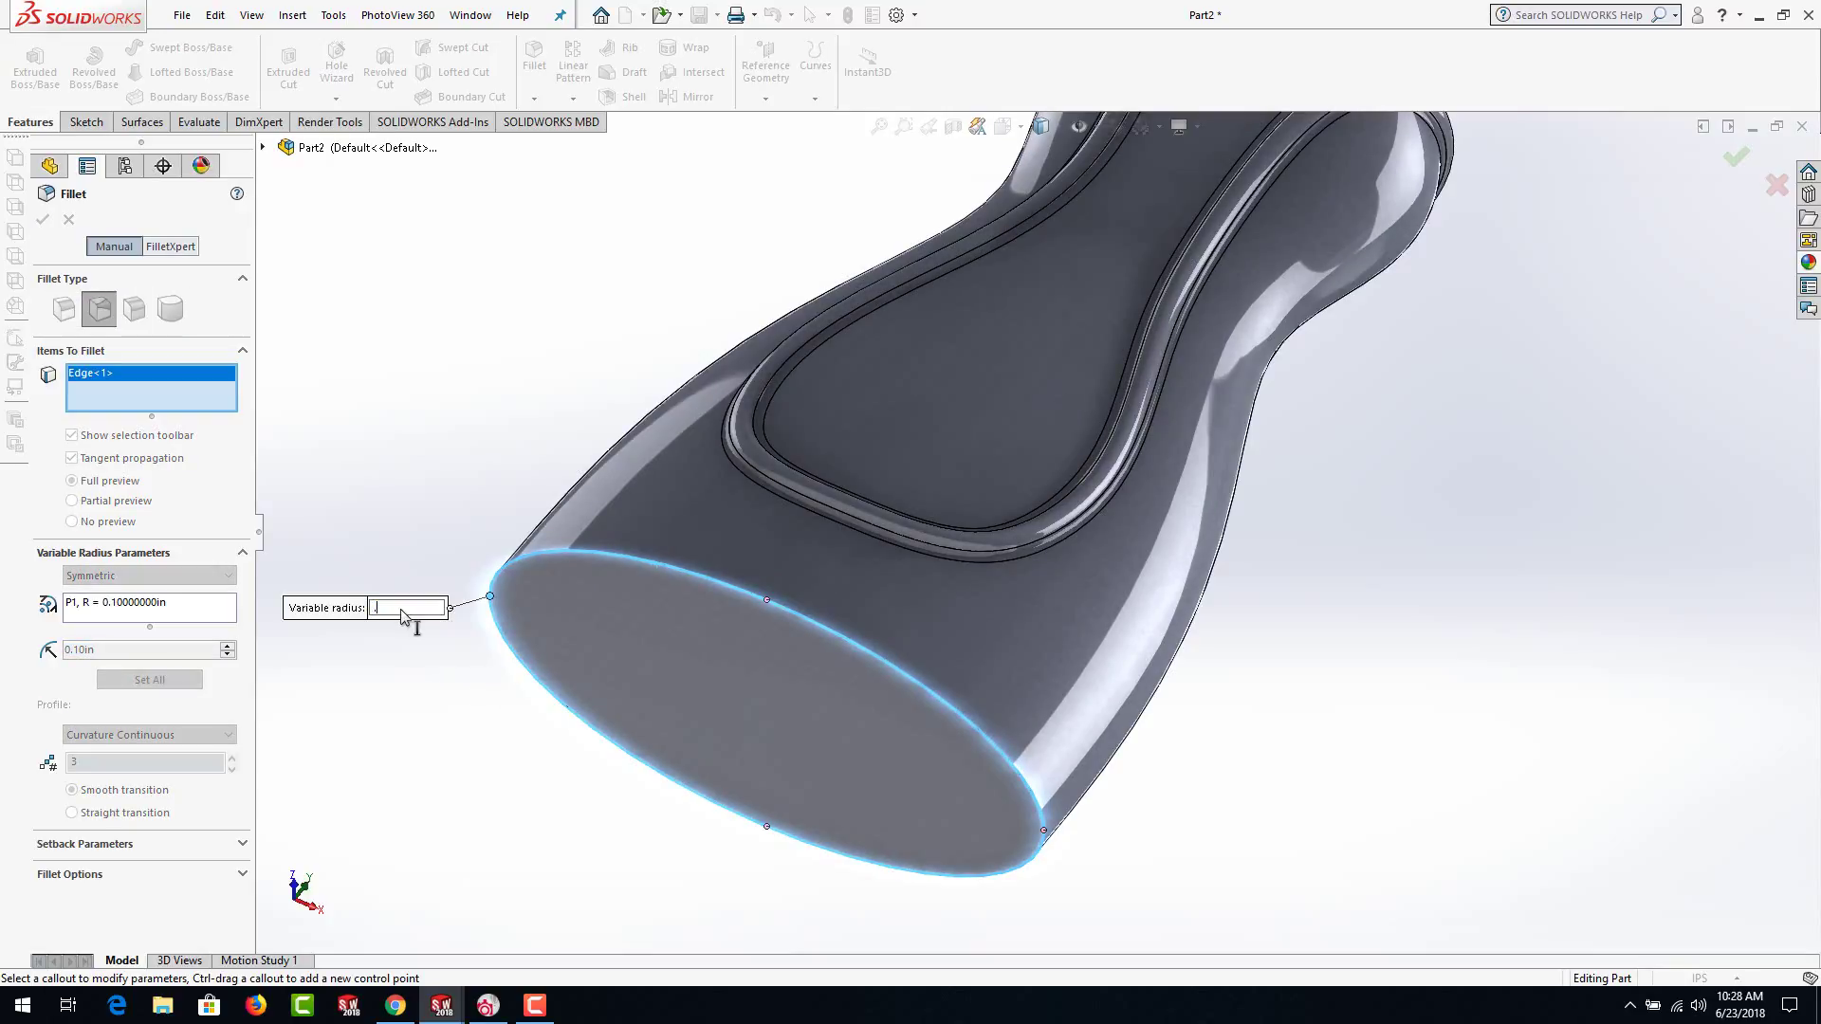
type("5")
key("Return")
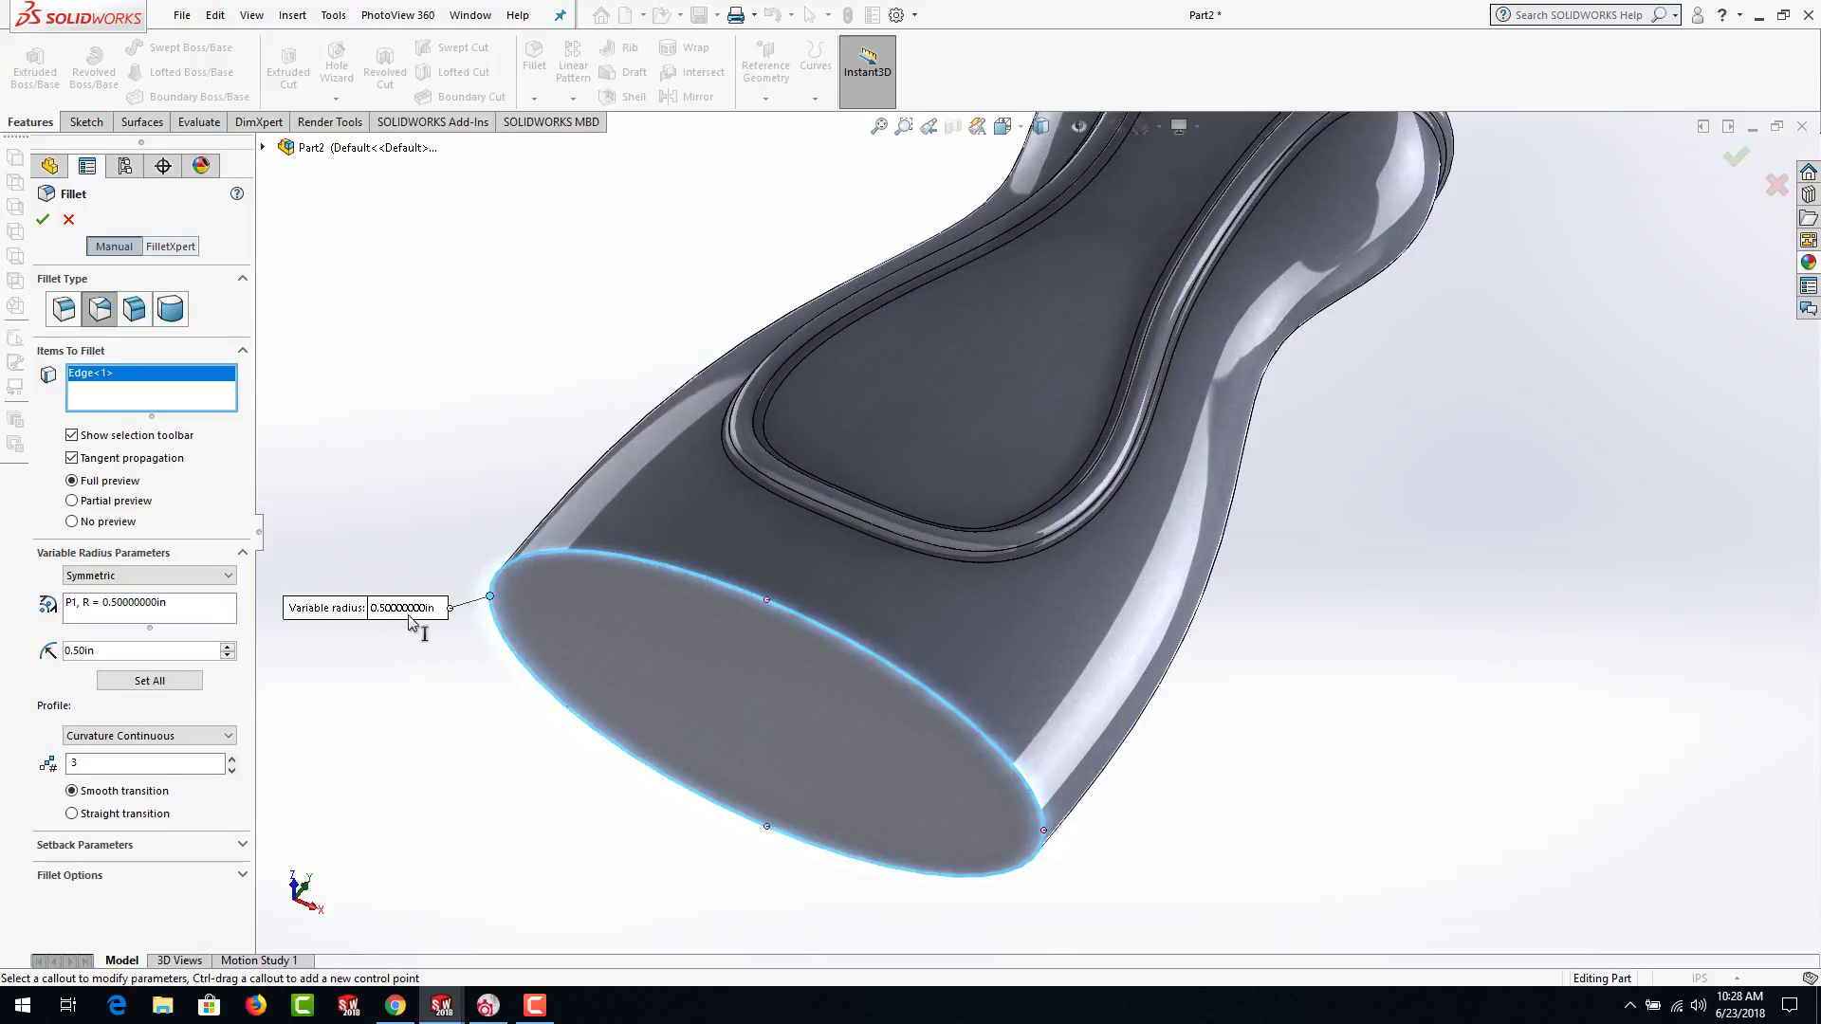
Activate the bottom edge's 25% control point and set its fillet radius to 0.25 in
left_click(766, 599)
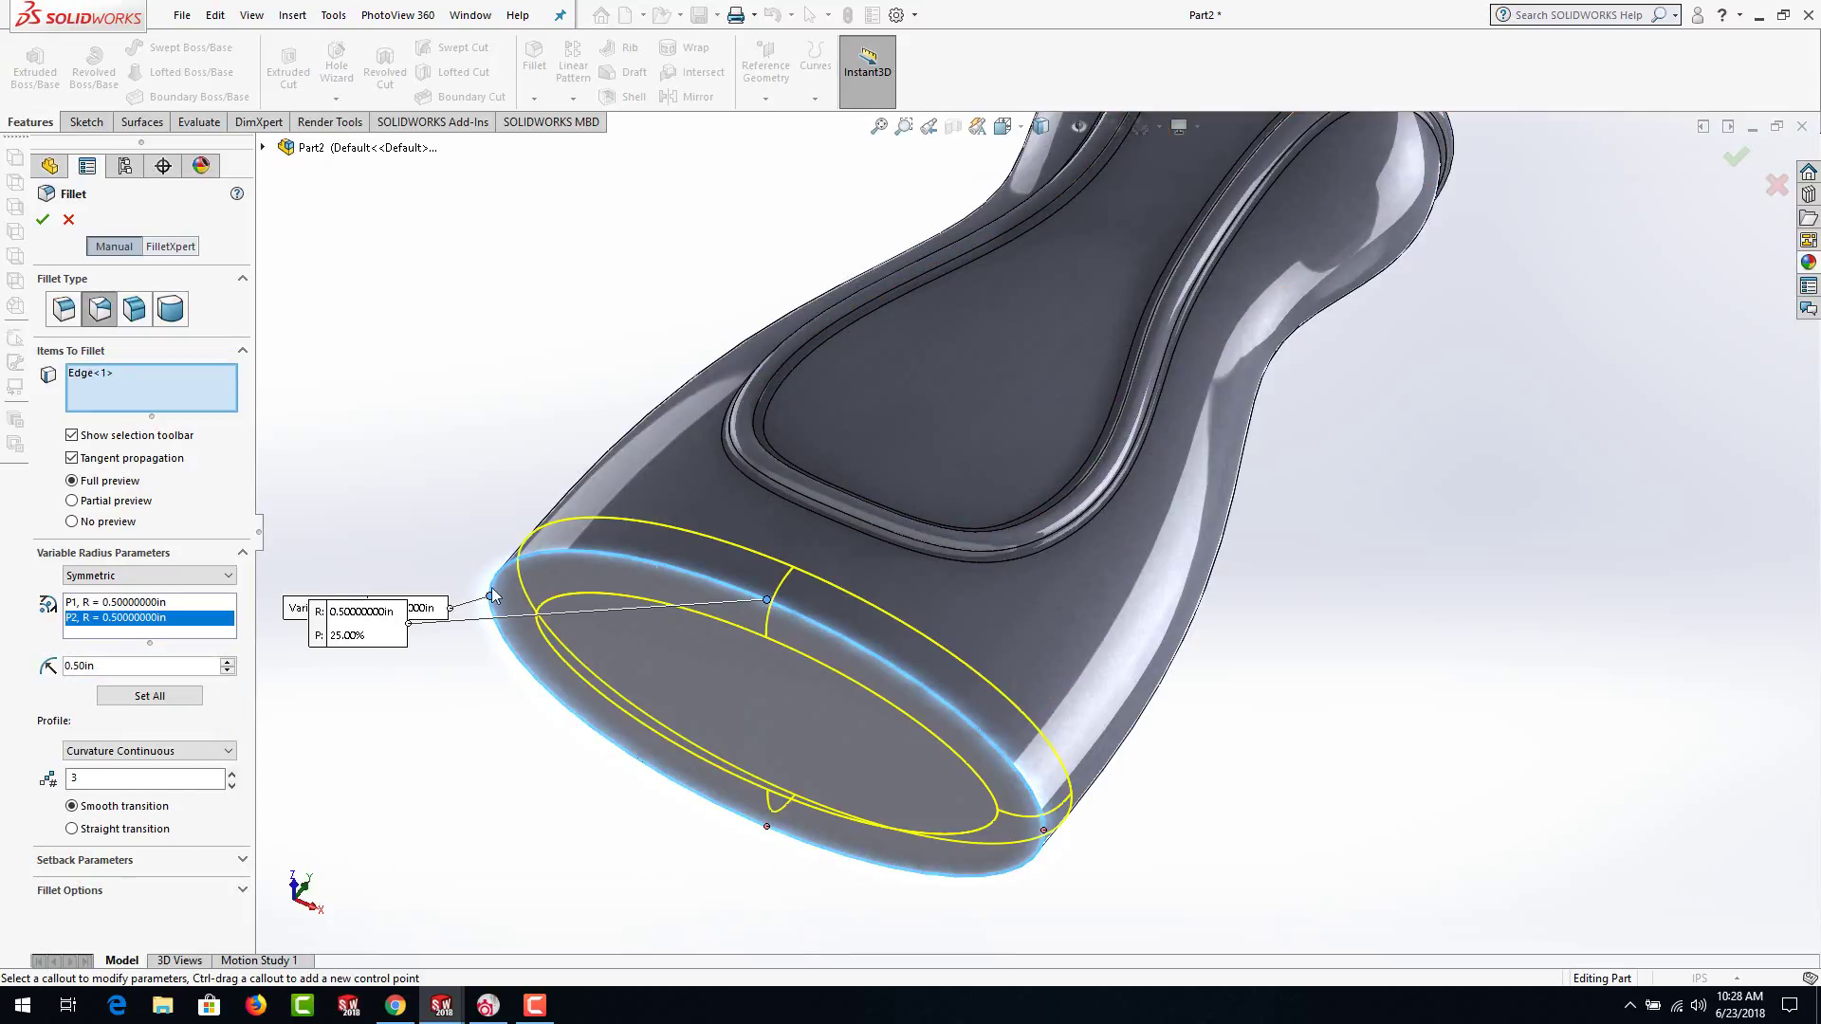
left_click_drag(364, 623, 380, 677)
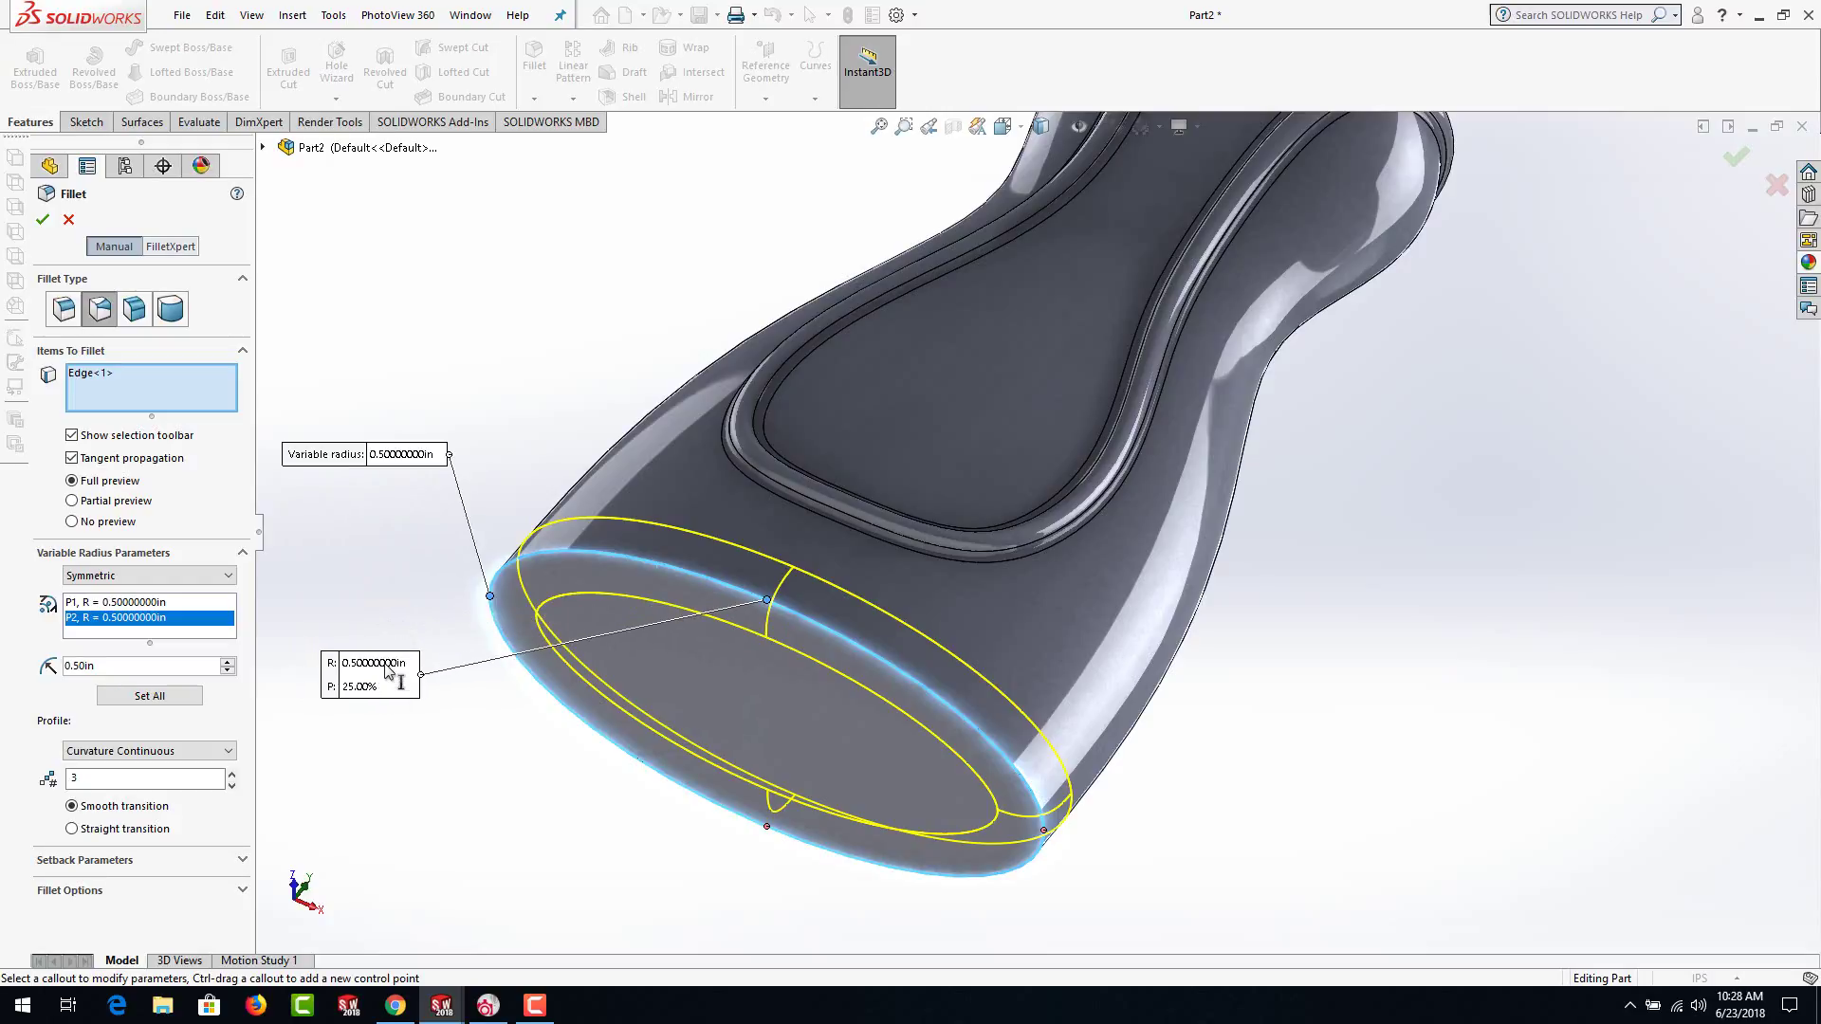
left_click(380, 664)
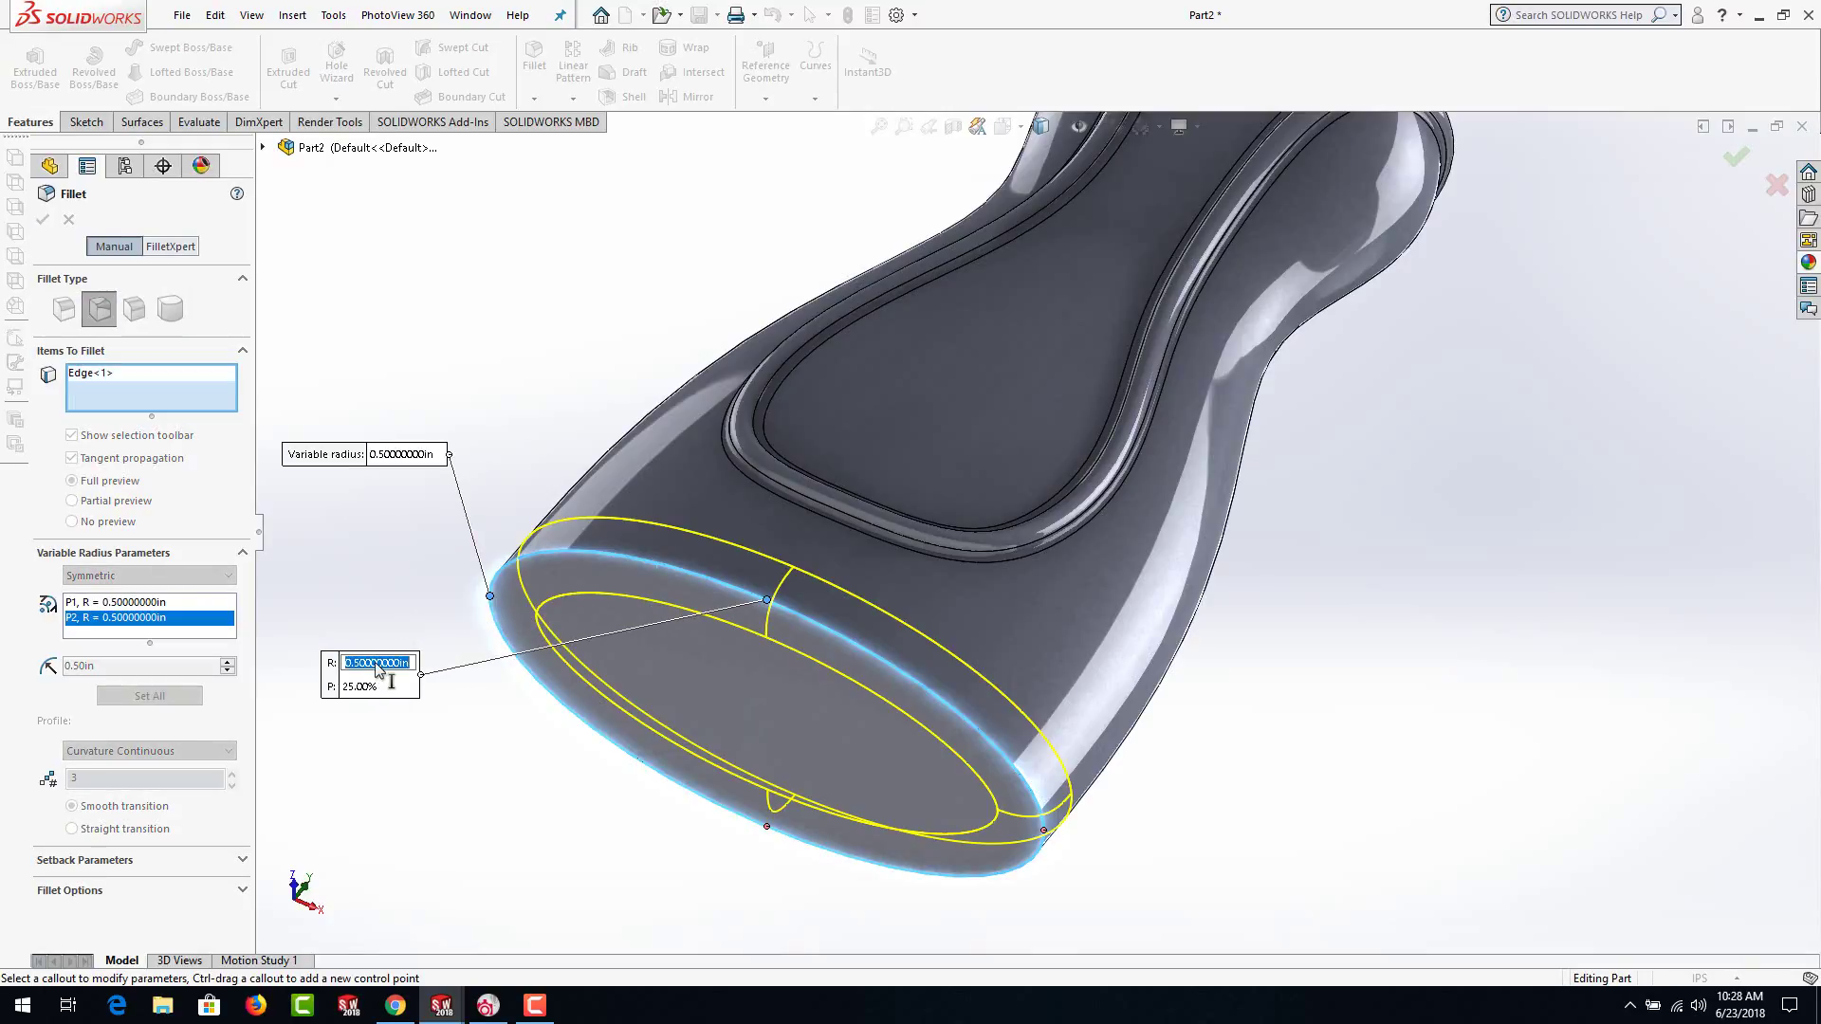
type(".25")
key("Return")
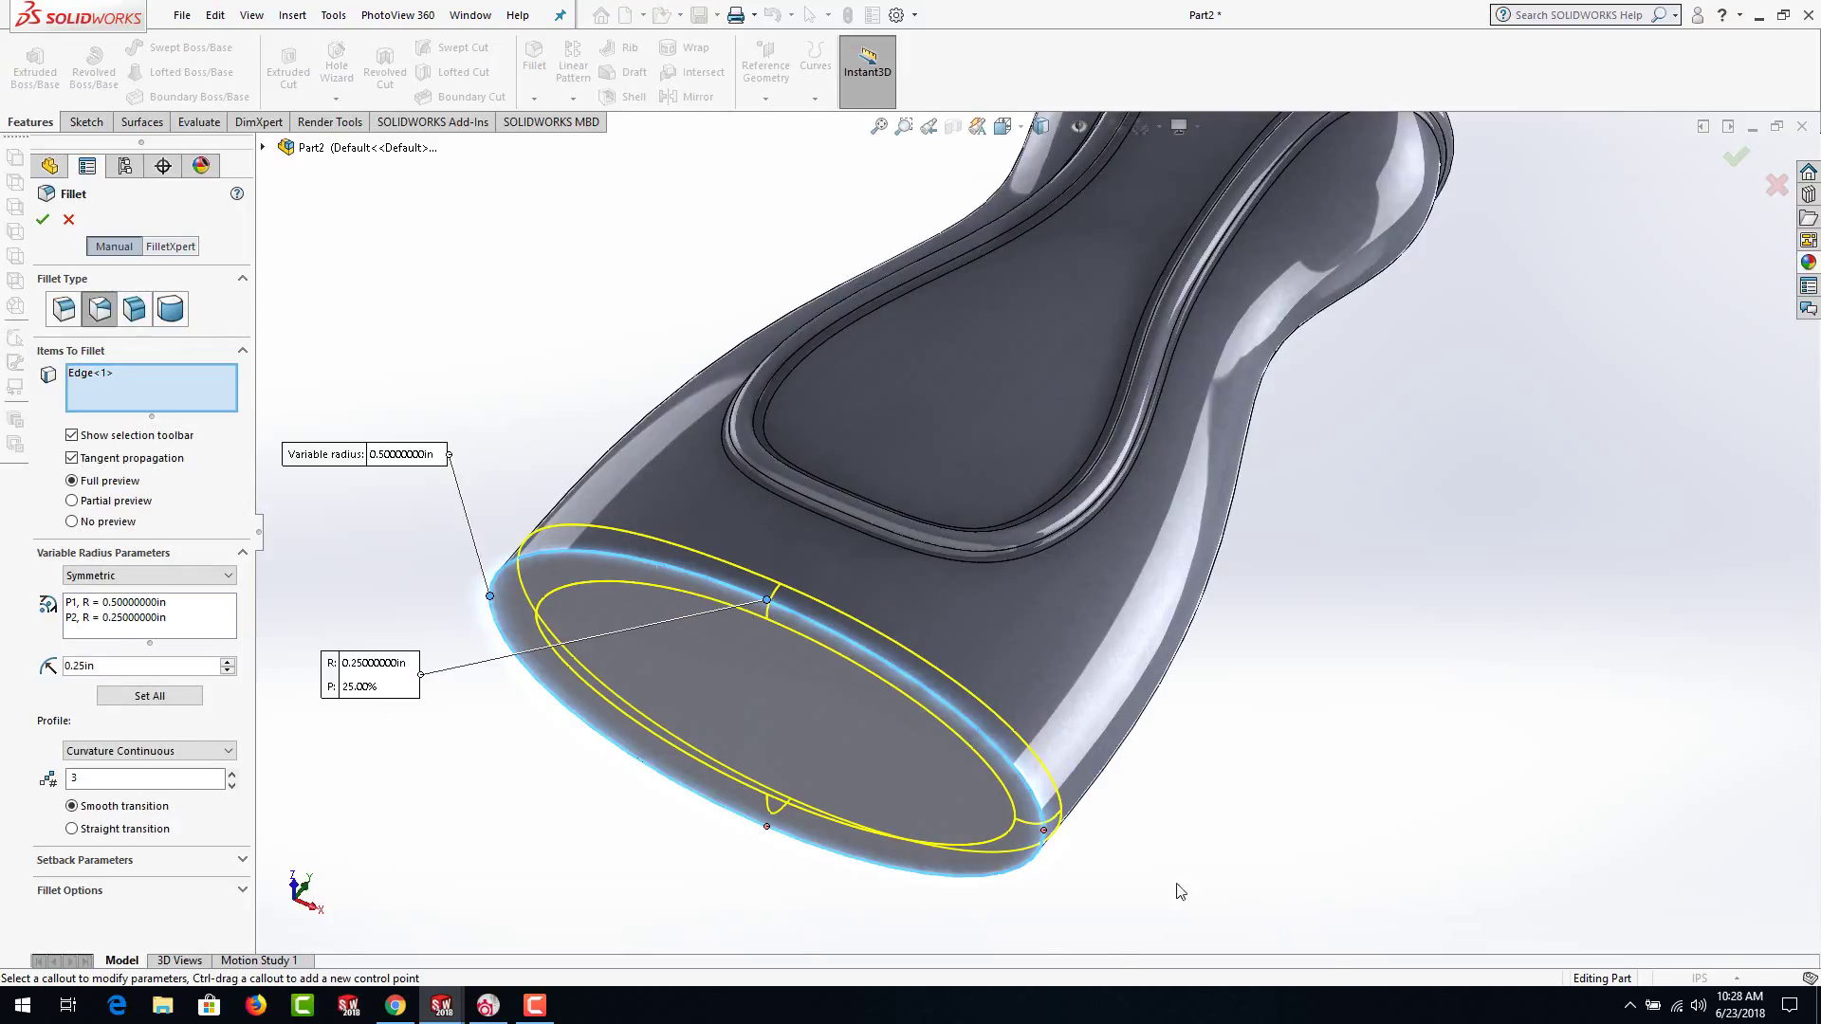
Activate the bottom edge's 50% control point and set its fillet radius to 0.5 in
left_click(1043, 832)
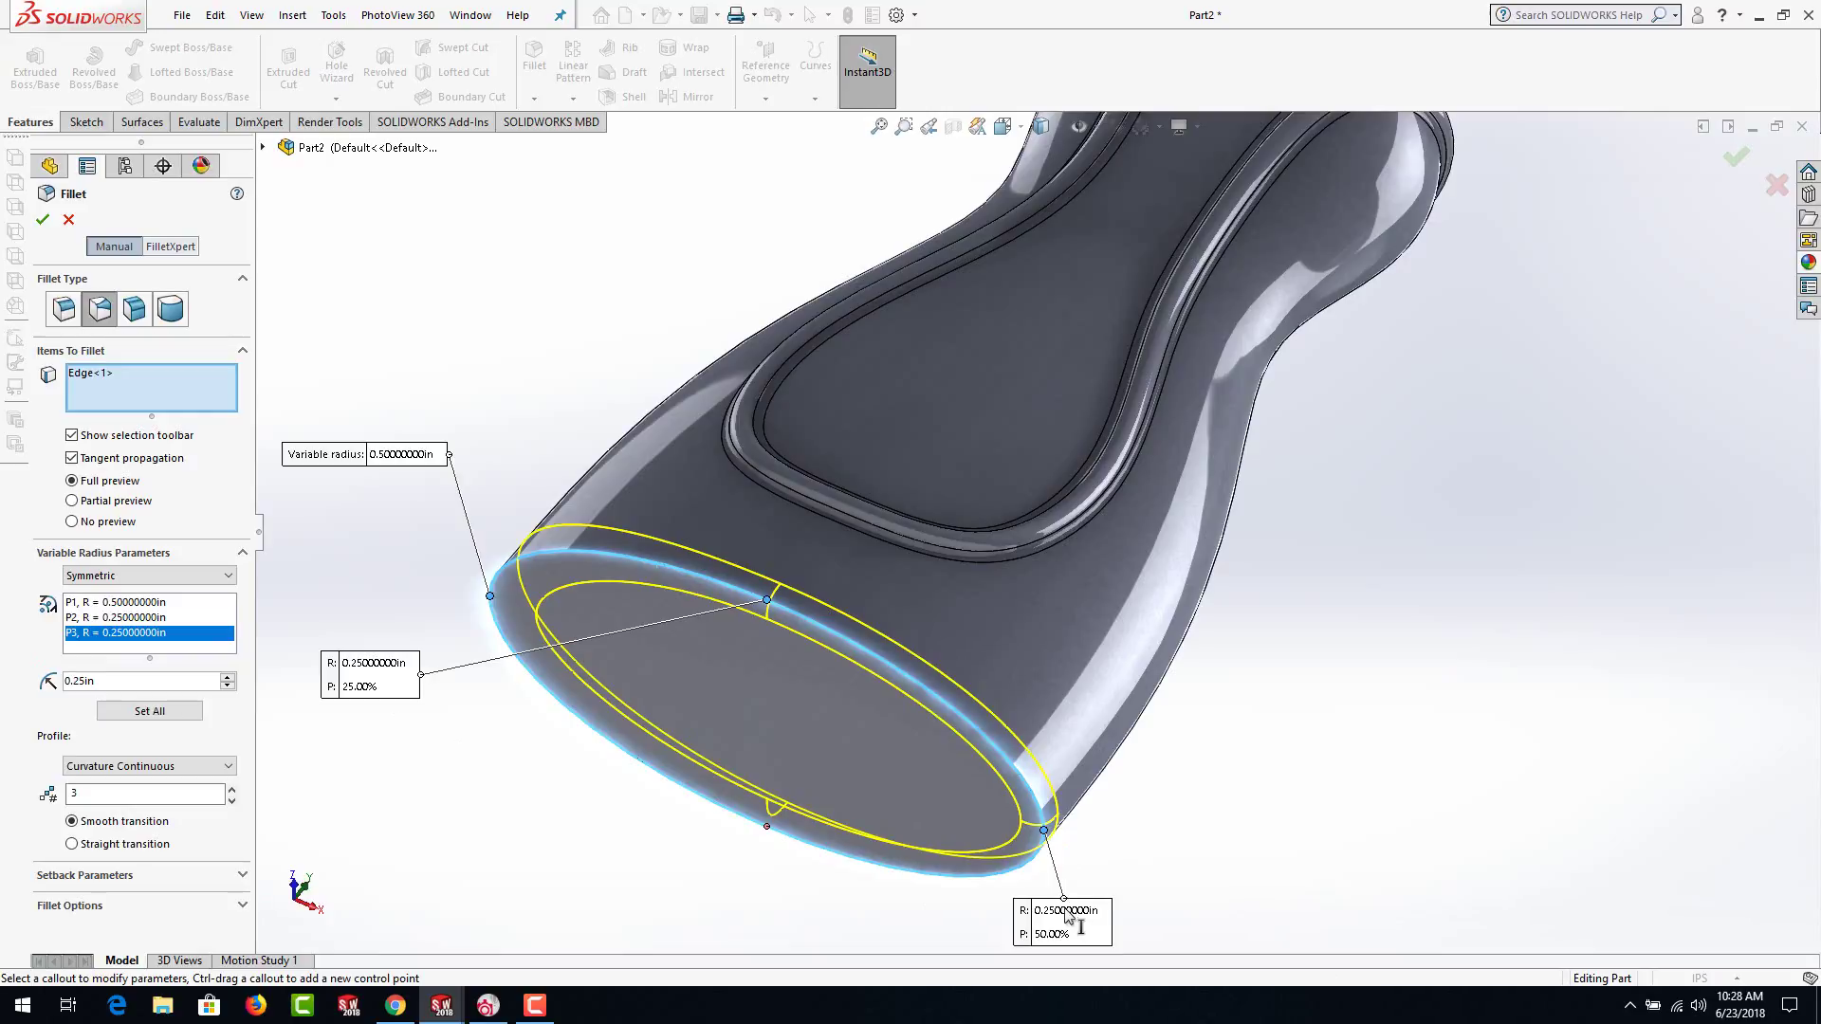
left_click_drag(1083, 910, 1176, 823)
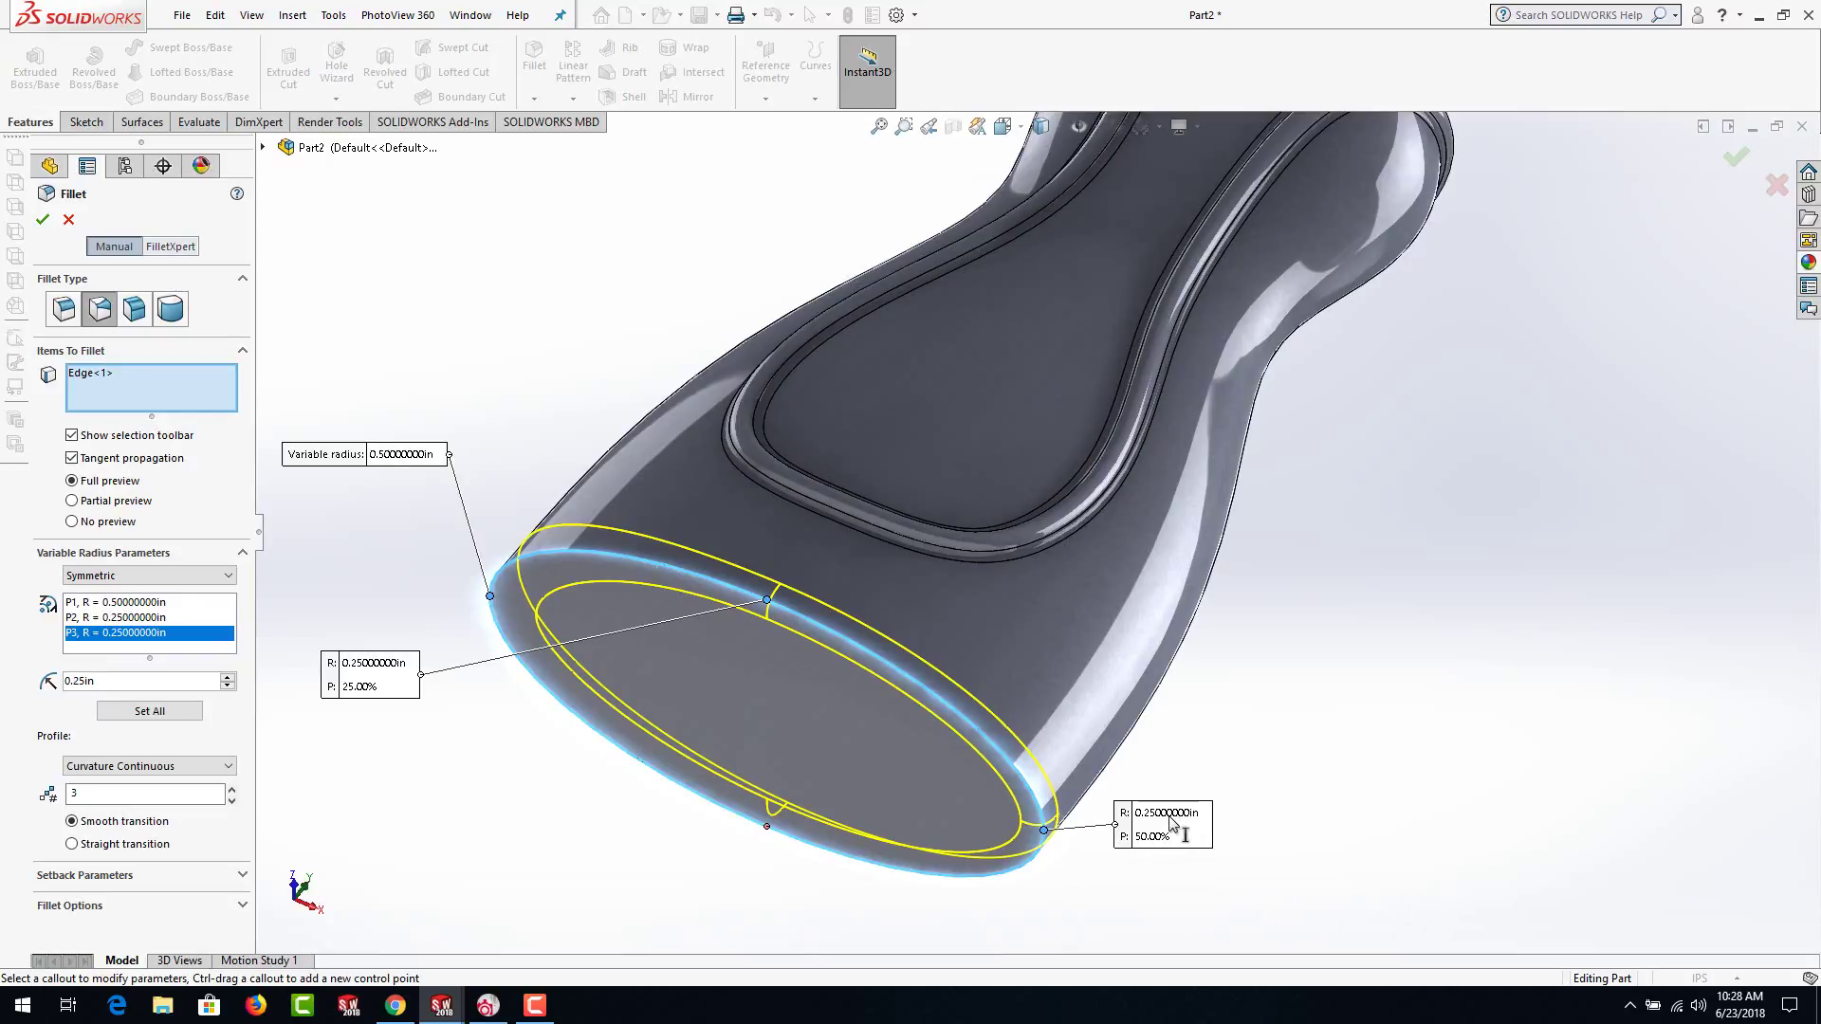
left_click(1174, 816)
type(".5")
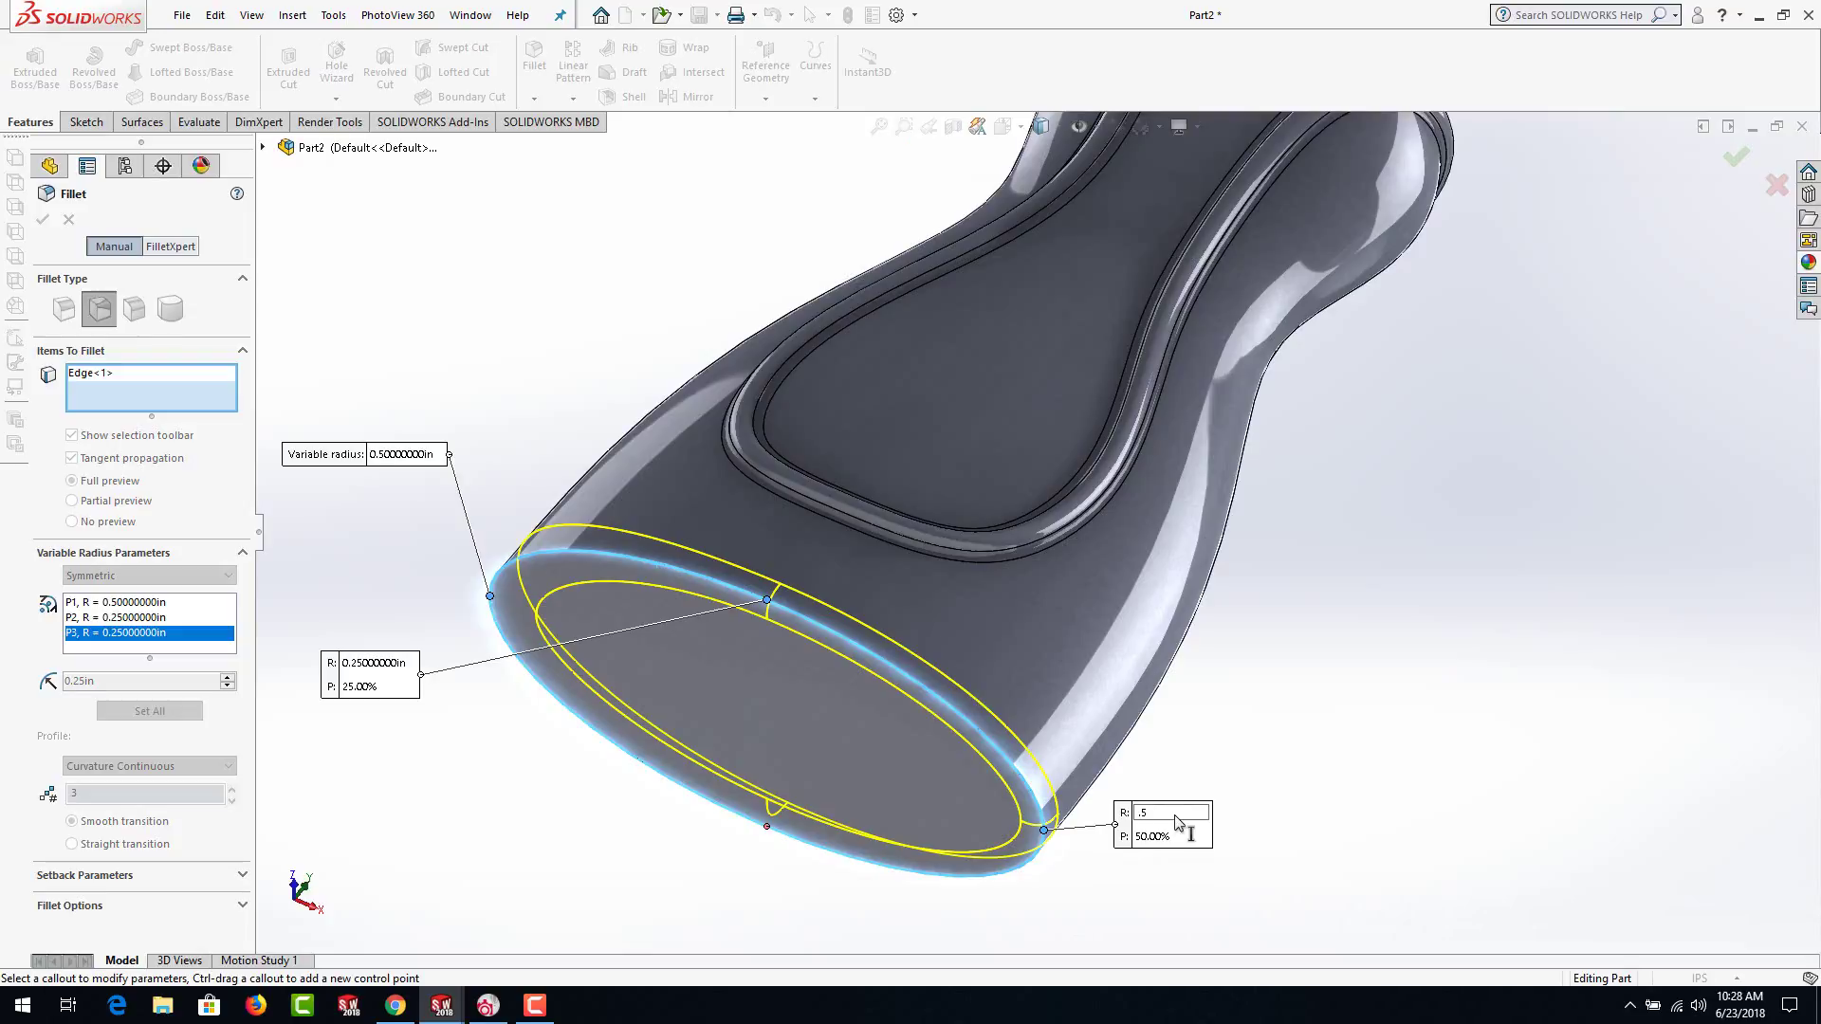
key("Return")
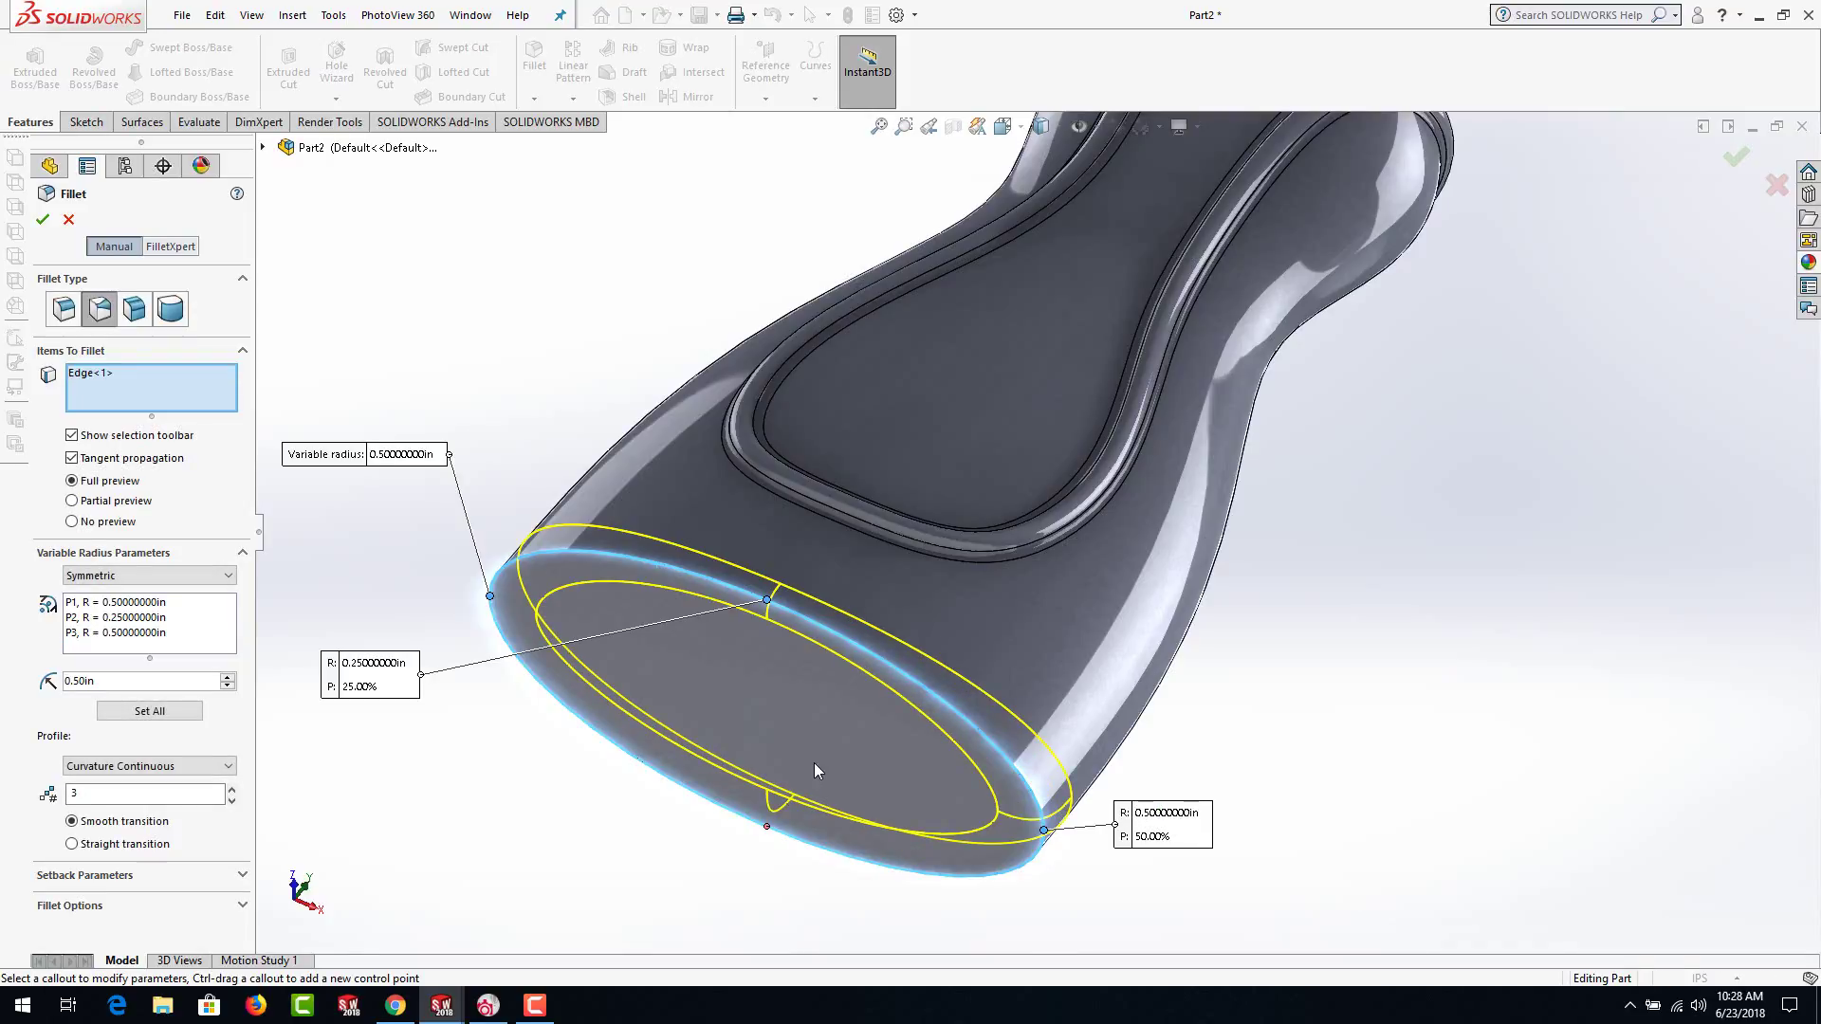
Set the radius at the bottom edge's 75% control point to 0.25 in and apply the variable fillet
left_click(766, 827)
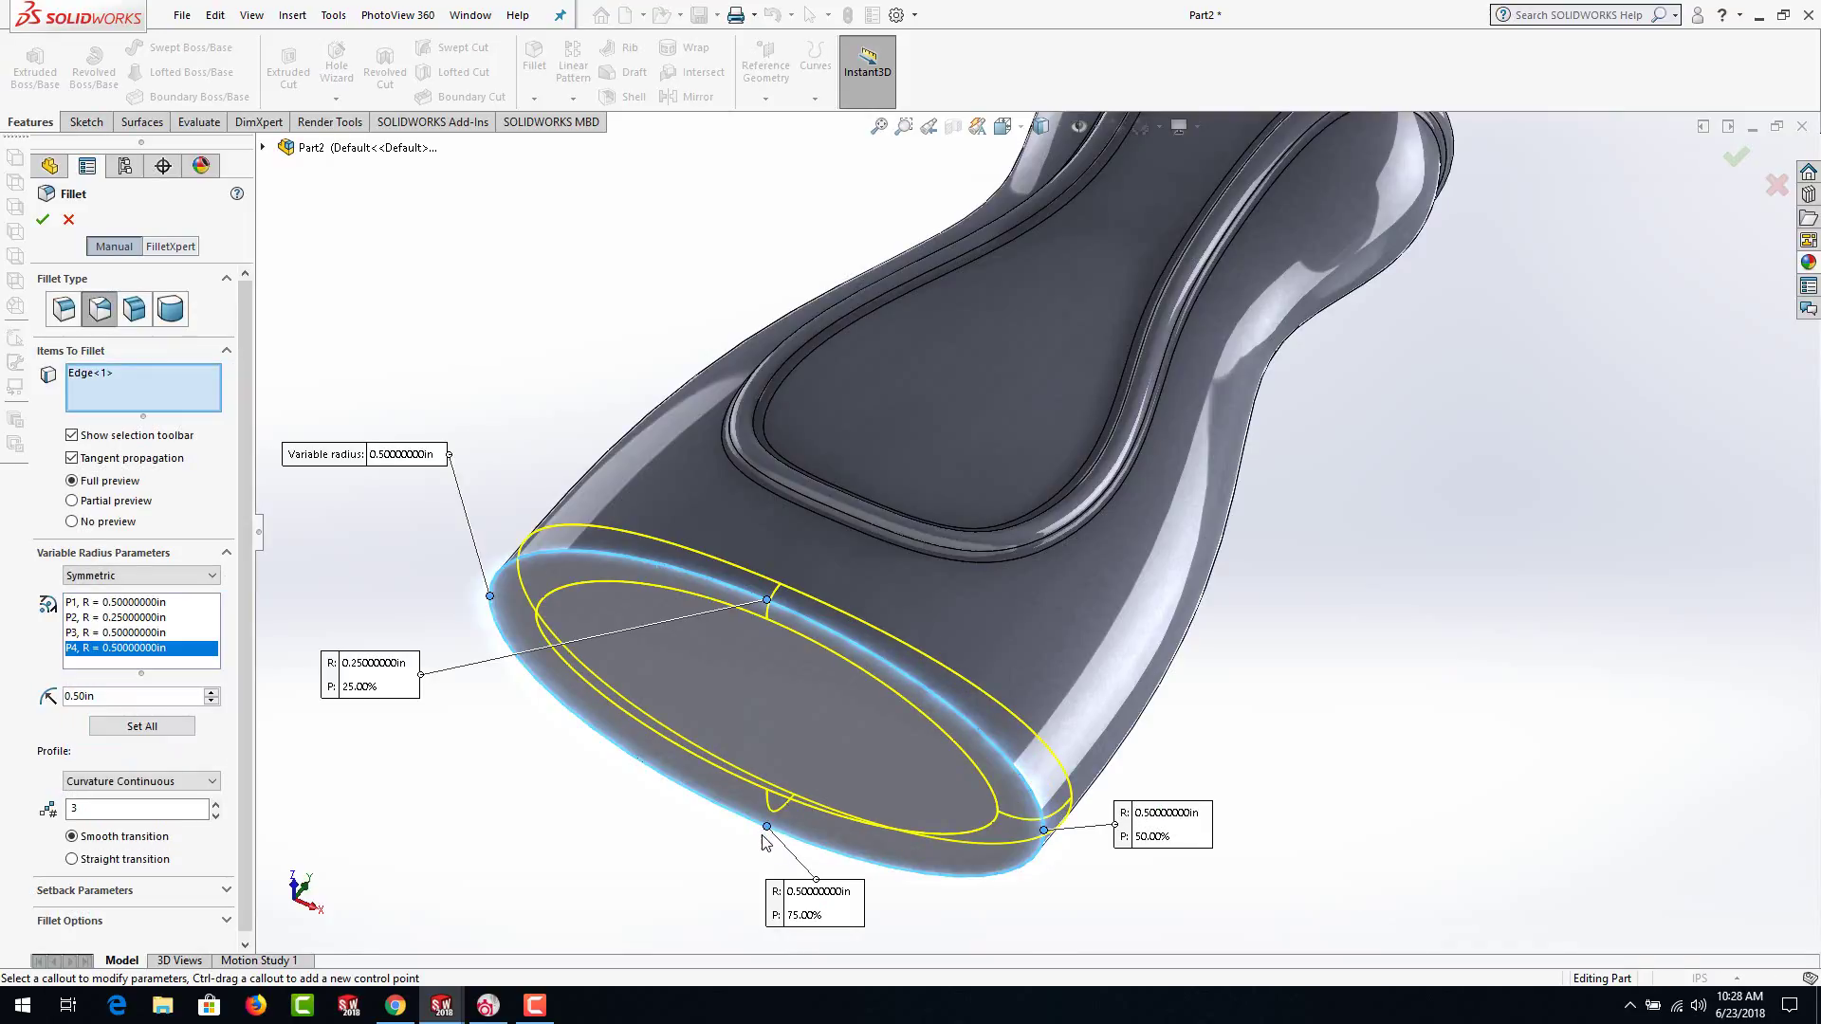
left_click(827, 892)
type(".2")
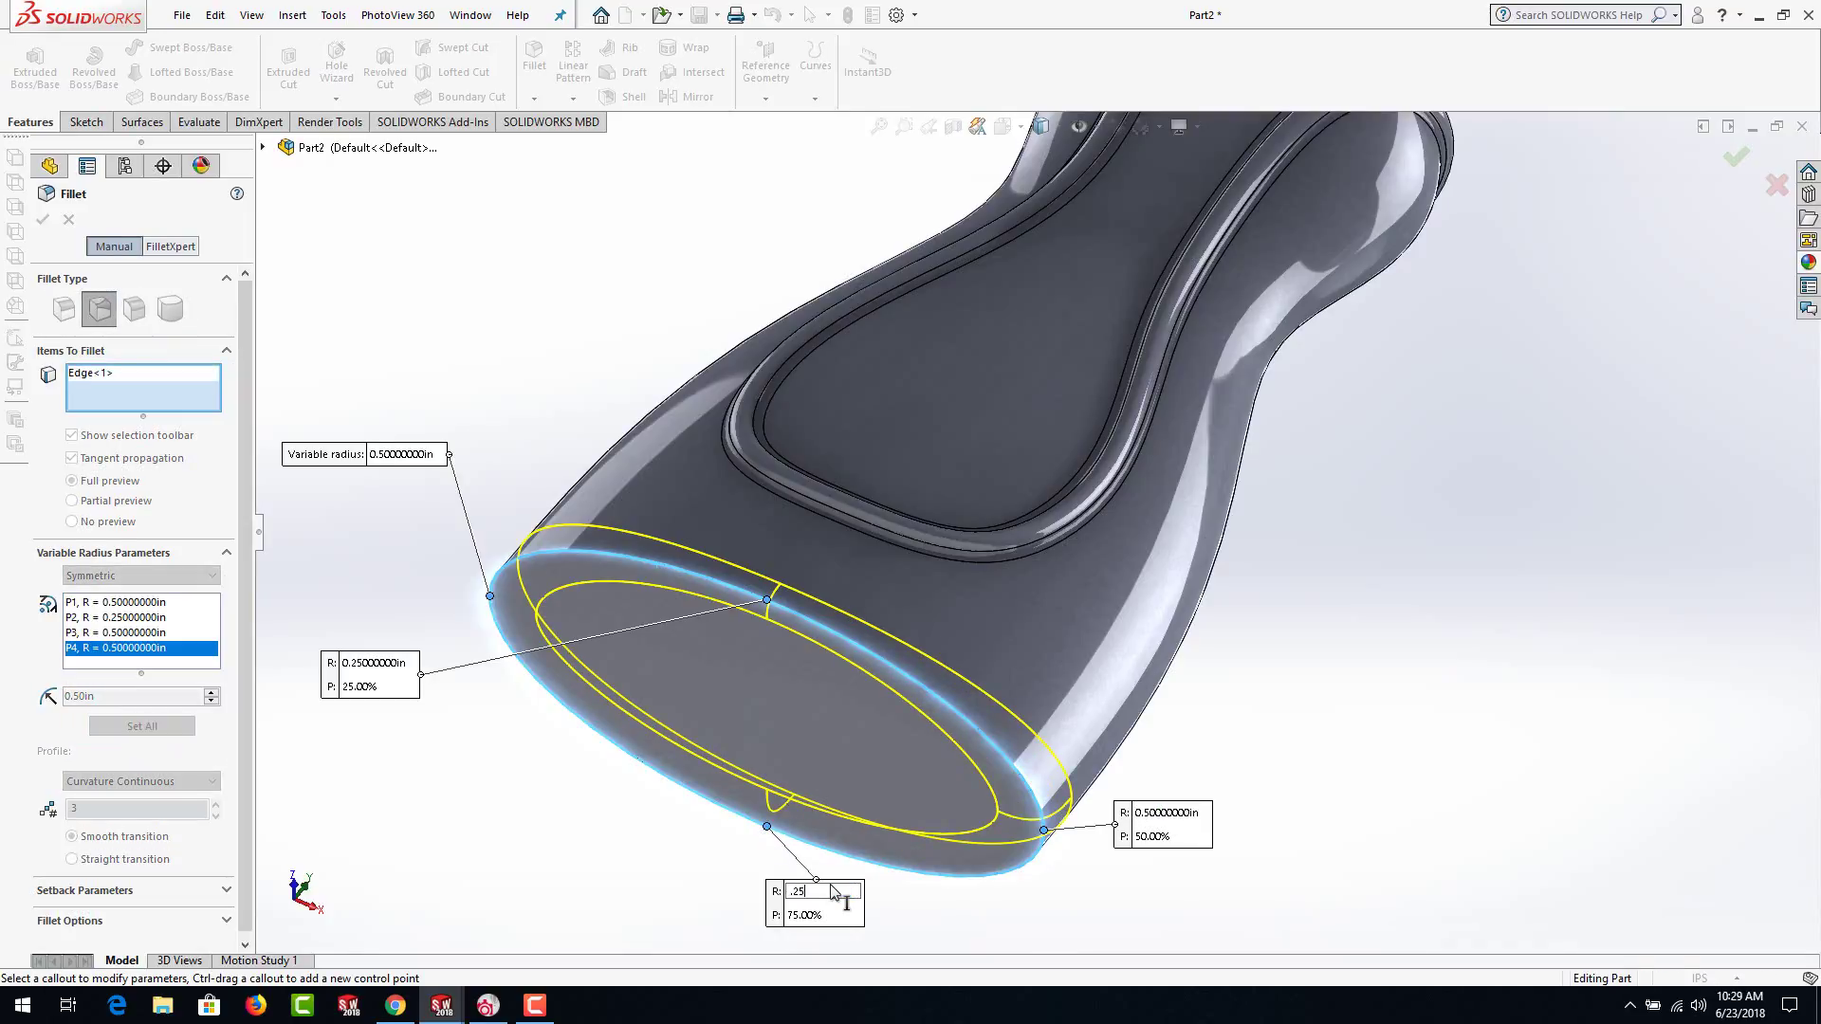
type("5")
key("Return")
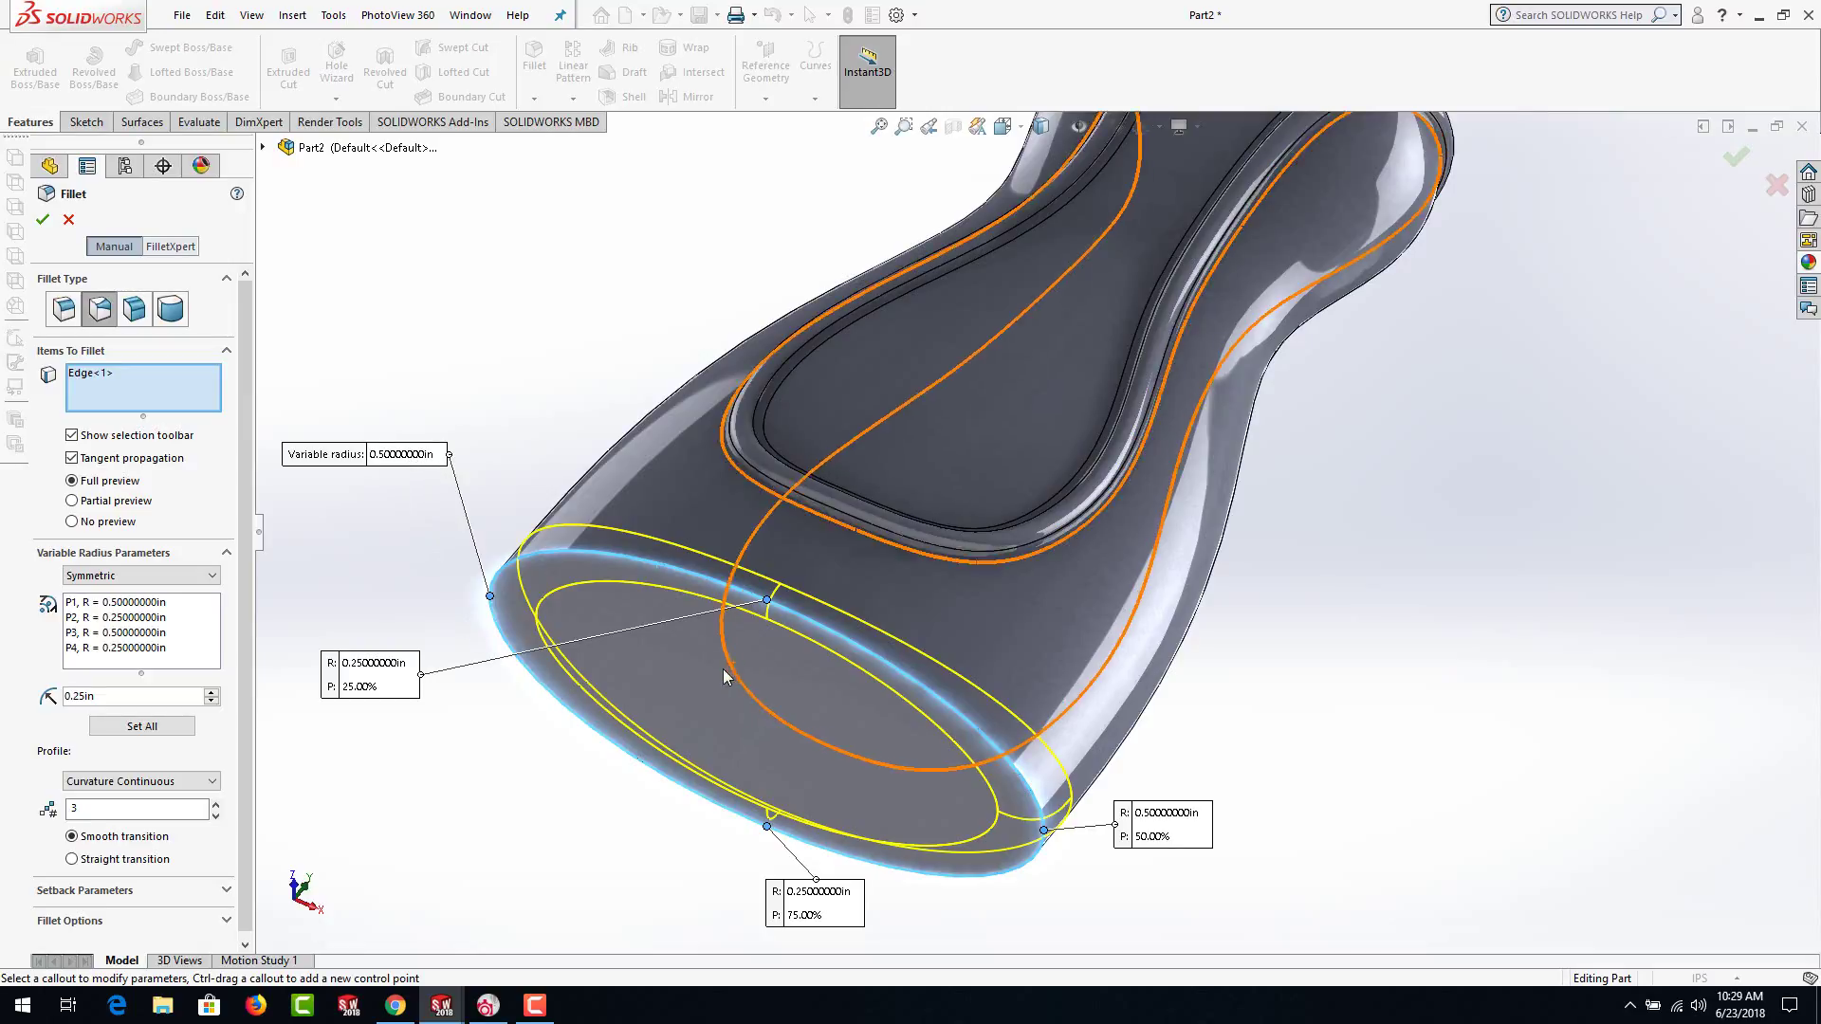
left_click(41, 219)
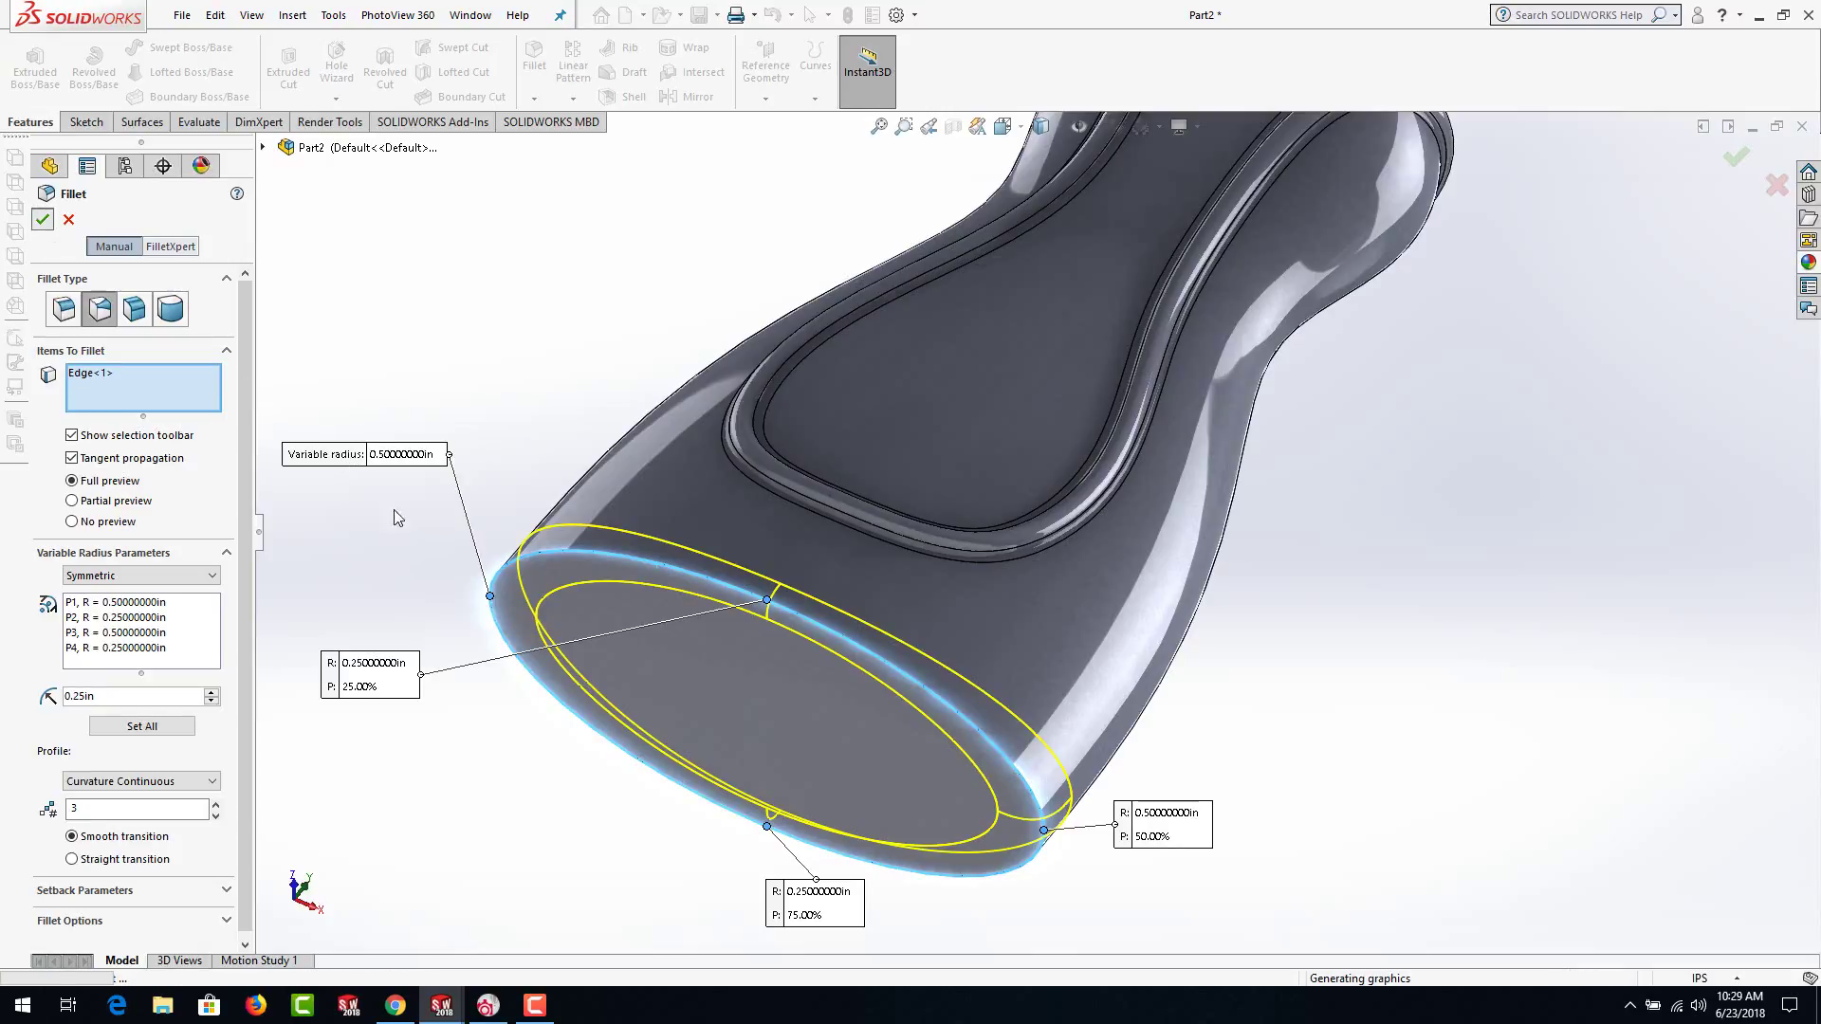
Examine the variable-radius fillet around the bottle's base edge
left_click(569, 396)
middle_click_drag(662, 579, 742, 704)
scroll(878, 417, "up", 3)
scroll(866, 577, "down", 3)
middle_click_drag(866, 576, 732, 667)
scroll(744, 743, "up", 3)
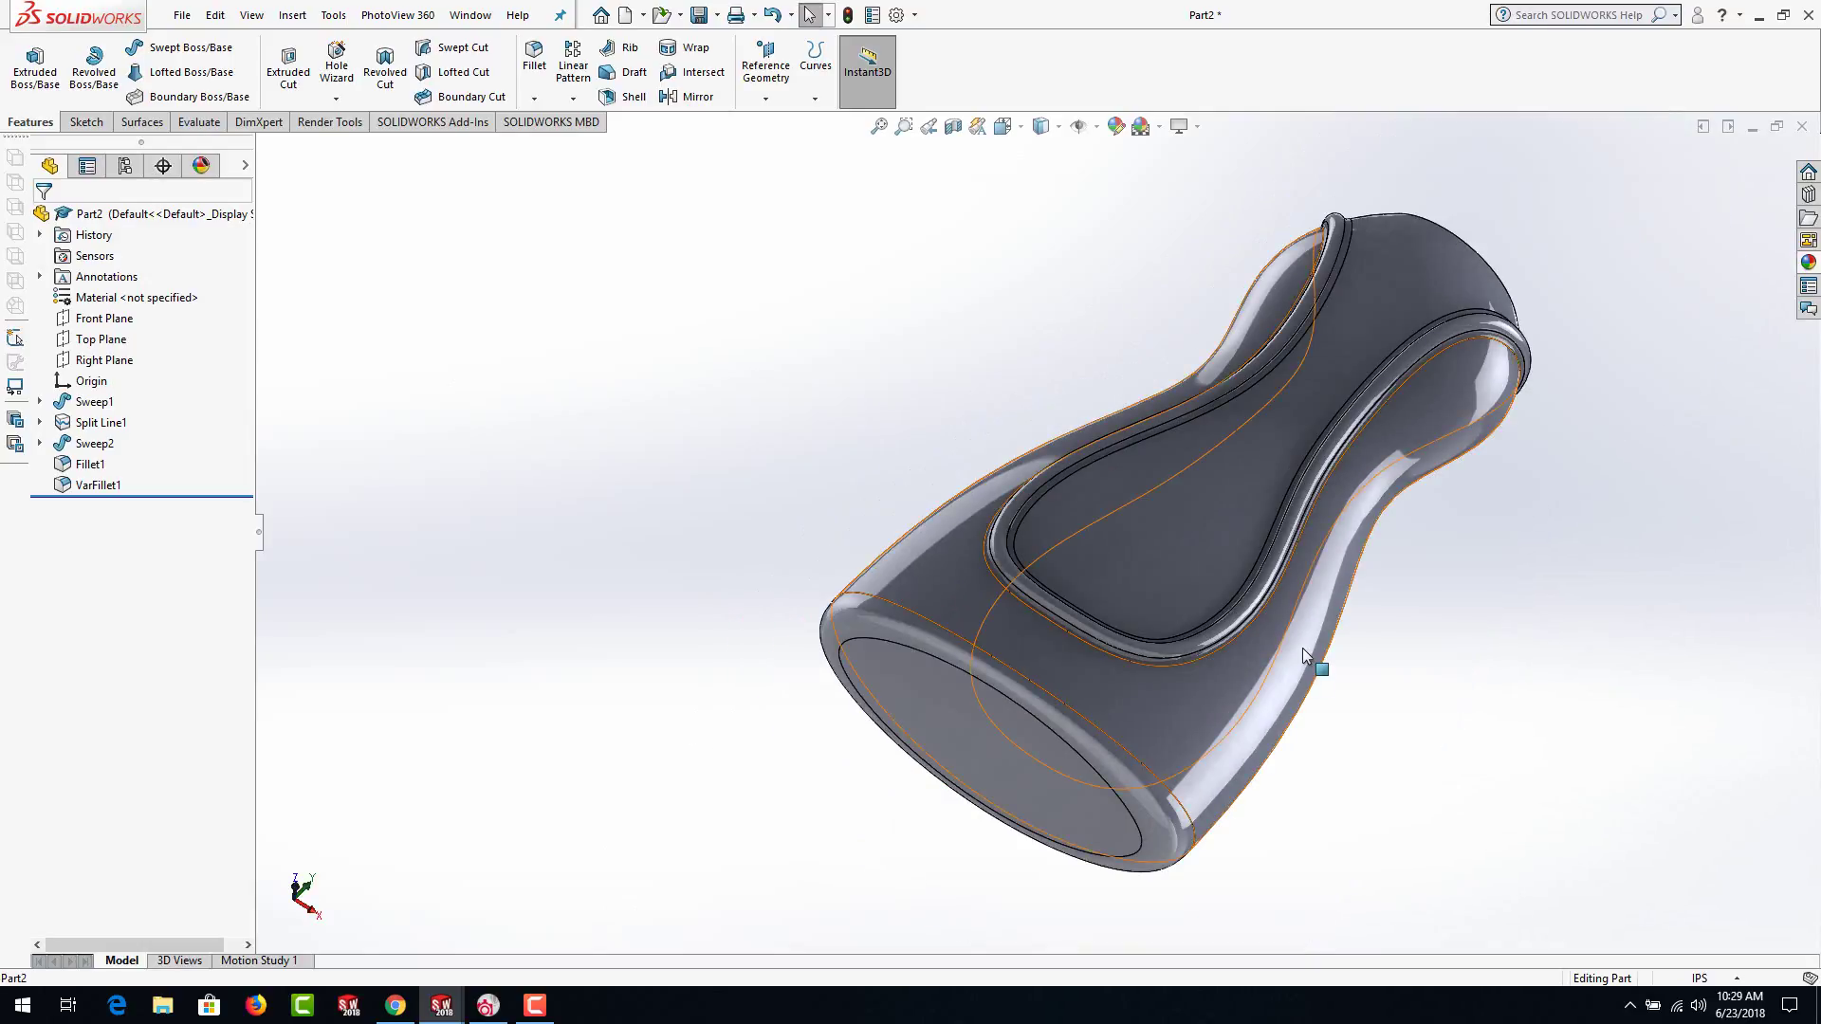
Start a variable-radius fillet on the edge of the bottle's top face and set its start point radius to 0.25 in
middle_click_drag(1042, 681, 1401, 211)
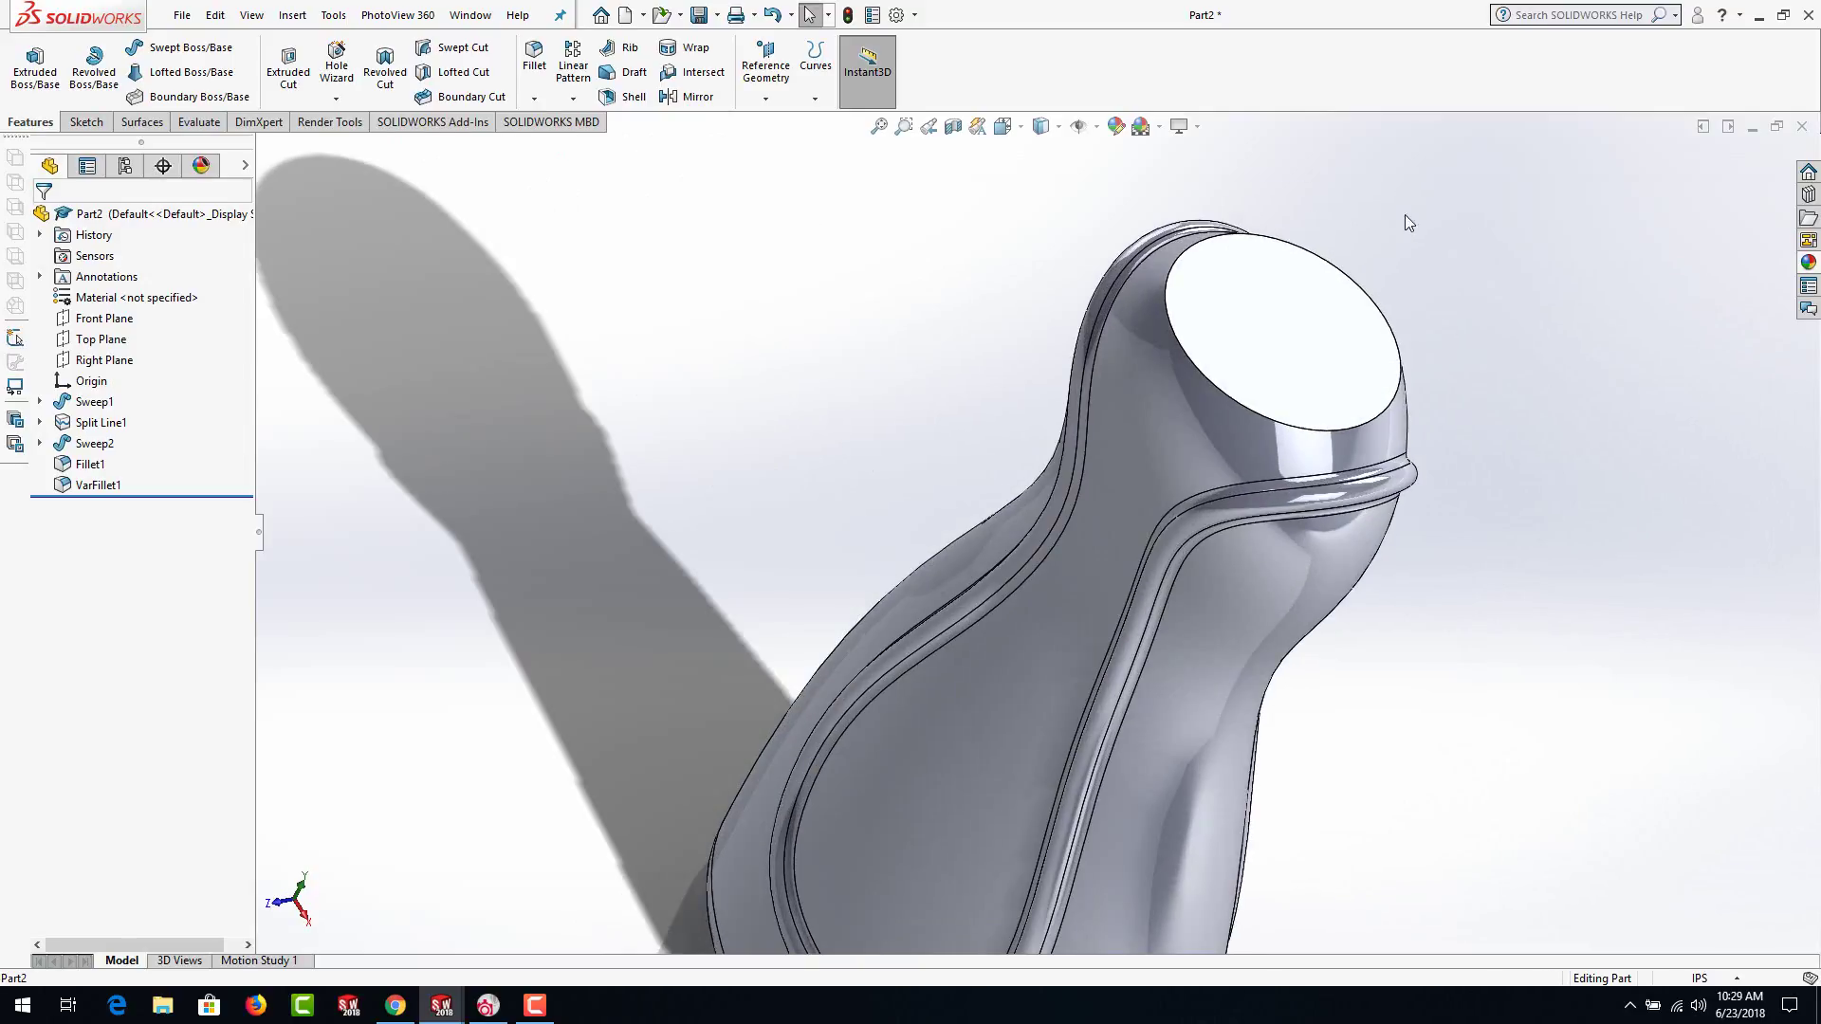
scroll(1396, 254, "down", 2)
left_click(1031, 401)
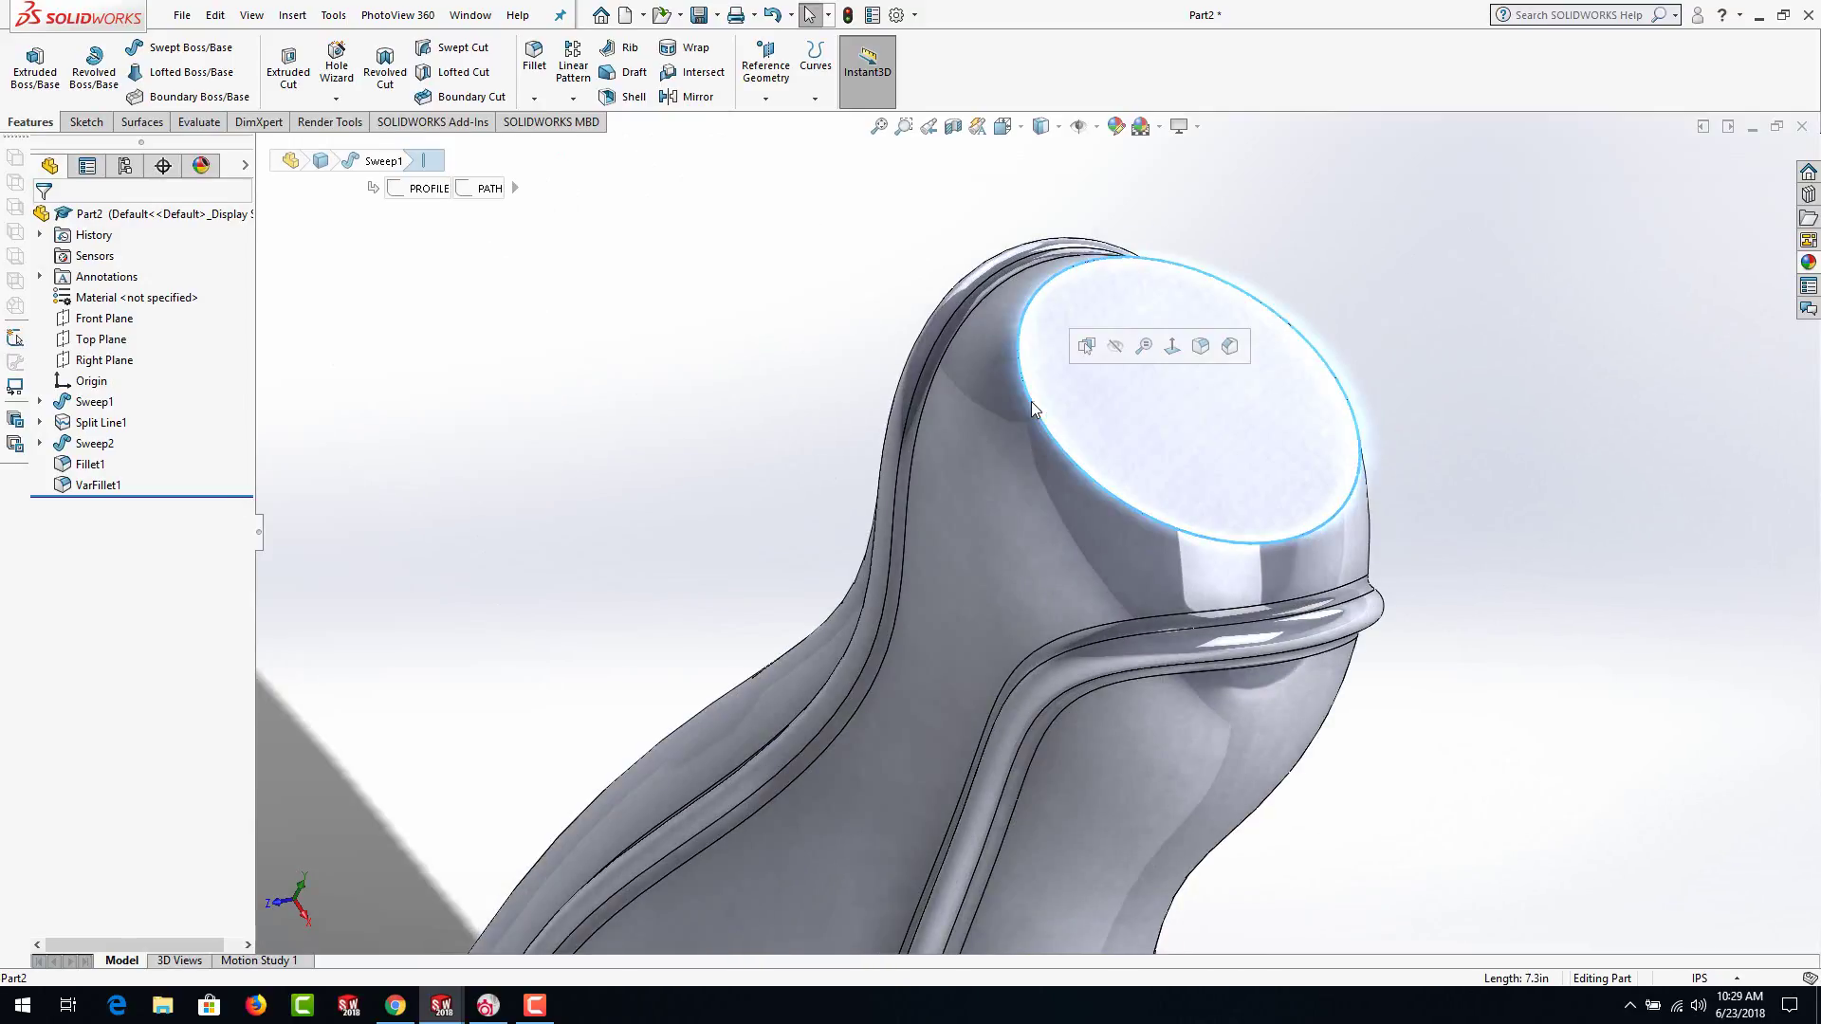
left_click(534, 58)
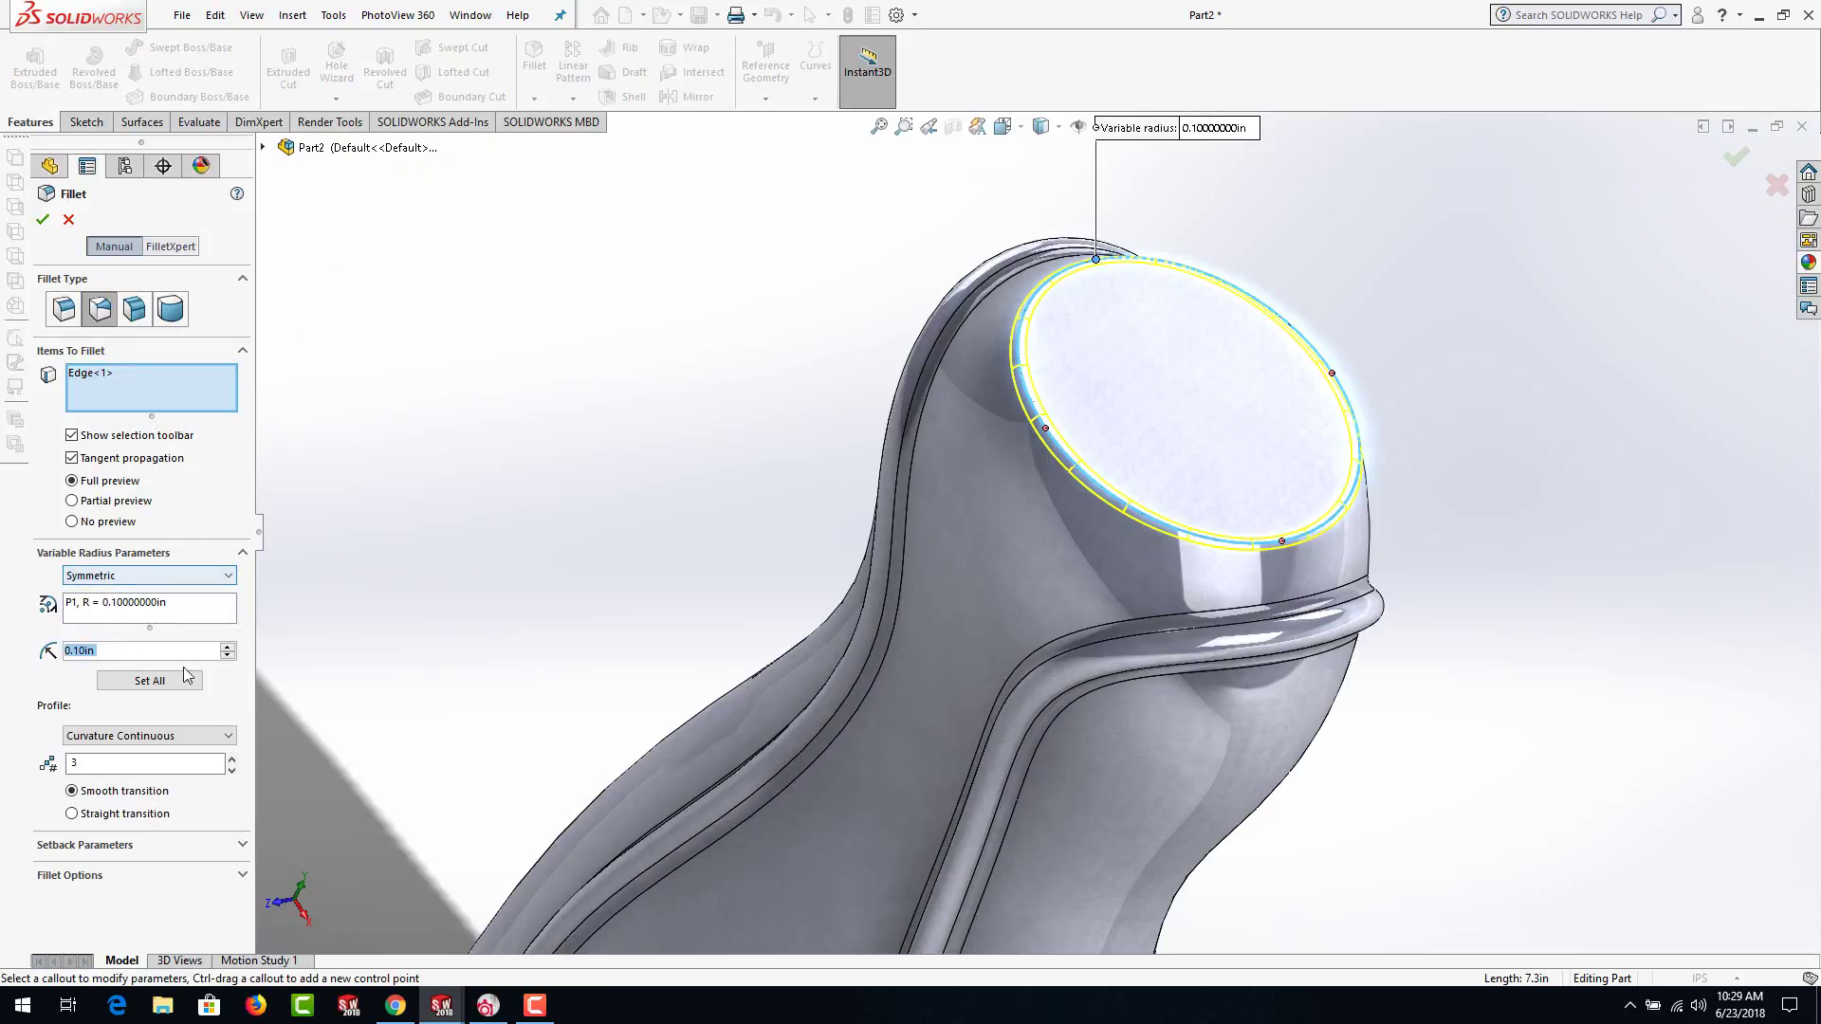
scroll(1054, 426, "up", 2)
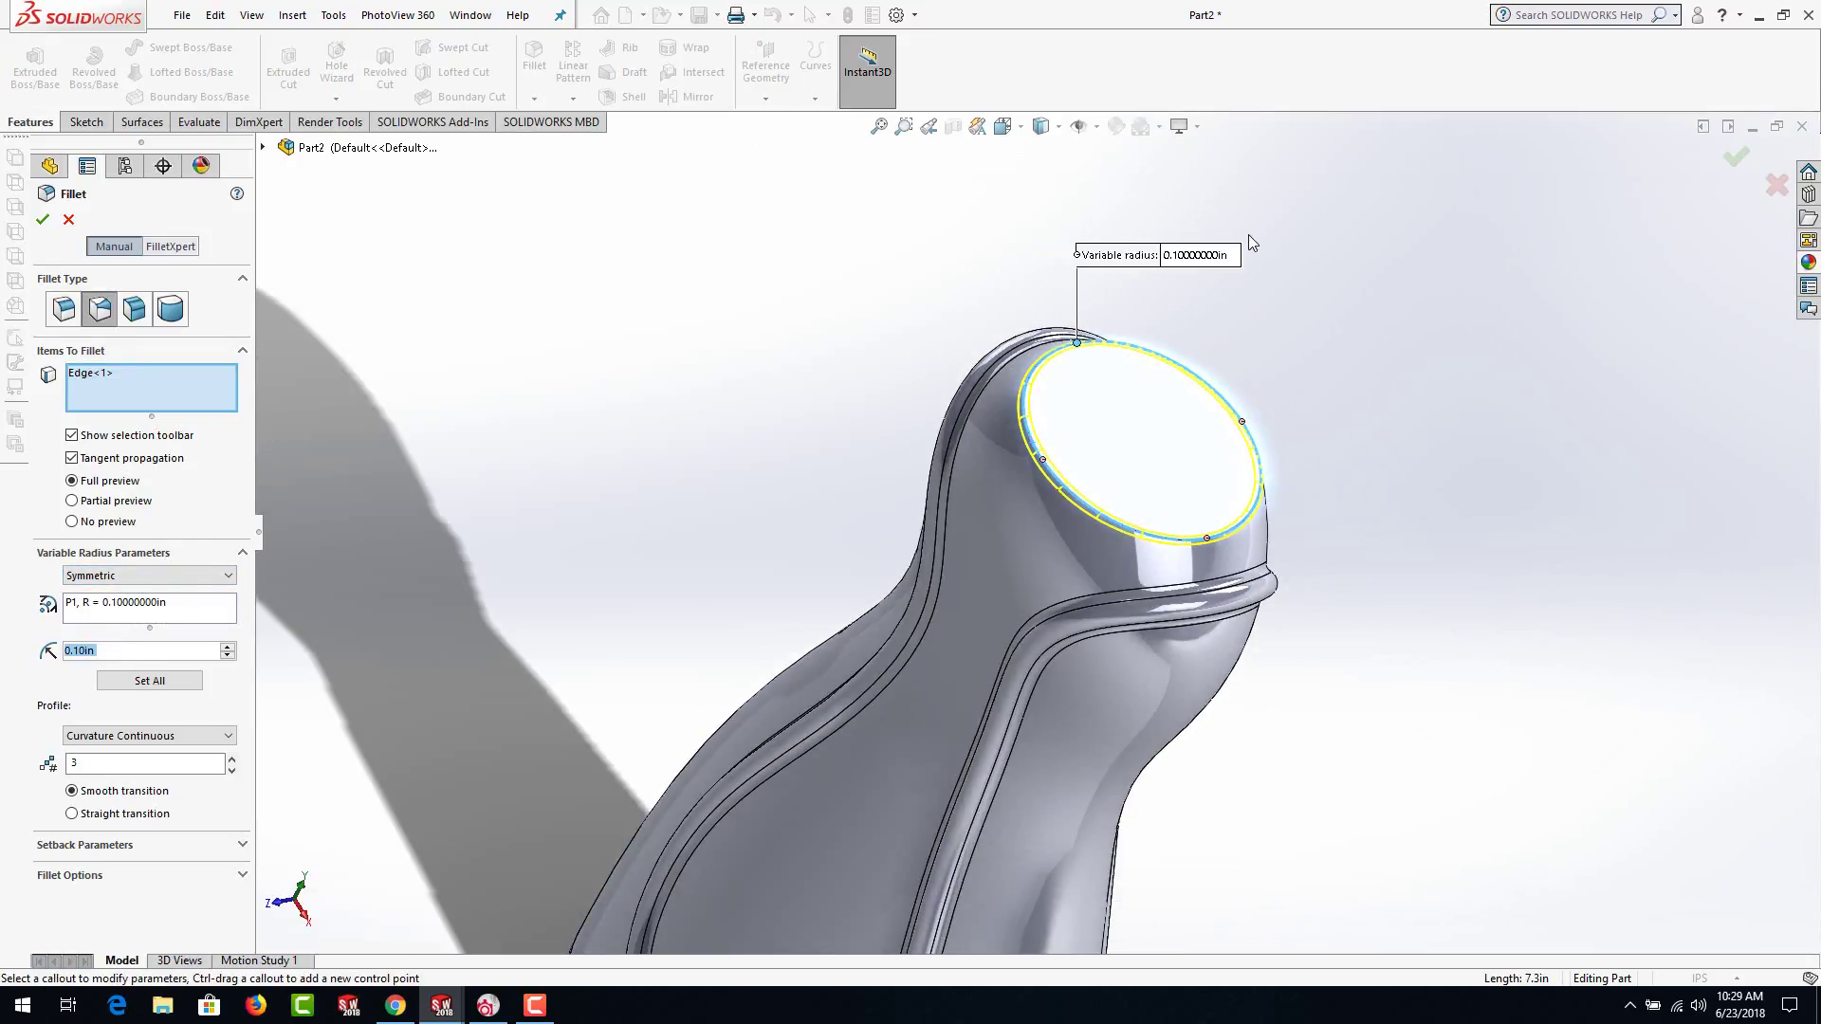
left_click(1198, 256)
left_click(1197, 256)
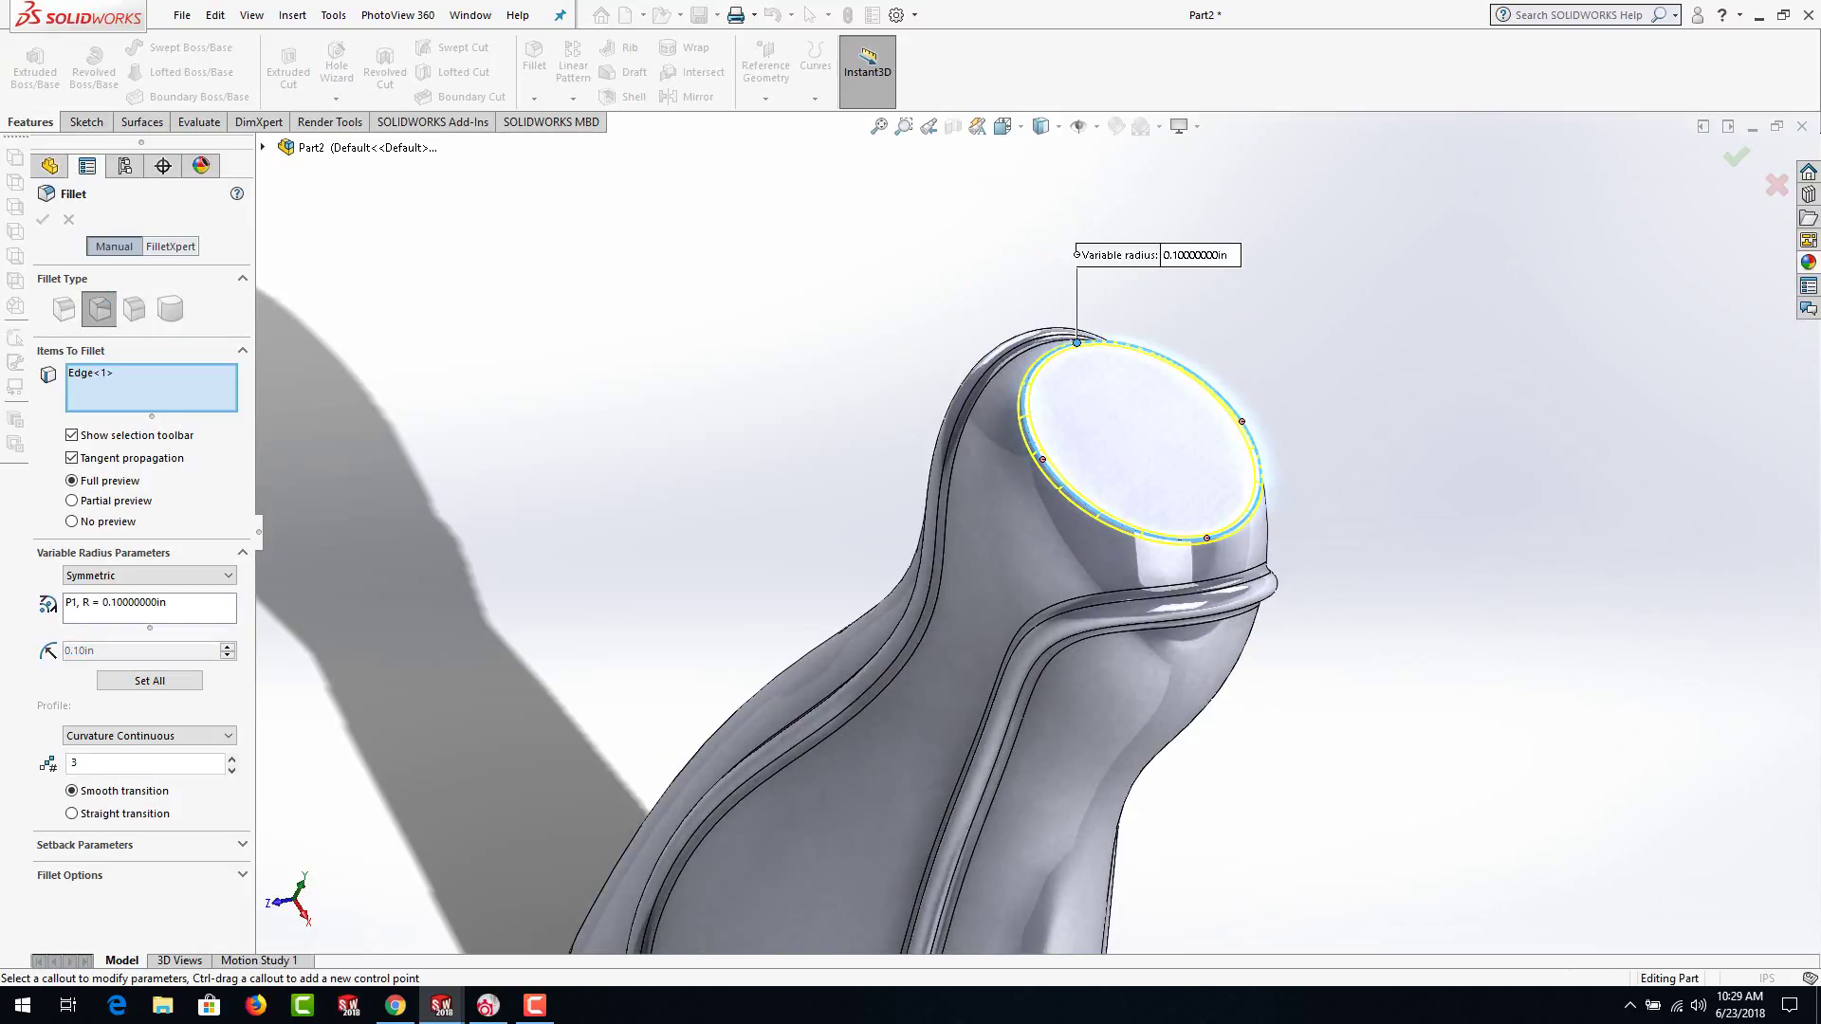
type(".")
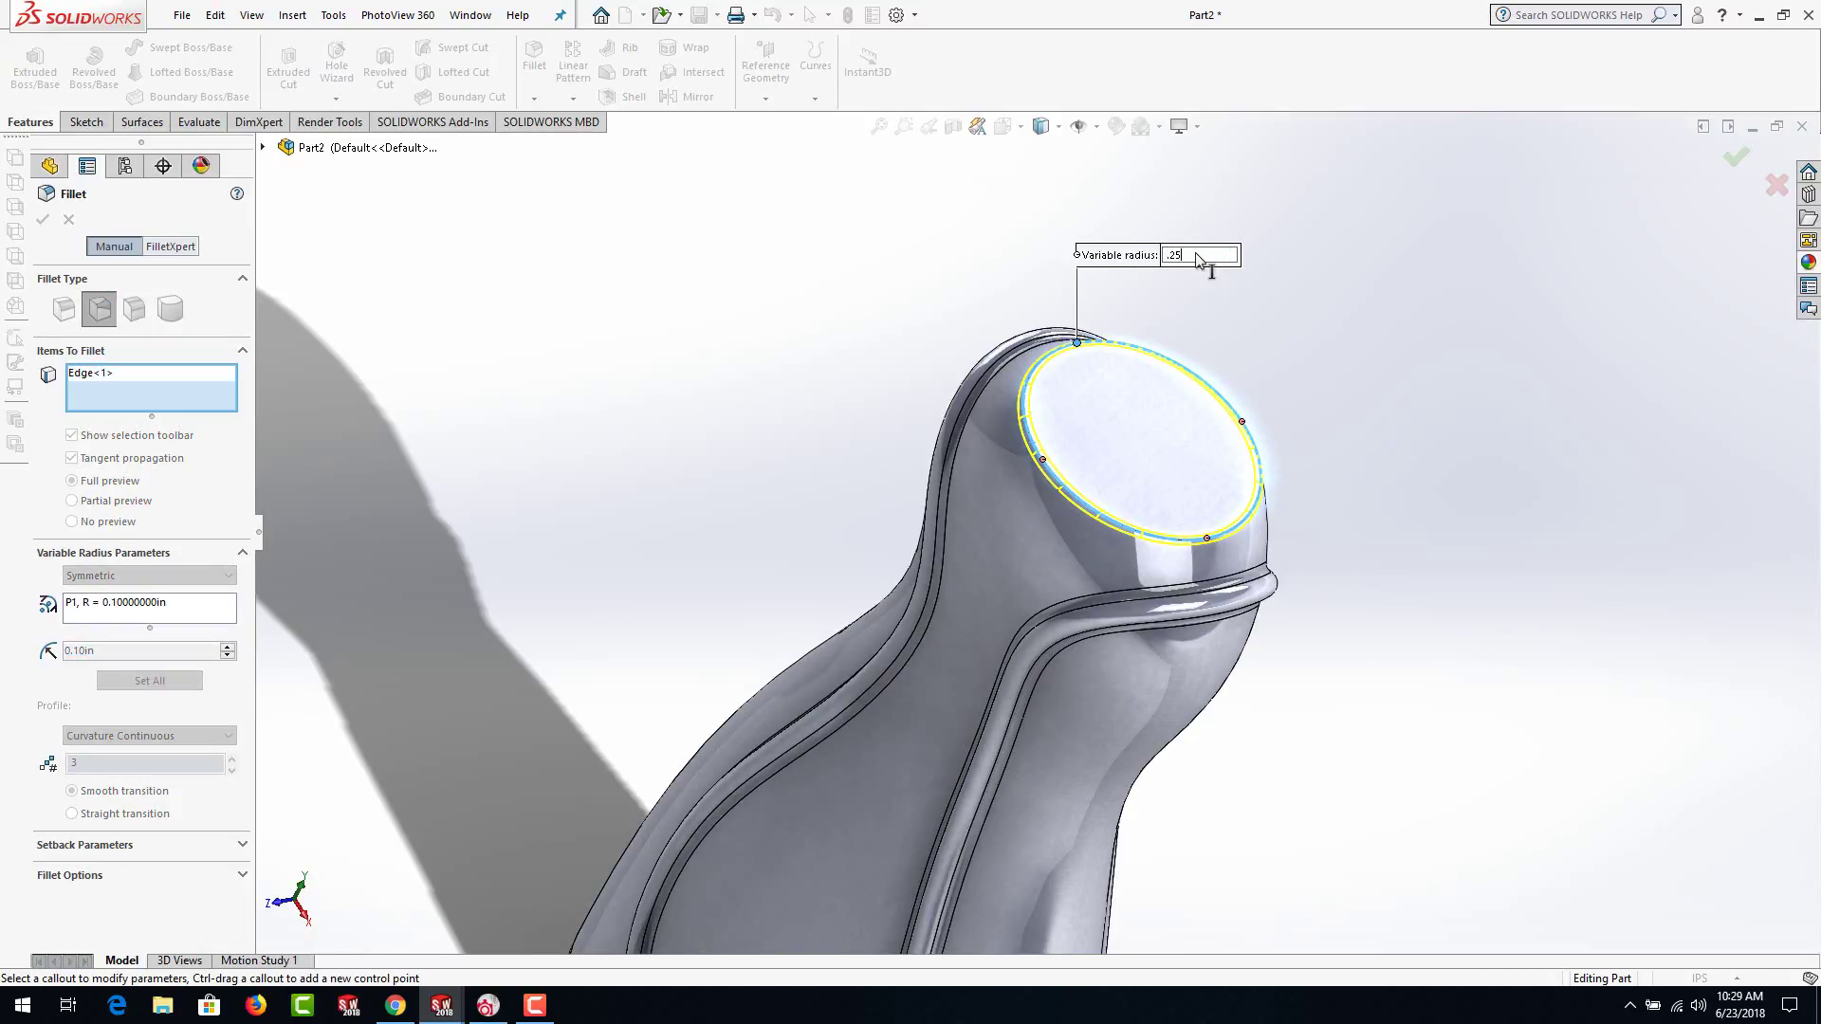
type("25")
Add the 75% control point on the top edge and set its fillet radius to 0.375 in
left_click(1241, 424)
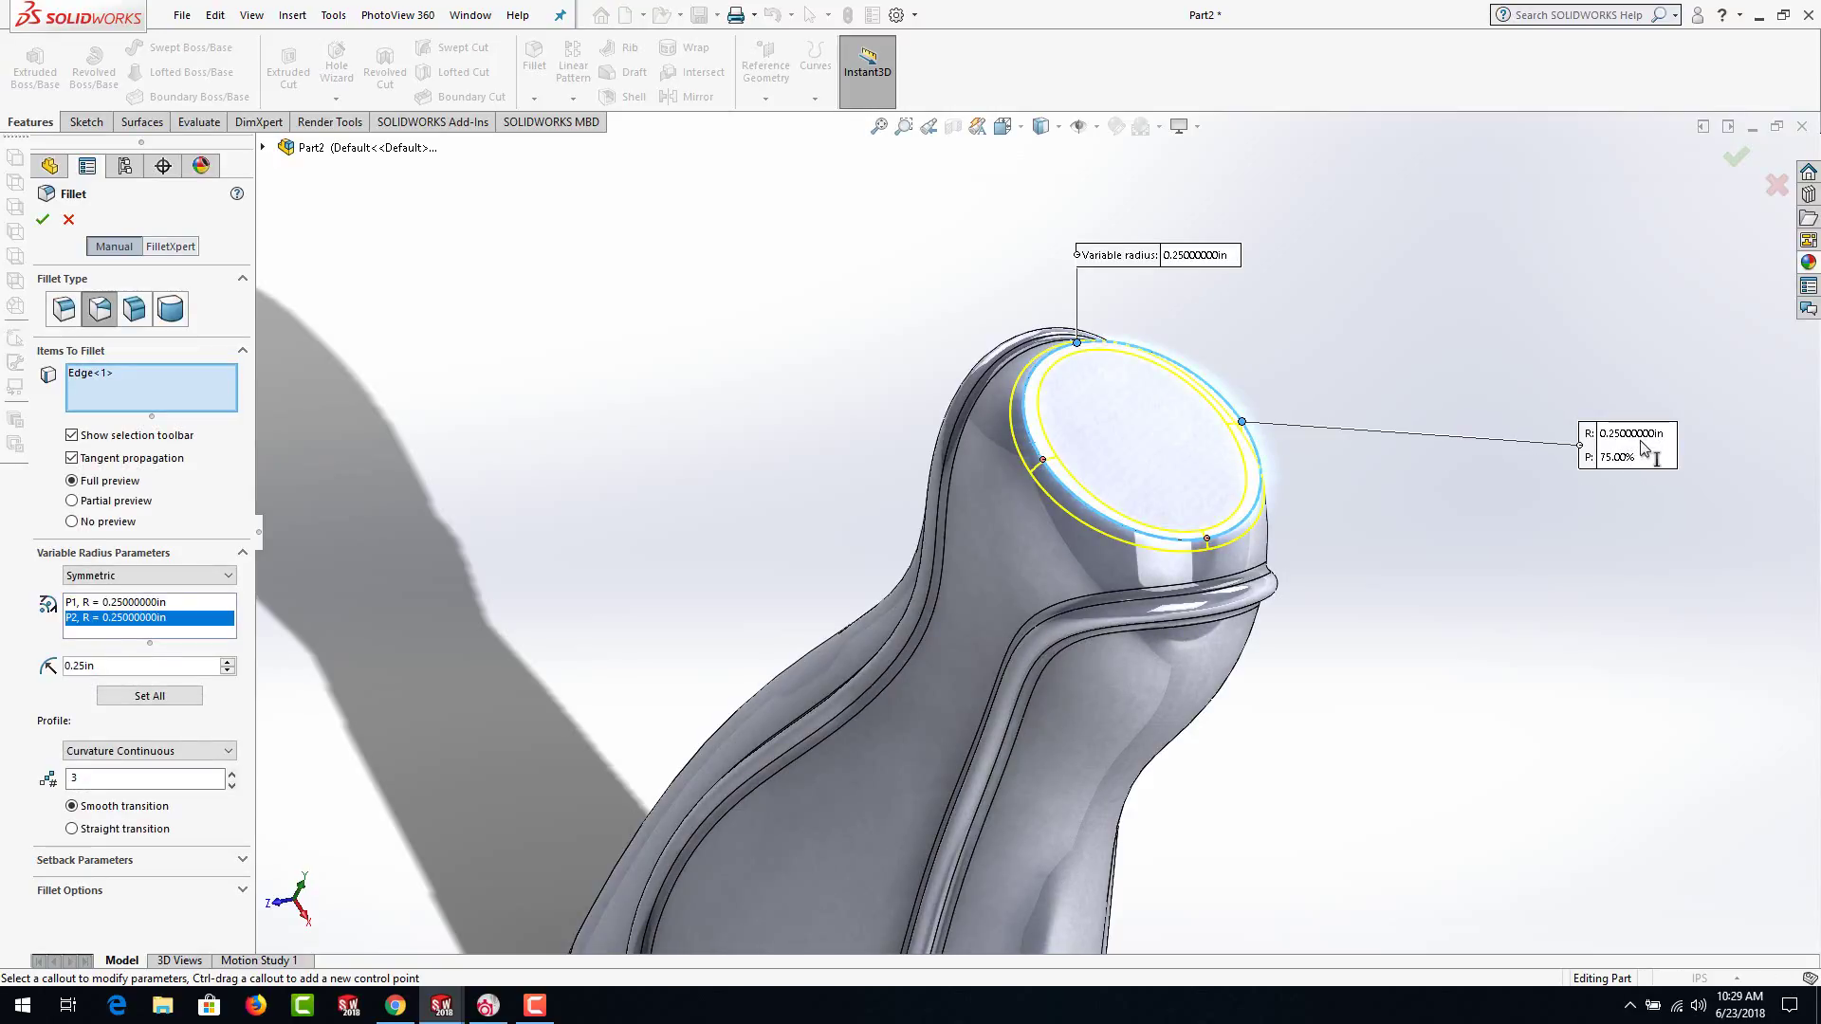
left_click(1645, 436)
left_click(1637, 434)
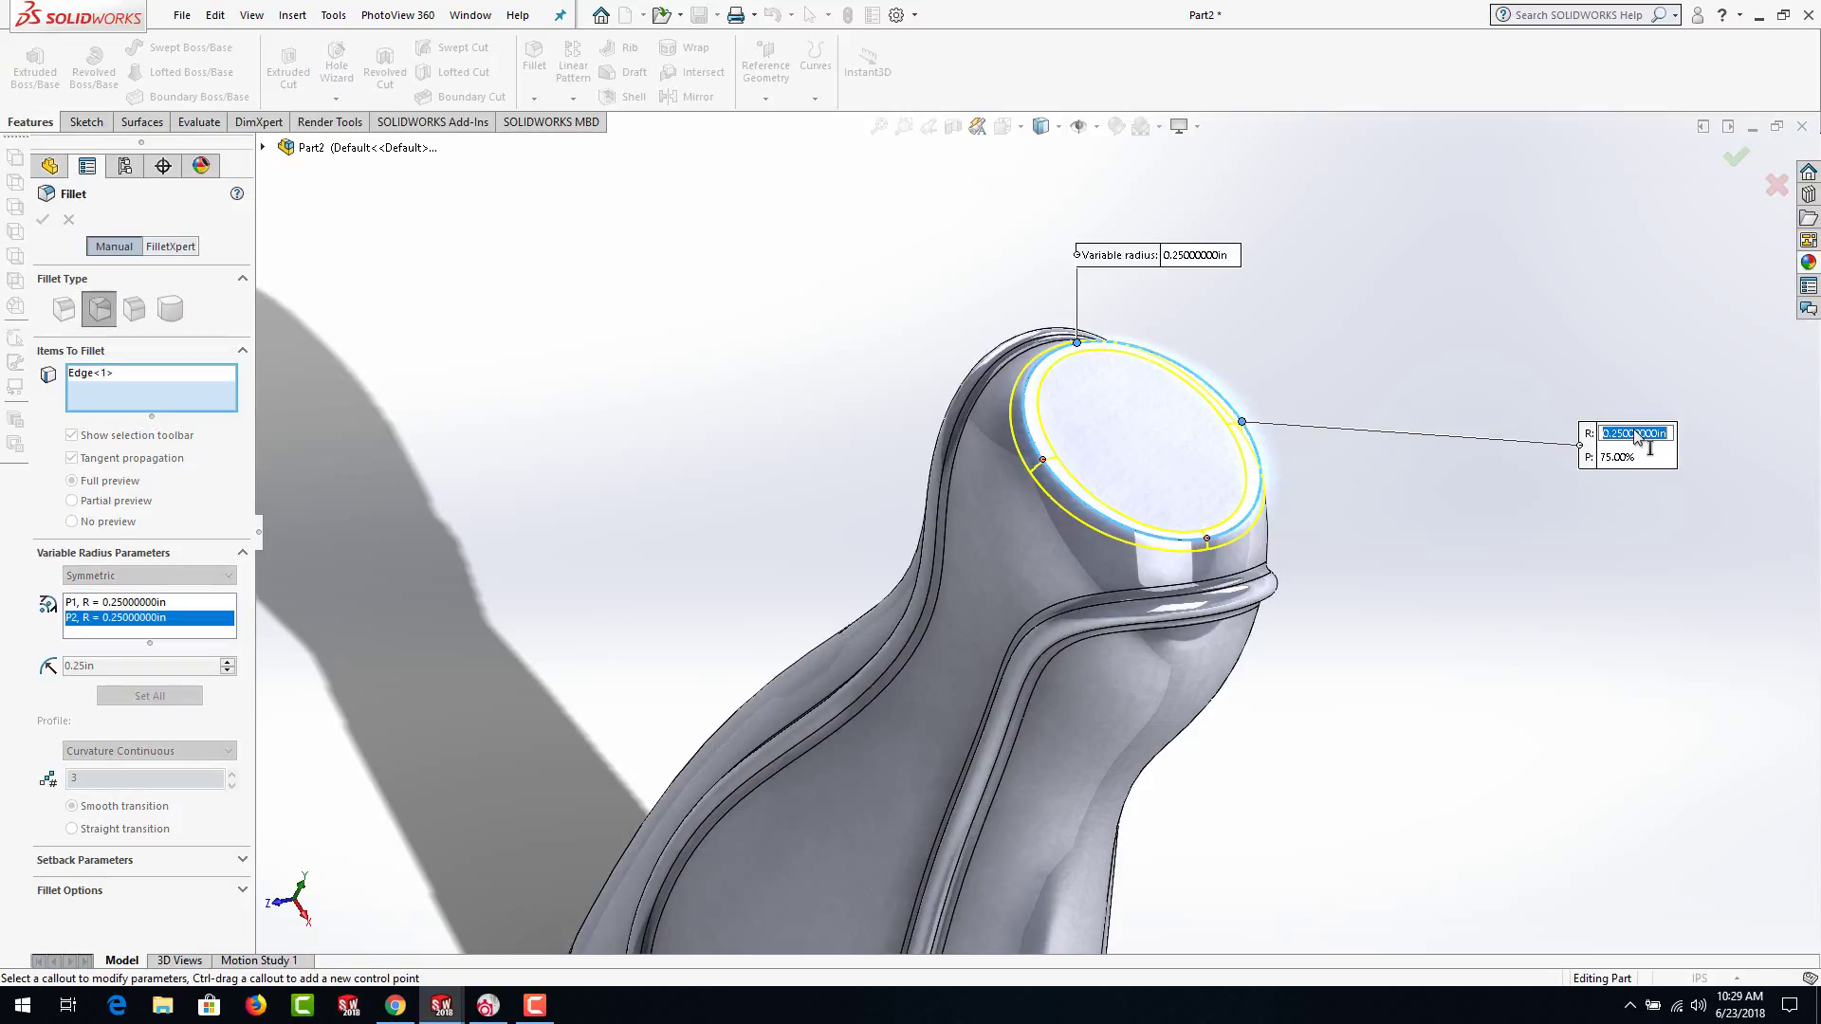
type(".375")
key("Return")
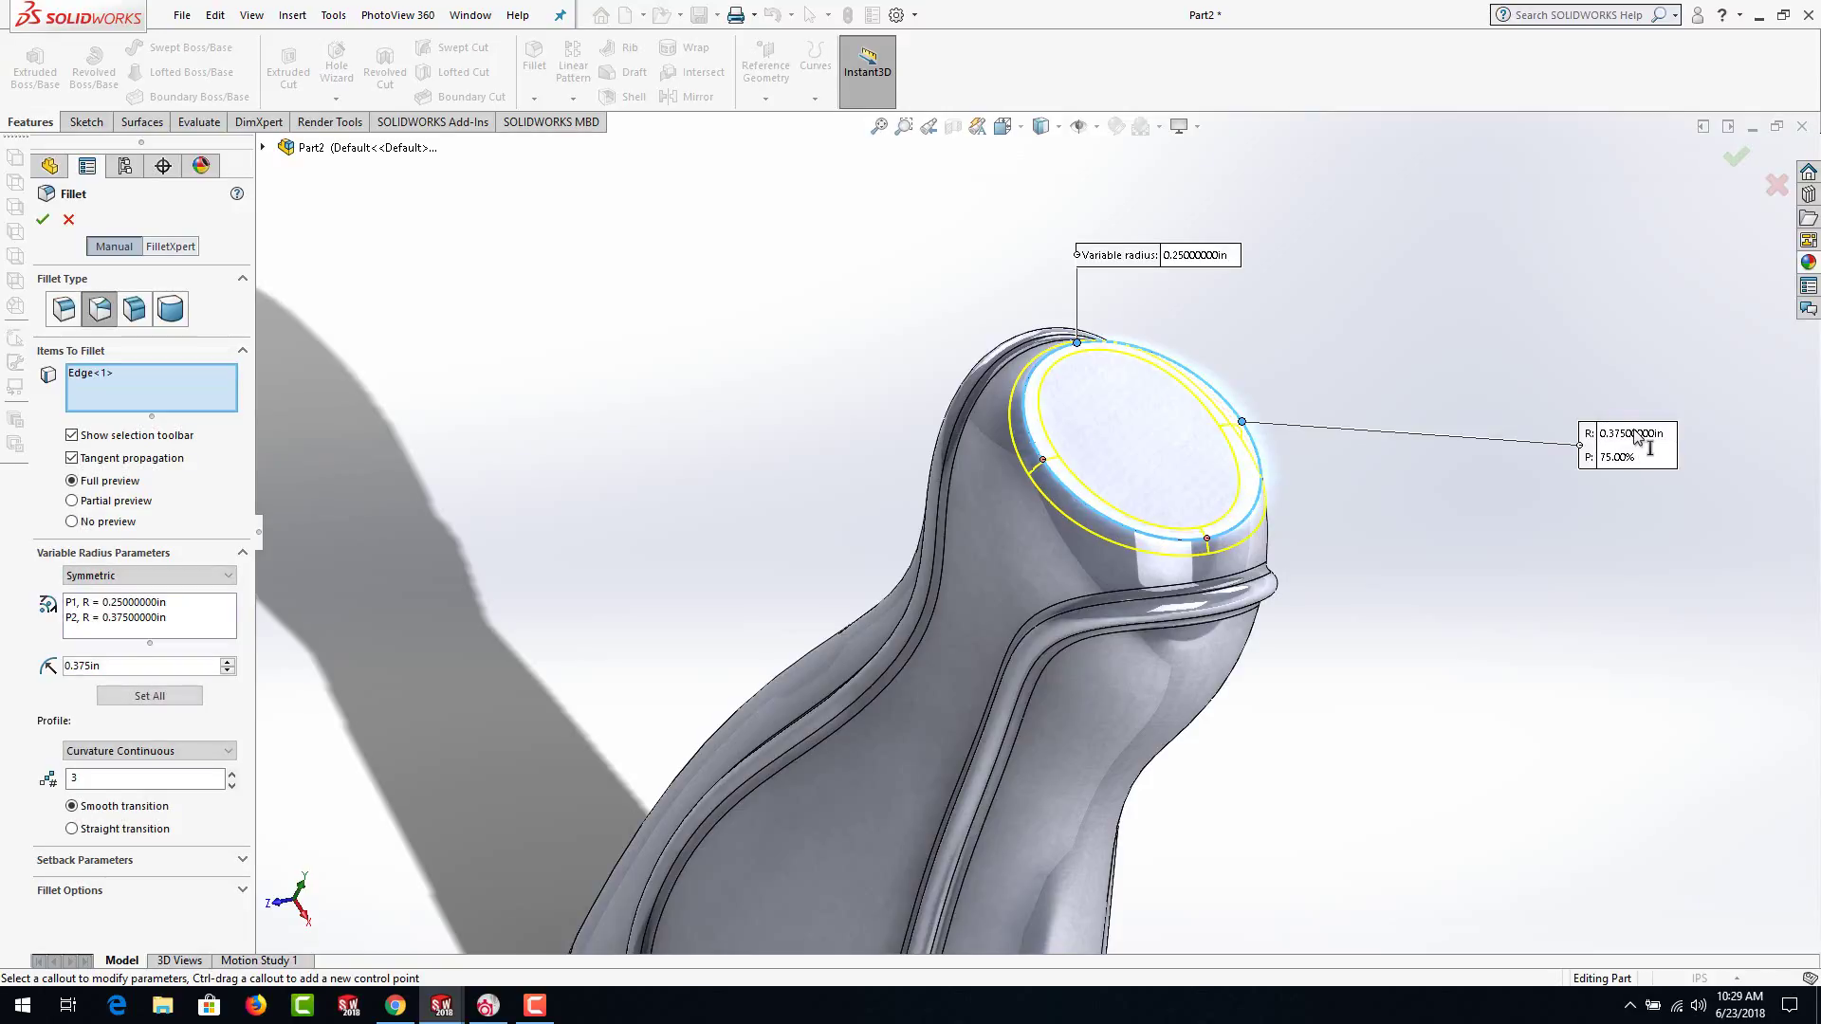
Add the 50% control point on the top edge and set its fillet radius to 0.25 in
left_click(1206, 539)
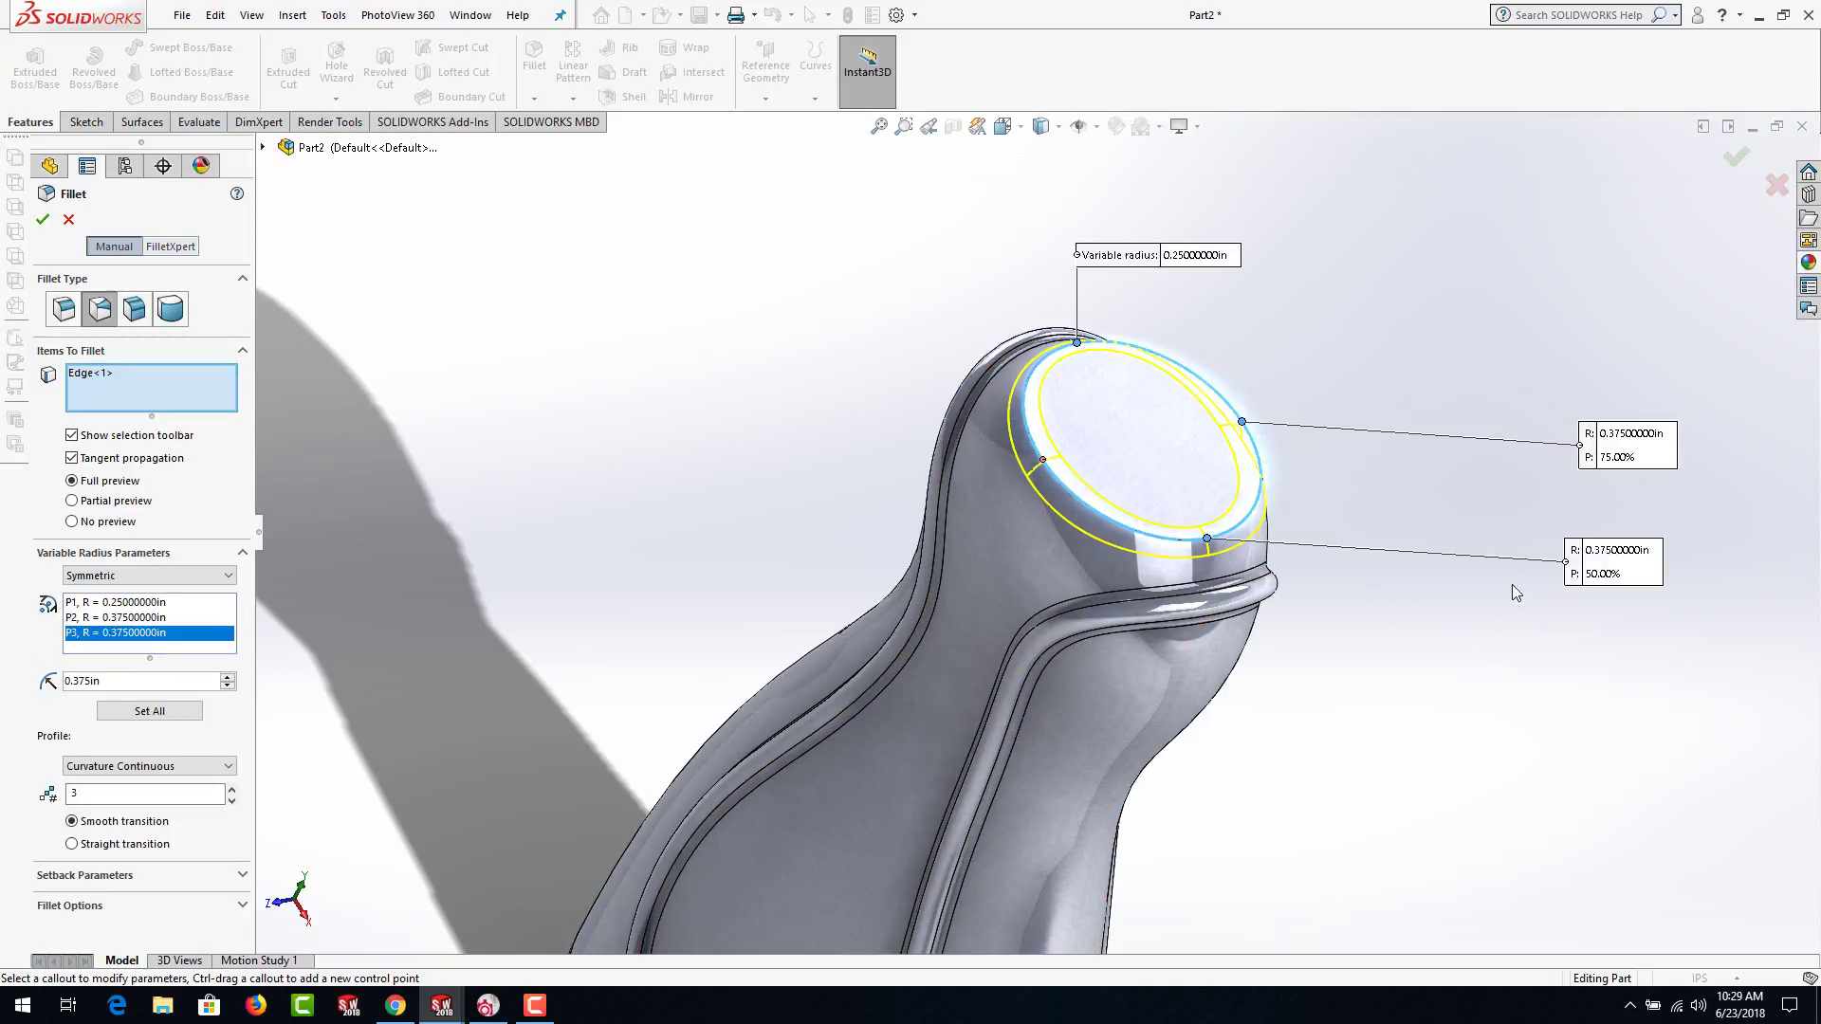
left_click(1627, 552)
type(".")
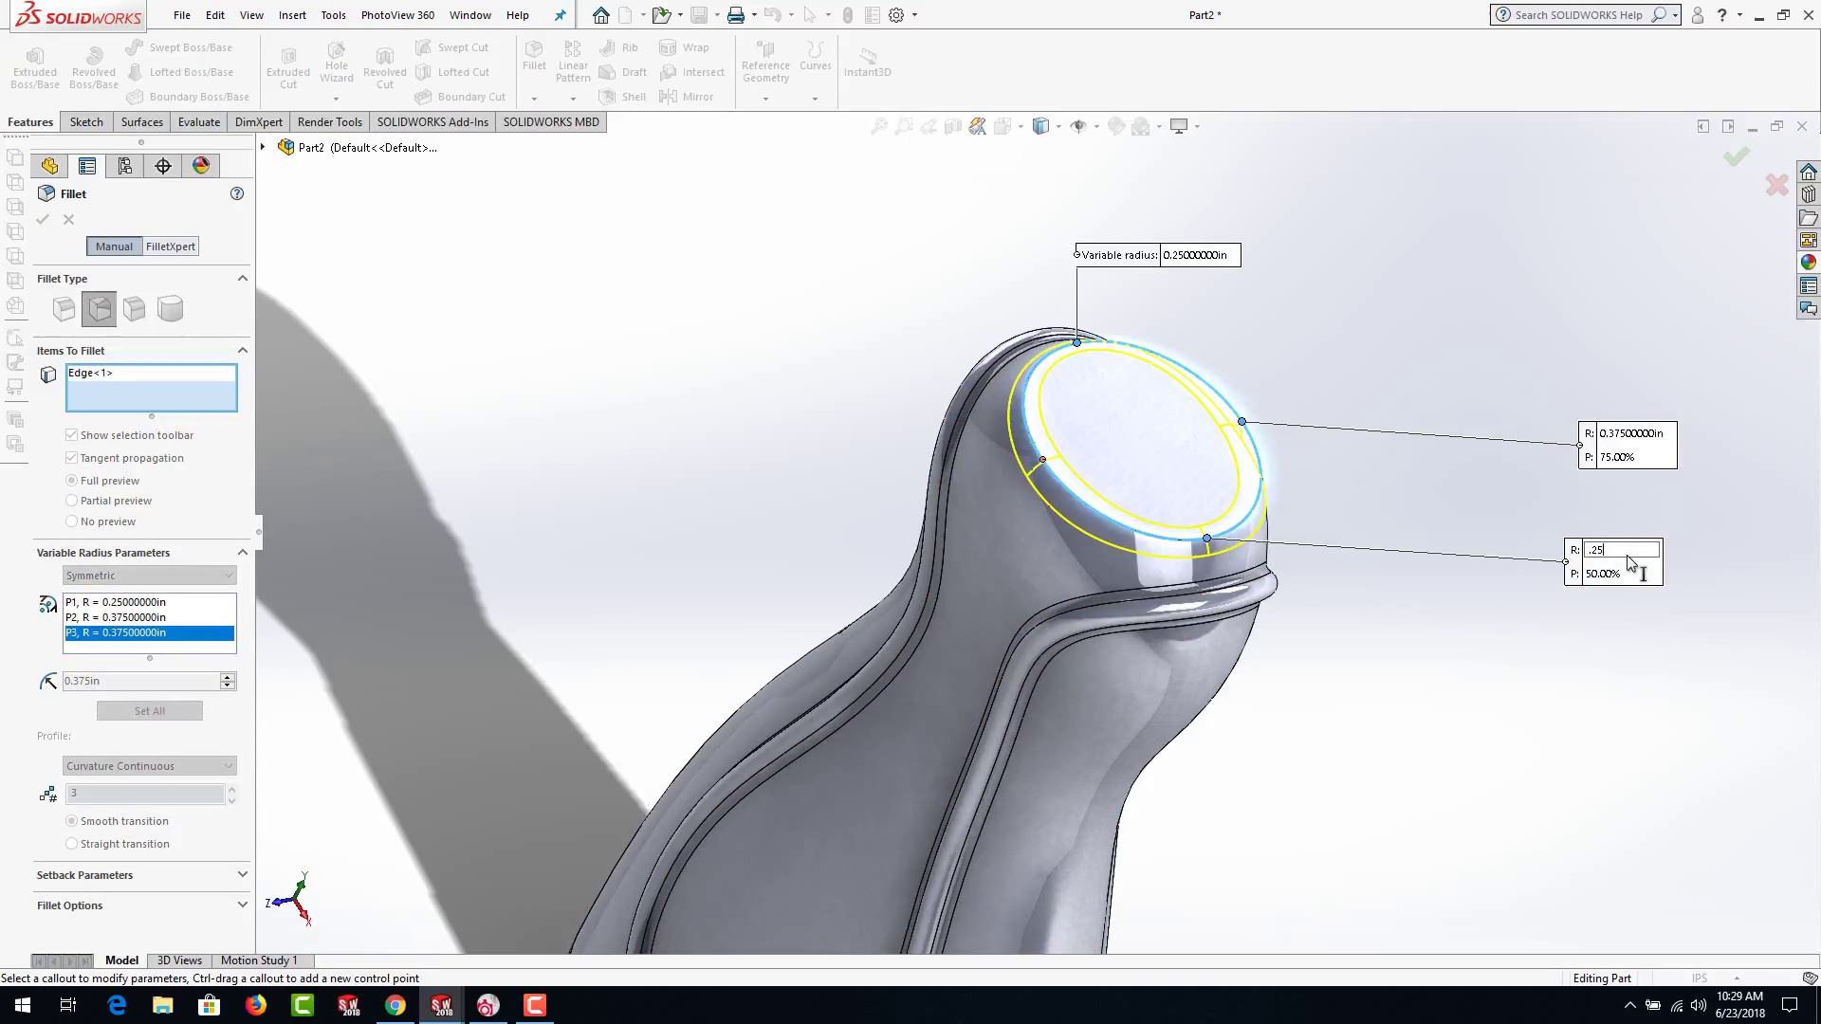
type("25")
key("Return")
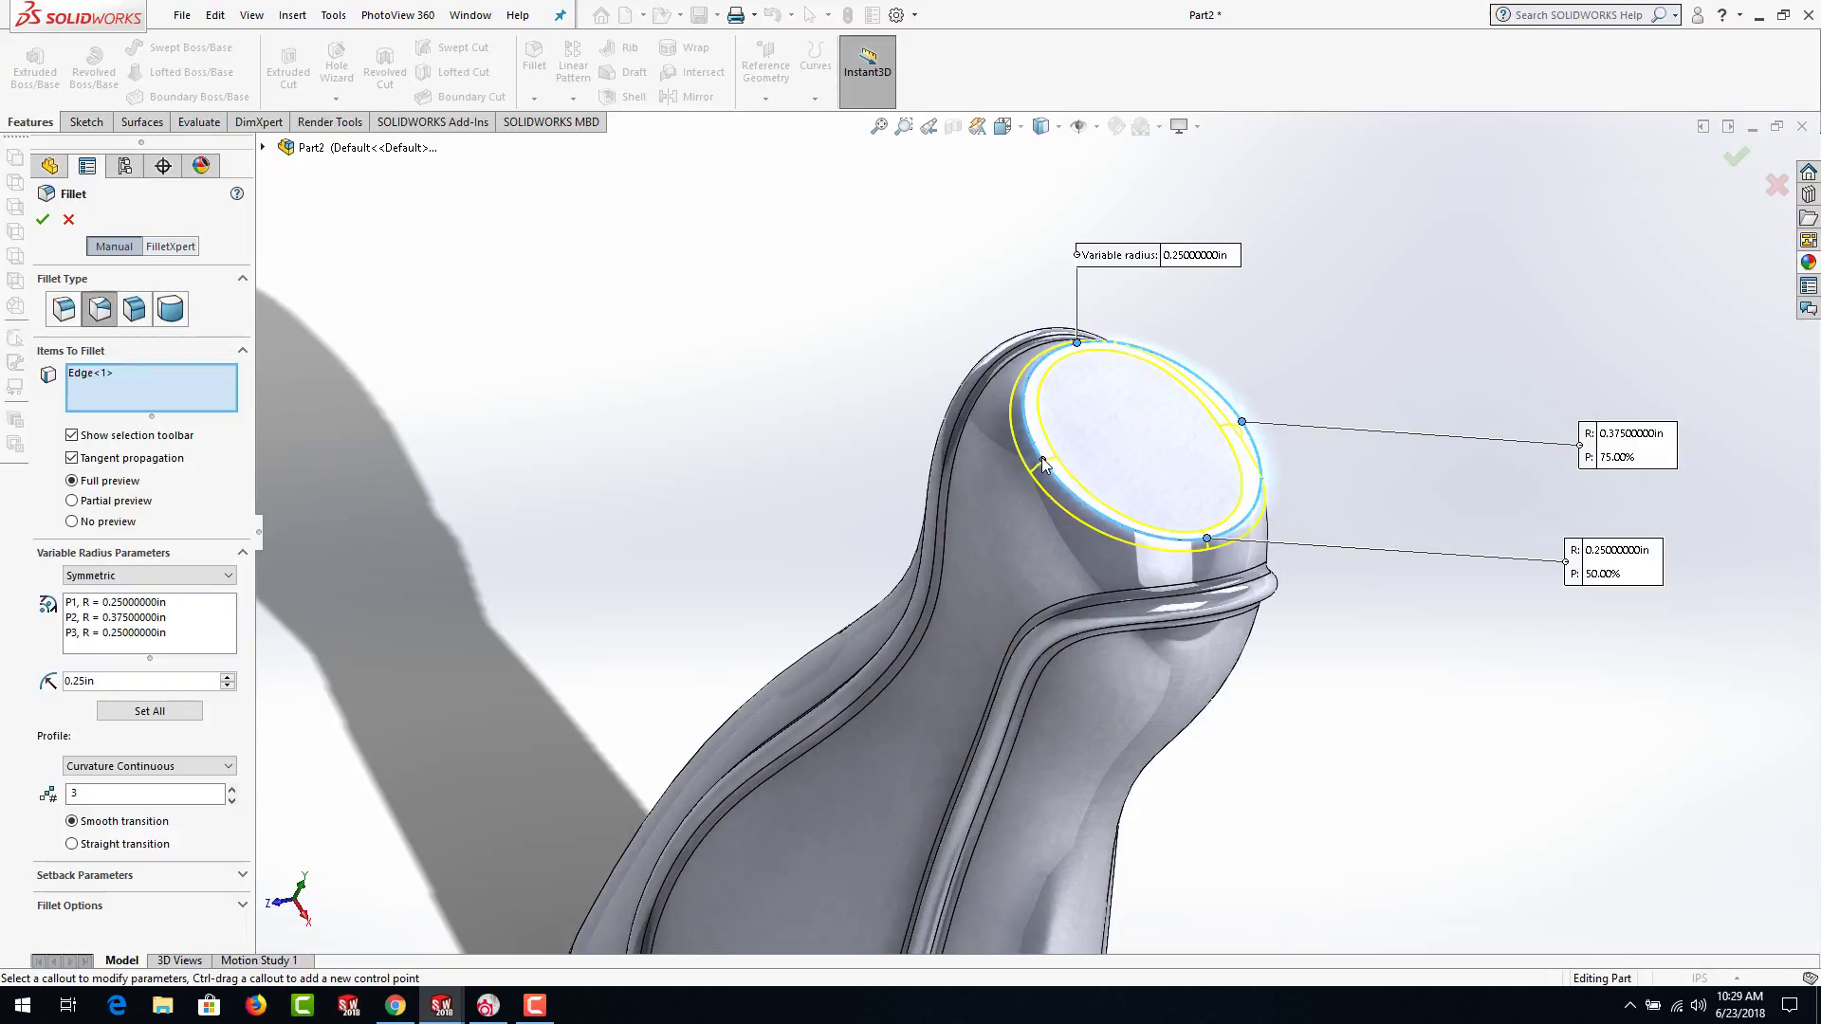
Add the 25% control point on the top edge with a 0.375 in radius and complete the variable-radius fillet
left_click(1043, 461)
left_click_drag(1020, 289, 823, 297)
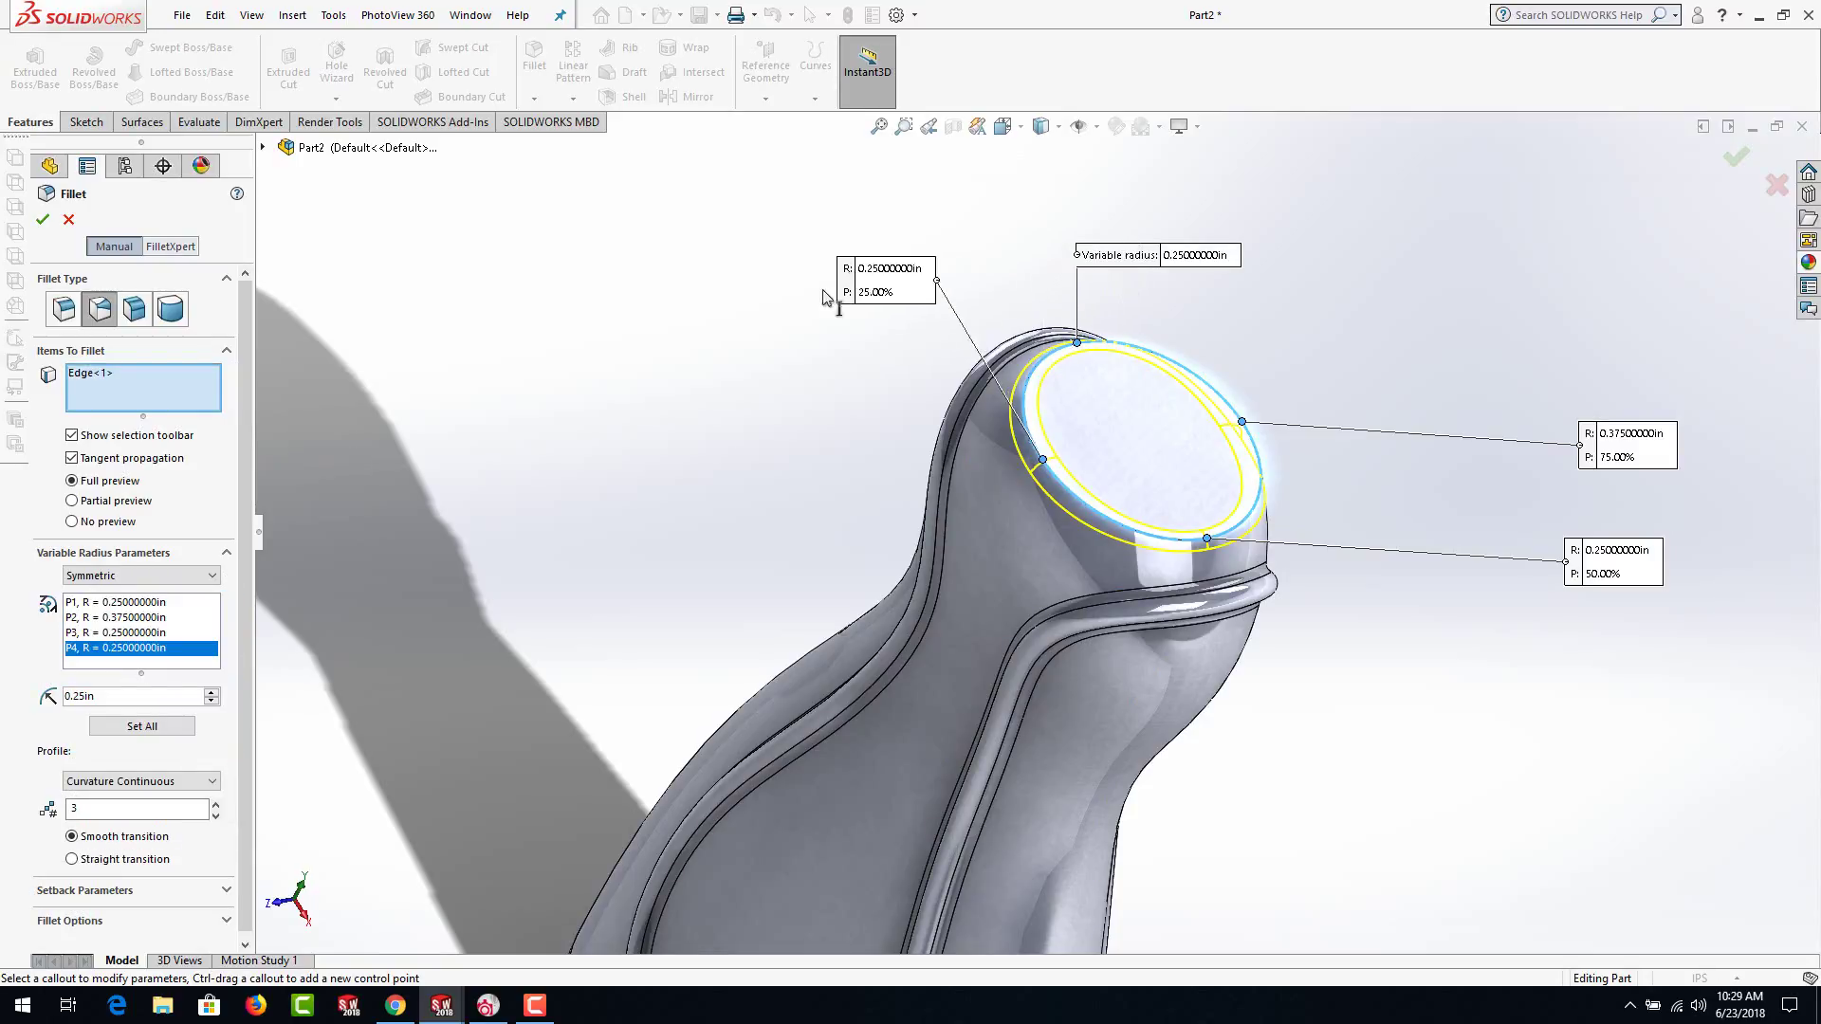
left_click(844, 301)
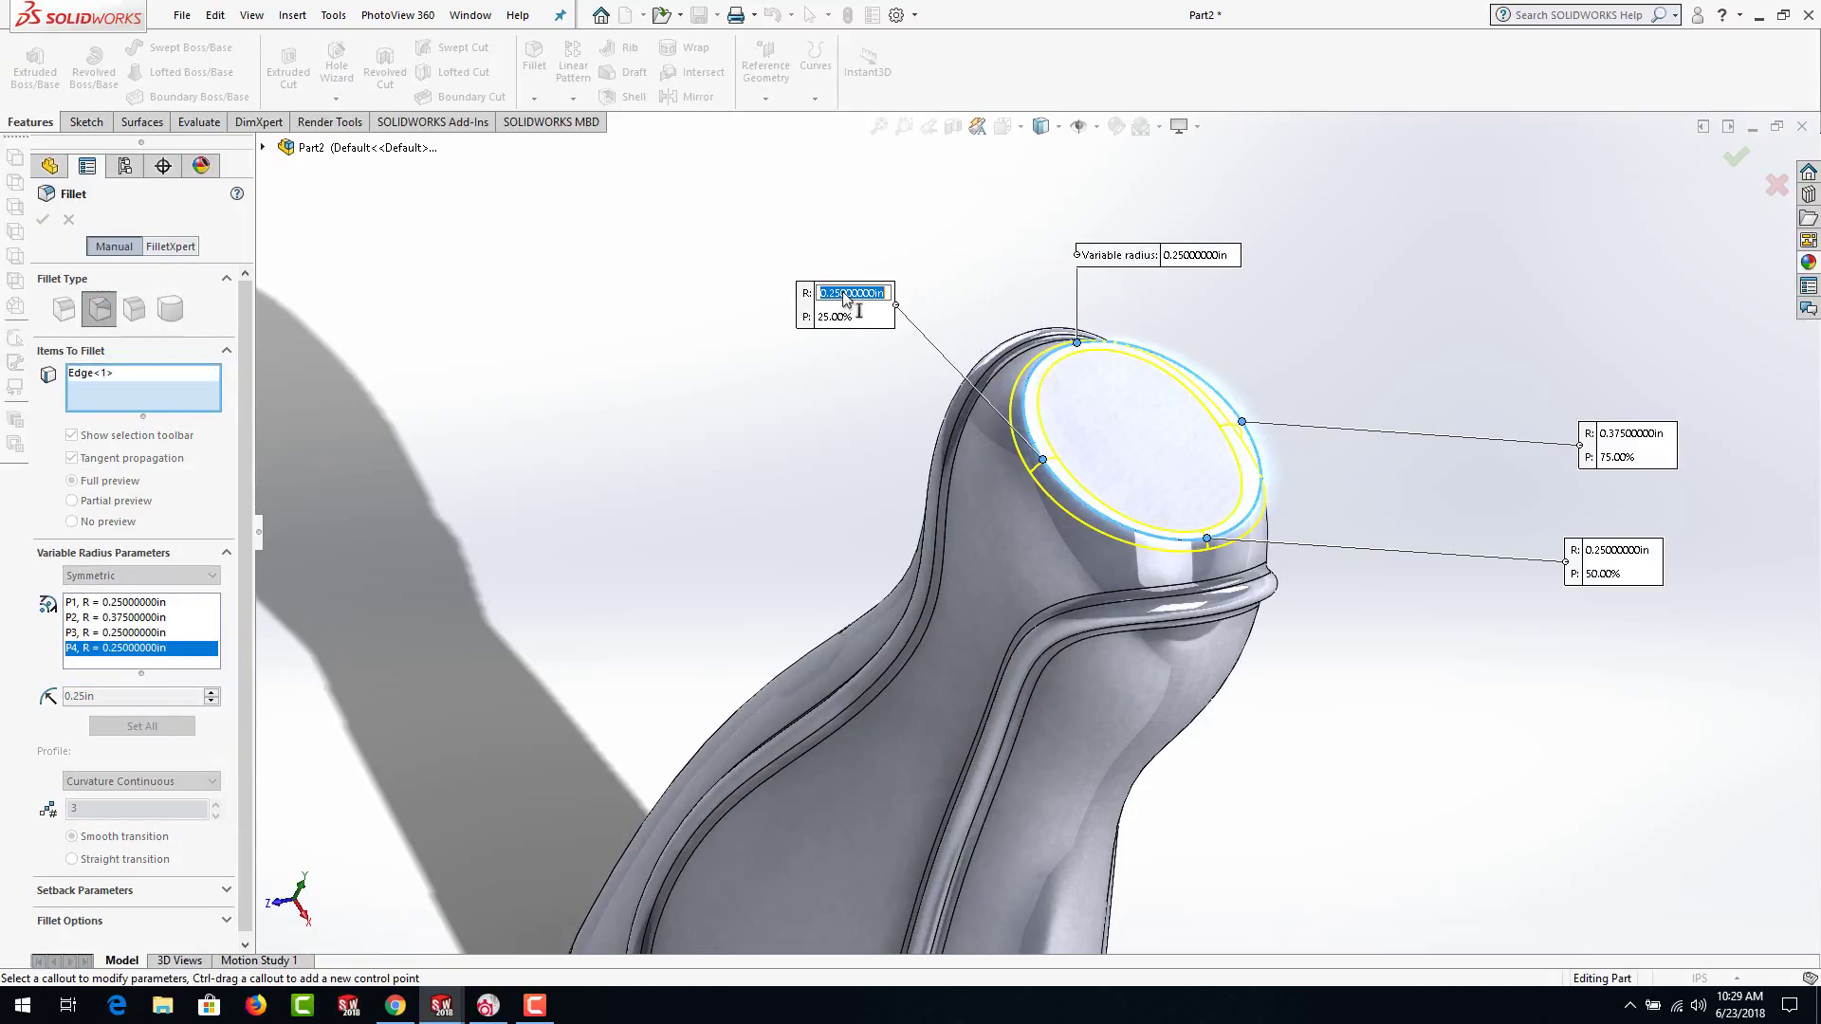
key("BackSpace")
type(".375")
key("Return")
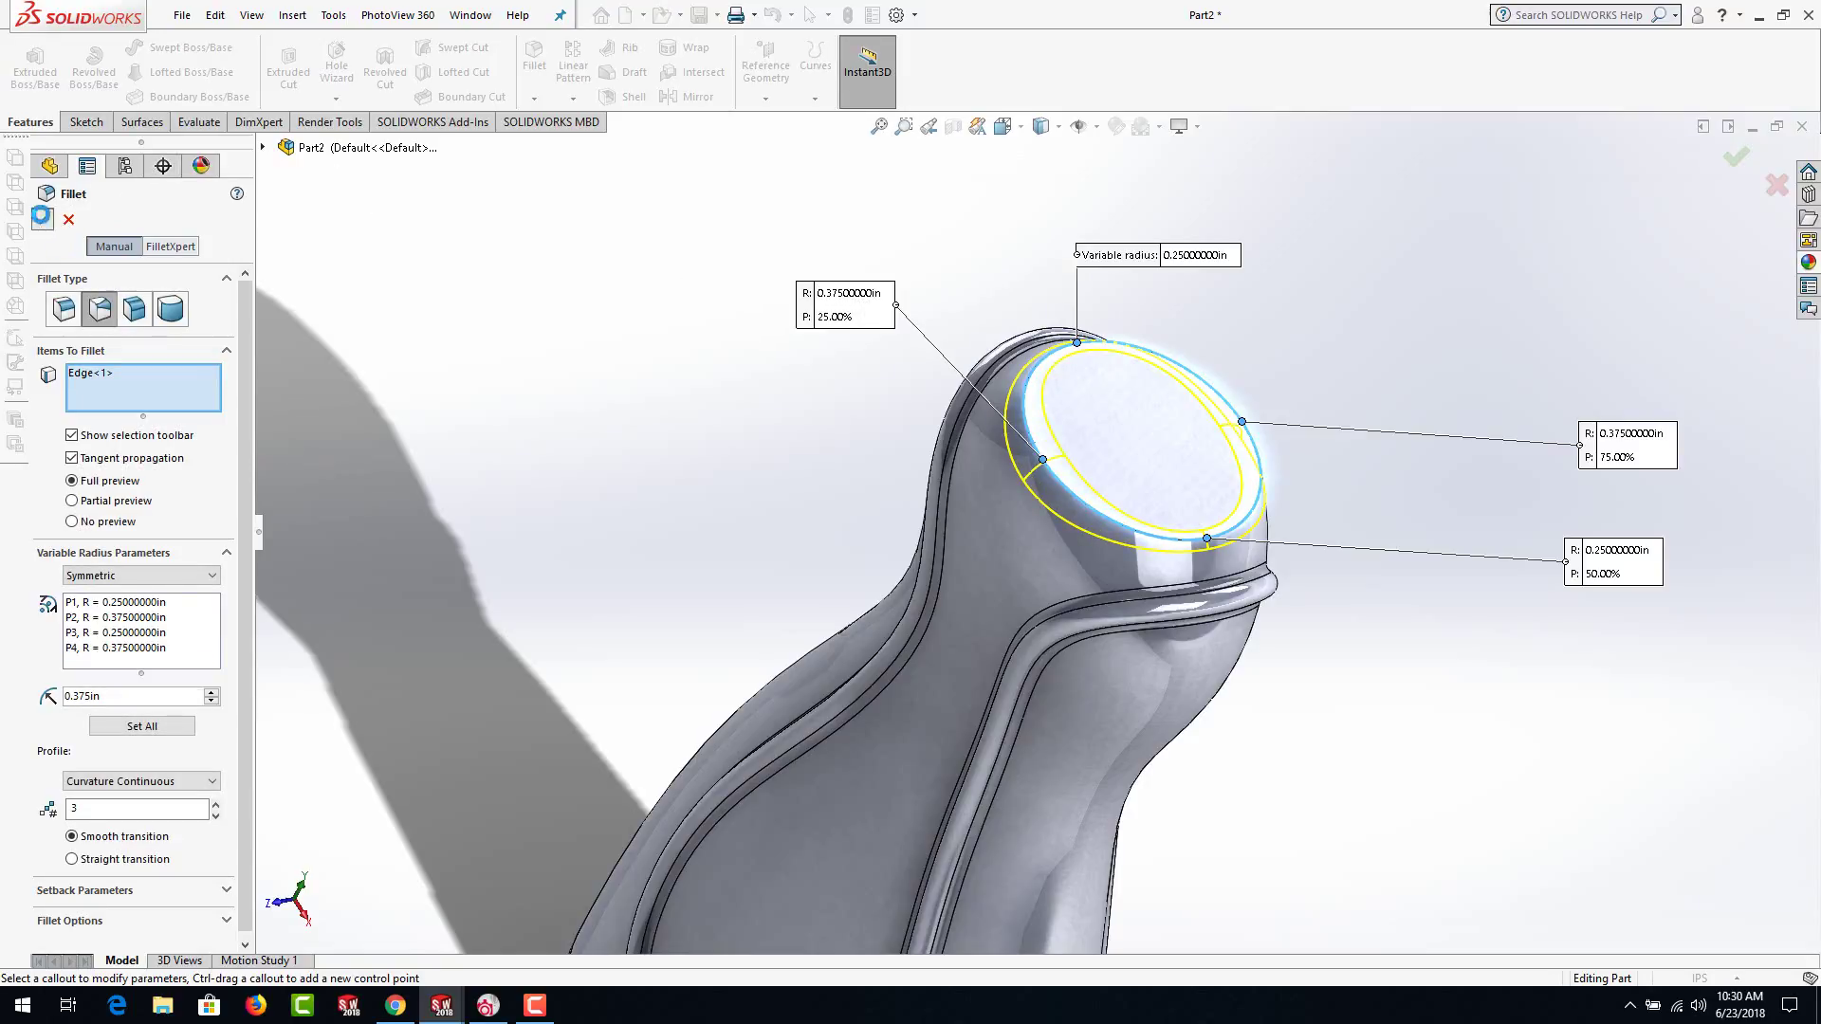
left_click(1736, 156)
Sketch a circle with a radius of about 0.73 in on the bottle's flat top face, centred on the origin
middle_click_drag(611, 482, 1158, 396)
left_click(1044, 435)
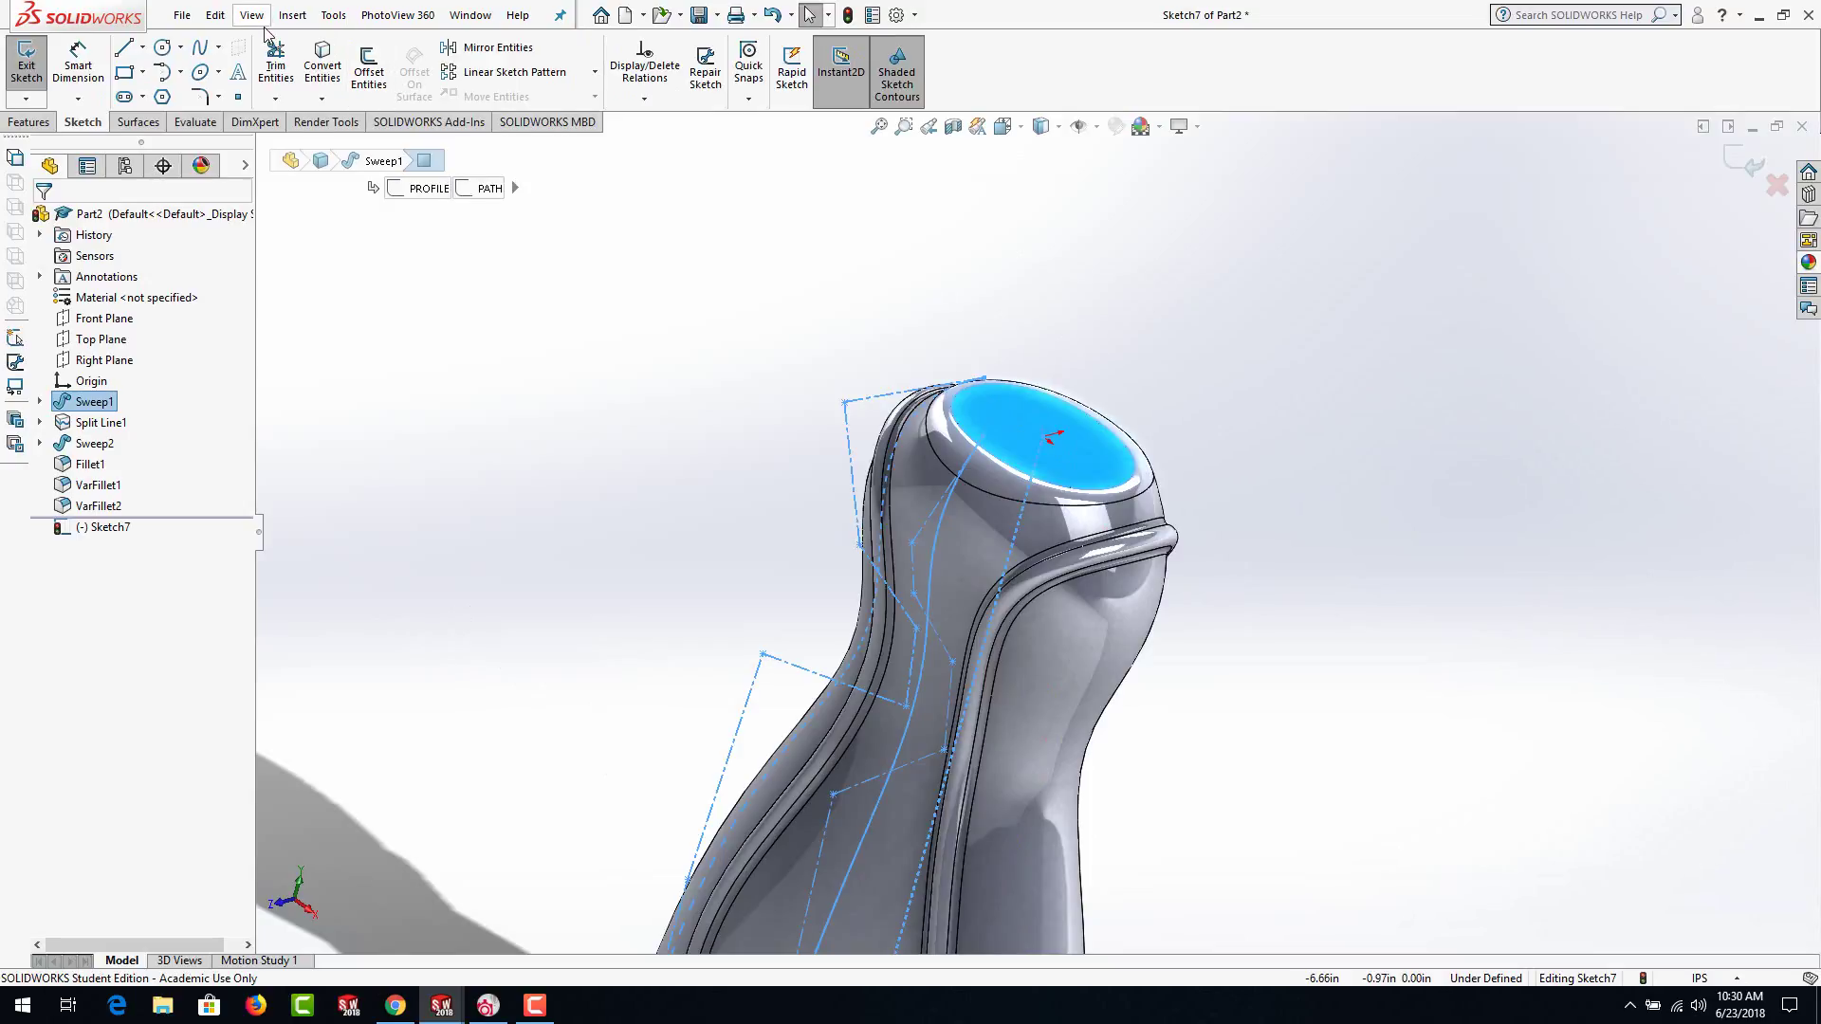
left_click(162, 46)
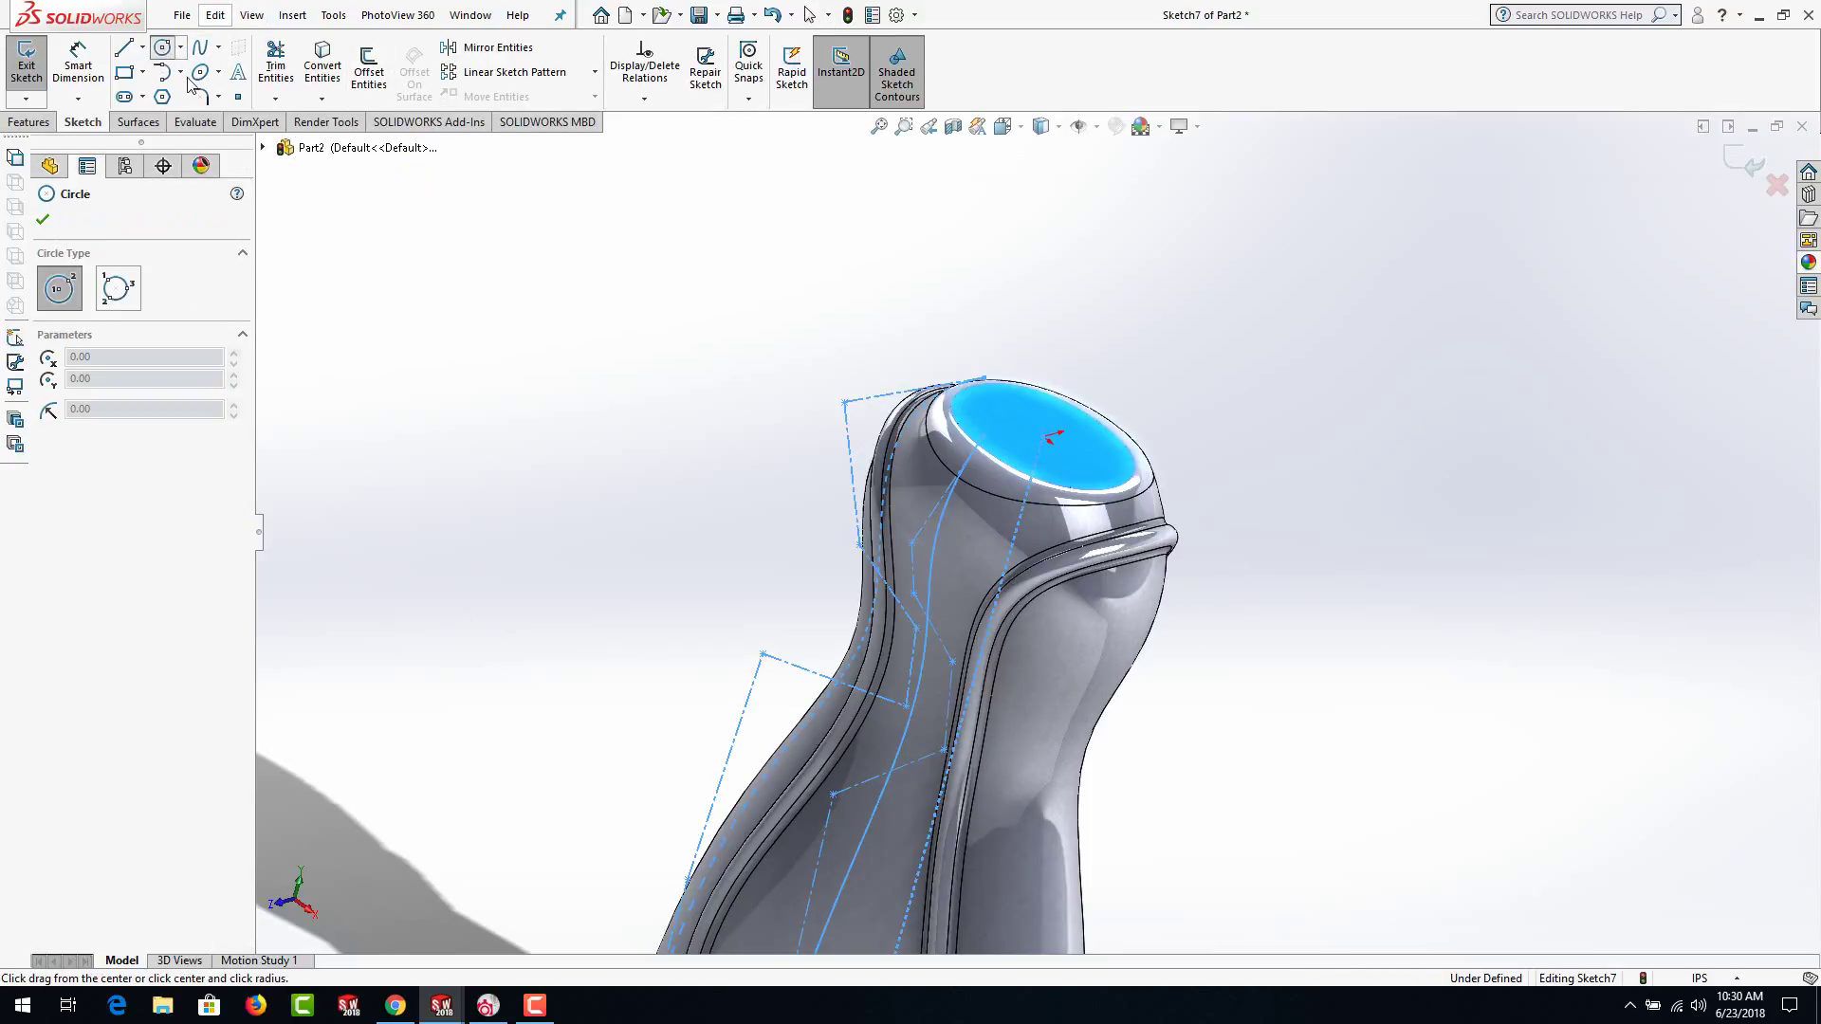
left_click(1043, 439)
left_click(1026, 467)
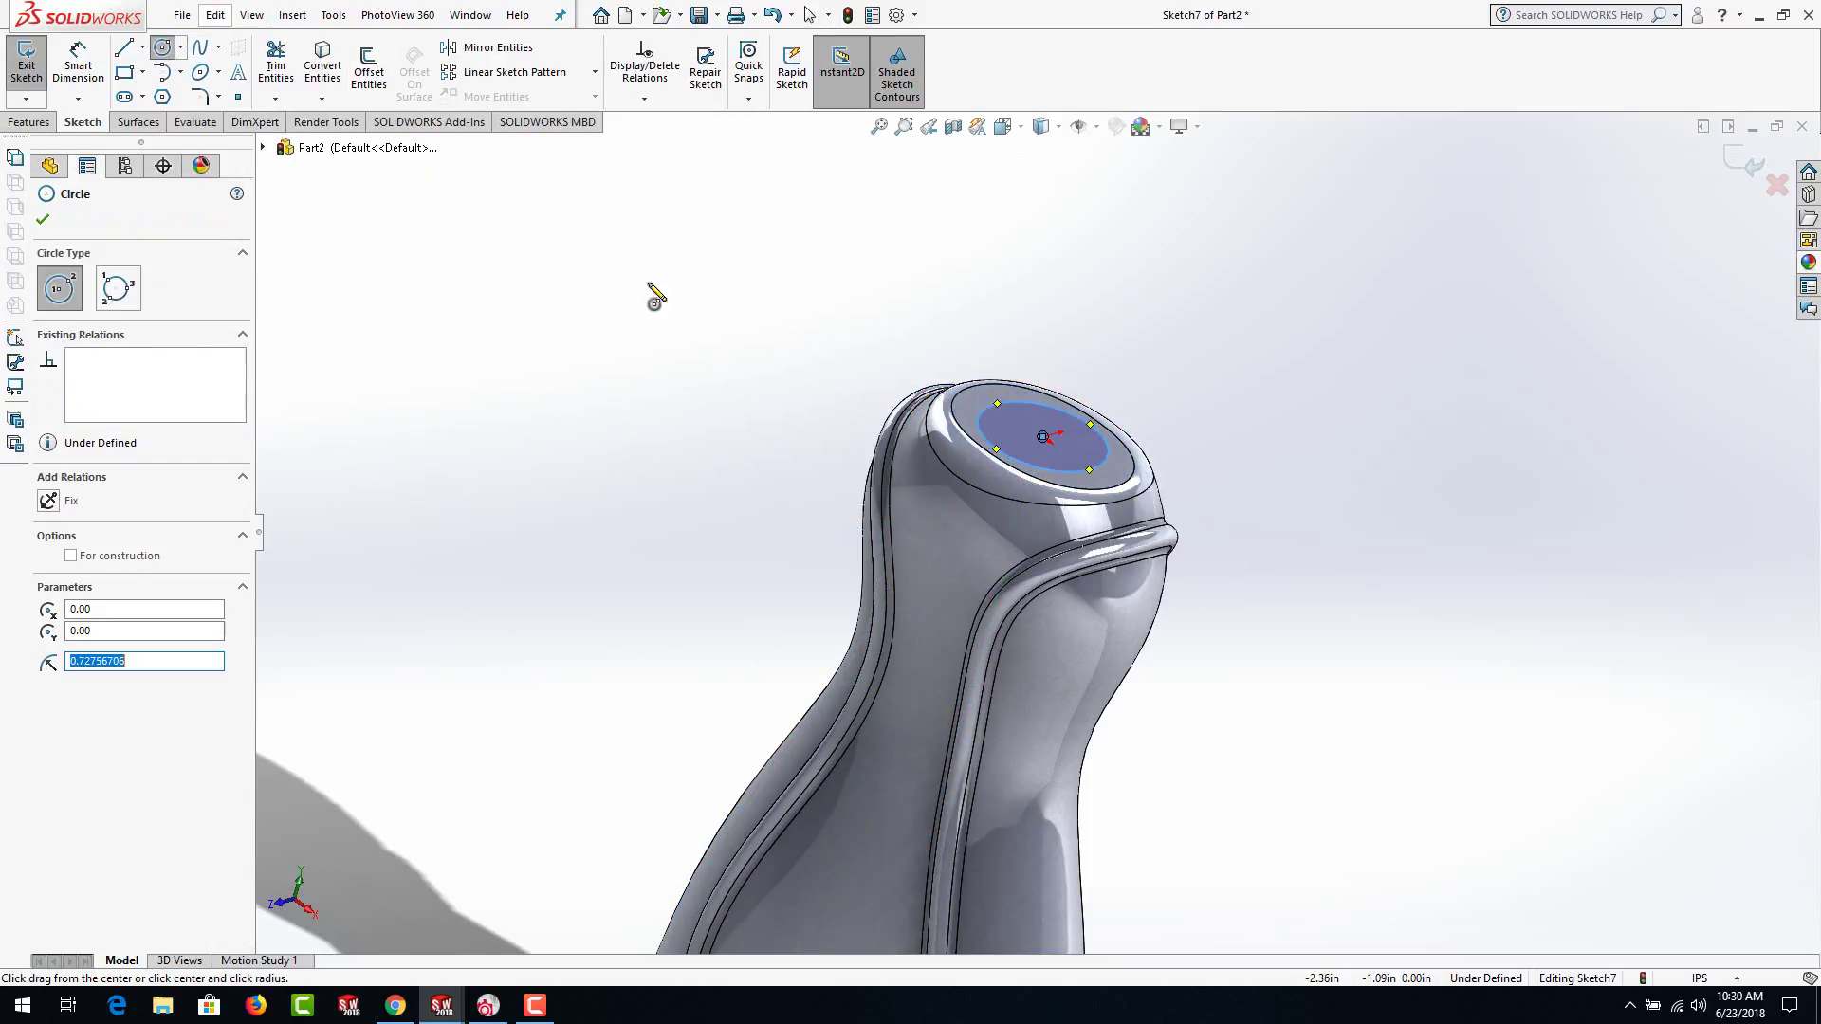
Dimension the circle on the top face to a diameter of 1.5 in
left_click(78, 67)
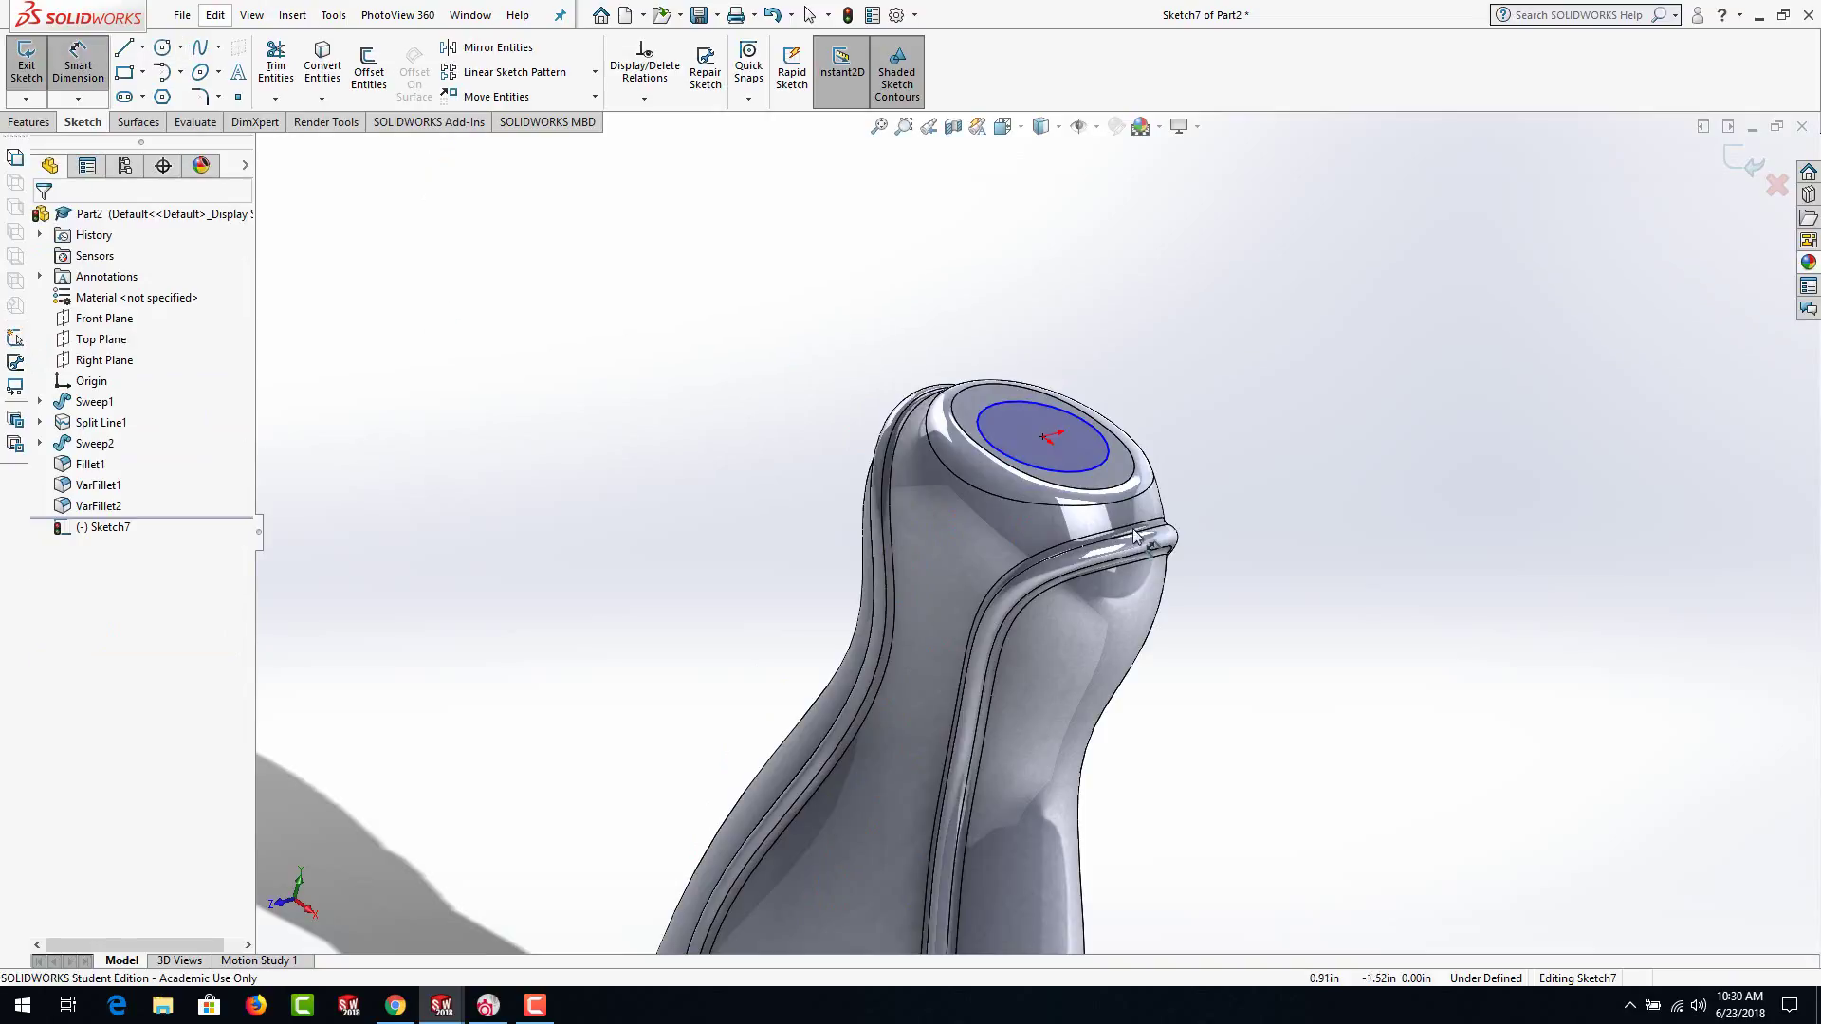
left_click(1100, 461)
left_click(1261, 446)
type("1.5")
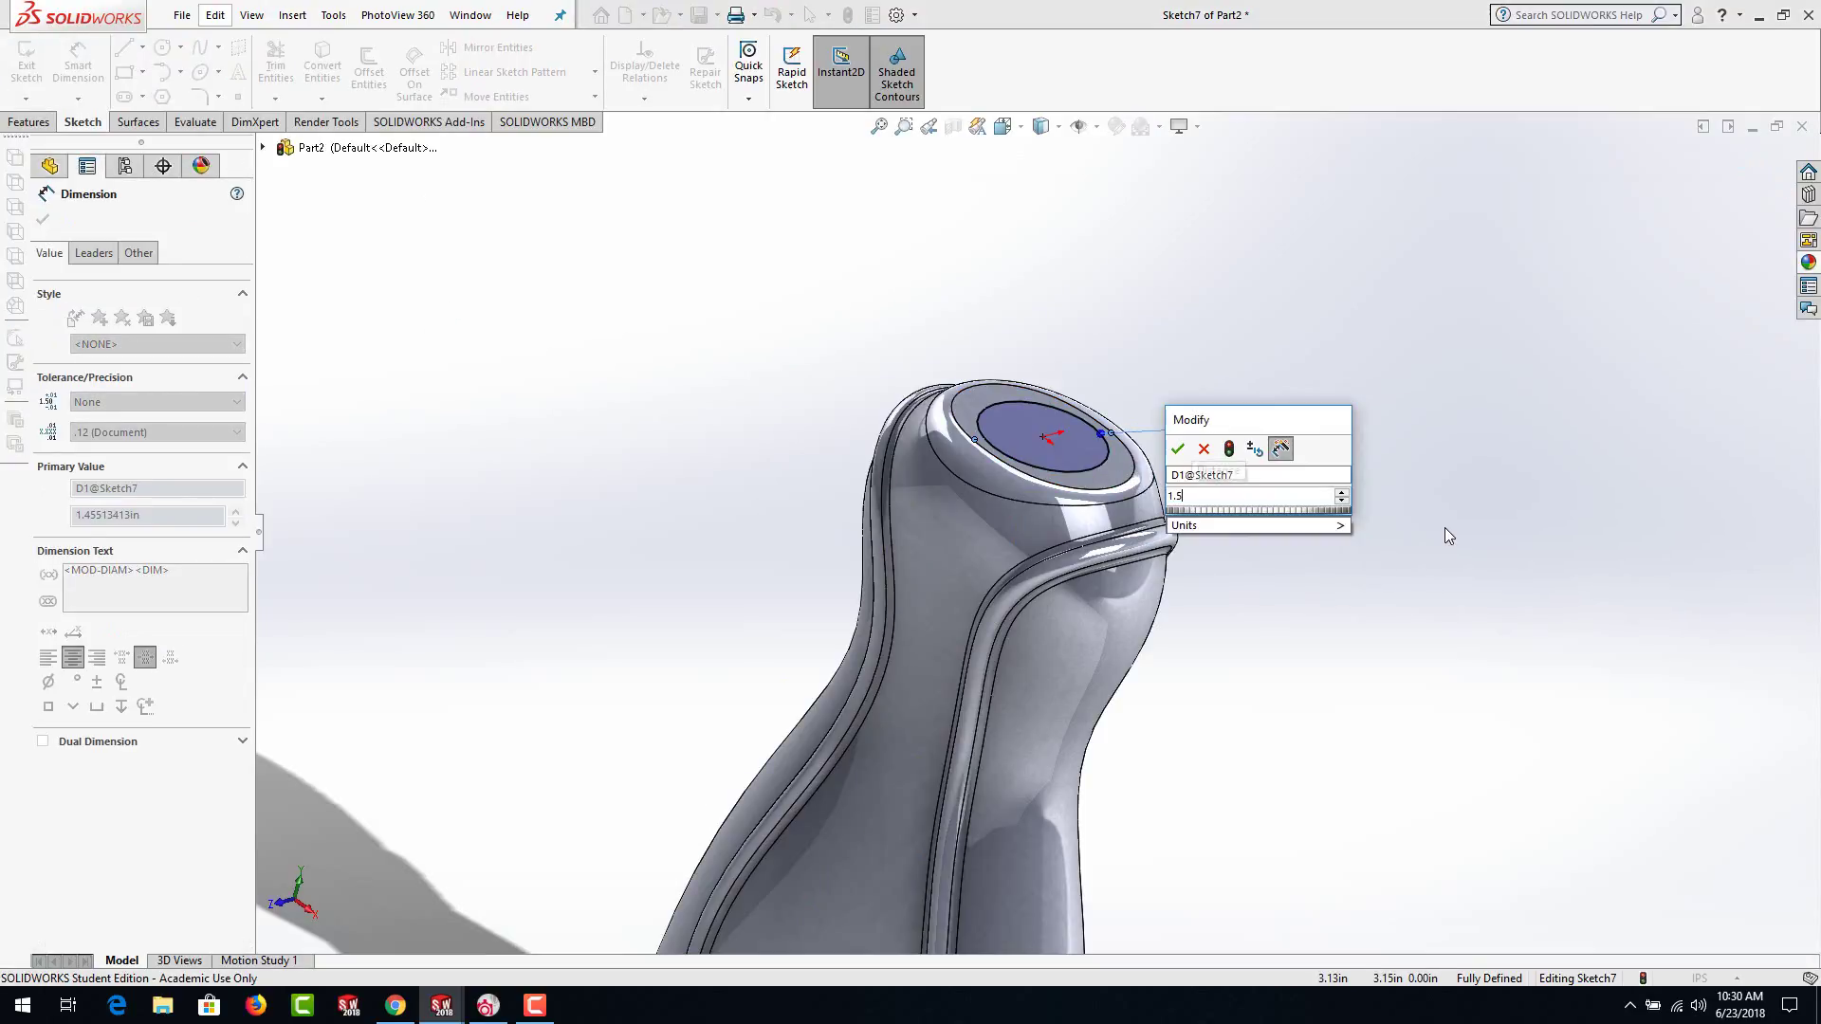
key("Return")
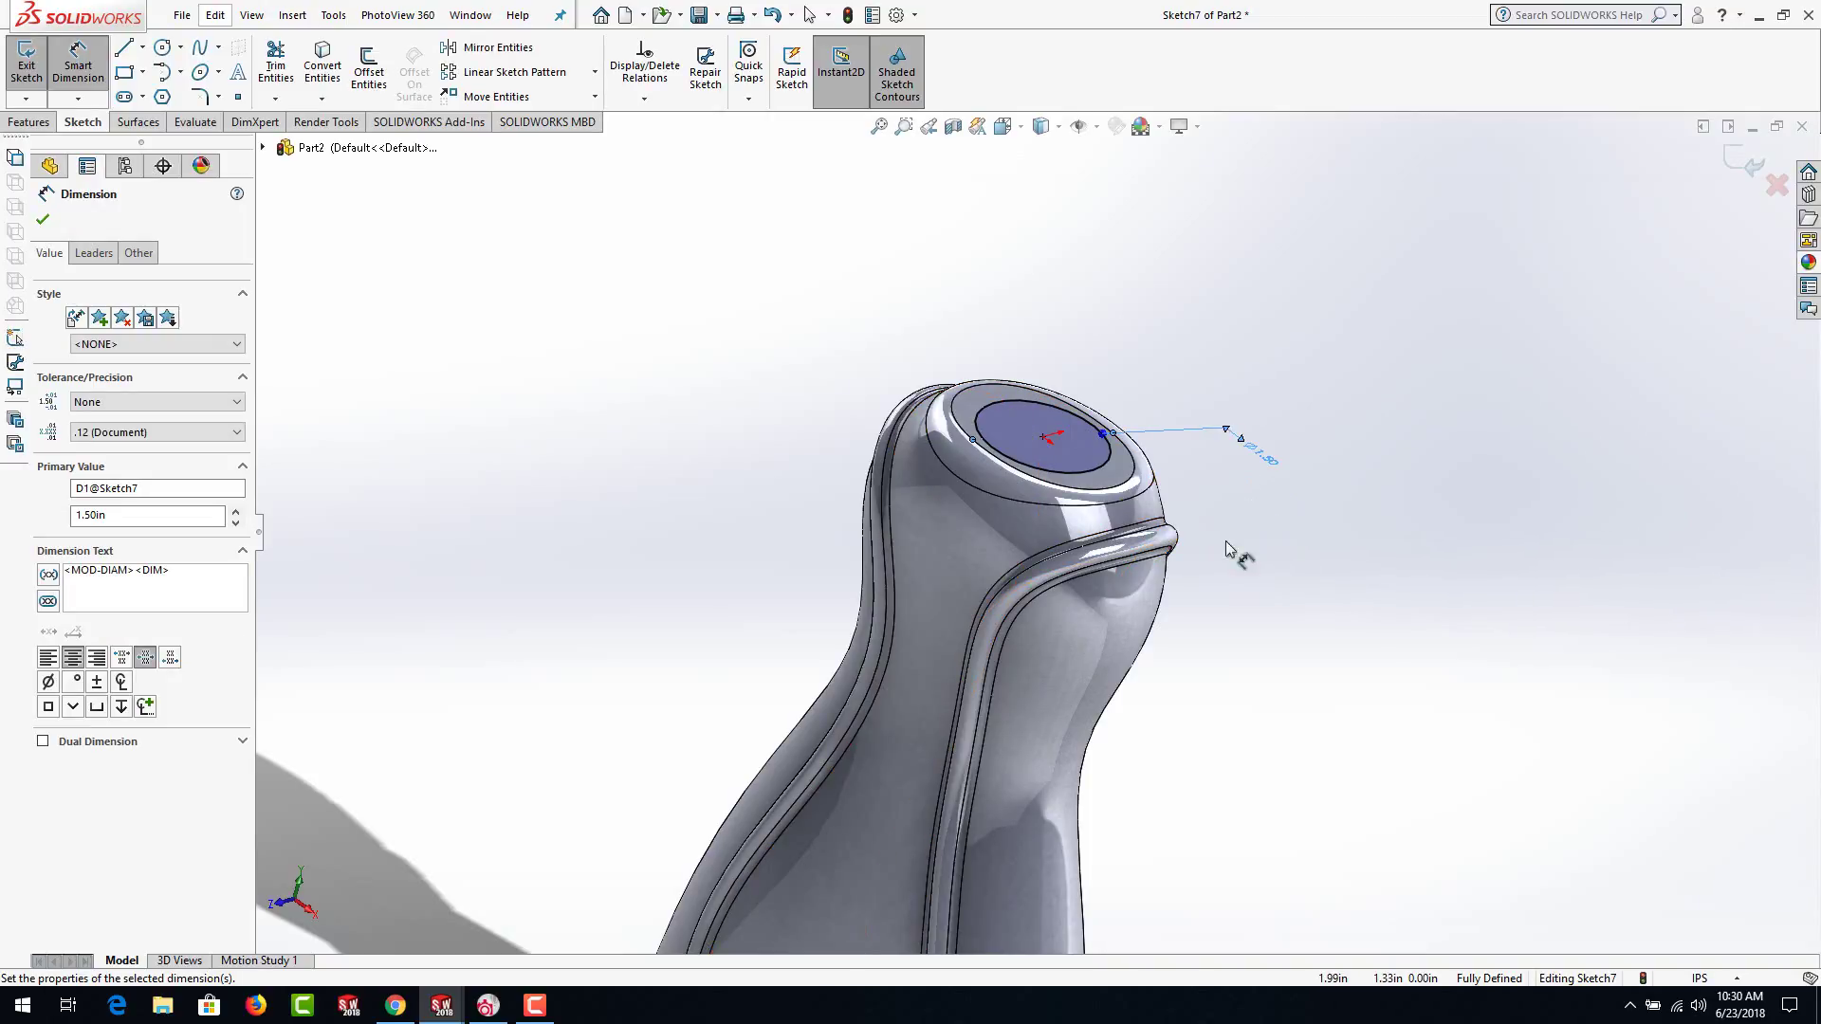
Extrude the circle 0.75 in outward as a blind boss merged with the bottle to form the neck
middle_click_drag(1230, 550, 1211, 565)
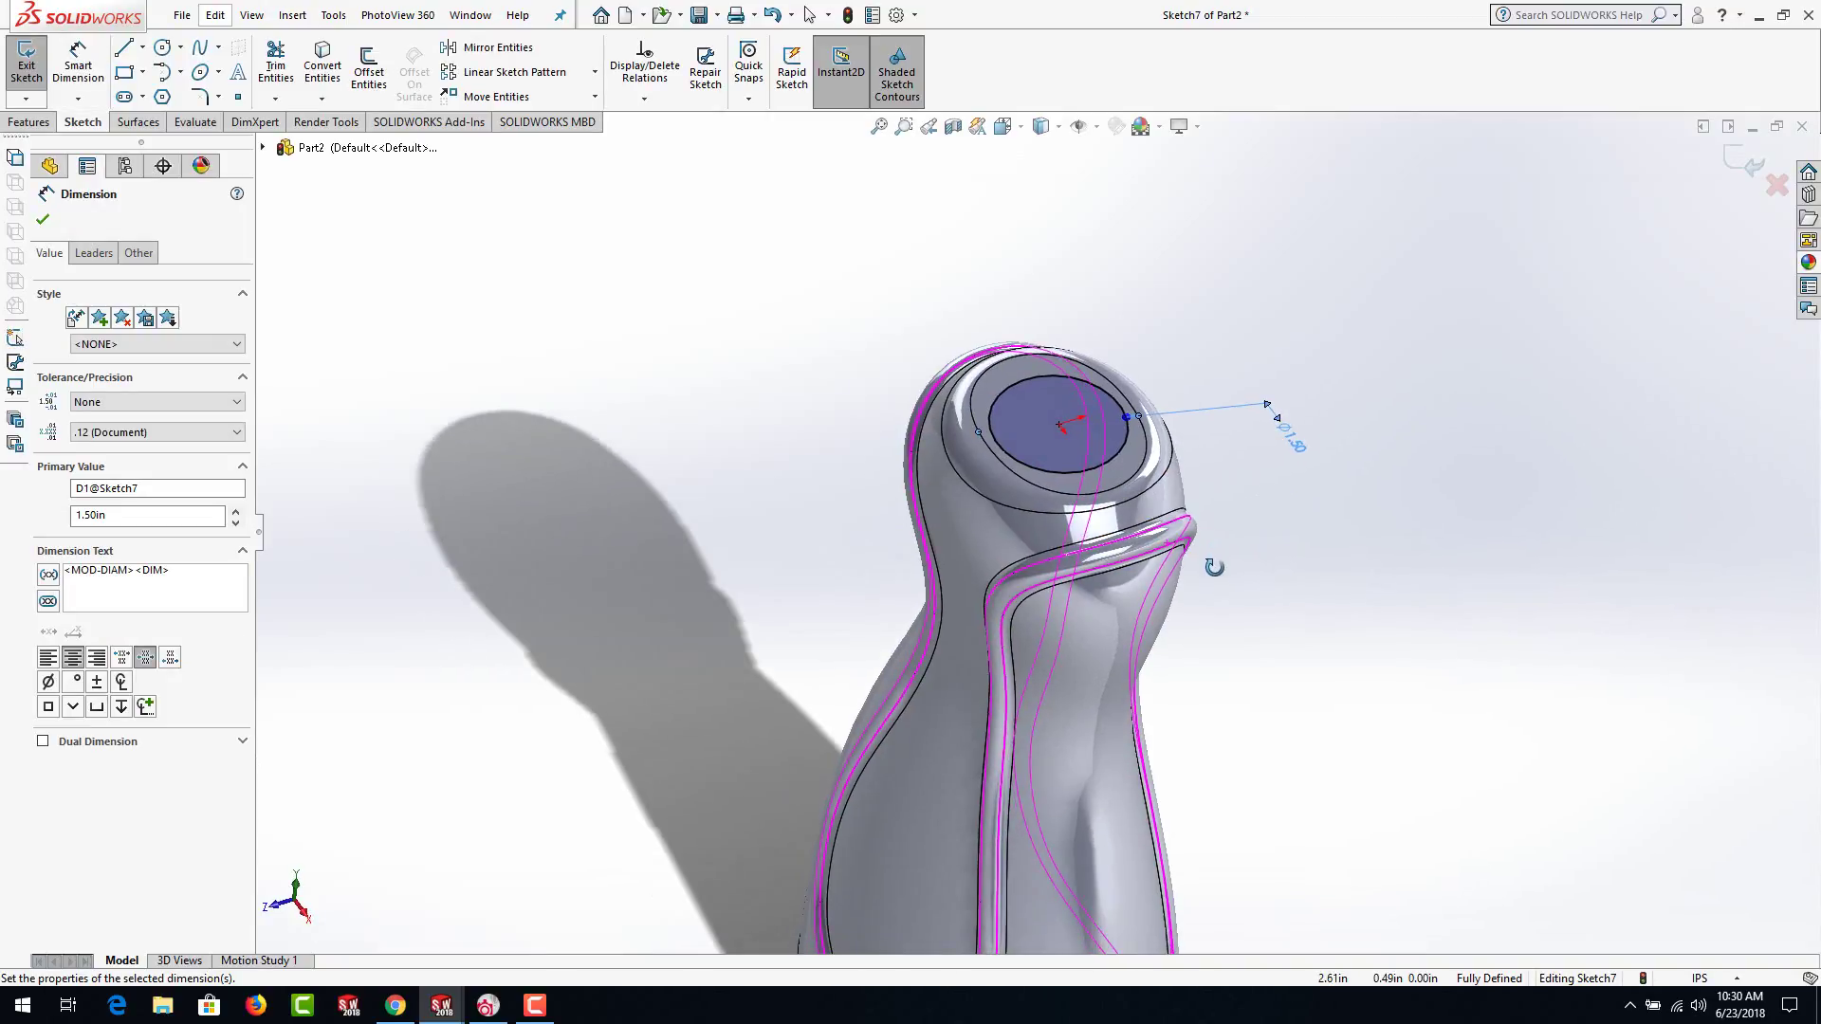
left_click(32, 121)
left_click(35, 66)
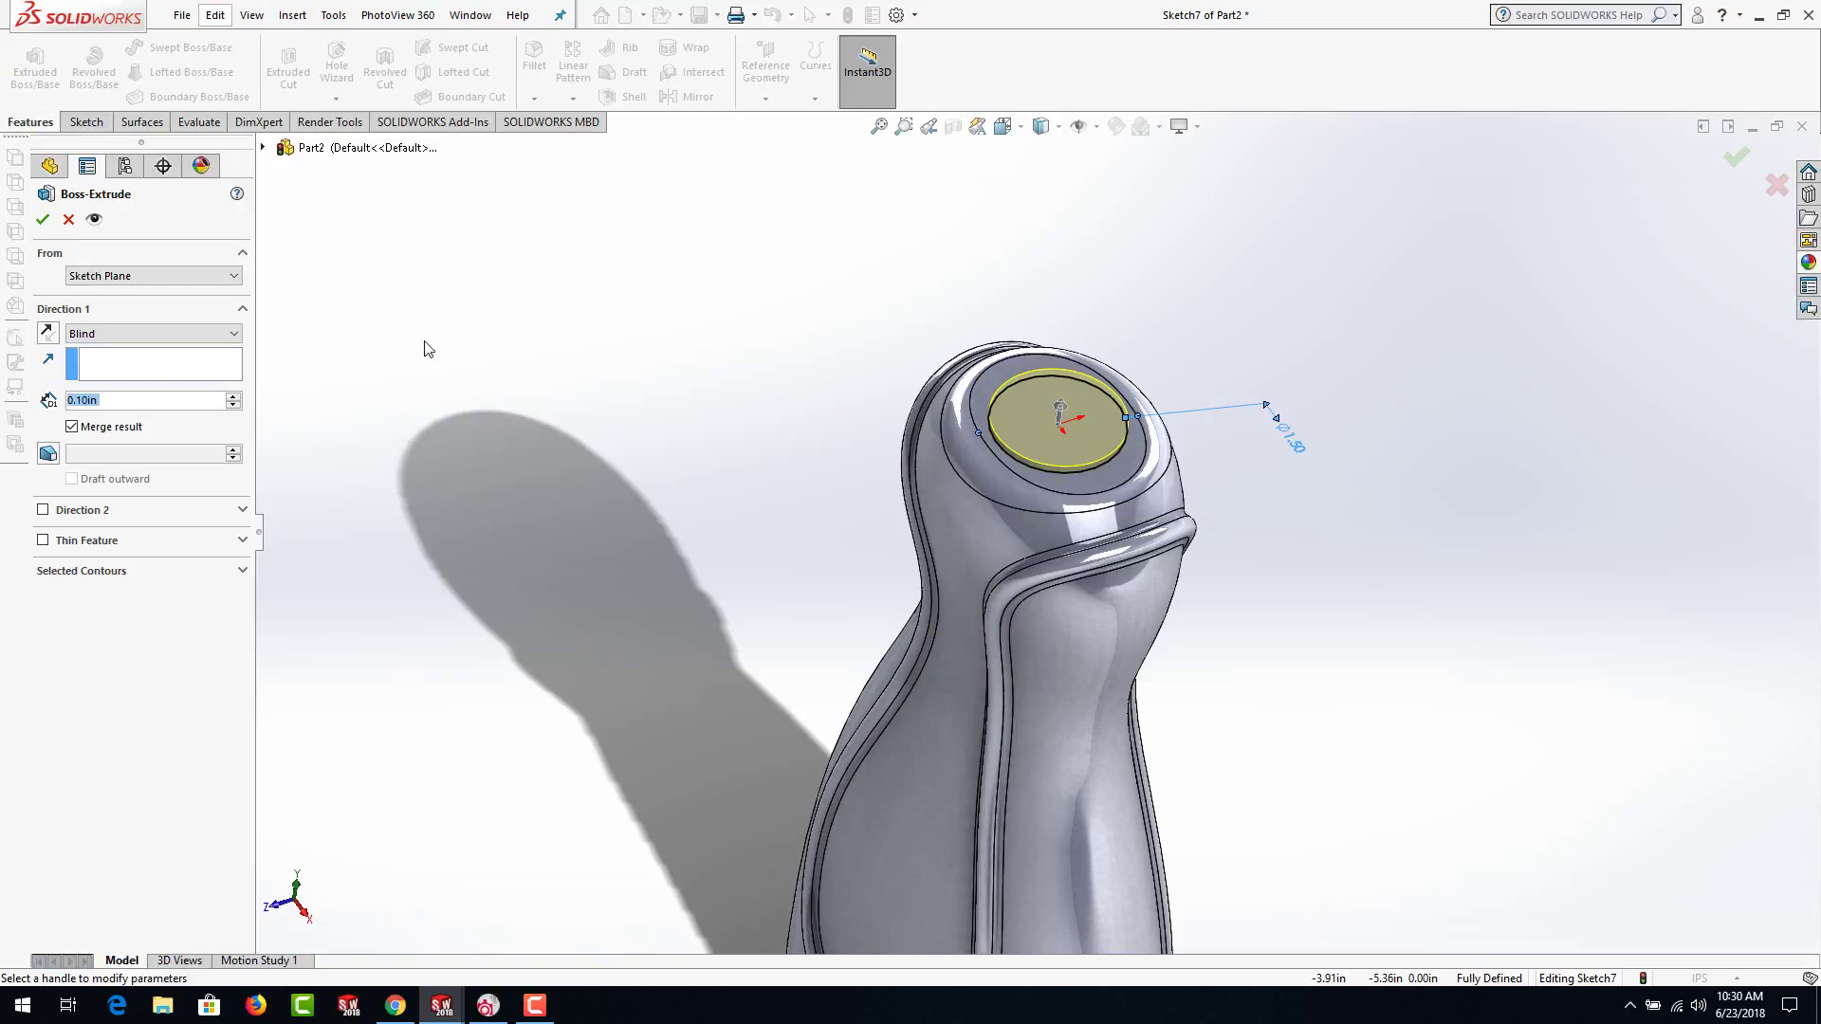
type("0.75")
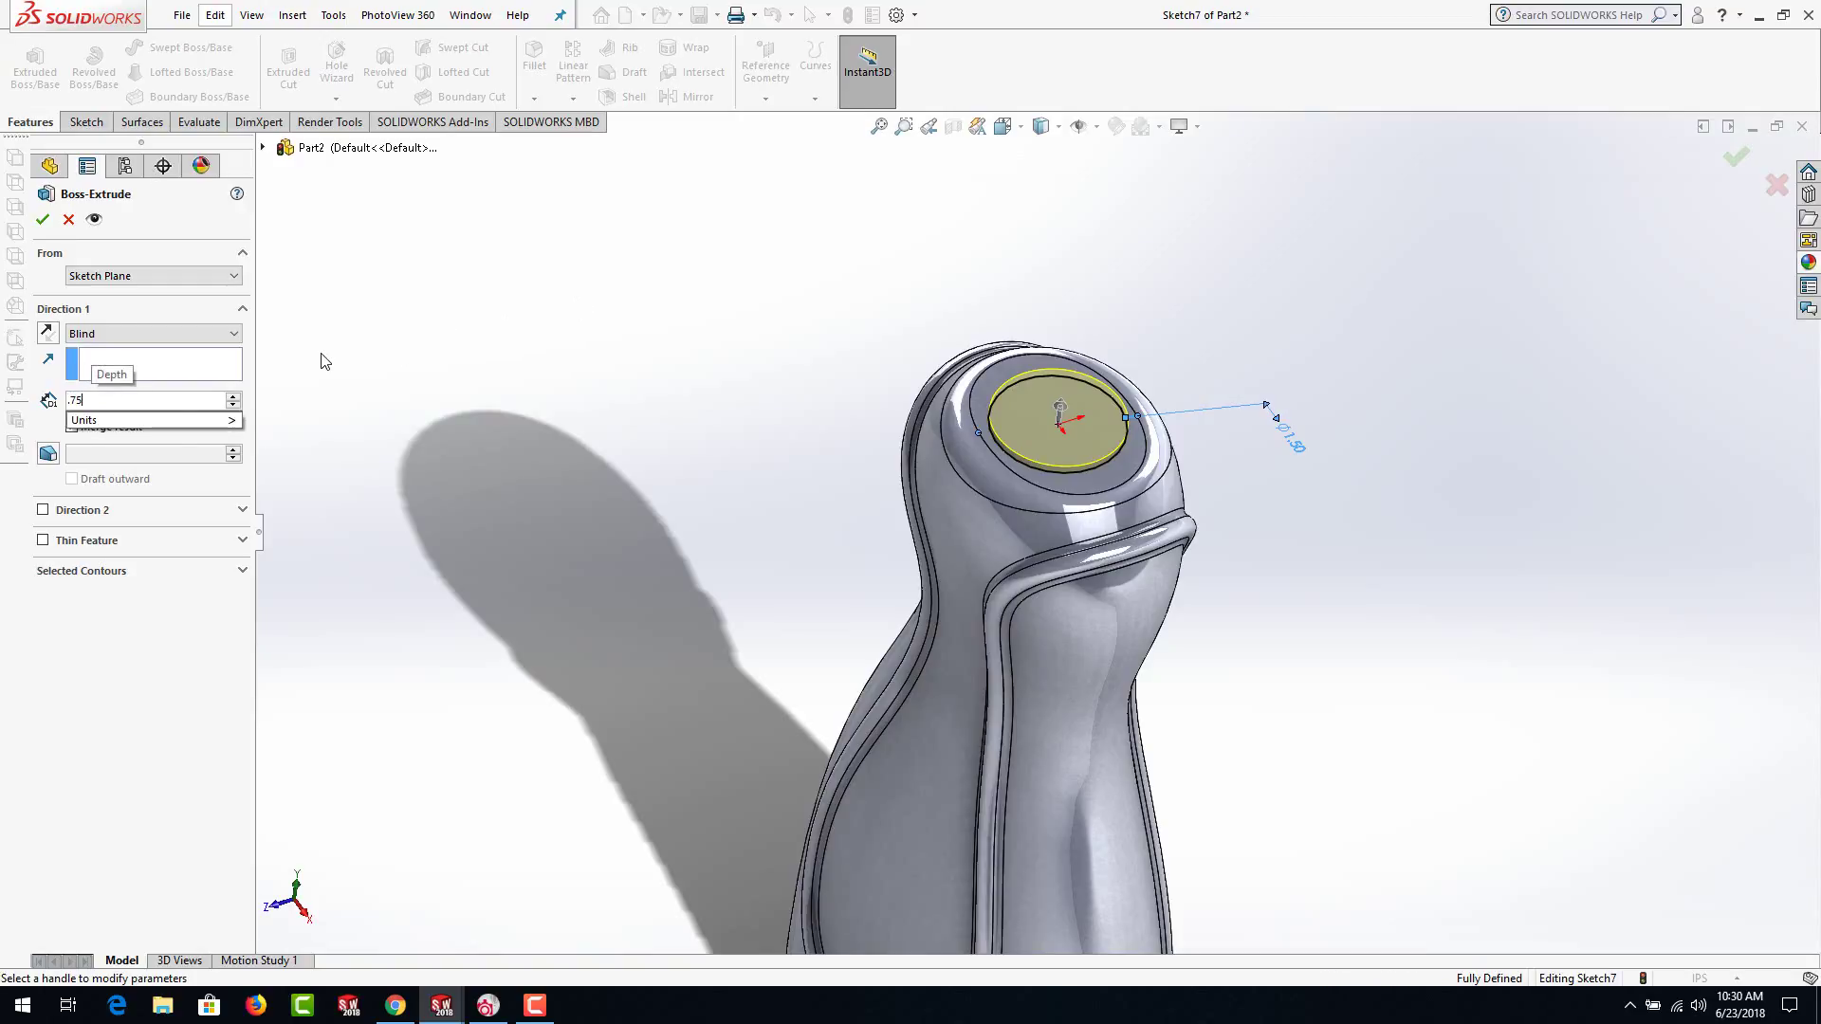
key("Return")
left_click(42, 219)
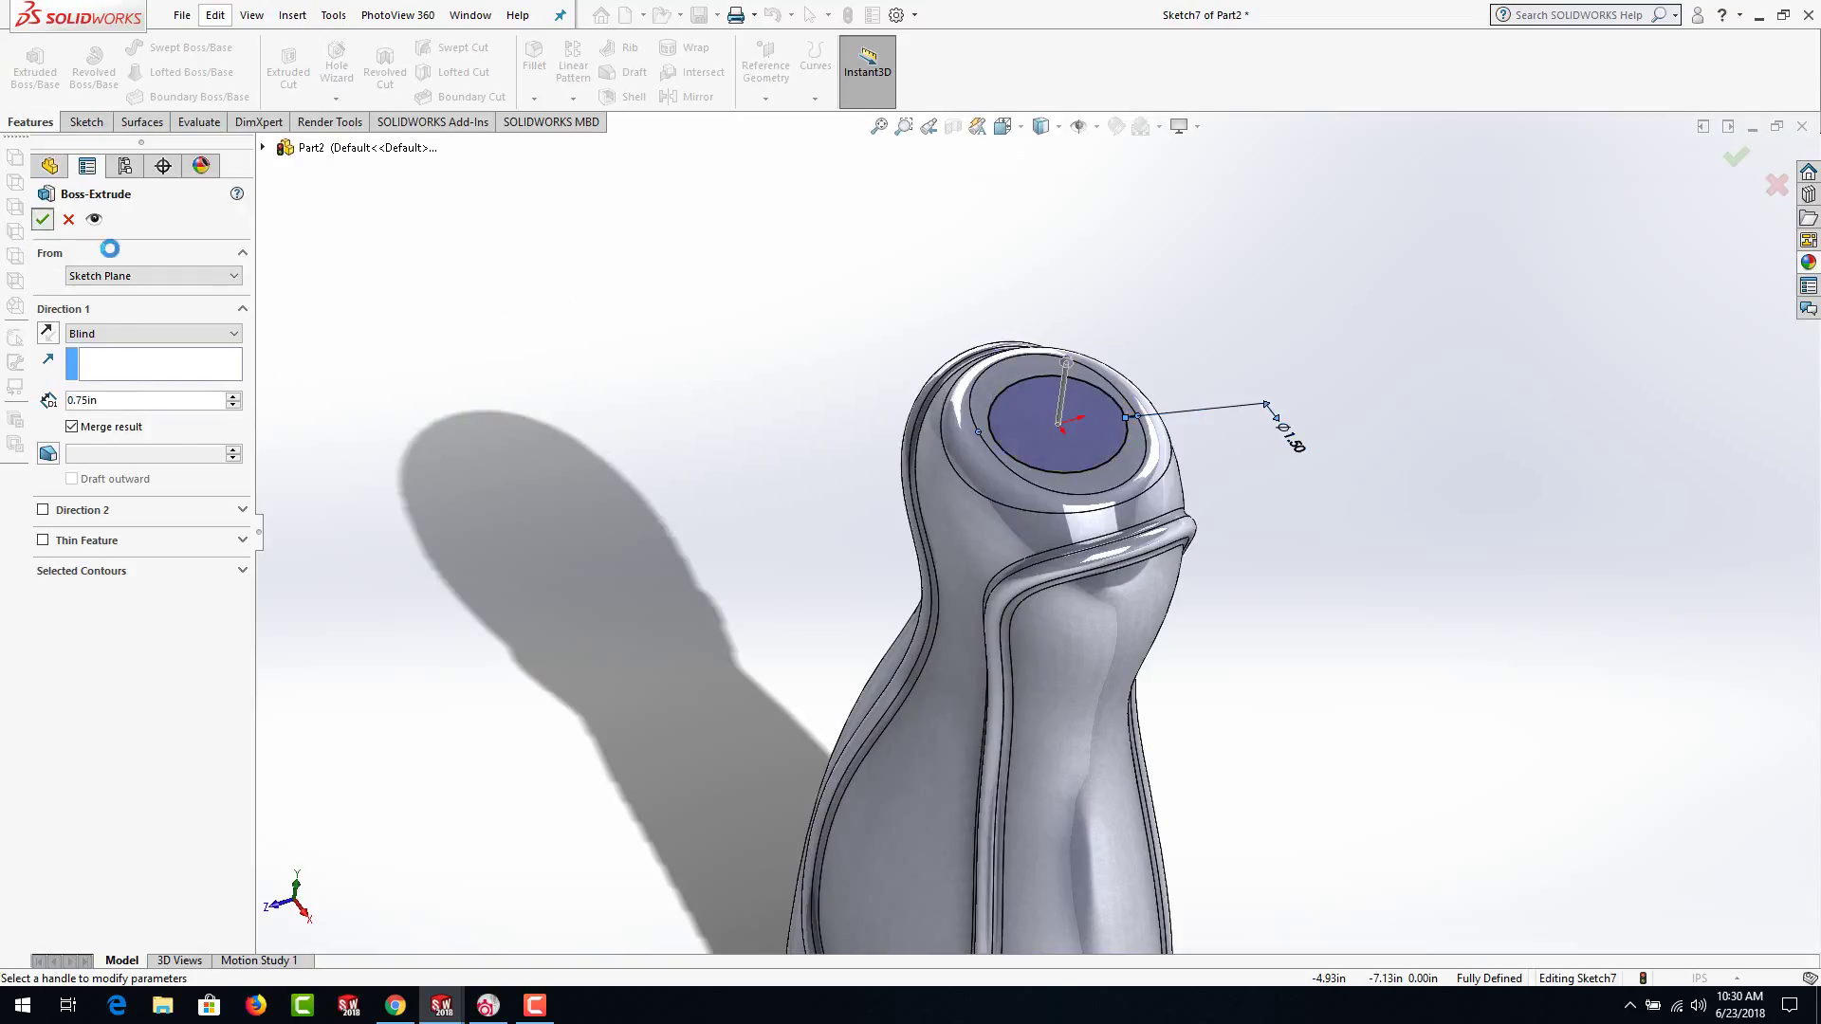
Start a Shell with a 0.03 in wall thickness and choose the neck's flat top face as the face to remove
middle_click_drag(782, 709, 1174, 379)
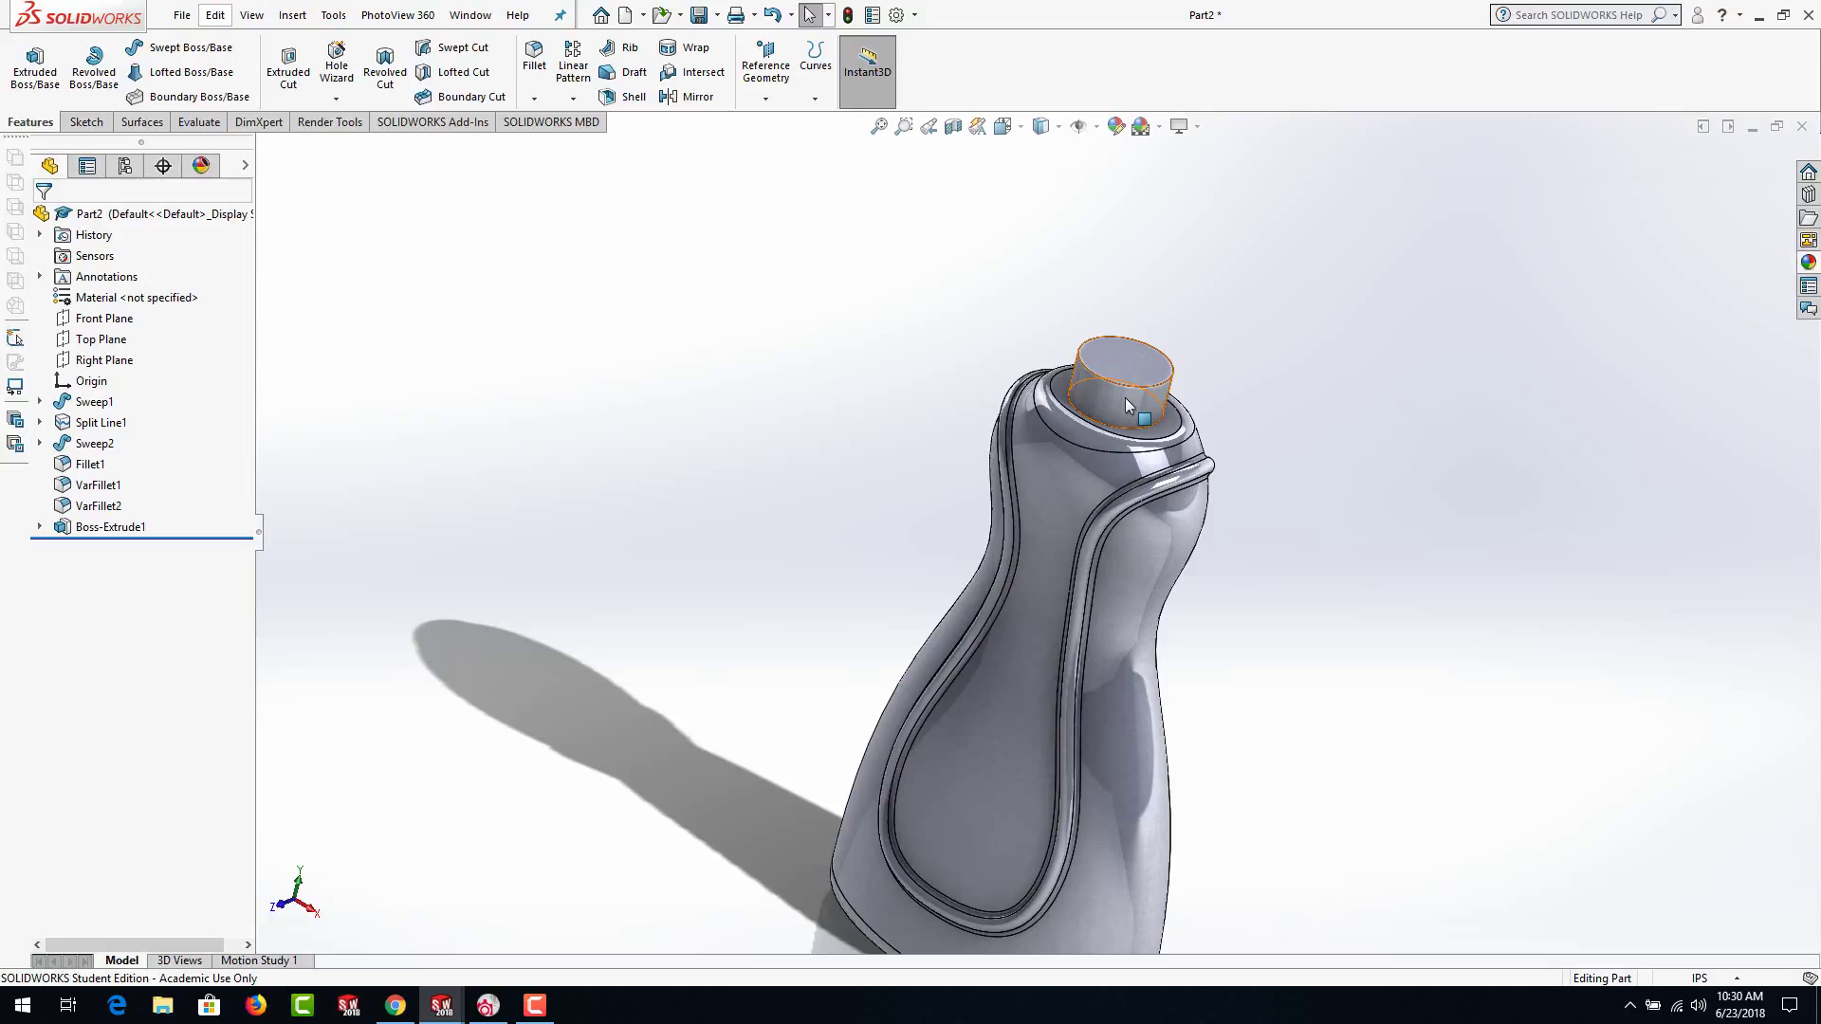
scroll(1133, 404, "down", 2)
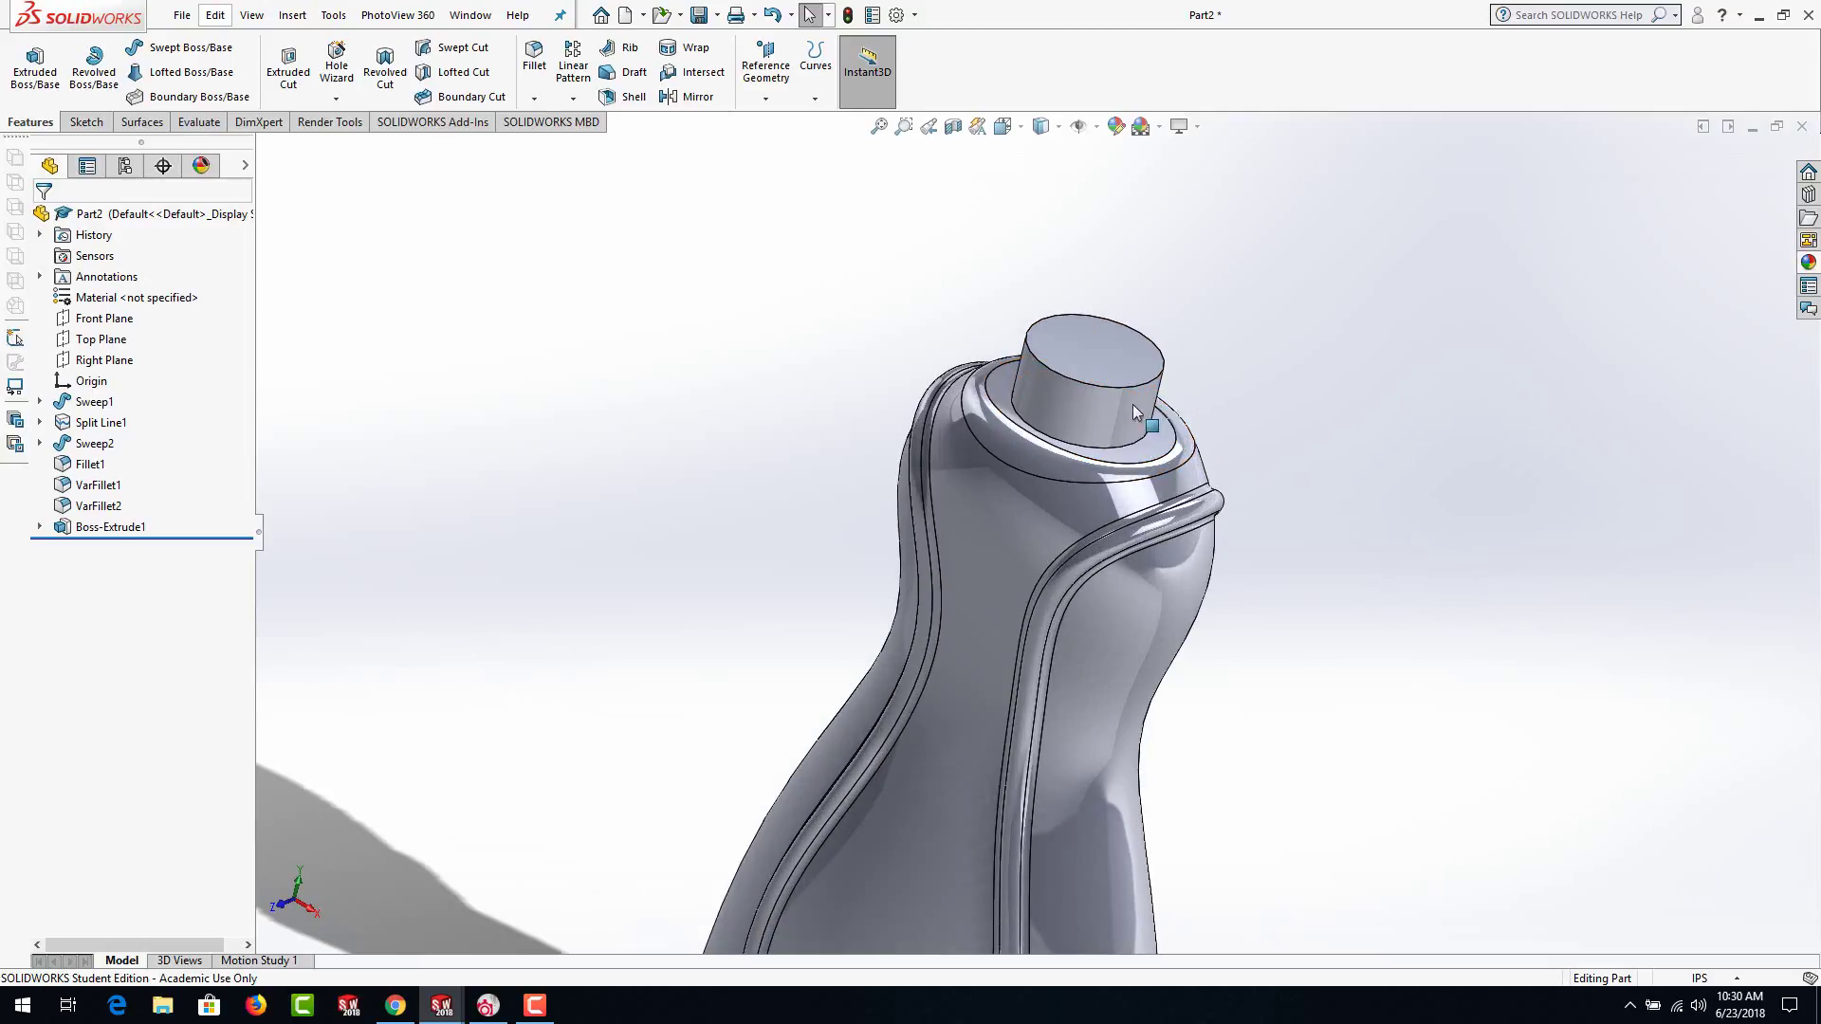
scroll(1048, 407, "up", 2)
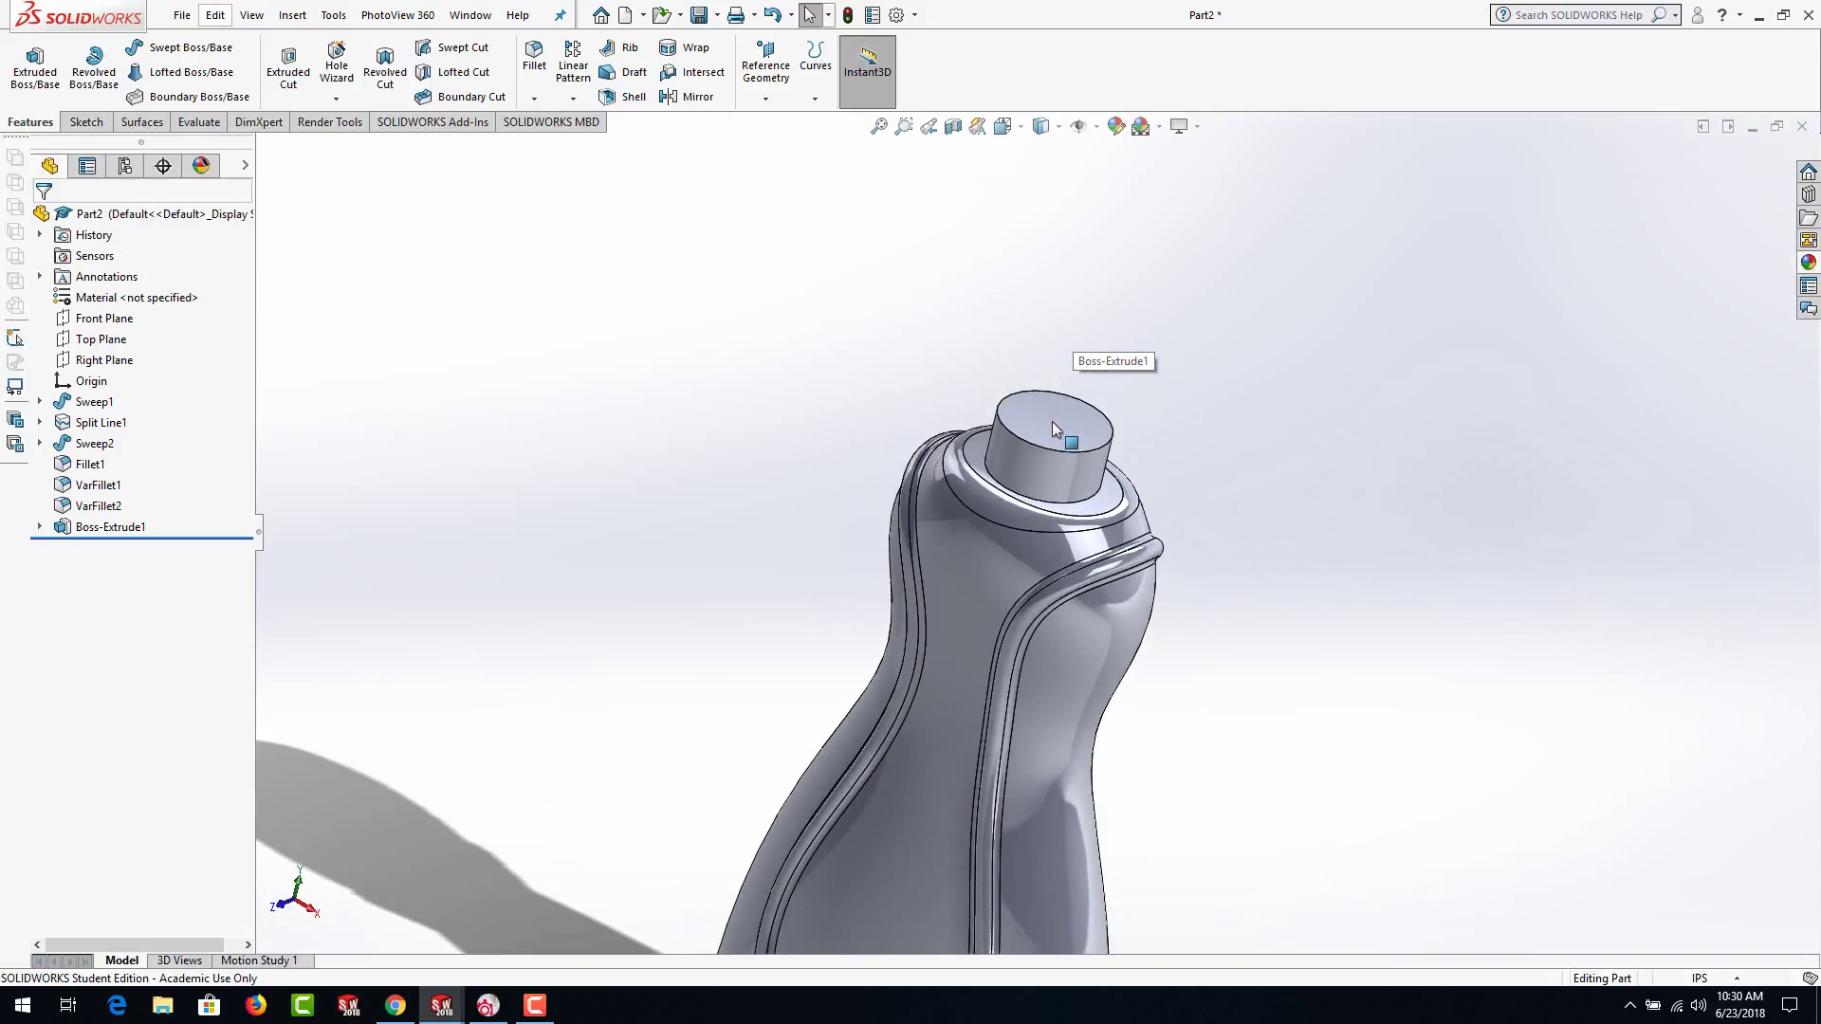
scroll(1051, 424, "up", 3)
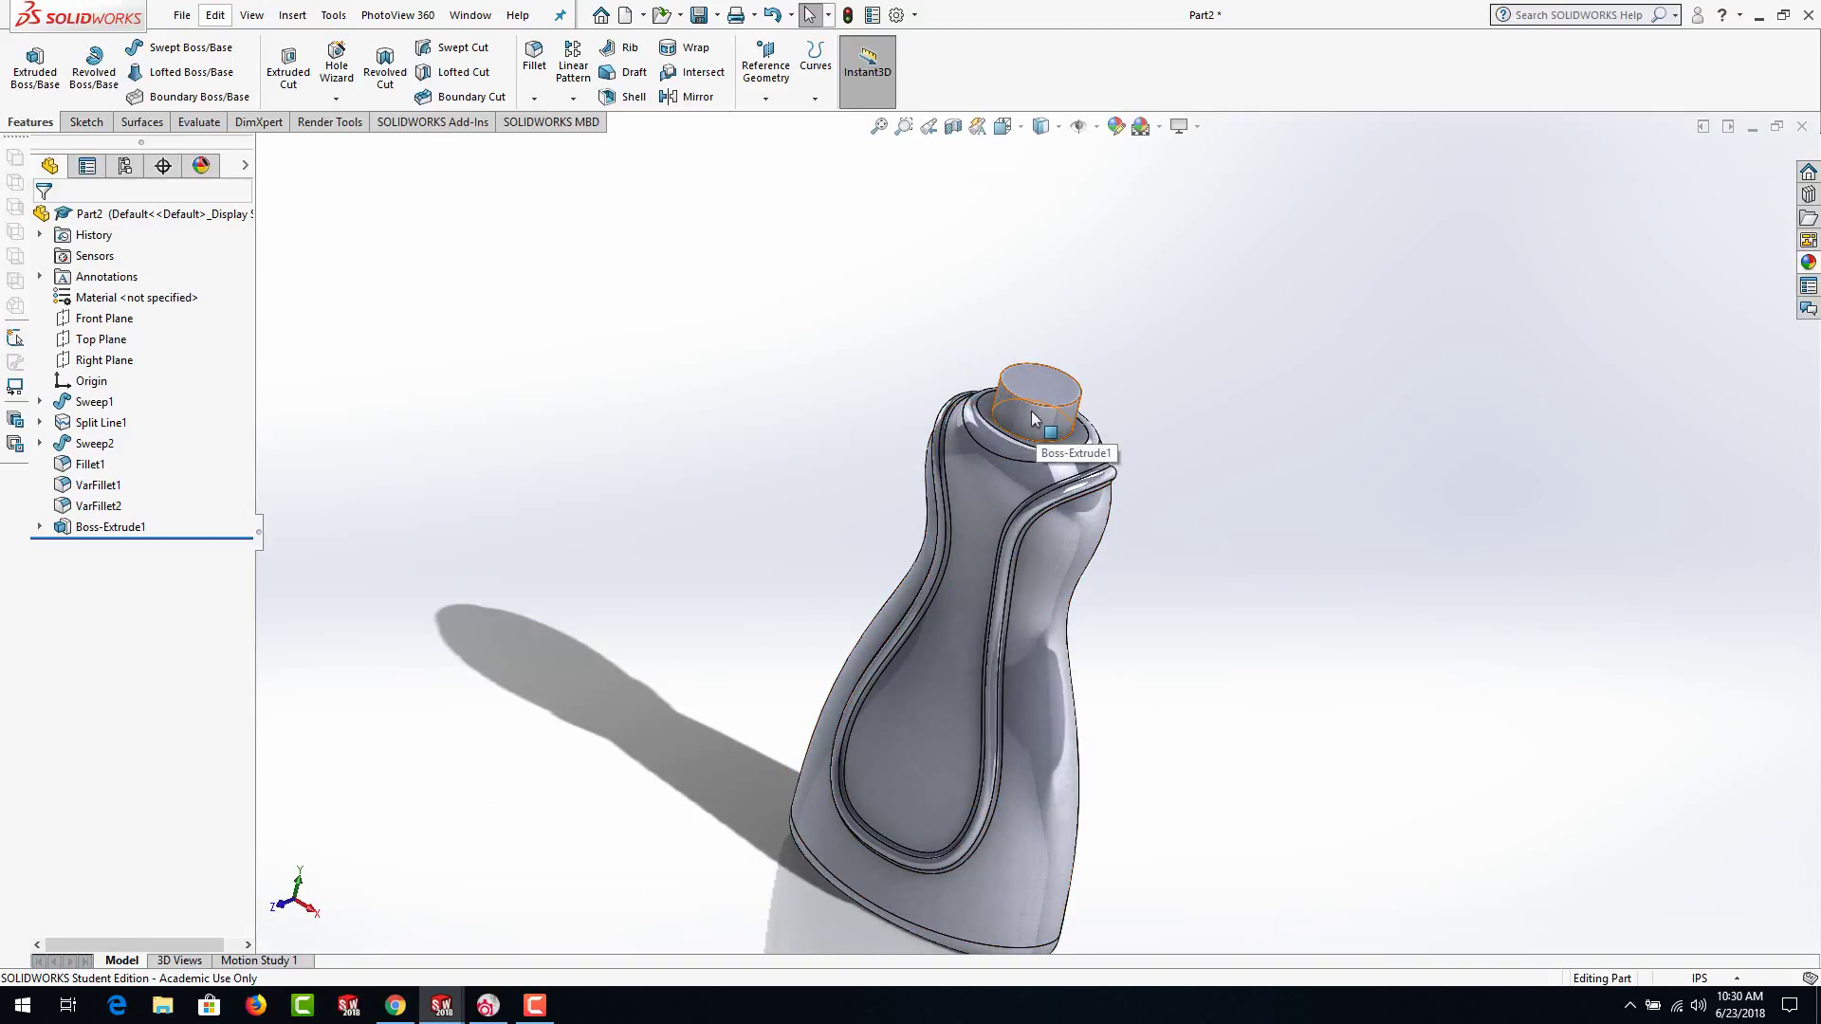
scroll(1029, 415, "down", 4)
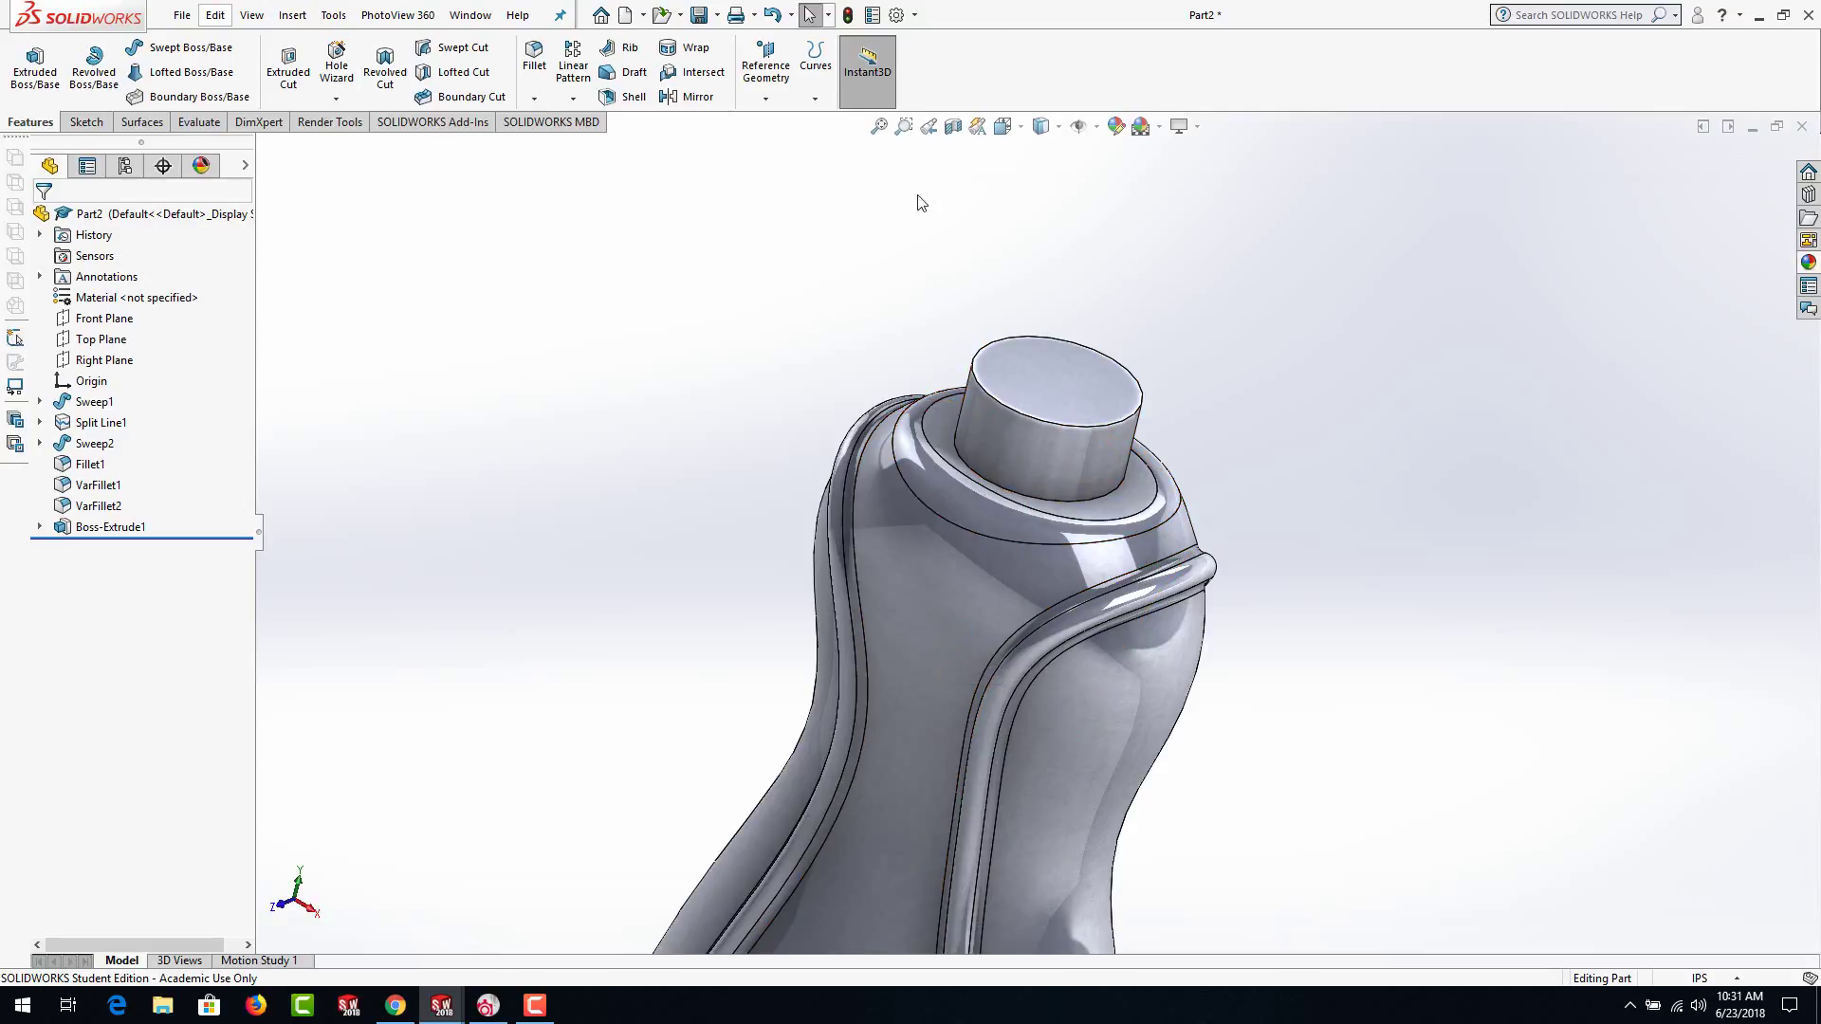
left_click(628, 97)
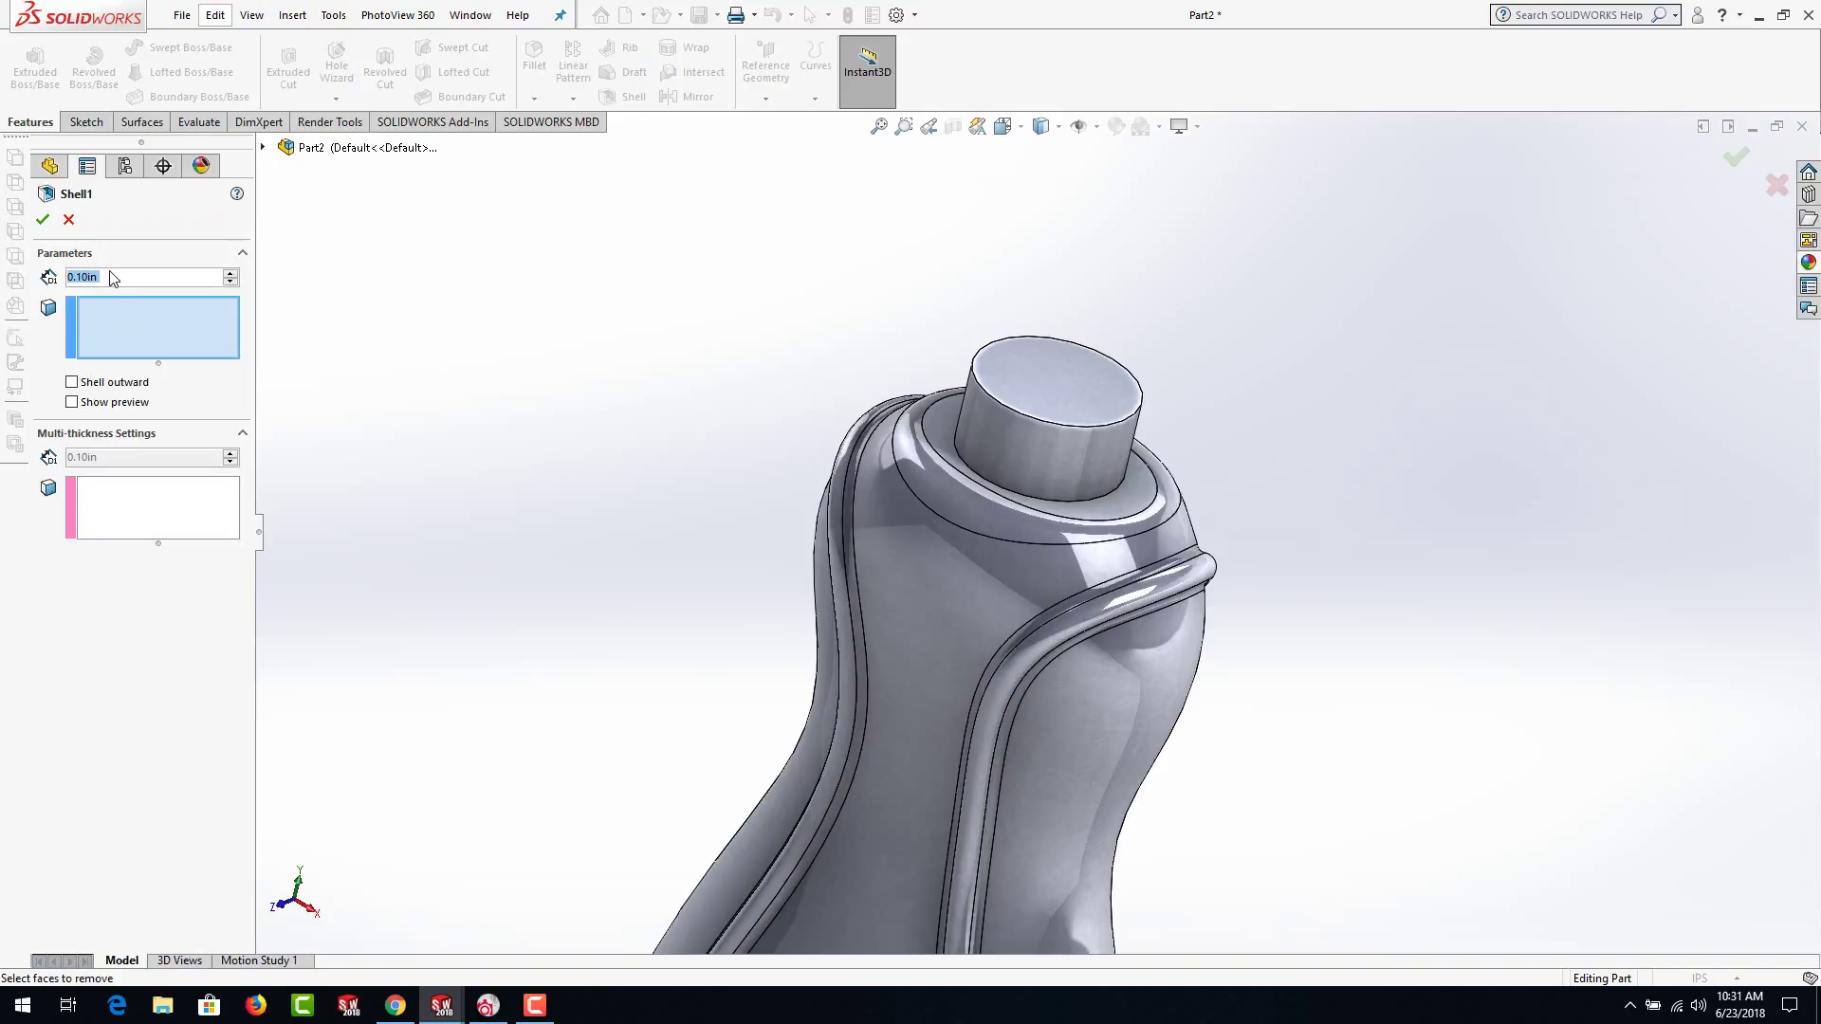
type("0.03")
key("Return")
left_click(1058, 378)
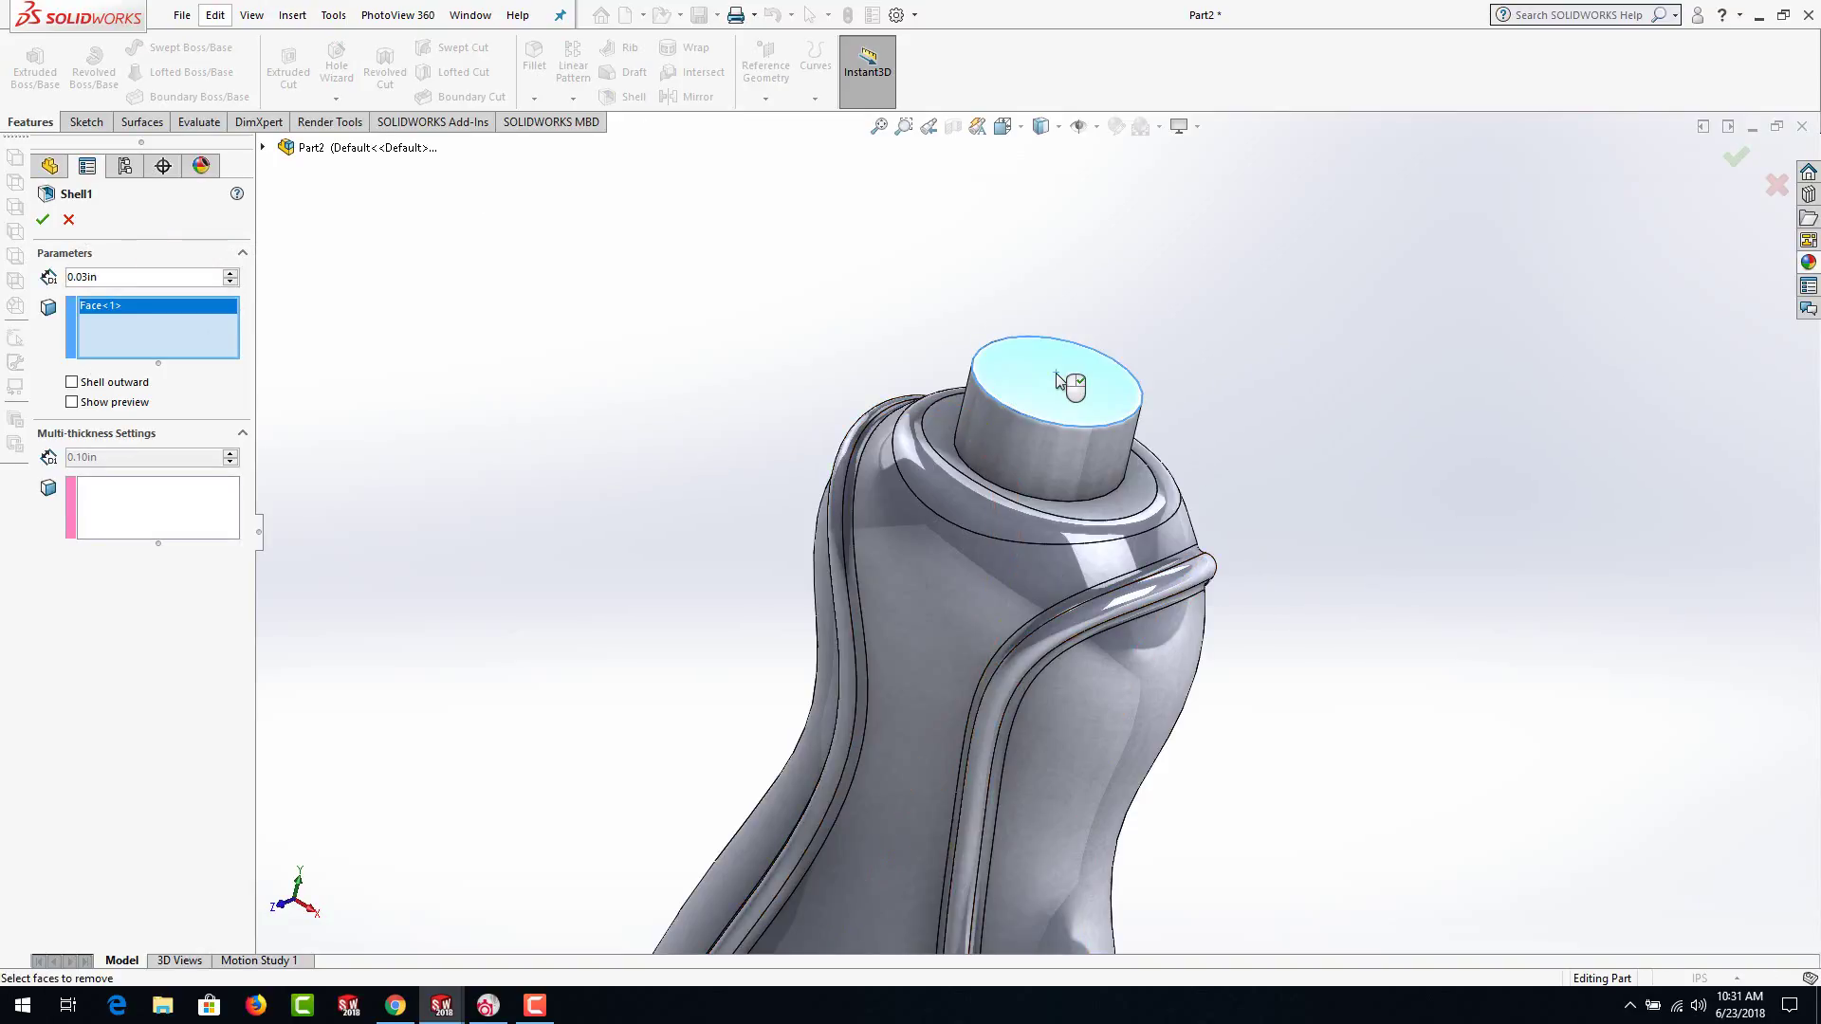
Give the neck's outer cylindrical face its own 0.10 in wall thickness in the Shell and apply the feature
left_click(104, 508)
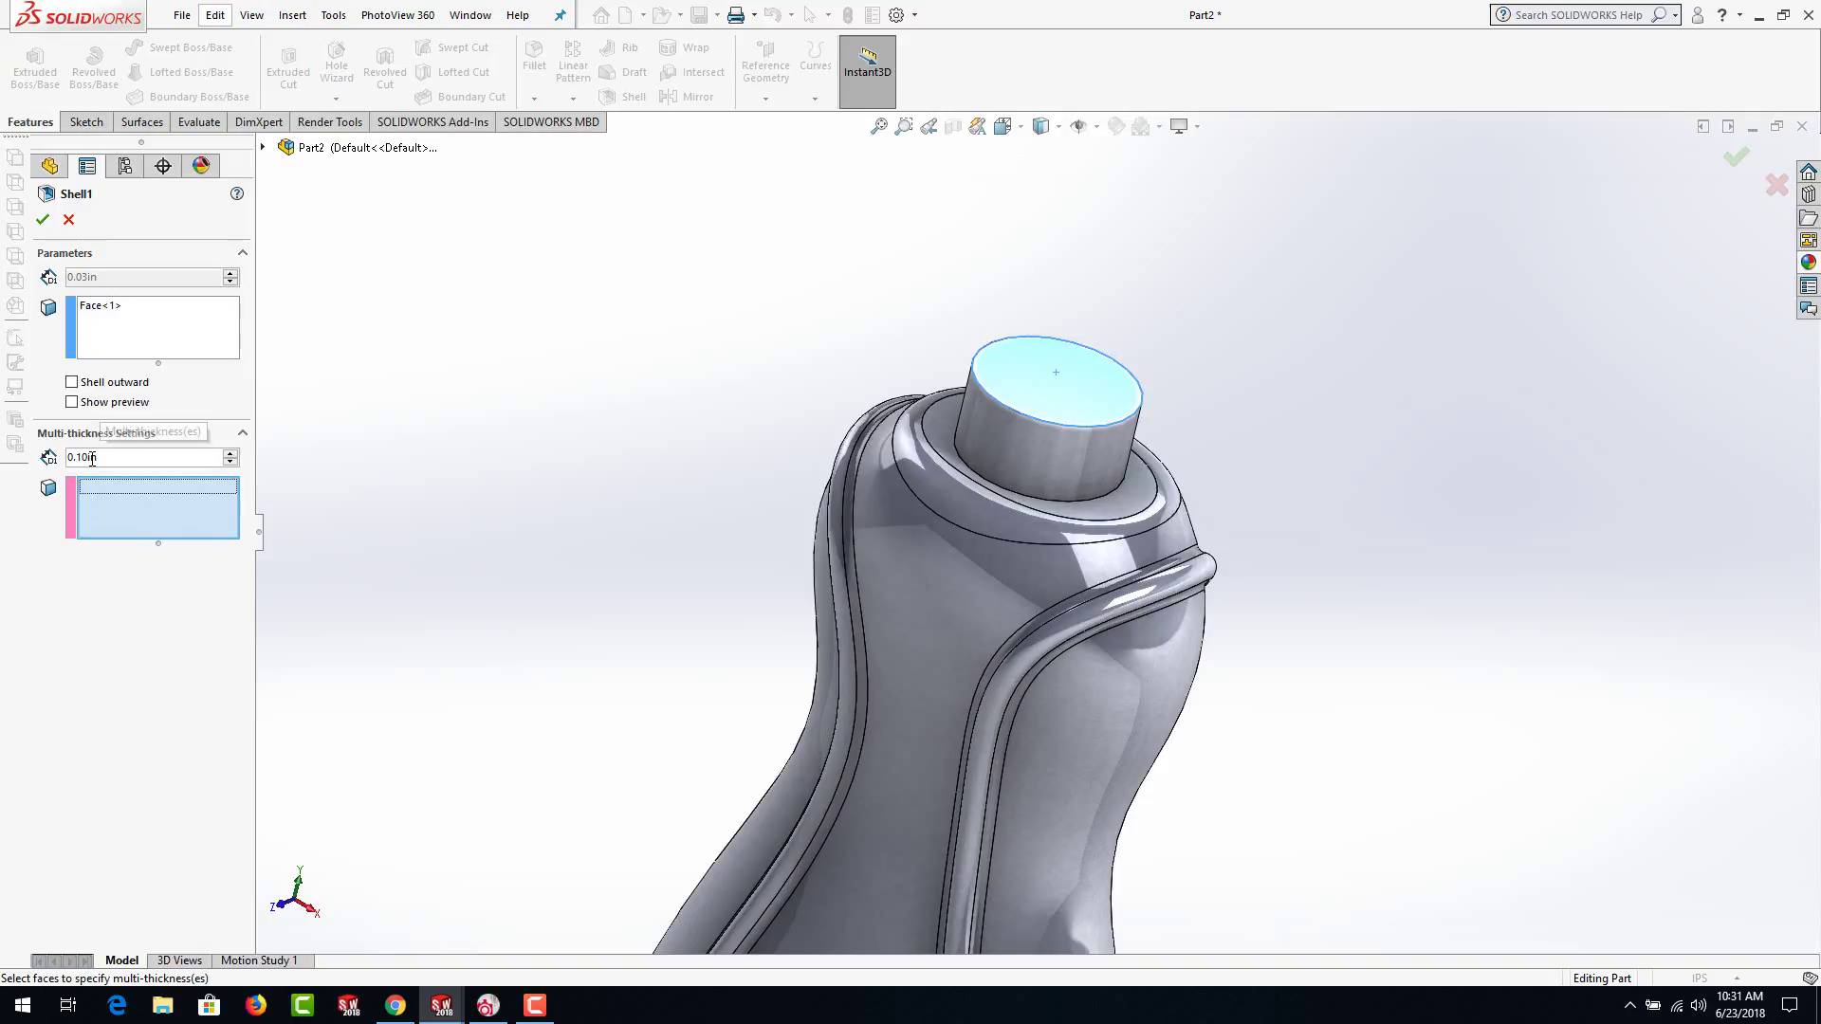
left_click(1058, 475)
middle_click_drag(1057, 476, 1016, 497)
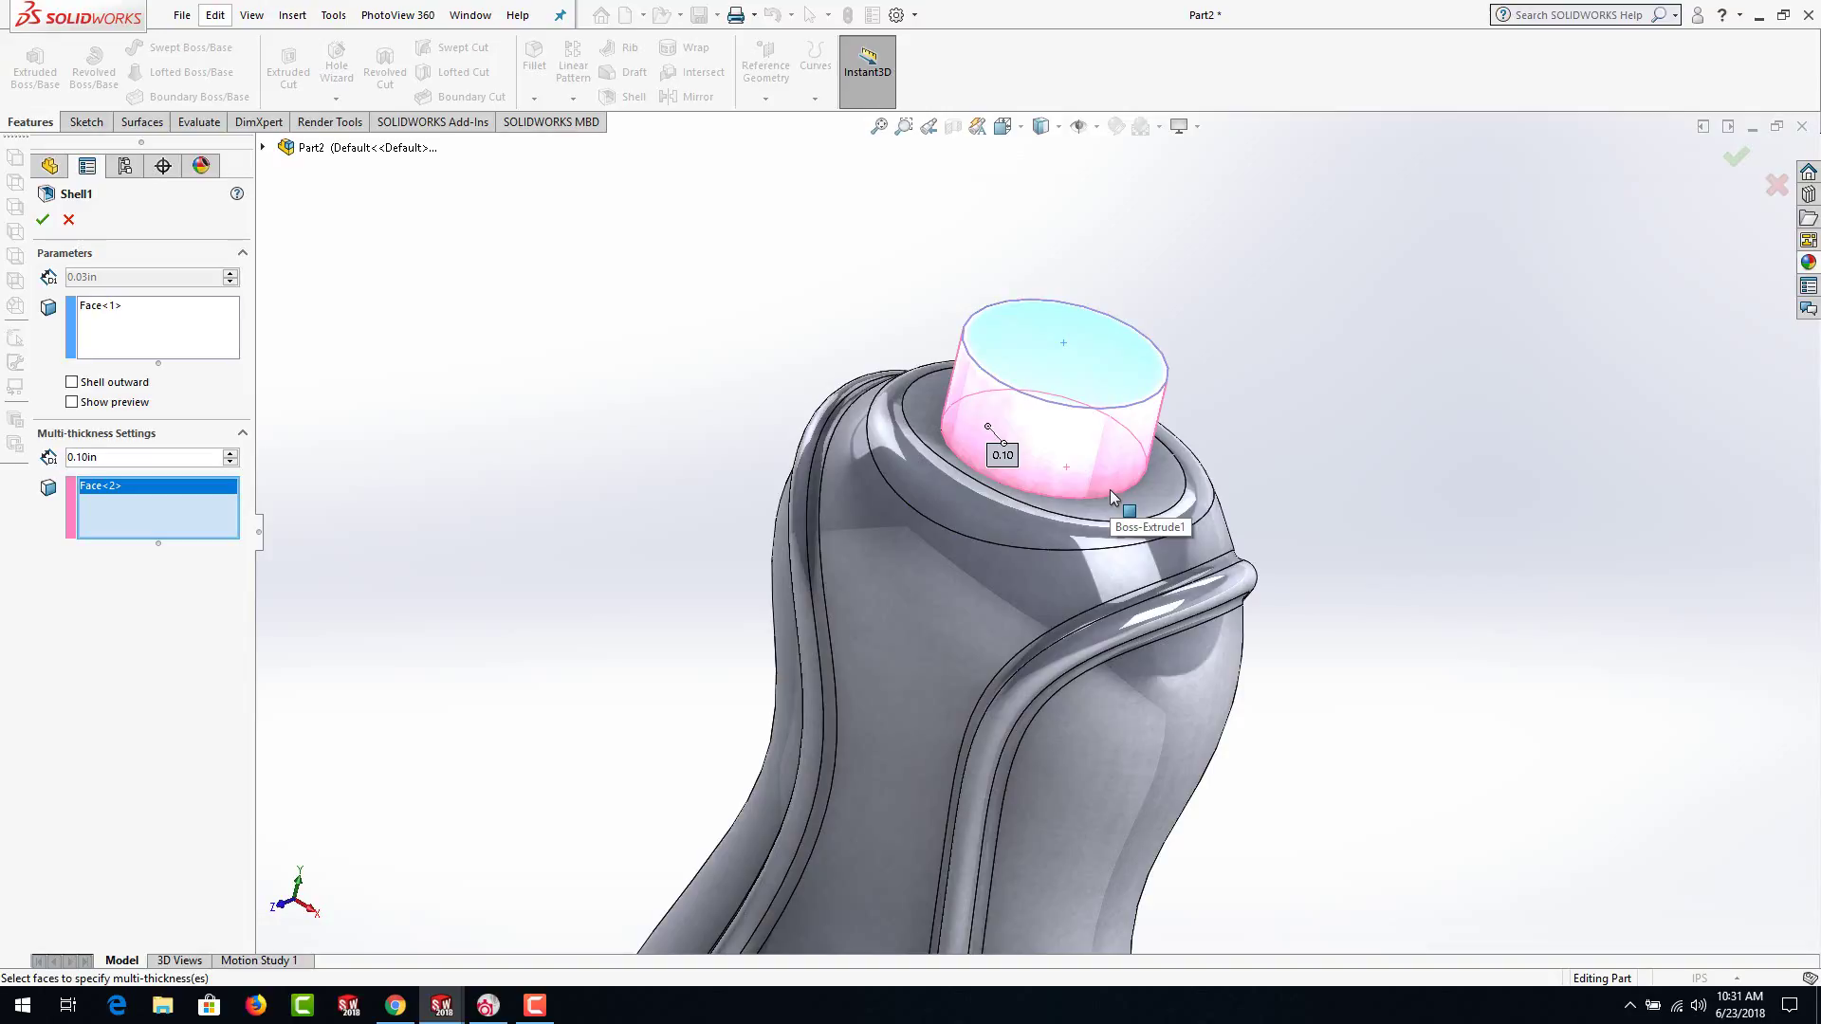
scroll(1011, 479, "down", 5)
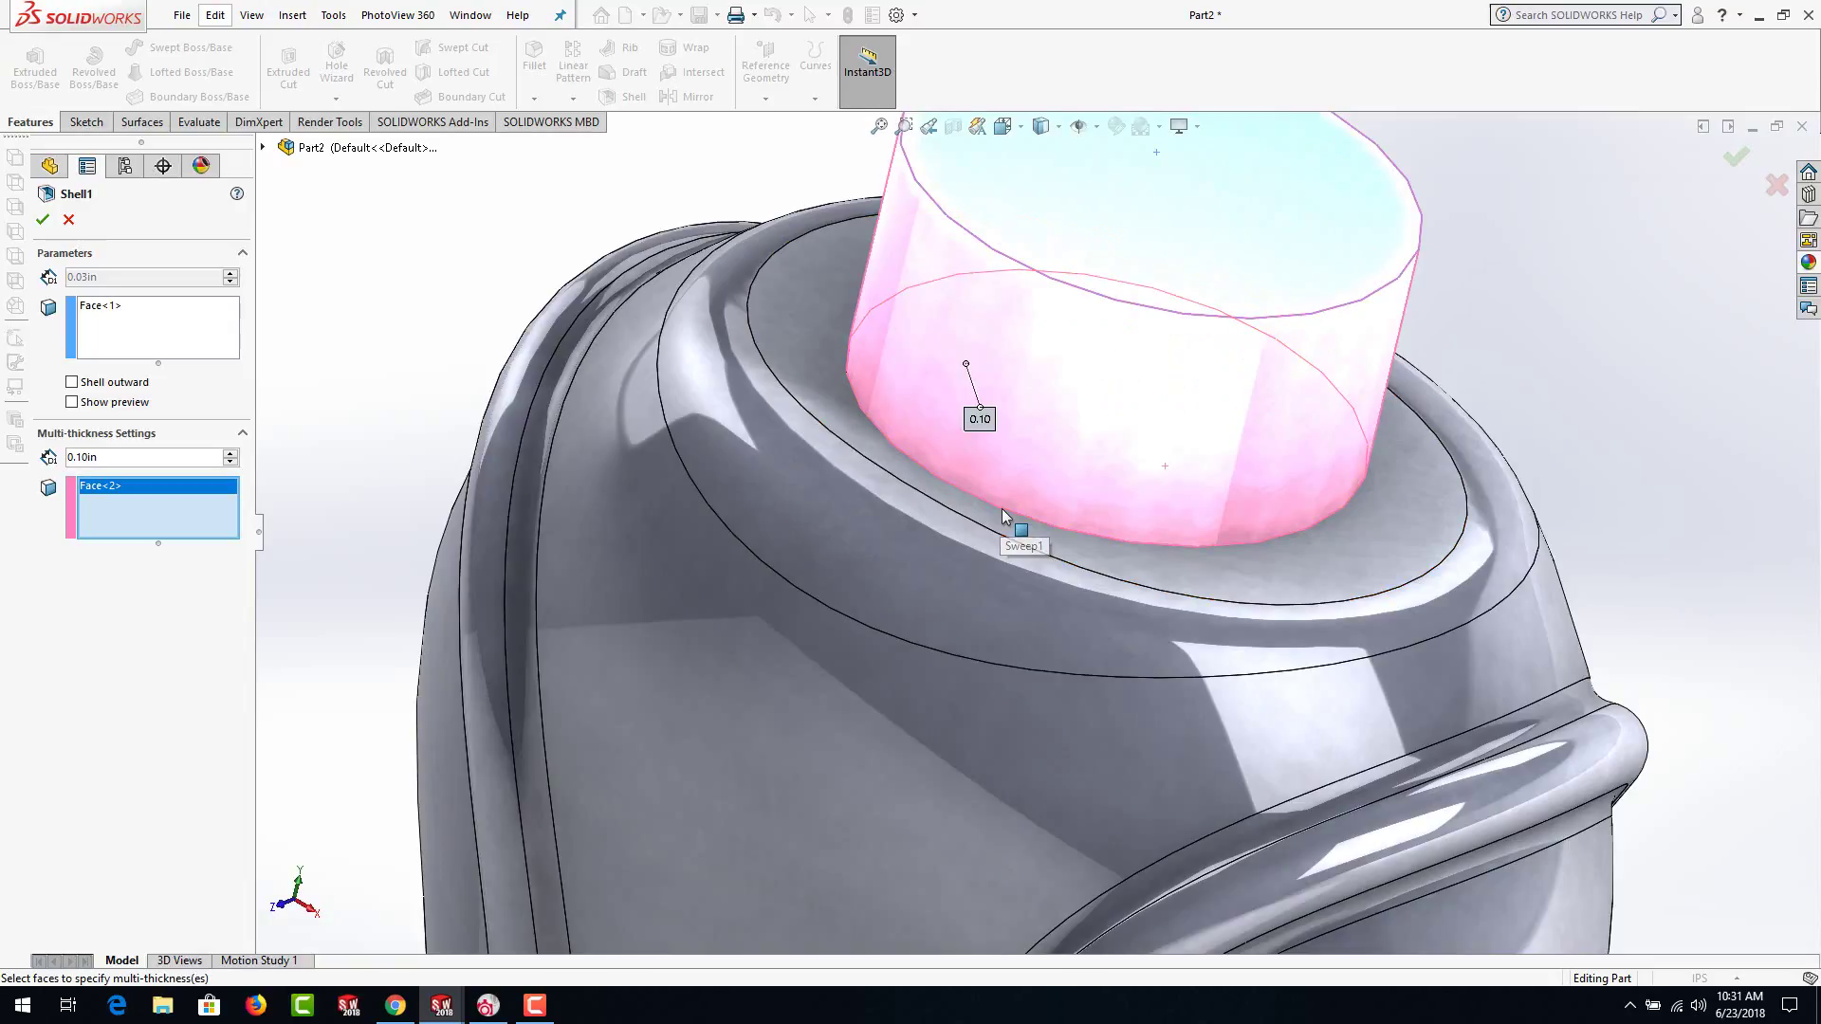
left_click(42, 221)
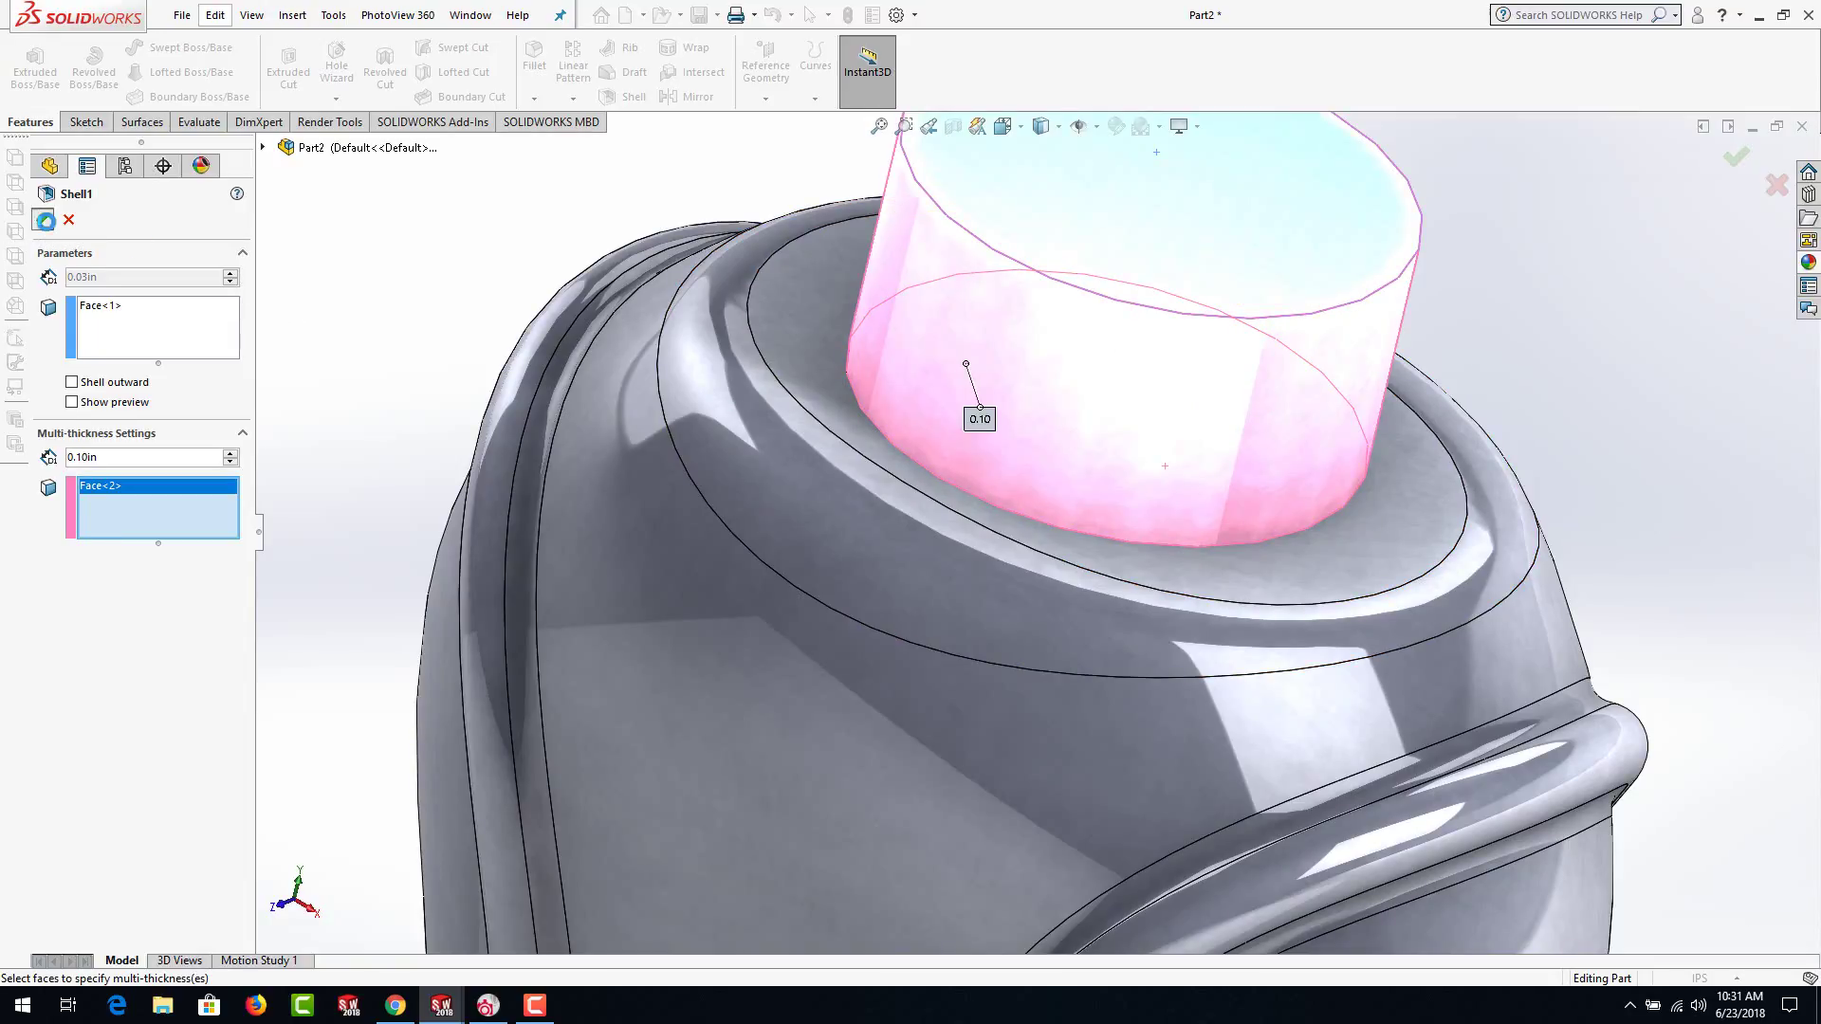
scroll(662, 544, "up", 4)
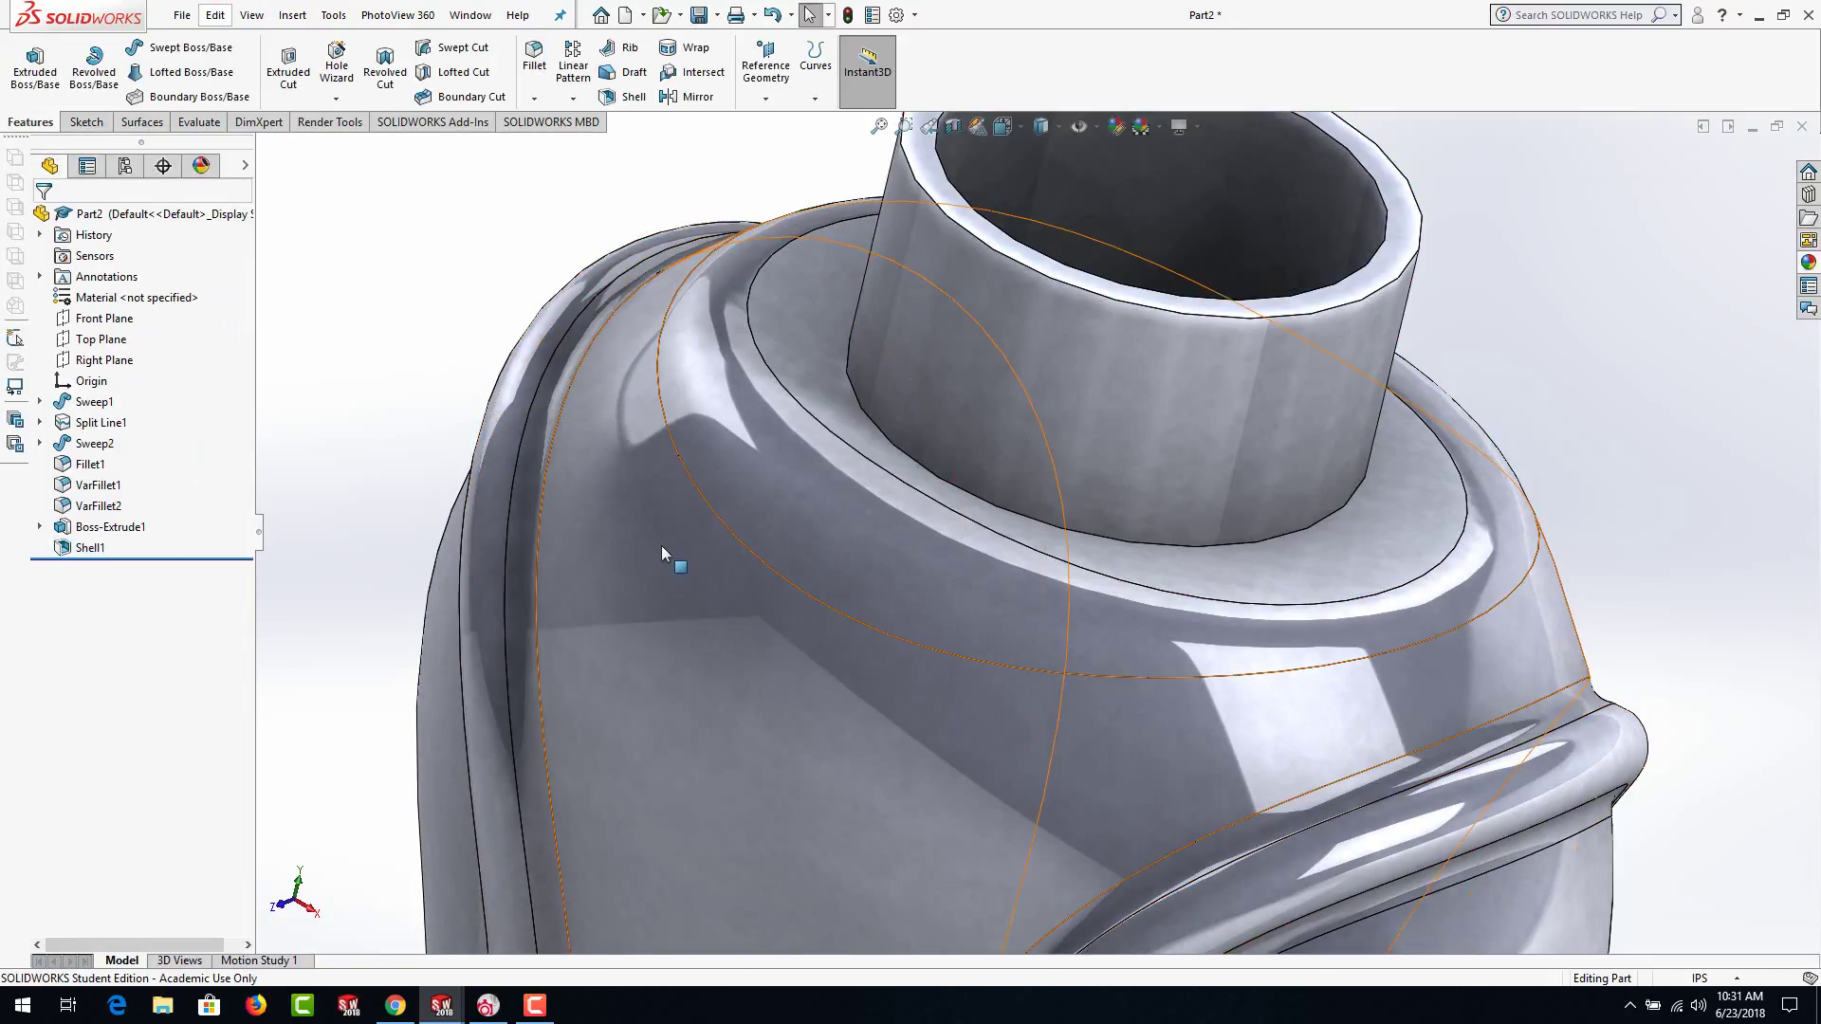
Inspect the shelled wall thickness around the neck and shoulder with a section view on the Front Plane, and cancel the section
left_click(953, 127)
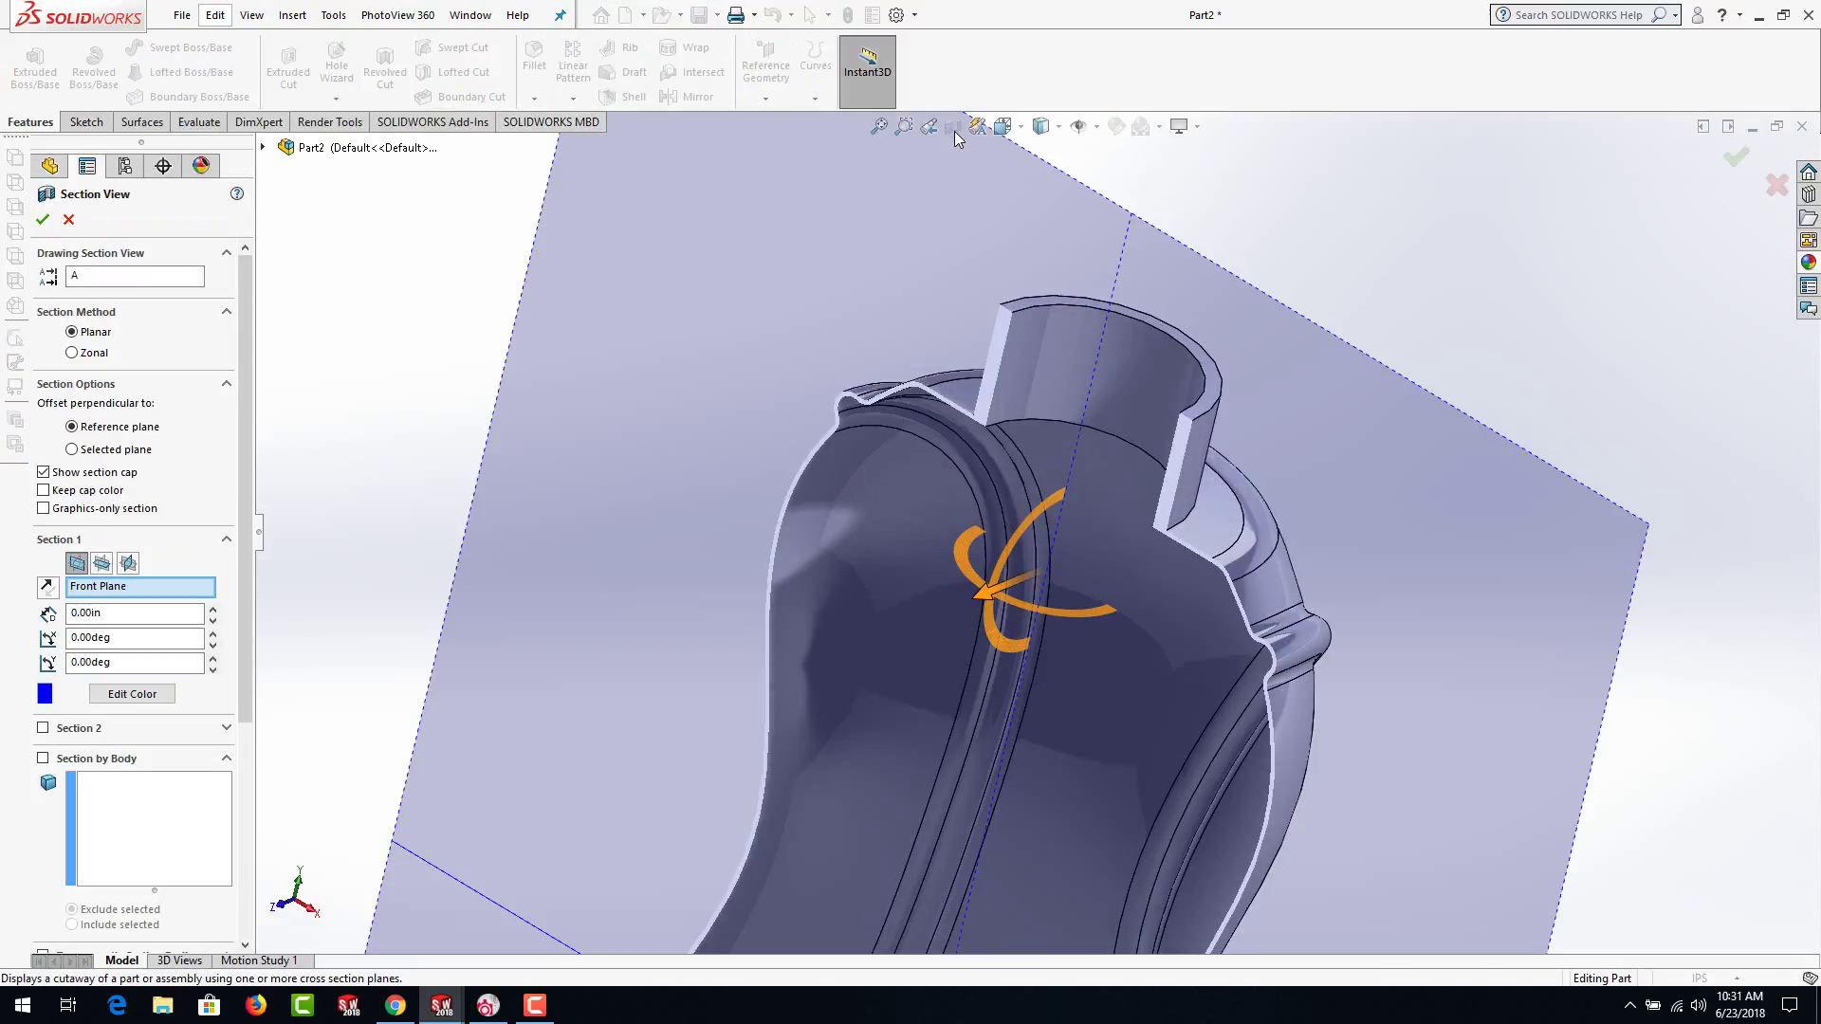
middle_click_drag(1177, 616, 1185, 398)
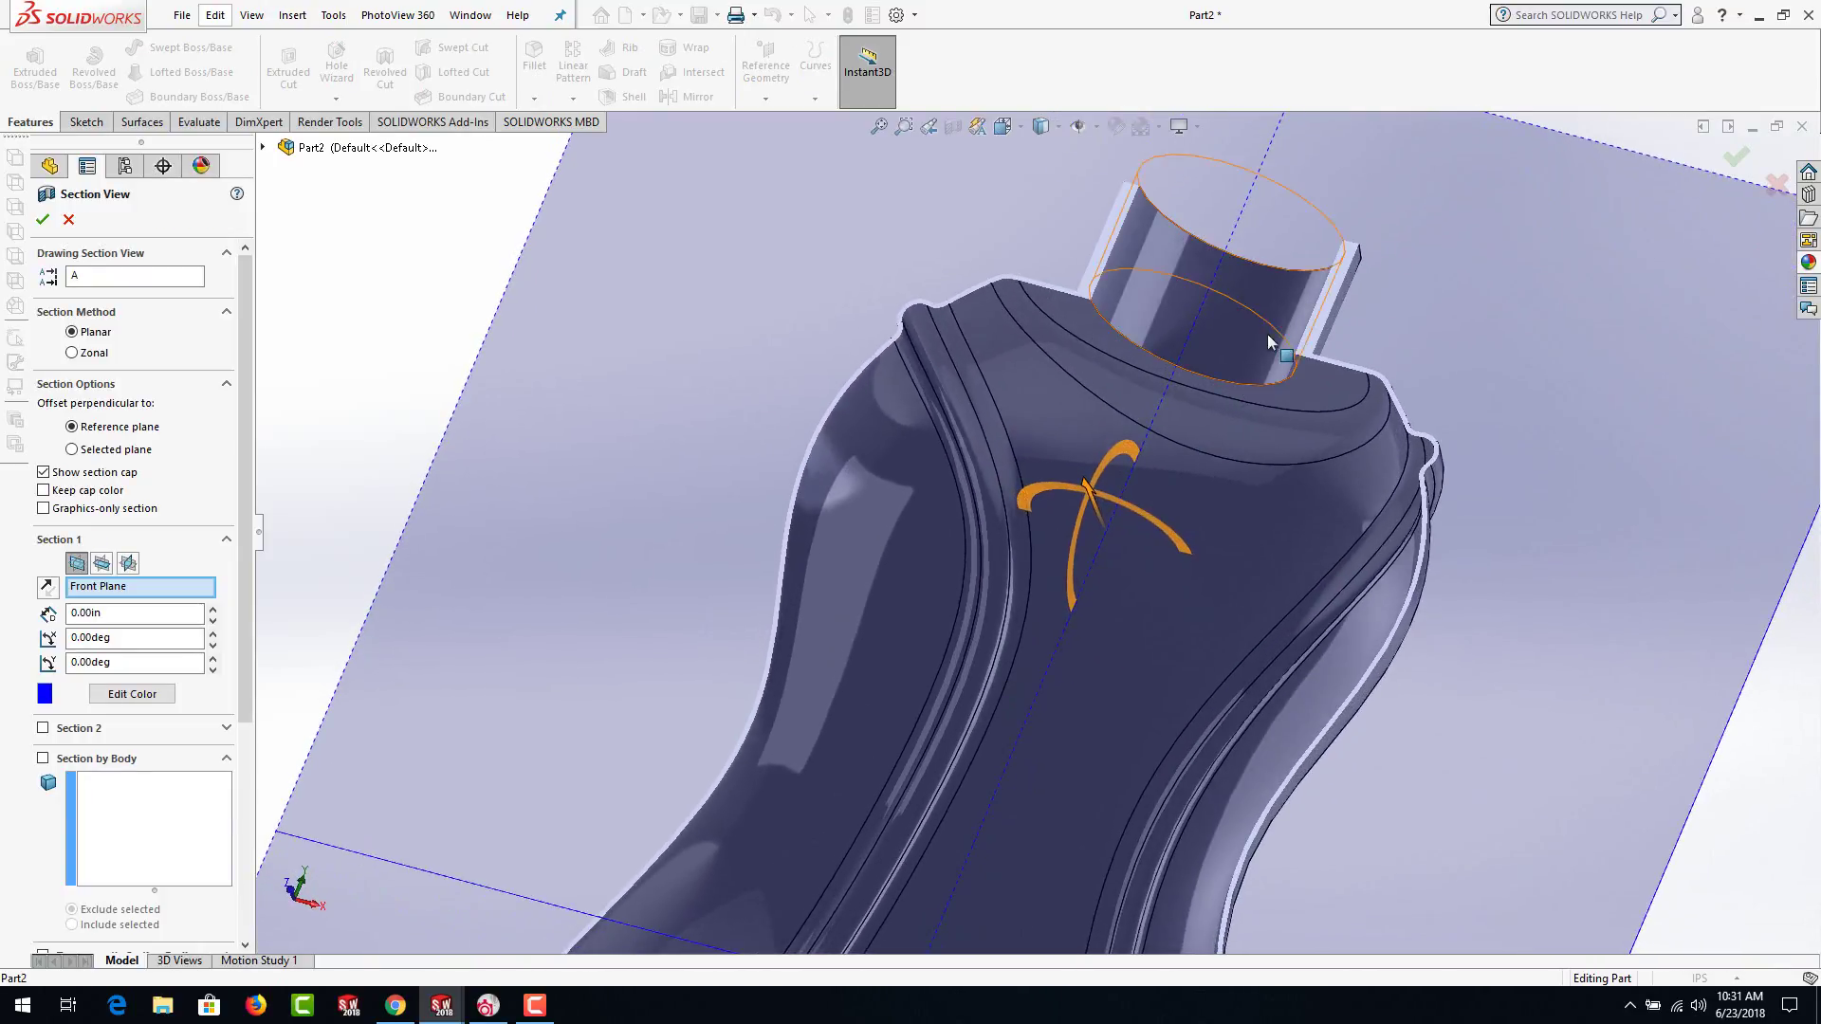
scroll(853, 474, "up", 5)
scroll(1090, 379, "up", 3)
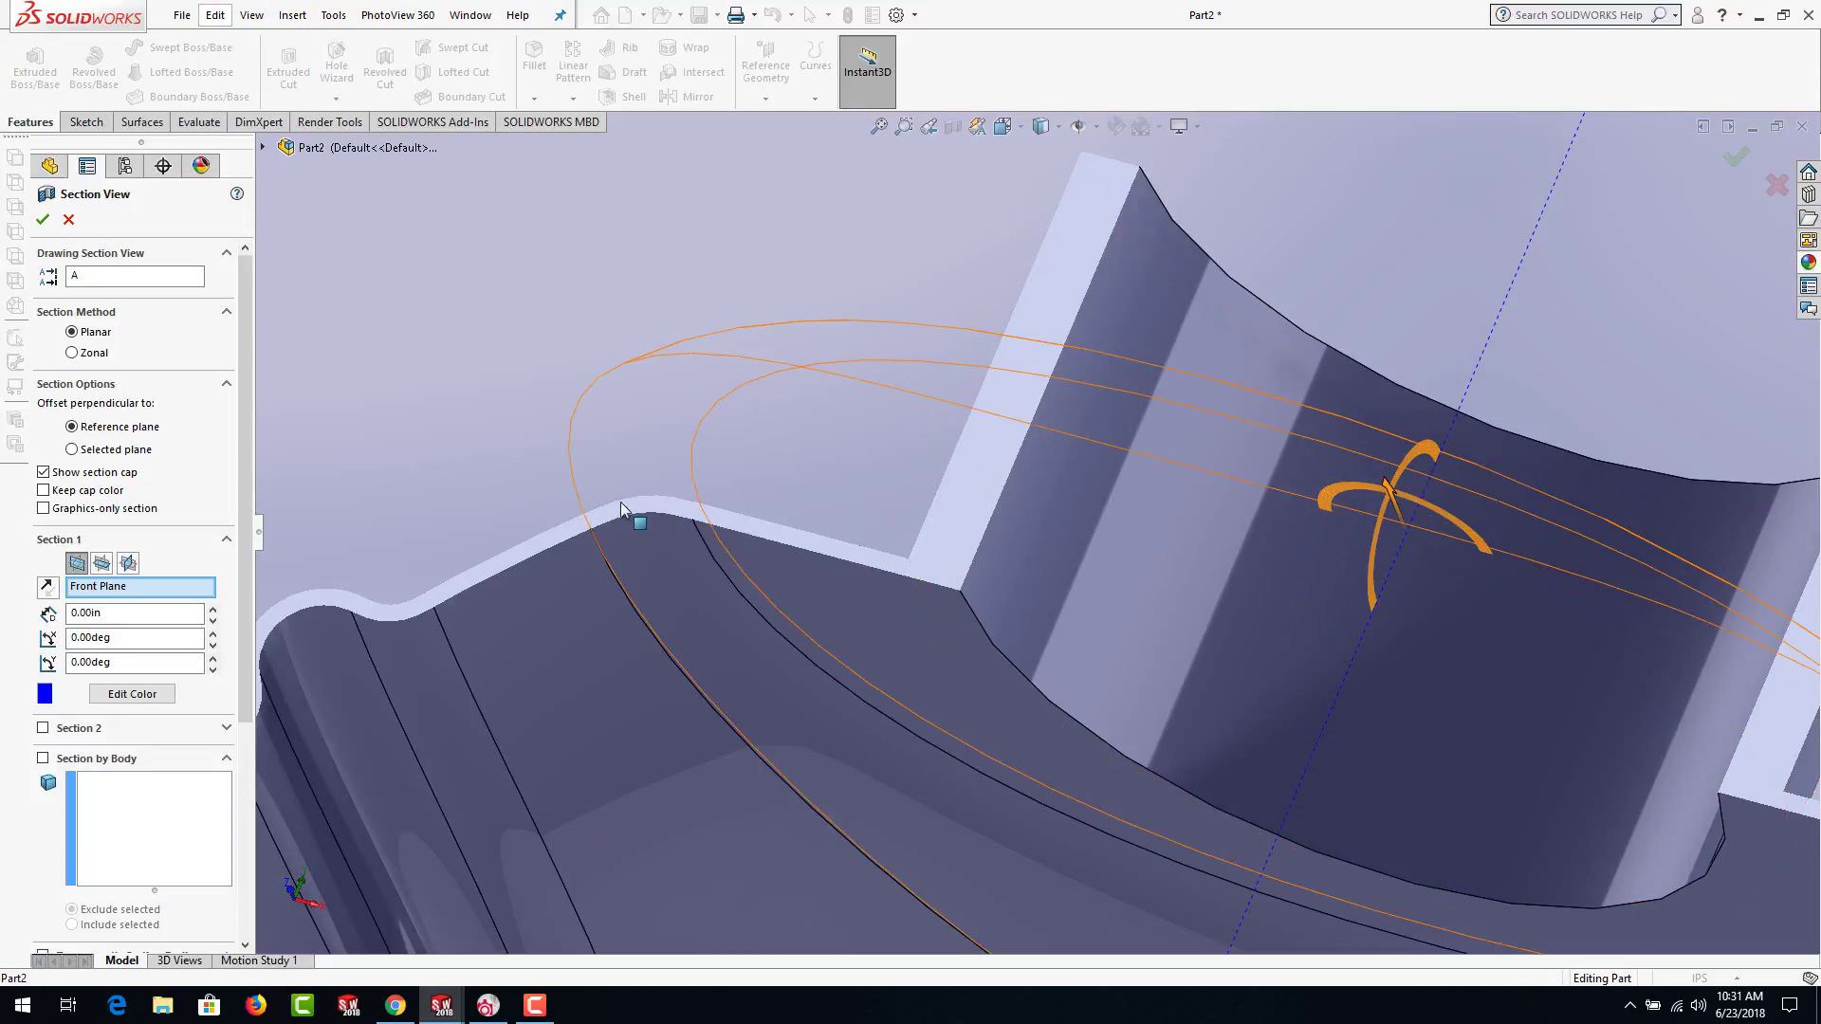
left_click(68, 221)
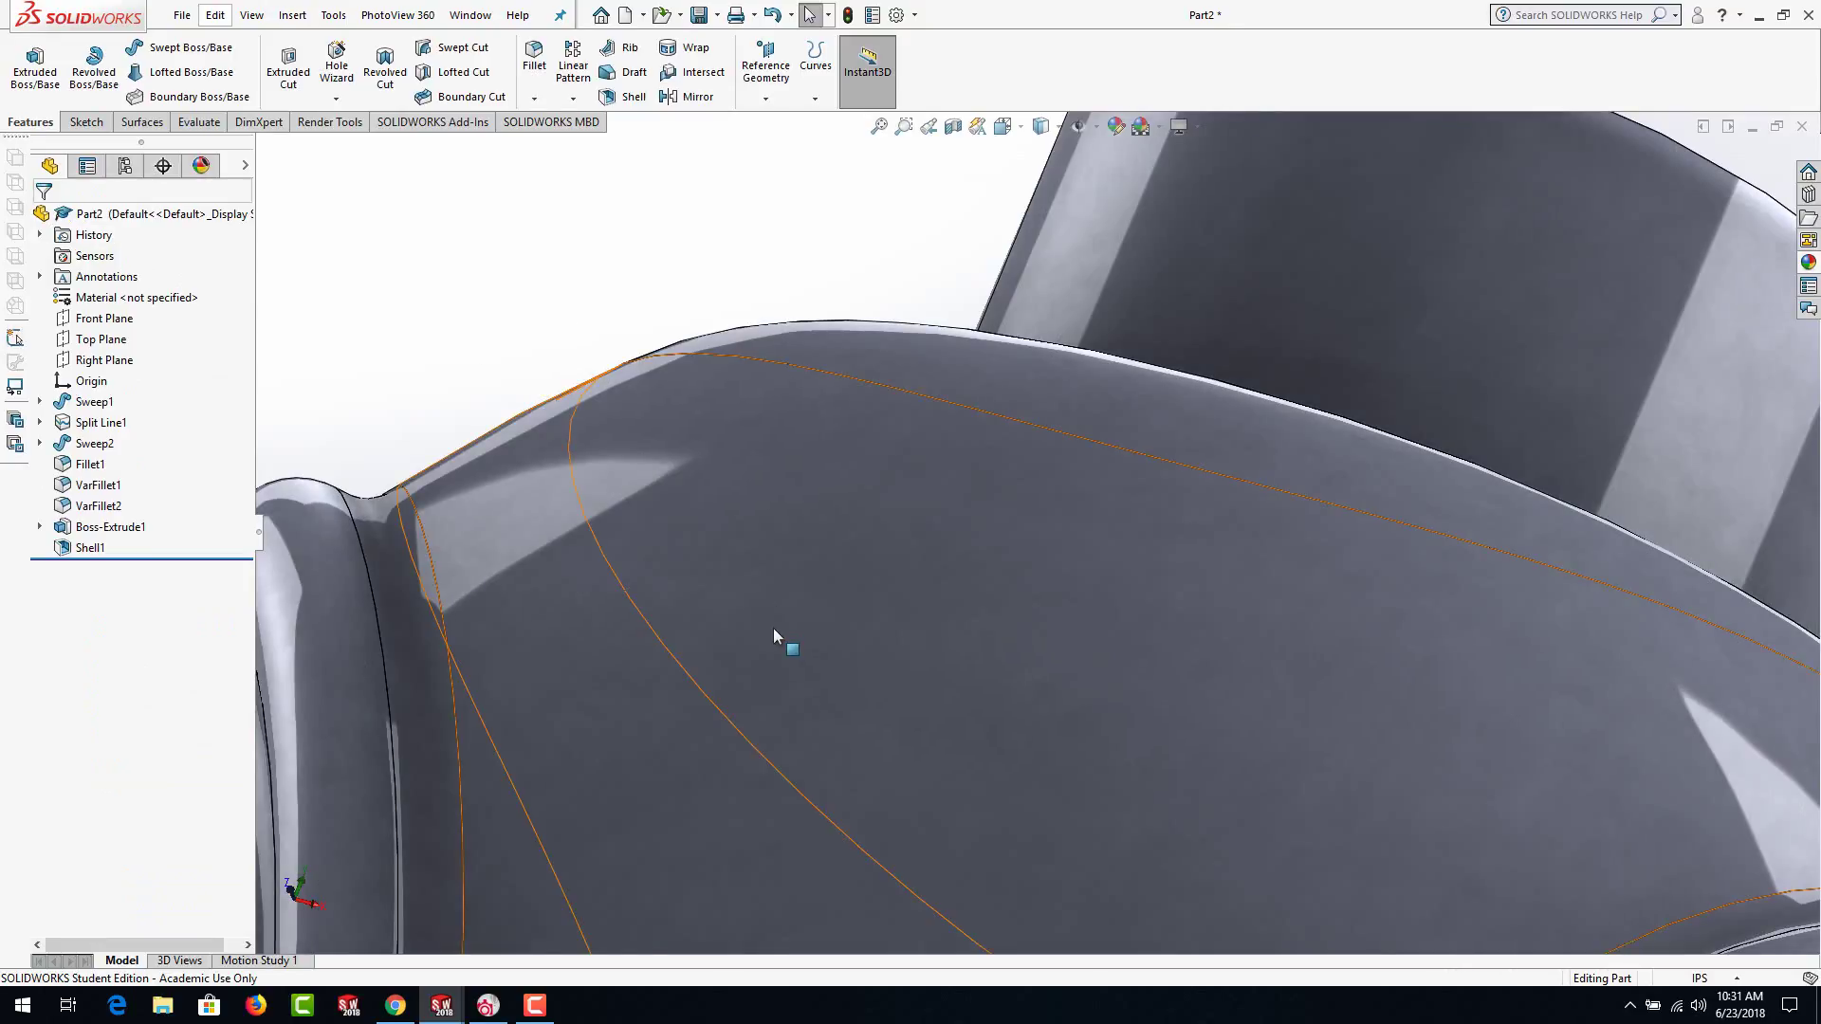
scroll(773, 634, "up", 5)
scroll(869, 622, "down", 2)
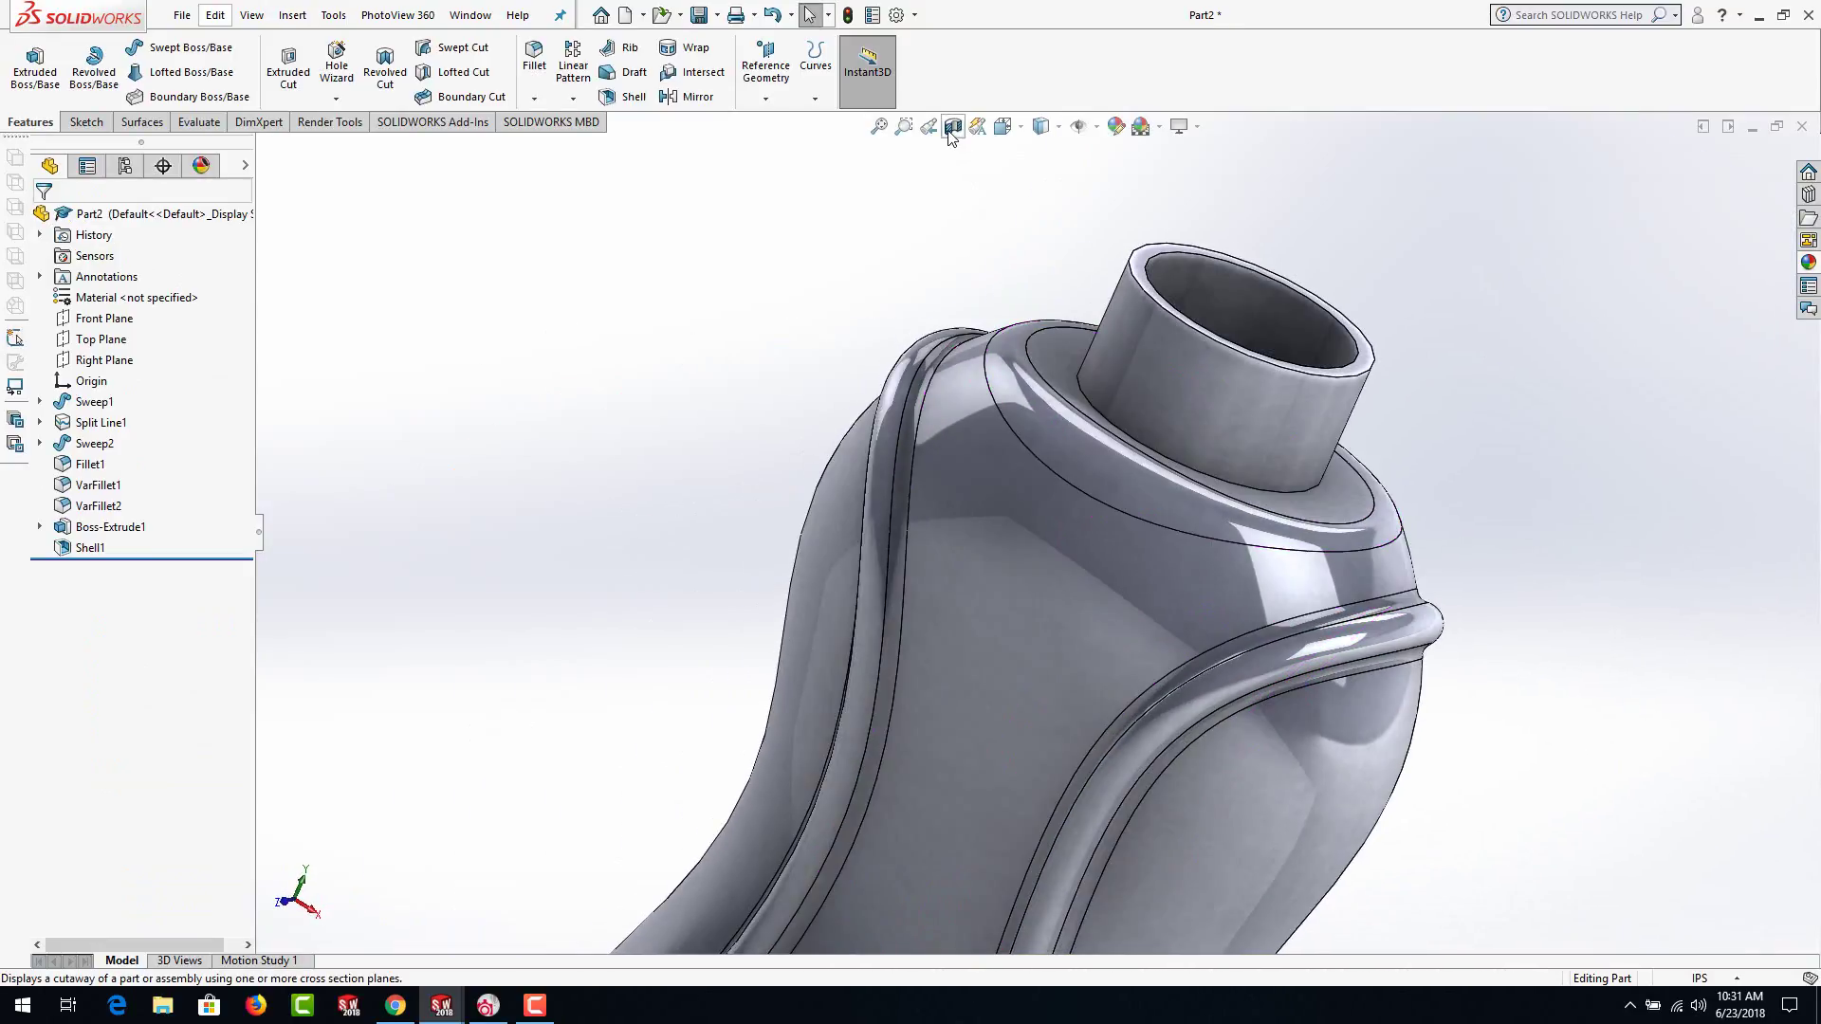
Set up a constant-size fillet with a 0.05 in radius on the edge where the neck meets the body
scroll(787, 420, "up", 3)
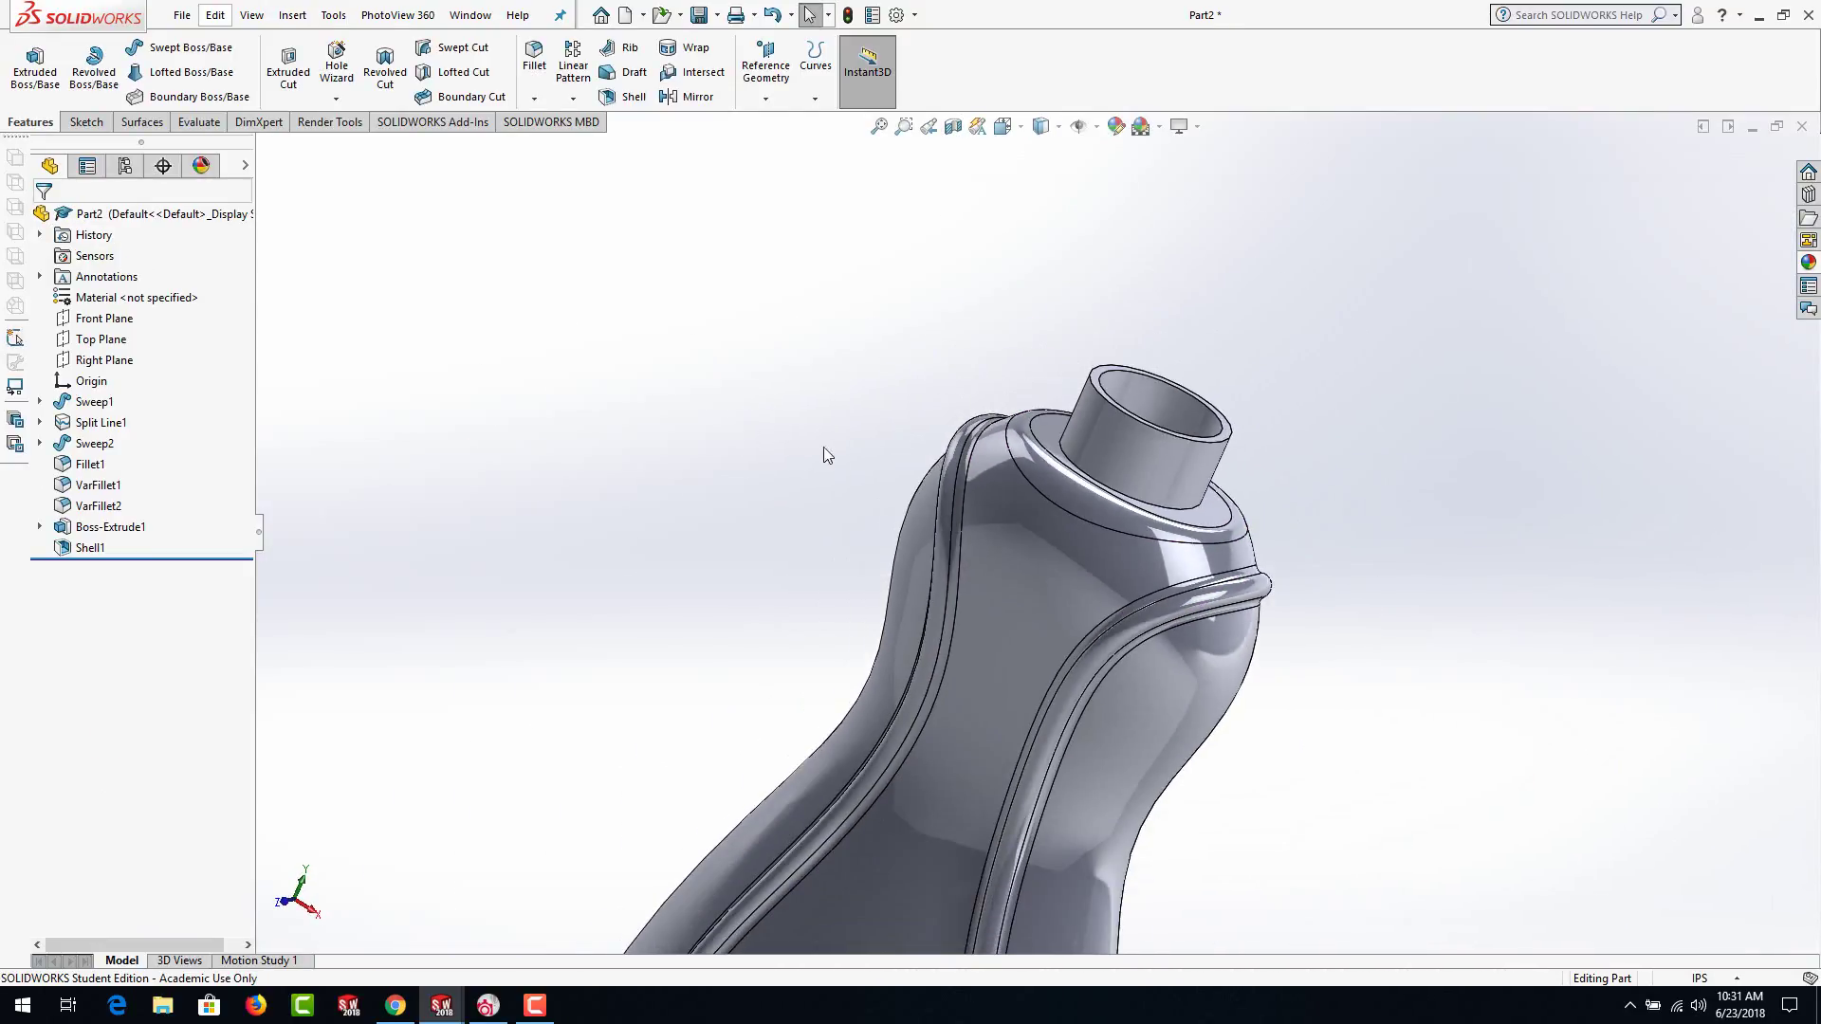
middle_click_drag(825, 452, 902, 480)
scroll(1295, 531, "down", 3)
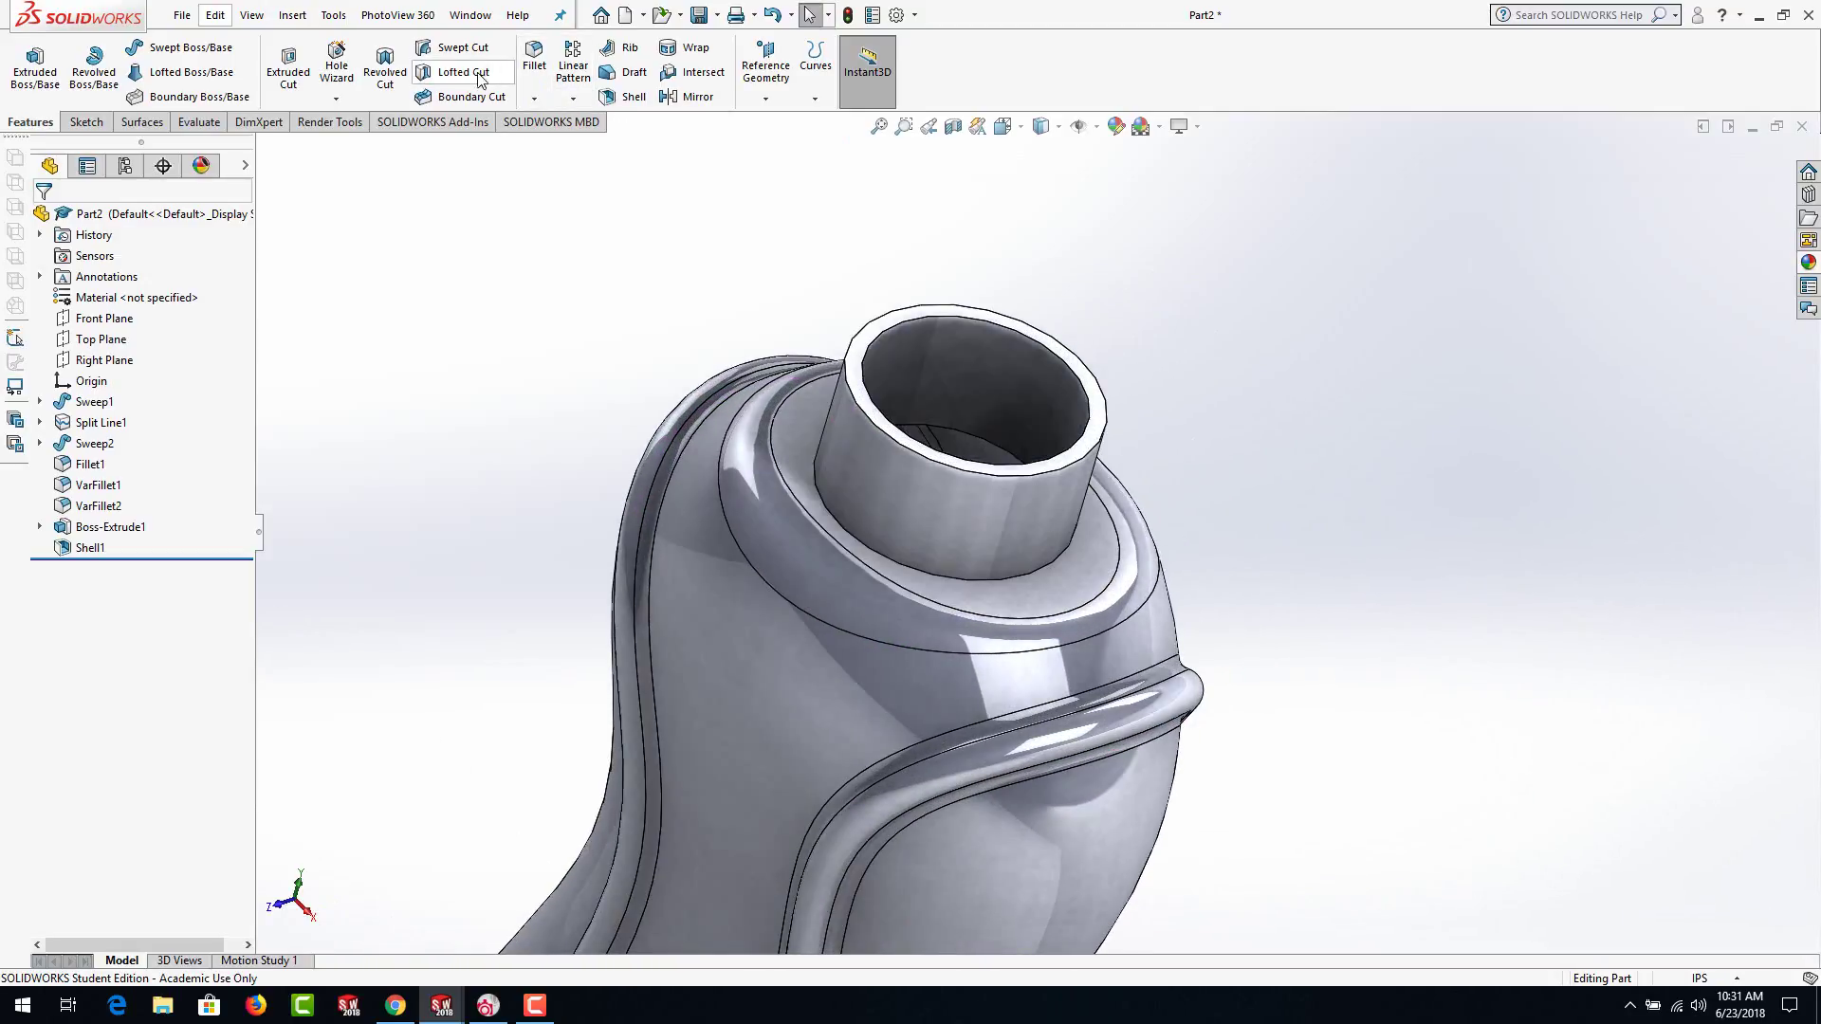
left_click(534, 57)
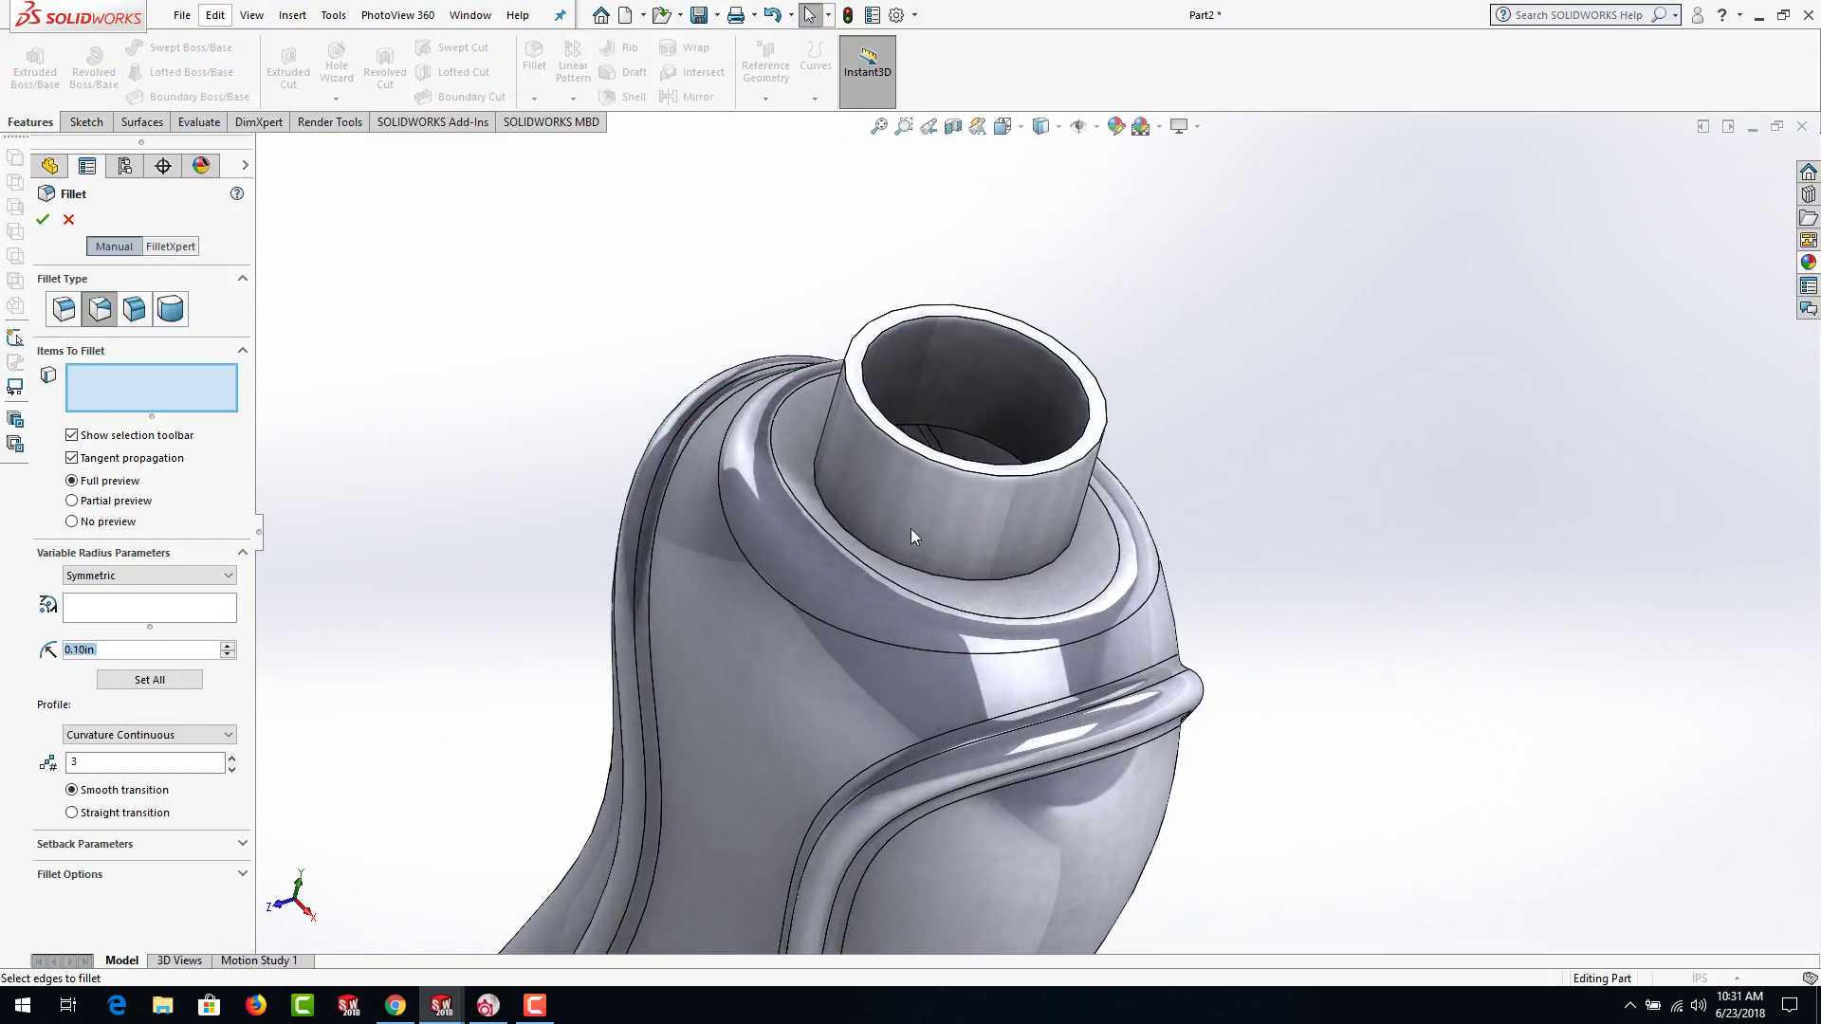
left_click(935, 582)
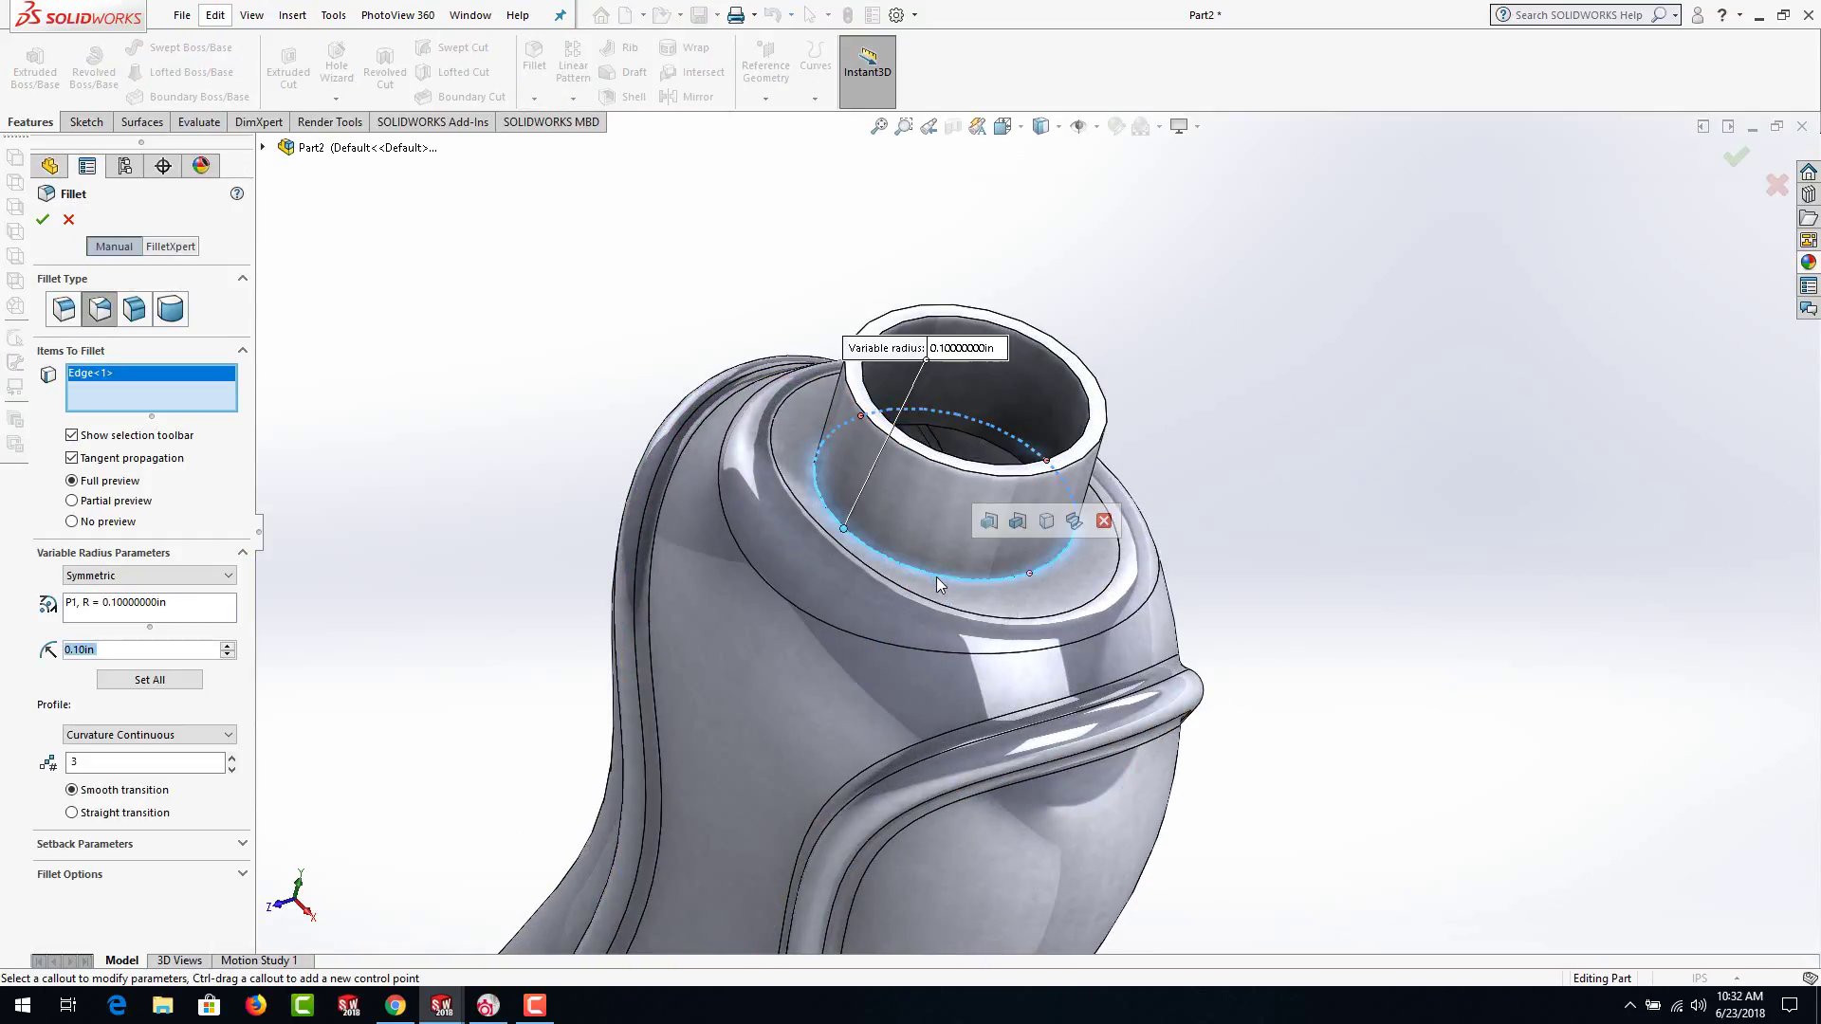
left_click(64, 309)
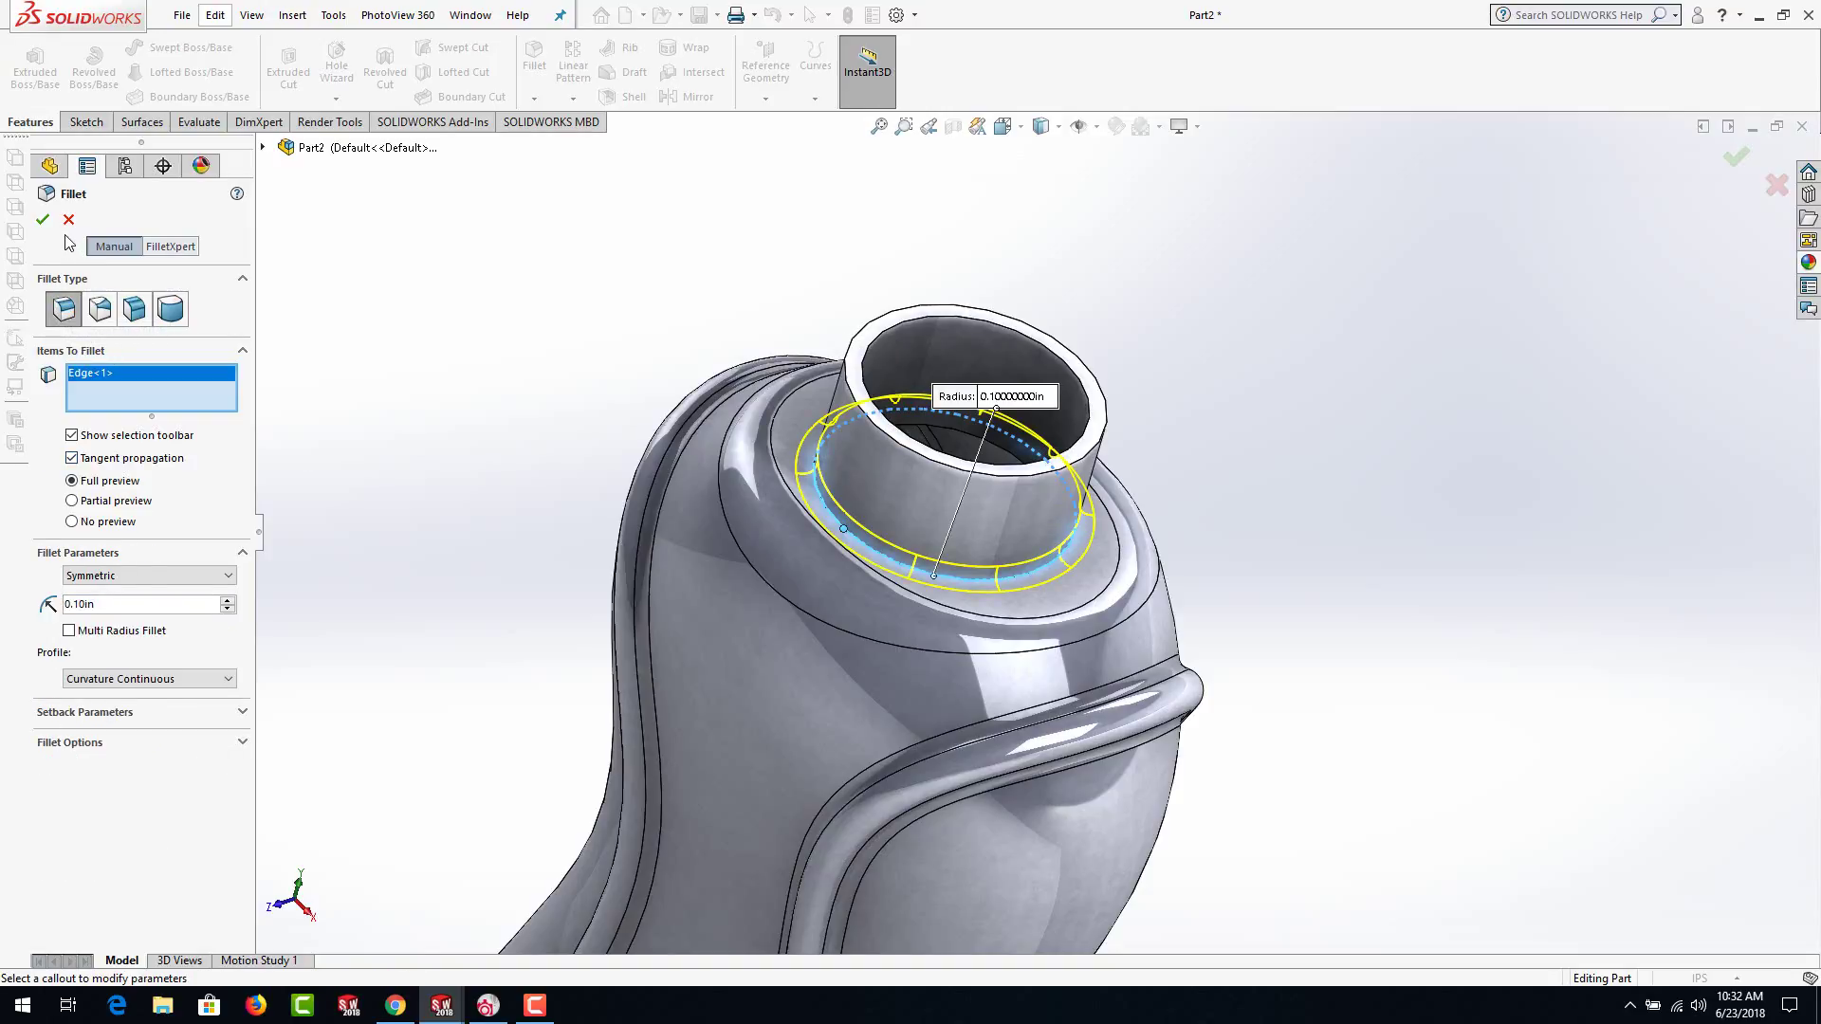
double_click(100, 608)
type("0.05")
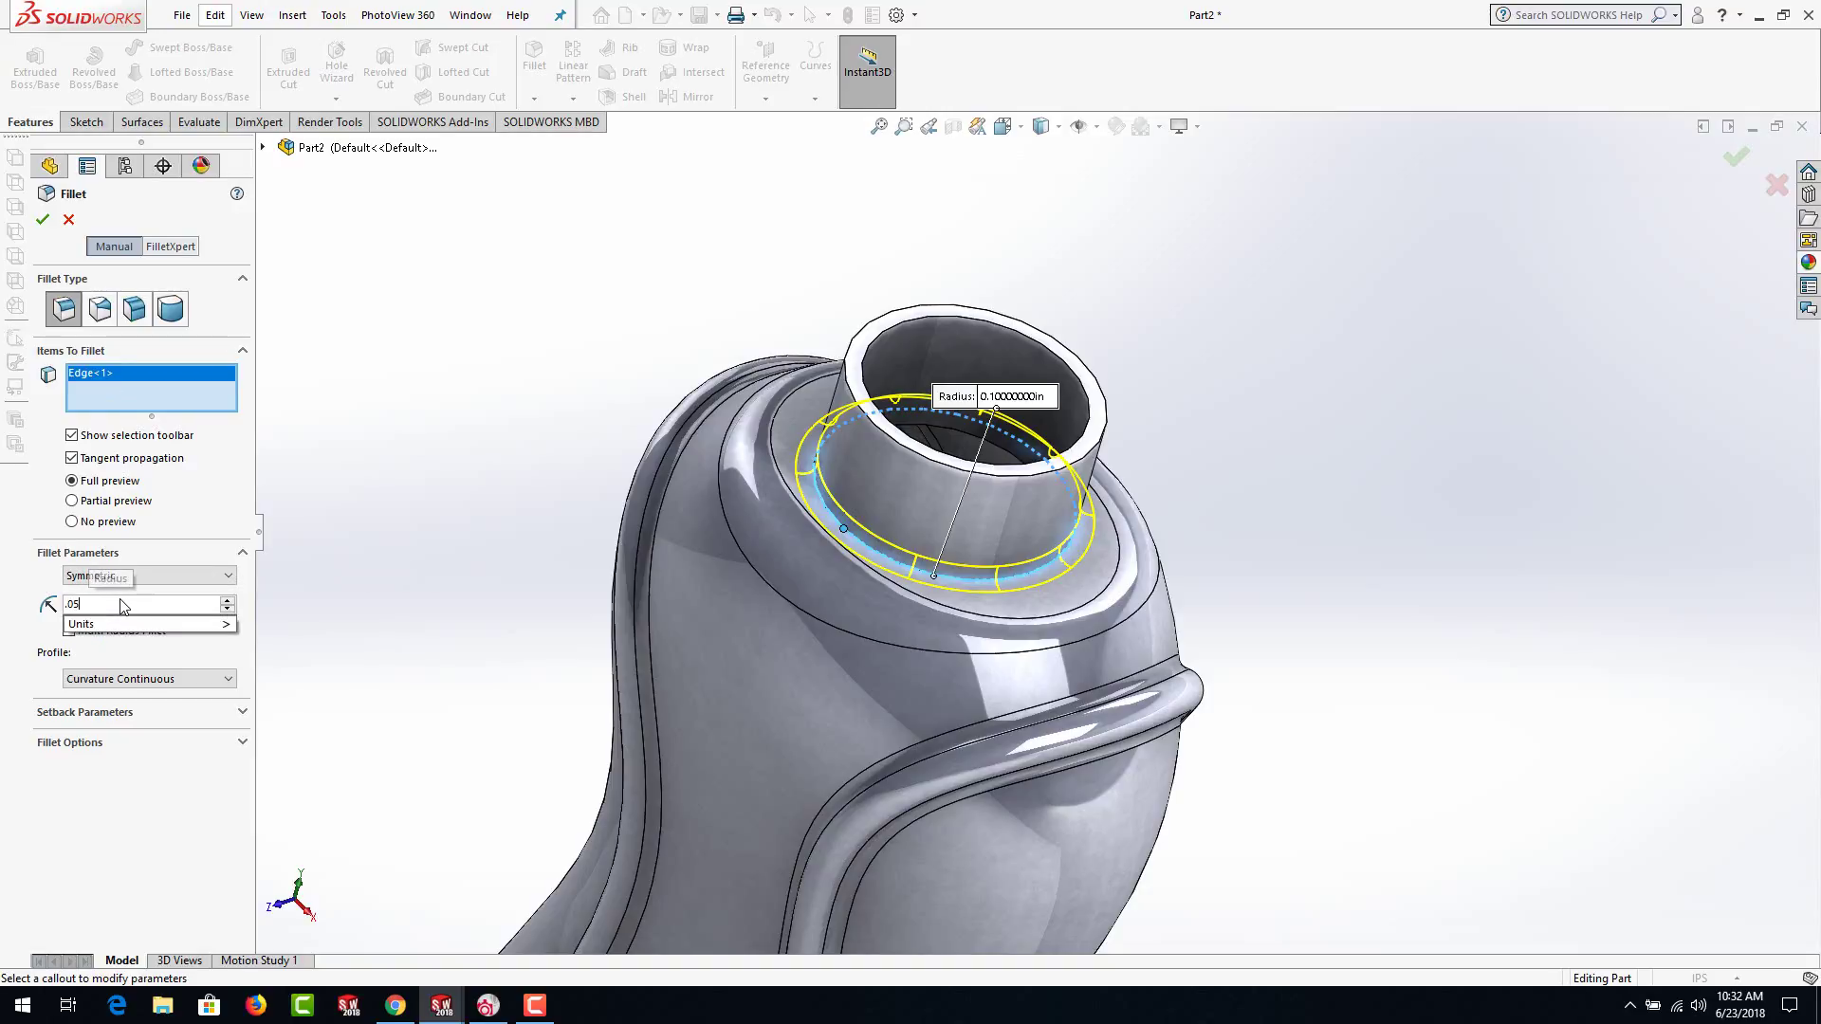
key("Return")
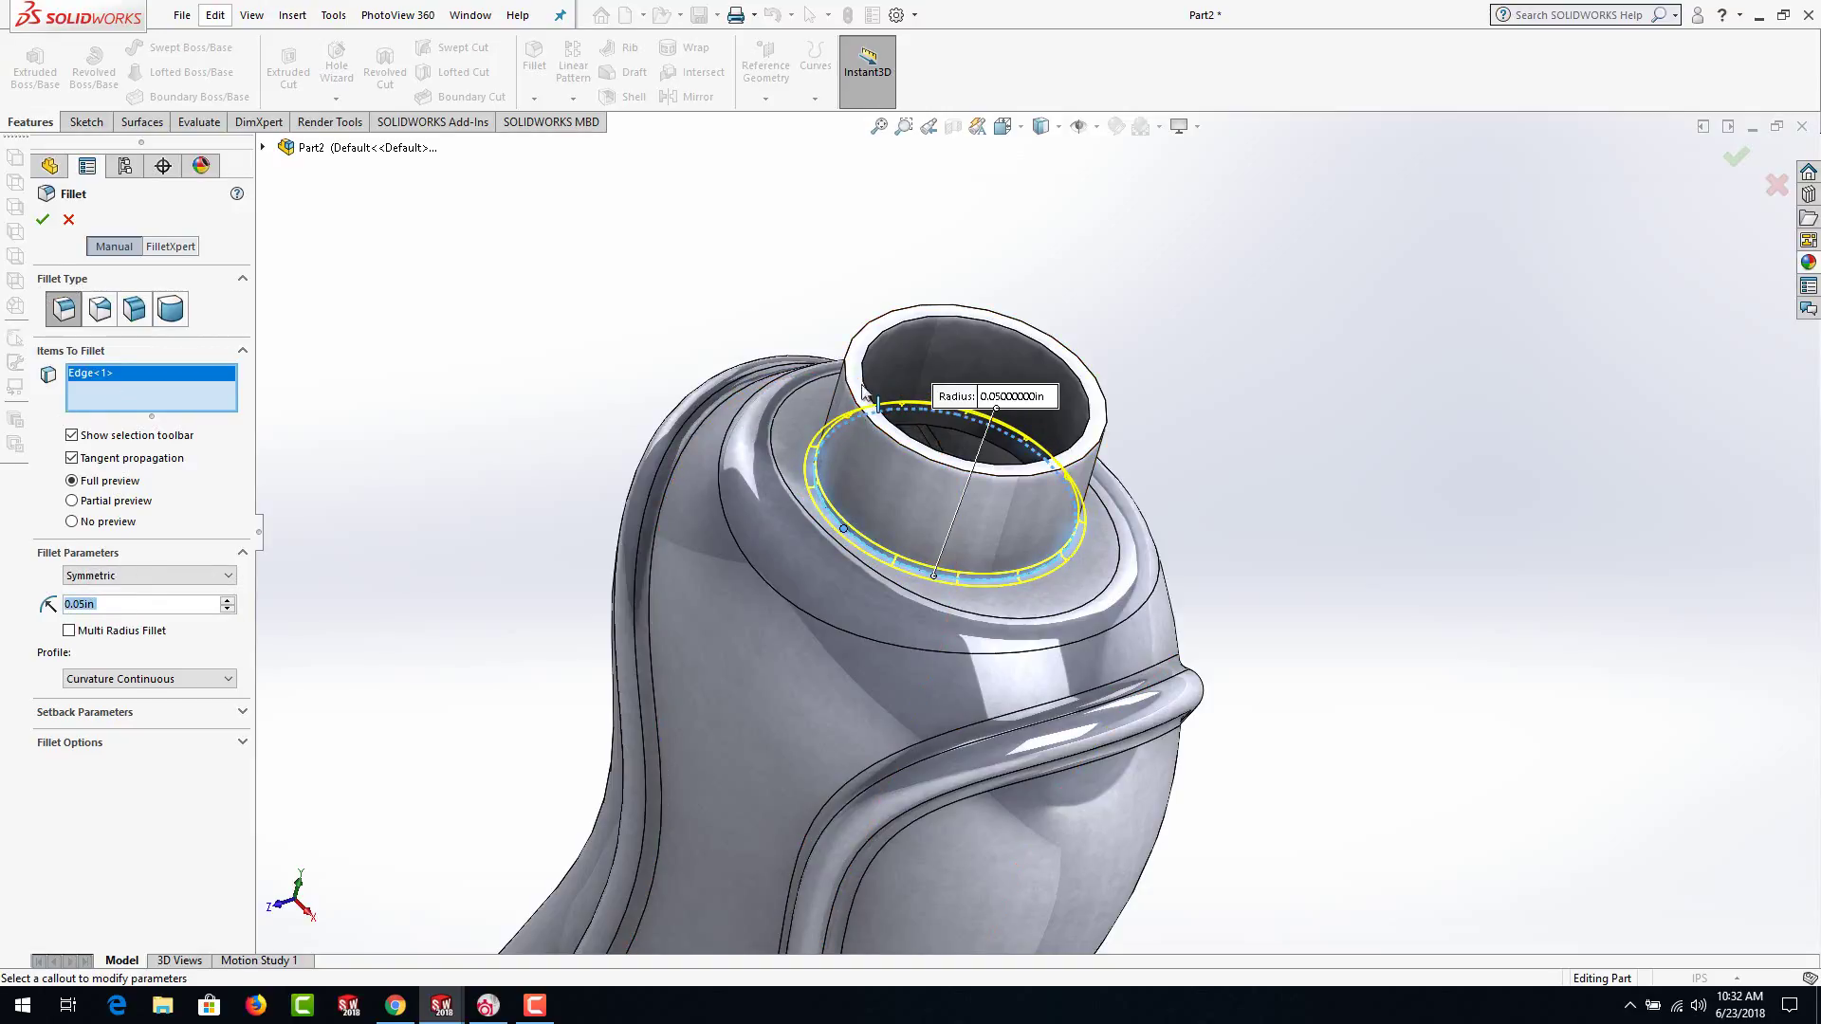
Add the neck's top rim face to the fillet selection and apply the fillet
left_click(872, 330)
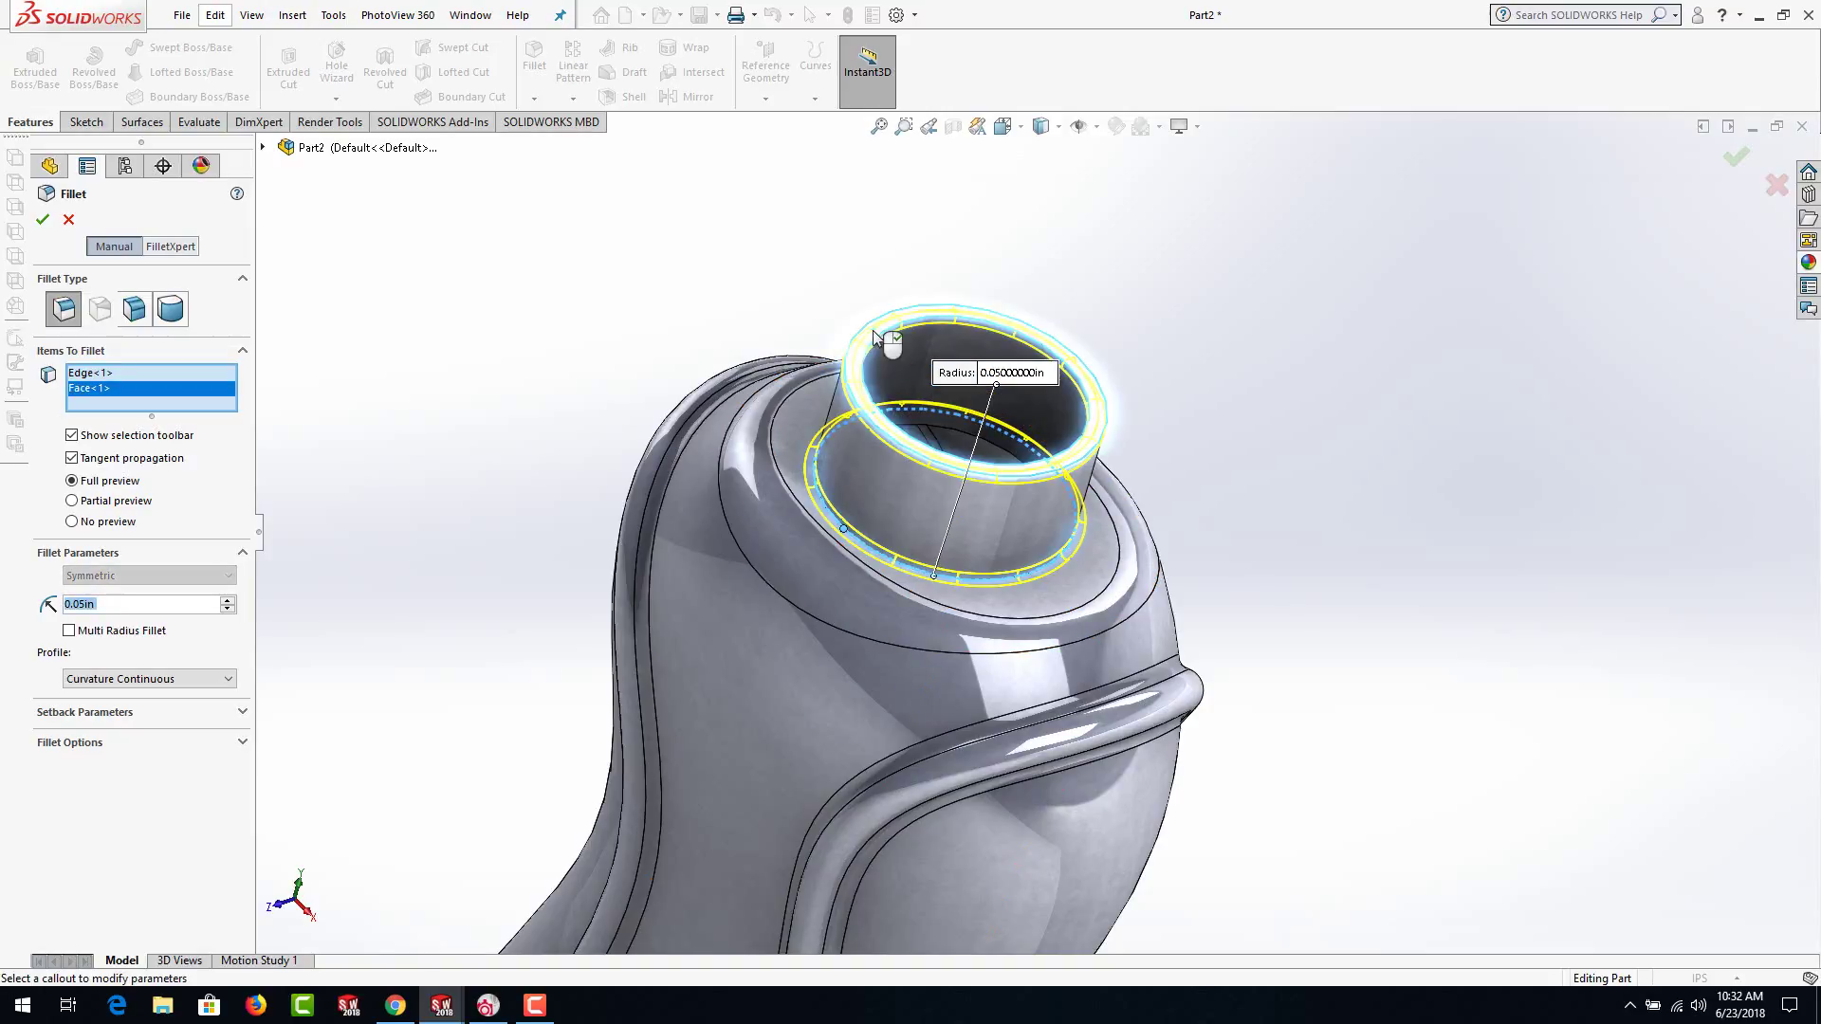
middle_click_drag(589, 358, 890, 617)
scroll(939, 774, "down", 3)
middle_click_drag(948, 759, 910, 541)
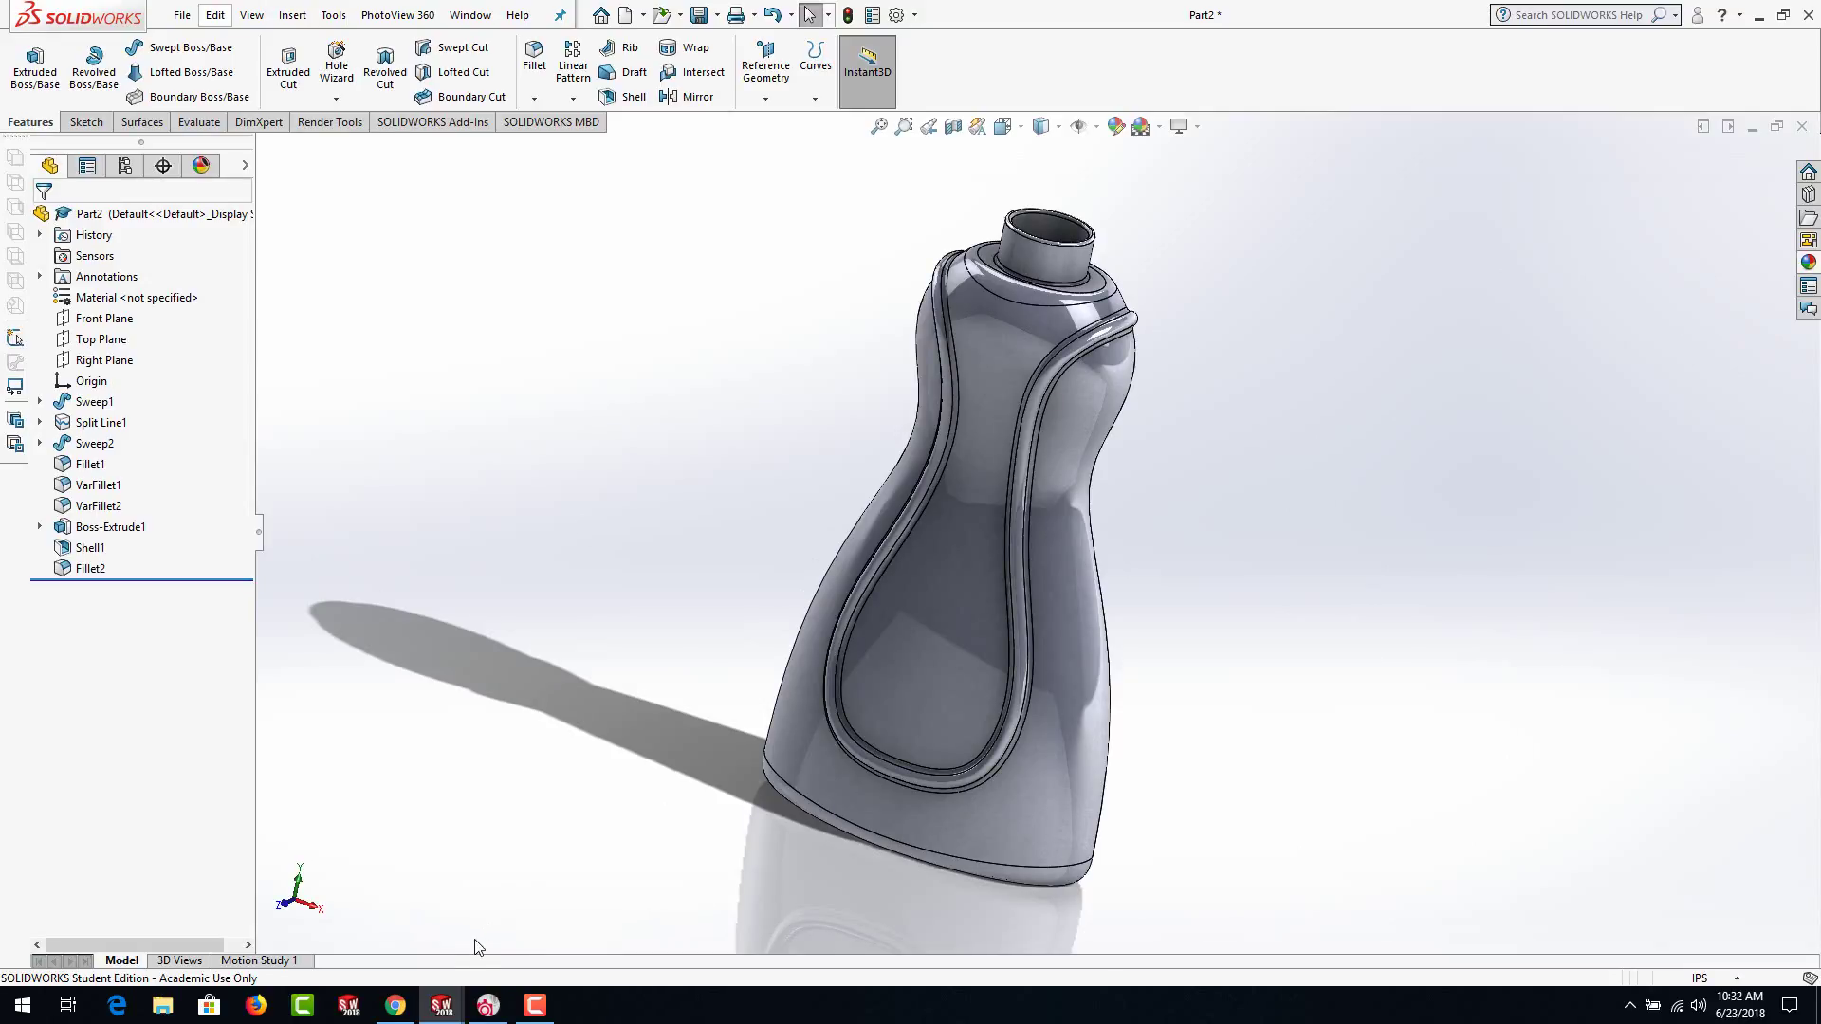
Switch to Chrome and find Exercise 16 on configurations with design tables in SolidWorks Advanced 2018.pdf
left_click(396, 1005)
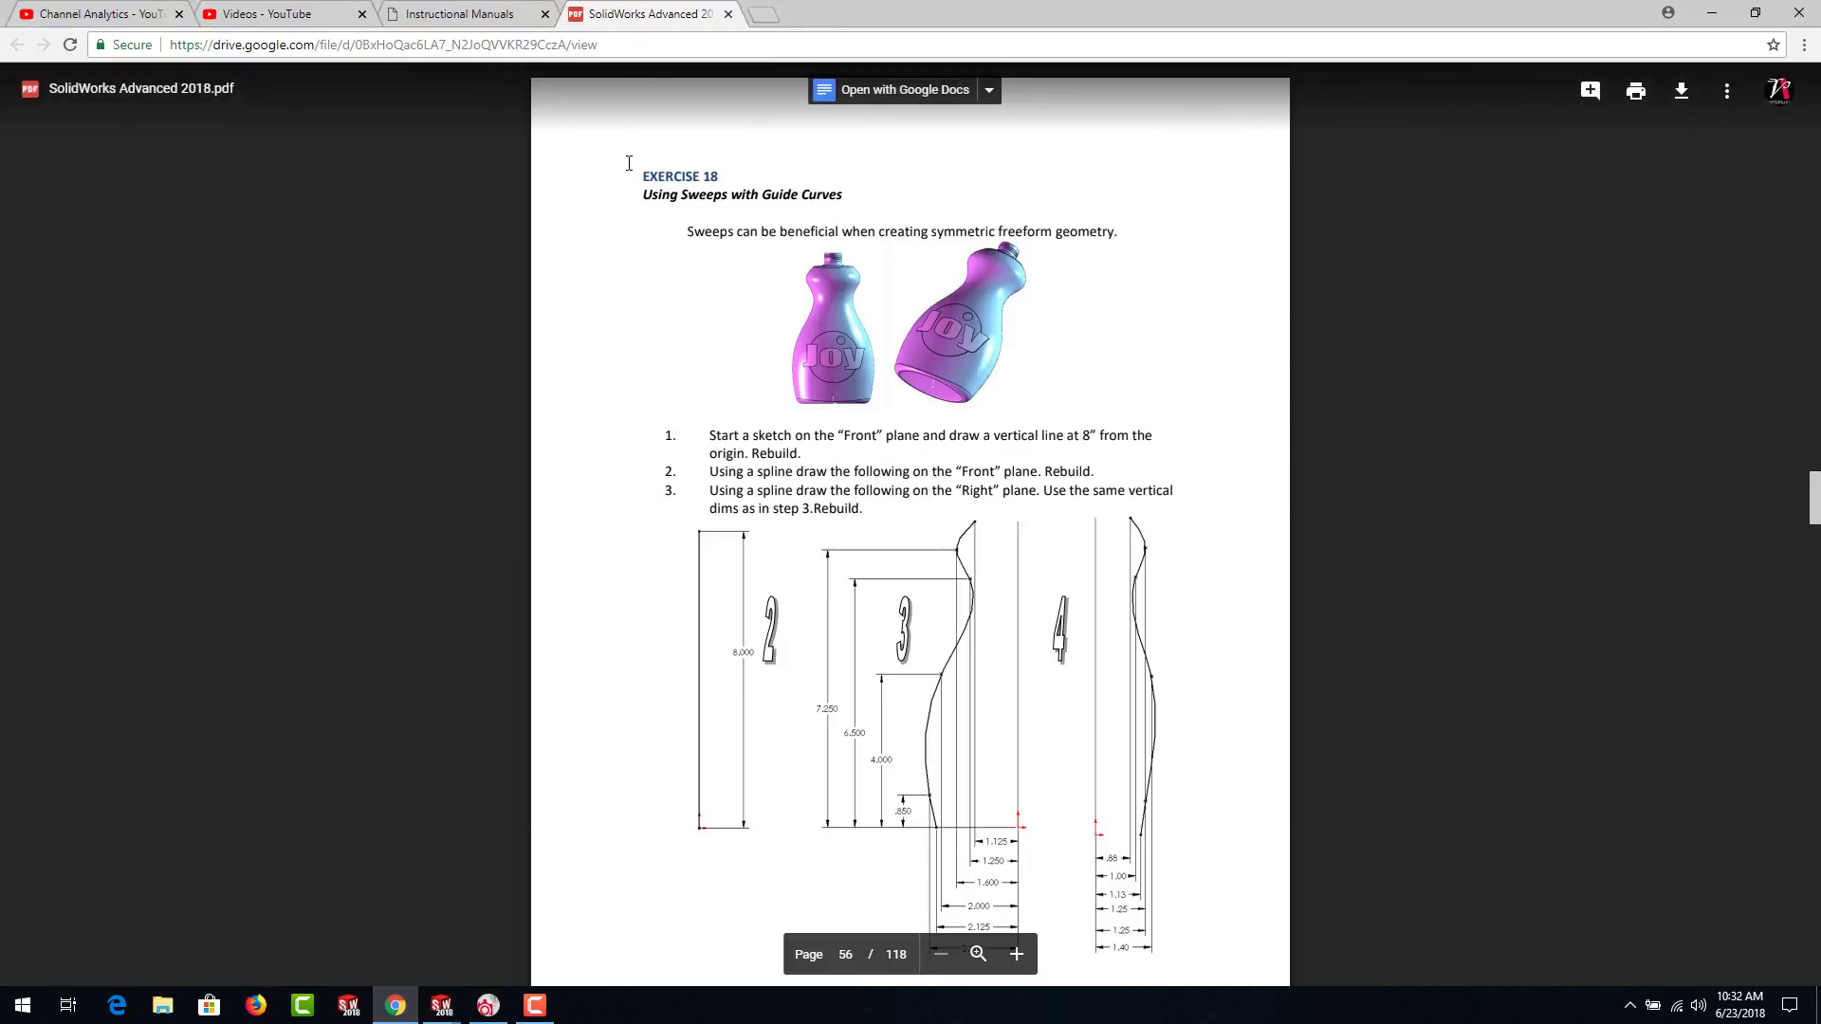
scroll(645, 476, "up", 20)
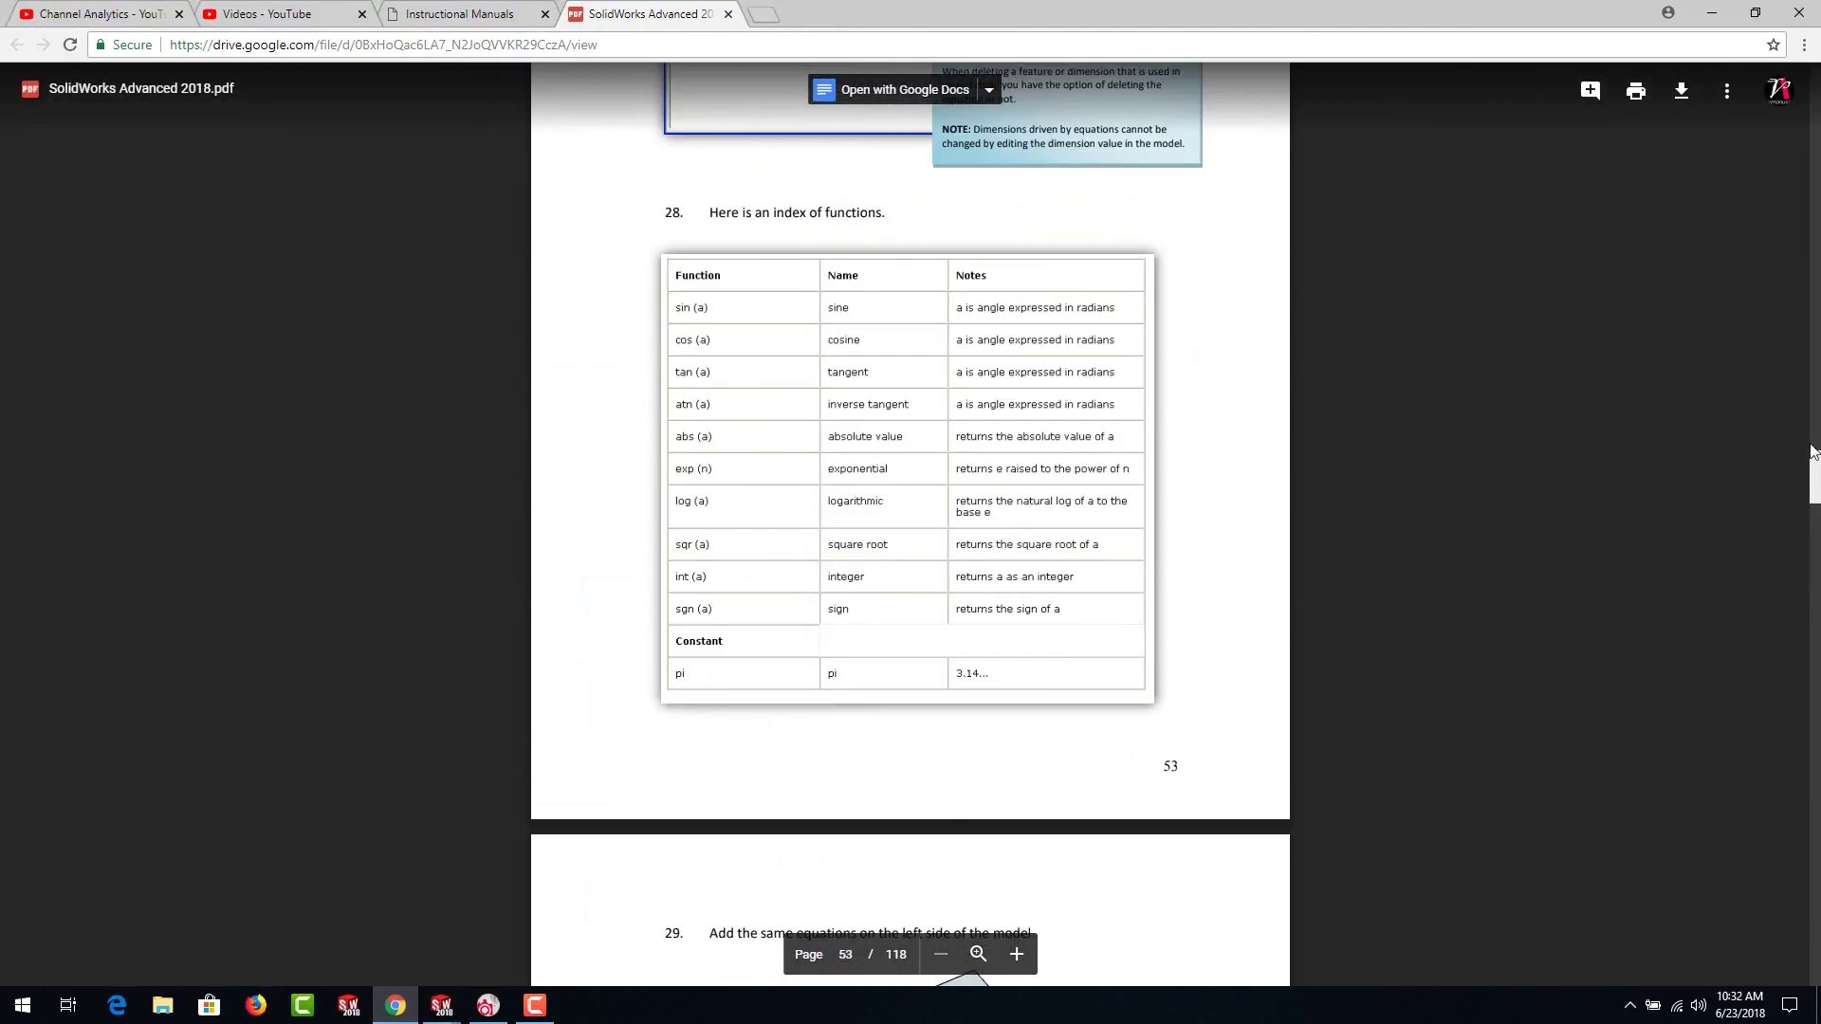
scroll(1445, 472, "up", 20)
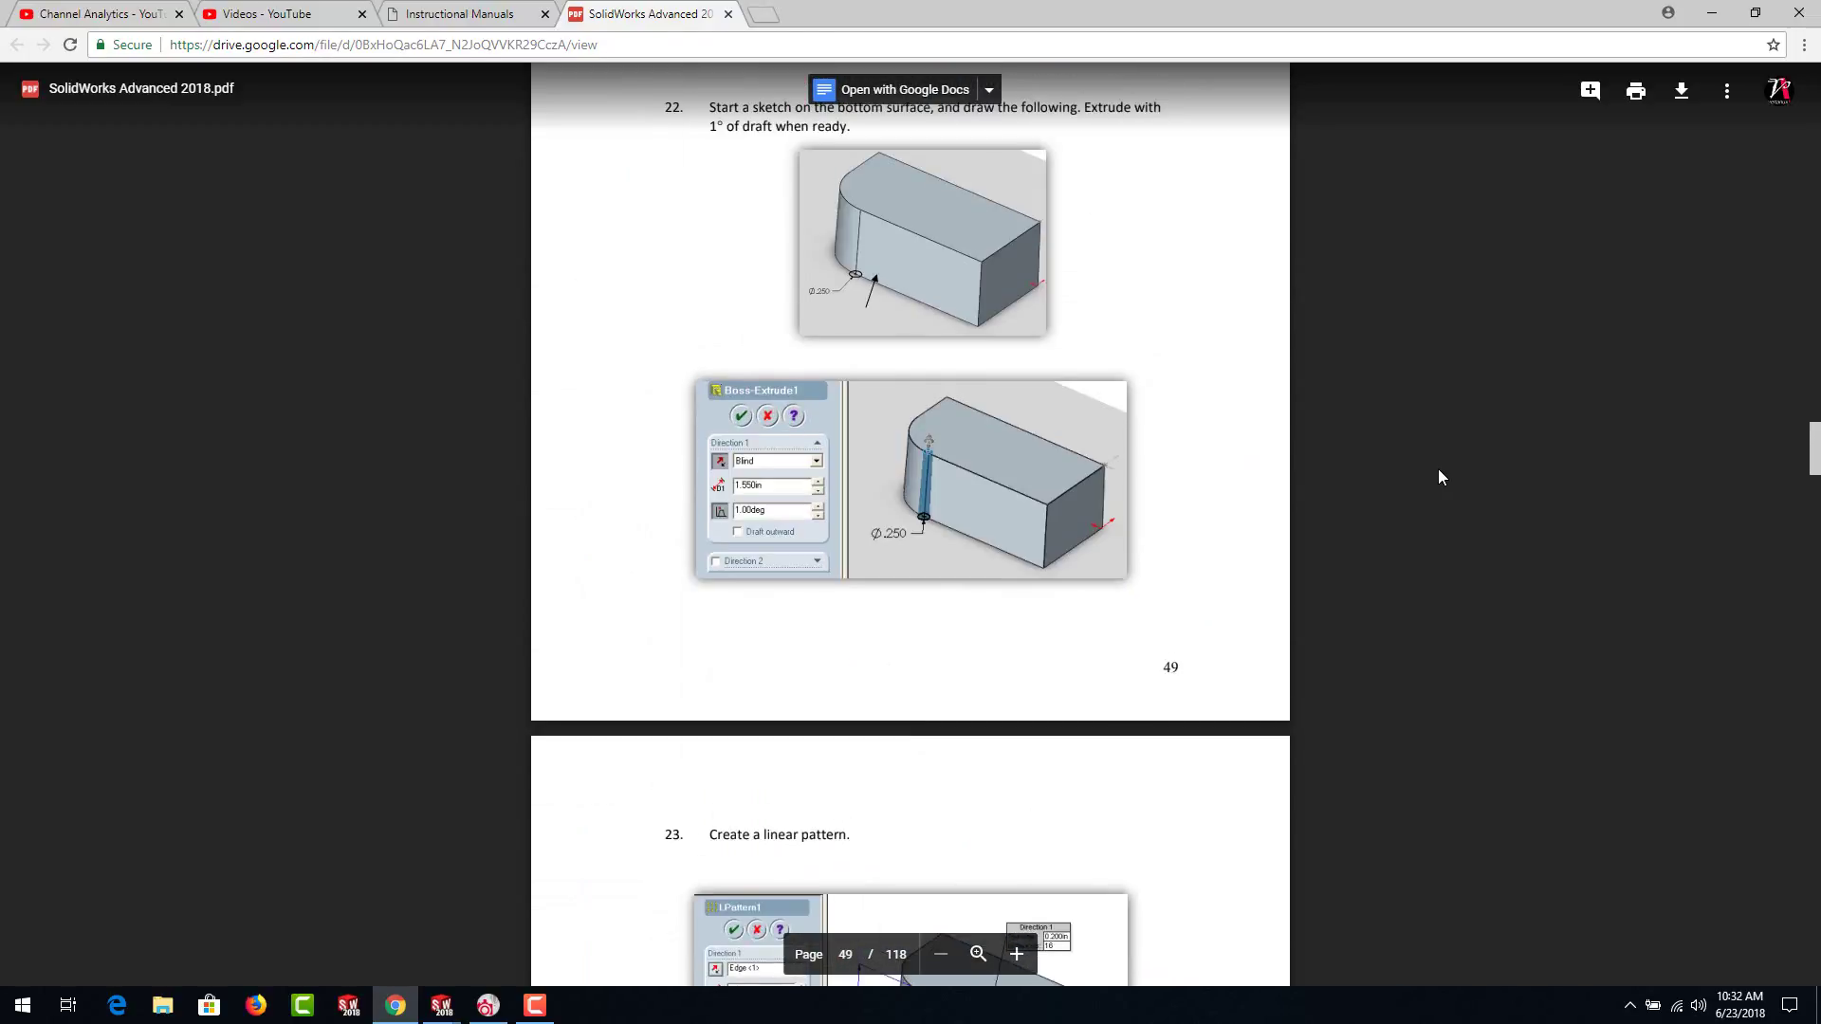
scroll(1434, 478, "up", 20)
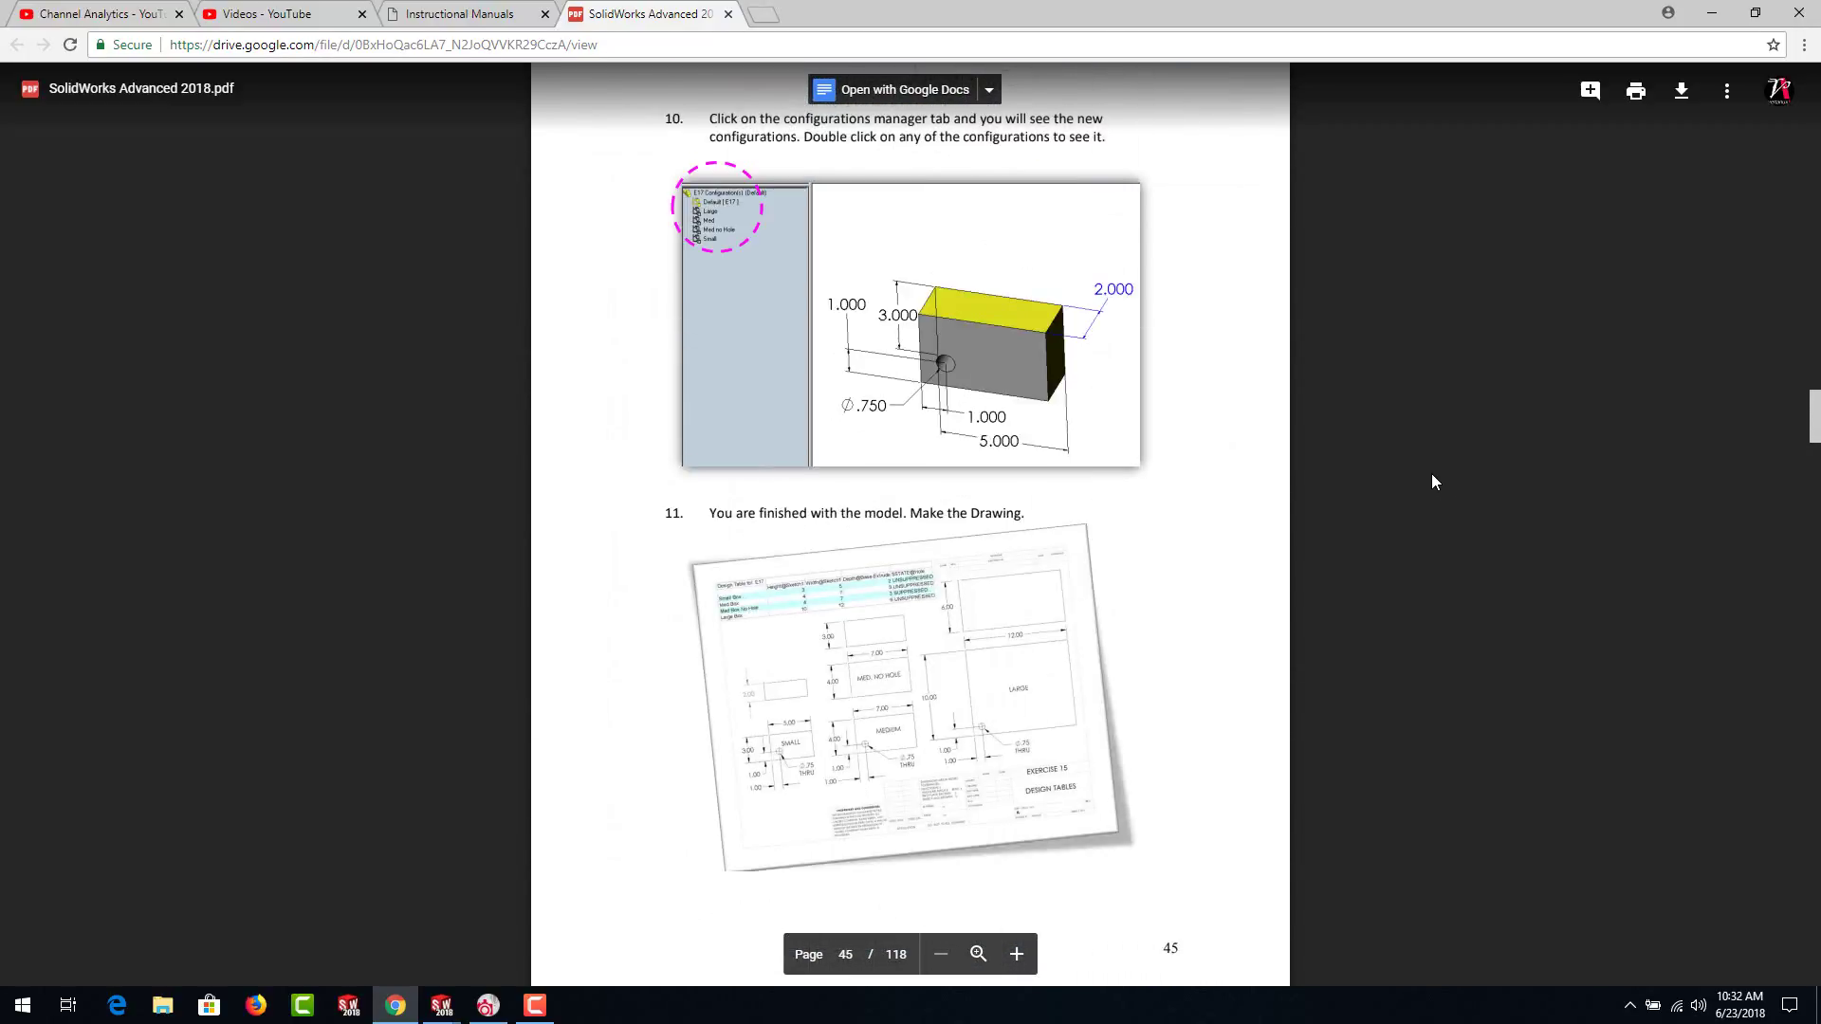
scroll(1433, 482, "up", 20)
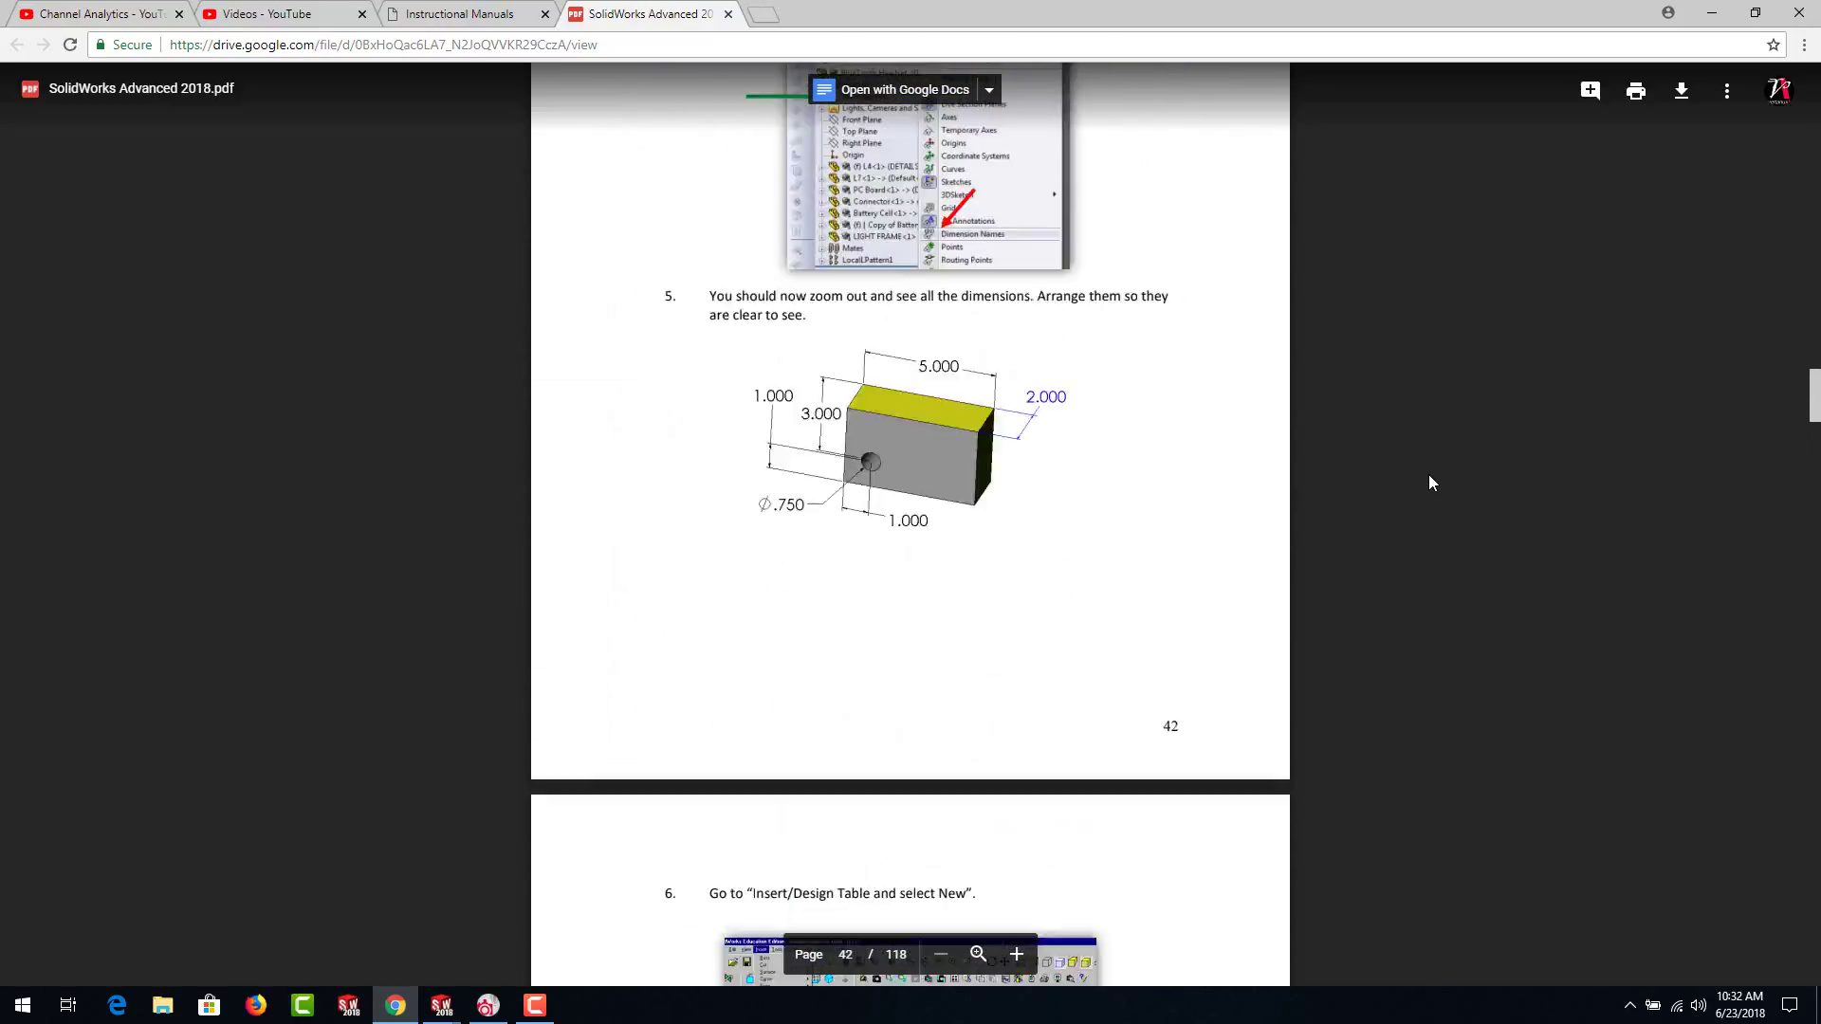
scroll(1429, 477, "up", 20)
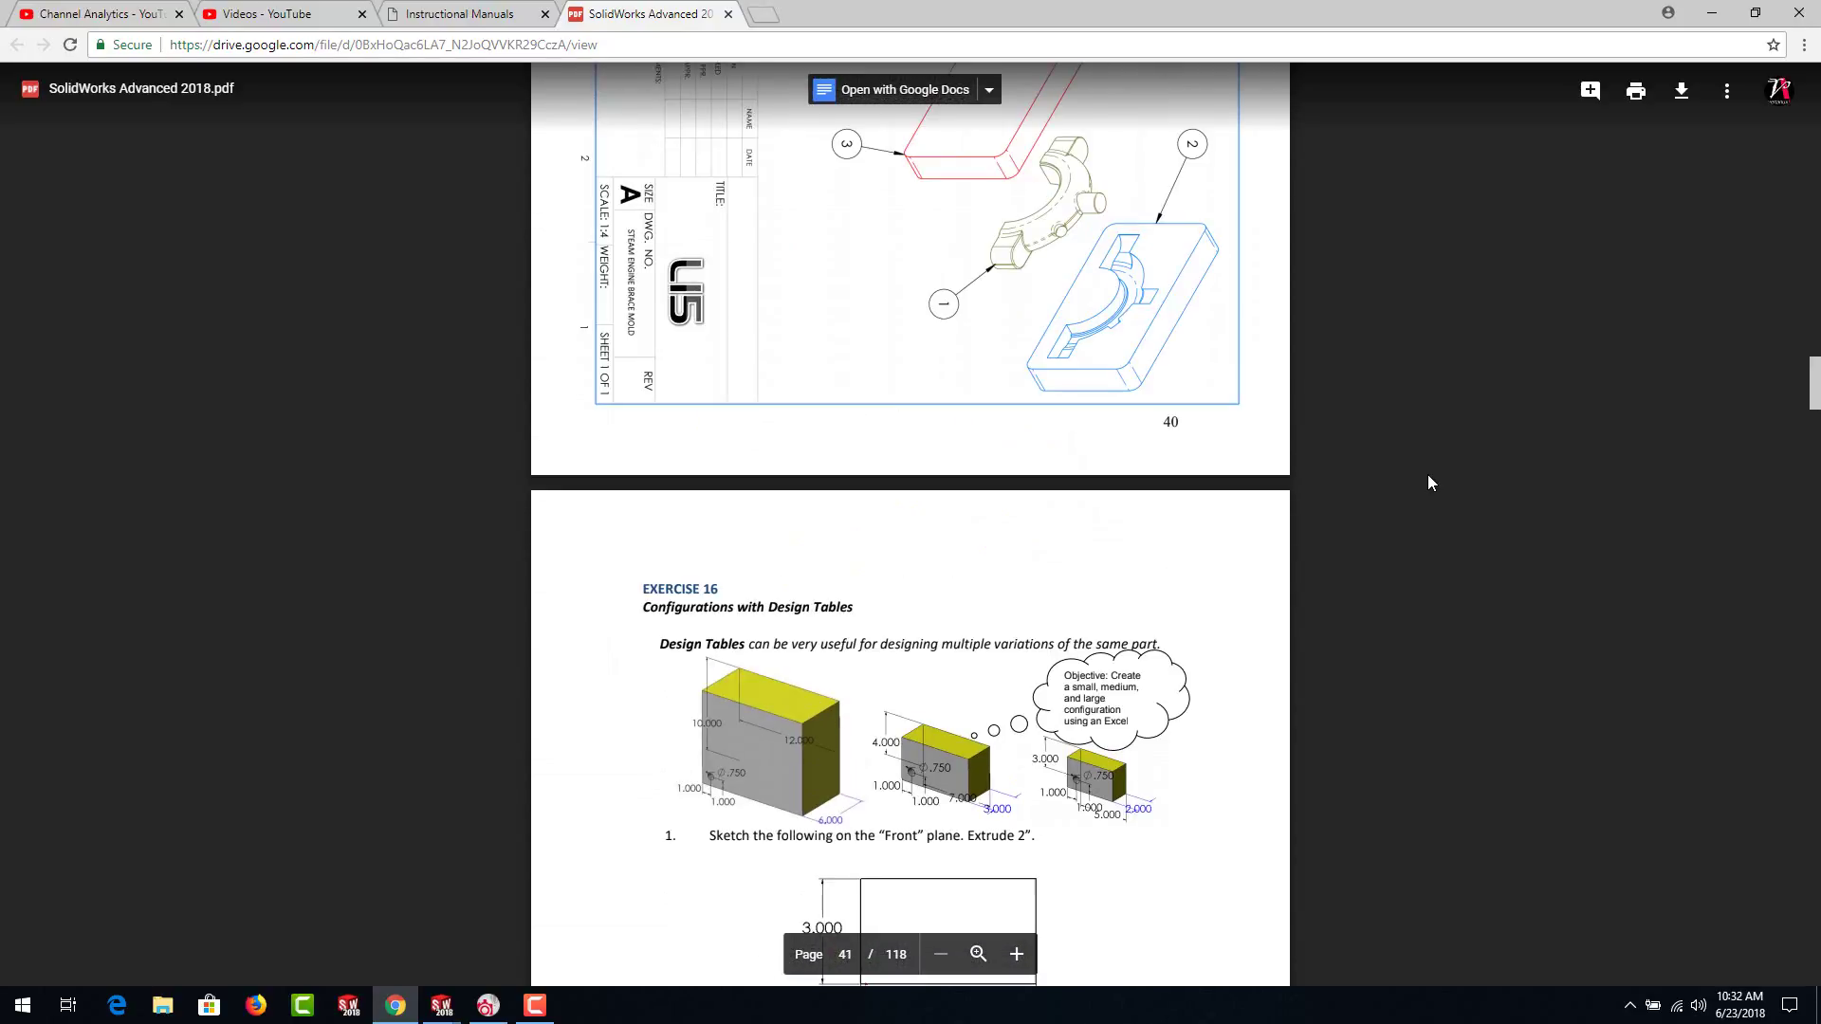
scroll(1428, 476, "down", 3)
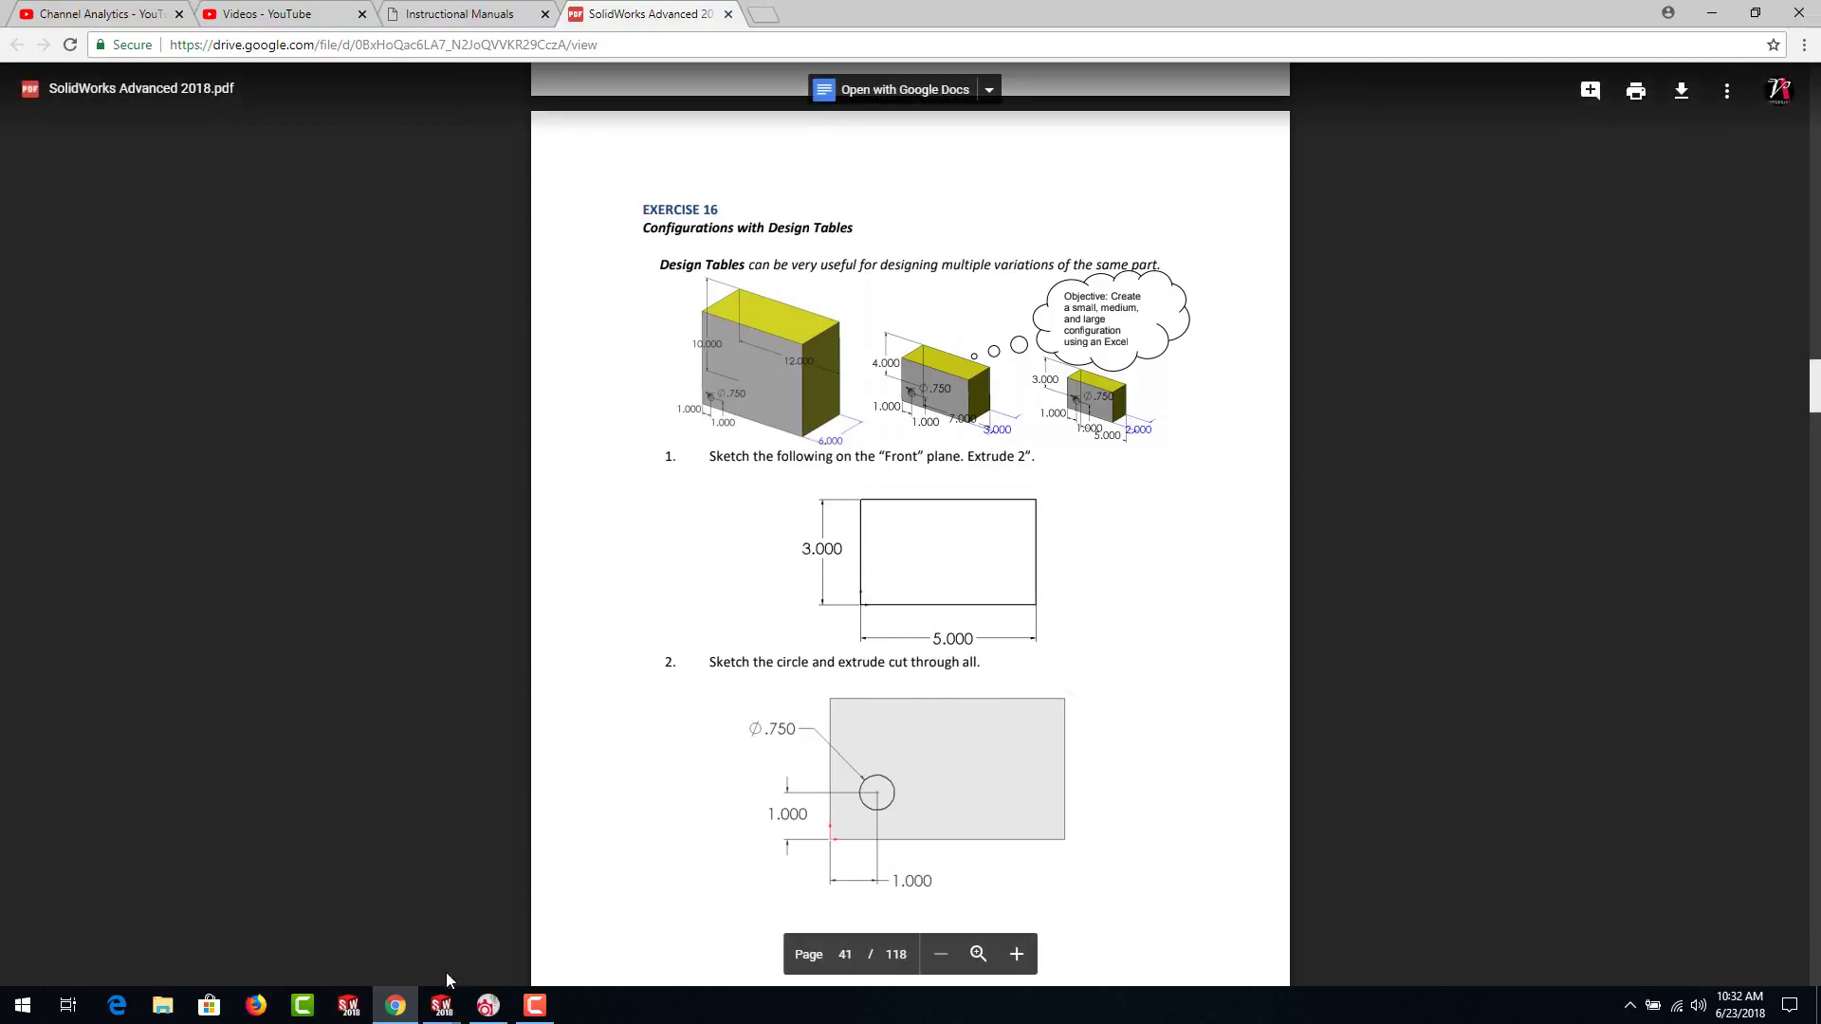
Switch to the E18 part in SOLIDWORKS and compare its DESIGN A and DESIGN B configurations, ending on DESIGN B
mouse_move(442, 1005)
left_click(514, 947)
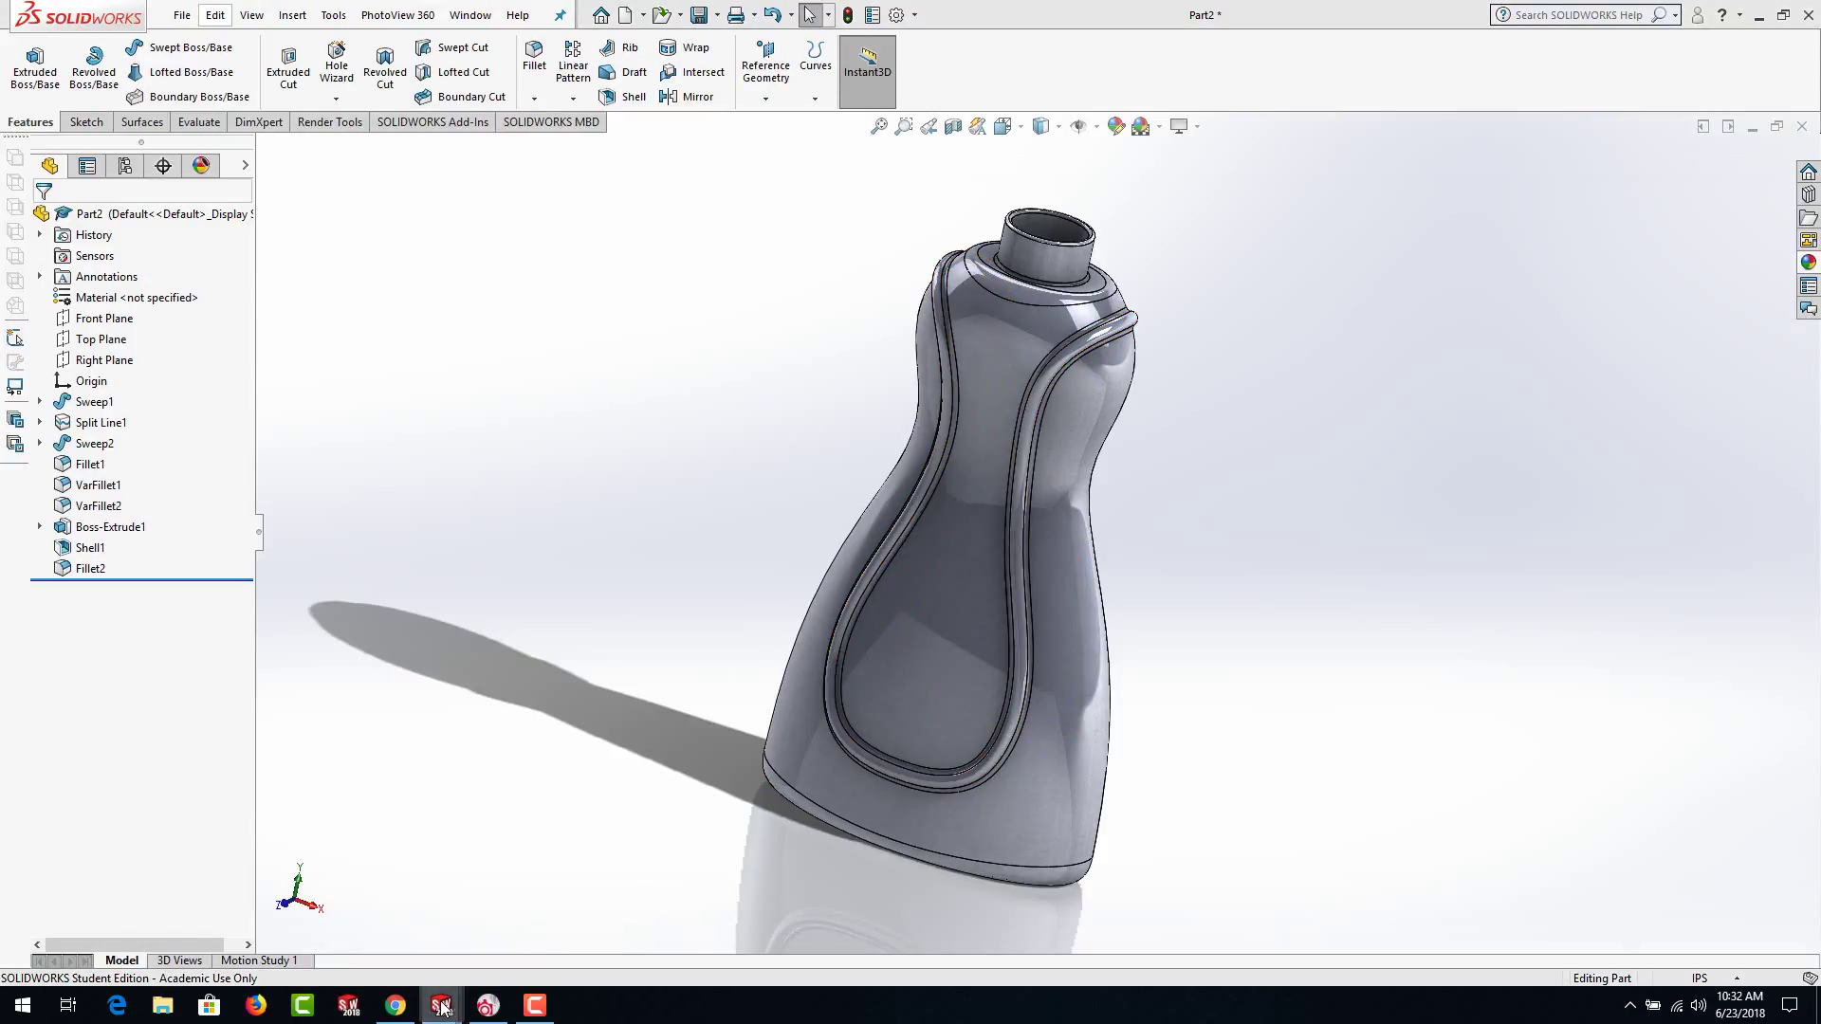
mouse_move(442, 1005)
left_click(381, 936)
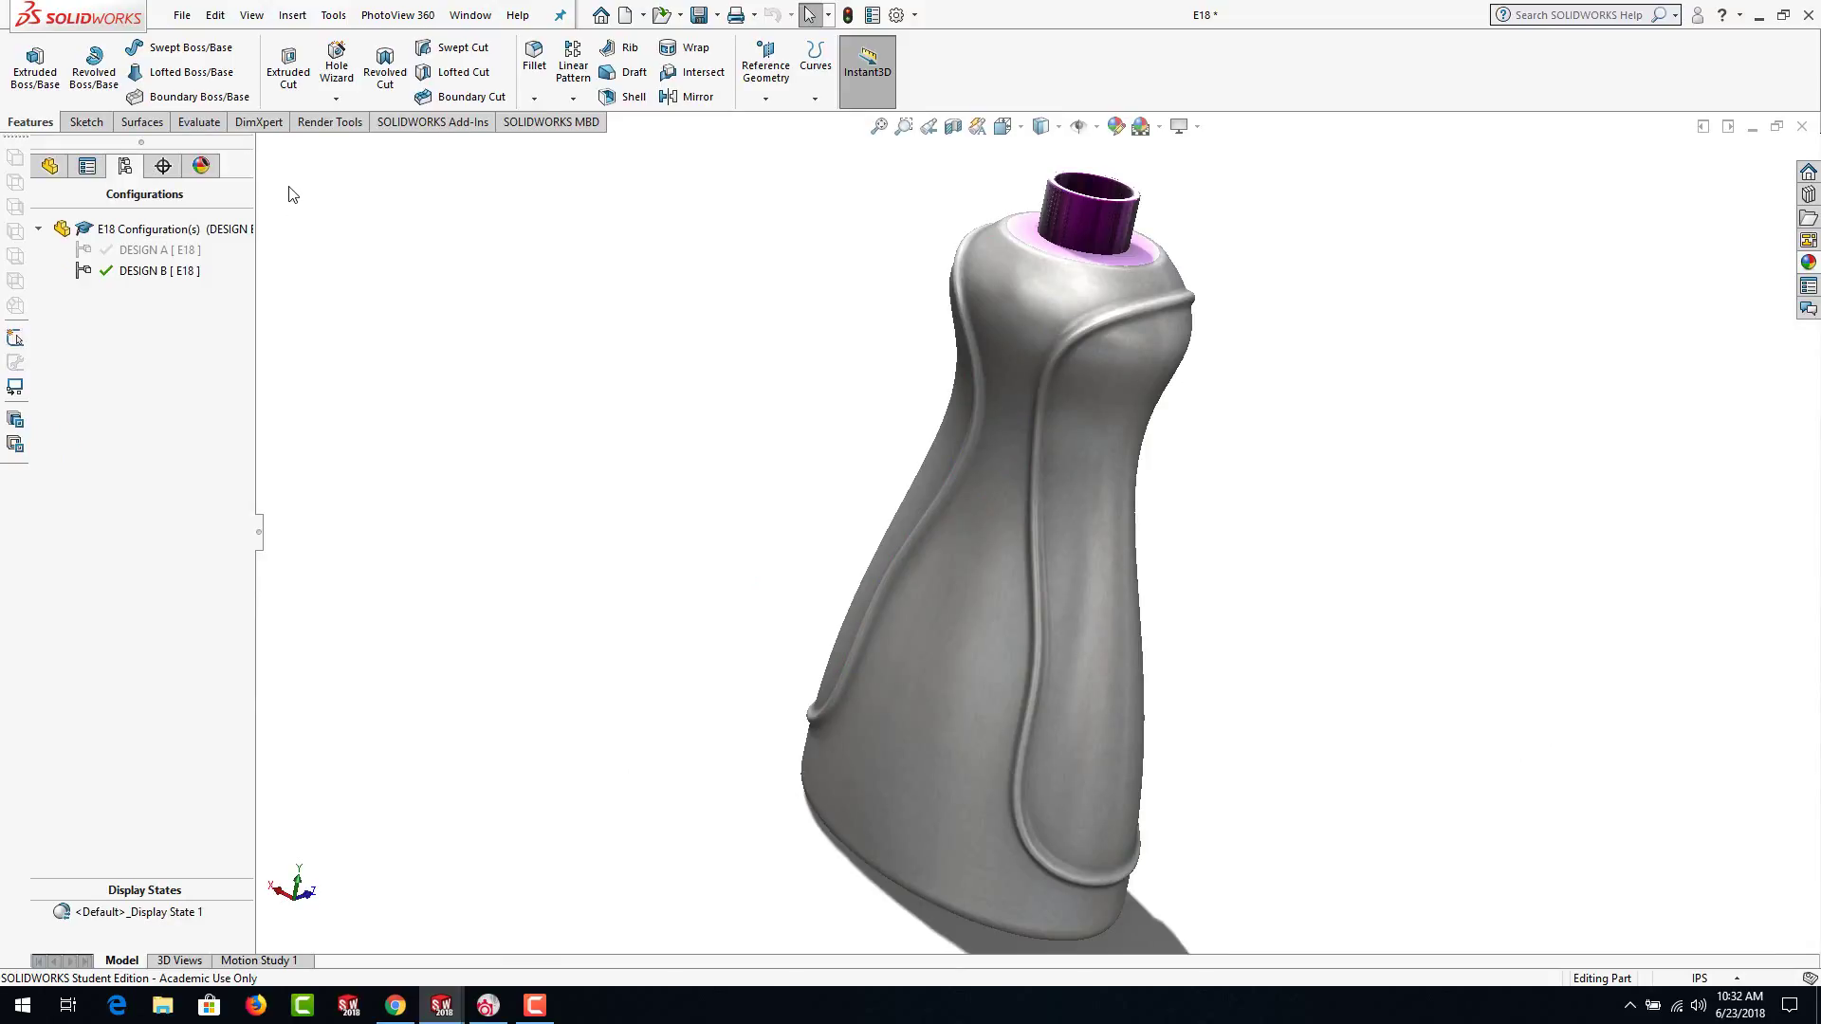
double_click(154, 254)
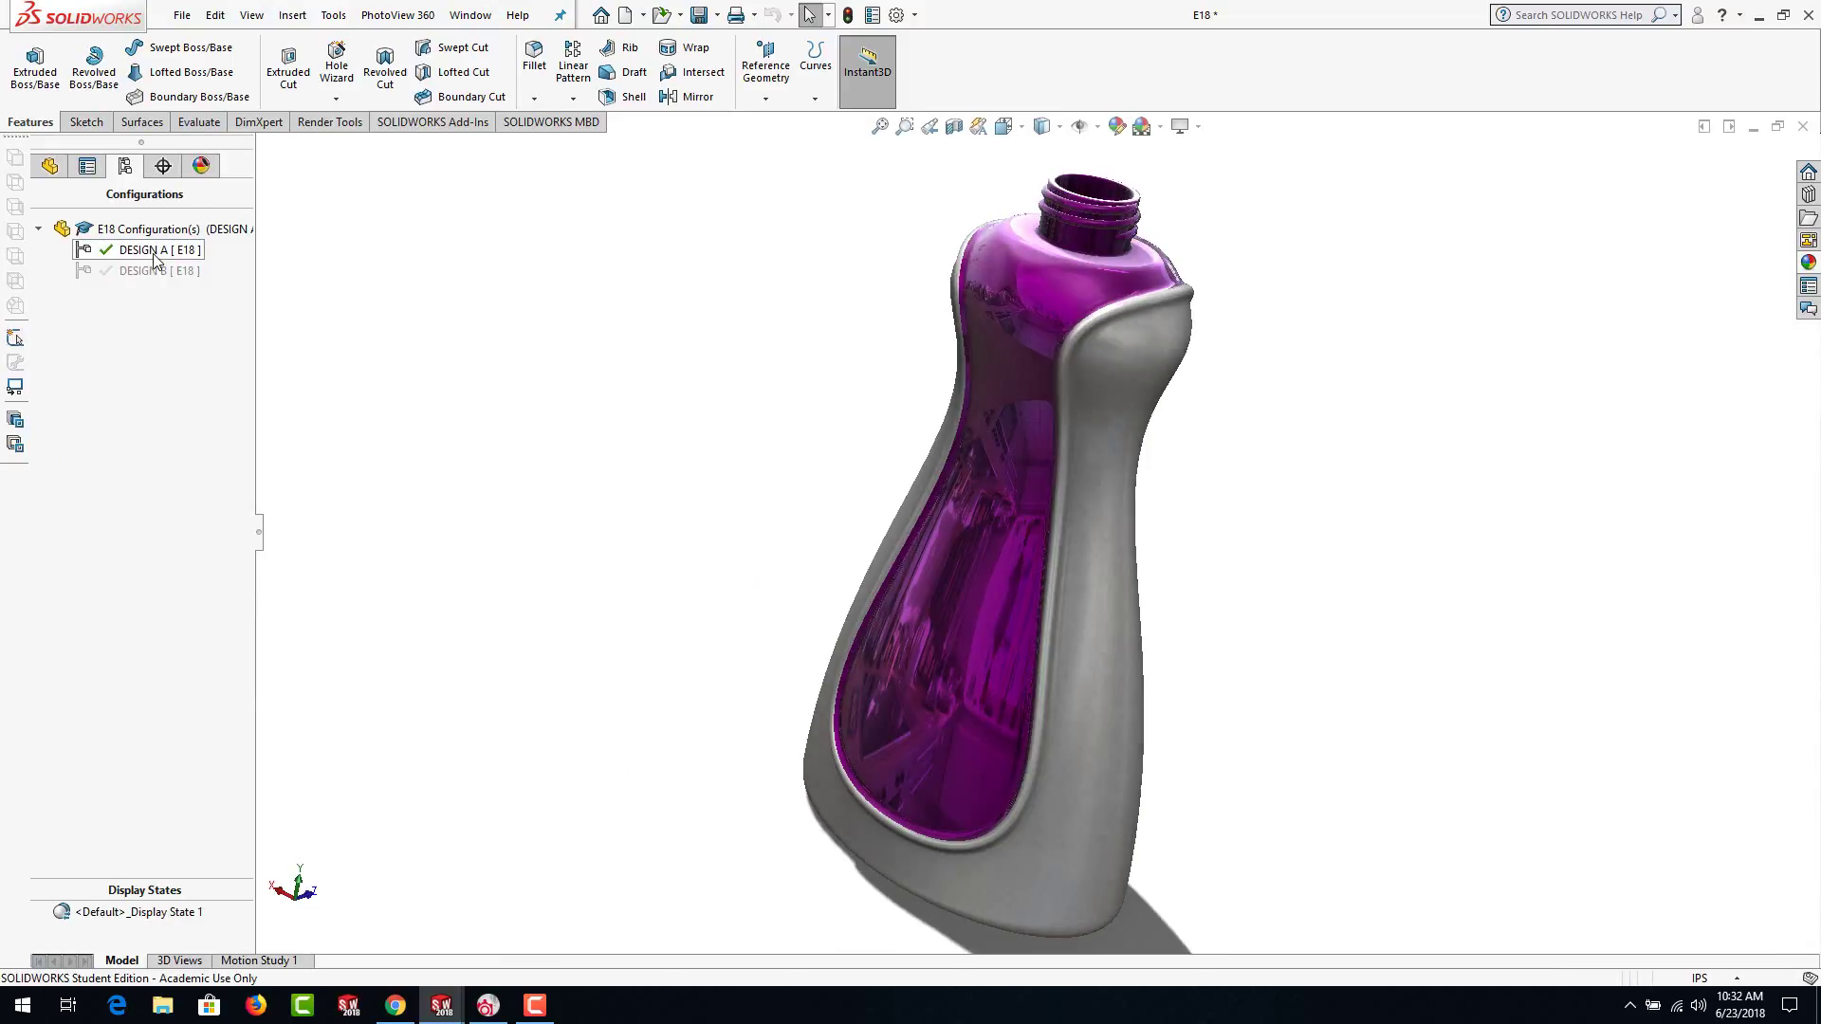
double_click(145, 271)
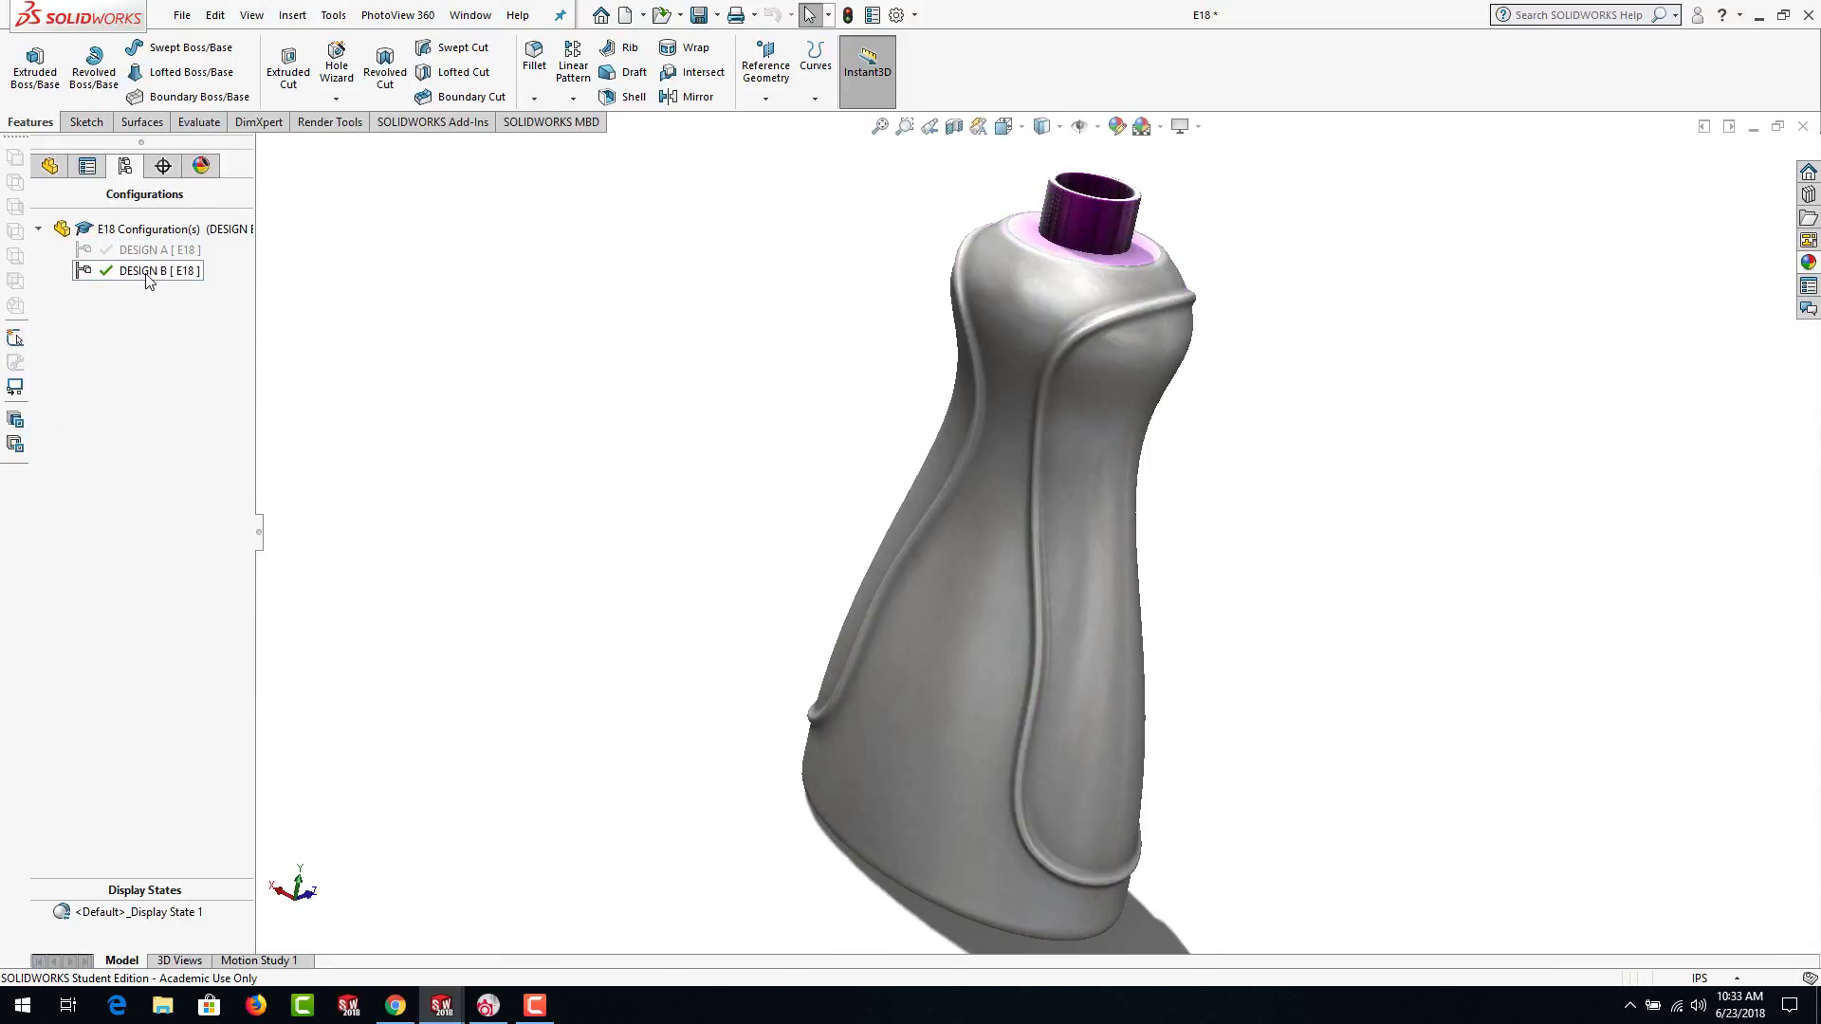
double_click(148, 252)
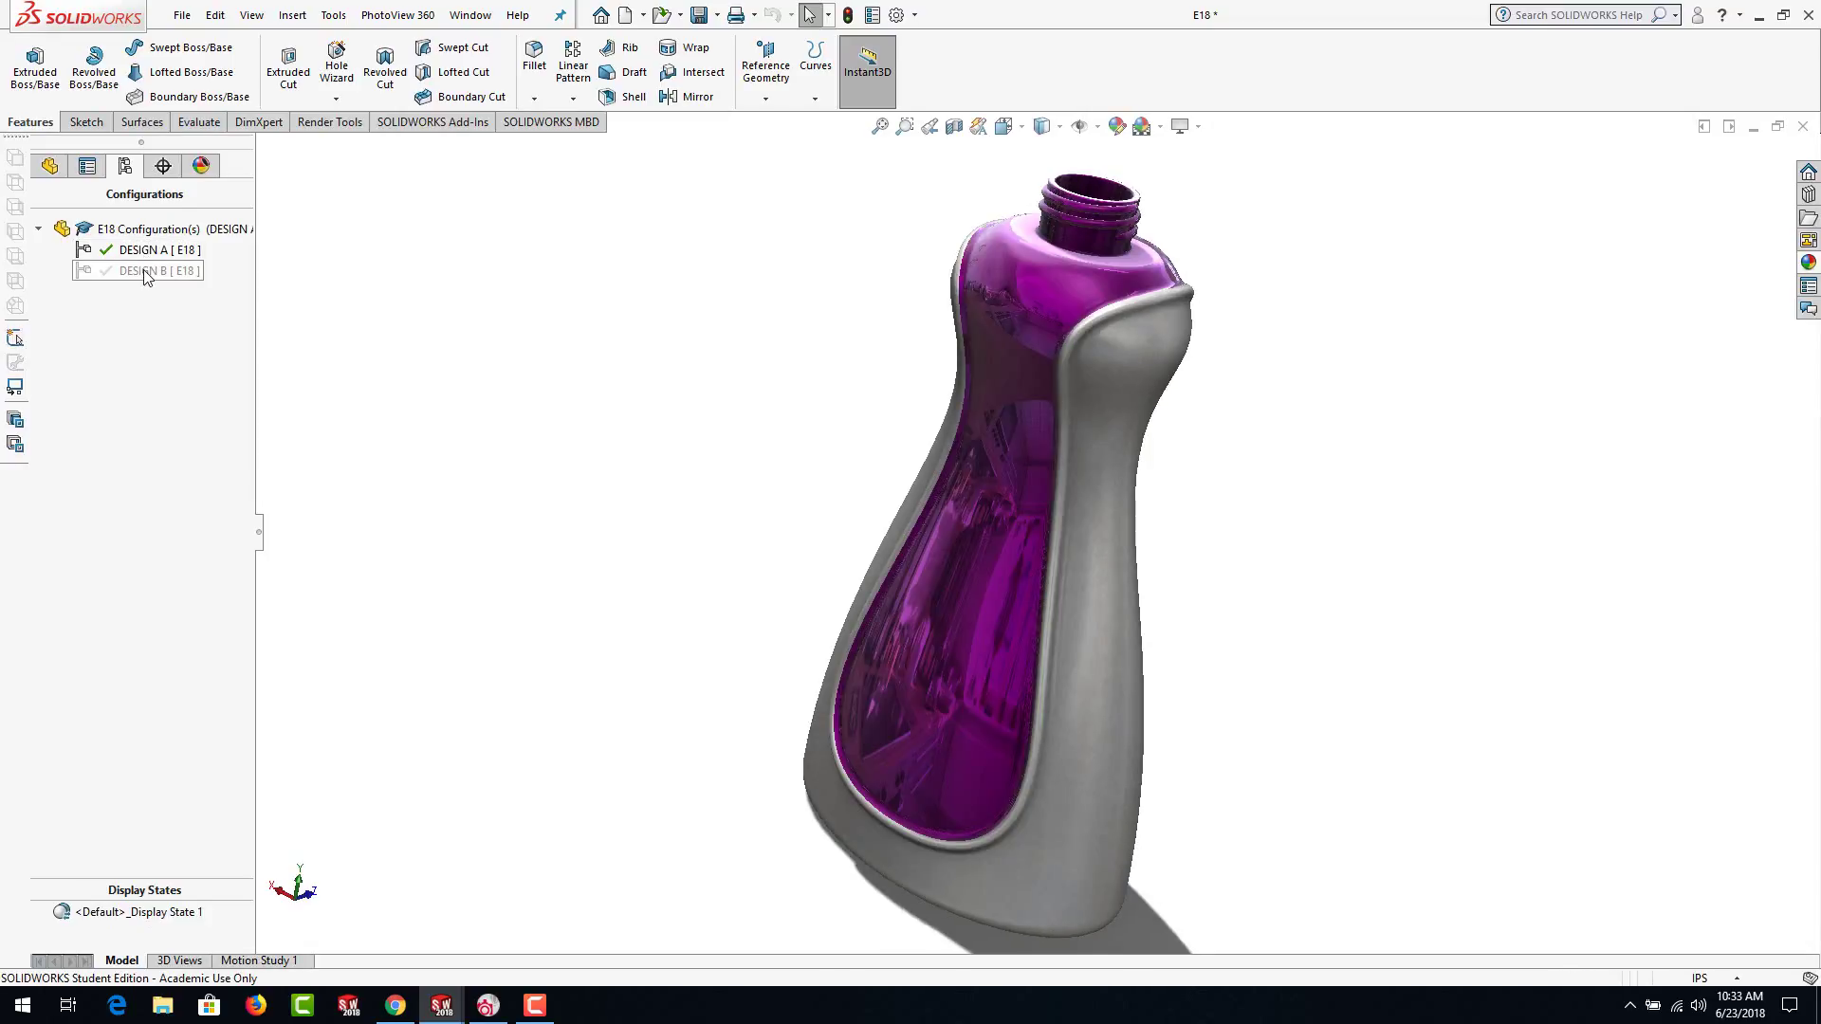
double_click(145, 270)
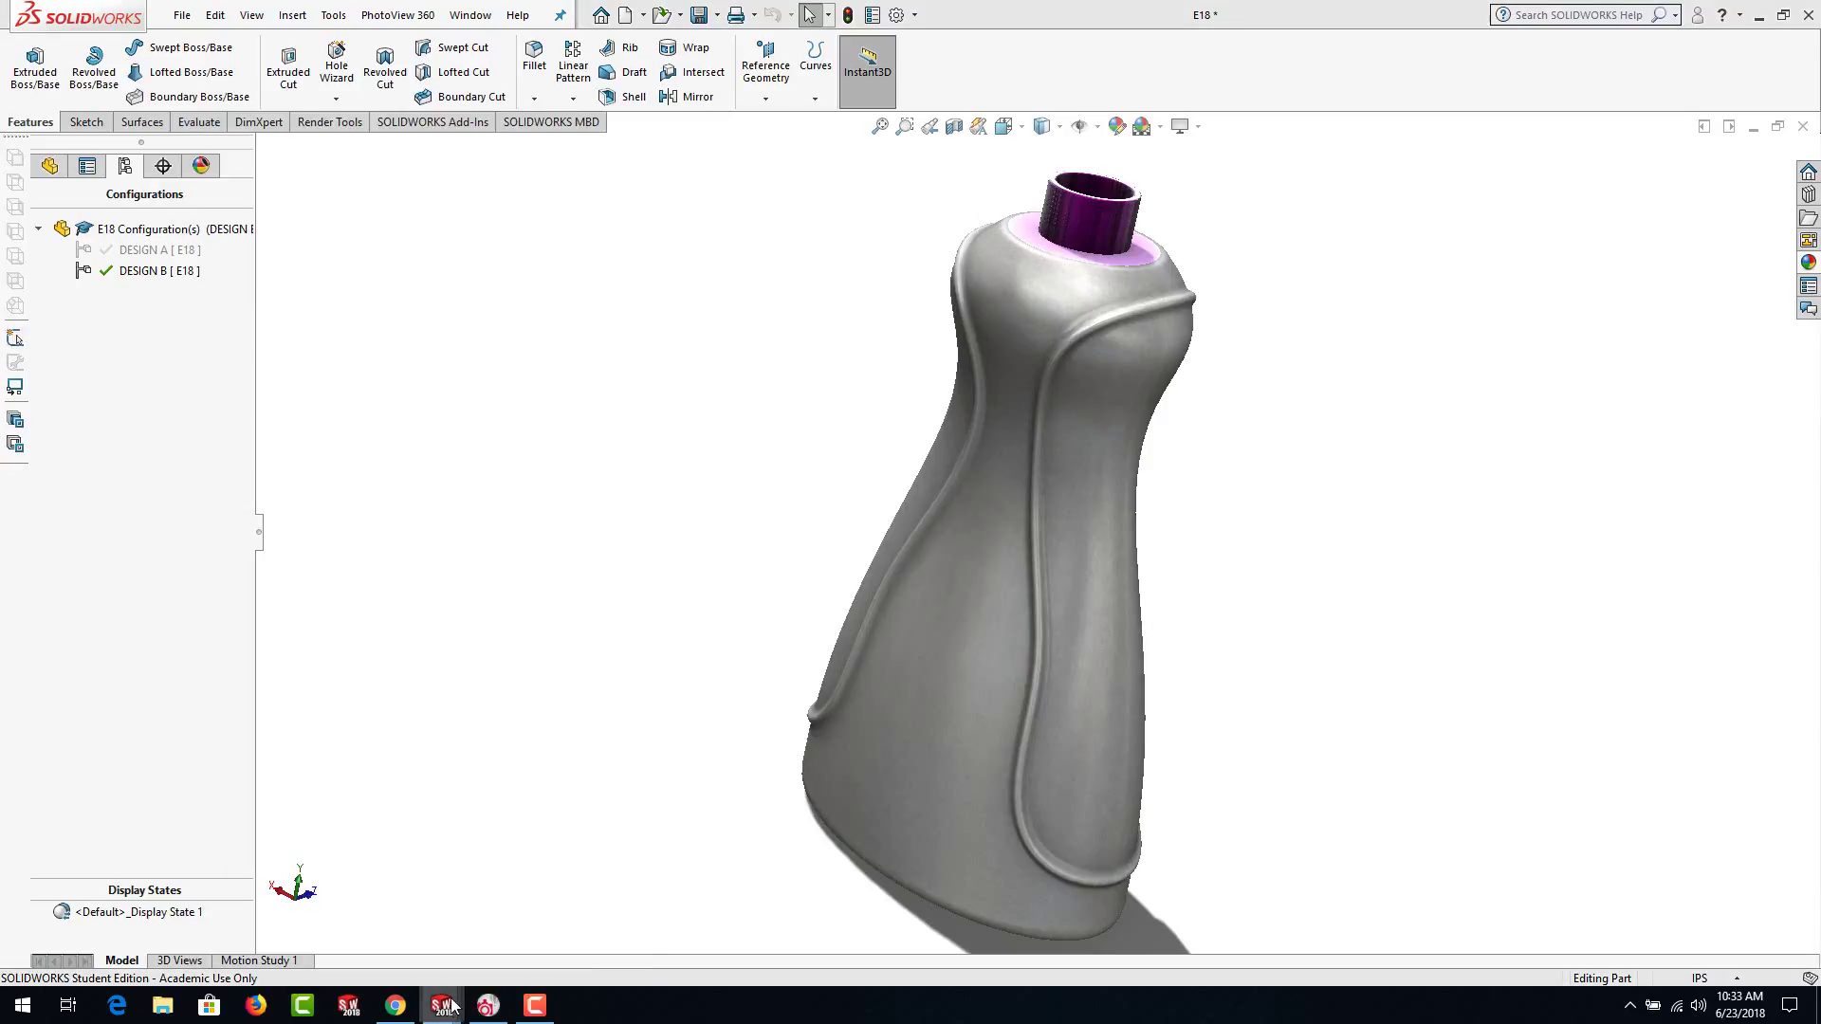
Switch to the Part2 bottle model and save it to the Desktop as E18b
mouse_move(451, 1005)
left_click(574, 951)
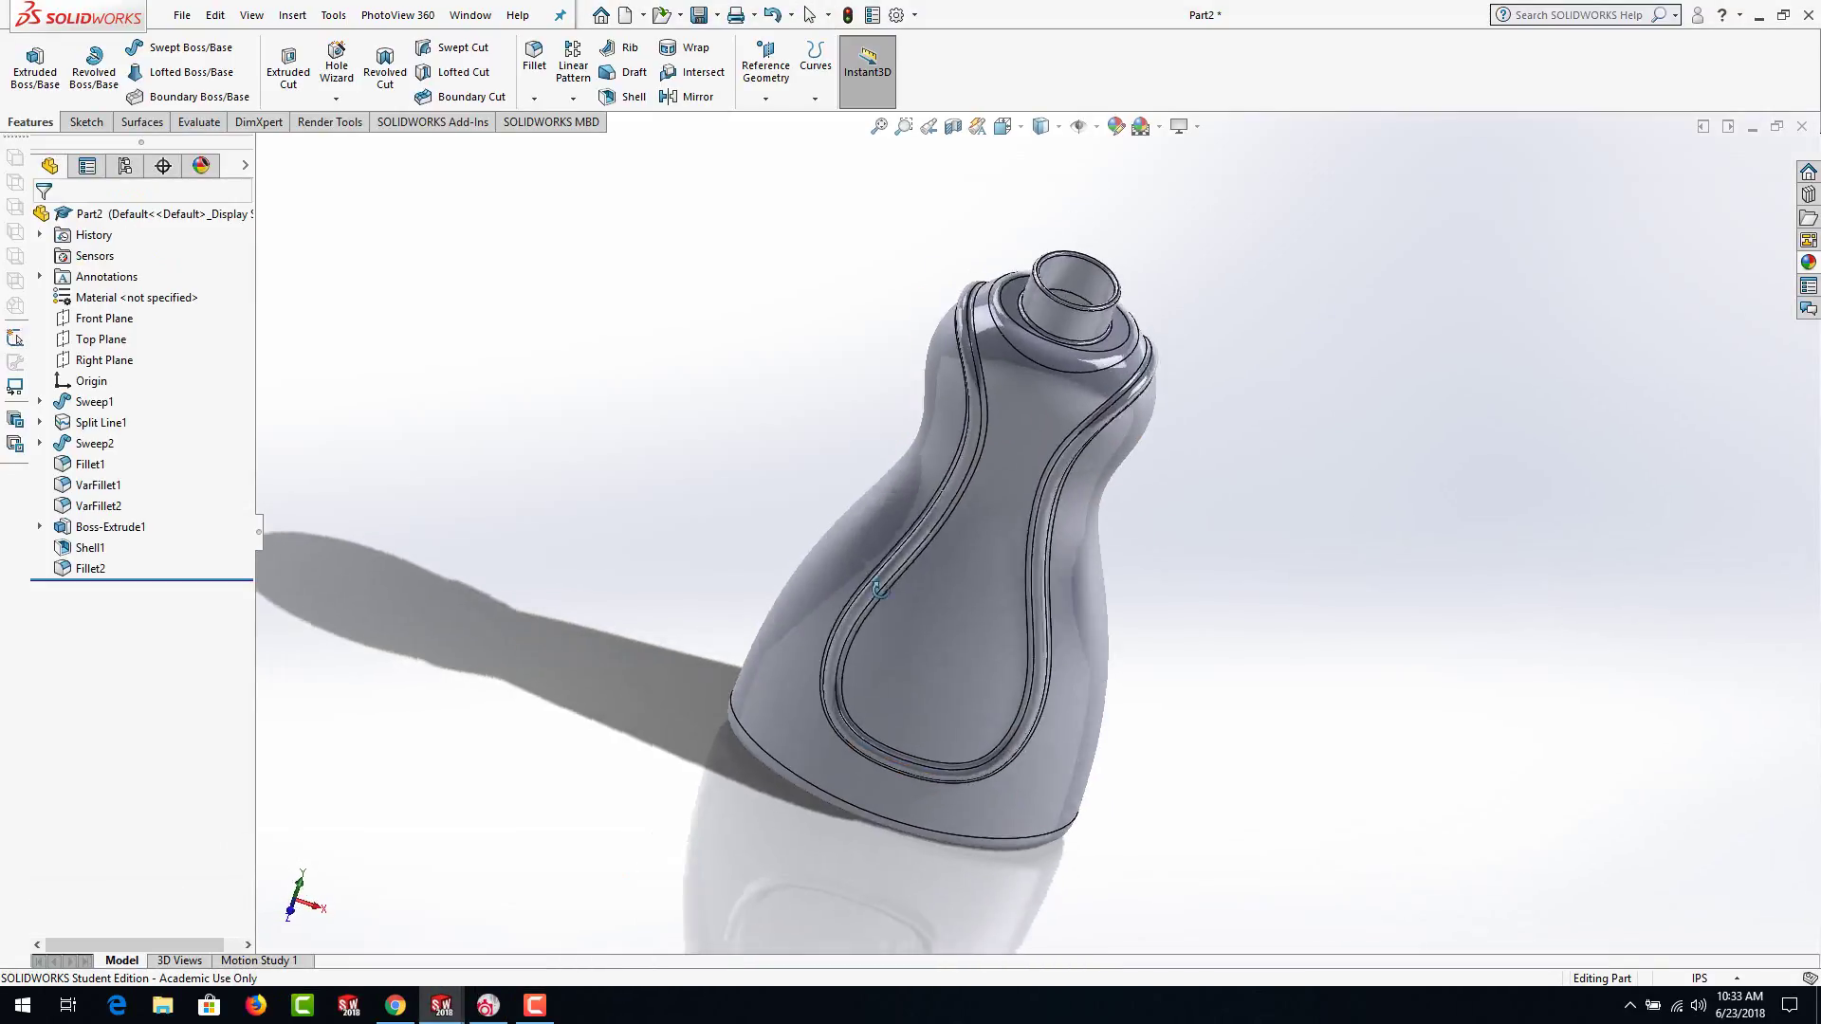
middle_click_drag(880, 587, 849, 516)
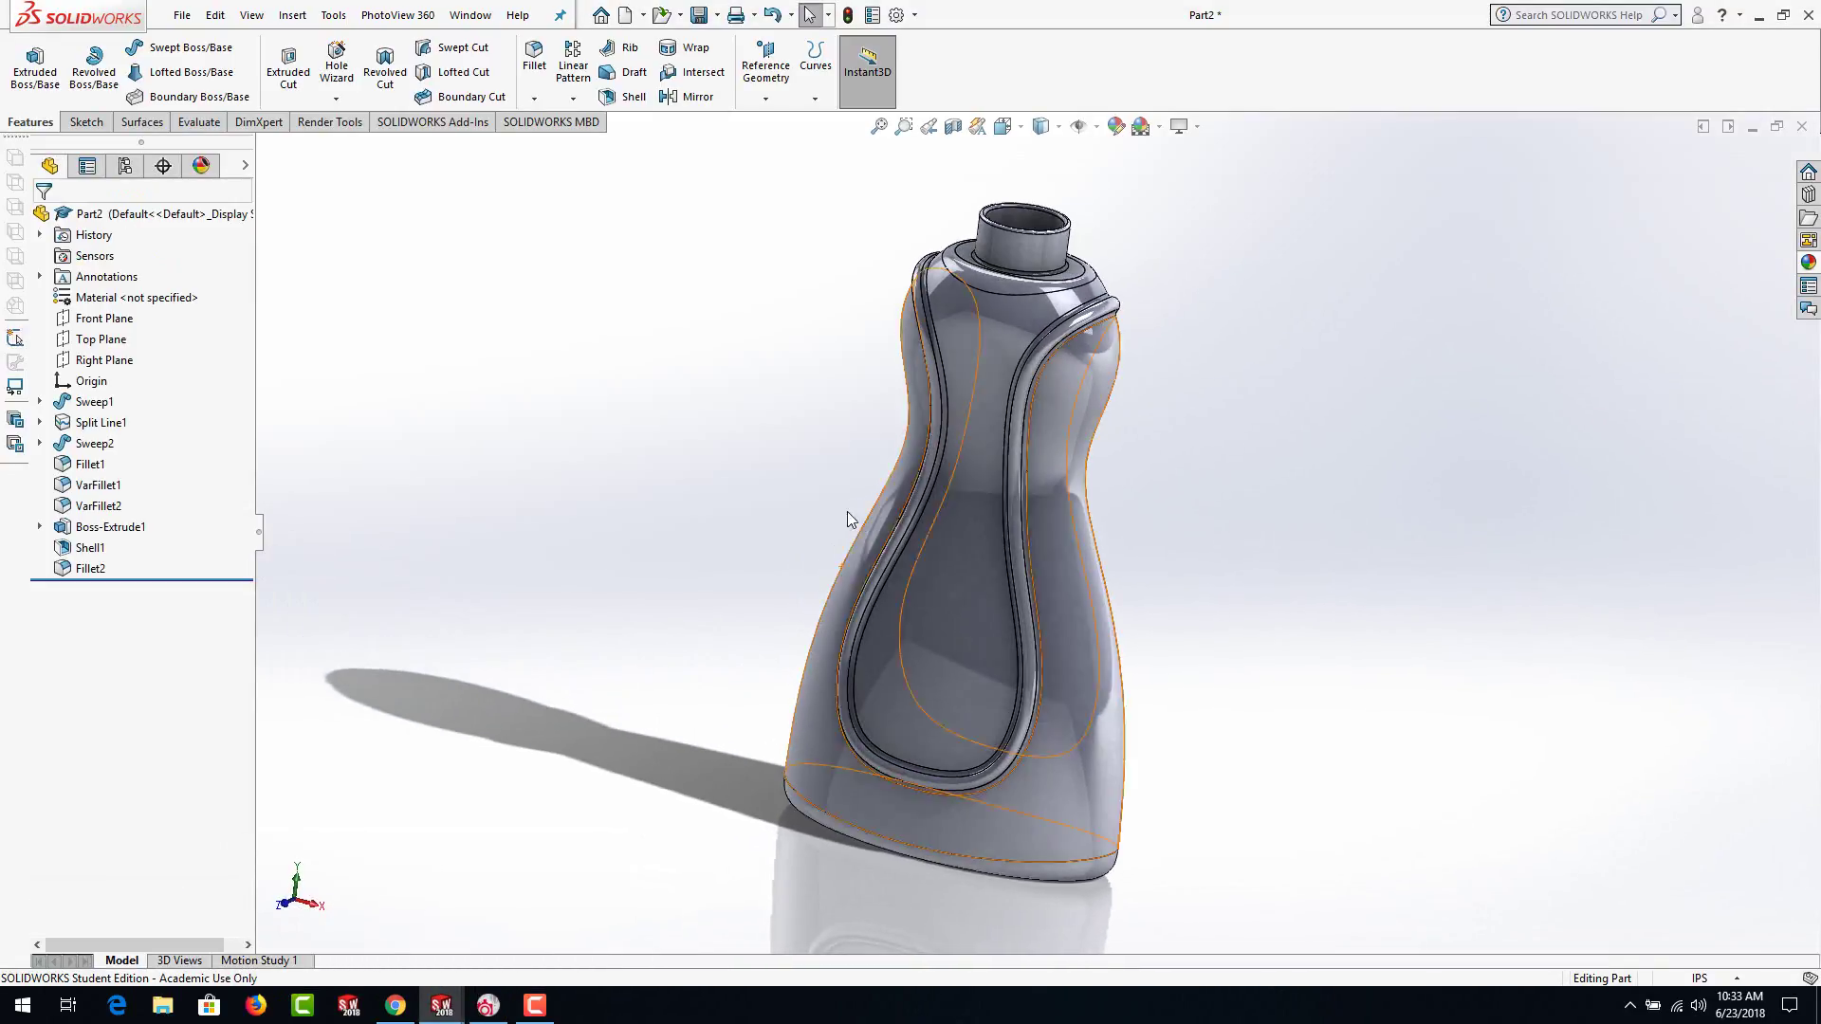
left_click(699, 15)
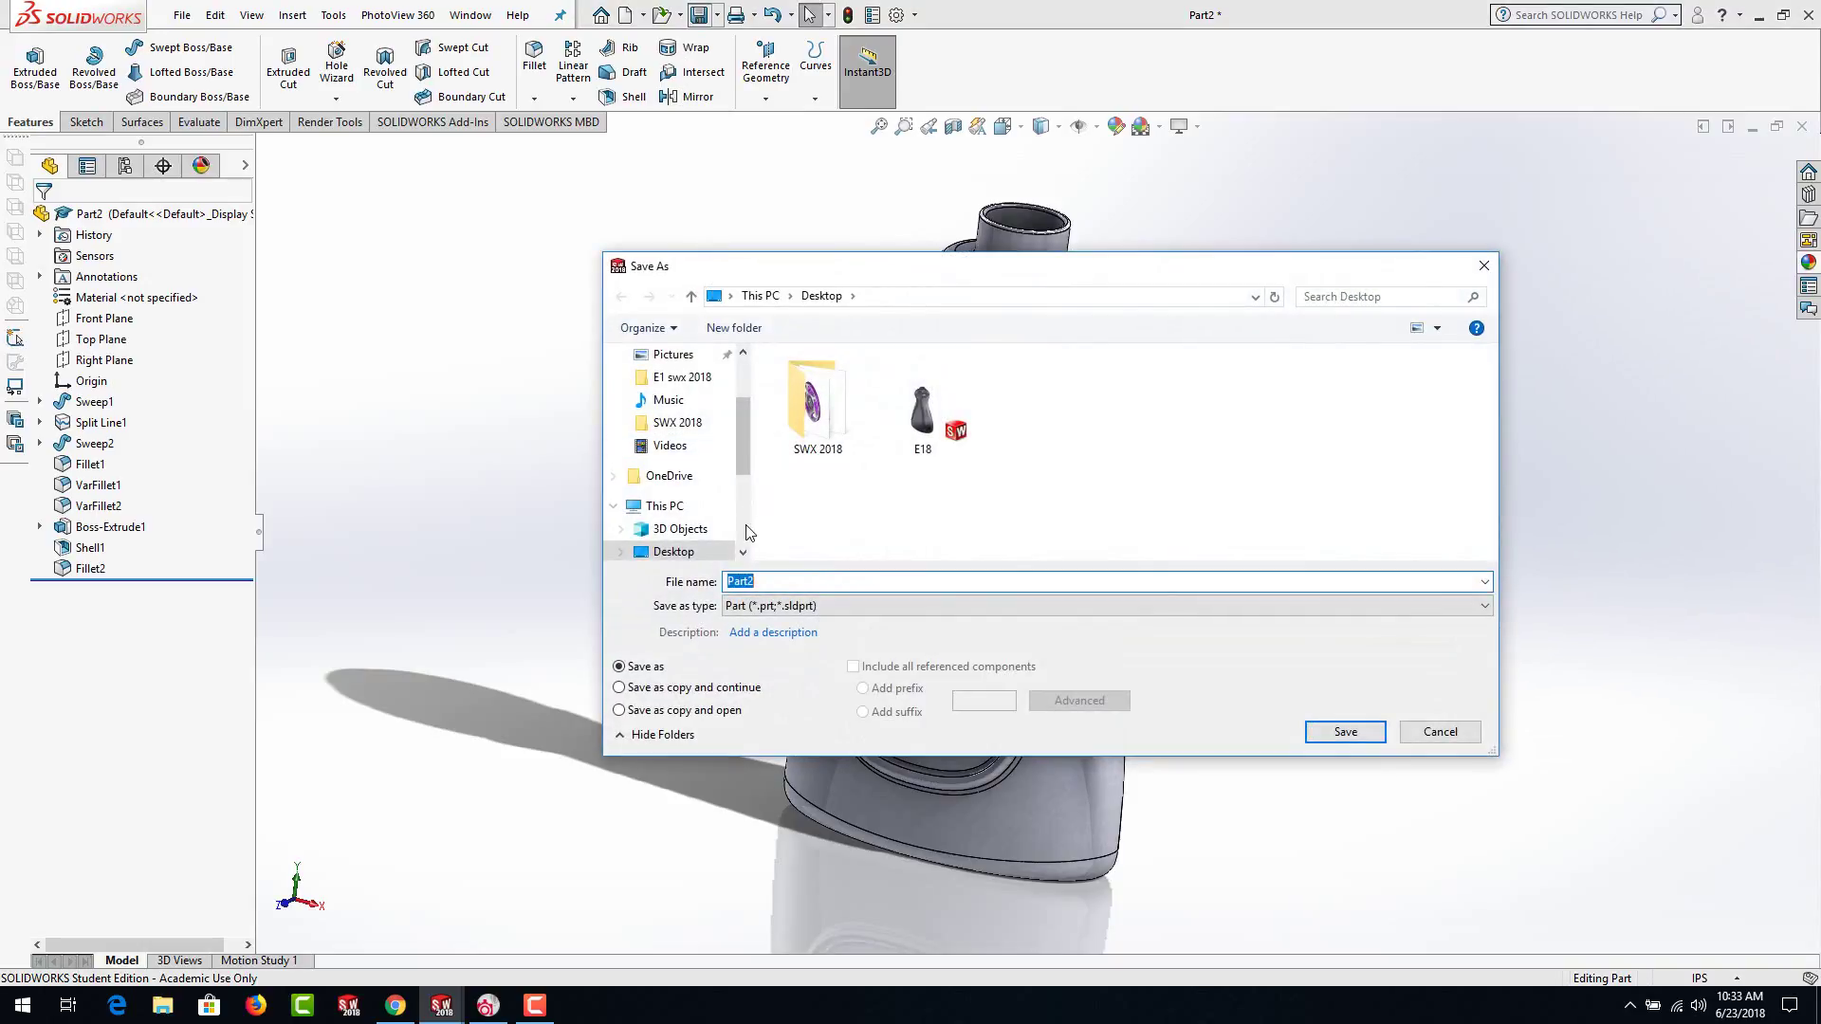
type("E18")
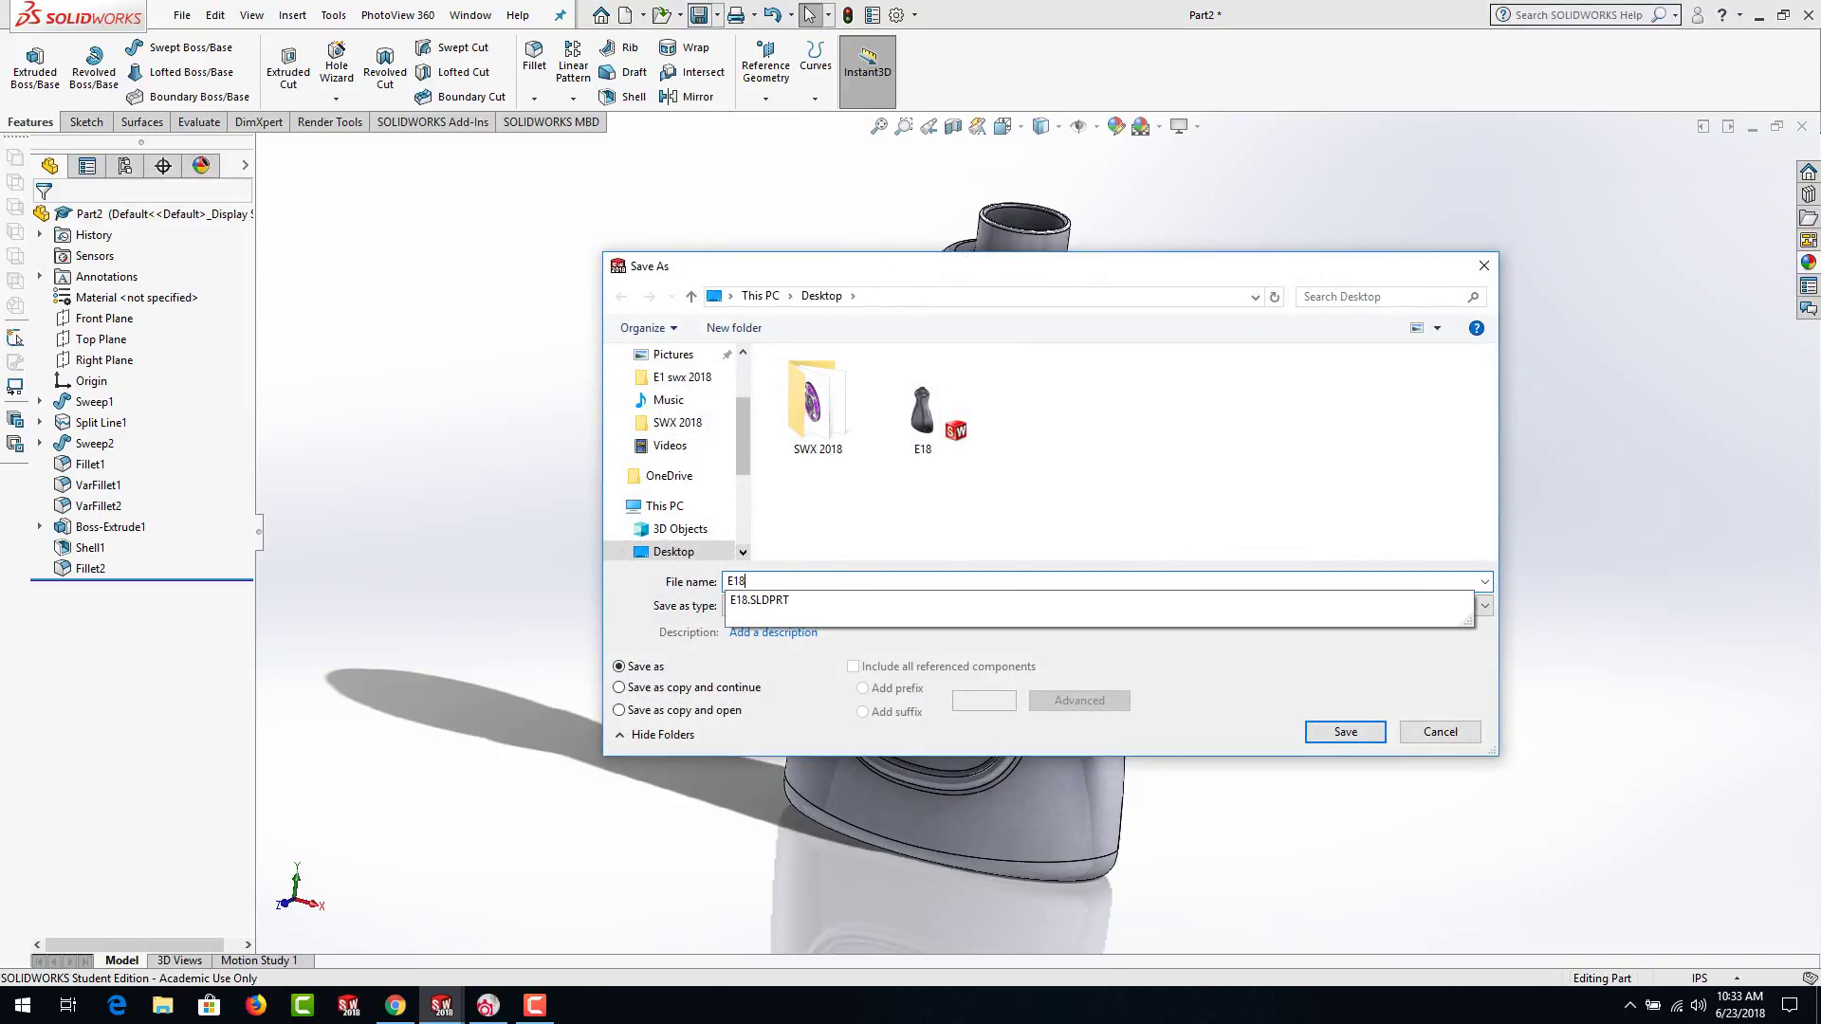
type("b")
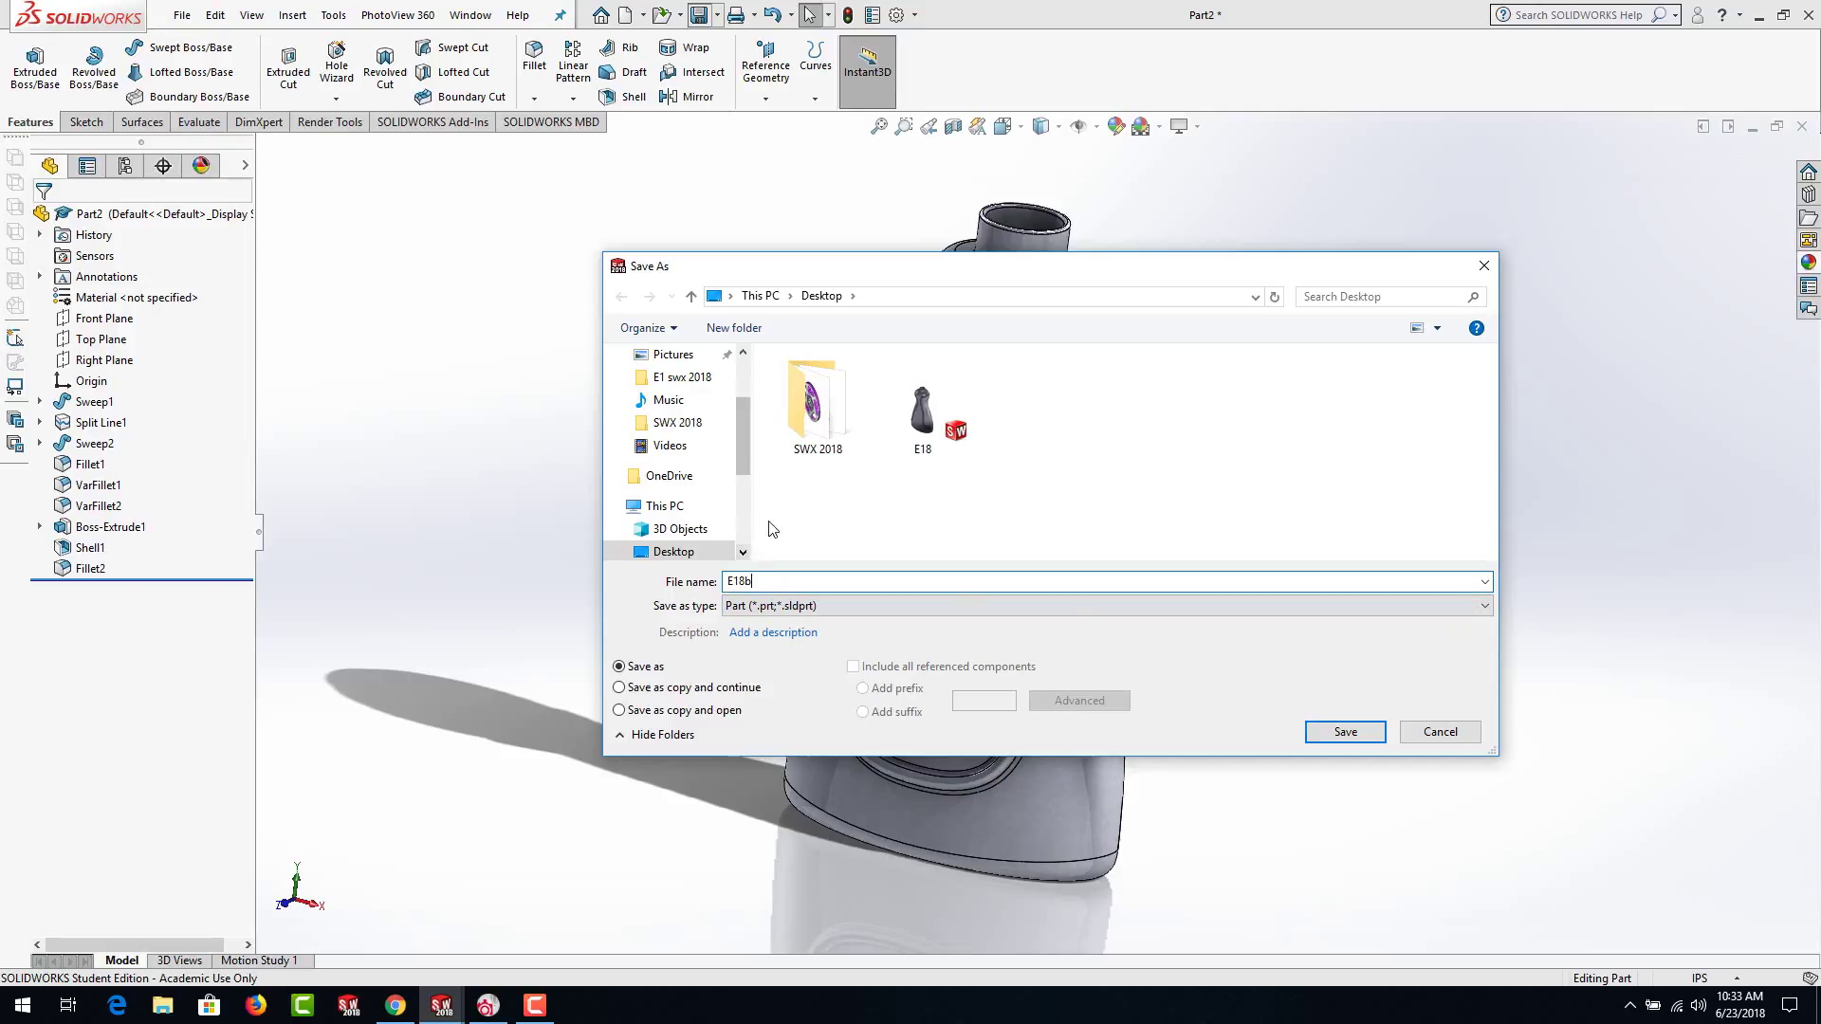
left_click(1346, 731)
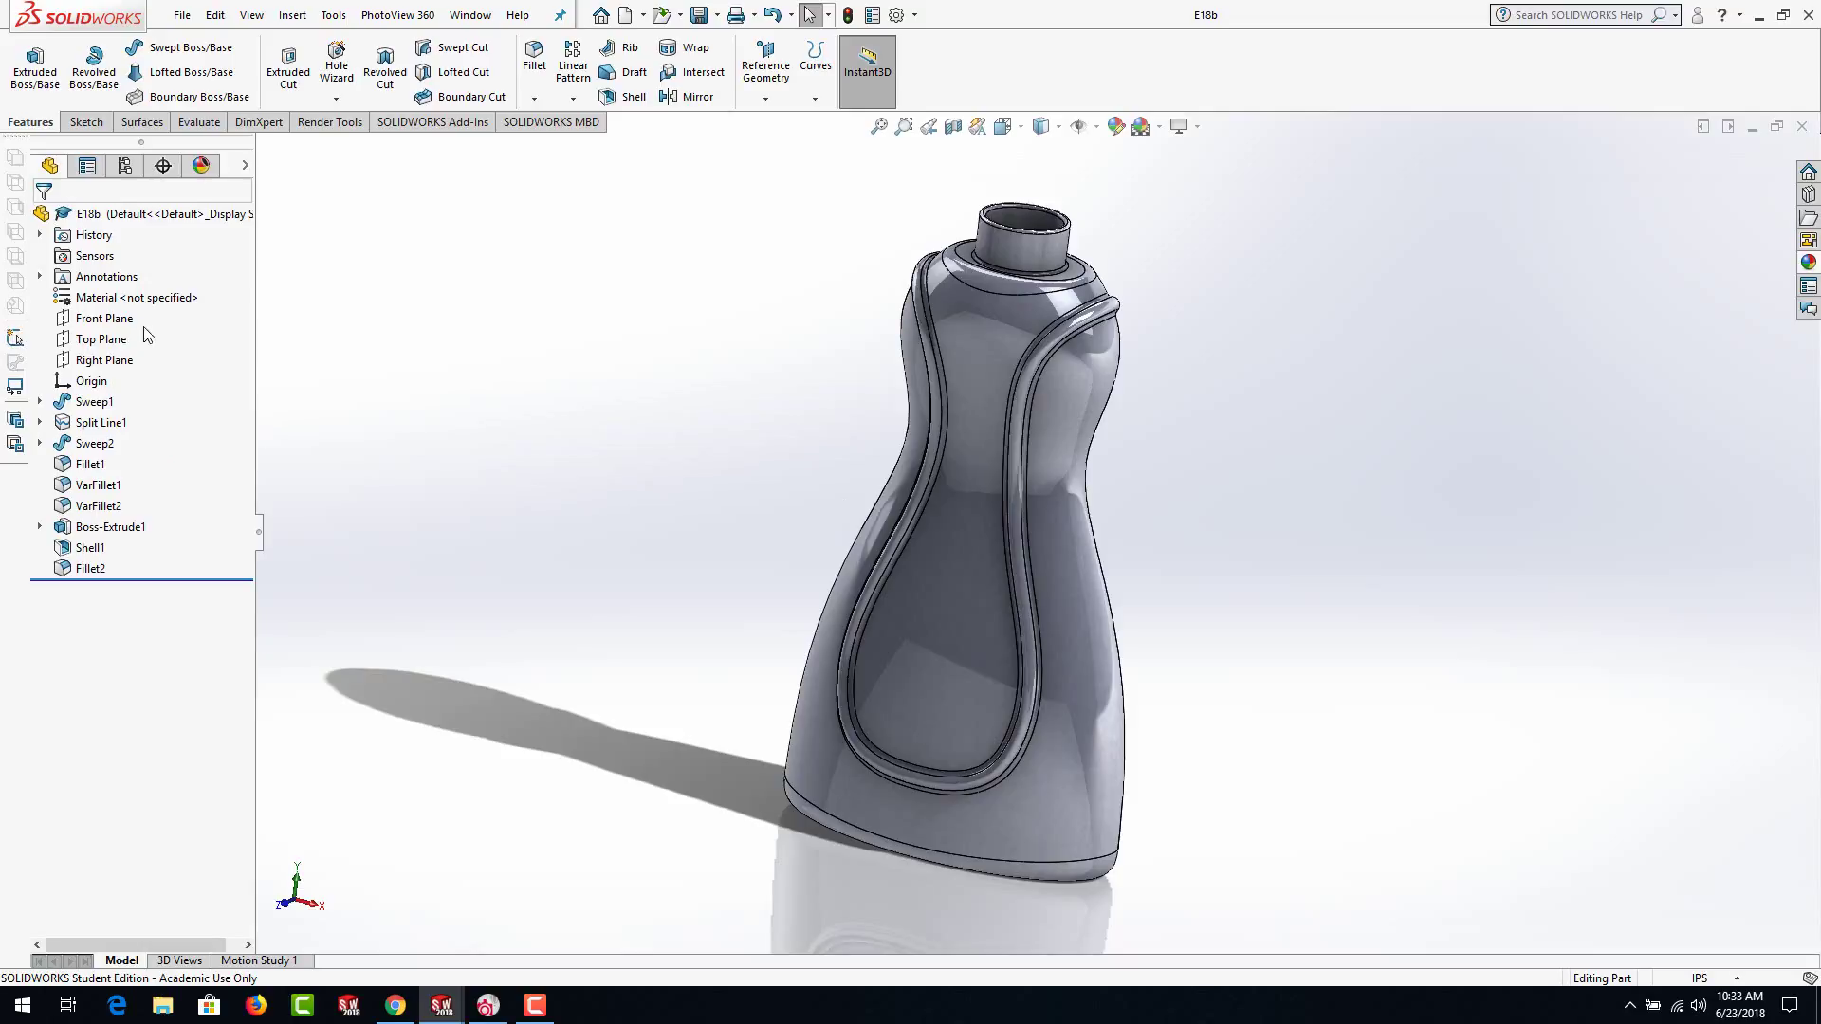
Rename the part's Default configuration as DESIGN A
left_click(125, 168)
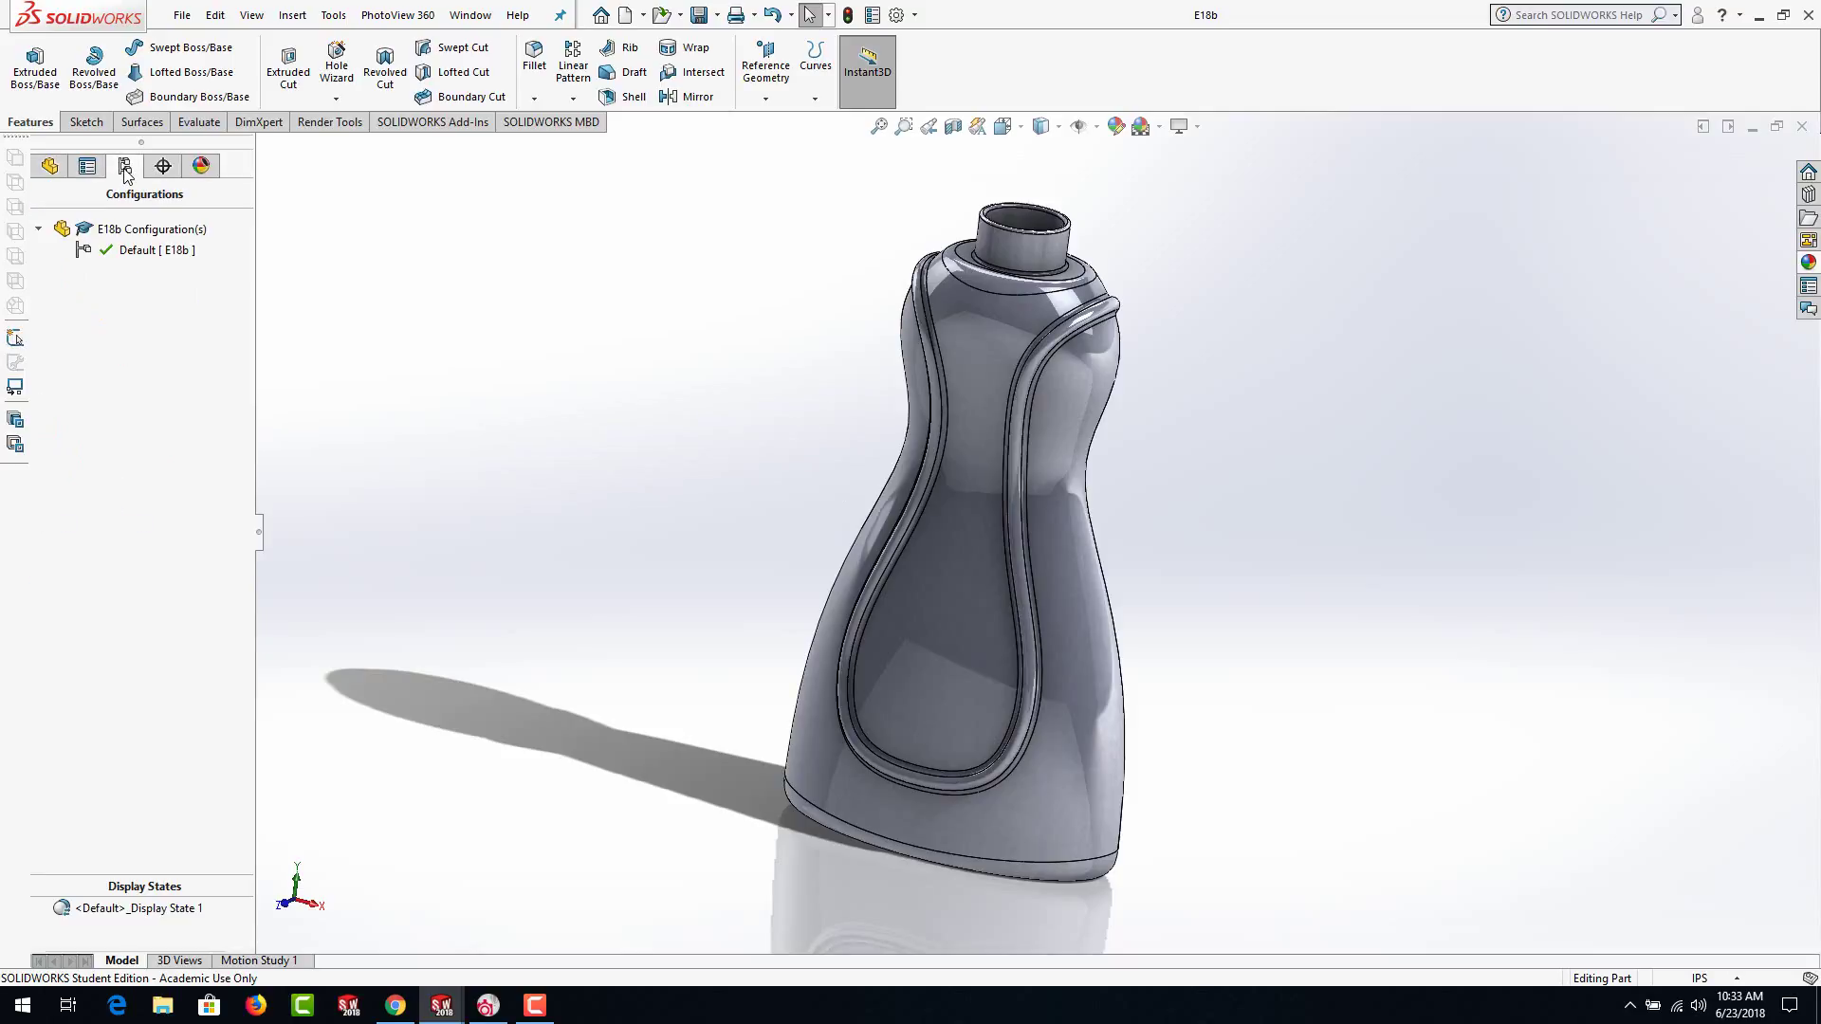
left_click(145, 251)
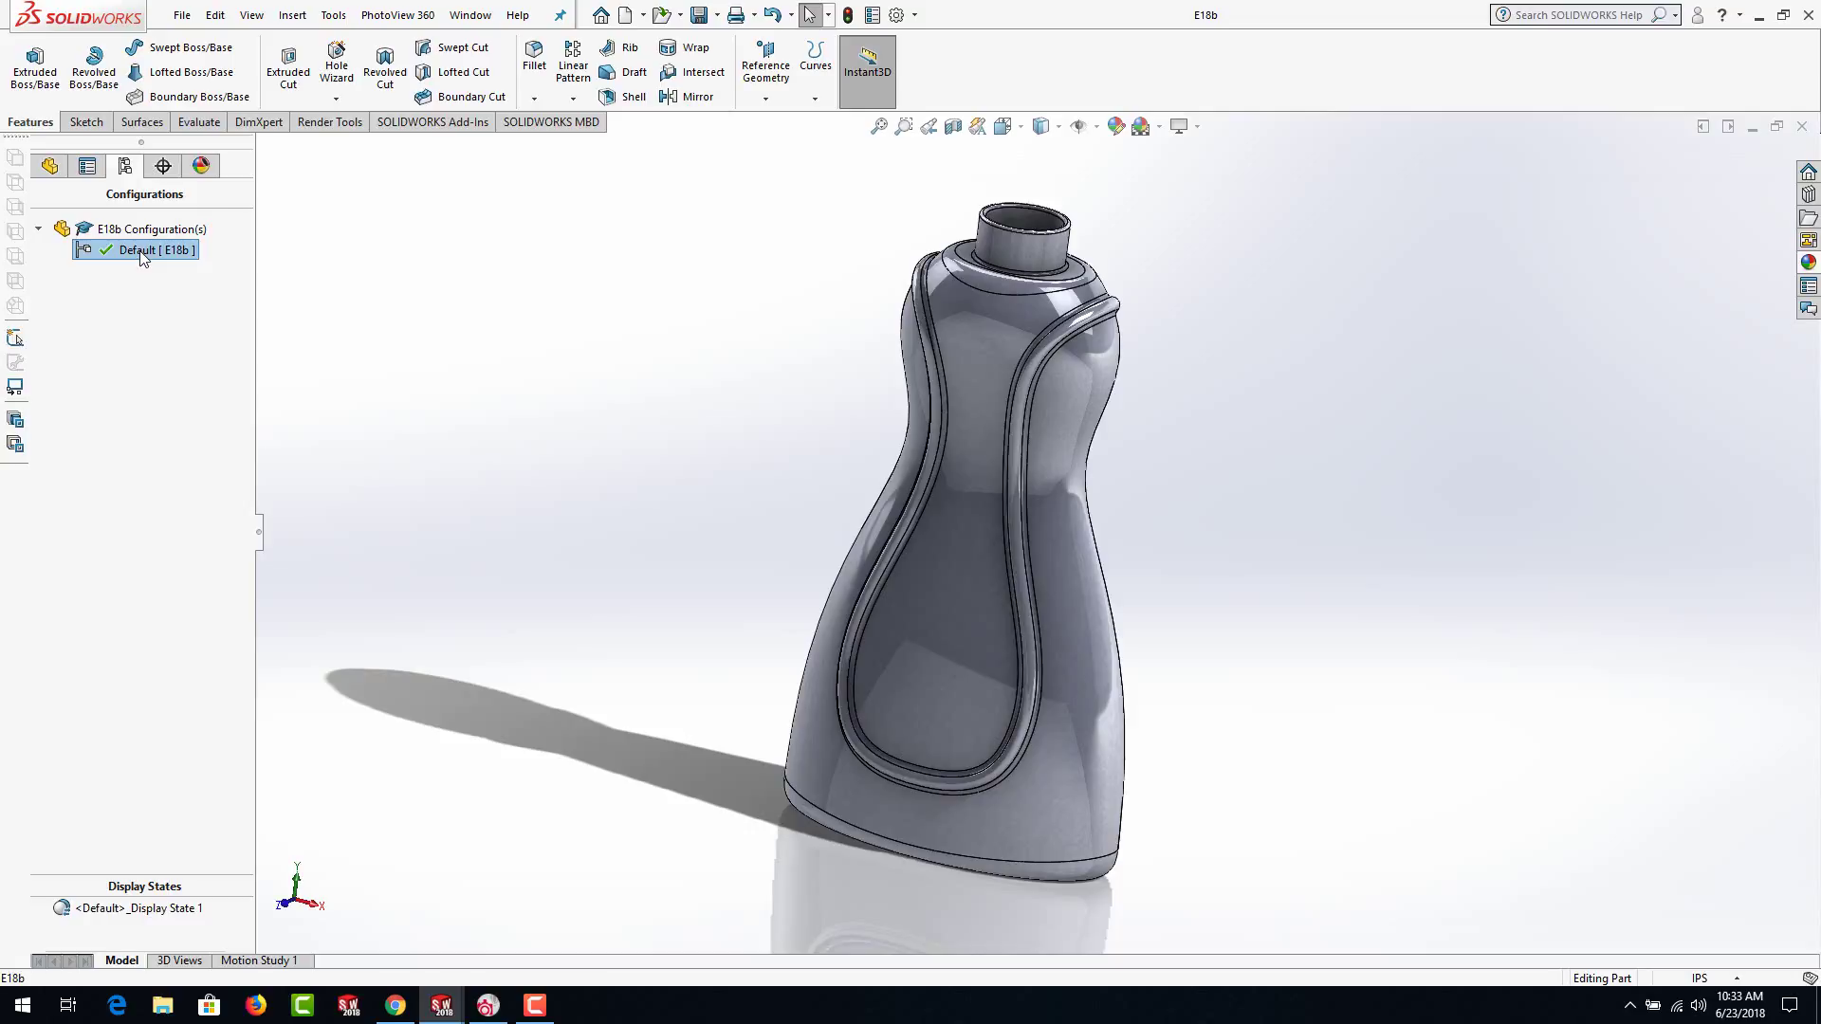
left_click(143, 251)
type("DESI")
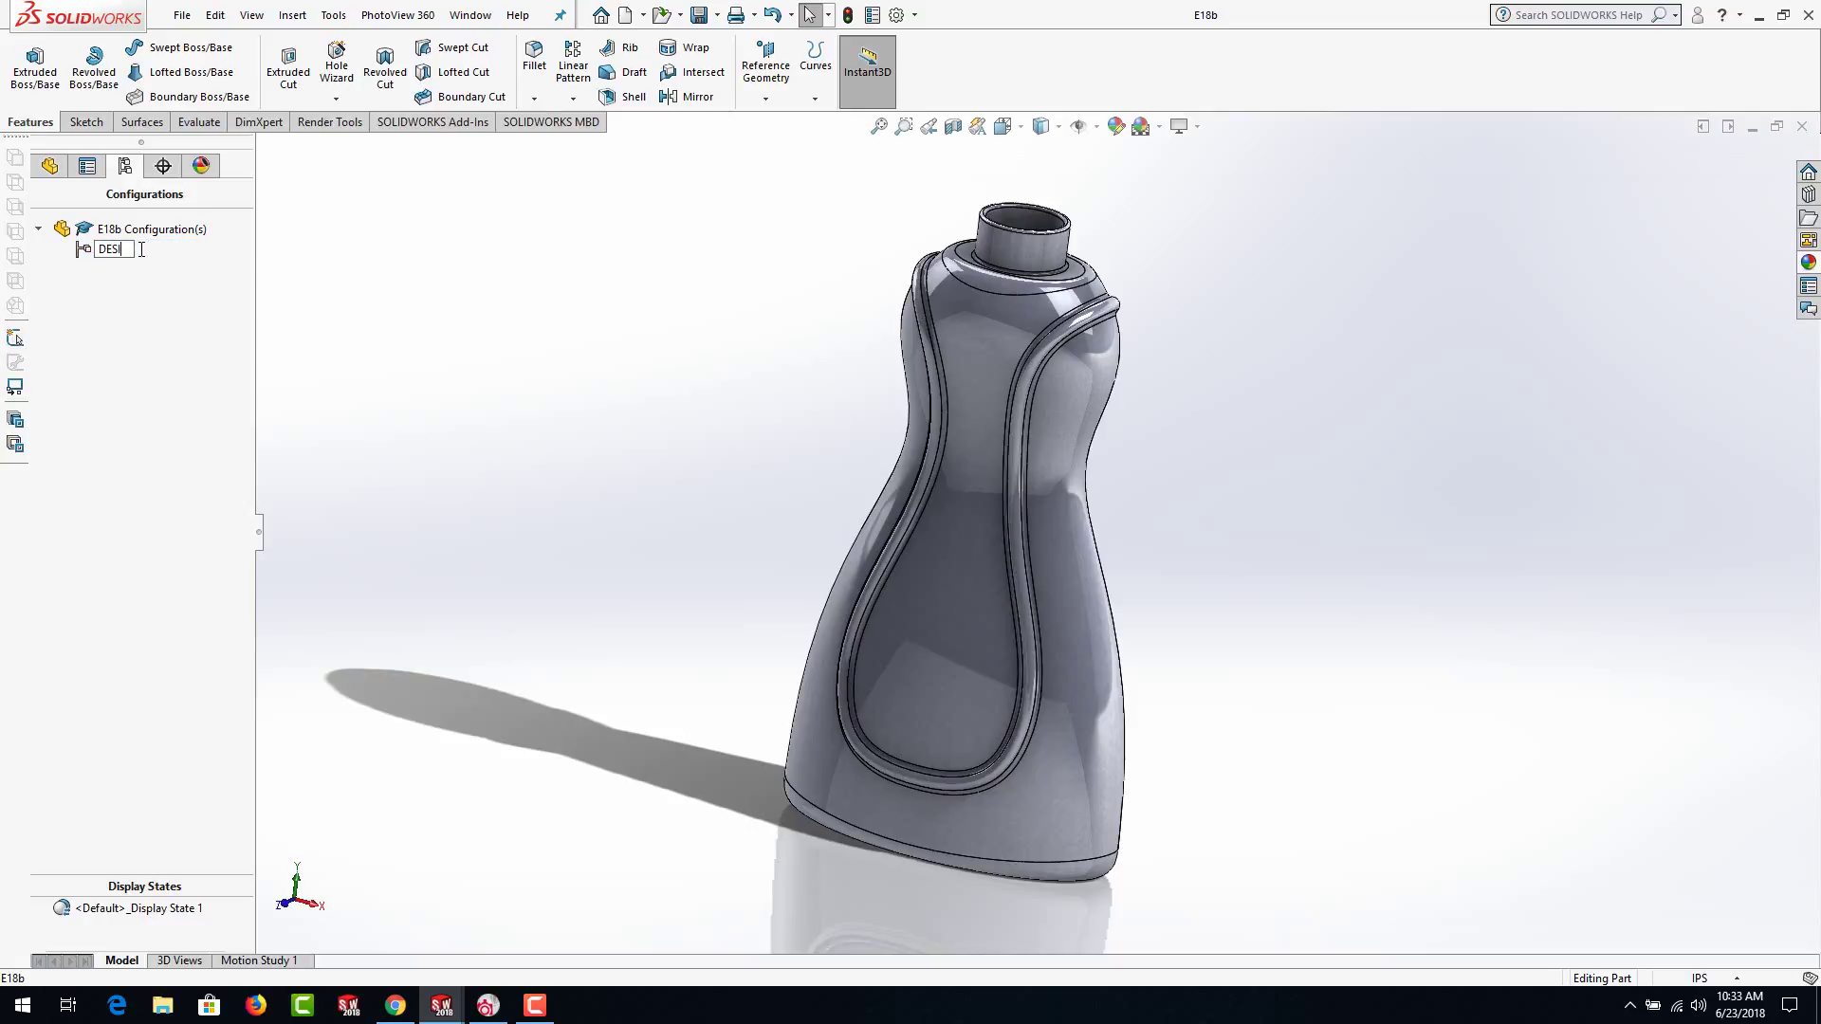
type("DESIGN A")
left_click(492, 453)
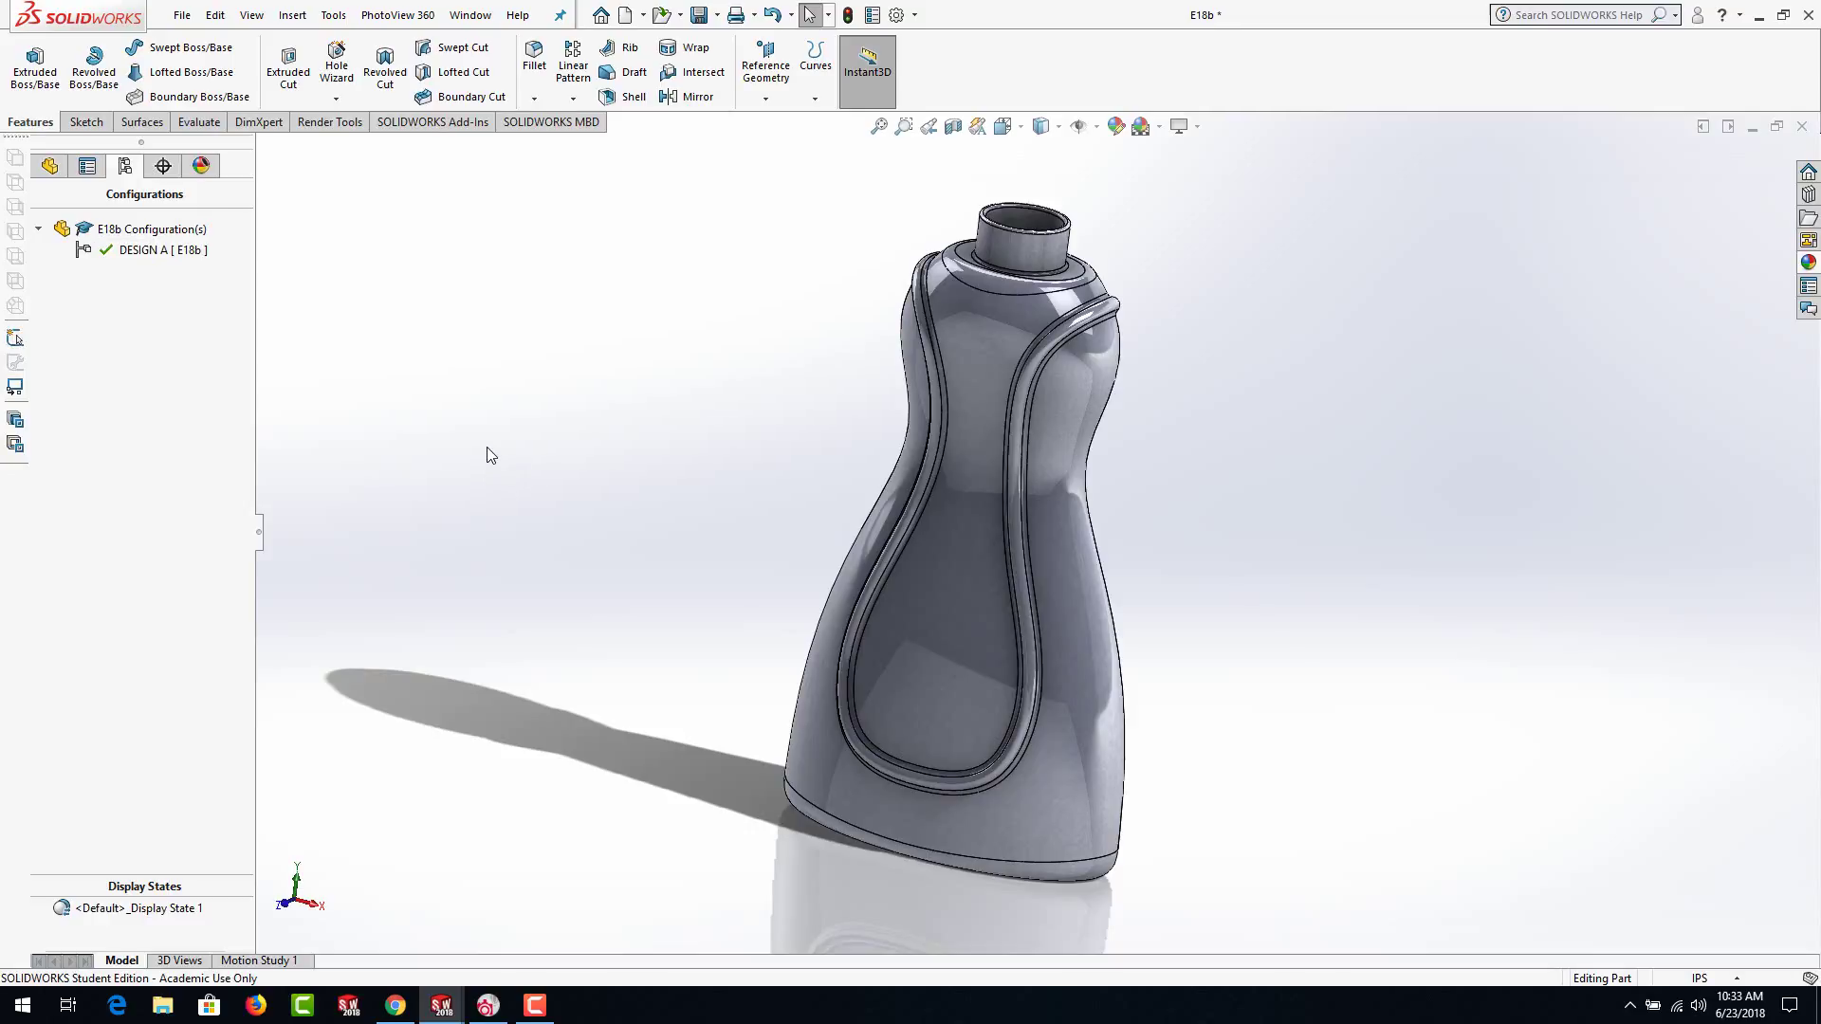
Add a configuration named DESIGN B with the description INVERTED SWEEP
right_click(136, 236)
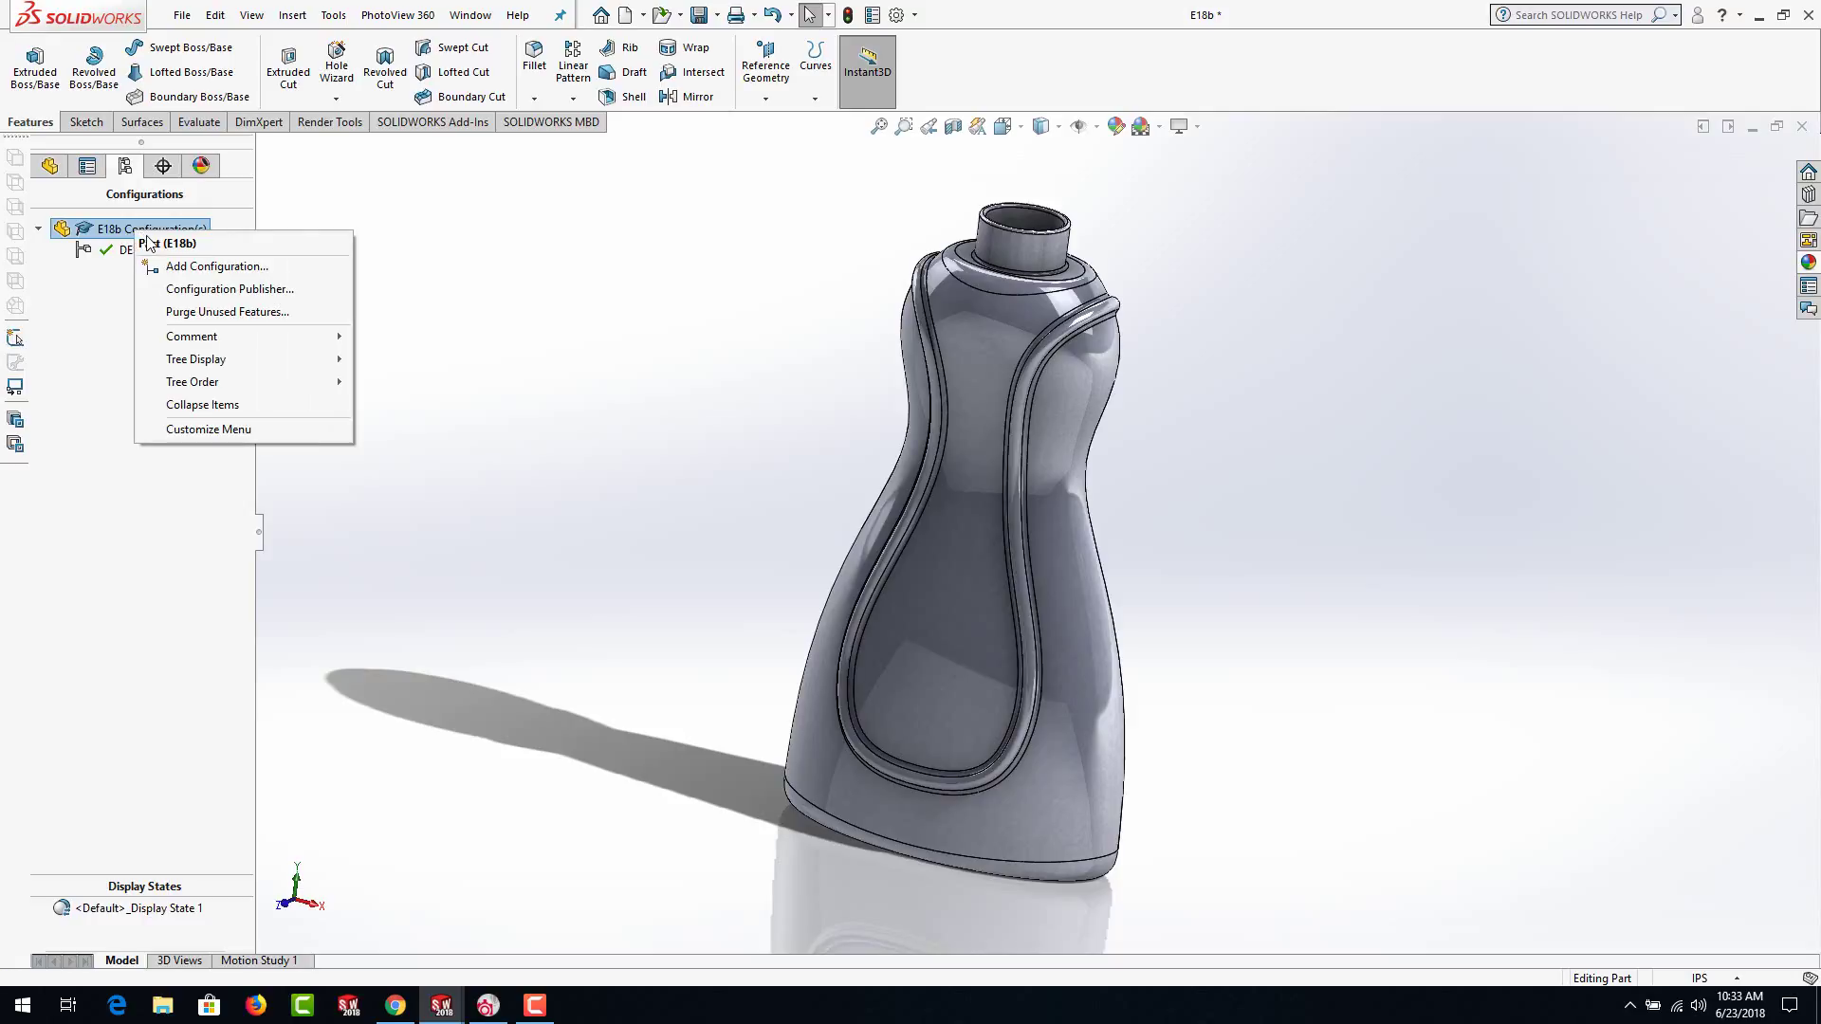
left_click(177, 268)
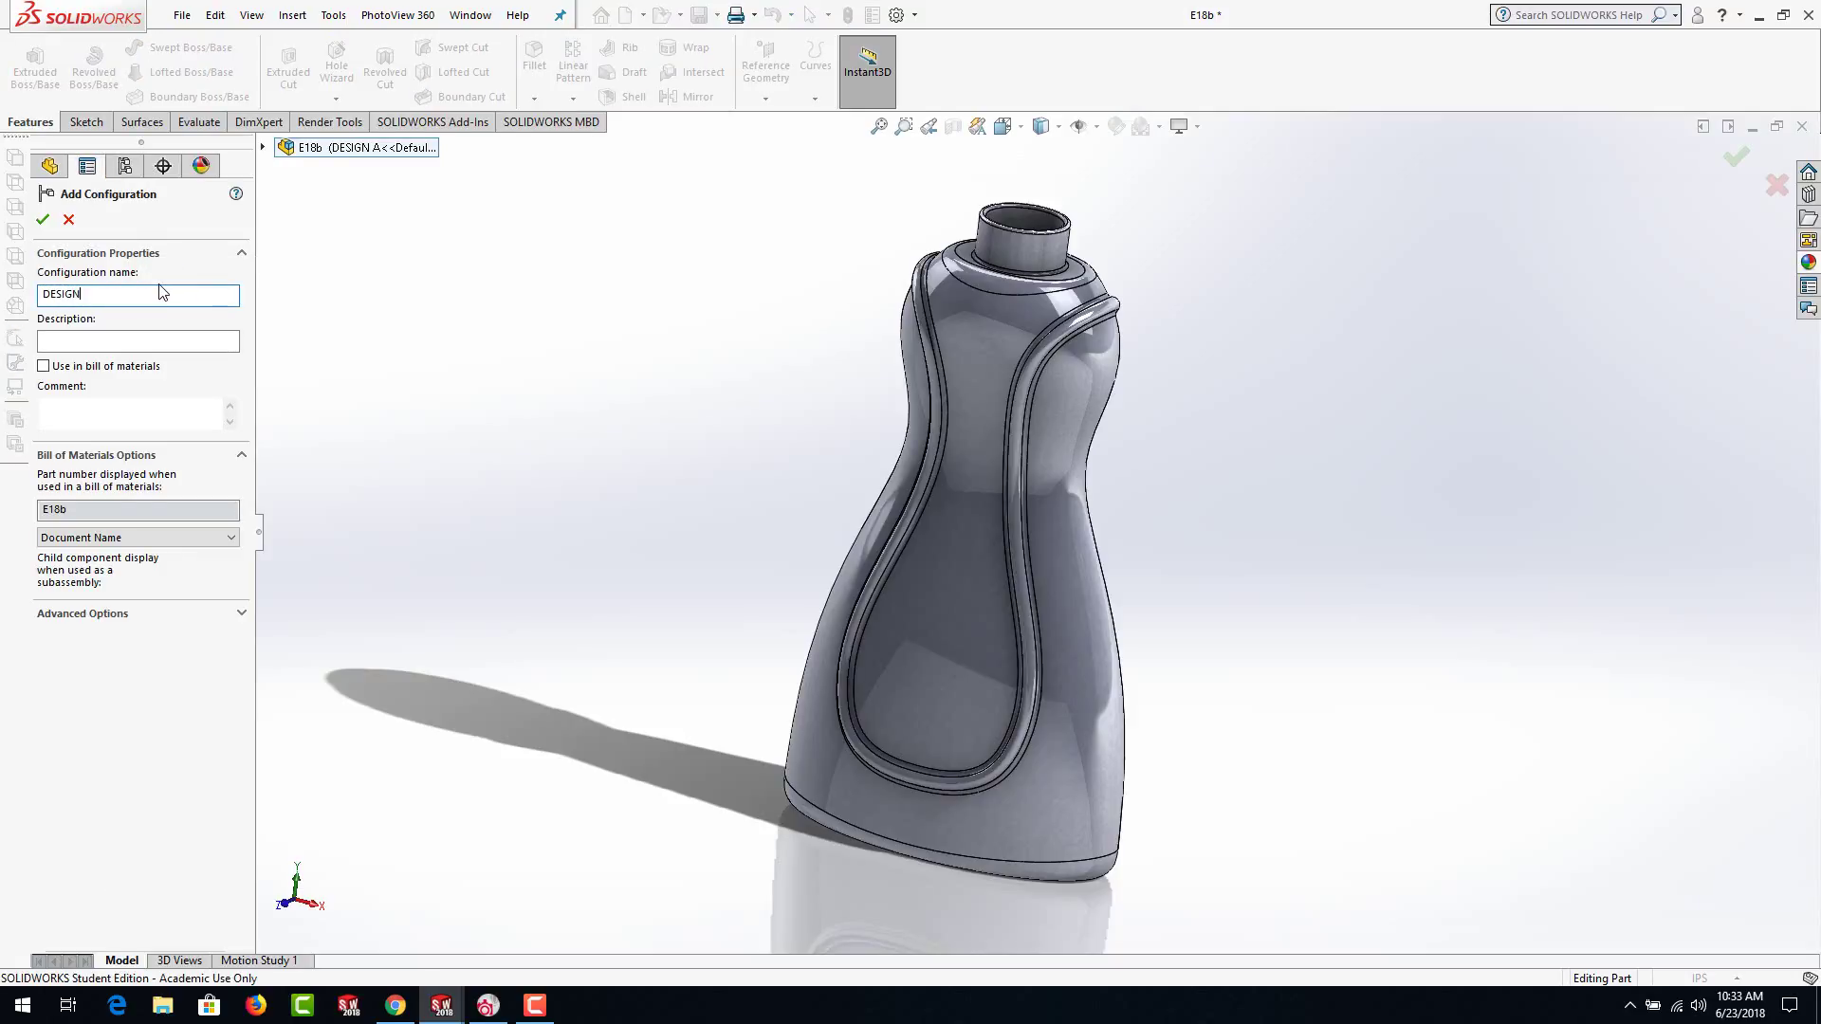
type("DESIGN B")
left_click(86, 341)
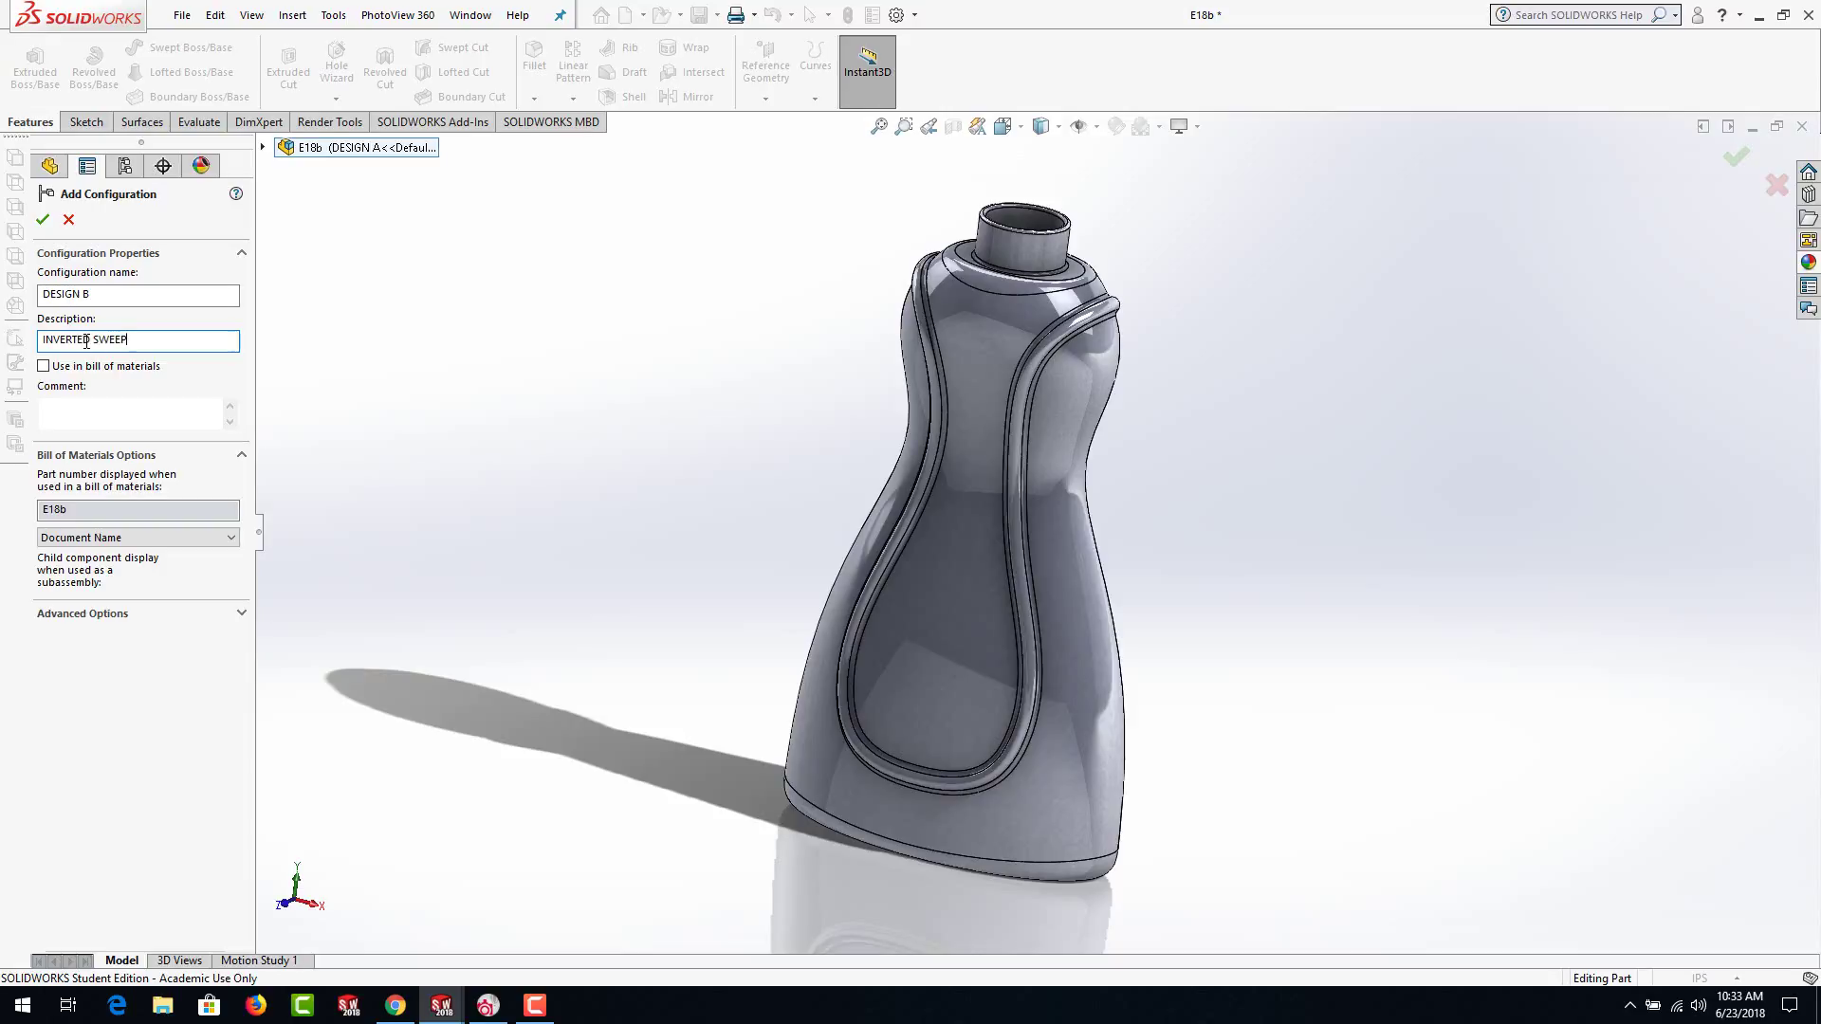
left_click(43, 219)
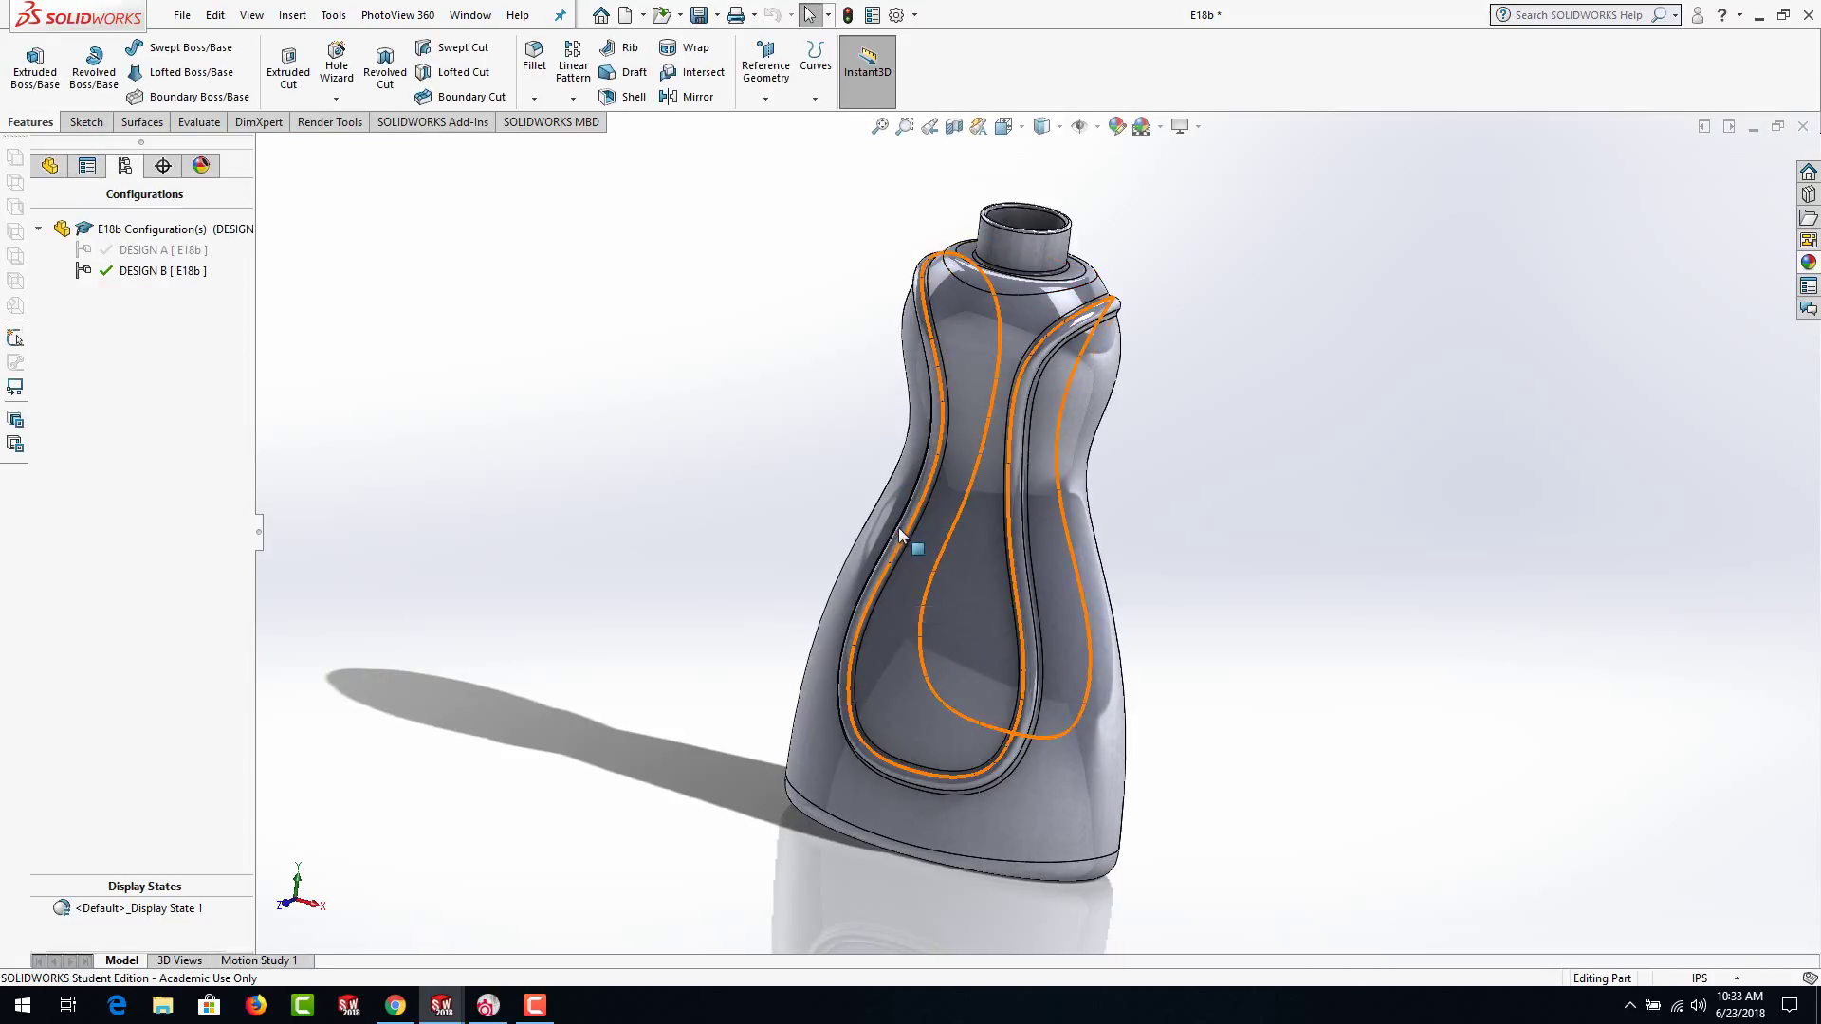
Suppress Sweep2 and Split Line1 in the DESIGN B configuration
left_click(49, 165)
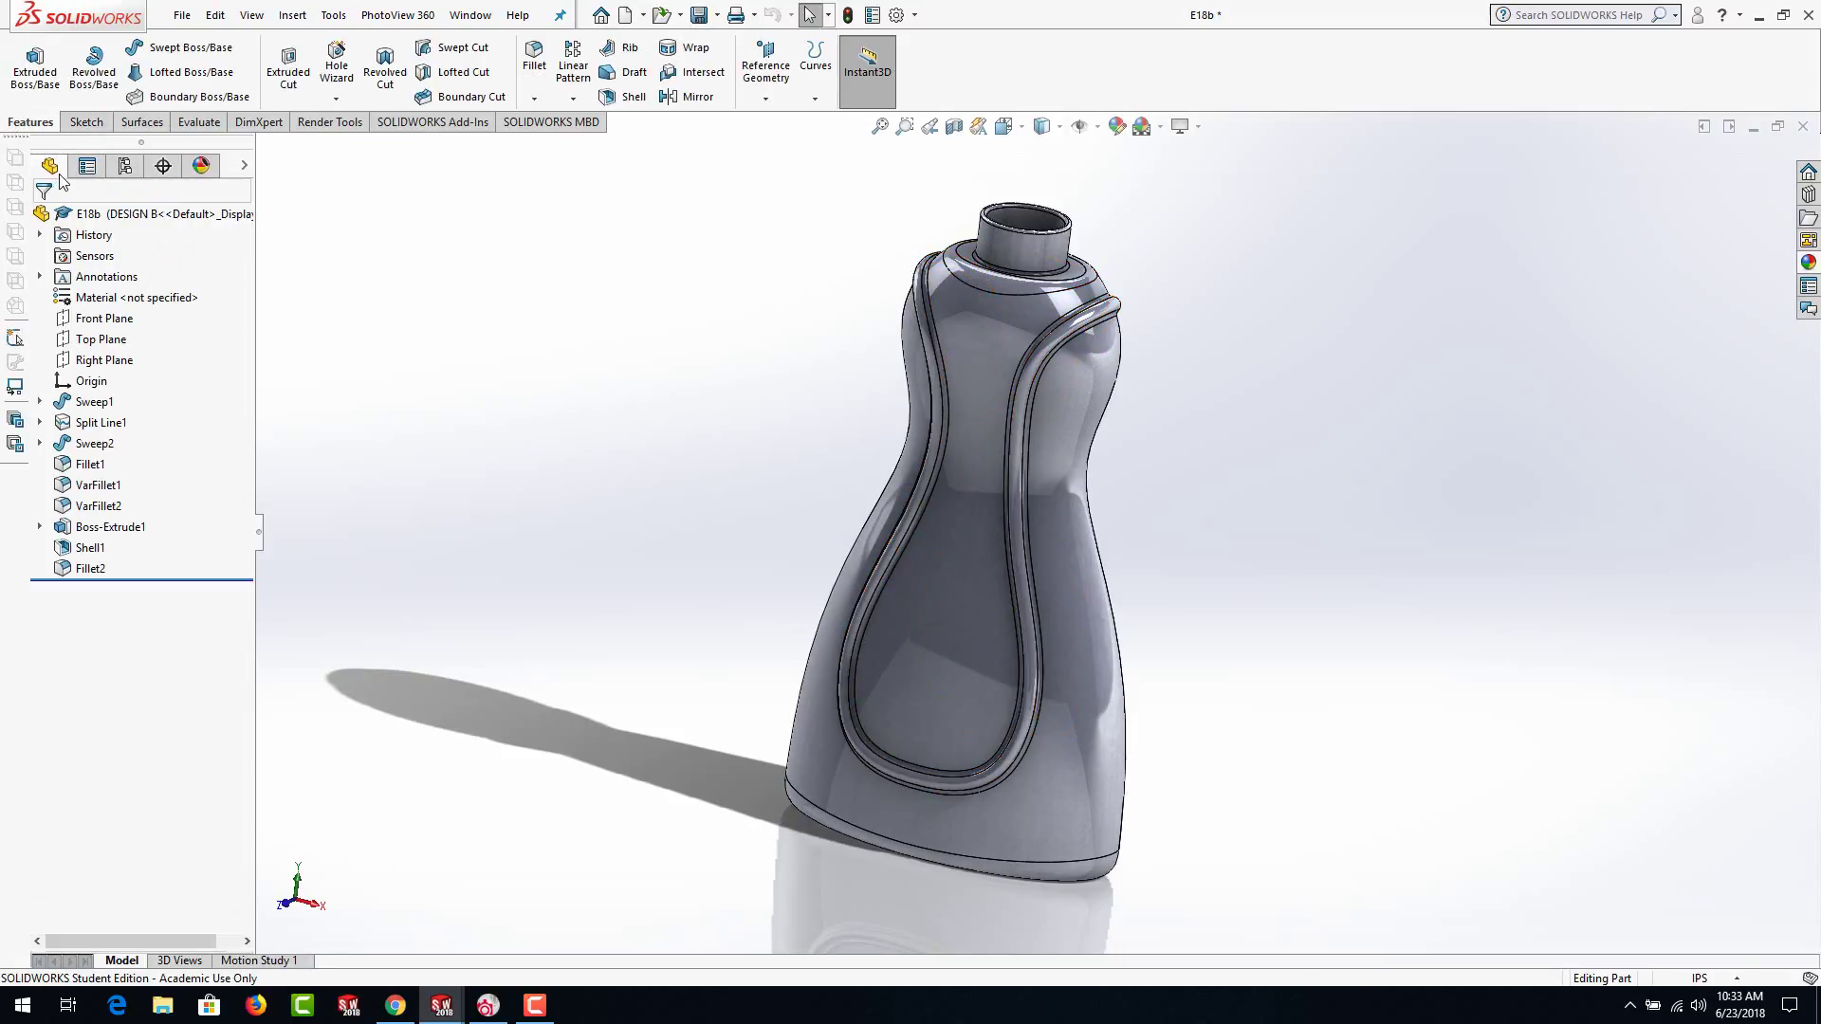
left_click(92, 444)
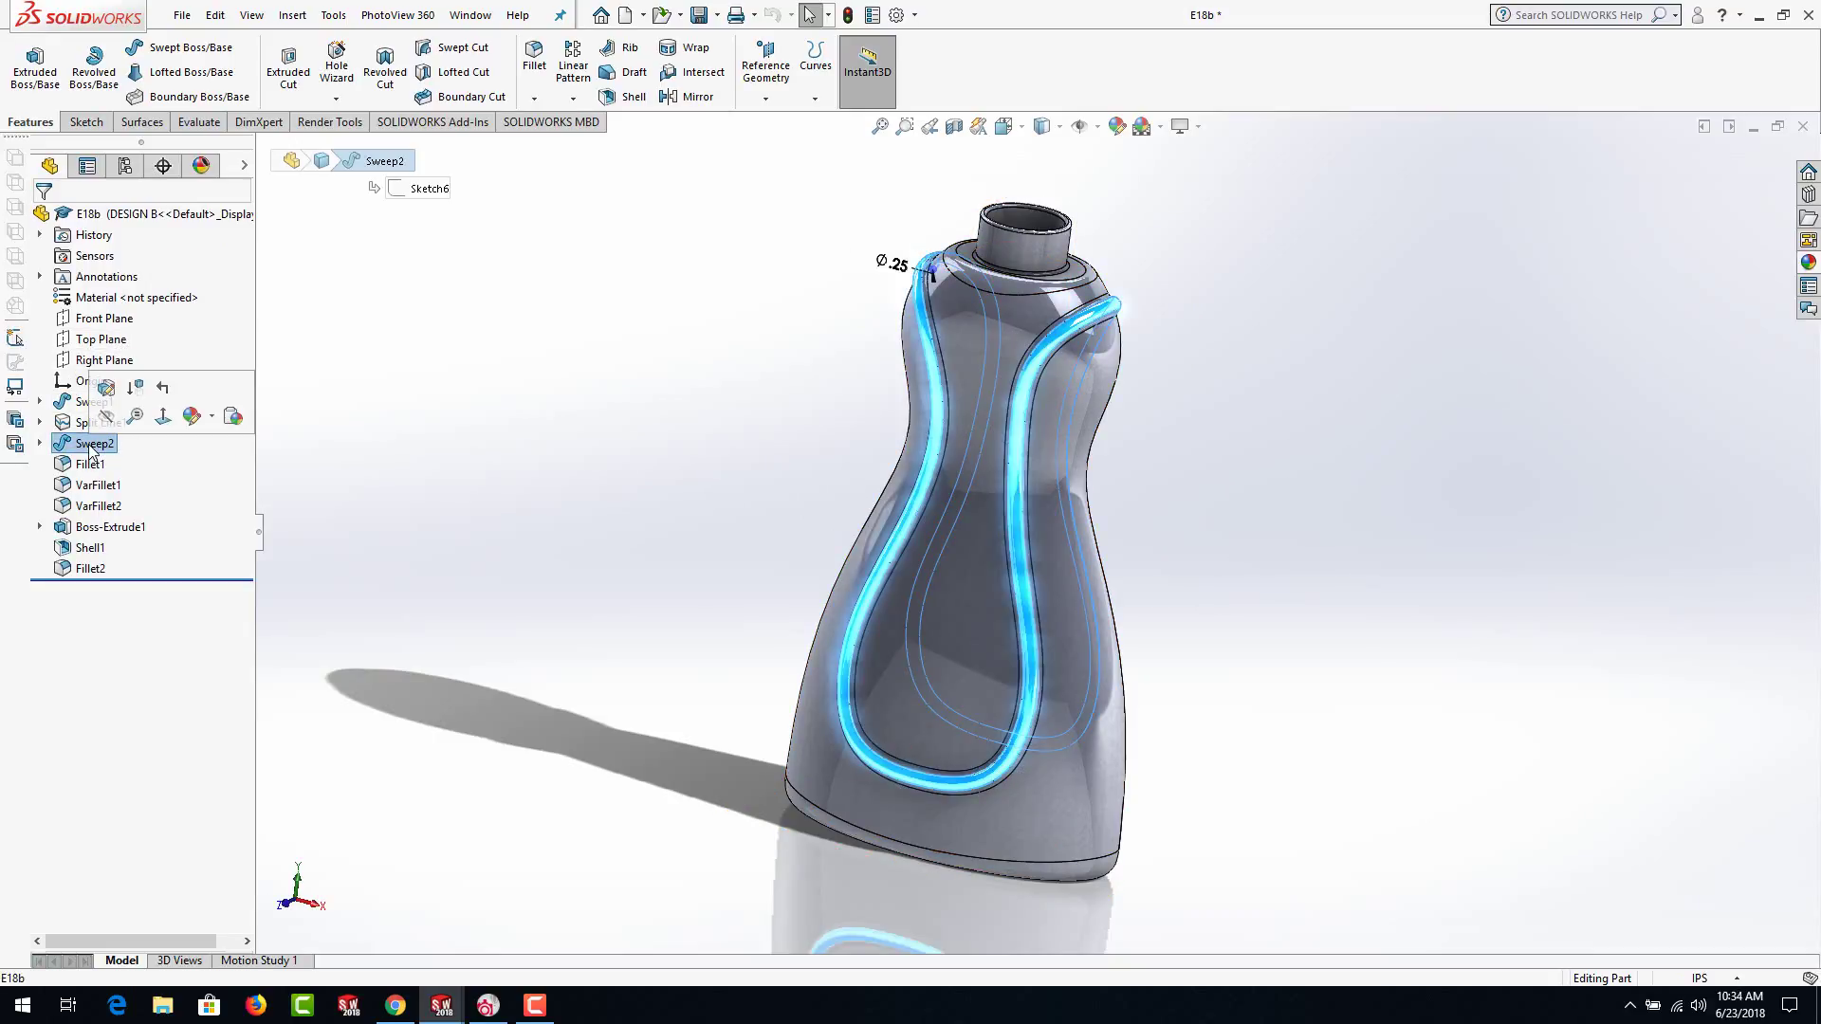
left_click(137, 390)
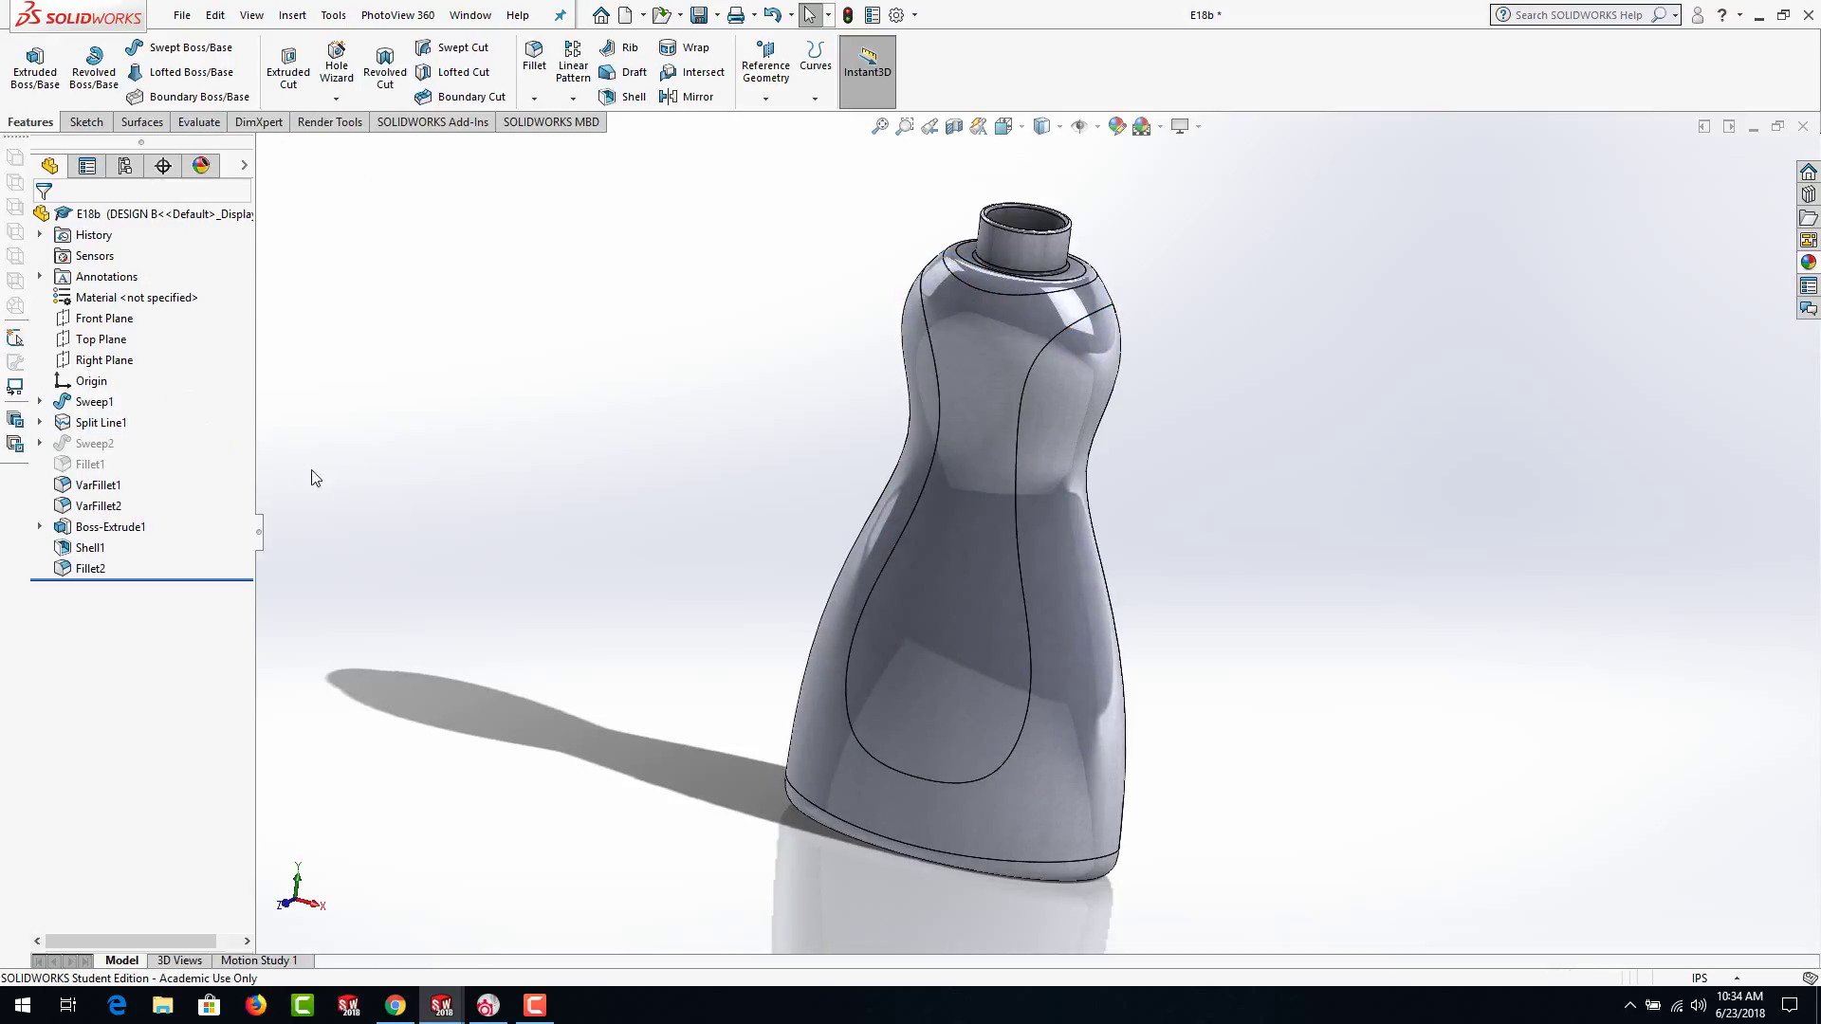
left_click(98, 423)
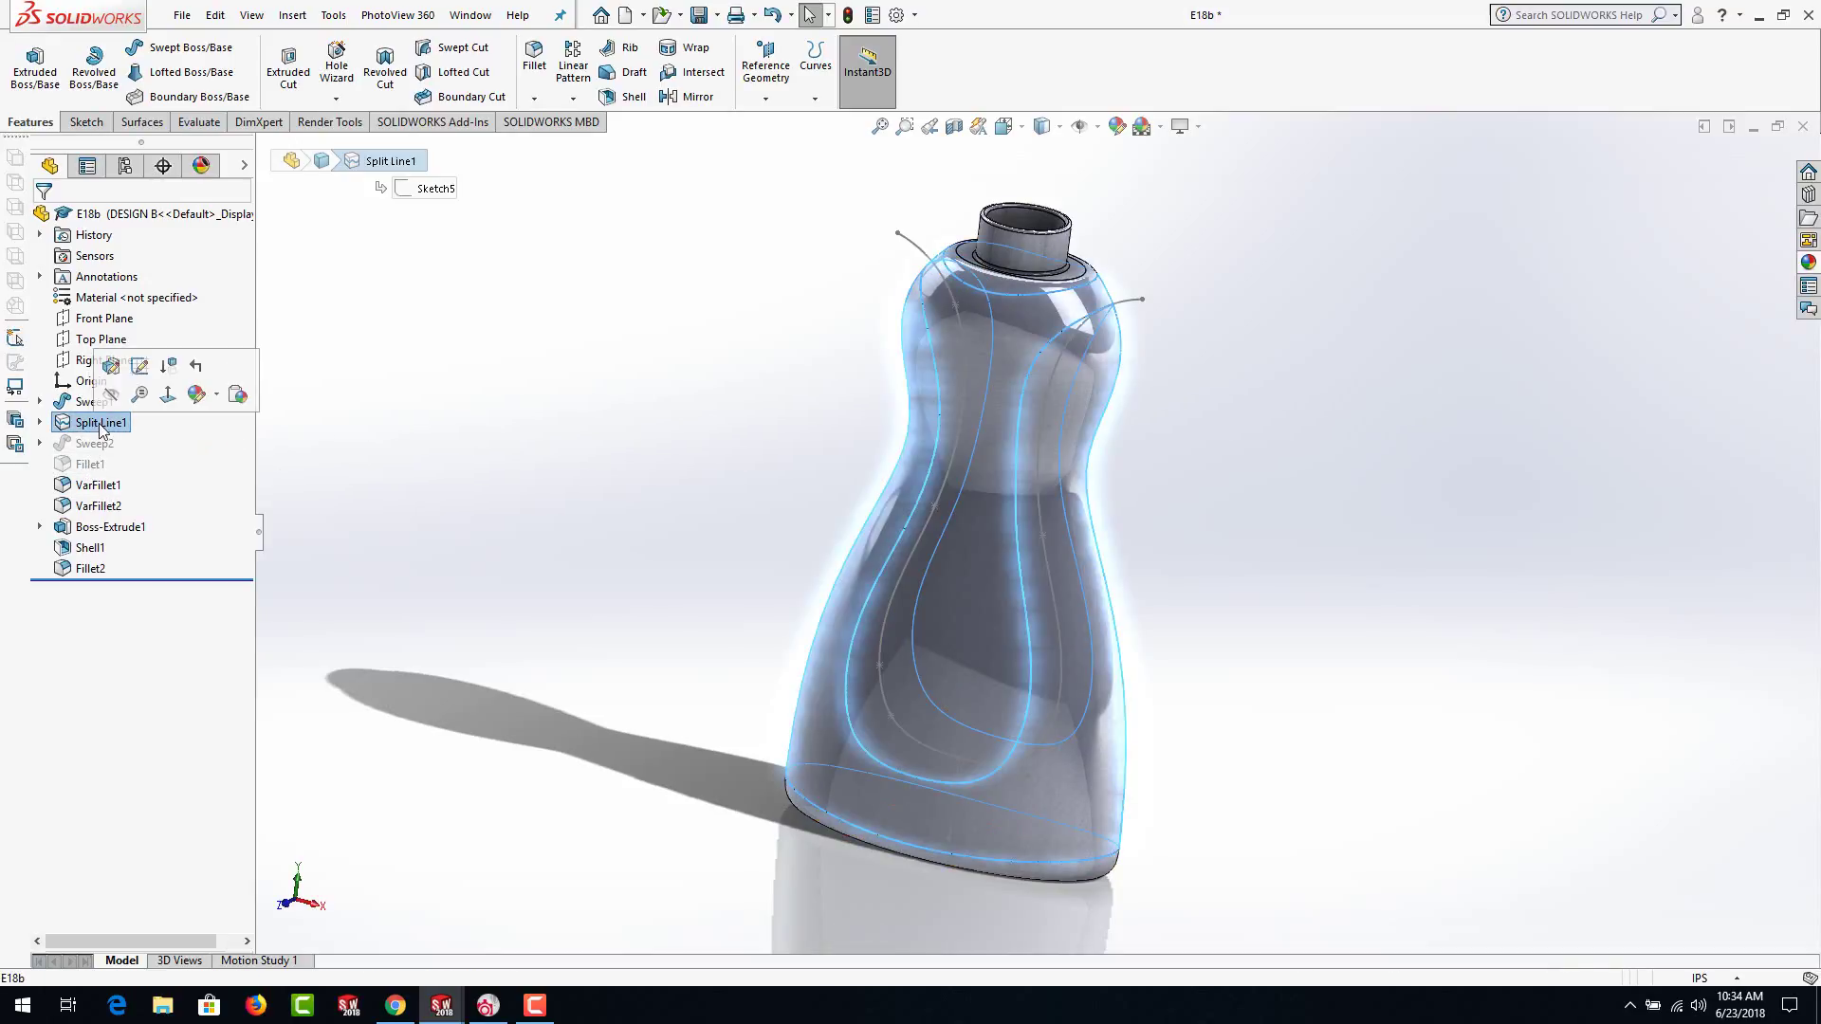
left_click(168, 369)
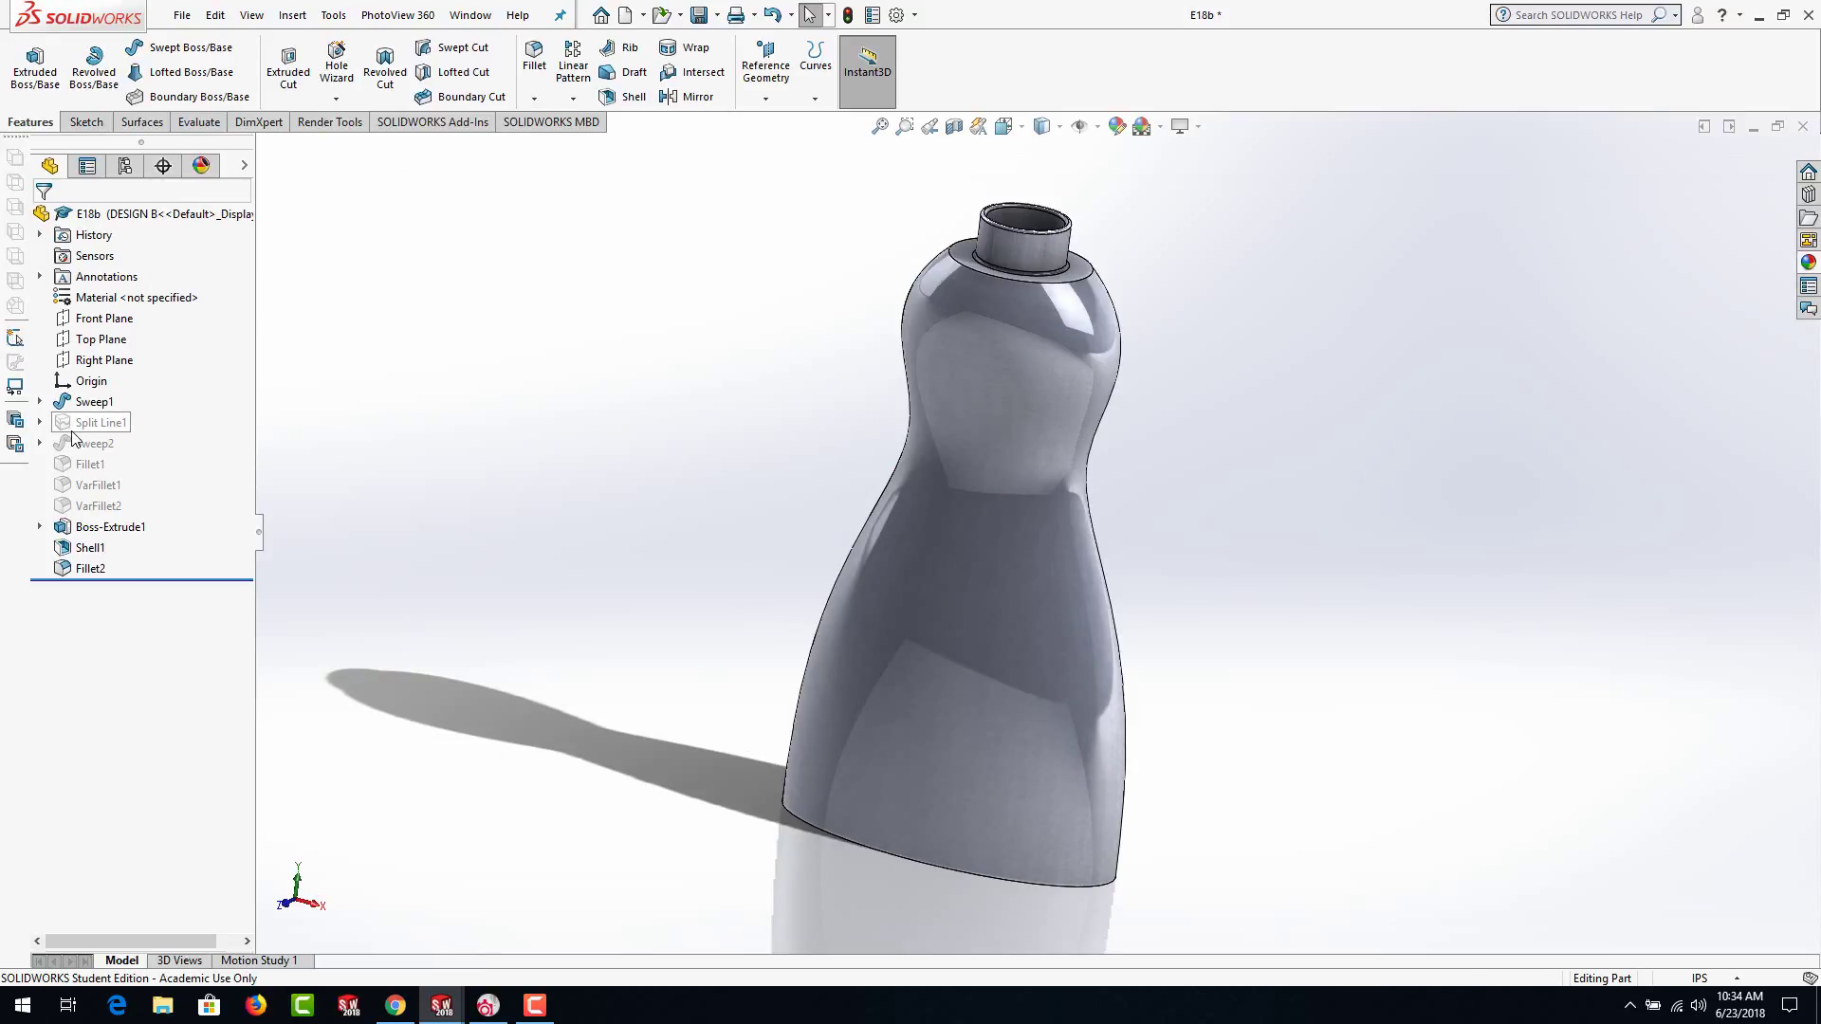
Sketch a six-point spline on the Front Plane, from outside the bottle's left shoulder down its body and out past the lower left side
left_click(92, 323)
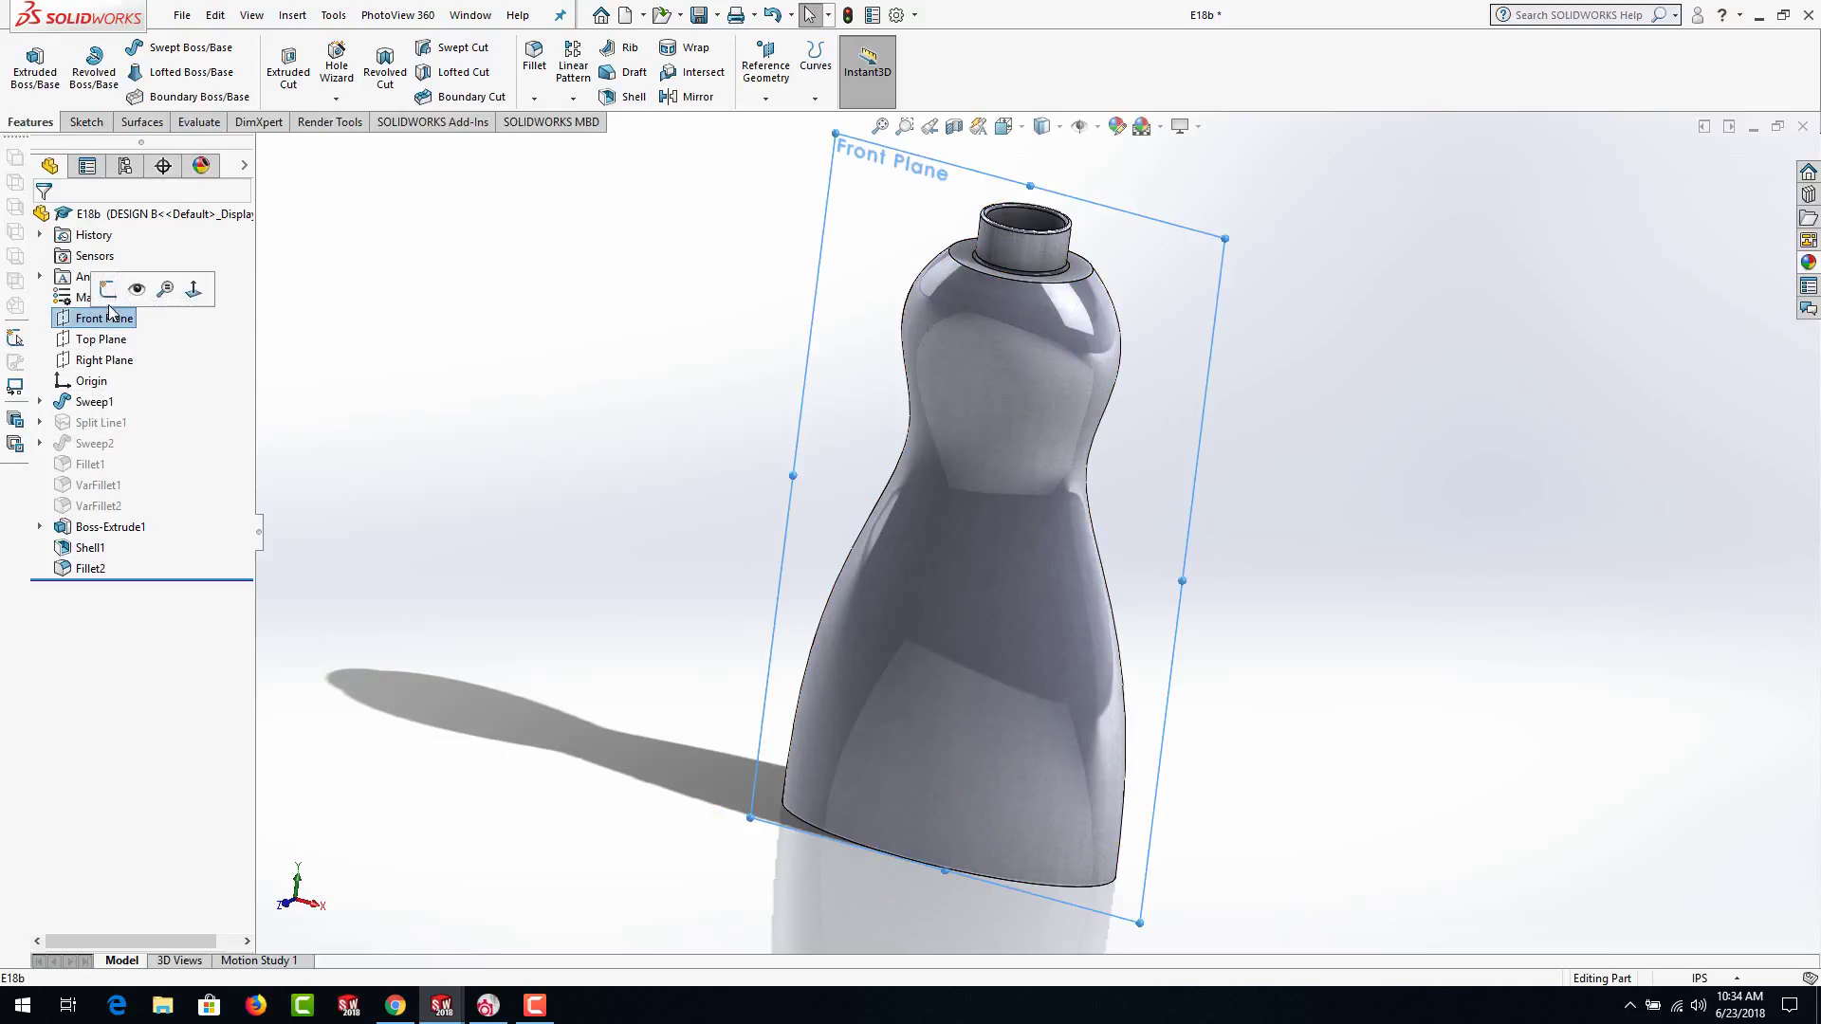
left_click(142, 290)
key("space")
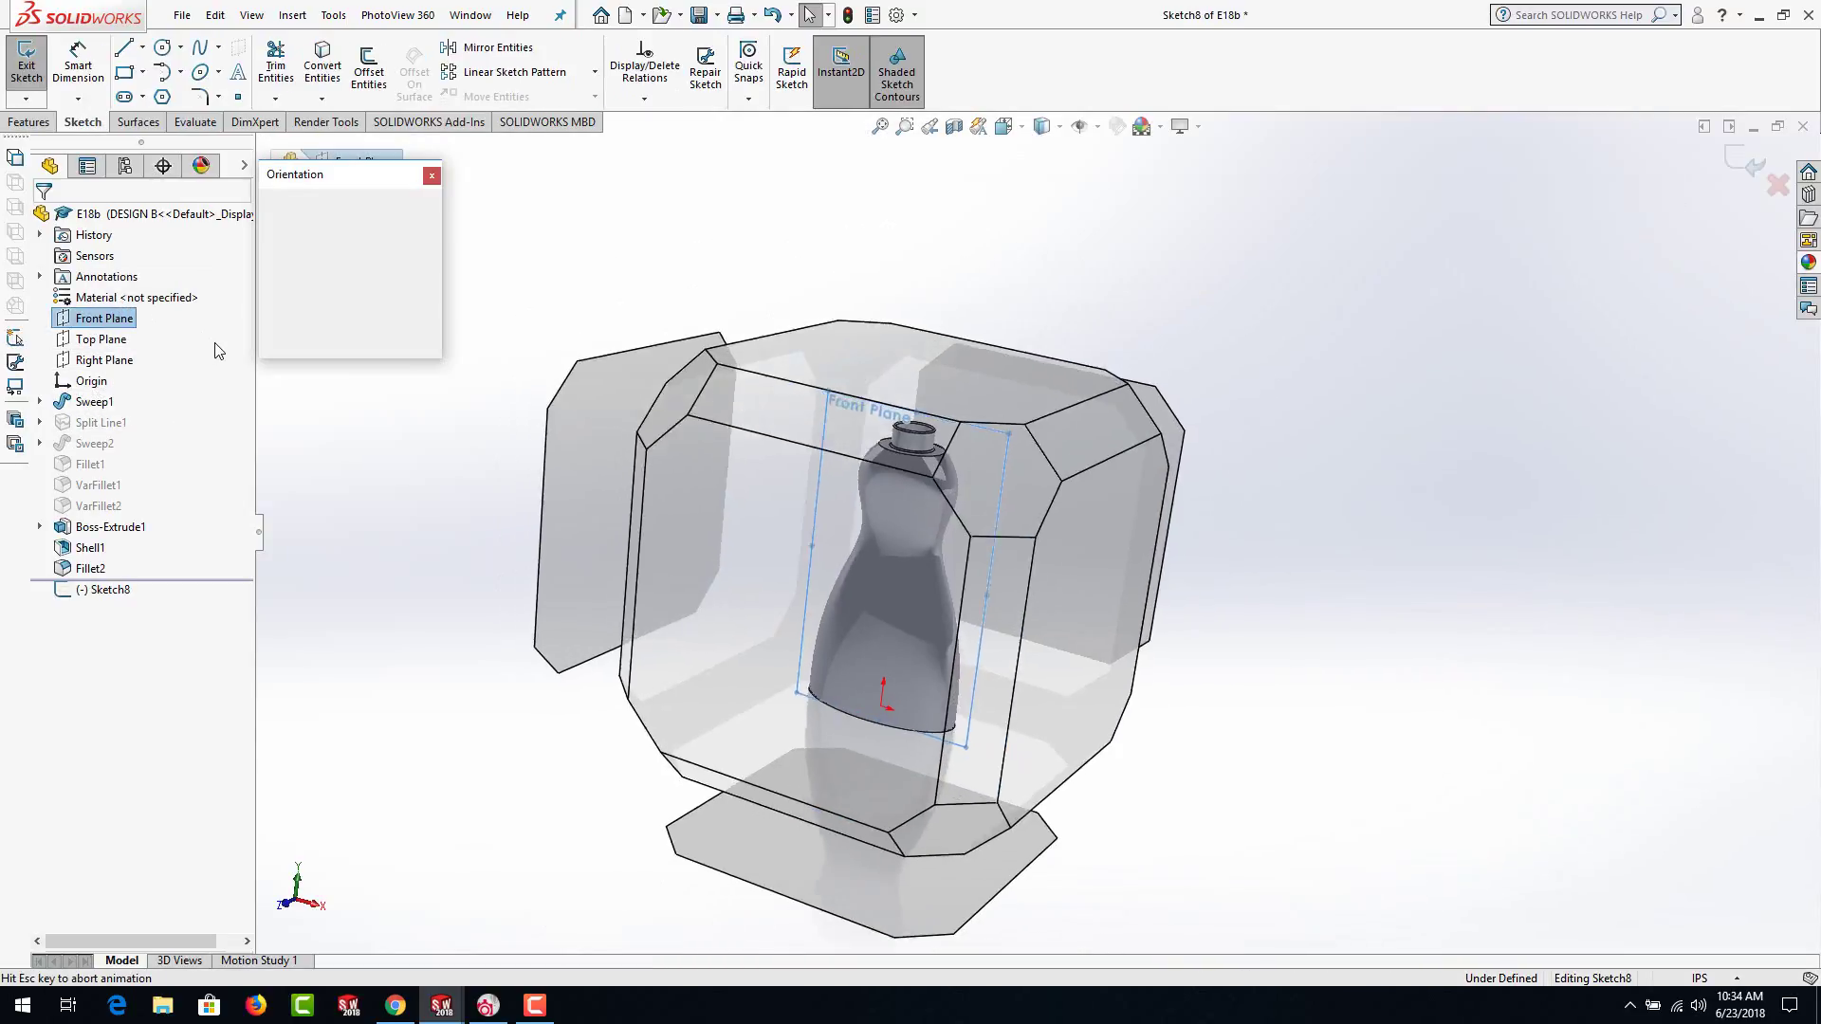
left_click(306, 275)
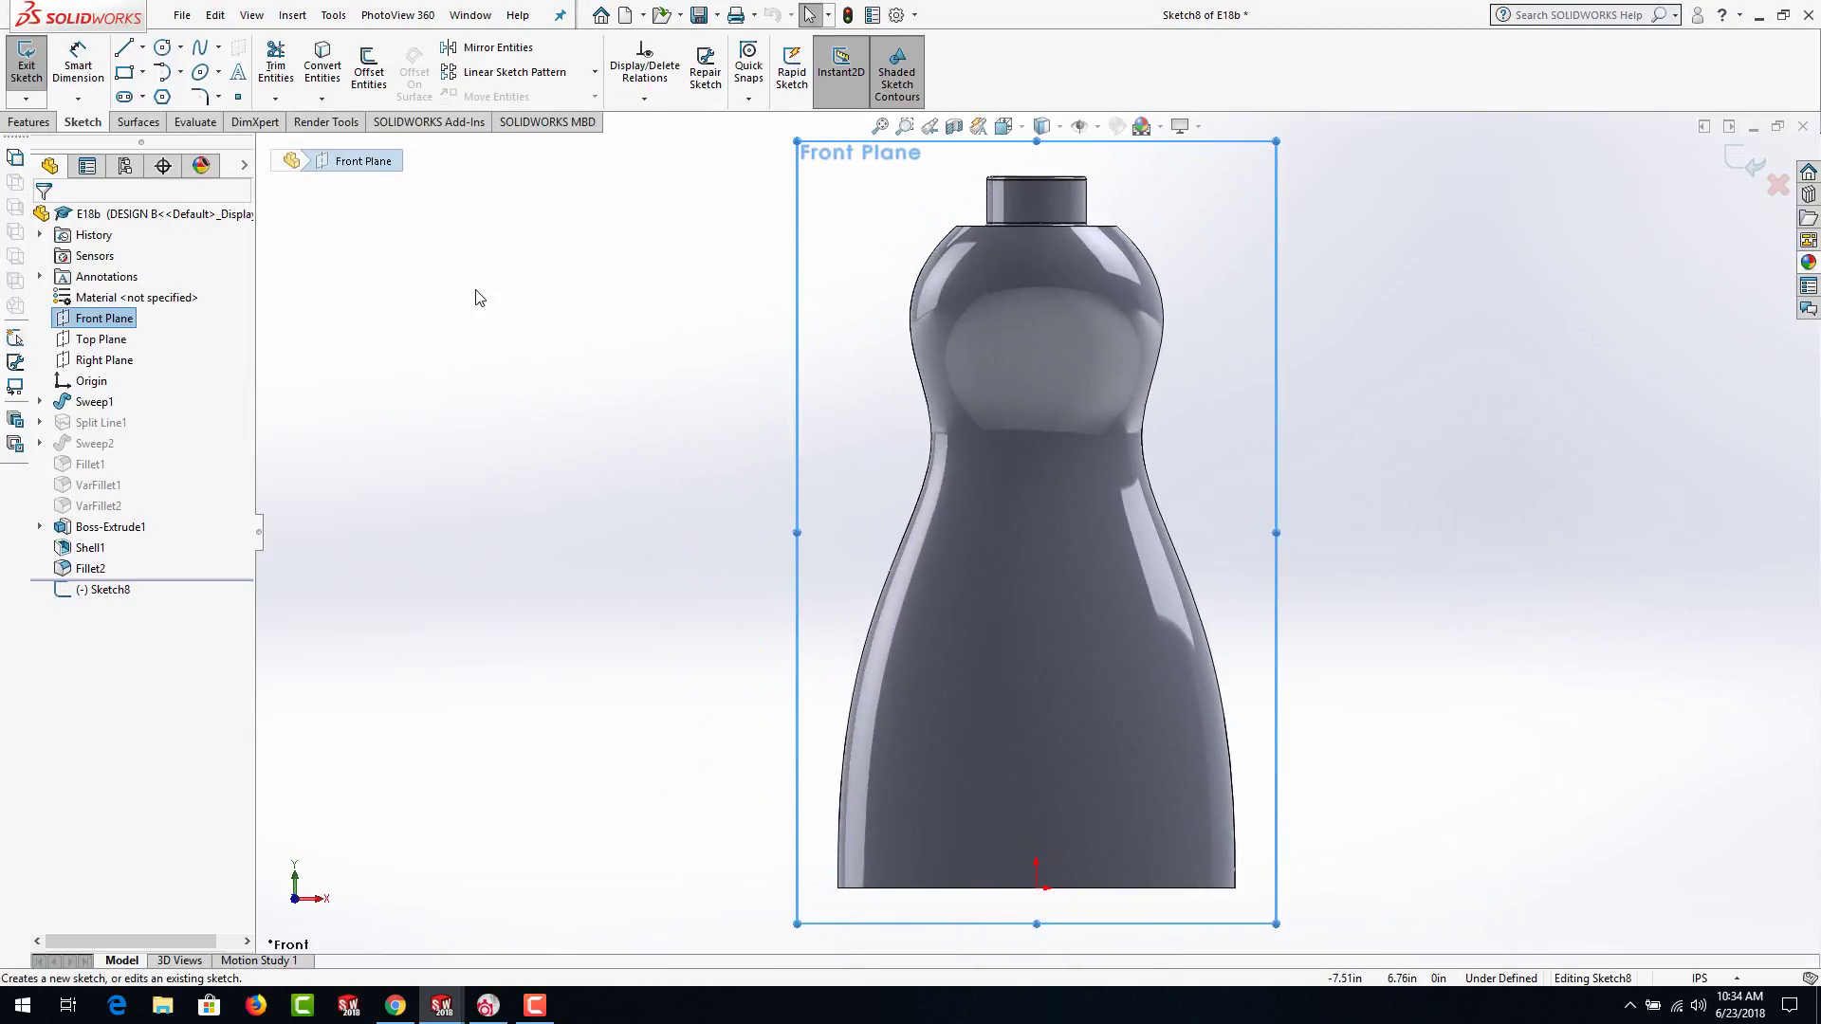
left_click(202, 50)
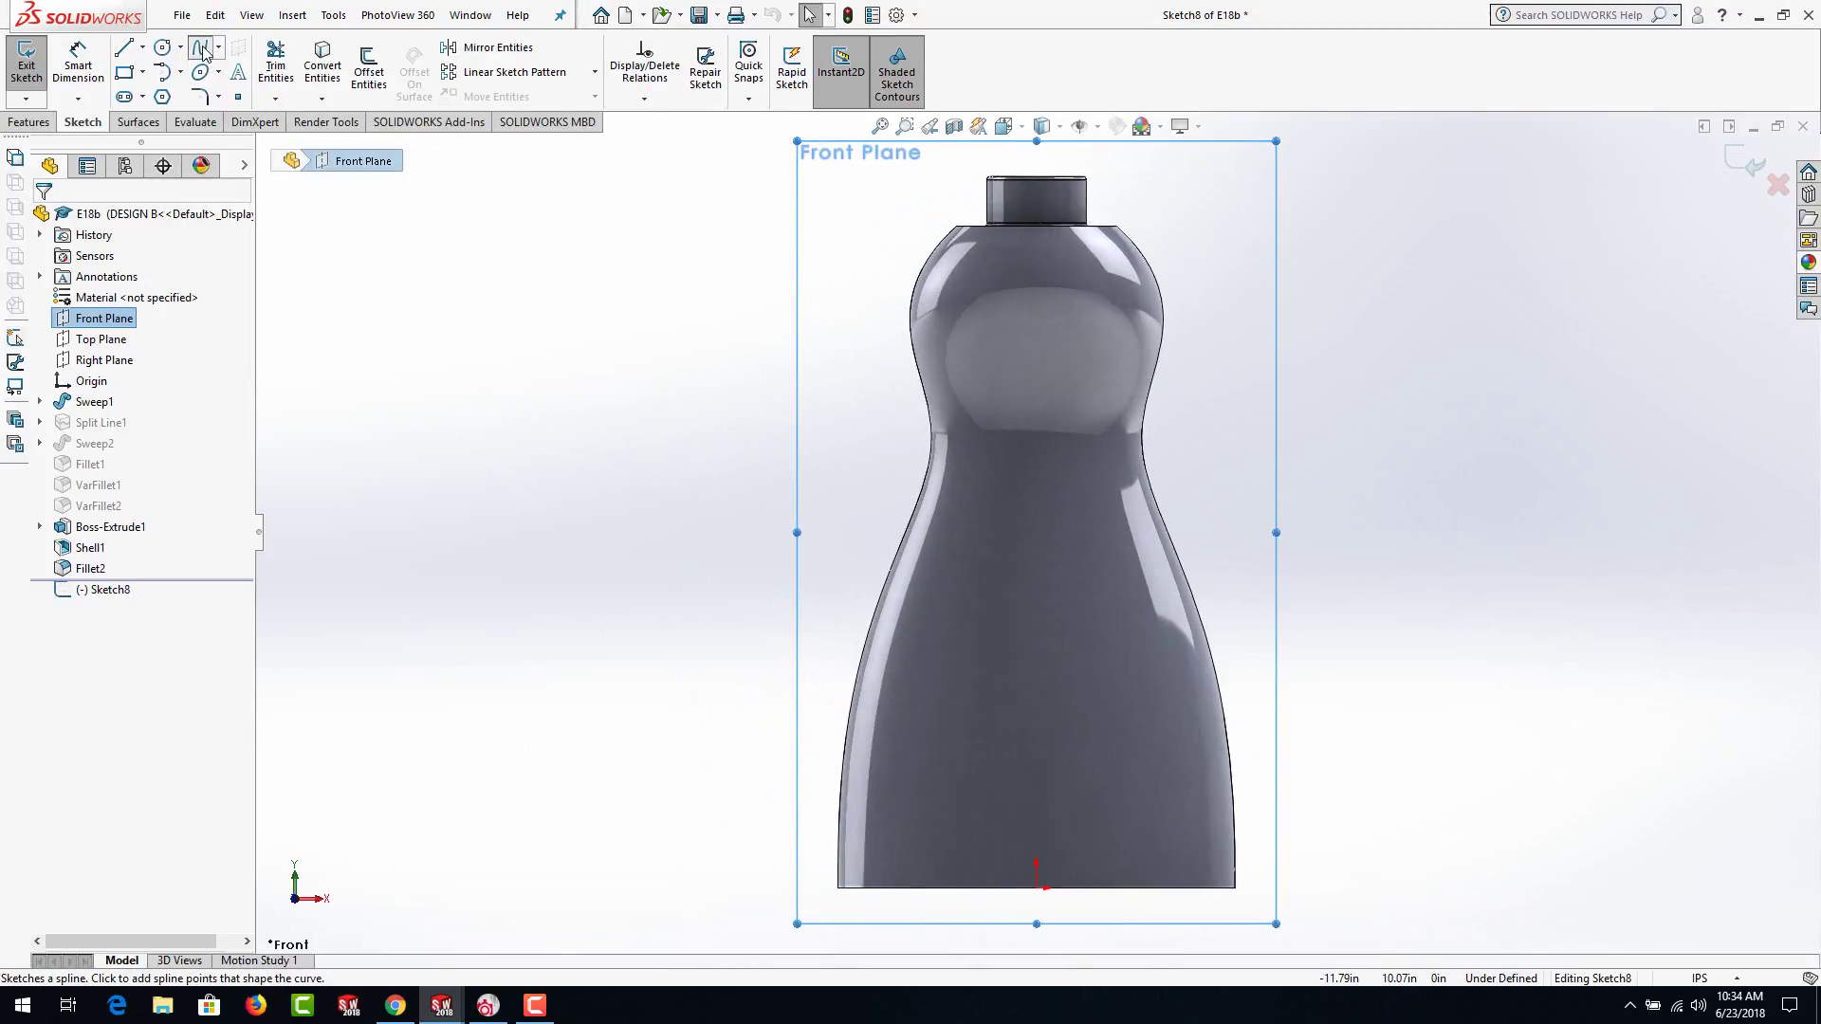
left_click(879, 242)
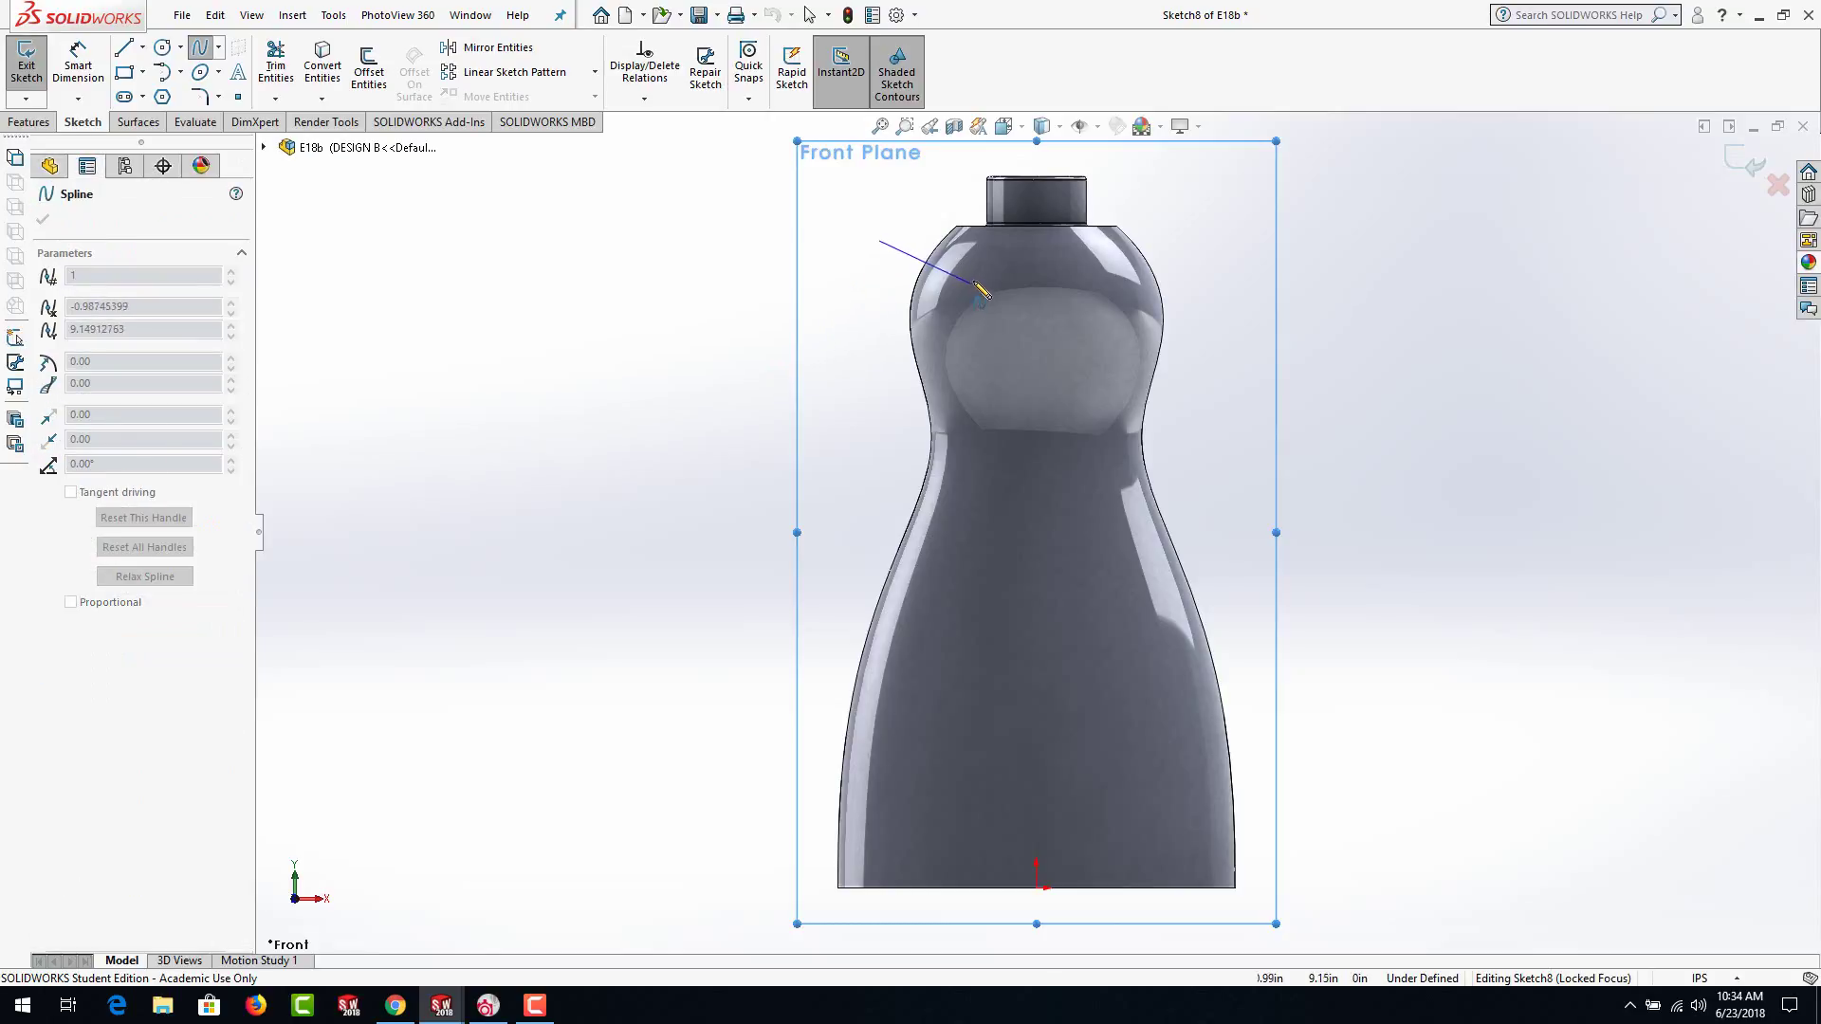
left_click(972, 281)
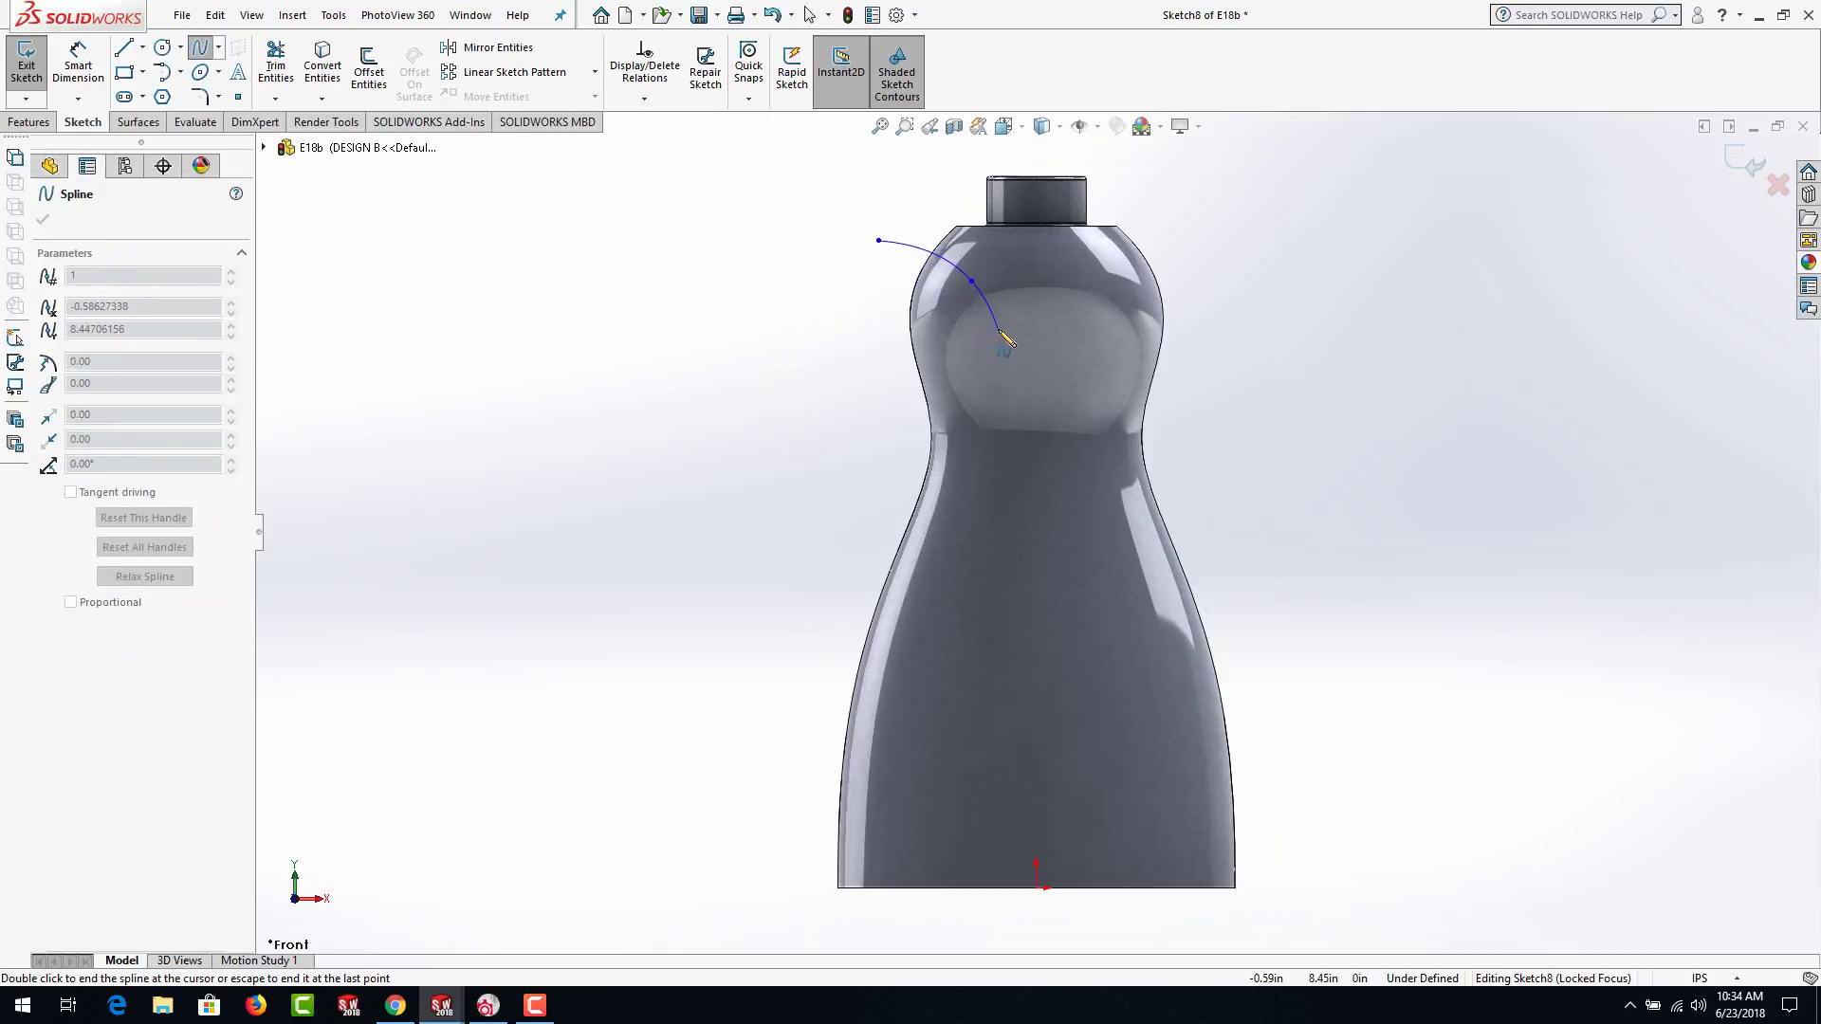
left_click(993, 326)
left_click(995, 443)
left_click(996, 546)
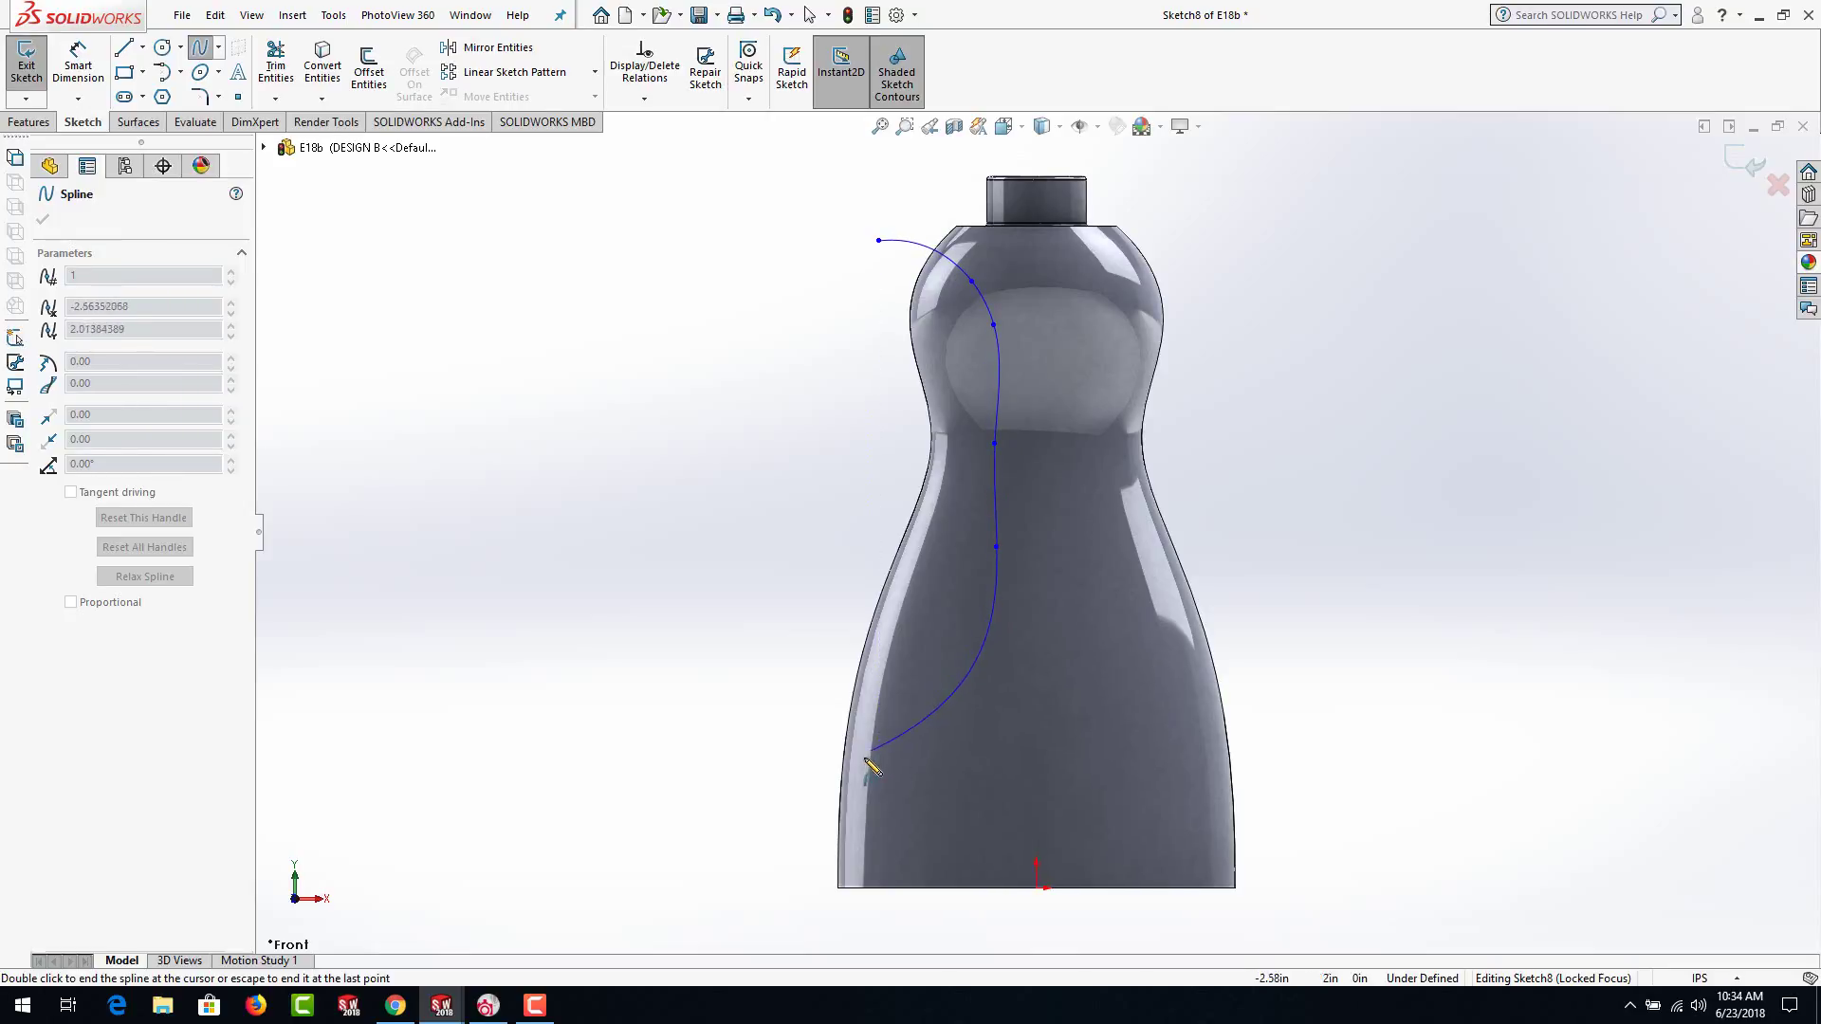
left_click(756, 822)
key("Escape")
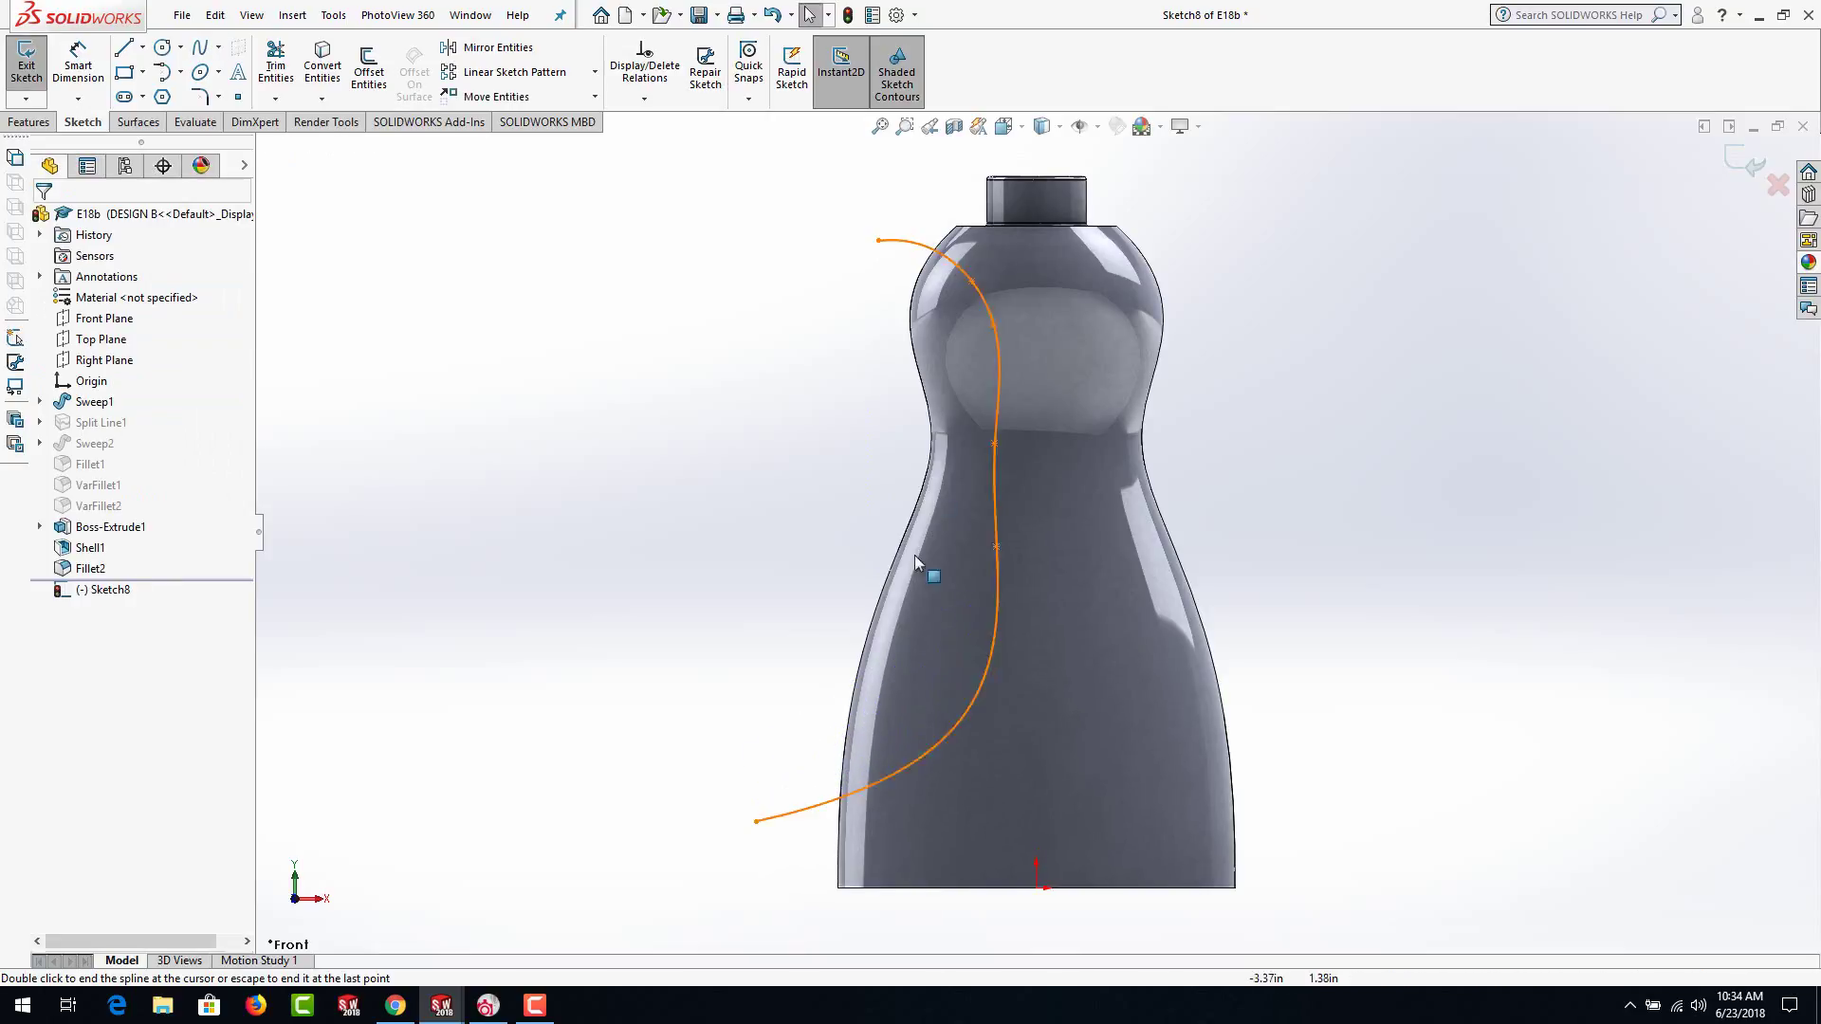
Reshape the spline: upper endpoint to about (-2.52, 10.18) in, second point slightly lower, fifth point to about (-0.87, 4.74) in
left_click_drag(879, 240, 869, 214)
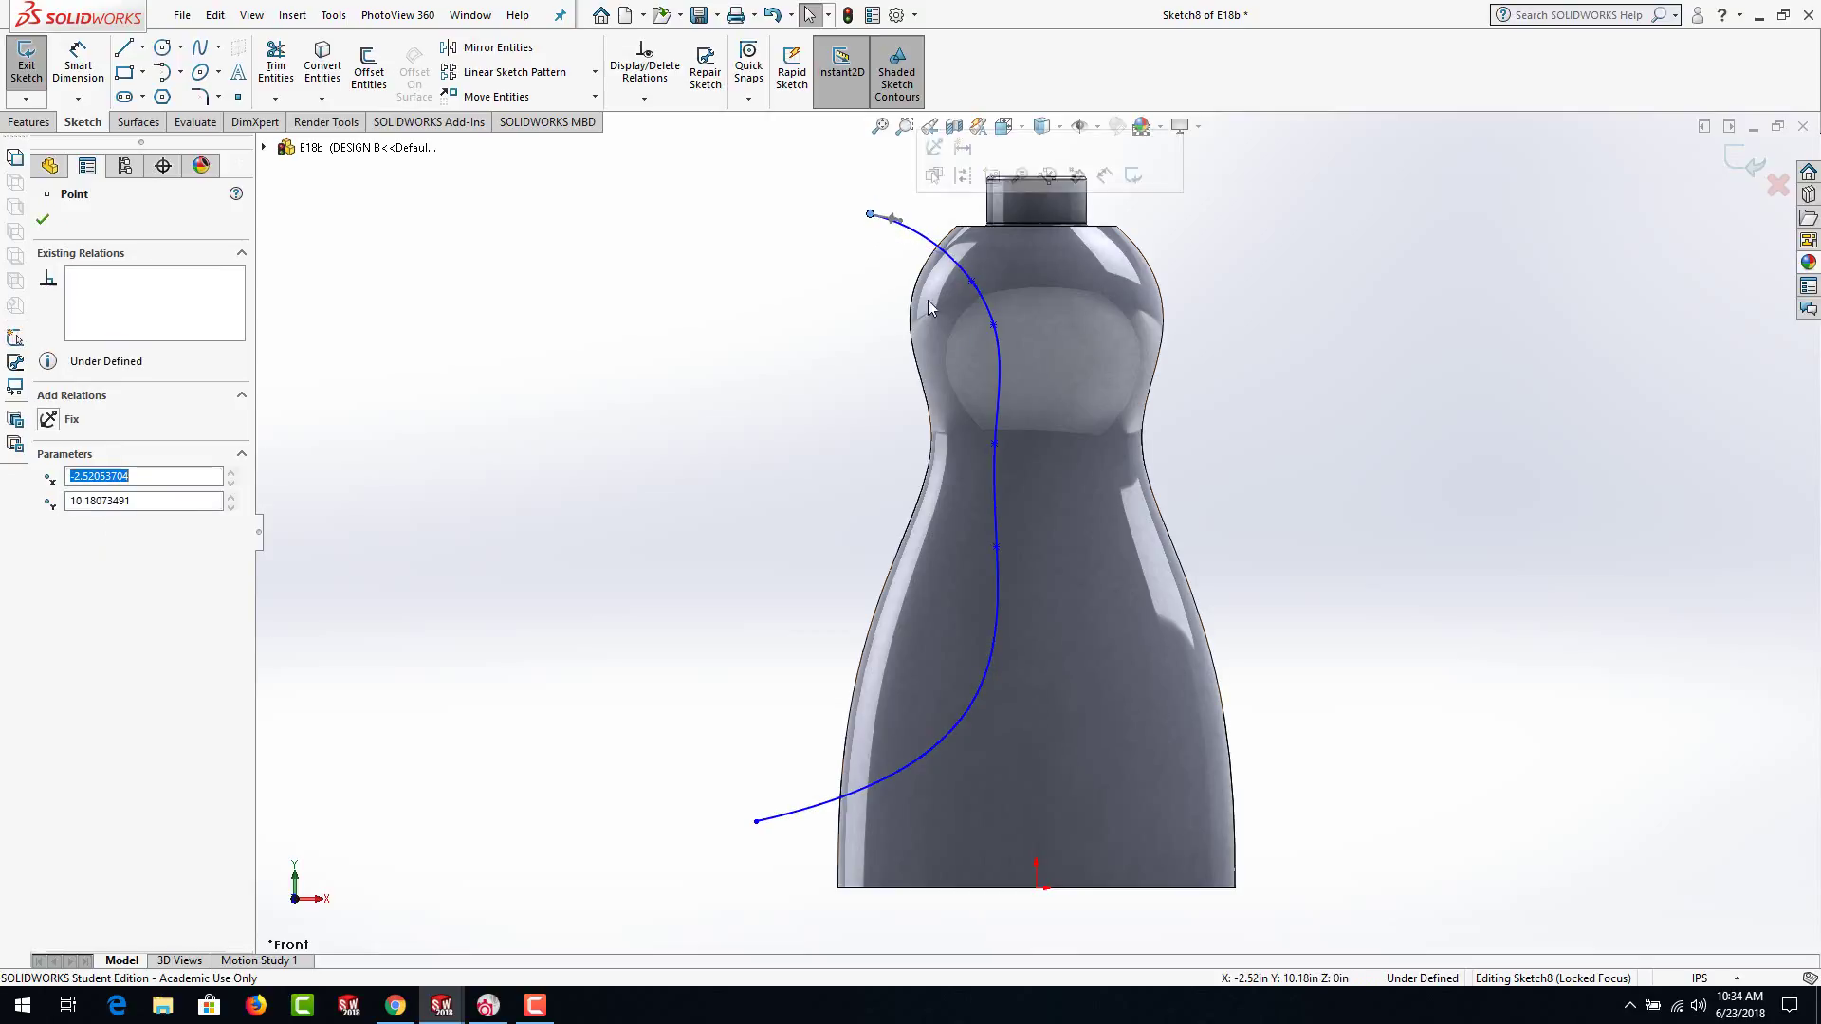
left_click_drag(993, 325, 972, 292)
left_click(860, 352)
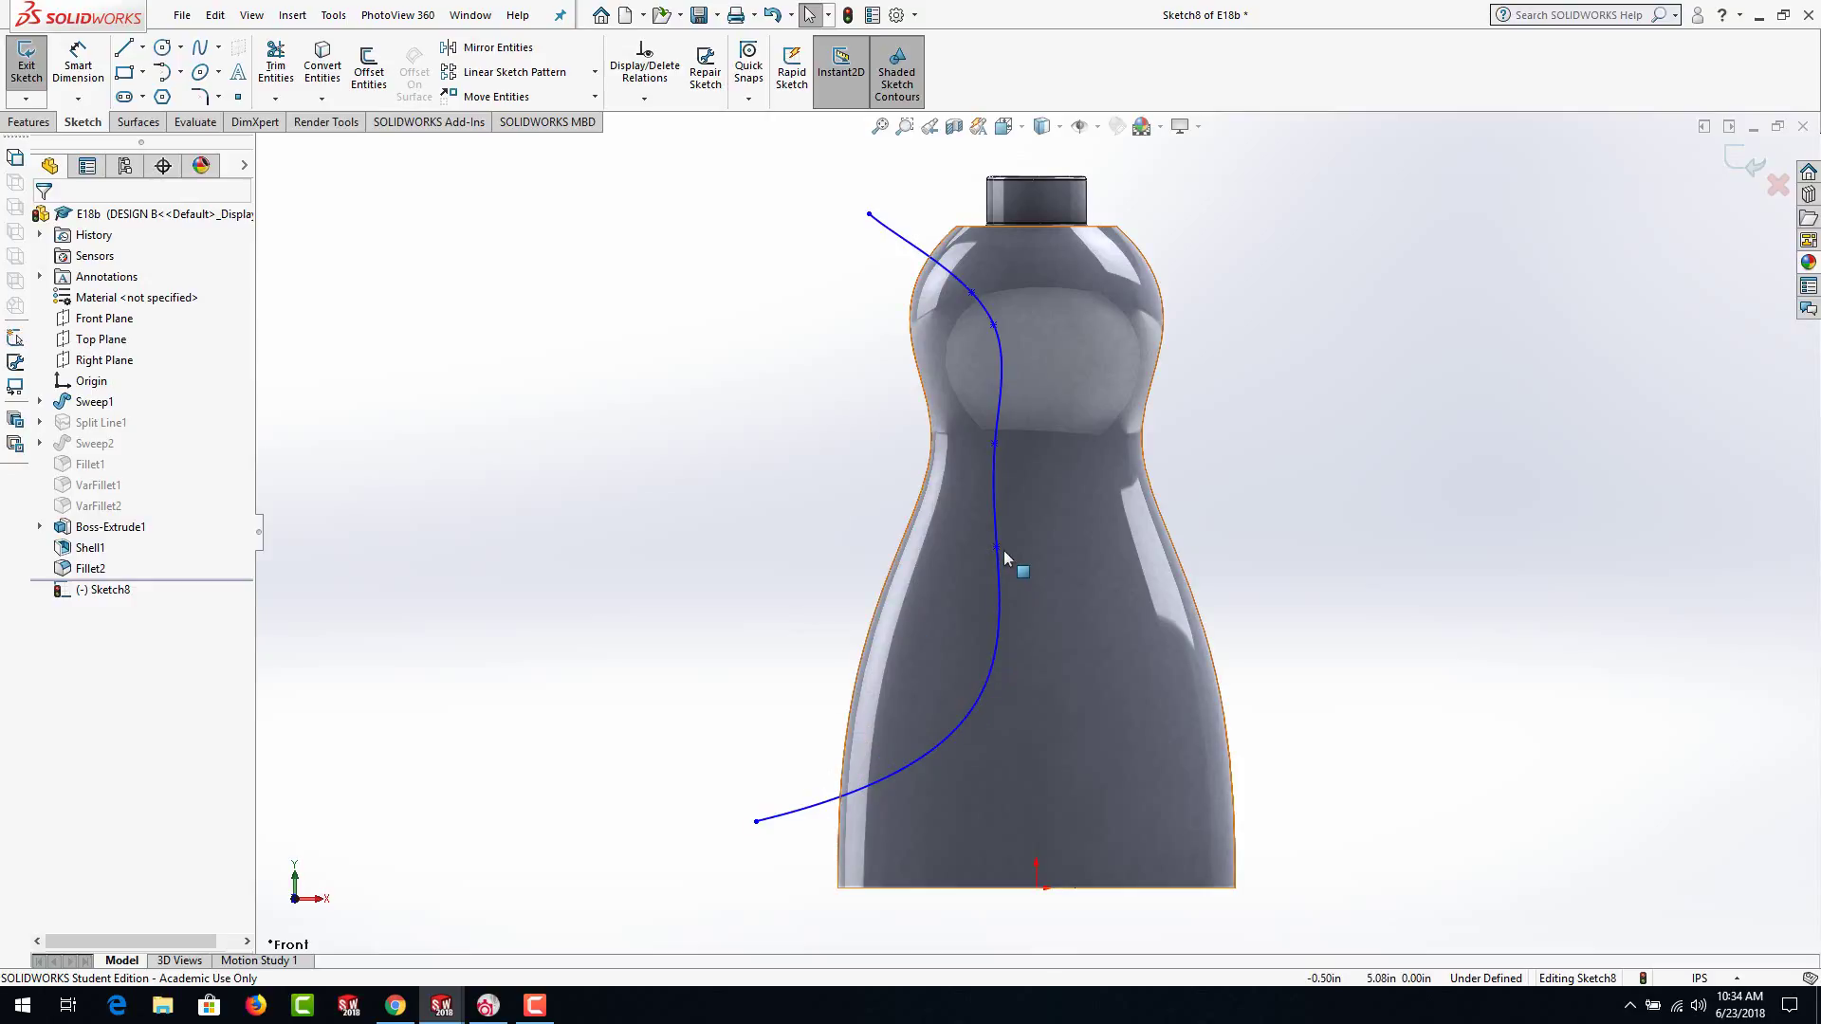
left_click_drag(999, 549, 980, 573)
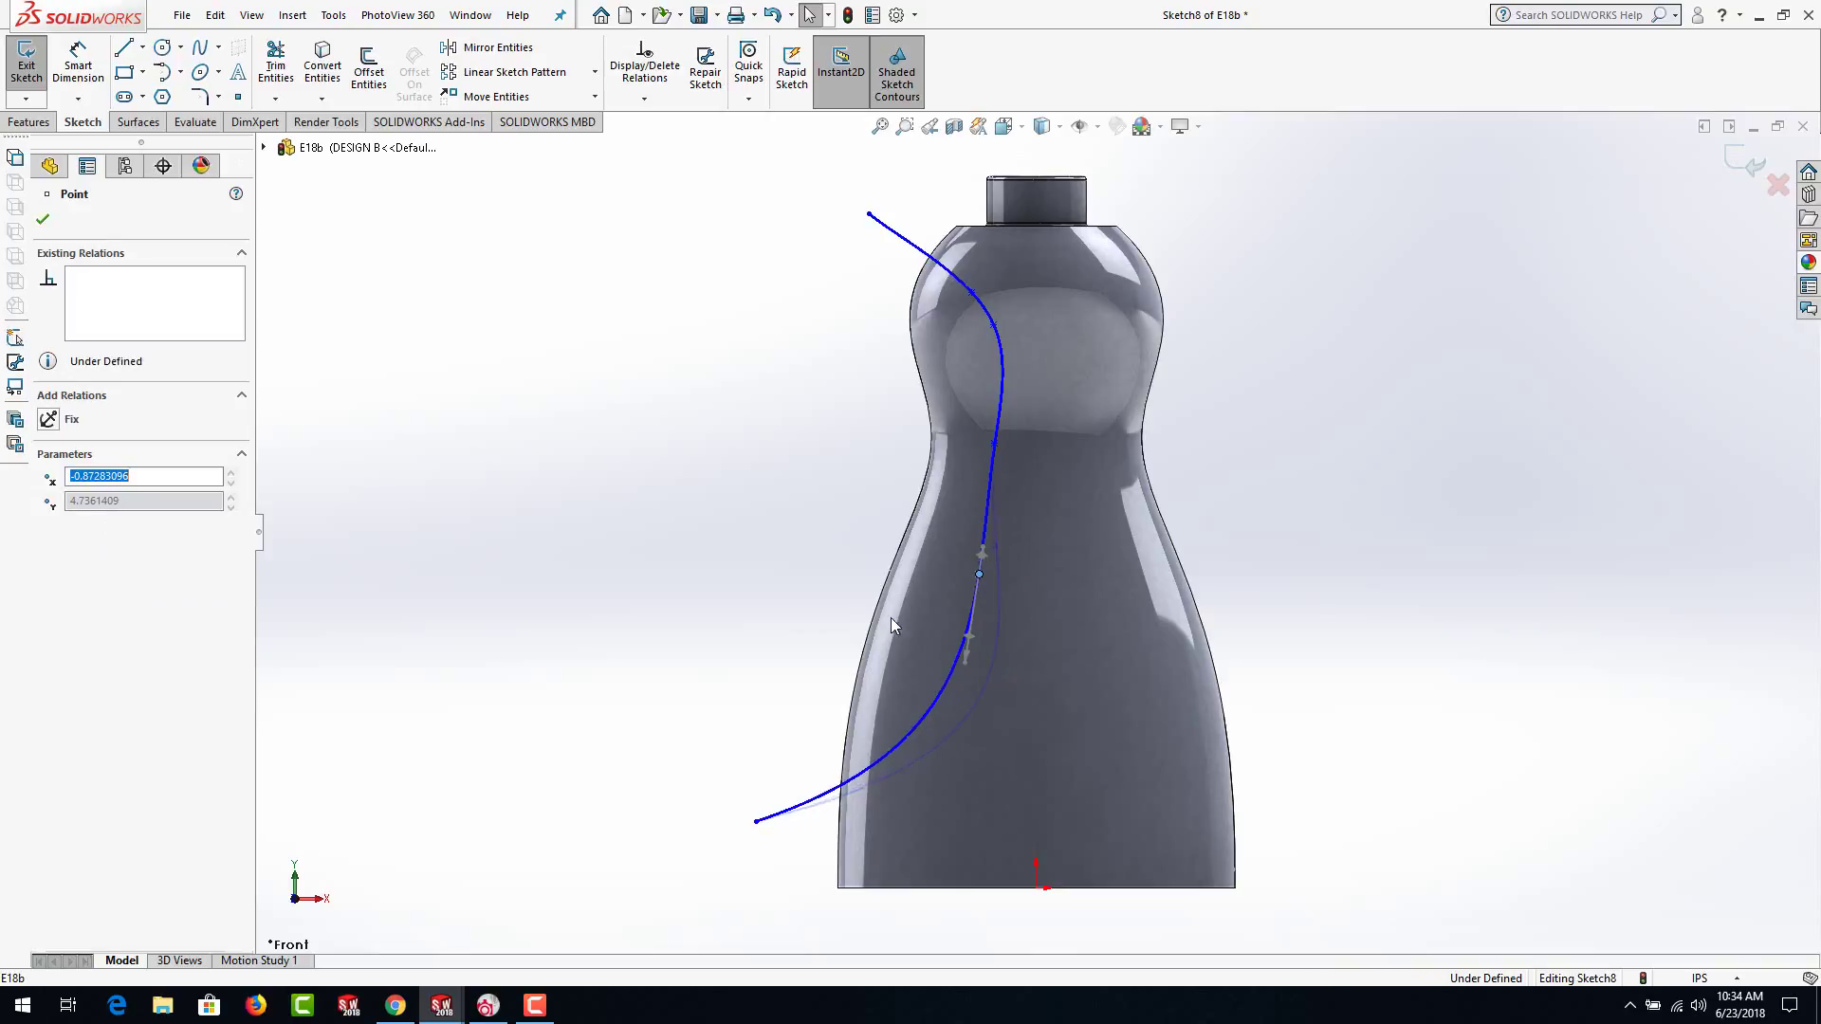
left_click(686, 614)
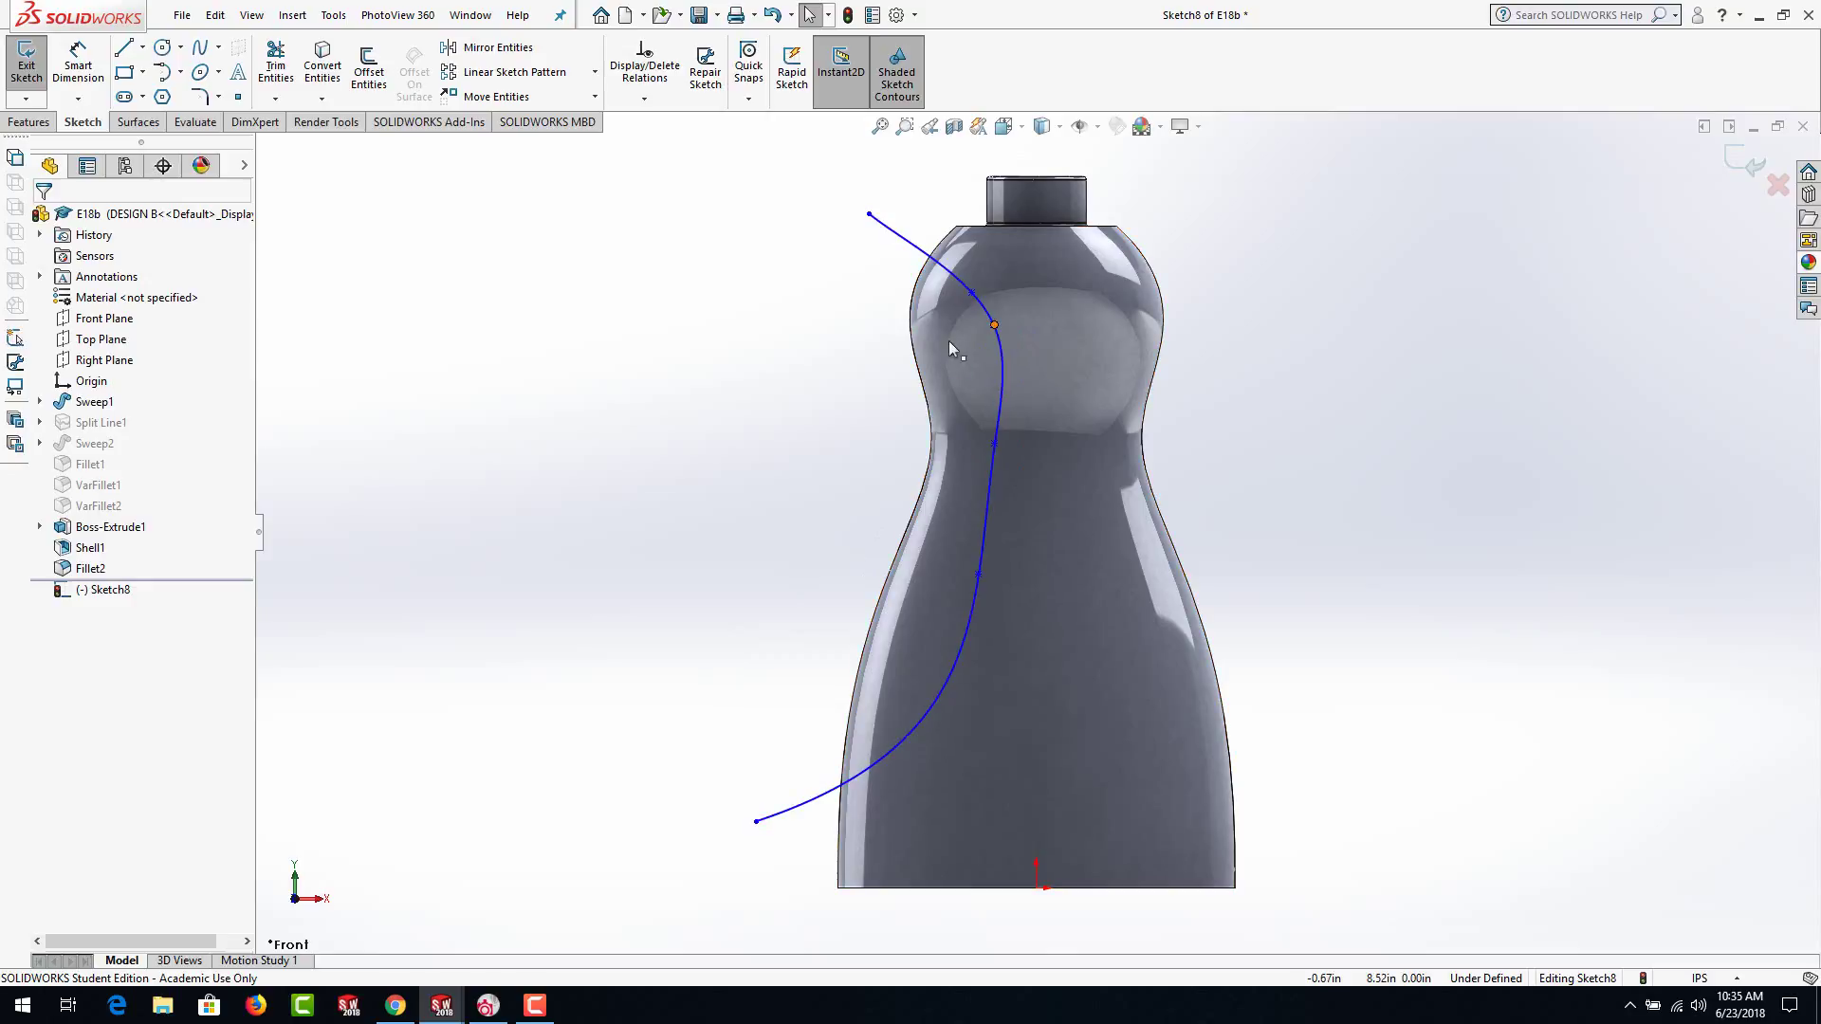
Create a projection split line from the current spline sketch on the bottle's main body face
left_click(293, 15)
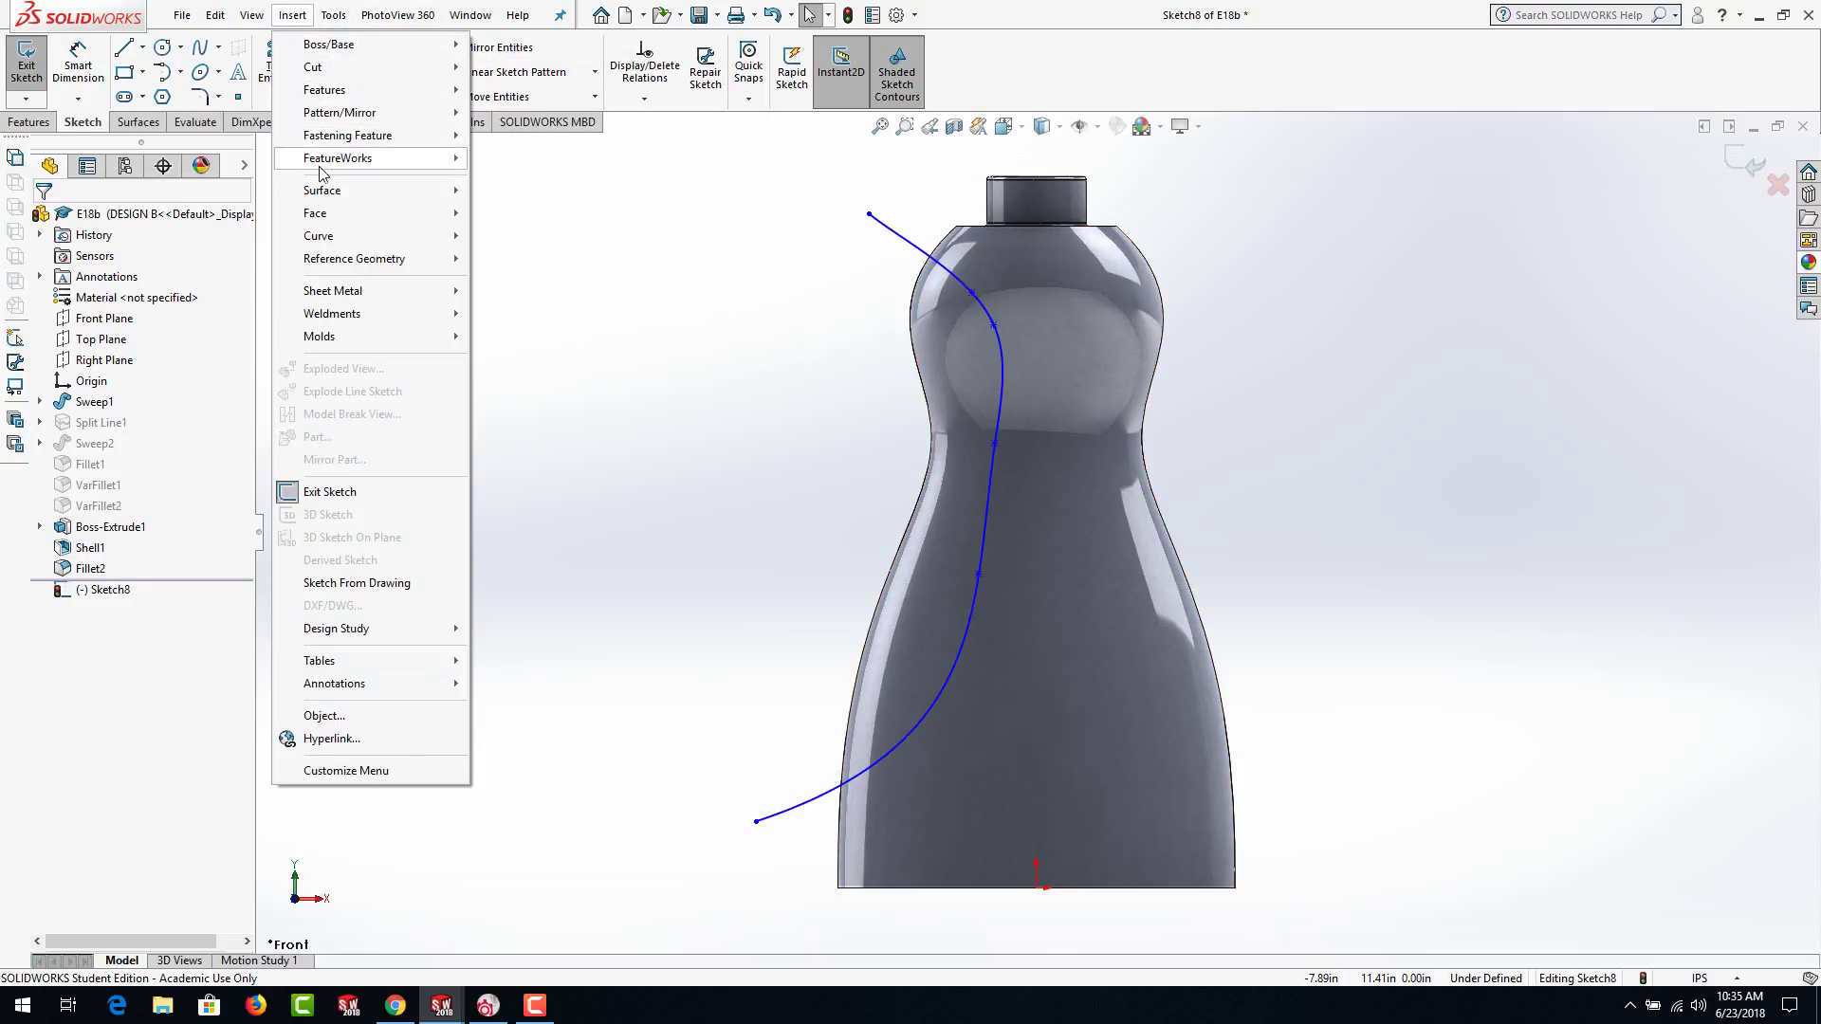
mouse_move(339, 238)
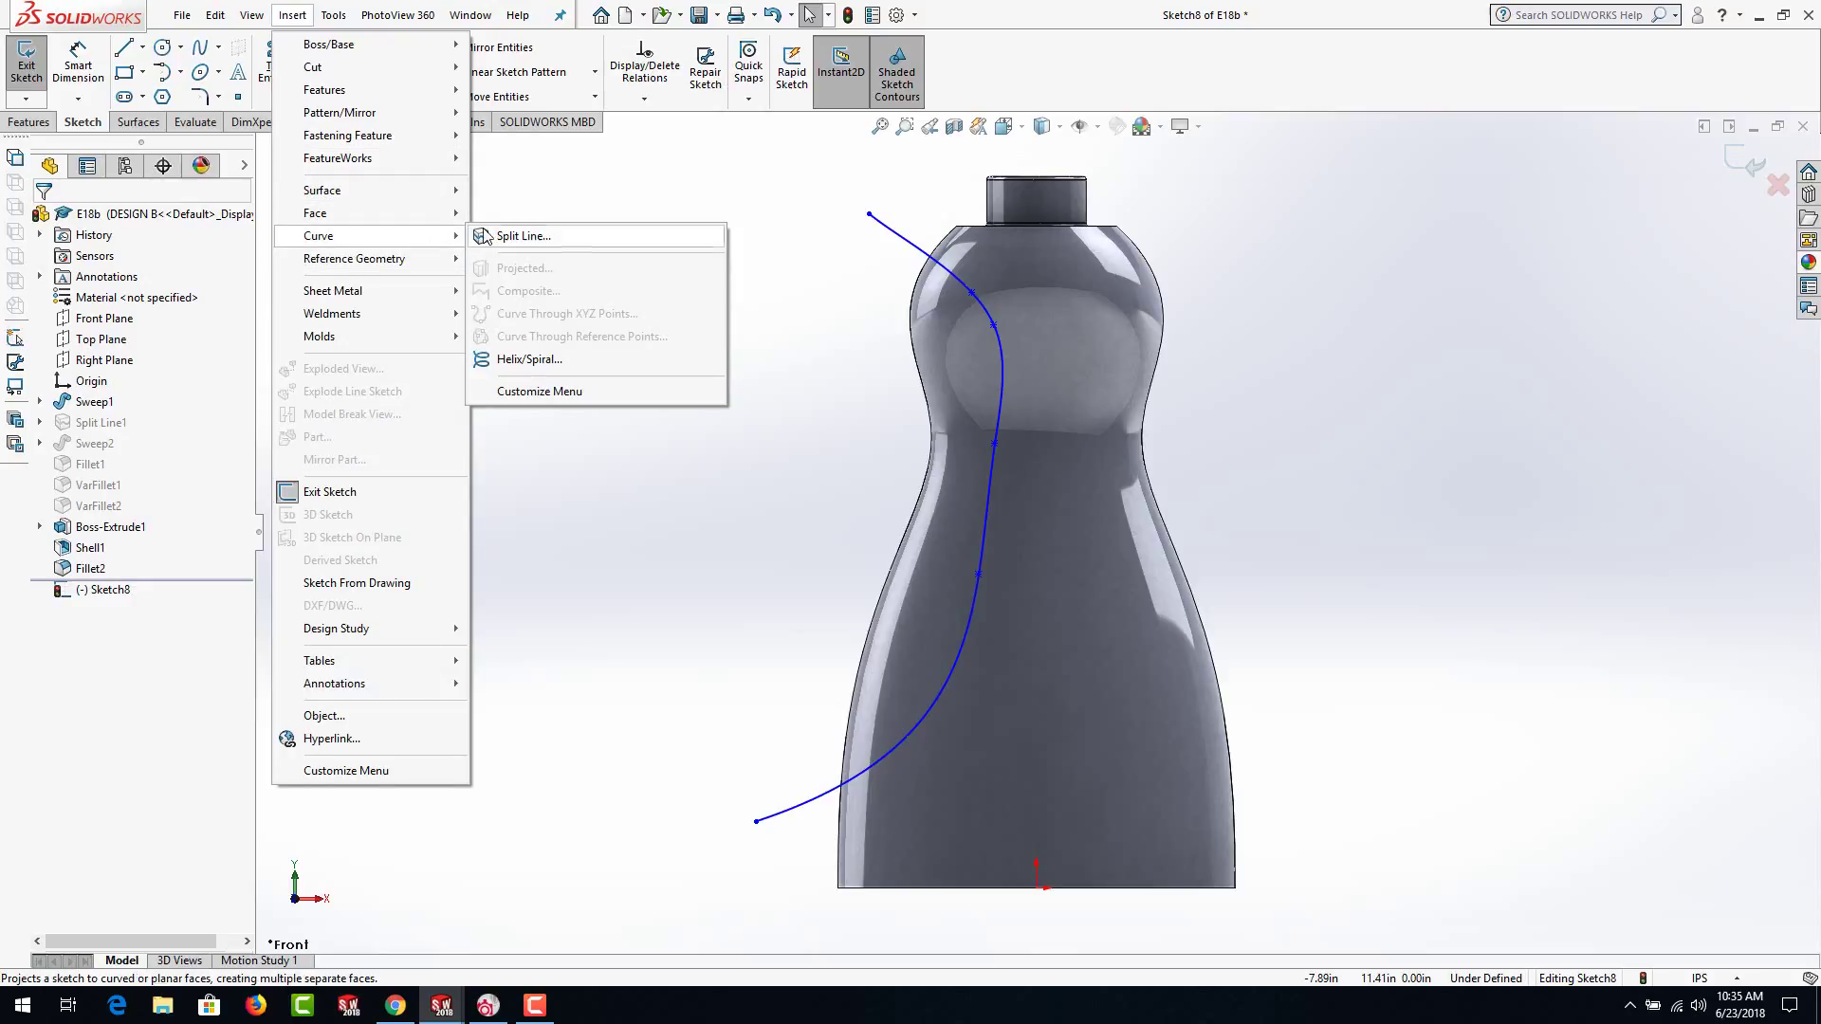
left_click(512, 236)
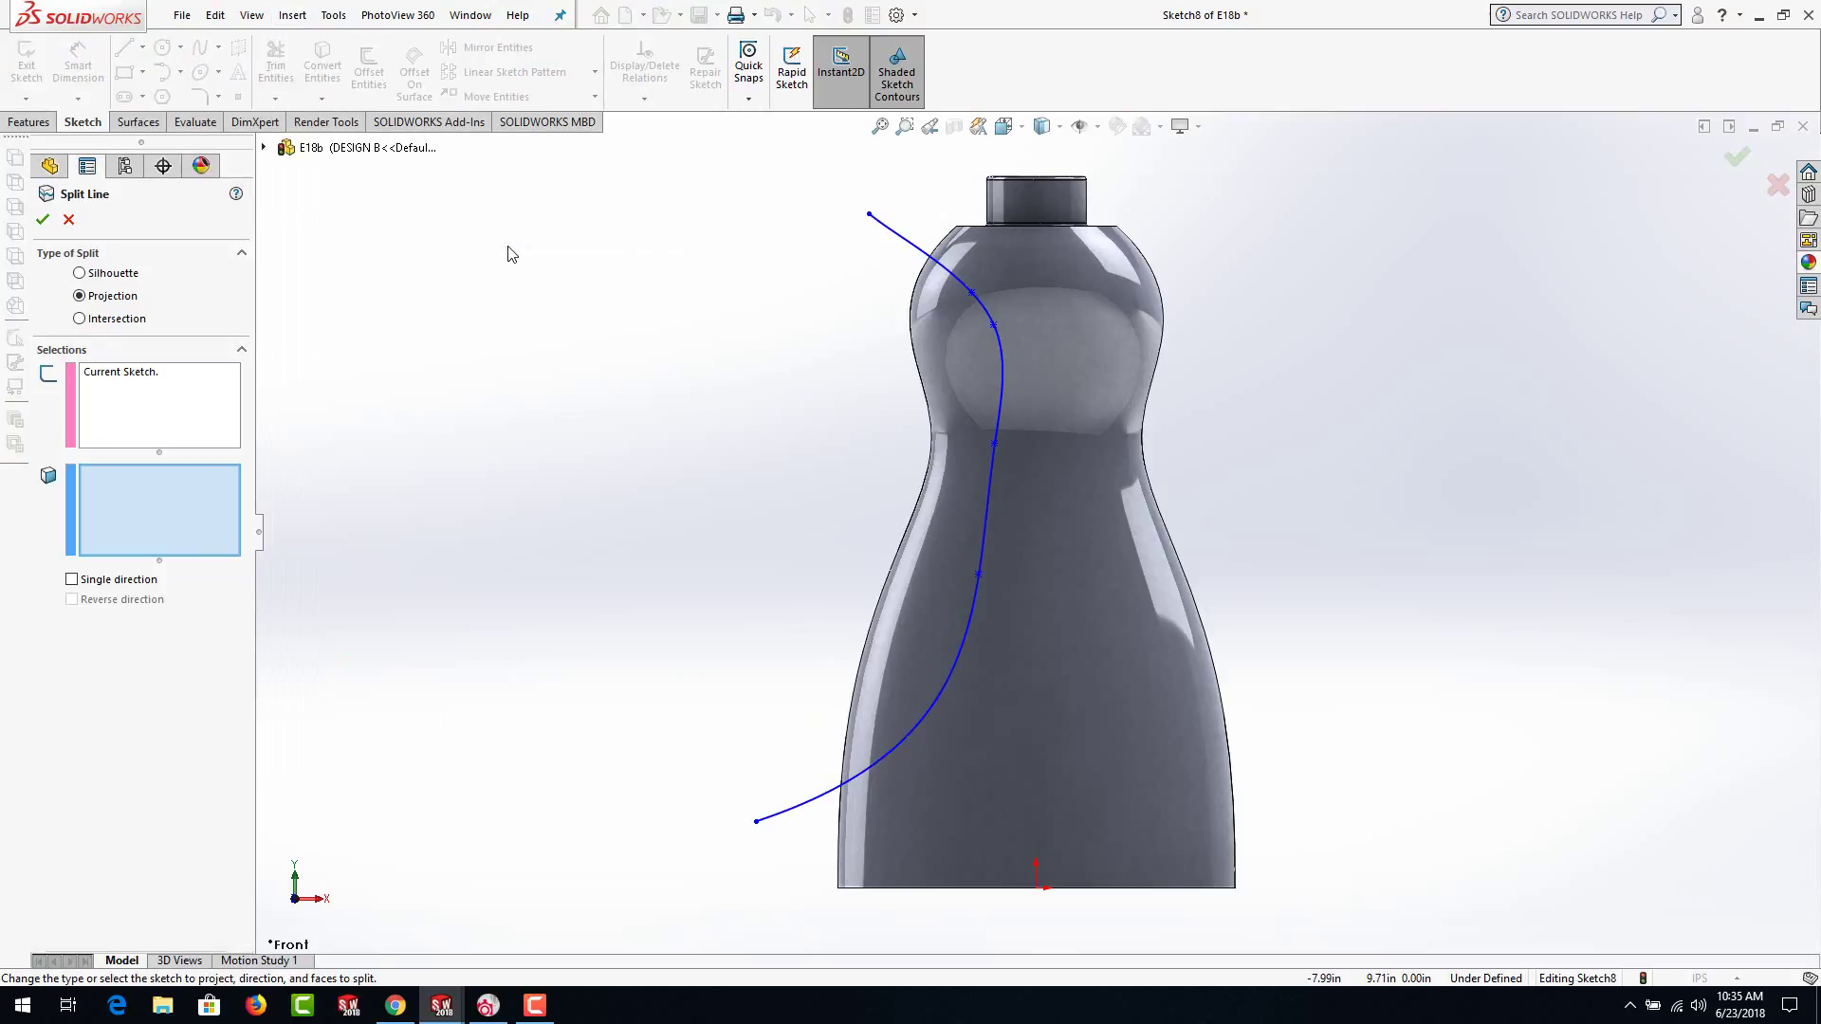
left_click(1056, 657)
right_click(1054, 652)
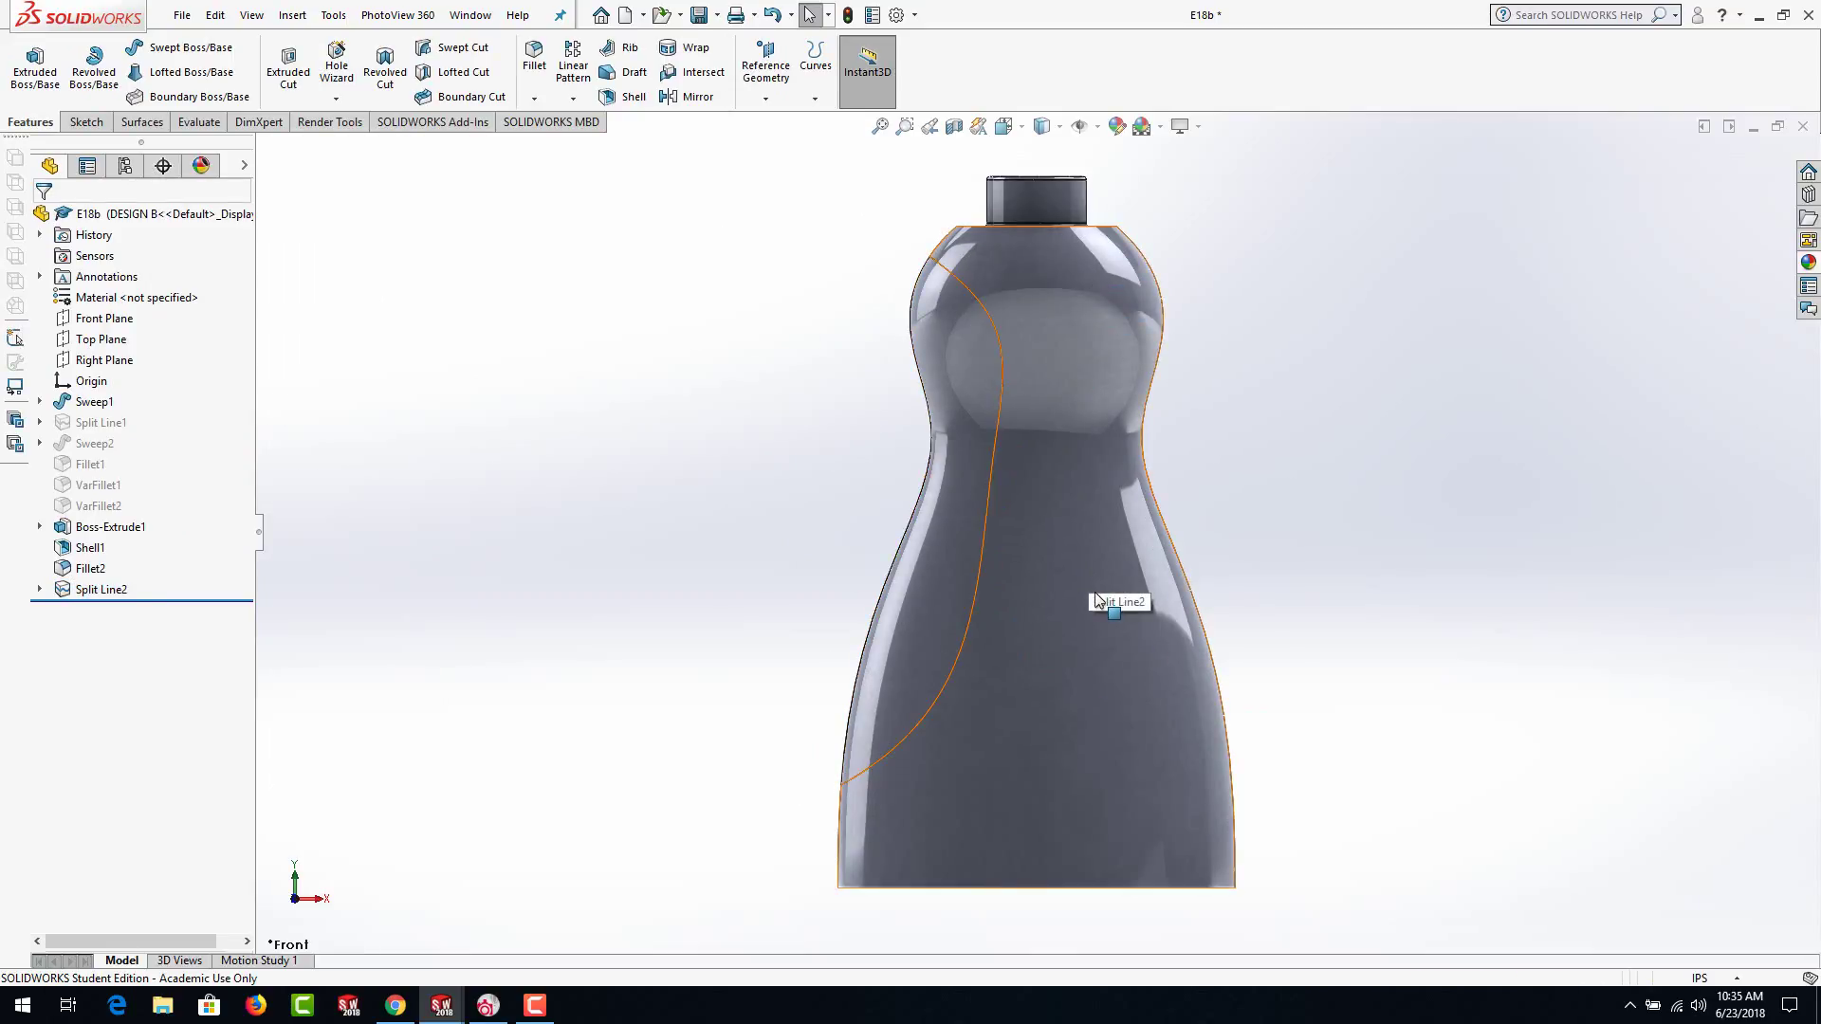
Sketch a closed four-sided profile with sides up to about 0.4 in on the Front Plane, around the split line's upper end at the bottle's shoulder
left_click(85, 321)
left_click(118, 290)
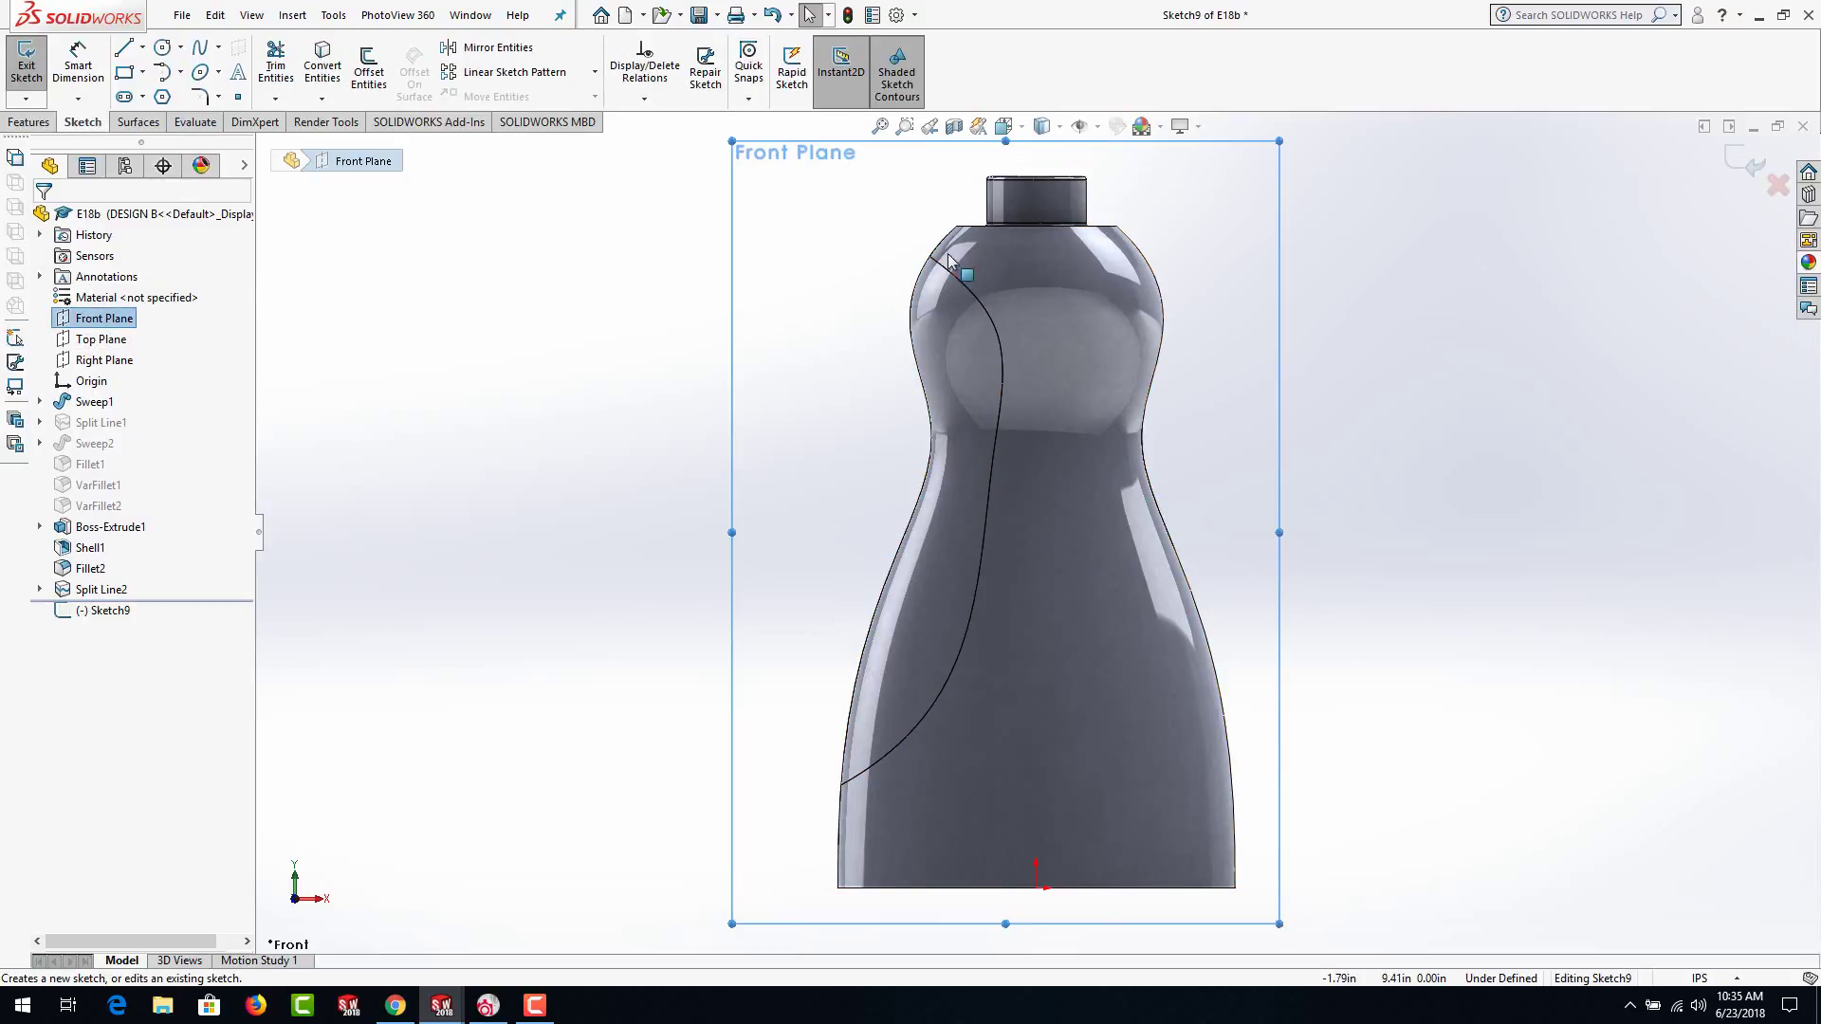
scroll(902, 309, "down", 5)
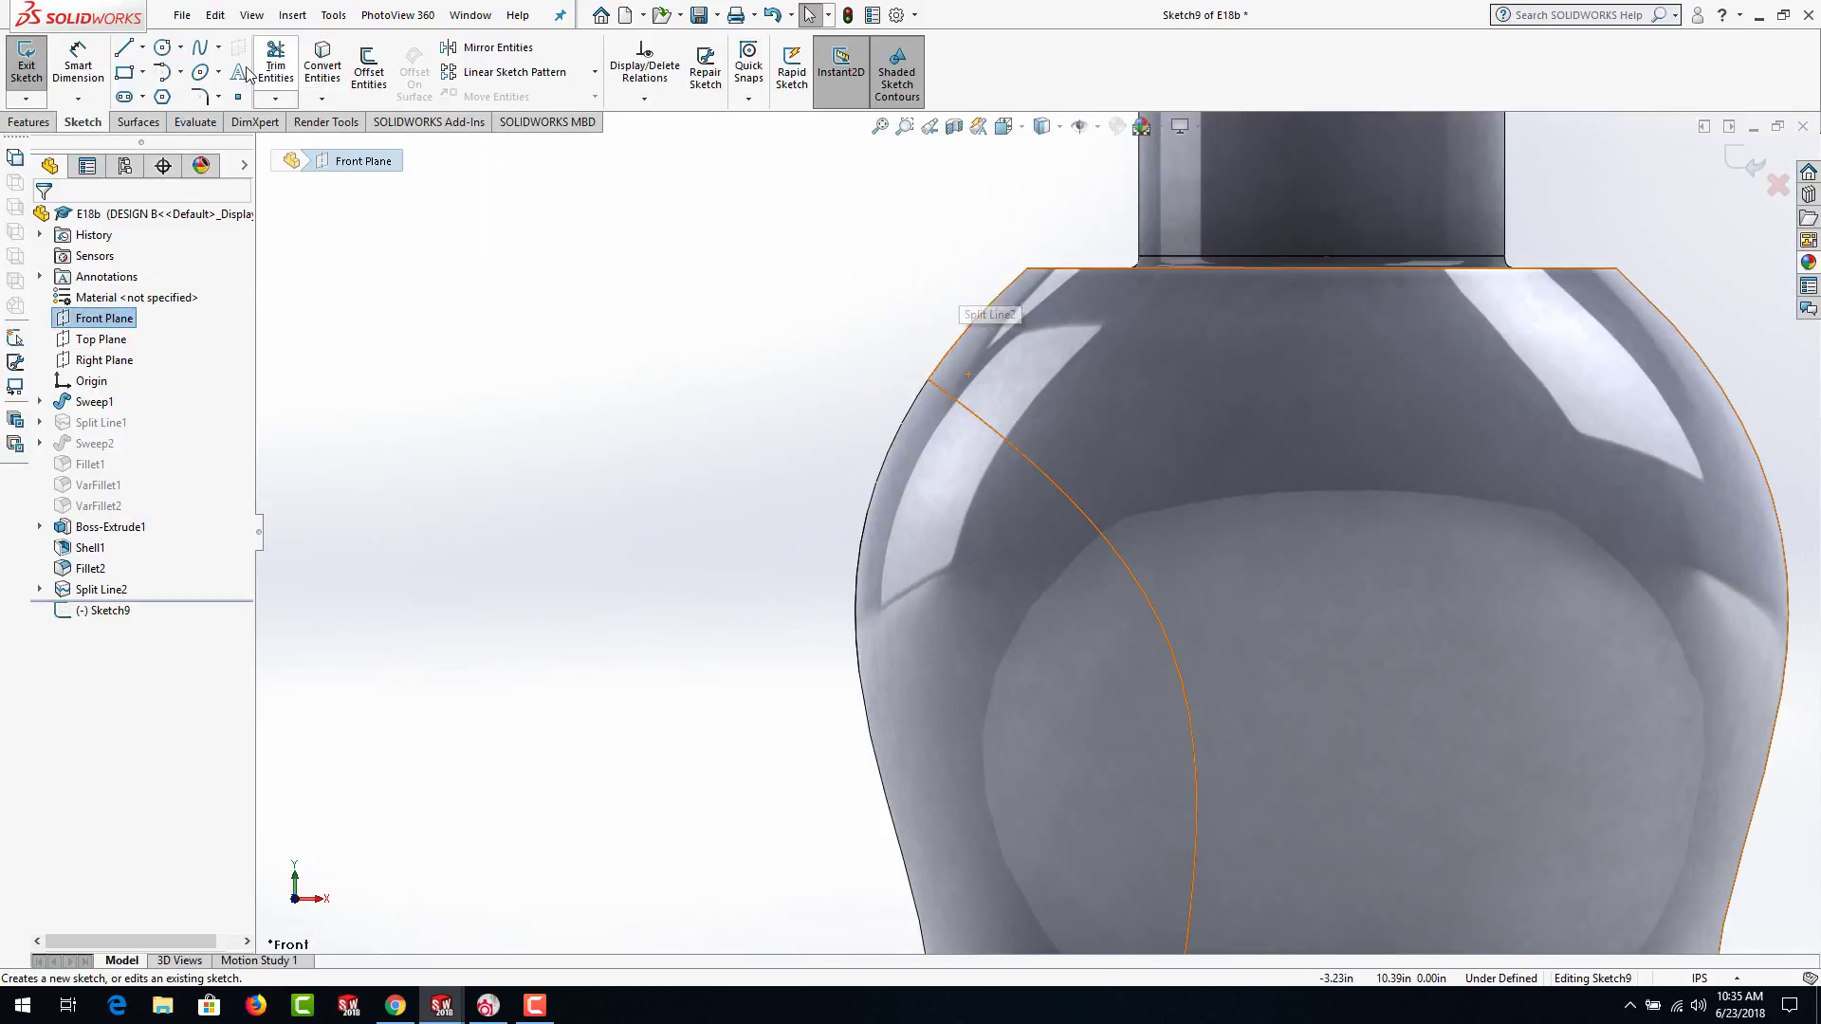
left_click(141, 50)
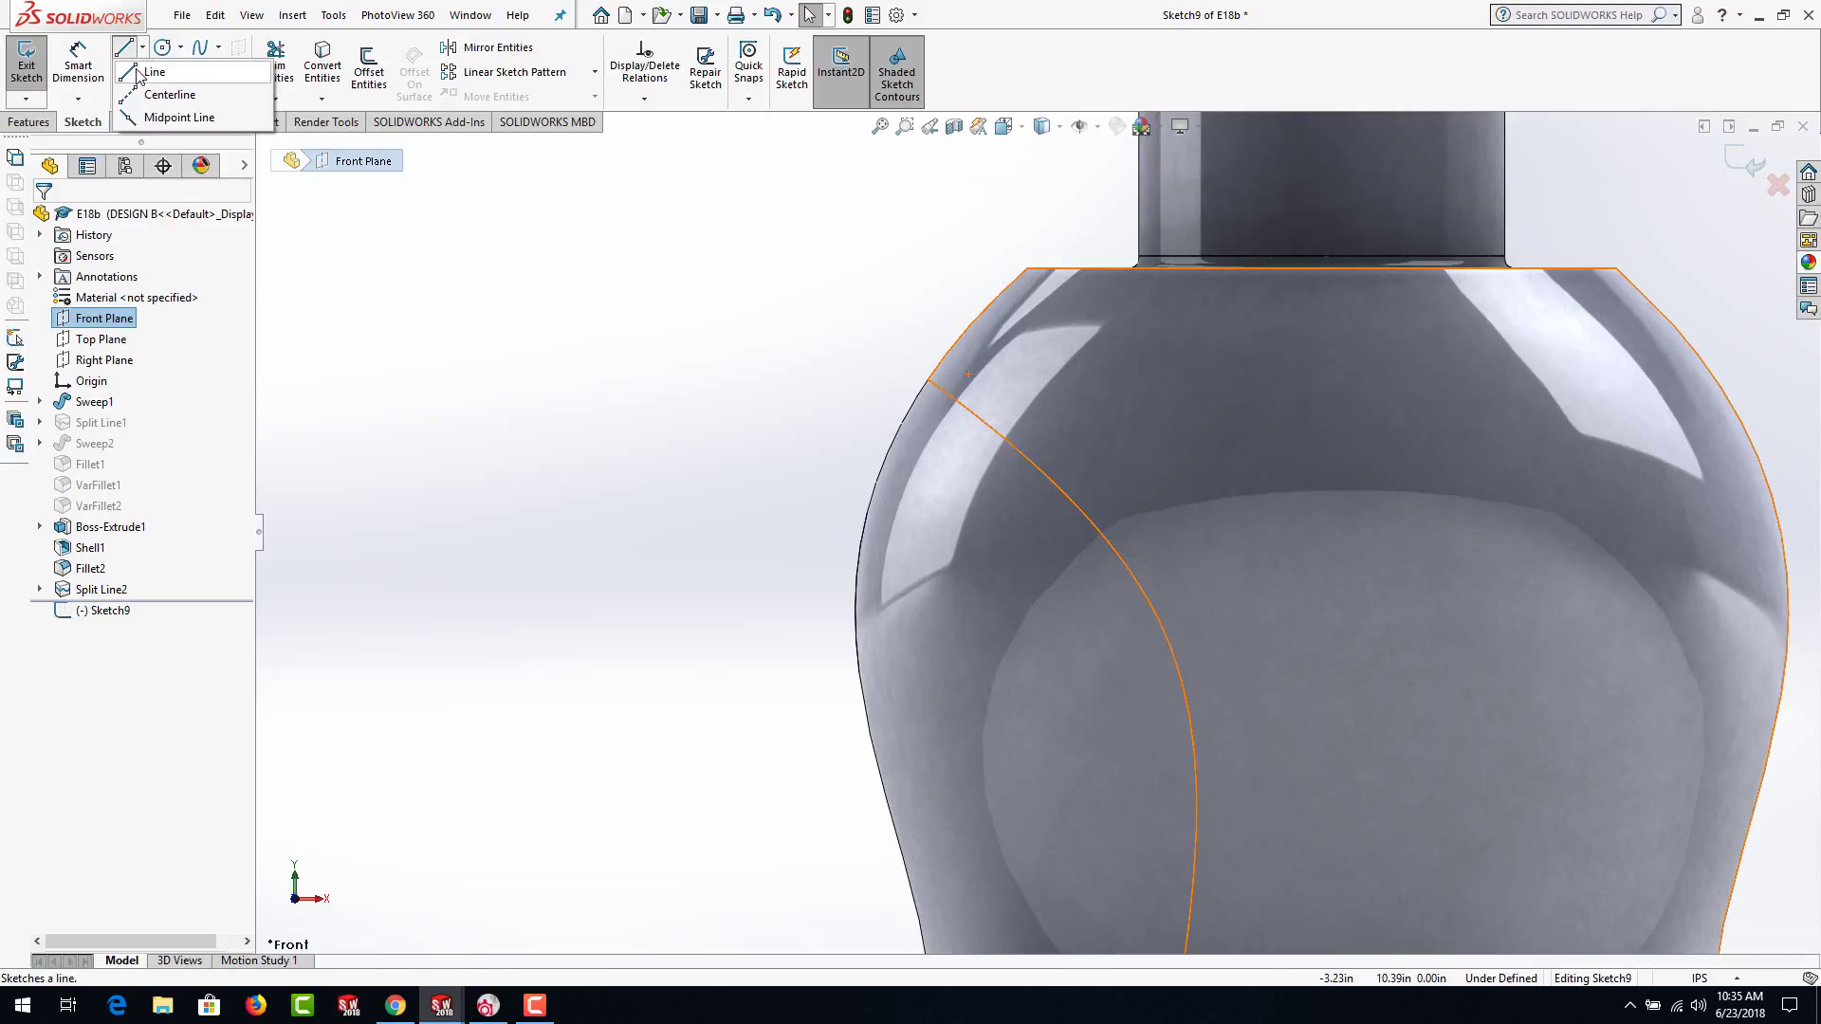
left_click(156, 63)
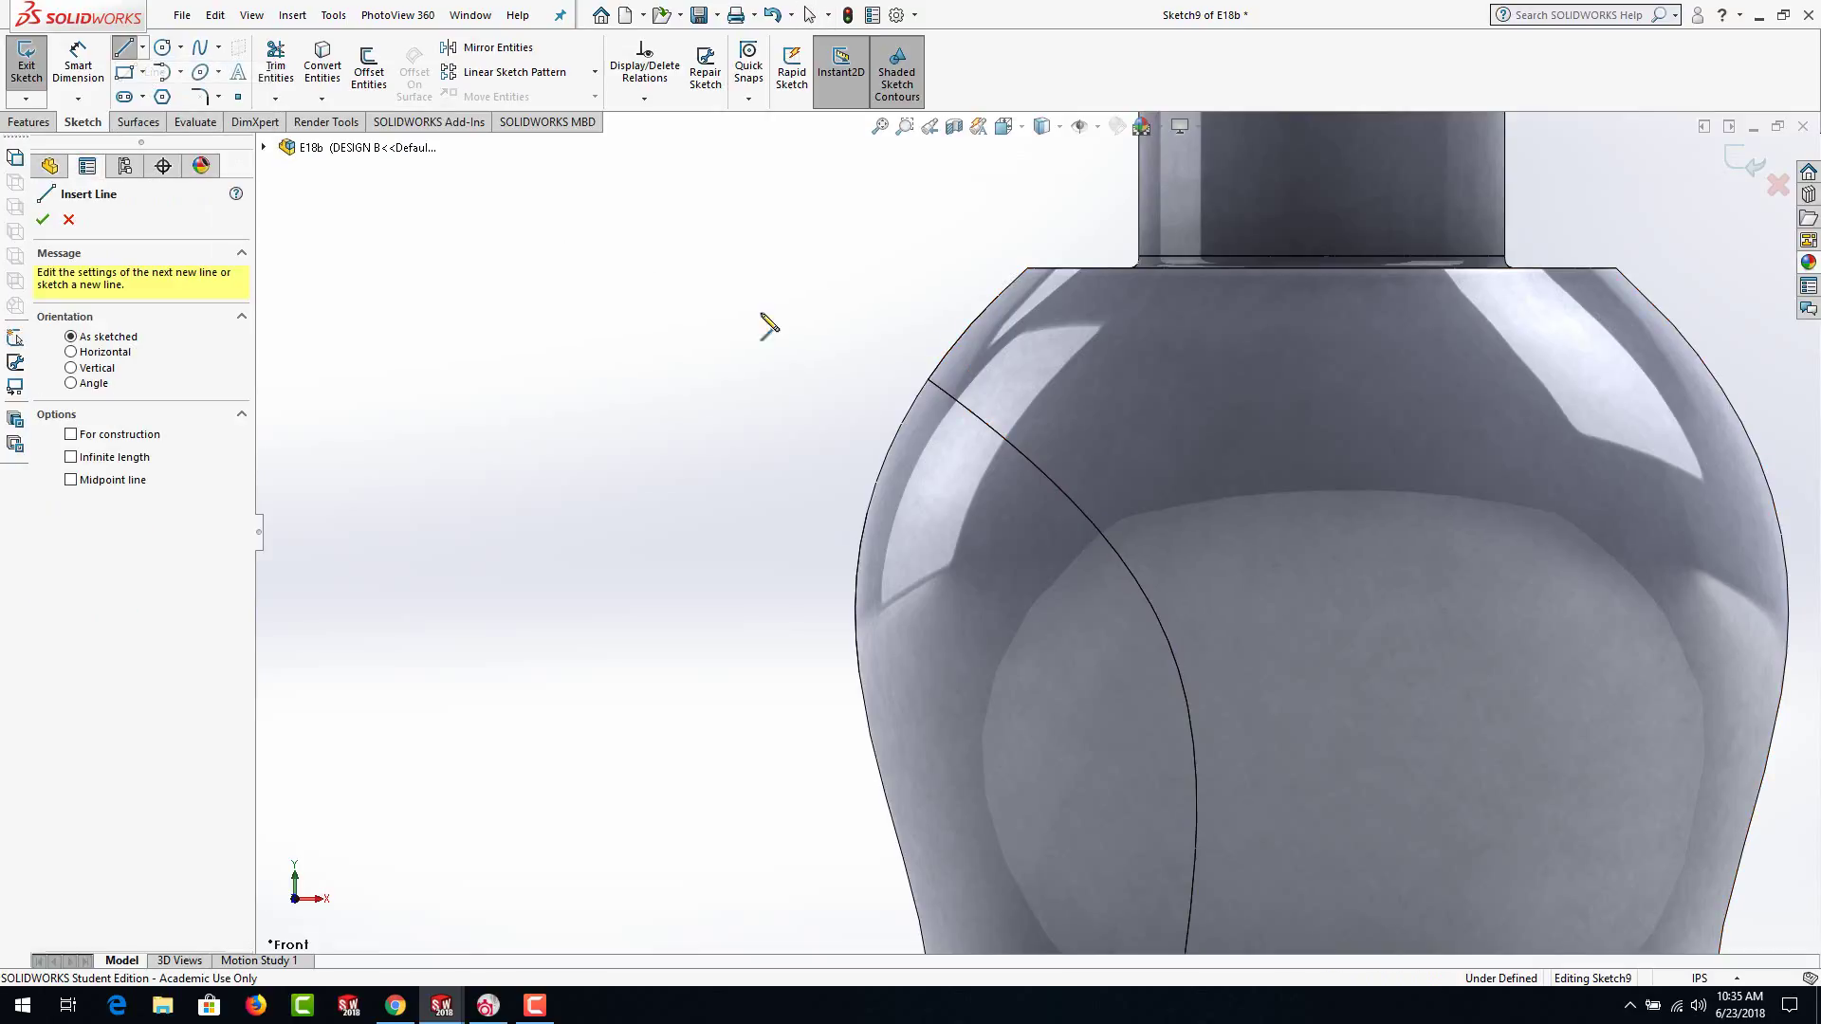
left_click(982, 351)
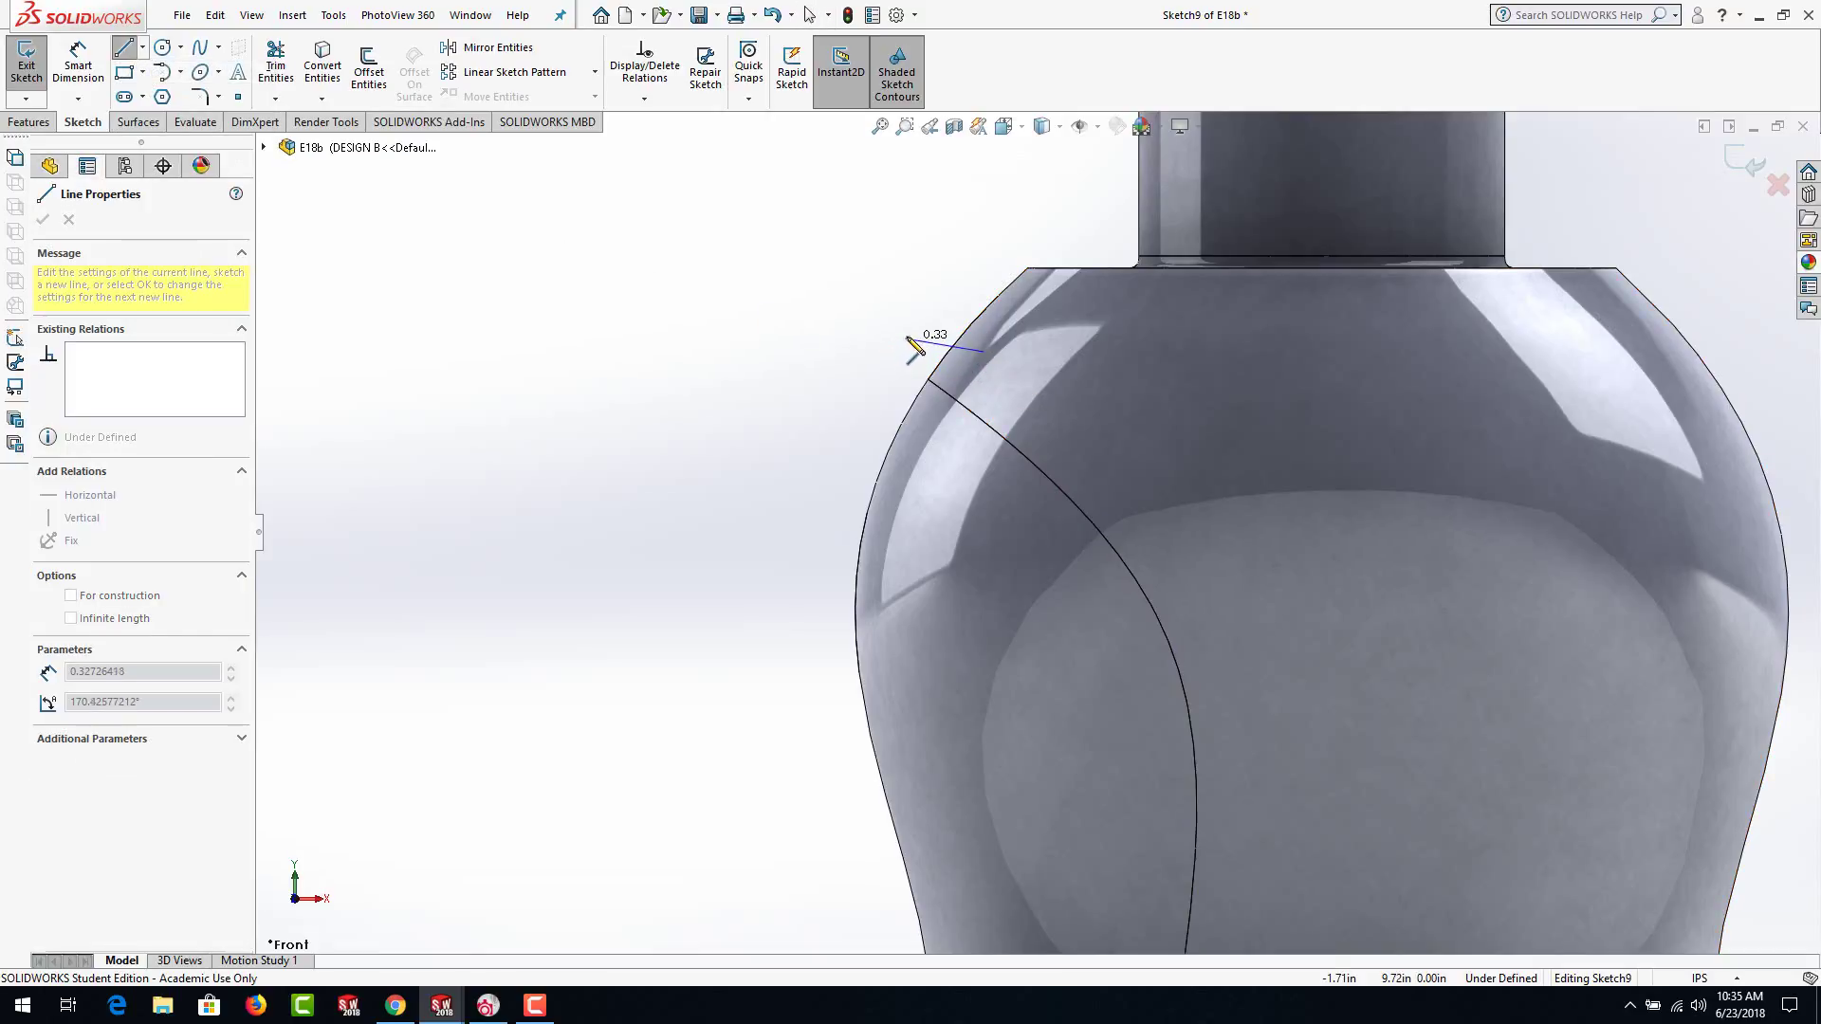
left_click(907, 336)
left_click(887, 372)
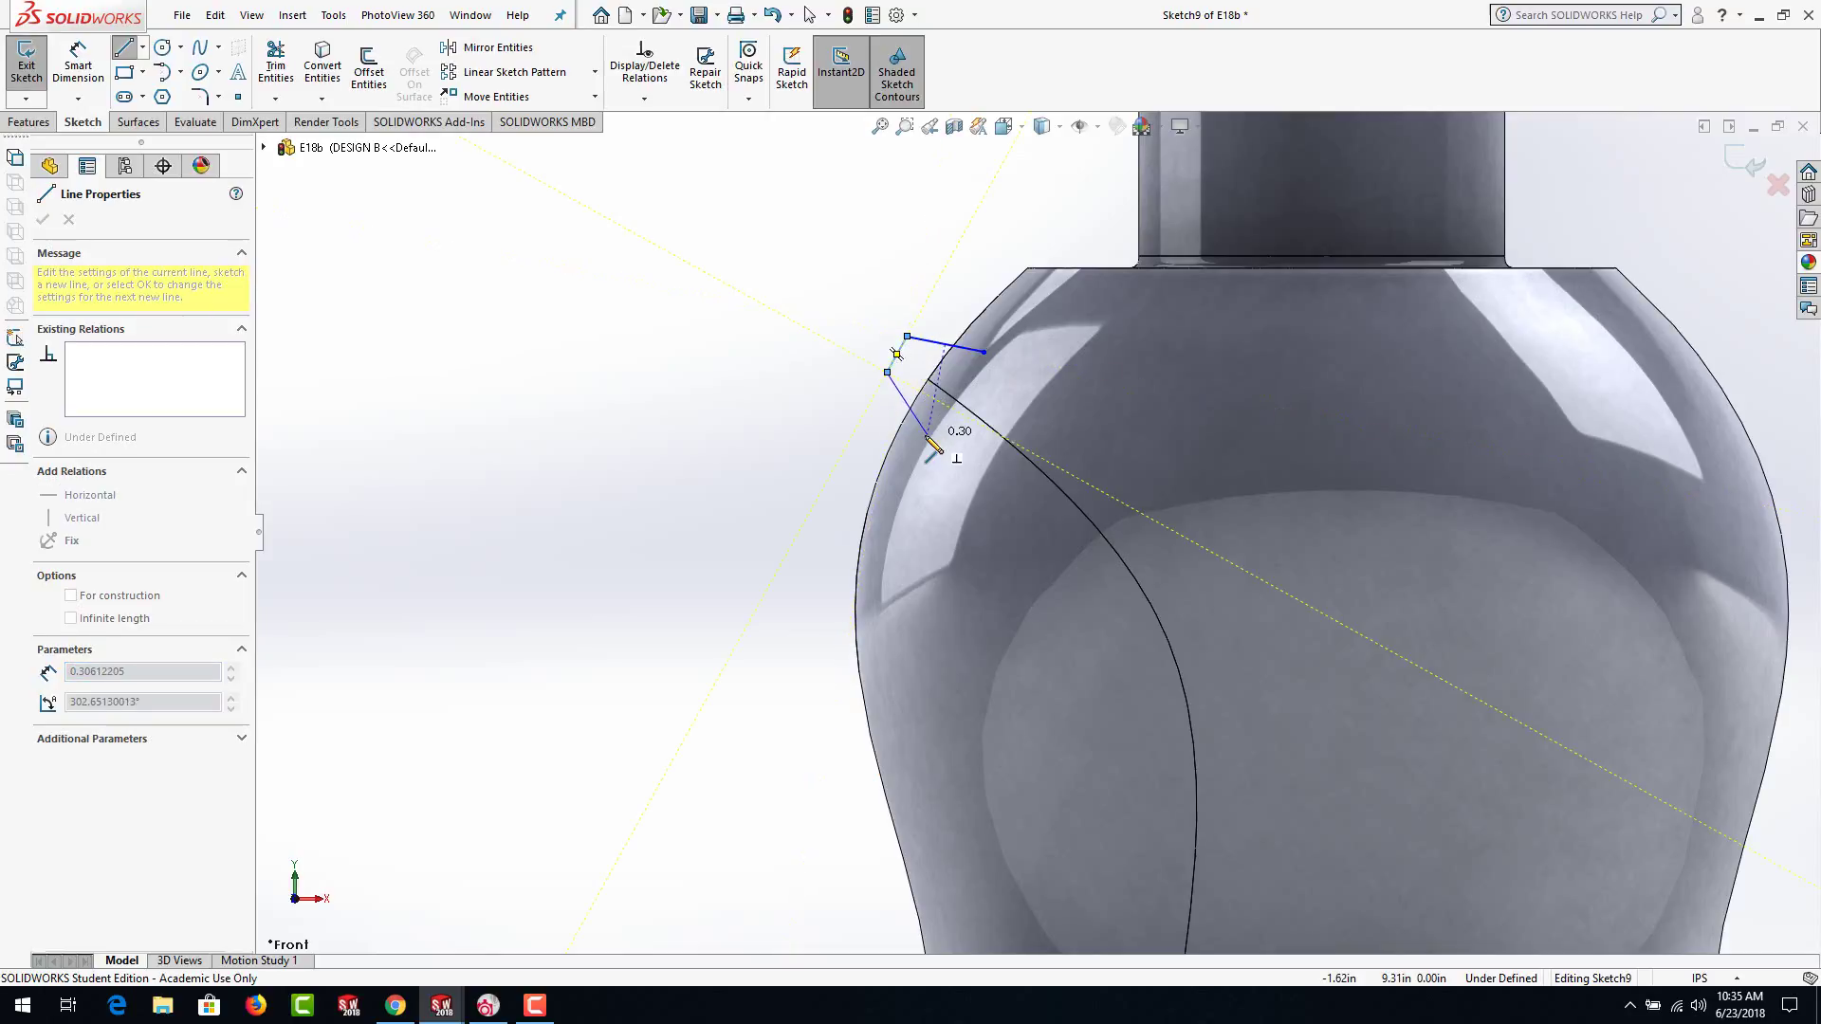
left_click(928, 432)
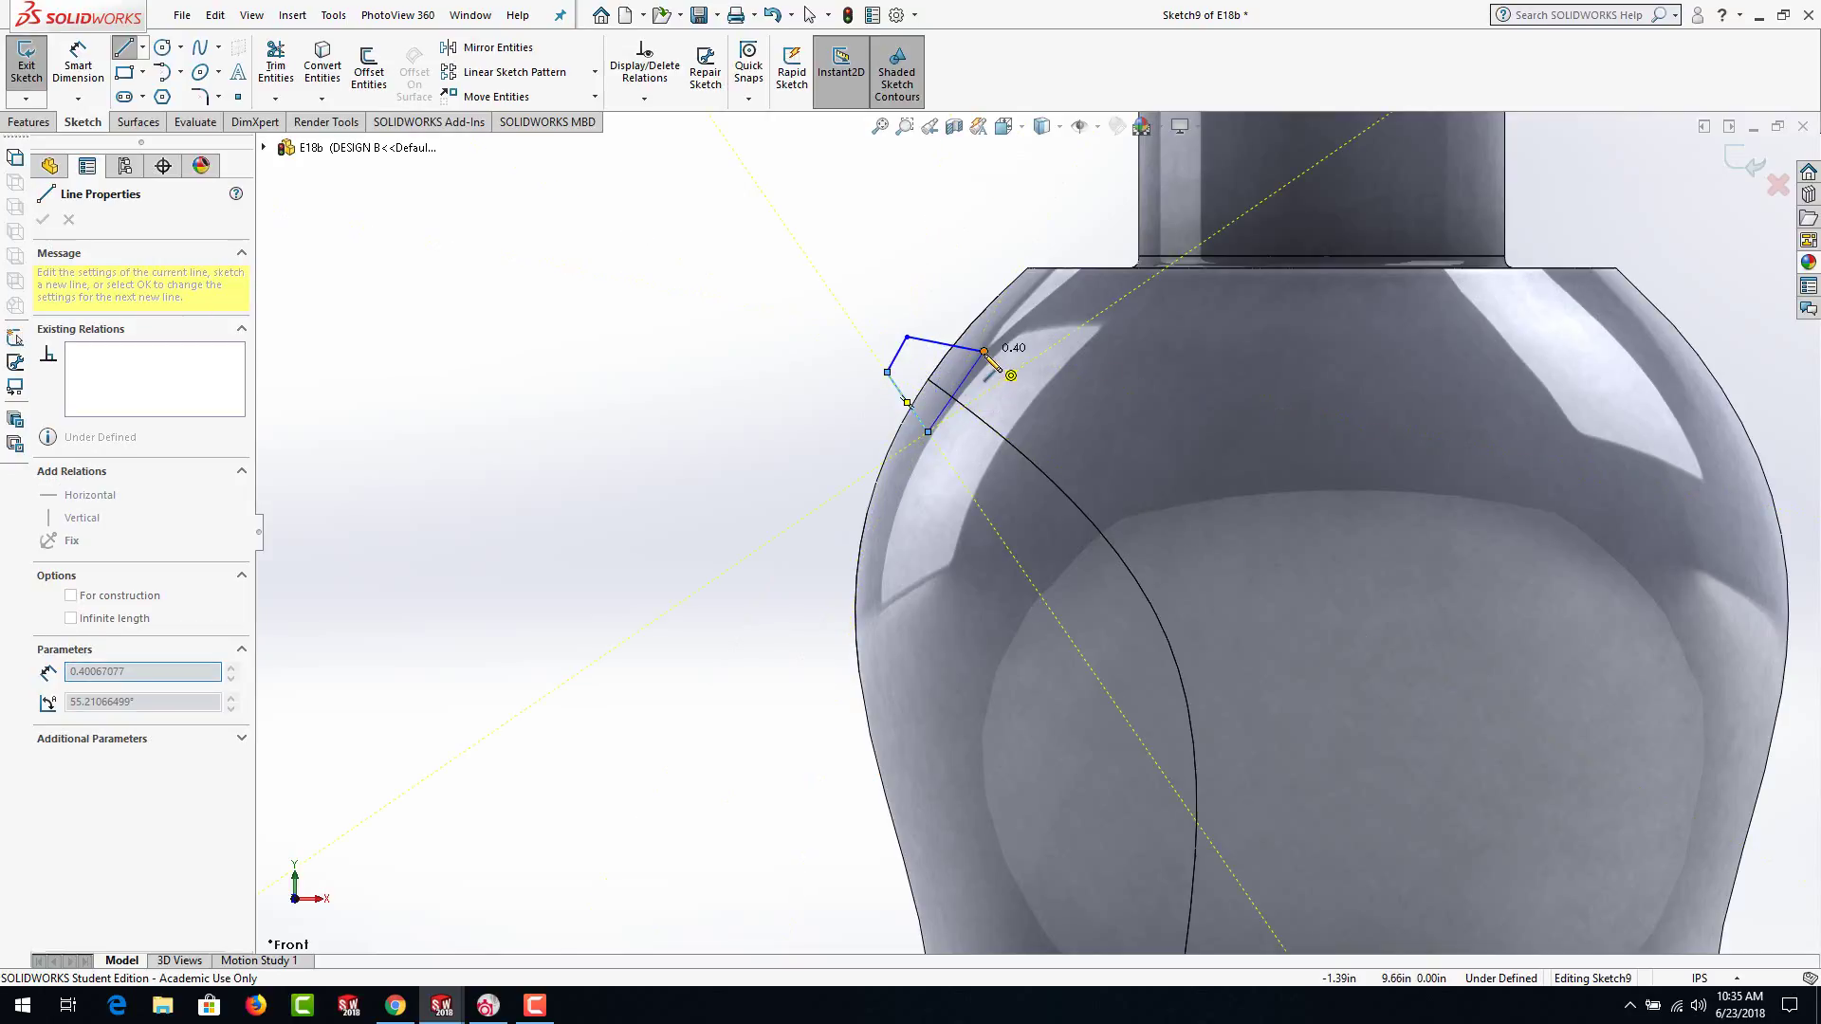
left_click(983, 351)
key("Escape")
key("Escape")
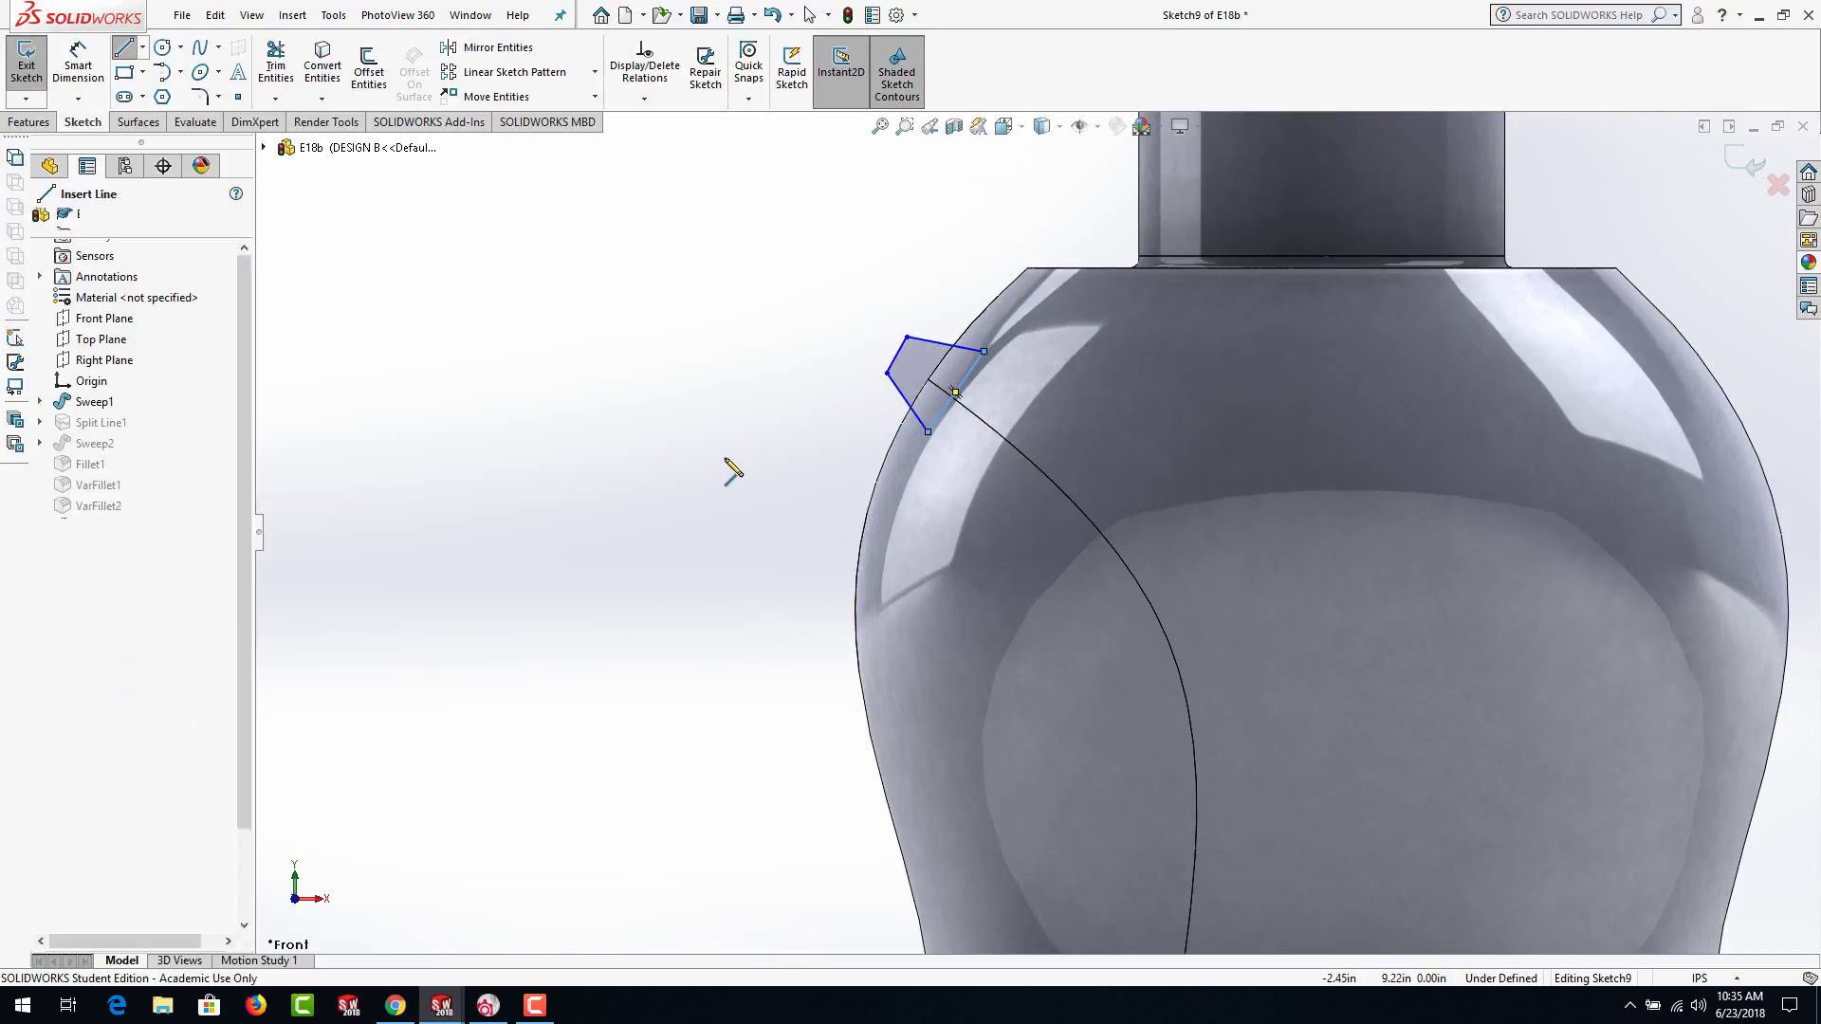
scroll(725, 492, "up", 5)
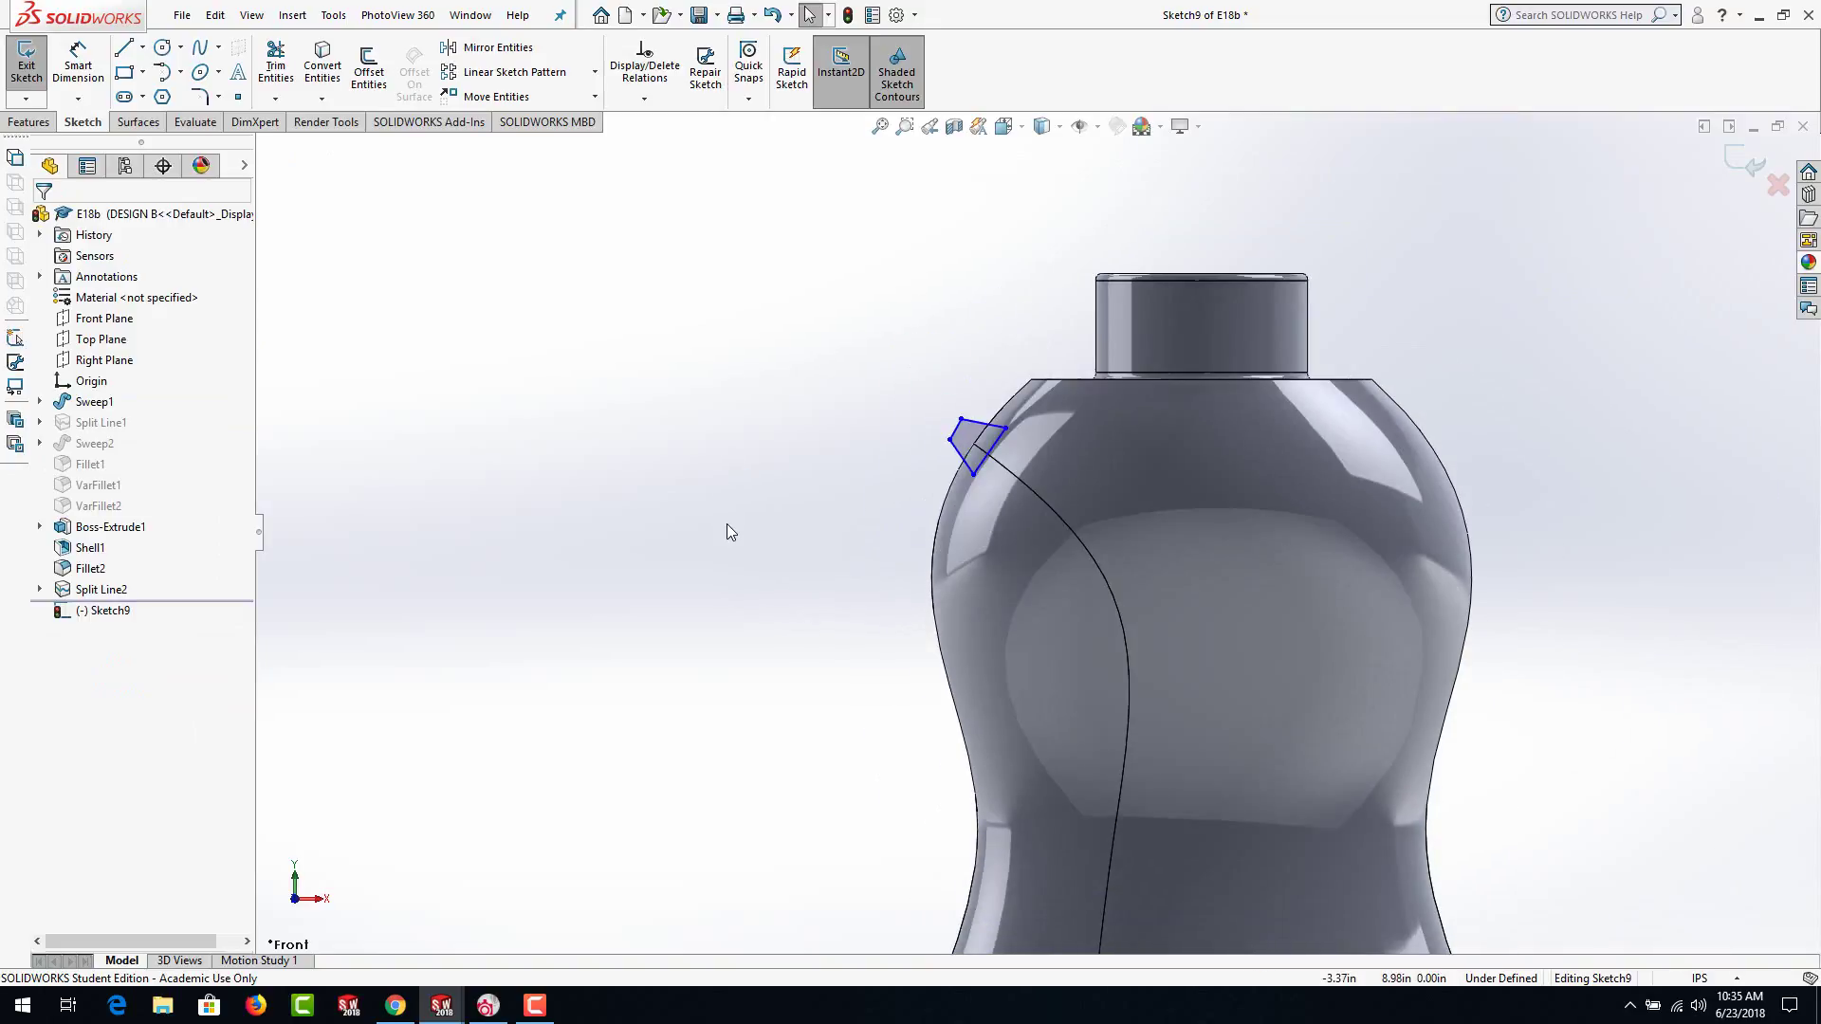
scroll(1024, 664, "down", 3)
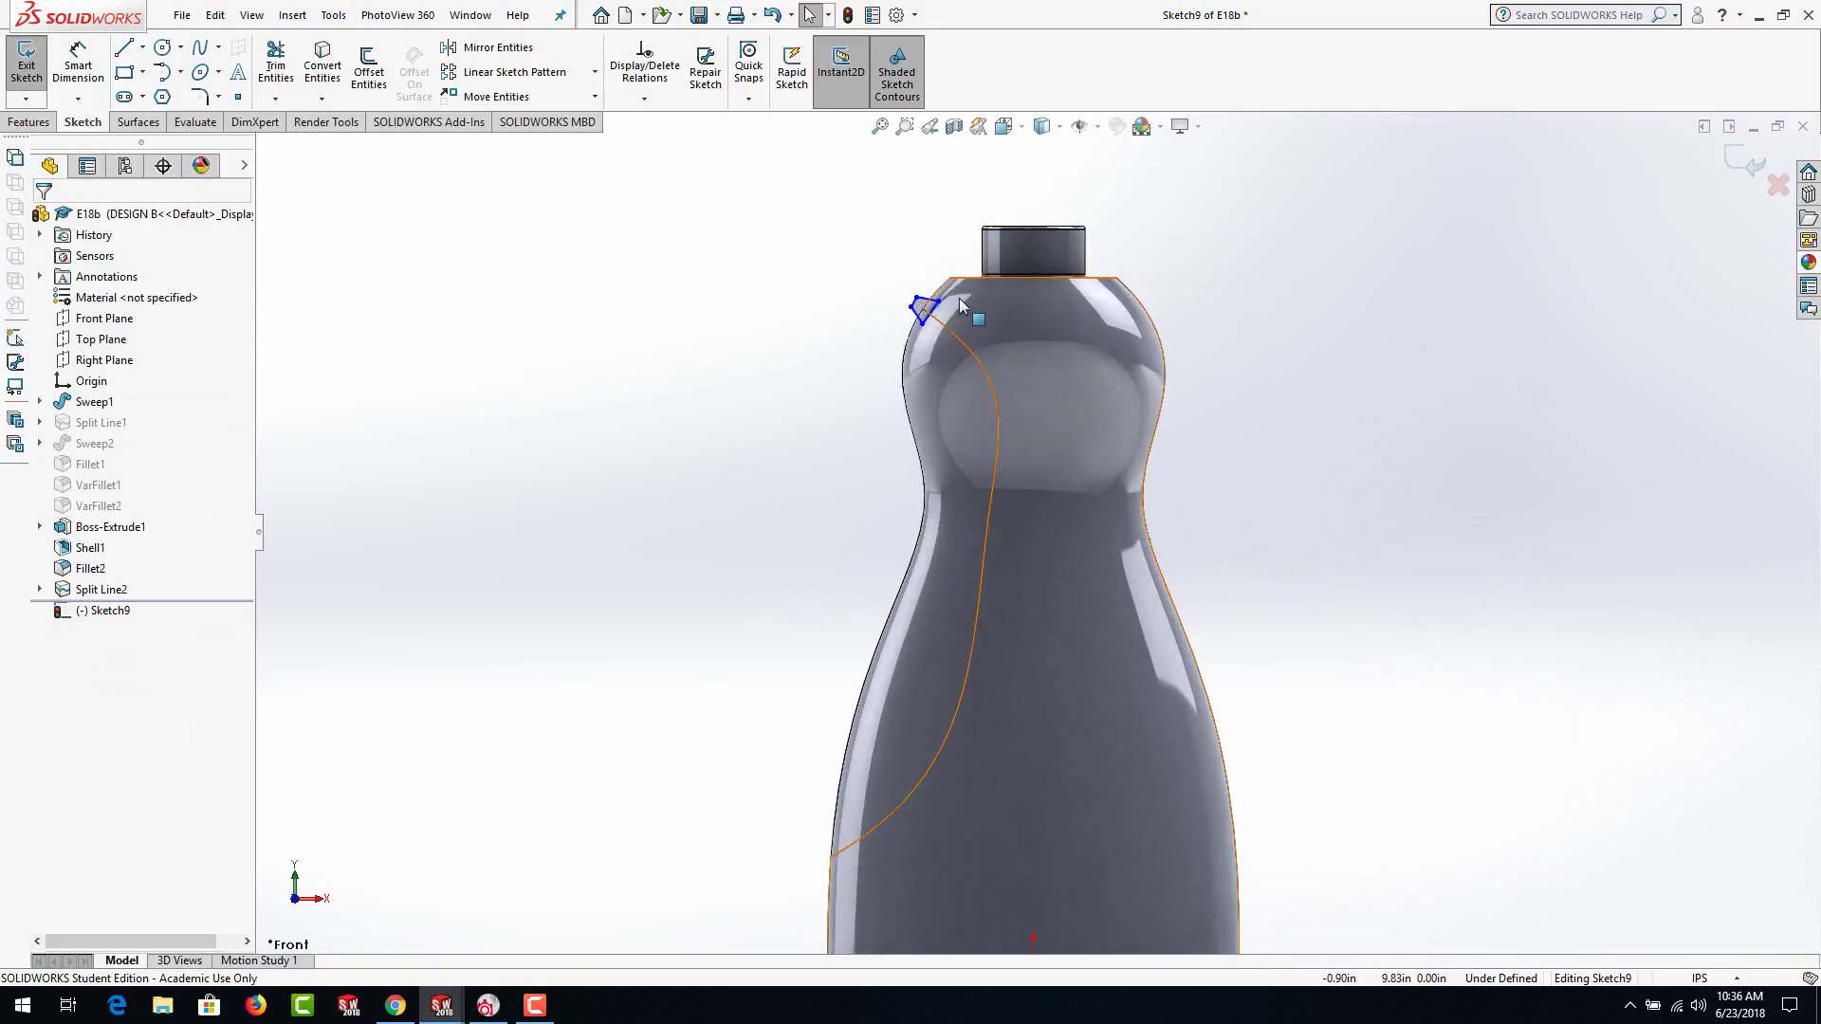
left_click(289, 15)
left_click(333, 15)
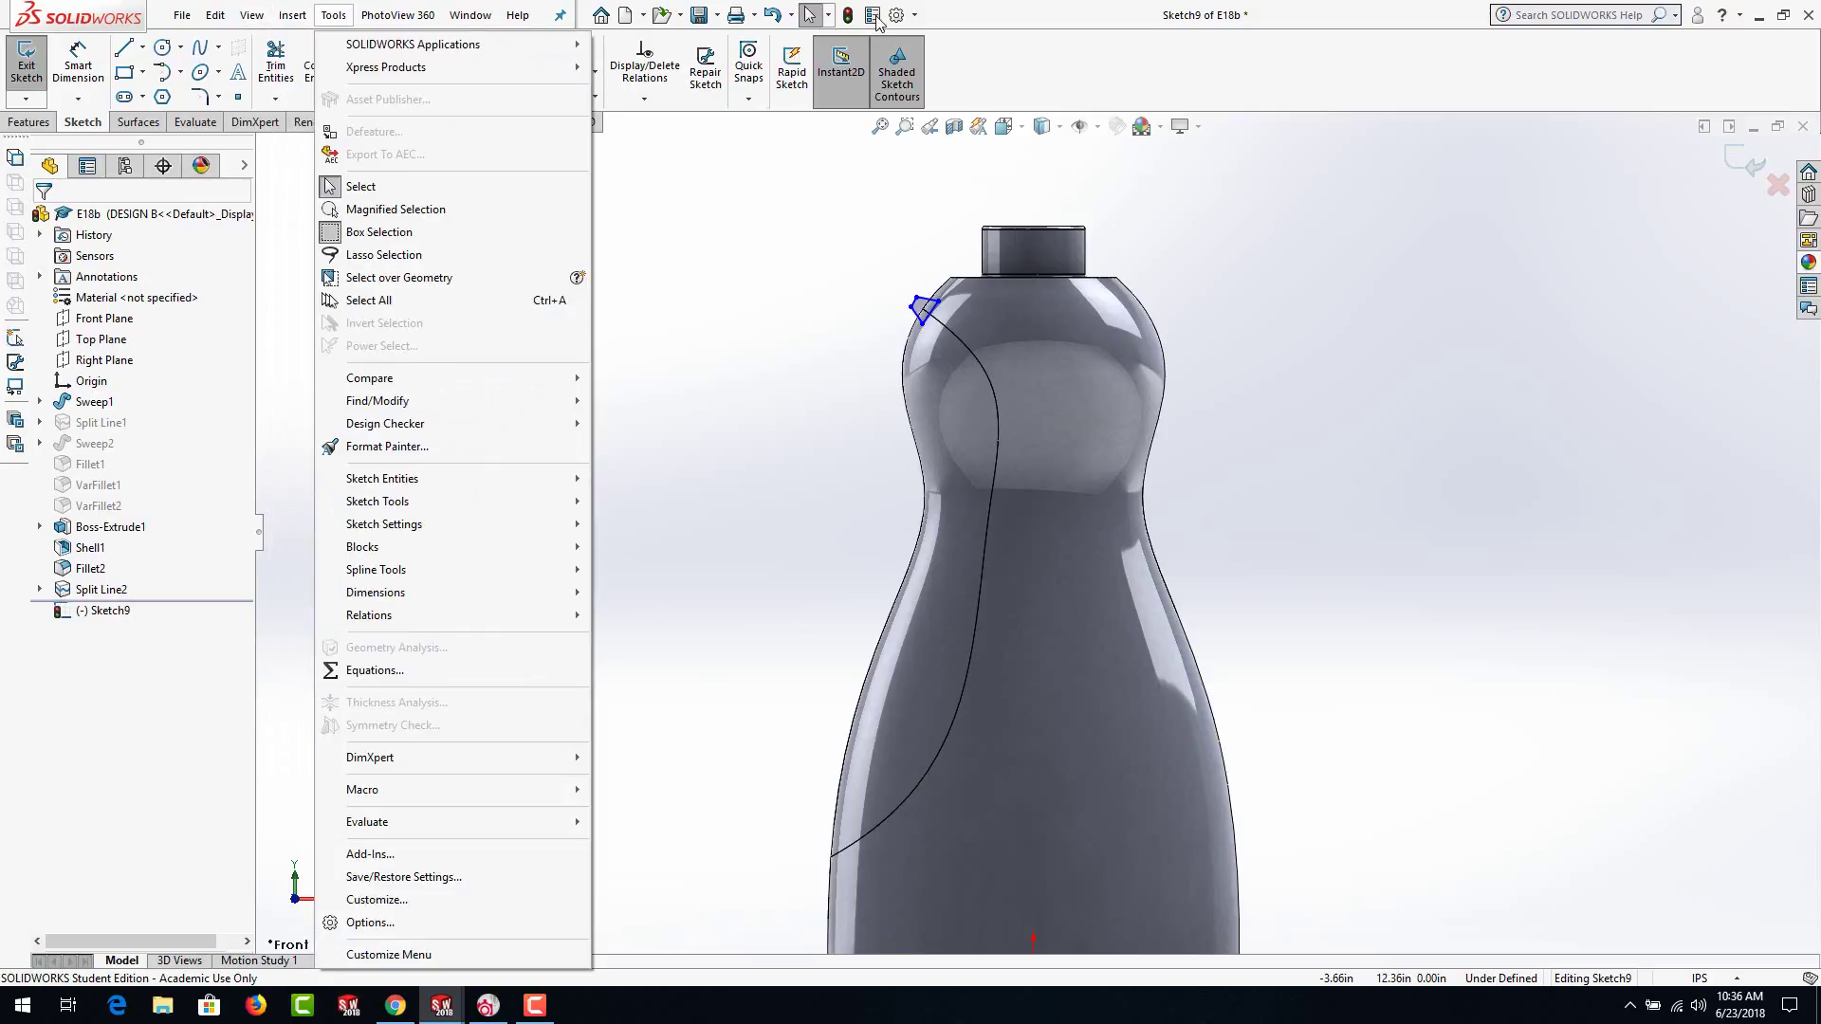
left_click(848, 16)
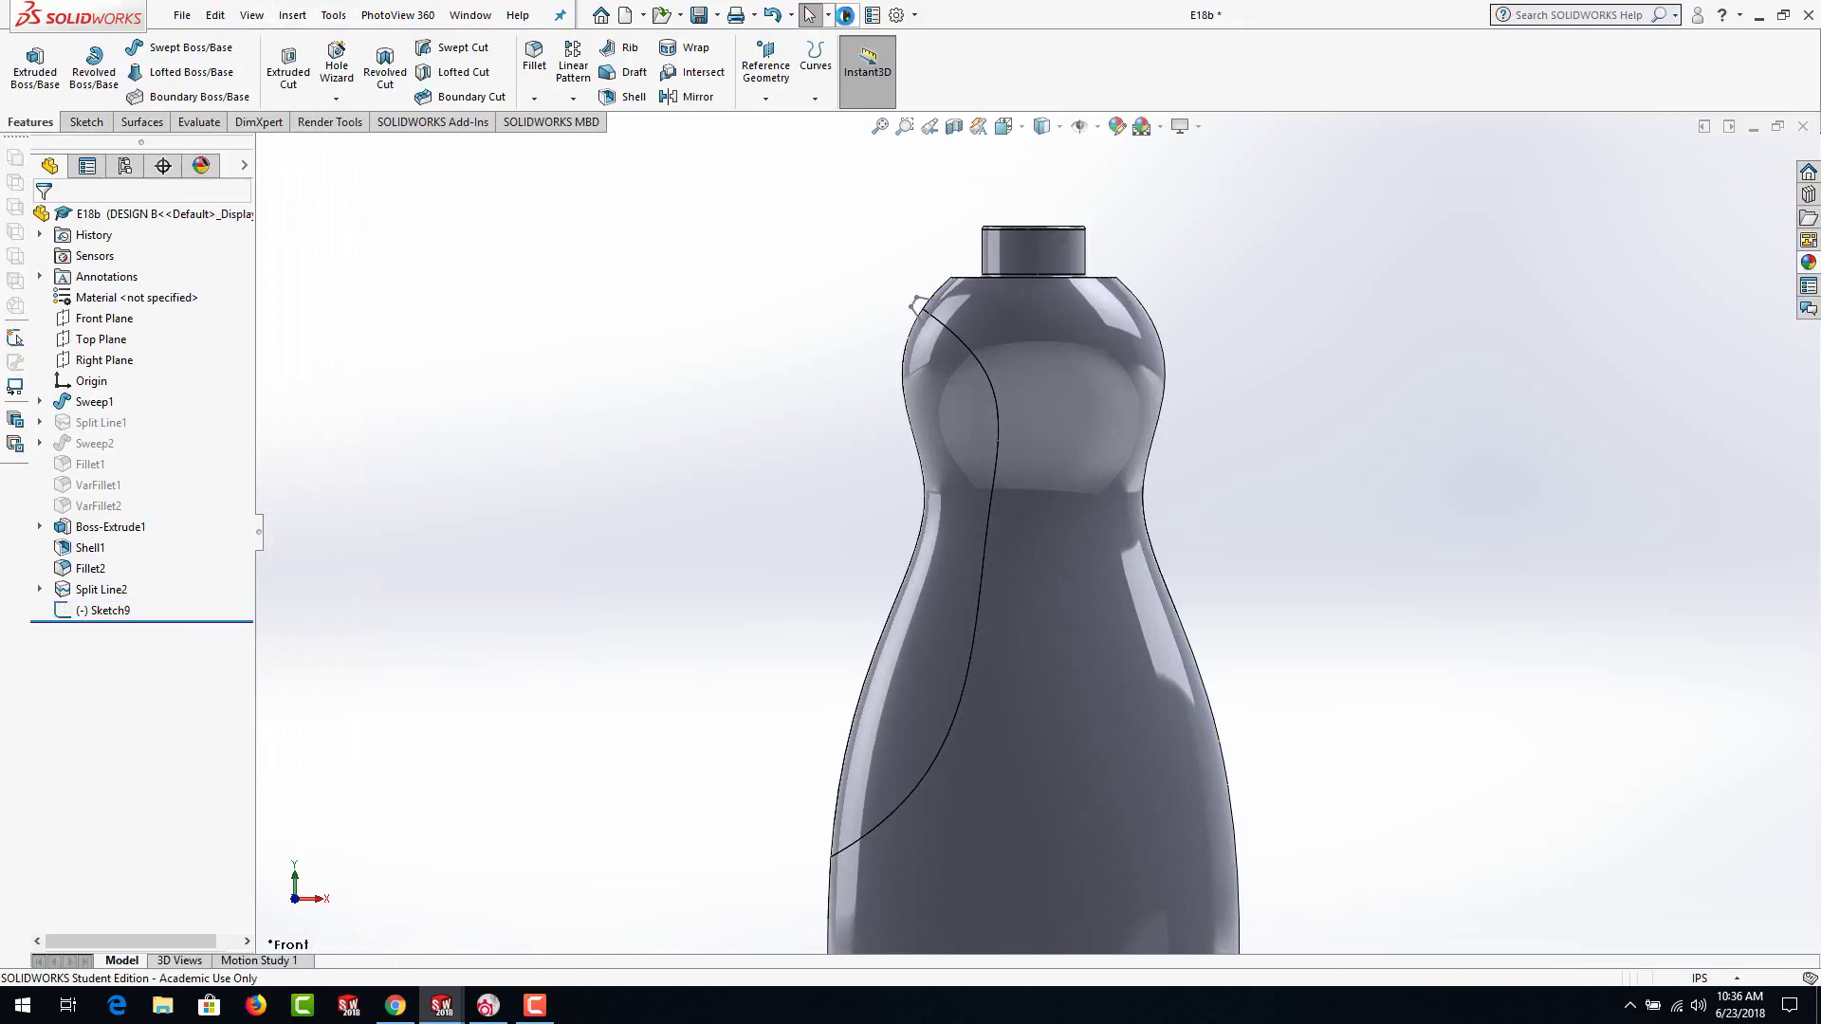
Set up a boss sweep of the four-sided profile along the split line edge, with Merge tangent faces enabled
left_click(175, 47)
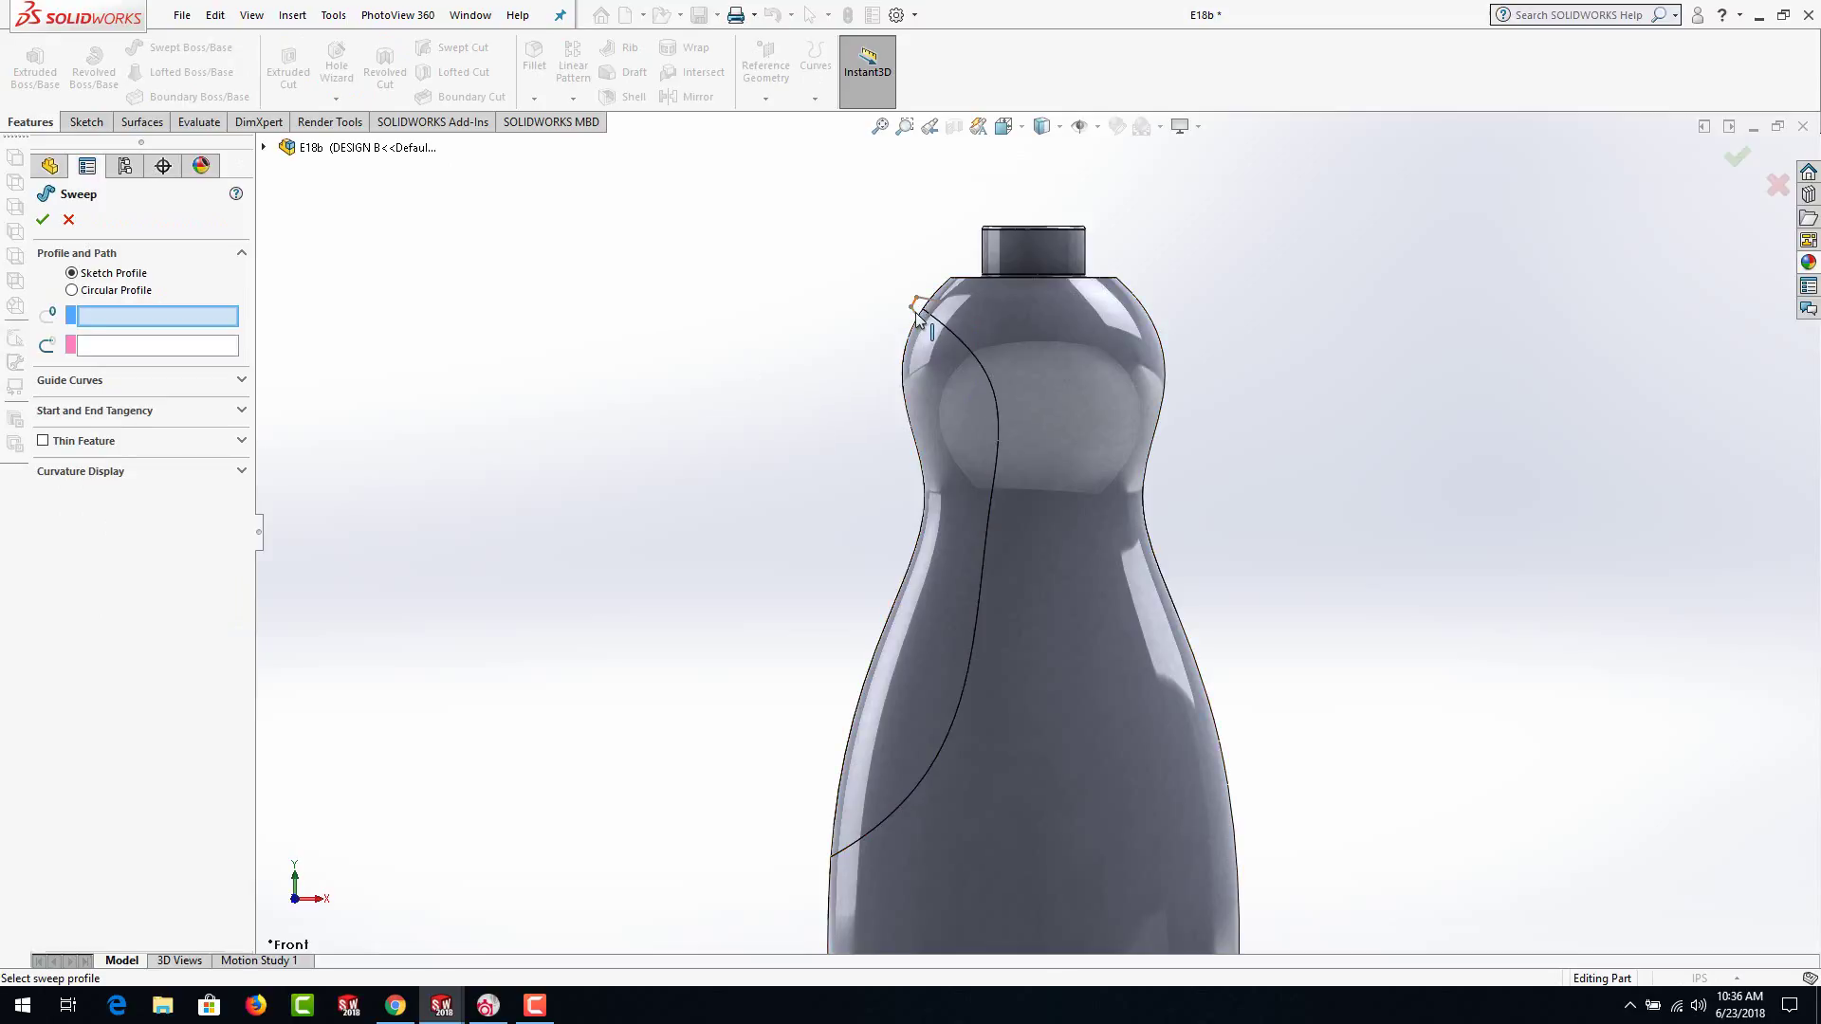
left_click(957, 344)
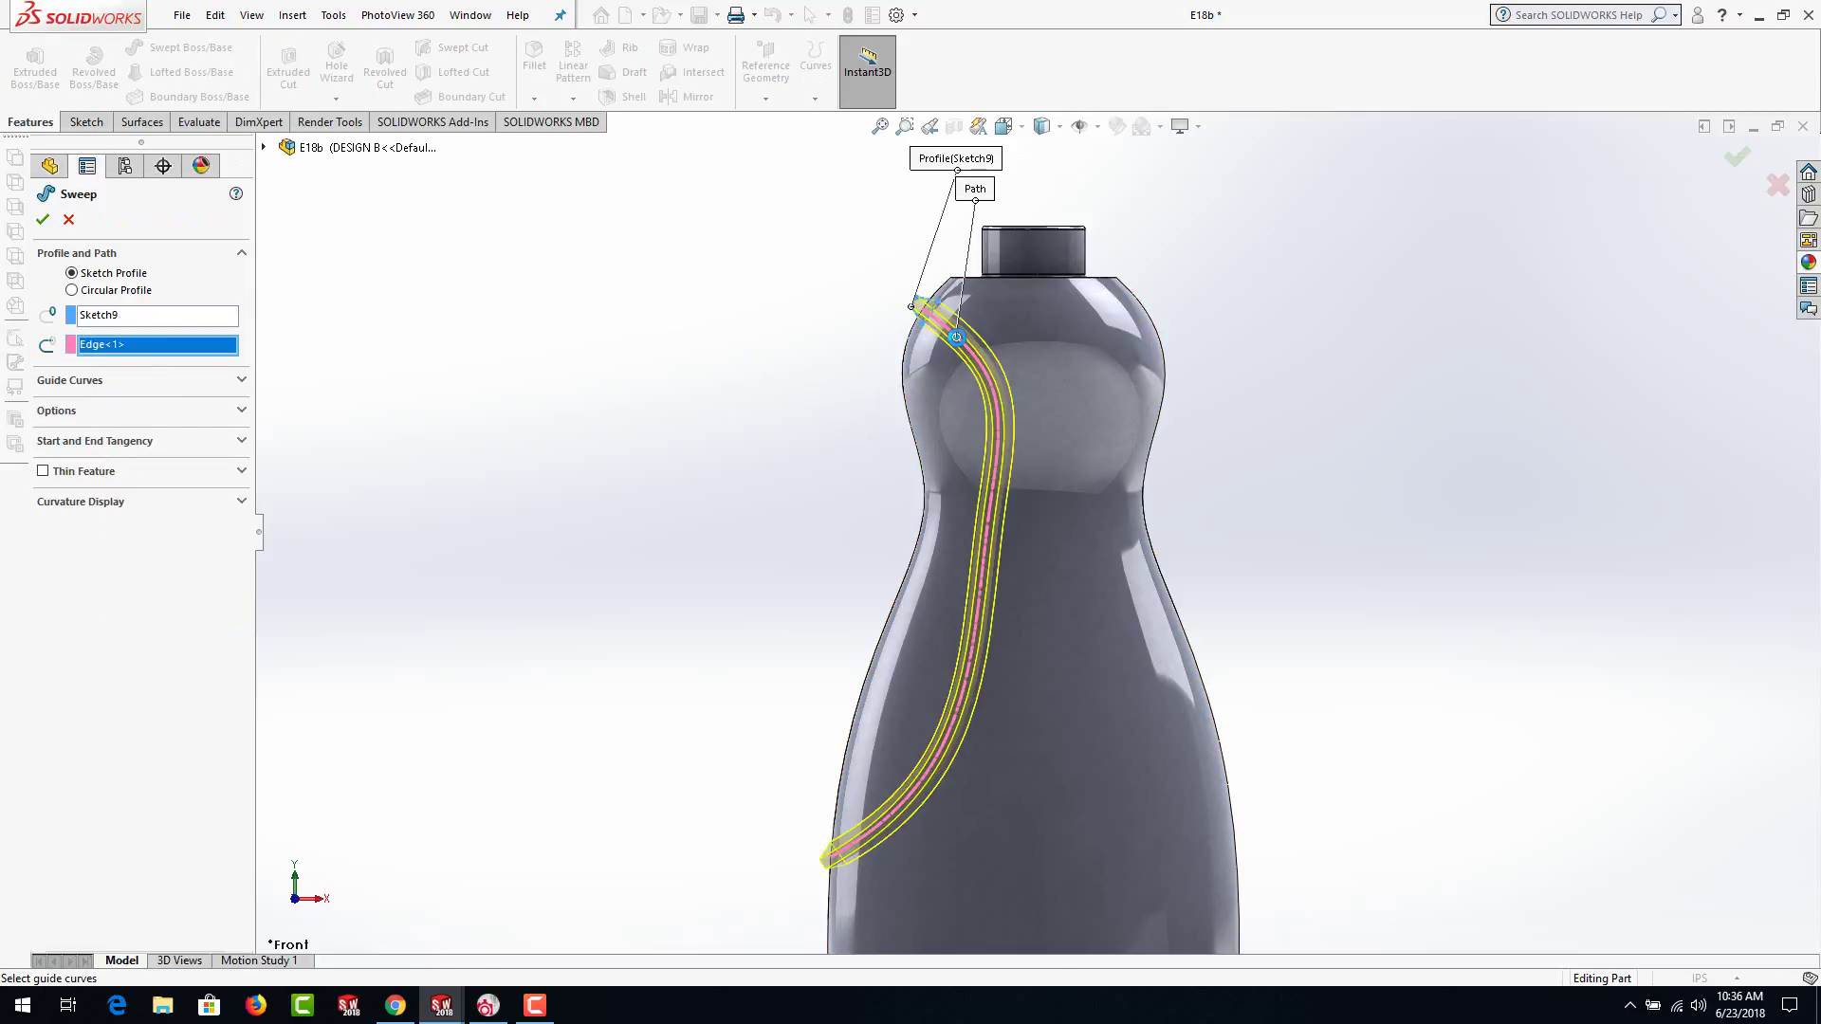
scroll(891, 859, "down", 2)
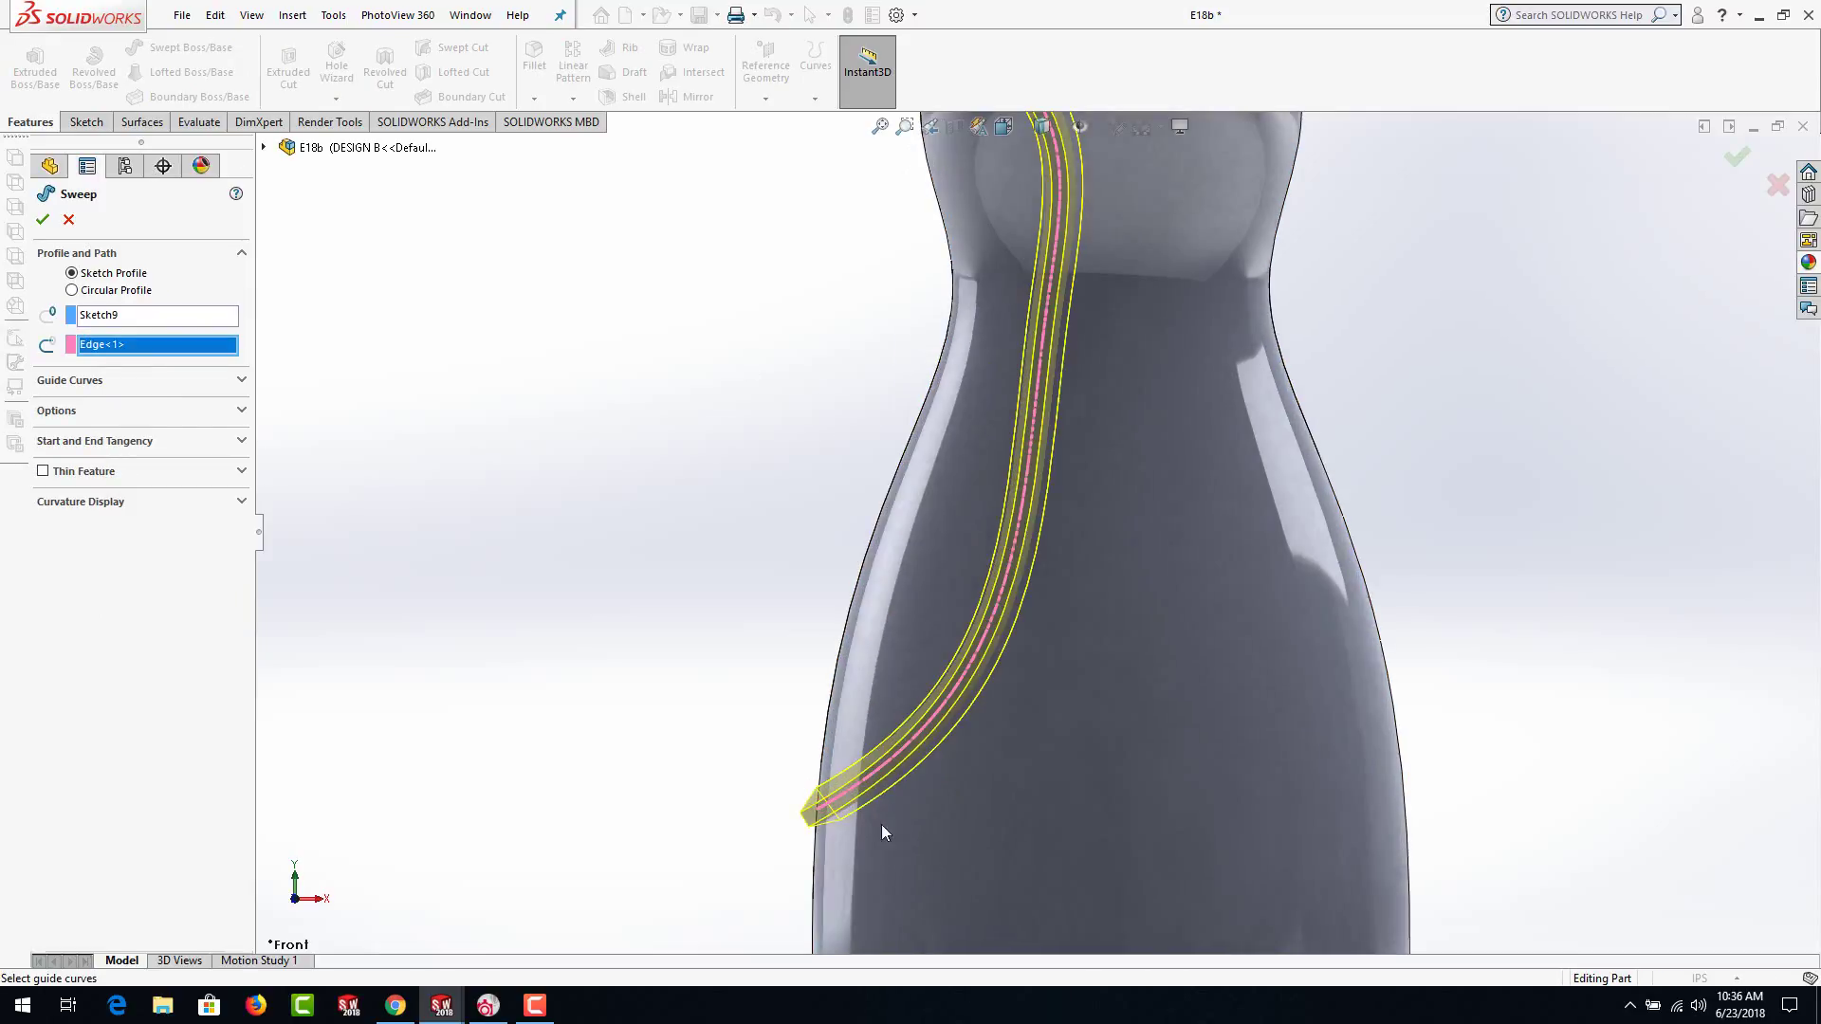
scroll(953, 671, "up", 4)
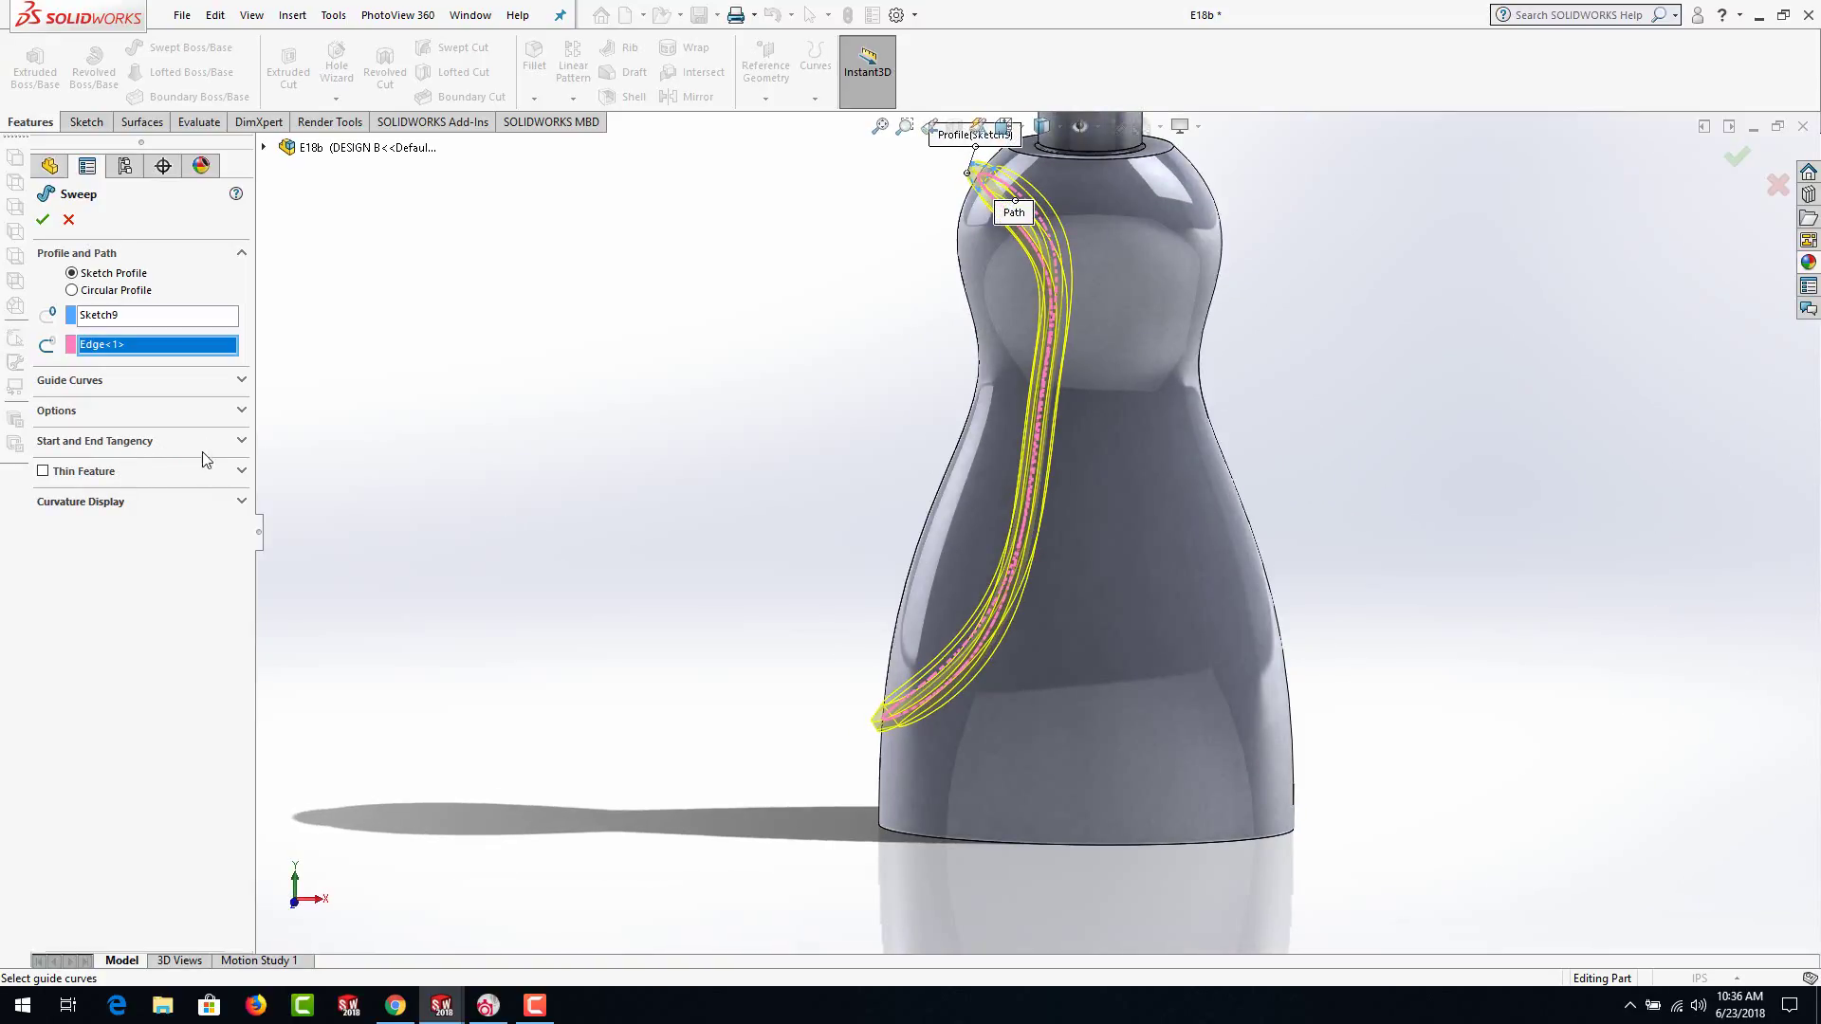
left_click(225, 413)
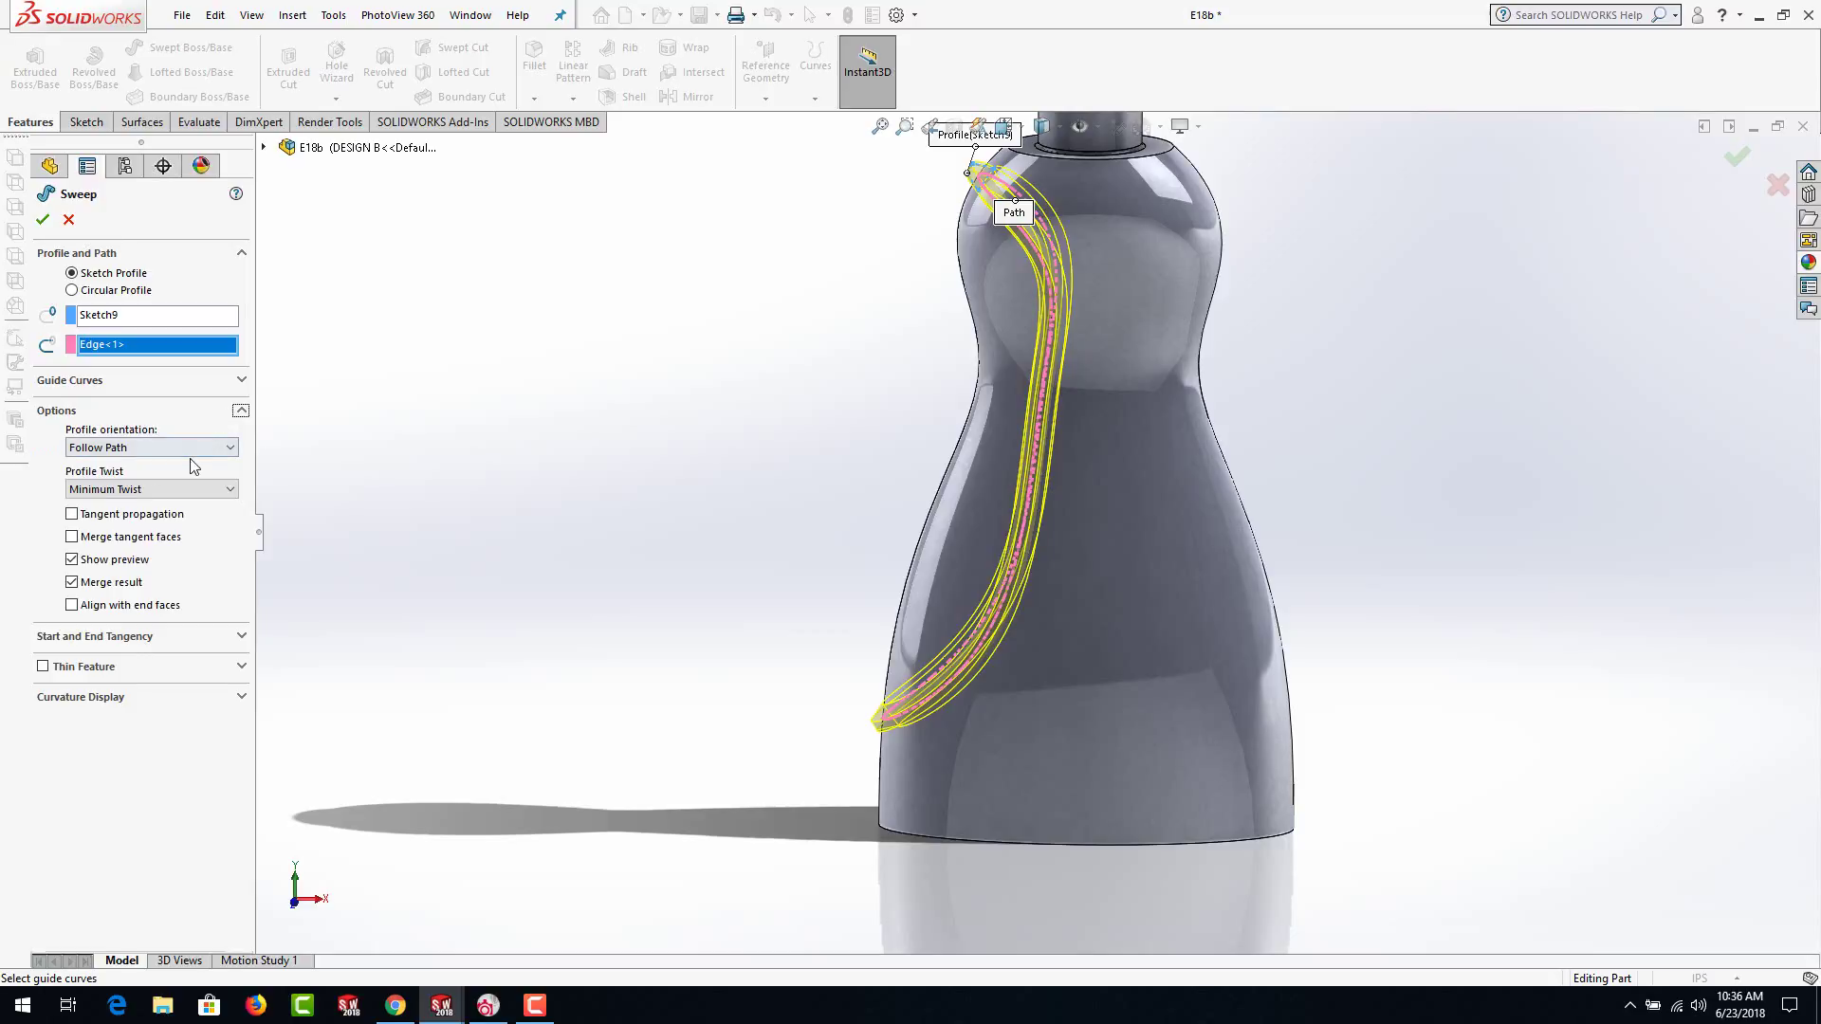
middle_click_drag(628, 557, 715, 602)
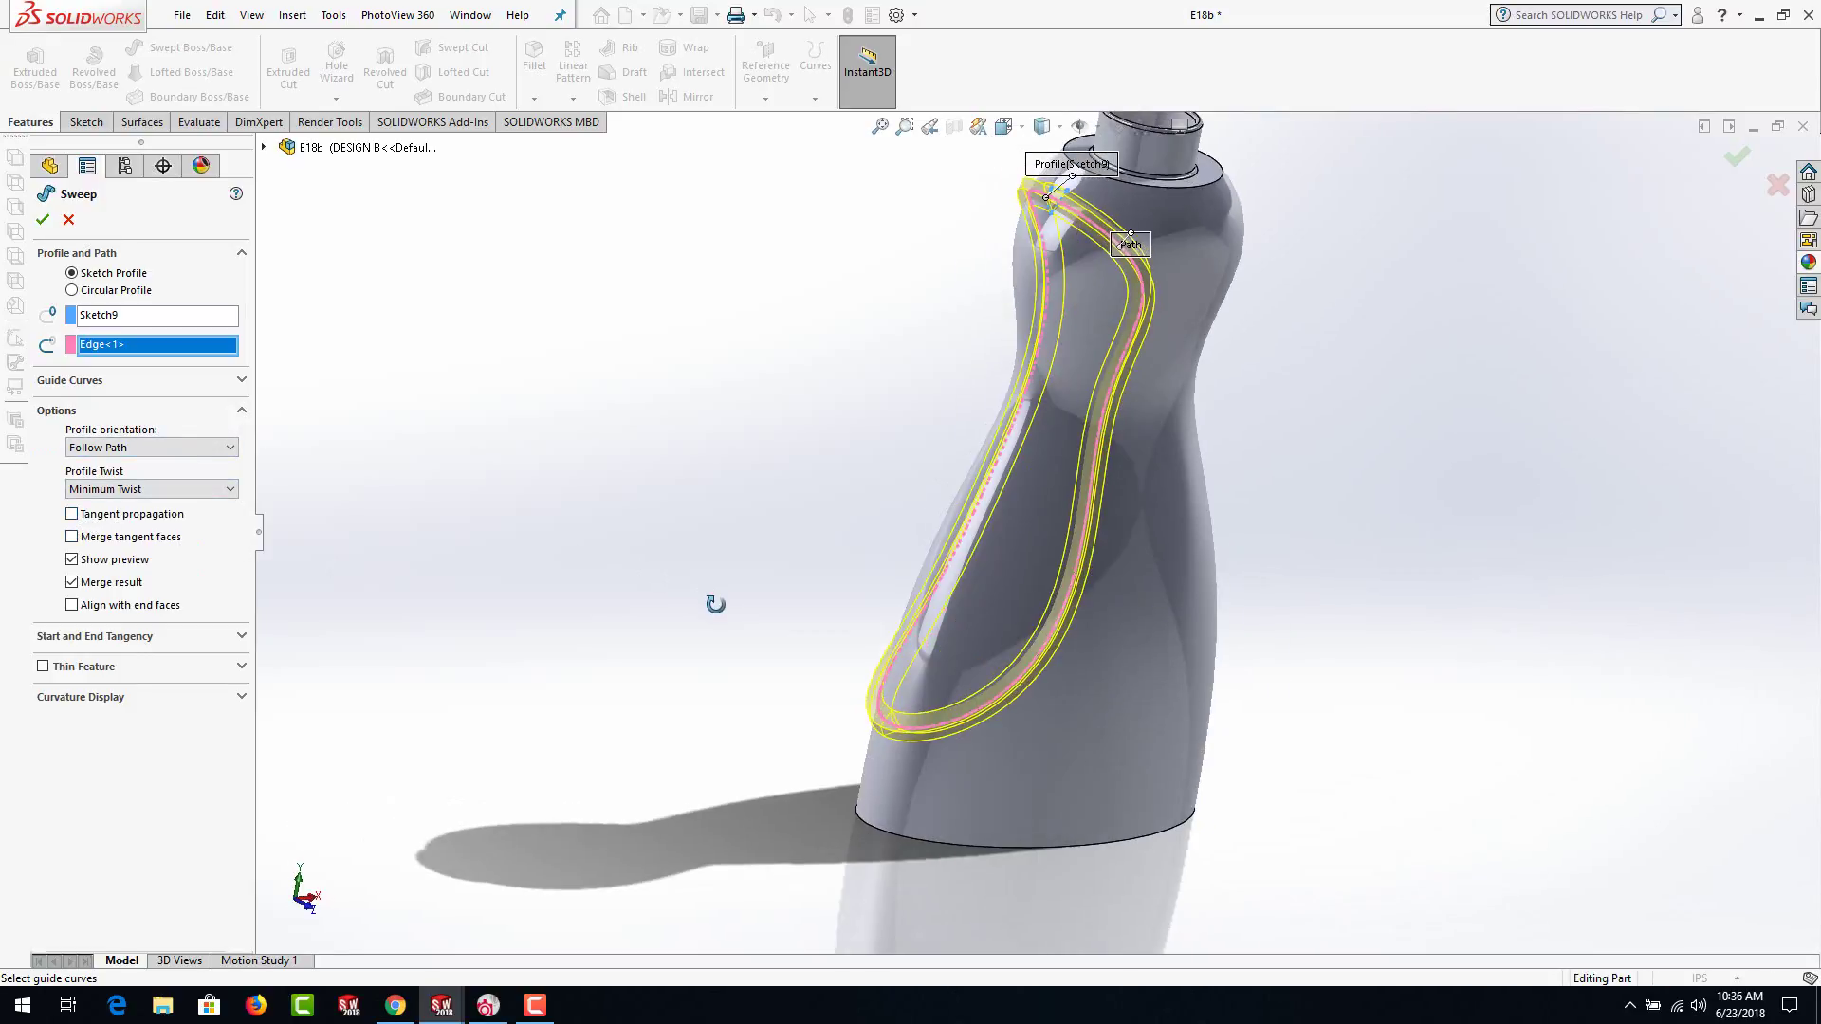
left_click(73, 536)
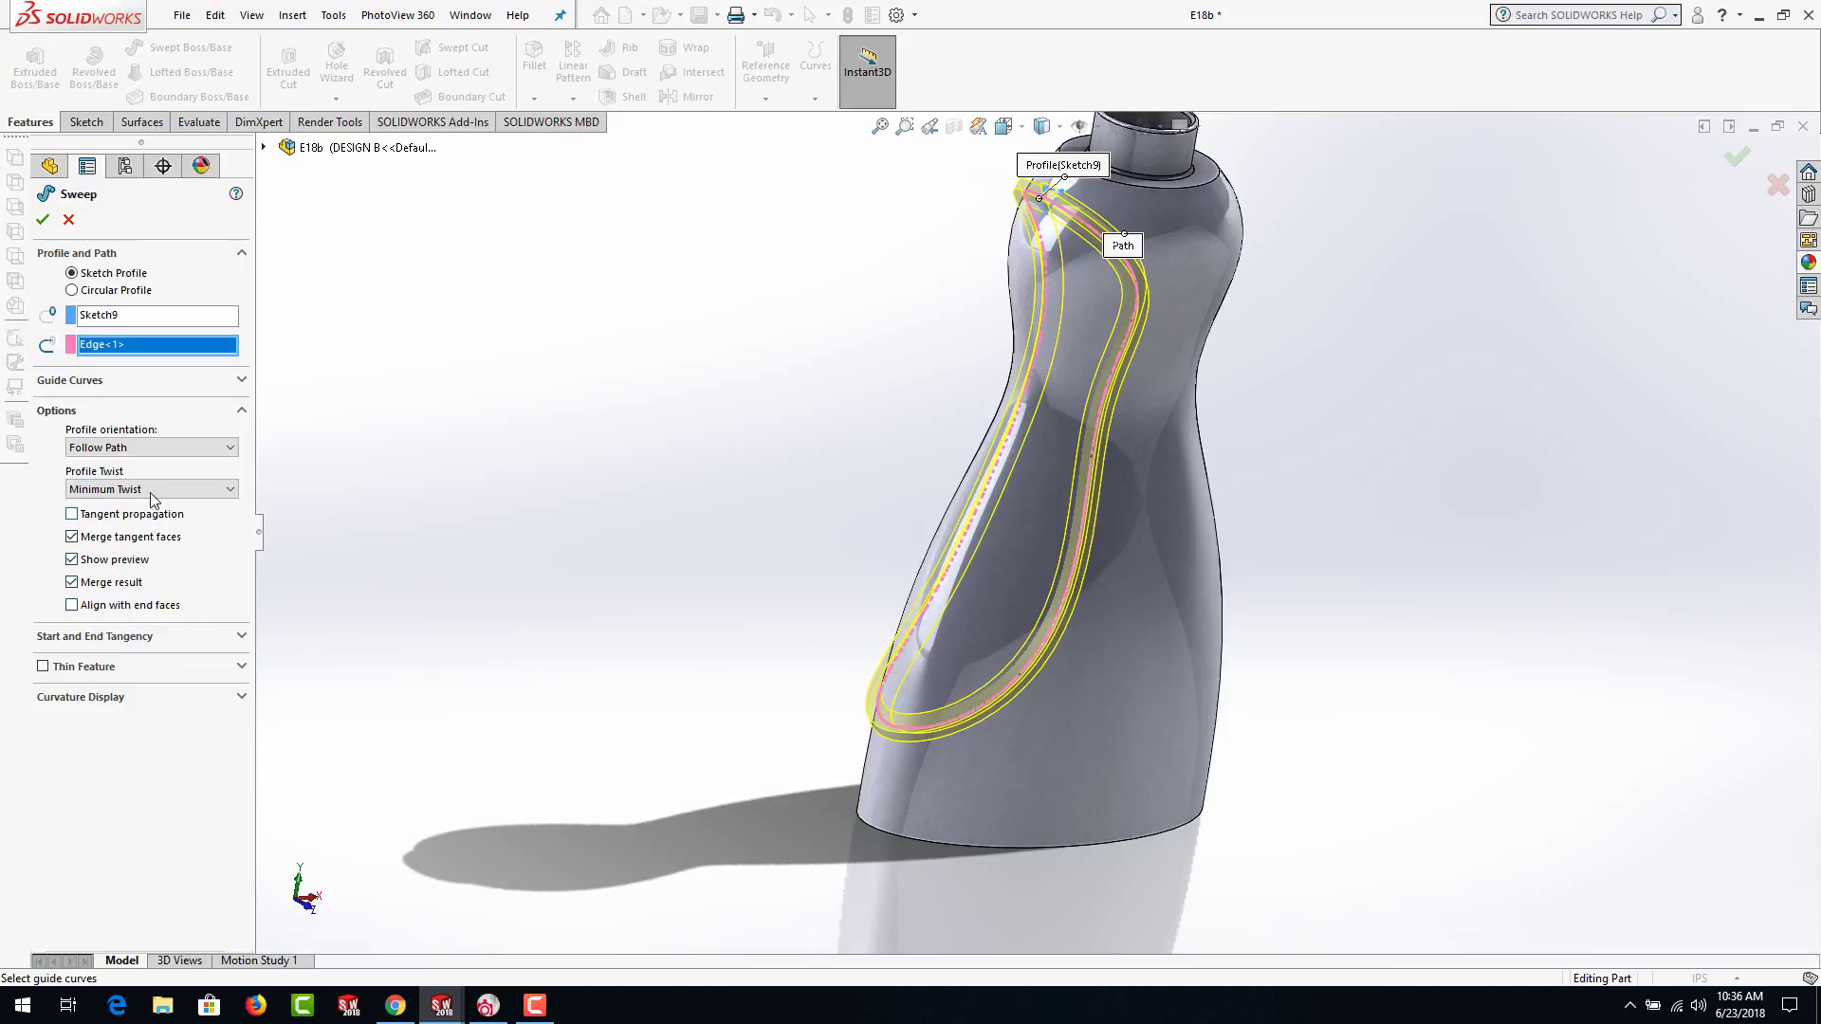
Try the Keep Normal Constant profile orientation for the sweep, return to Follow Path and inspect the preview at the lower end
left_click(158, 447)
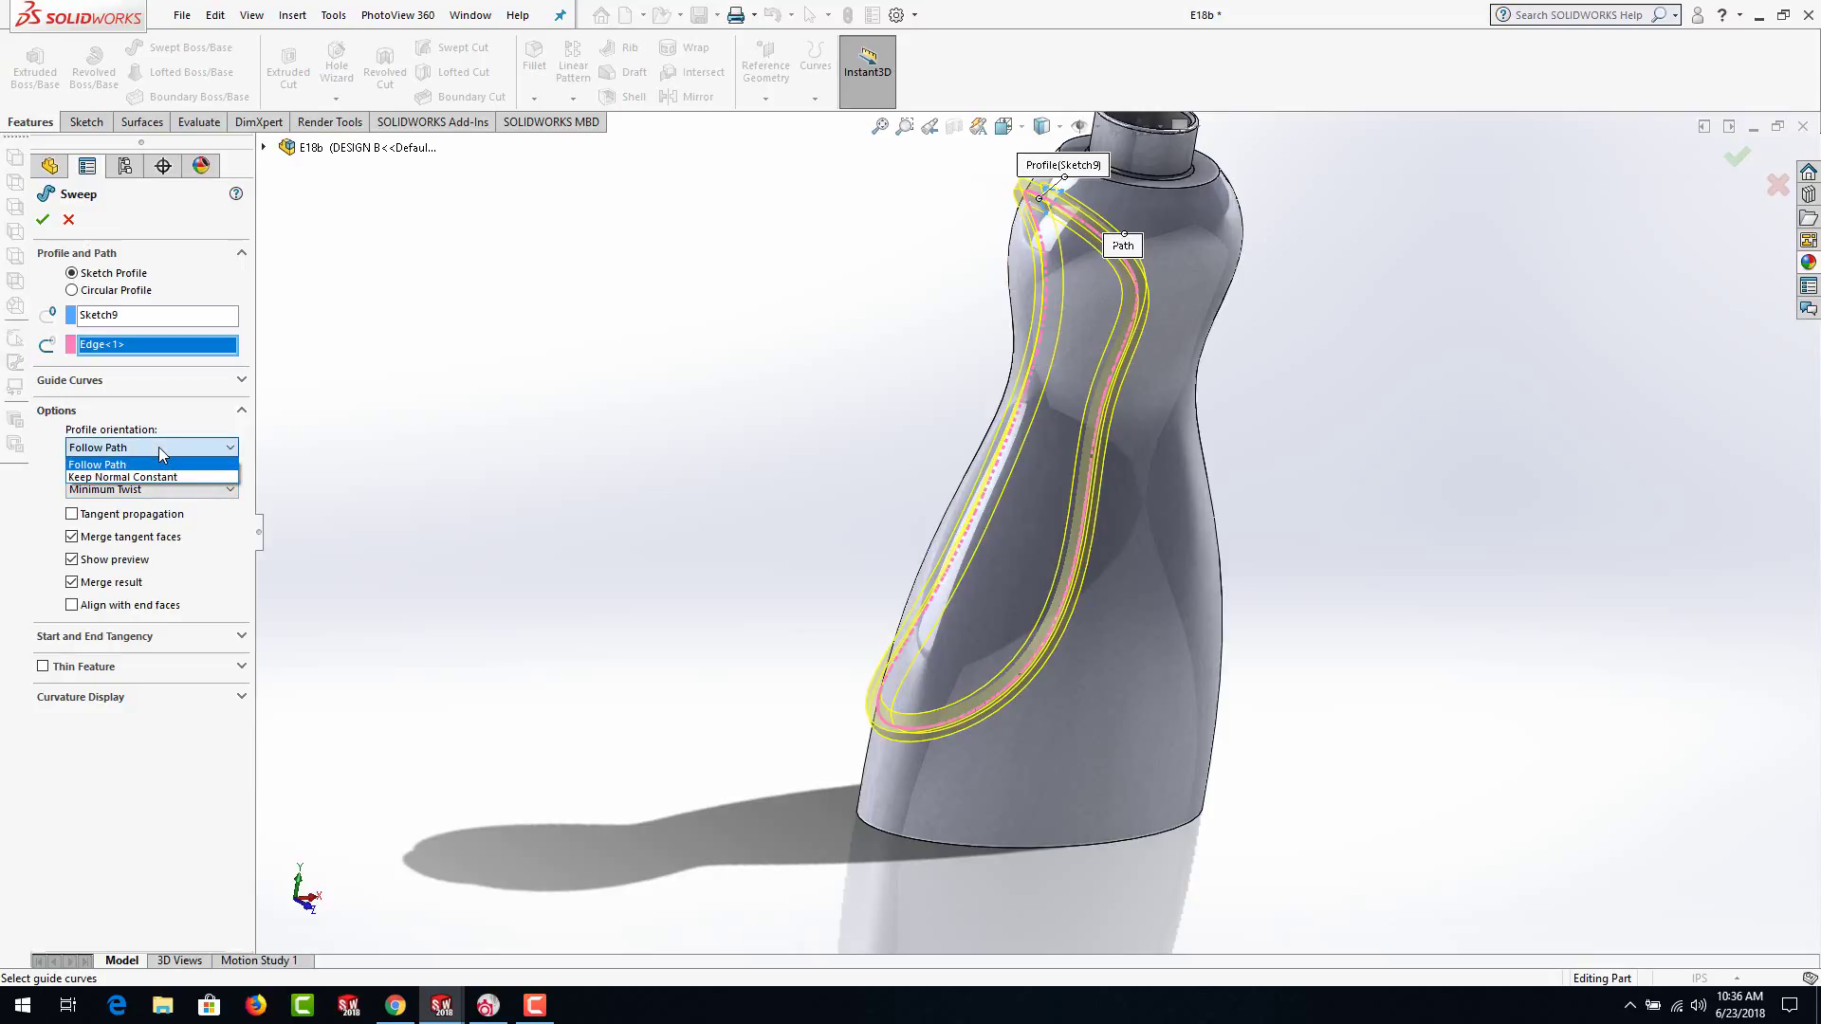
left_click(142, 476)
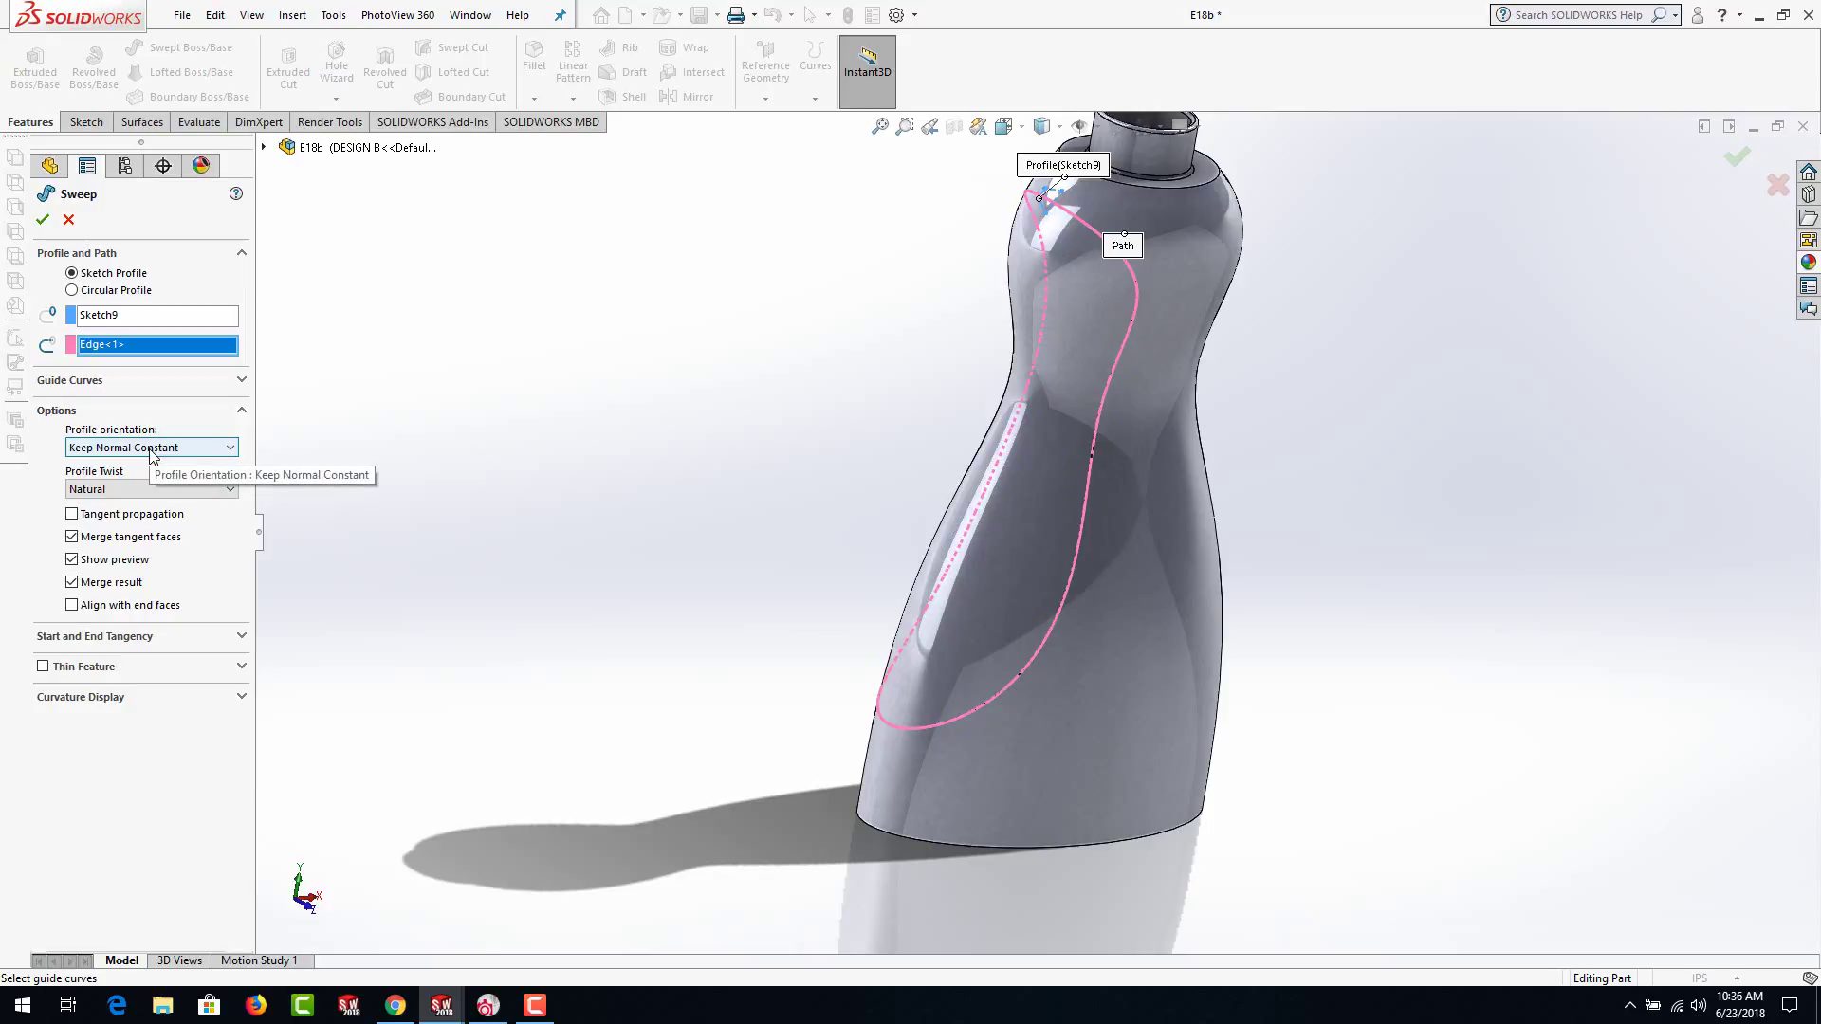
left_click(153, 452)
left_click(145, 465)
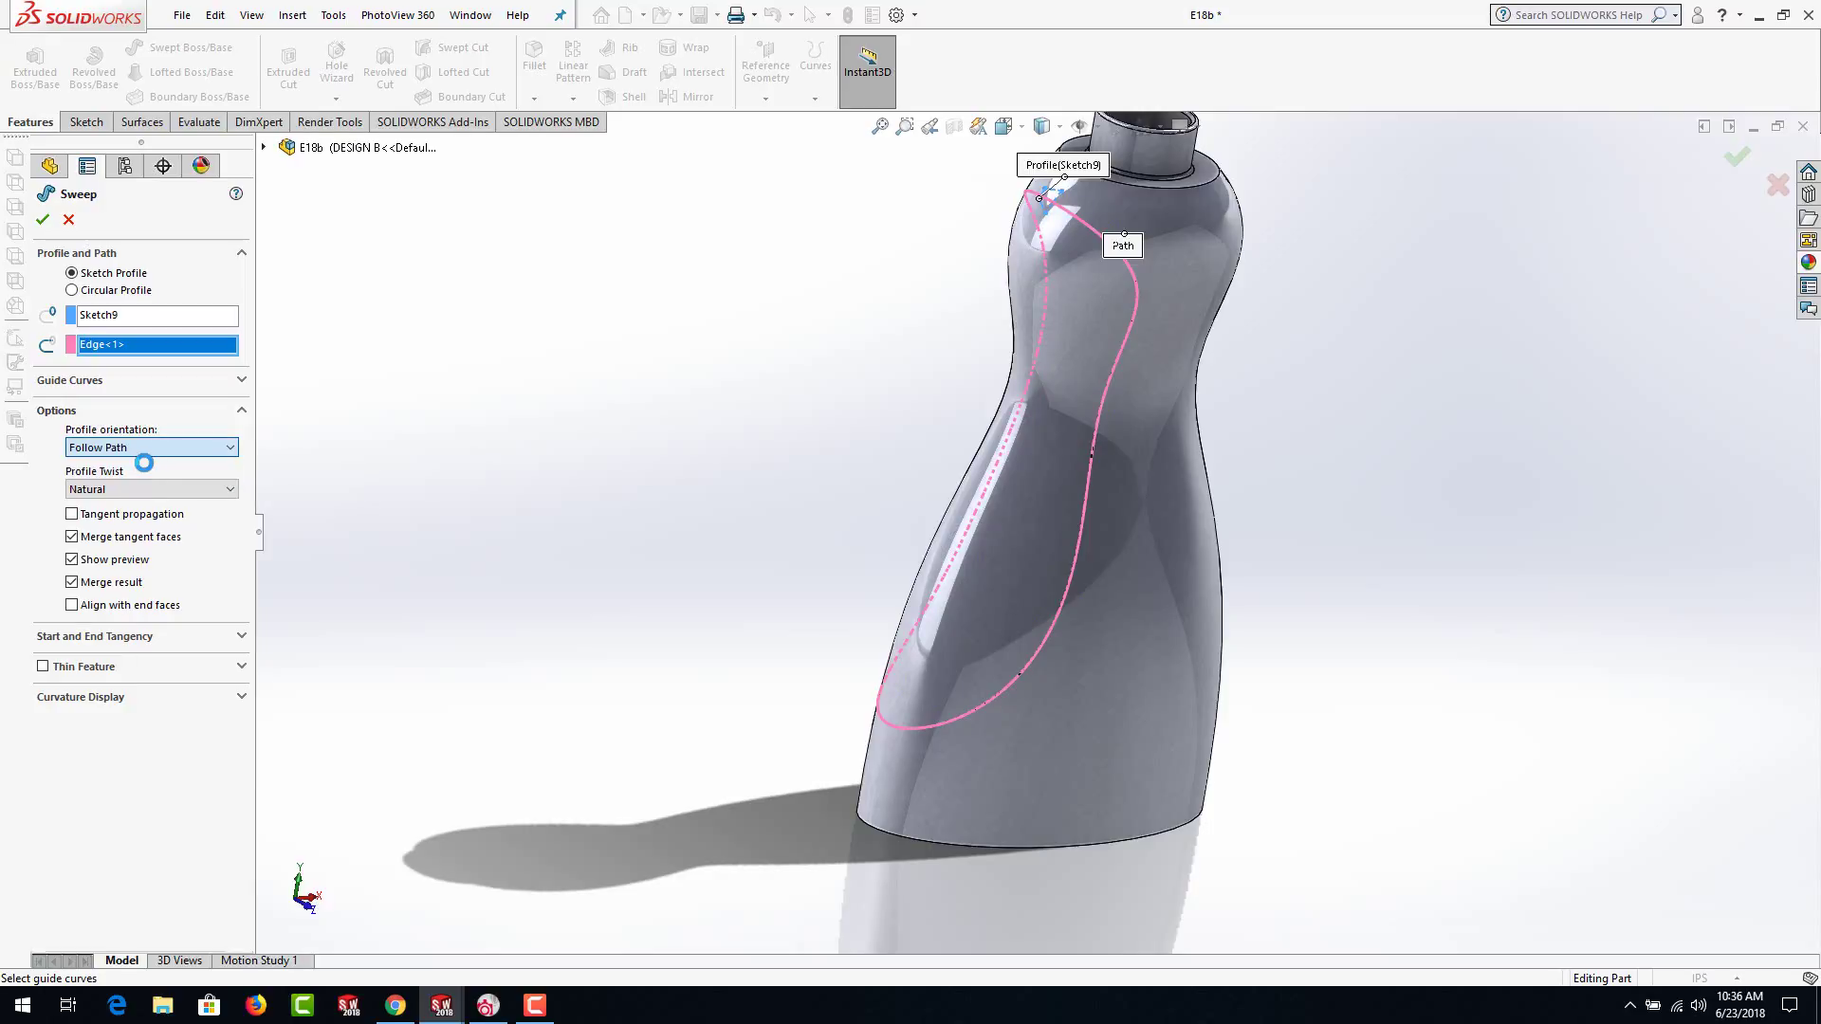
middle_click_drag(558, 555, 481, 417)
scroll(725, 656, "down", 3)
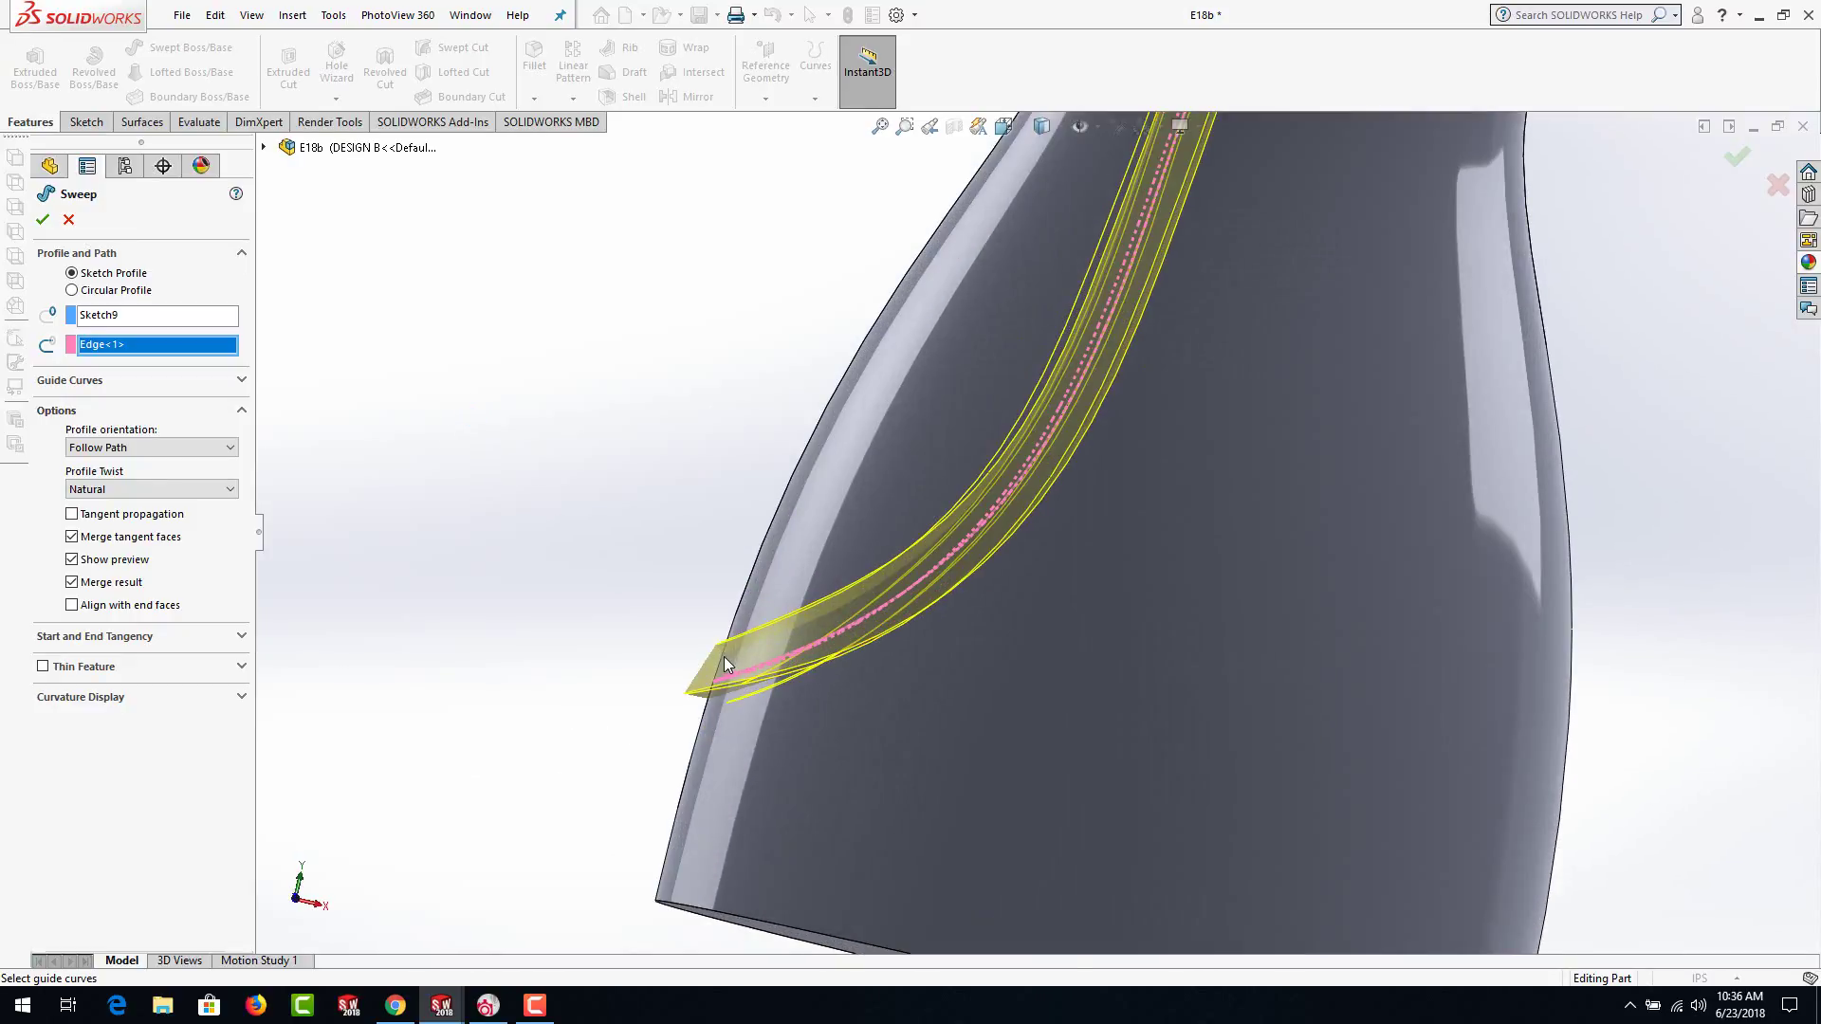
middle_click_drag(724, 656, 715, 618)
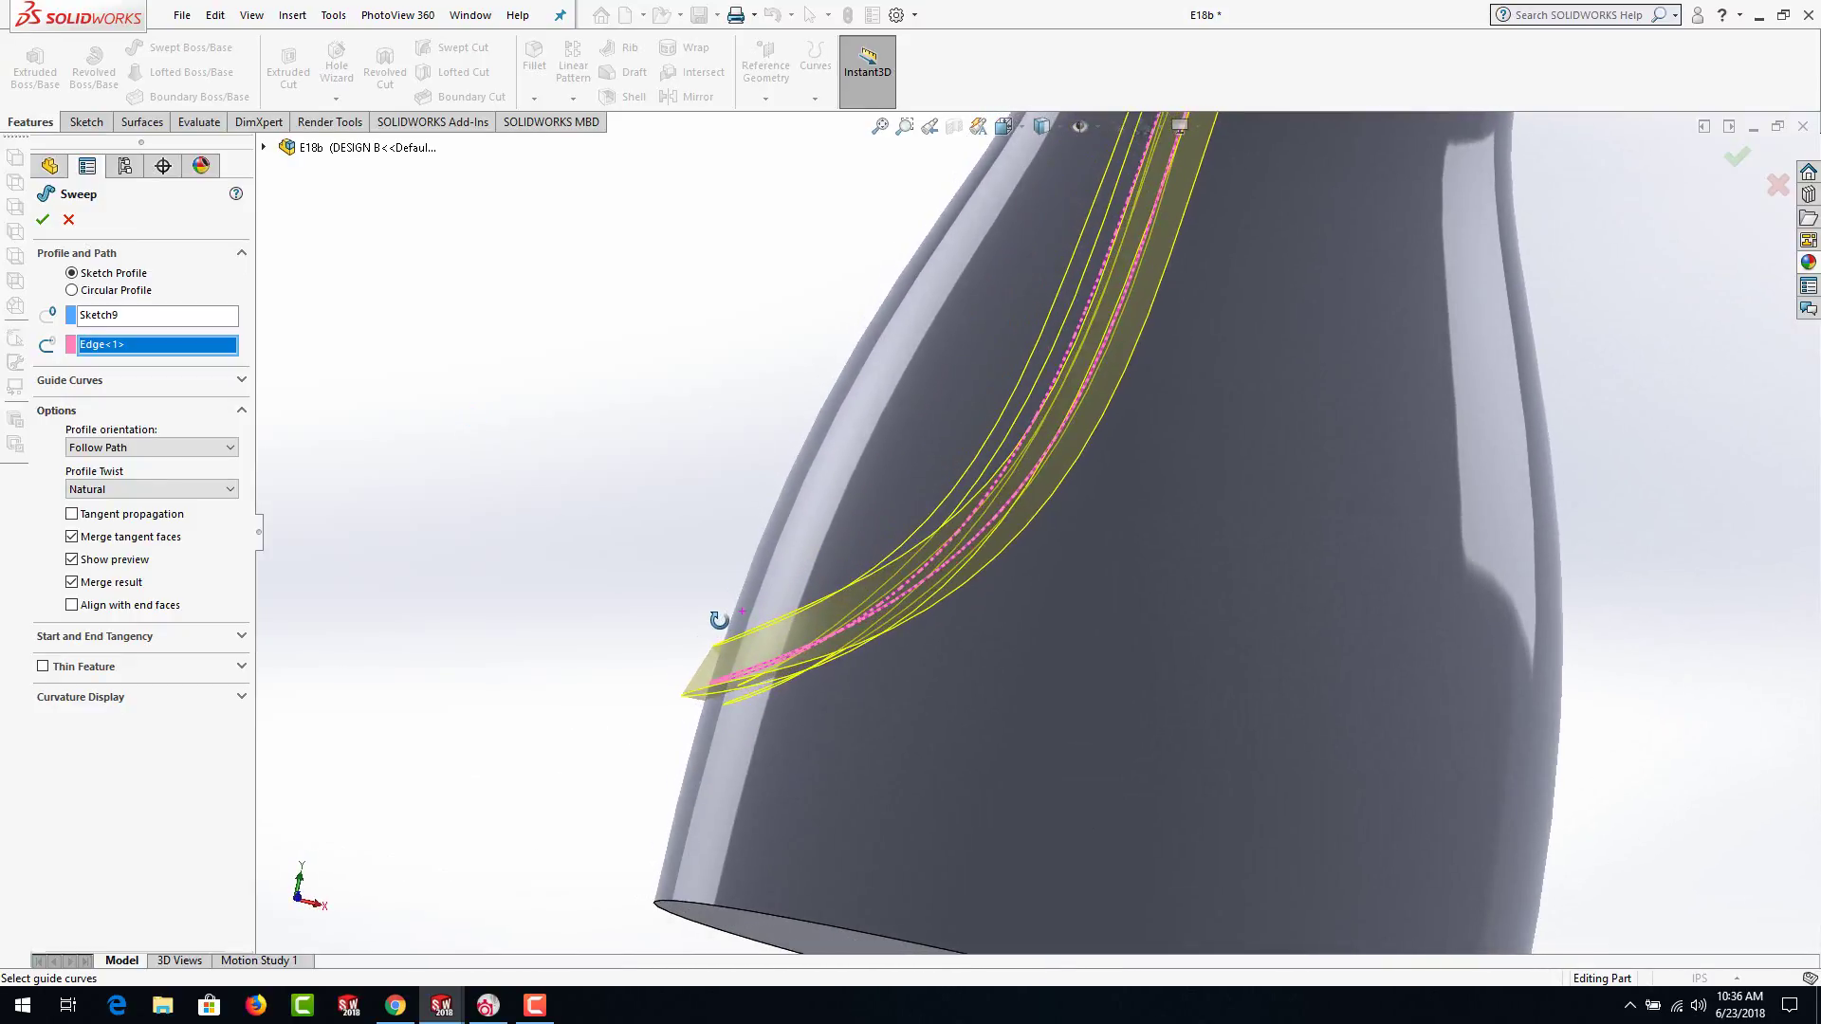
Try the Minimum Twist, Specify Twist Value and Specify Direction Vector profile twist options for the sweep
left_click(131, 492)
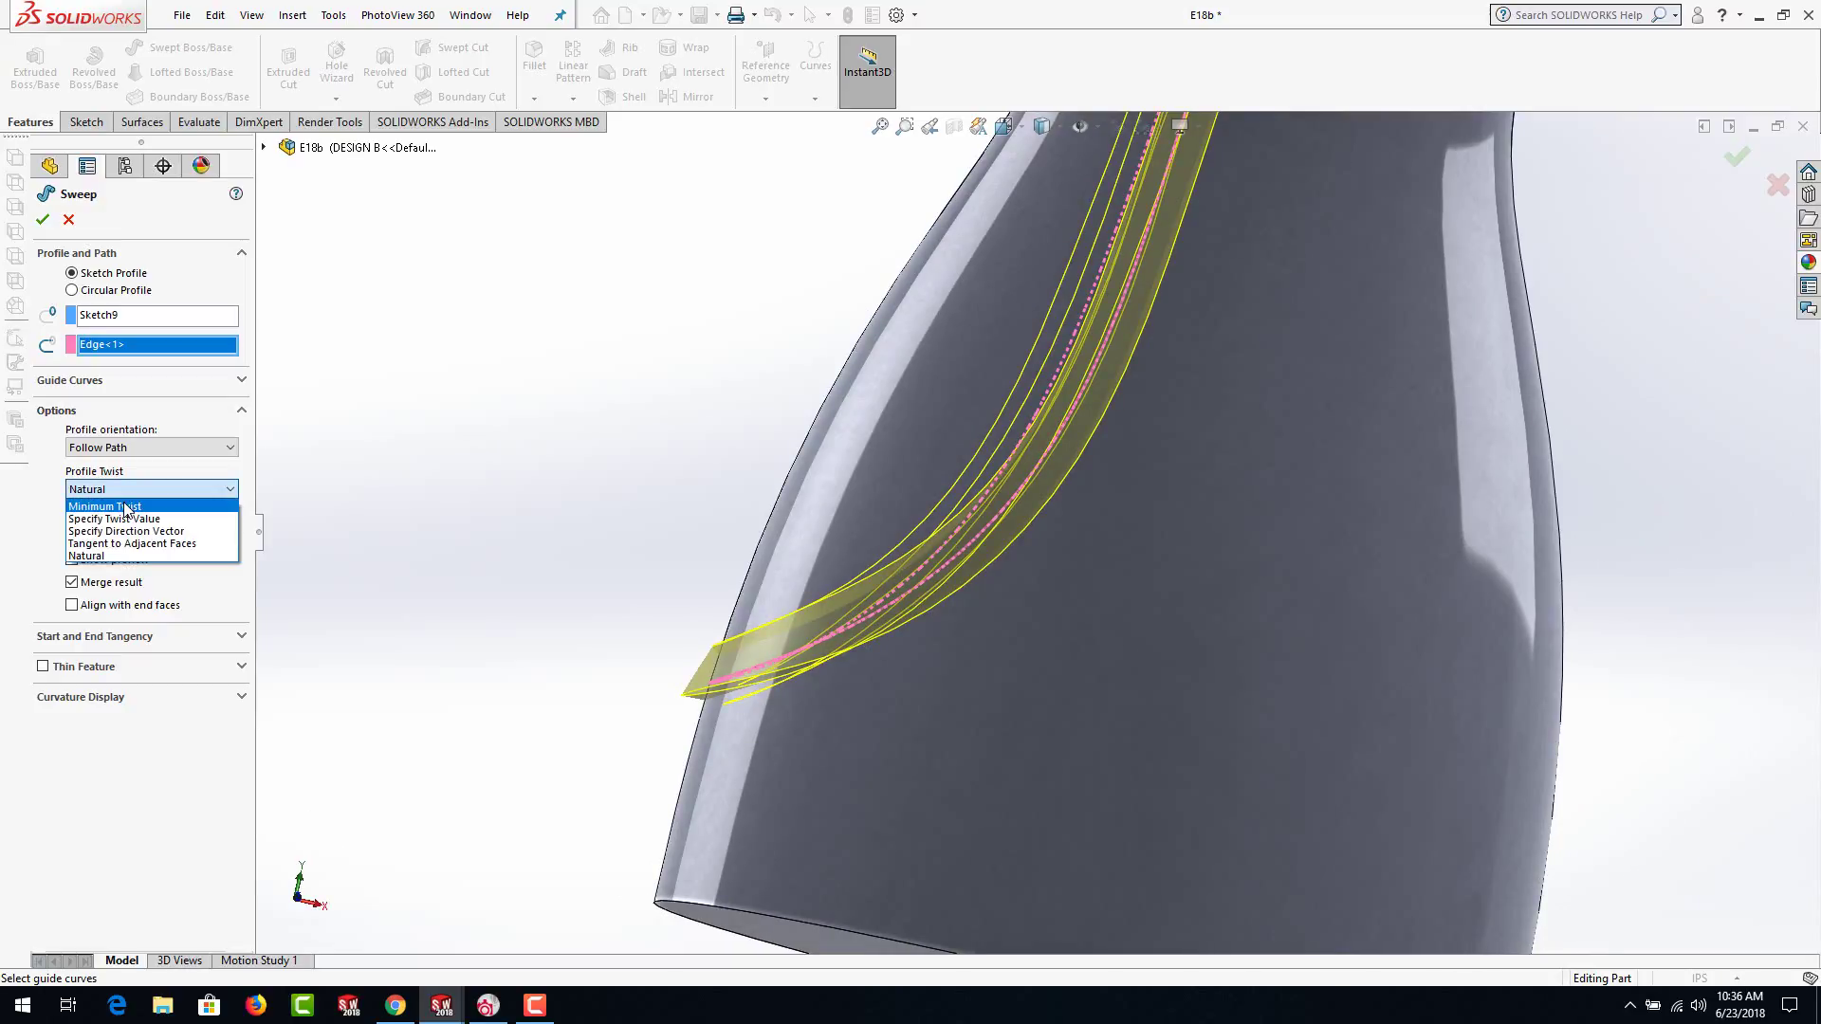
left_click(127, 506)
left_click(136, 490)
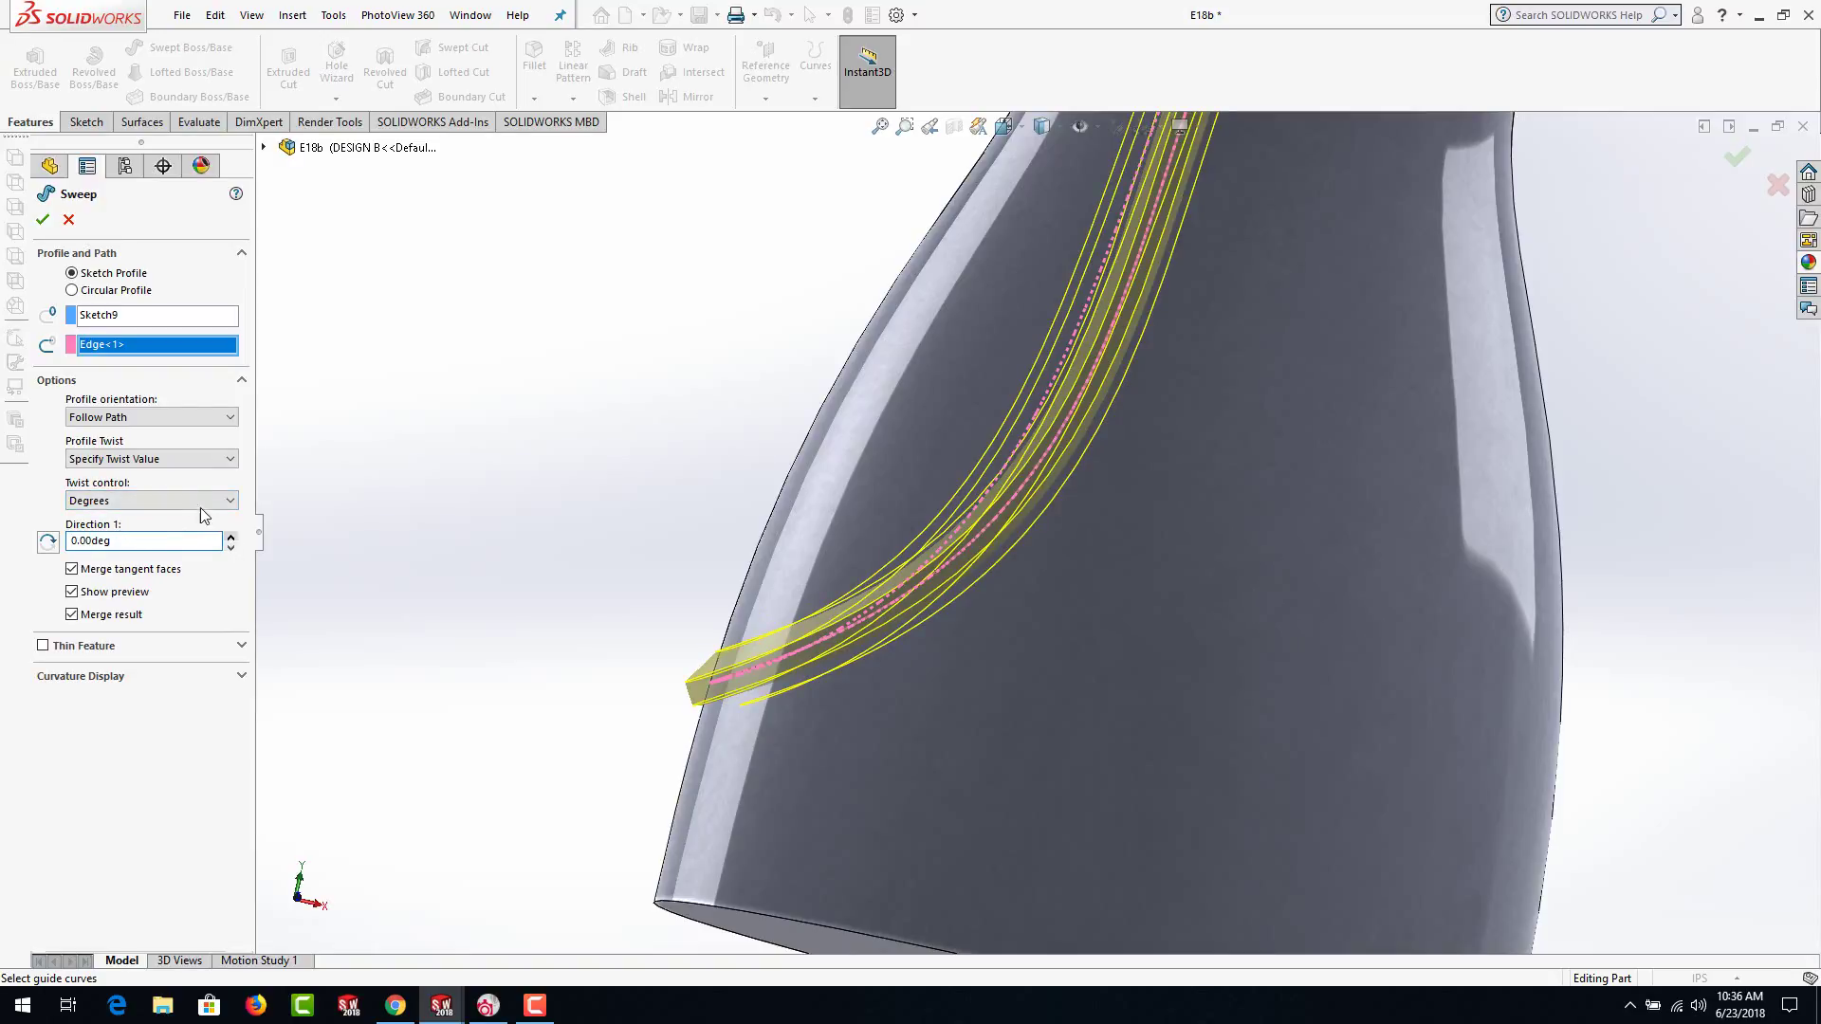
left_click(161, 499)
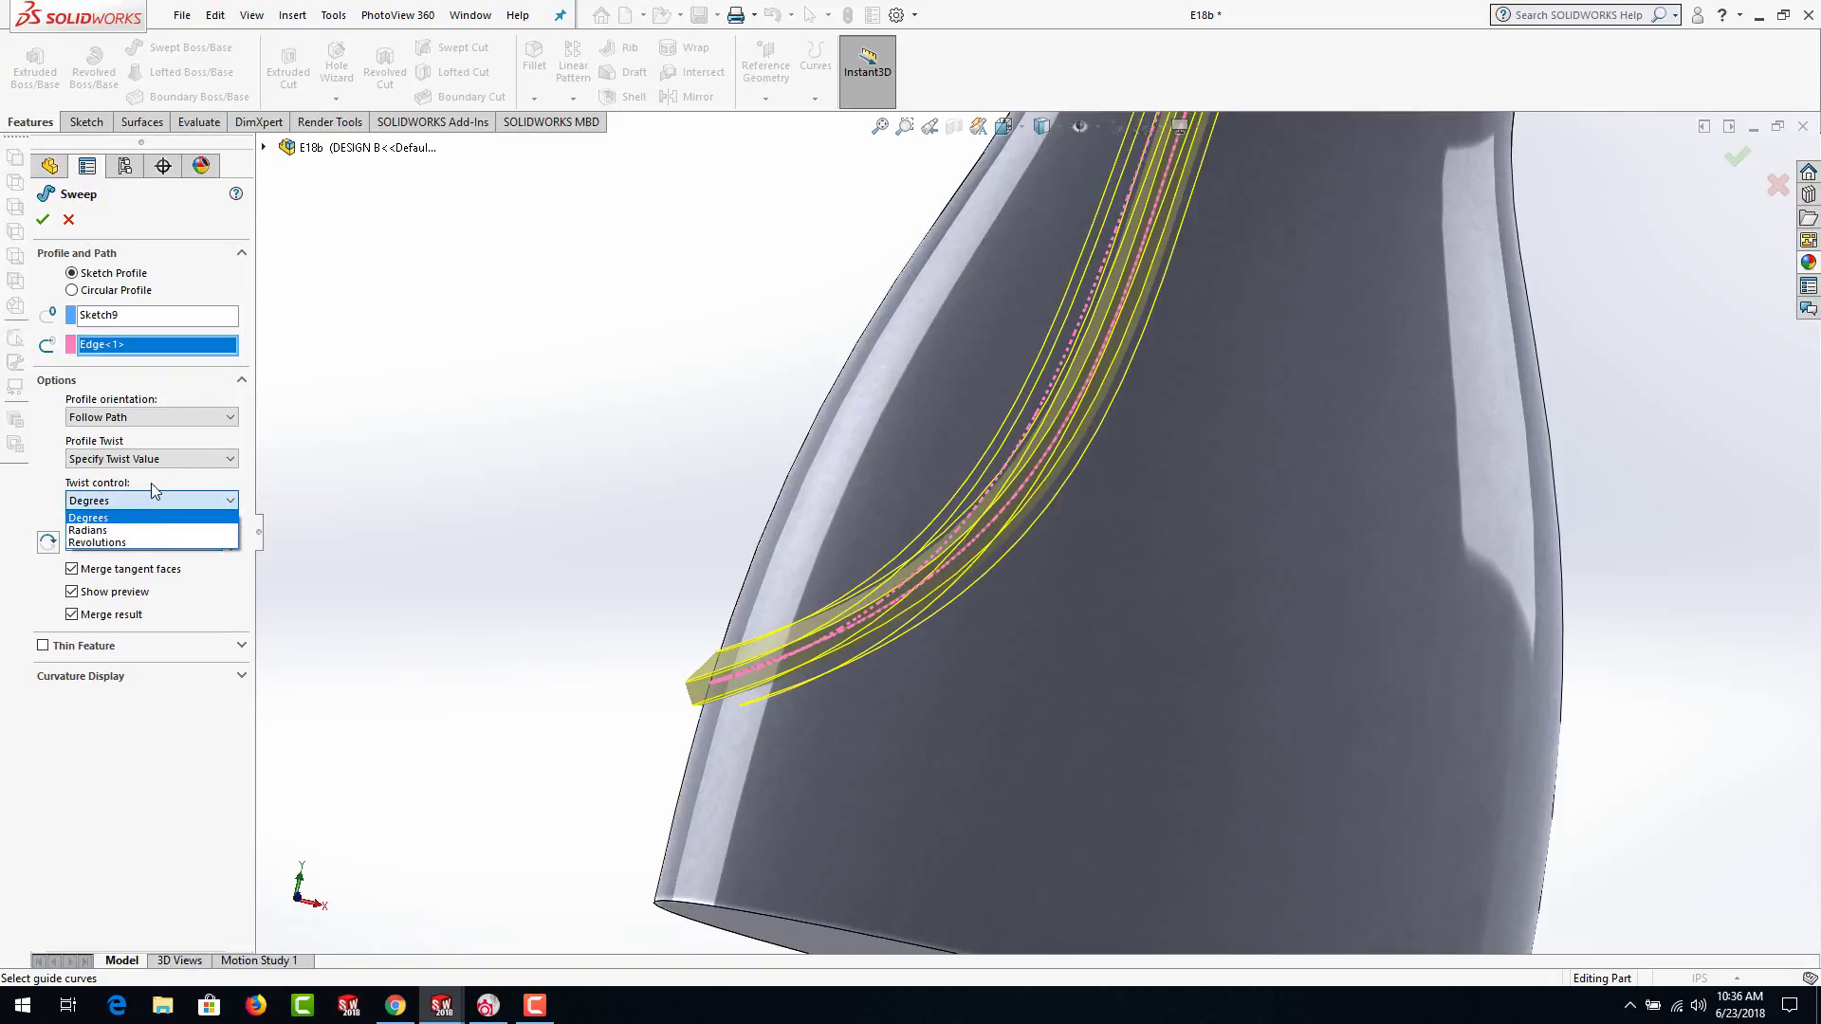
left_click(157, 460)
left_click(156, 460)
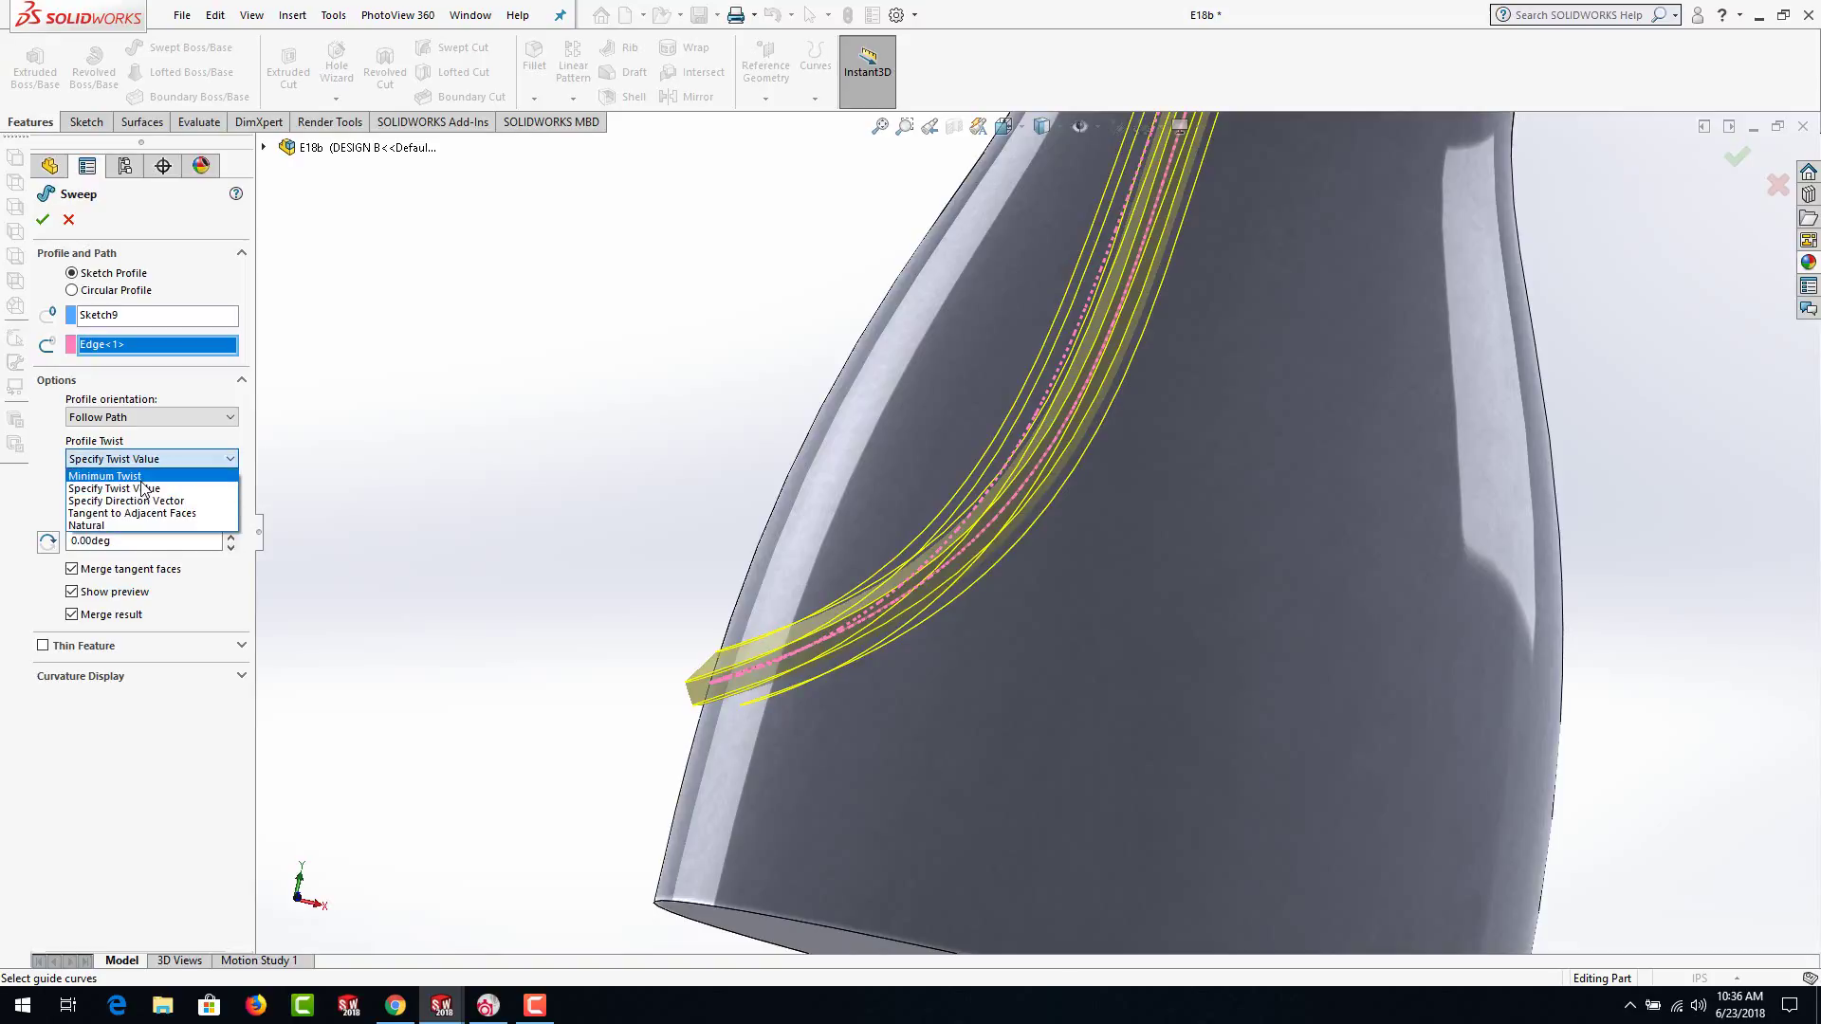
left_click(142, 500)
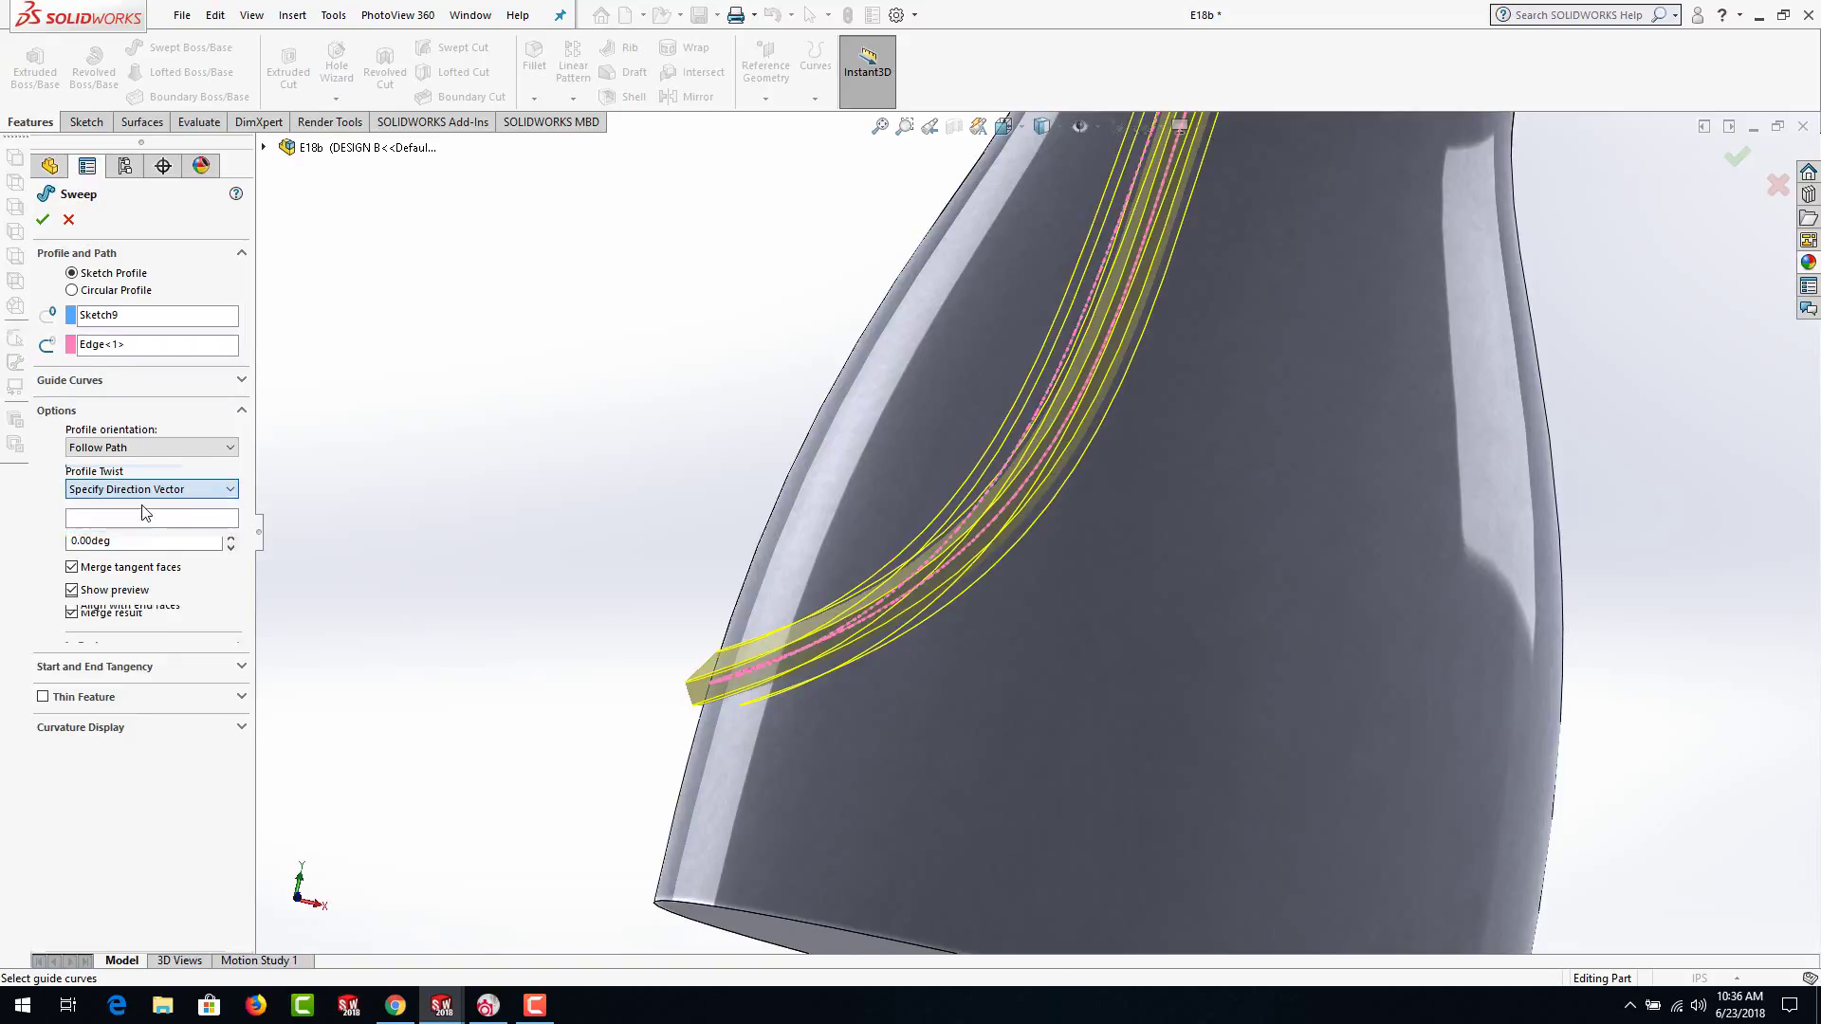
Set the sweep's profile twist to Tangent to Adjacent Faces and create the sweep along the split line
left_click(139, 495)
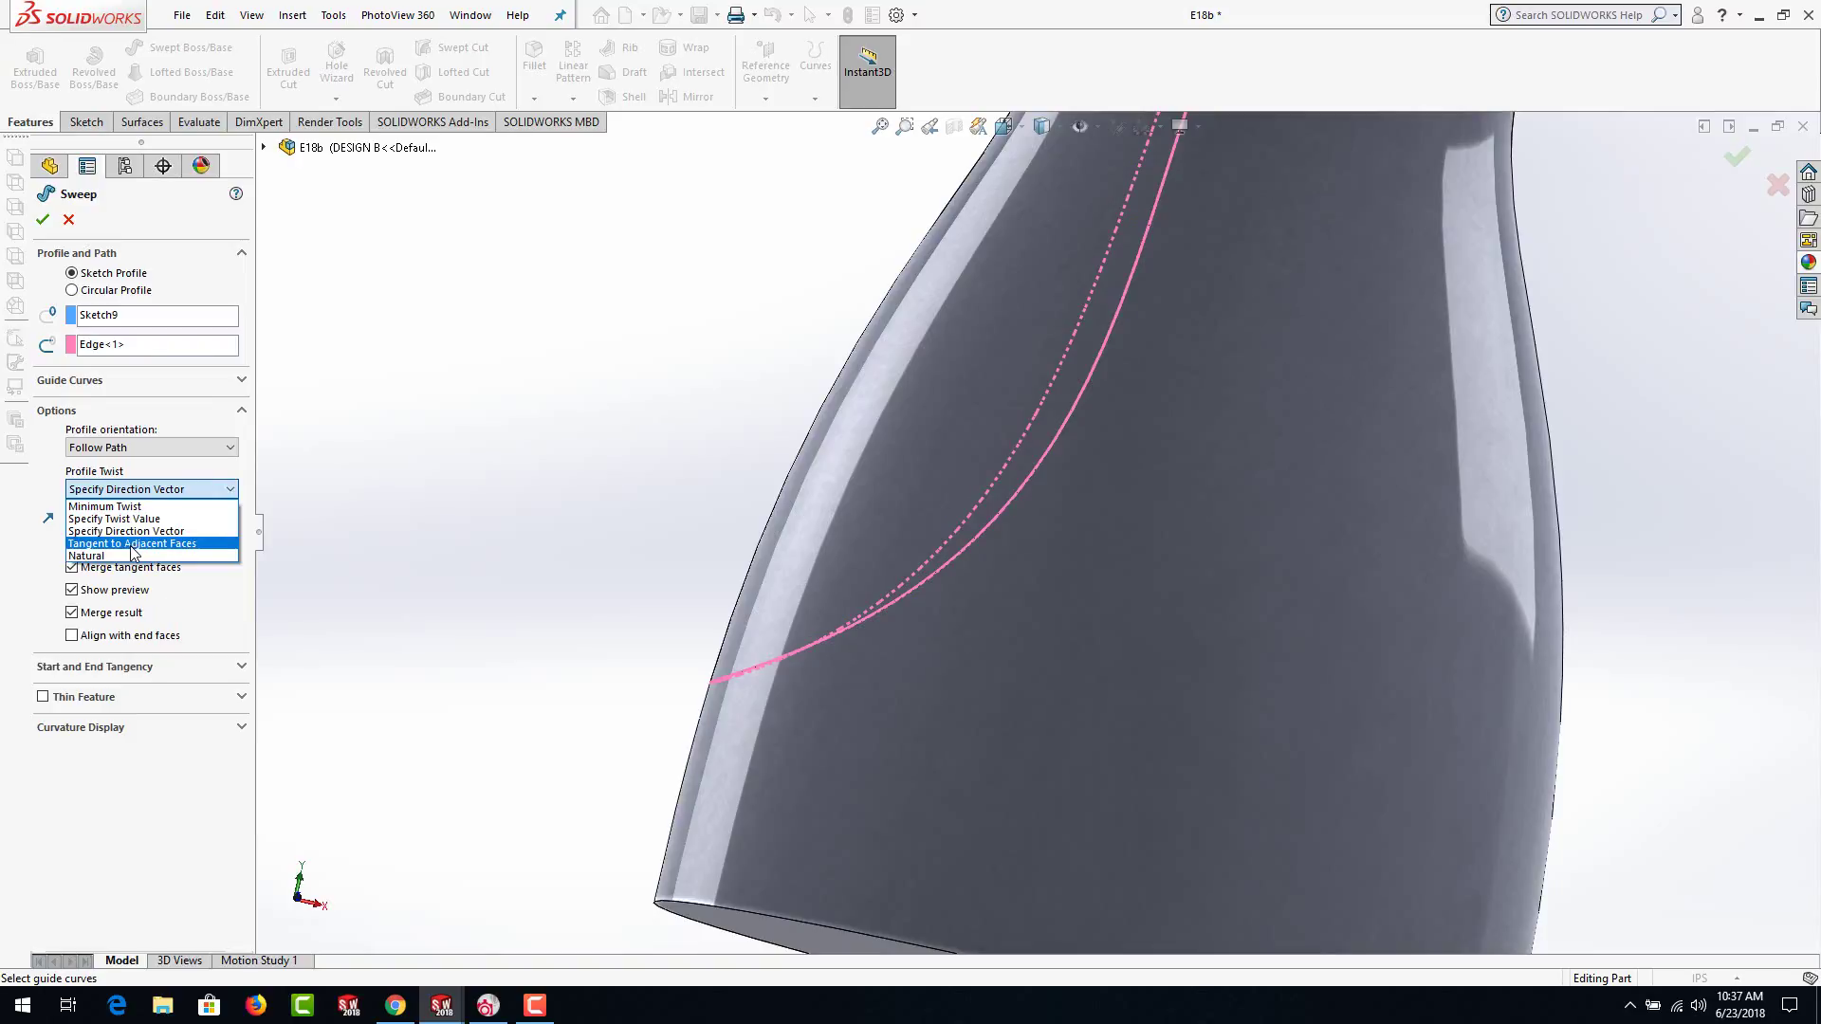
left_click(132, 545)
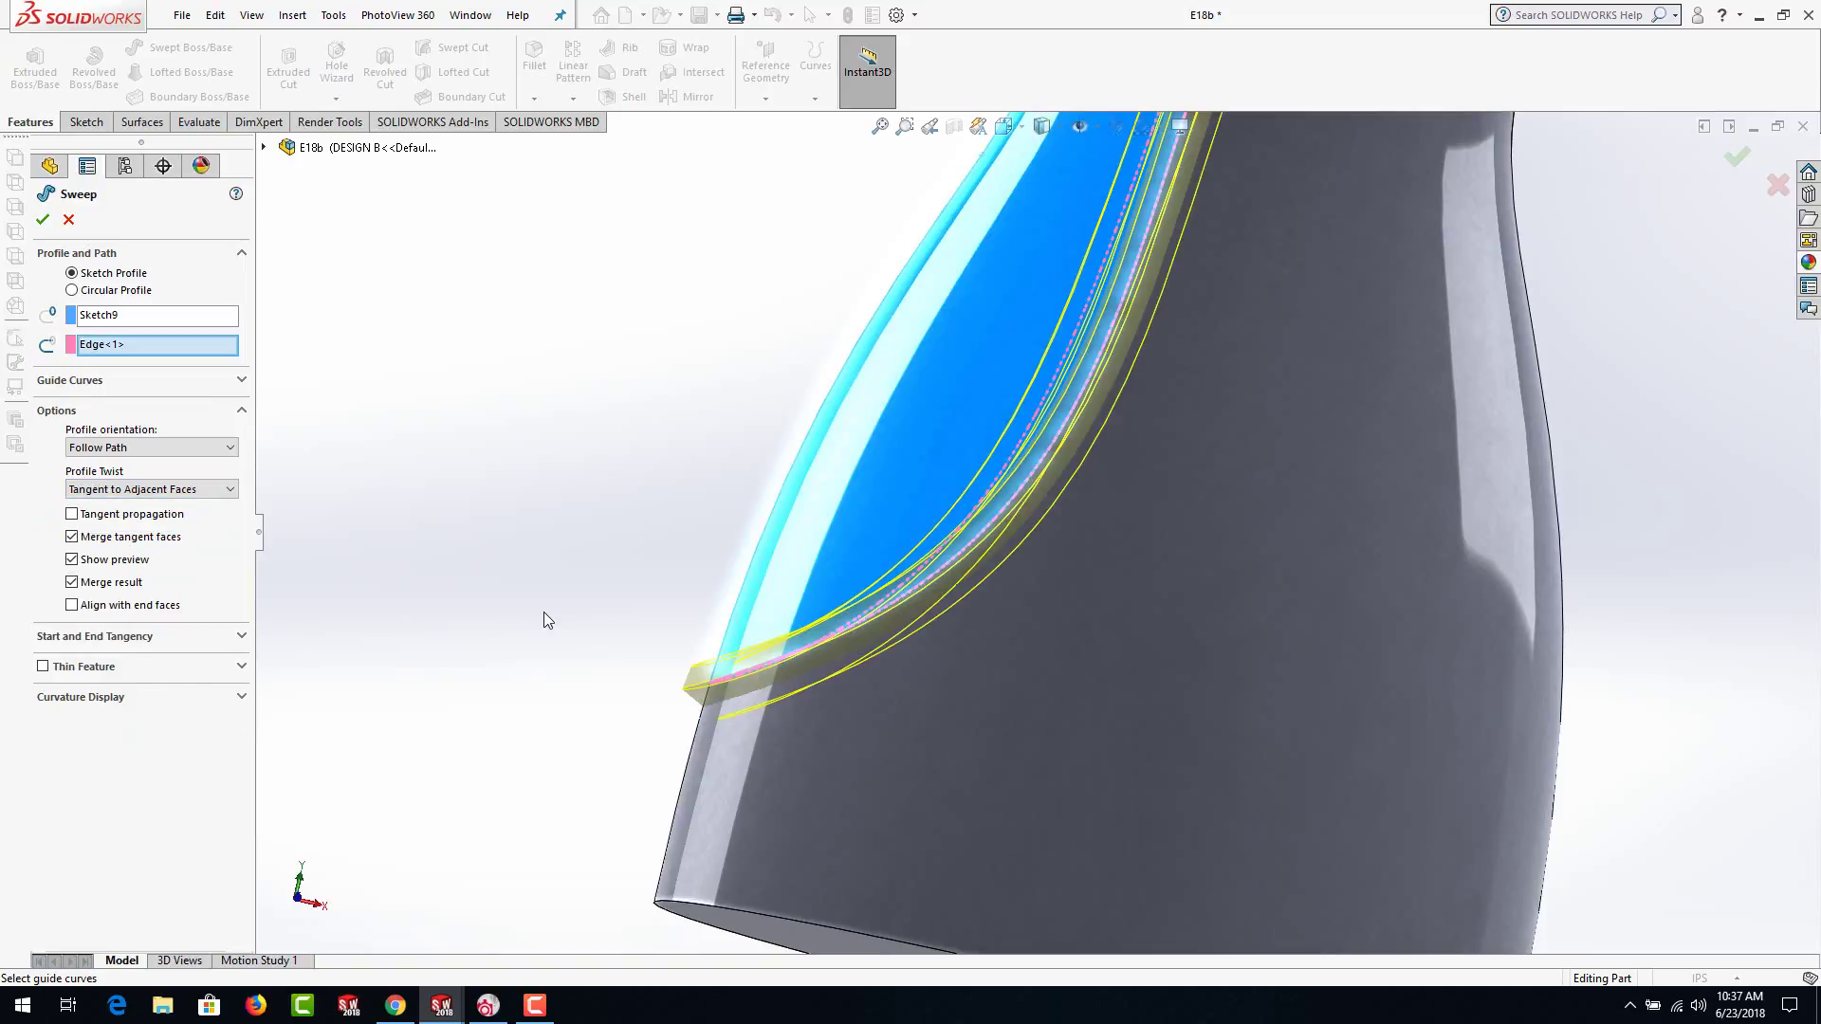
middle_click_drag(544, 612, 517, 669)
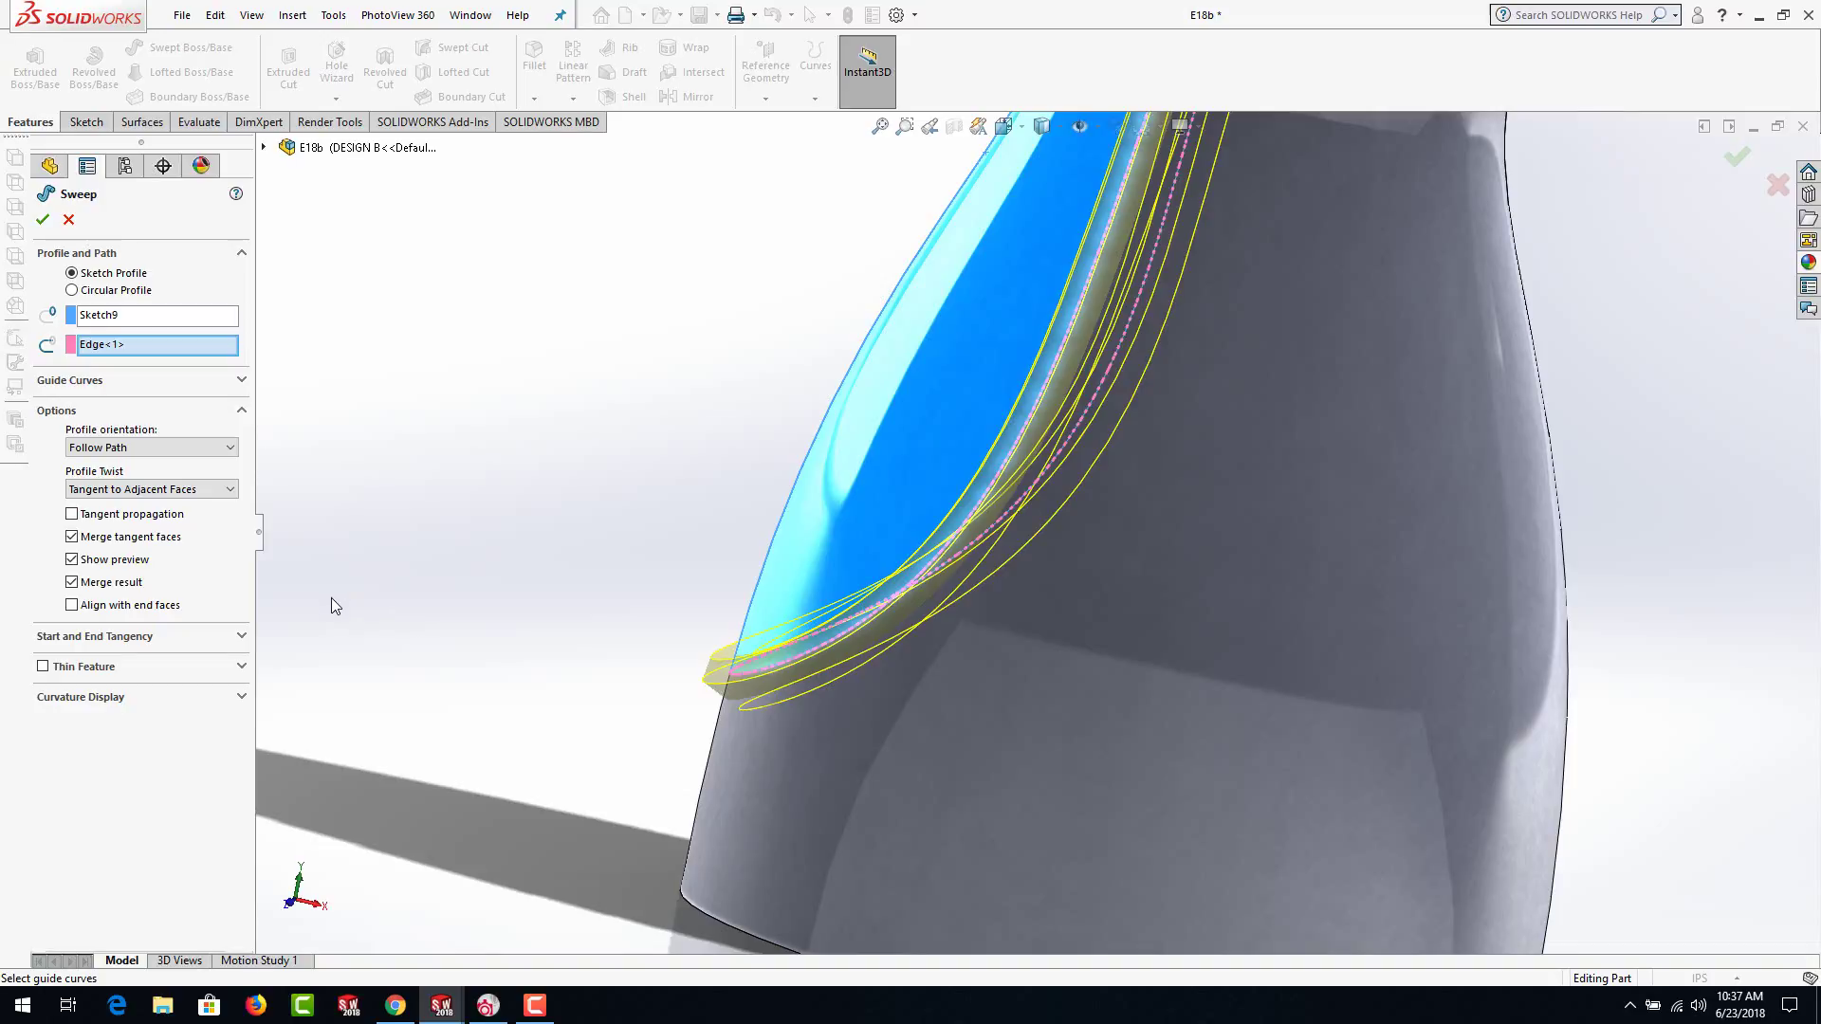
scroll(337, 605, "up", 8)
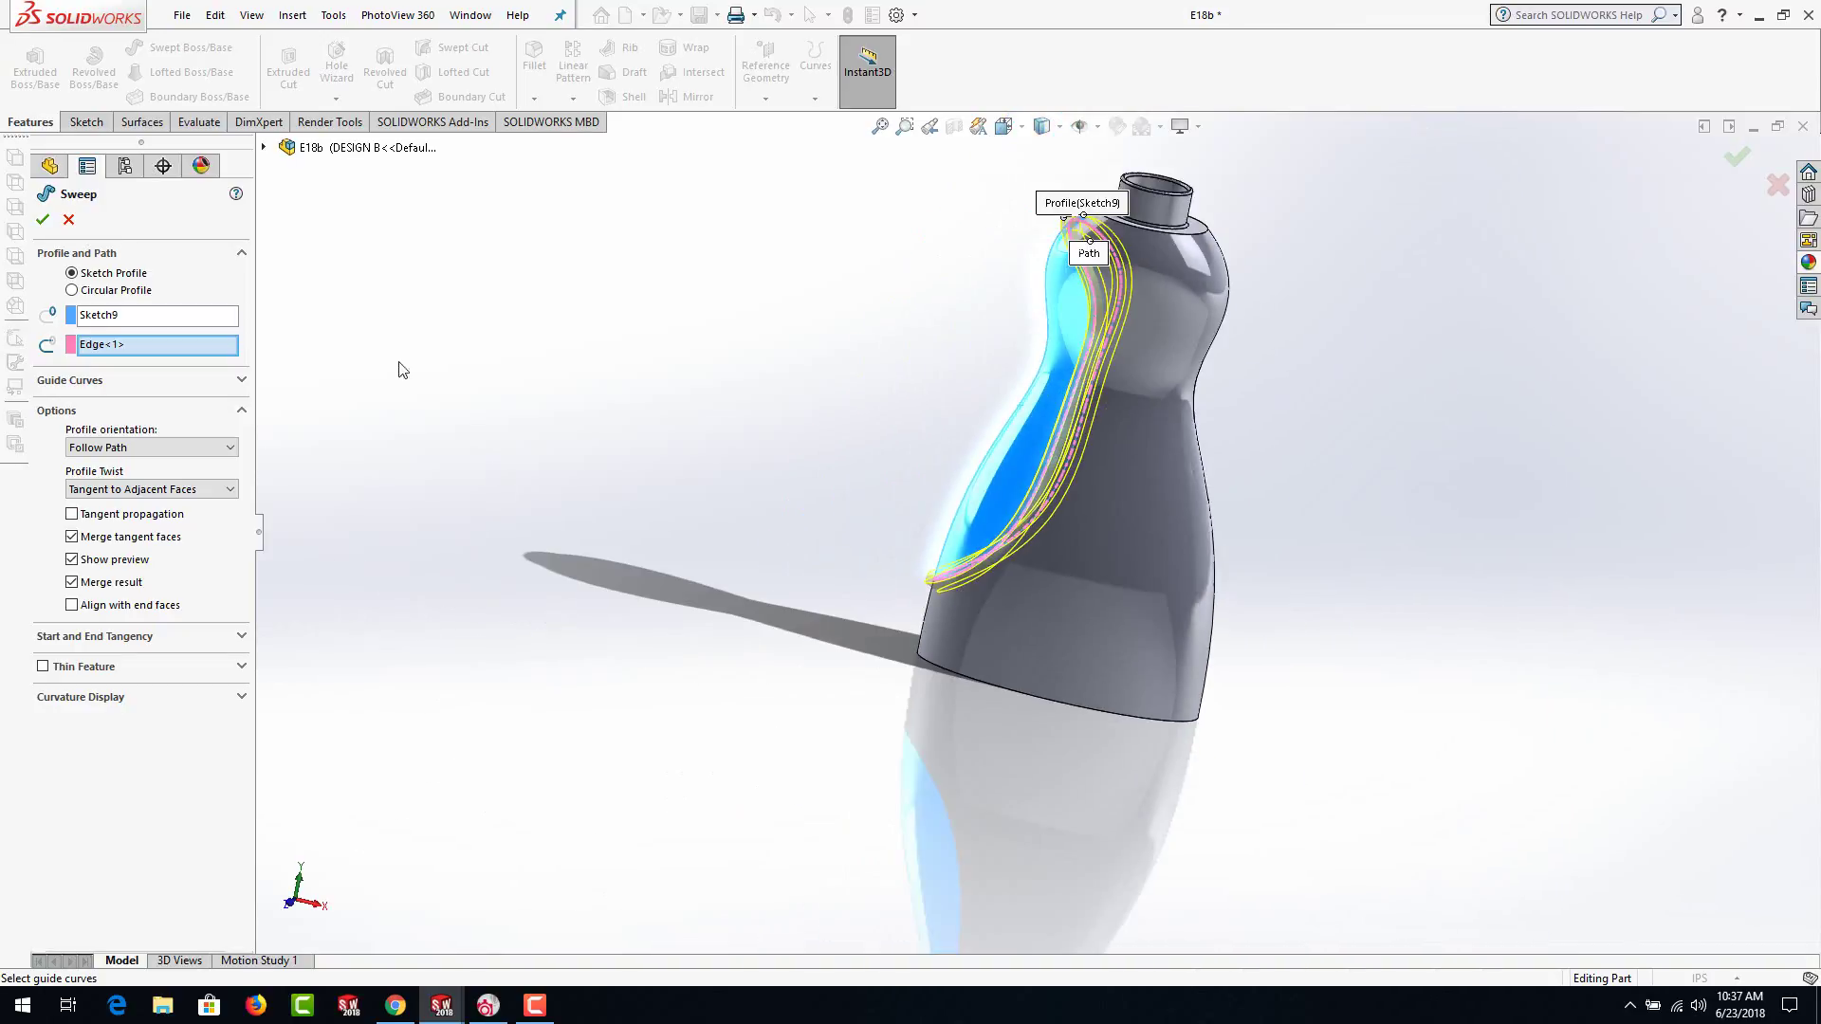
left_click(42, 219)
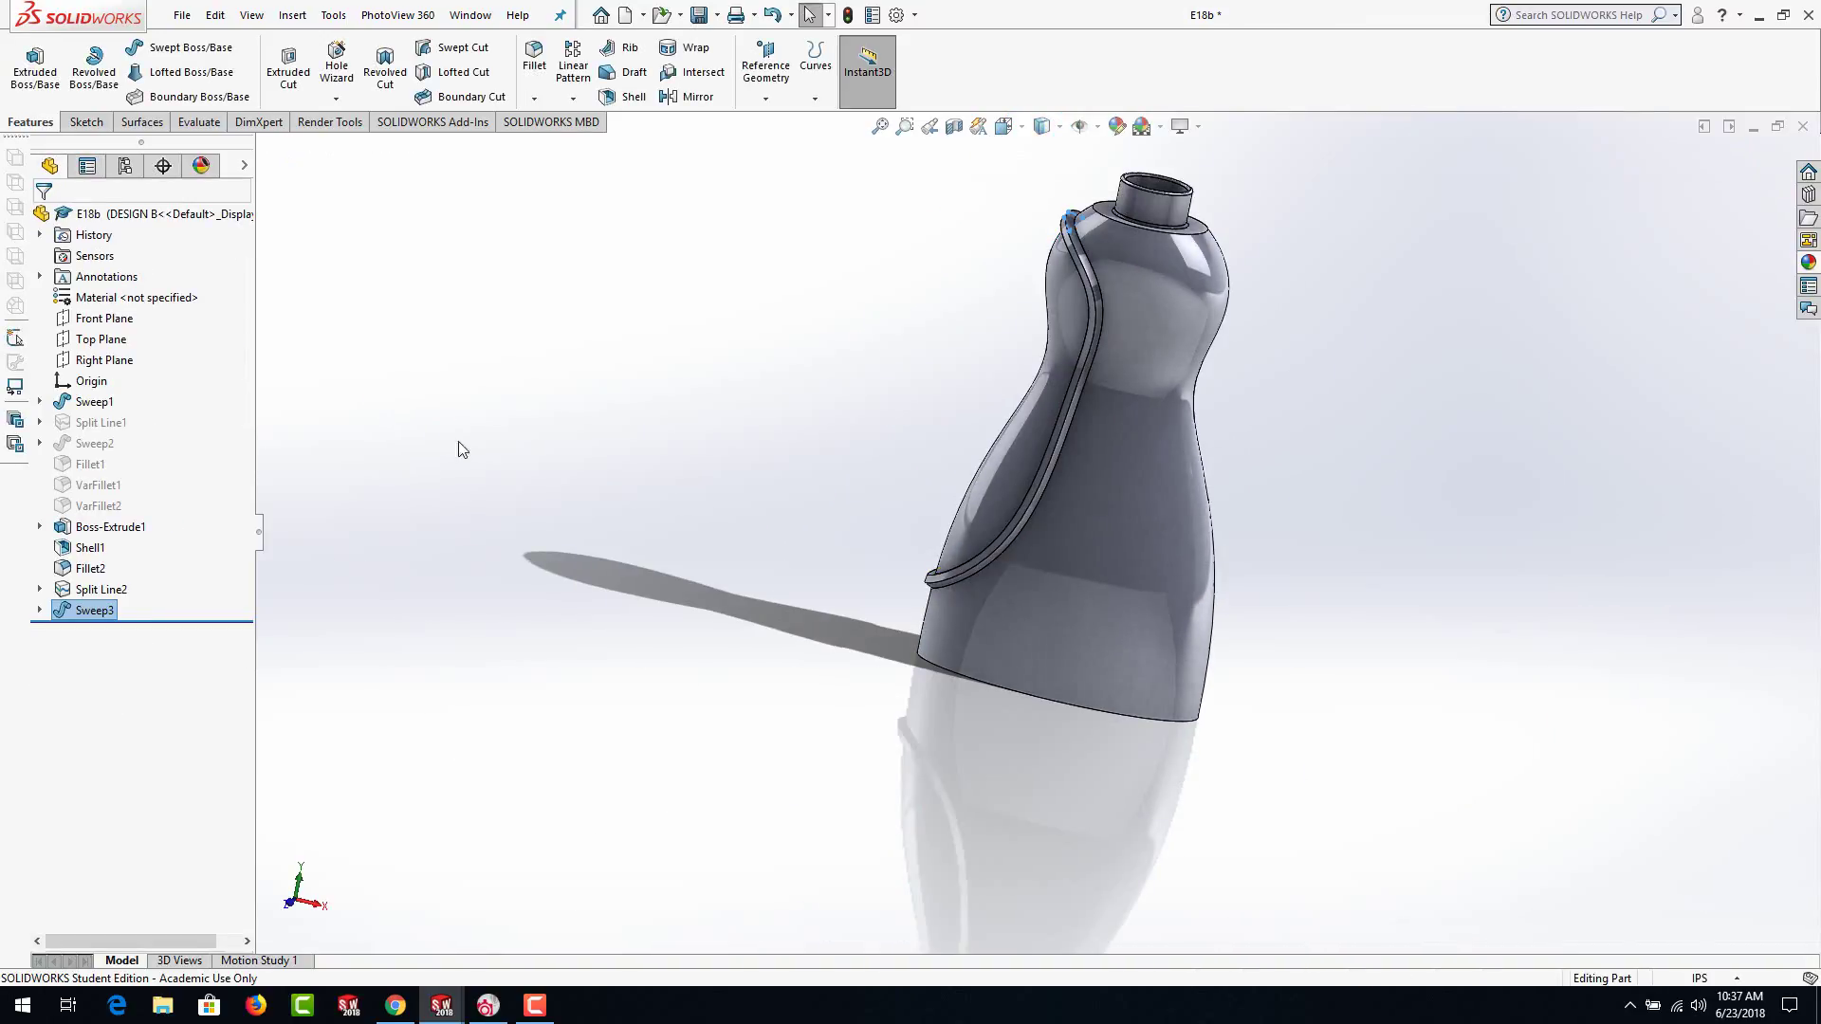
middle_click_drag(901, 436, 1062, 516)
scroll(1112, 241, "down", 3)
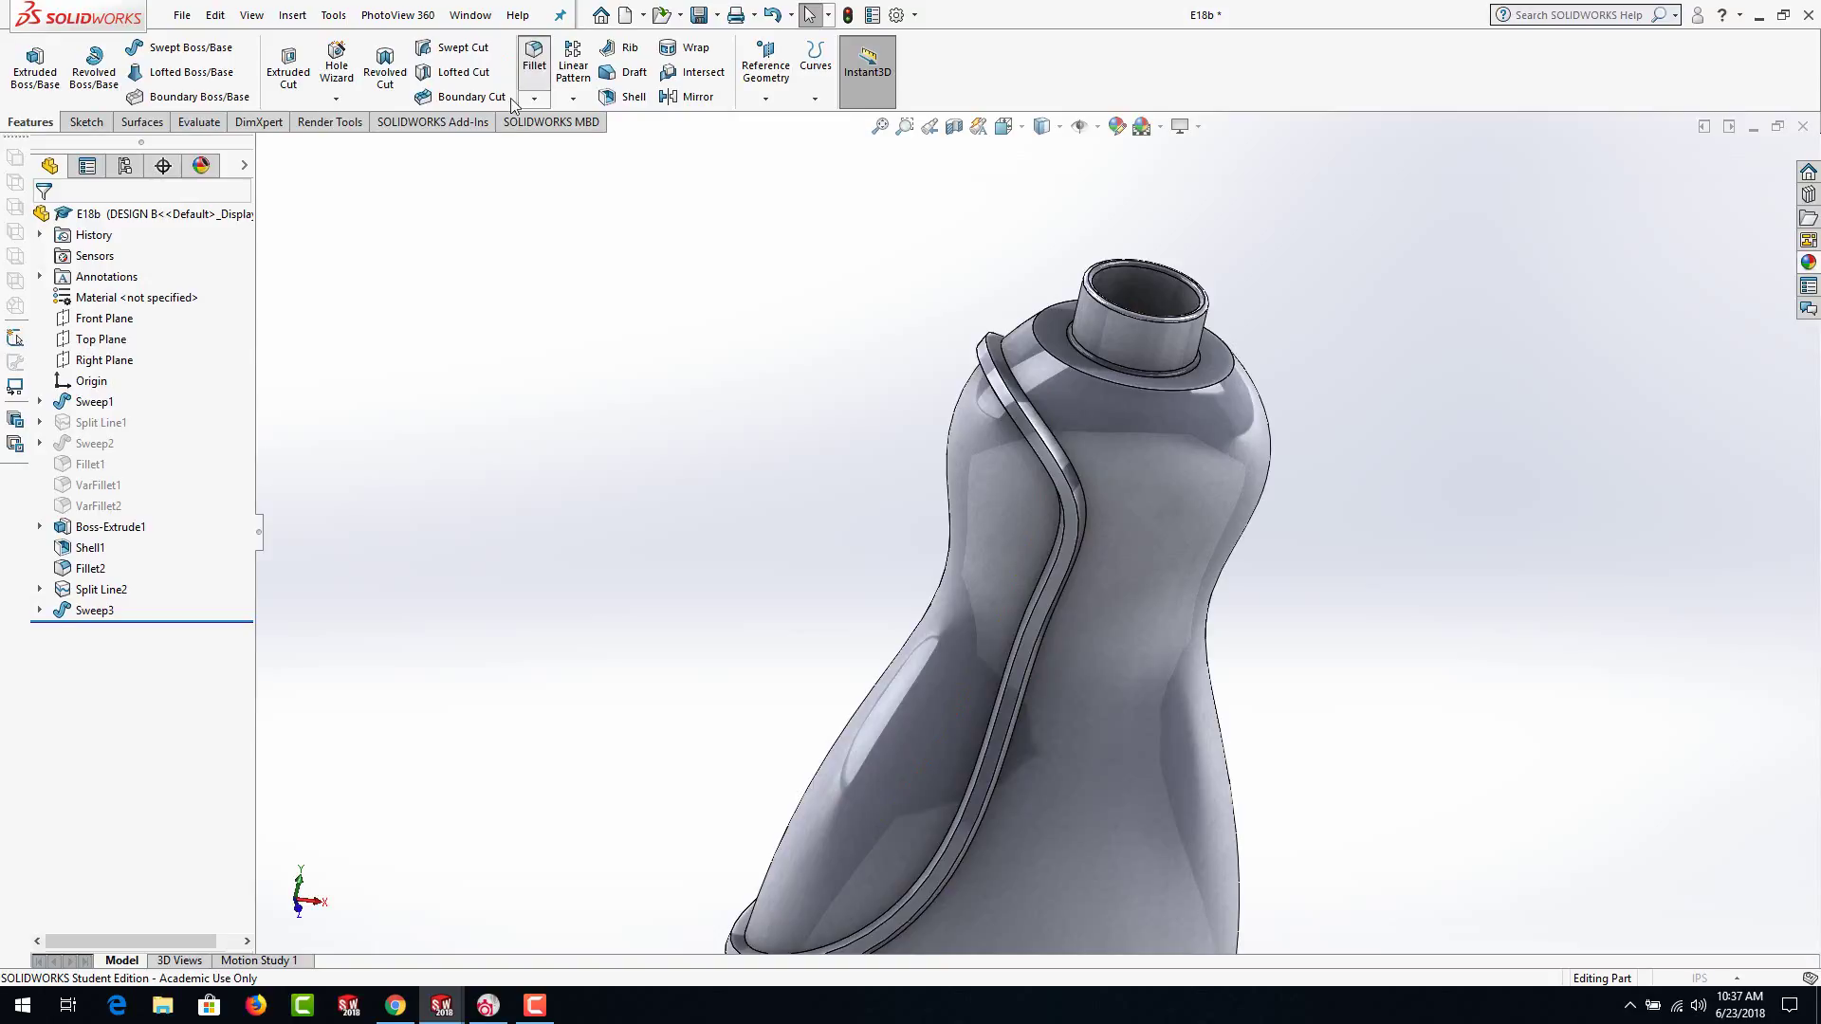
Fillet the four long edges of the swept rib with a 0.05 in symmetric, curvature-continuous radius
left_click(533, 58)
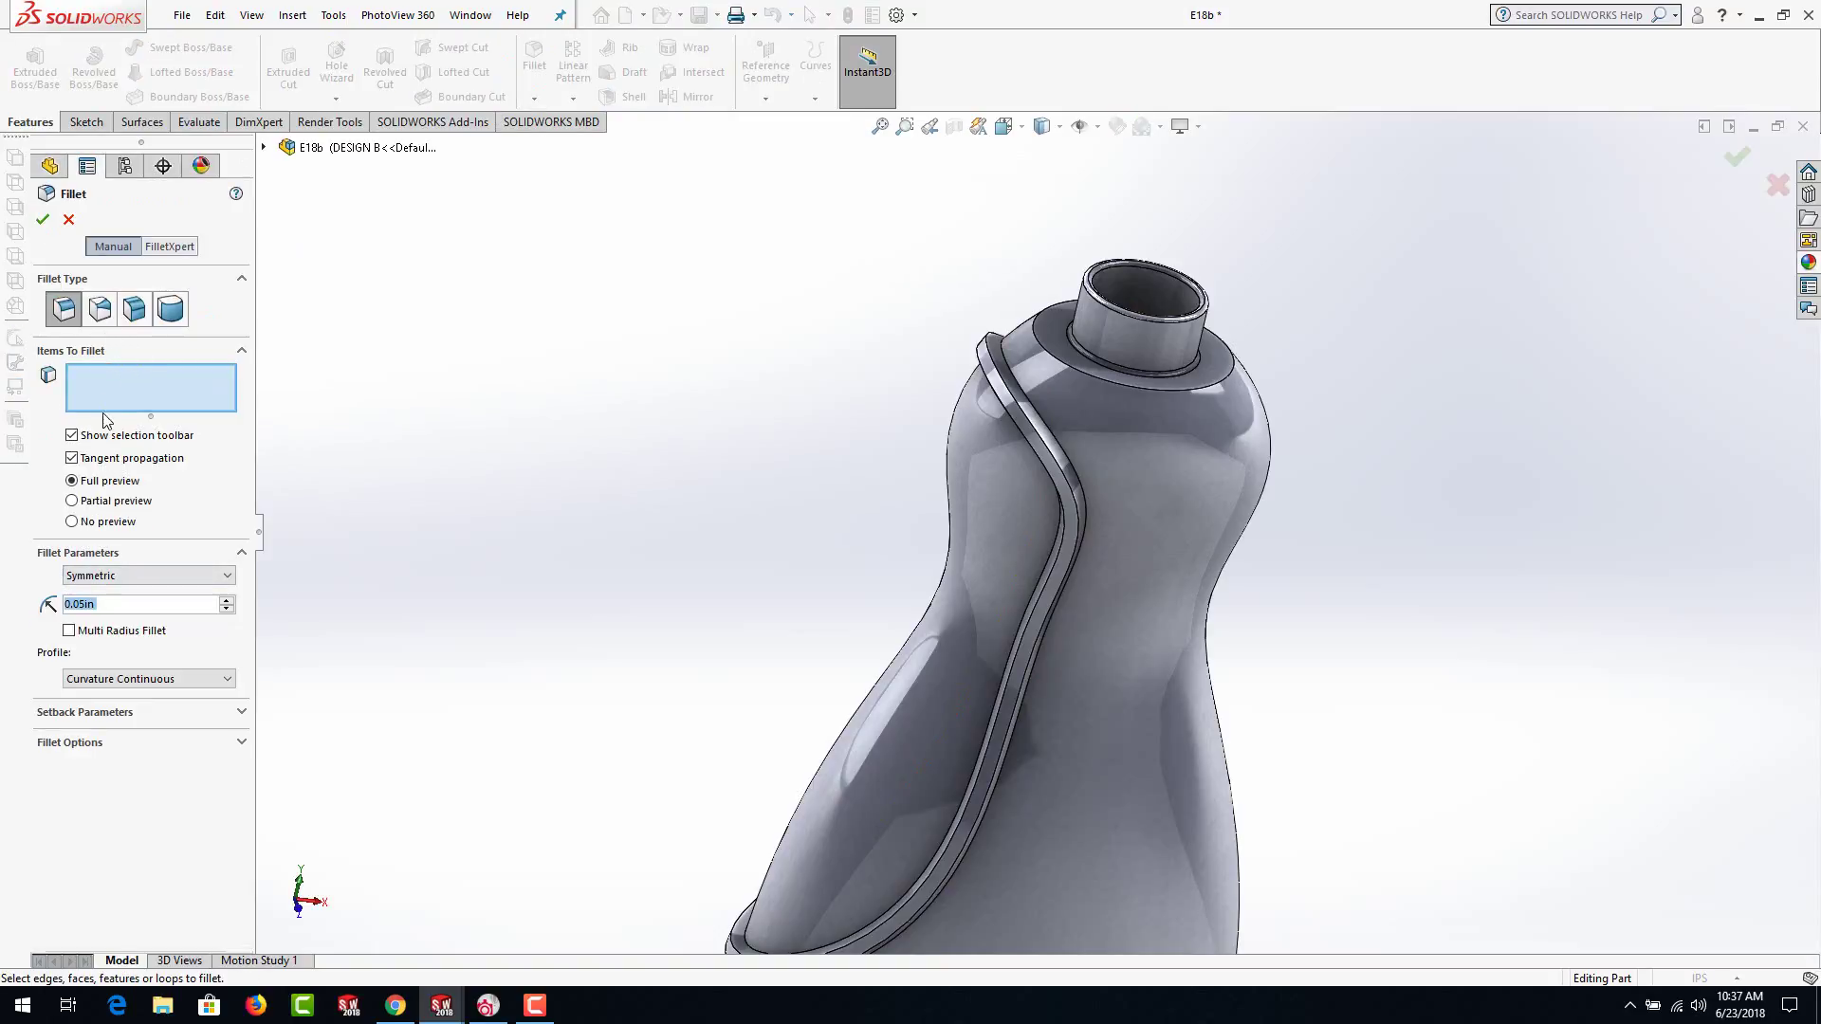
scroll(984, 405, "down", 5)
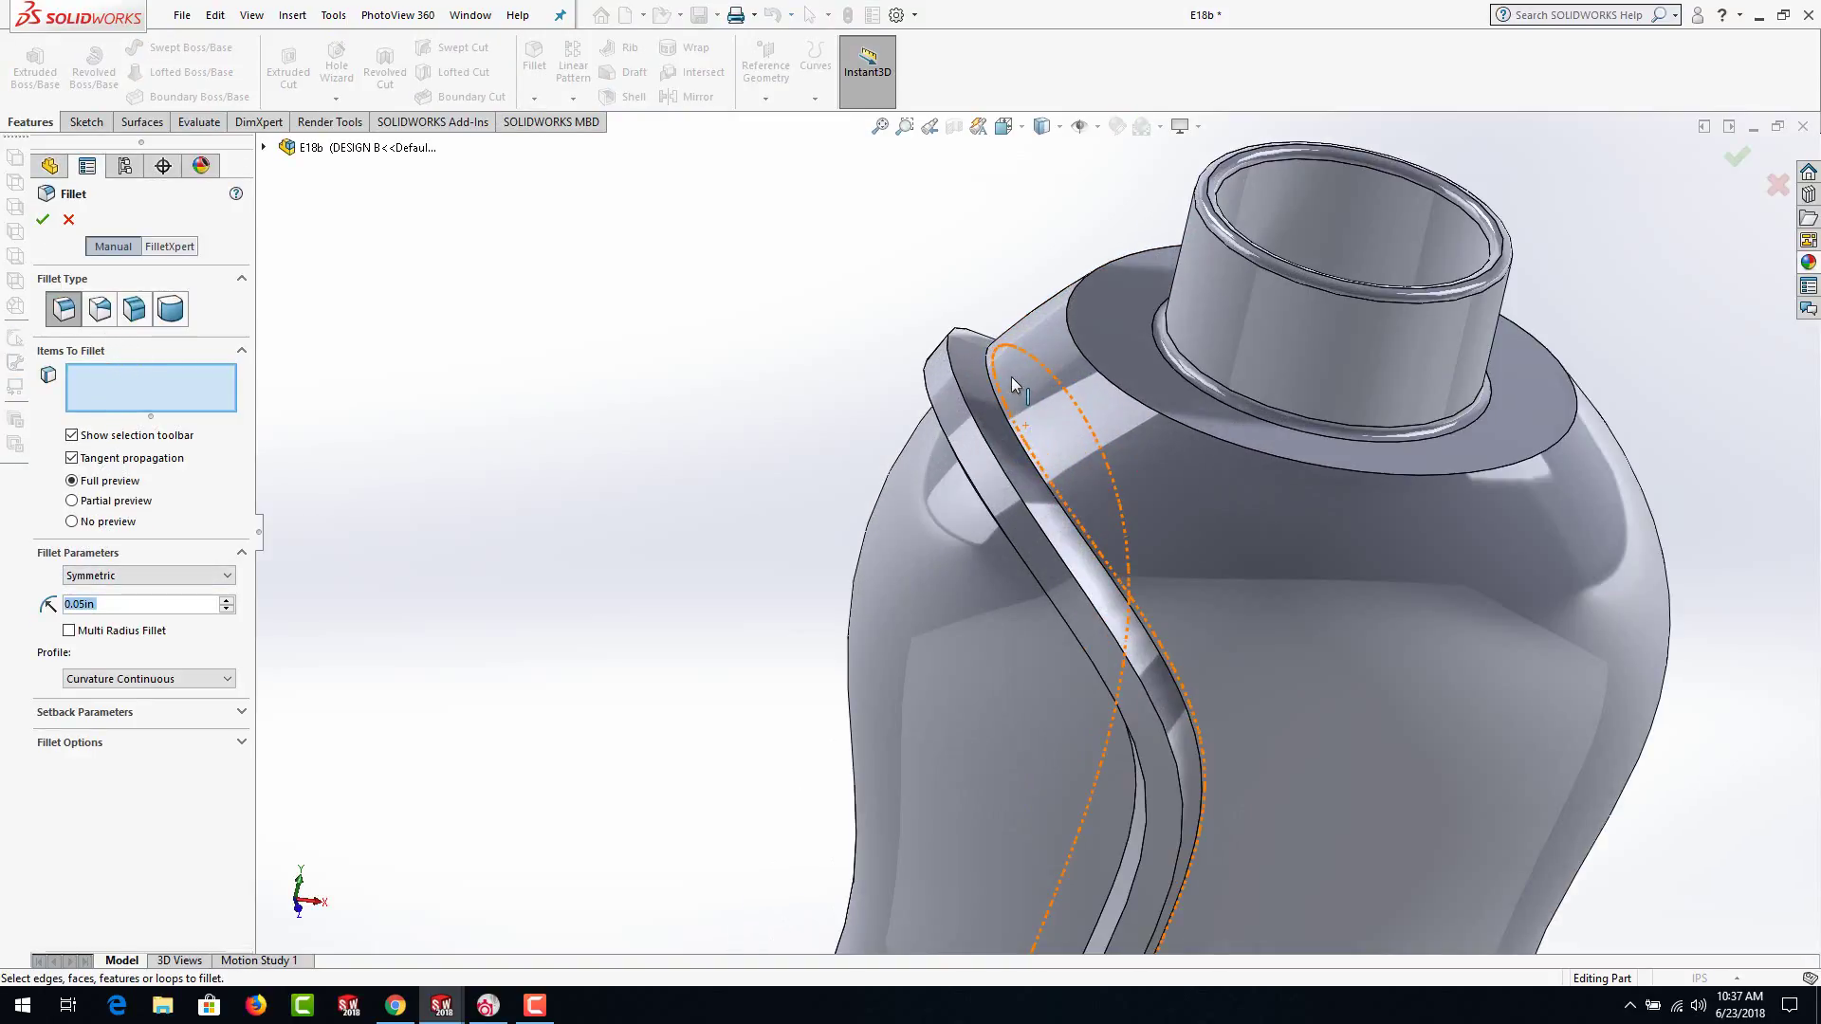
left_click(988, 408)
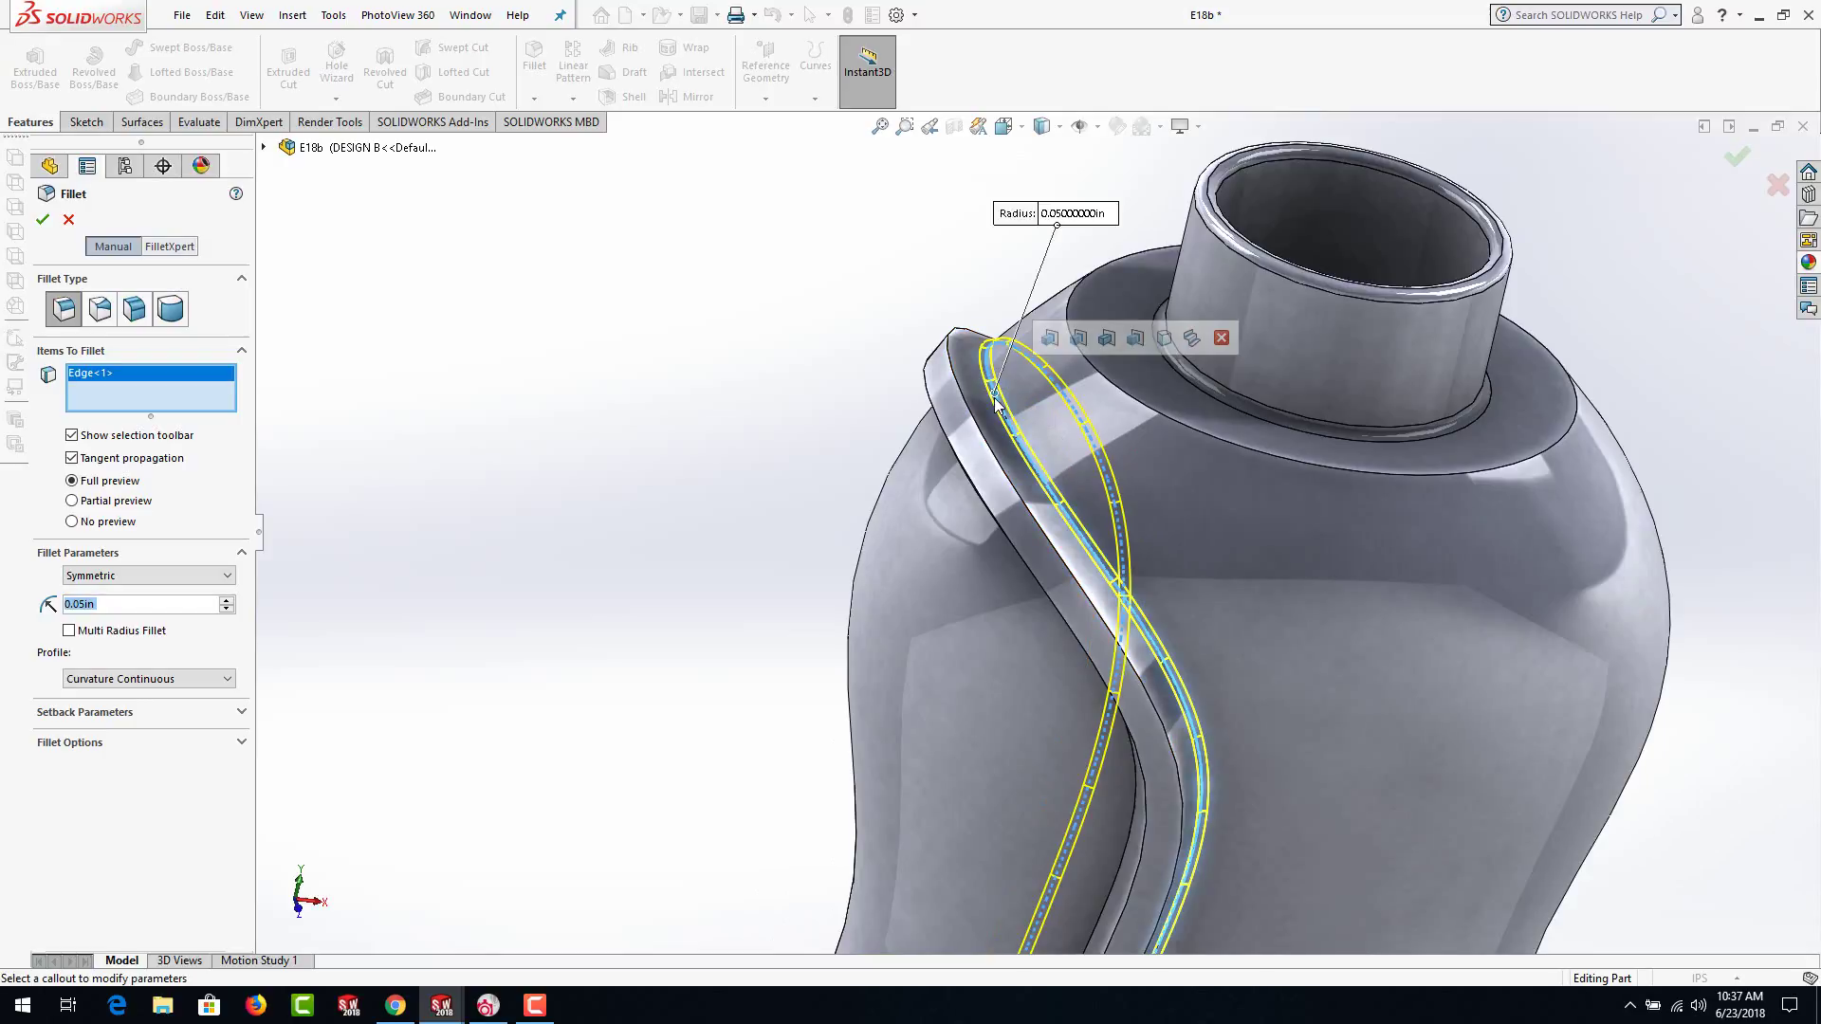
left_click(952, 446)
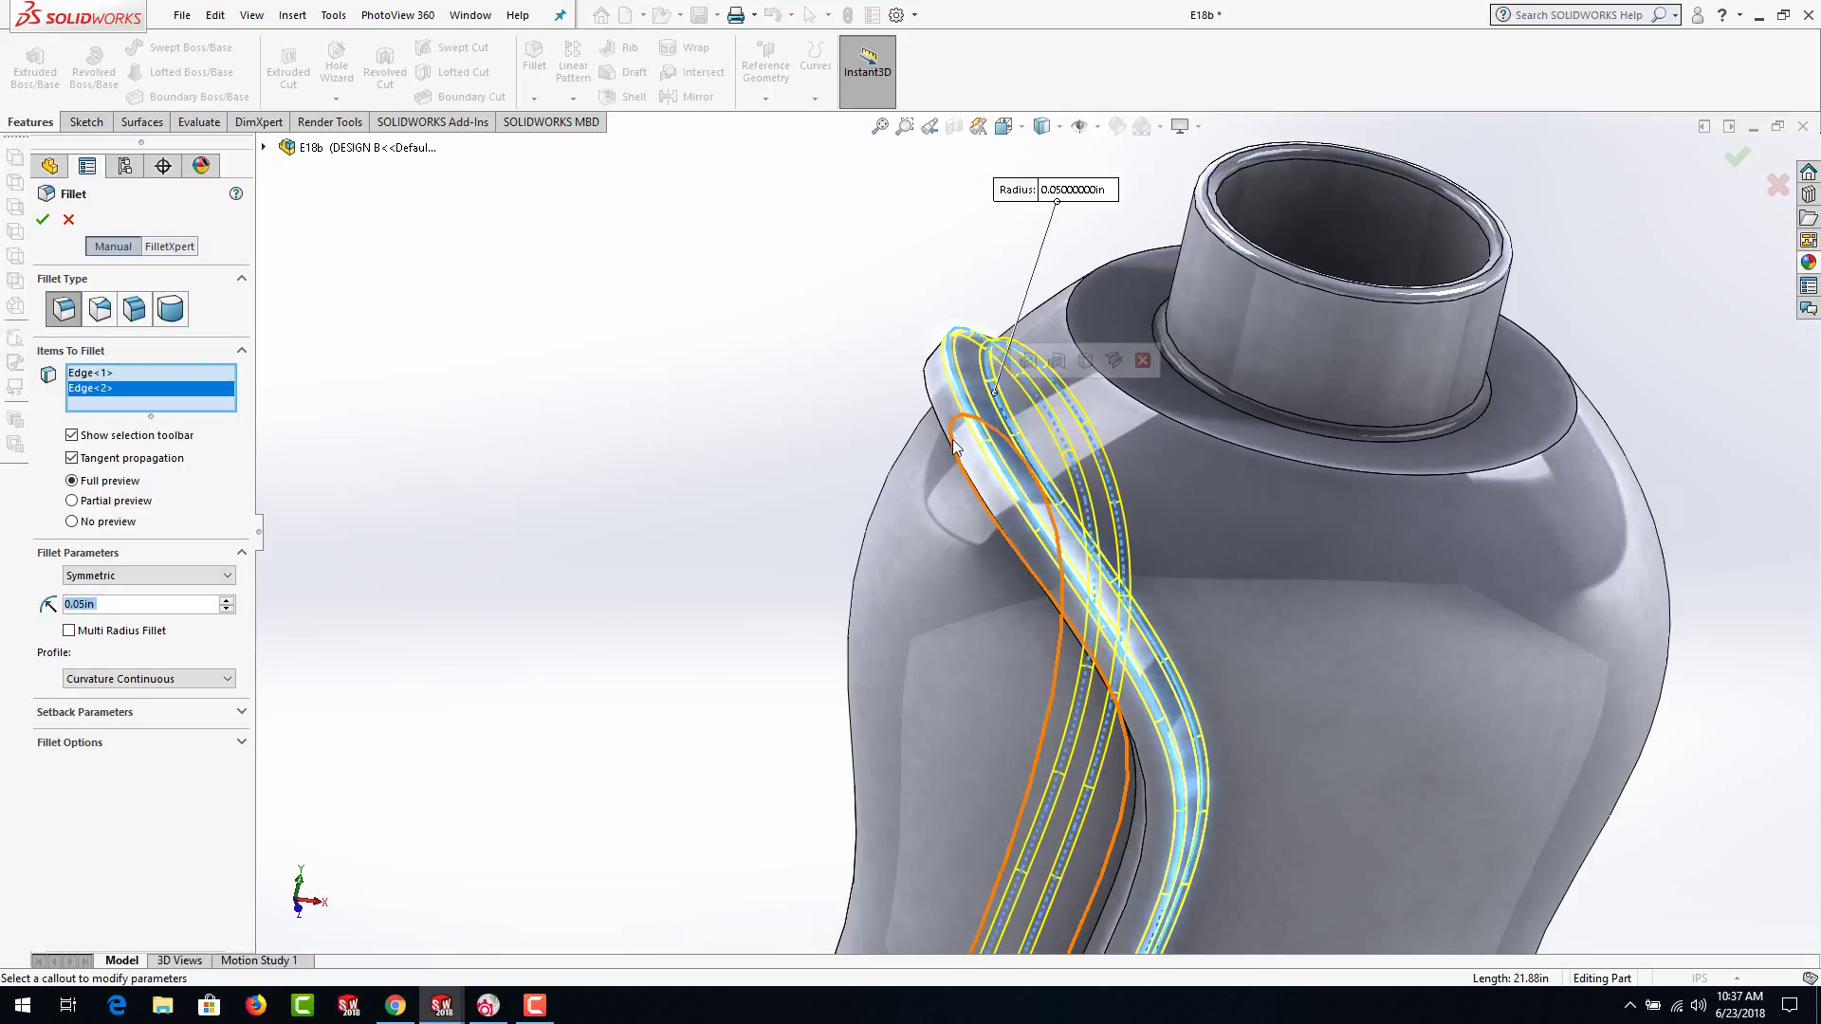
left_click(953, 451)
mouse_move(953, 453)
middle_mouse_down()
mouse_move(972, 441)
mouse_move(954, 464)
middle_mouse_up()
left_click(954, 465)
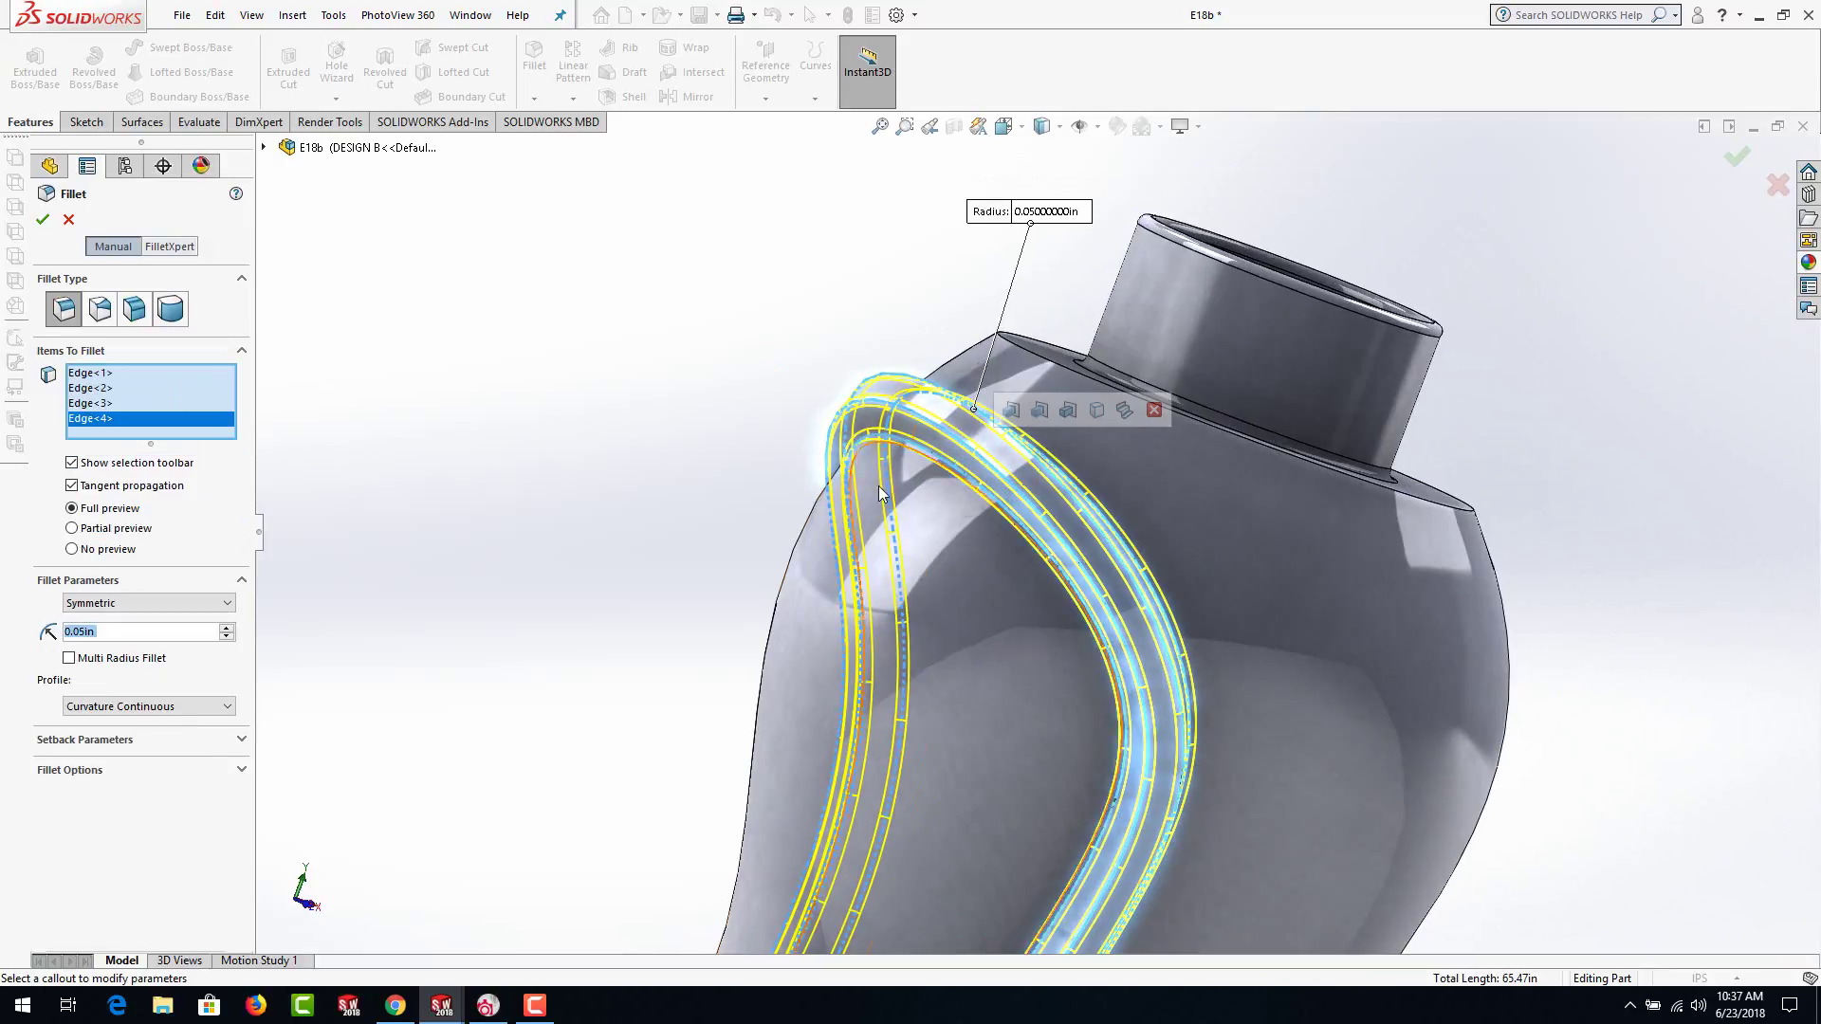
left_click(43, 219)
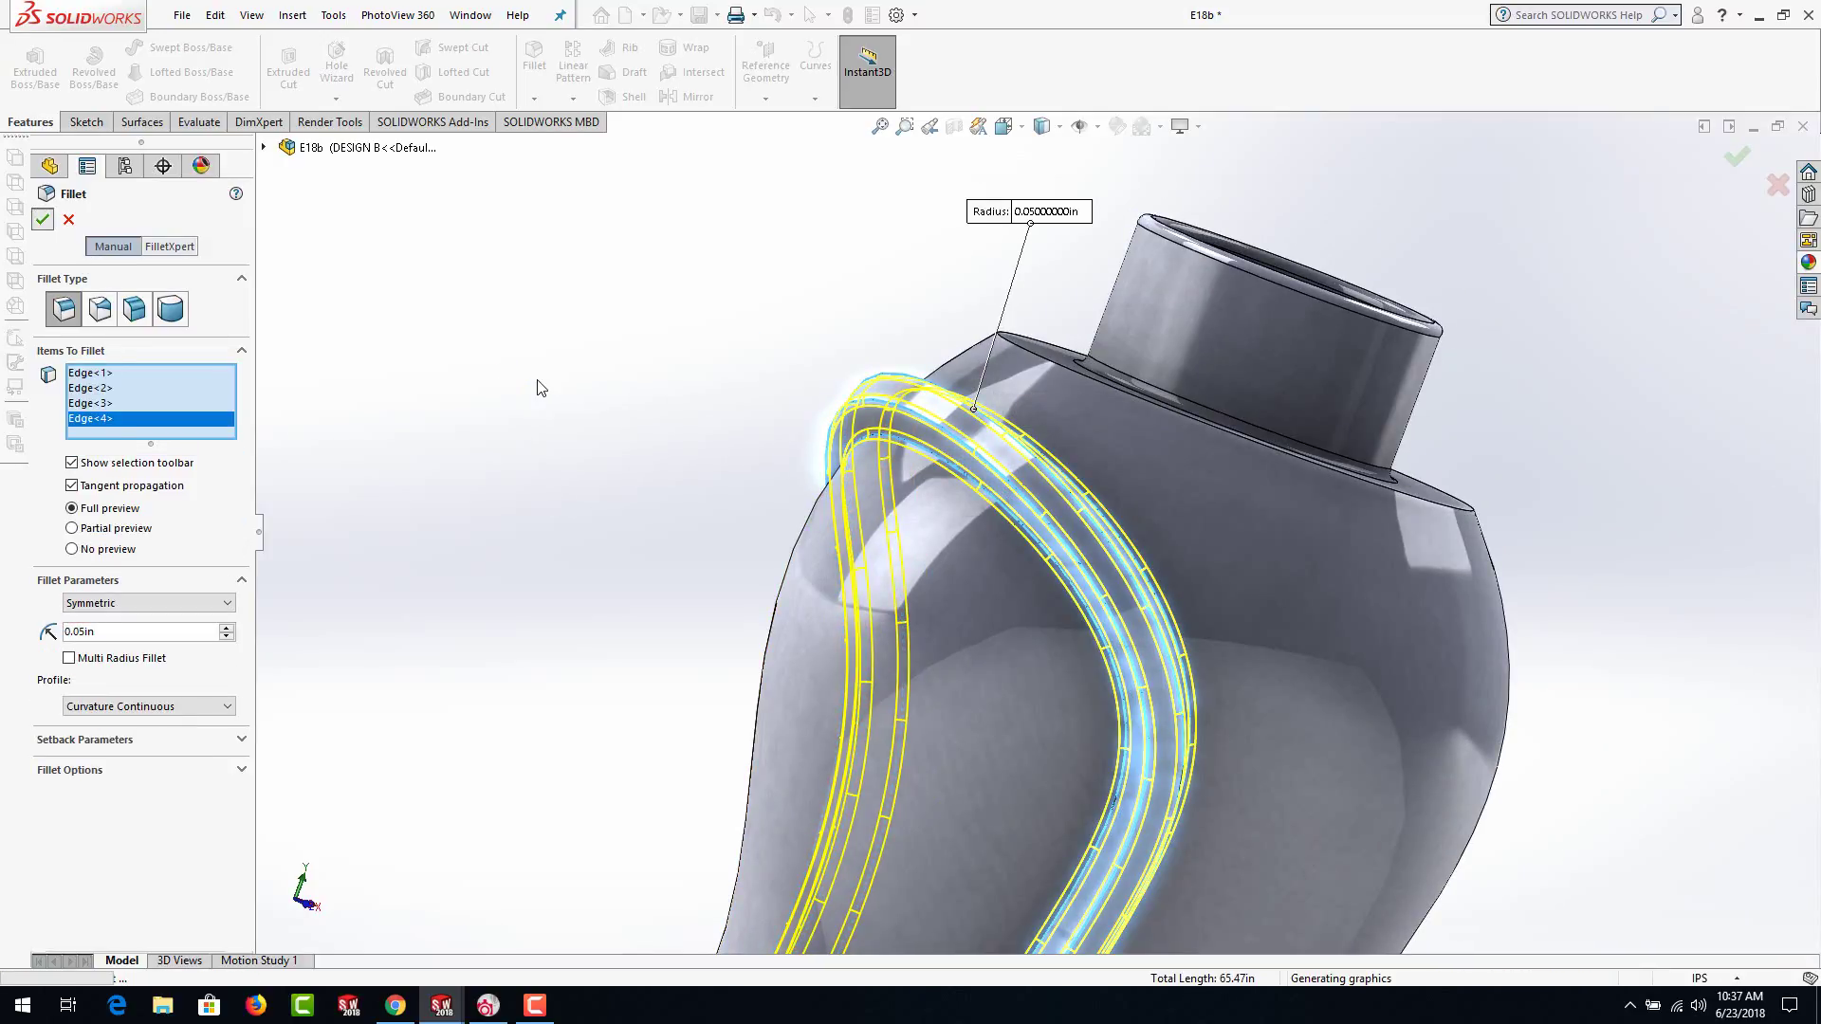
scroll(565, 480, "up", 5)
middle_click_drag(565, 480, 1057, 406)
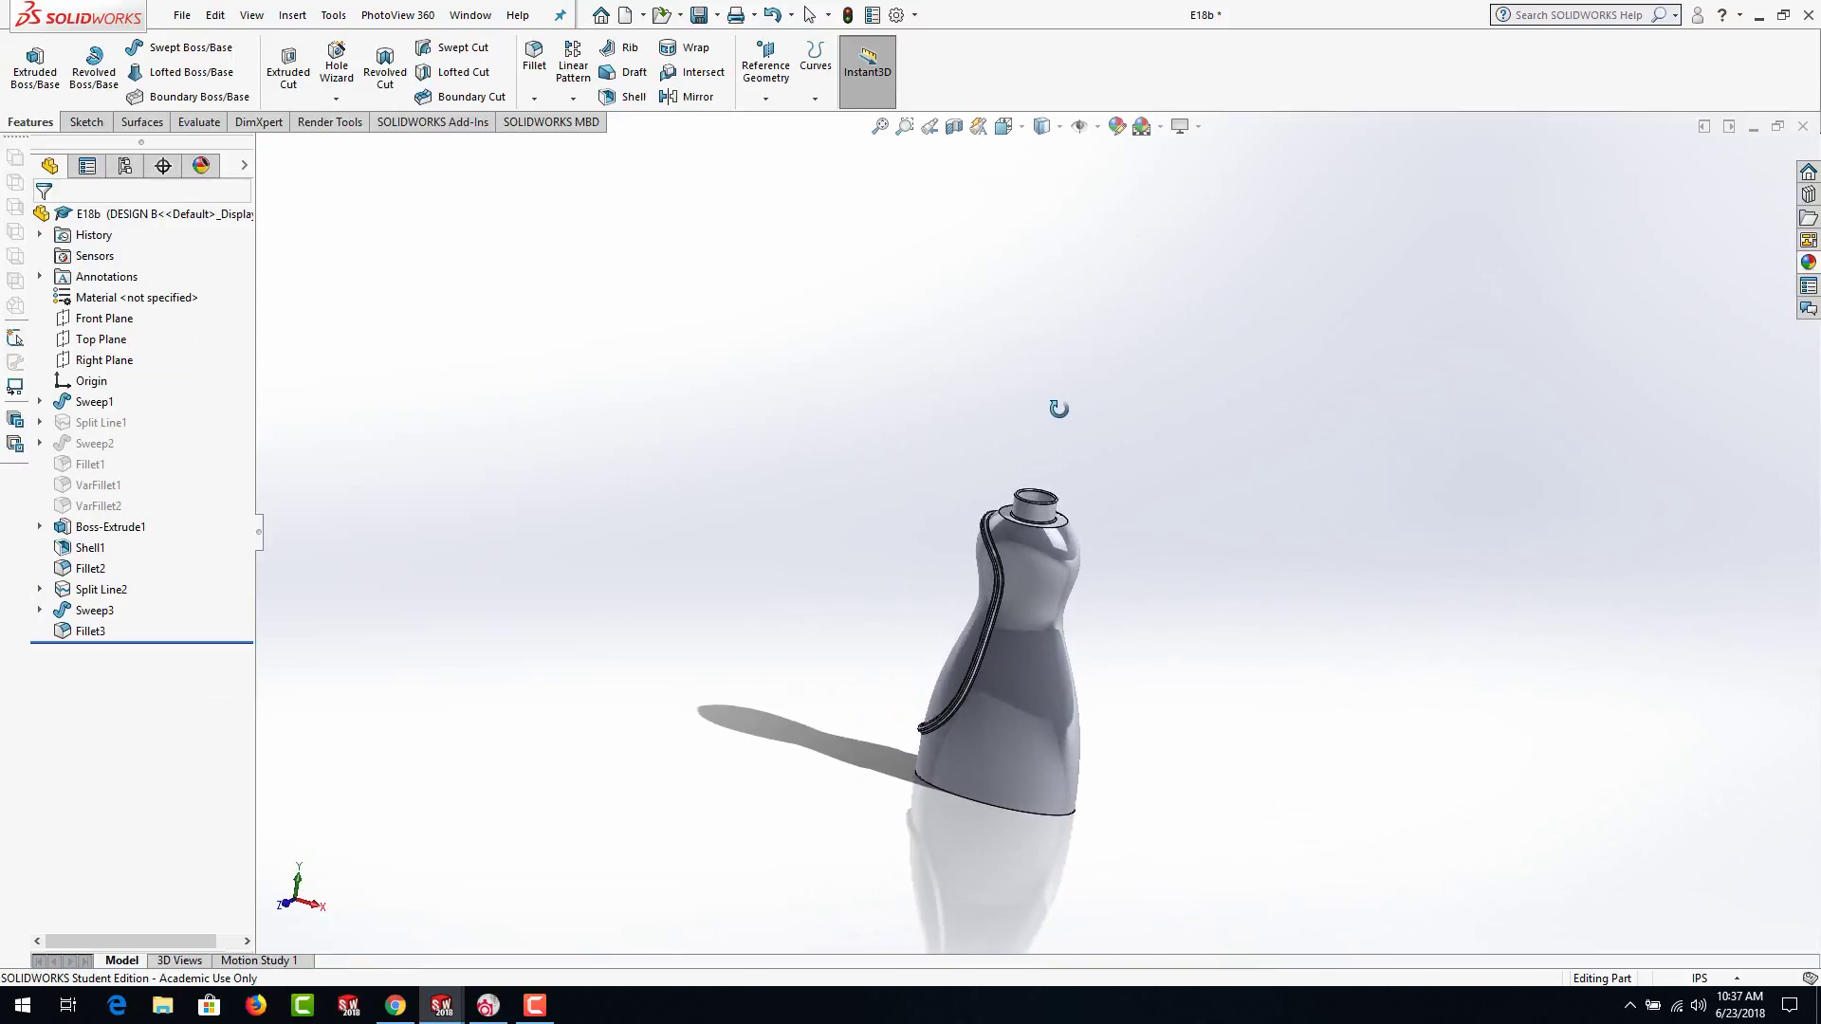
scroll(1050, 634, "down", 2)
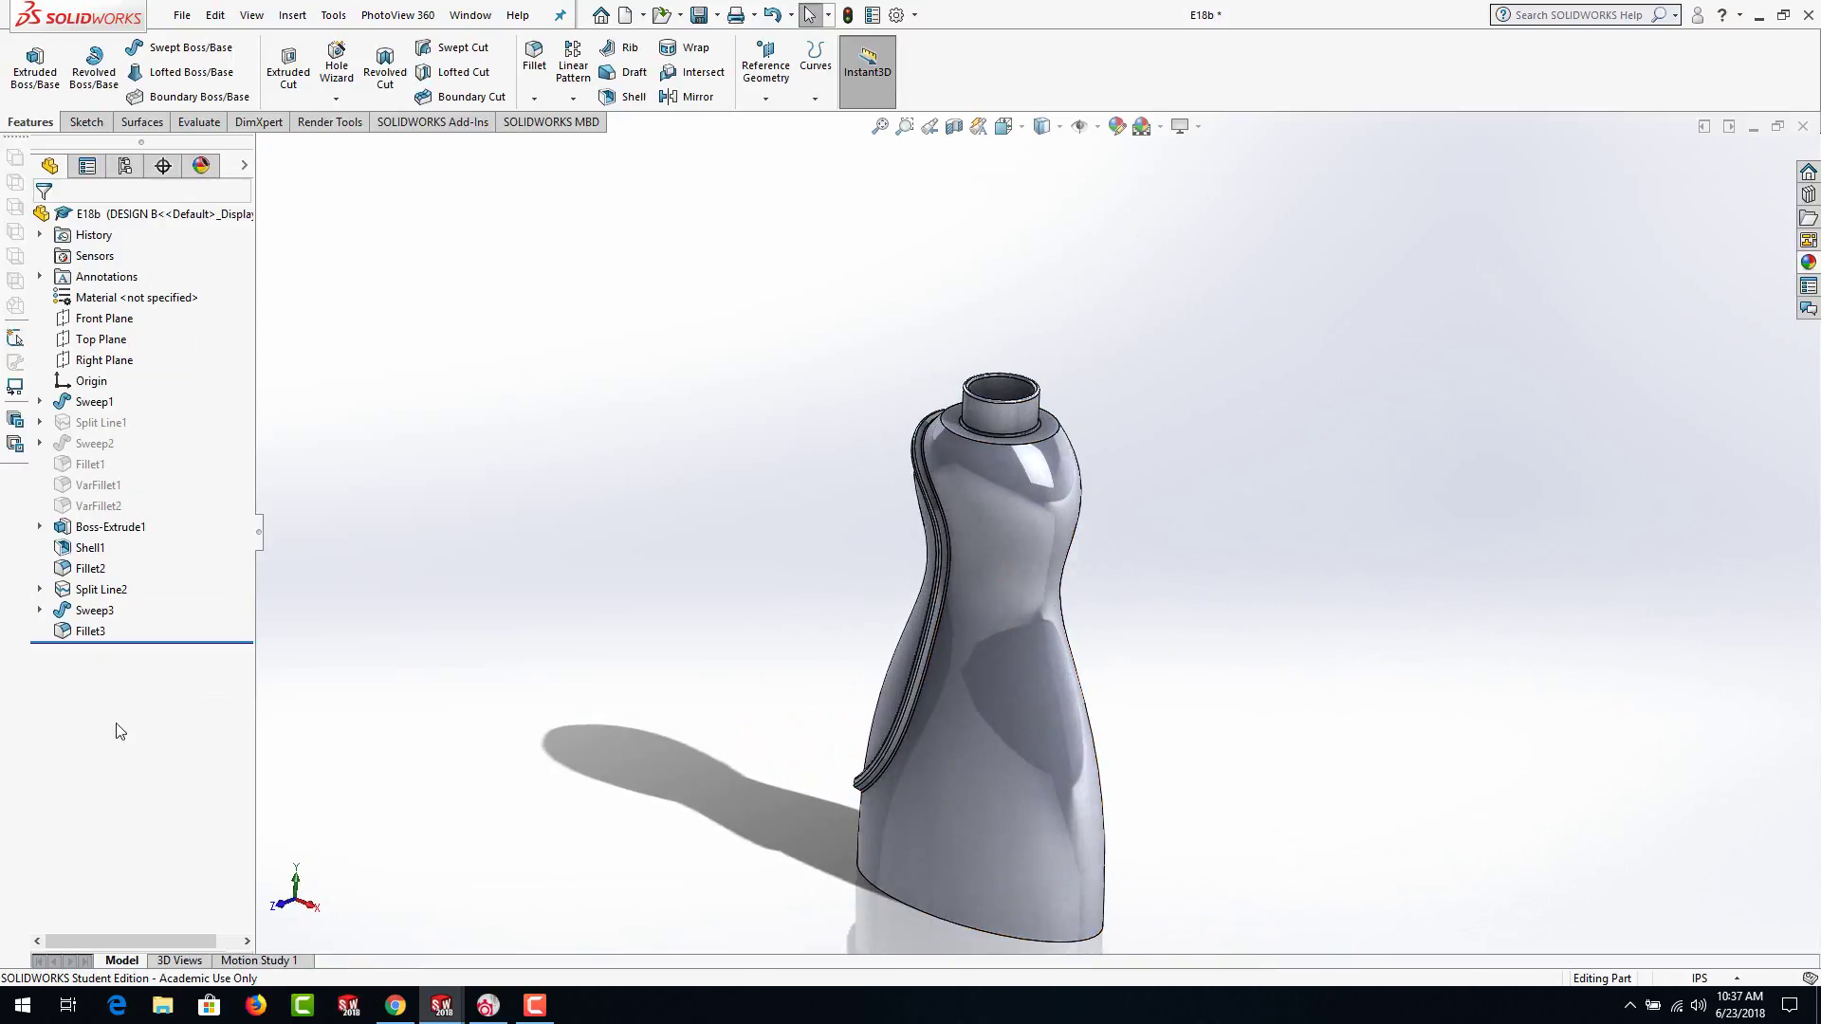
Mirror the rib's sweep and its fillet about the Right Plane with Geometry Pattern enabled
left_click(111, 590)
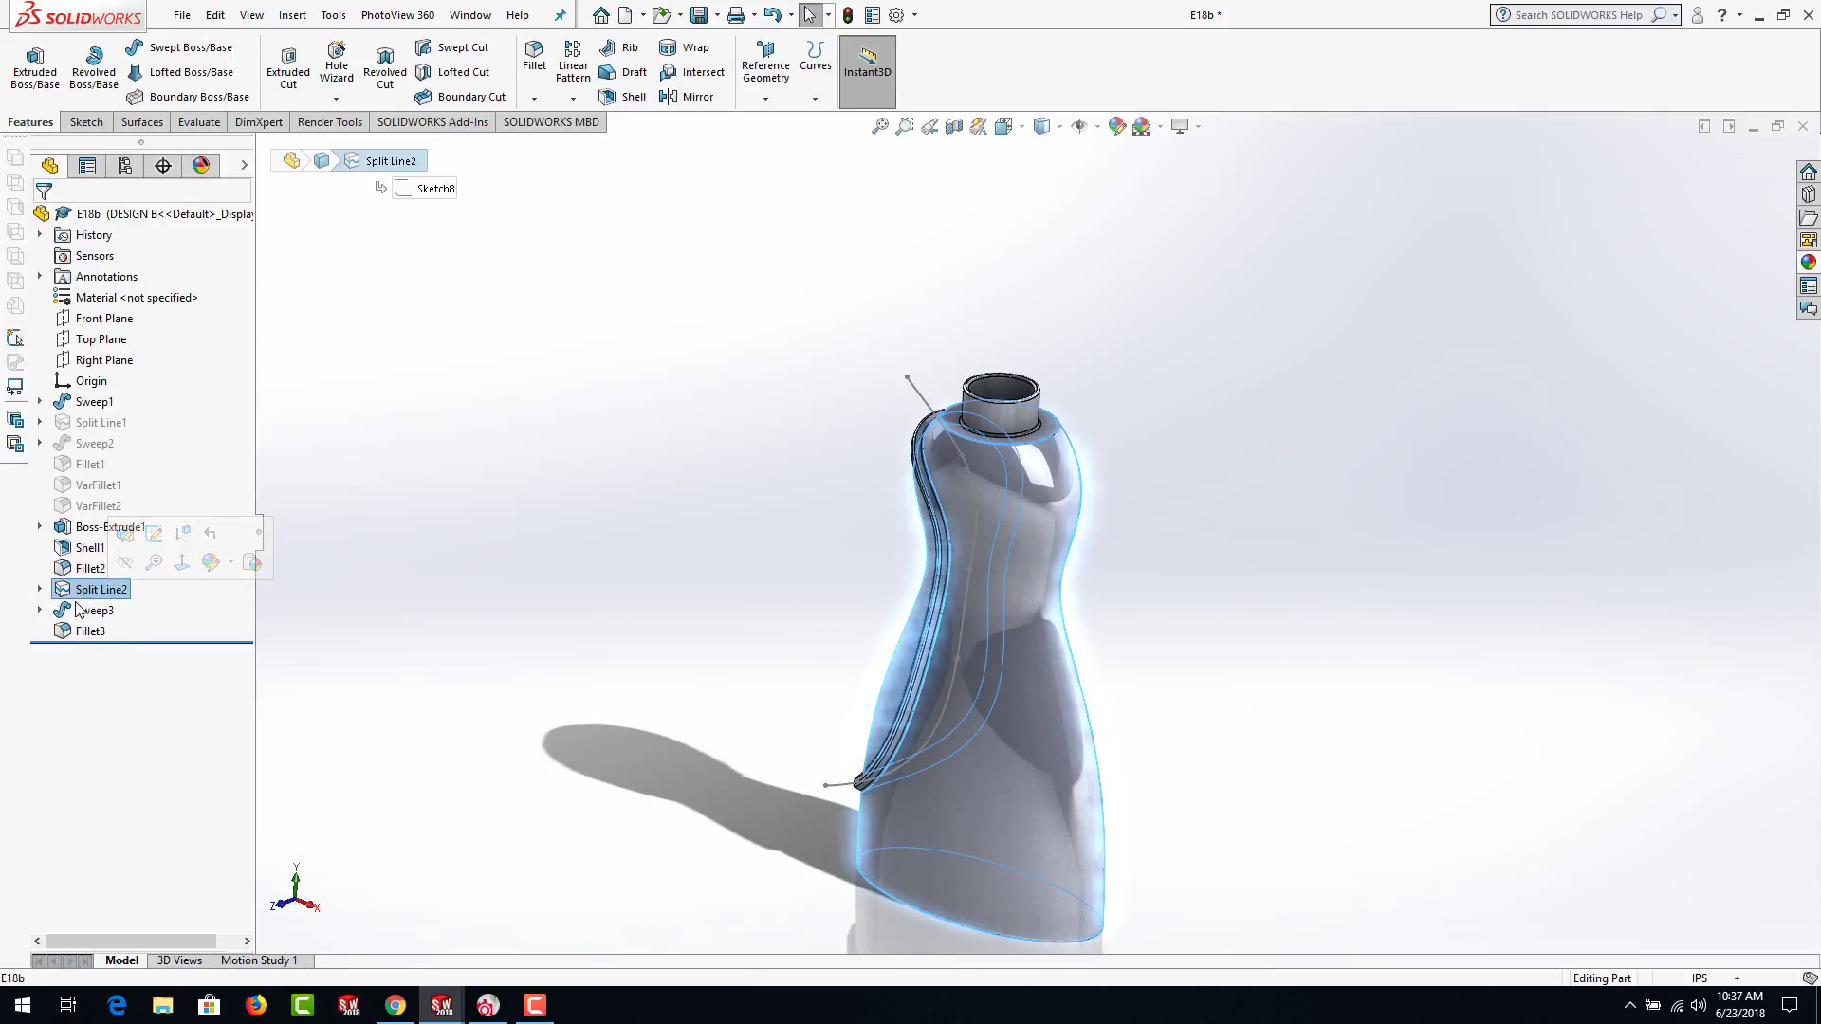
left_click(77, 612)
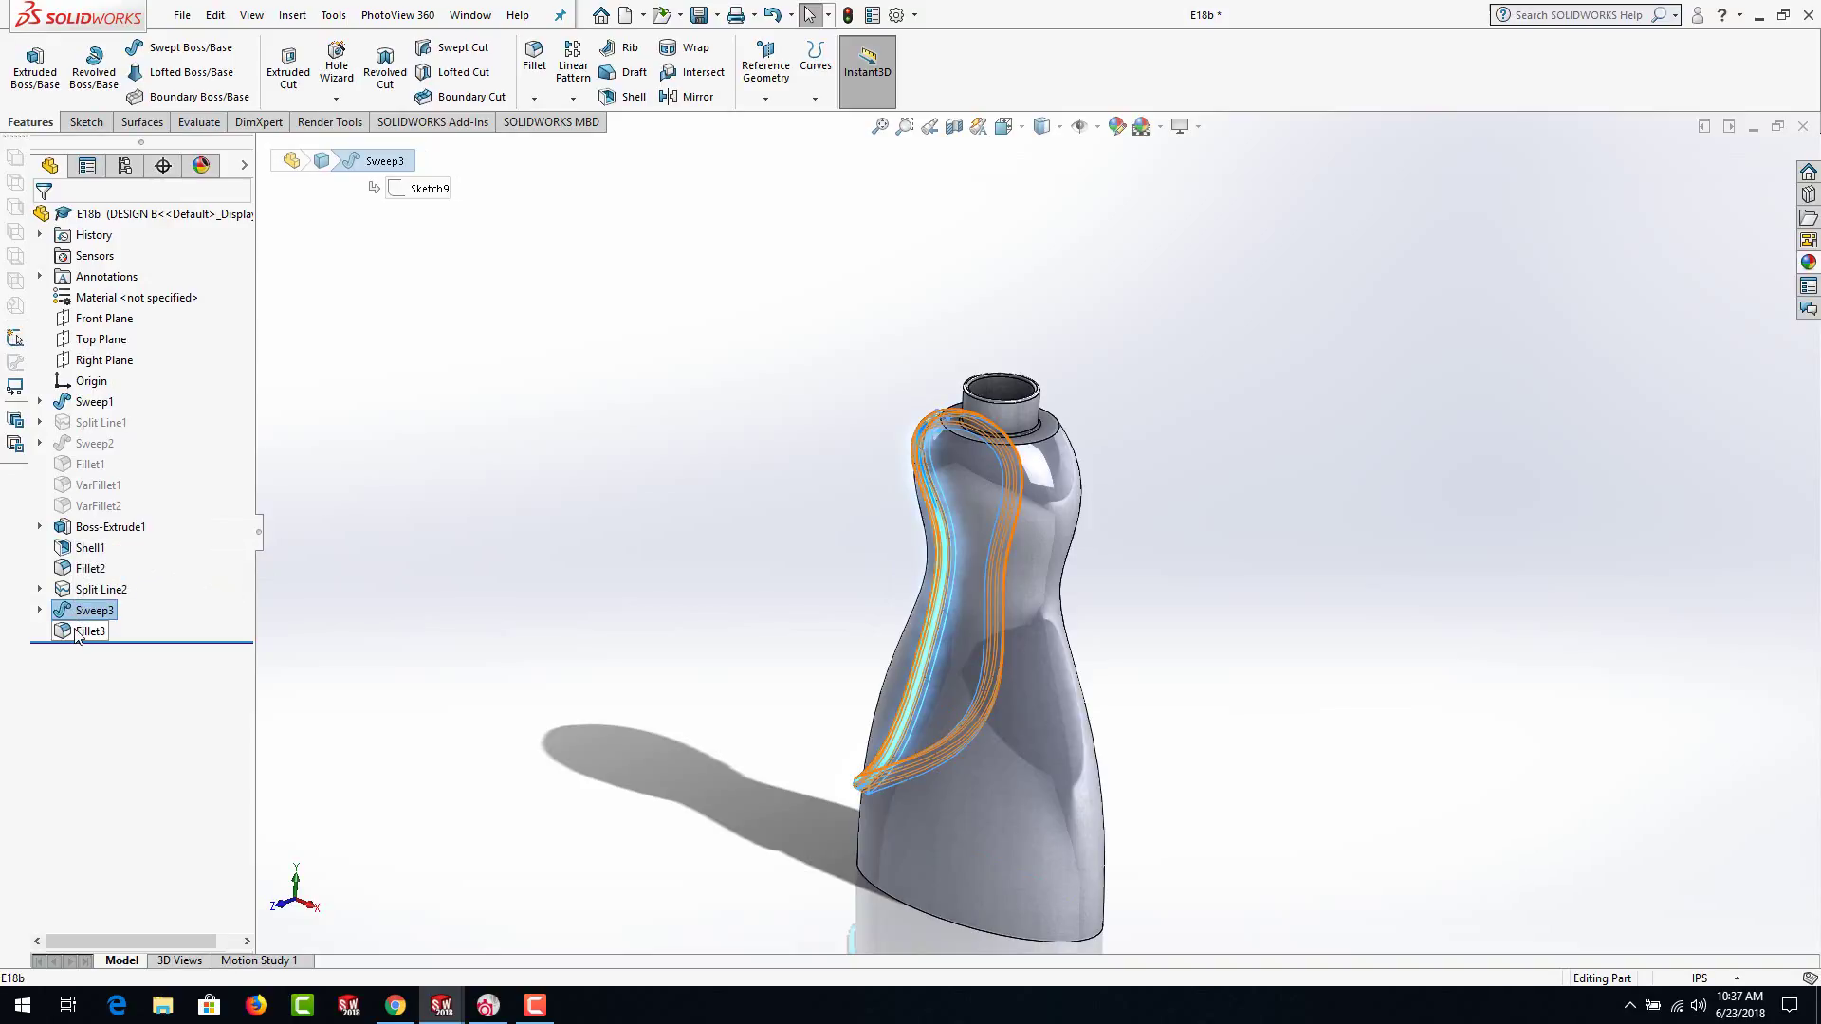
left_click(88, 631, "ctrl")
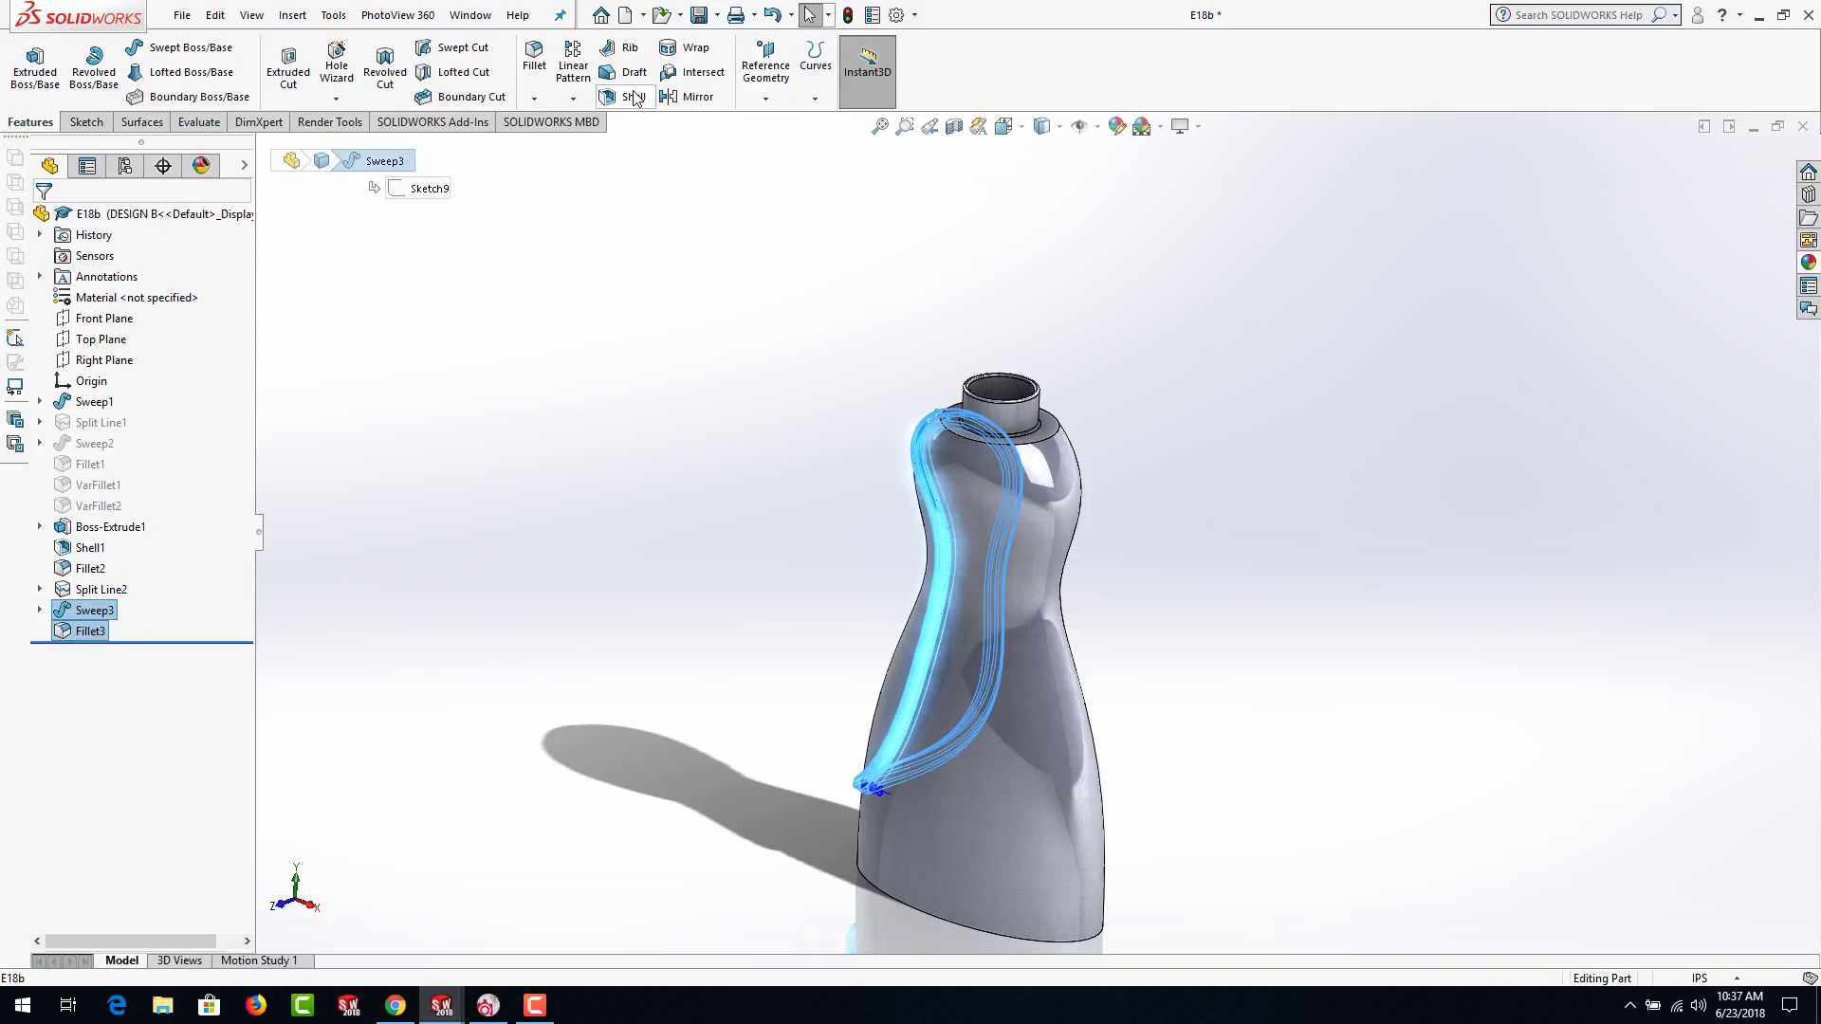
left_click(69, 364, "ctrl")
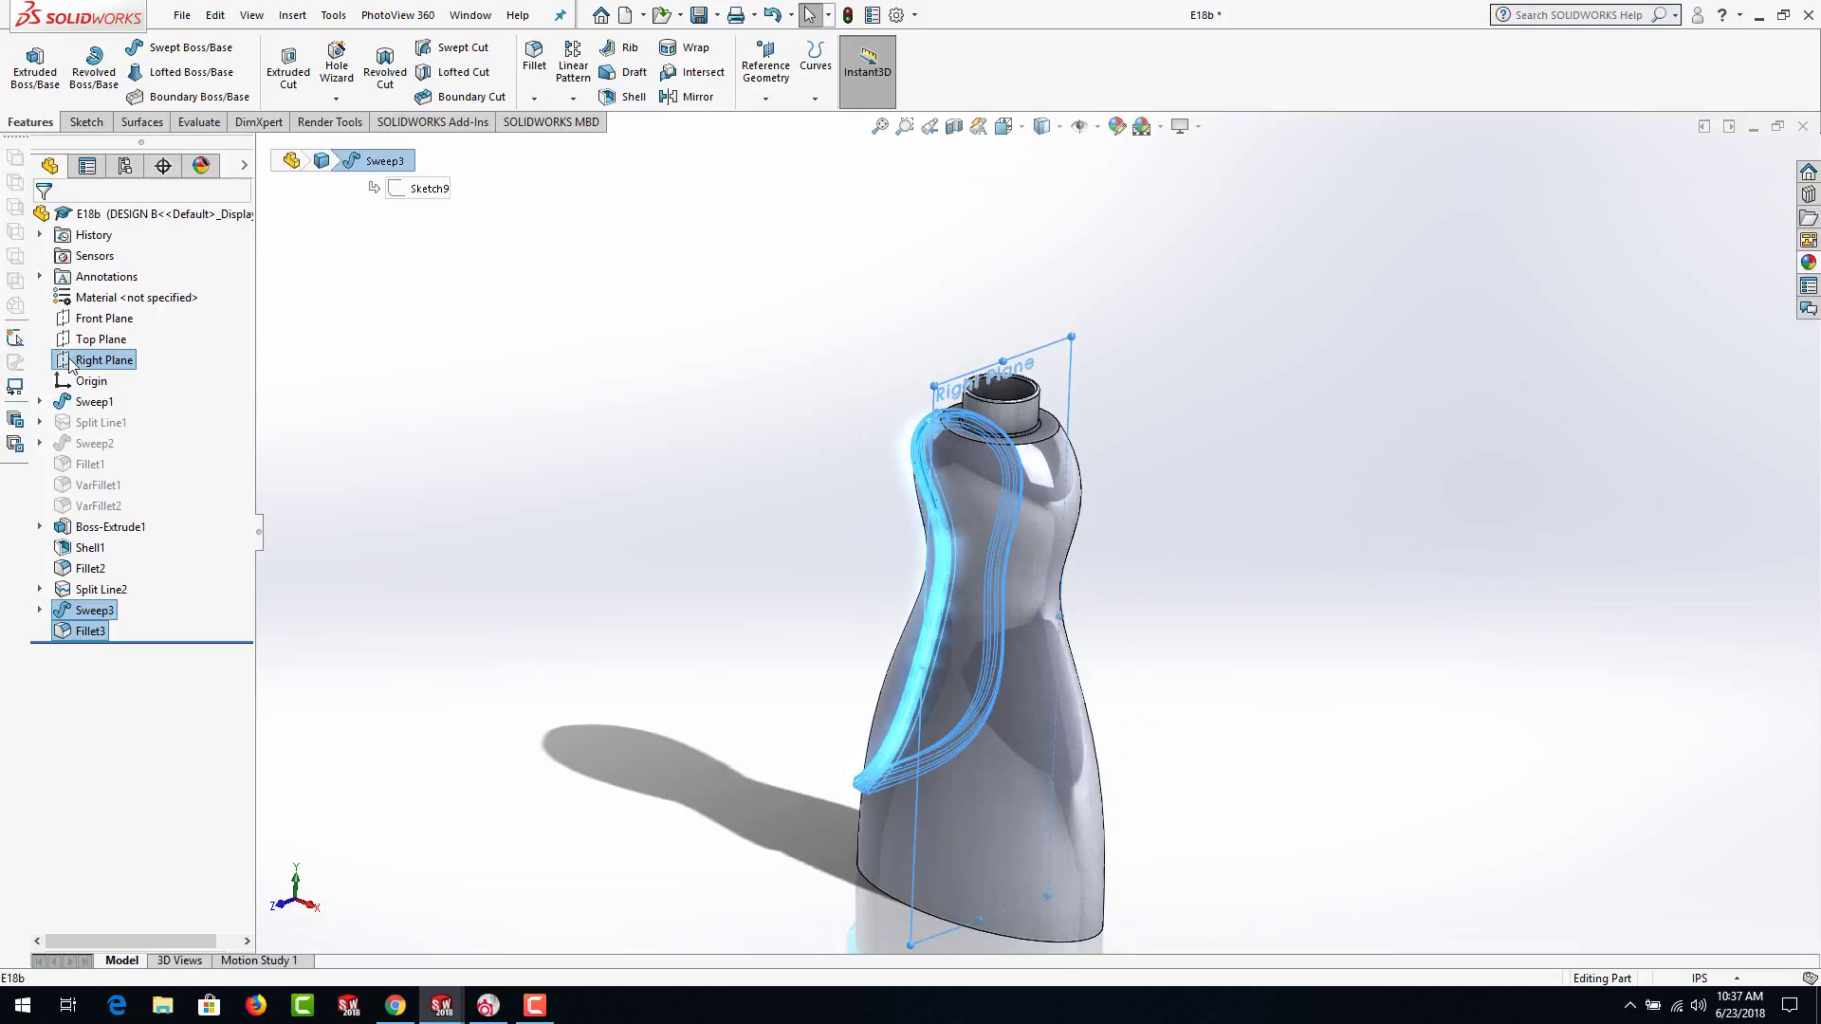
left_click(698, 97)
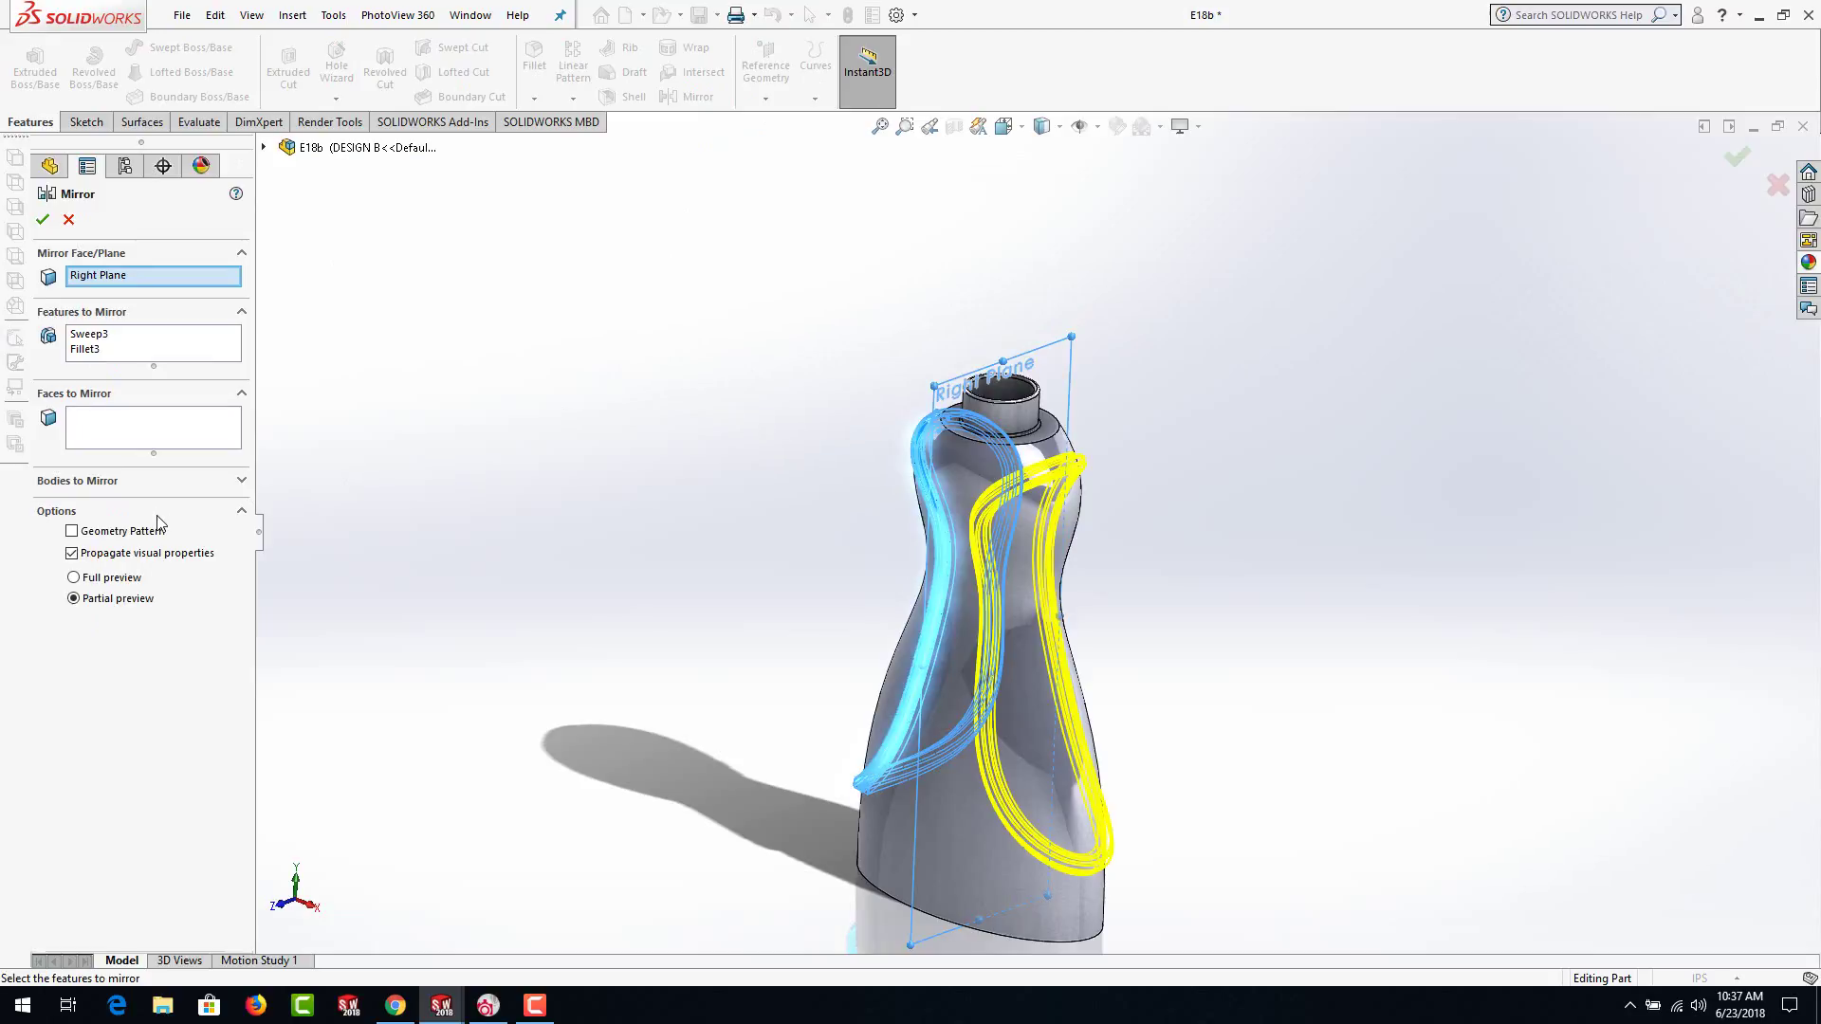
left_click(41, 221)
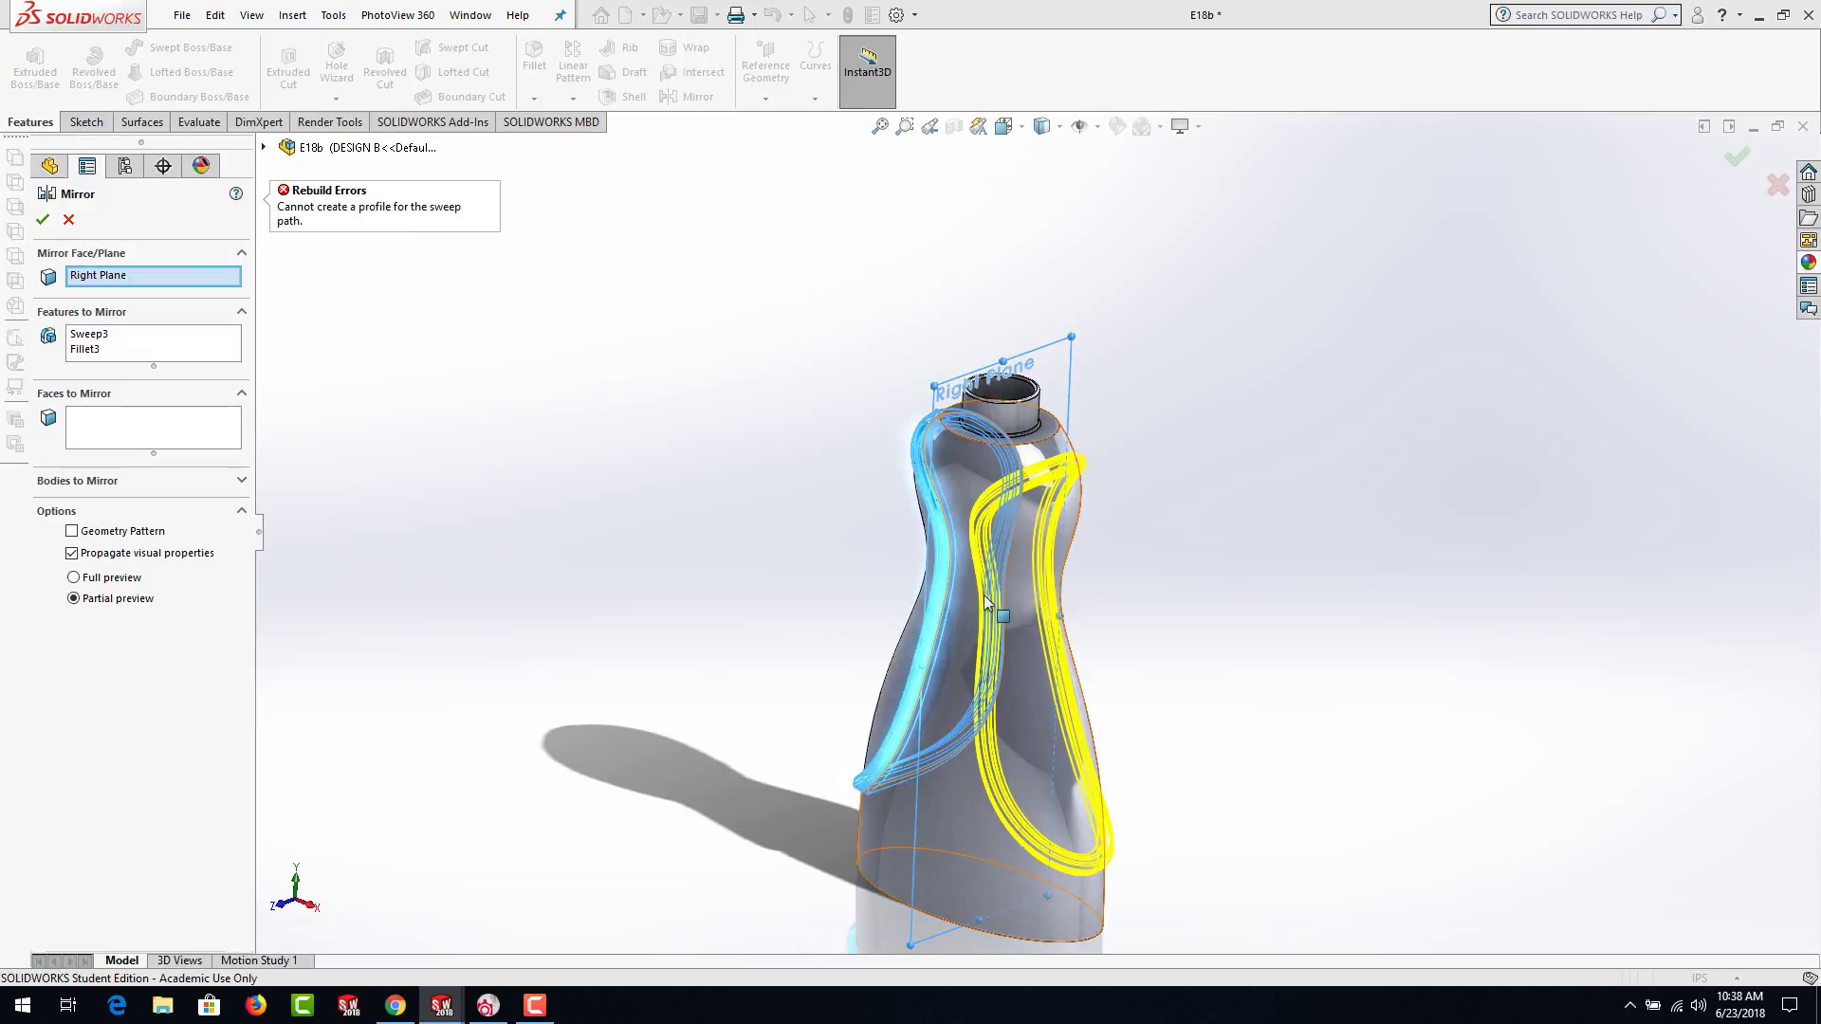
left_click(73, 532)
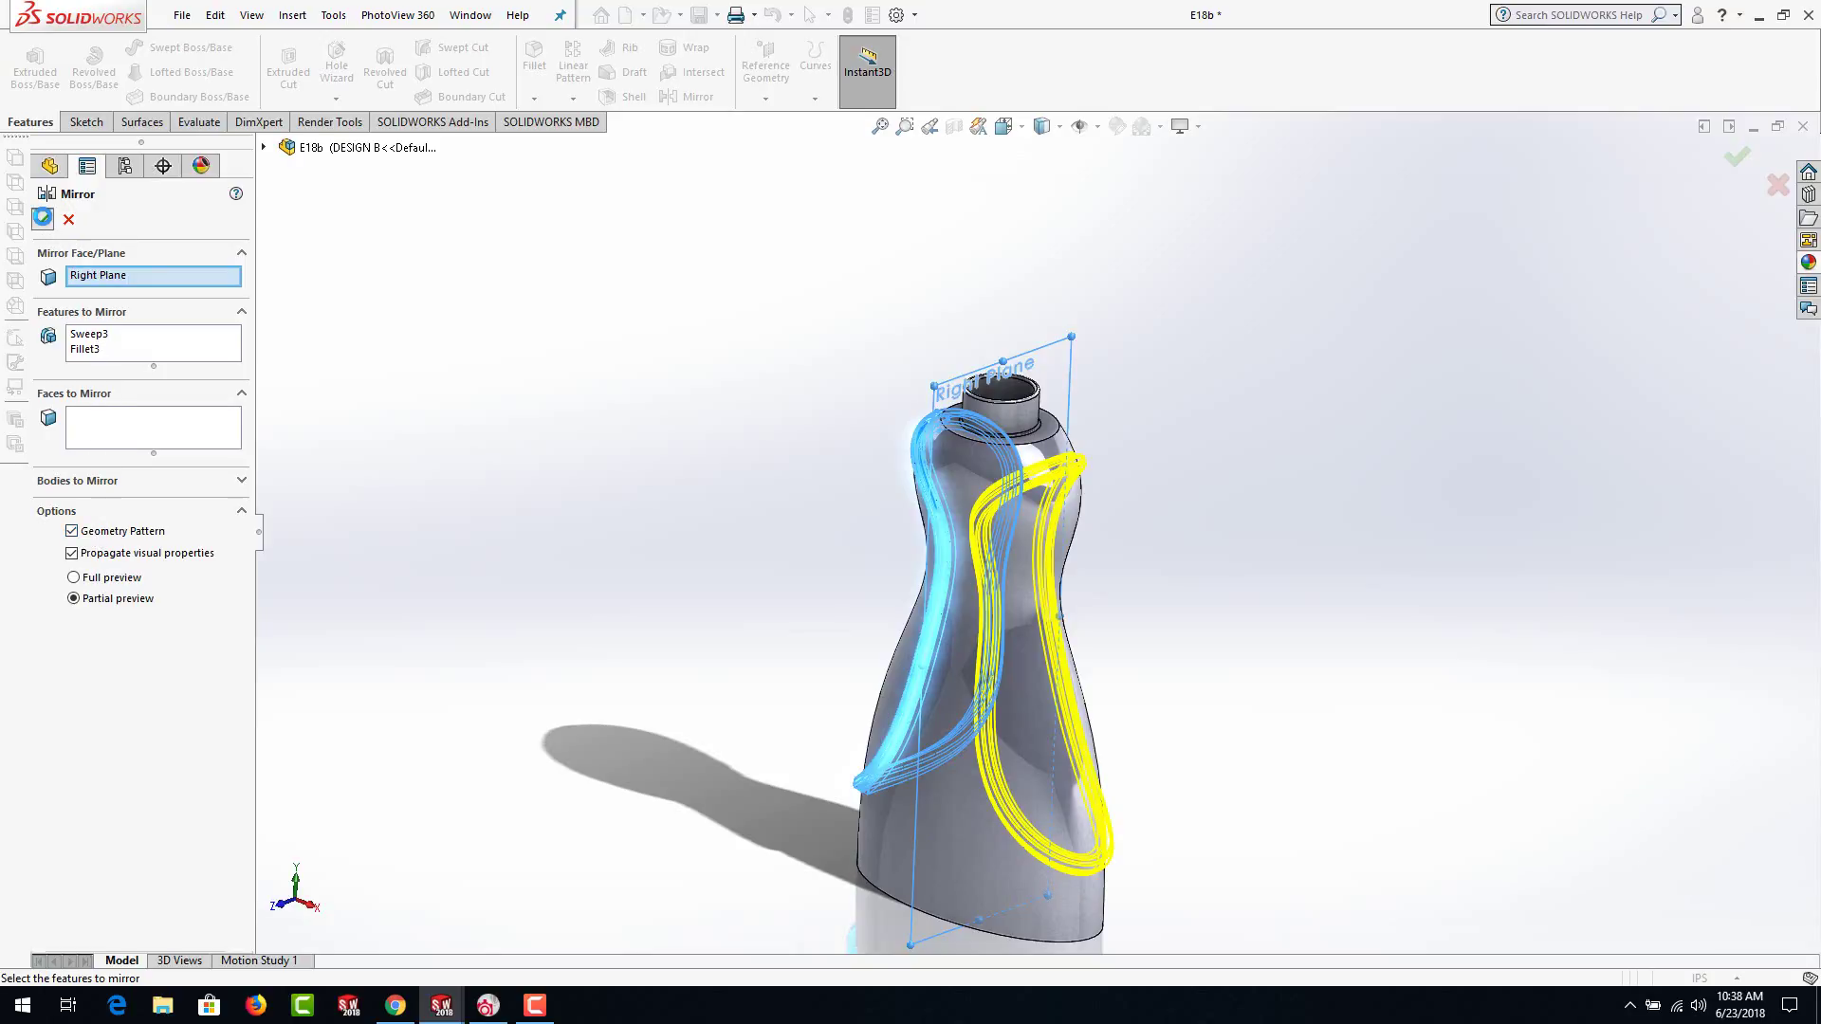
left_click(42, 220)
middle_click_drag(877, 789, 866, 639)
scroll(1057, 771, "down", 3)
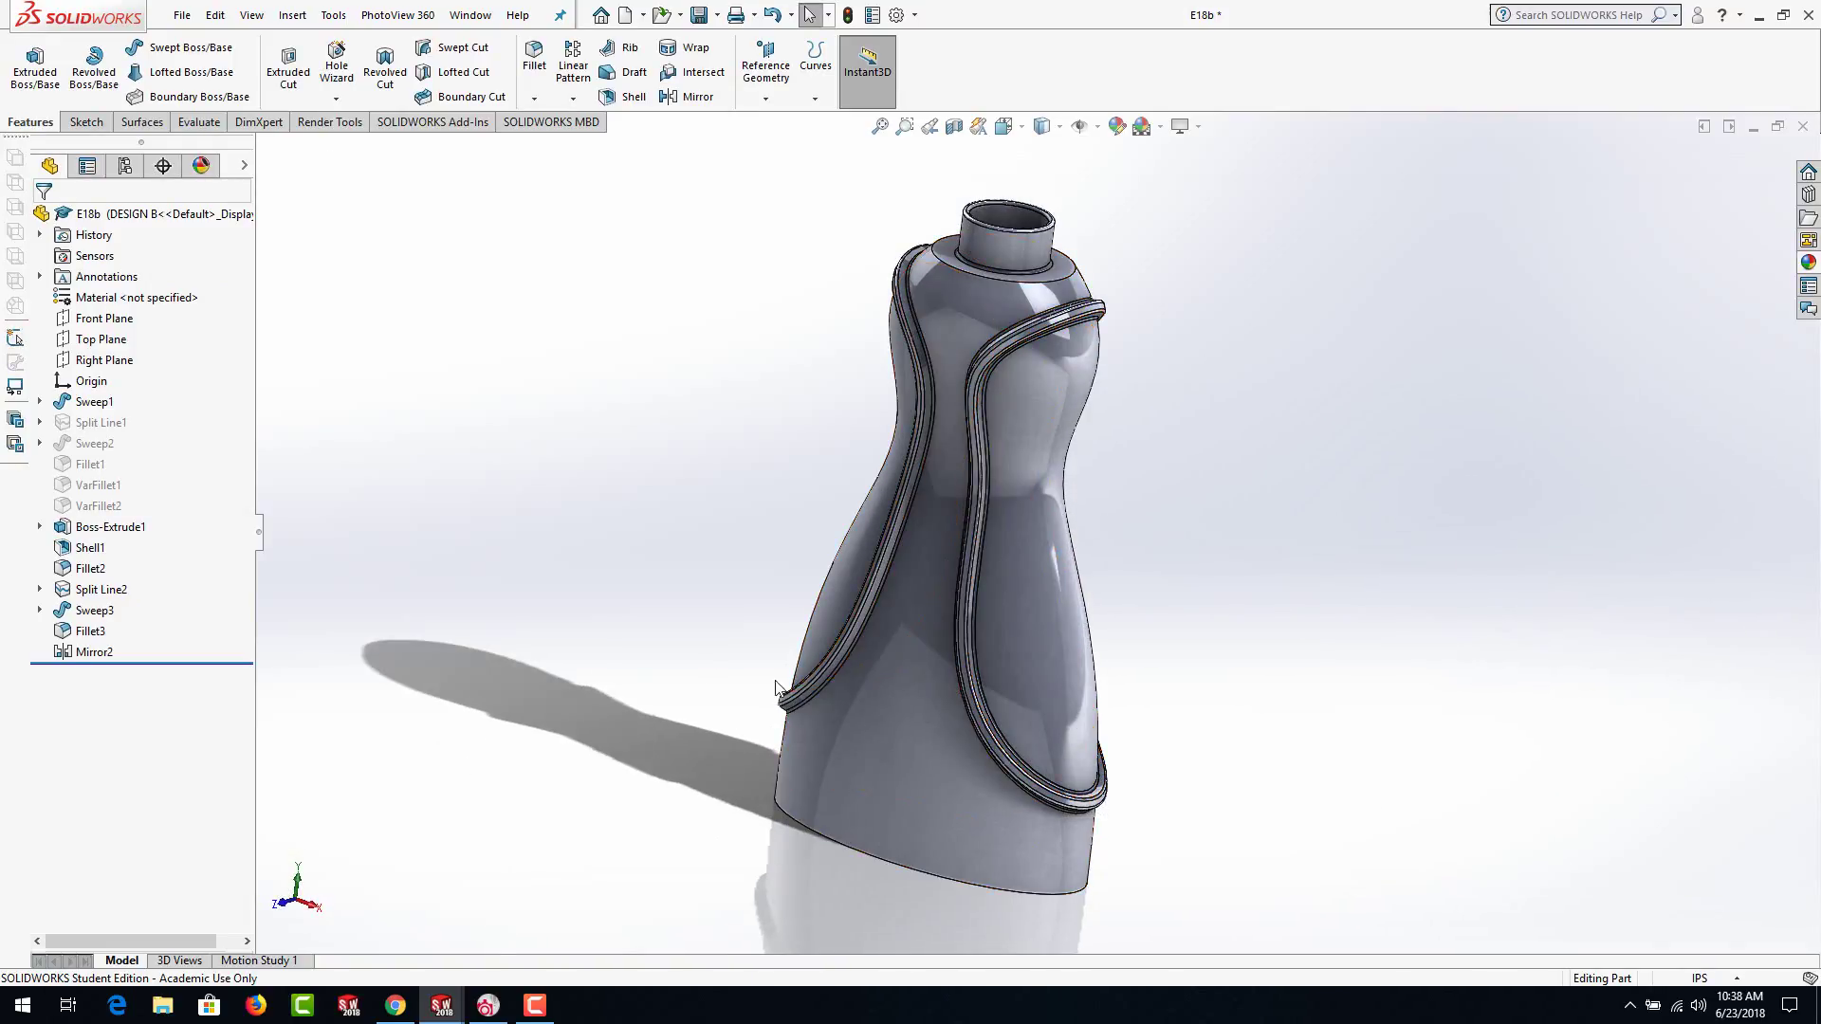
Switch between the DESIGN A and DESIGN B configurations to compare their ribs, ending with DESIGN A active
left_click(126, 166)
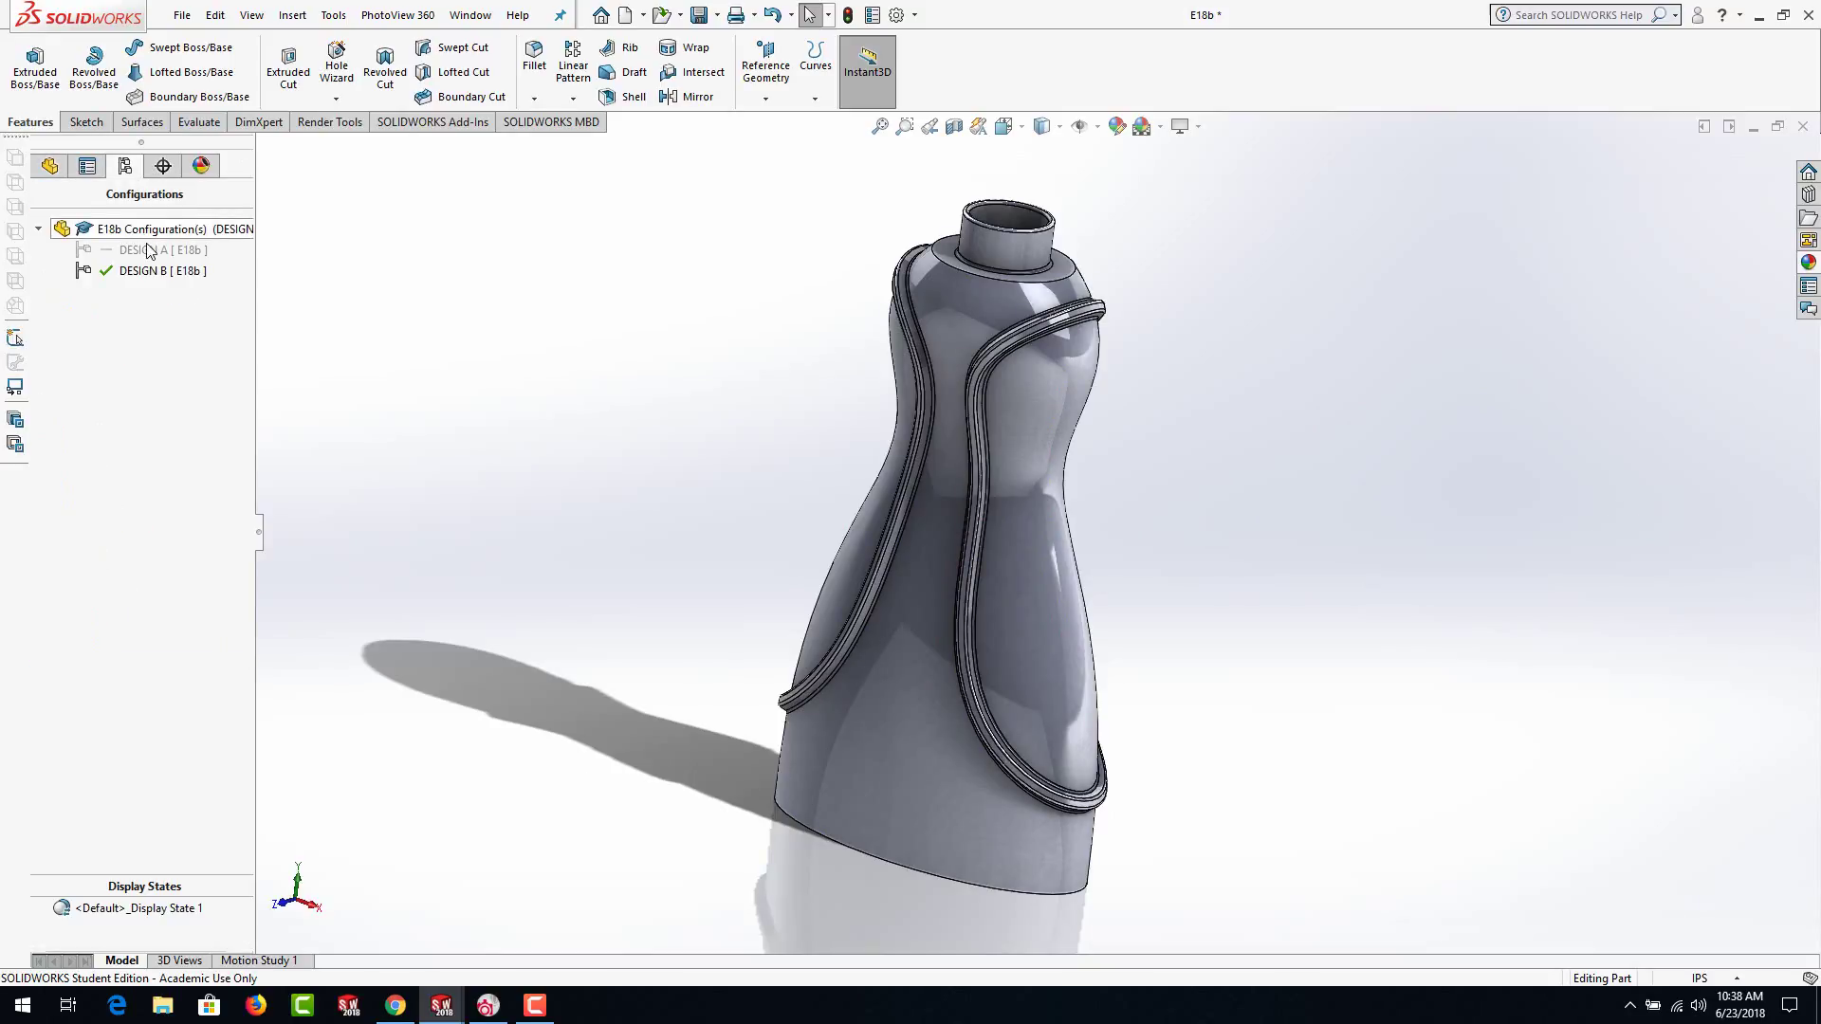
double_click(142, 250)
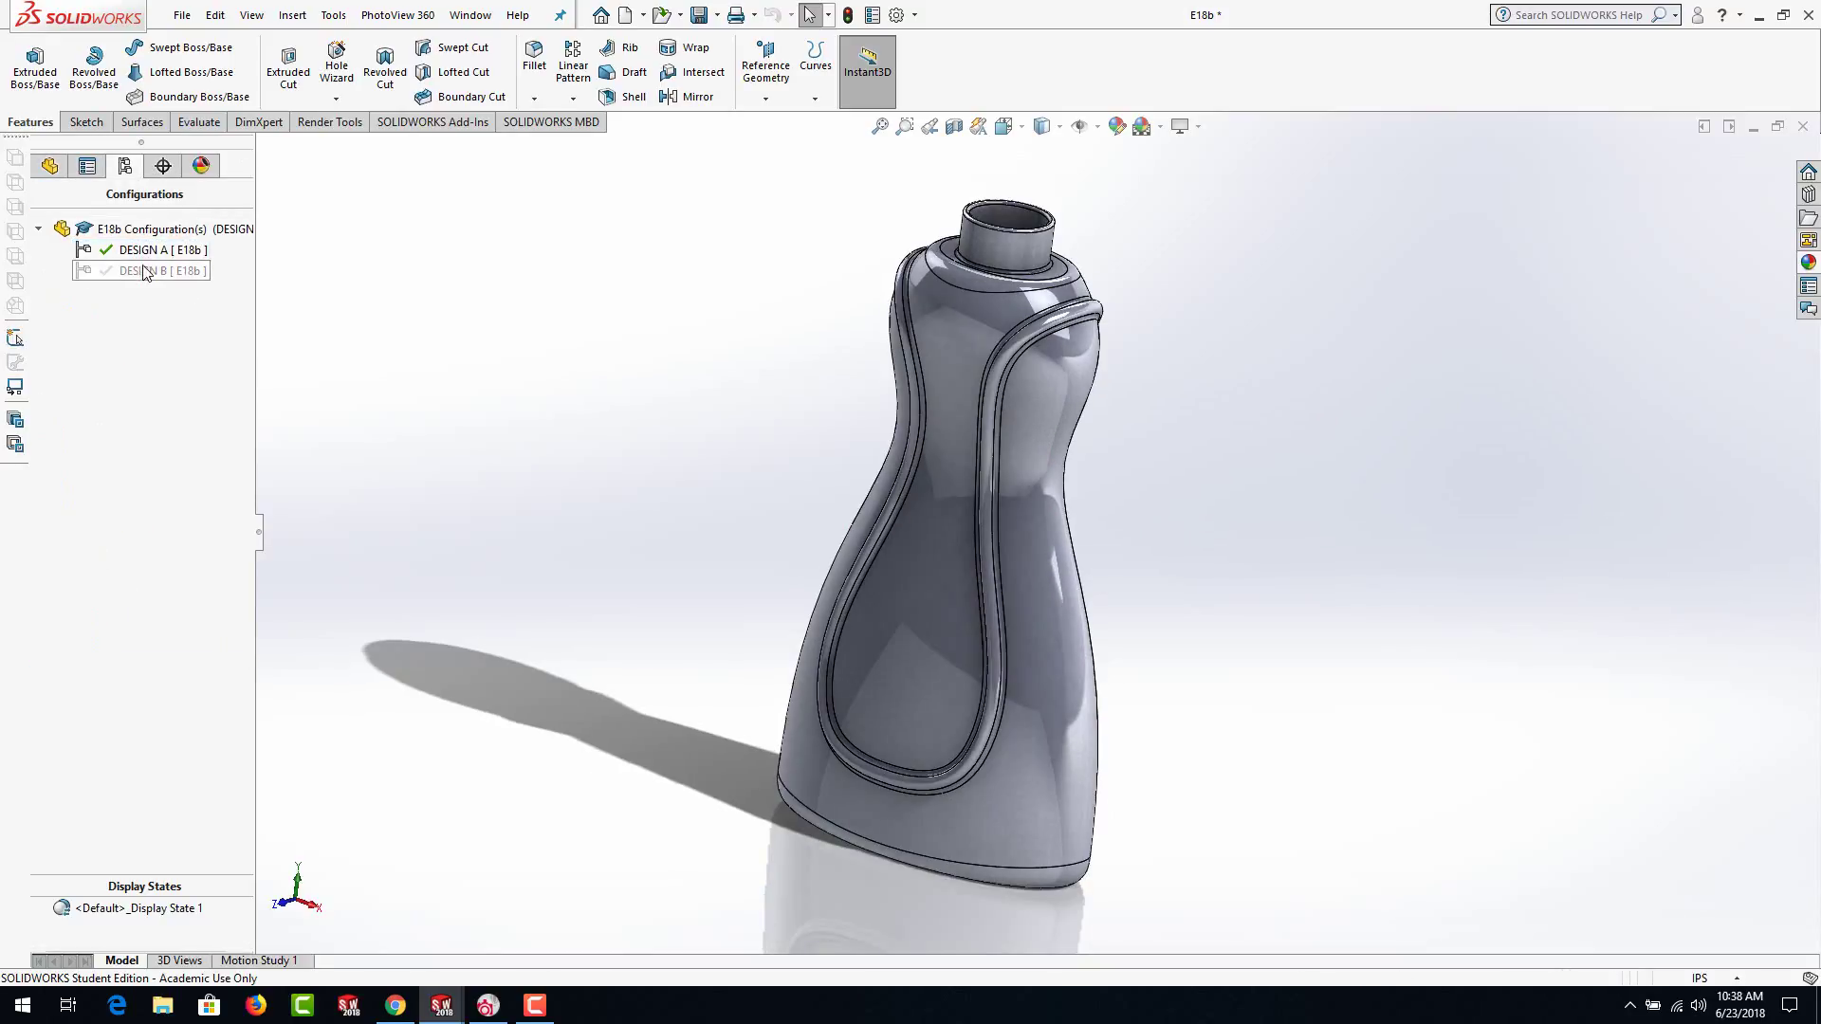
double_click(142, 272)
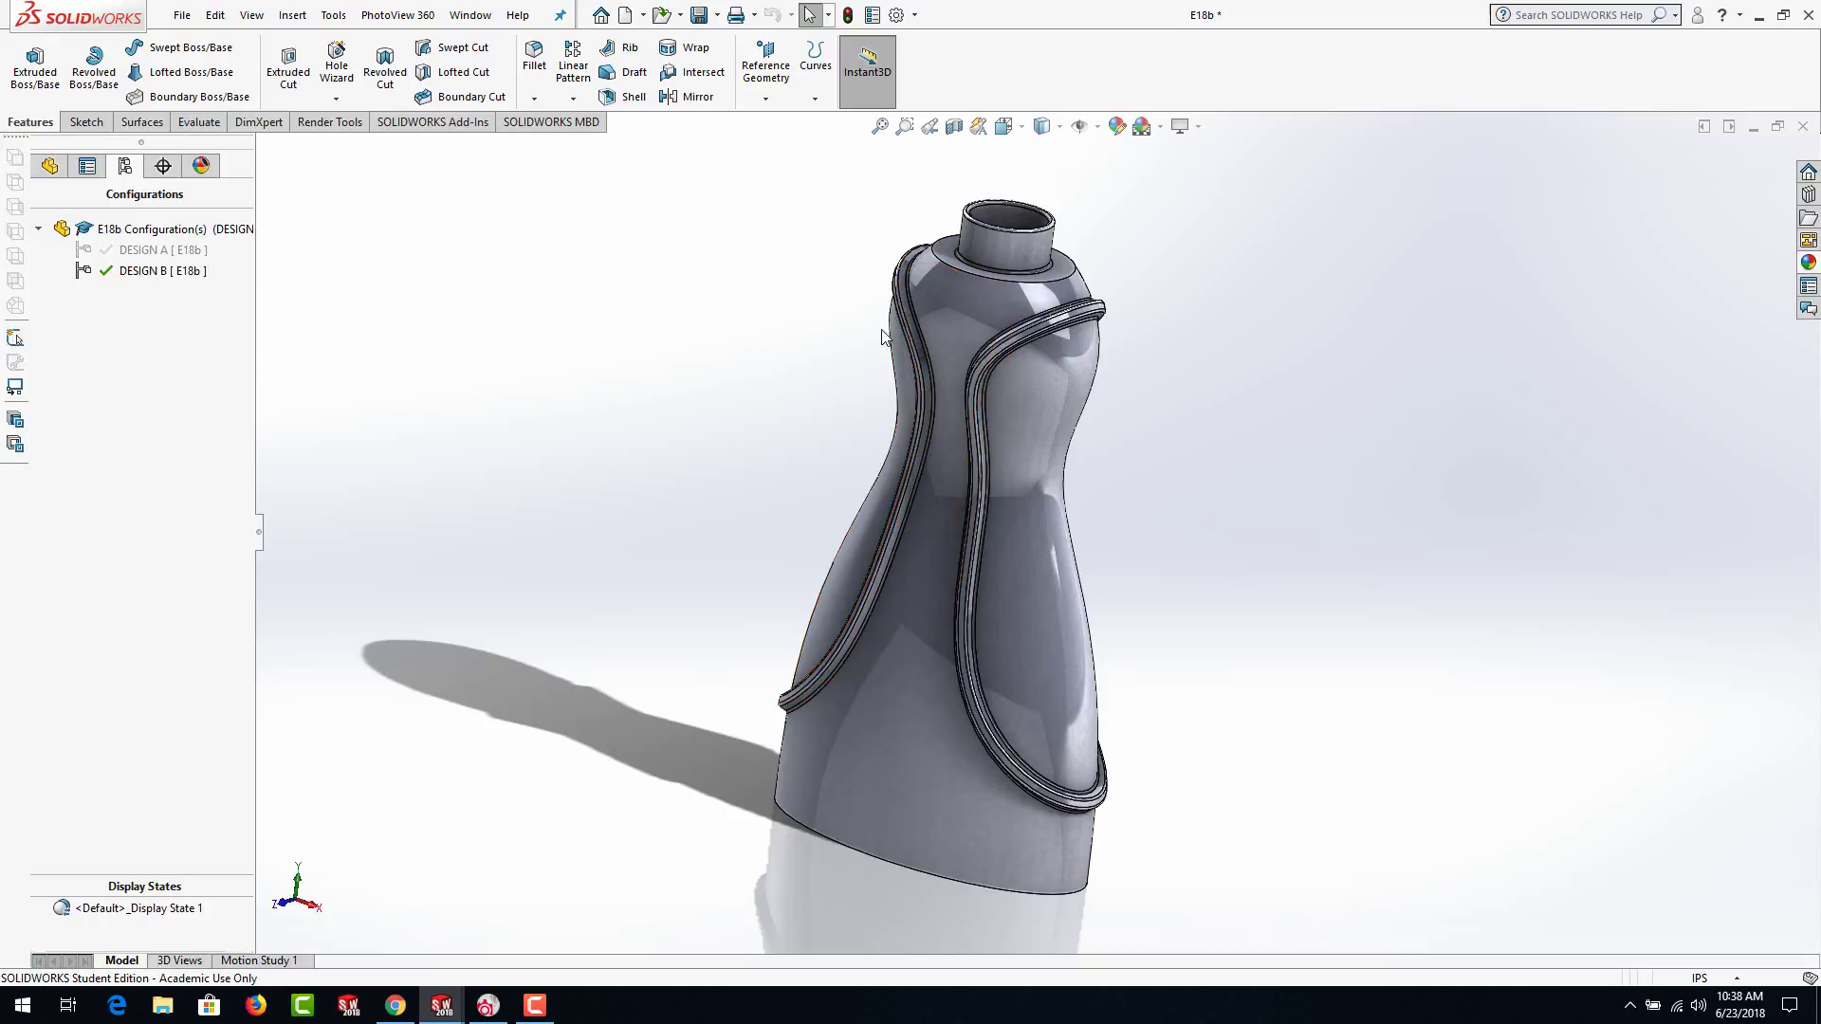
middle_click_drag(752, 576, 735, 490)
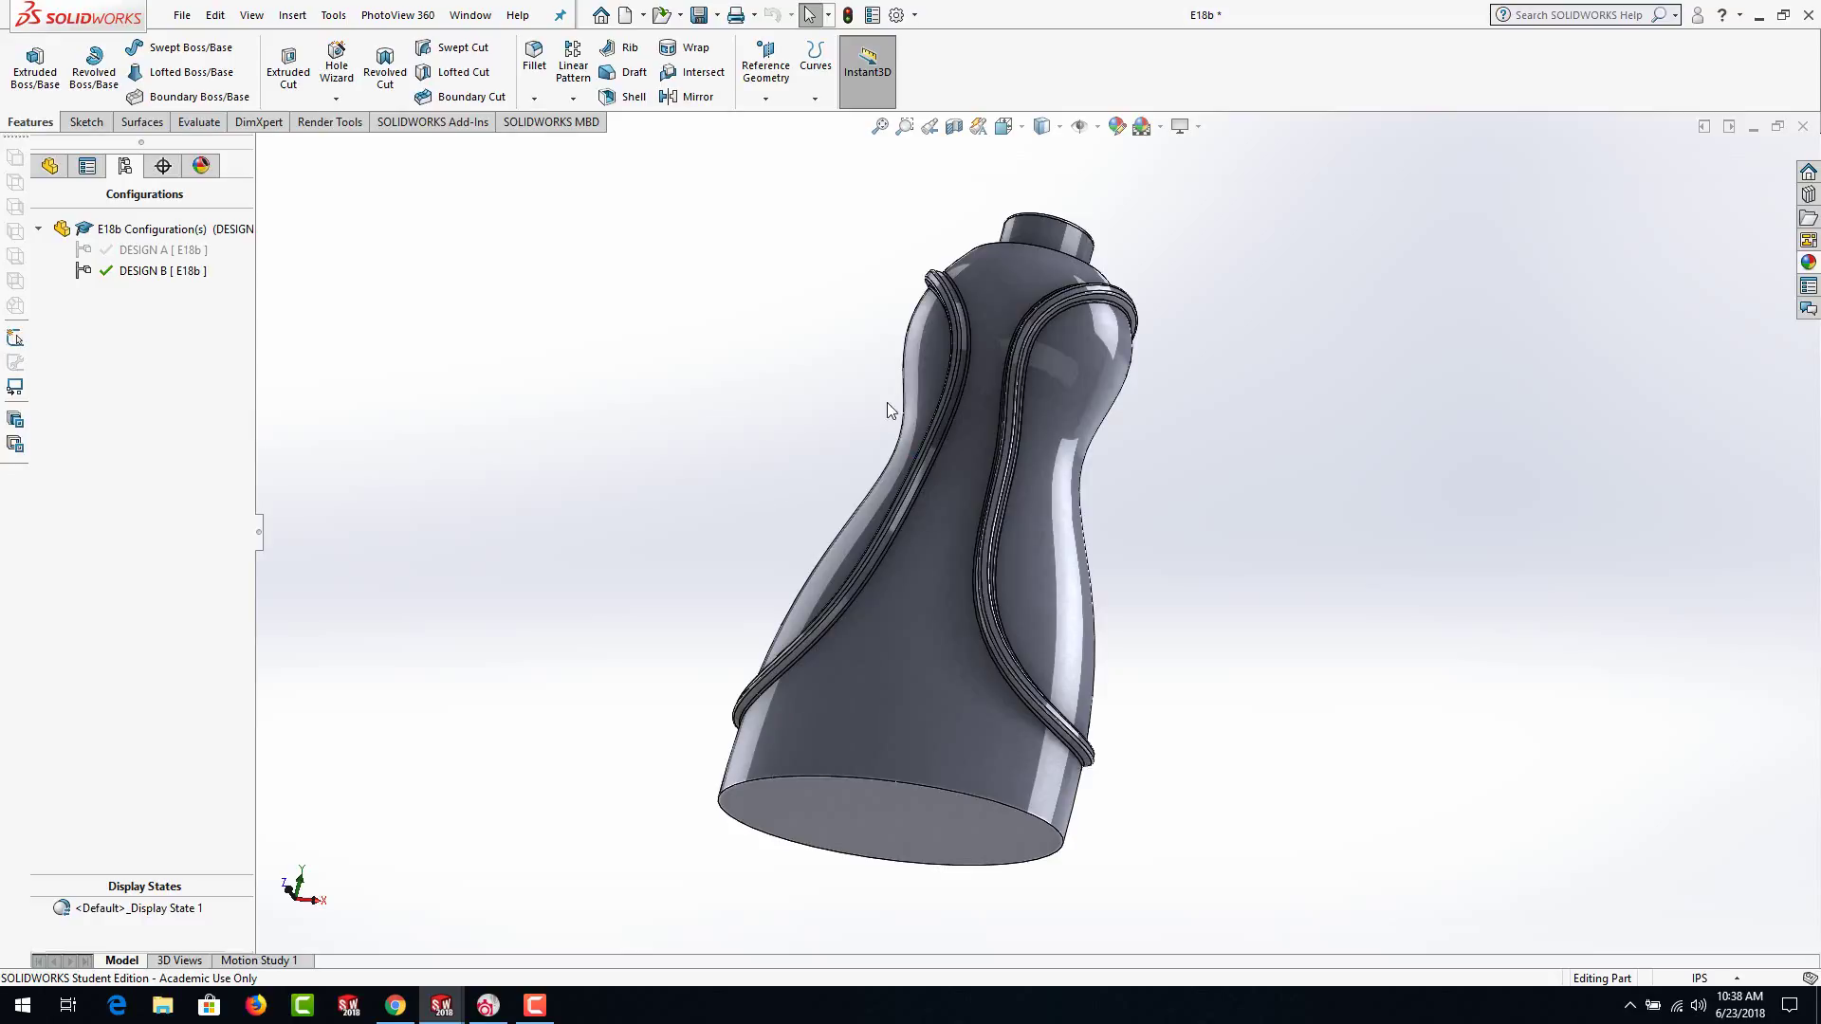
middle_click_drag(886, 402, 825, 559)
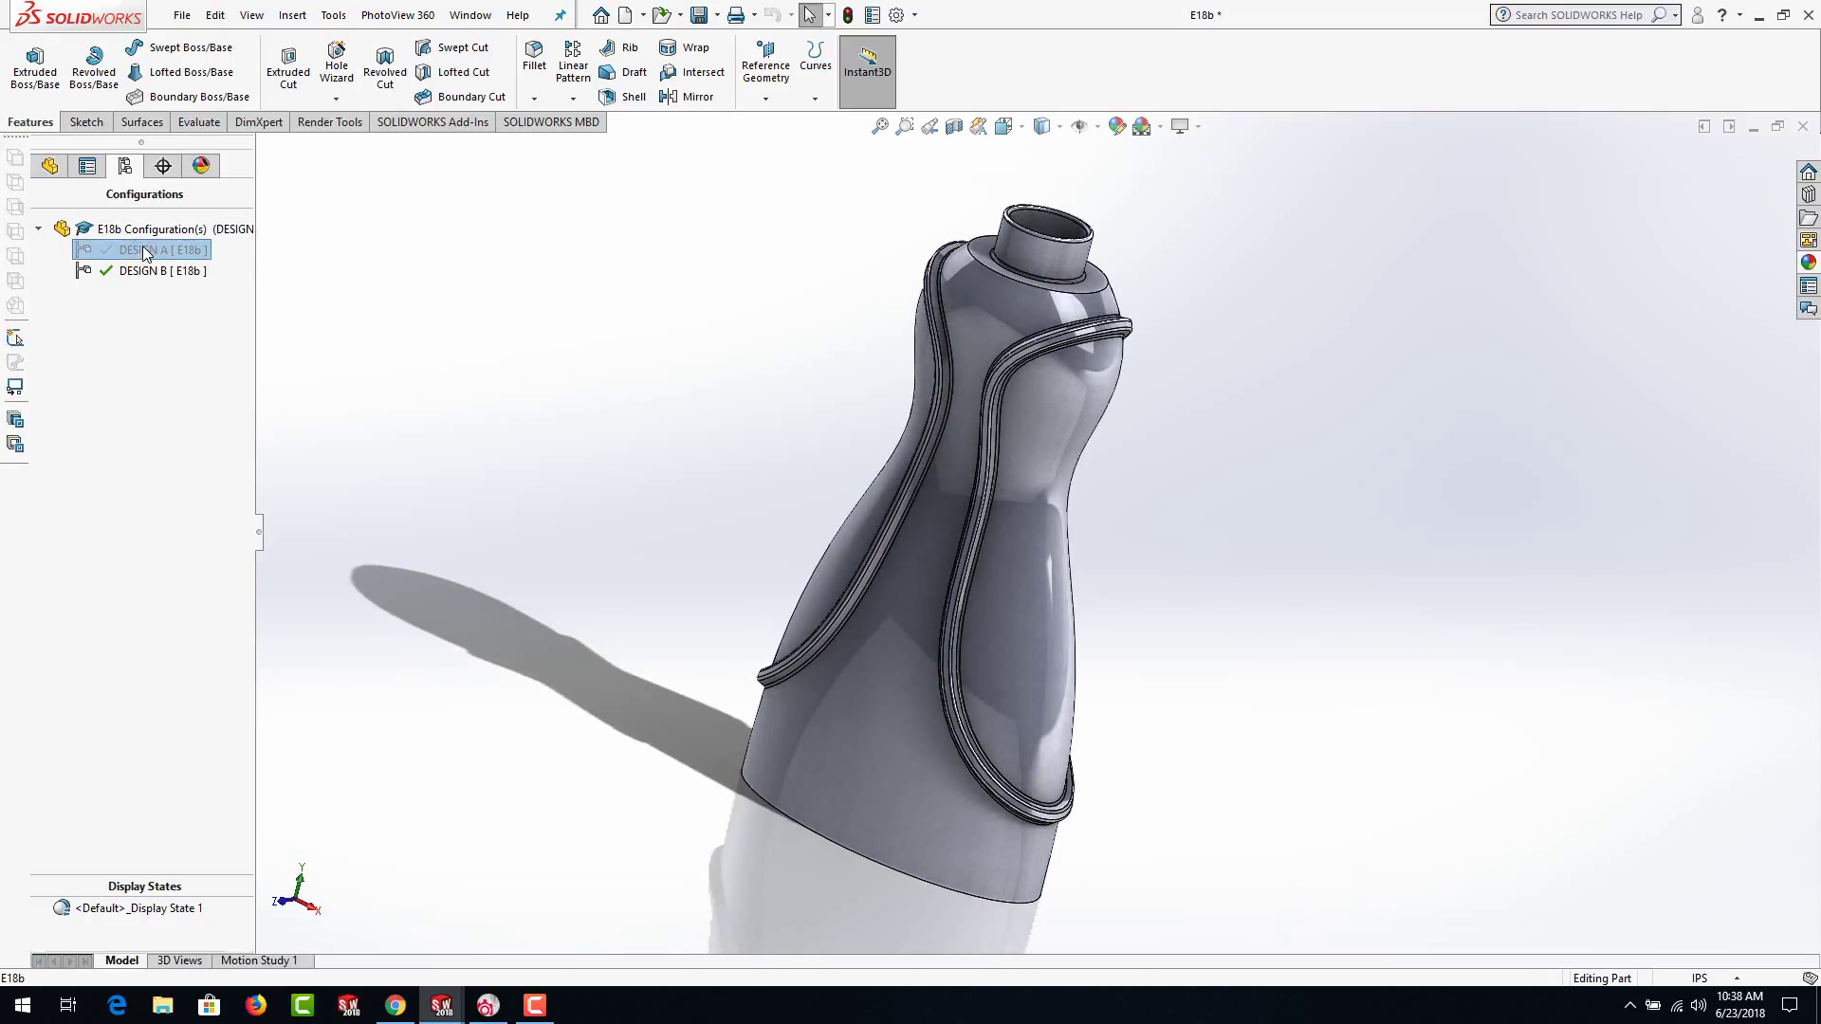
double_click(145, 250)
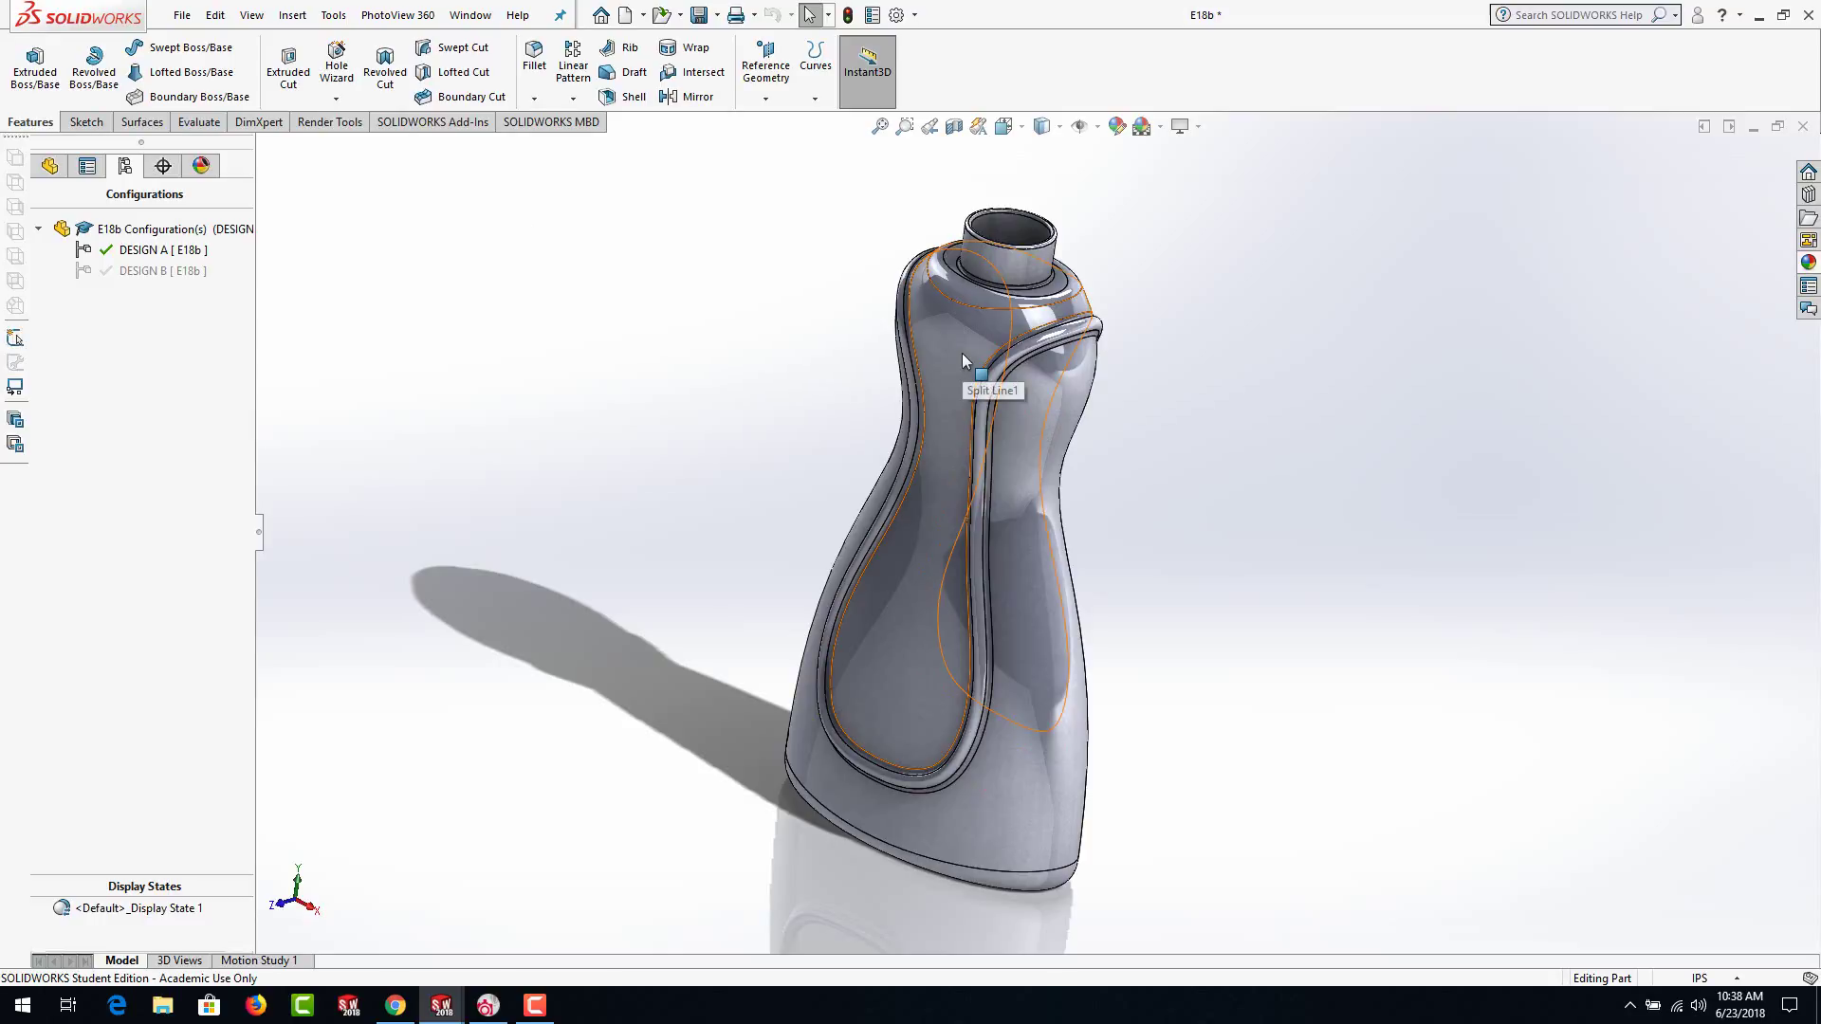
Apply the red soft touch plastic appearance to the whole part and recolour it purple with RGB 136, 0, 159
left_click(1058, 403)
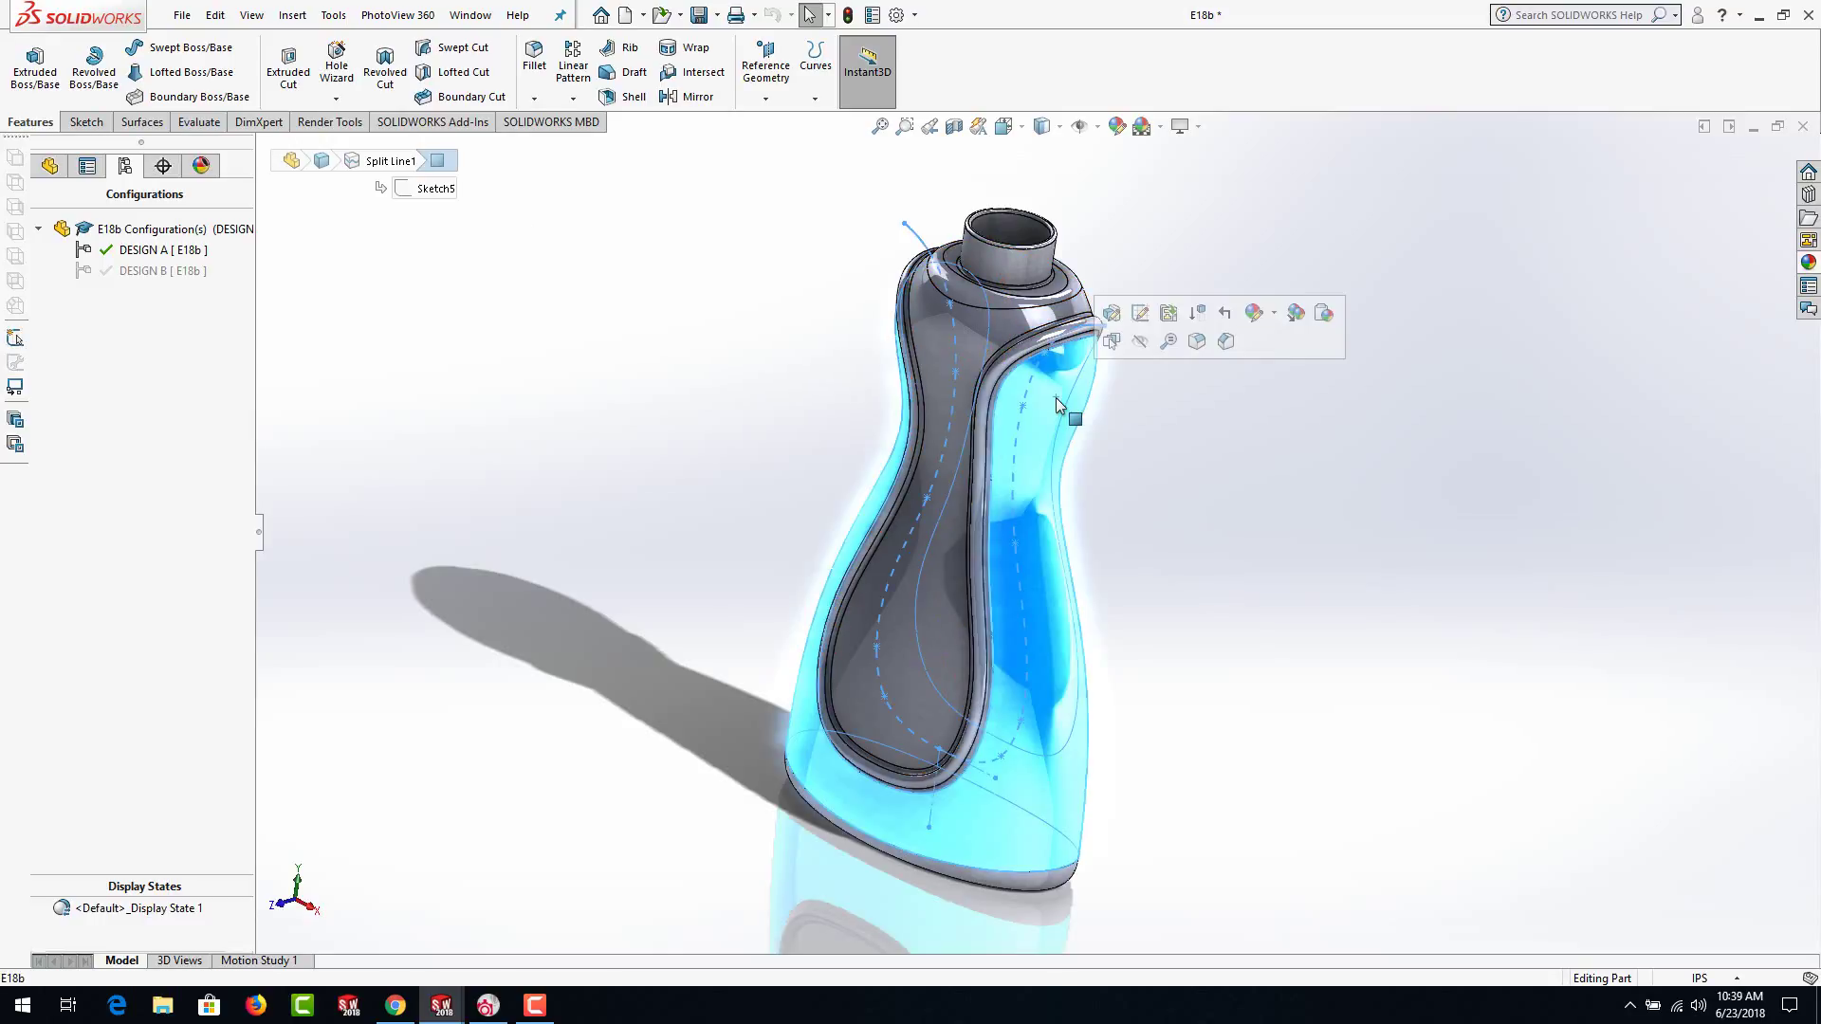
left_click(1275, 315)
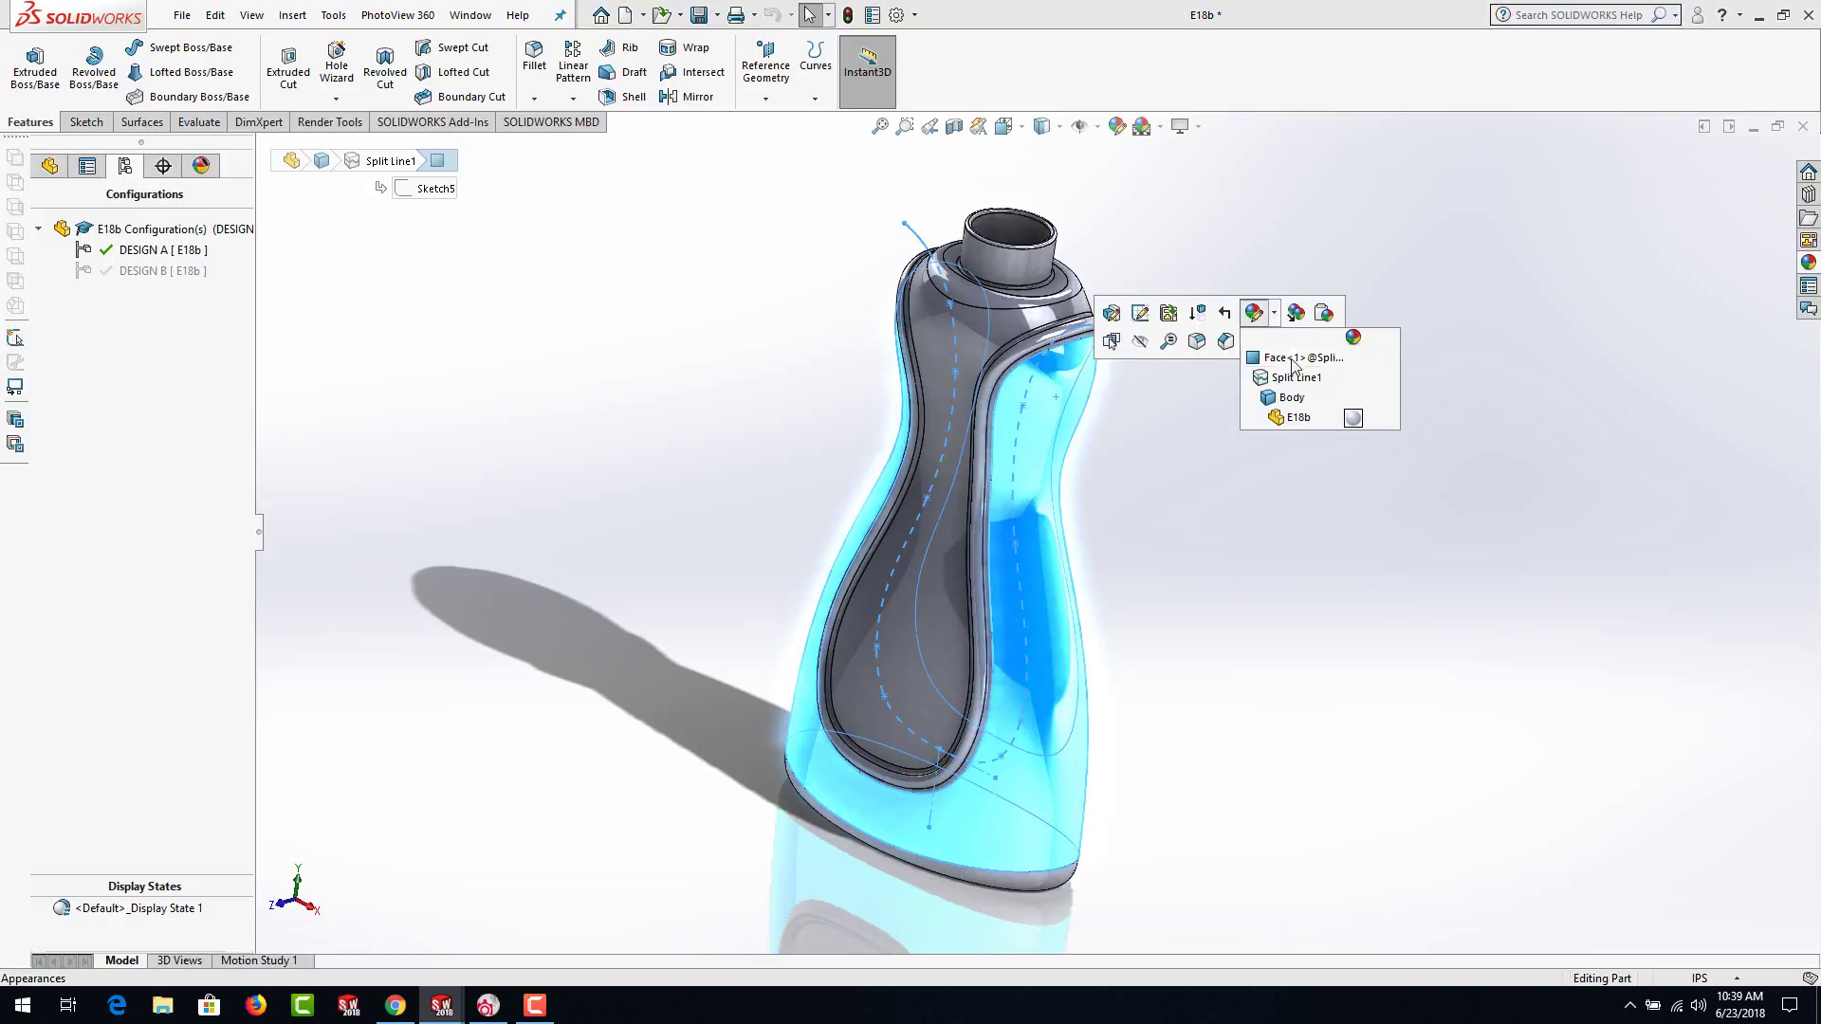
left_click(1353, 418)
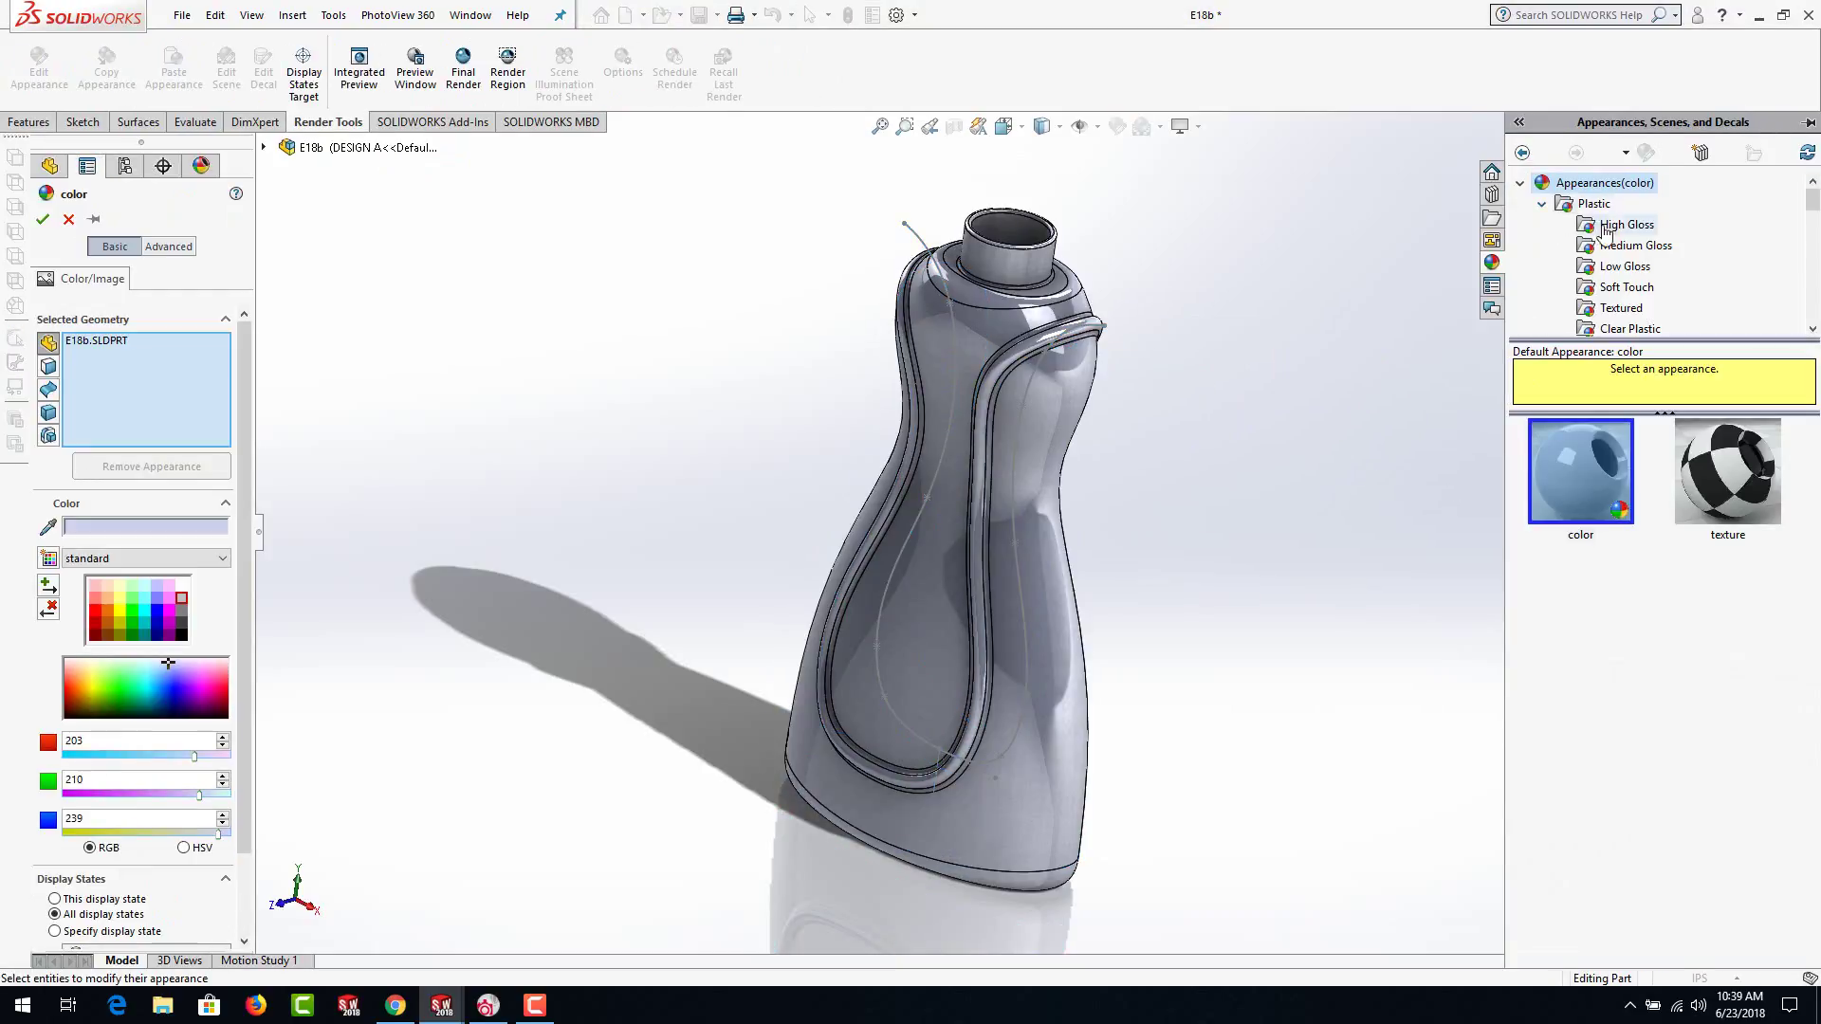
left_click(1624, 288)
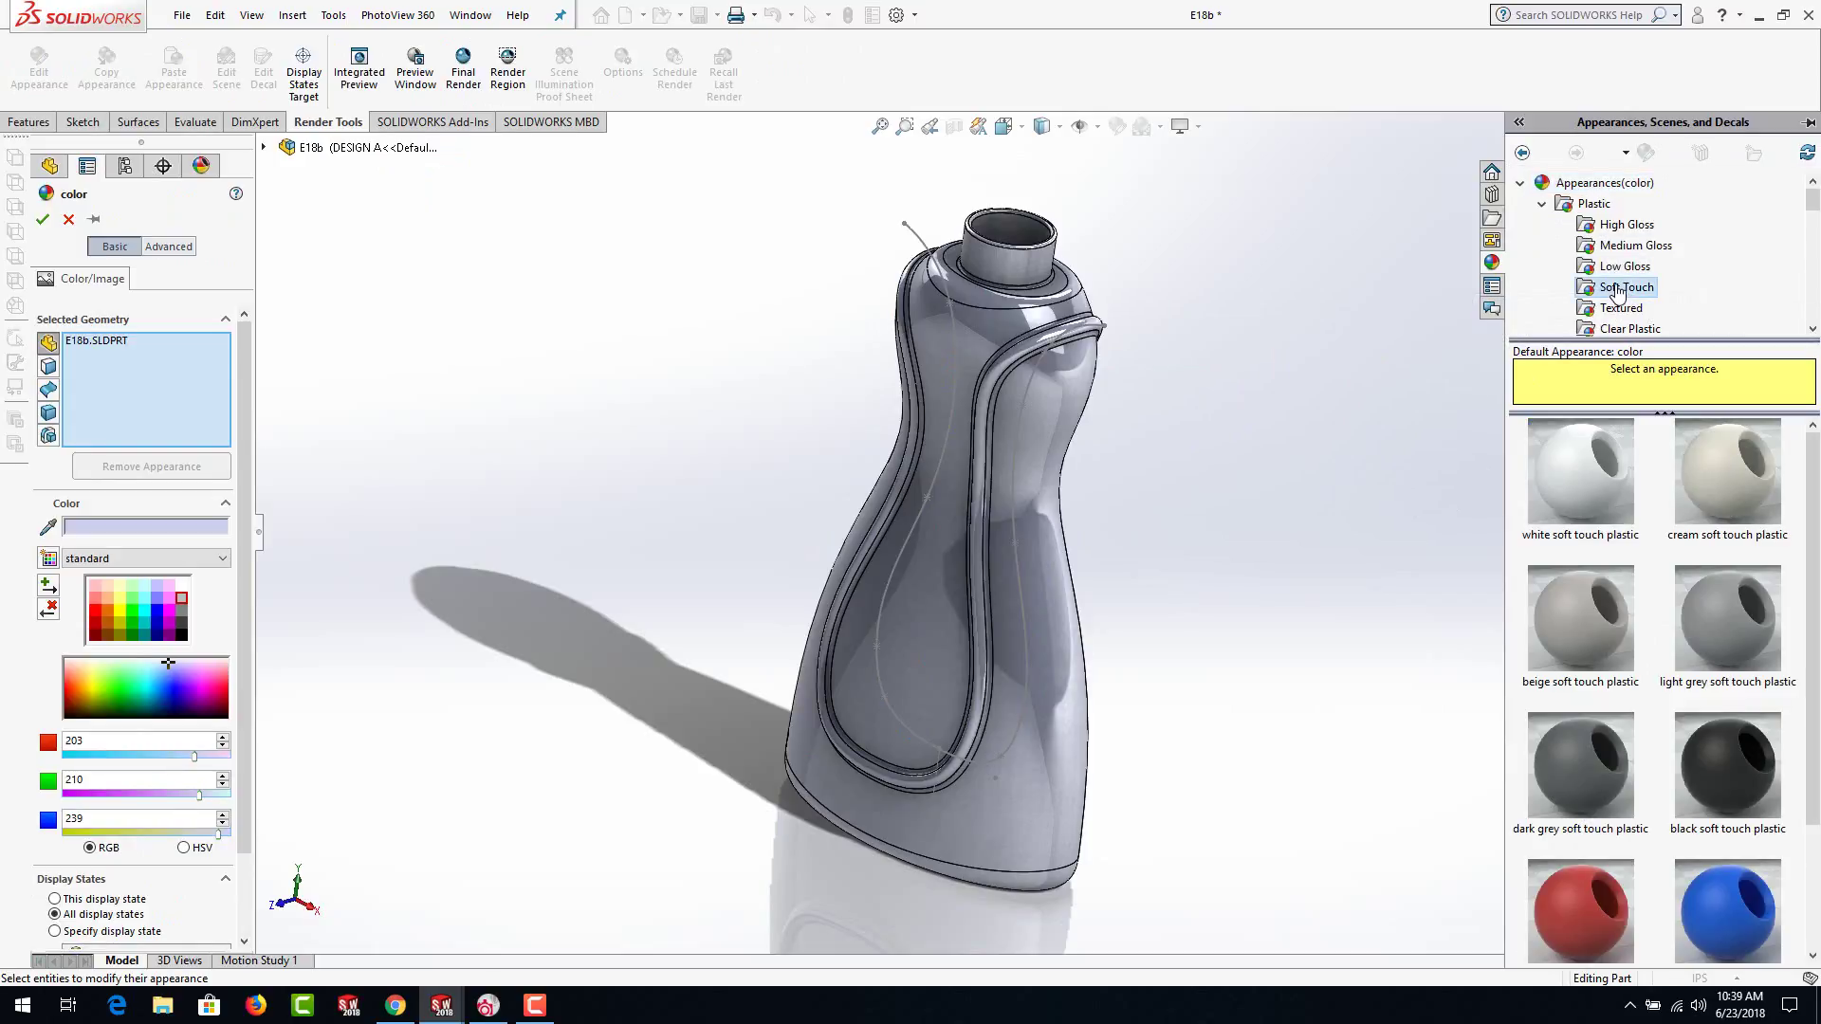
scroll(1643, 595, "down", 2)
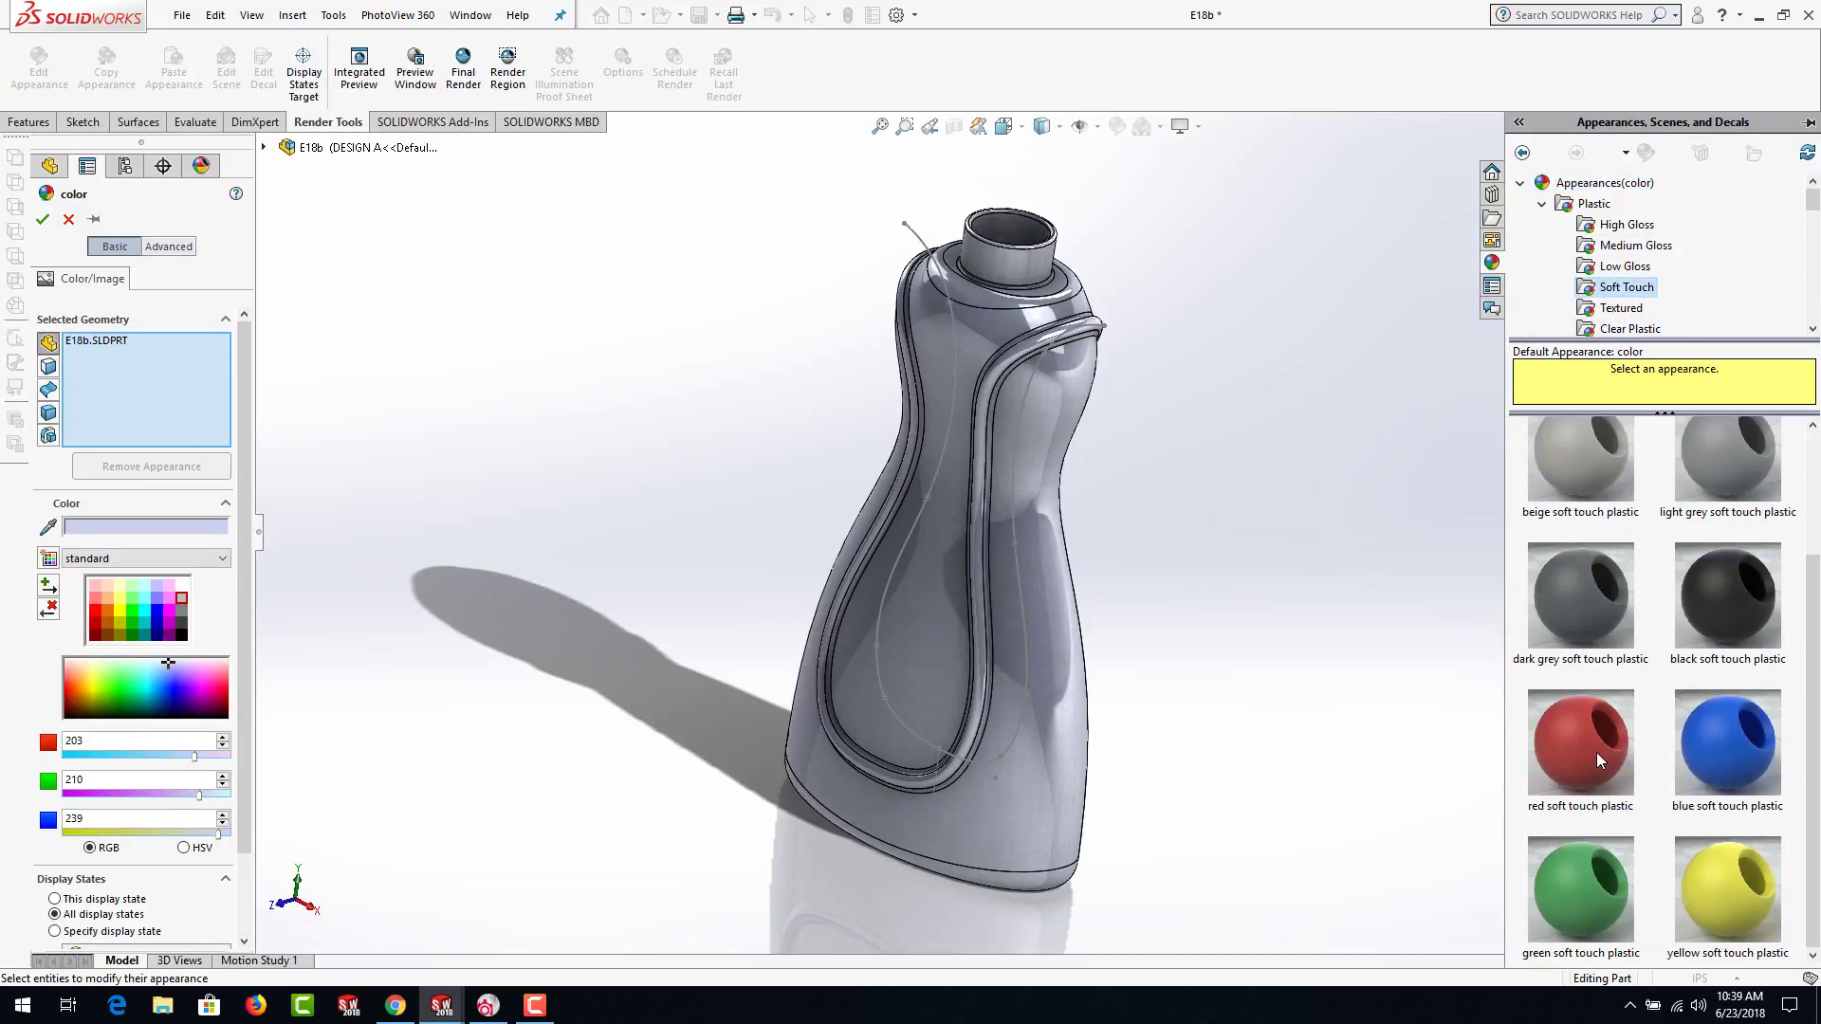
mouse_move(1583, 746)
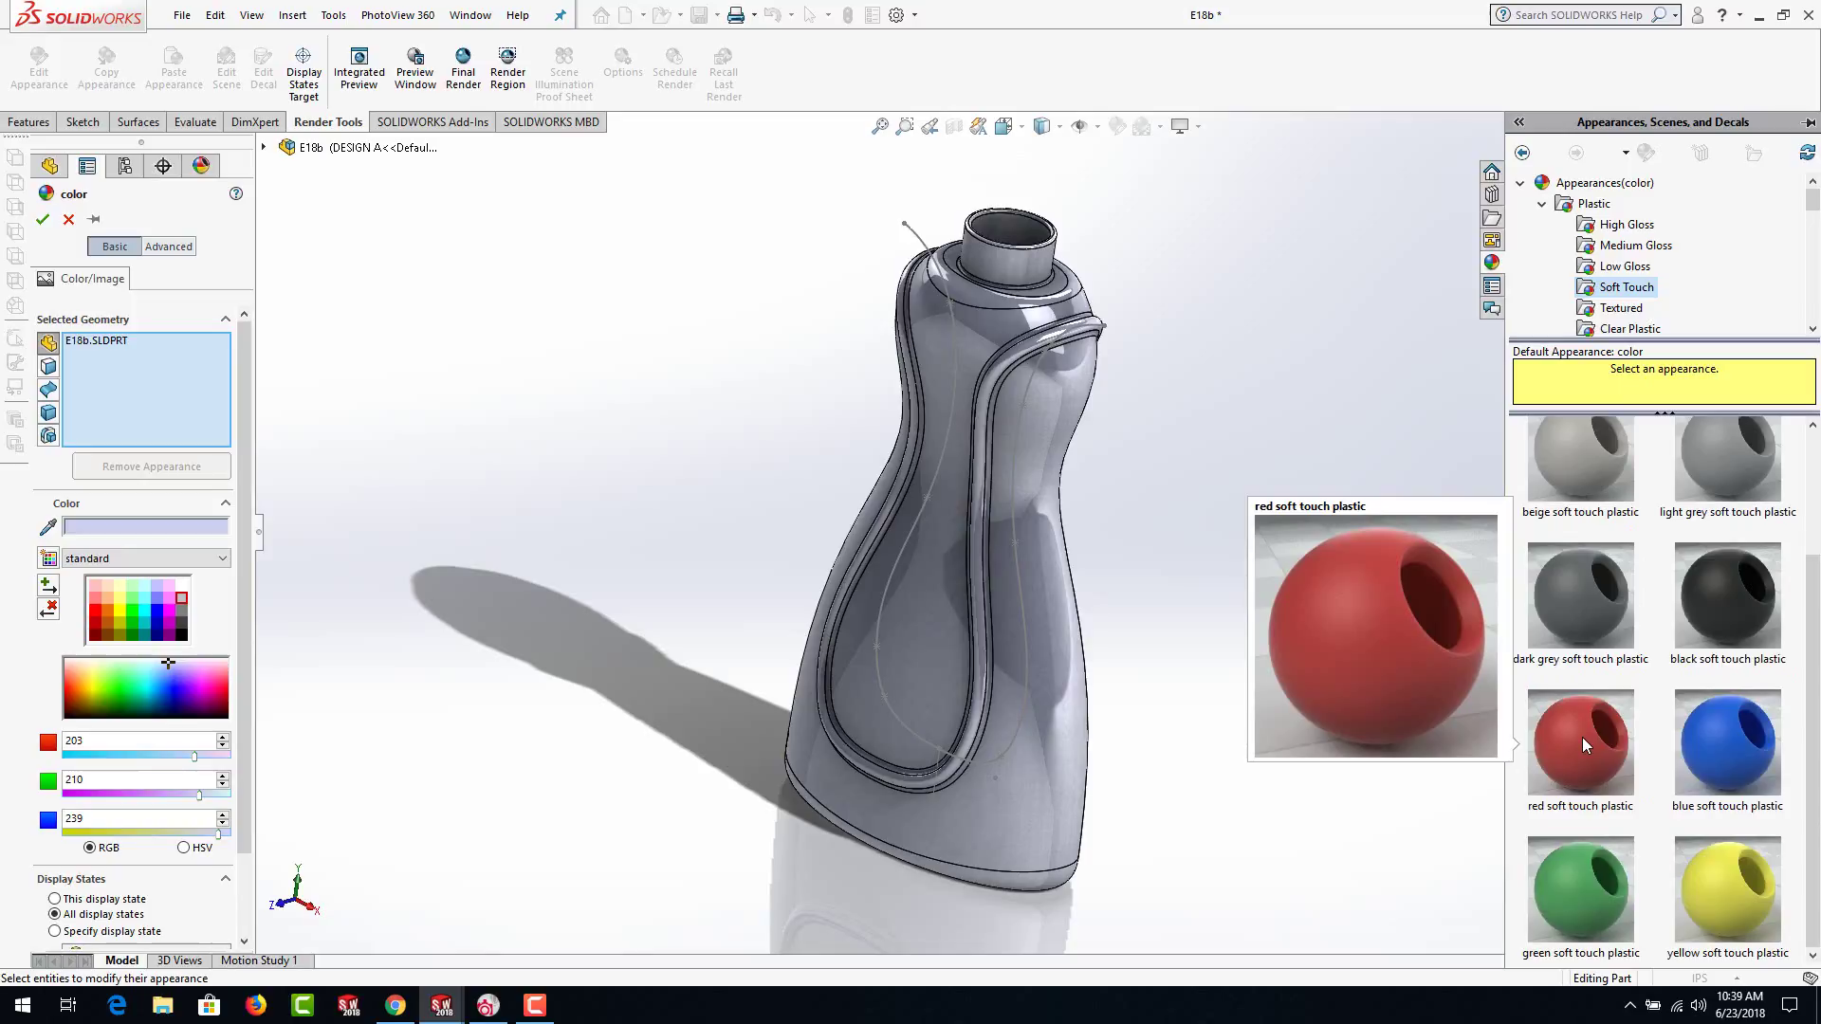
left_click(1582, 736)
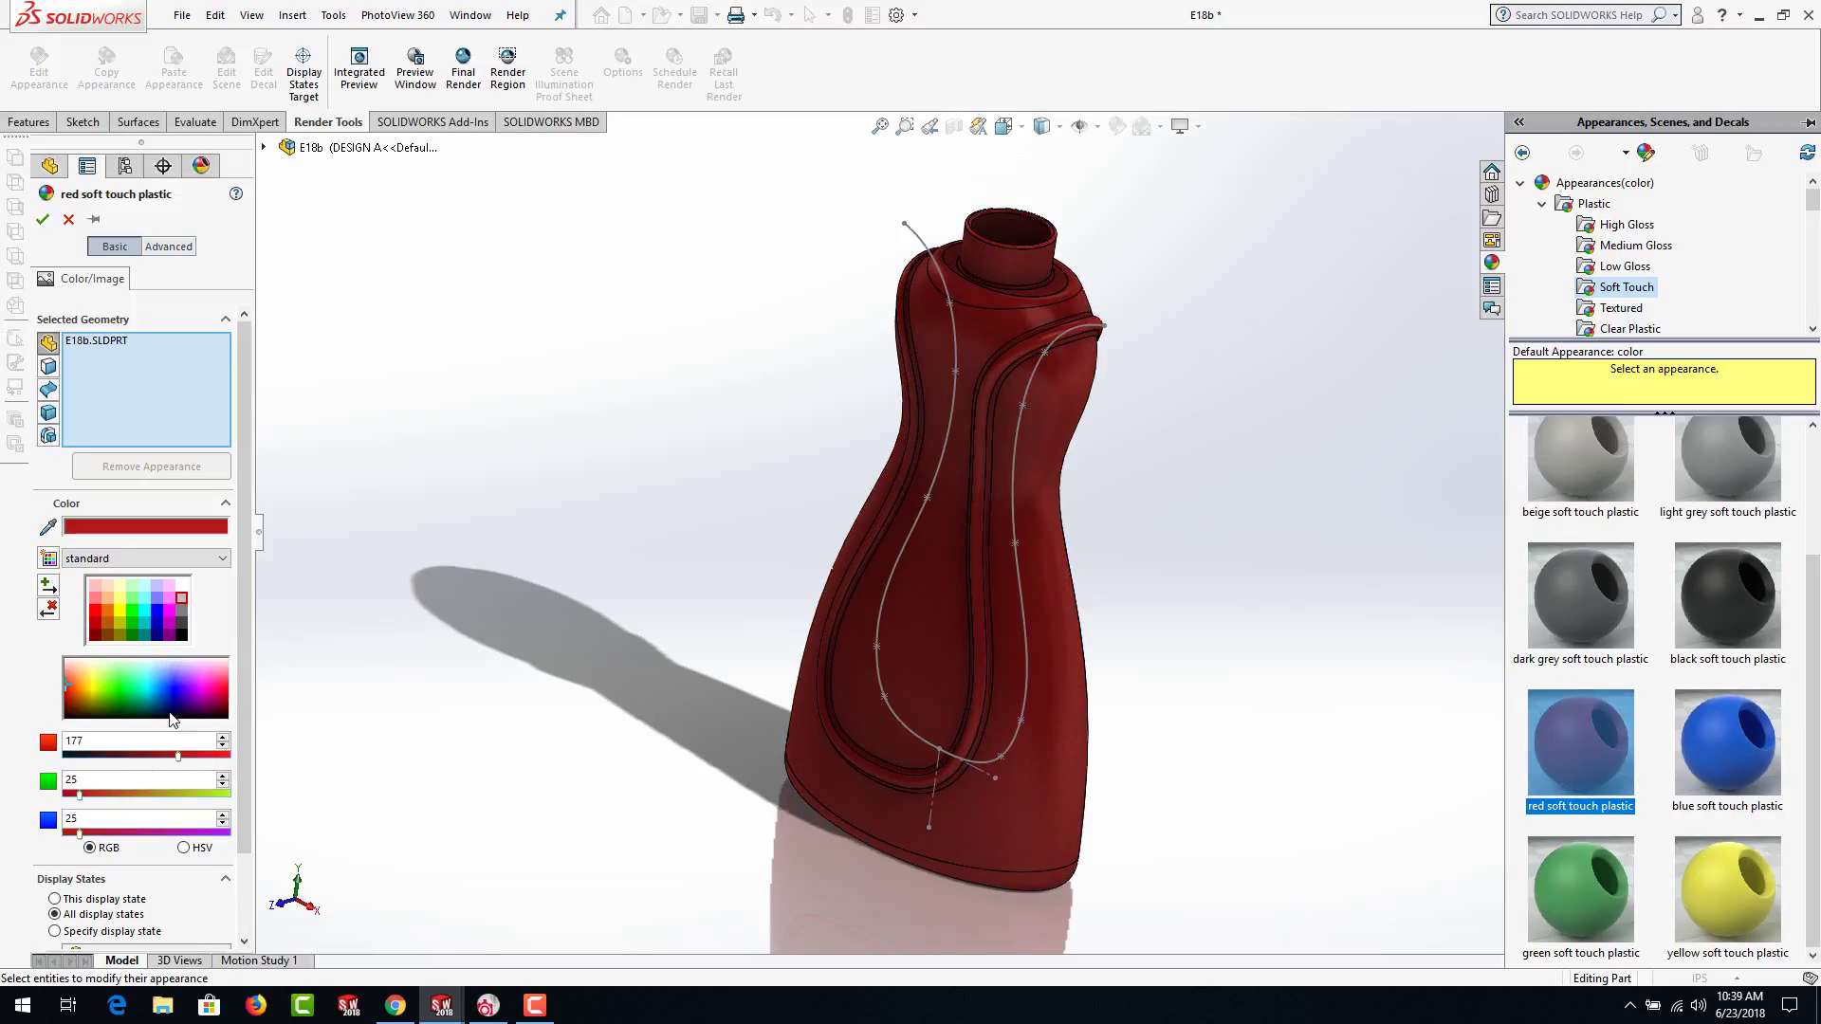
left_click(198, 702)
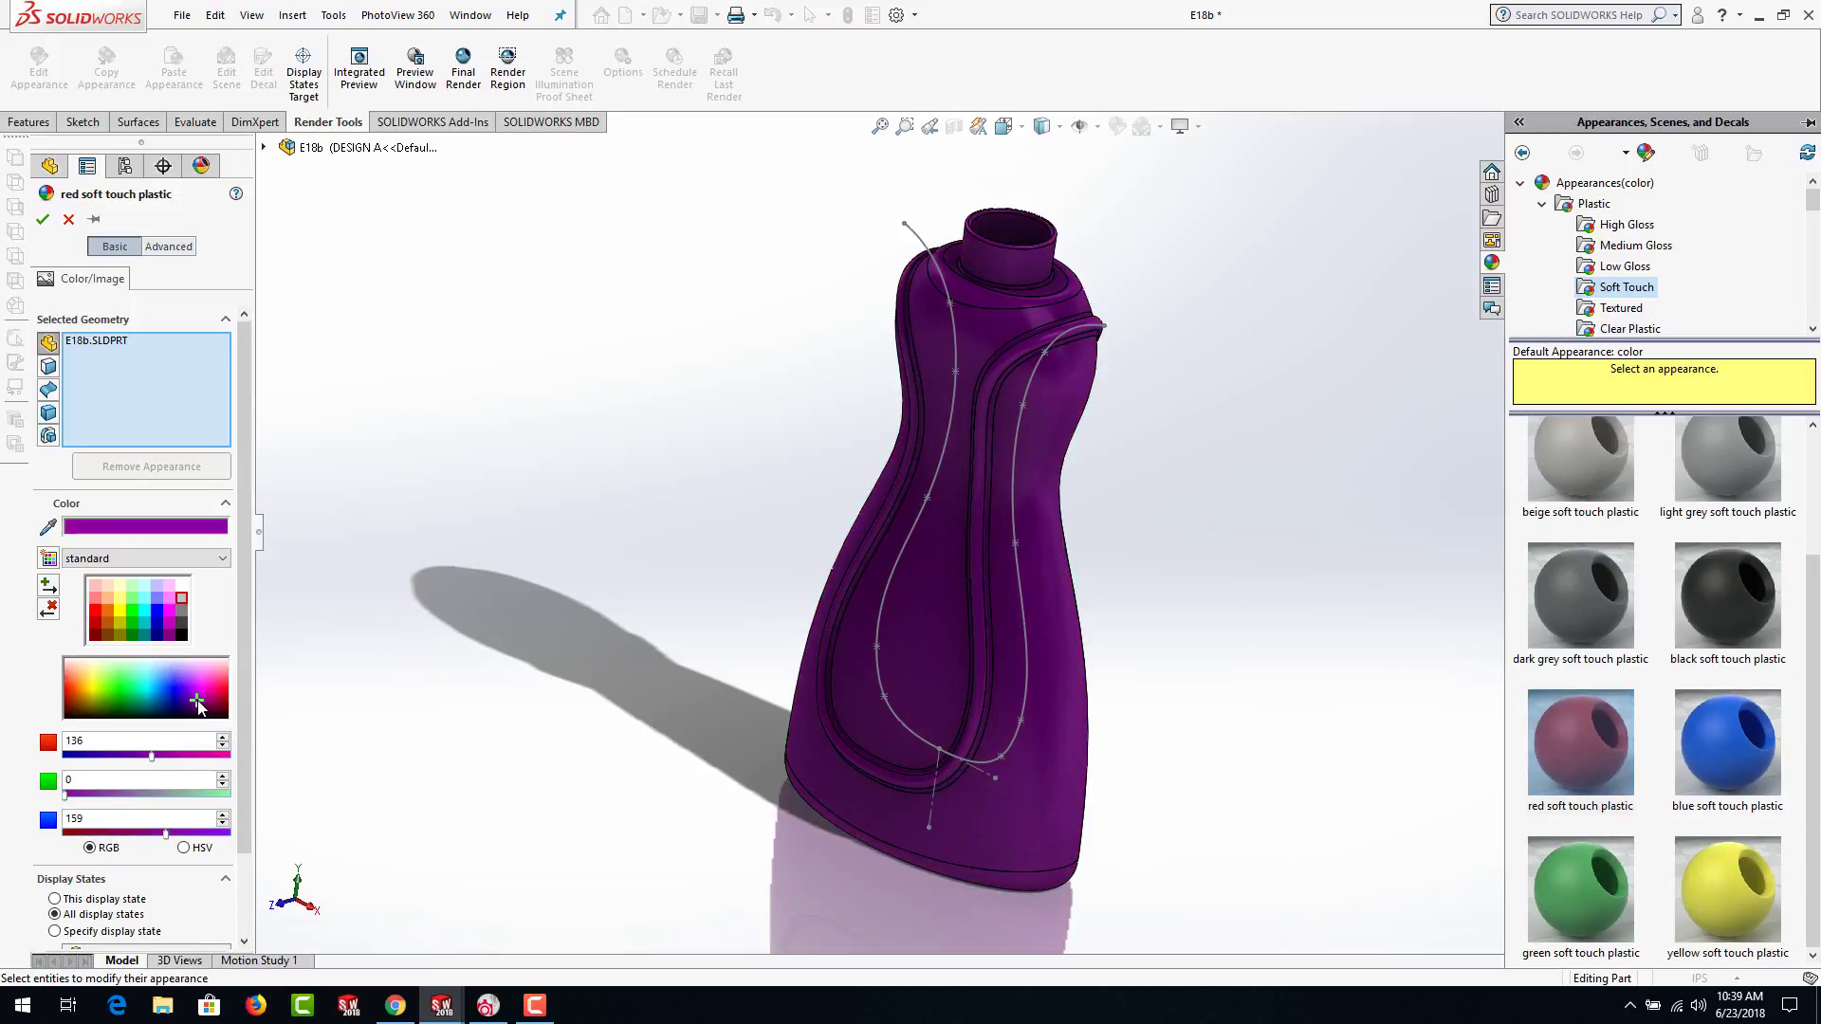
left_click(42, 219)
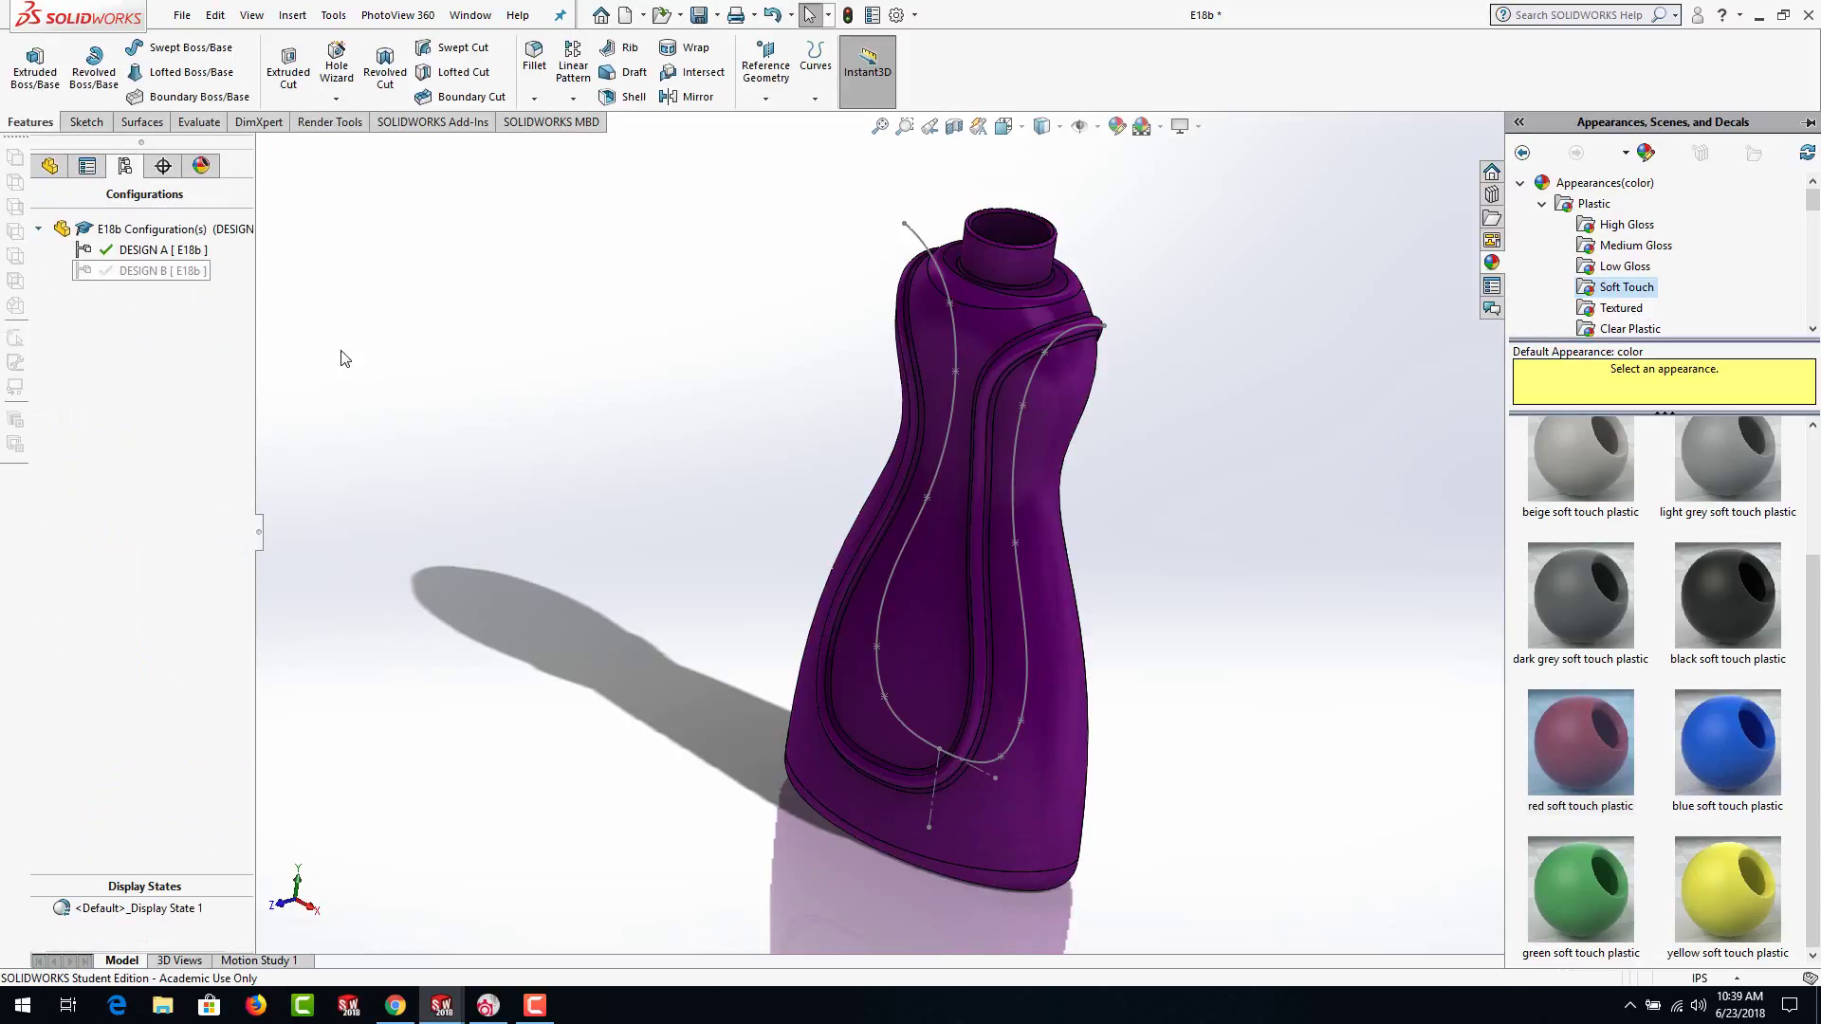
Hide the spline sketch that shows over the bottle body
left_click(931, 239)
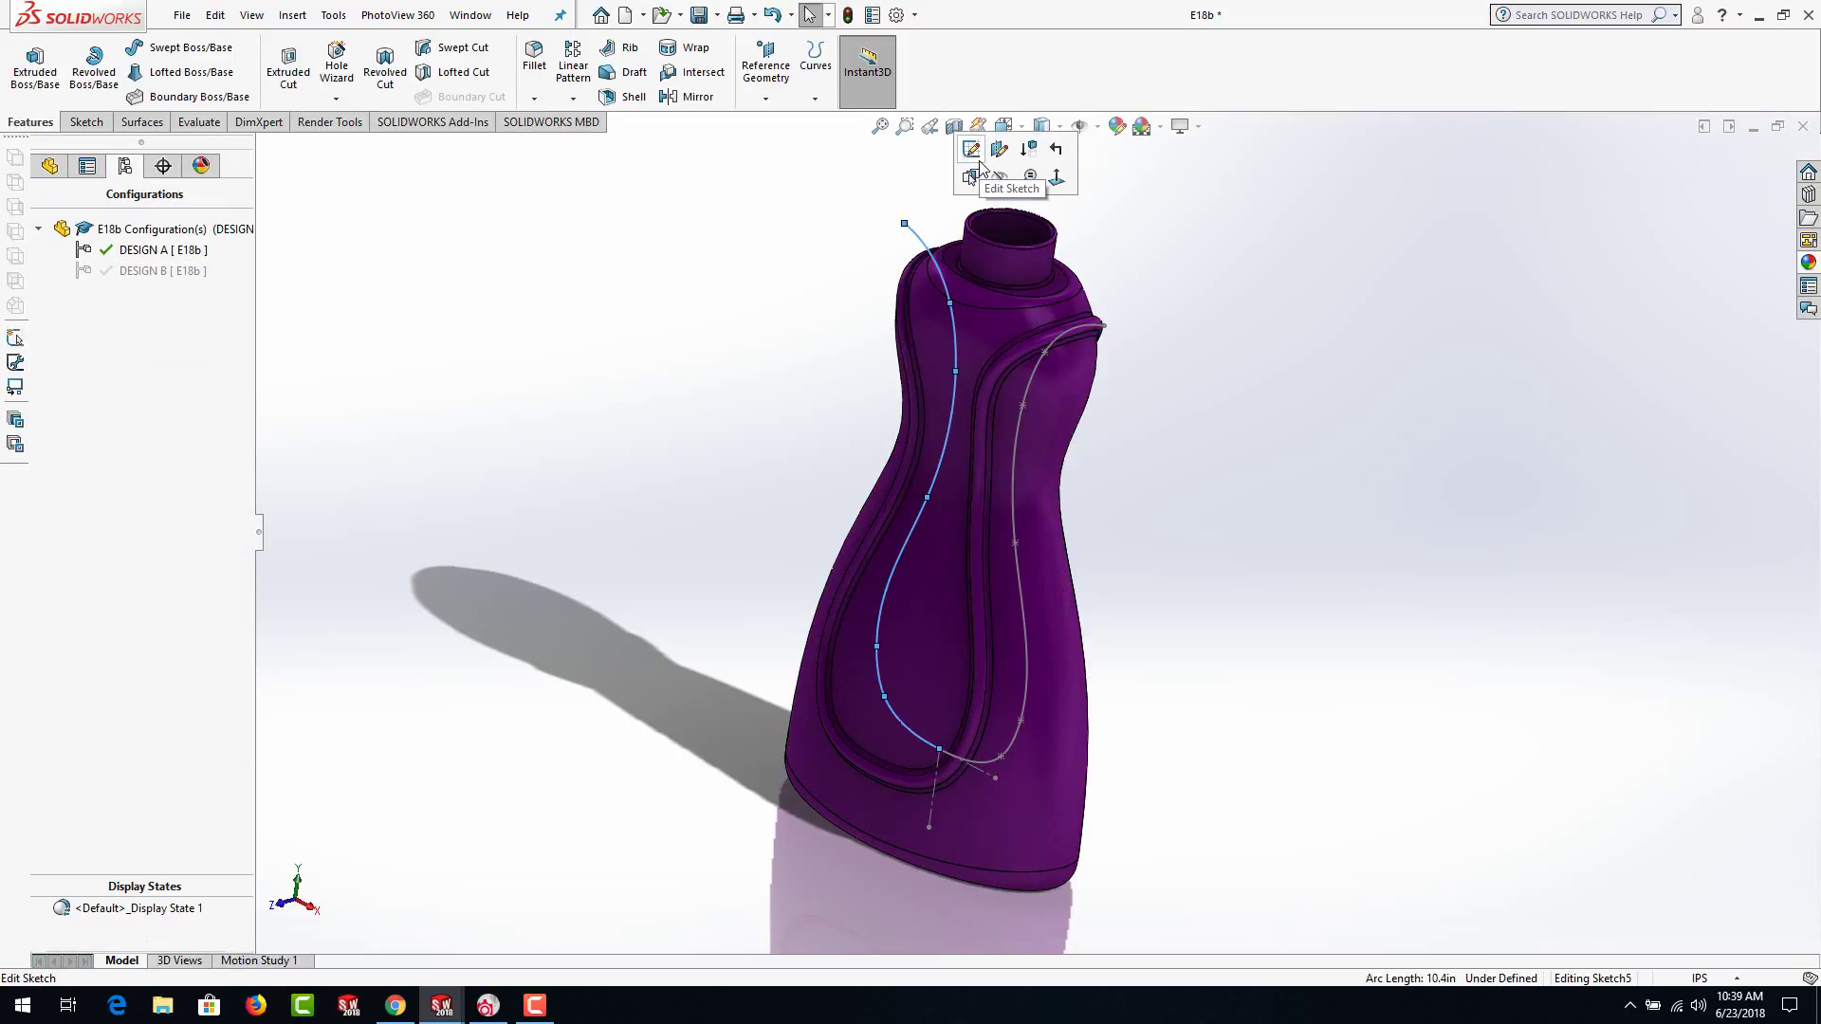
left_click(1002, 180)
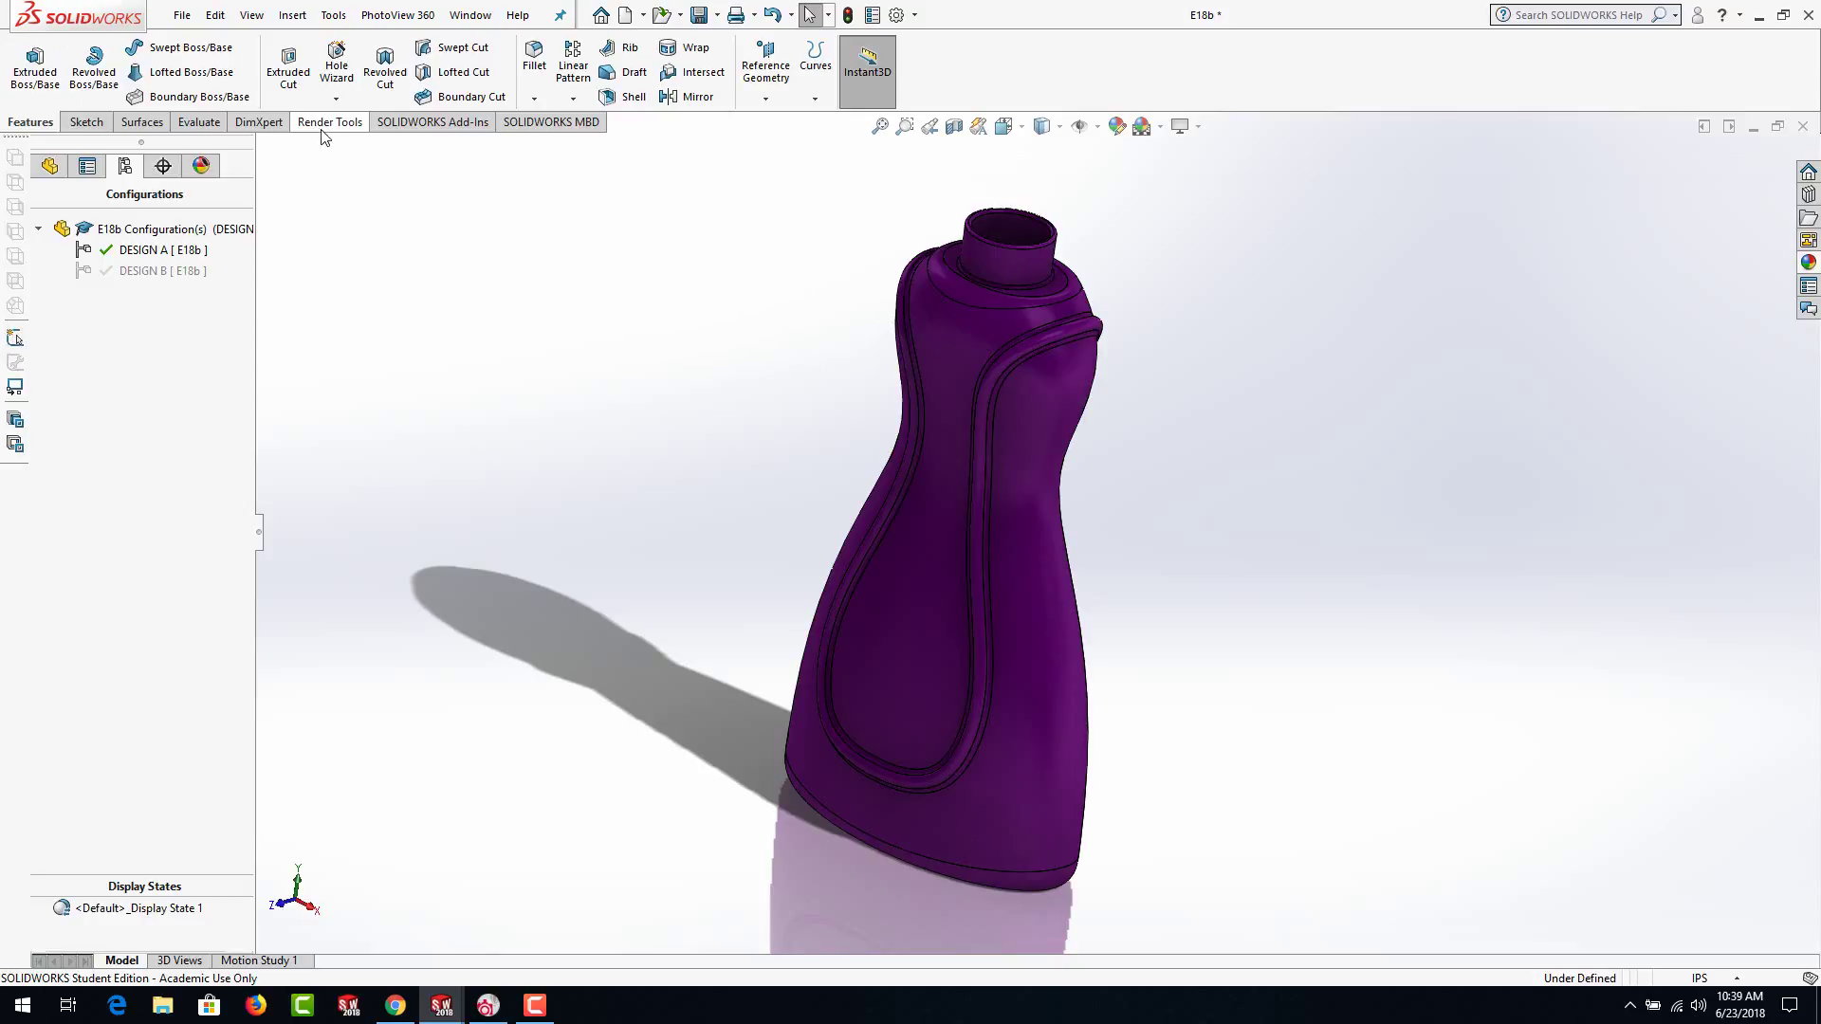
Check the PhotoView 360 add-in and bring up the rendering commands
left_click(413, 131)
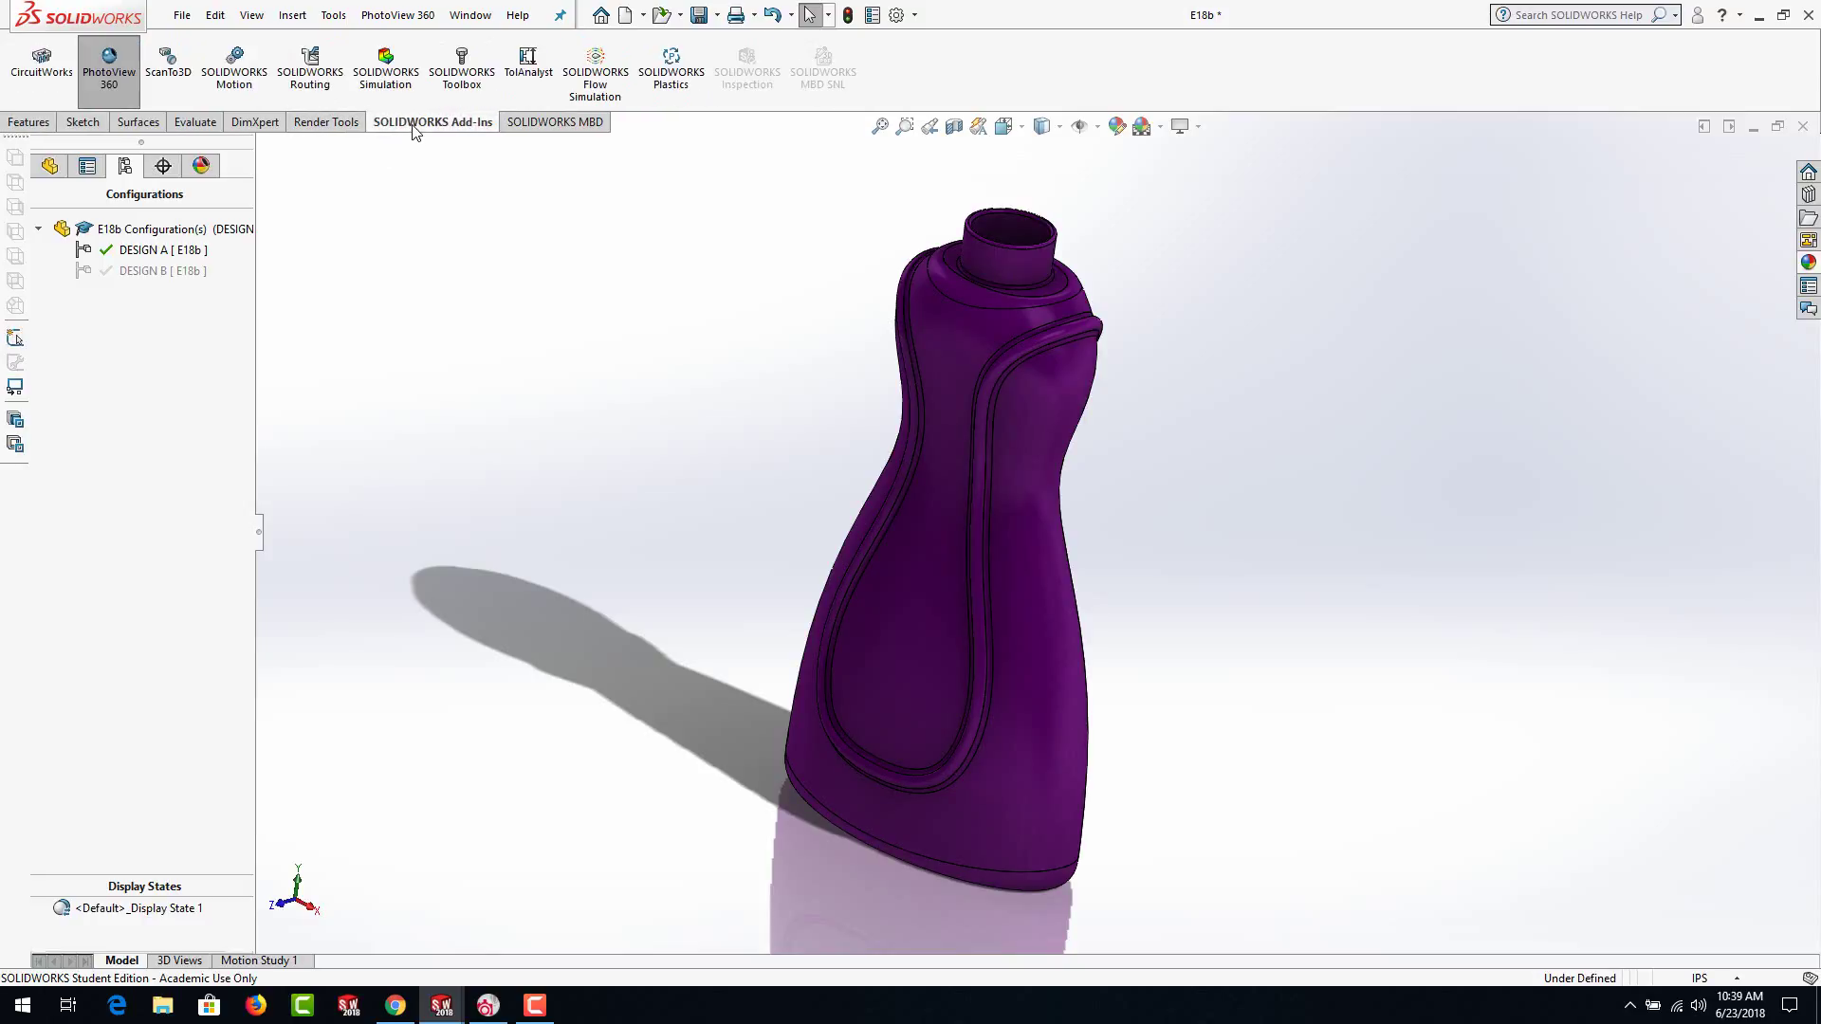
left_click(104, 69)
left_click(327, 122)
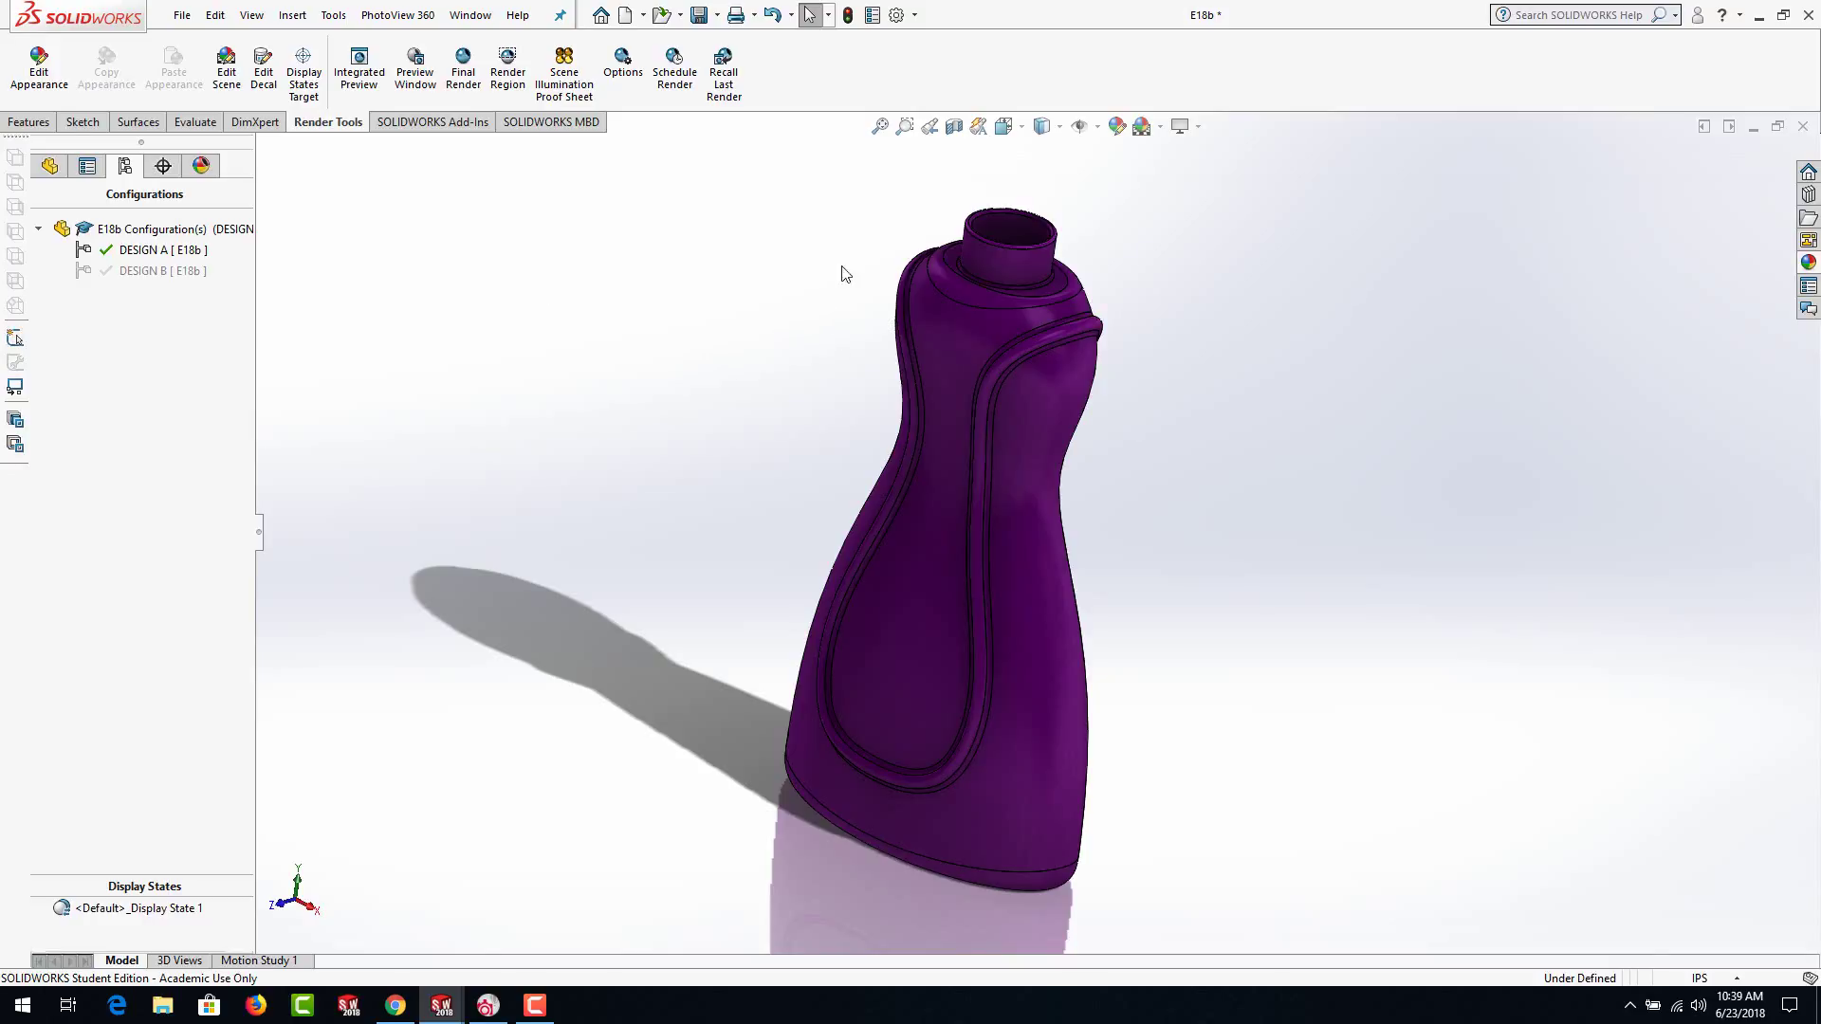
Turn on the perspective display for the bottle
left_click(1196, 126)
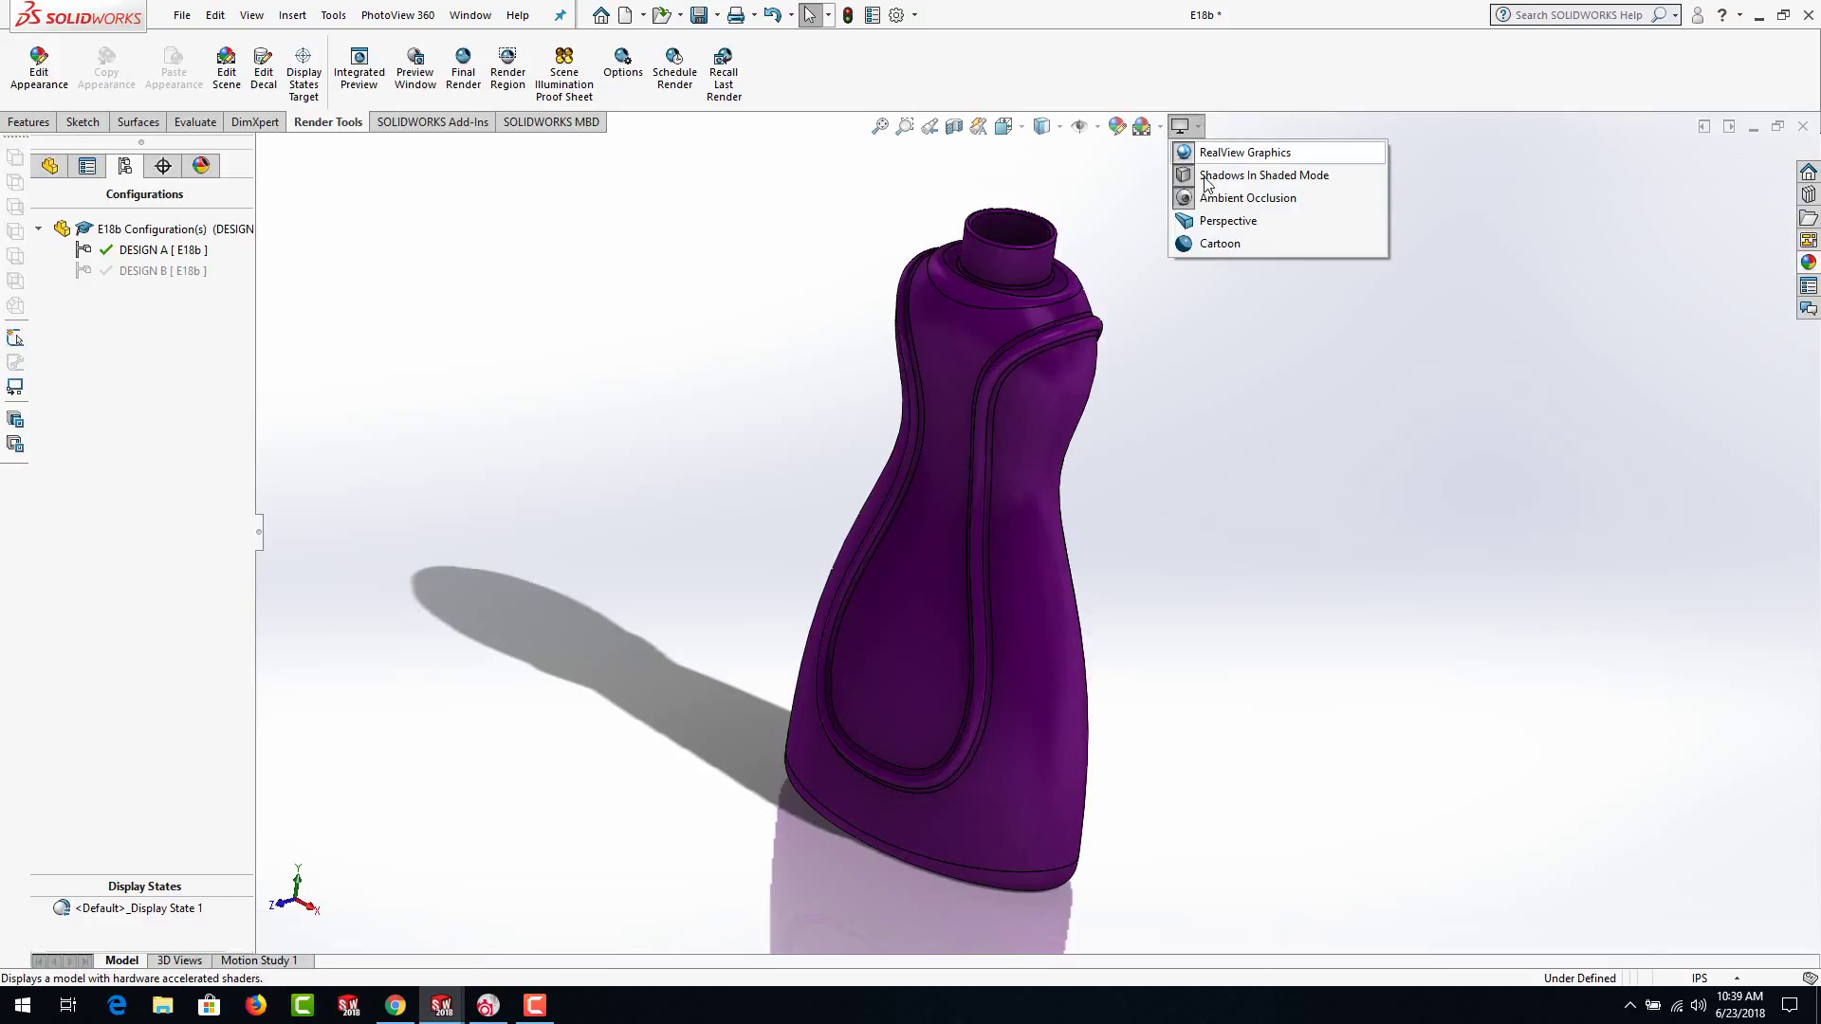
left_click(1191, 221)
middle_click_drag(1151, 305, 1146, 402)
middle_click_drag(955, 496, 923, 407)
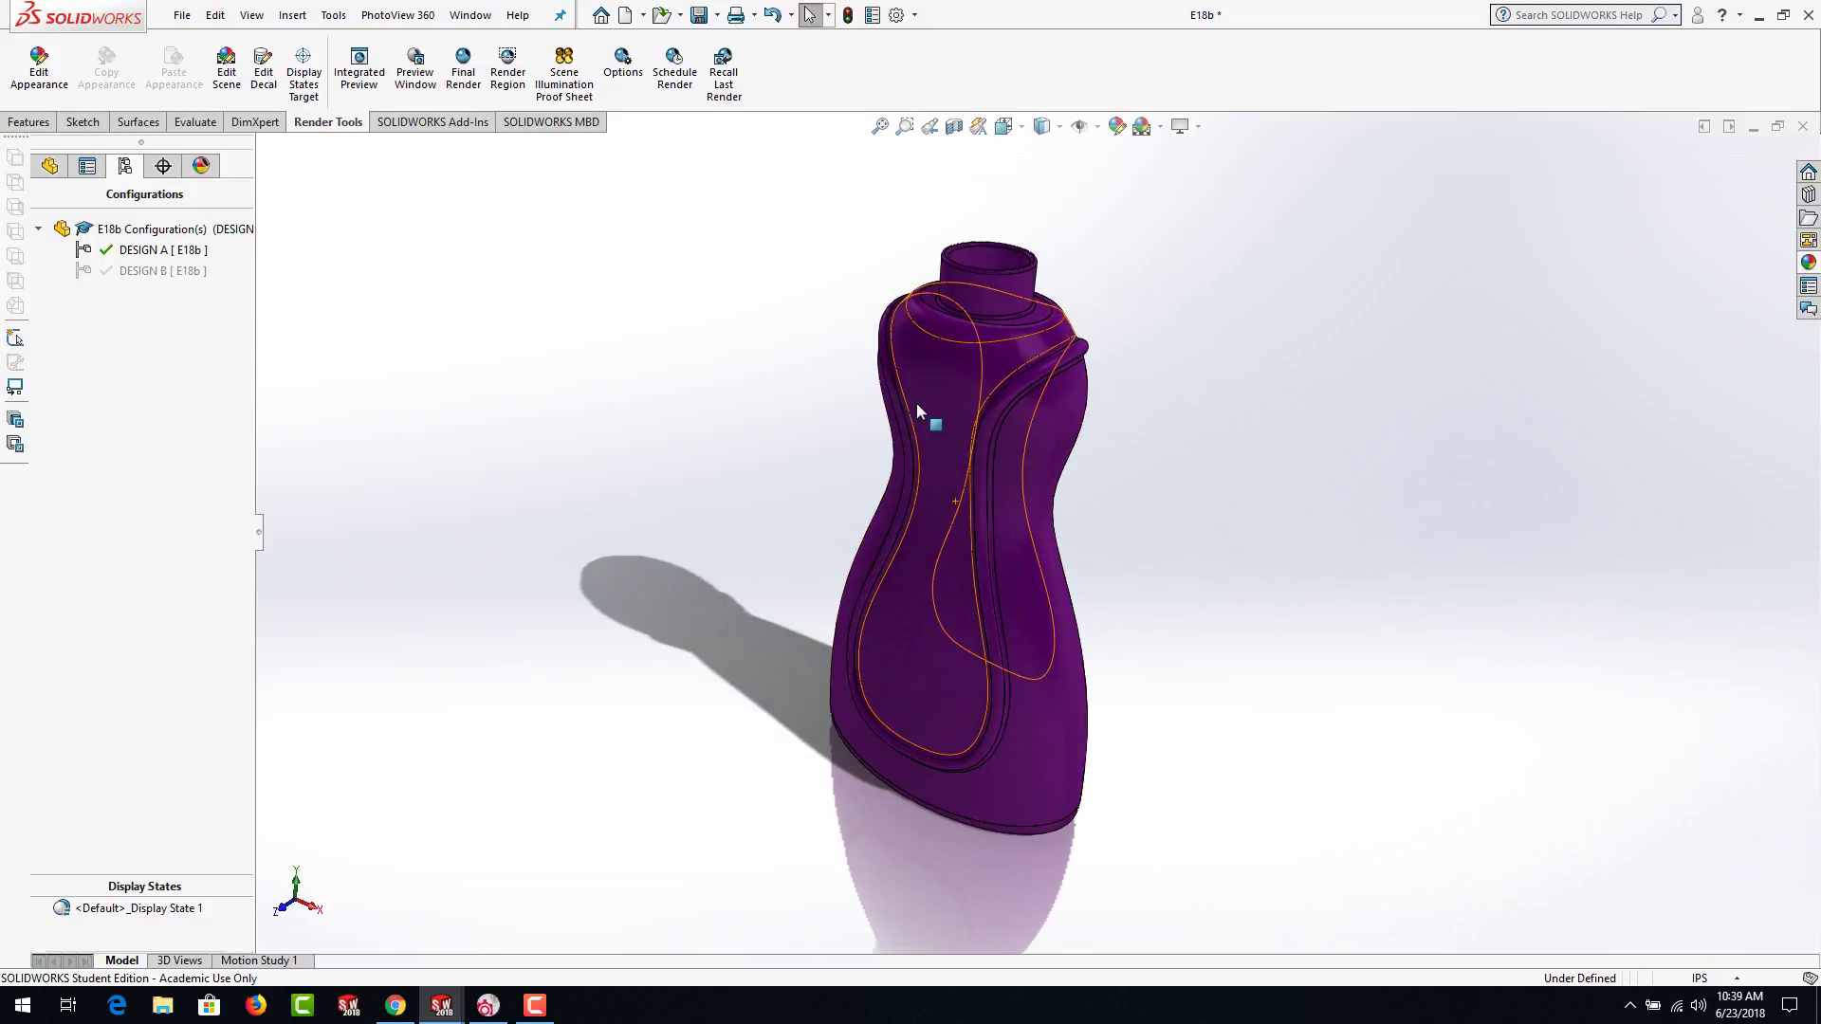
Try an observer position of 2 for the perspective view and return it to 1
left_click(251, 15)
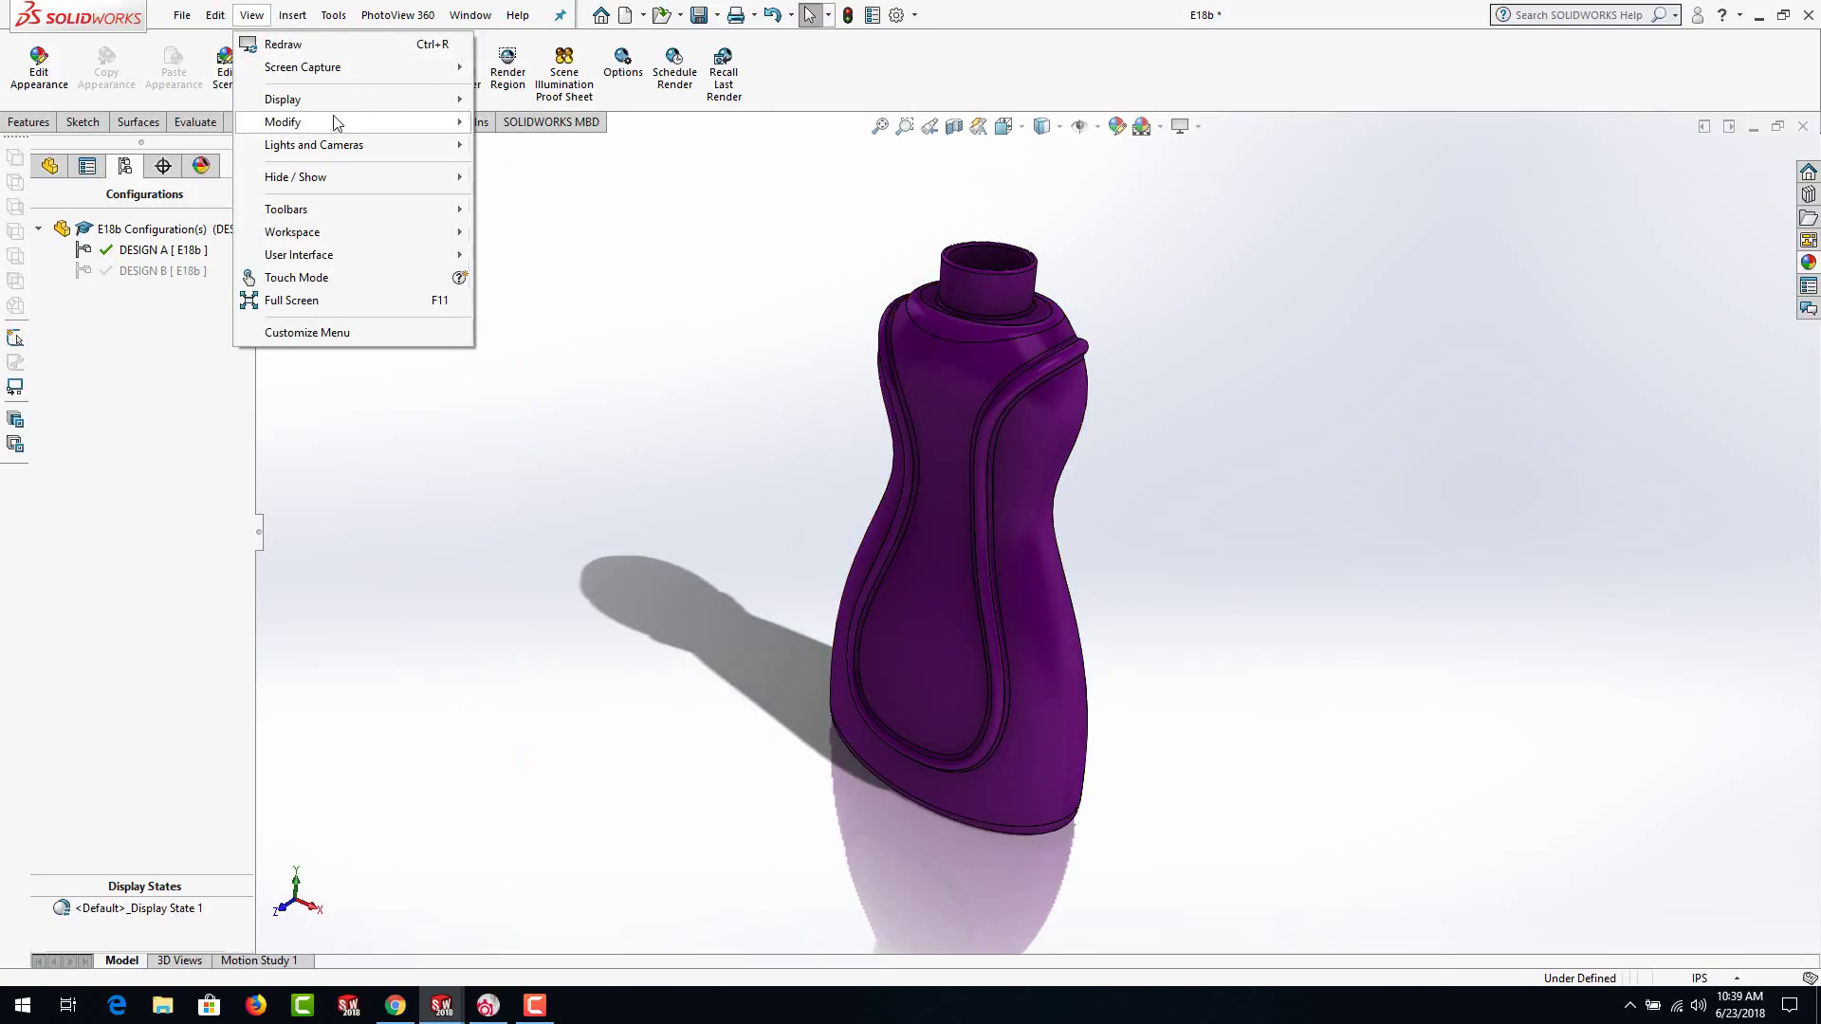
mouse_move(408, 131)
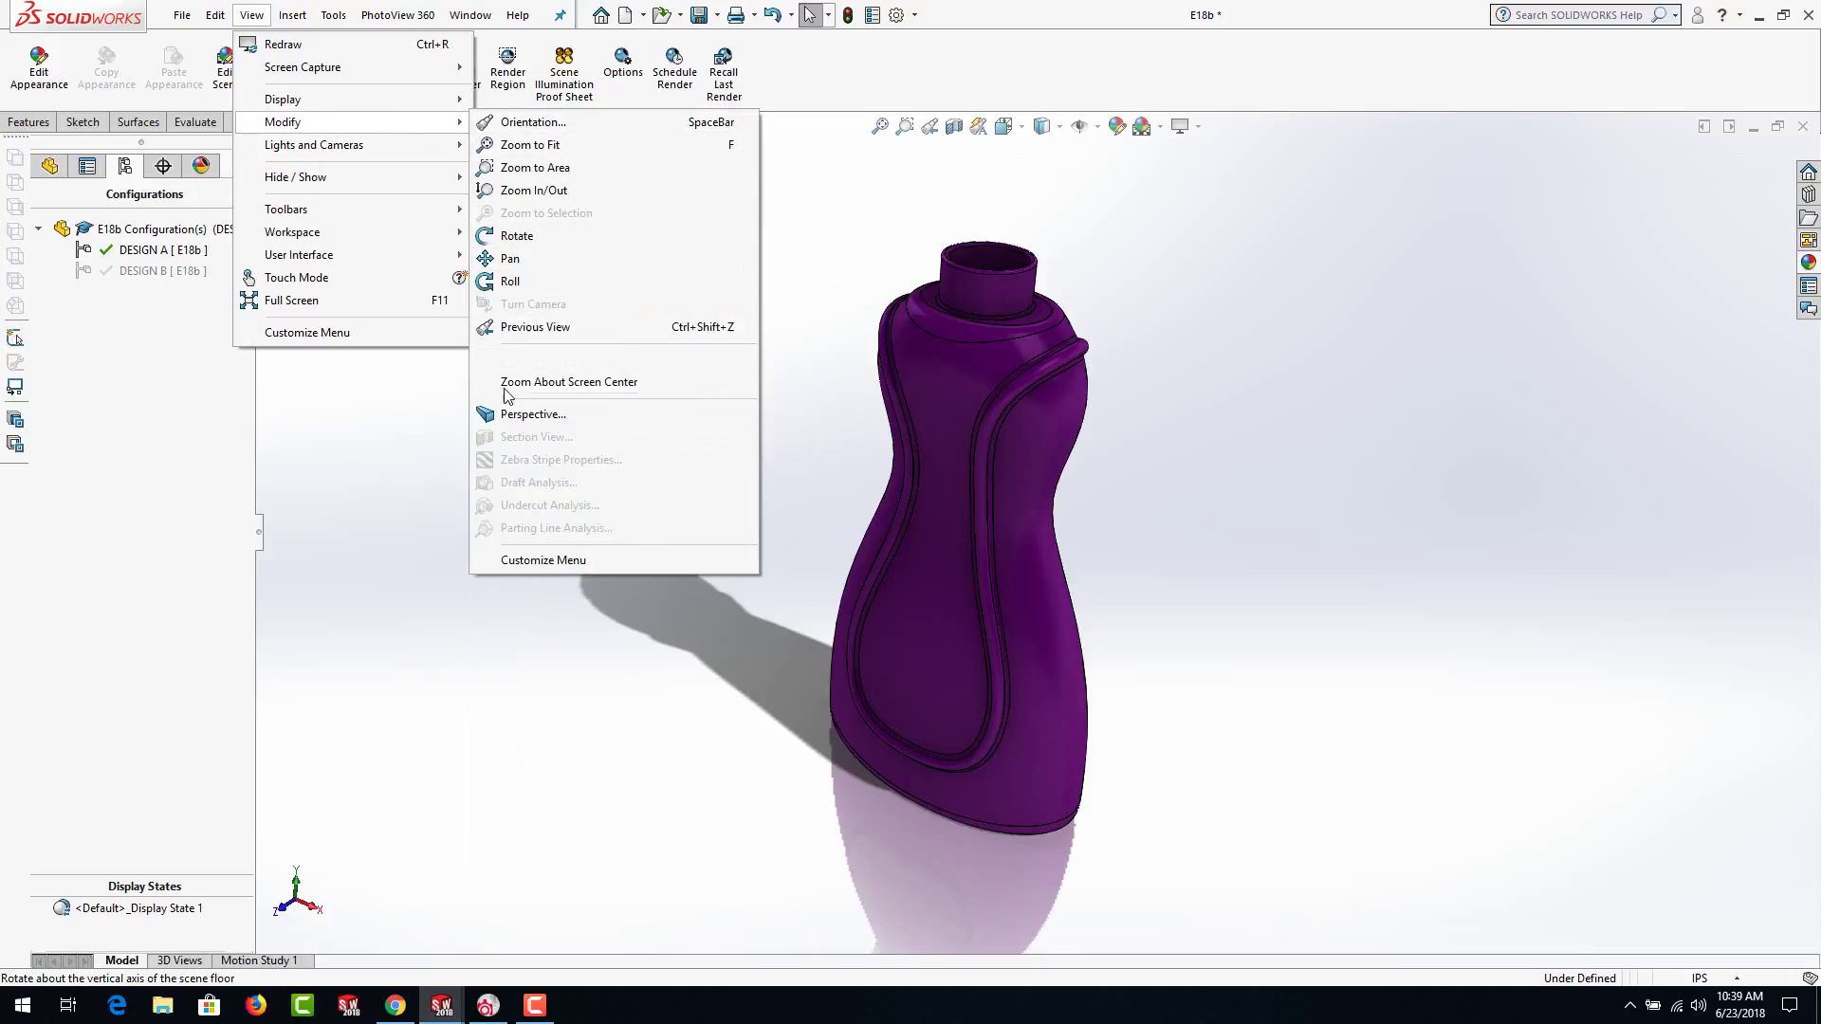
left_click(533, 415)
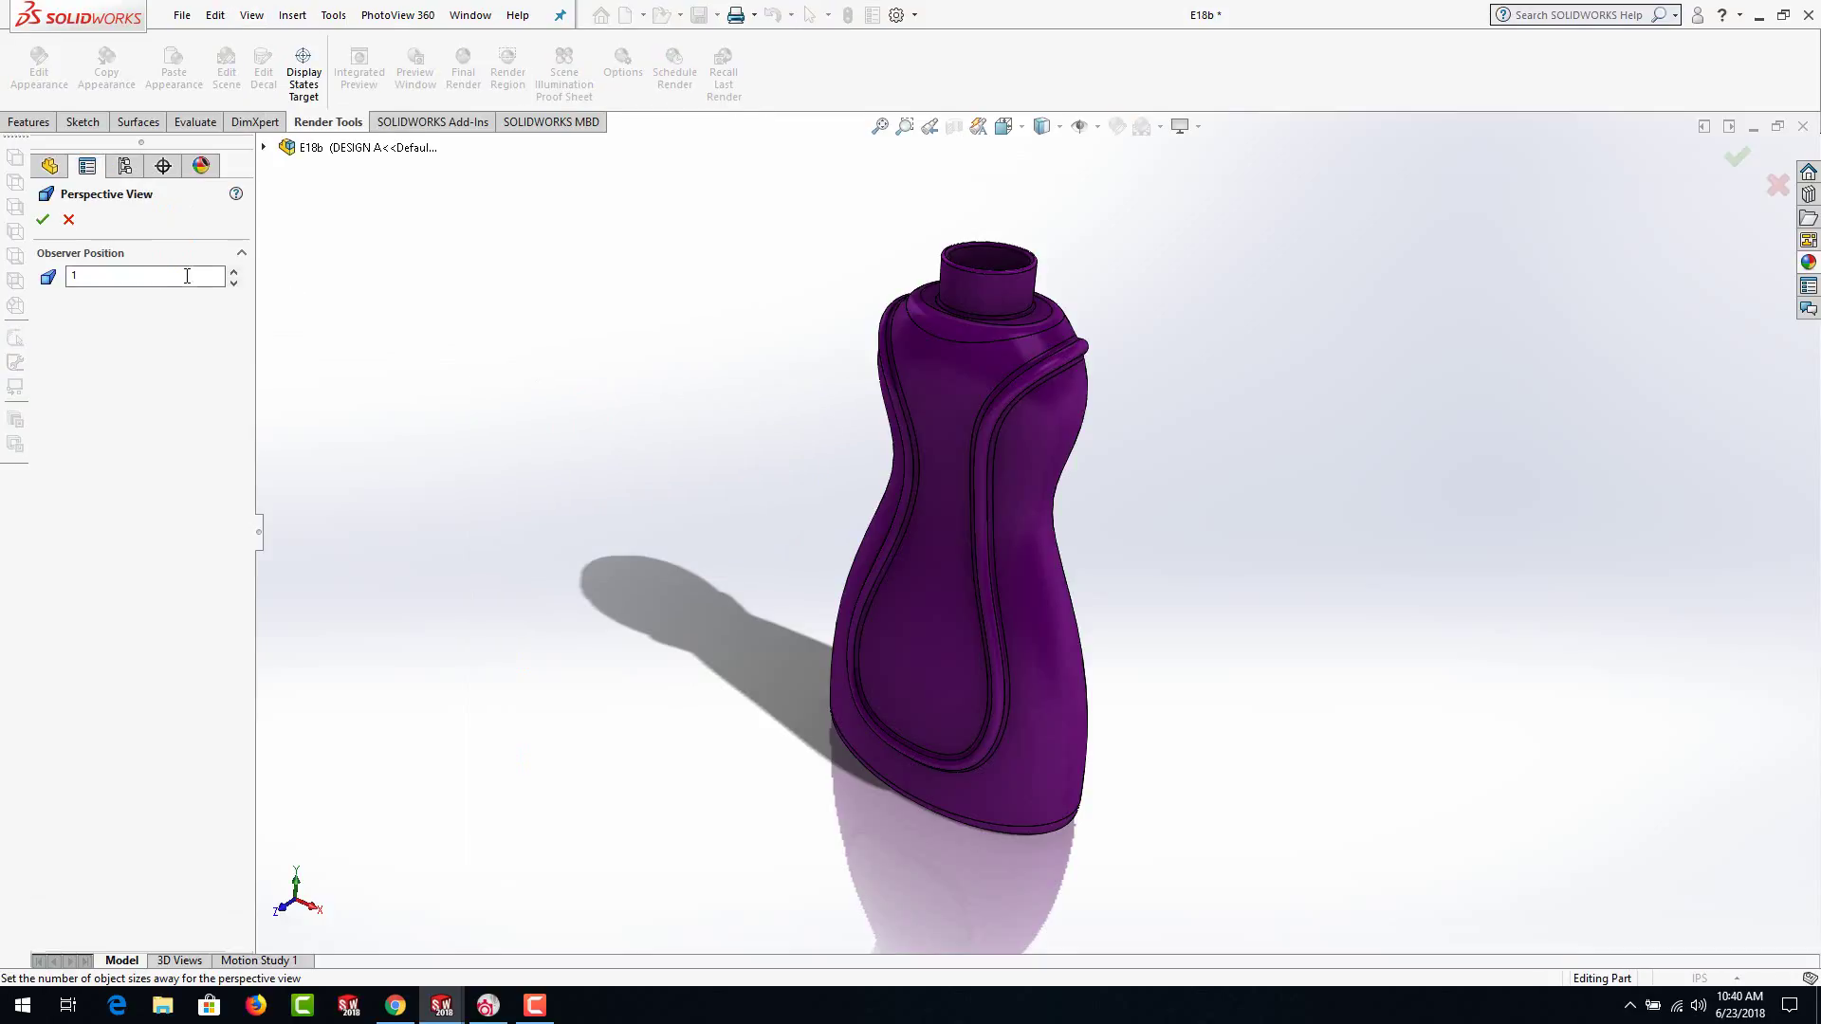
left_click(234, 271)
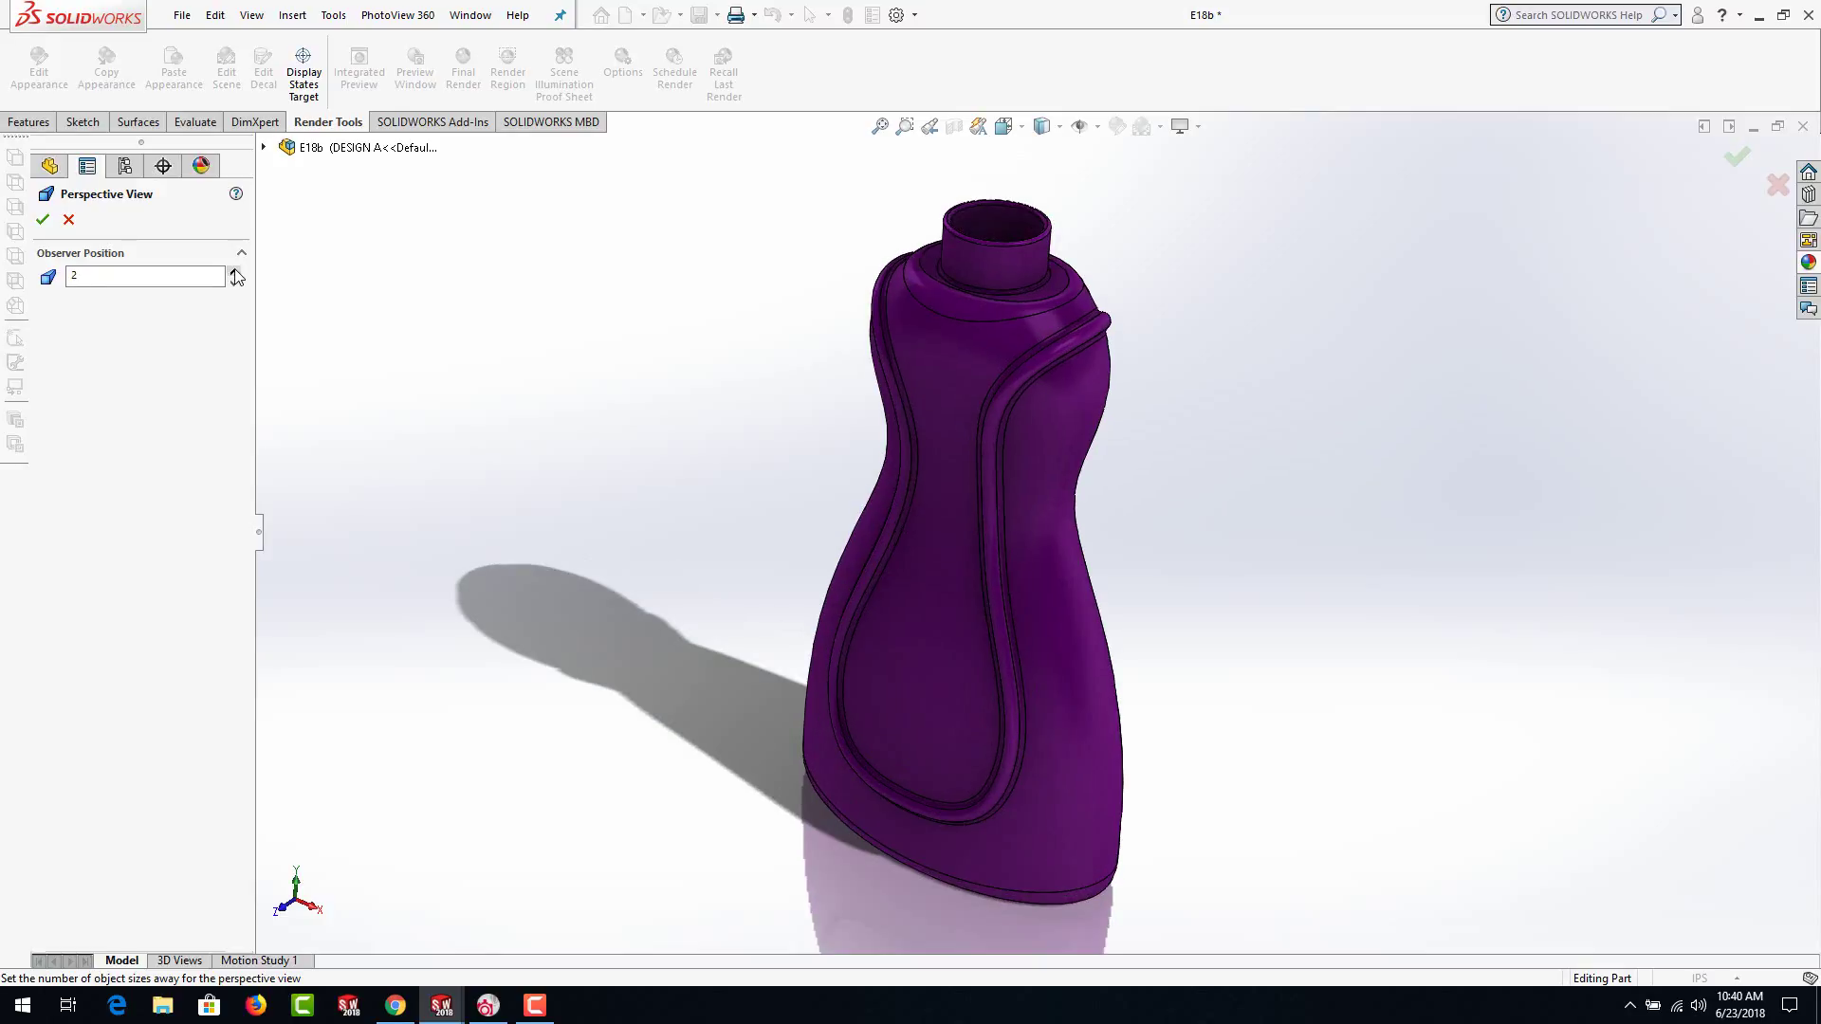
left_click(233, 282)
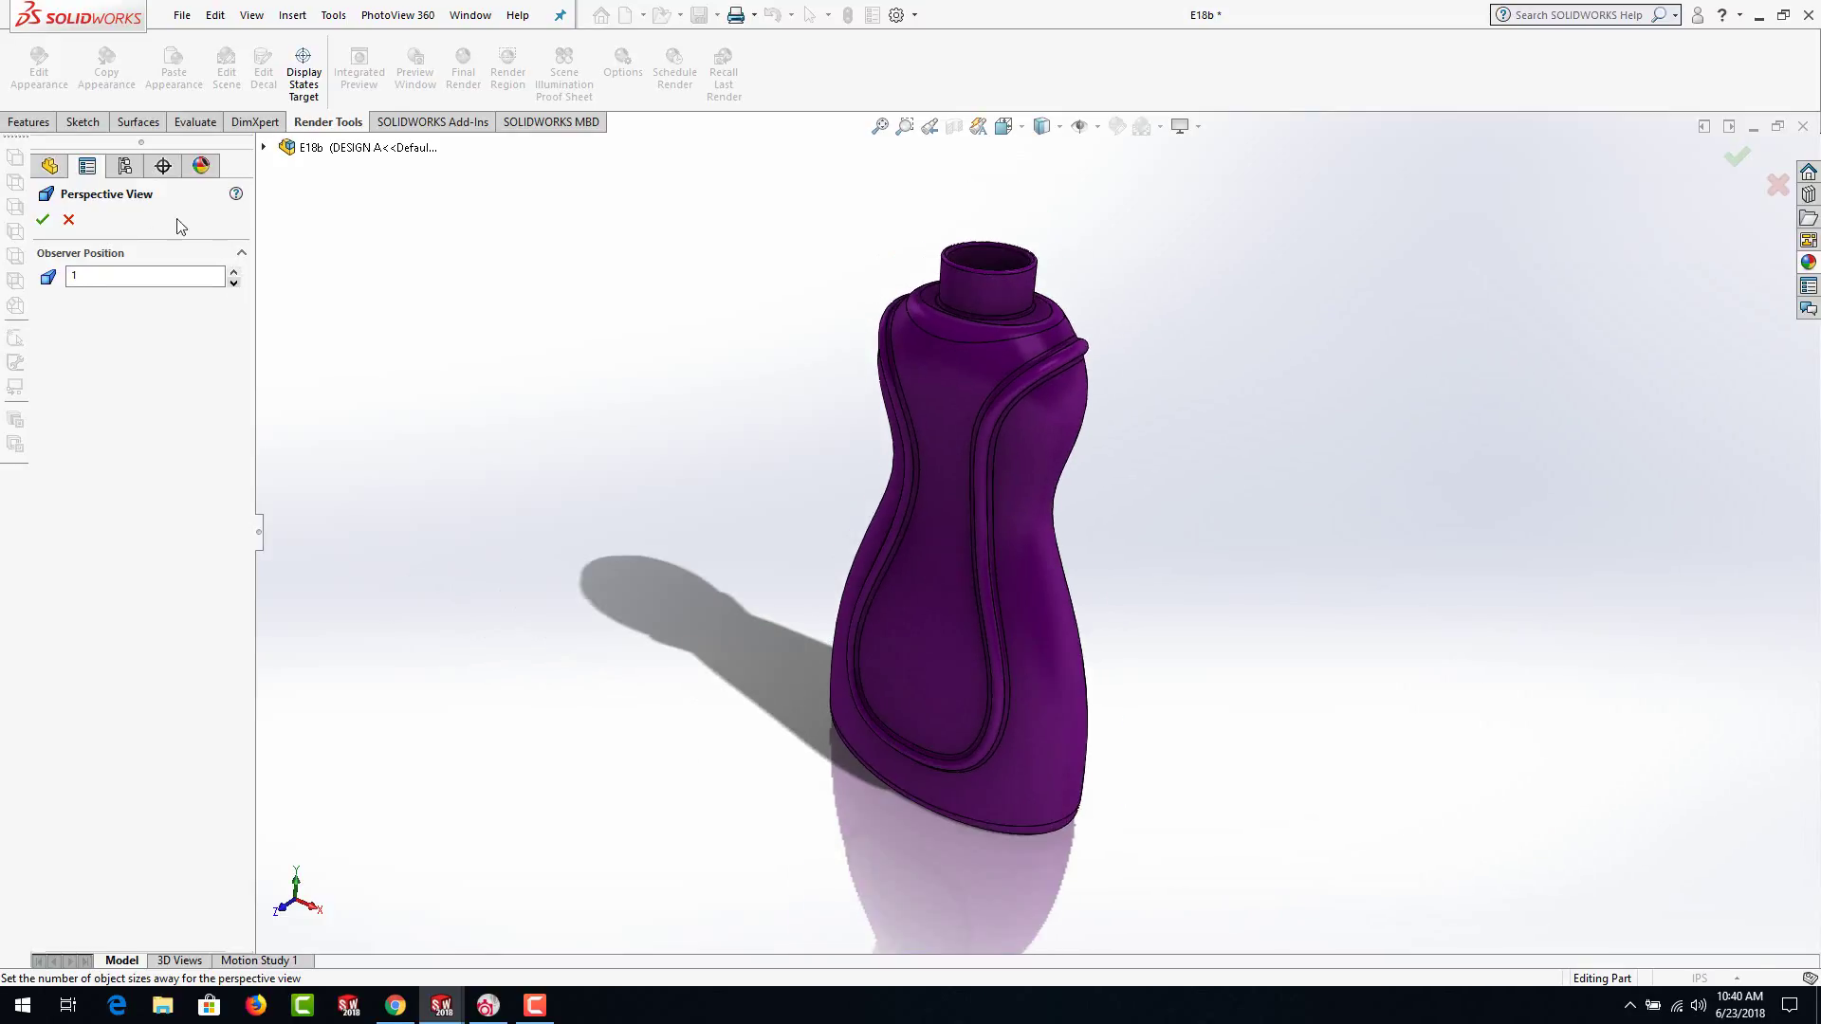
left_click(42, 219)
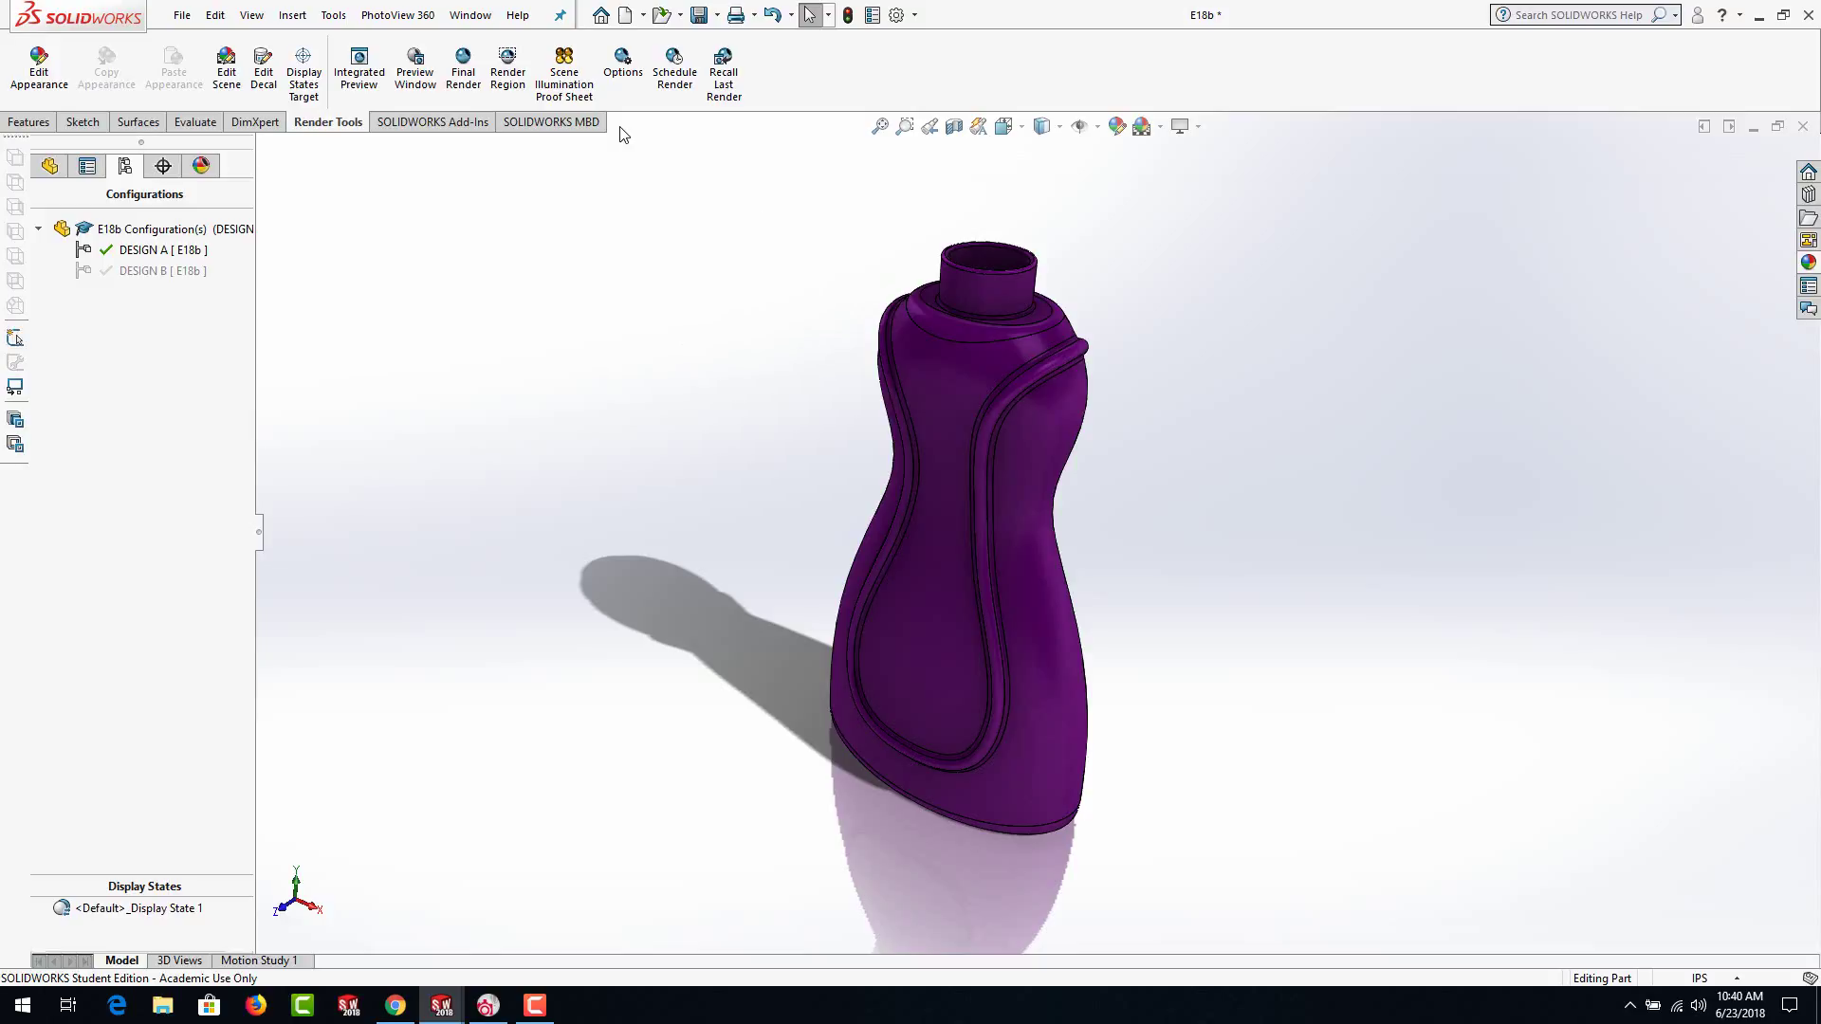
Check the bottle in the integrated render preview and turn the preview off
left_click(359, 65)
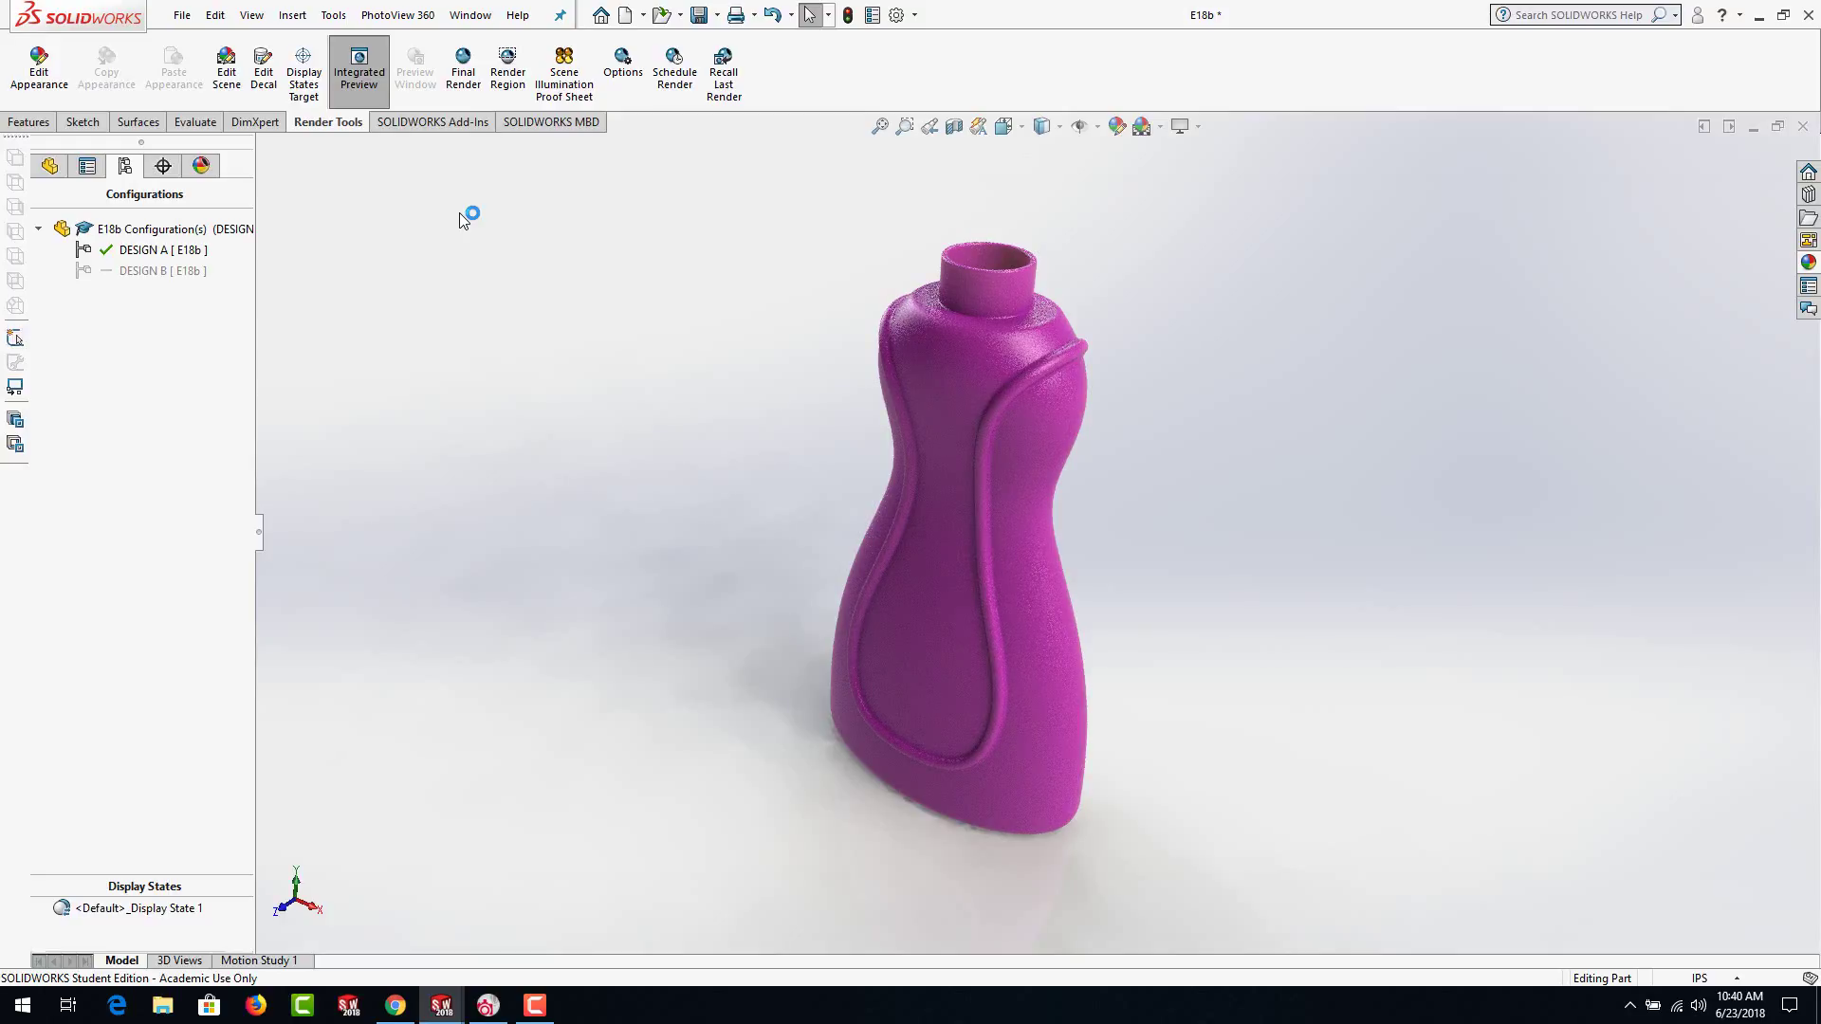
left_click(378, 78)
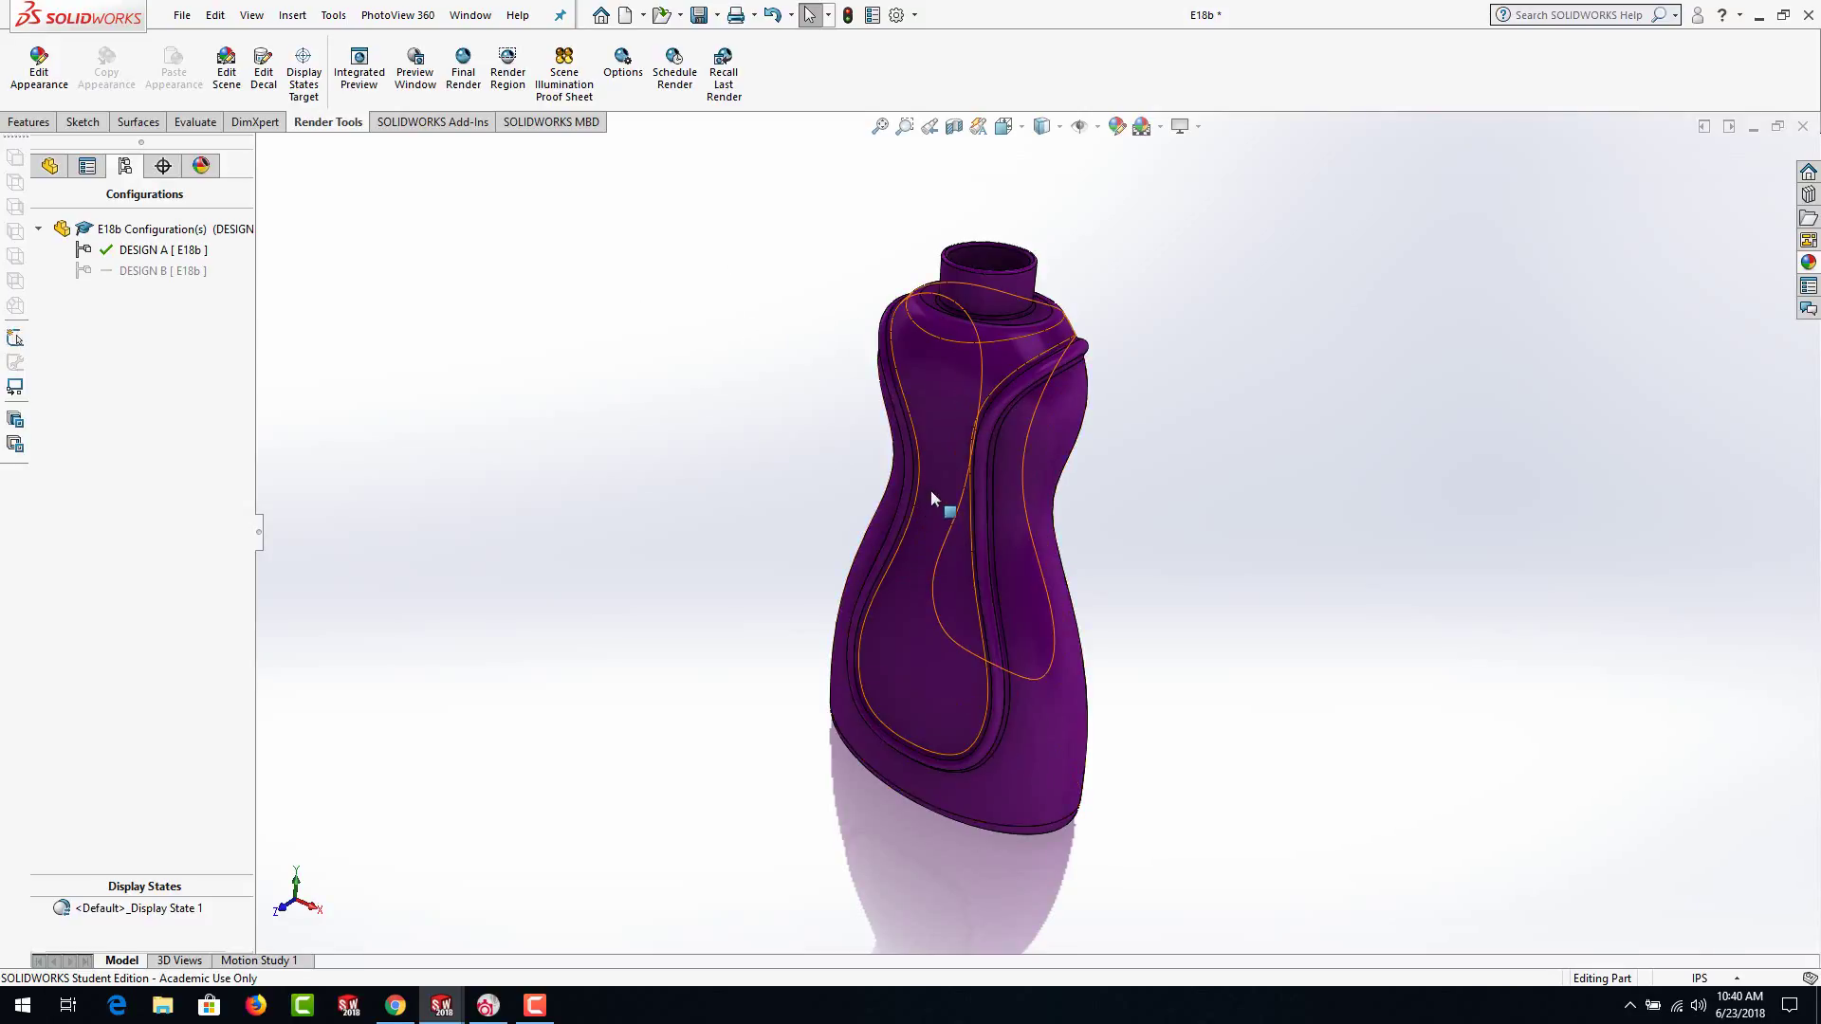
Select the front panel, its border, the shoulder and the neck faces, and open their face appearance for editing
left_click(932, 402)
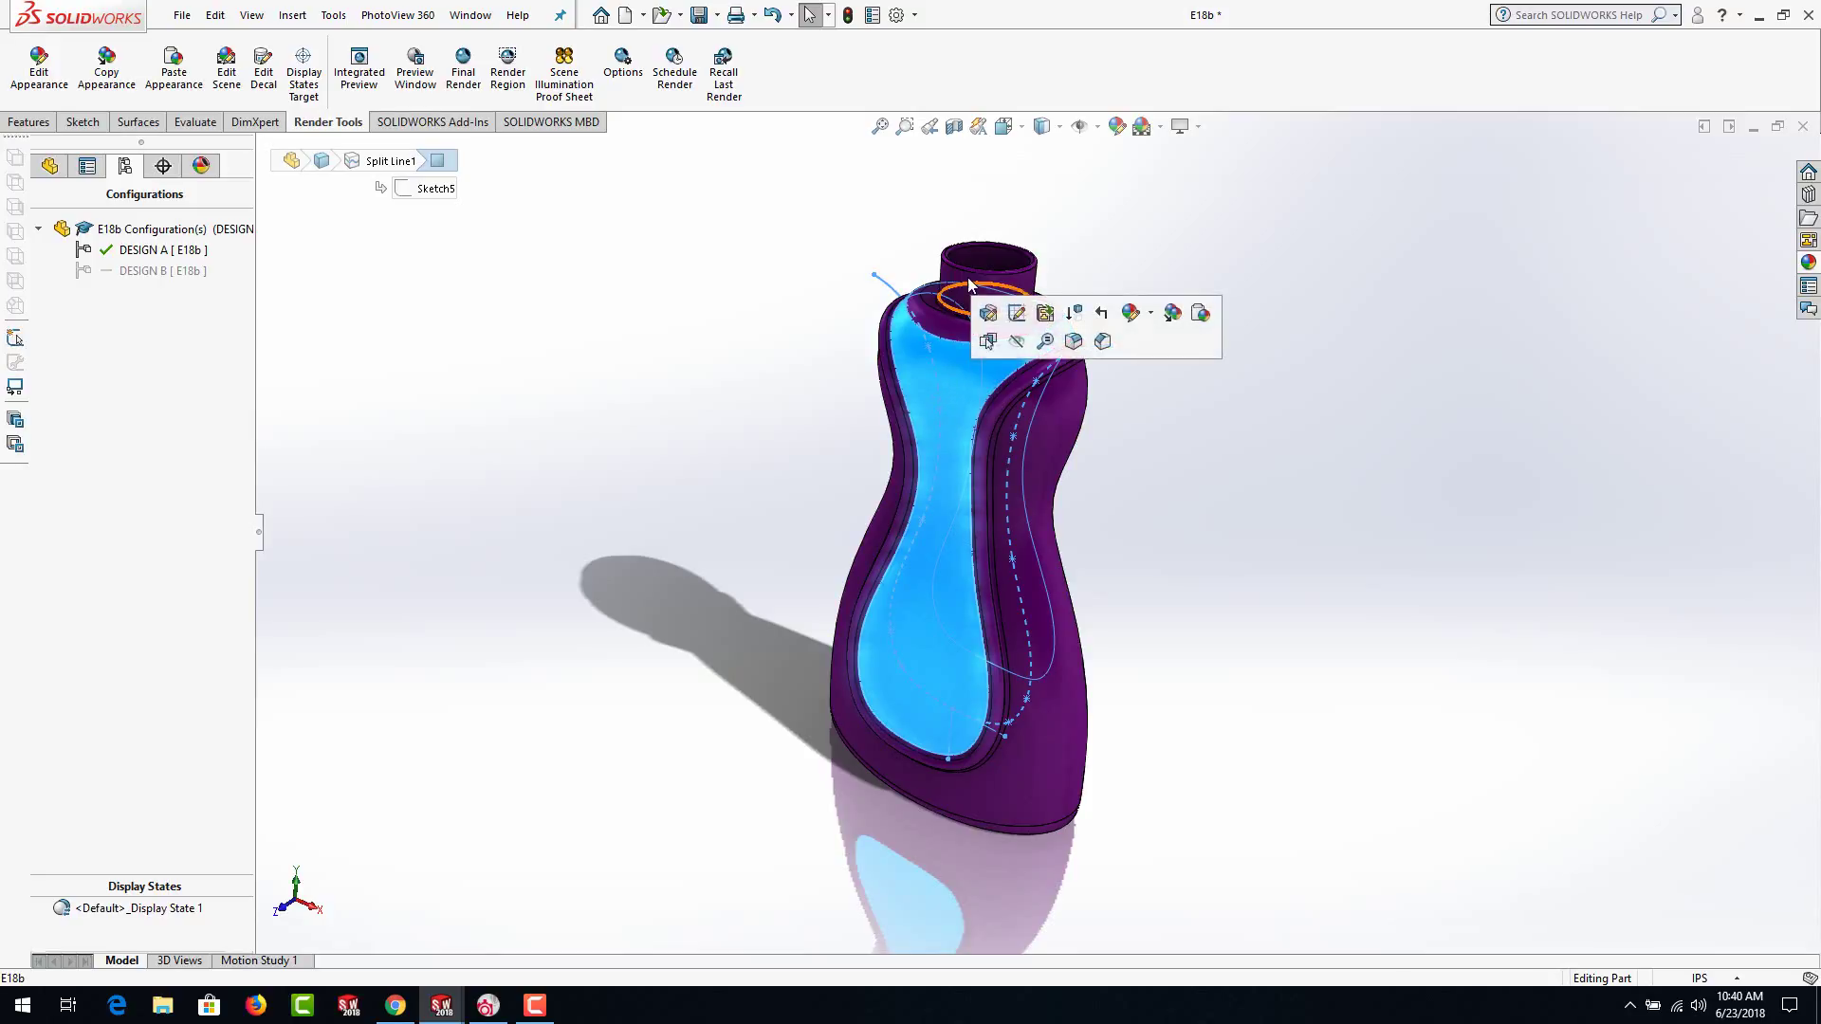
scroll(933, 380, "down", 3)
left_click(924, 399)
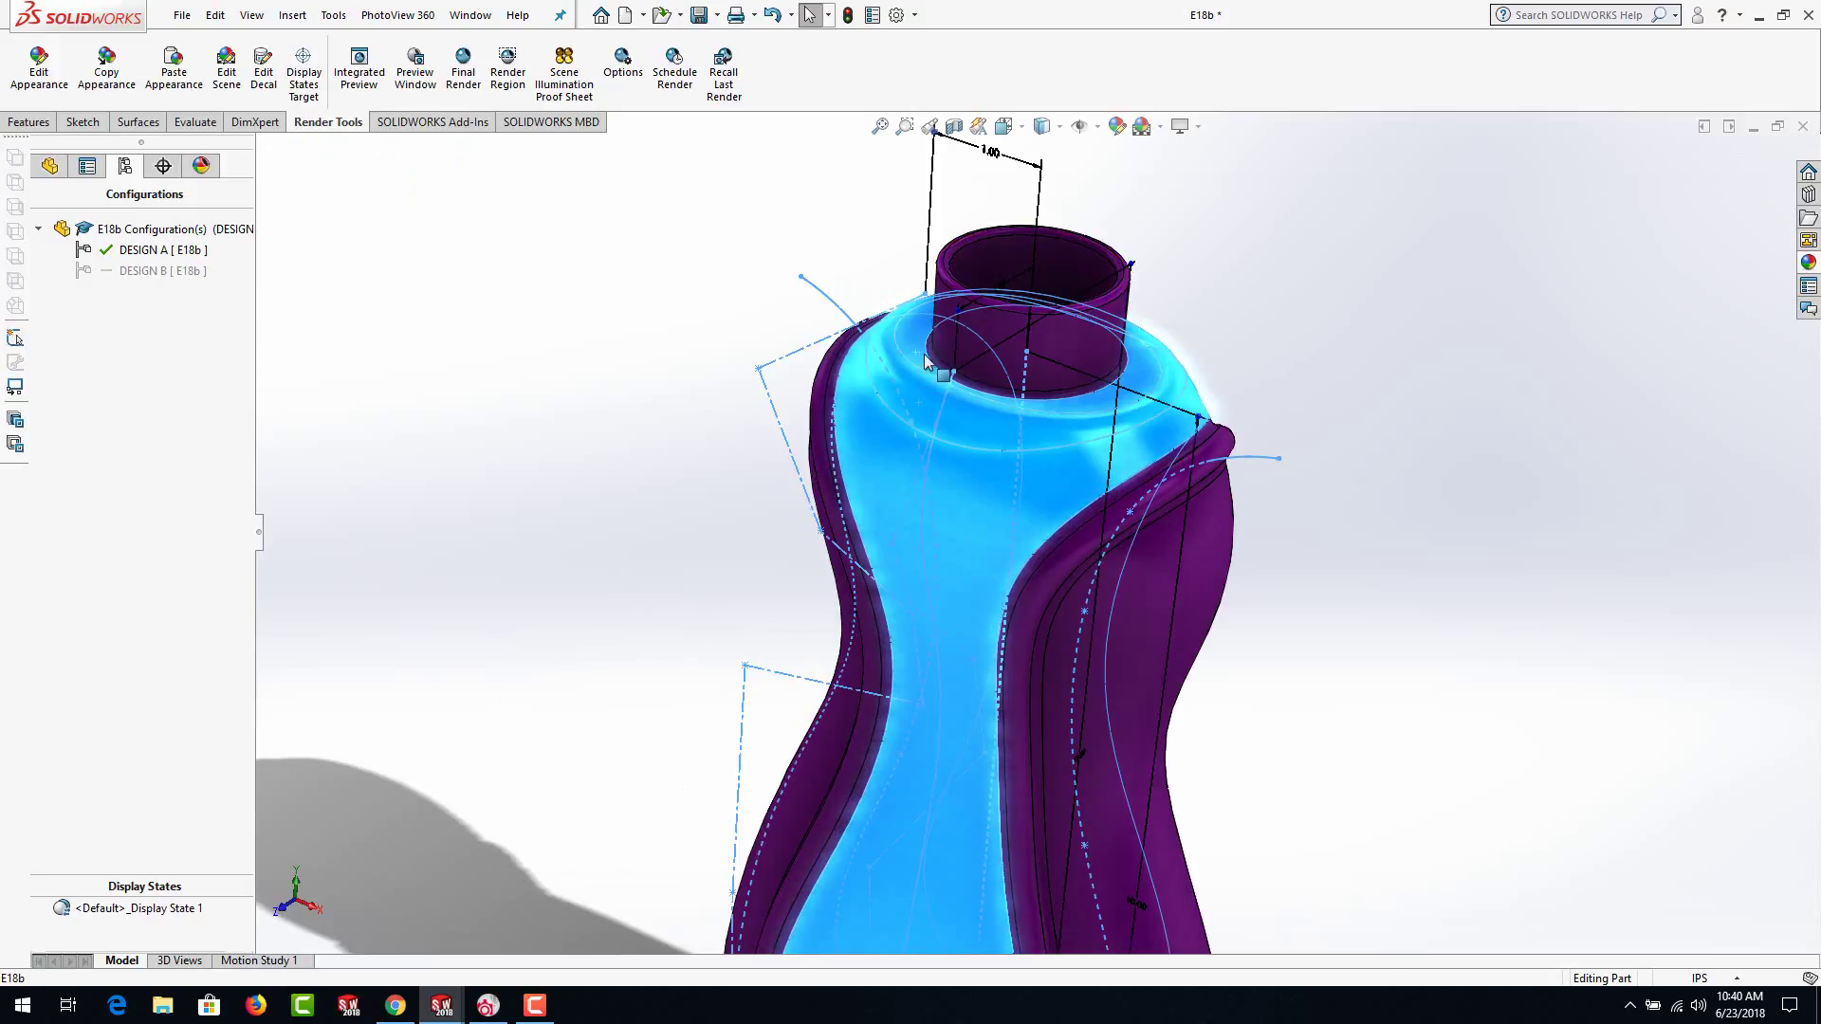
scroll(946, 356, "down", 3)
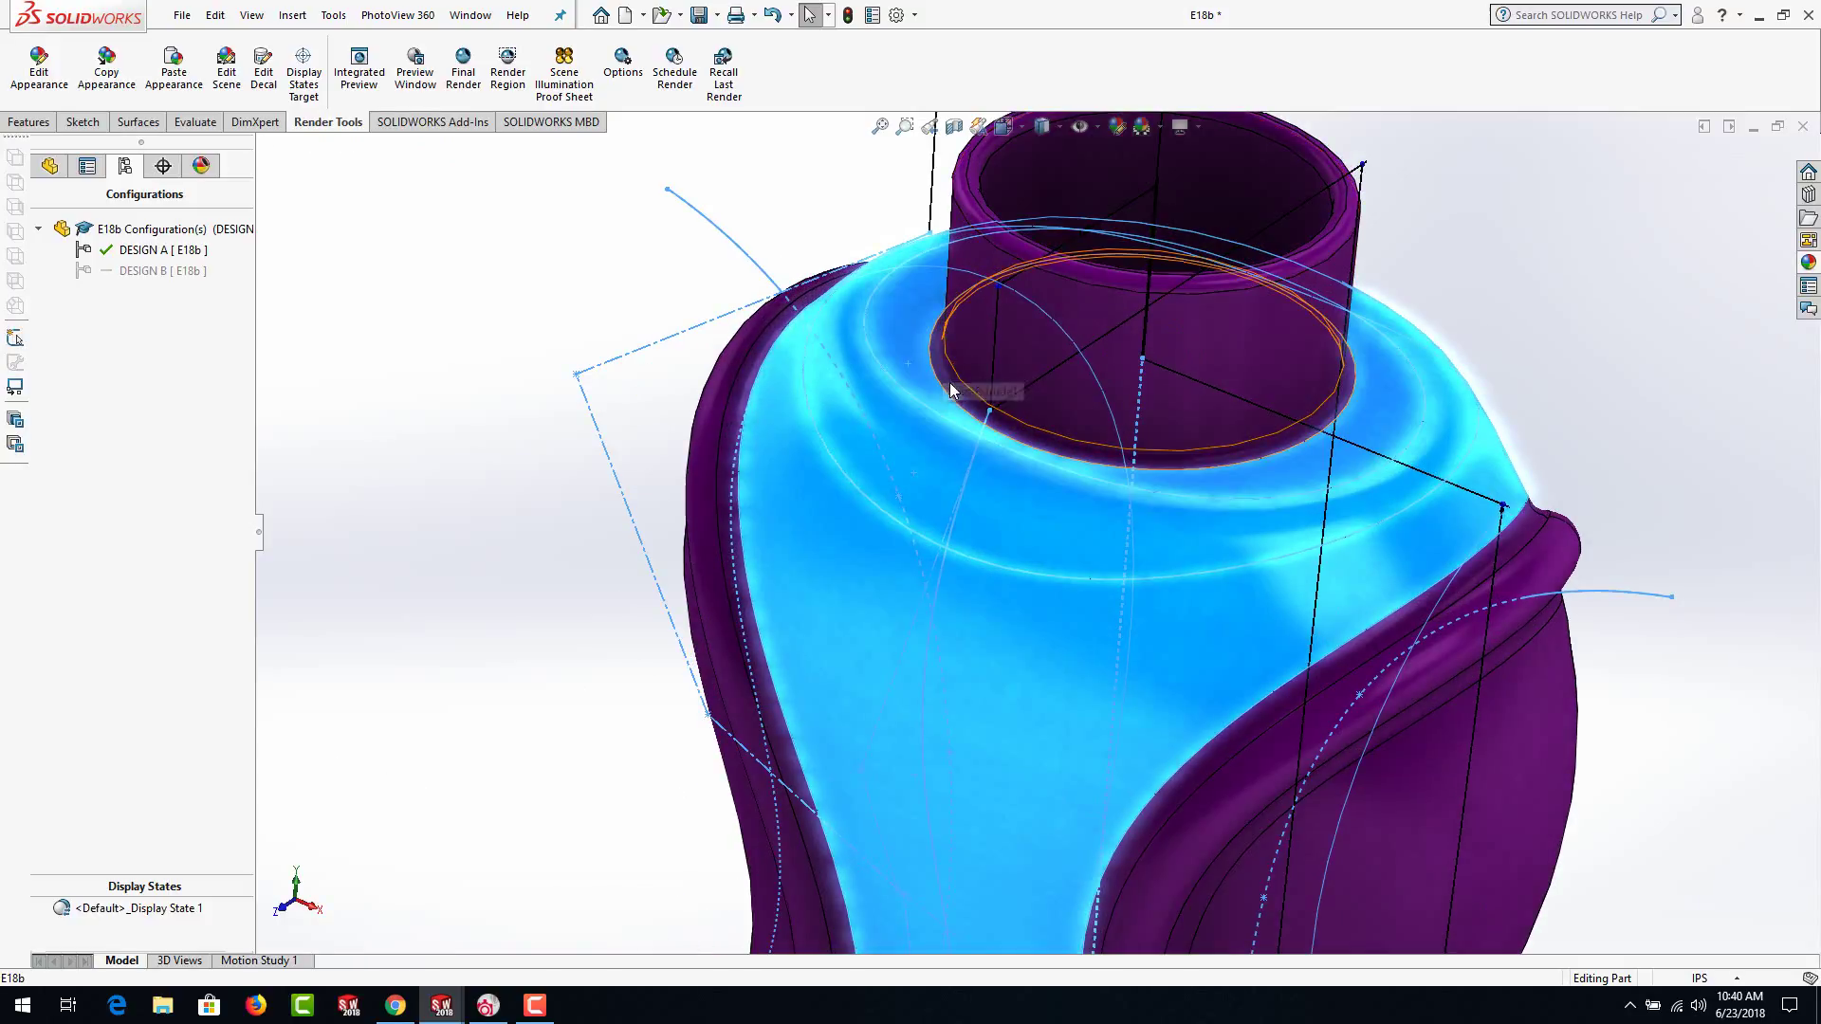
left_click(969, 350, "ctrl")
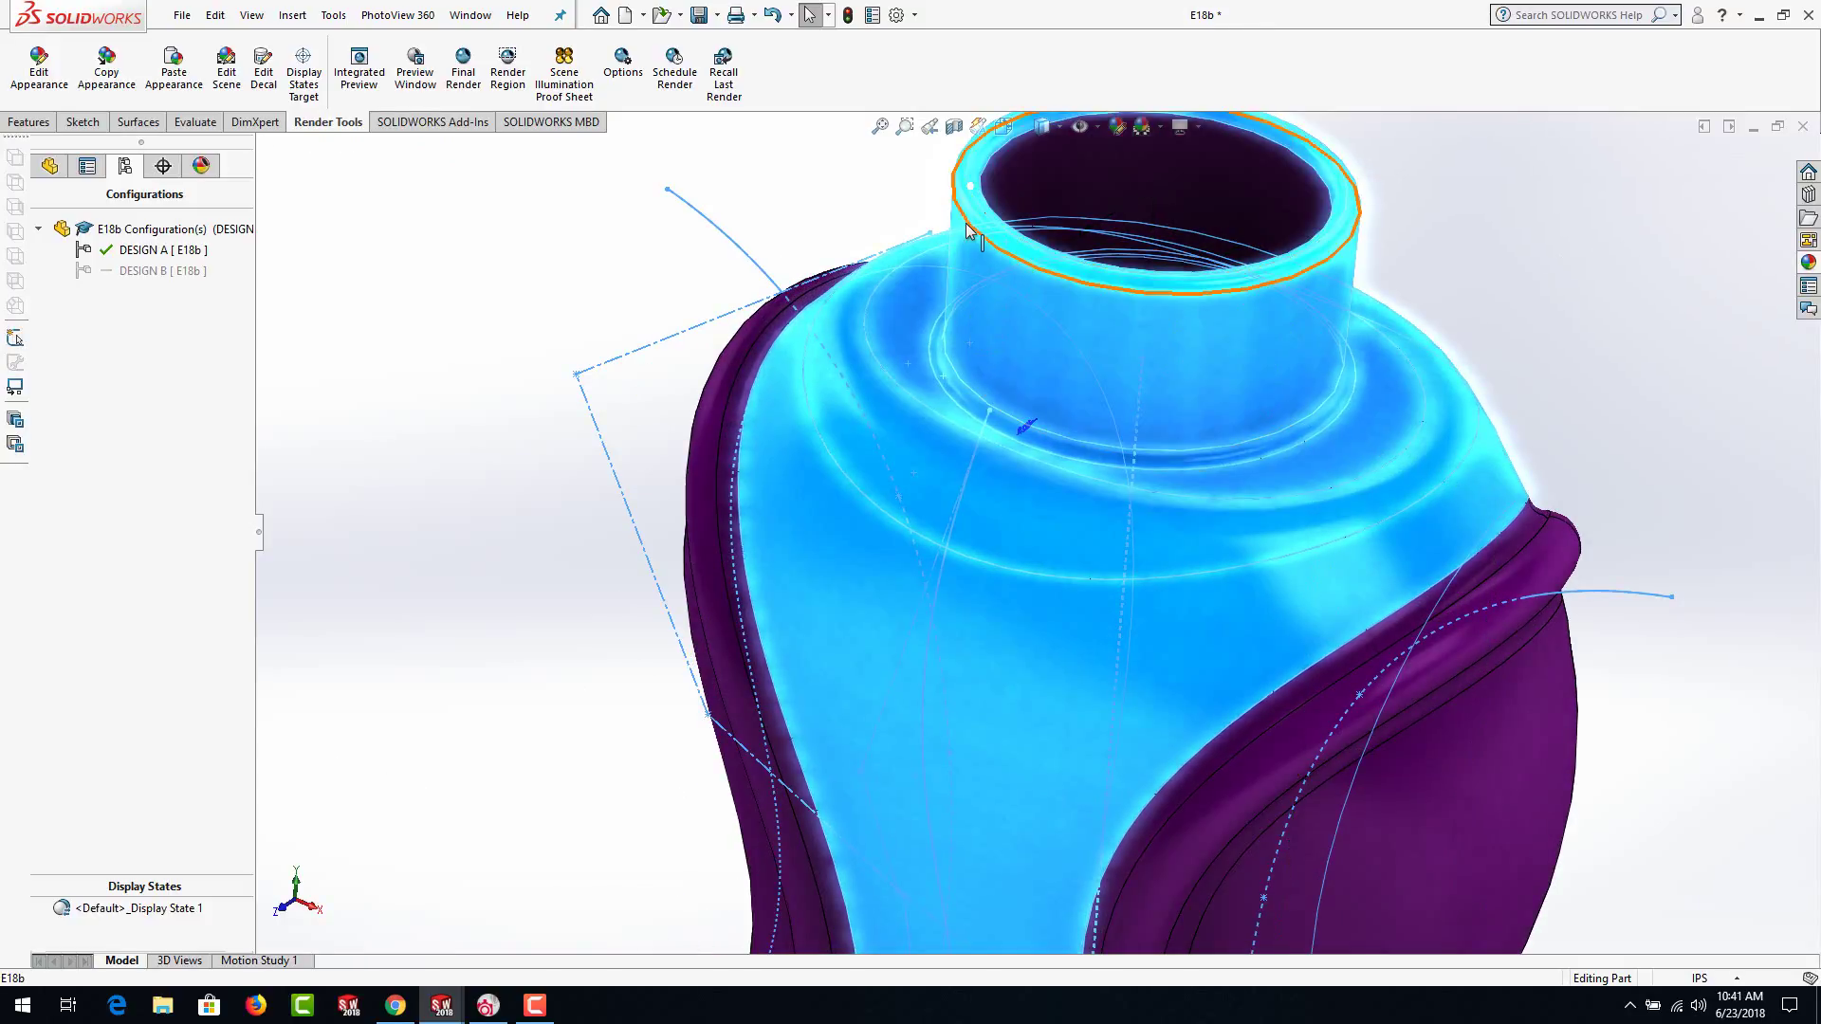
left_click(1011, 175, "ctrl")
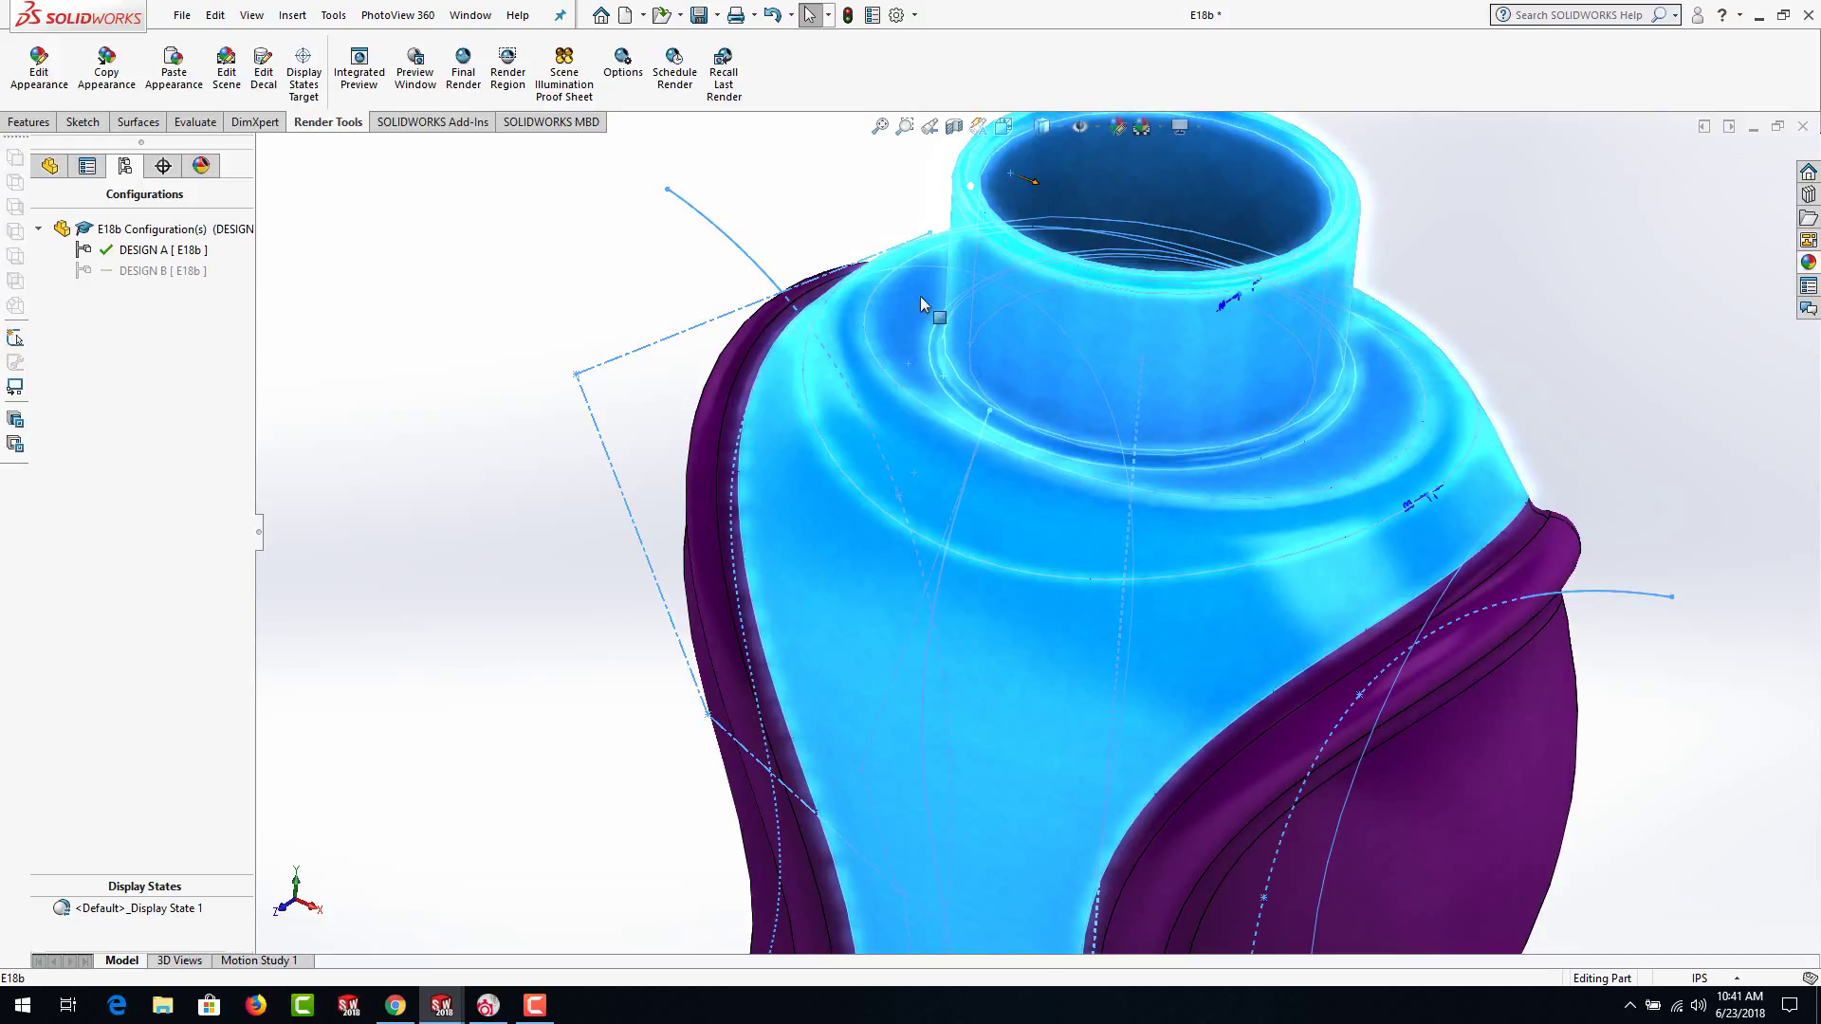
left_click(730, 461, "ctrl")
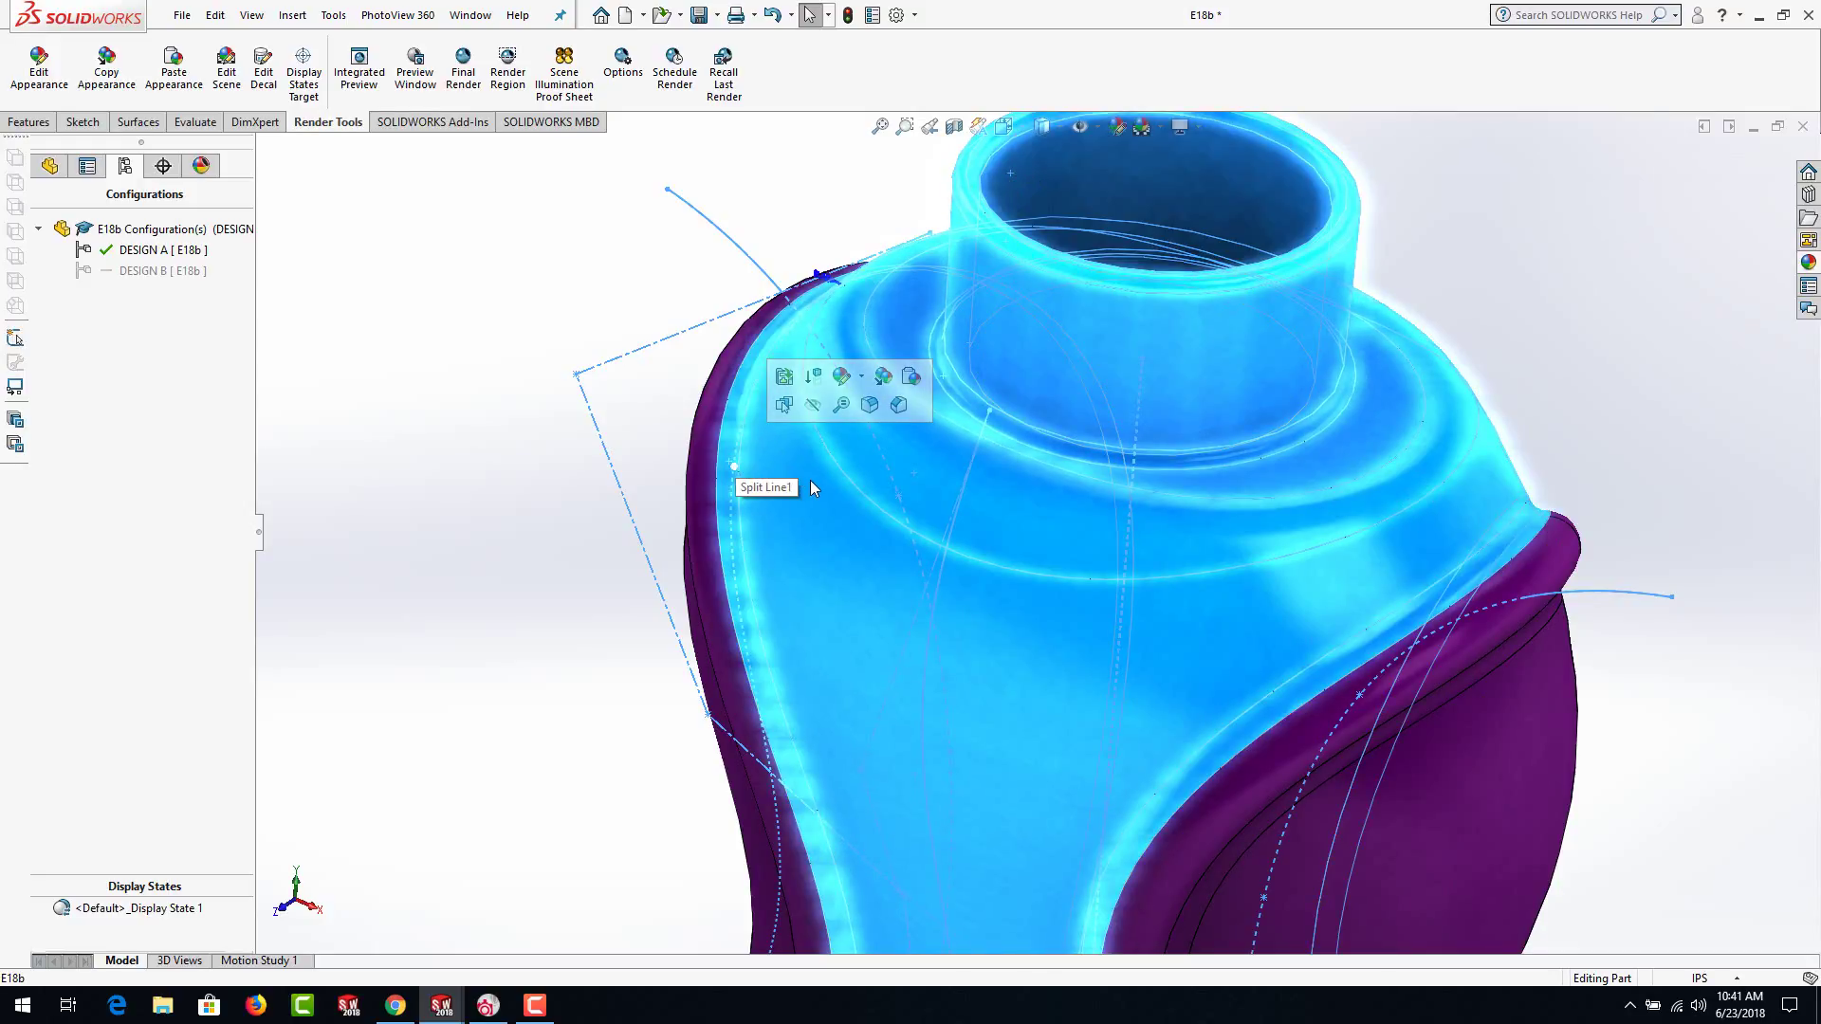
left_click(861, 379)
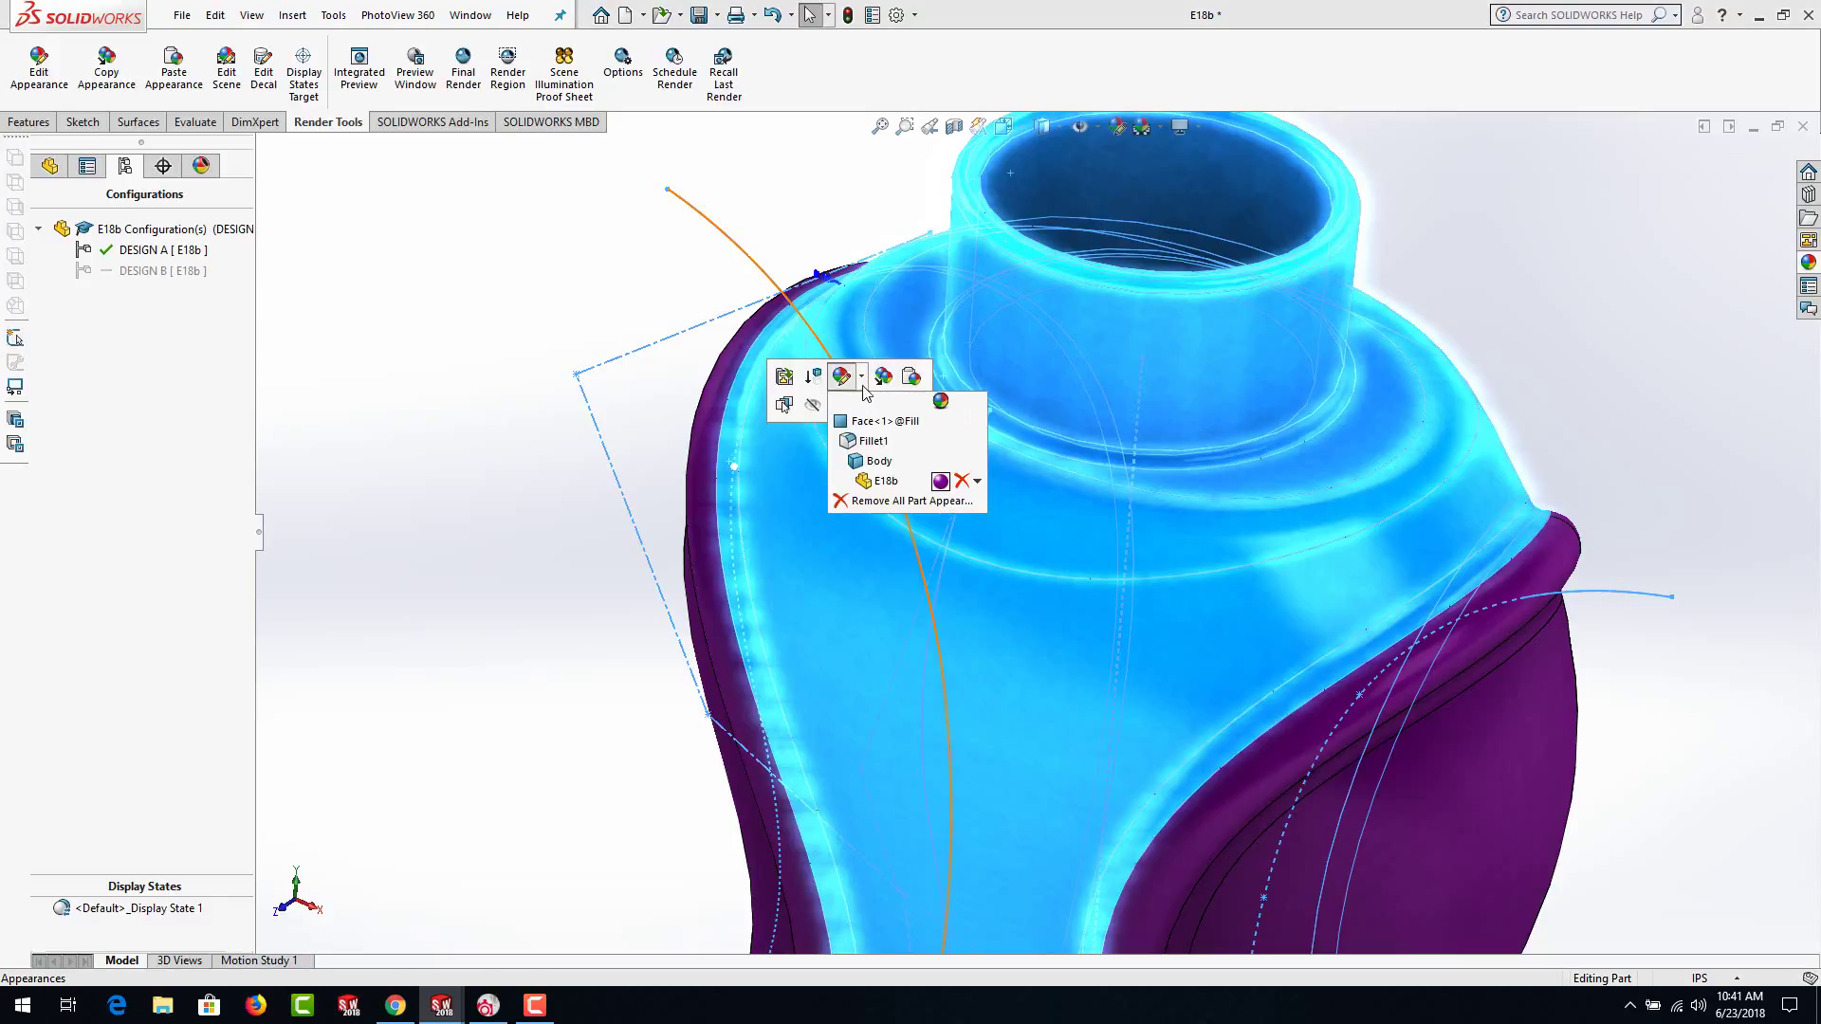
left_click(868, 439)
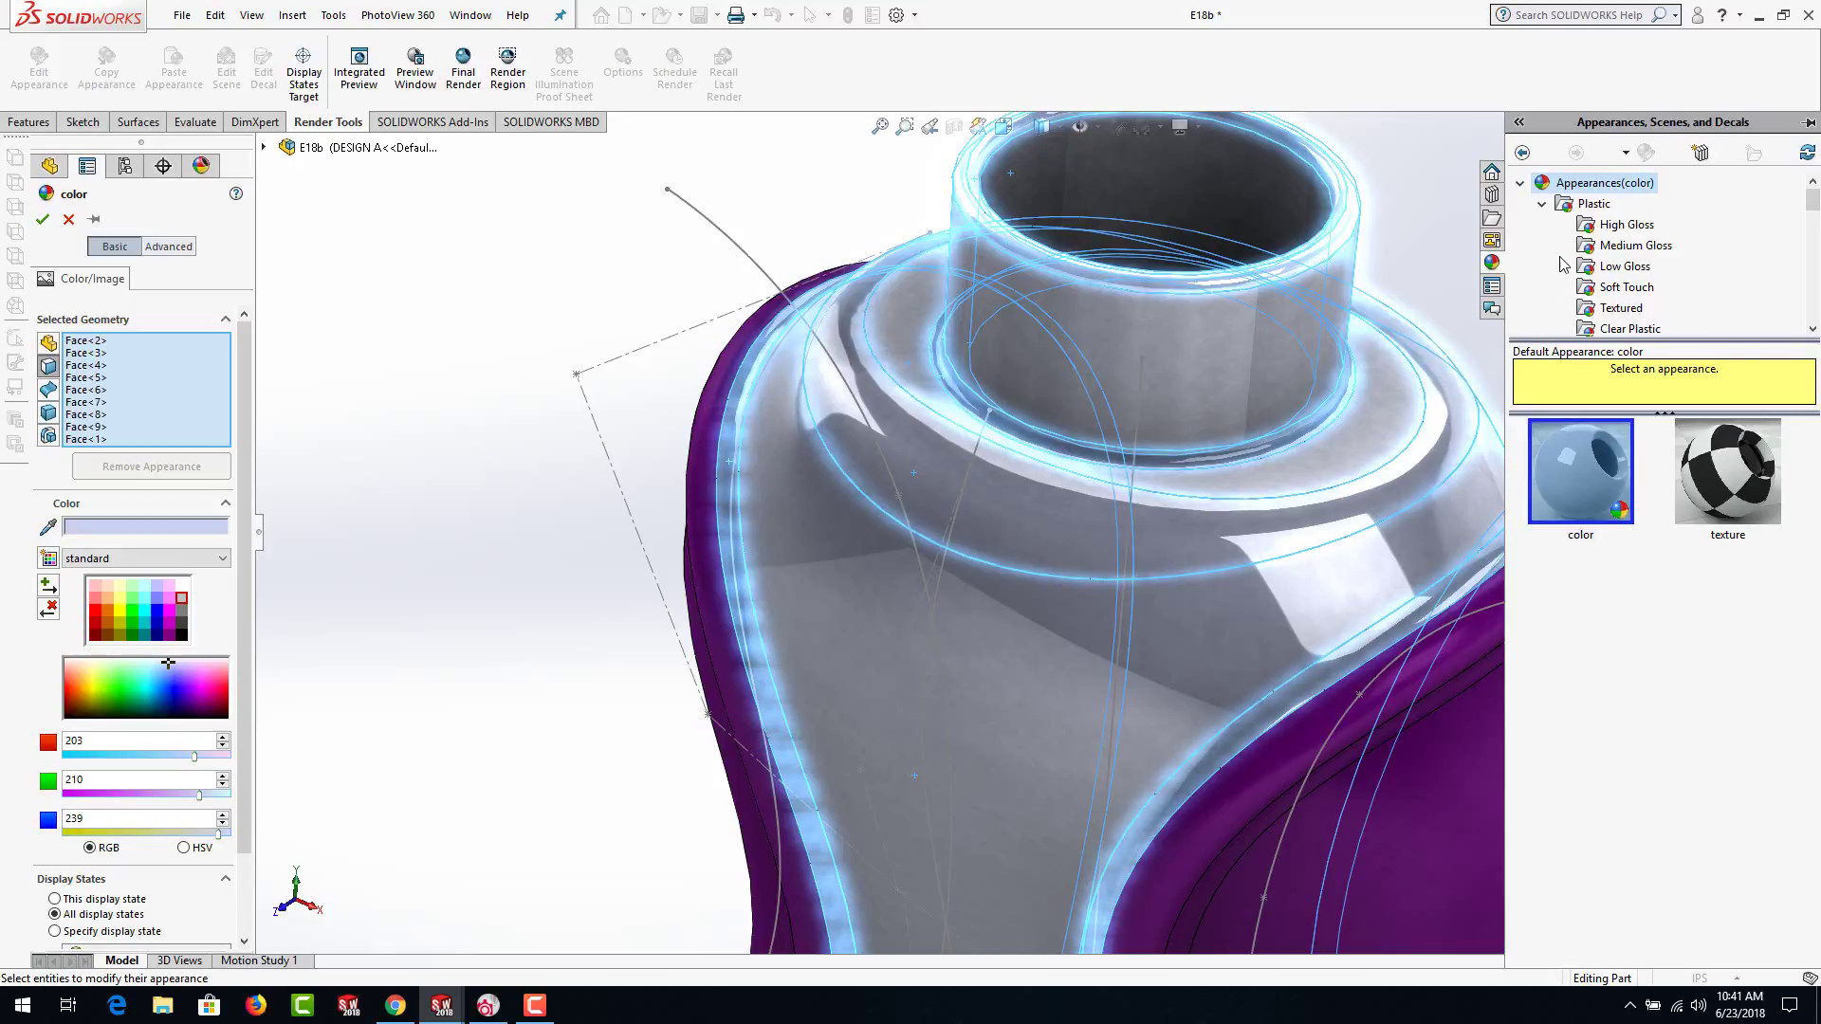
Apply the chromium plate metal appearance to the selected faces
left_click(1613, 232)
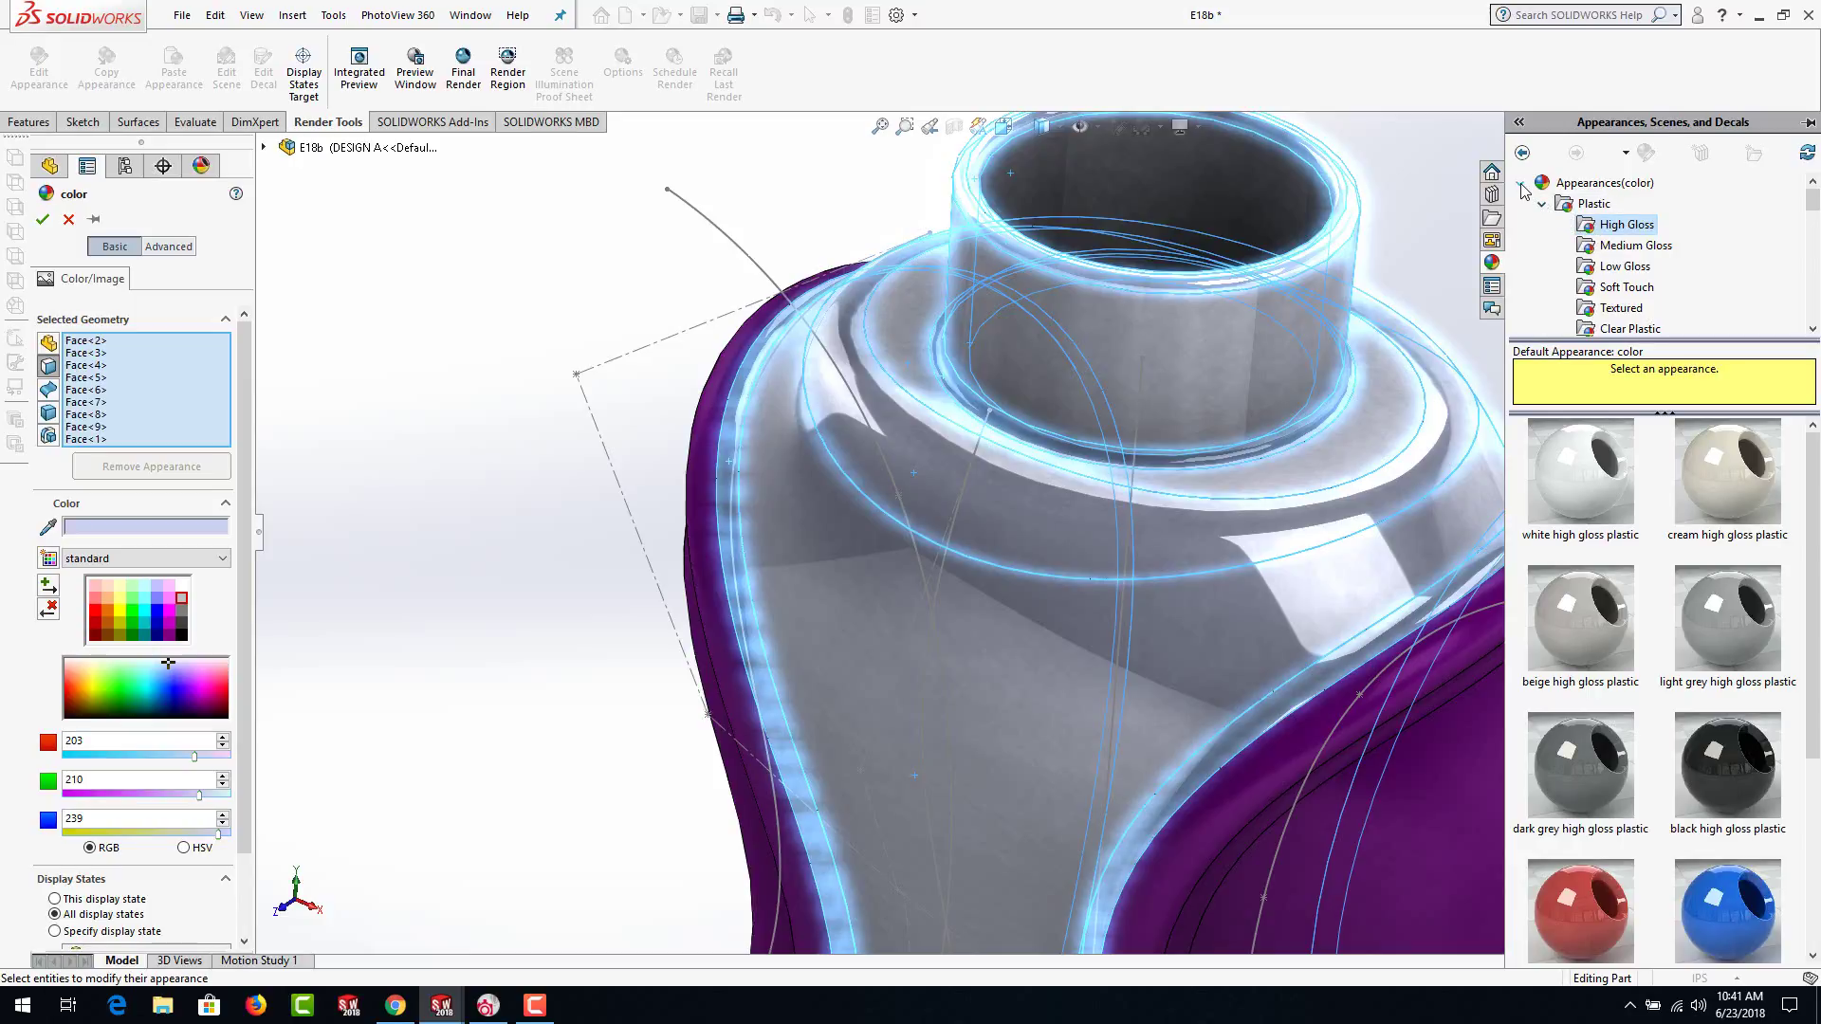
left_click(1542, 204)
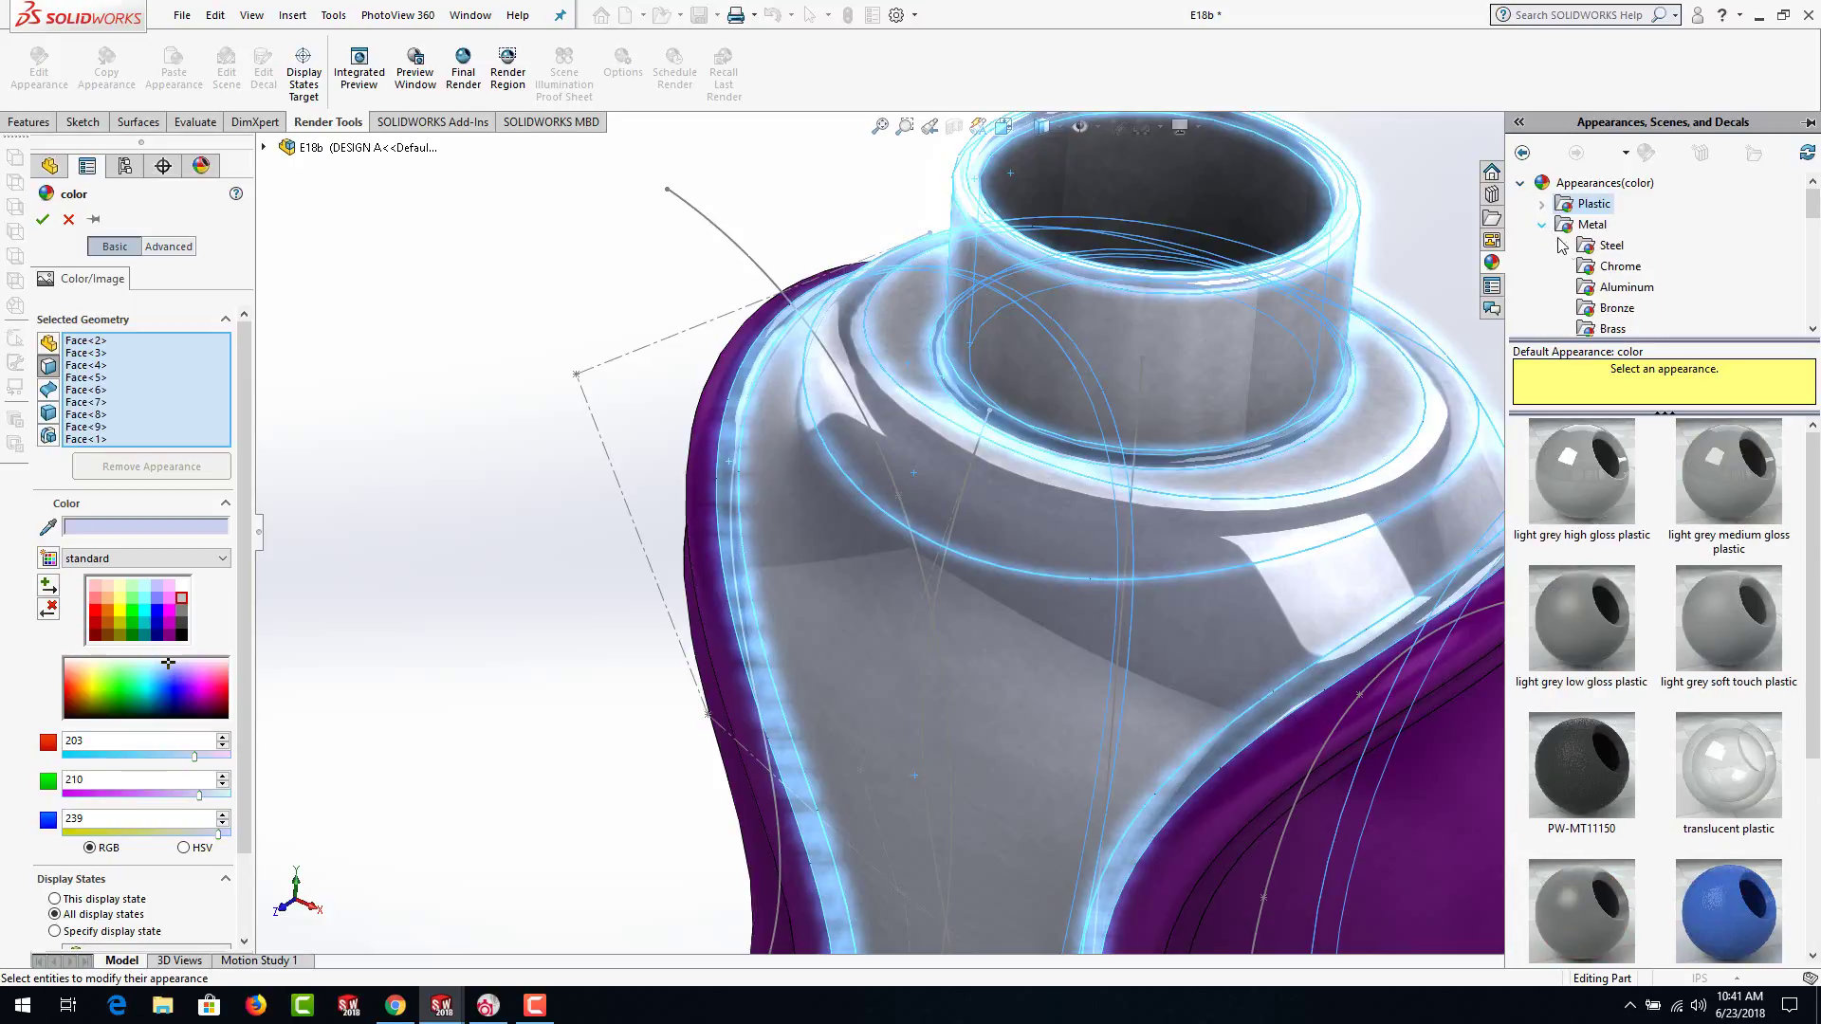
left_click(1618, 267)
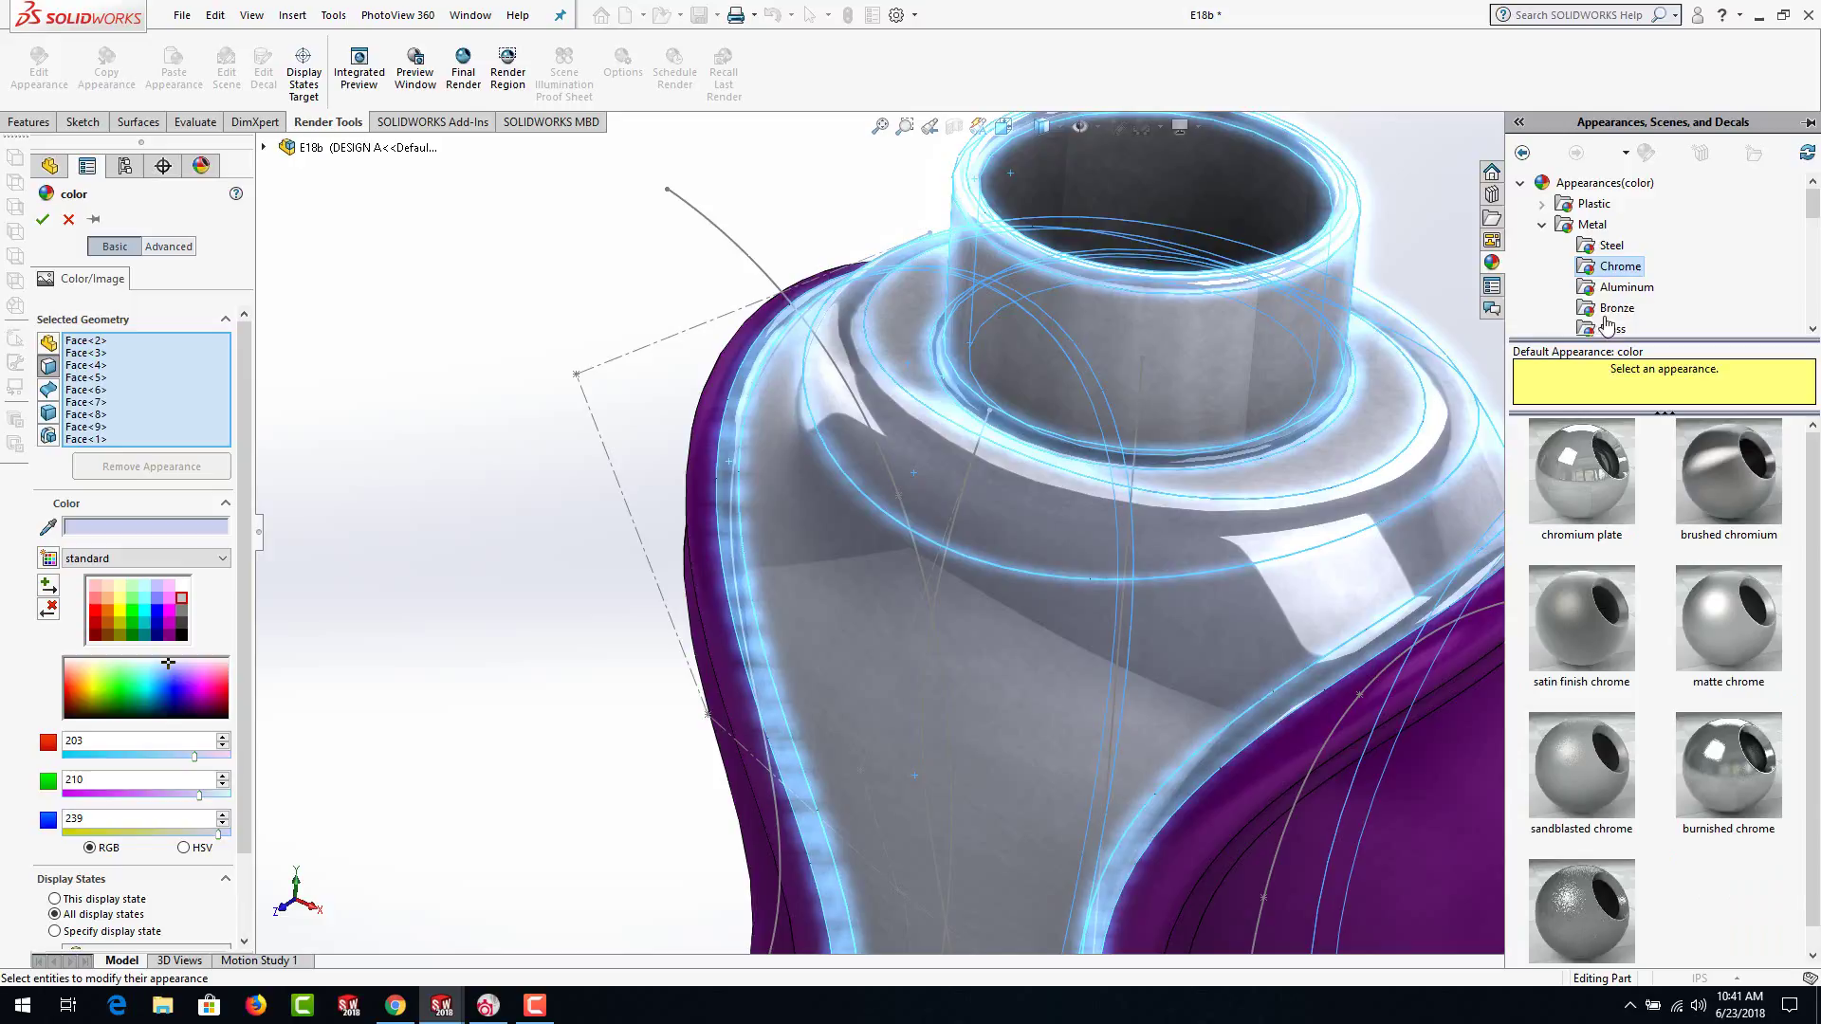
left_click(1591, 469)
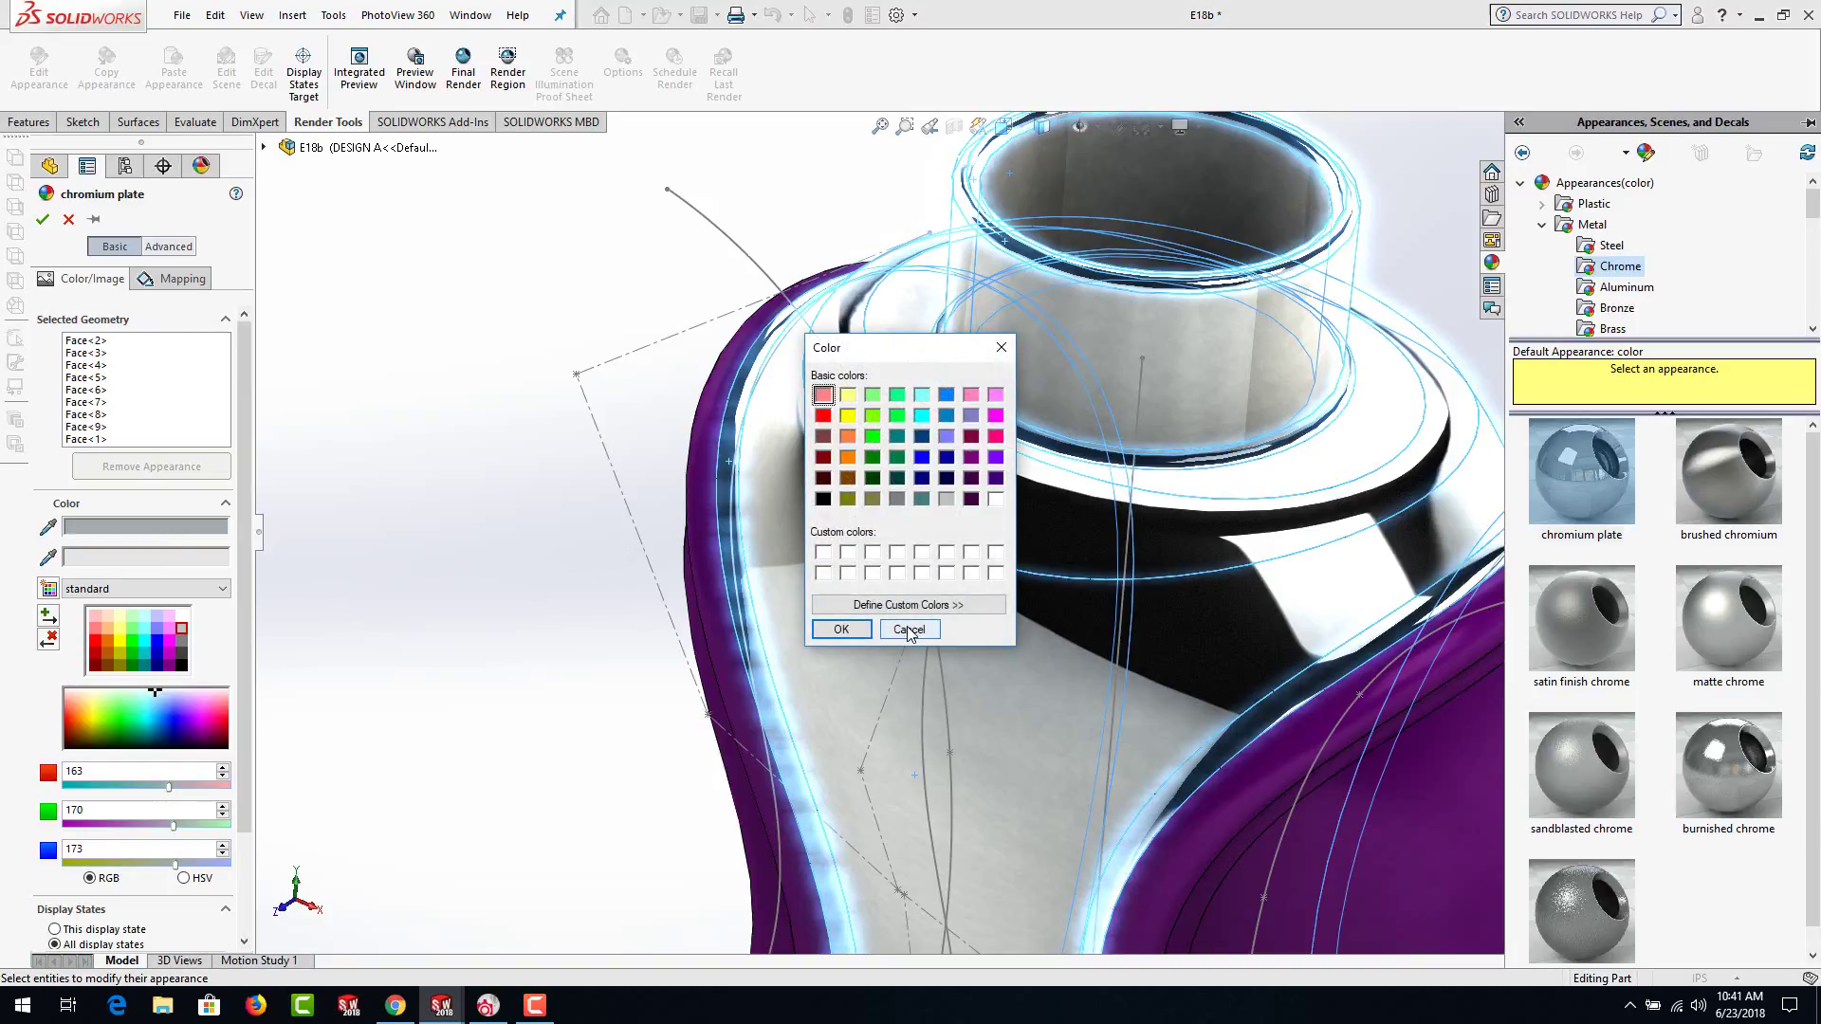
Recolour the chromium plate faces purple with RGB 85, 0, 167 and show the whole bottle
left_click(909, 626)
left_click(187, 729)
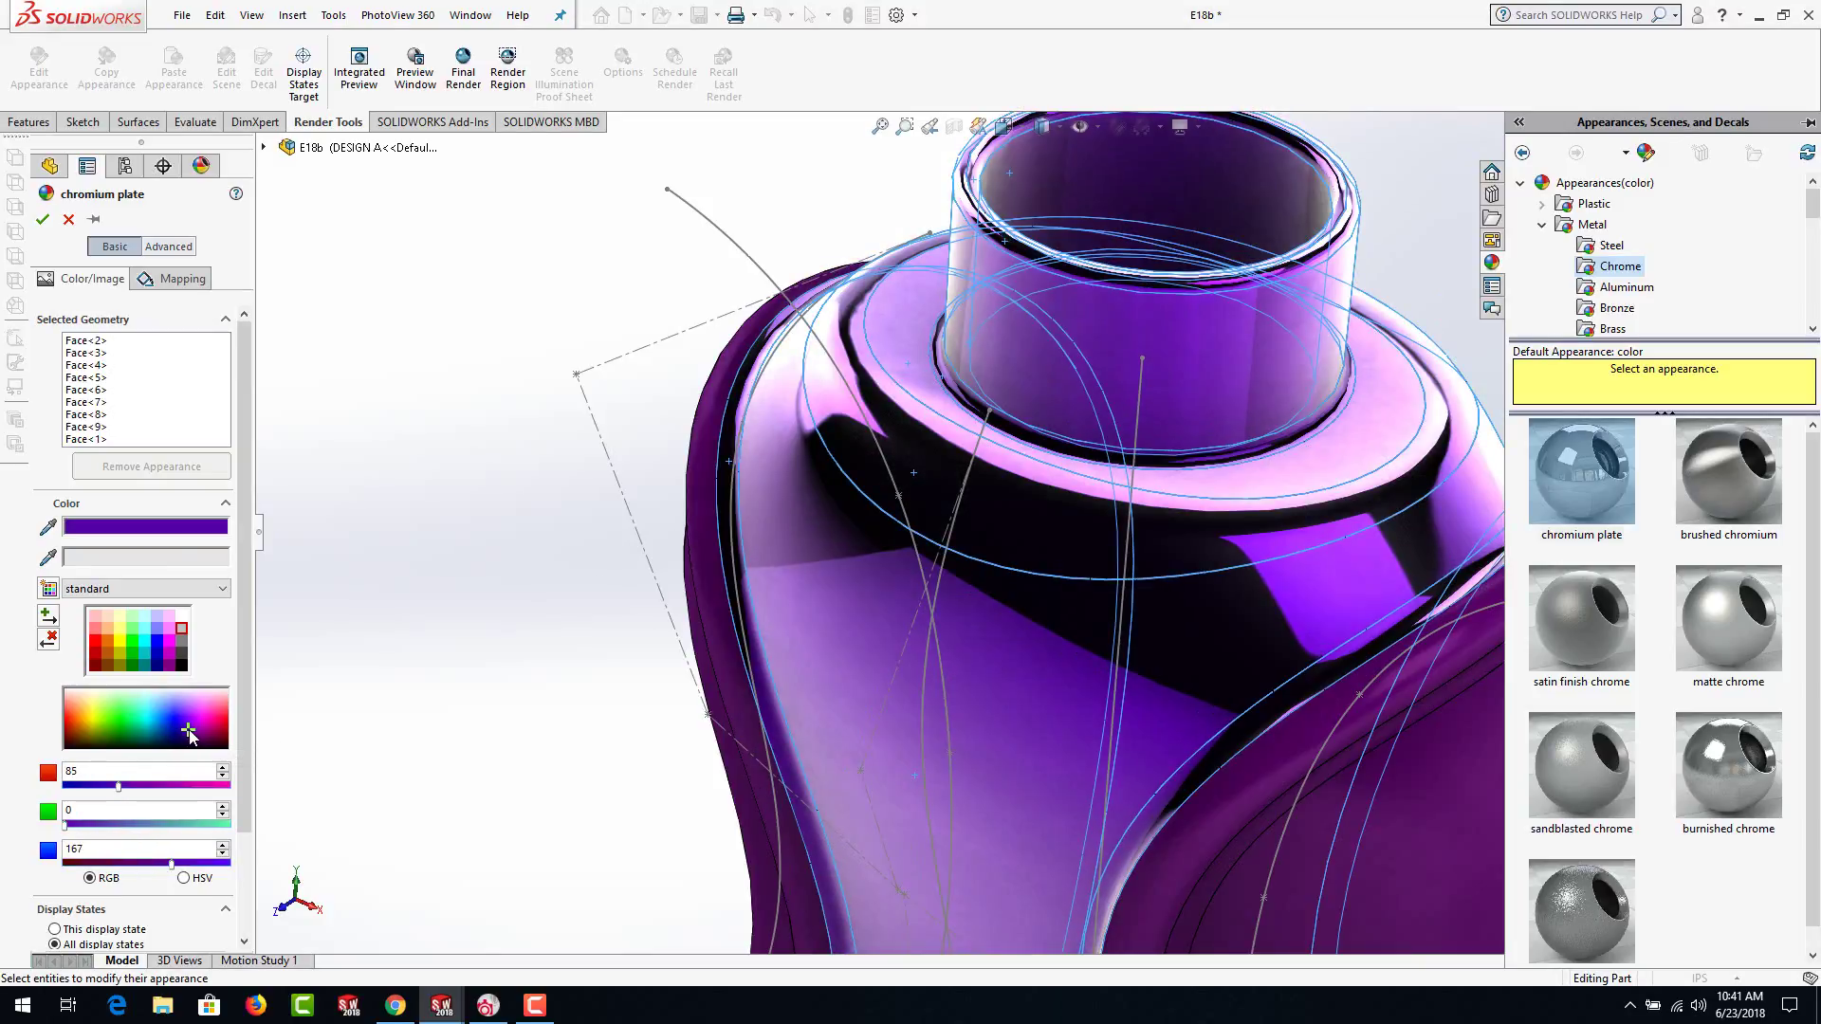
left_click(42, 221)
key("f")
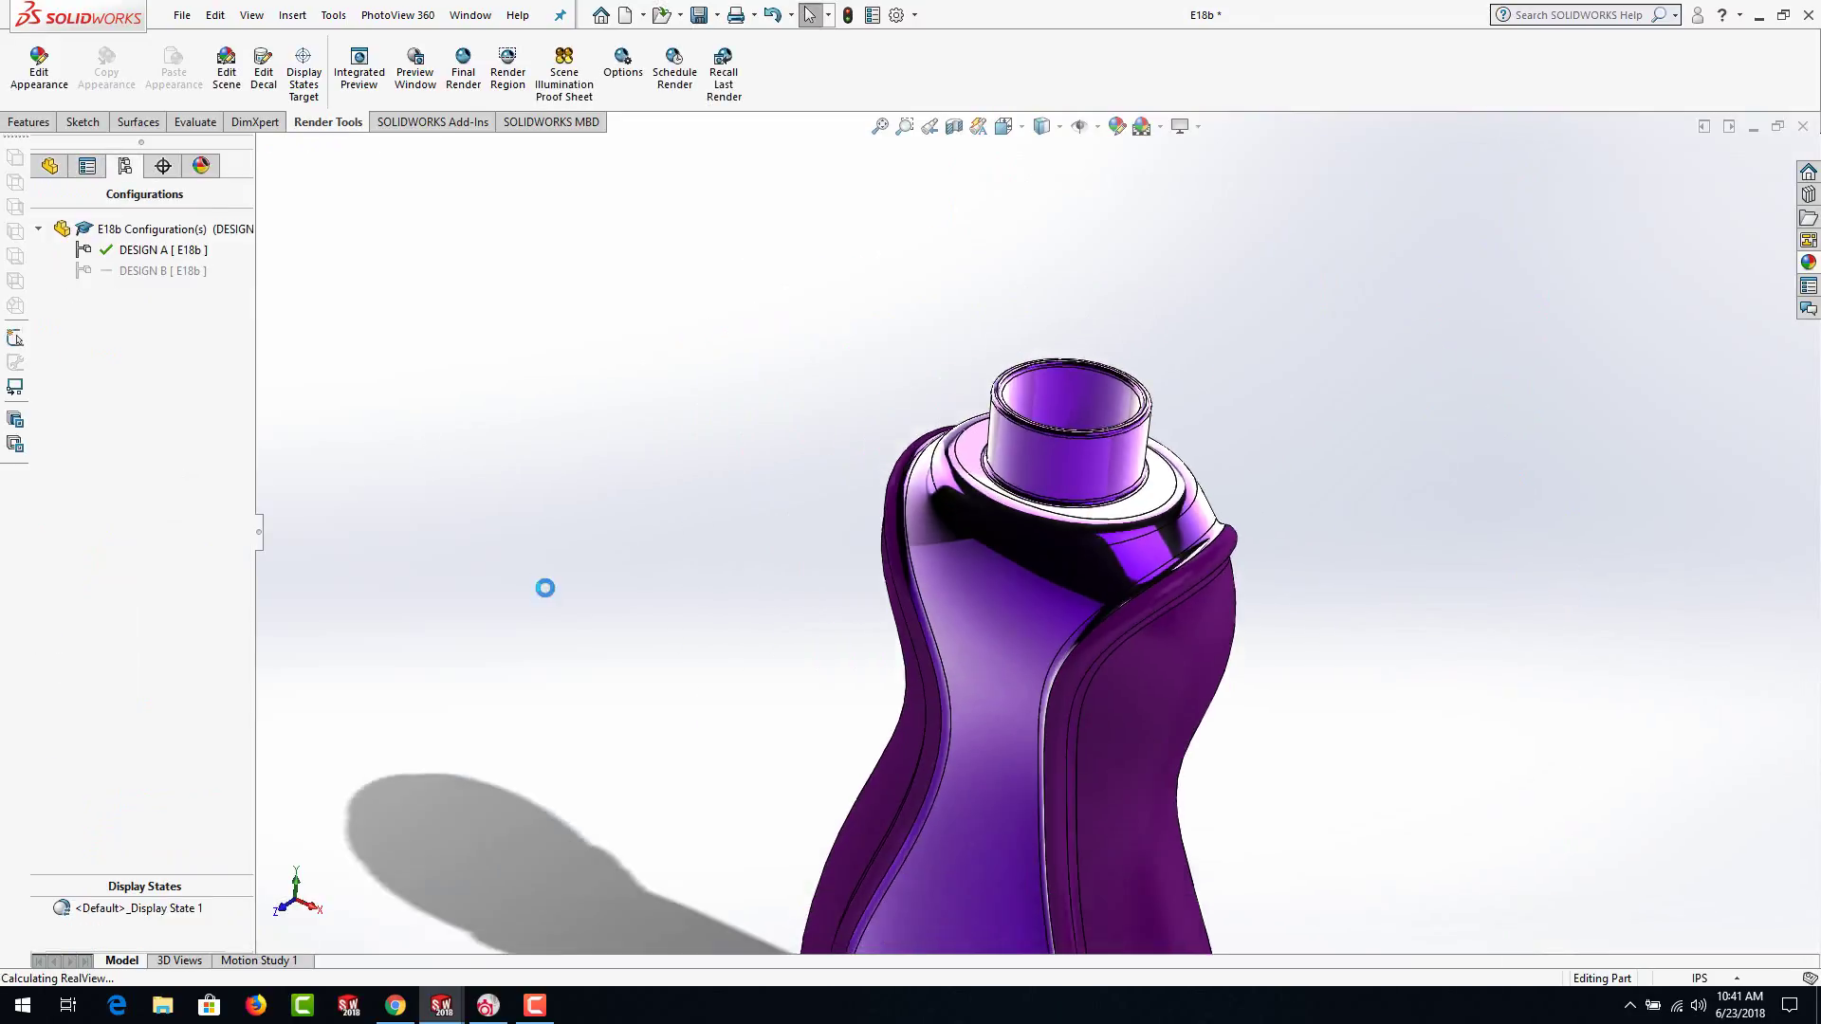
middle_click_drag(918, 762, 1051, 832)
scroll(1051, 832, "down", 3)
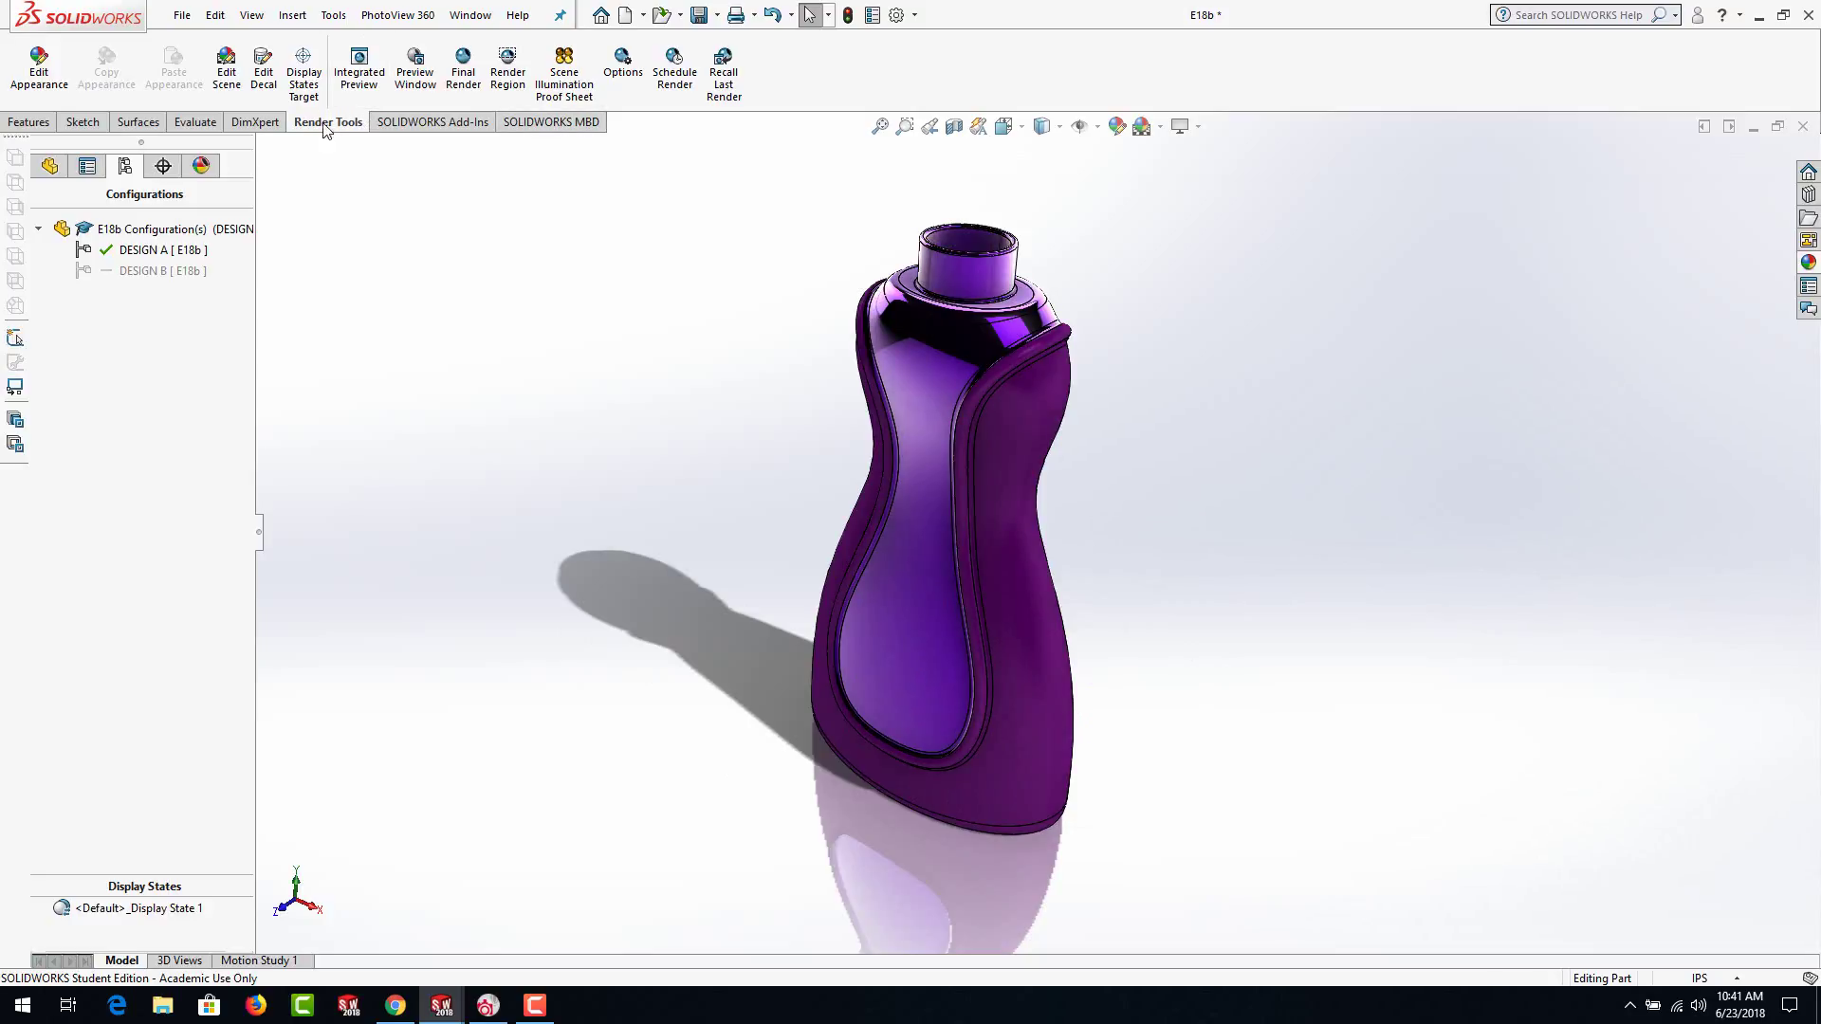
Preview the two-tone bottle, run a PhotoView 360 final render, and close the render and preview windows
left_click(358, 66)
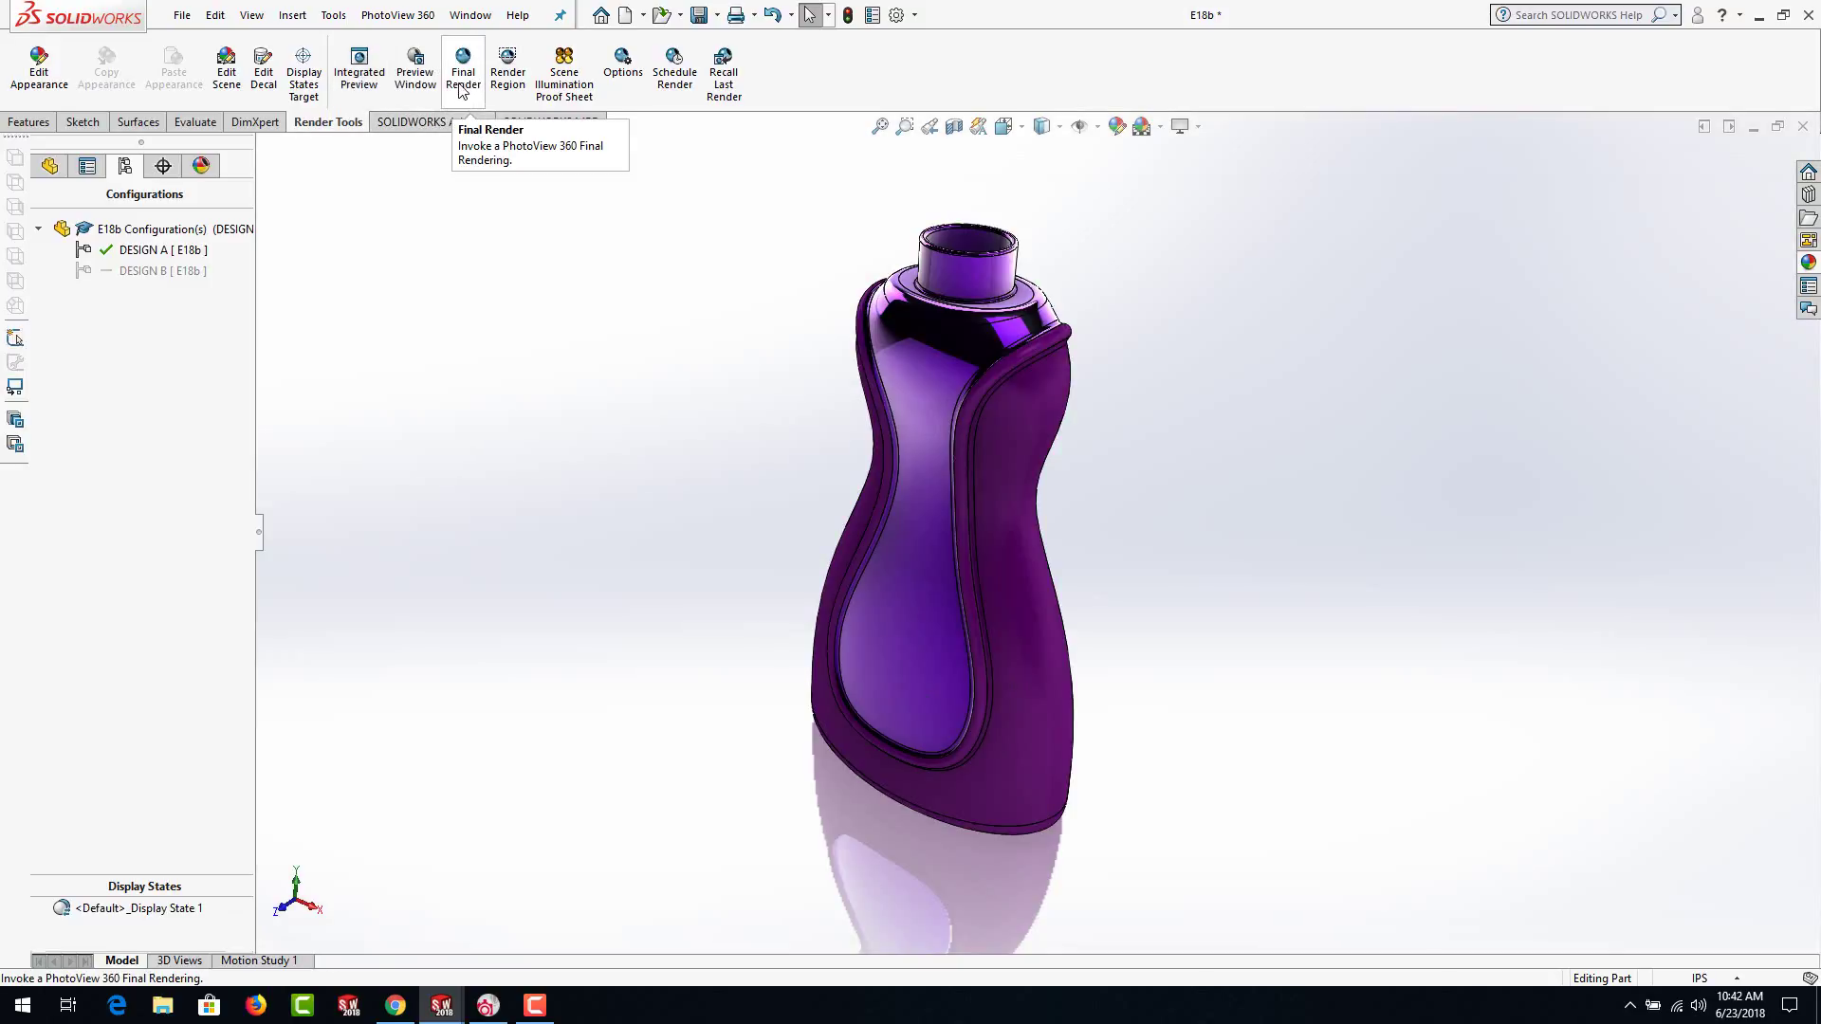
left_click(461, 88)
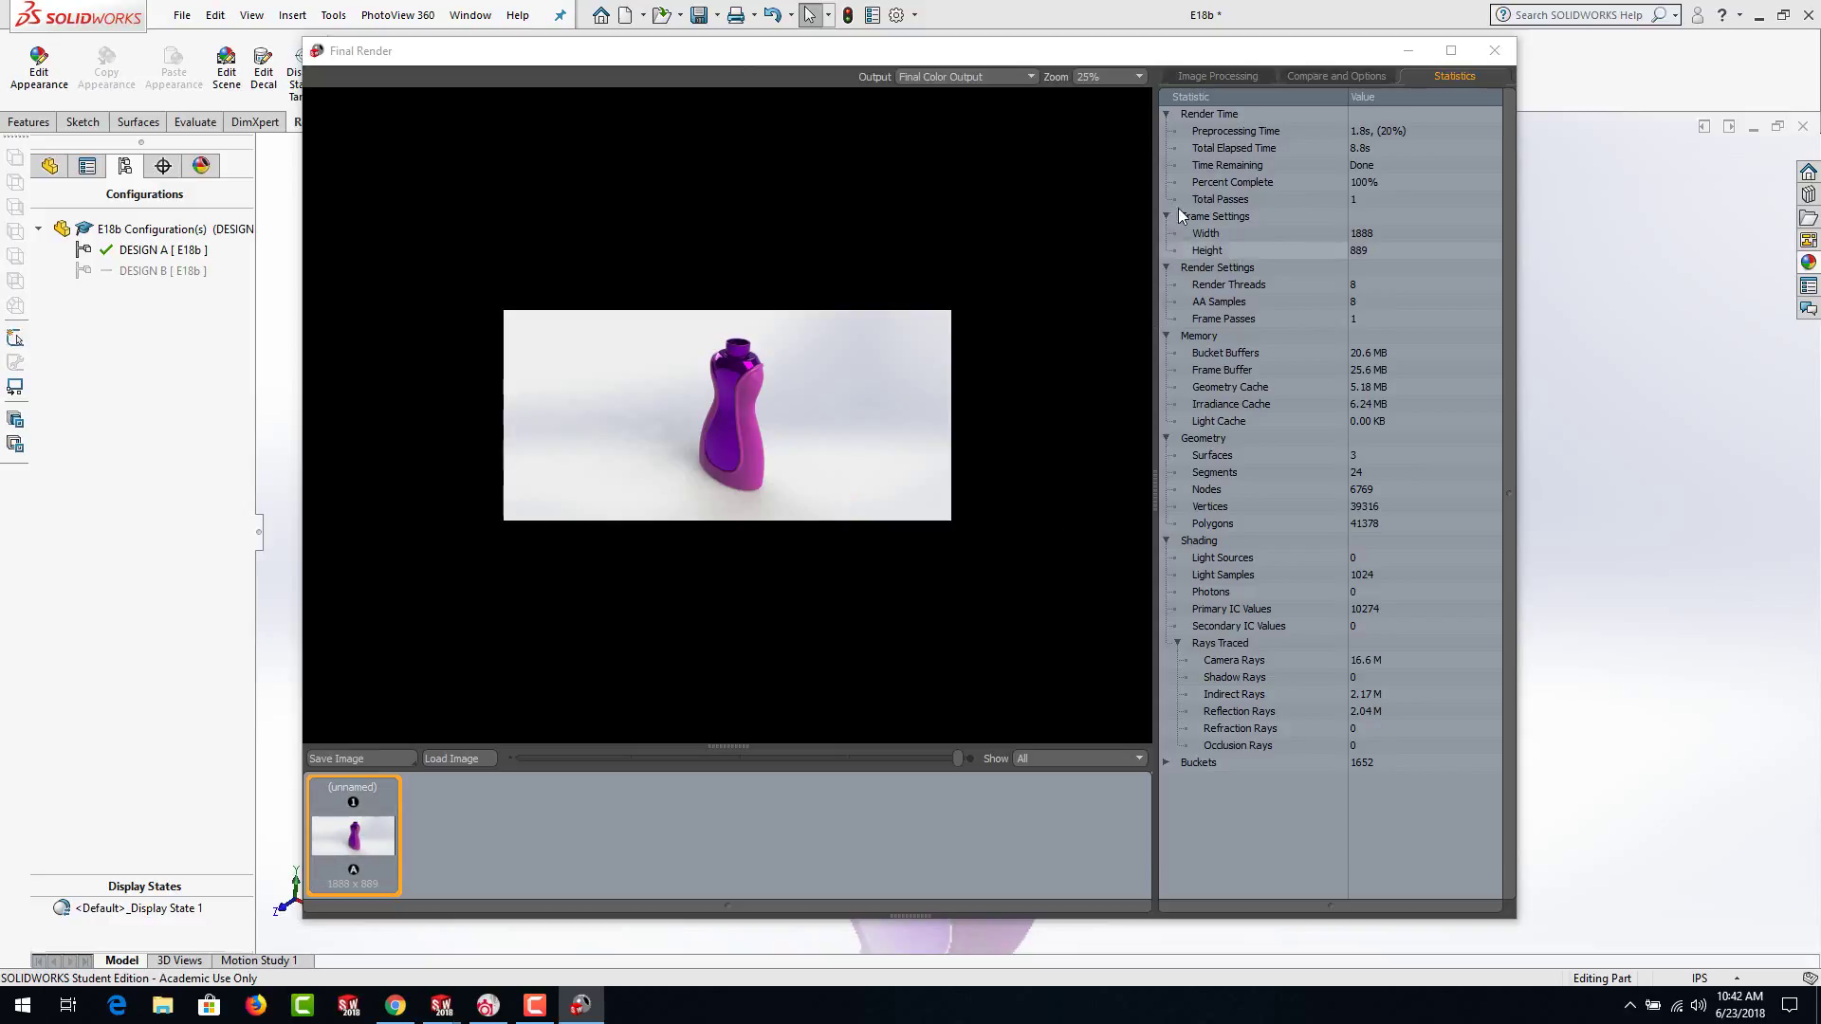
left_click(1494, 50)
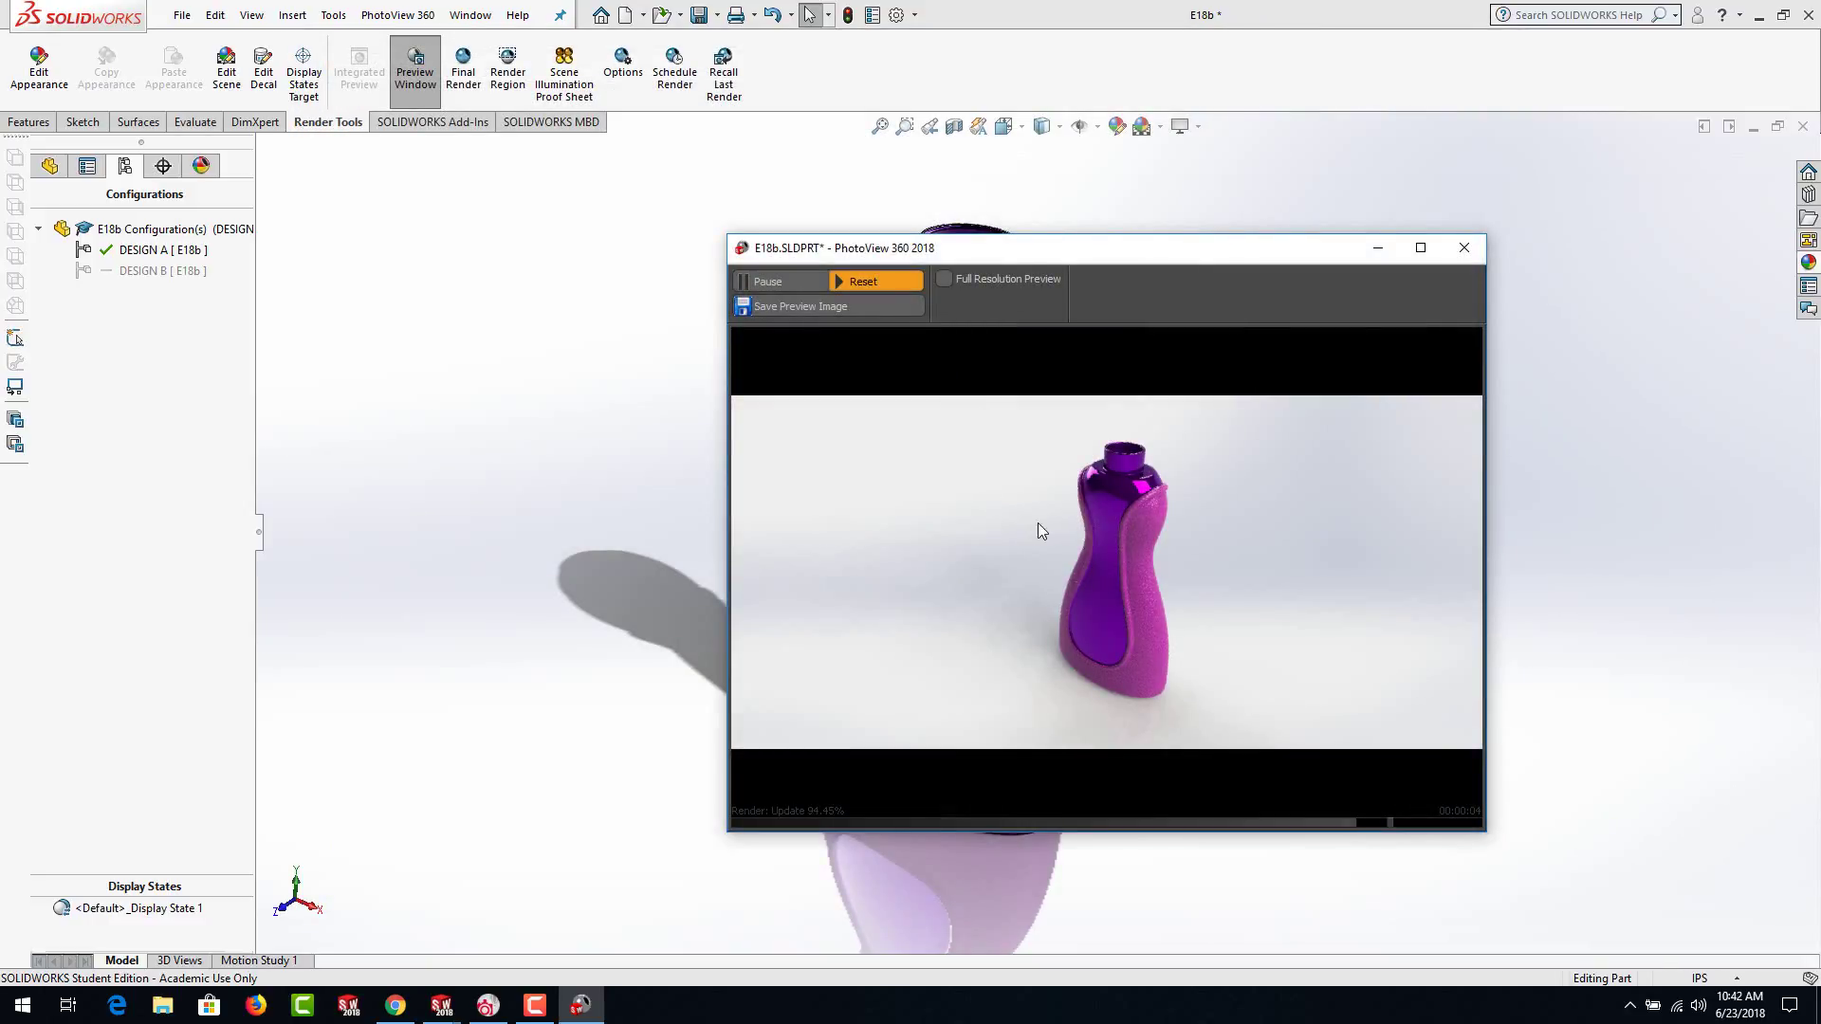
left_click(1465, 249)
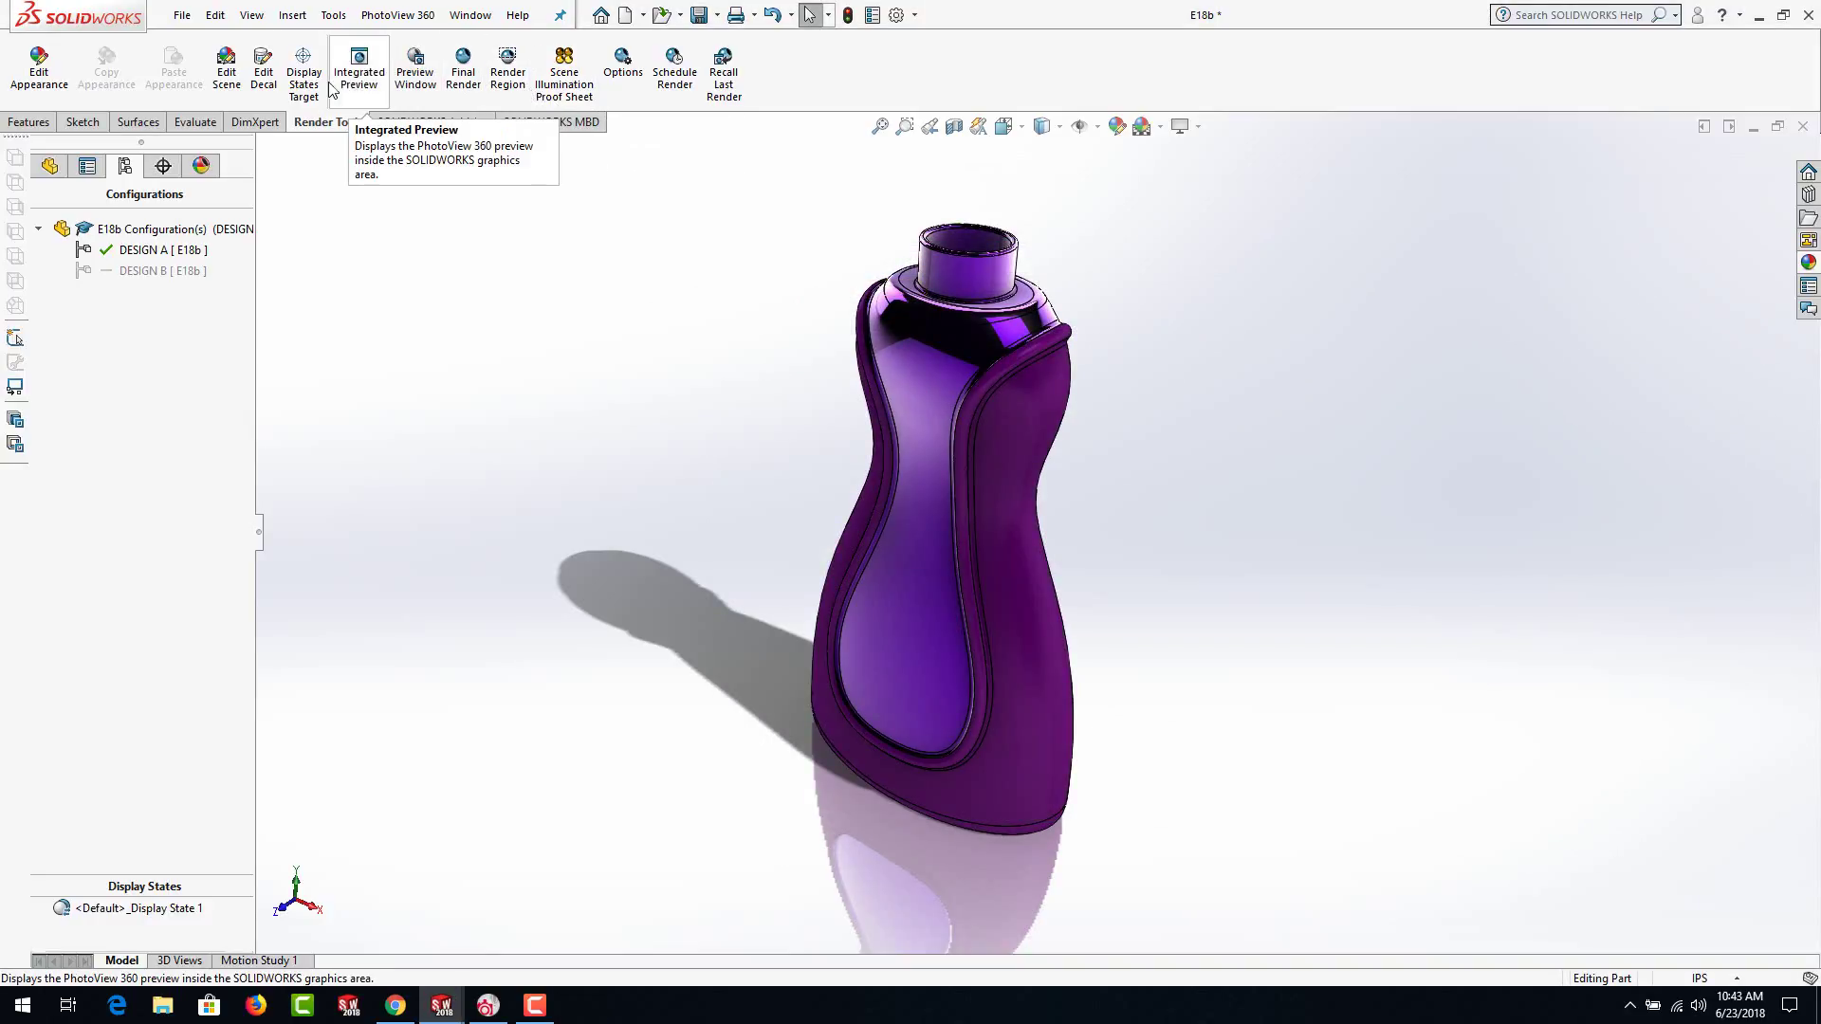
Open the scene for editing, try aligning the floor with XY, and return it to Bottom View Plane
left_click(228, 75)
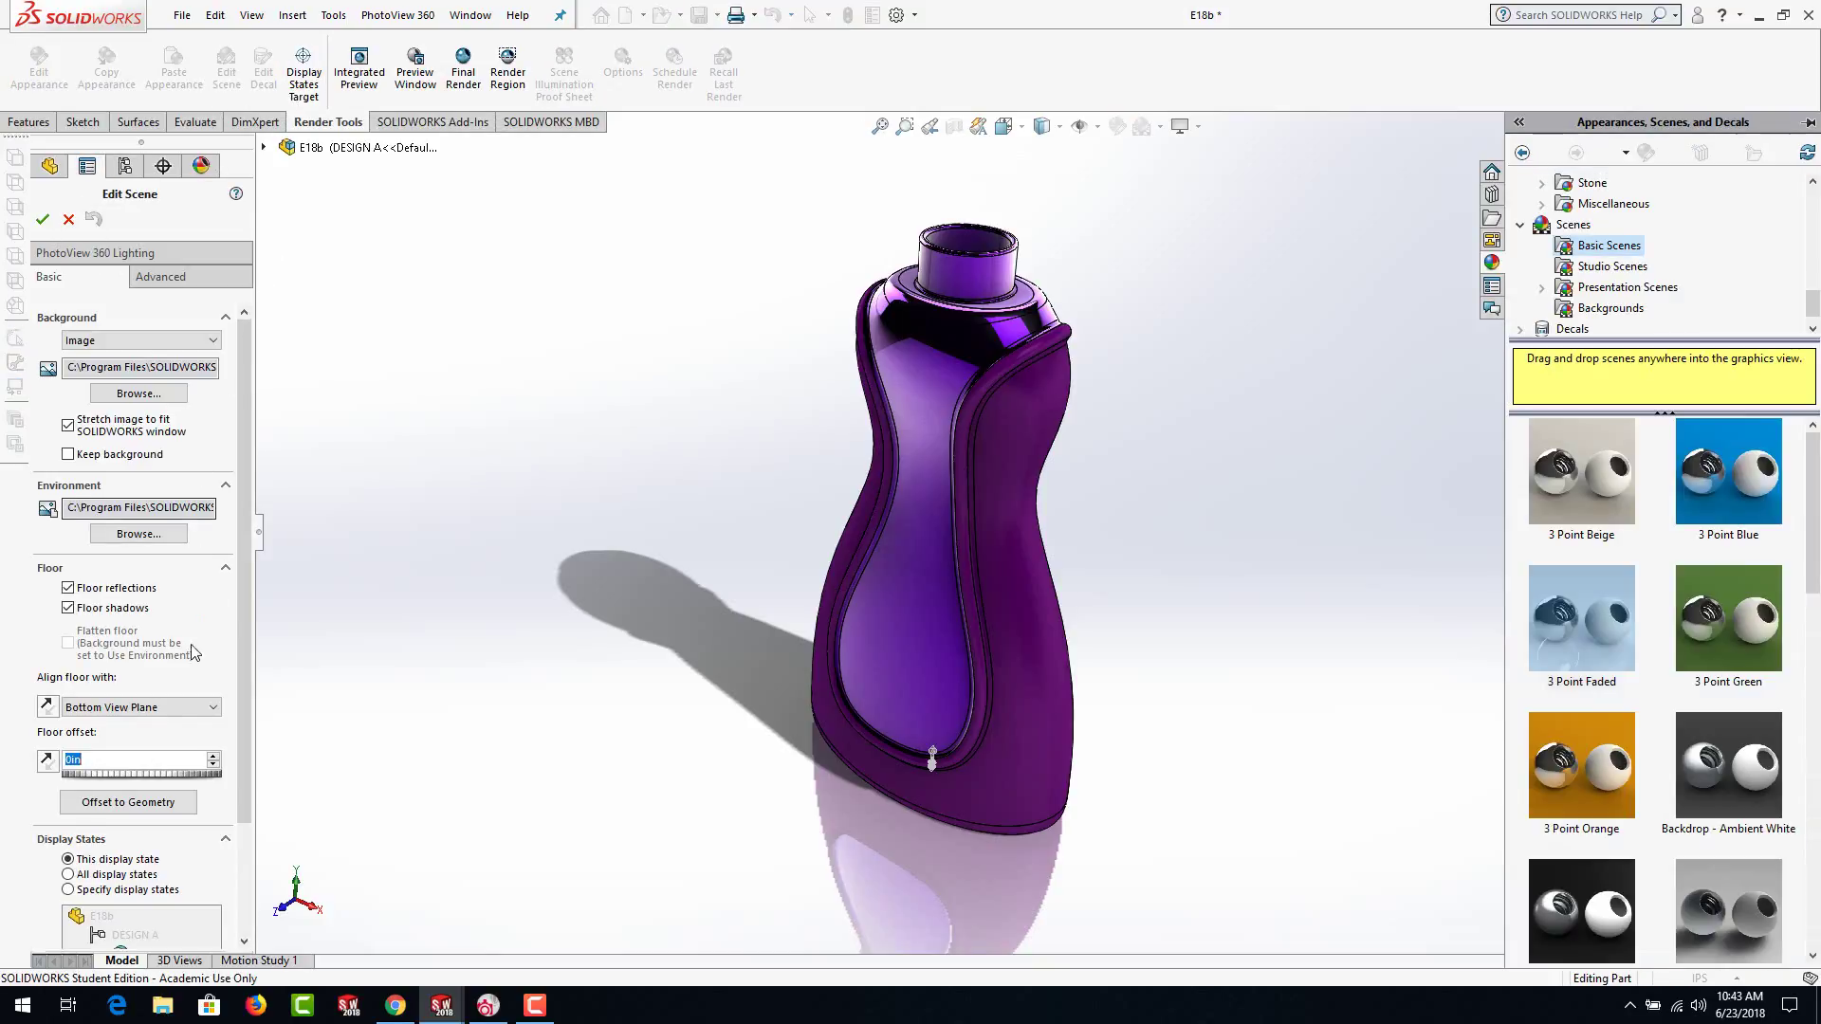
left_click(133, 713)
left_click(124, 725)
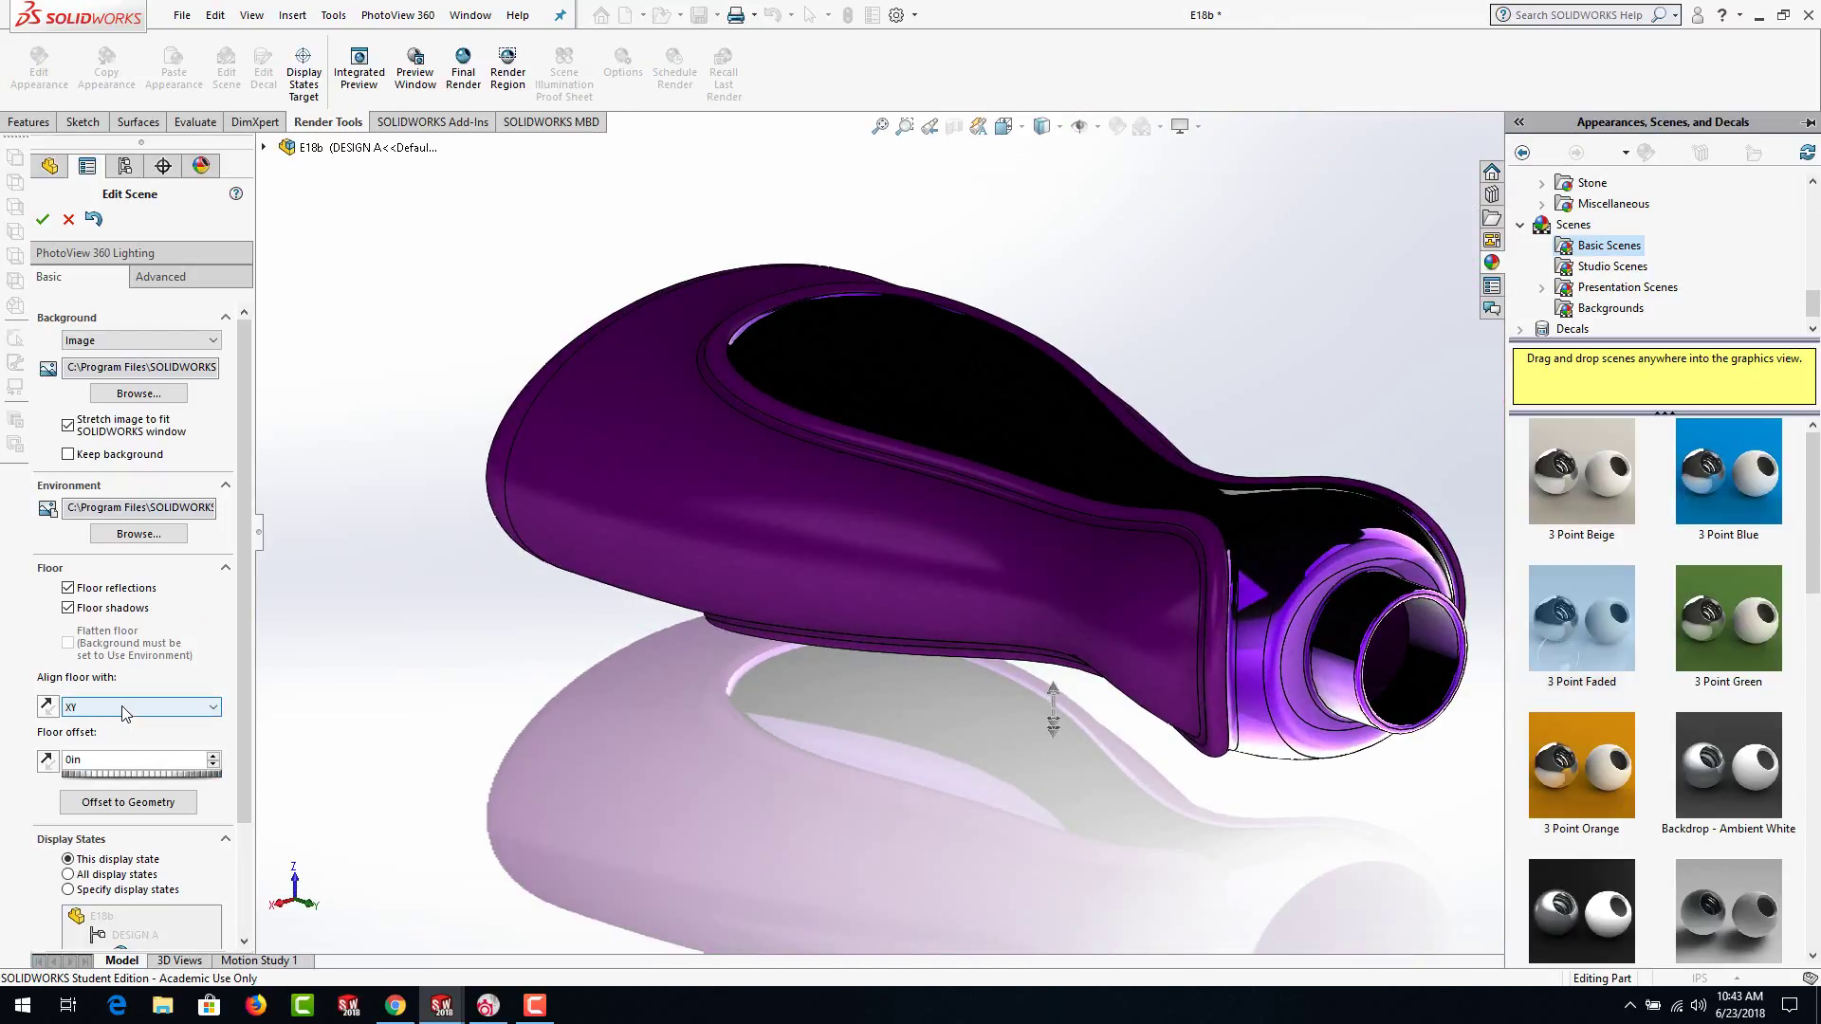
left_click(126, 713)
left_click(107, 775)
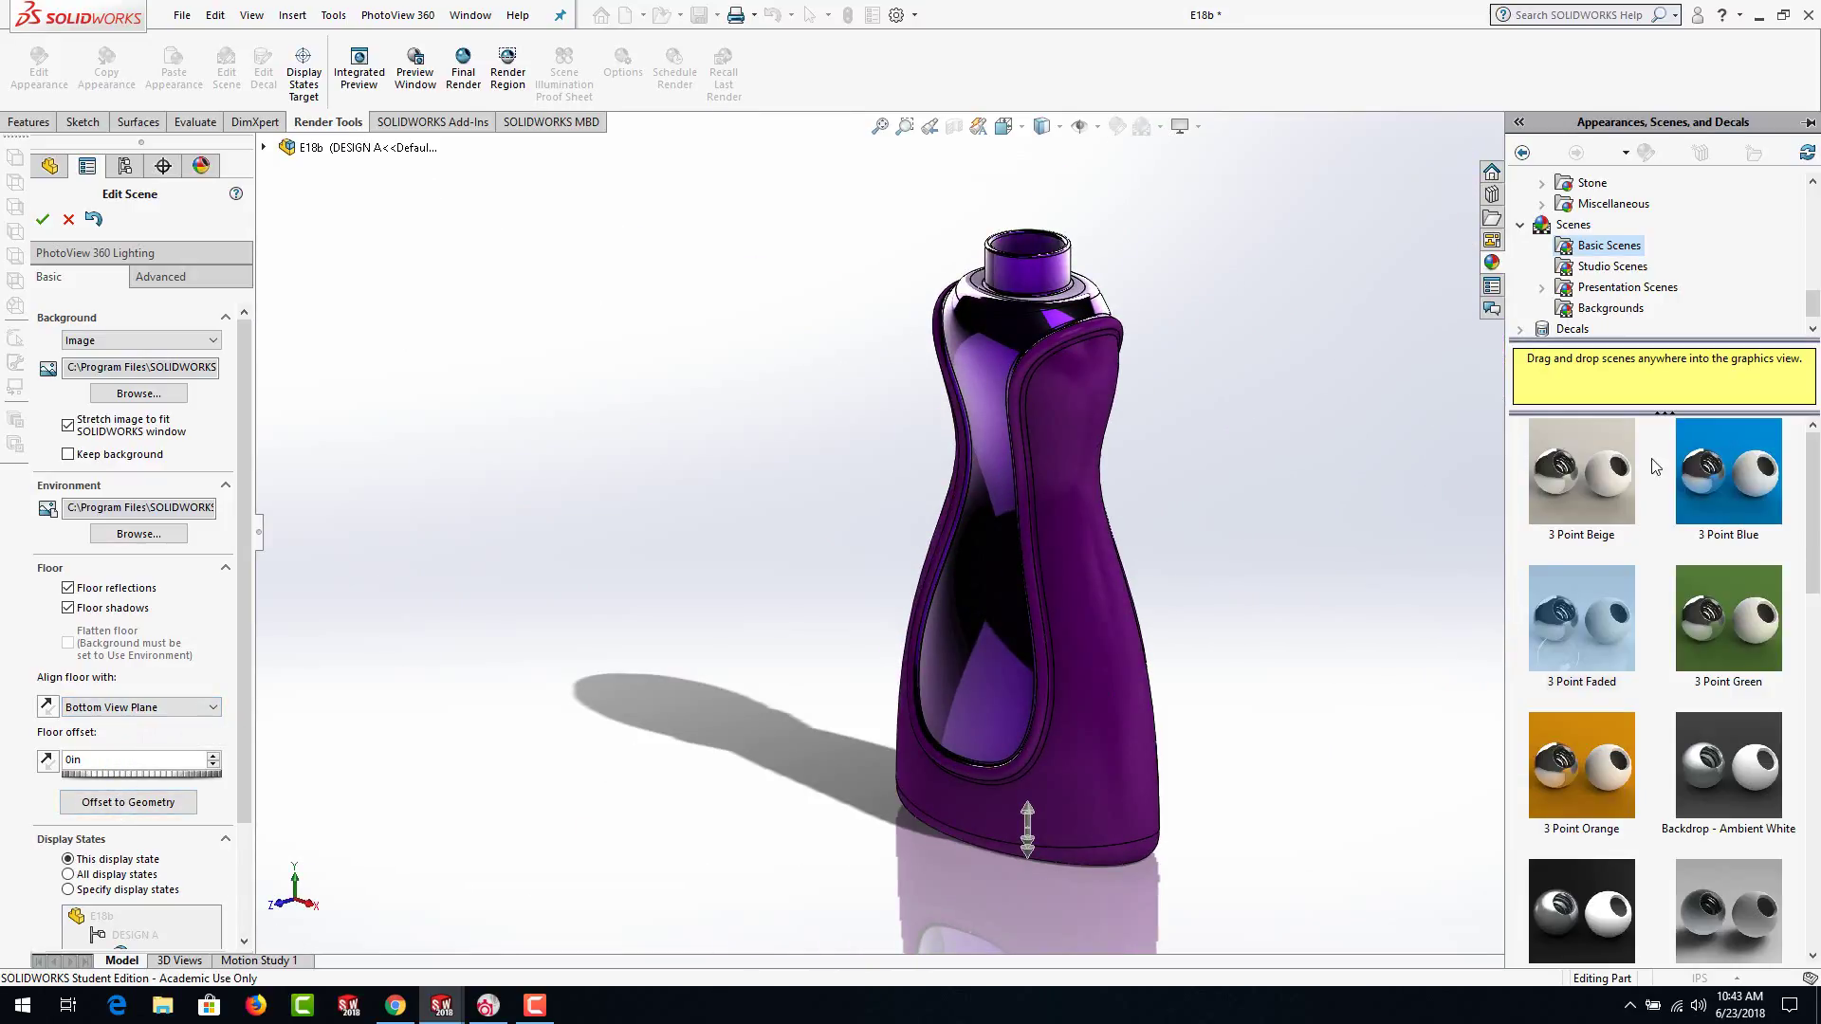
Apply the basic scene Backdrop - Black with Fill Lights
scroll(1817, 517, "down", 3)
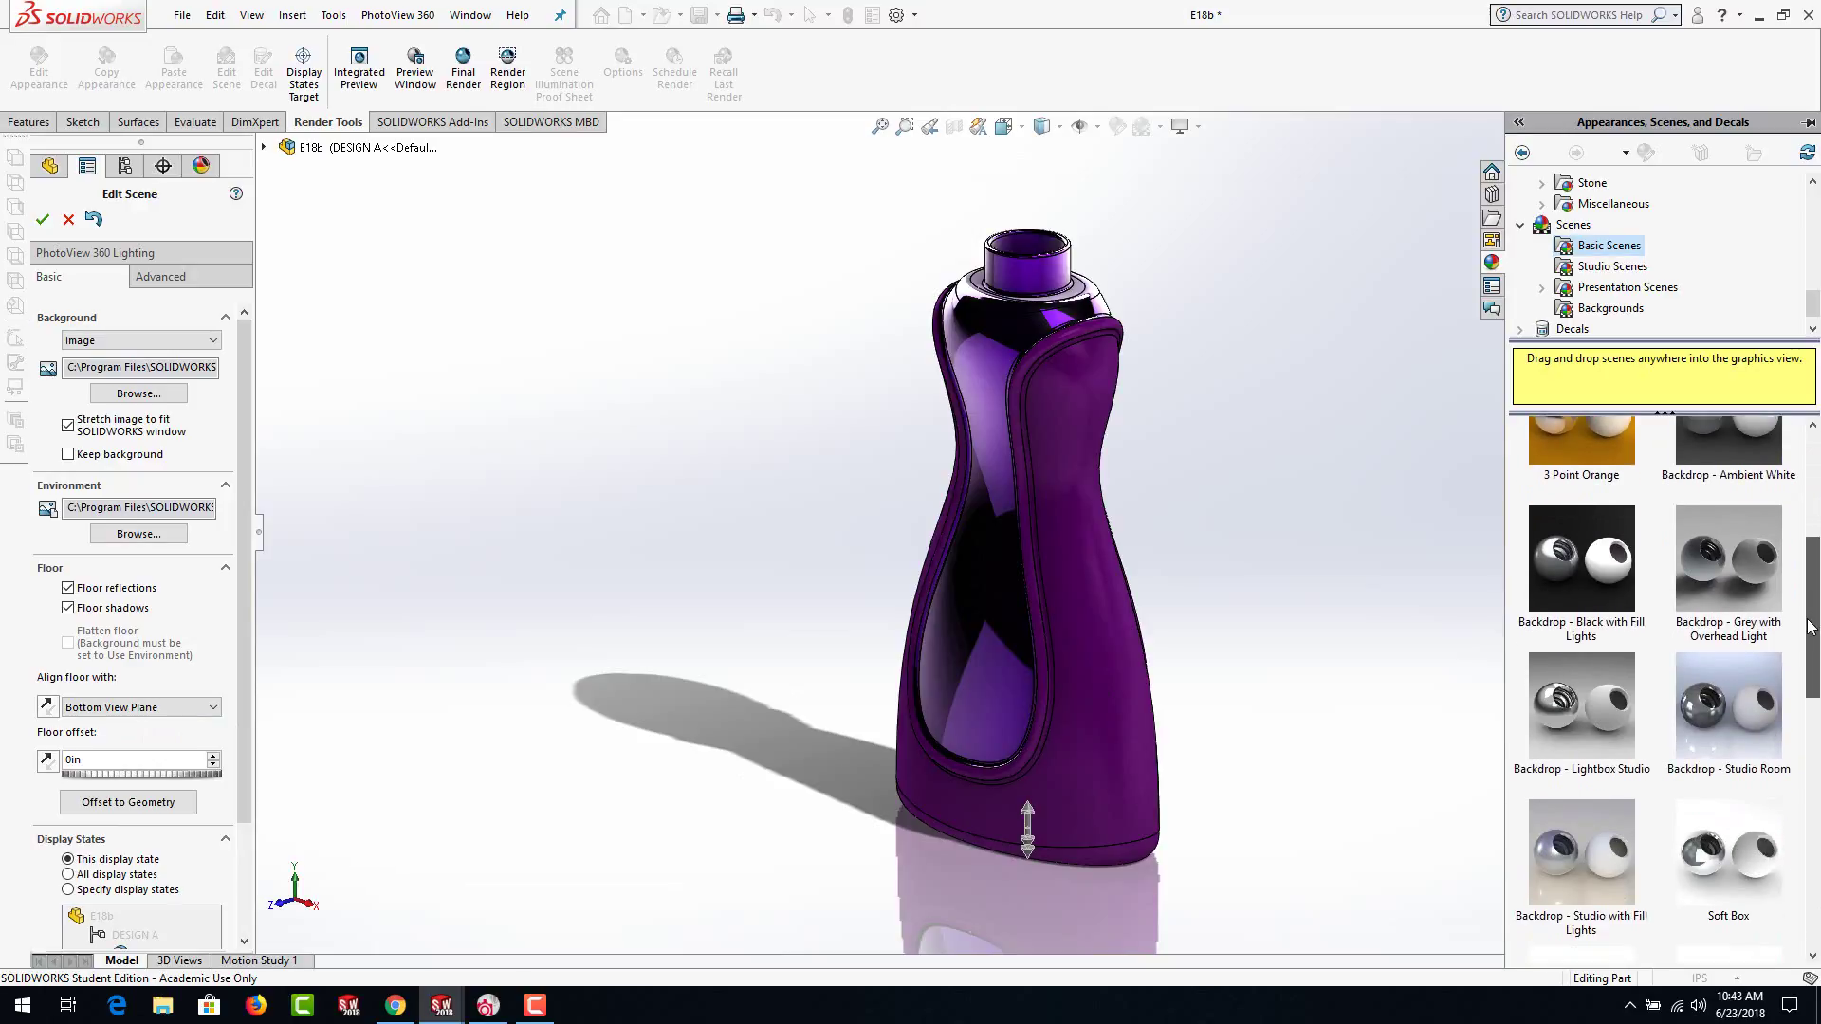
double_click(1579, 654)
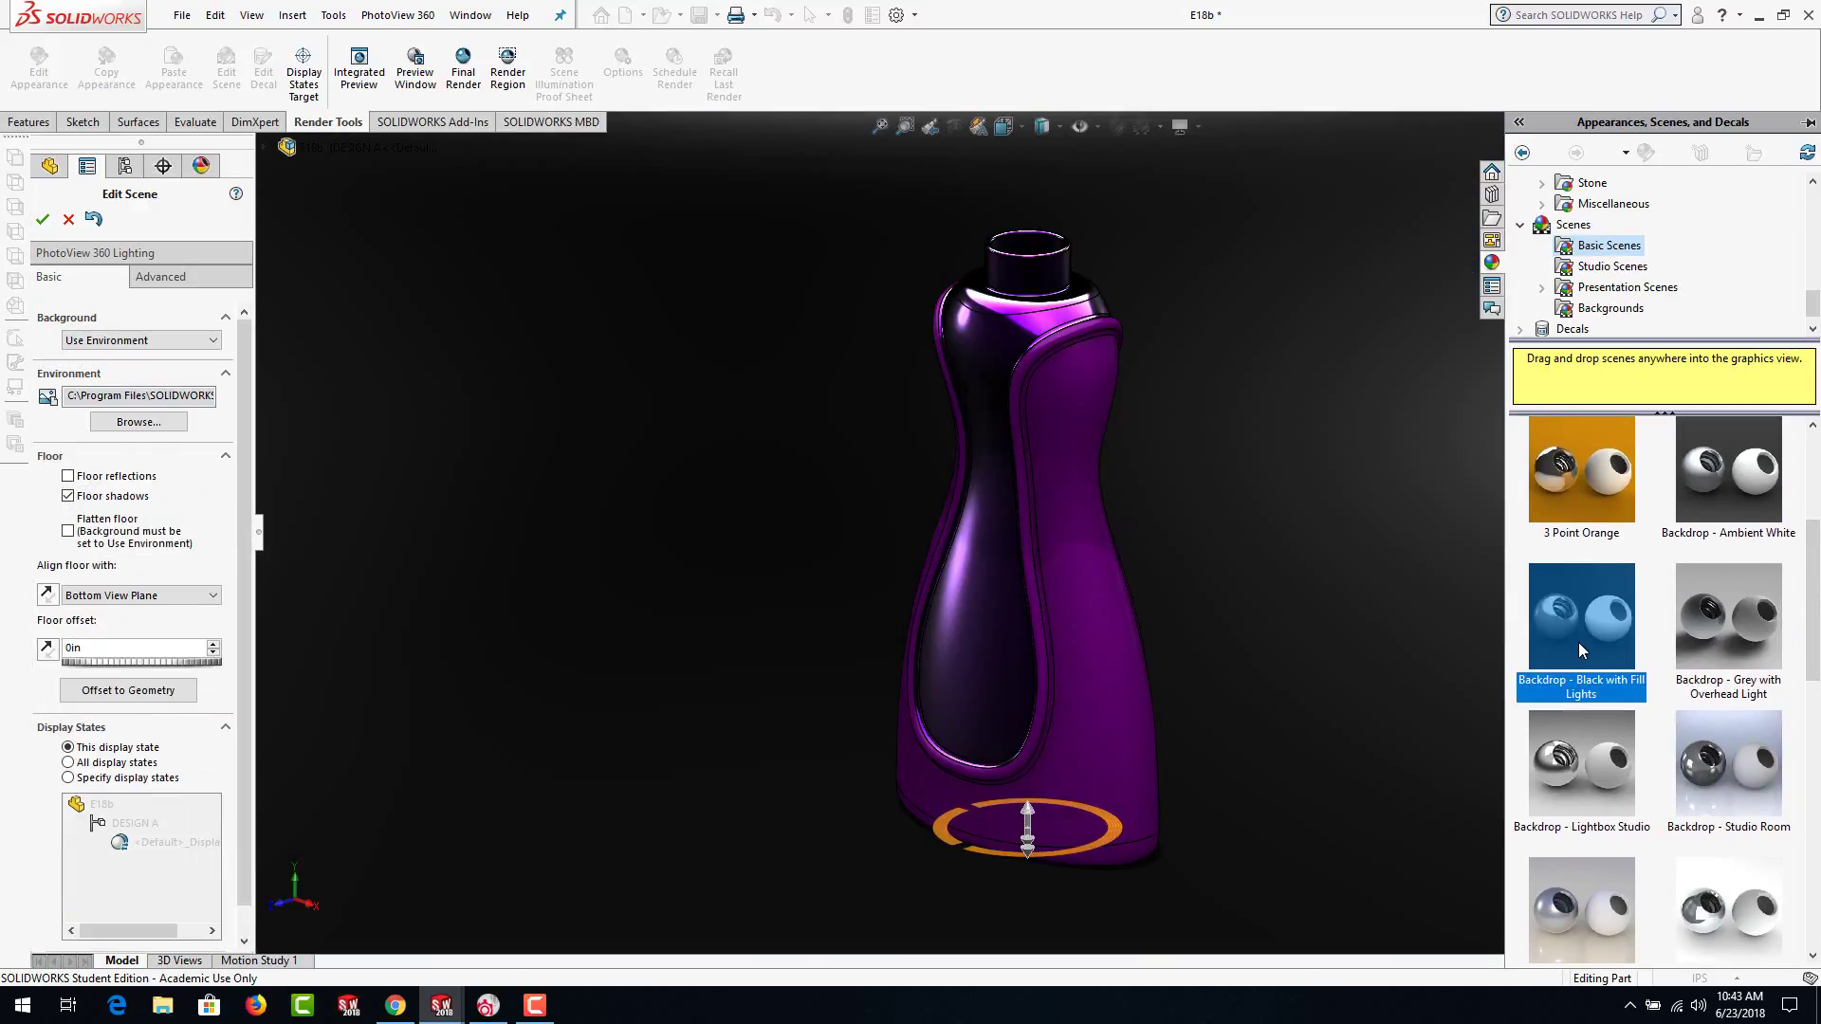
left_click(43, 219)
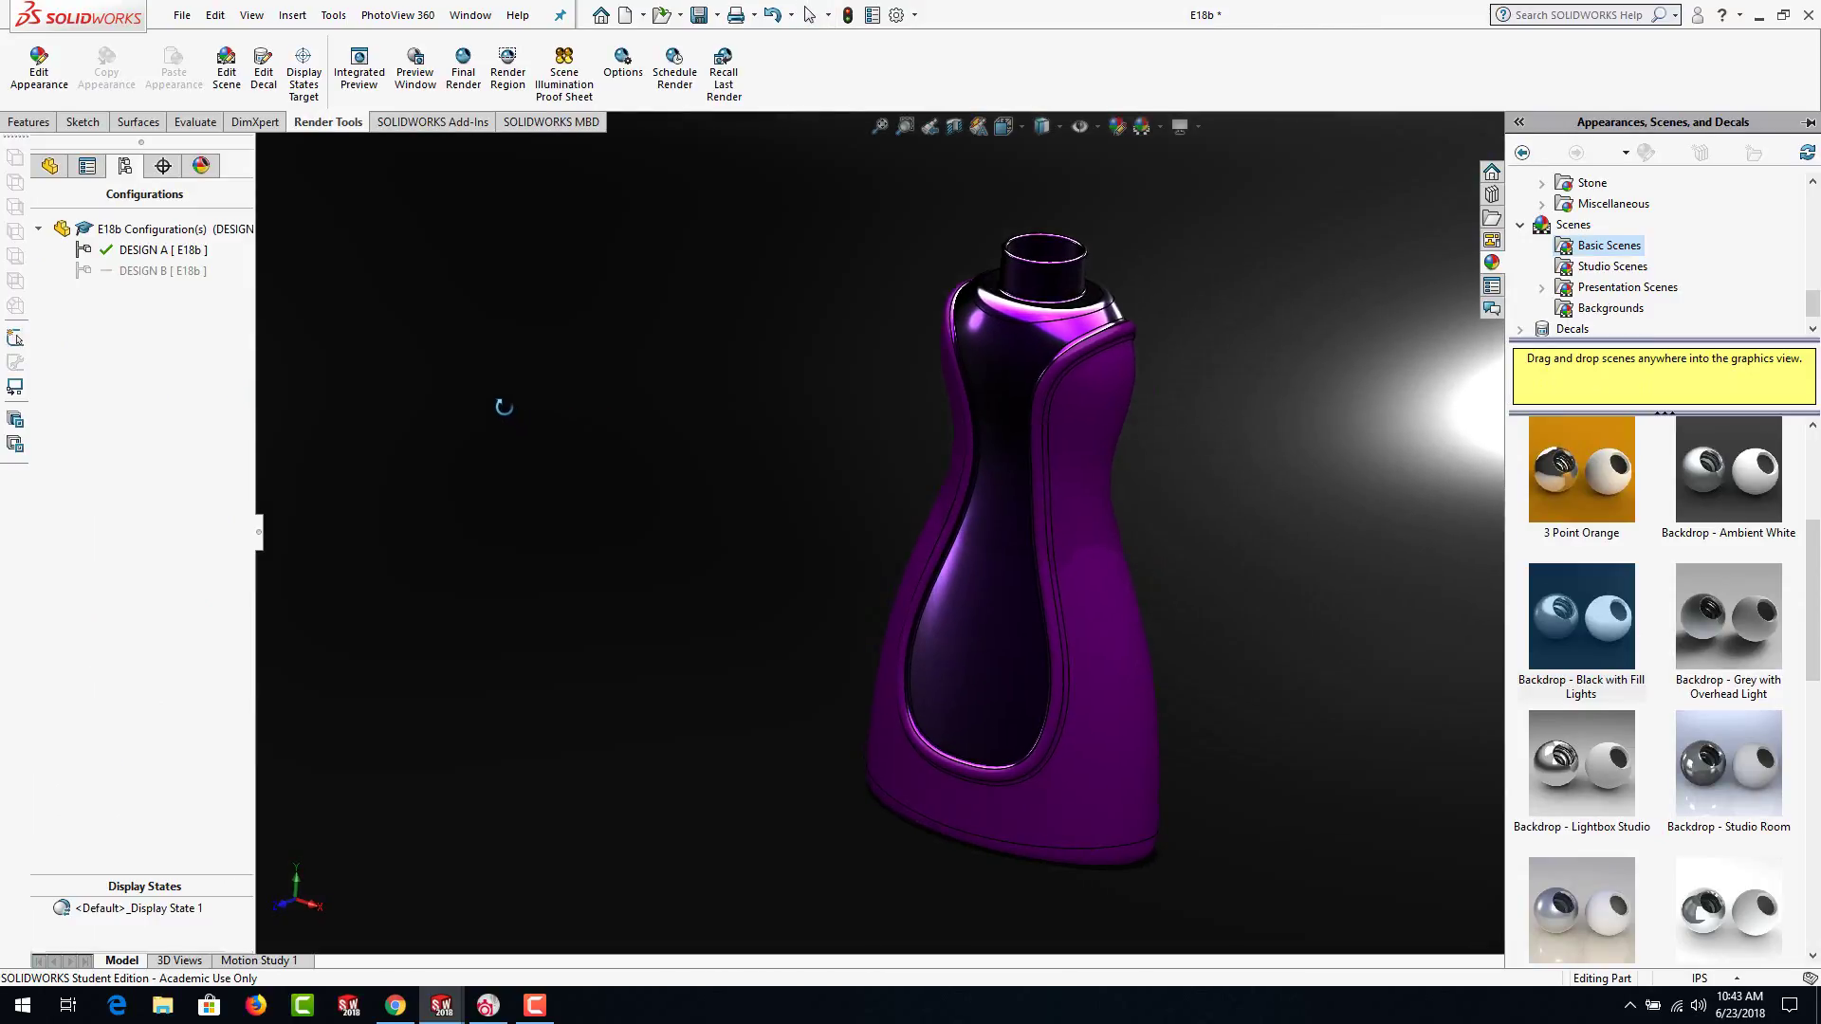
Toggle the perspective display and start the integrated render preview of the bottle against the black backdrop
left_click(1186, 126)
left_click(1185, 221)
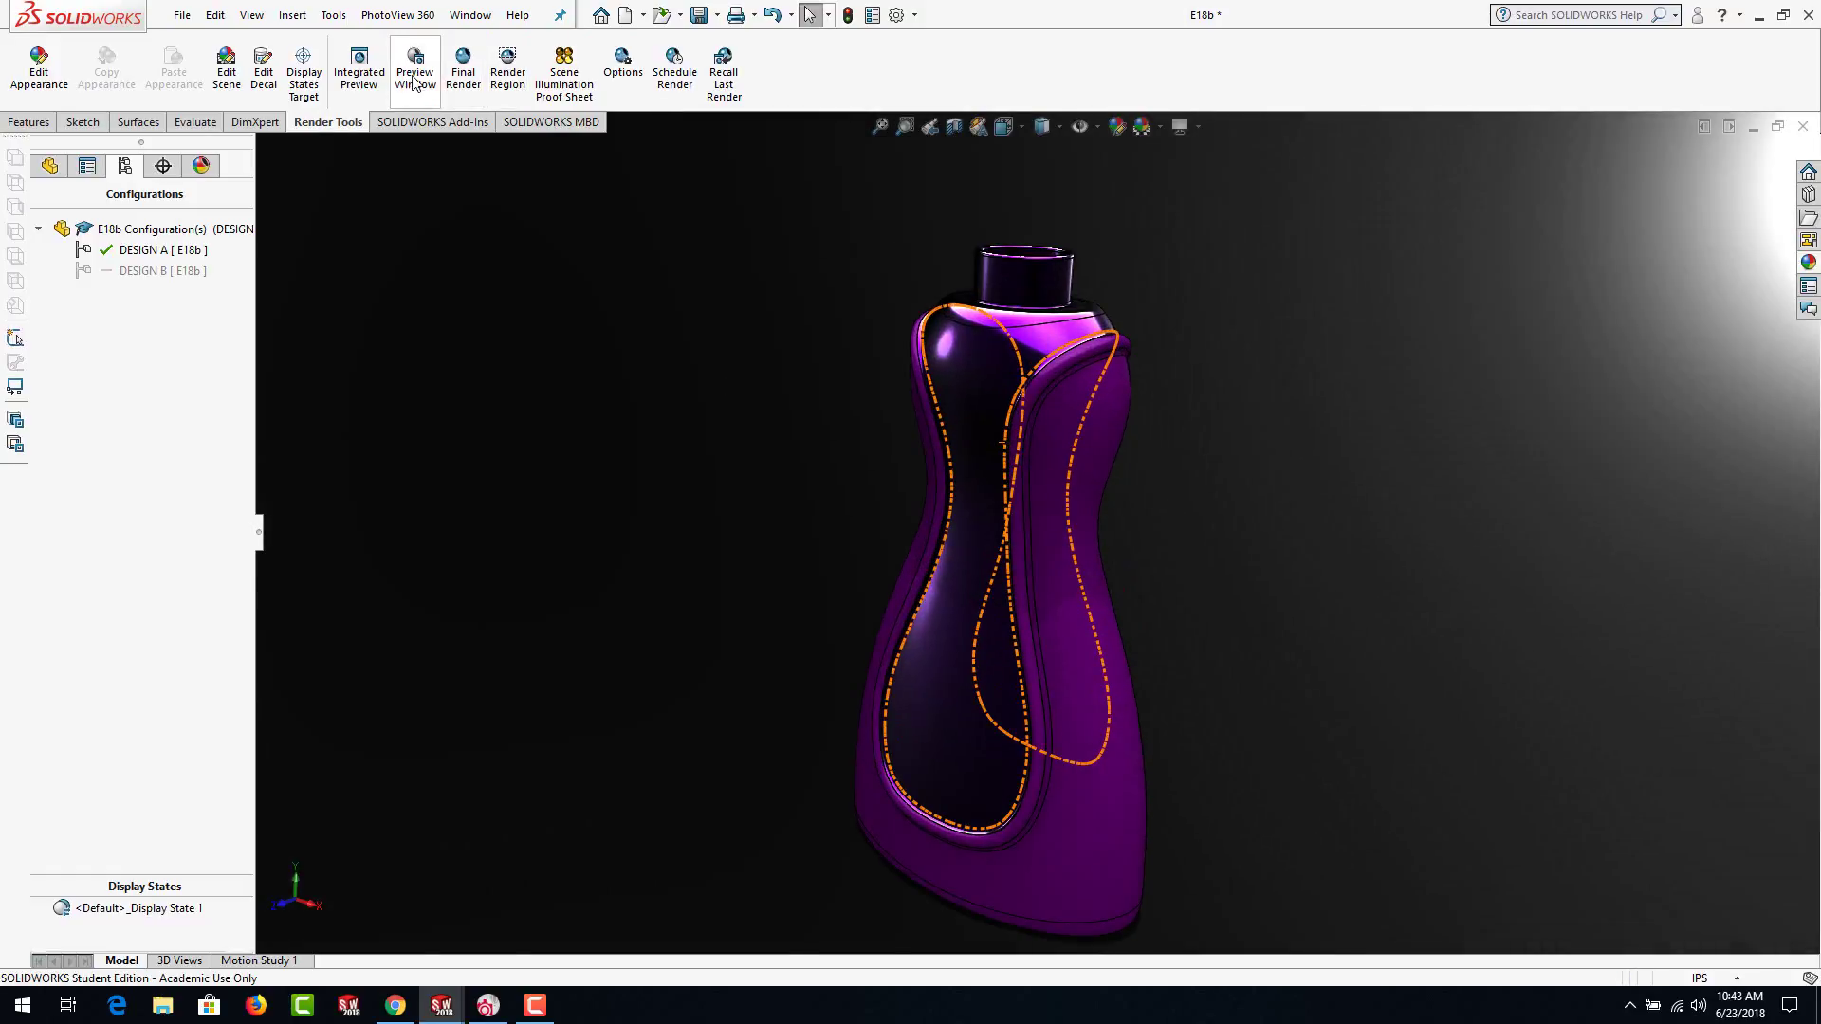
left_click(358, 67)
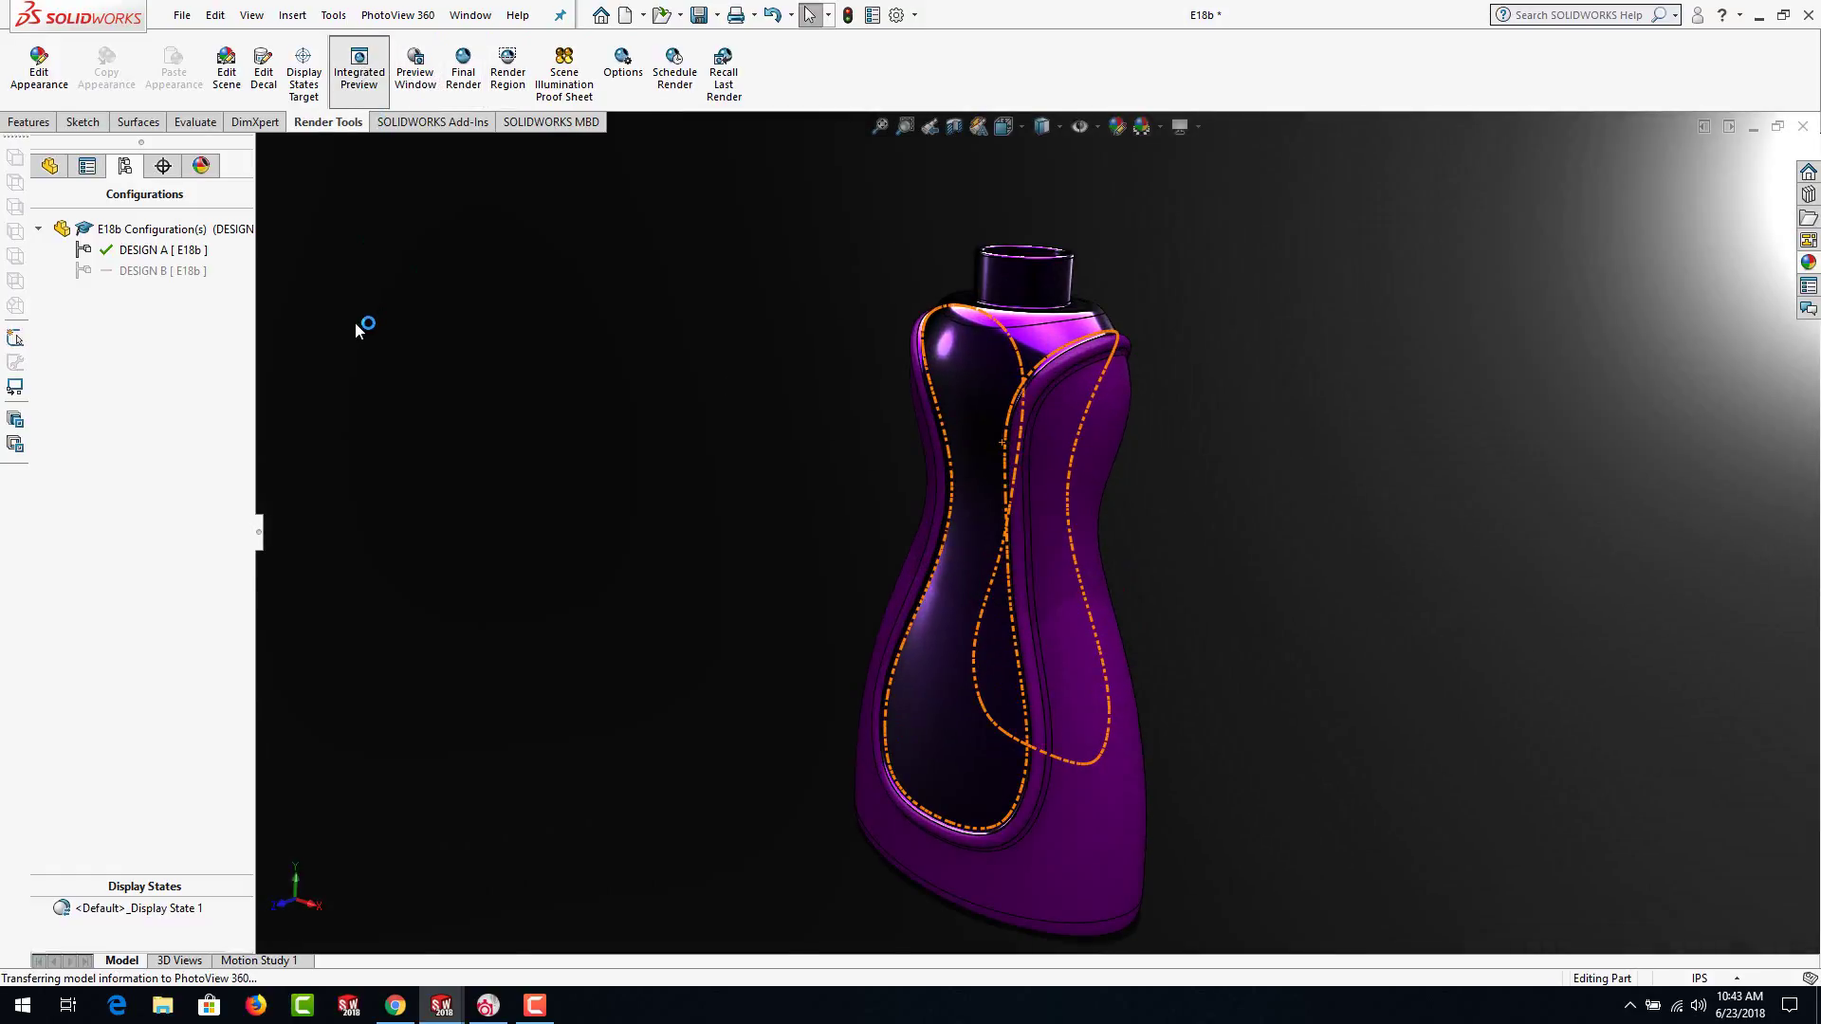